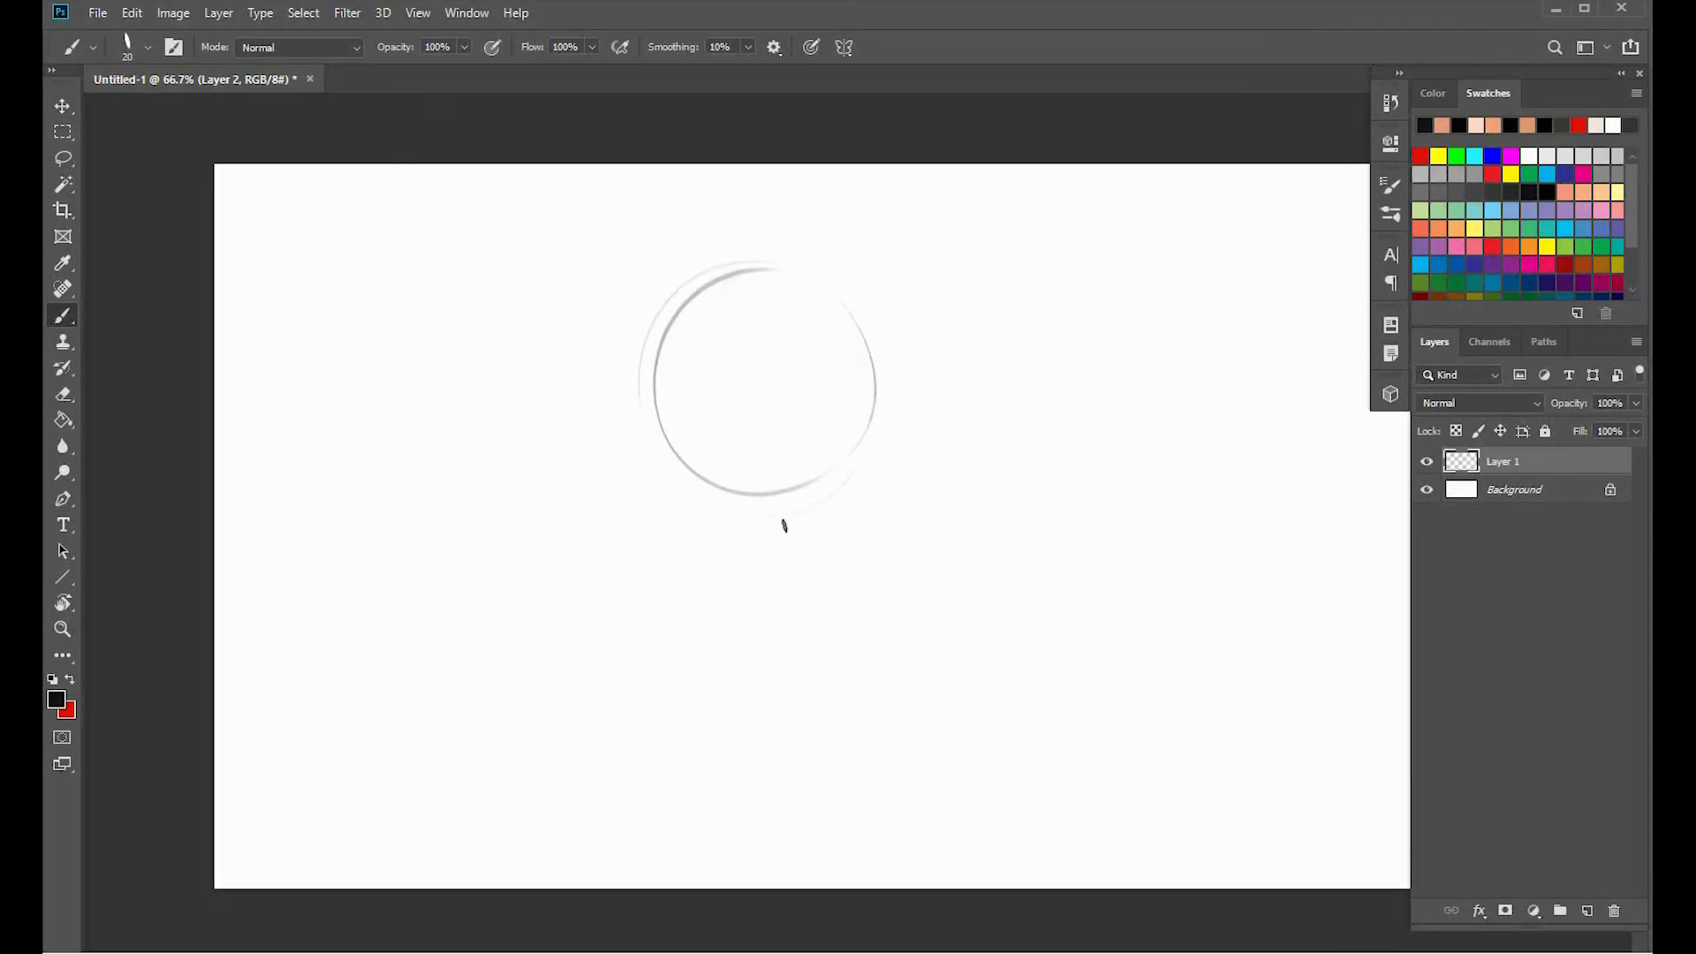
# Sketch the sides of the face, angled jaw and chin below the head circle, plus a curved vertical centre guideline.
pyautogui.moveTo(876, 320); pyautogui.dragTo(859, 521)
pyautogui.moveTo(644, 360); pyautogui.dragTo(695, 551)
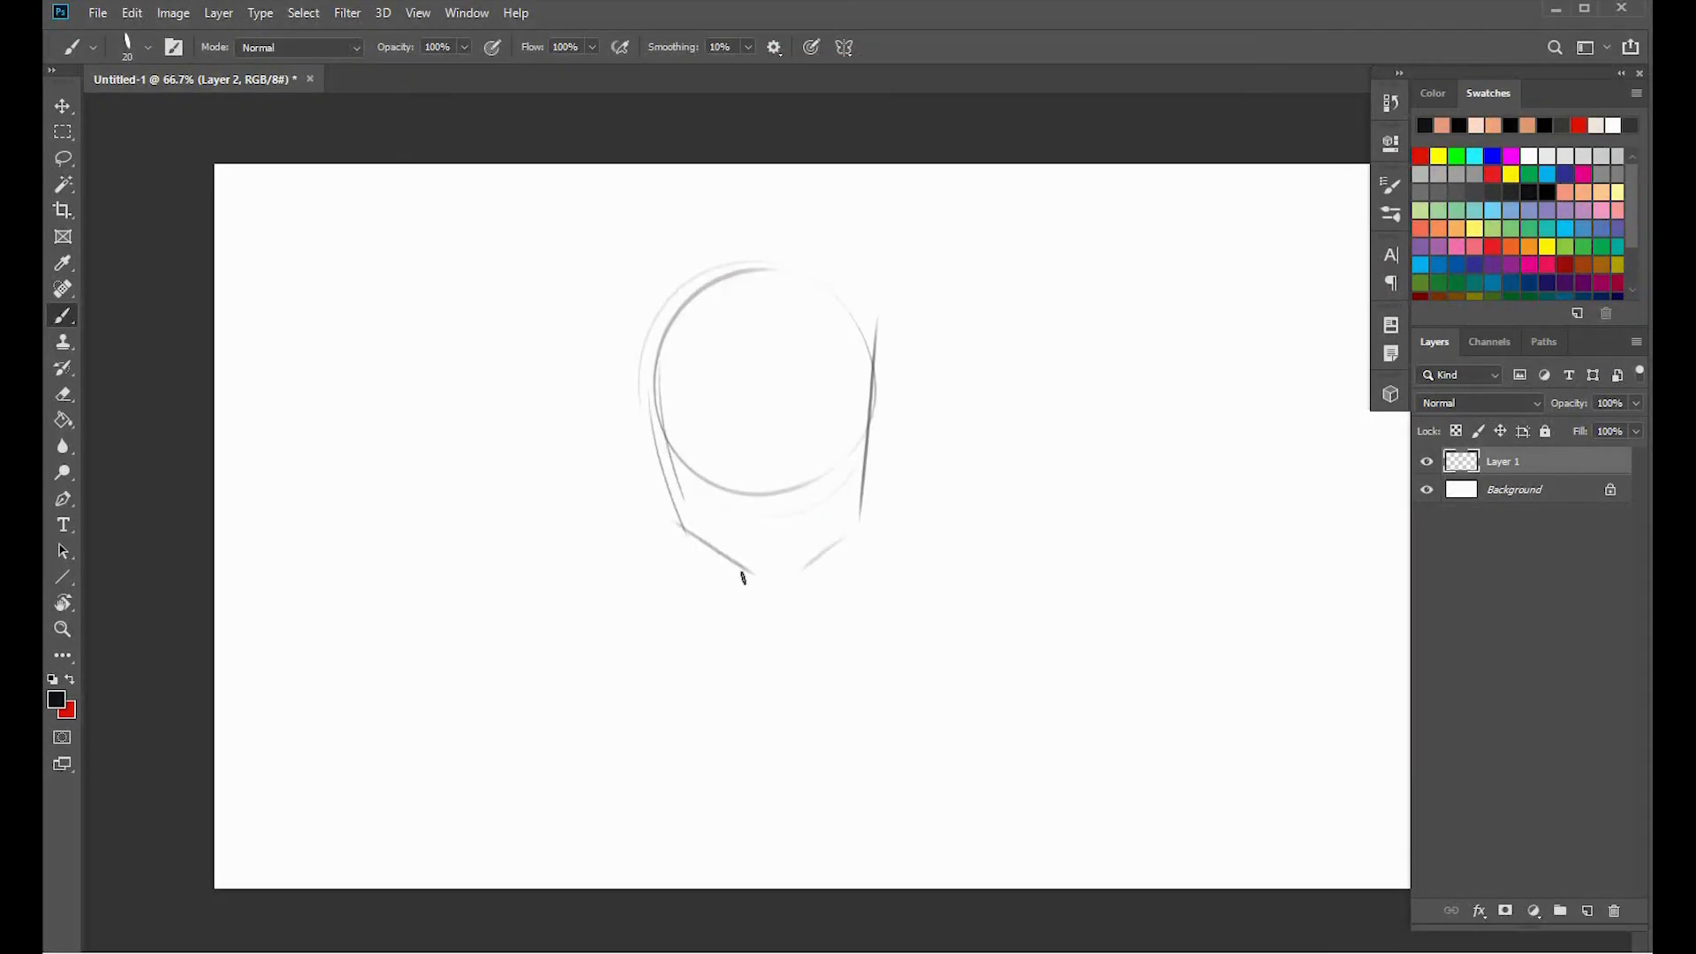
pyautogui.moveTo(847, 534); pyautogui.dragTo(797, 579)
pyautogui.moveTo(794, 245); pyautogui.dragTo(756, 565)
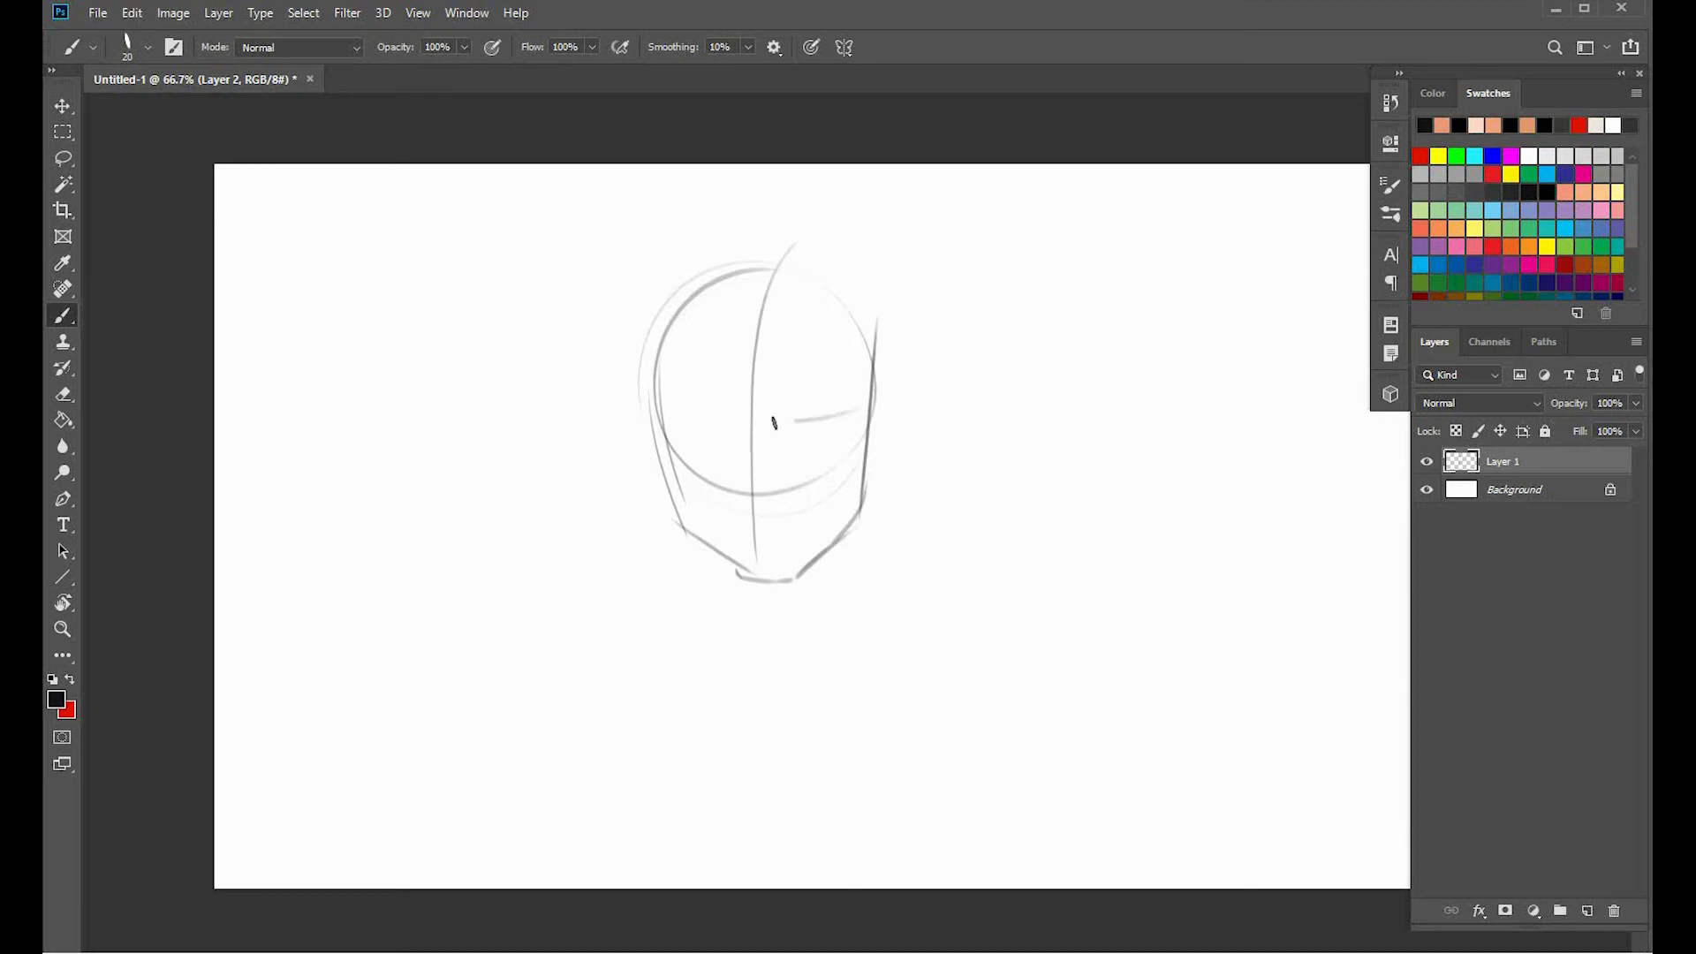
# Sketch the horizontal eye and brow guidelines and place the eyebrows, lowered eyes, nose and lips on them.
pyautogui.moveTo(774, 423); pyautogui.dragTo(665, 412)
pyautogui.moveTo(822, 384); pyautogui.dragTo(675, 398)
pyautogui.moveTo(784, 429); pyautogui.dragTo(830, 416)
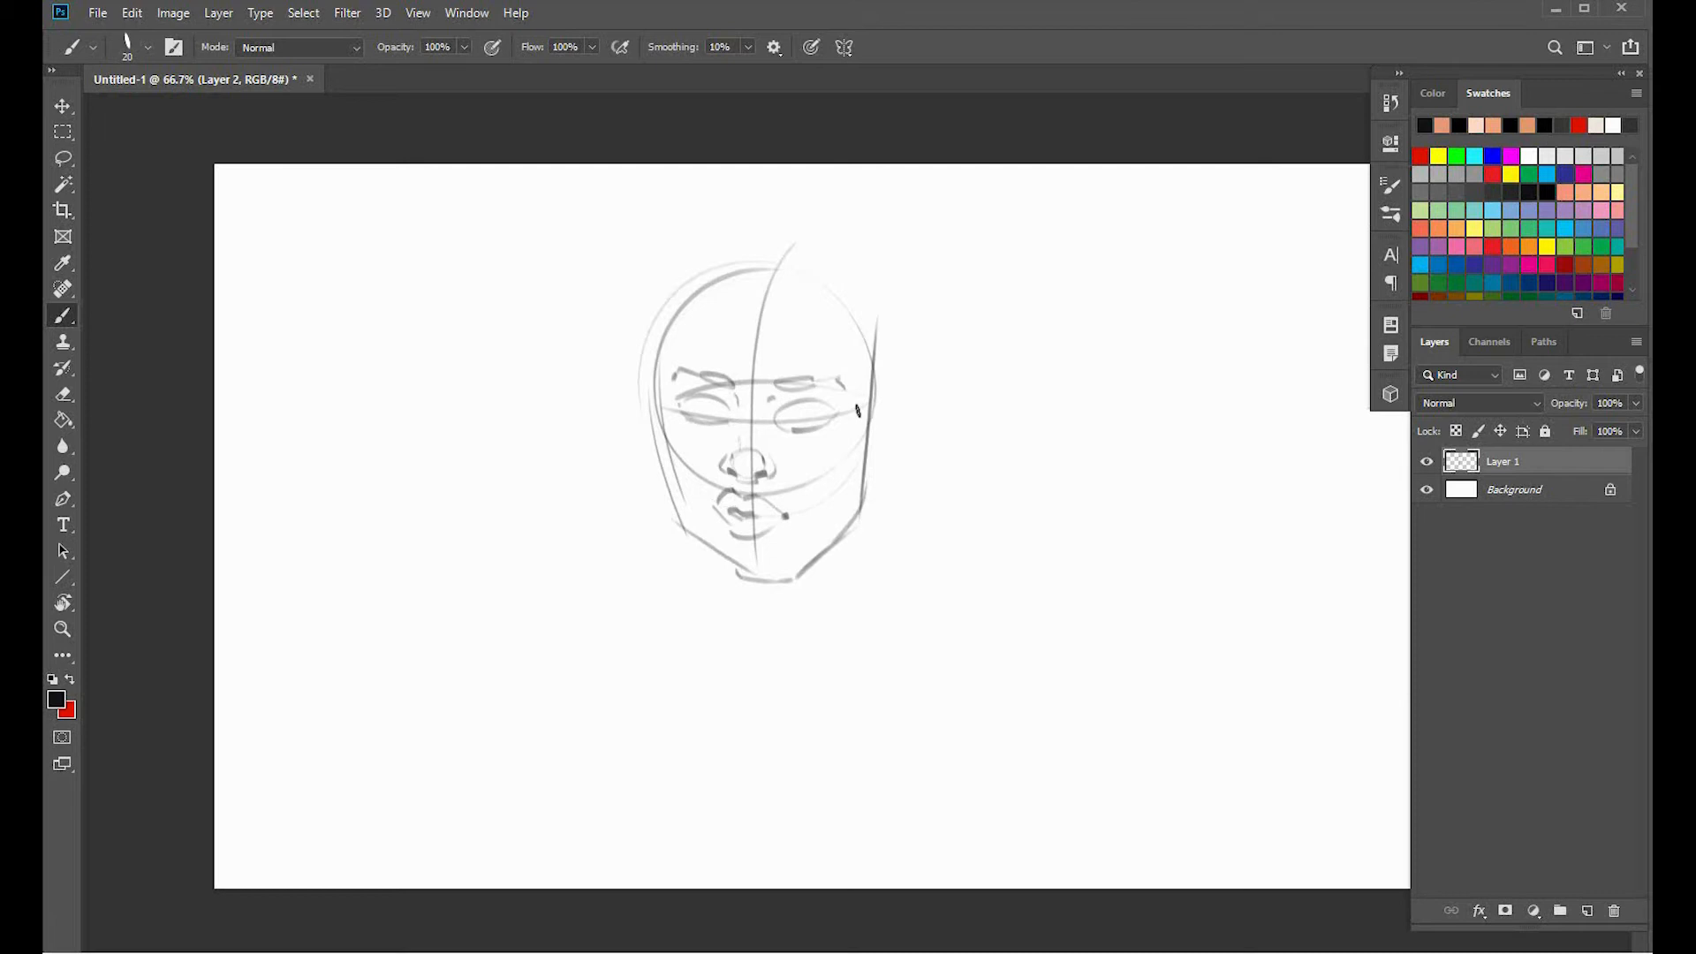
# Draw the diagonal cheek contours, reinforce the jawline and chin, and add small ears at the sides of the head.
pyautogui.moveTo(864, 432); pyautogui.dragTo(790, 486)
pyautogui.moveTo(875, 415)
pyautogui.mouseDown()
pyautogui.moveTo(849, 506)
pyautogui.moveTo(740, 572)
pyautogui.mouseUp()
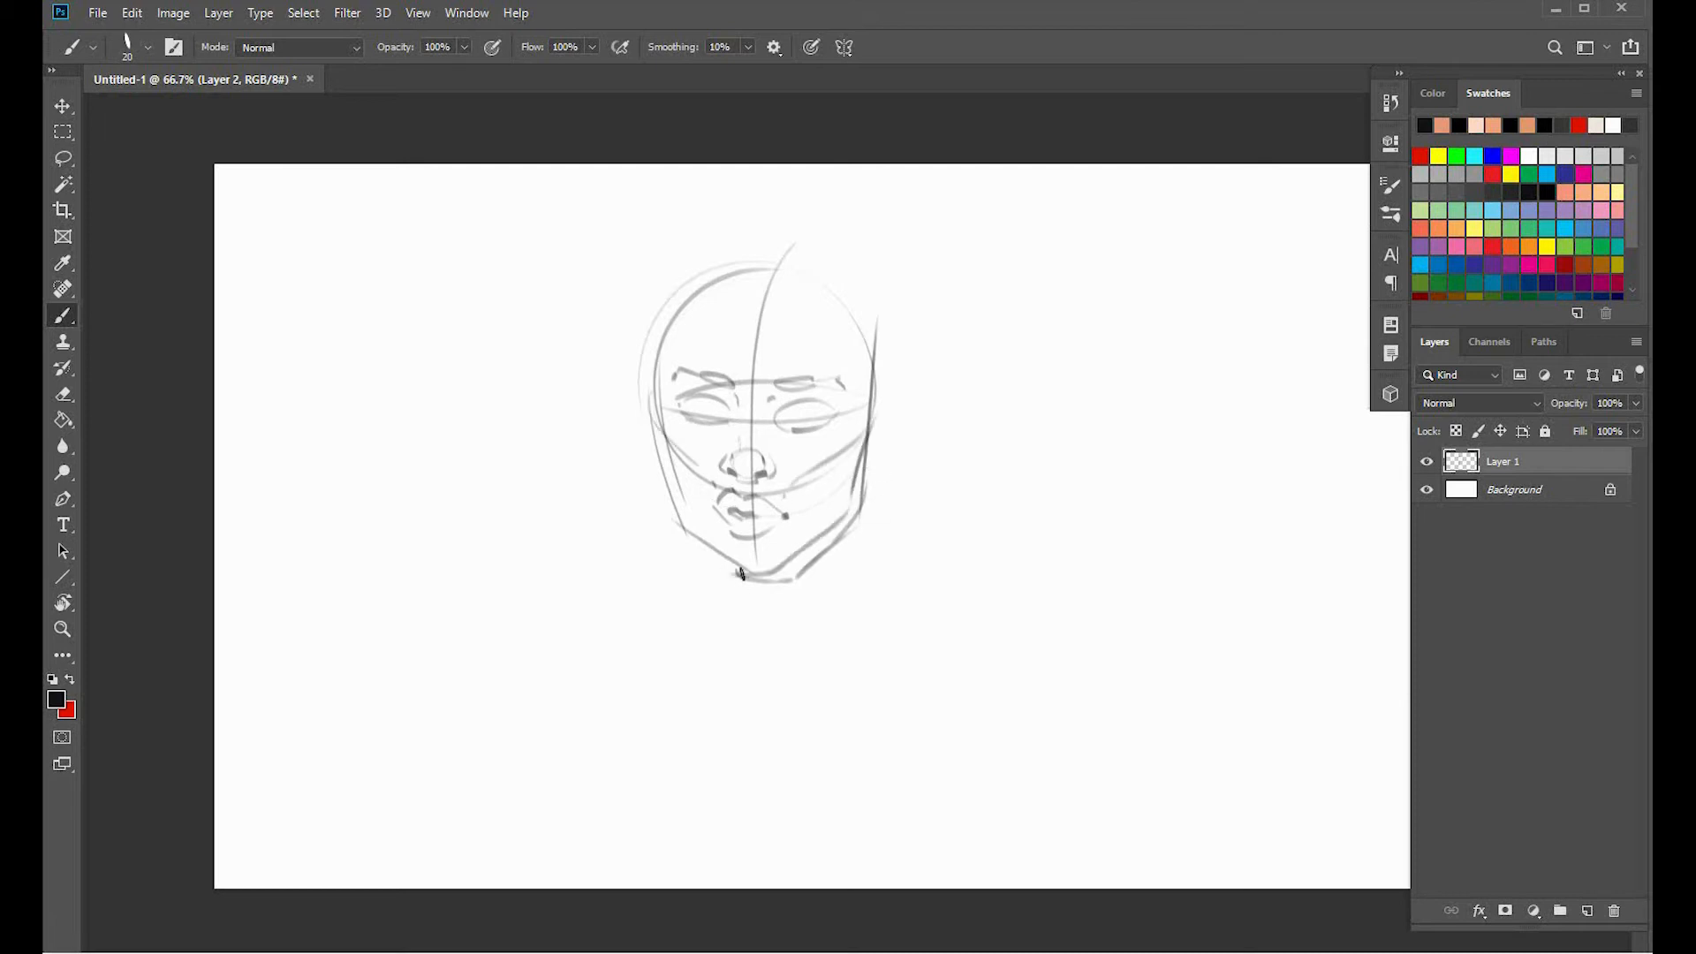
pyautogui.moveTo(655, 432)
pyautogui.mouseDown()
pyautogui.moveTo(677, 511)
pyautogui.moveTo(758, 580)
pyautogui.mouseUp()
pyautogui.hotkey('ctrl', 'z')
pyautogui.moveTo(682, 521); pyautogui.dragTo(739, 570)
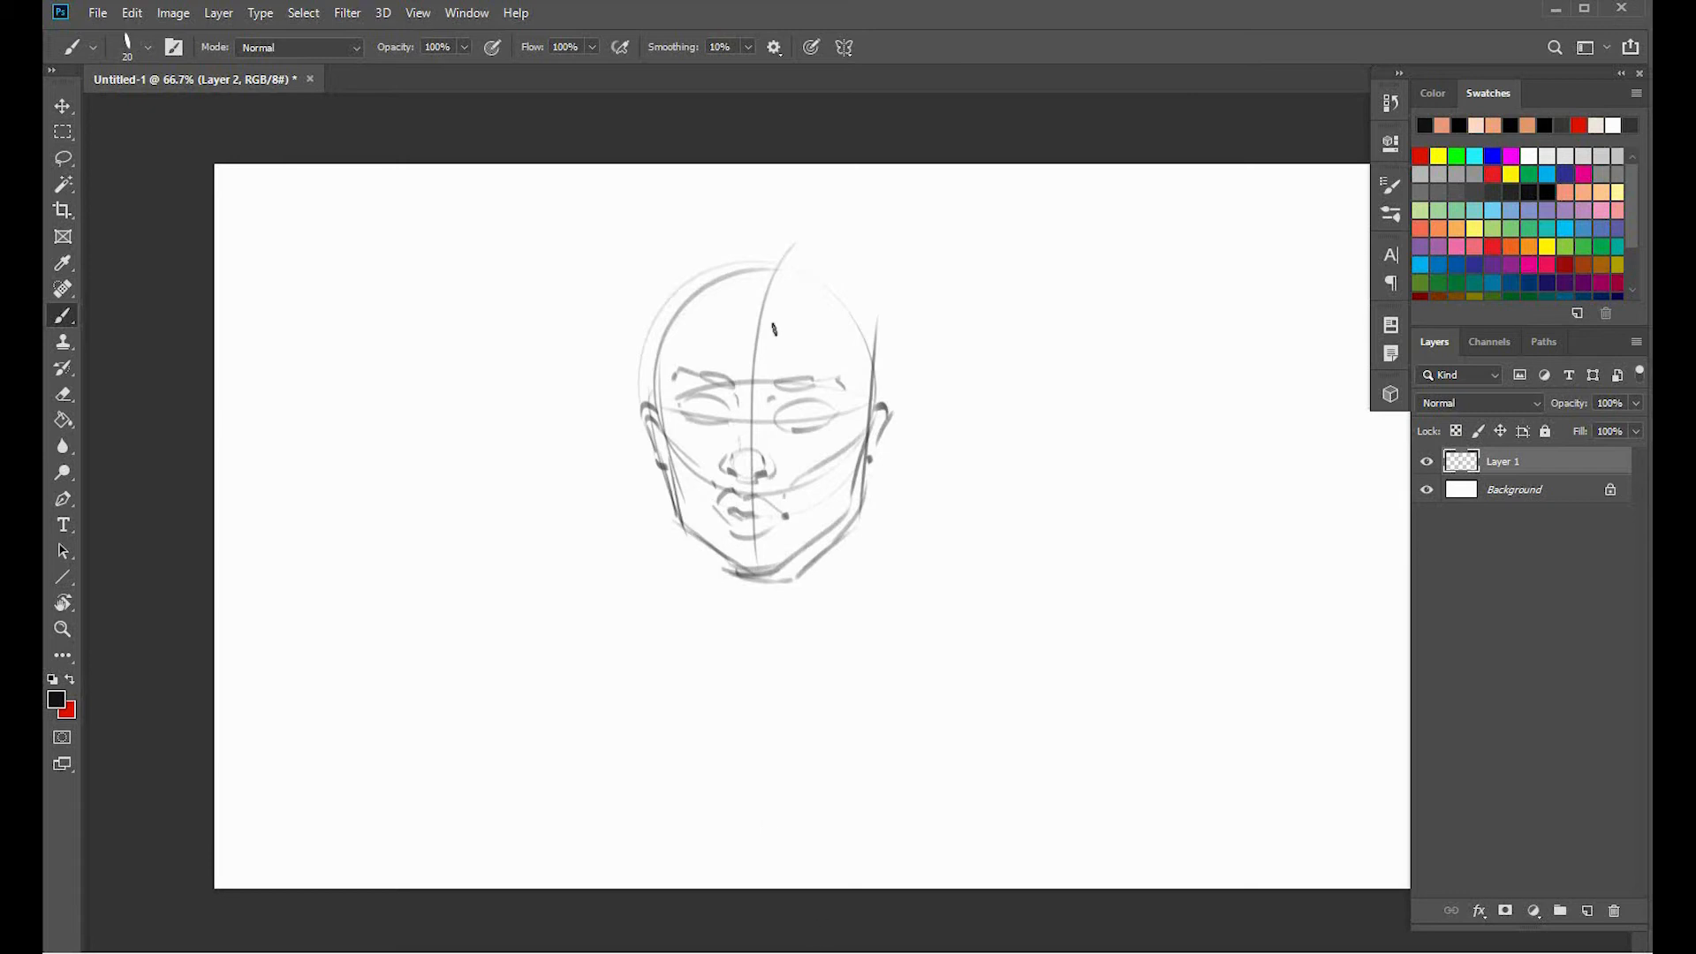
# Define the lowered eyelids and sketch the hairline with a wavy upswept hair outline around the head.
pyautogui.moveTo(680, 408); pyautogui.dragTo(715, 432)
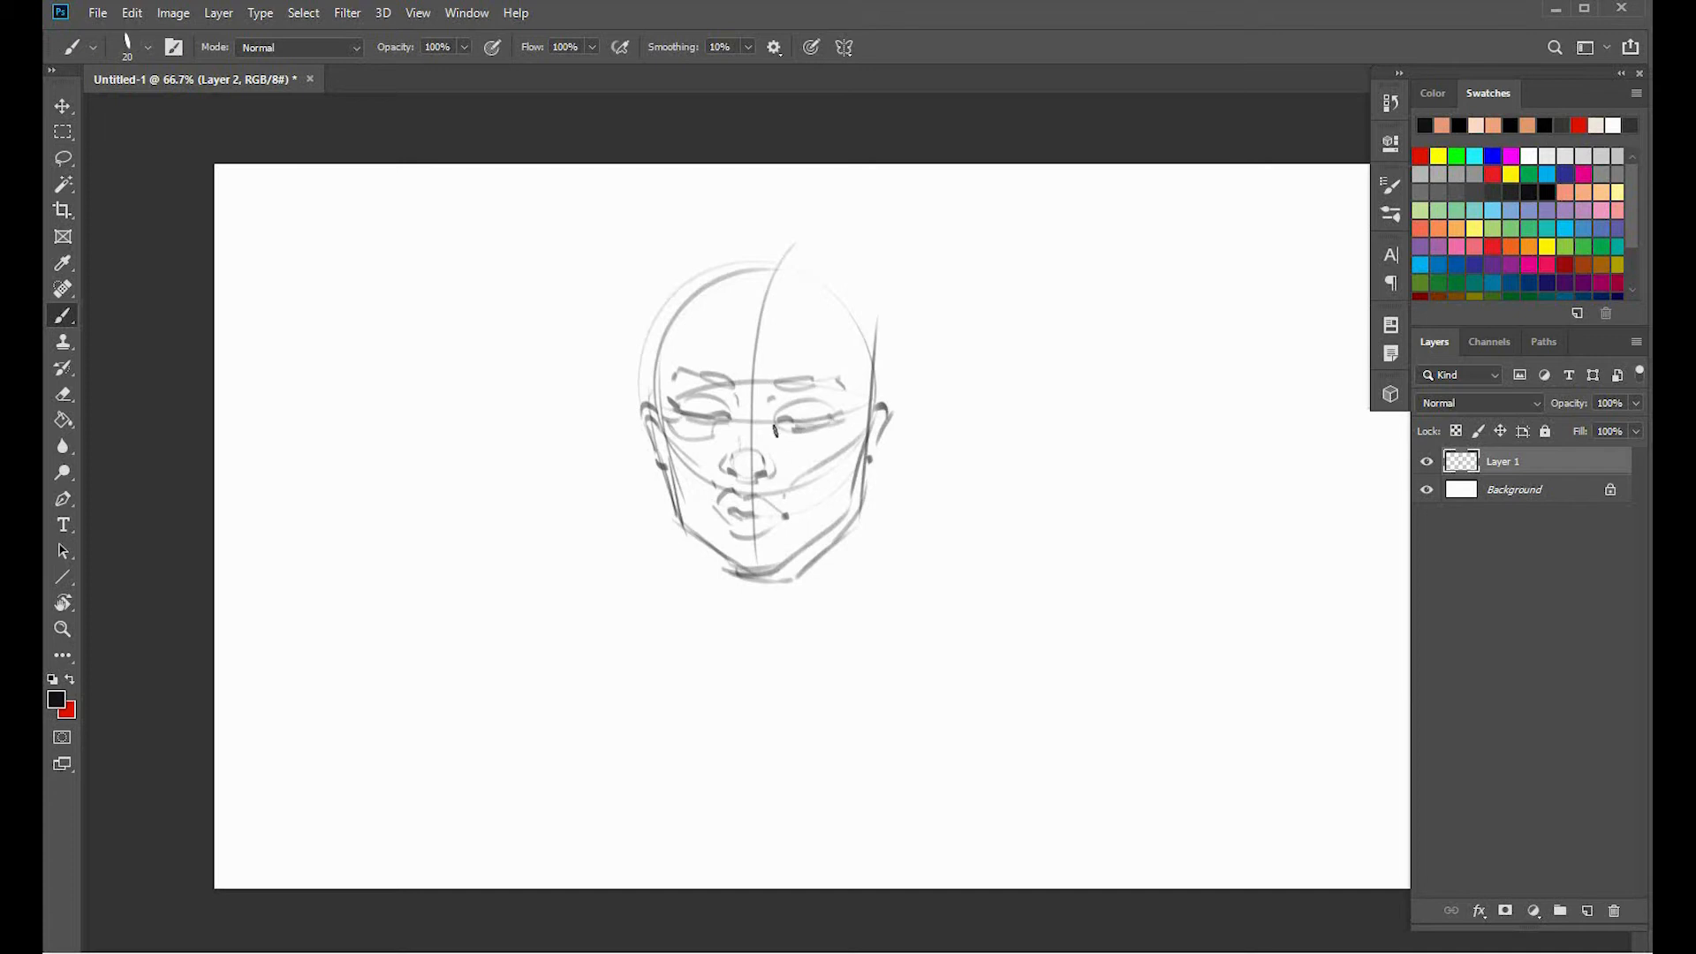
pyautogui.moveTo(835, 428); pyautogui.dragTo(795, 443)
pyautogui.moveTo(810, 301); pyautogui.dragTo(719, 345)
pyautogui.moveTo(849, 326); pyautogui.dragTo(871, 340)
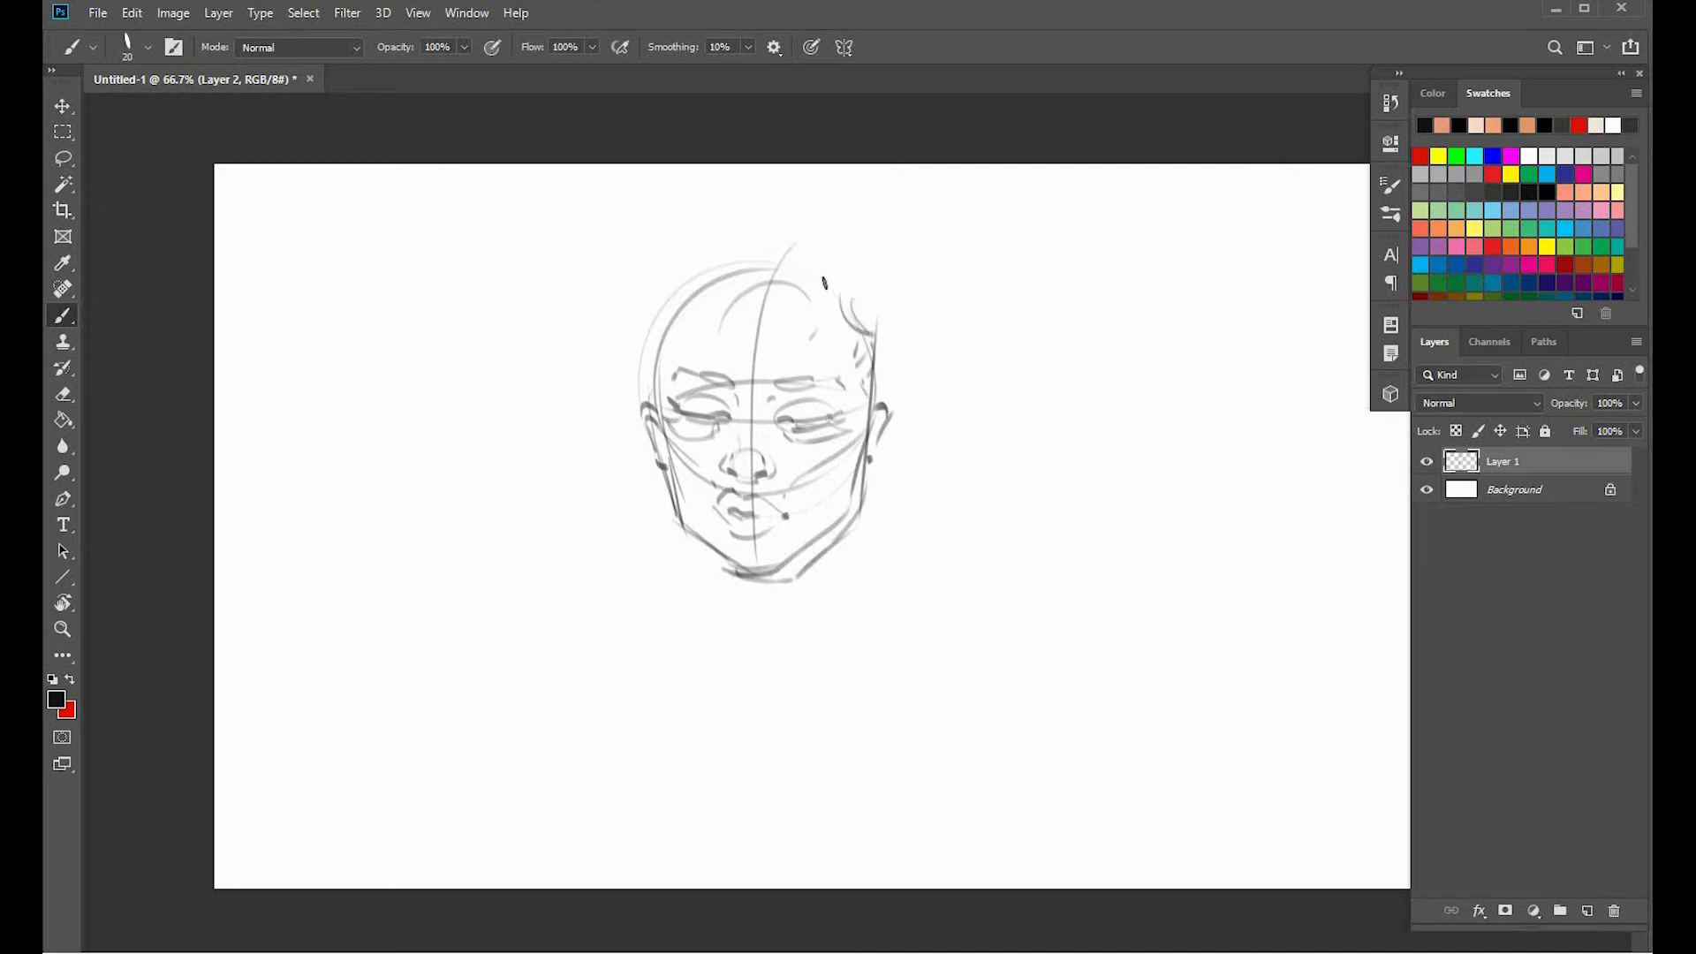
pyautogui.moveTo(836, 269)
pyautogui.mouseDown()
pyautogui.moveTo(749, 252)
pyautogui.moveTo(680, 285)
pyautogui.moveTo(645, 398)
pyautogui.mouseUp()
pyautogui.moveTo(787, 249); pyautogui.dragTo(798, 278)
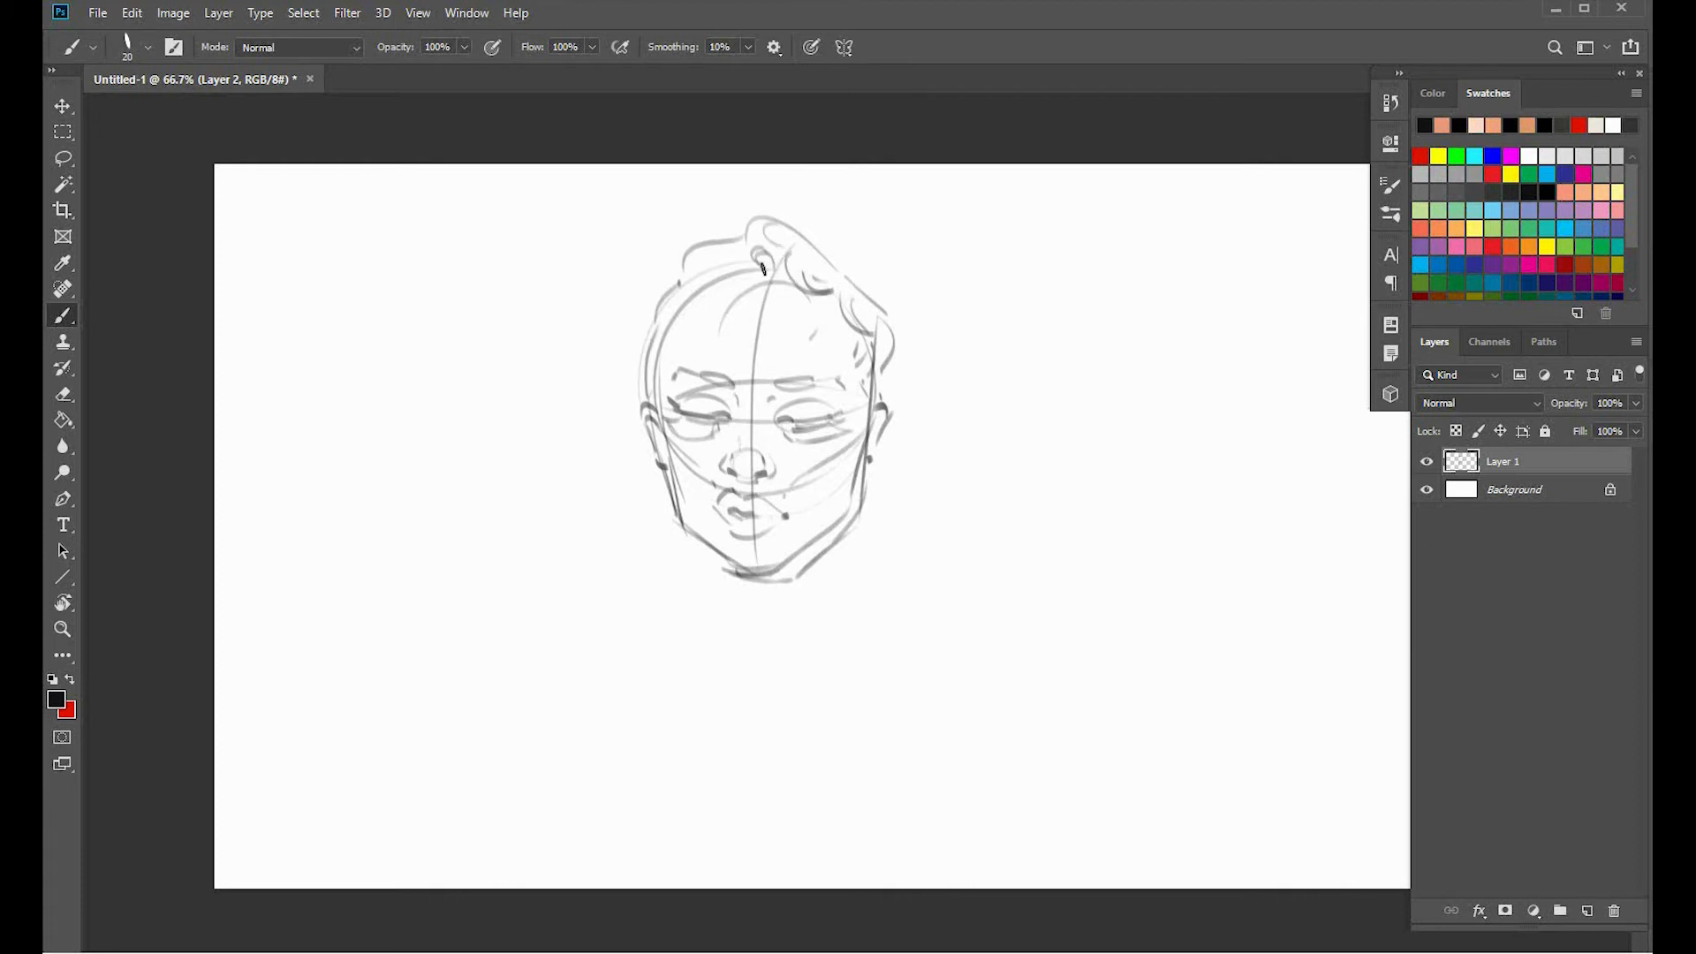
pyautogui.moveTo(757, 265); pyautogui.dragTo(688, 288)
# Sketch the long neck with its diagonal muscle lines, the slope to one shoulder and the first collarbone strokes.
pyautogui.moveTo(835, 531); pyautogui.dragTo(804, 705)
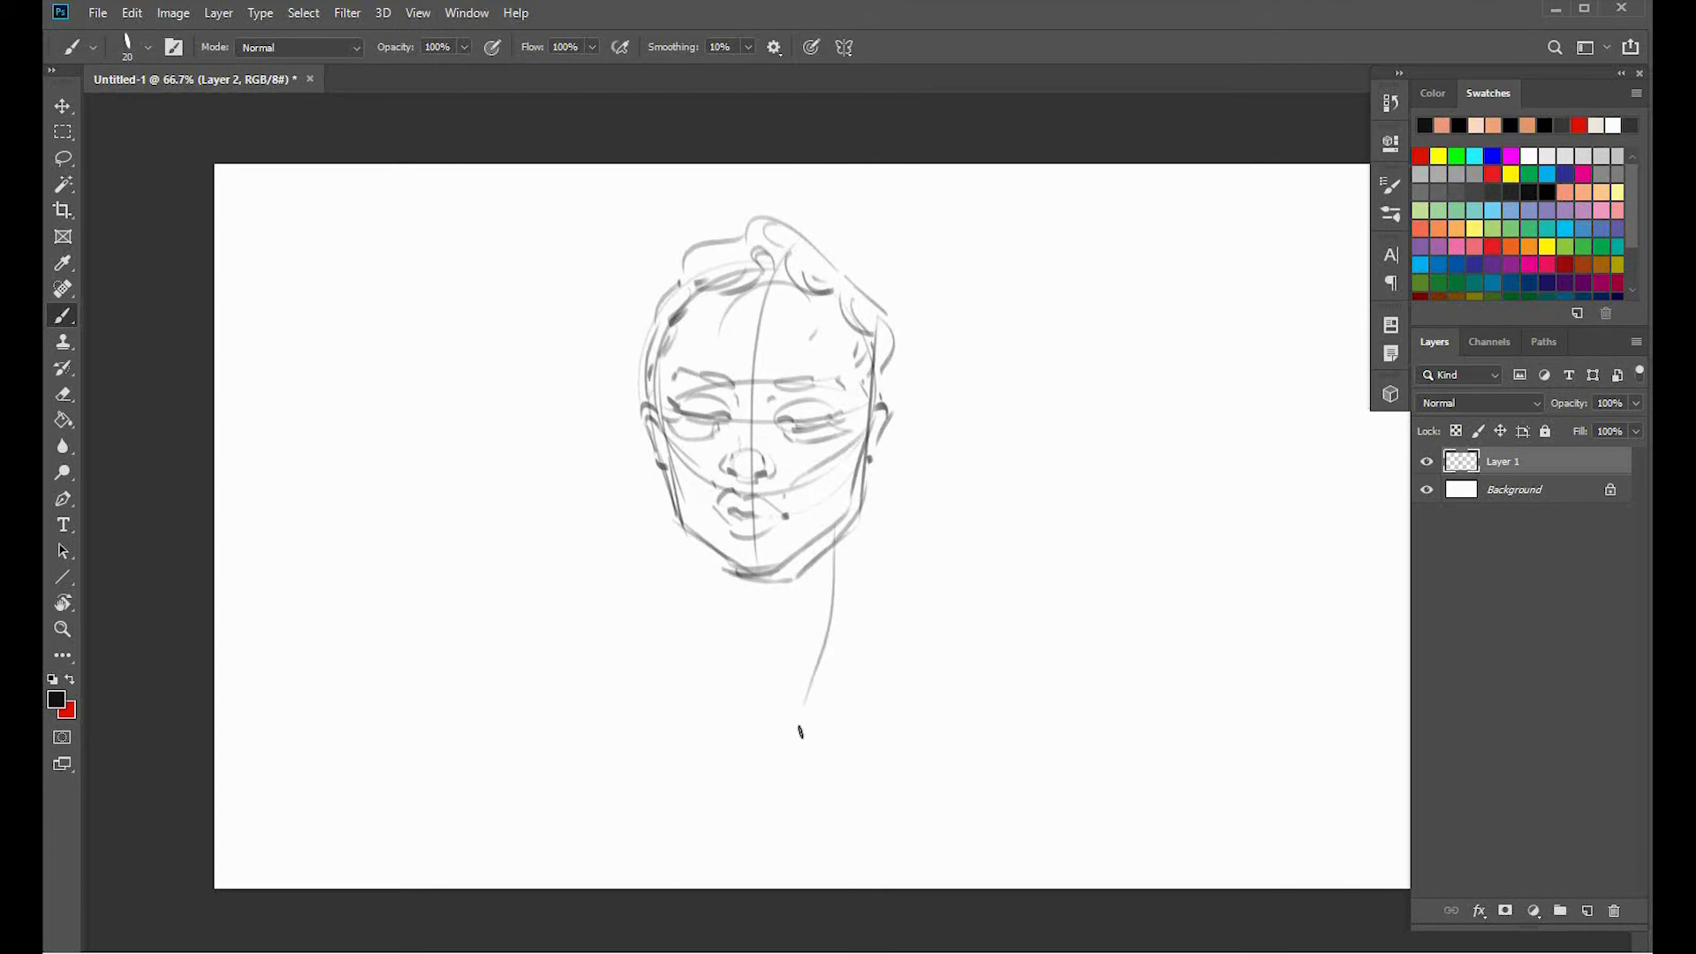
pyautogui.moveTo(703, 541)
pyautogui.mouseDown()
pyautogui.moveTo(713, 621)
pyautogui.moveTo(580, 747)
pyautogui.mouseUp()
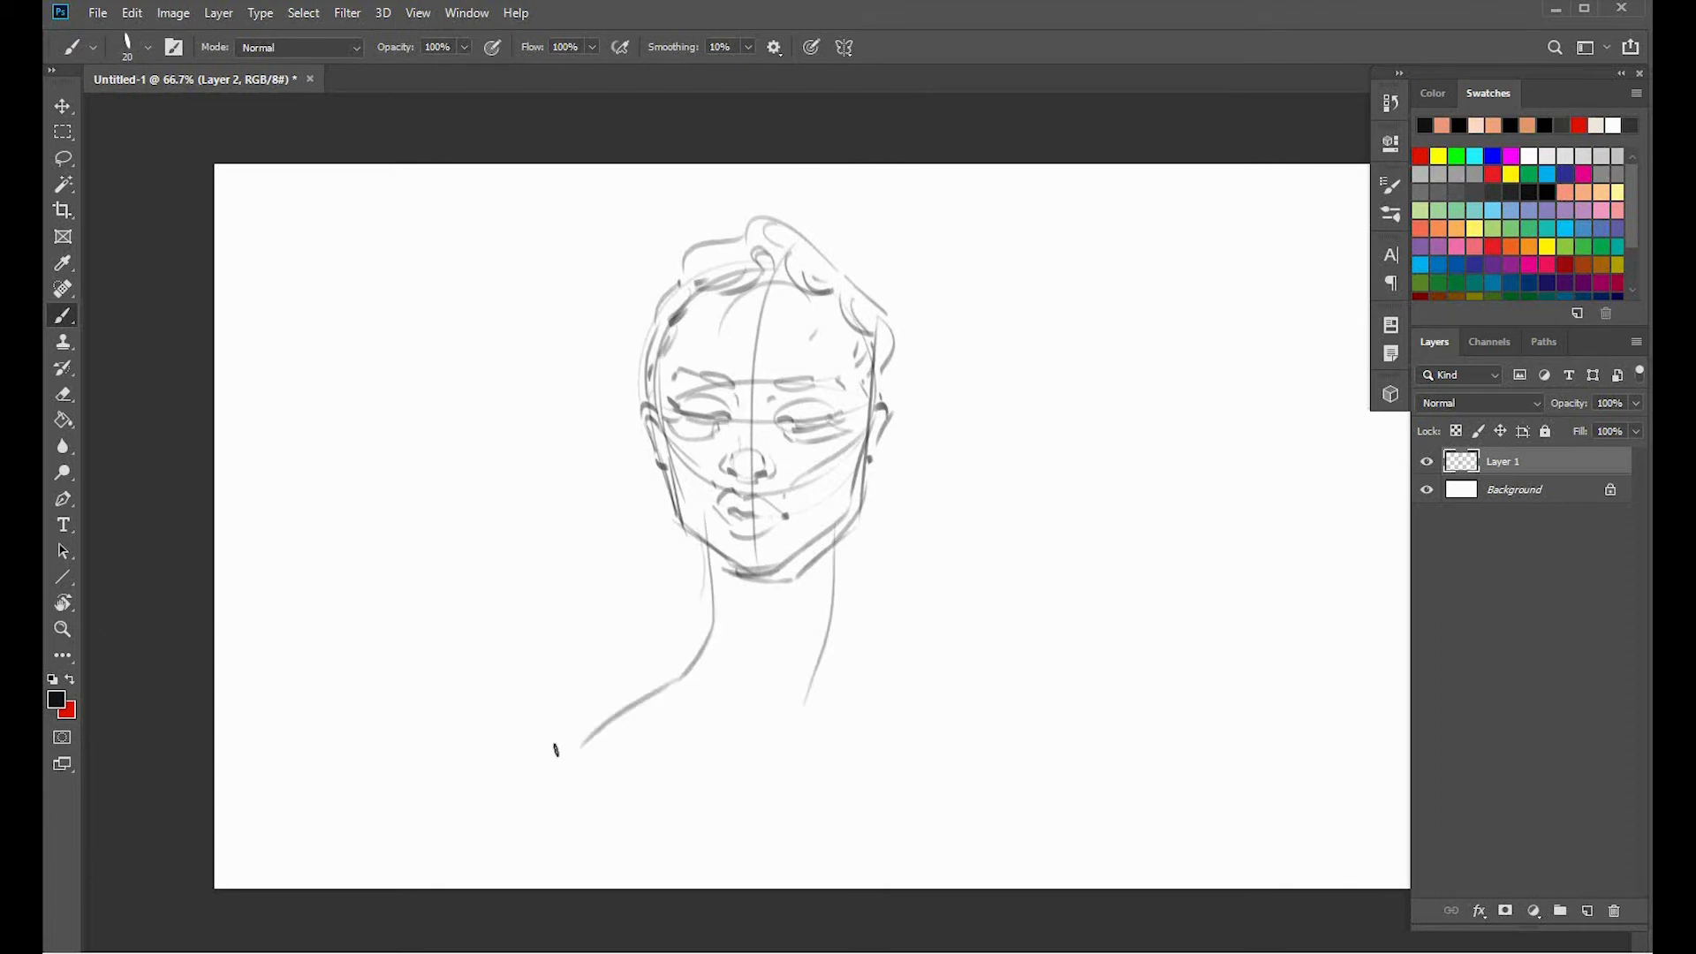
pyautogui.moveTo(711, 583); pyautogui.dragTo(800, 691)
pyautogui.moveTo(833, 619)
pyautogui.mouseDown()
pyautogui.moveTo(823, 737)
pyautogui.moveTo(875, 783)
pyautogui.moveTo(870, 802)
pyautogui.mouseUp()
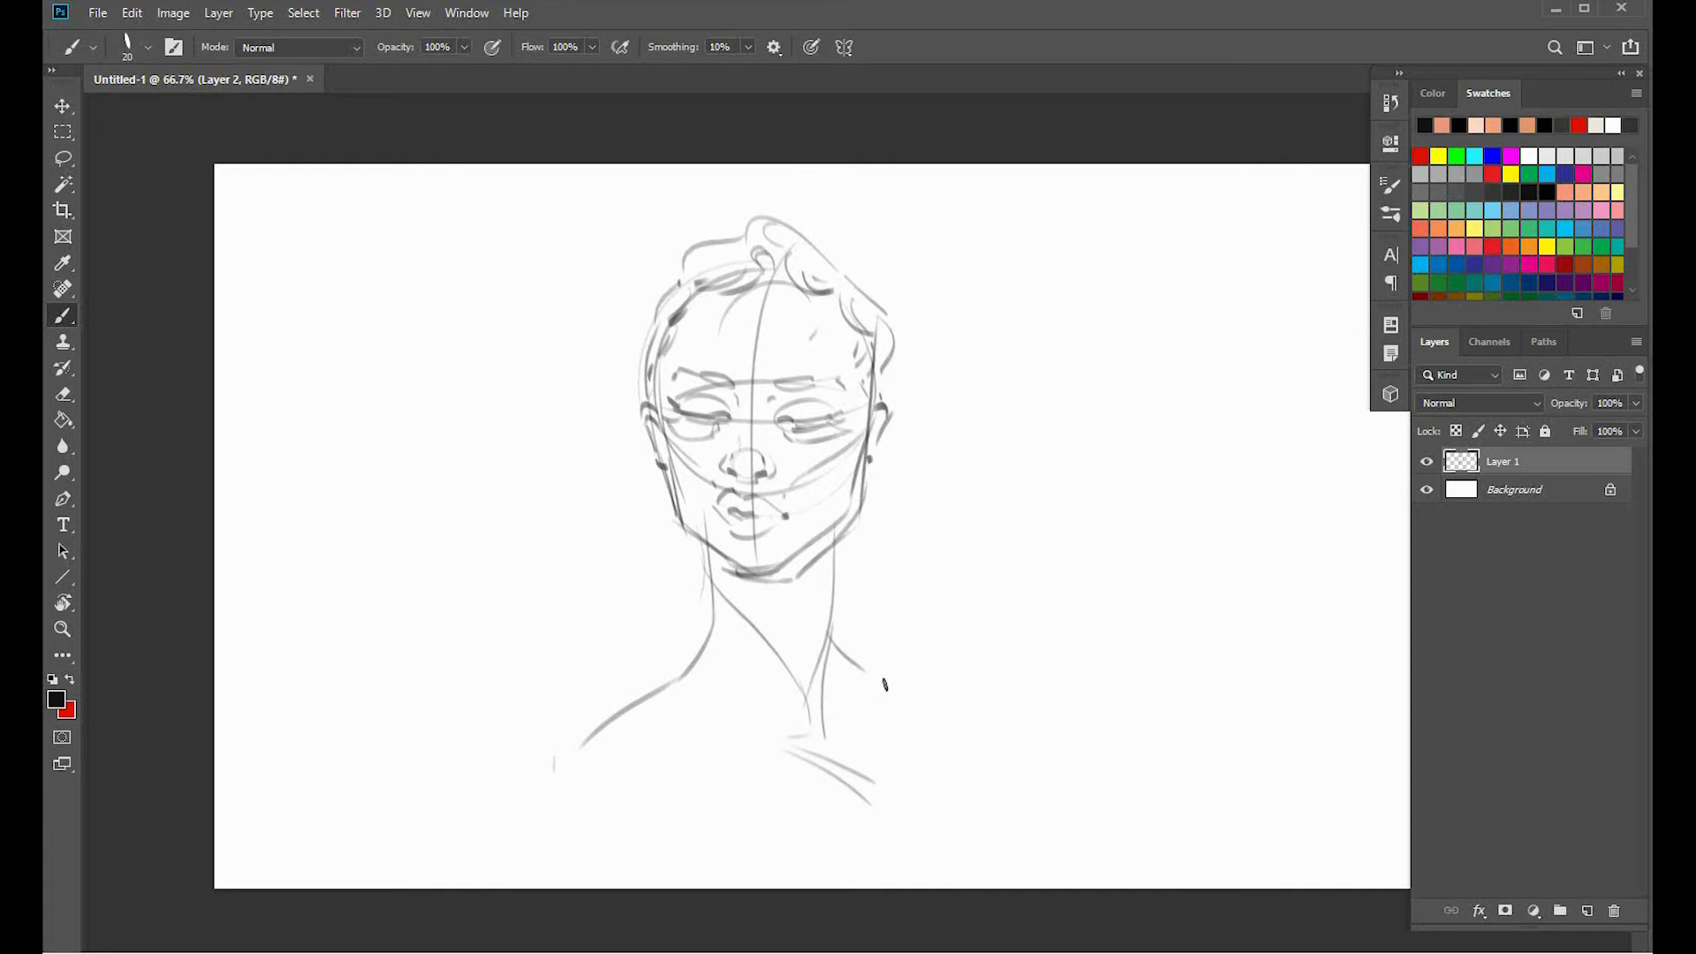
# Sketch the other shoulder and complete the collarbone and upper chest lines.
pyautogui.moveTo(868, 679); pyautogui.dragTo(959, 758)
pyautogui.moveTo(604, 769); pyautogui.dragTo(742, 820)
pyautogui.moveTo(768, 789); pyautogui.dragTo(891, 820)
pyautogui.moveTo(777, 829); pyautogui.dragTo(835, 826)
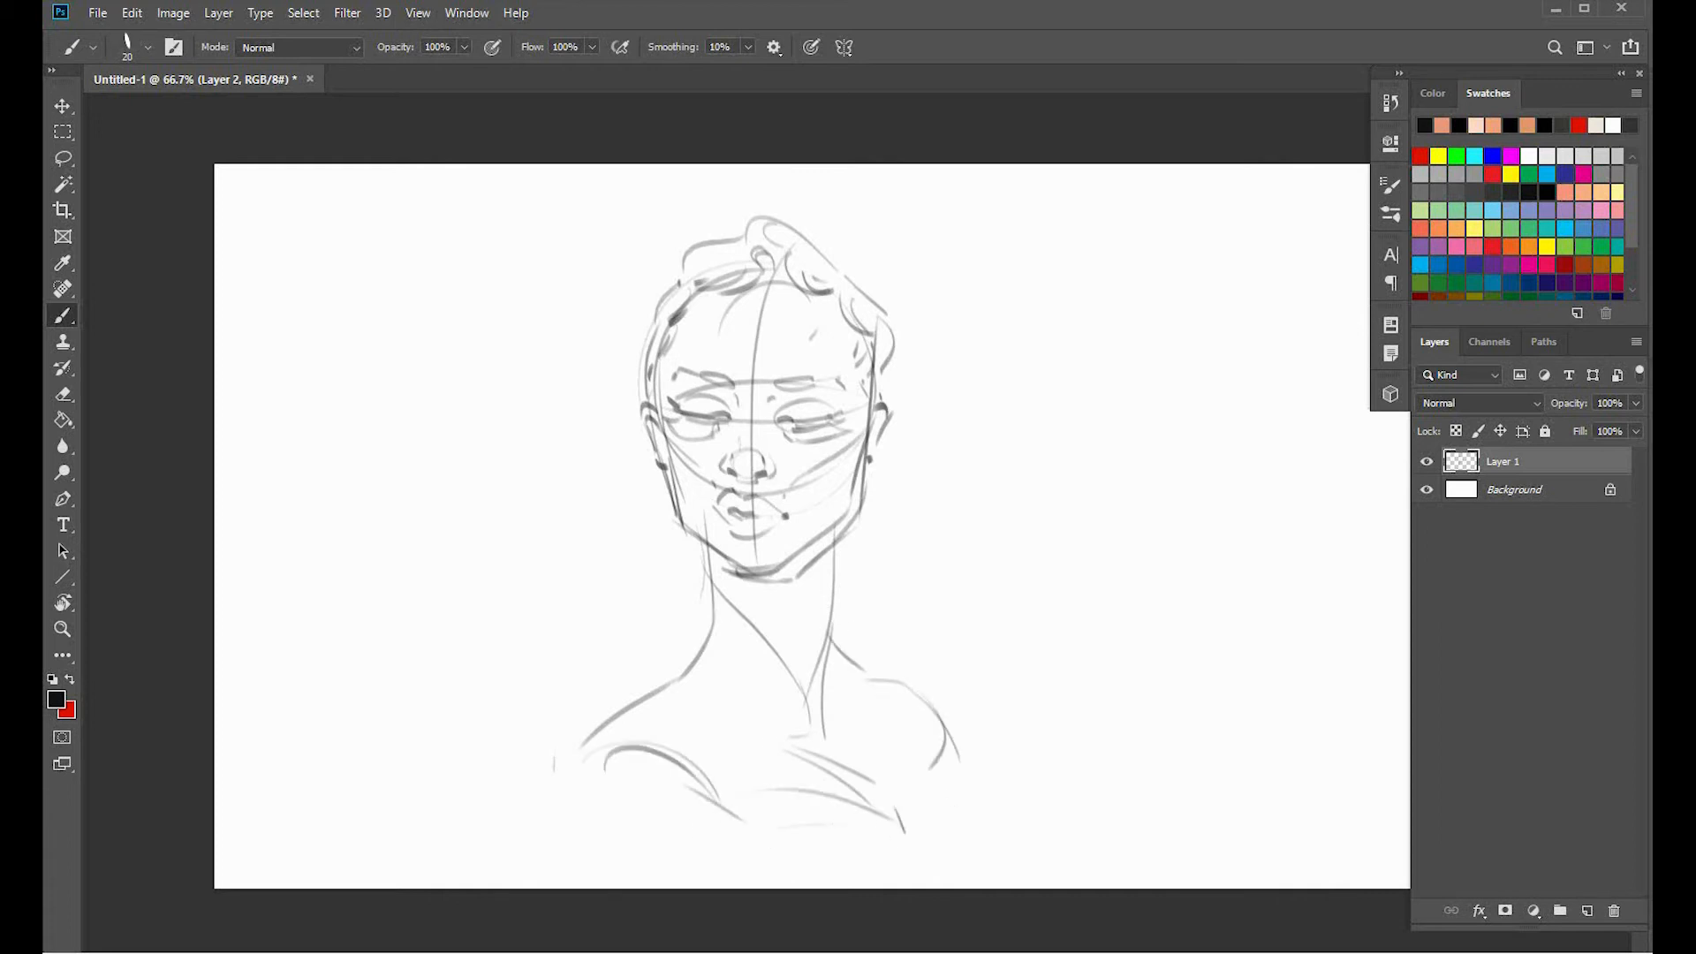
# Scale the sketch layer to about 105.62% and crop the canvas to a portrait format around the figure.
pyautogui.hotkey('ctrl', 't')
pyautogui.moveTo(960, 212); pyautogui.dragTo(975, 218)
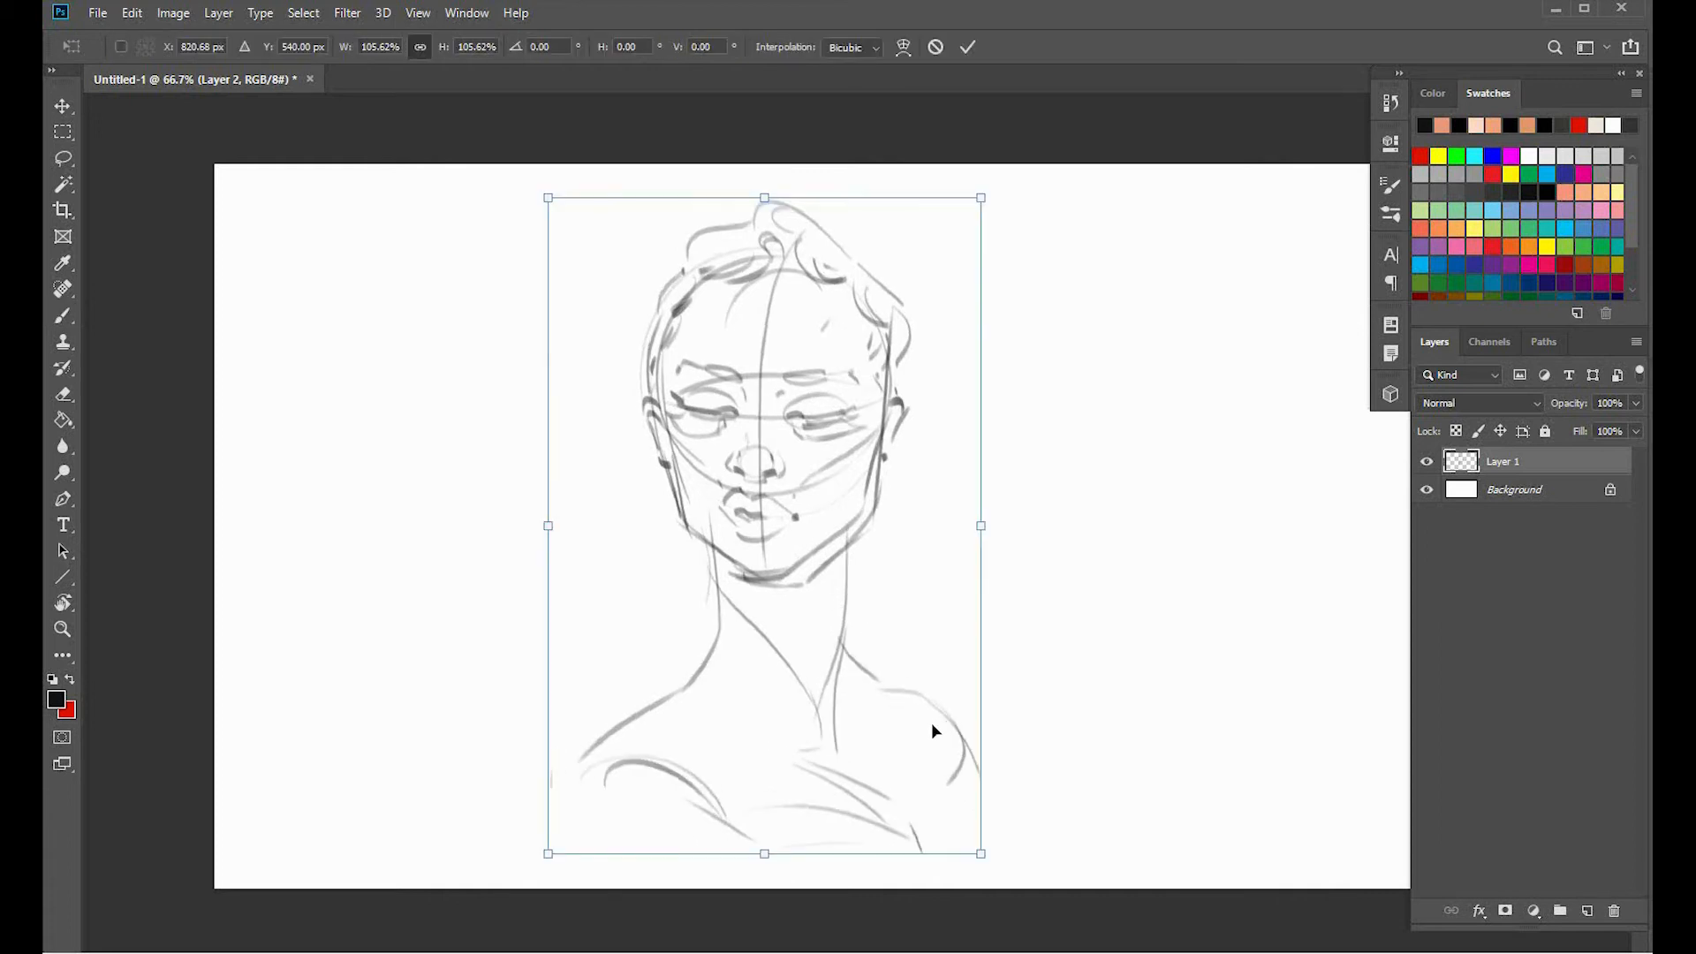
pyautogui.press('Return')
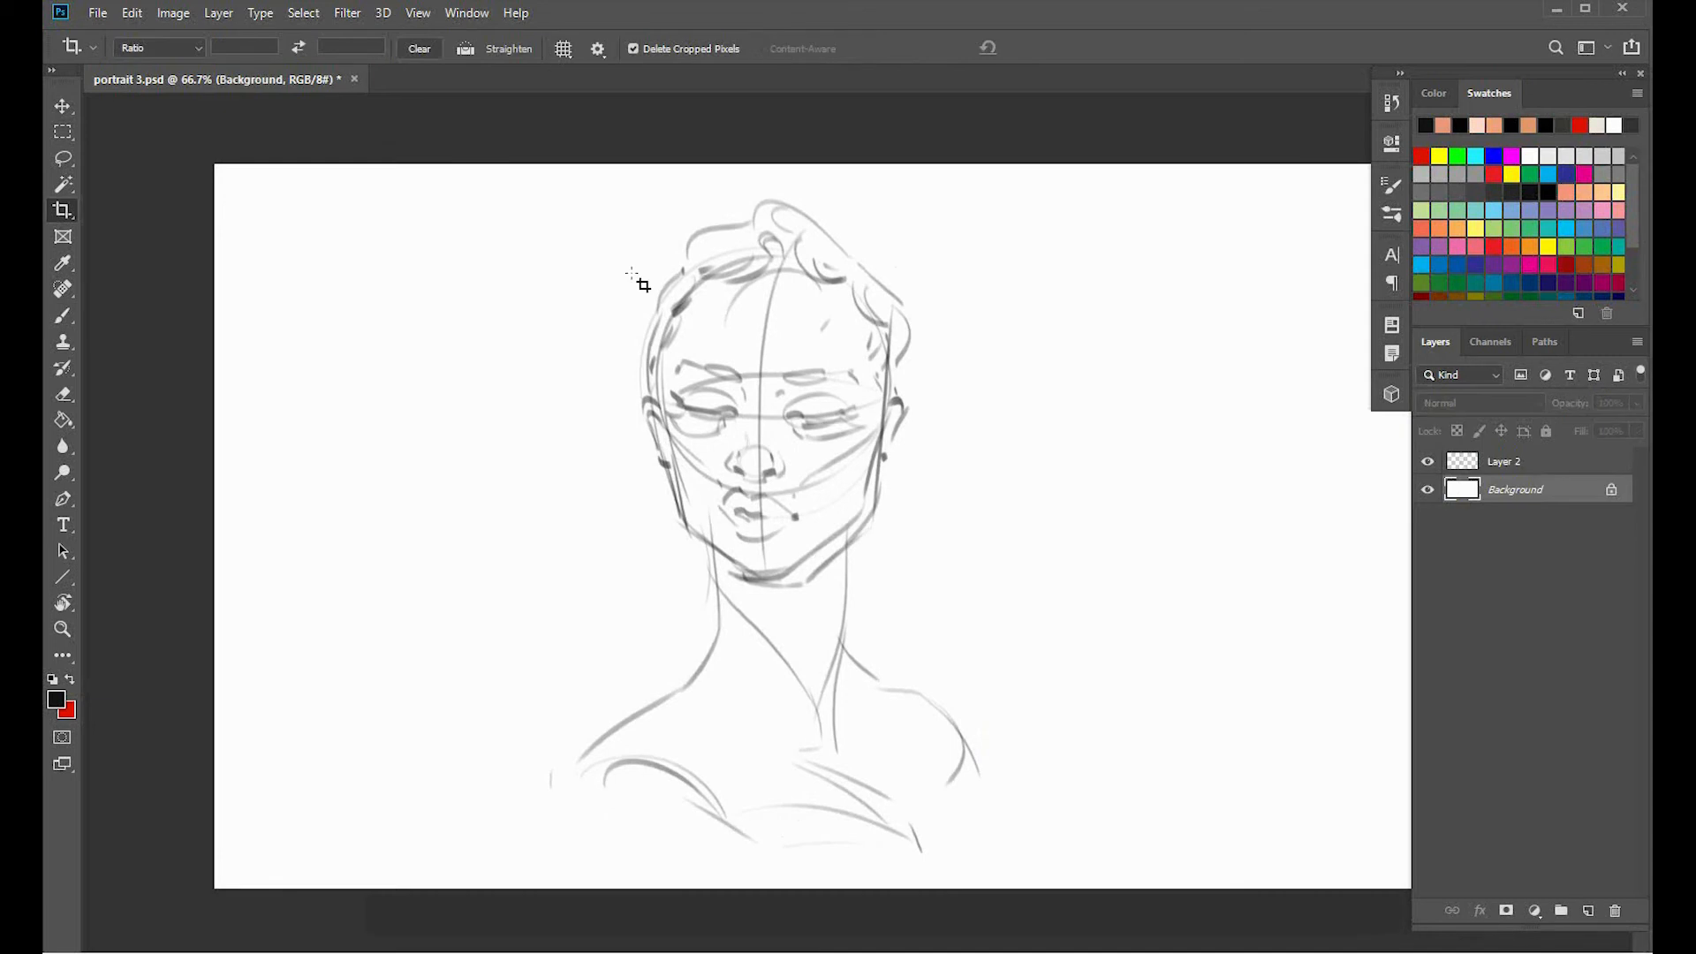
pyautogui.moveTo(518, 164); pyautogui.dragTo(1049, 901)
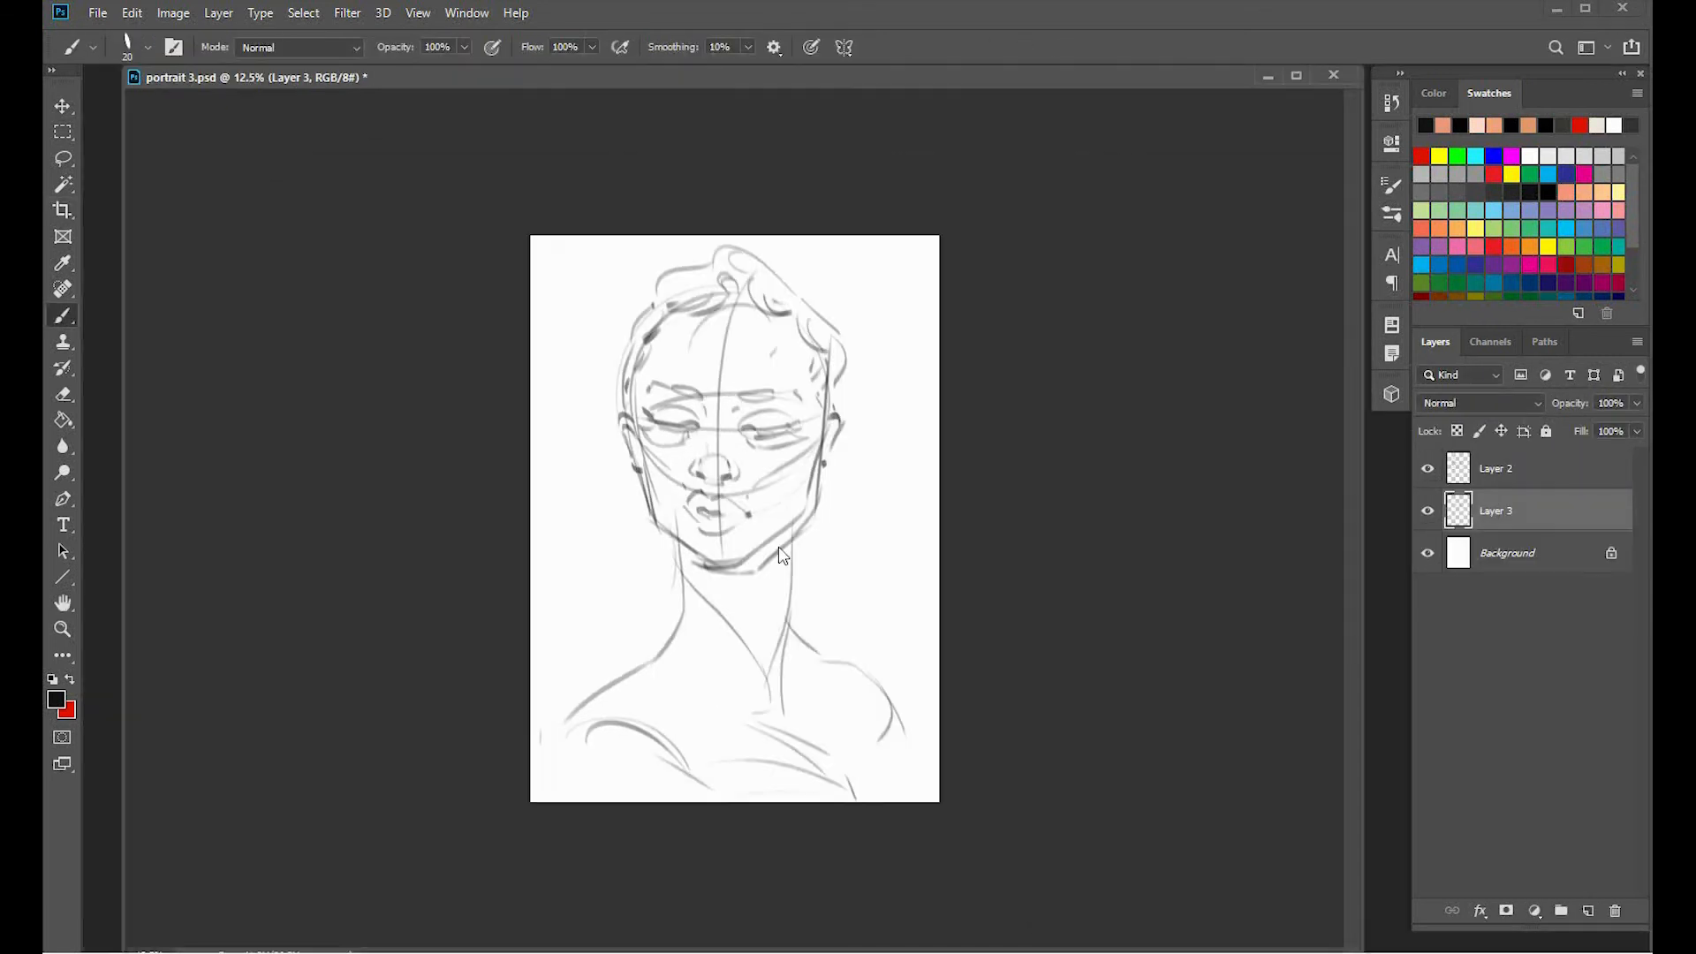
# Choose the Hard Round brush and enlarge it to 400 px.
pyautogui.rightClick(781, 554)
pyautogui.doubleClick(1138, 689)
pyautogui.press(']')
pyautogui.press(']')
pyautogui.press(']')
pyautogui.press(']')
pyautogui.press(']')
# Set the foreground colour to a muted pinkish brown as the base skin tone.
pyautogui.click(1449, 232)
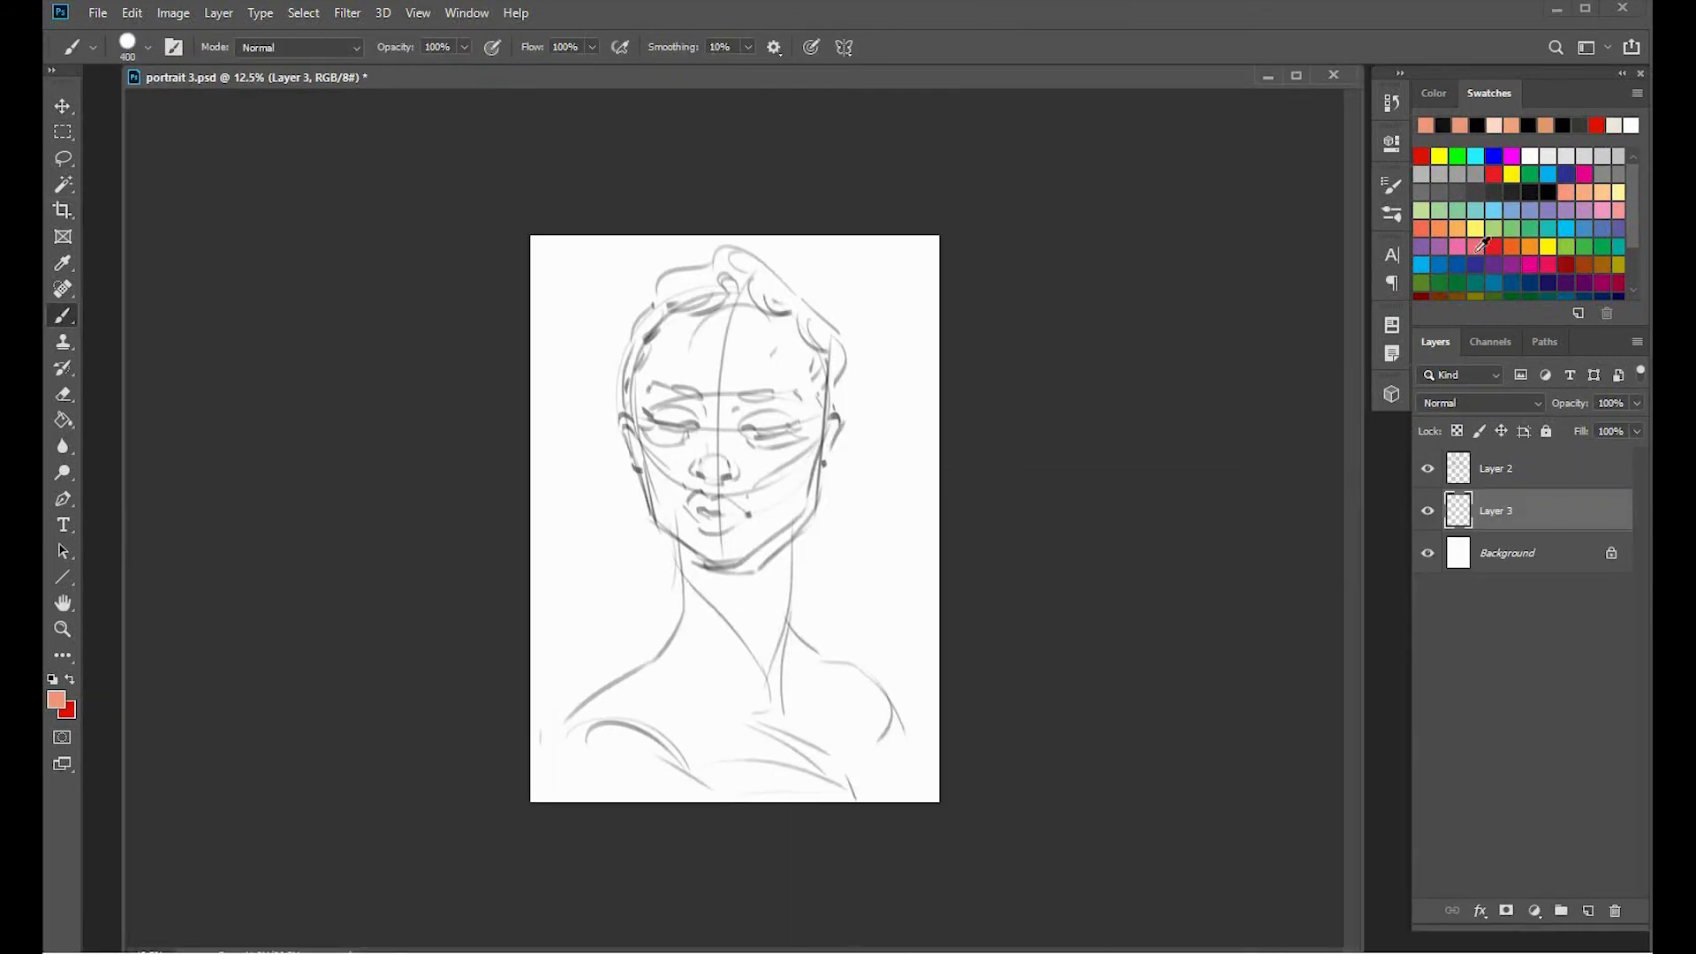
pyautogui.click(57, 699)
pyautogui.click(1073, 614)
pyautogui.click(1519, 351)
pyautogui.click(56, 700)
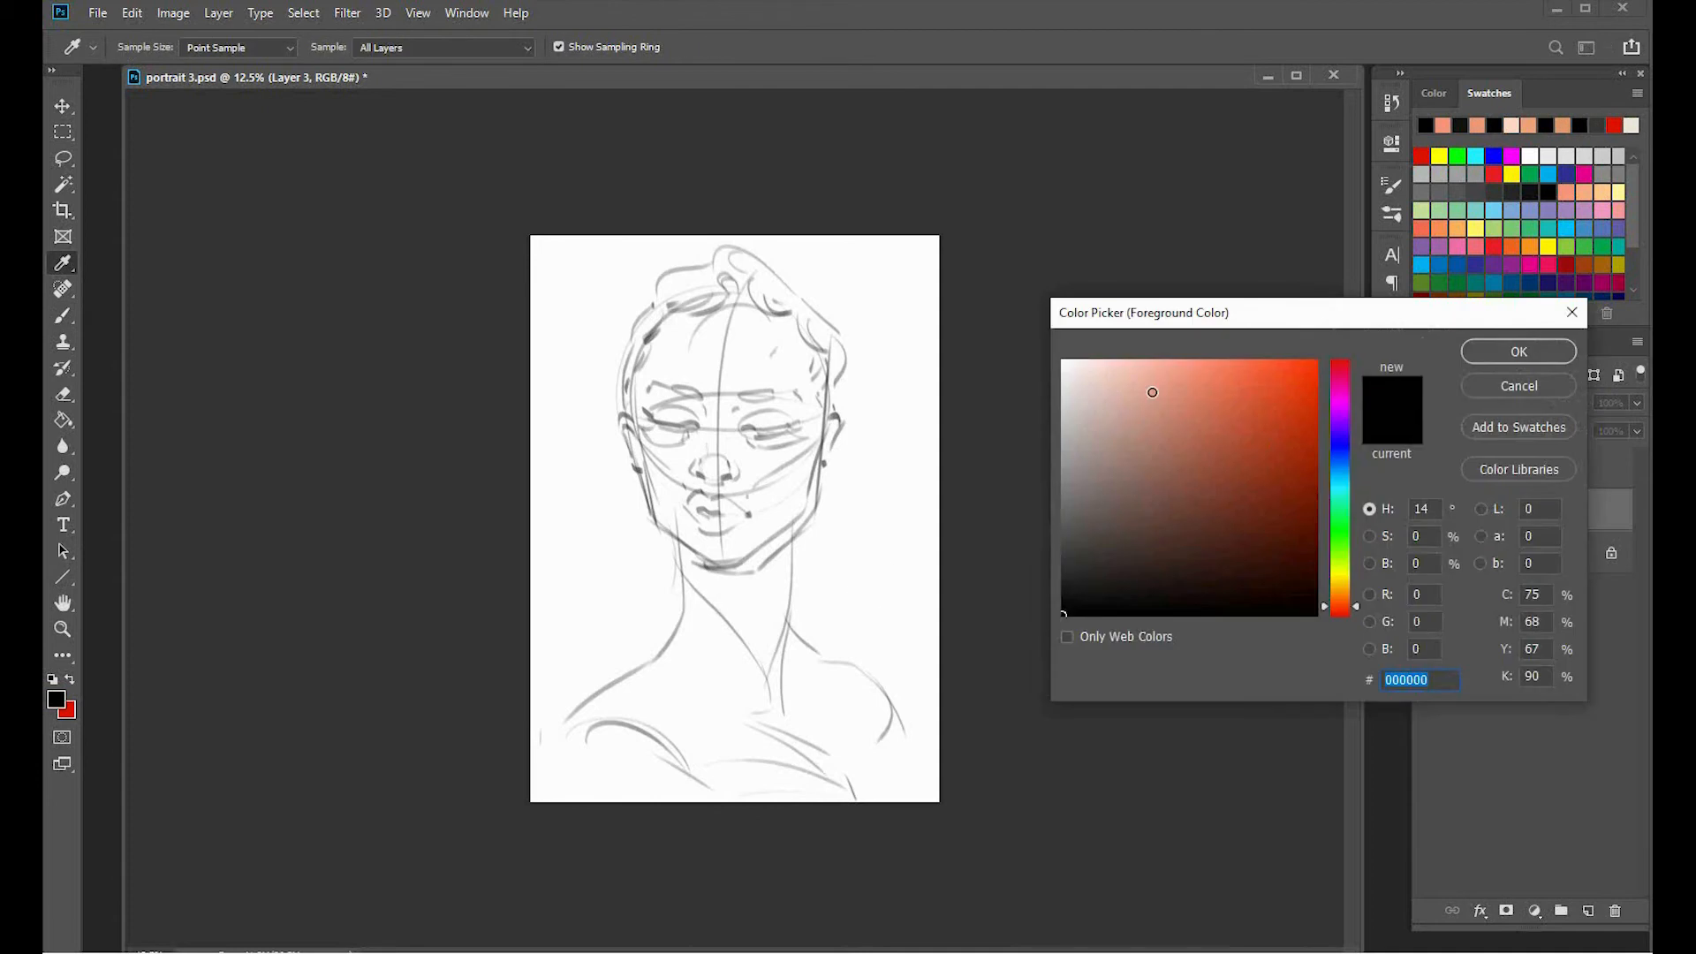
pyautogui.moveTo(1153, 386); pyautogui.dragTo(1162, 413)
pyautogui.click(1518, 351)
# Block in the face, neck, shoulders and chest with the base skin tone on Layer 3, adjusting the brush size to the outline.
pyautogui.press(']')
pyautogui.press(']')
pyautogui.press(']')
pyautogui.press(']')
pyautogui.moveTo(756, 360)
pyautogui.mouseDown()
pyautogui.moveTo(728, 379)
pyautogui.moveTo(687, 345)
pyautogui.moveTo(680, 363)
pyautogui.moveTo(731, 621)
pyautogui.moveTo(691, 694)
pyautogui.moveTo(609, 758)
pyautogui.mouseUp()
pyautogui.press('[')
pyautogui.press('[')
pyautogui.press('[')
pyautogui.press('[')
pyautogui.press('[')
pyautogui.press('[')
pyautogui.press('[')
pyautogui.press('[')
pyautogui.moveTo(817, 424)
pyautogui.mouseDown()
pyautogui.moveTo(768, 567)
pyautogui.moveTo(779, 530)
pyautogui.moveTo(779, 658)
pyautogui.moveTo(840, 676)
pyautogui.moveTo(909, 756)
pyautogui.moveTo(834, 716)
pyautogui.moveTo(739, 795)
pyautogui.moveTo(803, 806)
pyautogui.mouseUp()
# Fill the hair shape, remaining head edges and both ears with the same base tone to complete the silhouette.
pyautogui.press(']')
pyautogui.press(']')
pyautogui.press(']')
pyautogui.press(']')
pyautogui.press(']')
pyautogui.moveTo(826, 477)
pyautogui.mouseDown()
pyautogui.moveTo(782, 332)
pyautogui.moveTo(804, 373)
pyautogui.mouseUp()
pyautogui.press('[')
pyautogui.press('[')
pyautogui.moveTo(764, 303)
pyautogui.mouseDown()
pyautogui.moveTo(730, 263)
pyautogui.moveTo(674, 286)
pyautogui.moveTo(744, 275)
pyautogui.moveTo(793, 340)
pyautogui.mouseUp()
pyautogui.press('[')
pyautogui.press('[')
pyautogui.press('[')
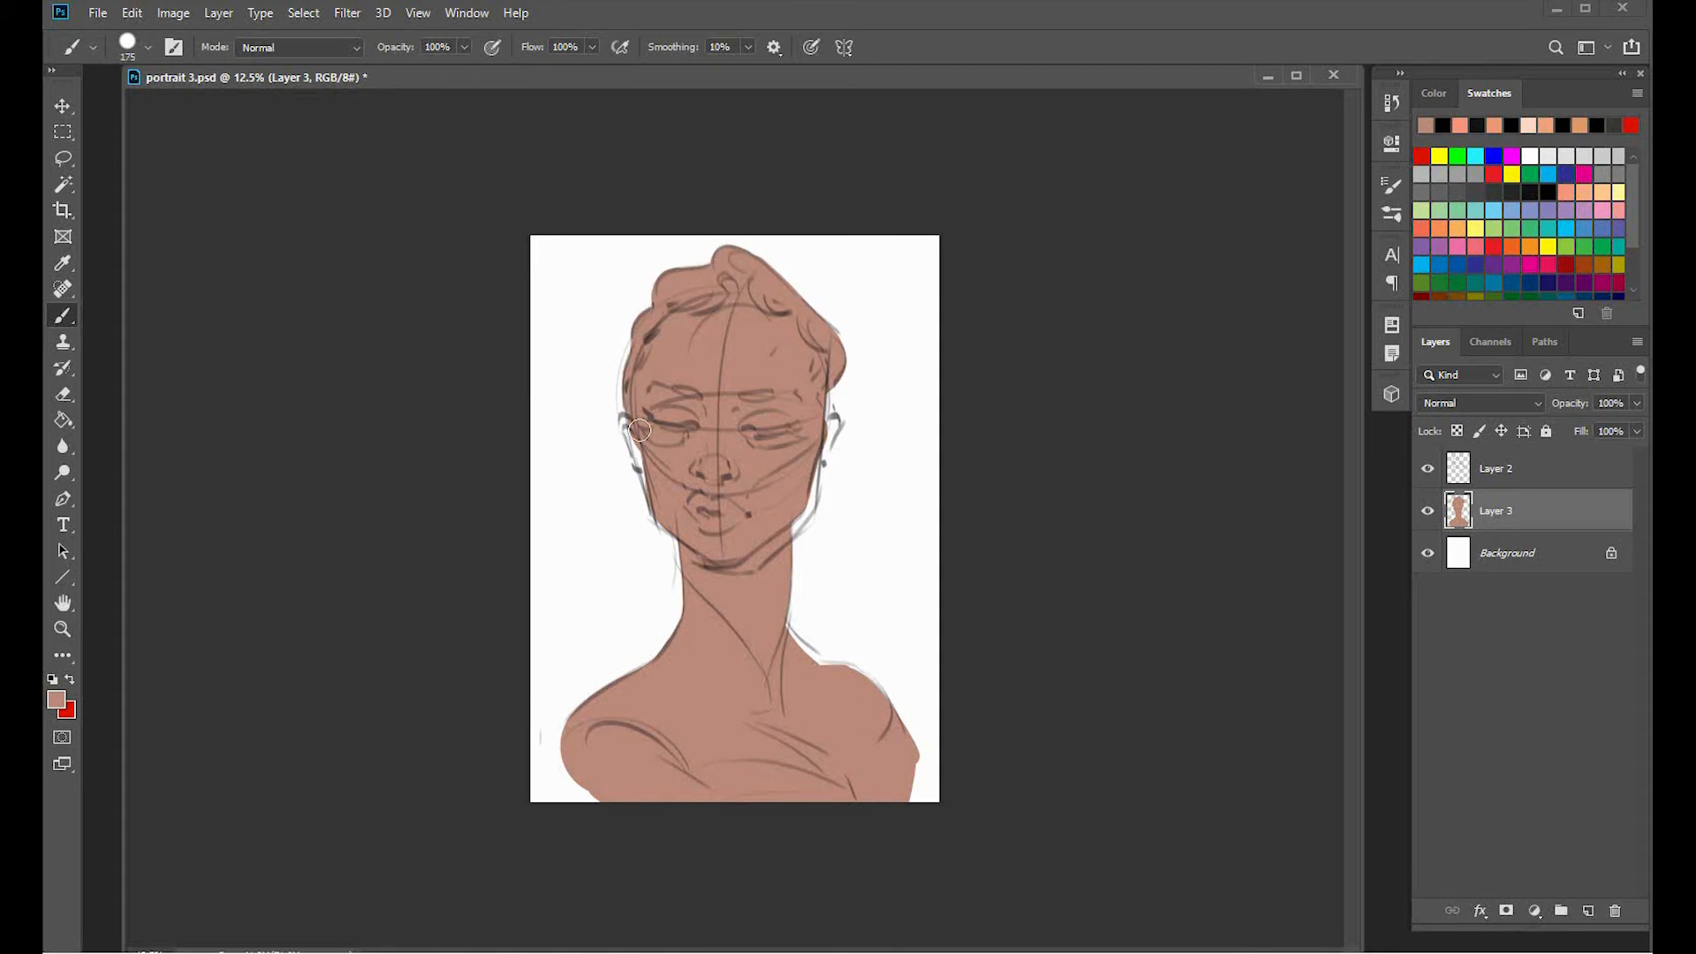
pyautogui.moveTo(823, 440); pyautogui.dragTo(811, 479)
# Erase the stray jaw lines outside the silhouette on sketch Layer 2 and compare the drawing with the sketch hidden and shown.
pyautogui.click(1512, 477)
pyautogui.press('e')
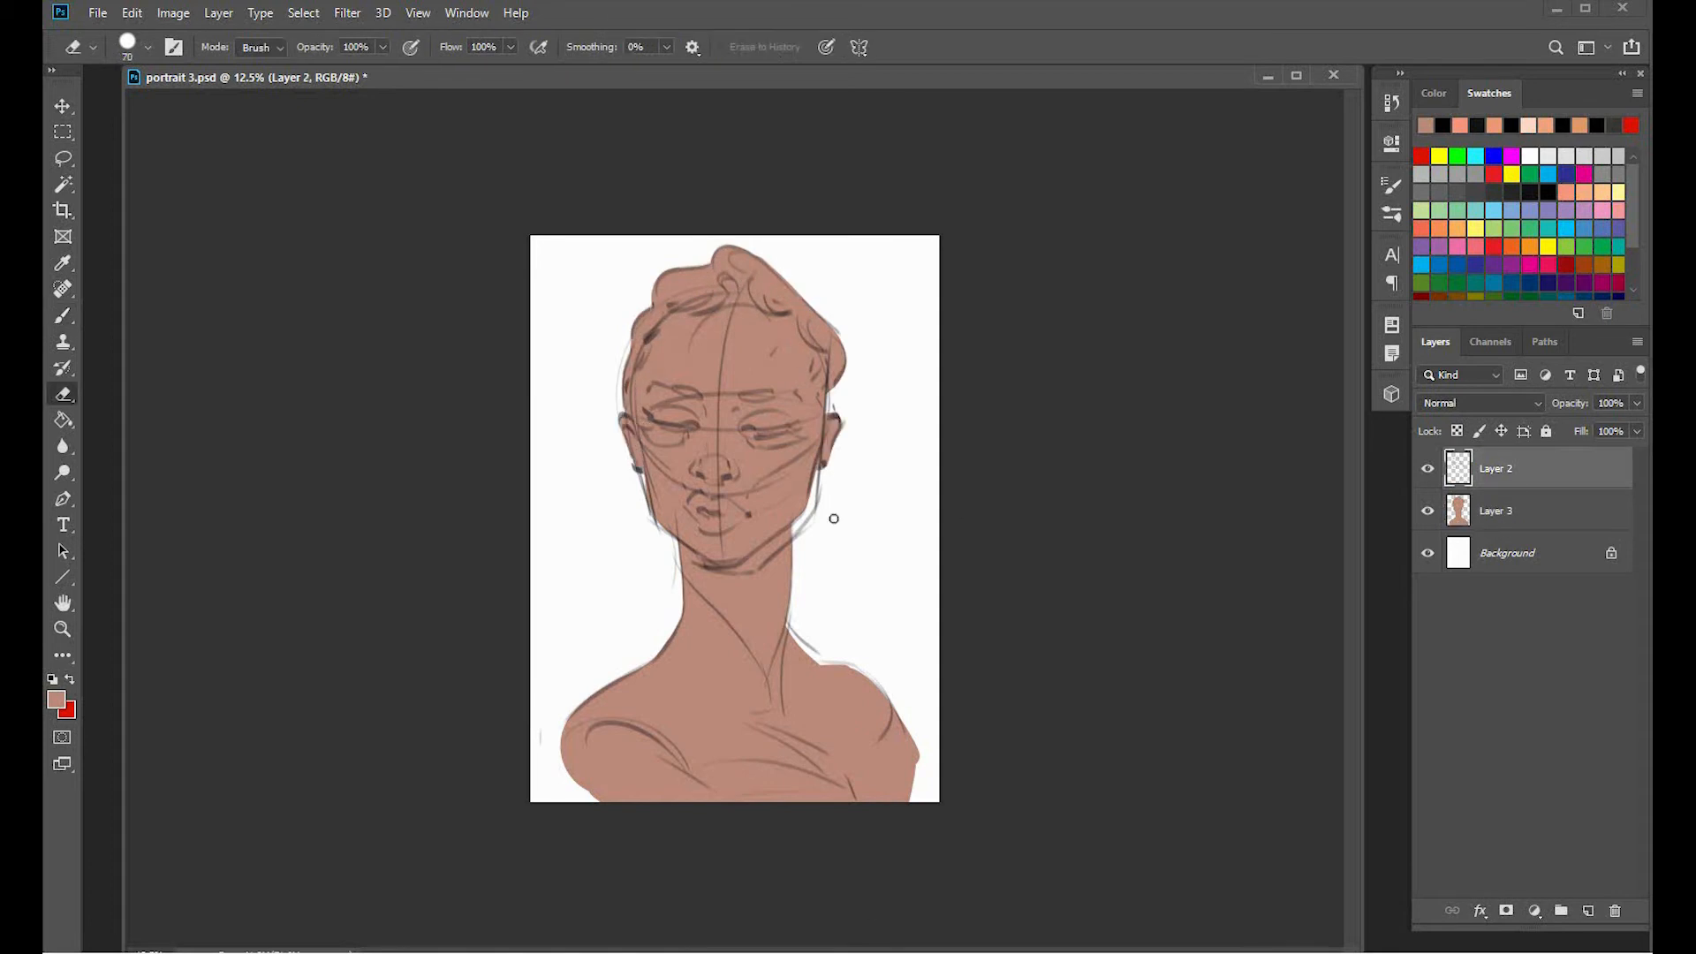
pyautogui.press('[')
pyautogui.press('[')
pyautogui.click(1426, 477)
pyautogui.click(1427, 478)
# Add a new layer beneath the sketch layer and choose the Hard Round Pressure Opacity and Flow brush at 400 px.
pyautogui.press('b')
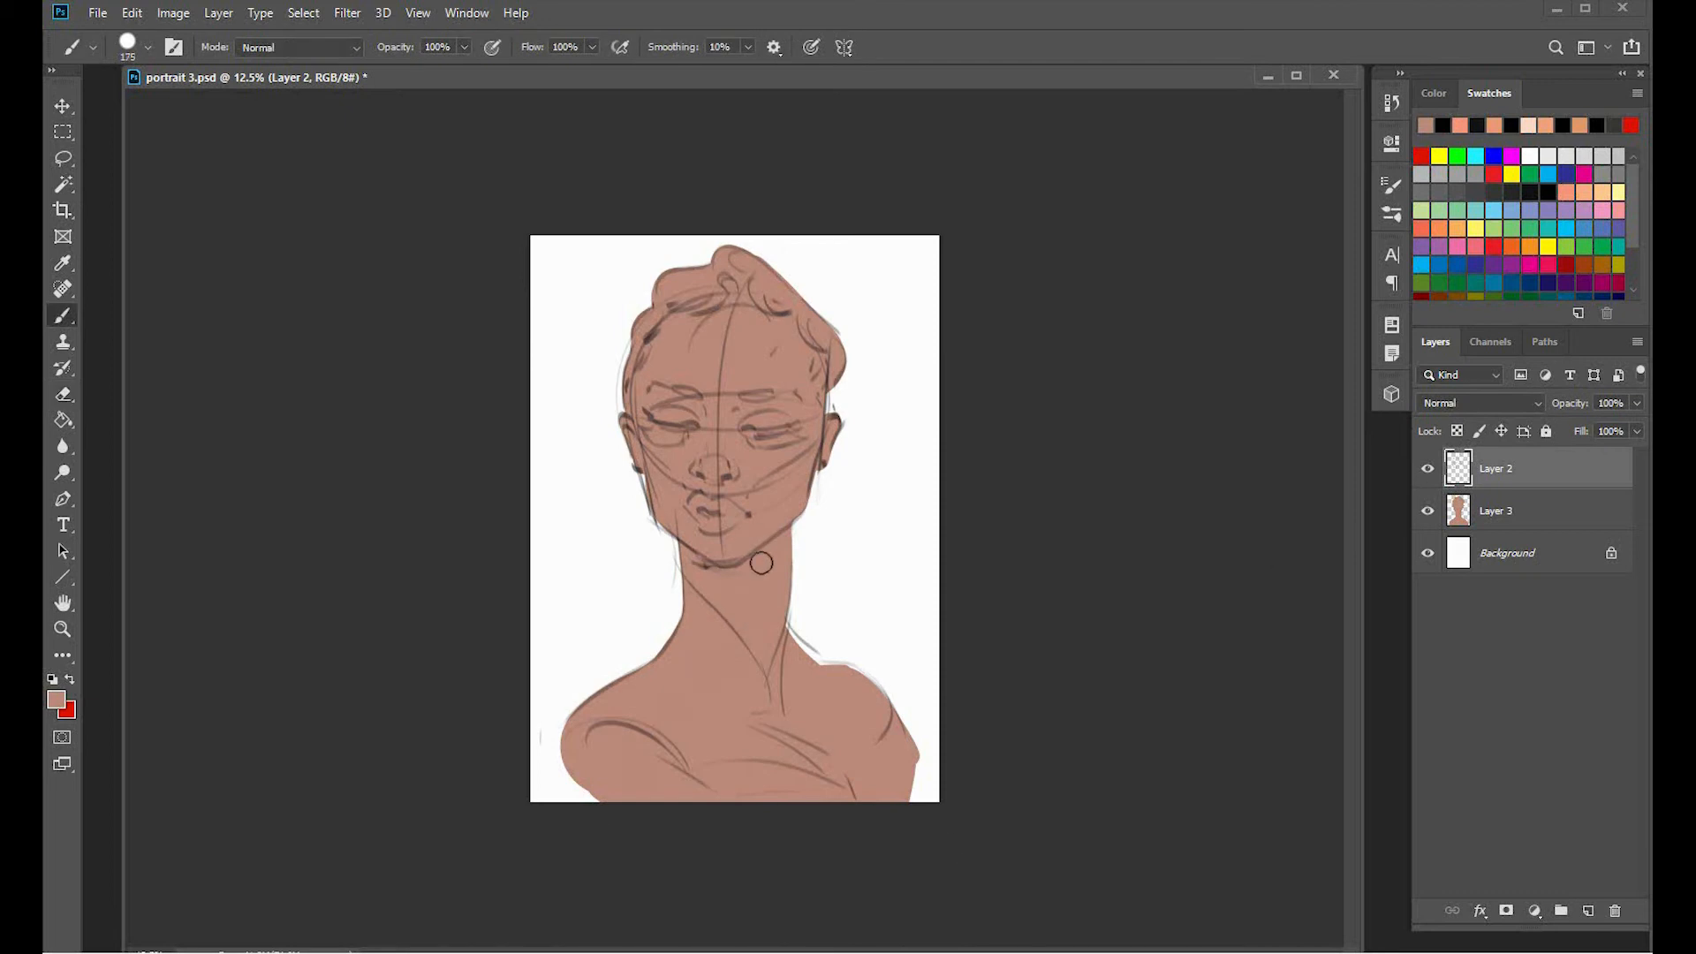
pyautogui.keyDown('ctrl'); pyautogui.click(1582, 912); pyautogui.keyUp('ctrl')
pyautogui.press(']')
pyautogui.press(']')
pyautogui.press(']')
pyautogui.press(']')
pyautogui.press(']')
pyautogui.press(']')
pyautogui.press(']')
pyautogui.rightClick(734, 463)
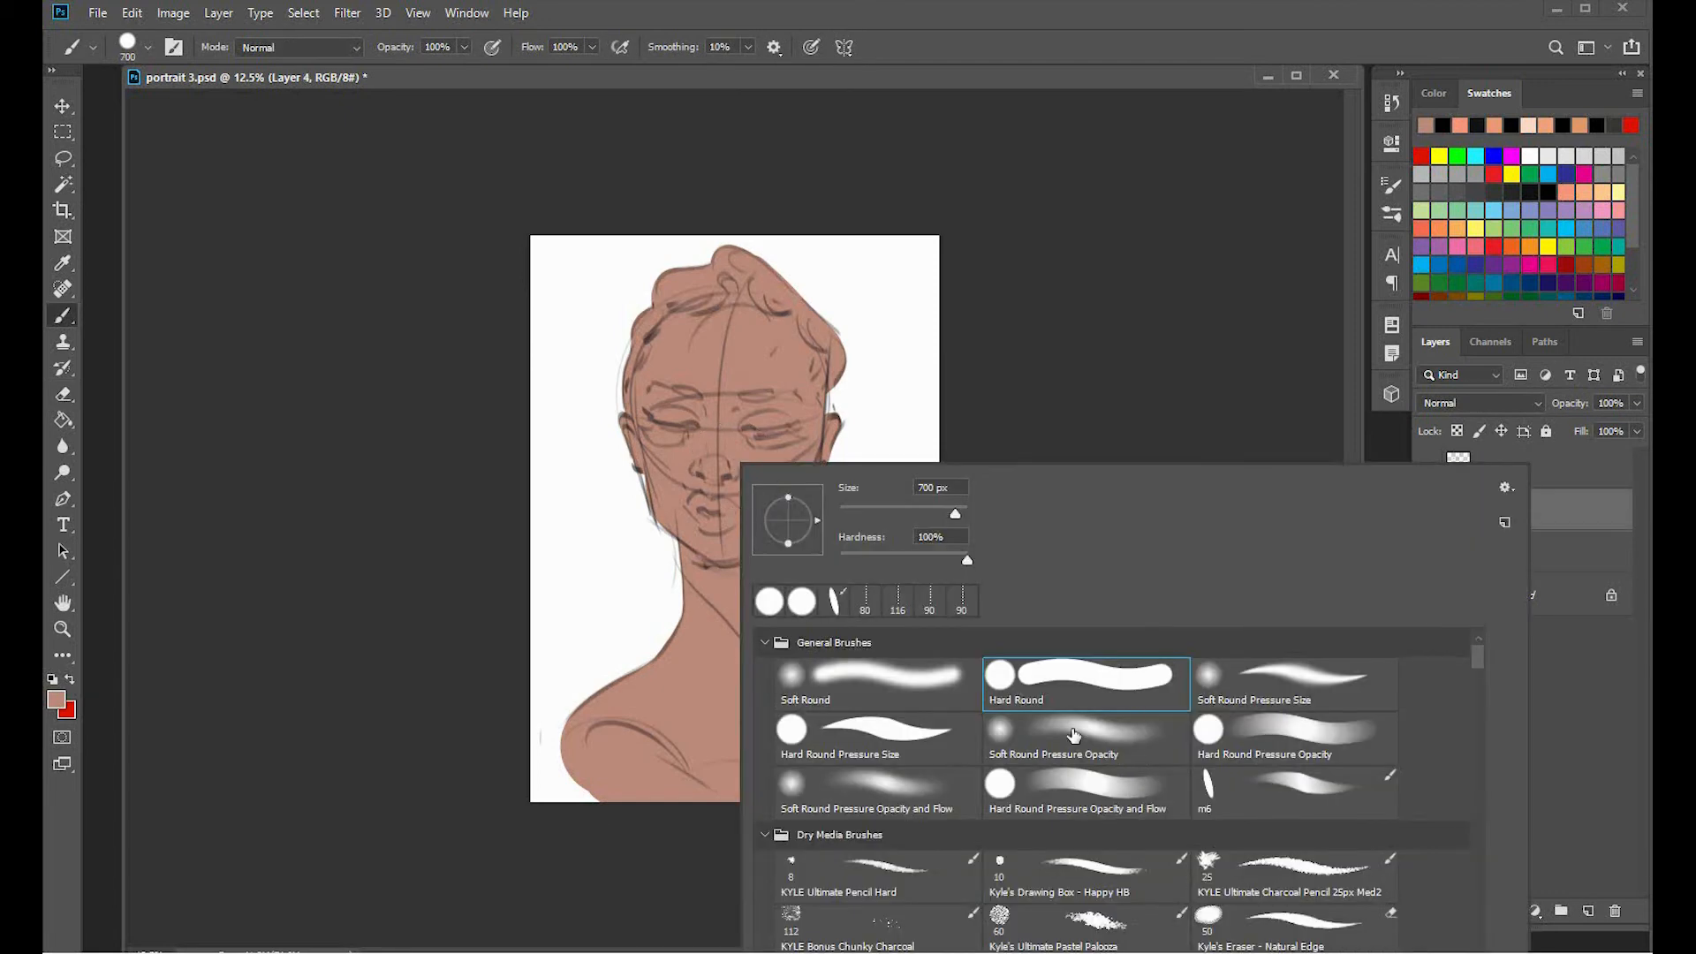
pyautogui.click(1081, 788)
pyautogui.click(1165, 398)
pyautogui.press('[')
pyautogui.press('[')
pyautogui.press('[')
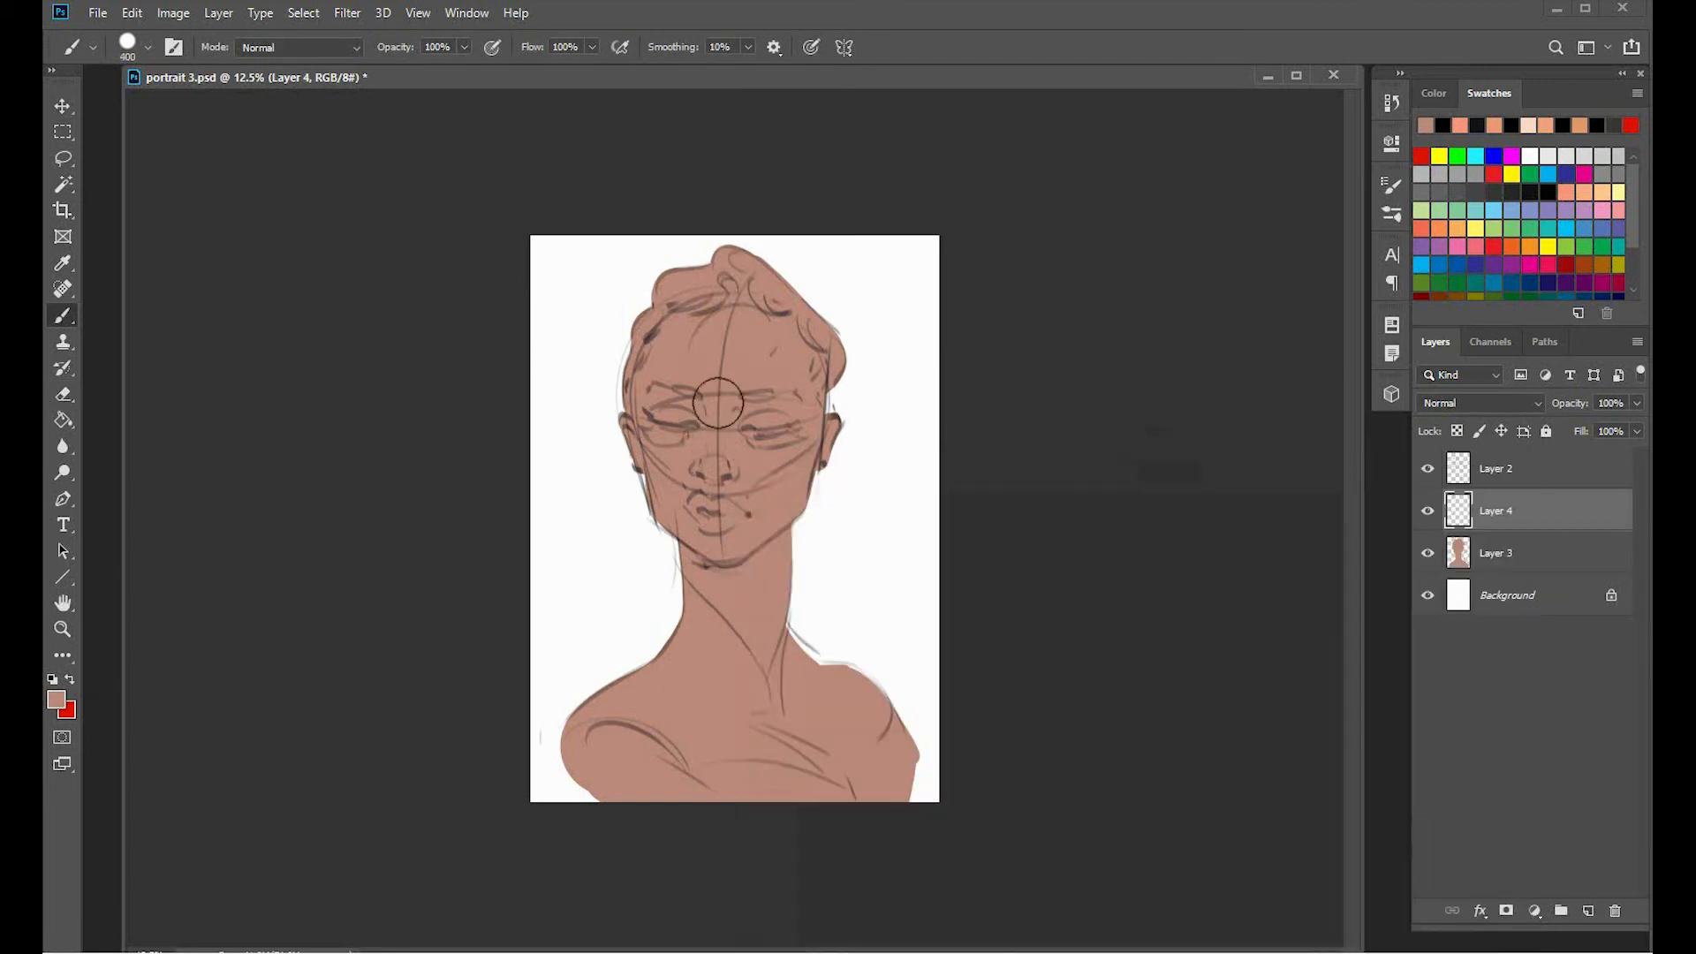
# Enlarge the brush and set the foreground colour to the pale peach eed4c0.
pyautogui.press(']')
pyautogui.press(']')
pyautogui.click(57, 704)
pyautogui.click(1110, 377)
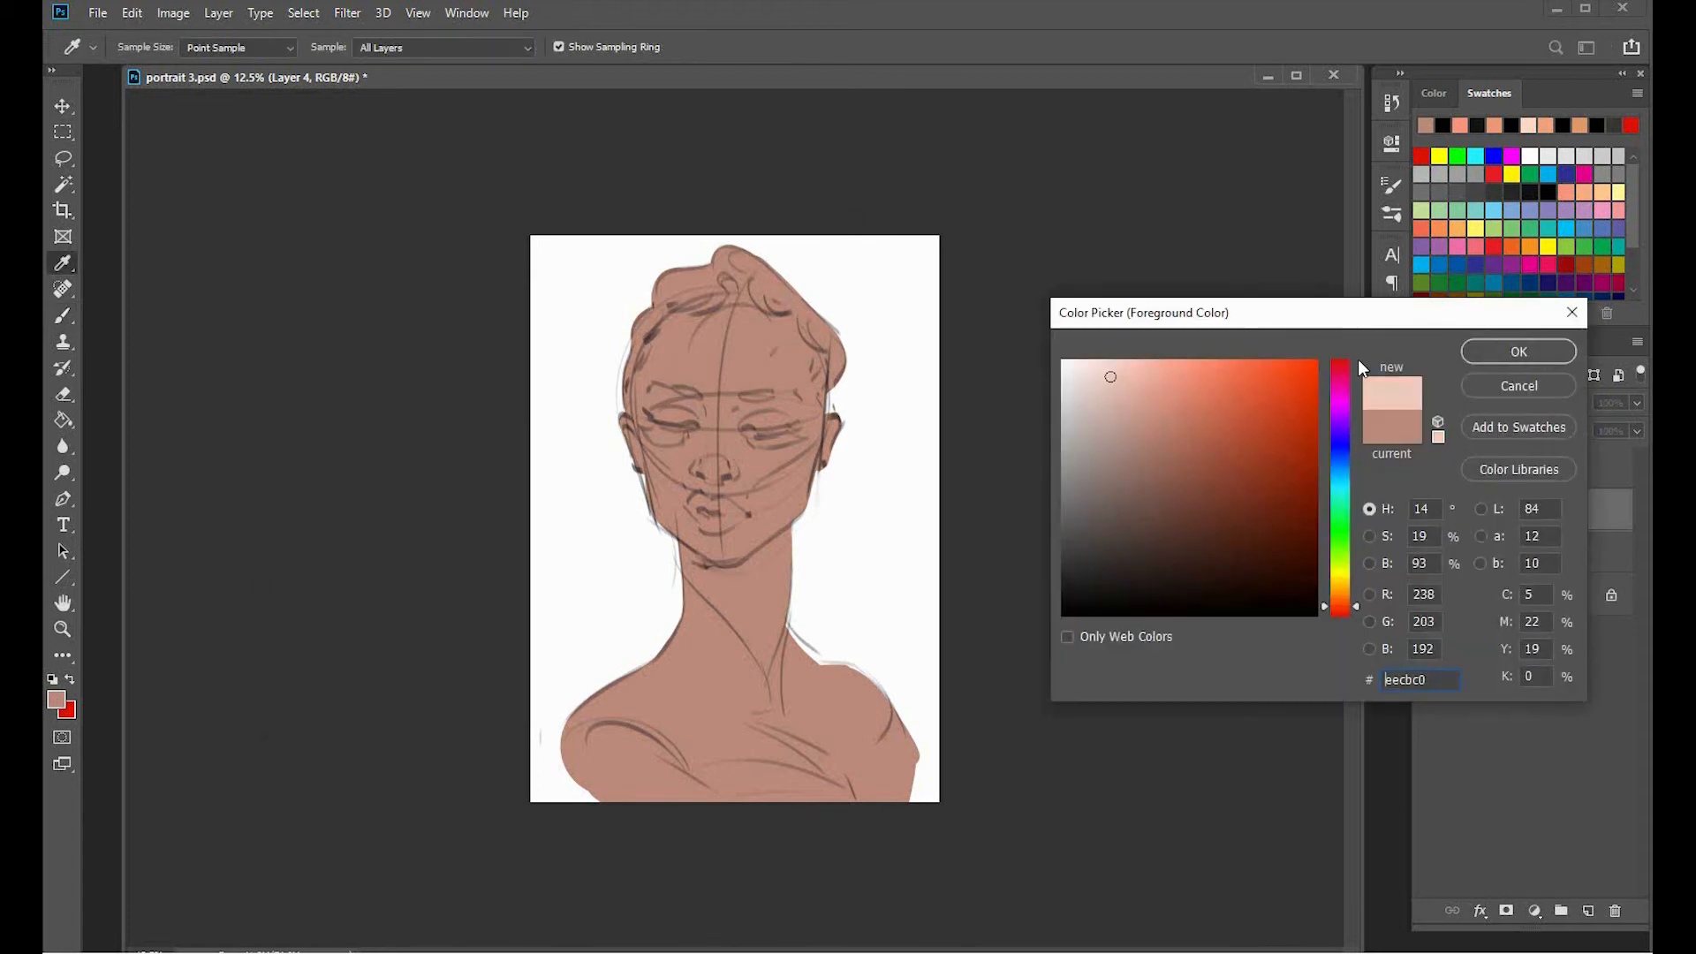
pyautogui.moveTo(1340, 602); pyautogui.dragTo(1346, 597)
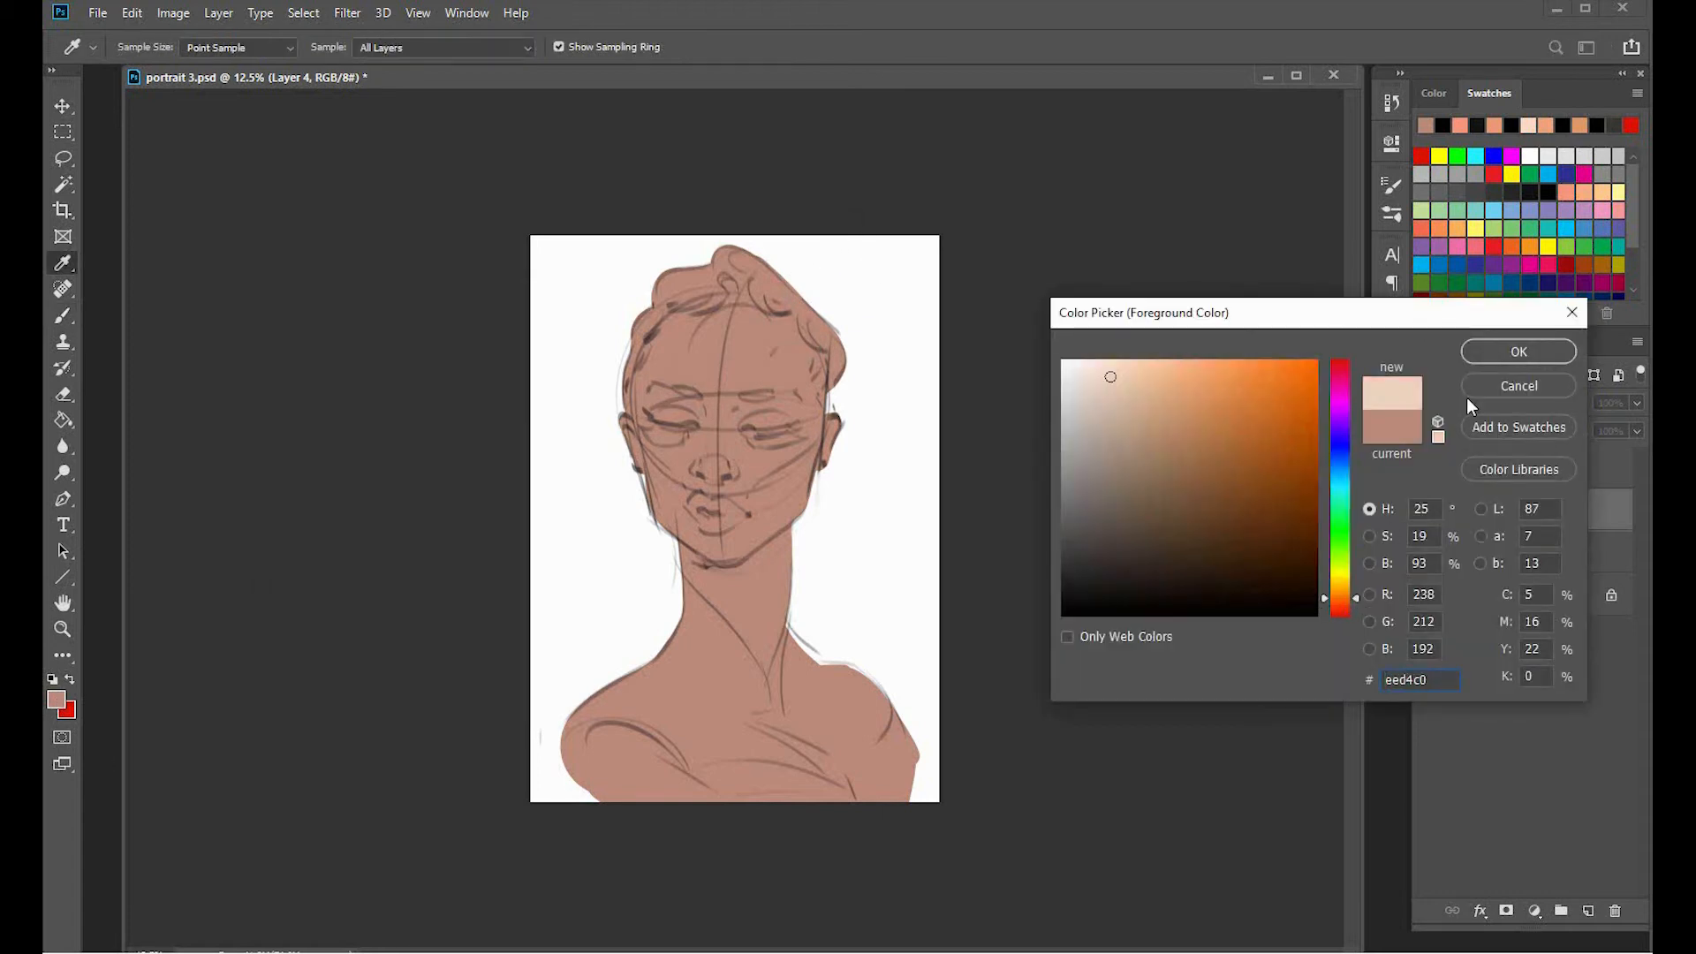
pyautogui.click(1513, 355)
# Paint the pale peach light over the forehead, eye area, nose and upper cheeks on Layer 4.
pyautogui.moveTo(724, 344); pyautogui.dragTo(722, 380)
pyautogui.moveTo(762, 442)
pyautogui.mouseDown()
pyautogui.moveTo(726, 510)
pyautogui.moveTo(757, 448)
pyautogui.moveTo(728, 480)
pyautogui.moveTo(663, 423)
pyautogui.moveTo(717, 477)
pyautogui.moveTo(734, 426)
pyautogui.moveTo(691, 381)
pyautogui.moveTo(759, 363)
pyautogui.moveTo(737, 409)
pyautogui.mouseUp()
pyautogui.press('[')
pyautogui.press(']')
pyautogui.press(']')
pyautogui.press(']')
pyautogui.press(']')
pyautogui.press(']')
pyautogui.press(']')
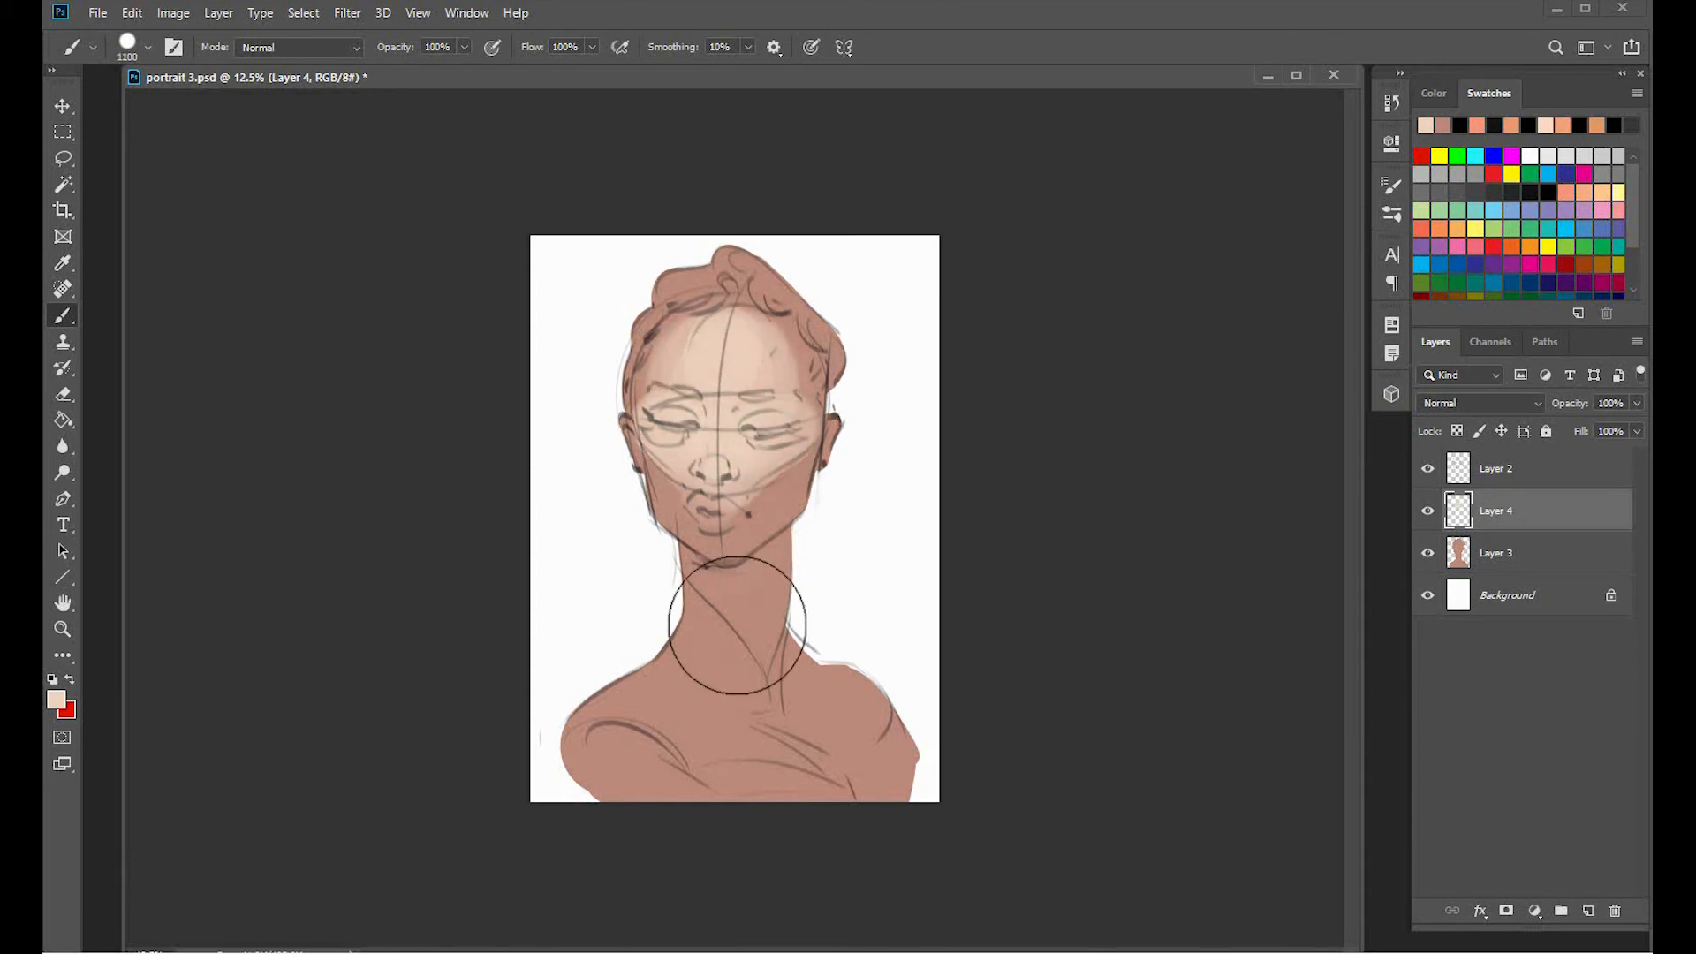
# Extend the pale peach light over the mouth, chin and lower cheeks, and across the neck, chest and shoulders.
pyautogui.press('[')
pyautogui.press('[')
pyautogui.press('[')
pyautogui.press('[')
pyautogui.press('[')
pyautogui.press('[')
pyautogui.press('[')
pyautogui.moveTo(721, 523); pyautogui.dragTo(725, 526)
pyautogui.press(']')
pyautogui.press(']')
pyautogui.moveTo(795, 481); pyautogui.dragTo(802, 426)
pyautogui.moveTo(661, 473); pyautogui.dragTo(693, 517)
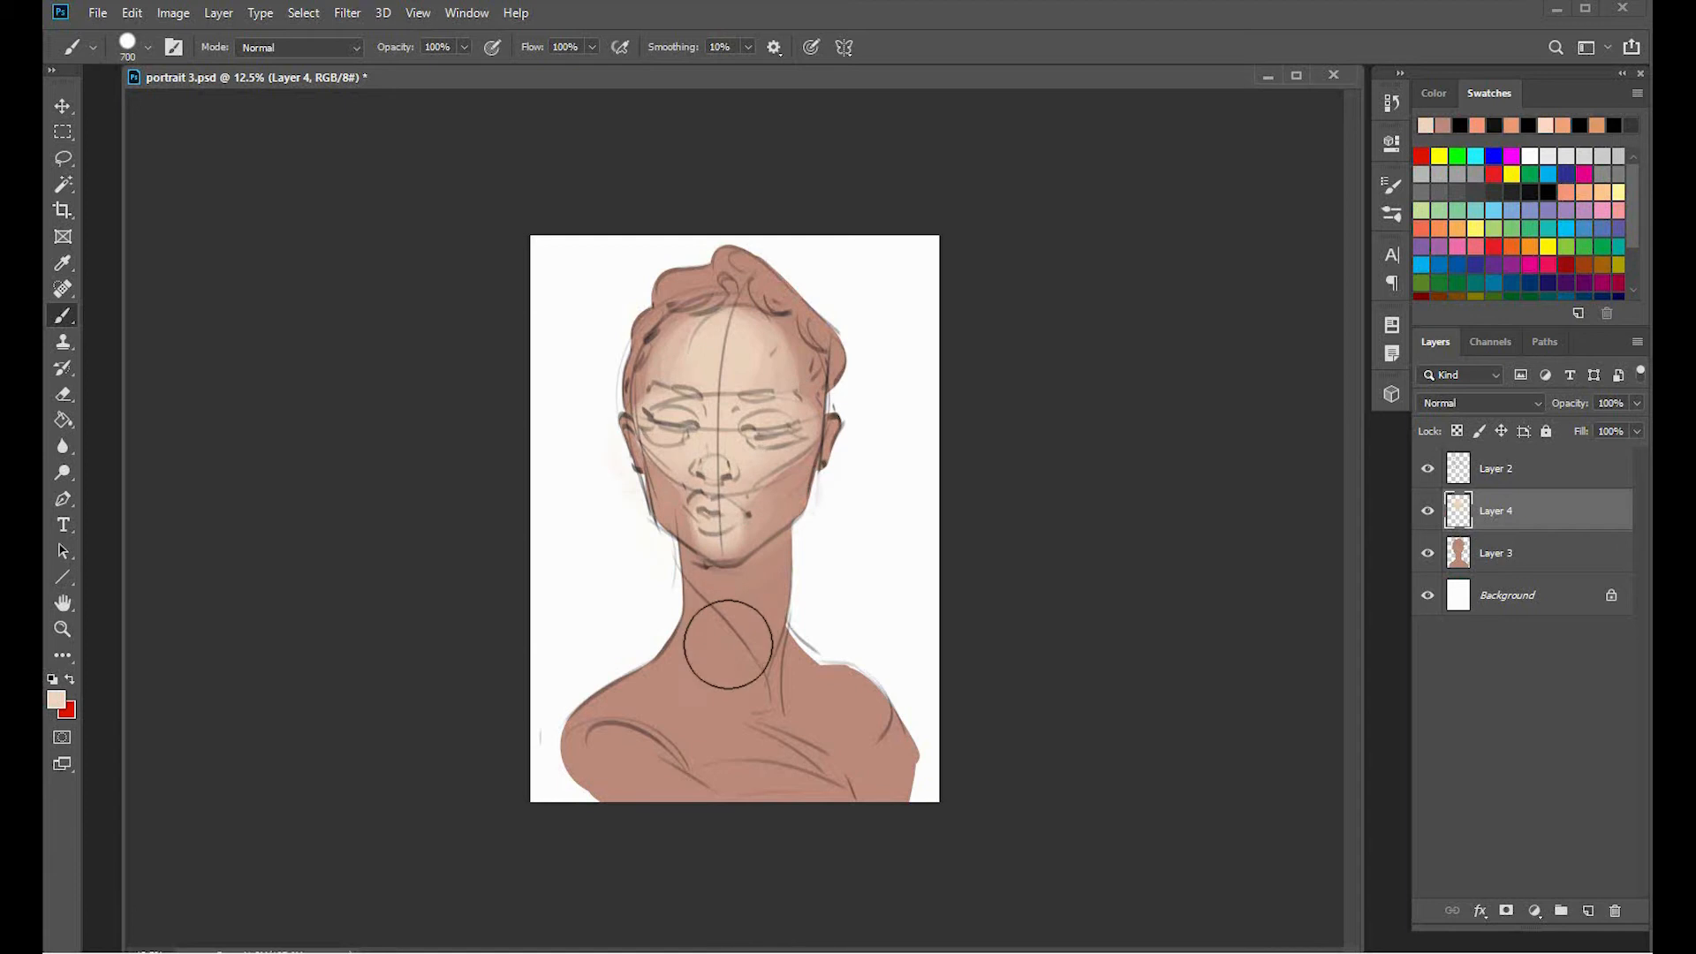
pyautogui.press('[')
pyautogui.moveTo(728, 644)
pyautogui.mouseDown()
pyautogui.moveTo(681, 617)
pyautogui.moveTo(717, 677)
pyautogui.moveTo(619, 702)
pyautogui.moveTo(672, 754)
pyautogui.moveTo(780, 729)
pyautogui.moveTo(825, 765)
pyautogui.moveTo(825, 727)
pyautogui.mouseUp()
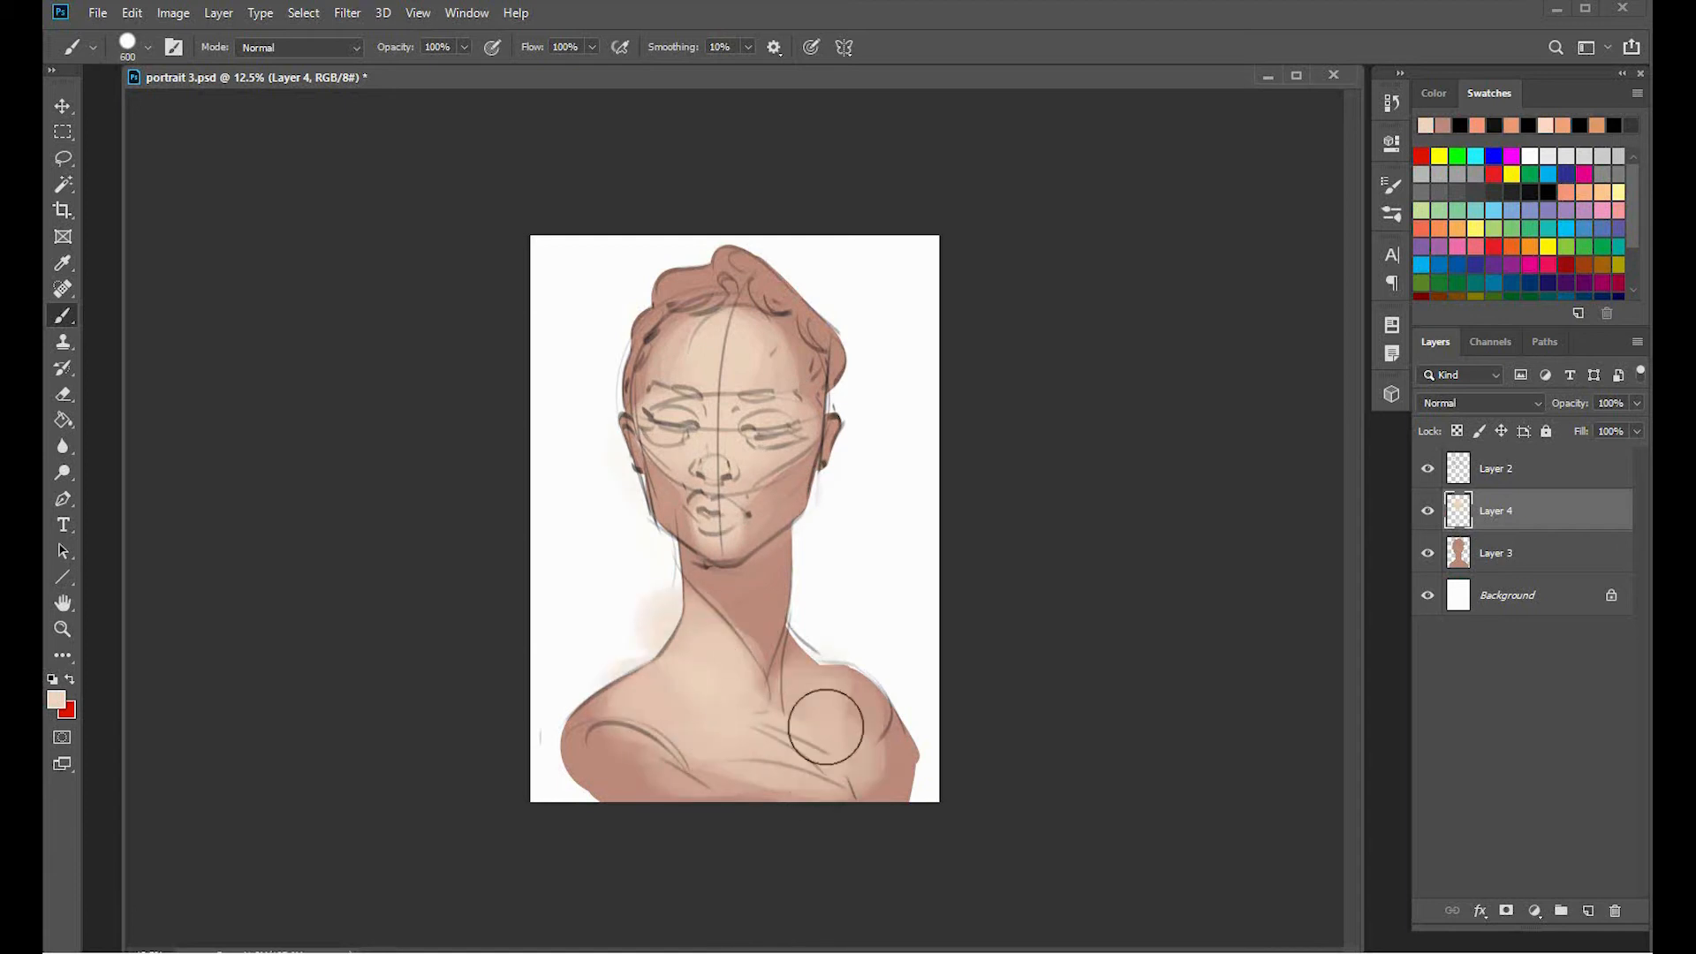
# Set the foreground colour to a darker, desaturated greyish brown for the shadows.
pyautogui.click(55, 700)
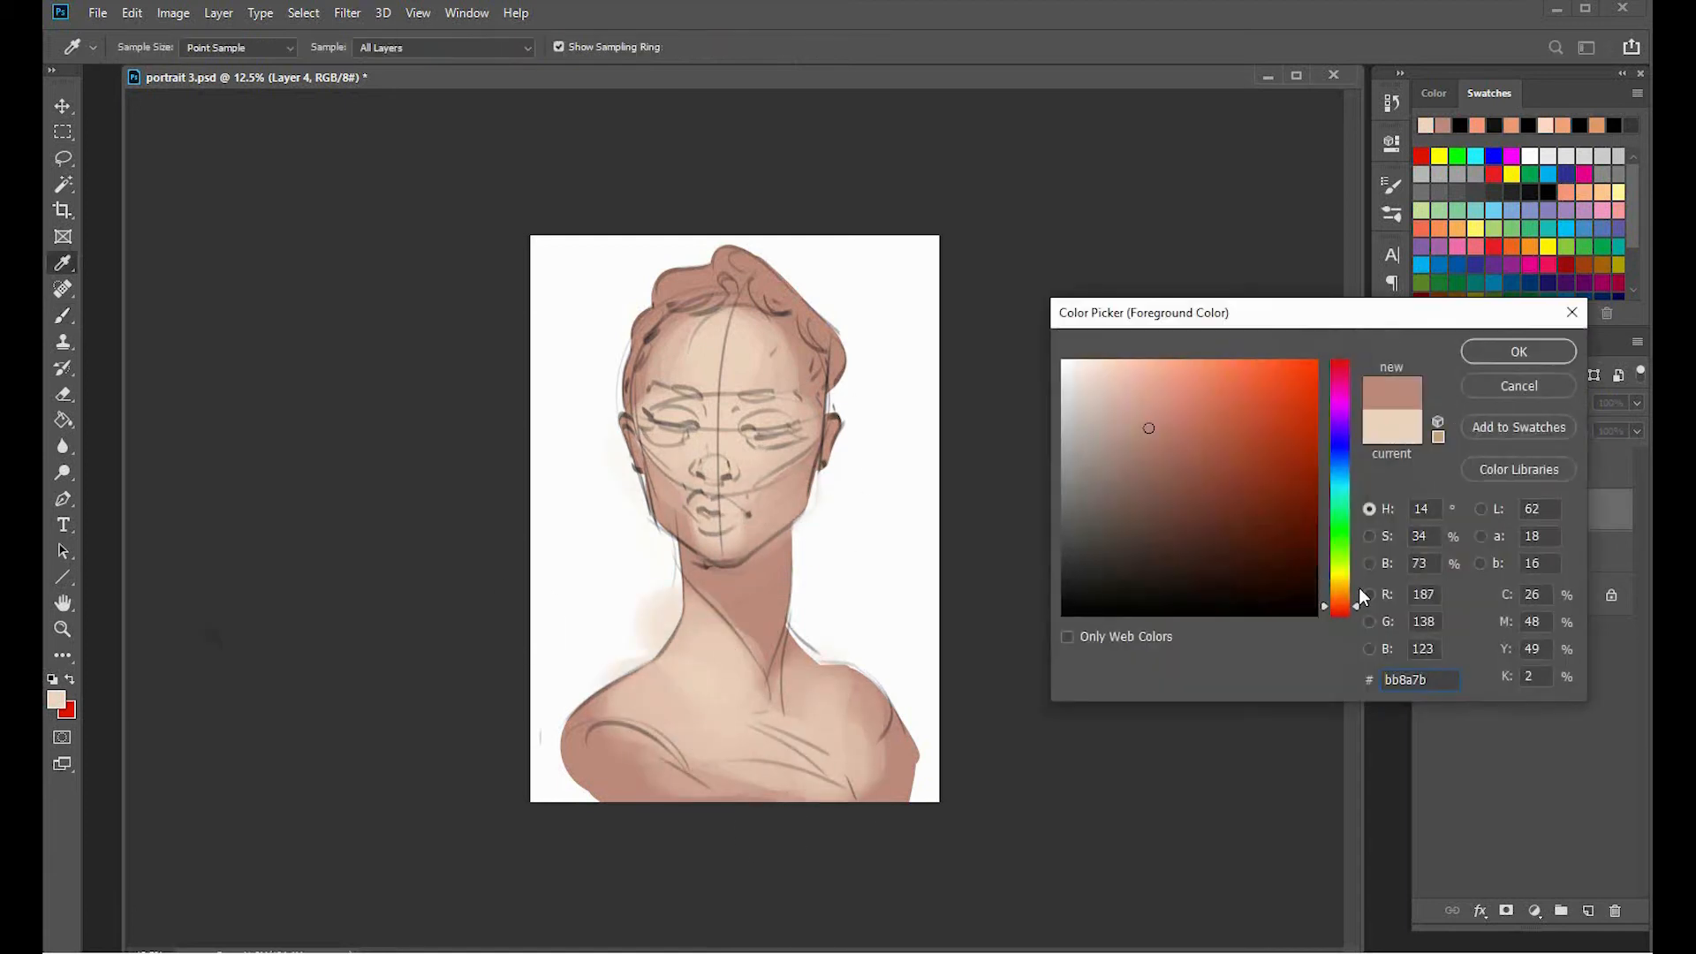
pyautogui.moveTo(1361, 606); pyautogui.dragTo(1360, 593)
pyautogui.click(1178, 485)
pyautogui.press('Return')
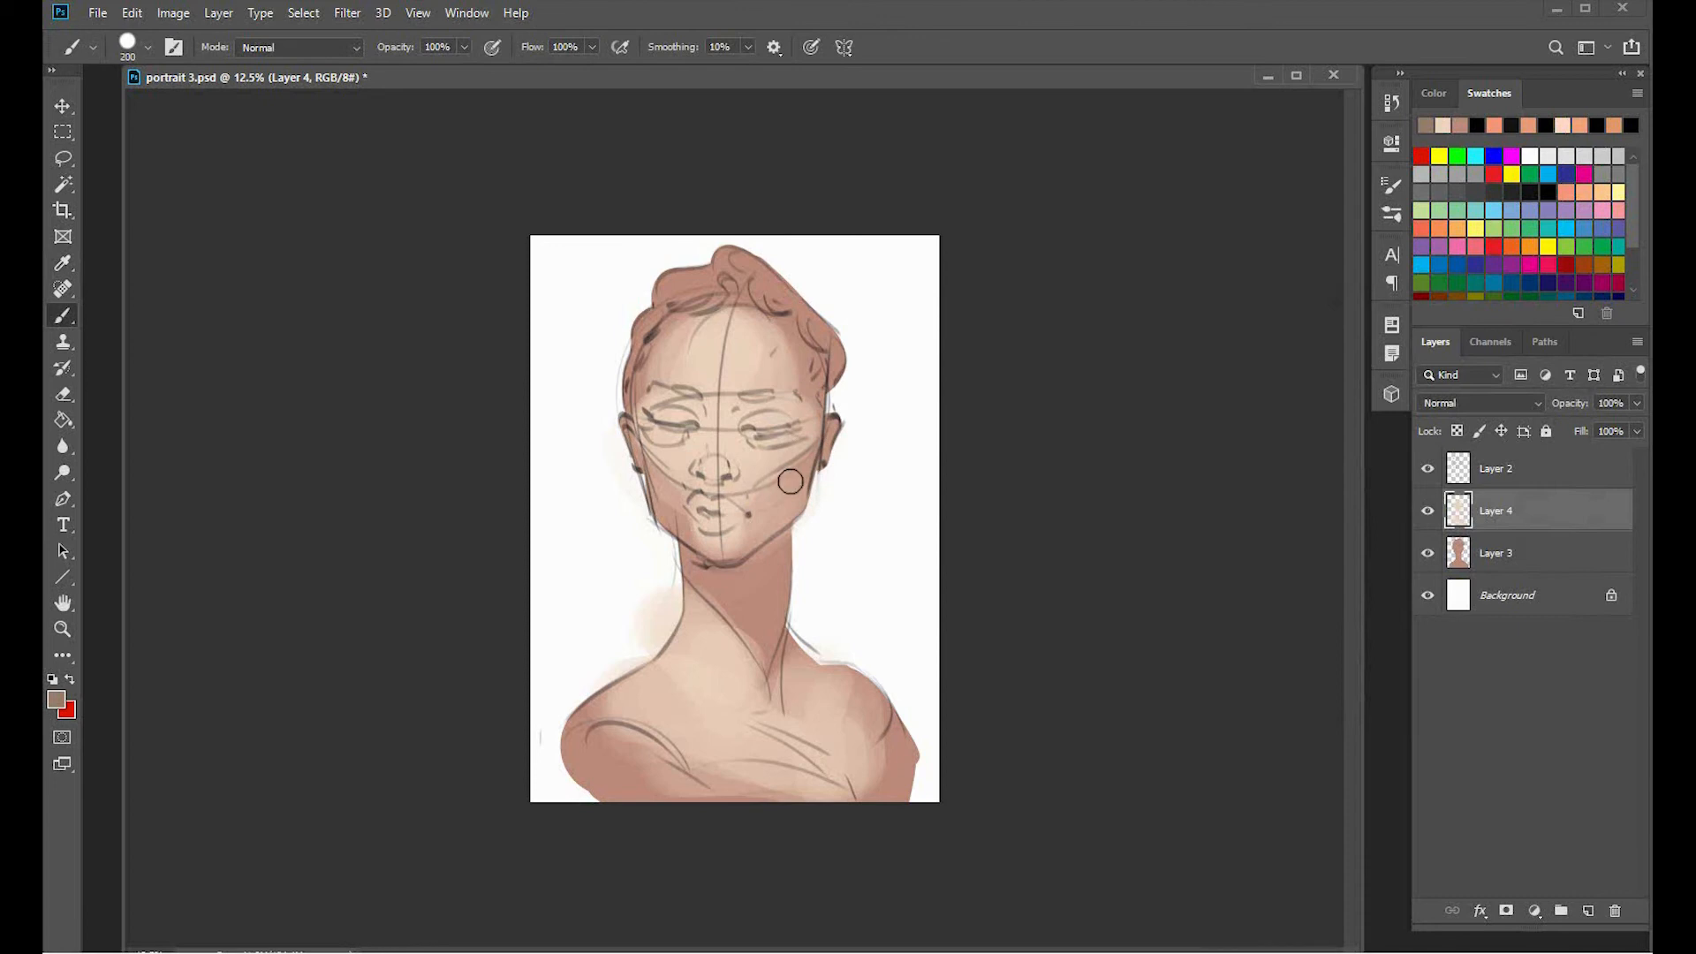
# Shade the hollows of both cheeks and both eye sockets with the greyish brown, using a brush of 175 to 250 px.
pyautogui.moveTo(790, 482); pyautogui.dragTo(776, 492)
pyautogui.press(']')
pyautogui.moveTo(644, 455); pyautogui.dragTo(667, 513)
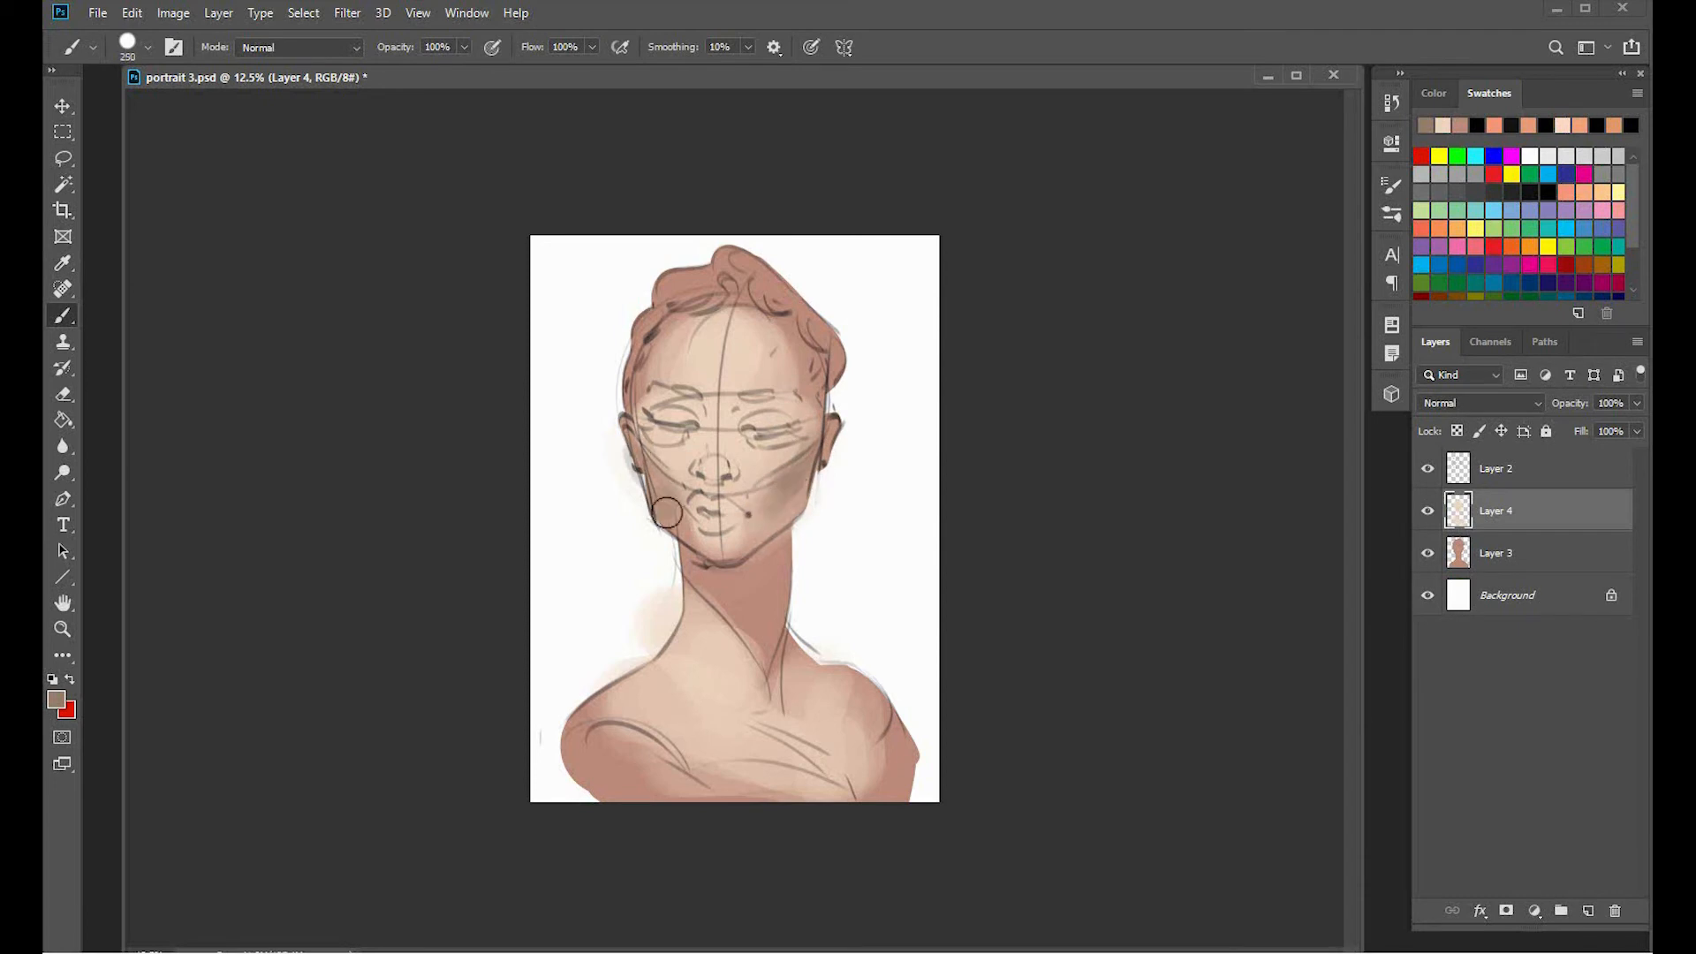
pyautogui.moveTo(794, 449)
pyautogui.mouseDown()
pyautogui.moveTo(747, 416)
pyautogui.moveTo(757, 398)
pyautogui.moveTo(777, 424)
pyautogui.mouseUp()
pyautogui.press('[')
pyautogui.press('[')
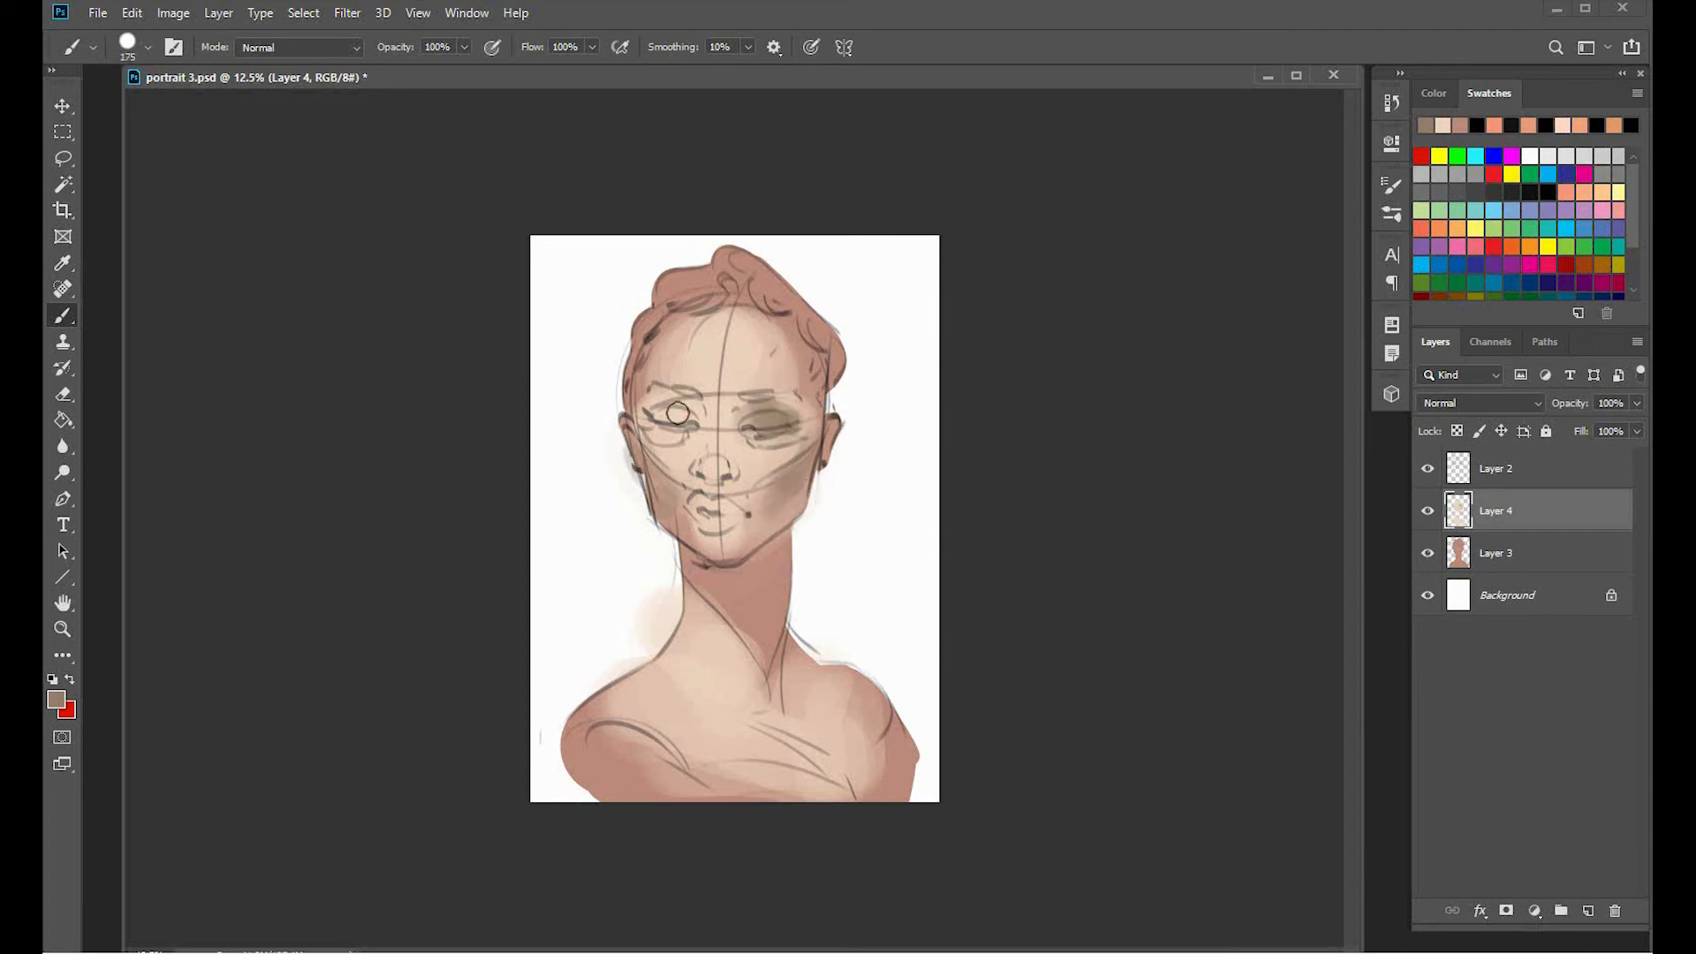
pyautogui.moveTo(678, 413); pyautogui.dragTo(670, 420)
# Shade both temples and the edge of the forehead along the hairline using a 200 px brush.
pyautogui.press(']')
pyautogui.moveTo(817, 349)
pyautogui.mouseDown()
pyautogui.moveTo(840, 368)
pyautogui.moveTo(795, 322)
pyautogui.mouseUp()
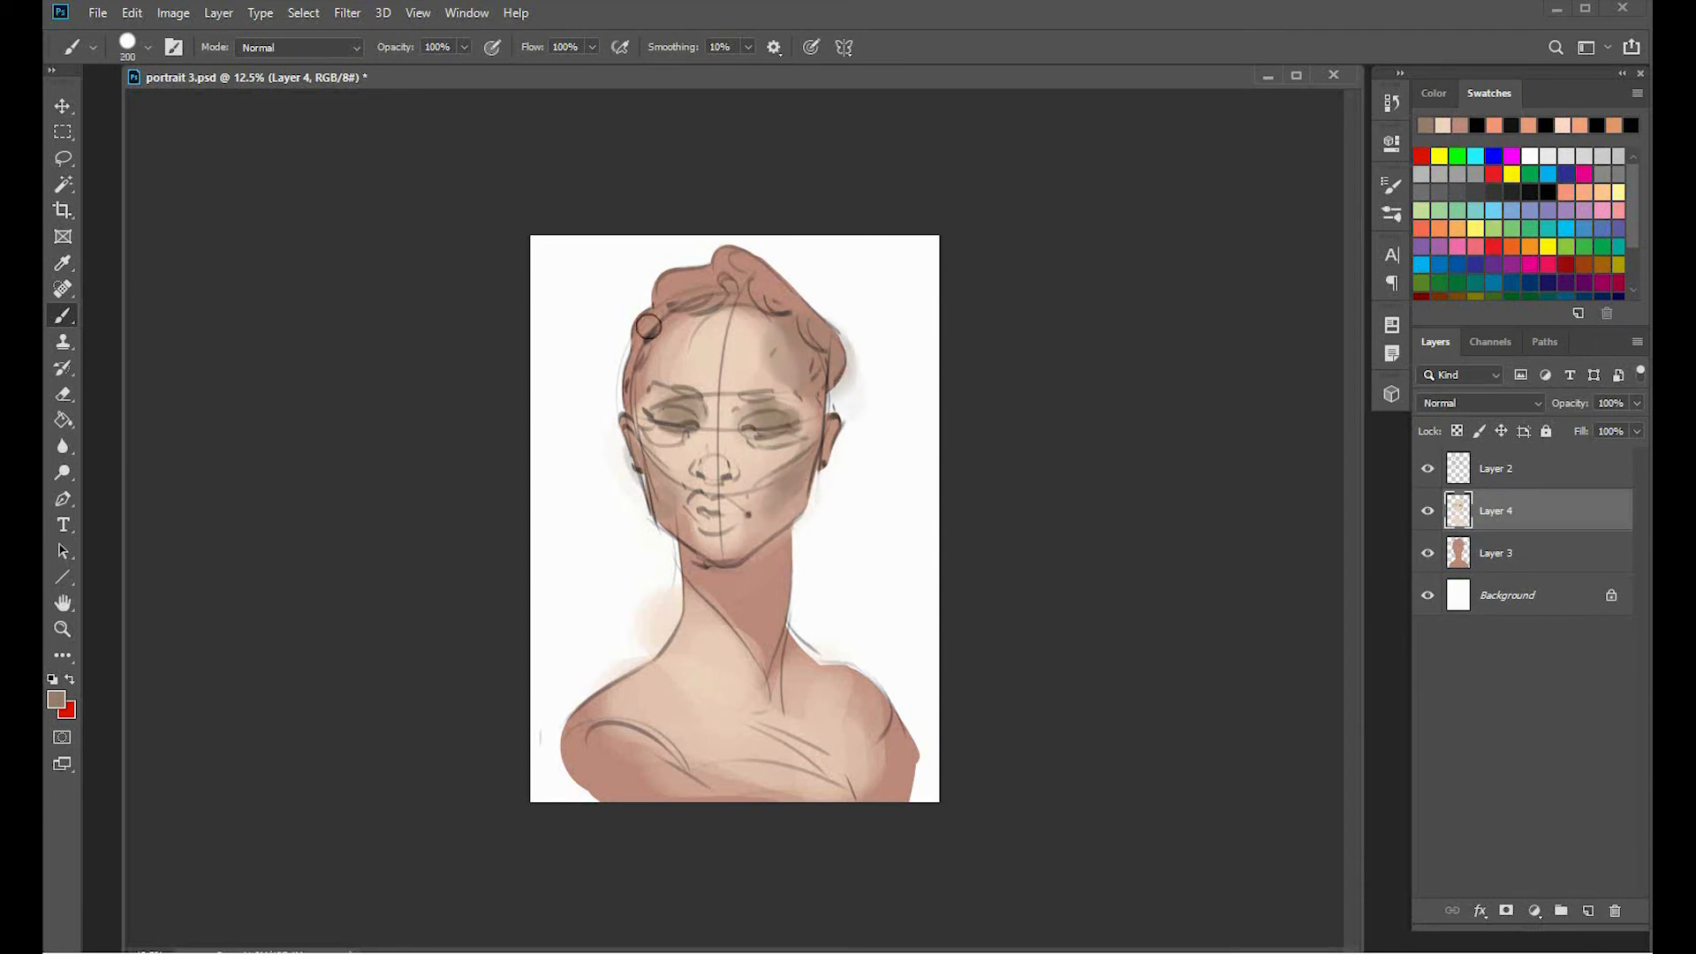
pyautogui.moveTo(648, 326)
pyautogui.mouseDown()
pyautogui.moveTo(637, 438)
pyautogui.moveTo(629, 427)
pyautogui.mouseUp()
# Paint the cast shadow under the chin and down the neck, and compare the shading with the sketch hidden and shown.
pyautogui.moveTo(704, 575); pyautogui.dragTo(769, 672)
pyautogui.moveTo(799, 517); pyautogui.dragTo(771, 742)
pyautogui.press(']')
pyautogui.press(']')
pyautogui.press(']')
pyautogui.press(']')
pyautogui.press(']')
pyautogui.press(']')
pyautogui.press(']')
pyautogui.press(']')
pyautogui.press(']')
pyautogui.press(']')
pyautogui.moveTo(839, 557); pyautogui.dragTo(792, 686)
pyautogui.click(1428, 468)
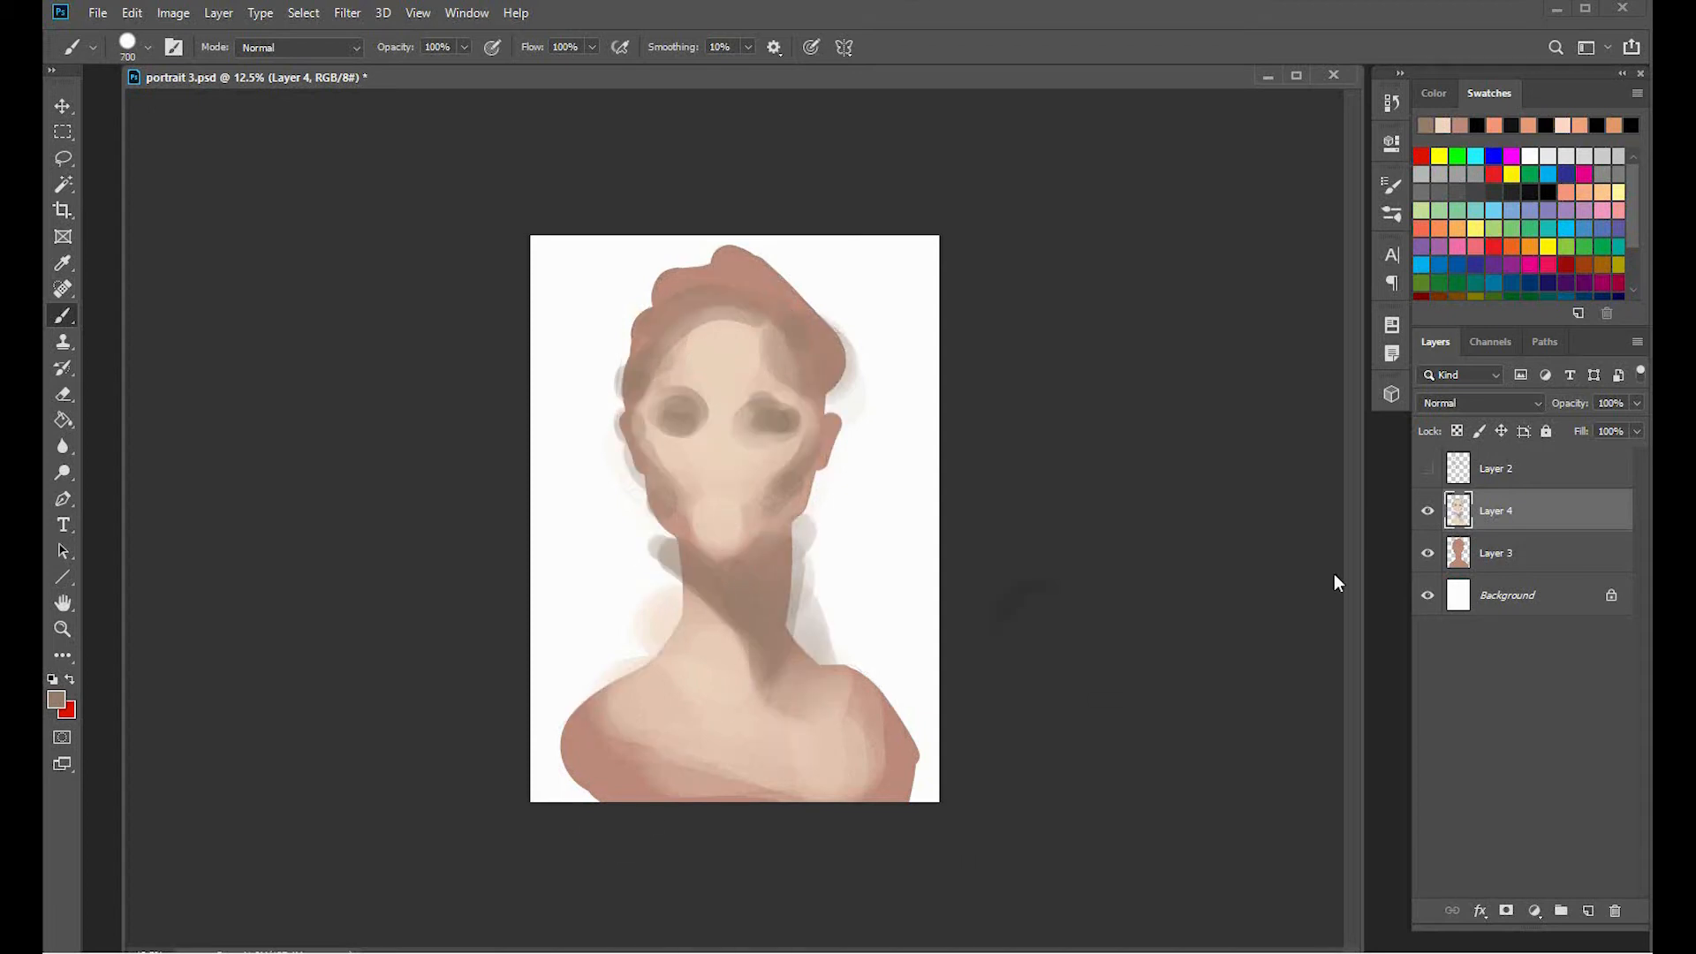
pyautogui.click(1428, 468)
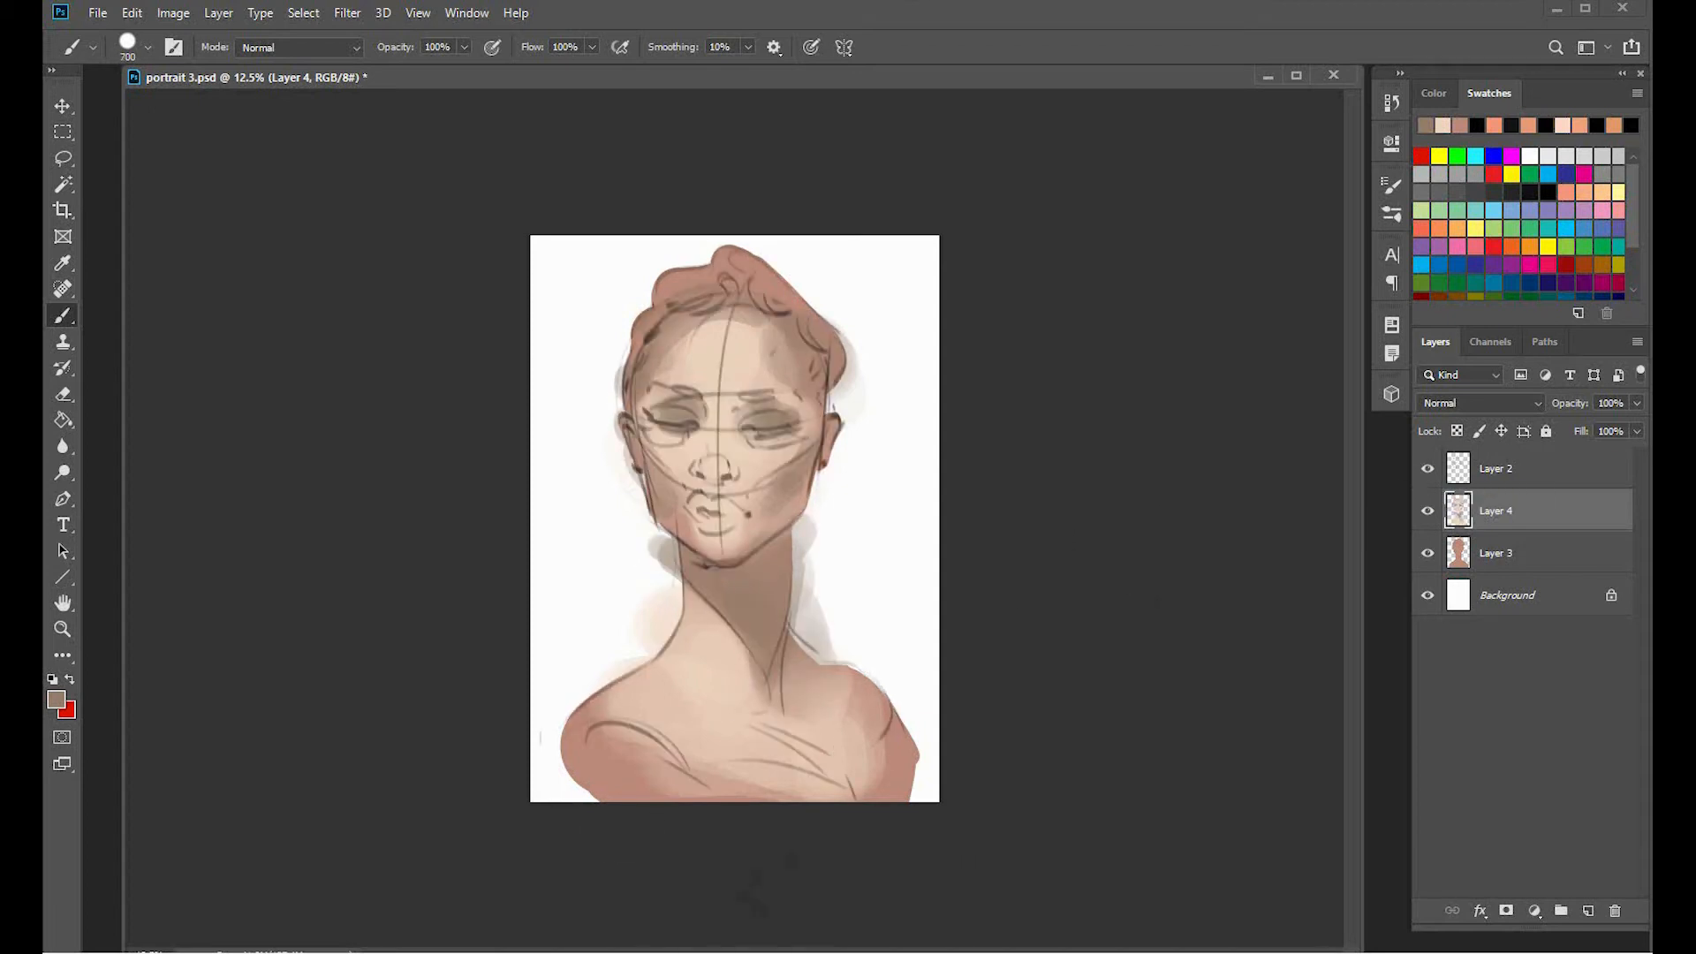
# Clip the shading on Layer 4 to the skin layer below it and compare the result with the sketch hidden and shown.
pyautogui.hotkey('ctrl', '+')
pyautogui.hotkey('ctrl', '+')
pyautogui.rightClick(1533, 512)
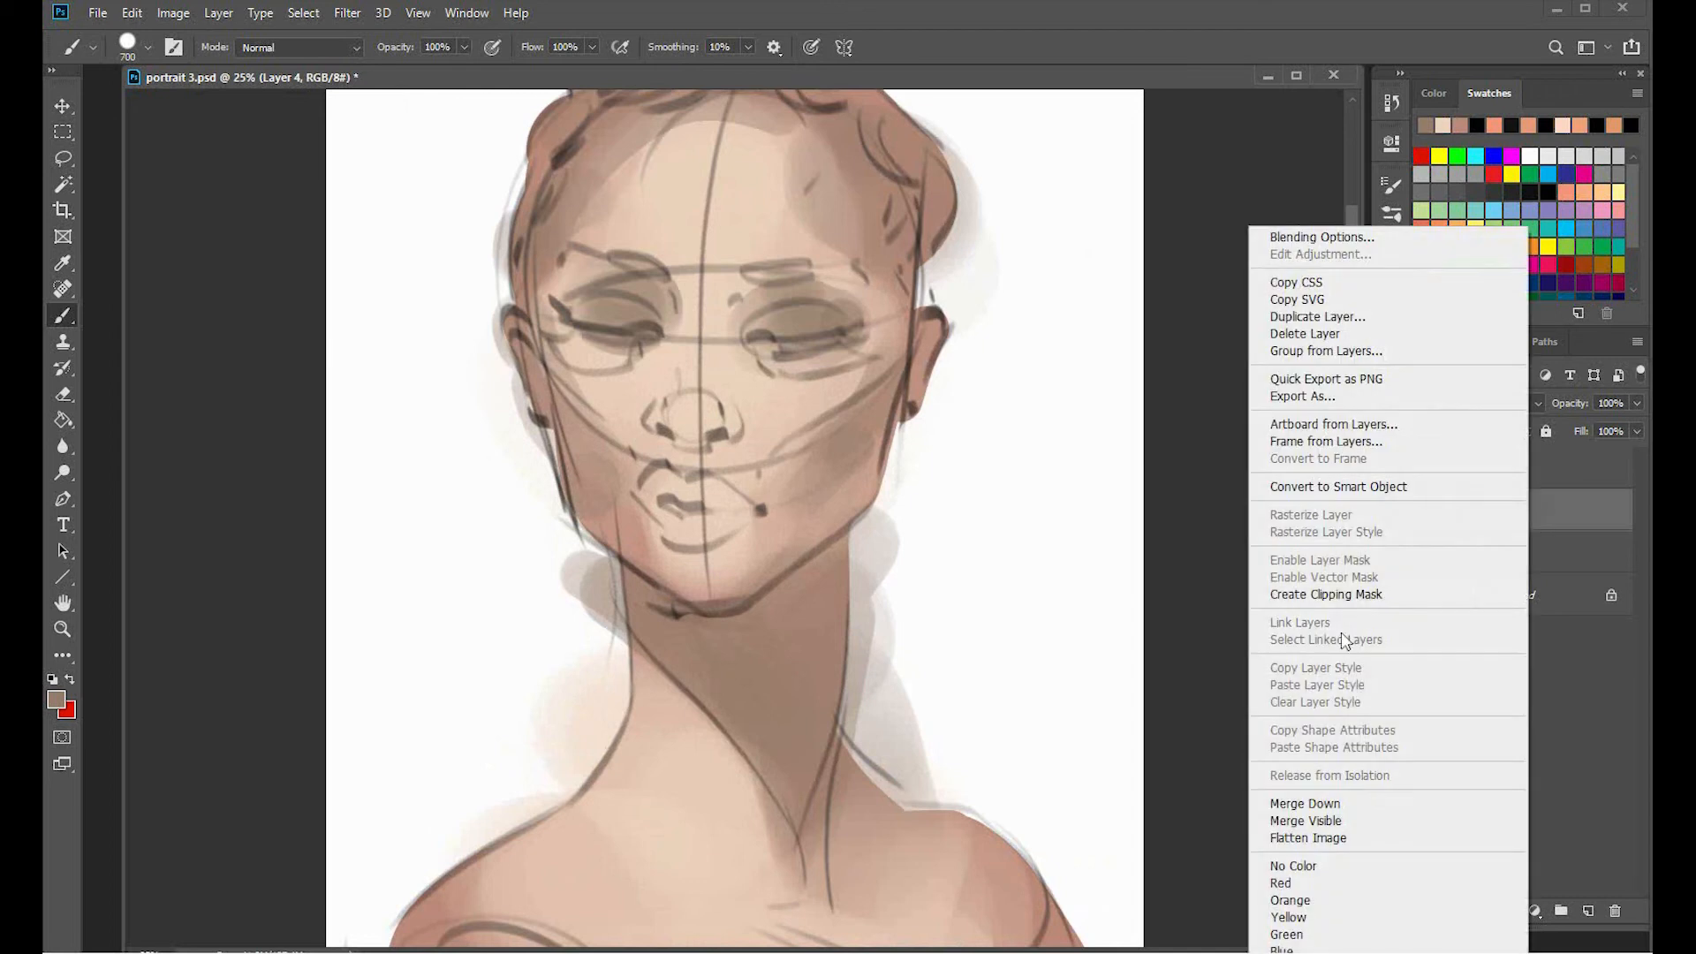
pyautogui.click(1325, 594)
pyautogui.click(1428, 468)
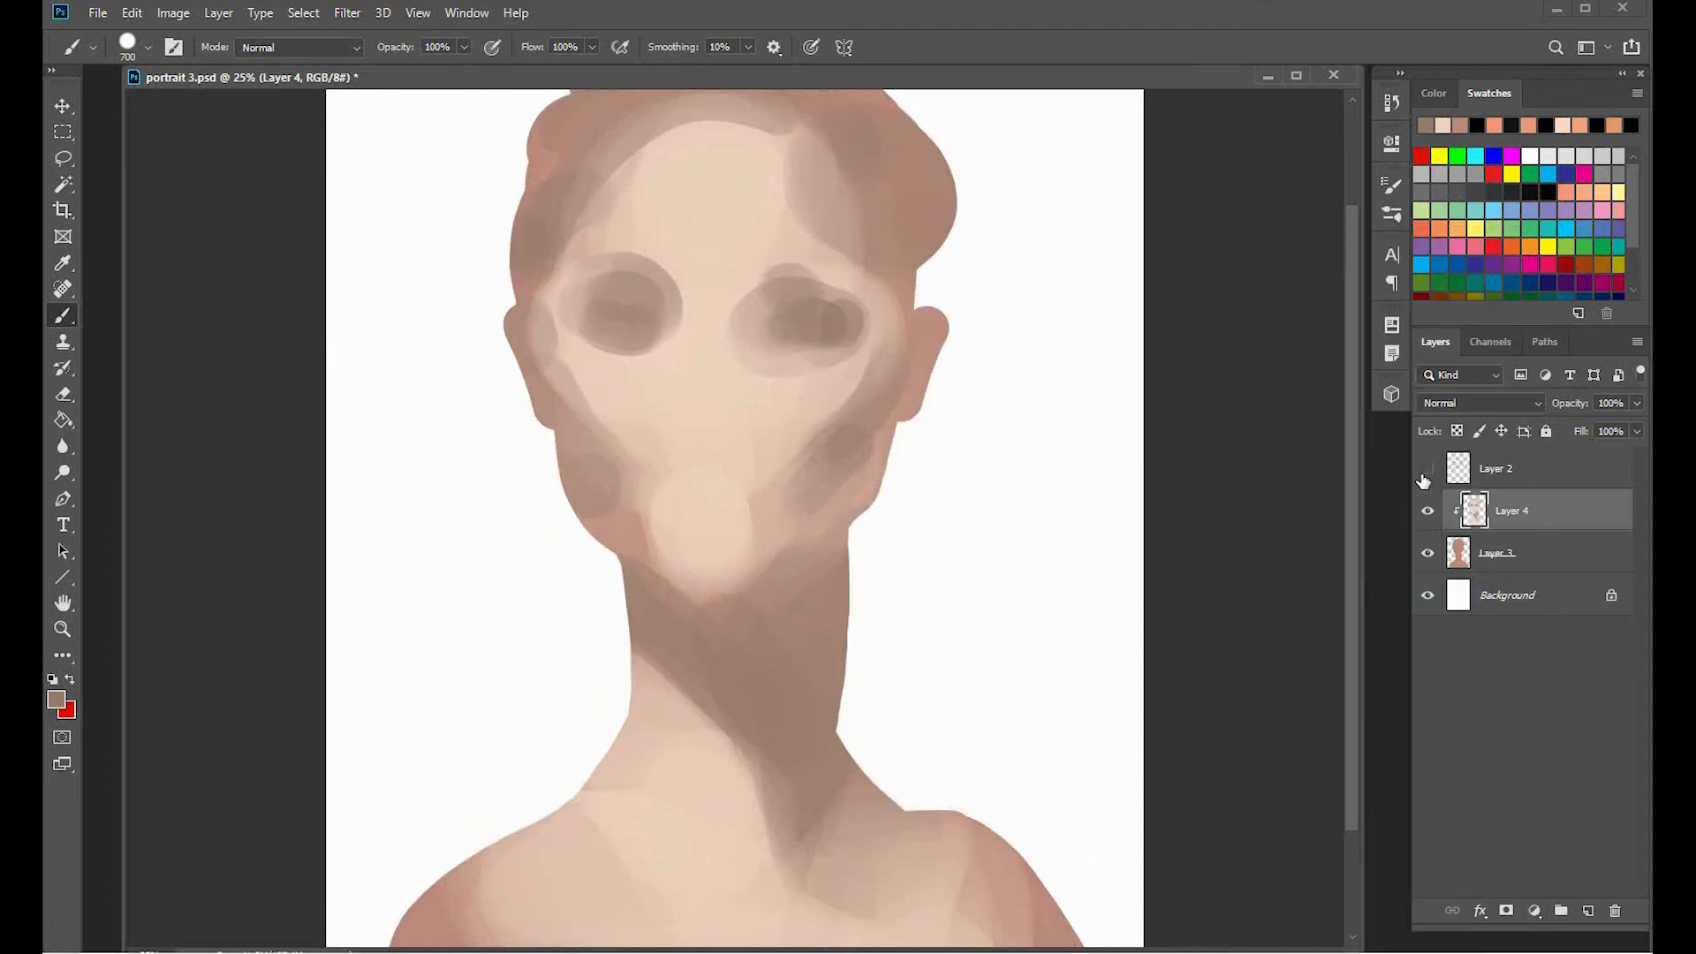
pyautogui.click(1428, 469)
# Choose the m6 brush and add a new layer above the shading, with black as the foreground colour.
pyautogui.rightClick(725, 473)
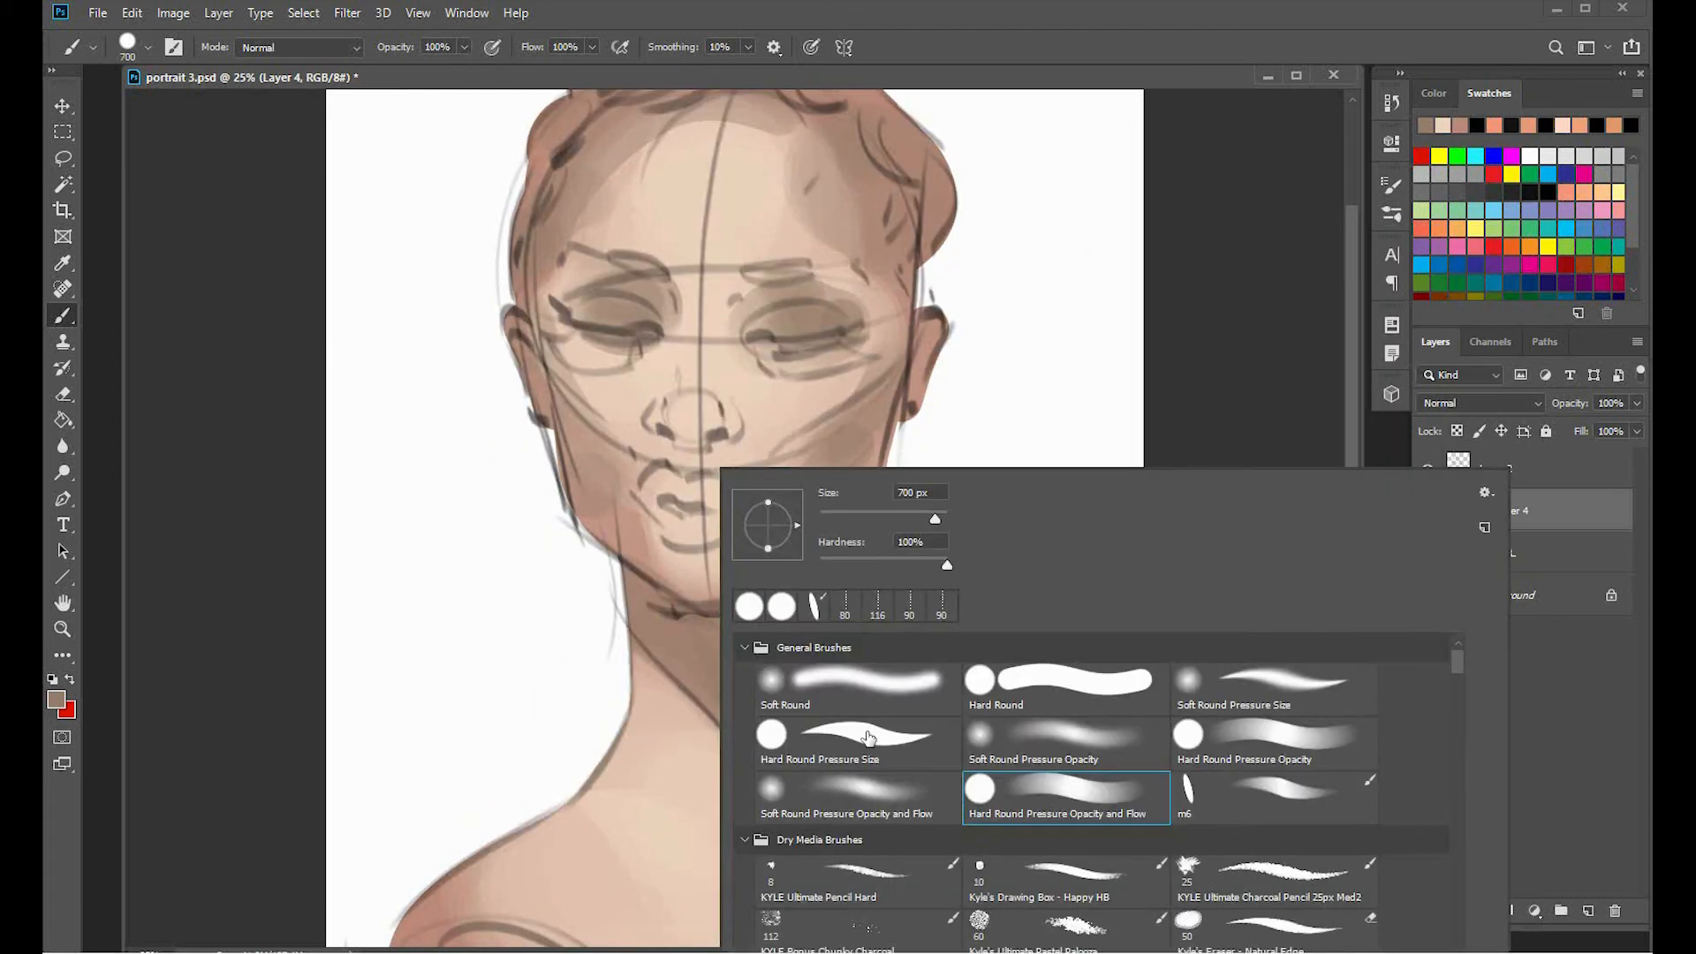
pyautogui.click(1275, 798)
pyautogui.click(1258, 413)
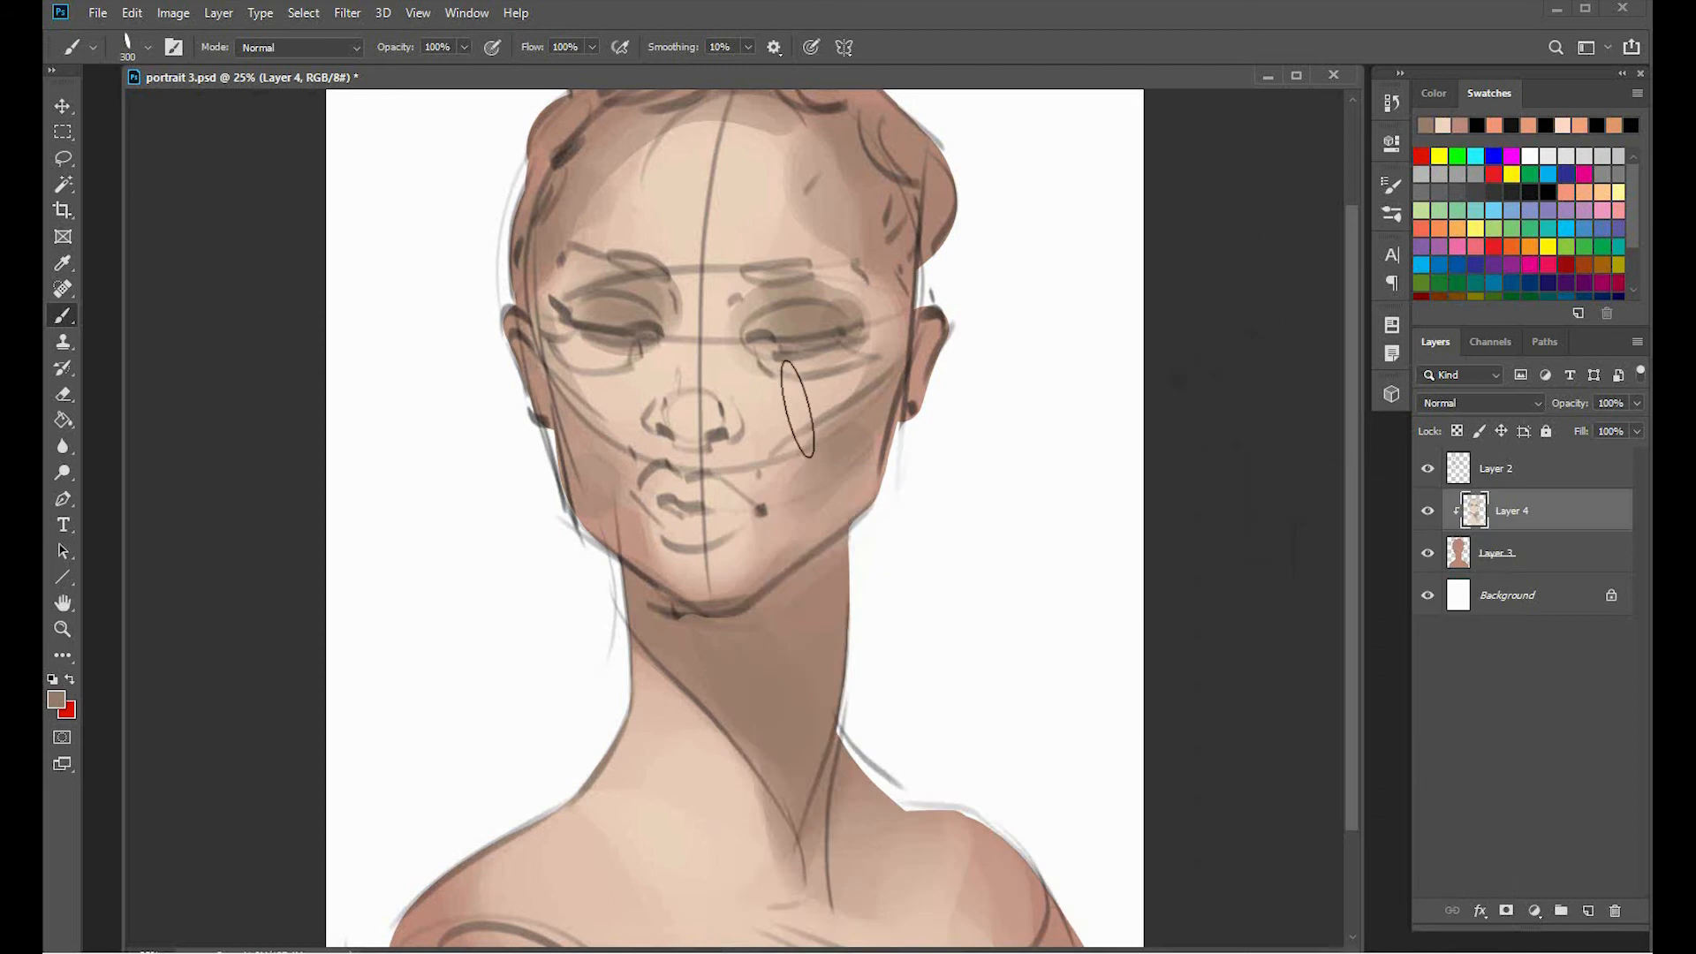
pyautogui.click(1587, 912)
pyautogui.click(58, 699)
pyautogui.click(1063, 614)
pyautogui.click(1518, 351)
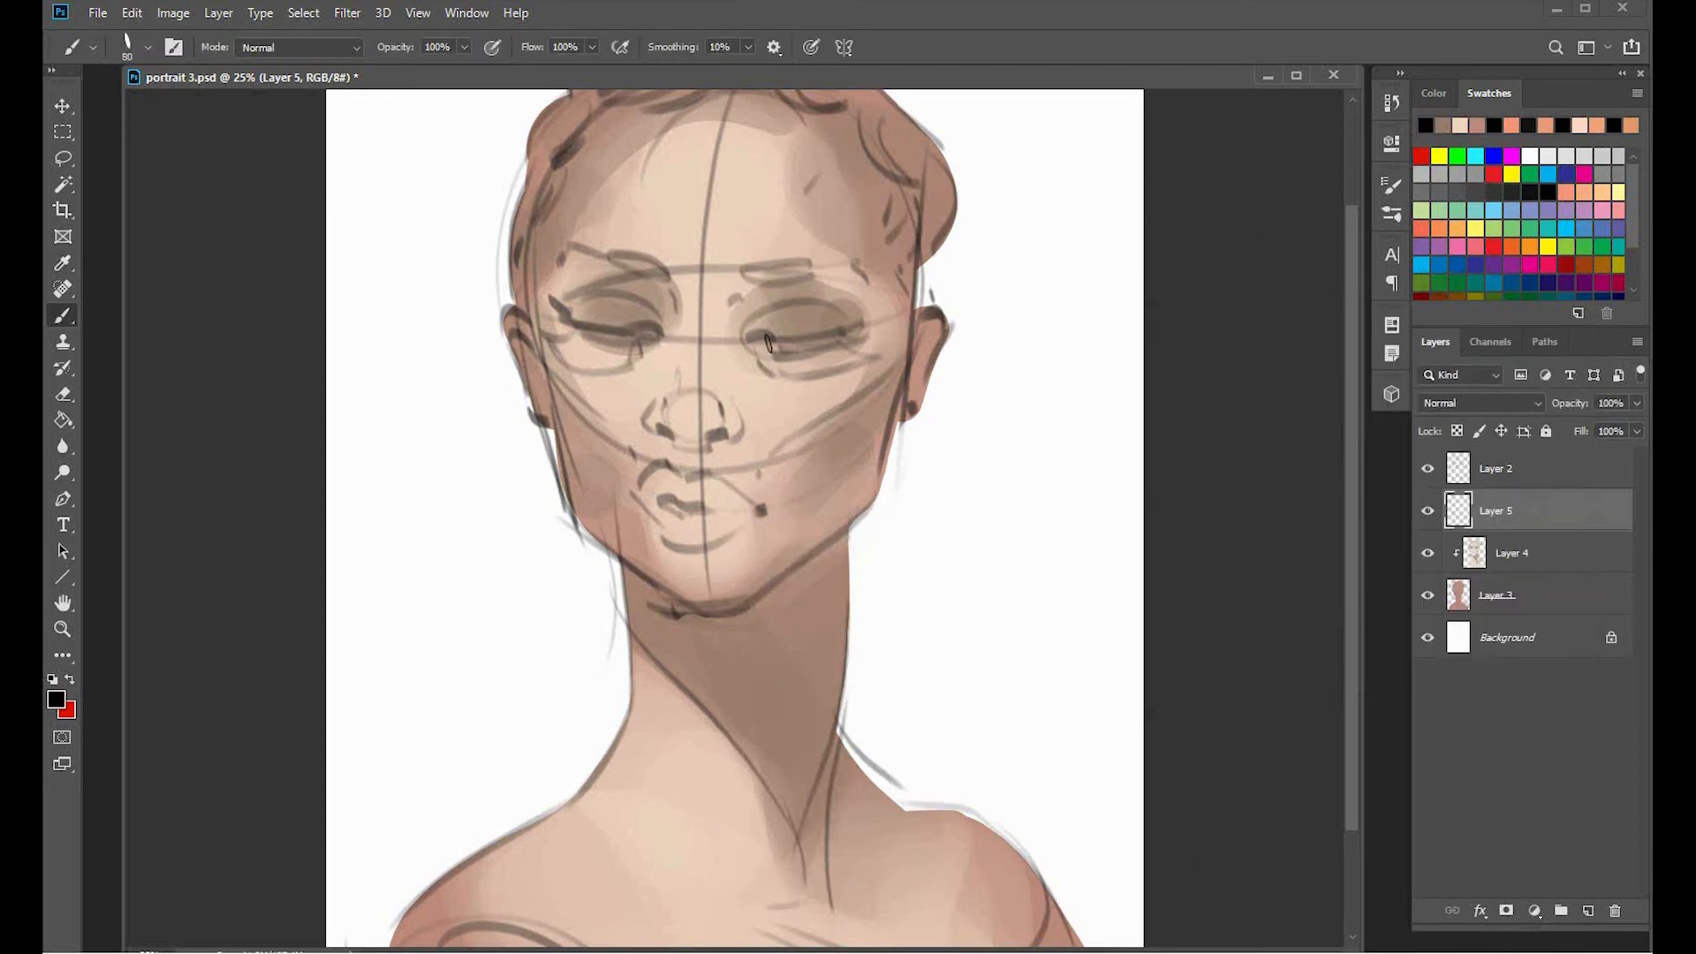
# Paint black lash lines along both closed eyelids with the m6 brush at 80 px, tidying the outer corner with the Eraser.
pyautogui.moveTo(757, 336)
pyautogui.mouseDown()
pyautogui.moveTo(870, 326)
pyautogui.moveTo(785, 349)
pyautogui.moveTo(795, 362)
pyautogui.moveTo(835, 349)
pyautogui.moveTo(782, 340)
pyautogui.moveTo(838, 358)
pyautogui.mouseUp()
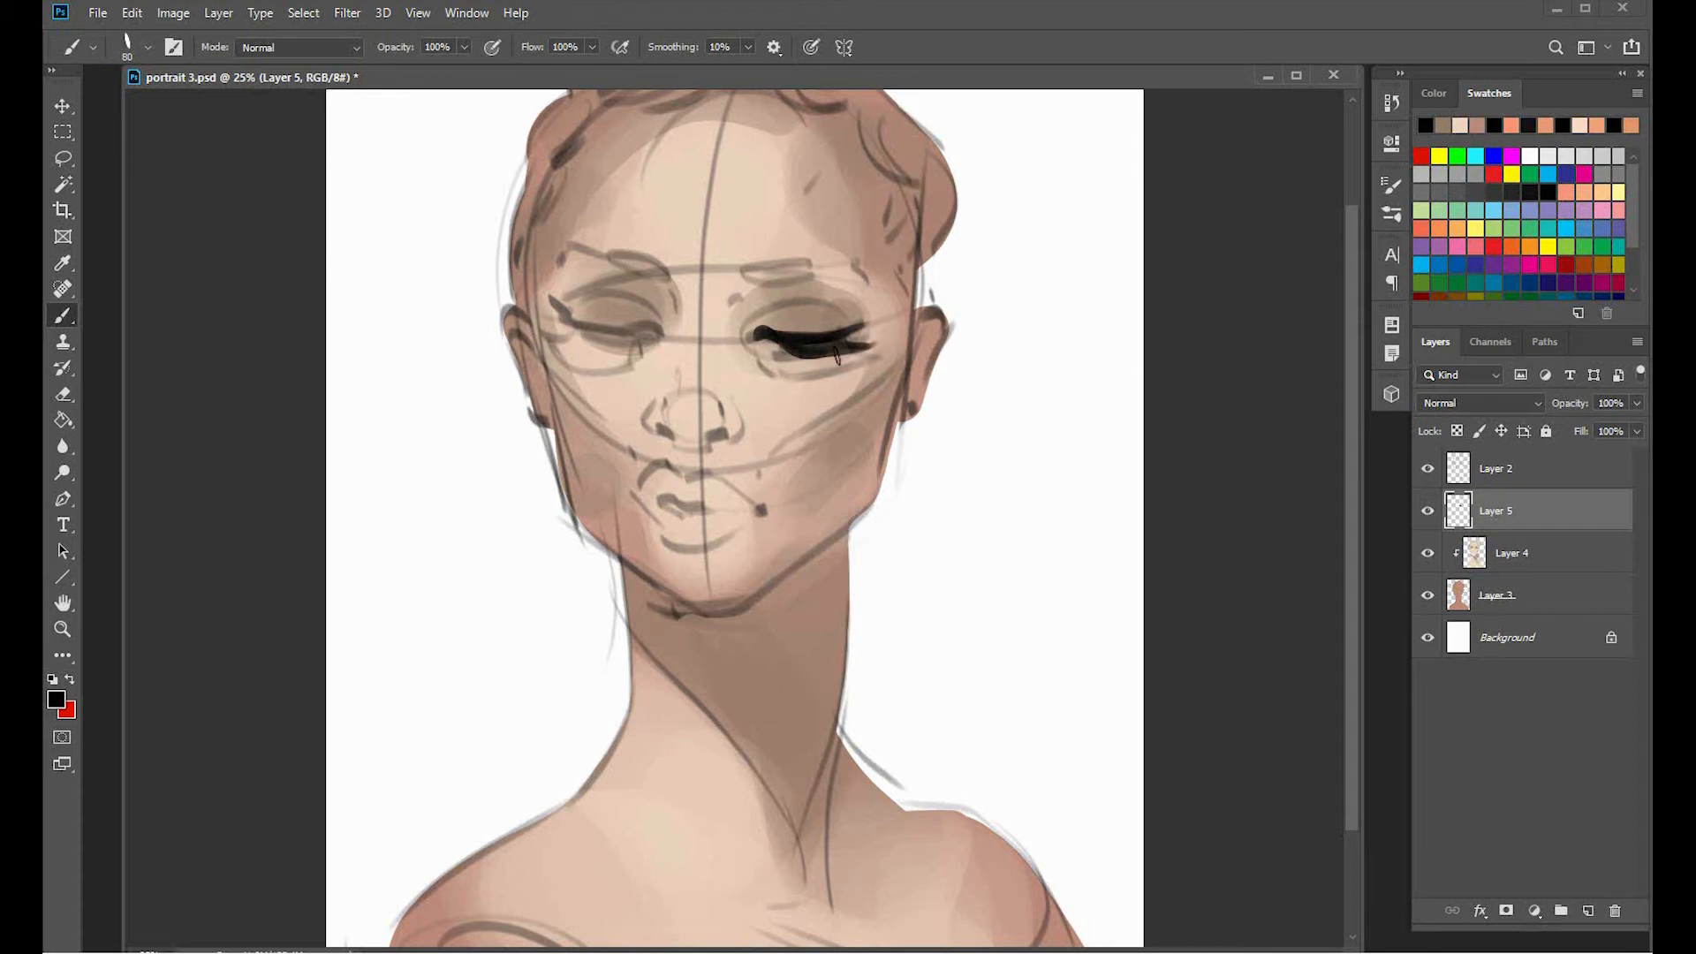
pyautogui.press('e')
pyautogui.rightClick(785, 325)
pyautogui.press('Escape')
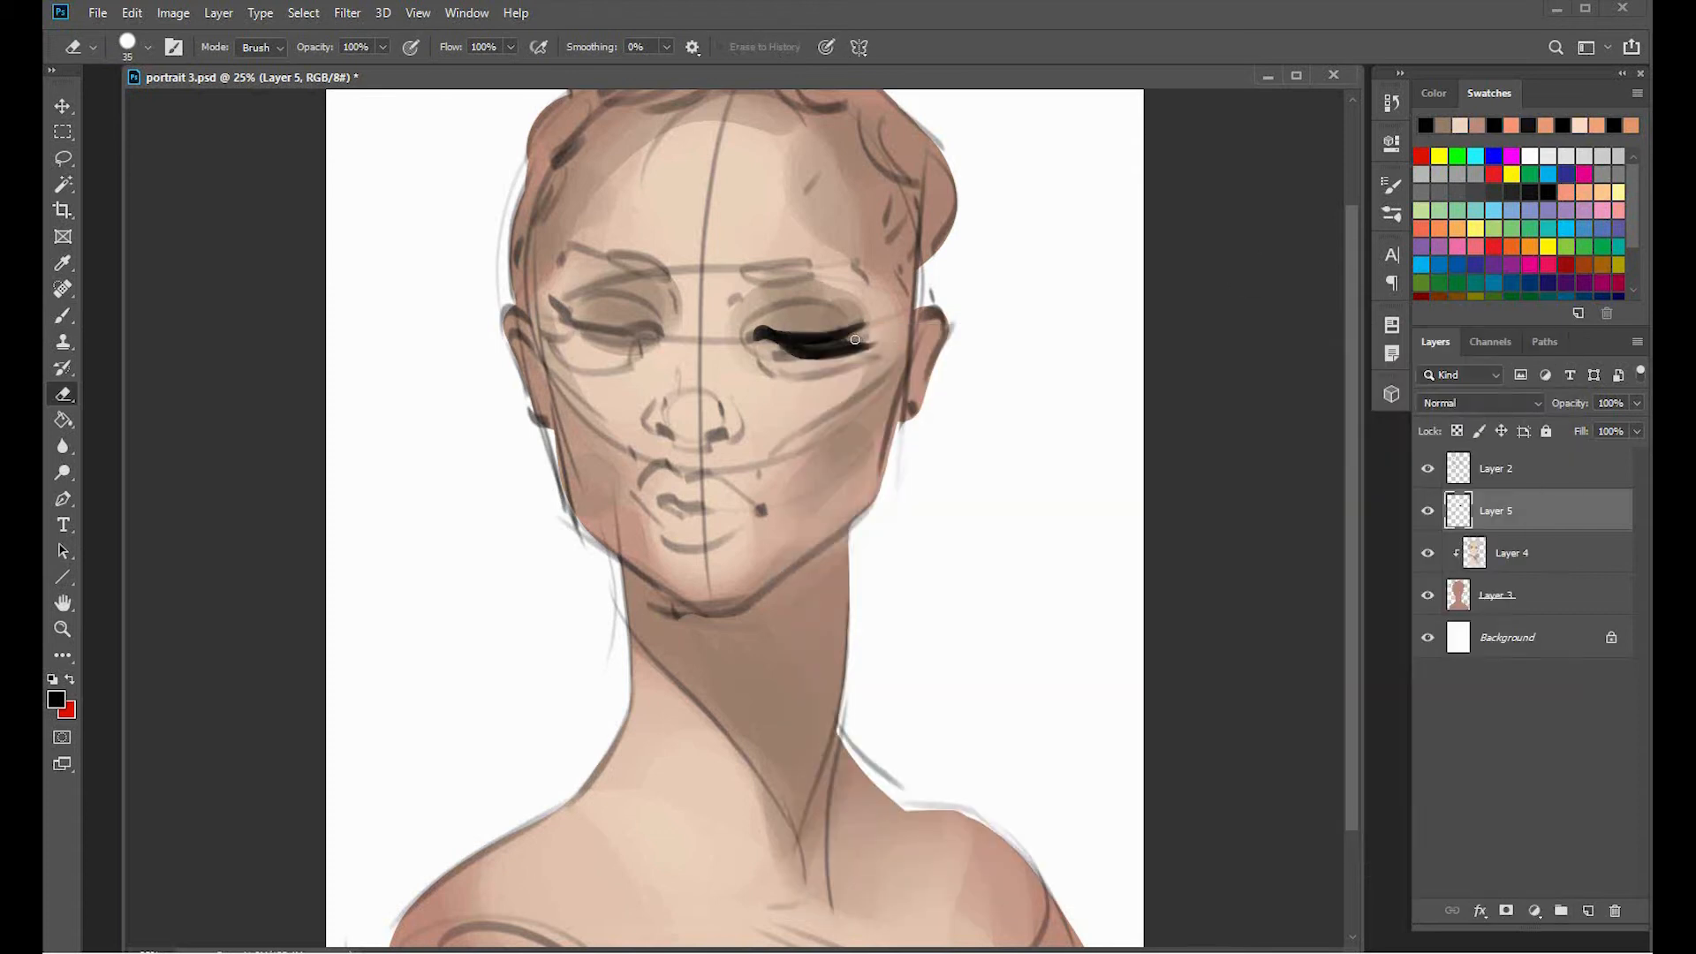
pyautogui.moveTo(875, 351); pyautogui.dragTo(847, 363)
pyautogui.press('b')
pyautogui.moveTo(652, 328)
pyautogui.mouseDown()
pyautogui.moveTo(576, 329)
pyautogui.moveTo(641, 339)
pyautogui.mouseUp()
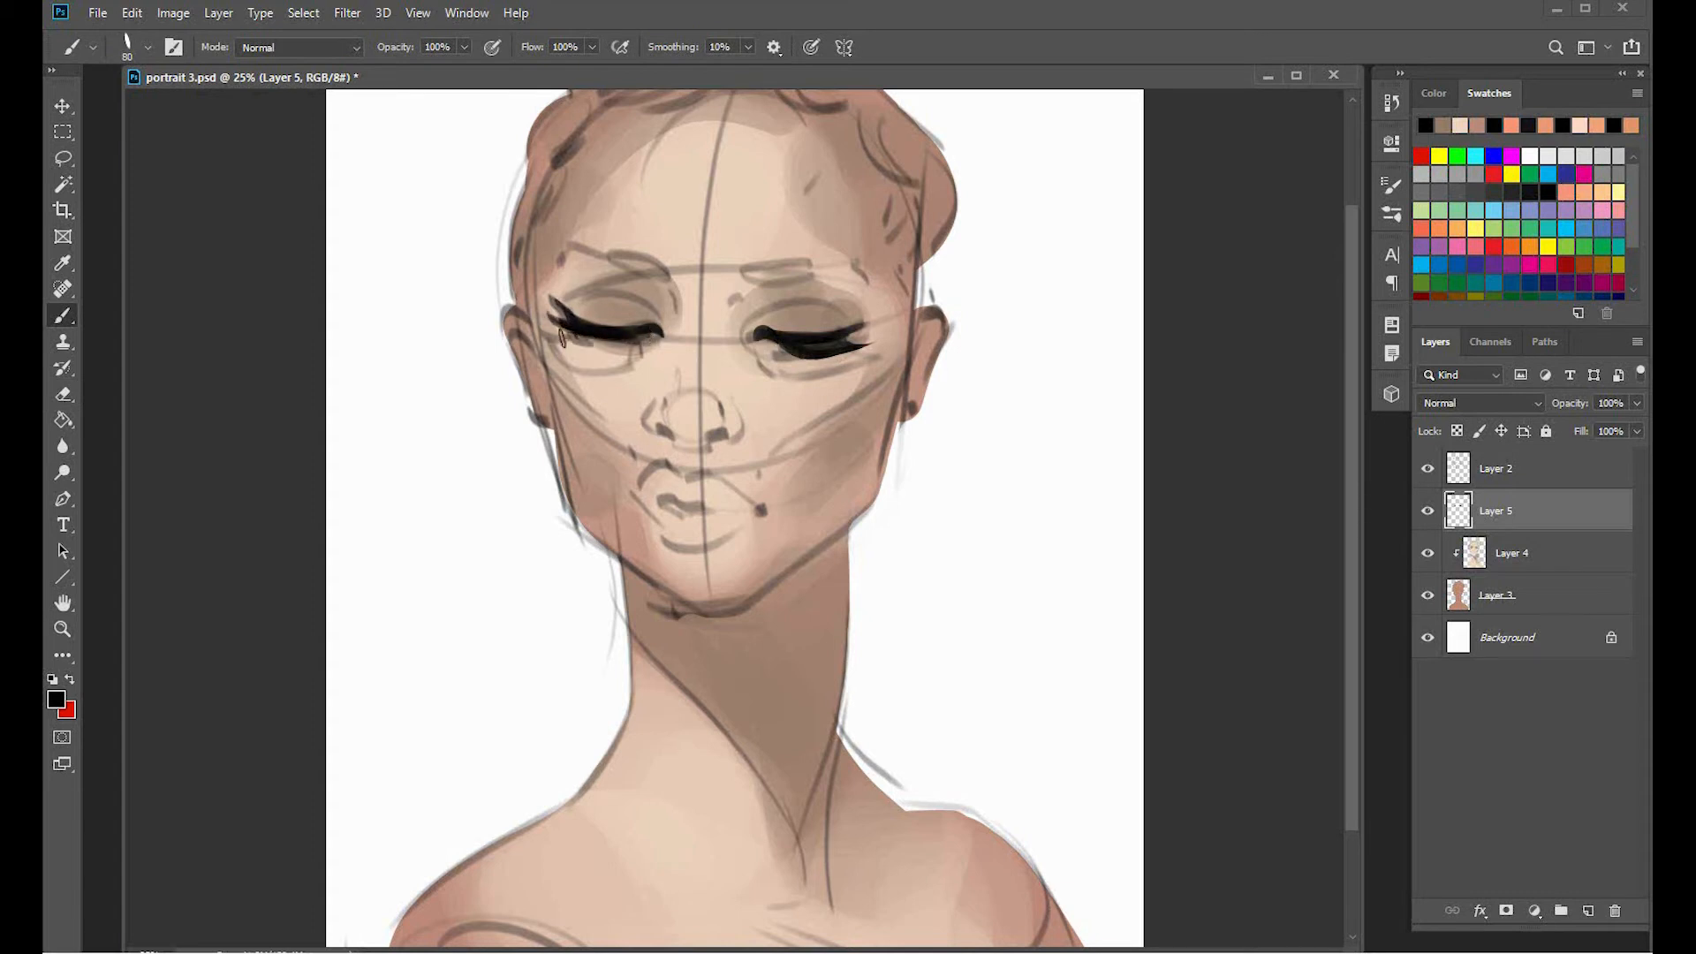
# Compare the lash lines with the sketch hidden and shown, and set the sketch layer's opacity to 40%.
pyautogui.click(1428, 468)
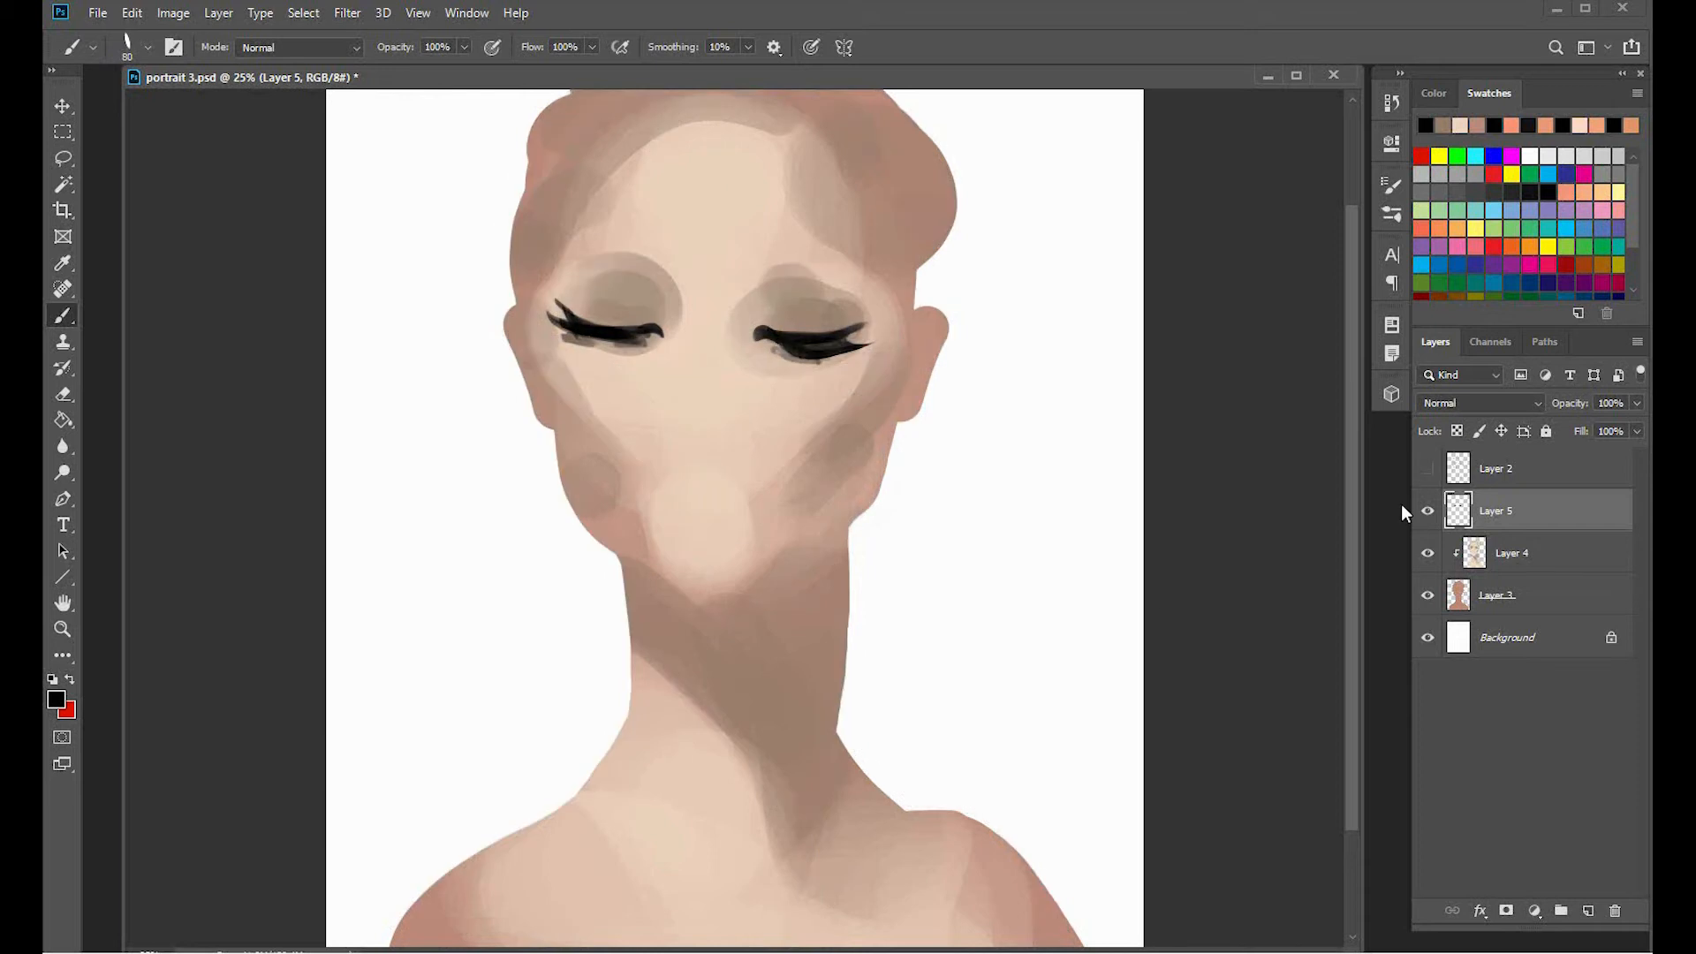
pyautogui.click(1428, 470)
pyautogui.click(1502, 470)
pyautogui.click(1637, 404)
pyautogui.moveTo(1635, 425); pyautogui.dragTo(1580, 428)
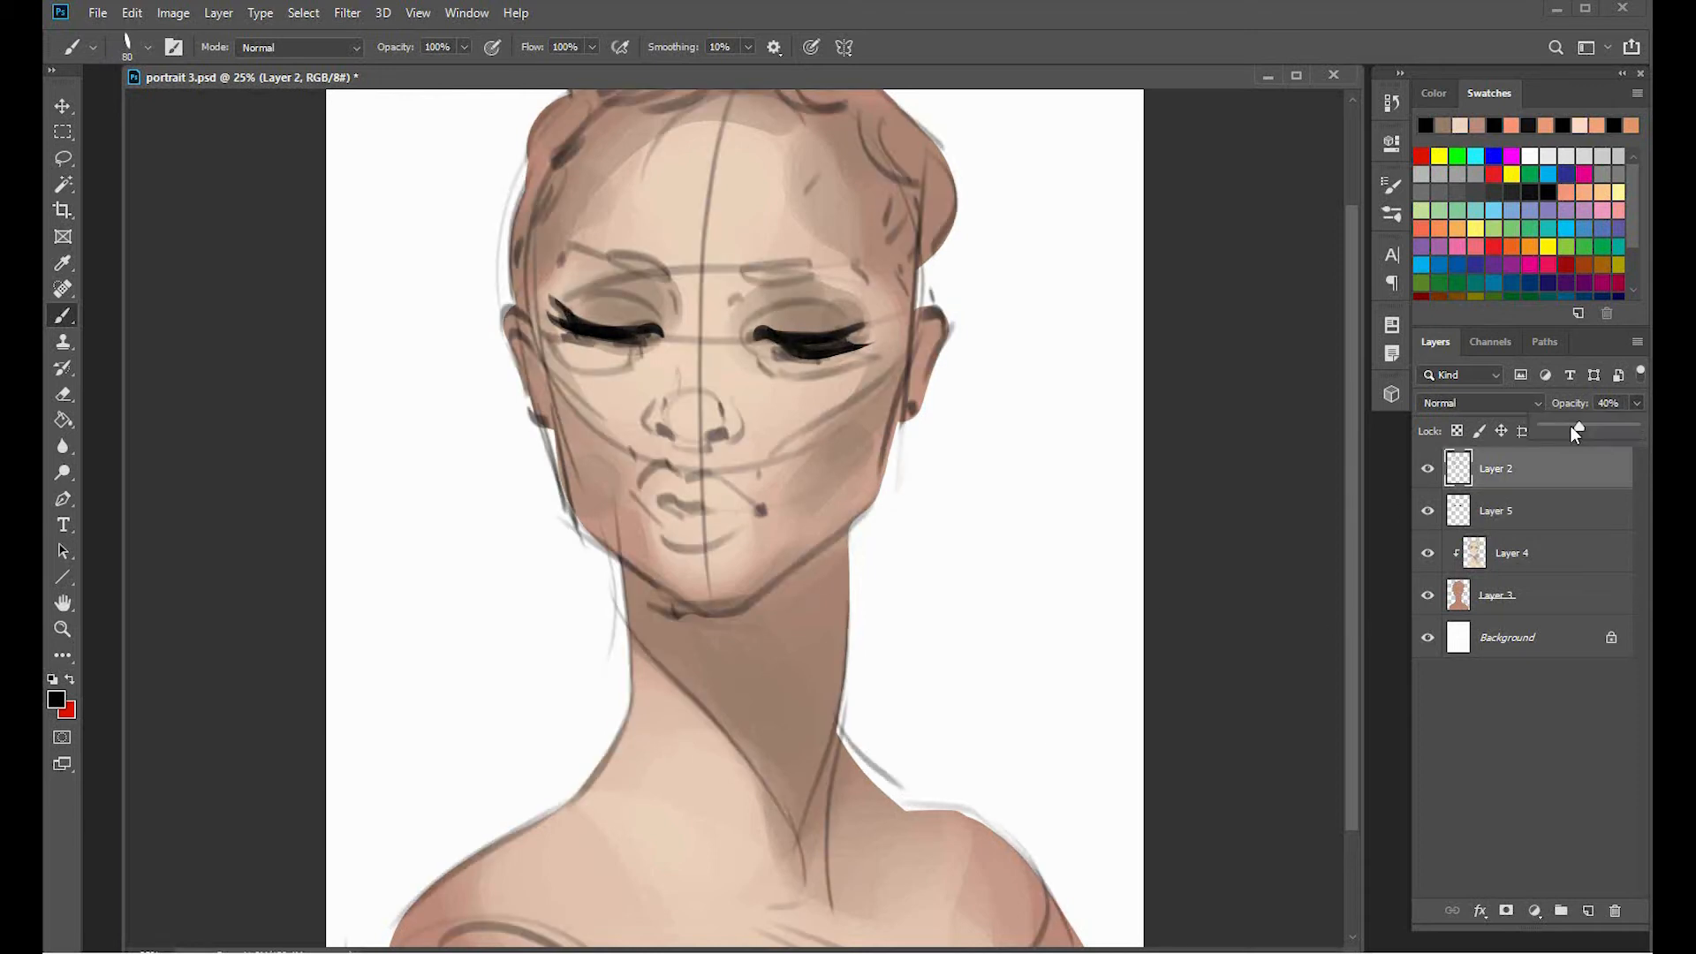
pyautogui.click(1586, 913)
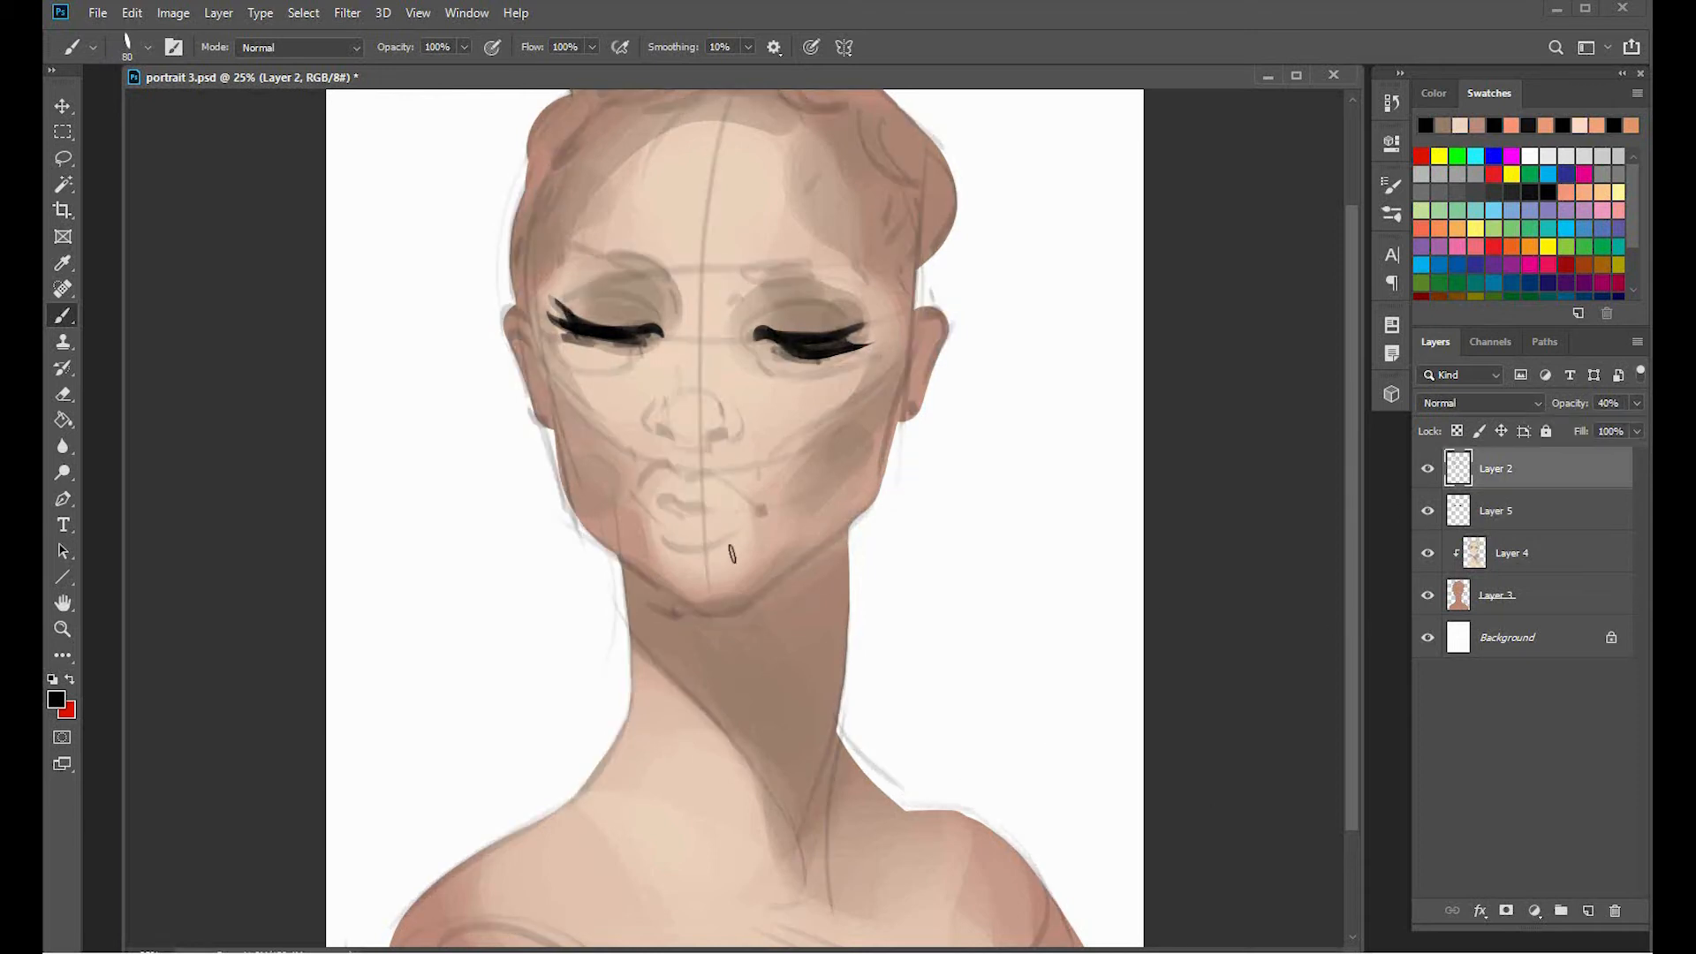
# Sample the skin shadow on the cheek and adjust the foreground colour to a warmer pinkish brown.
pyautogui.keyDown('alt'); pyautogui.click(821, 493); pyautogui.keyUp('alt')
pyautogui.click(57, 700)
pyautogui.click(1158, 417)
pyautogui.click(1517, 352)
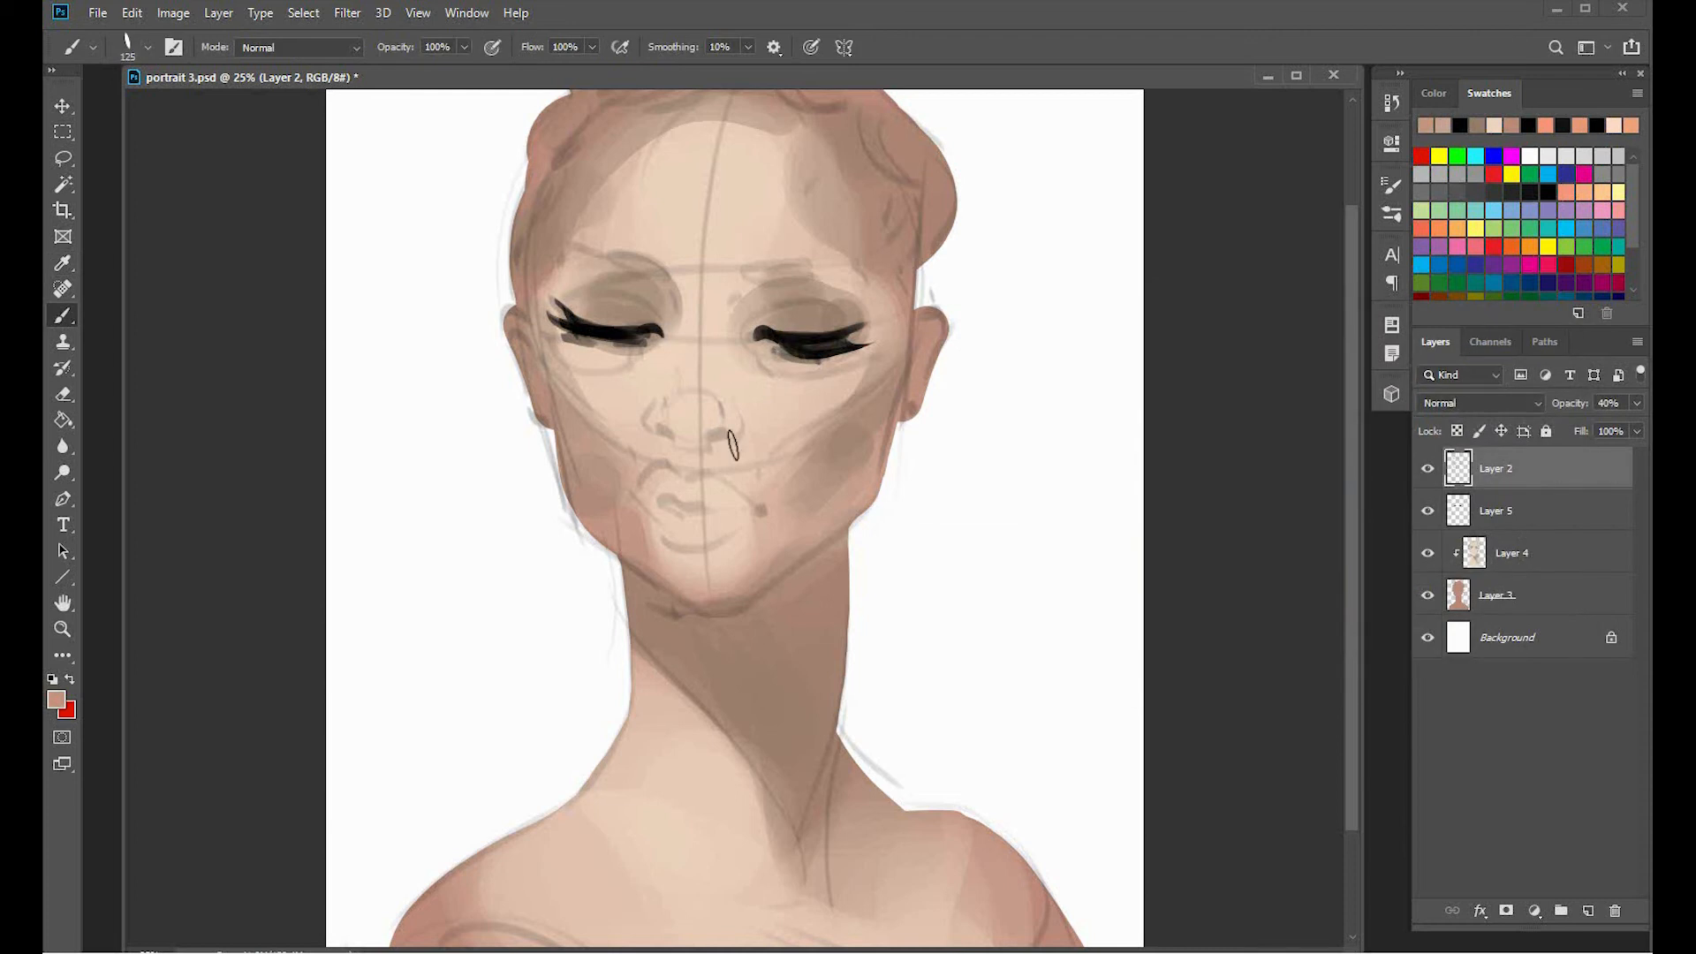
# Block in the underside of the nose and the lips with a 125 px brush on a new layer directly above Layer 4.
pyautogui.moveTo(1493, 492); pyautogui.dragTo(1489, 530)
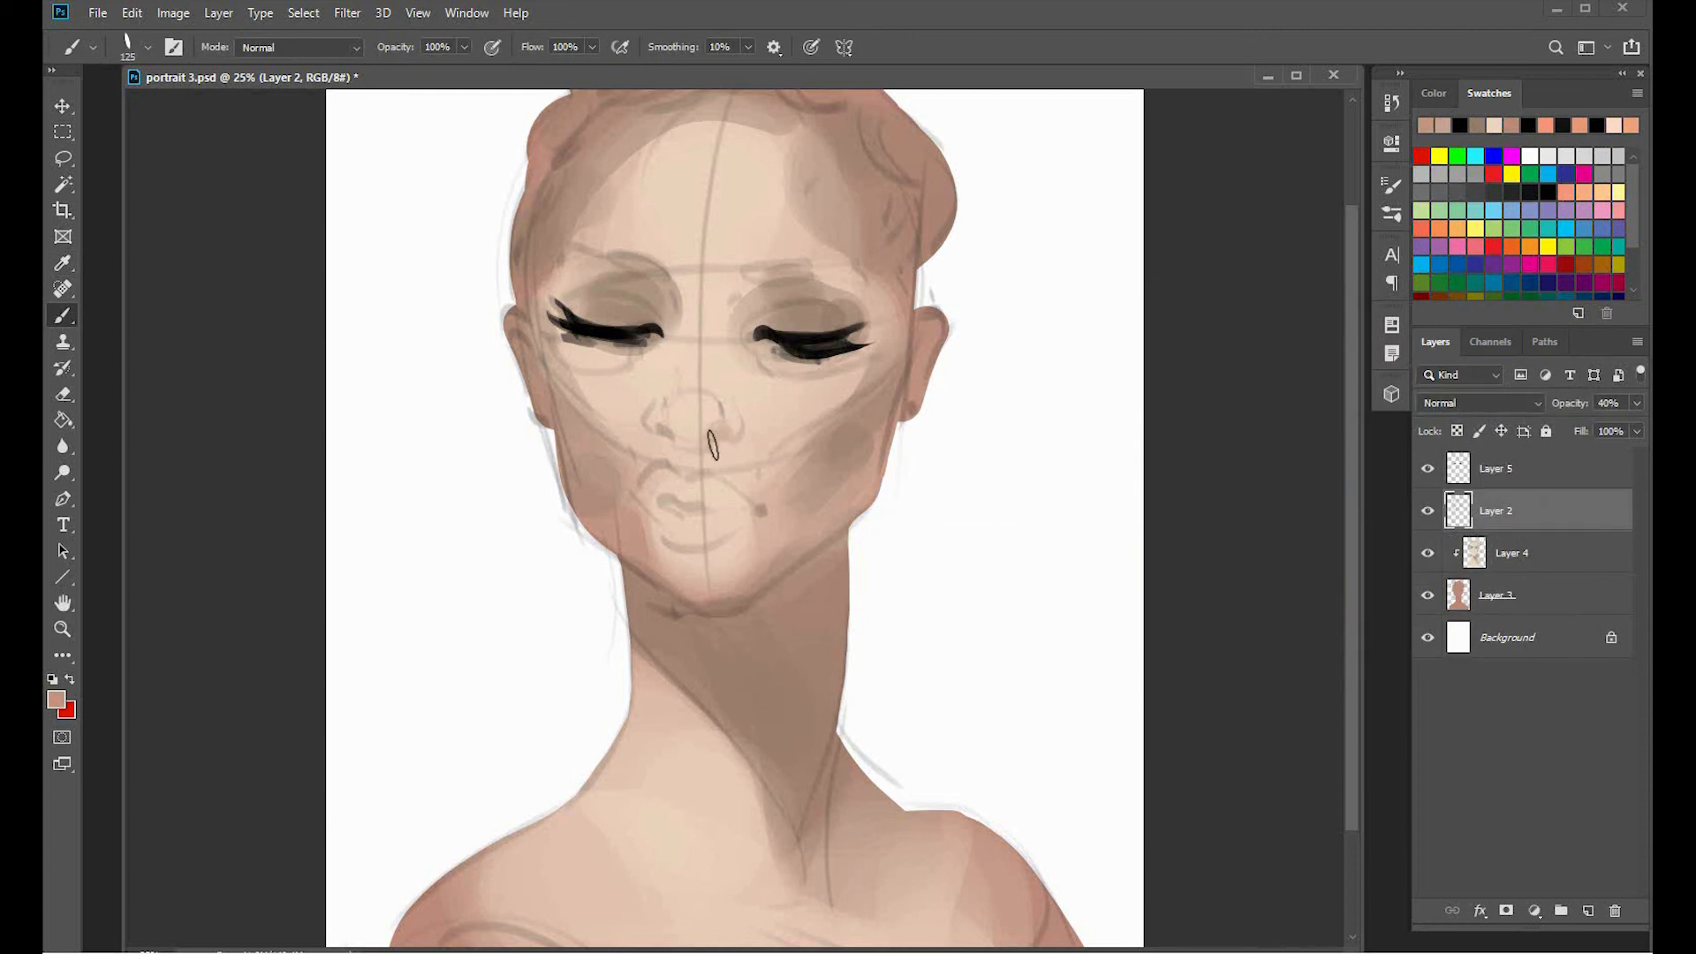
pyautogui.hotkey('ctrl', 'z')
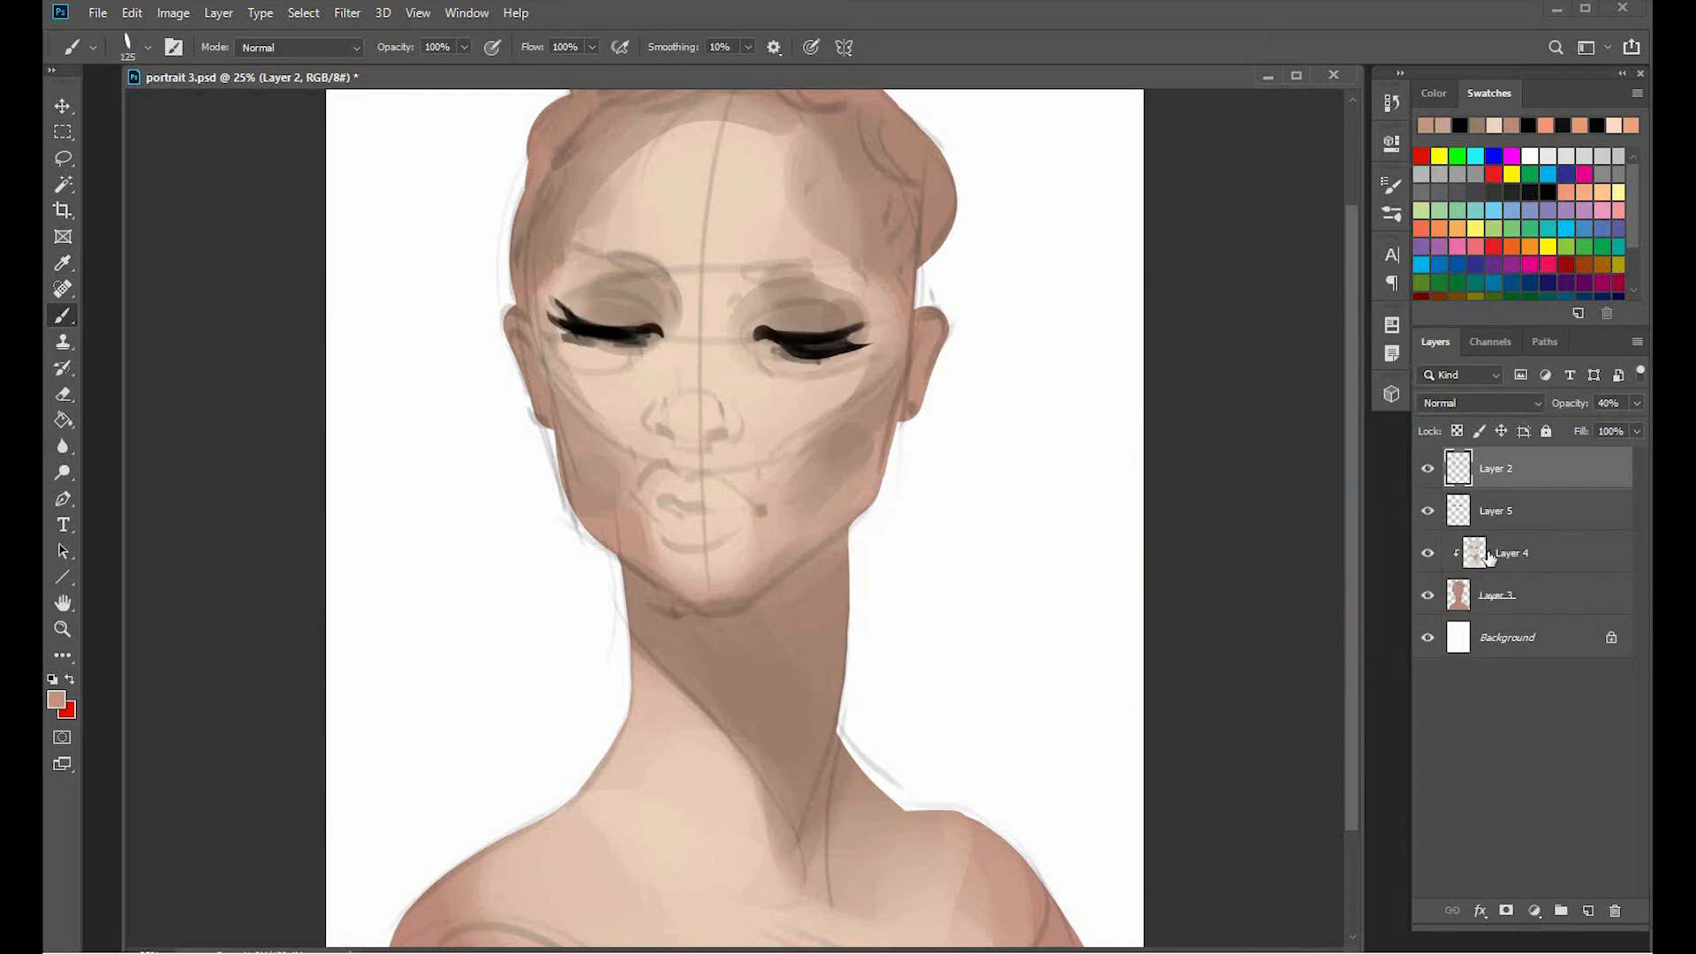
pyautogui.click(1532, 557)
pyautogui.click(1587, 911)
pyautogui.moveTo(724, 430)
pyautogui.mouseDown()
pyautogui.moveTo(696, 450)
pyautogui.moveTo(653, 430)
pyautogui.moveTo(735, 486)
pyautogui.moveTo(655, 491)
pyautogui.moveTo(749, 515)
pyautogui.moveTo(658, 511)
pyautogui.moveTo(673, 539)
pyautogui.moveTo(733, 520)
pyautogui.mouseUp()
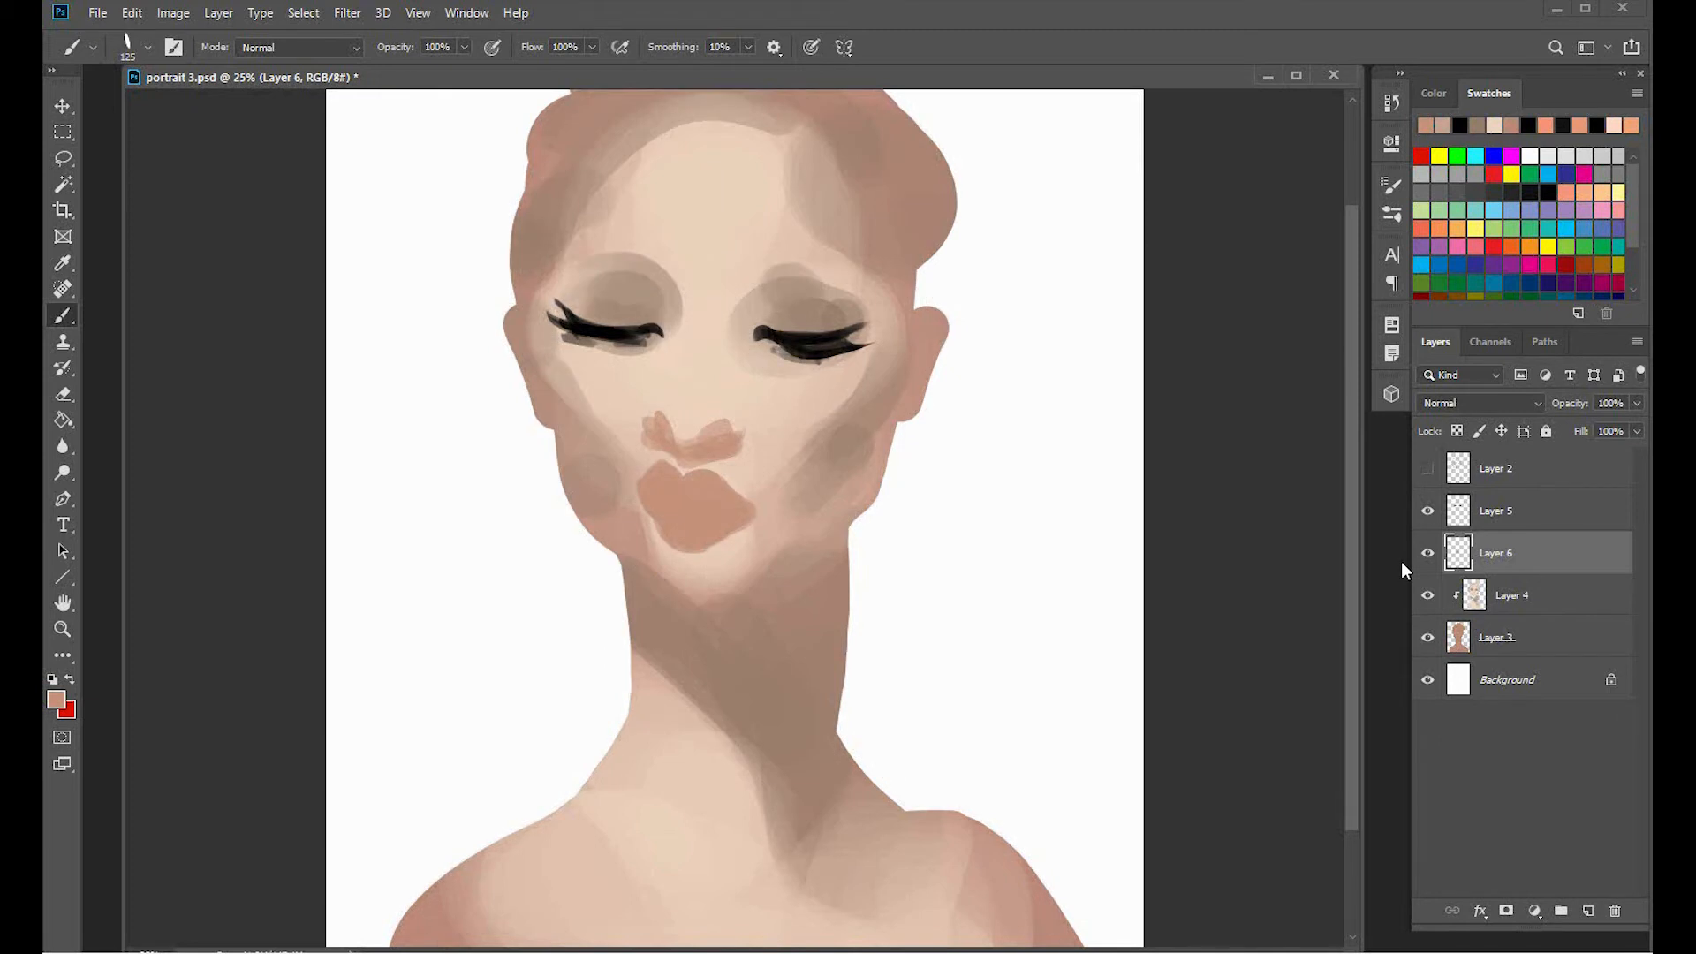
# Add another new layer, choose the Magik brush from the BARONTIERI set, and undo a test stroke made with it.
pyautogui.click(1586, 911)
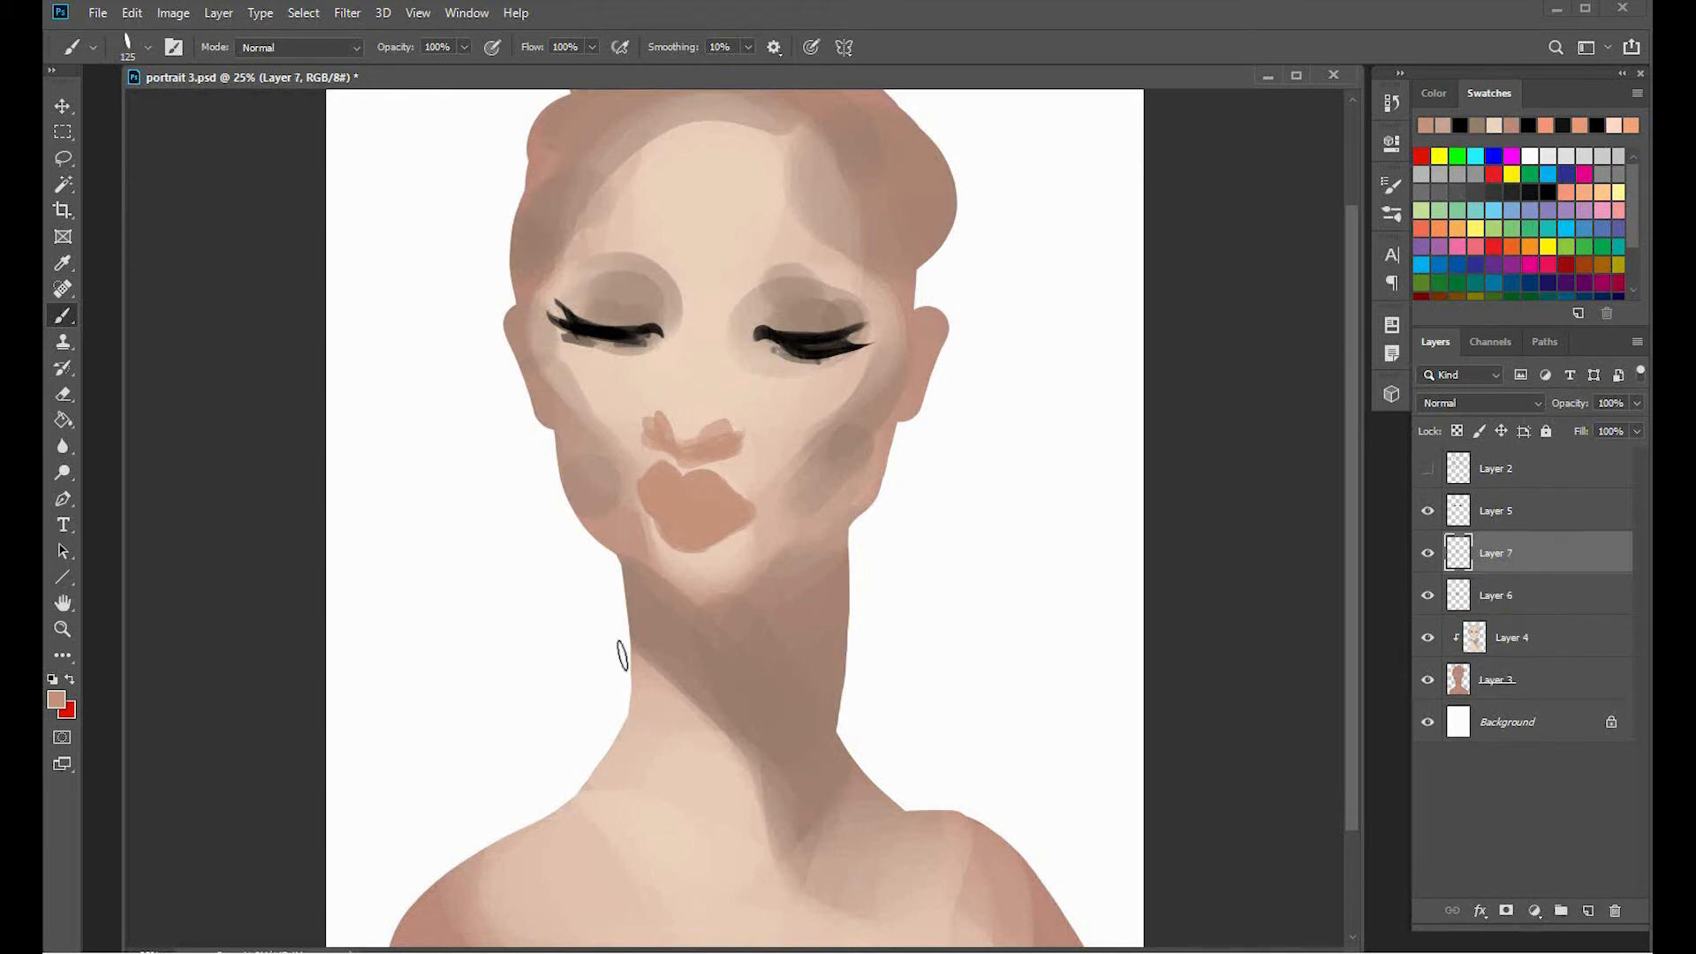
pyautogui.rightClick(672, 287)
pyautogui.moveTo(1417, 569); pyautogui.dragTo(1436, 788)
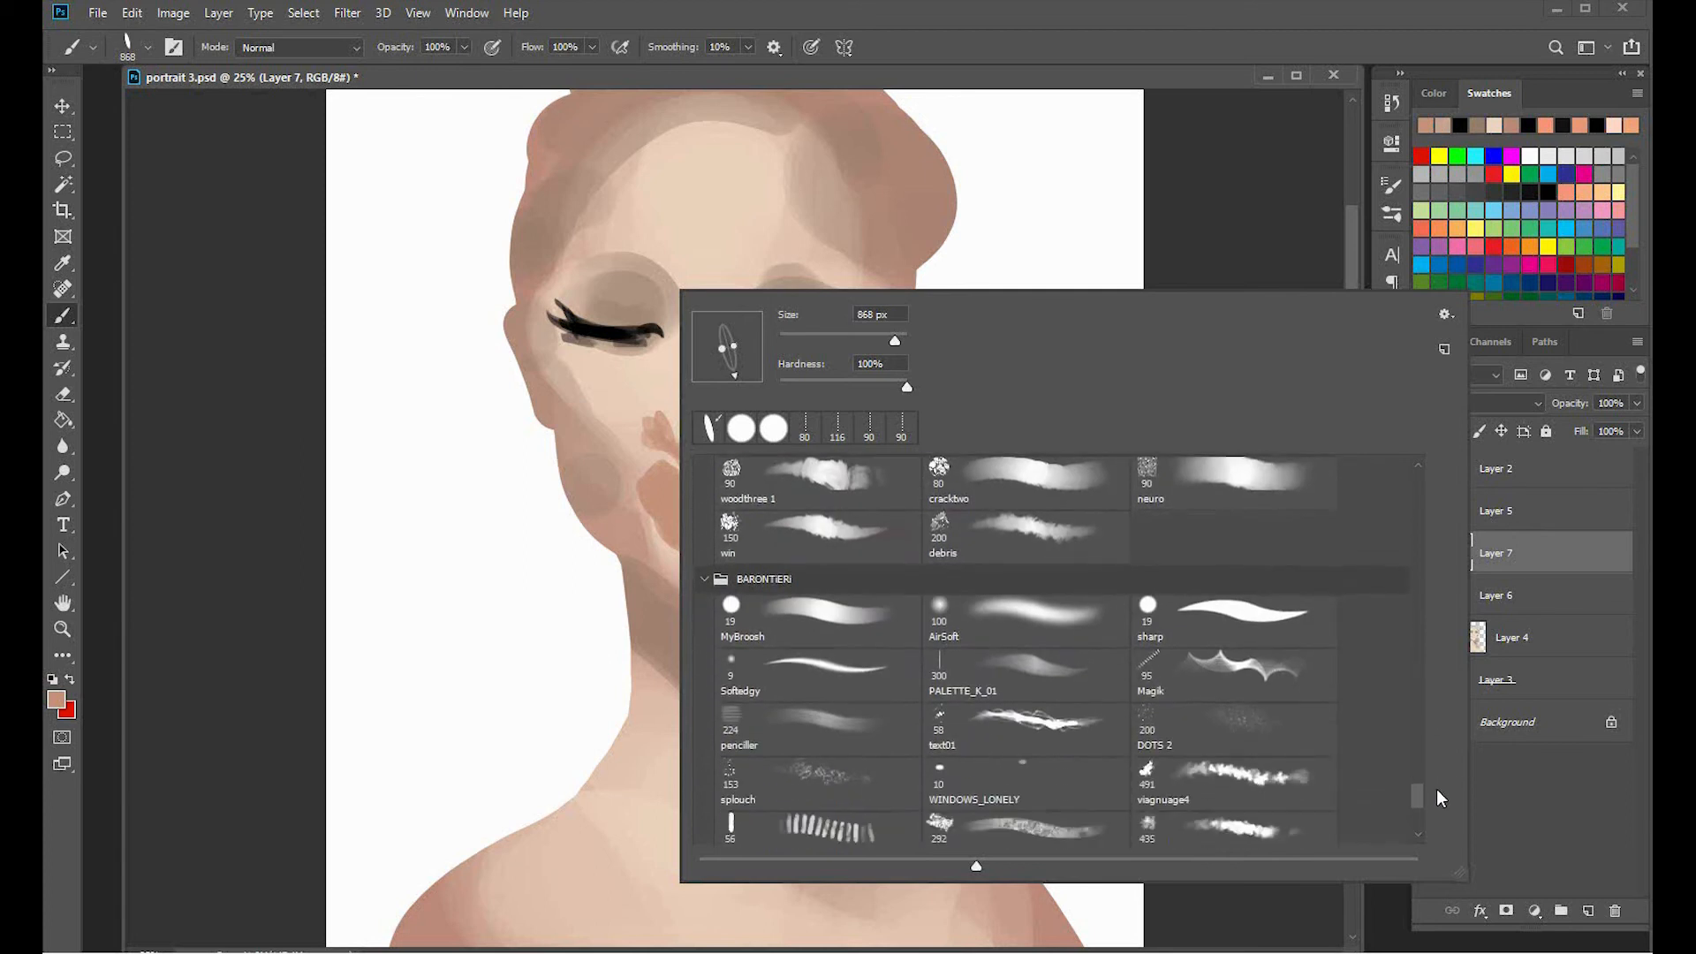
pyautogui.doubleClick(1235, 678)
pyautogui.moveTo(674, 378); pyautogui.dragTo(791, 760)
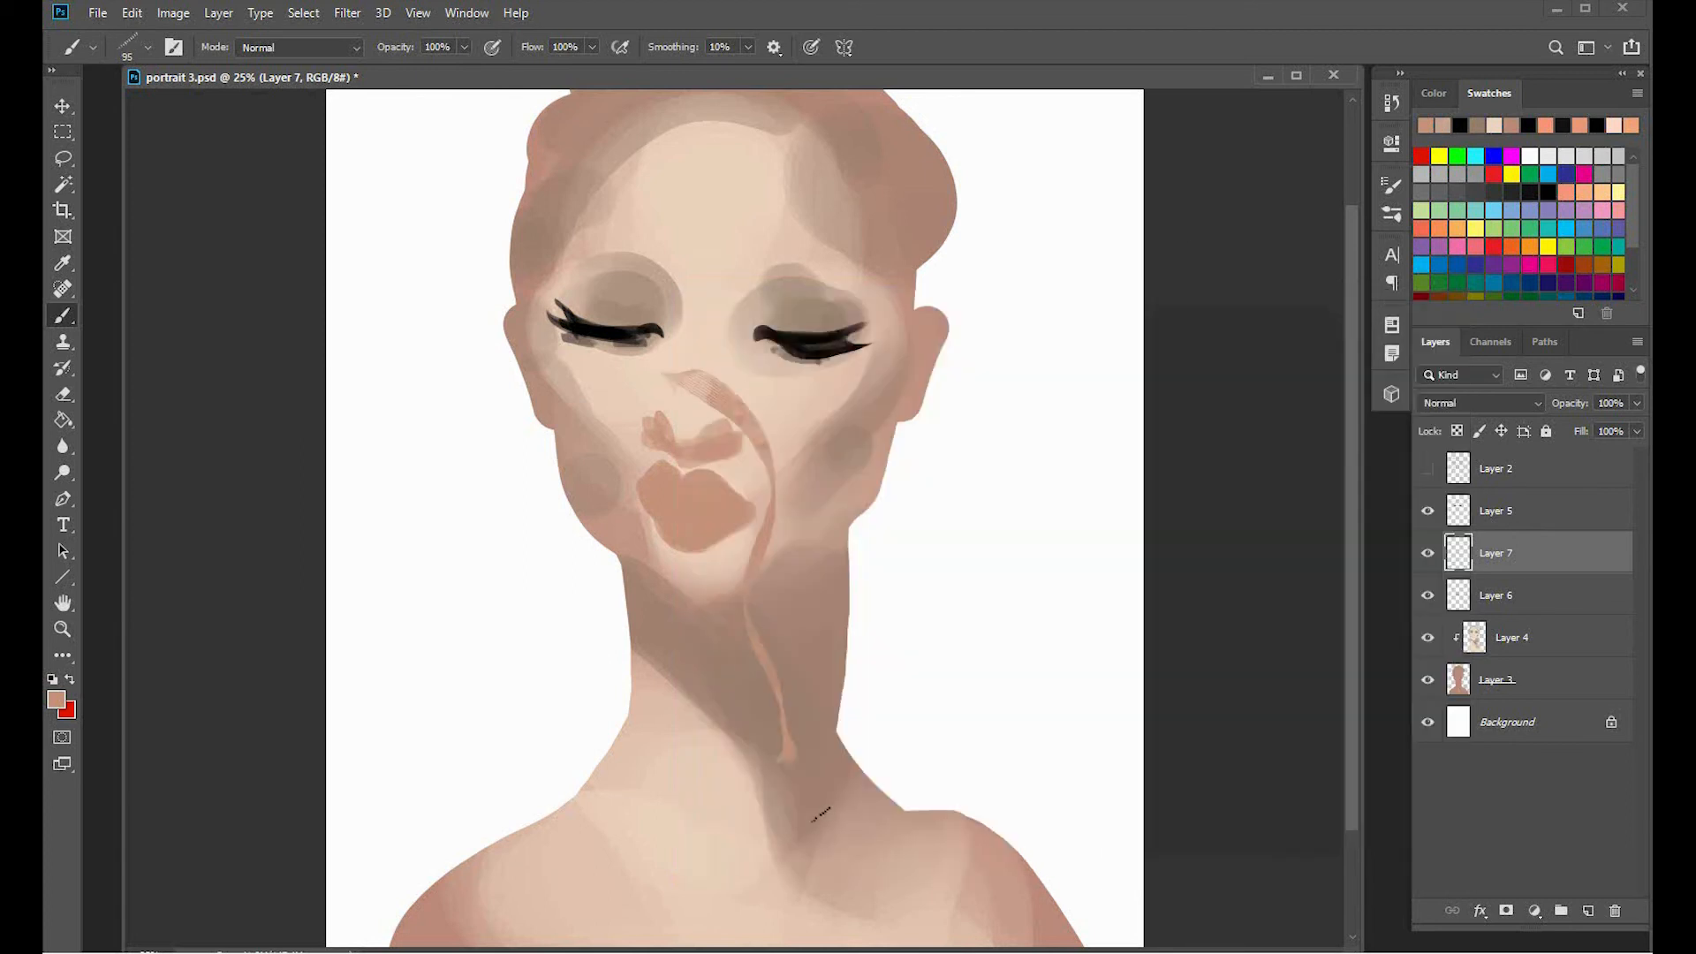
pyautogui.hotkey('ctrl', 'z')
# Paint black lashes under the eye on the picture's right with the 95 px Magik brush on a new layer, and transform them into place.
pyautogui.keyDown('alt'); pyautogui.click(821, 344); pyautogui.keyUp('alt')
pyautogui.hotkey('ctrl', 'shift', 'alt', 'n')
pyautogui.moveTo(876, 365)
pyautogui.mouseDown()
pyautogui.moveTo(822, 373)
pyautogui.moveTo(776, 344)
pyautogui.mouseUp()
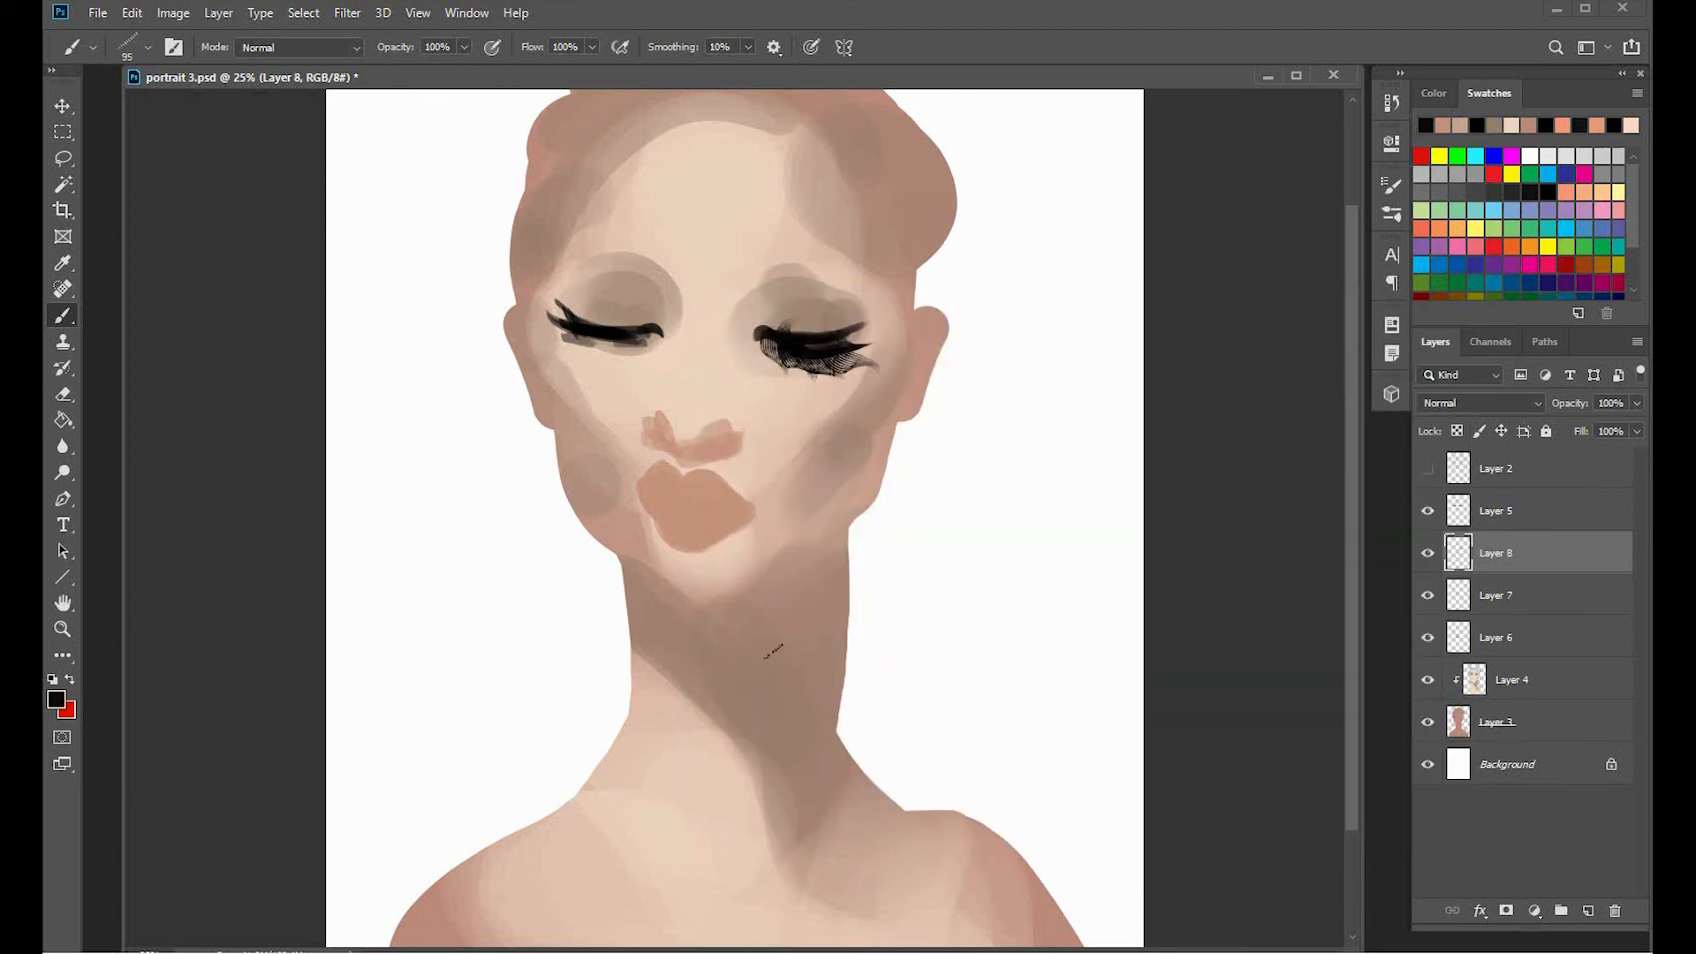
pyautogui.hotkey('ctrl', 't')
pyautogui.moveTo(767, 799); pyautogui.dragTo(841, 659)
pyautogui.moveTo(835, 362)
pyautogui.mouseDown()
pyautogui.moveTo(817, 361)
pyautogui.moveTo(840, 387)
pyautogui.moveTo(755, 376)
pyautogui.mouseUp()
pyautogui.press('Return')
# Trim the edges of the lashes under the right-hand eye with the Eraser, varying its size and ending at 45 px.
pyautogui.press('e')
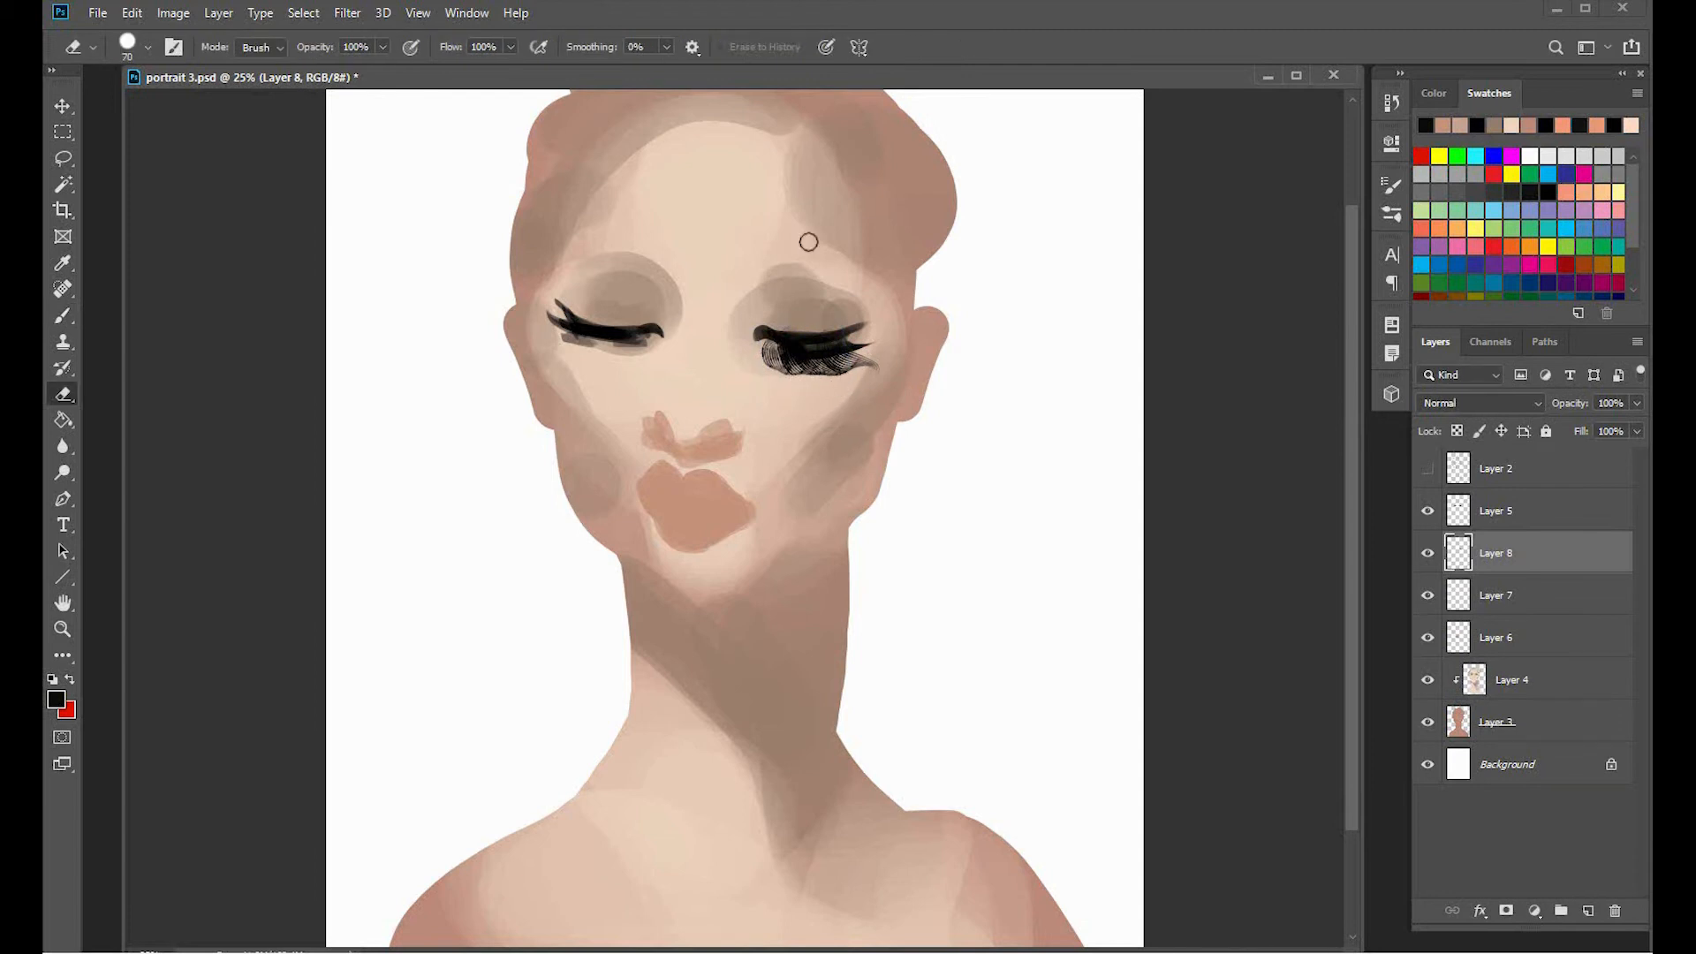
pyautogui.press('[')
pyautogui.press('[')
pyautogui.press('[')
pyautogui.press('[')
pyautogui.press('[')
pyautogui.press('[')
pyautogui.press('[')
pyautogui.press('[')
pyautogui.press('[')
pyautogui.press('[')
pyautogui.press('[')
pyautogui.press('[')
pyautogui.press(']')
pyautogui.press(']')
pyautogui.press(']')
pyautogui.press(']')
pyautogui.press(']')
pyautogui.press(']')
pyautogui.press(']')
pyautogui.press(']')
pyautogui.press(']')
# Warp the right-hand lashes so that their lower edge curves outward beneath the closed eyelid.
pyautogui.hotkey('ctrl', 't')
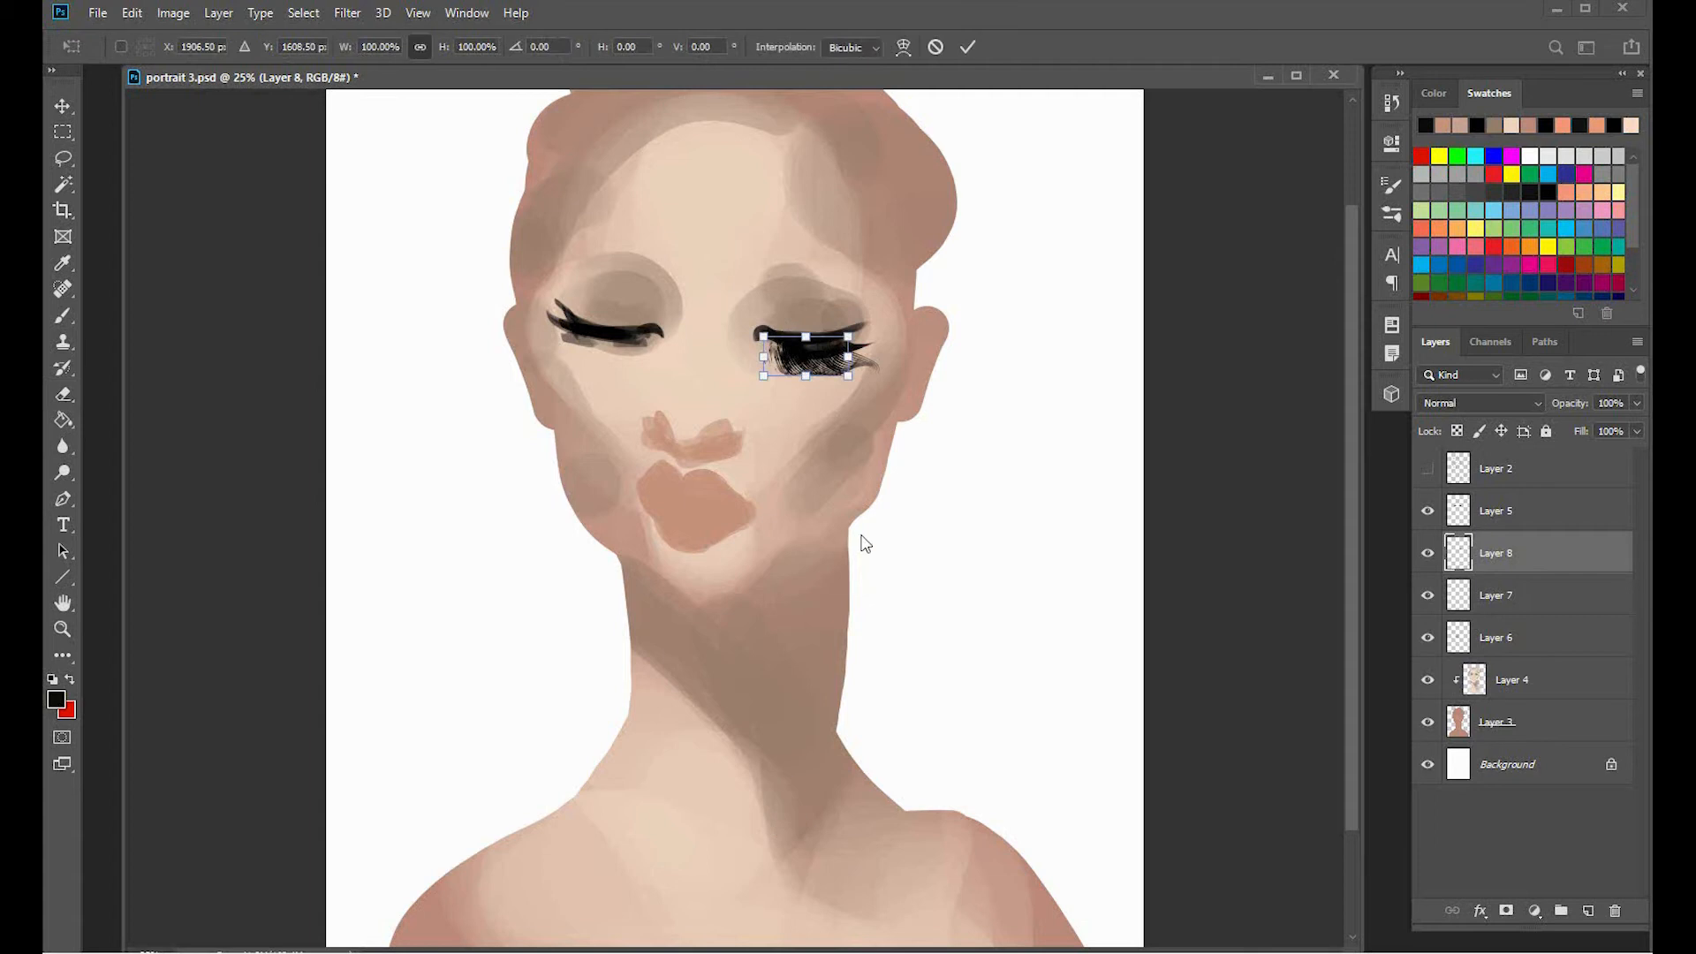
pyautogui.click(903, 47)
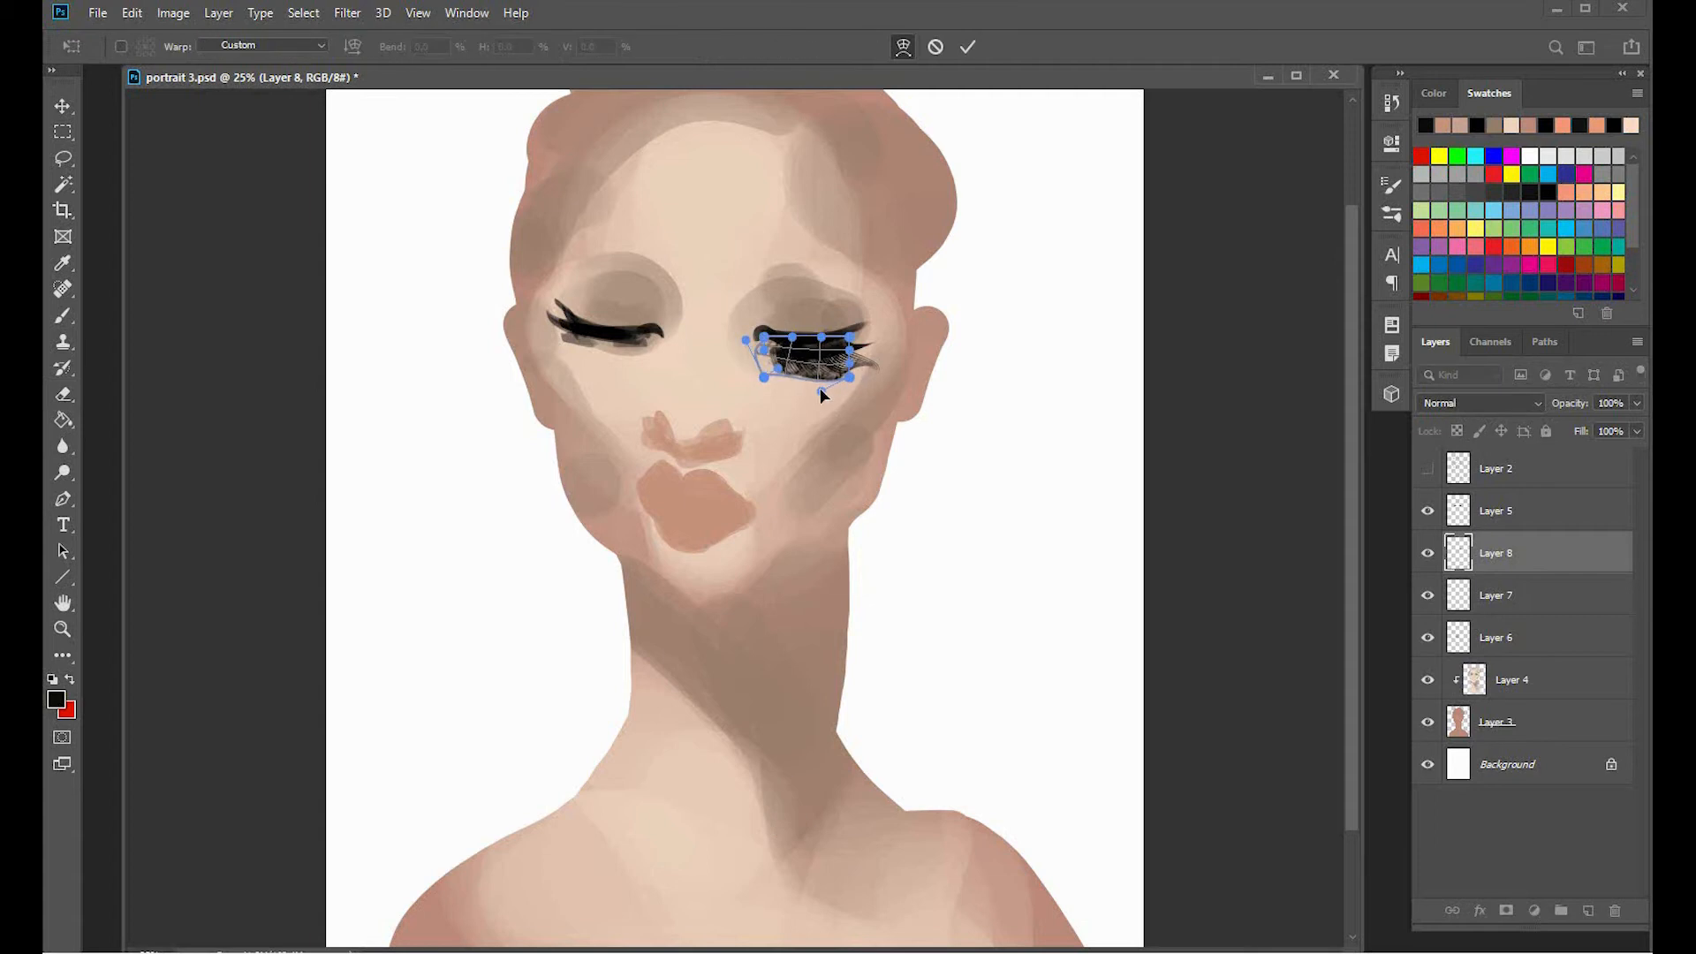
pyautogui.moveTo(820, 390)
pyautogui.mouseDown()
pyautogui.moveTo(857, 375)
pyautogui.moveTo(844, 387)
pyautogui.mouseUp()
pyautogui.press('Return')
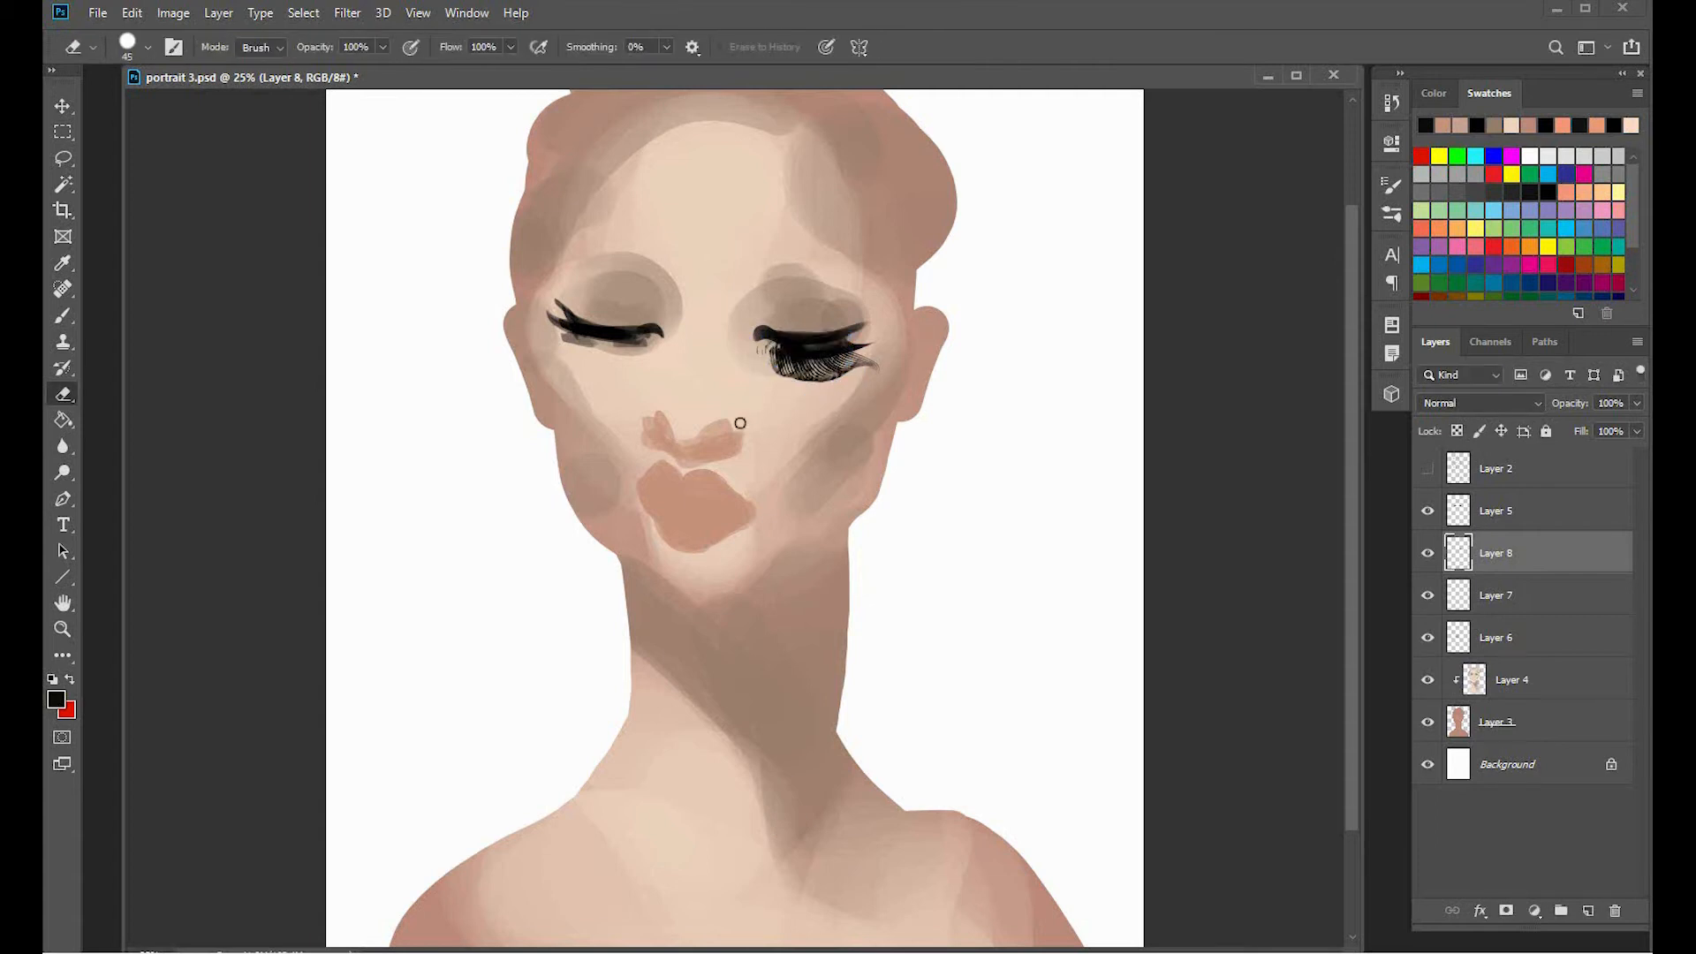
# Paint black lashes under the eye on the picture's left with the Magik brush on a new layer, undoing the last stroke.
pyautogui.press('b')
pyautogui.click(1589, 911)
pyautogui.hotkey('ctrl', '+')
pyautogui.moveTo(934, 689); pyautogui.dragTo(930, 848)
pyautogui.moveTo(603, 448)
pyautogui.mouseDown()
pyautogui.moveTo(595, 477)
pyautogui.moveTo(550, 493)
pyautogui.moveTo(521, 477)
pyautogui.mouseUp()
pyautogui.moveTo(523, 447)
pyautogui.mouseDown()
pyautogui.moveTo(494, 502)
pyautogui.moveTo(463, 486)
pyautogui.mouseUp()
pyautogui.hotkey('ctrl', 'z')
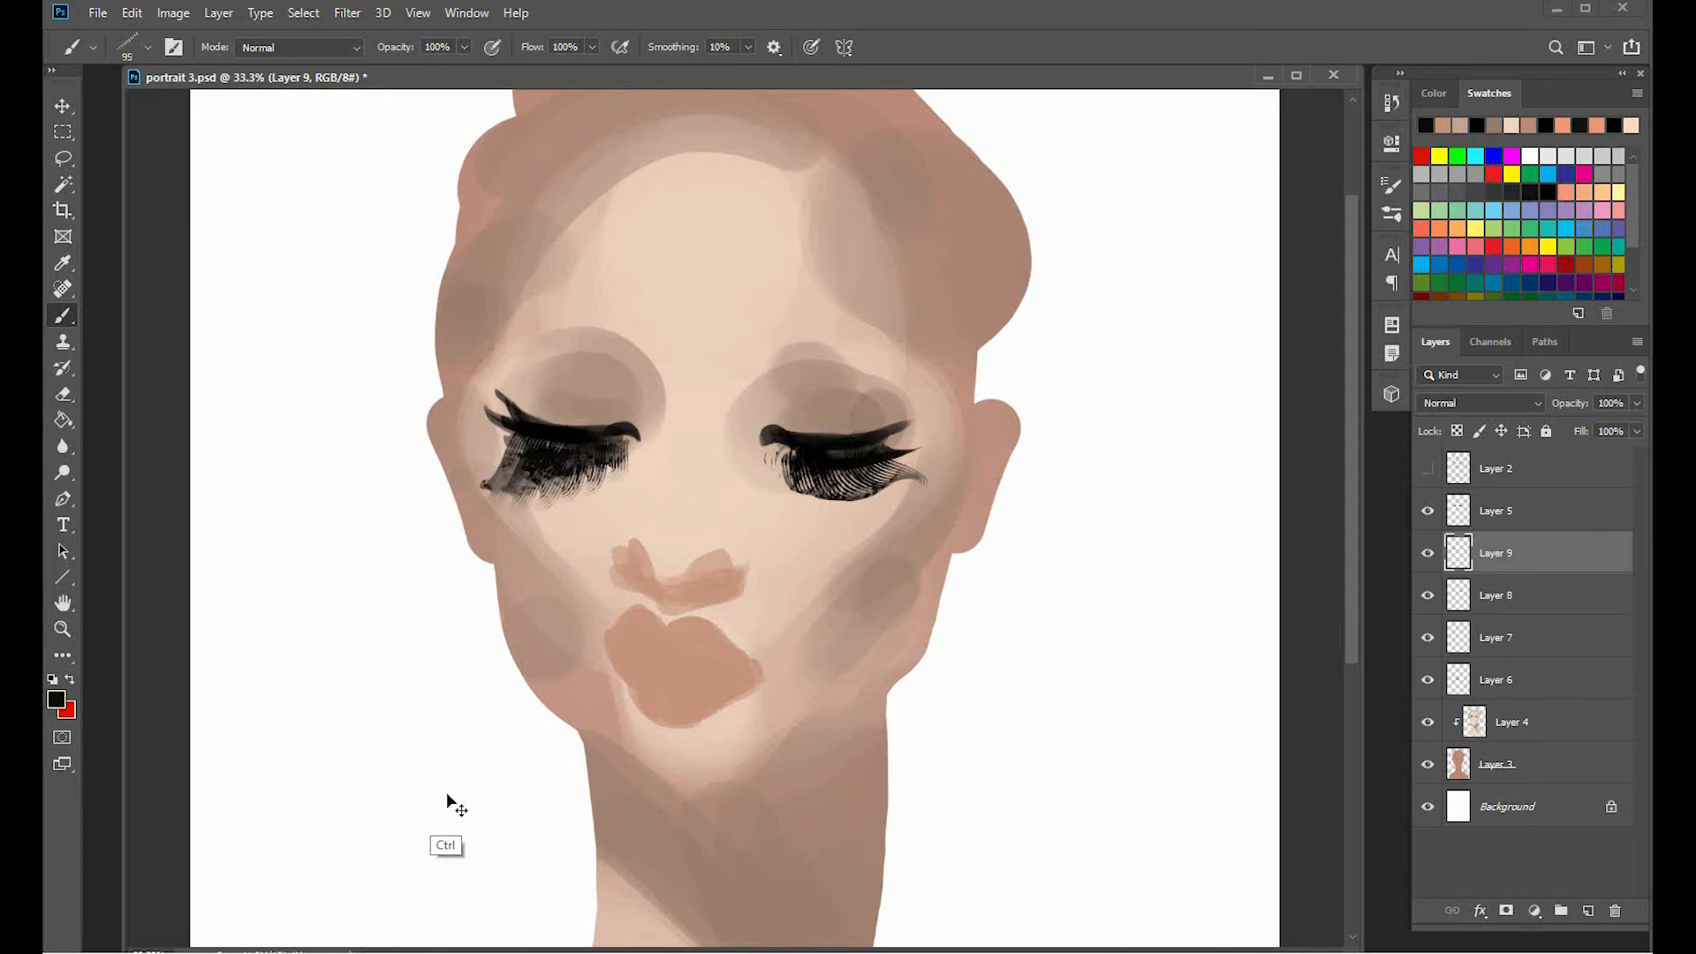
# Trim and warp the left-hand lashes so that they become shallower and follow the curve of the closed eyelid.
pyautogui.hotkey('ctrl', 't')
pyautogui.click(932, 47)
pyautogui.moveTo(628, 515); pyautogui.dragTo(623, 493)
pyautogui.press('Return')
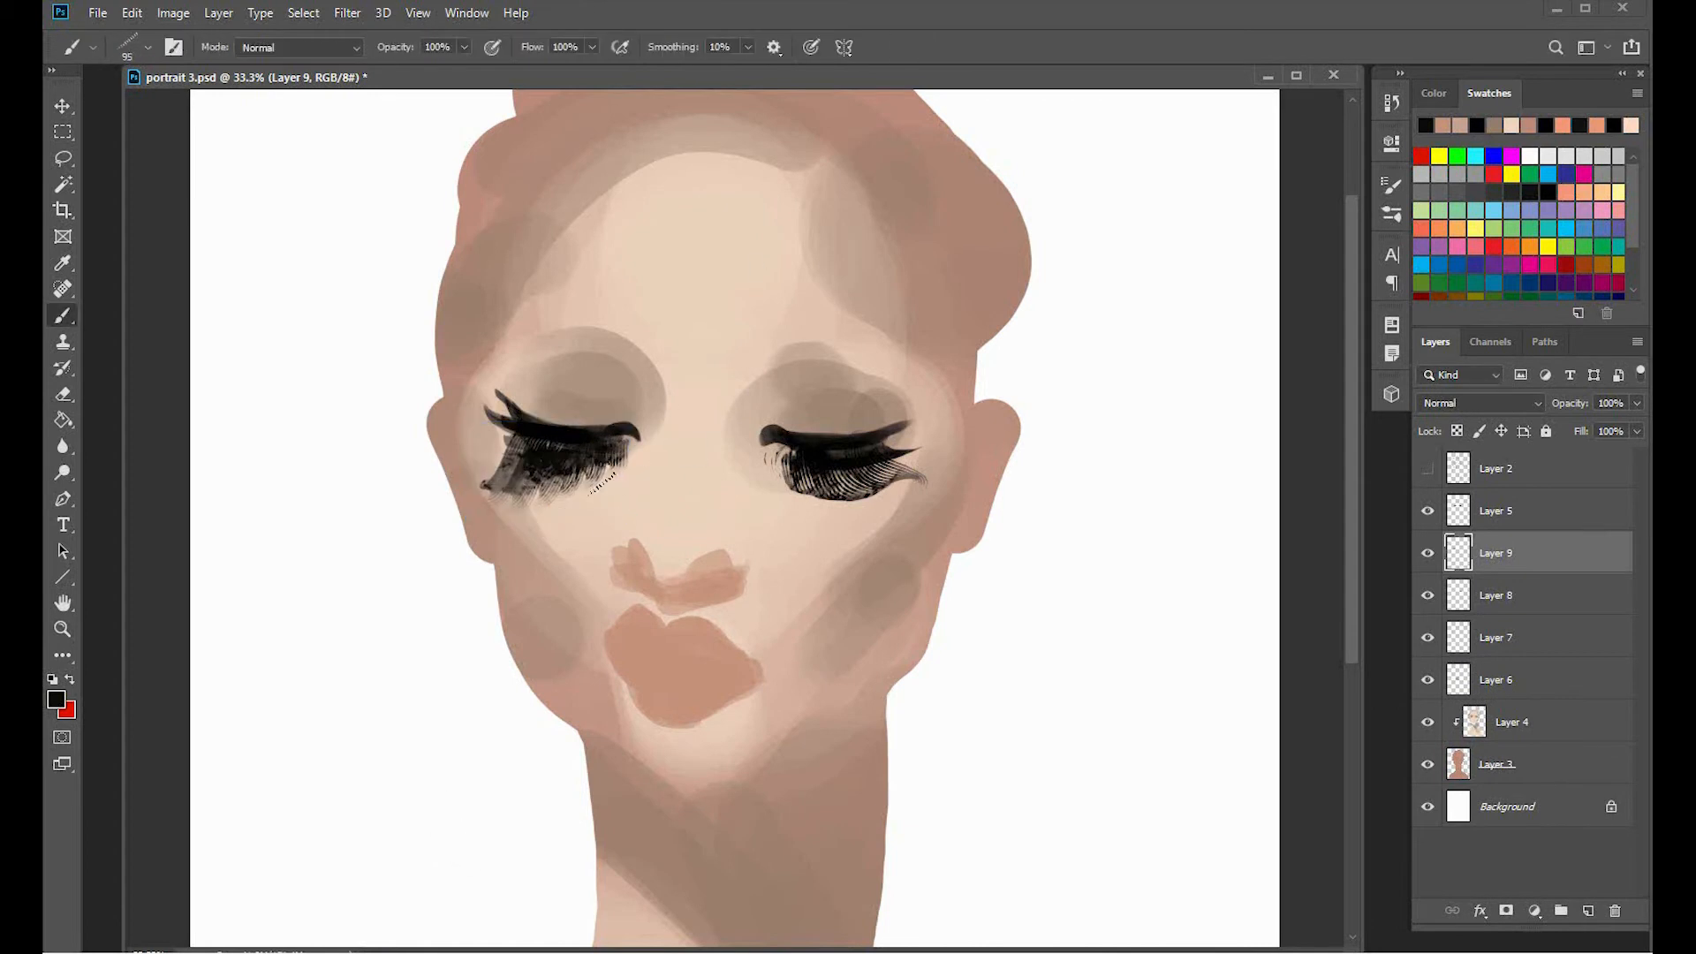
pyautogui.press('e')
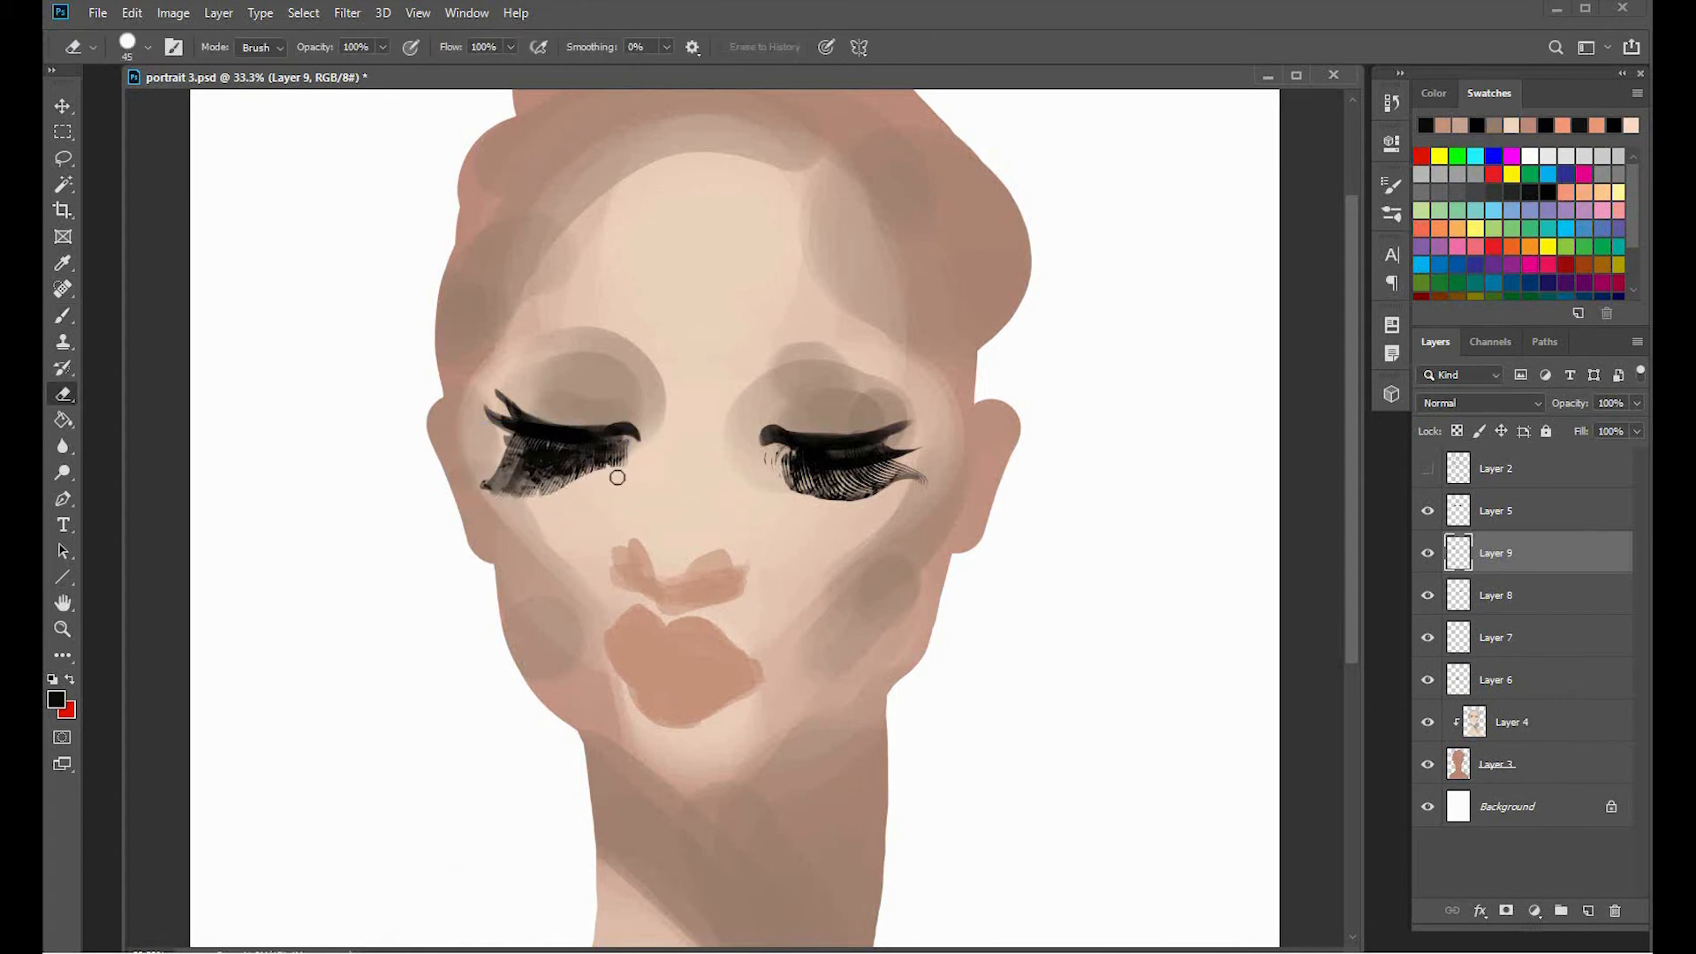
pyautogui.hotkey('ctrl', 't')
pyautogui.click(903, 47)
pyautogui.moveTo(479, 448); pyautogui.dragTo(509, 428)
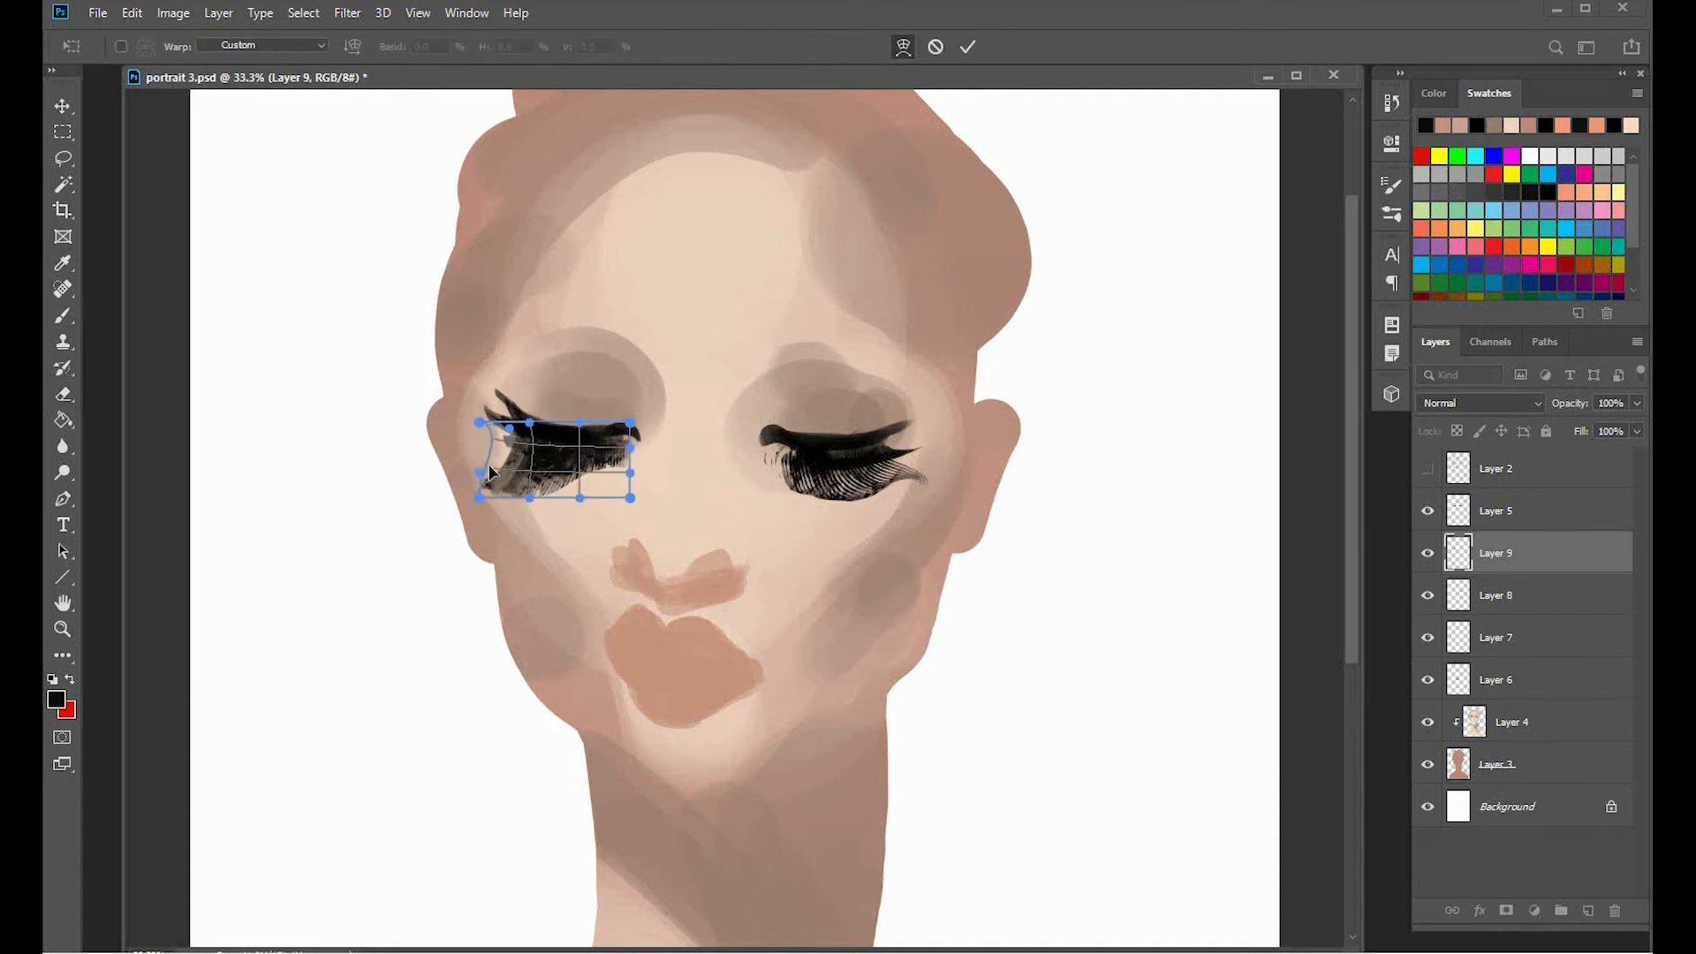
pyautogui.moveTo(480, 498); pyautogui.dragTo(533, 487)
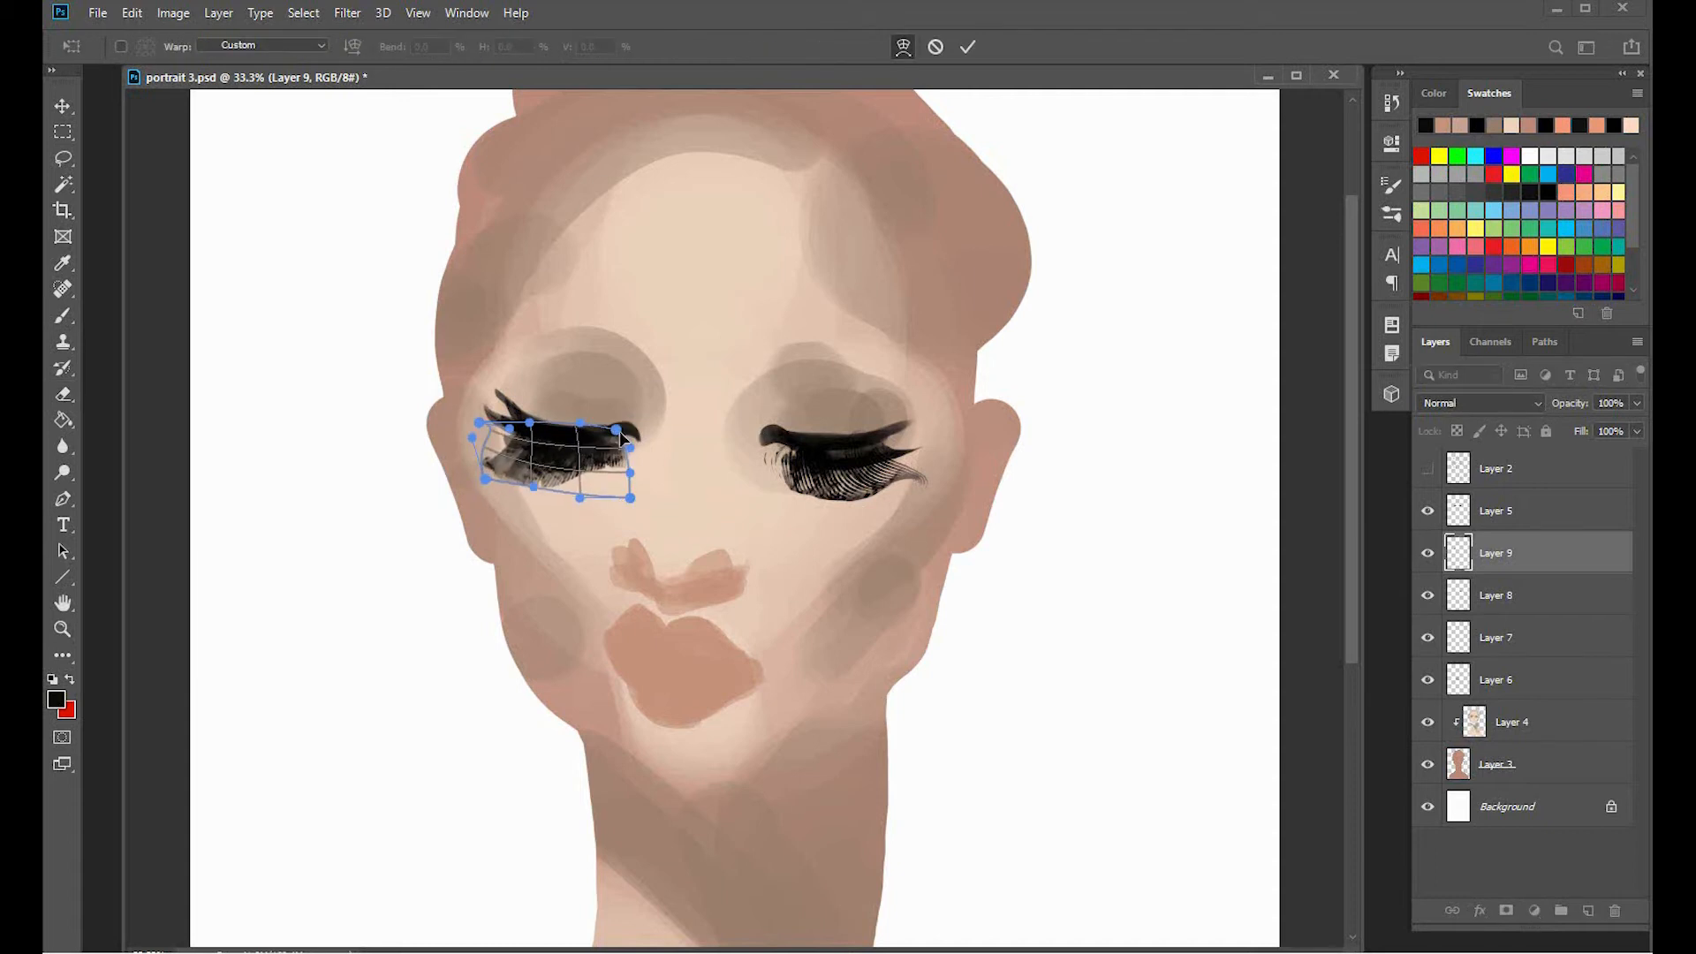
pyautogui.press('Return')
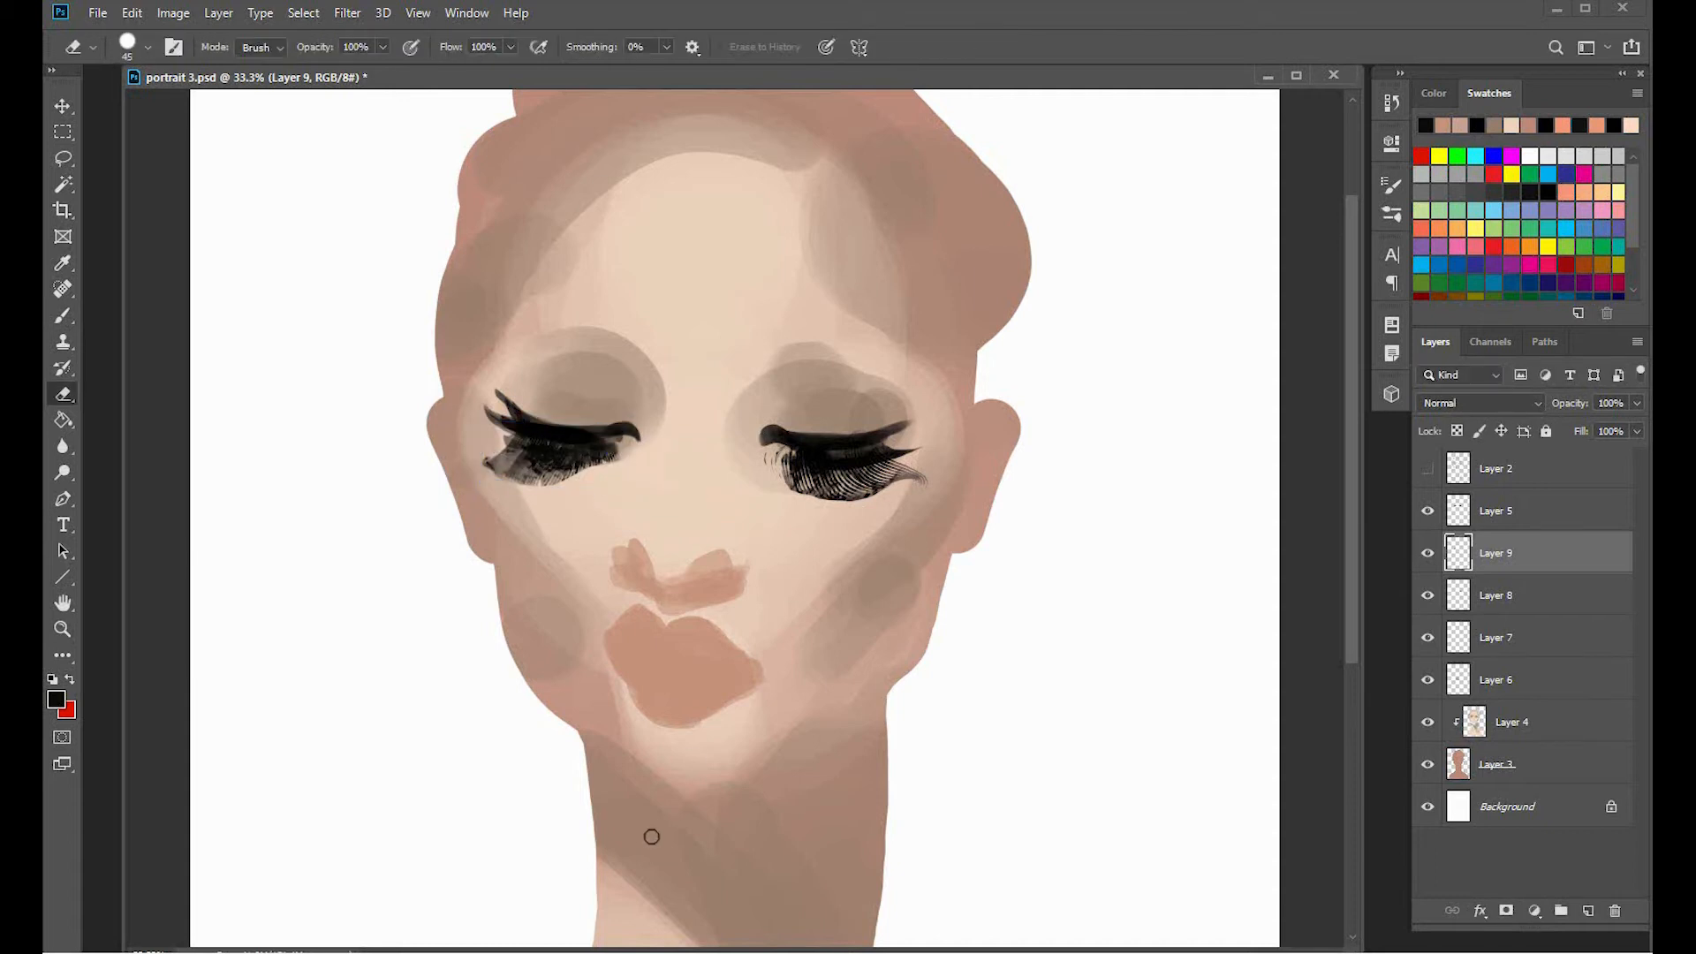
# Refine the lower edge of the left-hand lashes with a small Eraser of up to 25 px, and reselect the m6 brush for painting.
pyautogui.press('[')
pyautogui.press('[')
pyautogui.press('[')
pyautogui.press('[')
pyautogui.press('[')
pyautogui.press('[')
pyautogui.press('[')
pyautogui.press('[')
pyautogui.press('[')
pyautogui.press('[')
pyautogui.press('[')
pyautogui.press('[')
pyautogui.press('[')
pyautogui.rightClick(596, 449)
pyautogui.click(1200, 390)
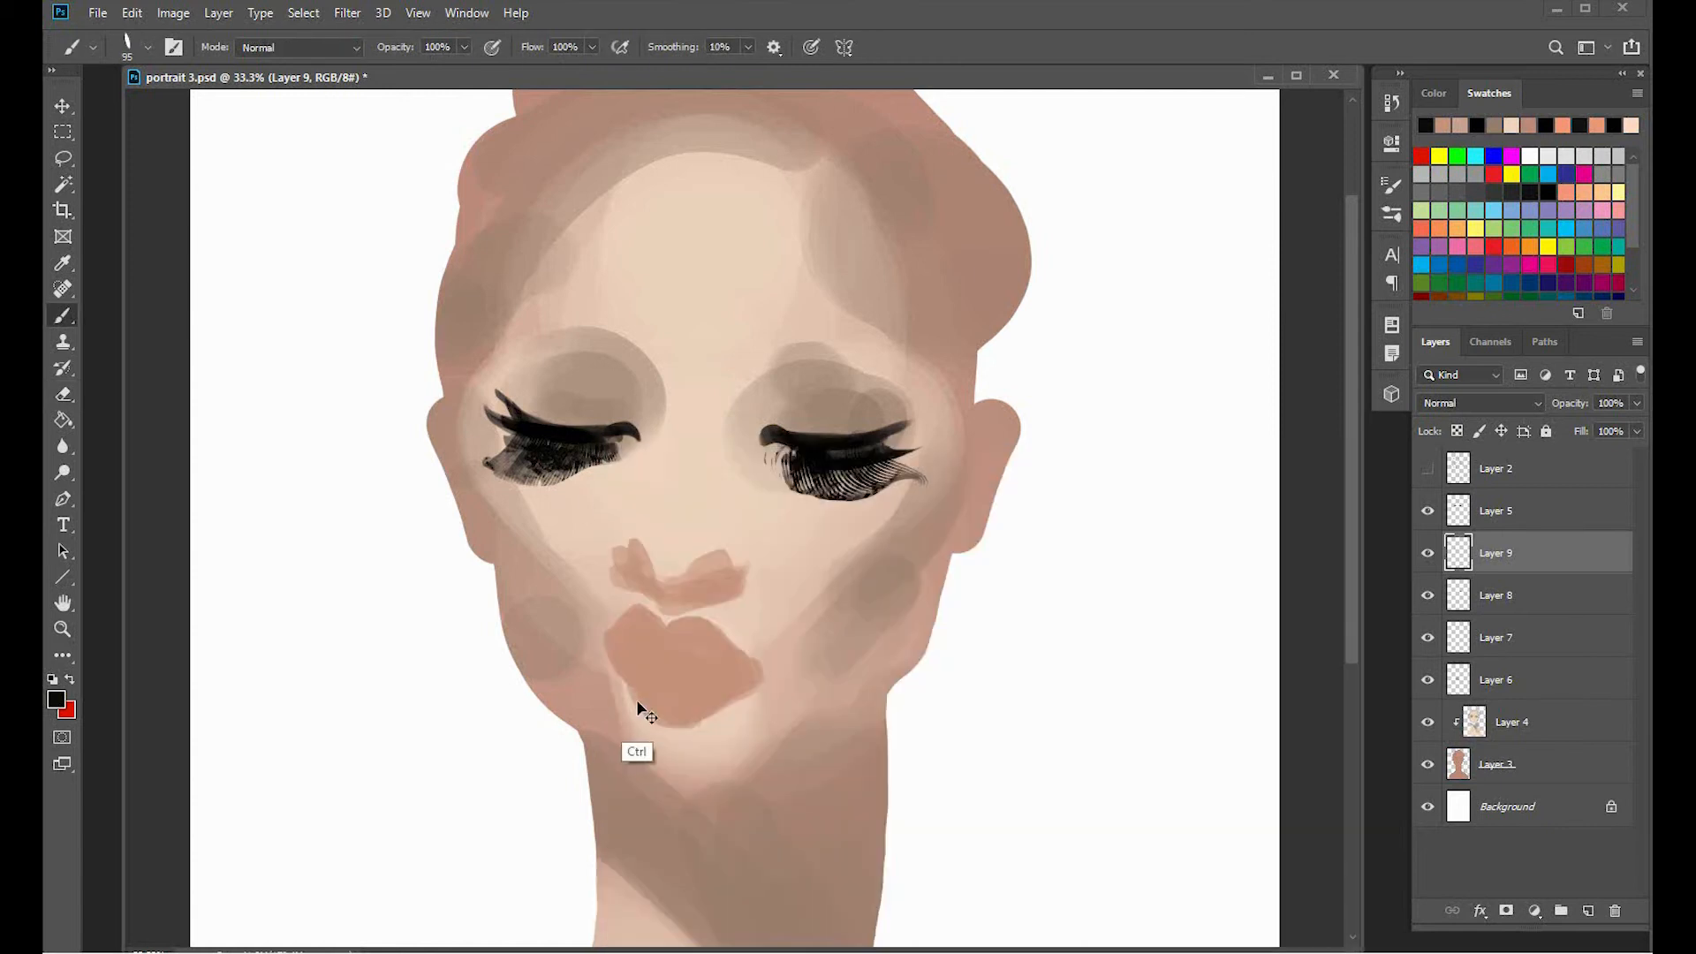
pyautogui.rightClick(597, 446)
pyautogui.press('Escape')
pyautogui.press(']')
pyautogui.press(']')
pyautogui.press(']')
pyautogui.press(']')
pyautogui.press(']')
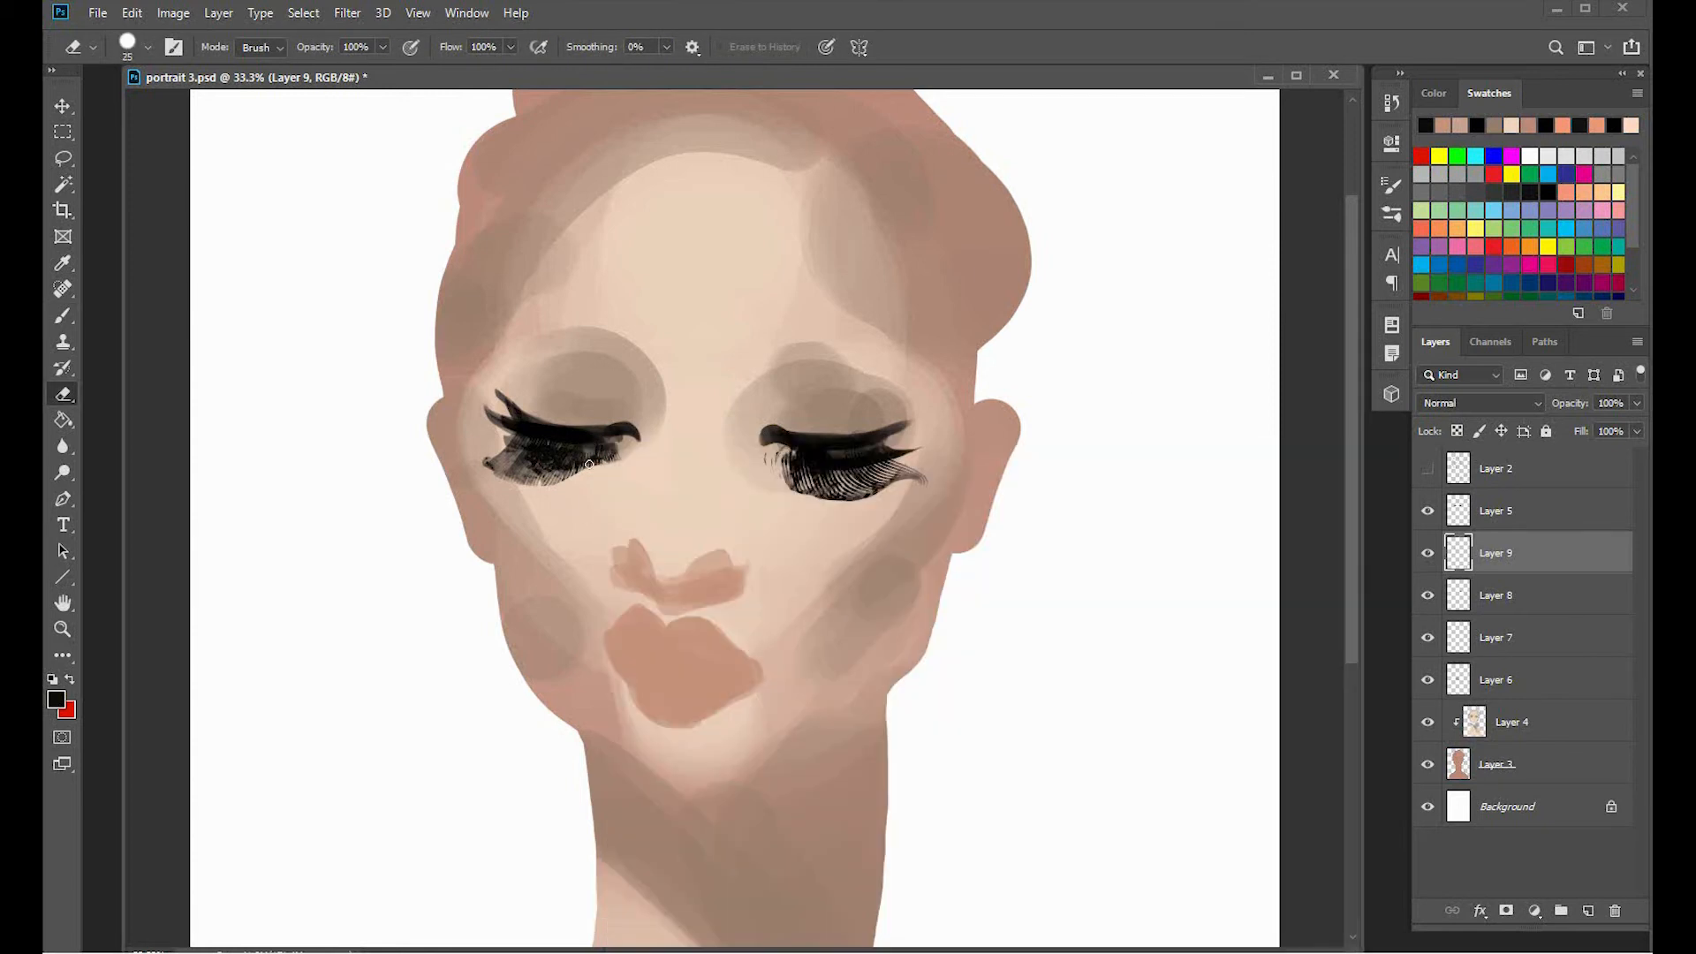
# Add longer lashes at the outer corner of the left-hand eye with the 95 px Magik brush on a new layer.
pyautogui.press('b')
pyautogui.click(1588, 910)
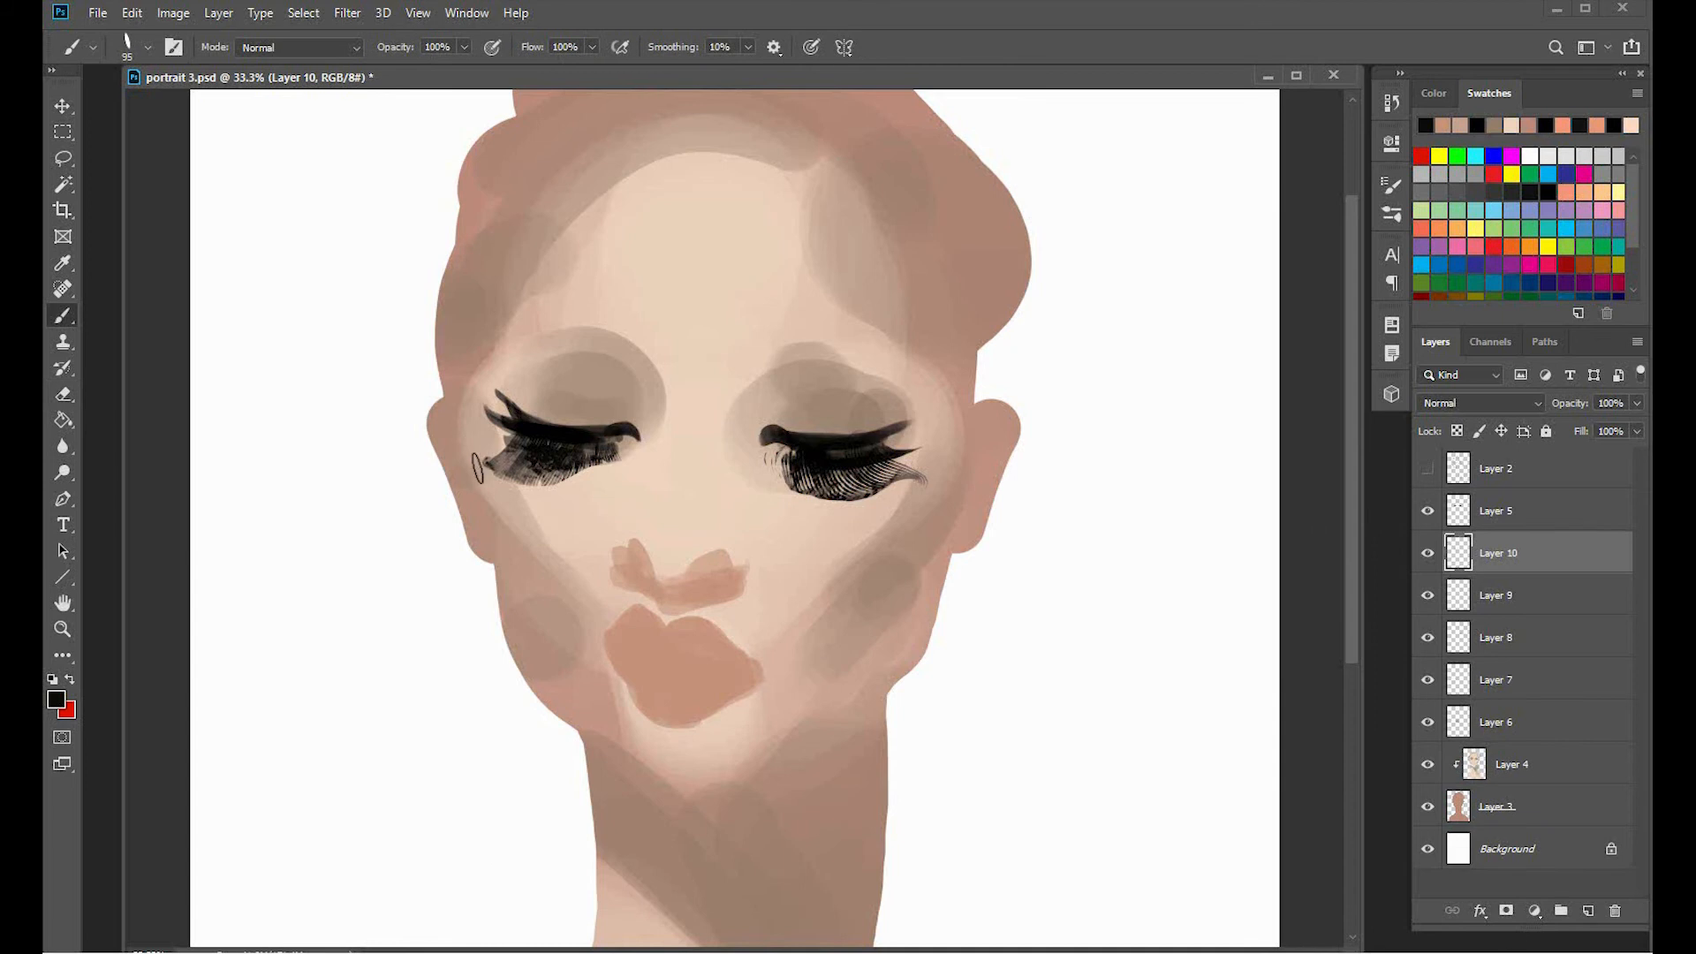
pyautogui.rightClick(496, 458)
pyautogui.scroll(-3, 1258, 721)
pyautogui.click(888, 334)
pyautogui.moveTo(607, 433); pyautogui.dragTo(470, 446)
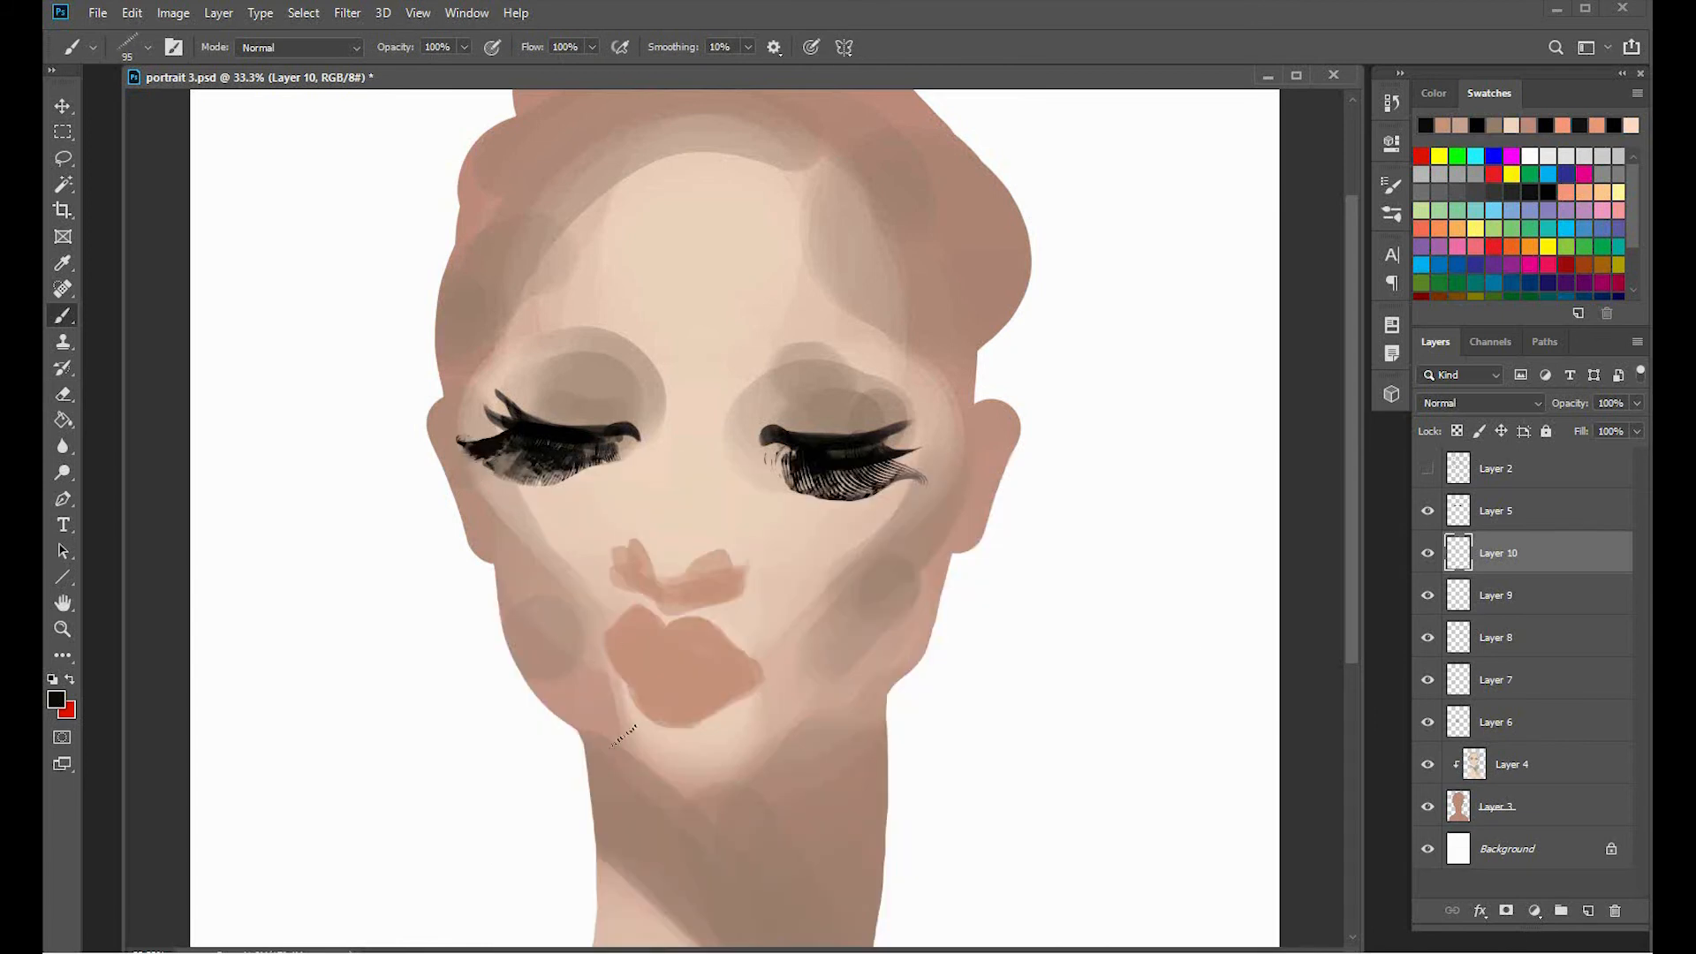
# Reduce the opacity of Layer 10 to 83% and warp the outer end of the left-hand lashes slightly inward.
pyautogui.moveTo(1636, 405)
pyautogui.mouseDown()
pyautogui.moveTo(1608, 426)
pyautogui.moveTo(1625, 424)
pyautogui.mouseUp()
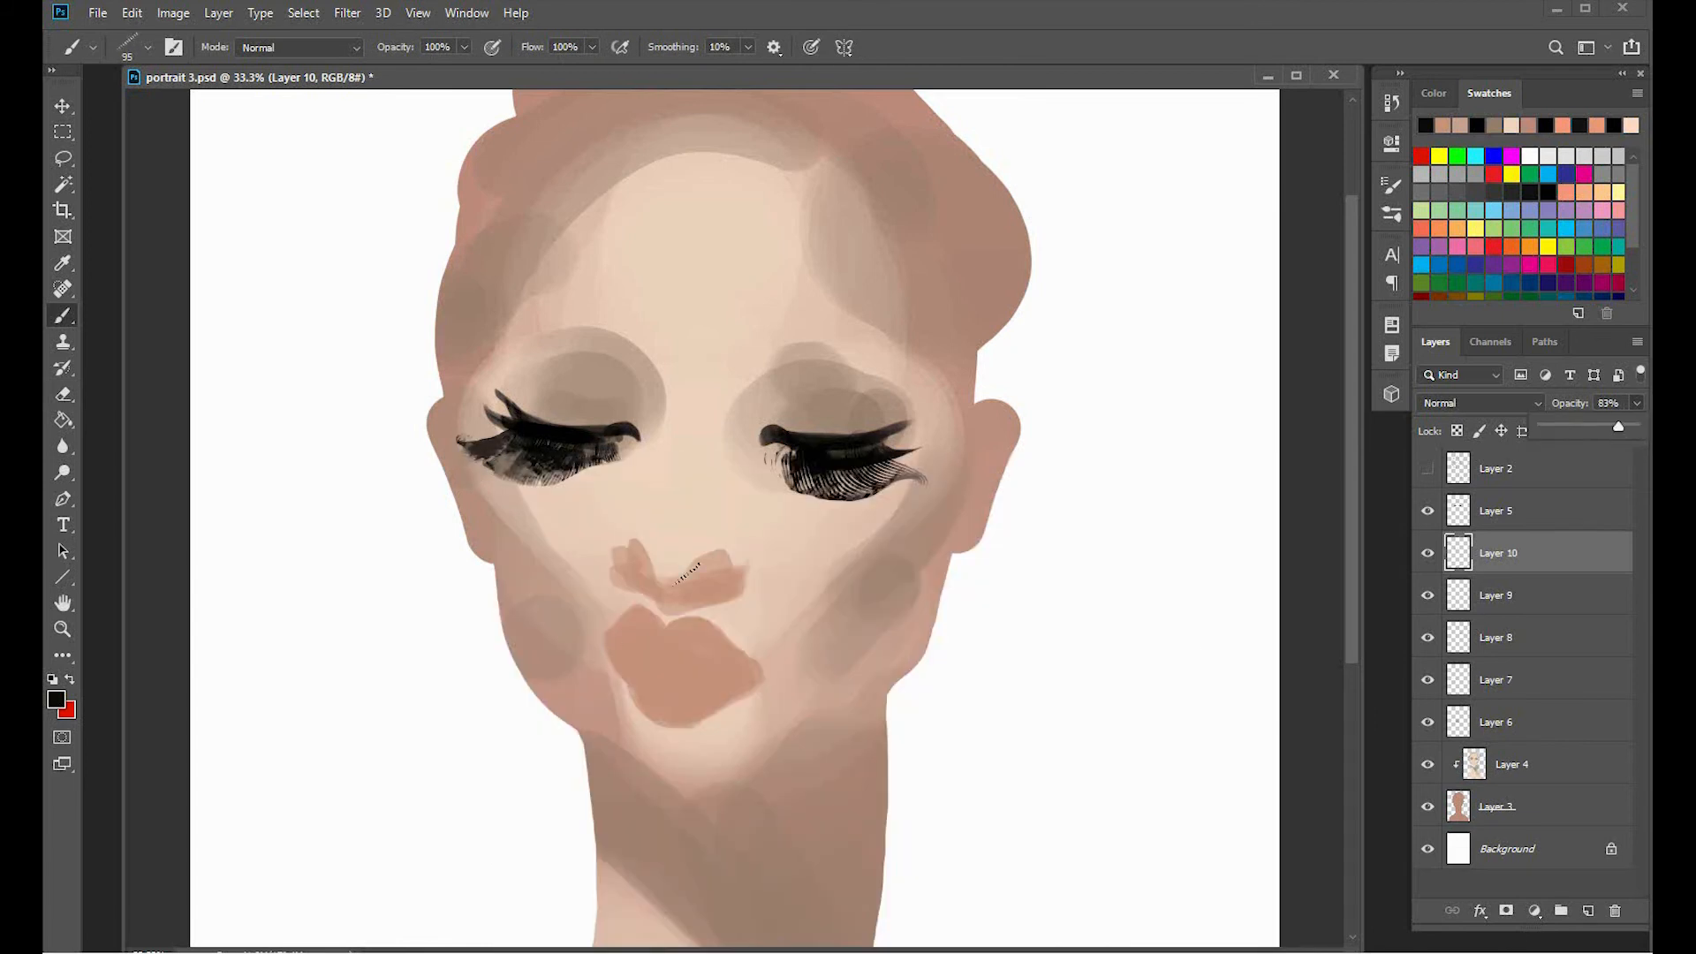
pyautogui.press('ctrl')
pyautogui.hotkey('ctrl', 't')
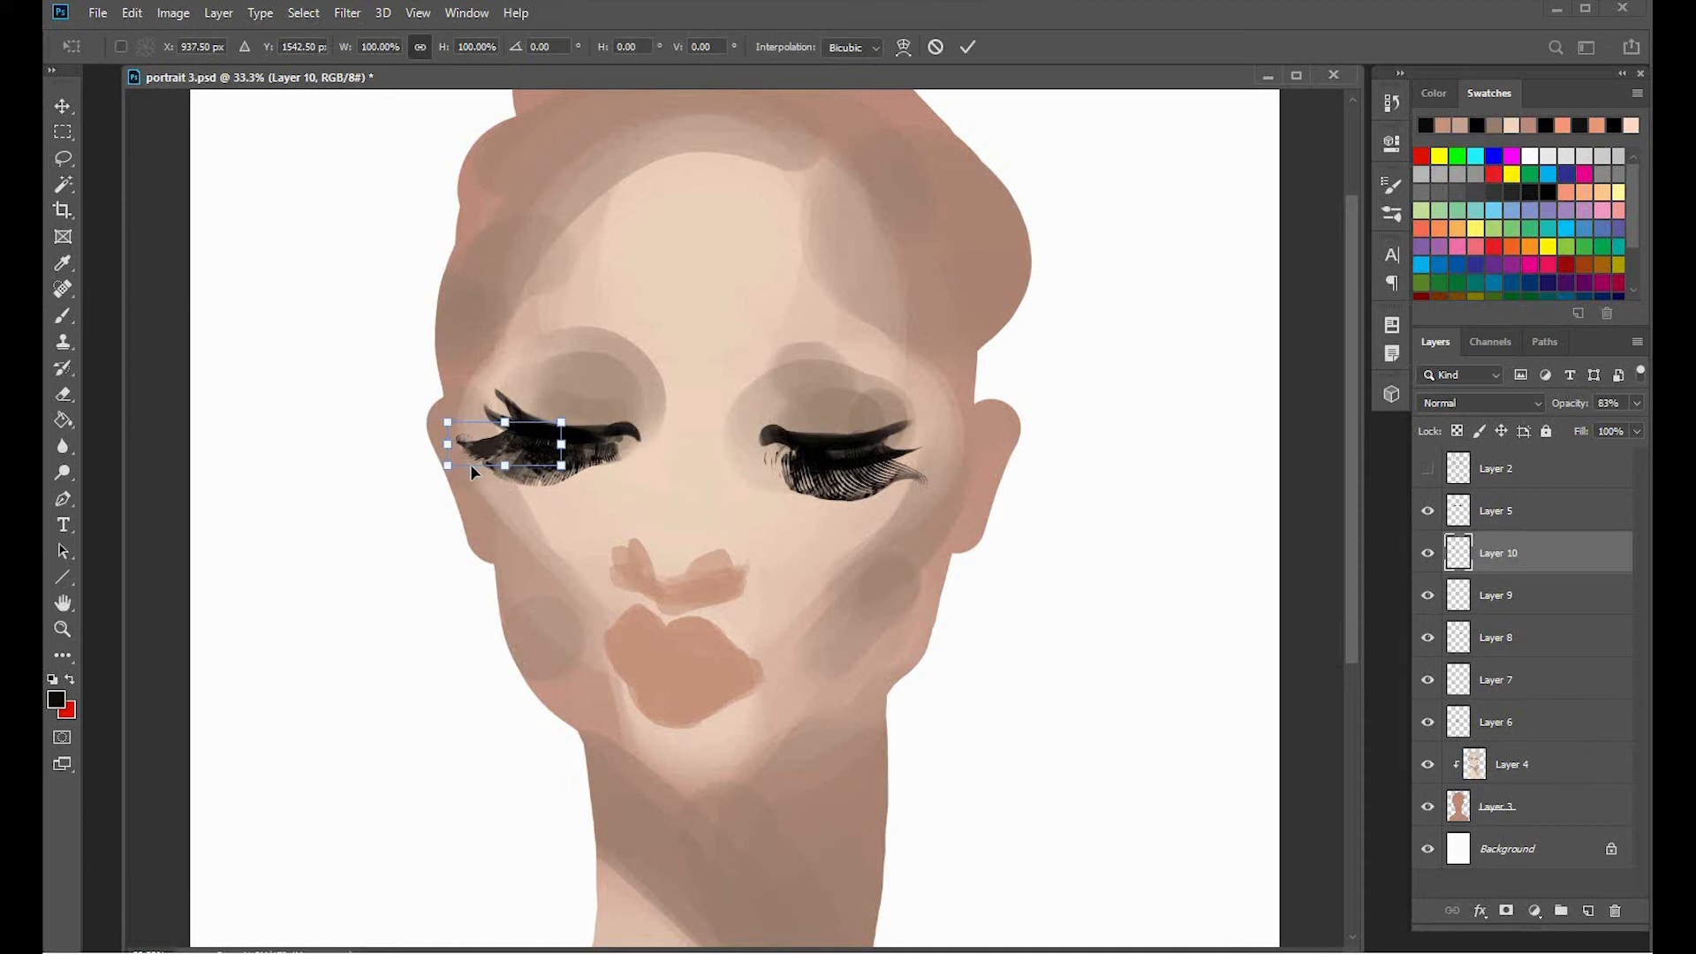
pyautogui.click(906, 50)
pyautogui.moveTo(456, 429); pyautogui.dragTo(465, 435)
pyautogui.press('Return')
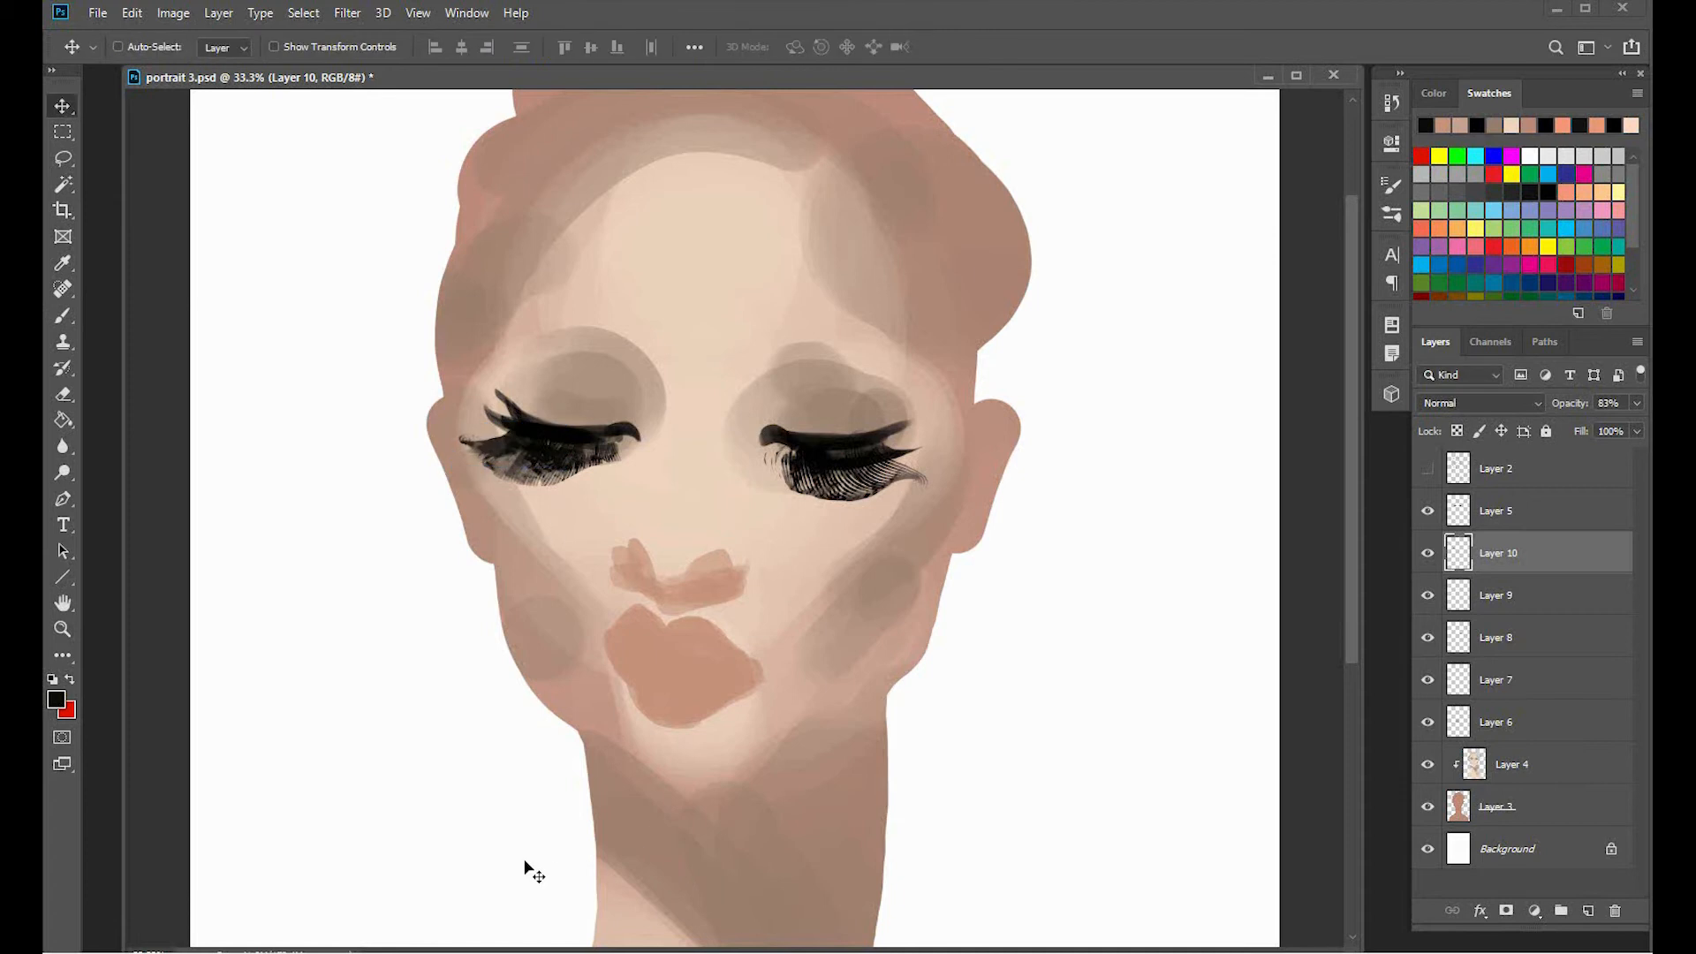
# Check which details Layer 5 holds and strongly lower its opacity so the painted eyelid lines fade.
pyautogui.click(1428, 512)
pyautogui.click(1428, 512)
pyautogui.click(1460, 514)
pyautogui.click(1636, 404)
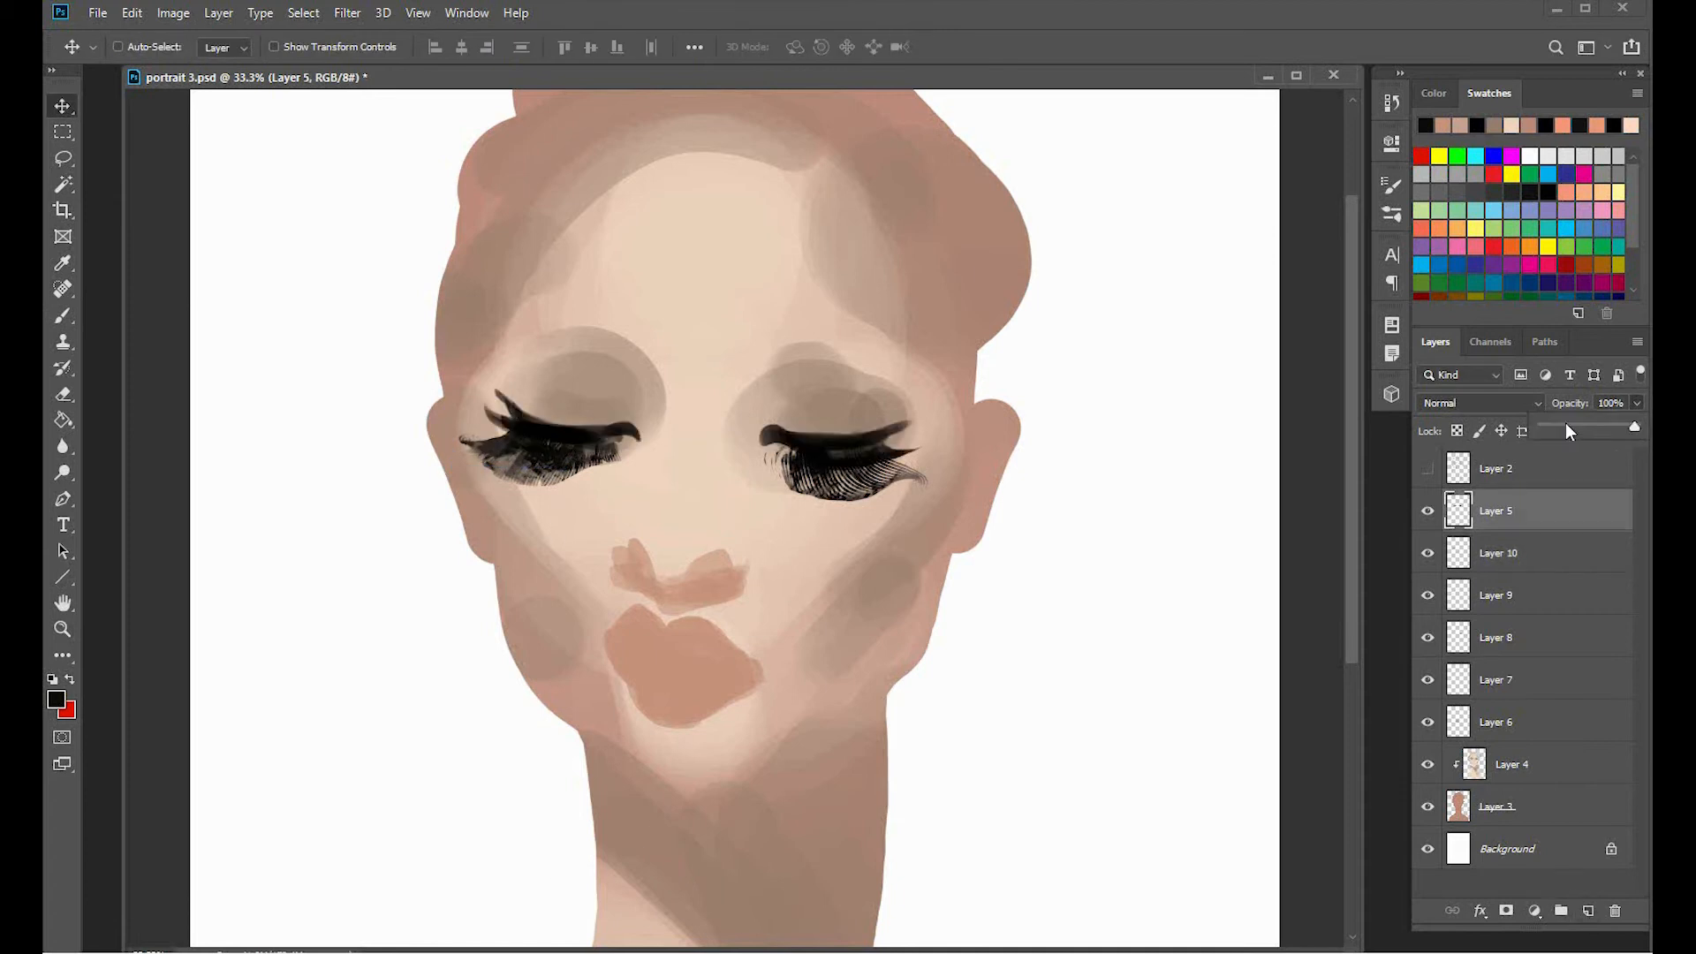
pyautogui.click(1567, 430)
# Repaint the black lash lines across both closed eyelids on a new layer, using brush sizes of 50 to 70 px.
pyautogui.click(1588, 912)
pyautogui.press('b')
pyautogui.moveTo(931, 447); pyautogui.dragTo(797, 440)
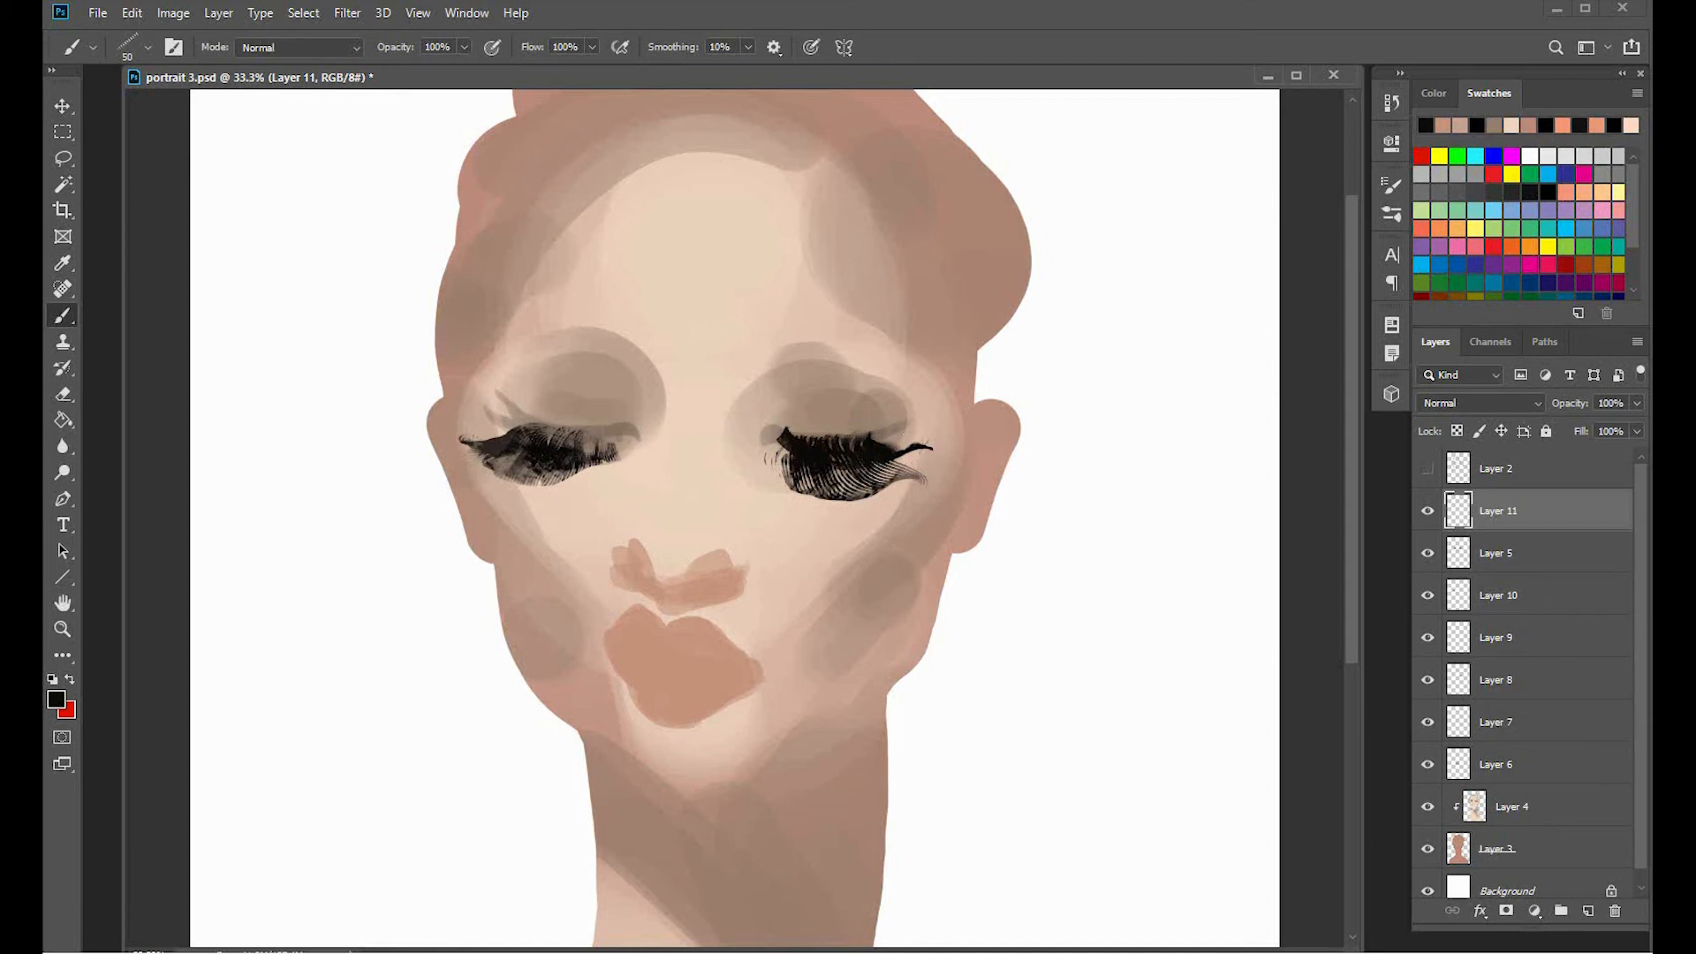
pyautogui.press('e')
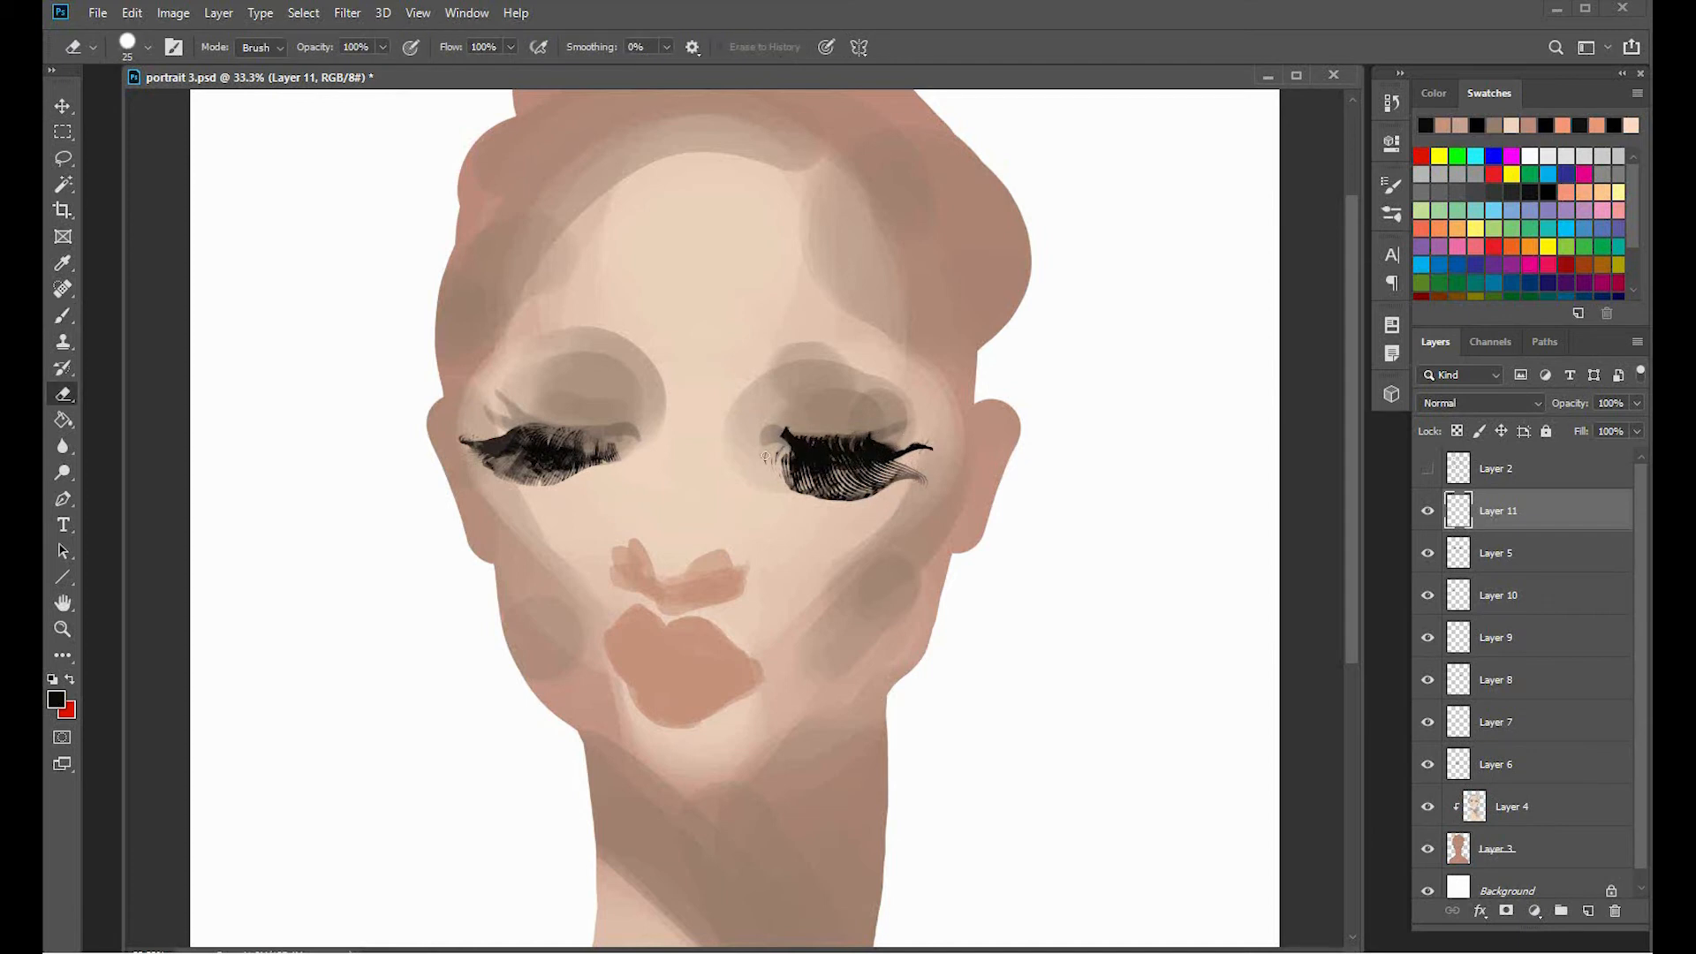
pyautogui.press('b')
pyautogui.moveTo(530, 431)
pyautogui.mouseDown()
pyautogui.moveTo(484, 403)
pyautogui.moveTo(638, 434)
pyautogui.mouseUp()
pyautogui.press(']')
pyautogui.press(']')
pyautogui.moveTo(804, 438); pyautogui.dragTo(758, 429)
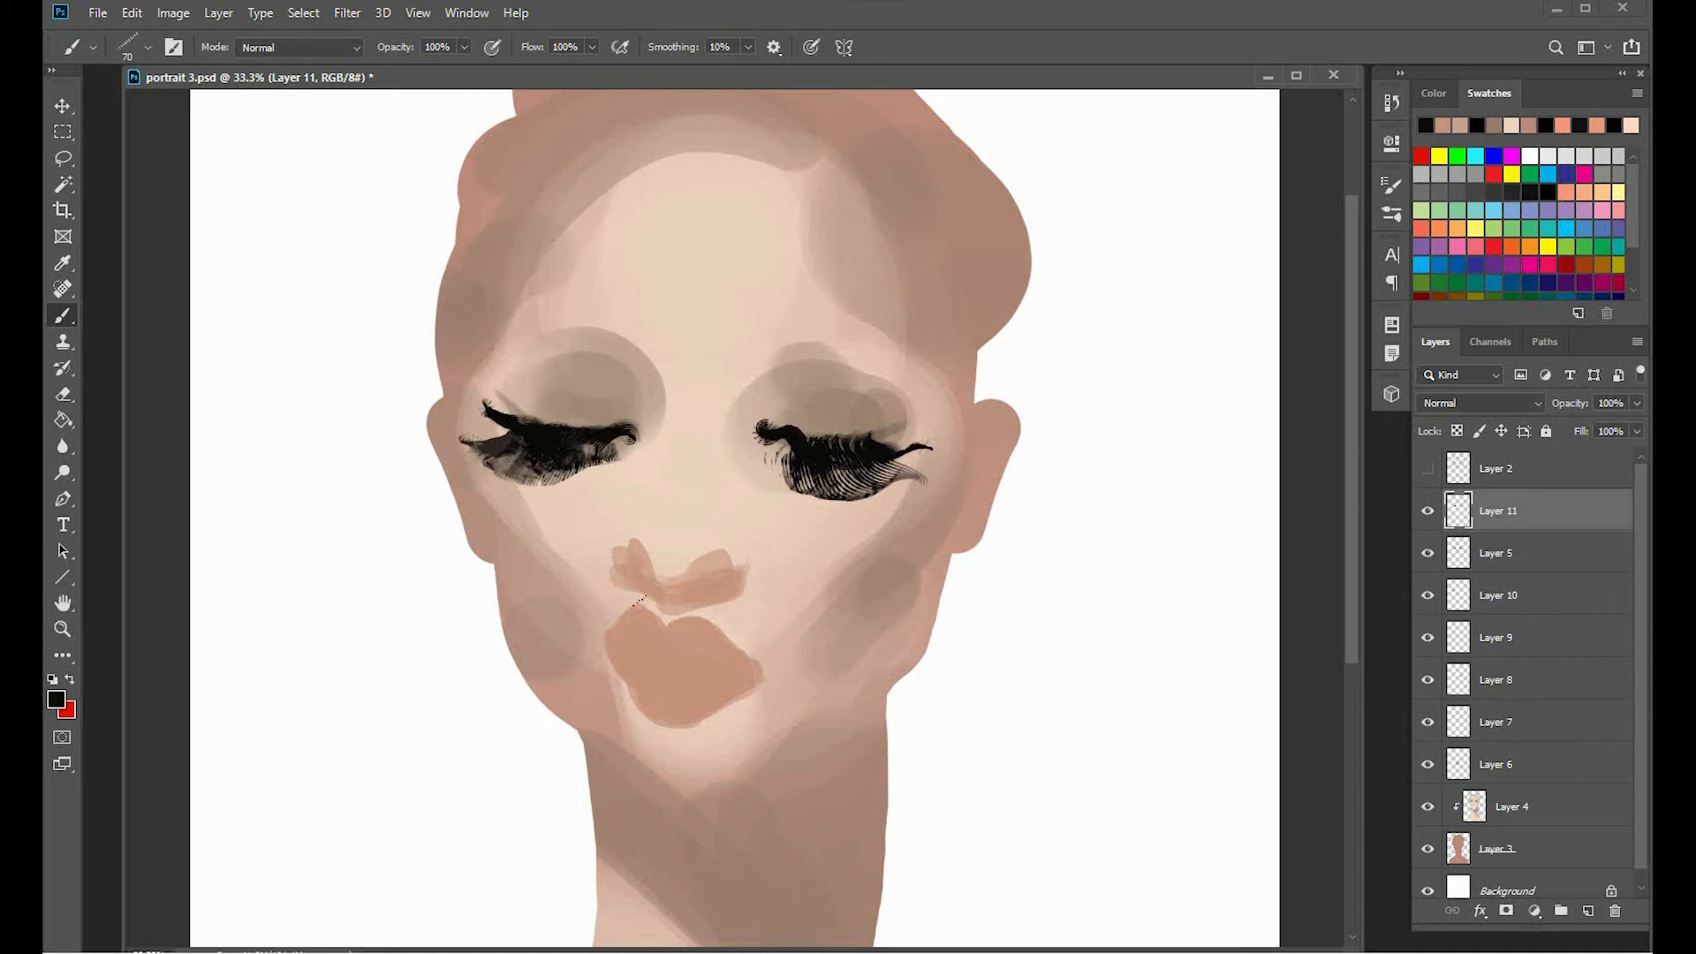
# Add Layers 12 and 13, paint a thin black flick above the right-hand eye's outer corner at 50 px, and return to Layer 12.
pyautogui.hotkey('ctrl', 'shift', 'alt', 'n')
pyautogui.hotkey('ctrl', 'shift', 'alt', 'n')
pyautogui.press('[')
pyautogui.press('[')
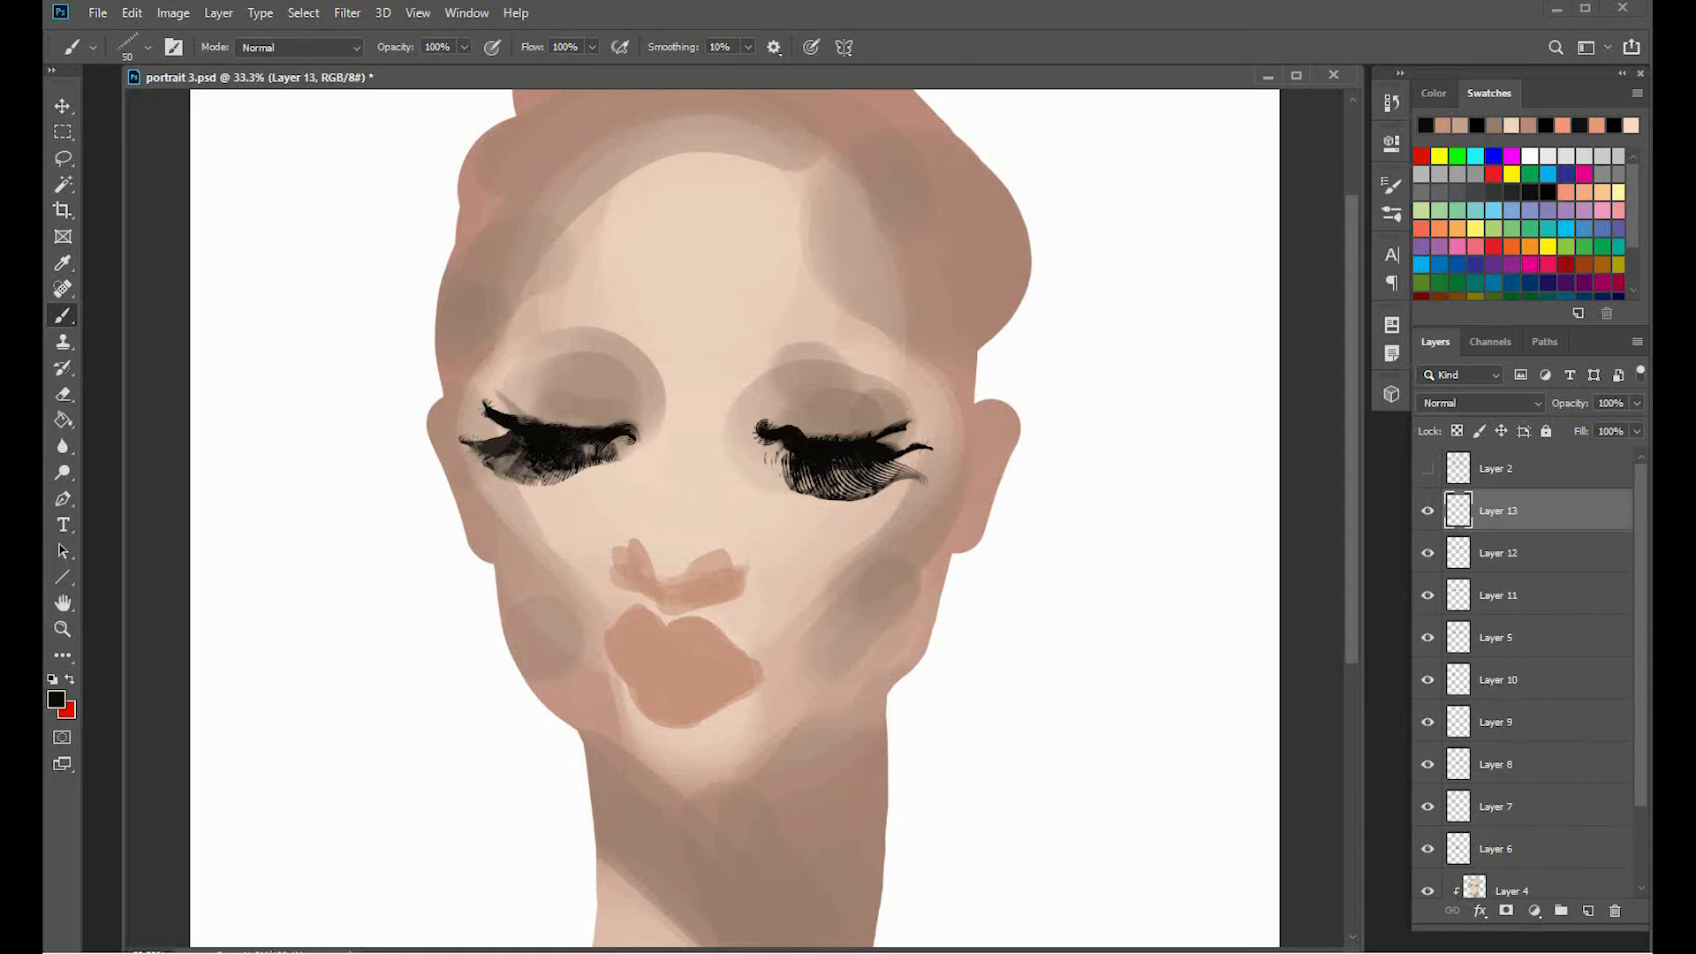
pyautogui.press('e')
pyautogui.hotkey('alt', '[')
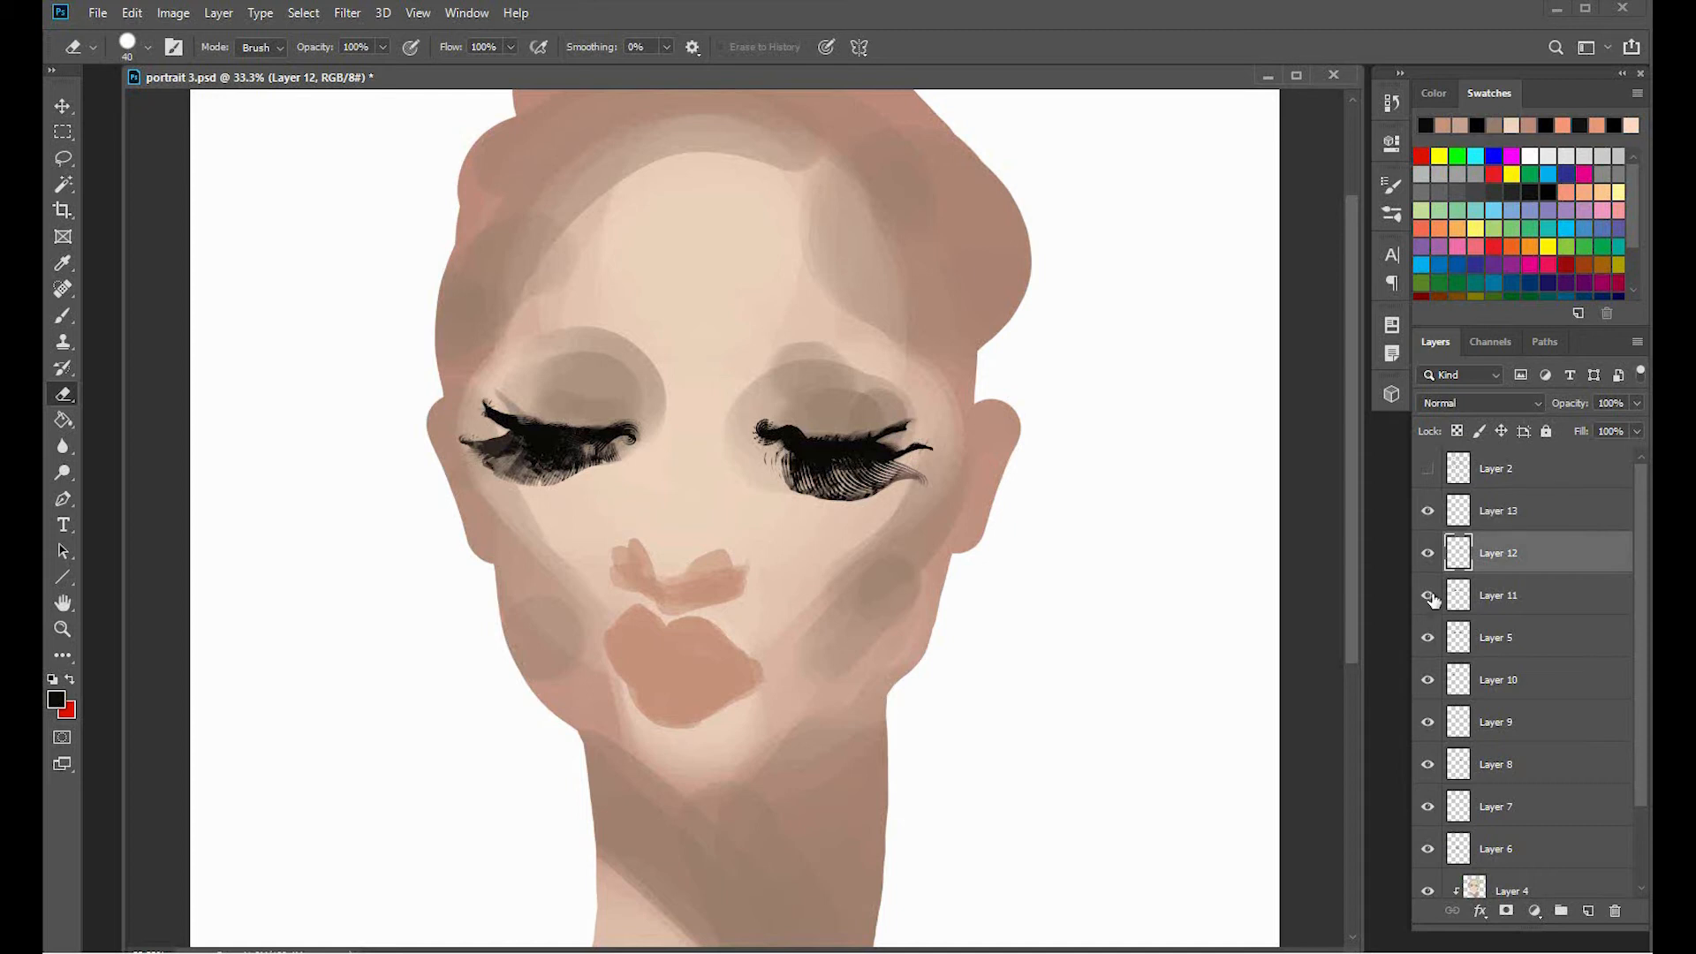
# Hide Layers 5 and 13, and thicken the right-hand upper lash line on Layer 12 with a 30 px brush.
pyautogui.click(1427, 637)
pyautogui.click(1427, 512)
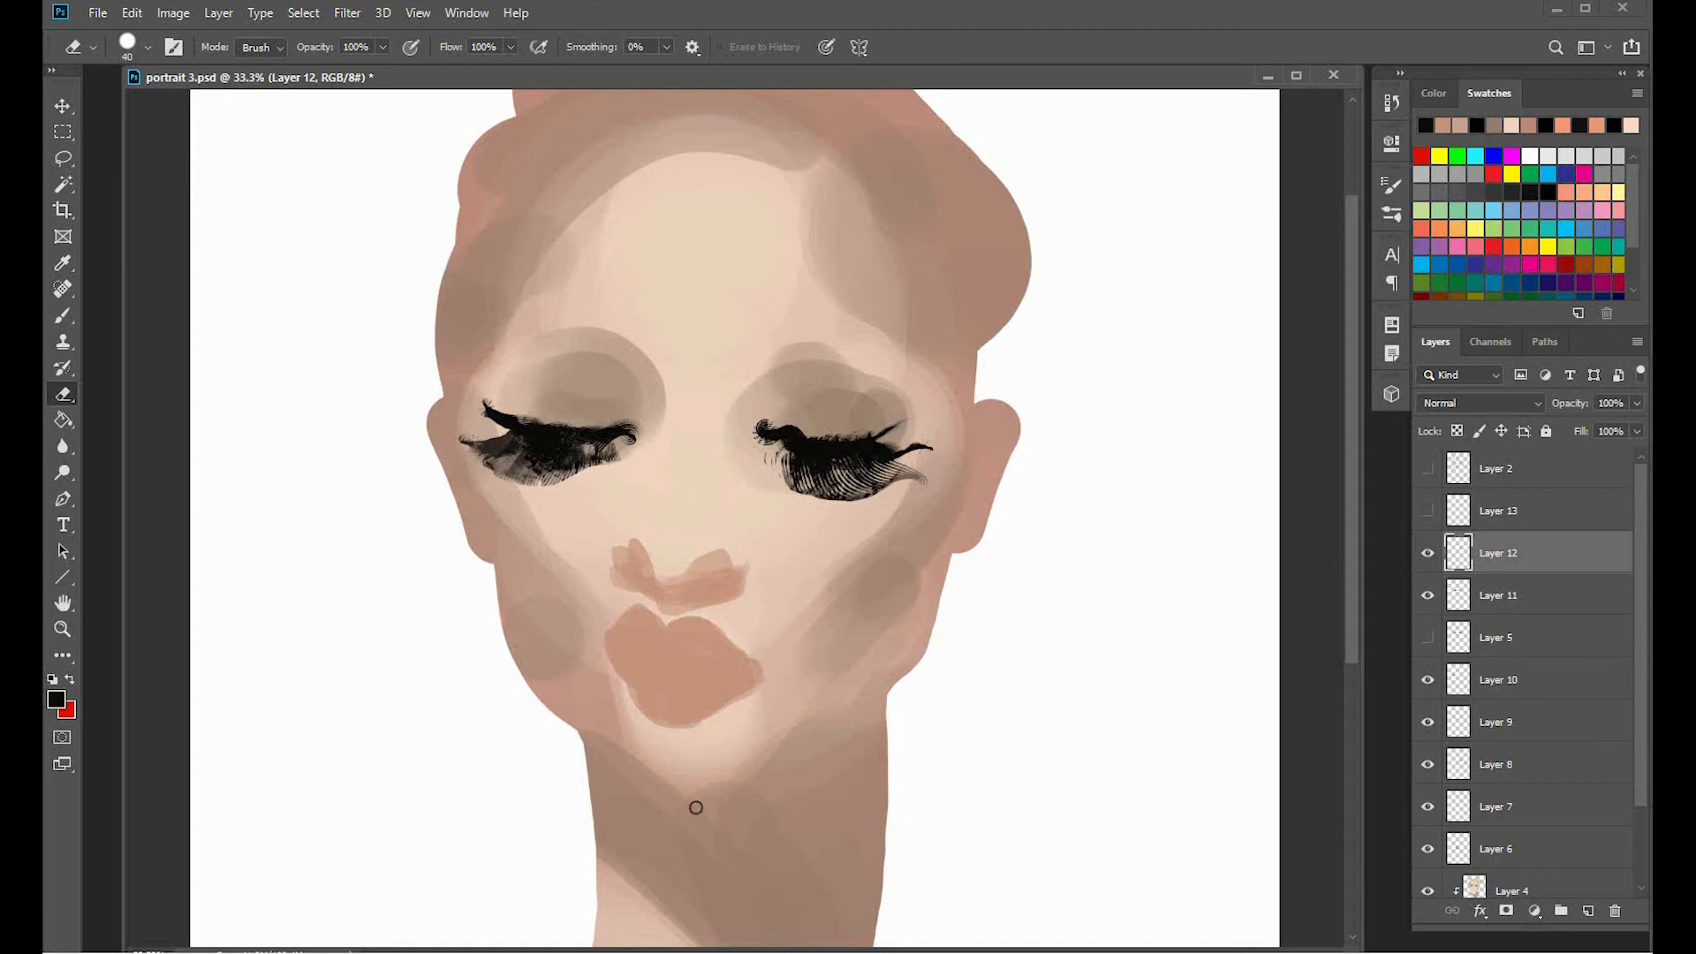
pyautogui.press('b')
pyautogui.press(']')
pyautogui.moveTo(894, 429); pyautogui.dragTo(801, 434)
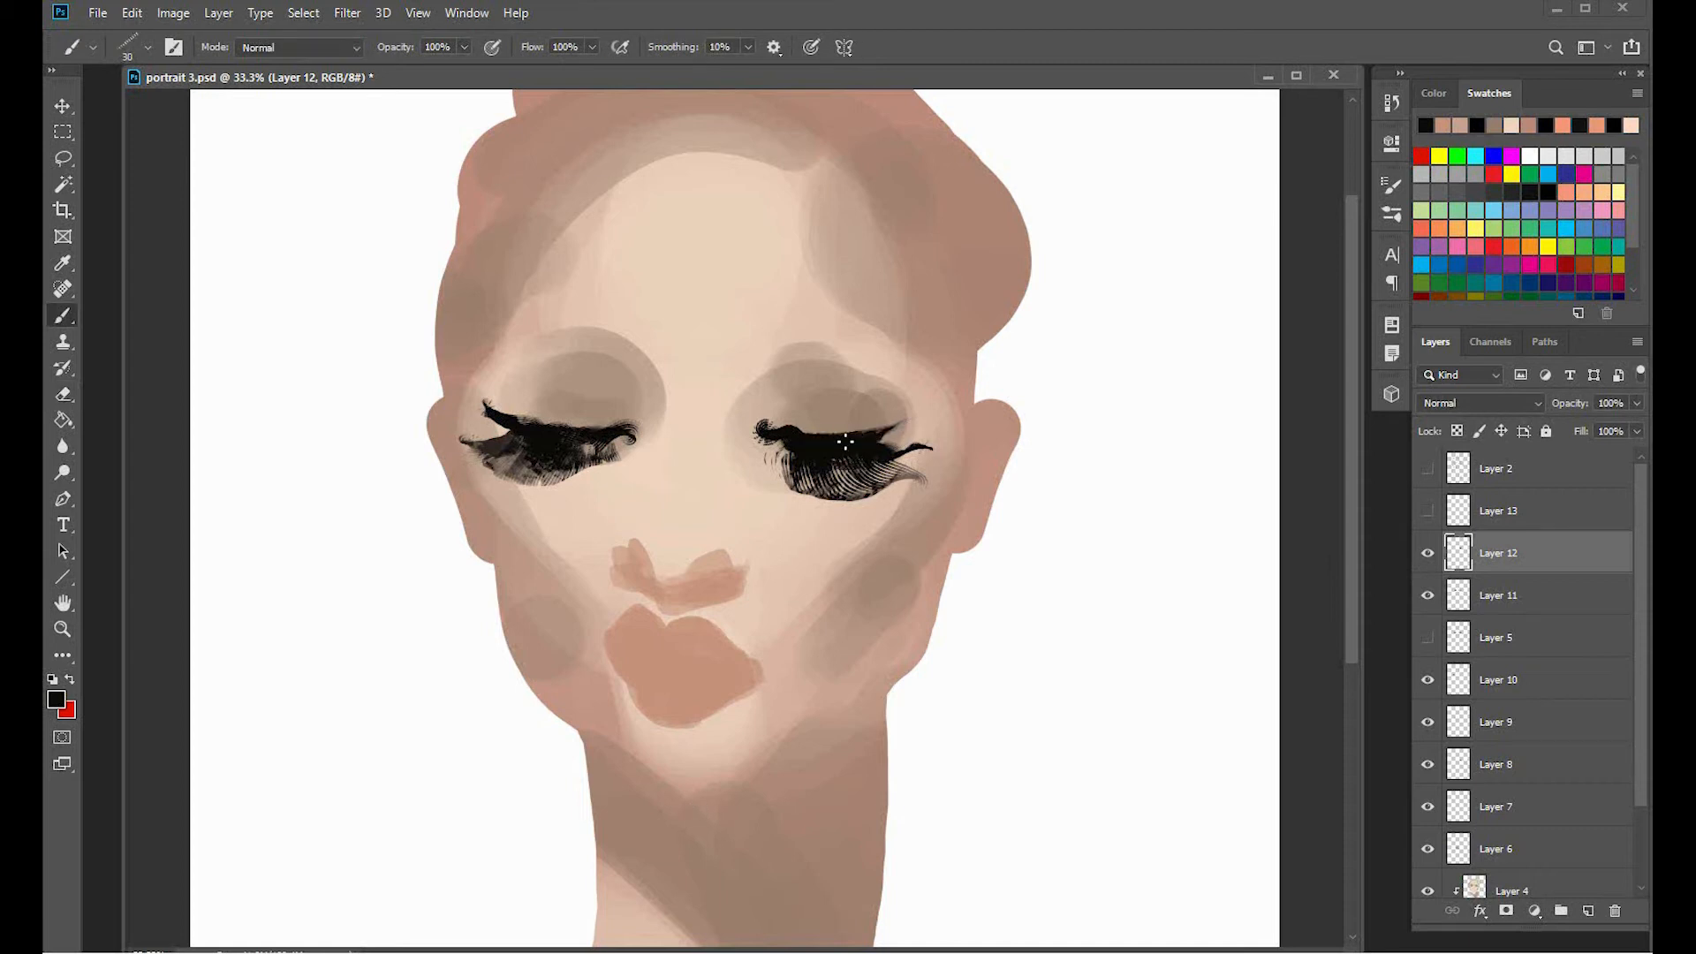
# Duplicate Layer 12 and flip the copied lash line horizontally for the other eye.
pyautogui.press('v')
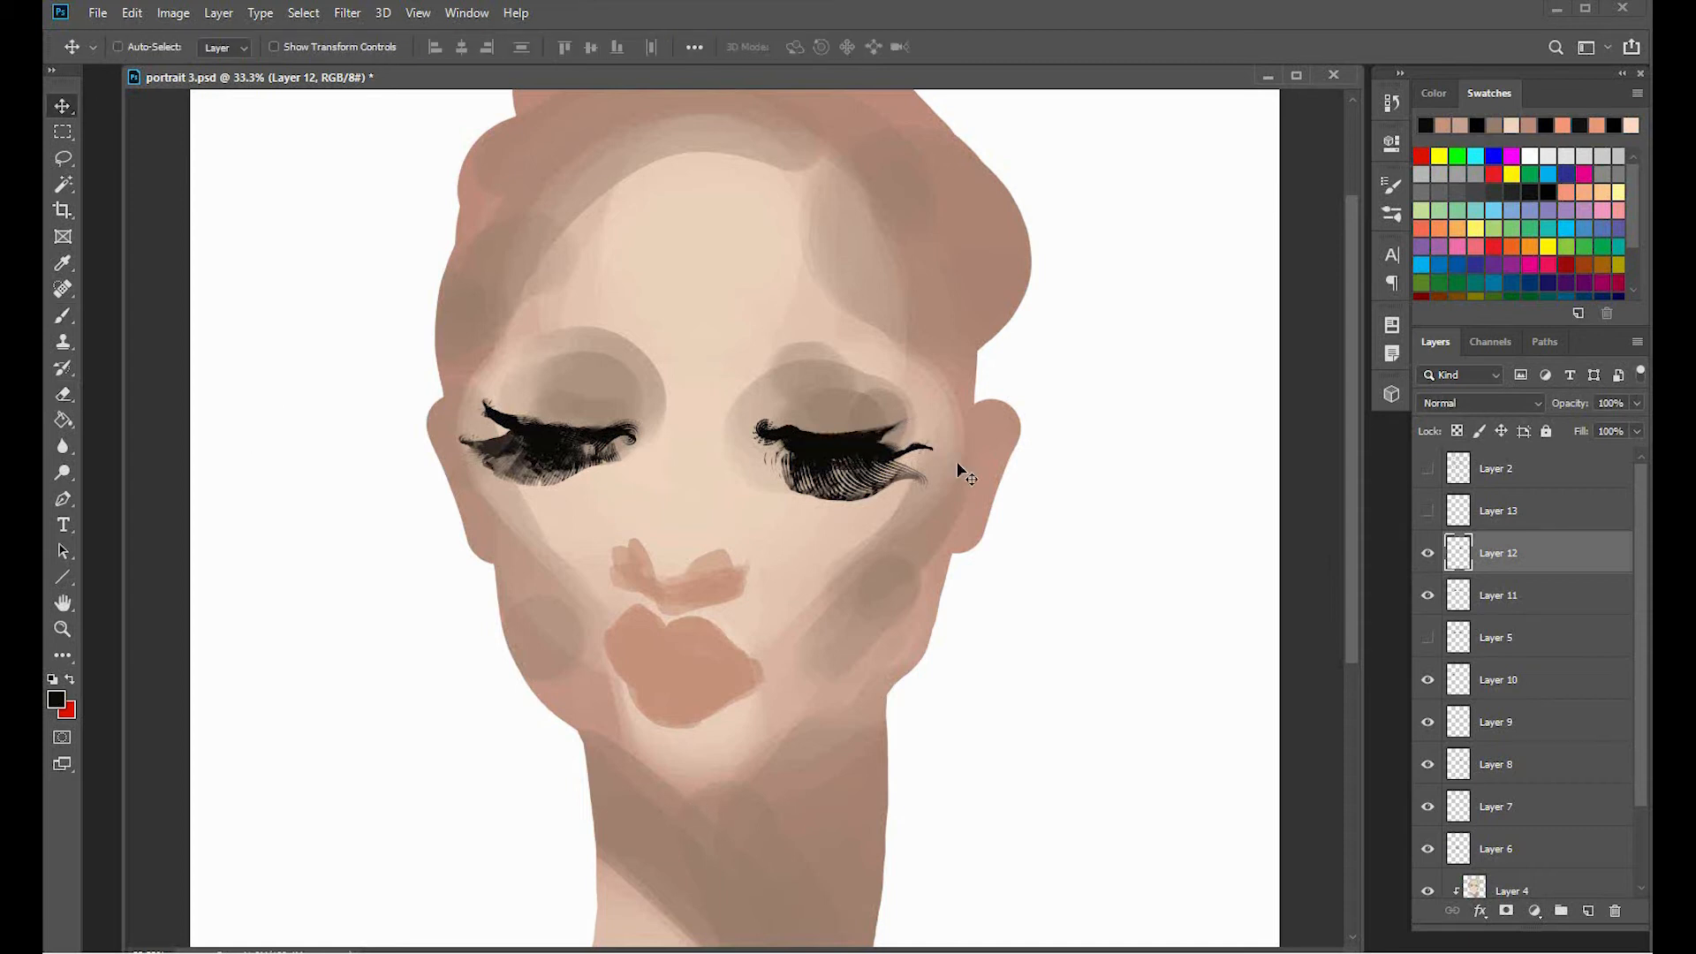
pyautogui.moveTo(1520, 574)
pyautogui.mouseDown()
pyautogui.moveTo(1564, 911)
pyautogui.moveTo(1588, 911)
pyautogui.mouseUp()
pyautogui.hotkey('ctrl', 't')
pyautogui.rightClick(878, 464)
pyautogui.click(932, 712)
pyautogui.click(67, 107)
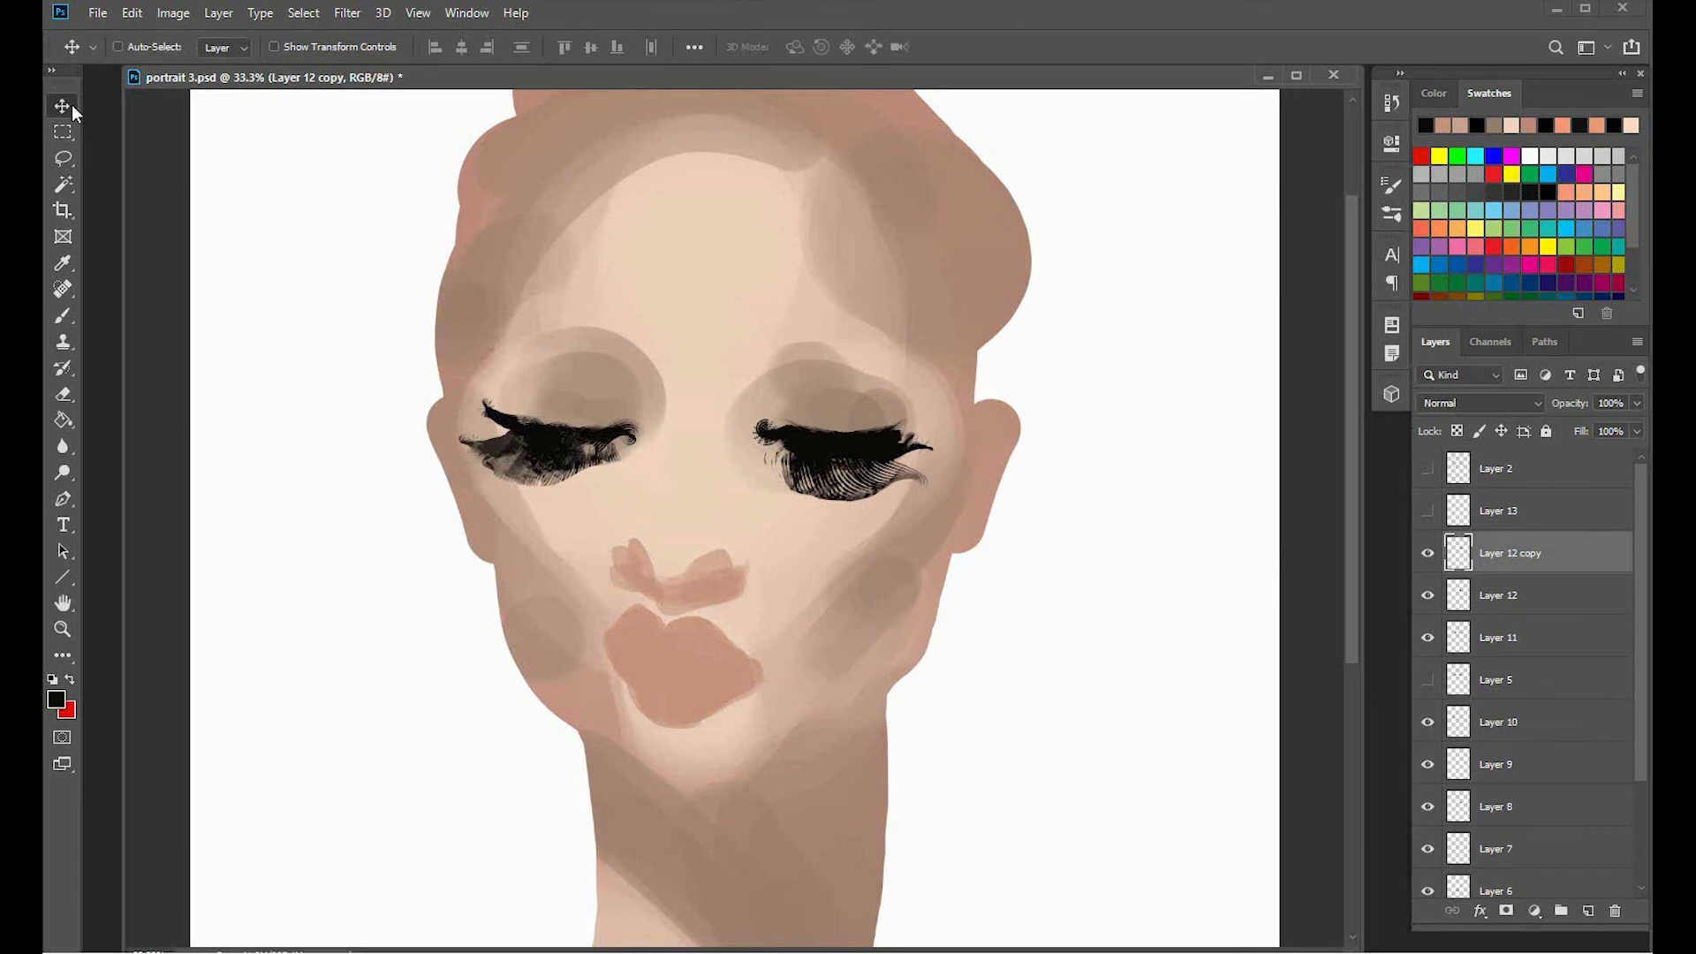
# Move the copied lash line onto the left-hand eye and rotate it to follow the closed eyelid.
pyautogui.moveTo(848, 444); pyautogui.dragTo(571, 429)
pyautogui.hotkey('ctrl', 't')
pyautogui.moveTo(685, 390); pyautogui.dragTo(688, 415)
pyautogui.moveTo(570, 417); pyautogui.dragTo(577, 424)
pyautogui.press('Return')
# Paint small black nostrils and a dark line between the lips on new Layer 14 with the 30 px brush.
pyautogui.hotkey('ctrl', '-')
pyautogui.hotkey('ctrl', '-')
pyautogui.hotkey('ctrl', '+')
pyautogui.hotkey('ctrl', '+')
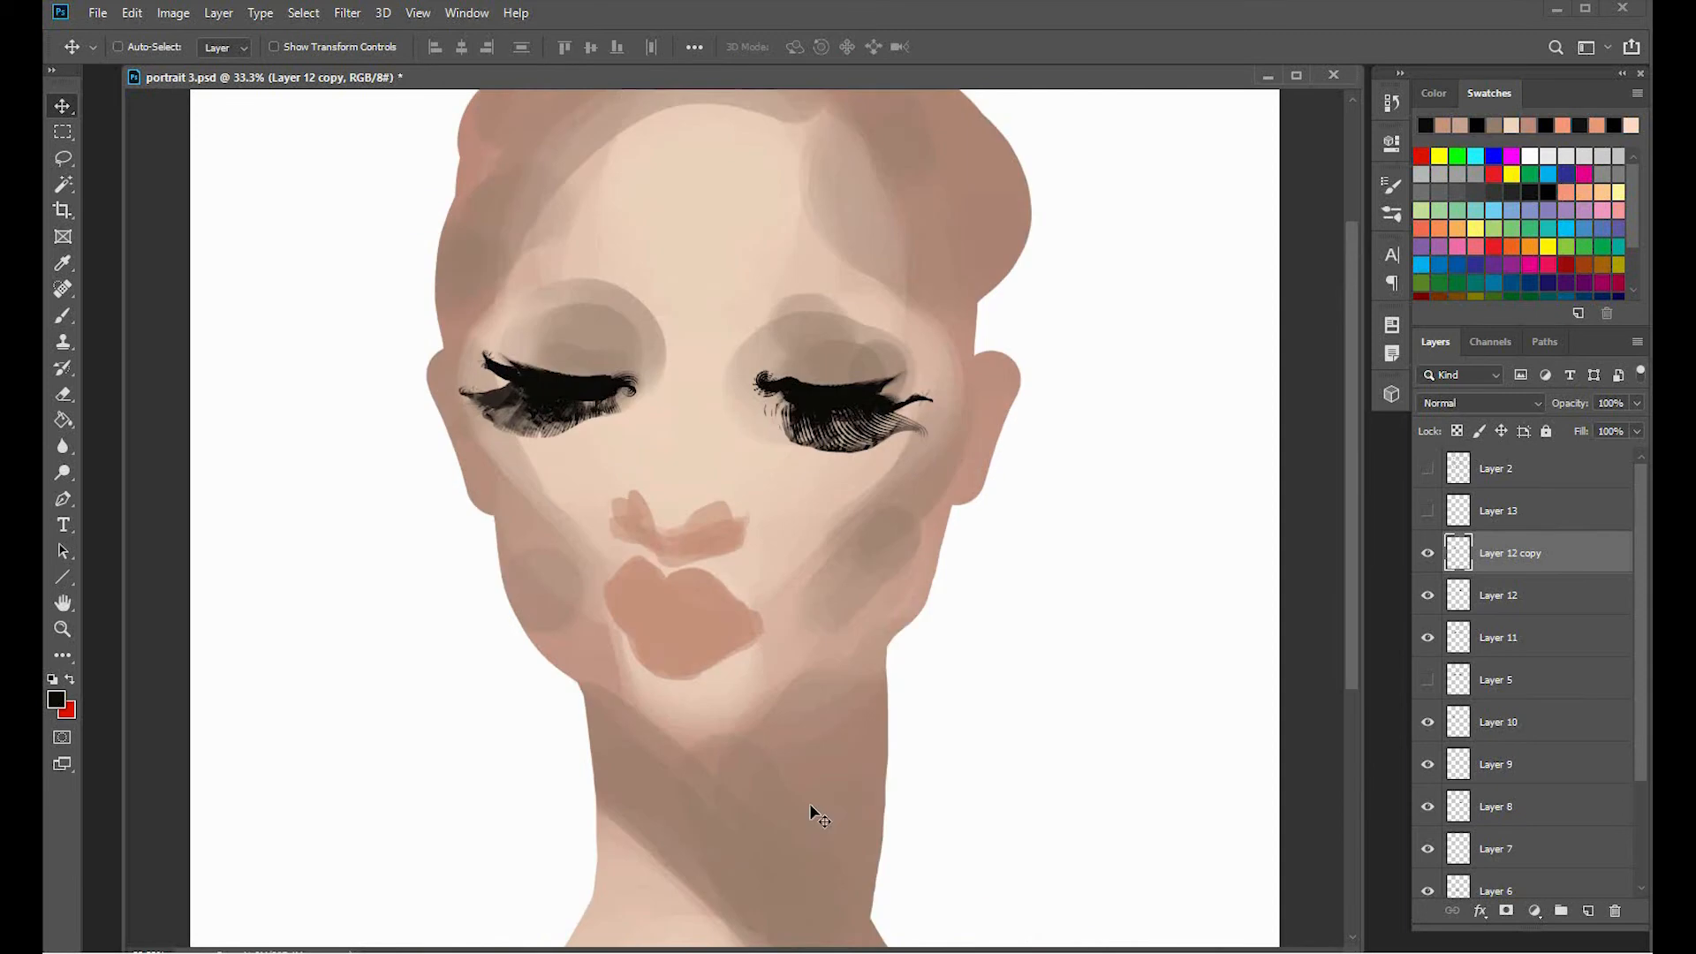
pyautogui.press('b')
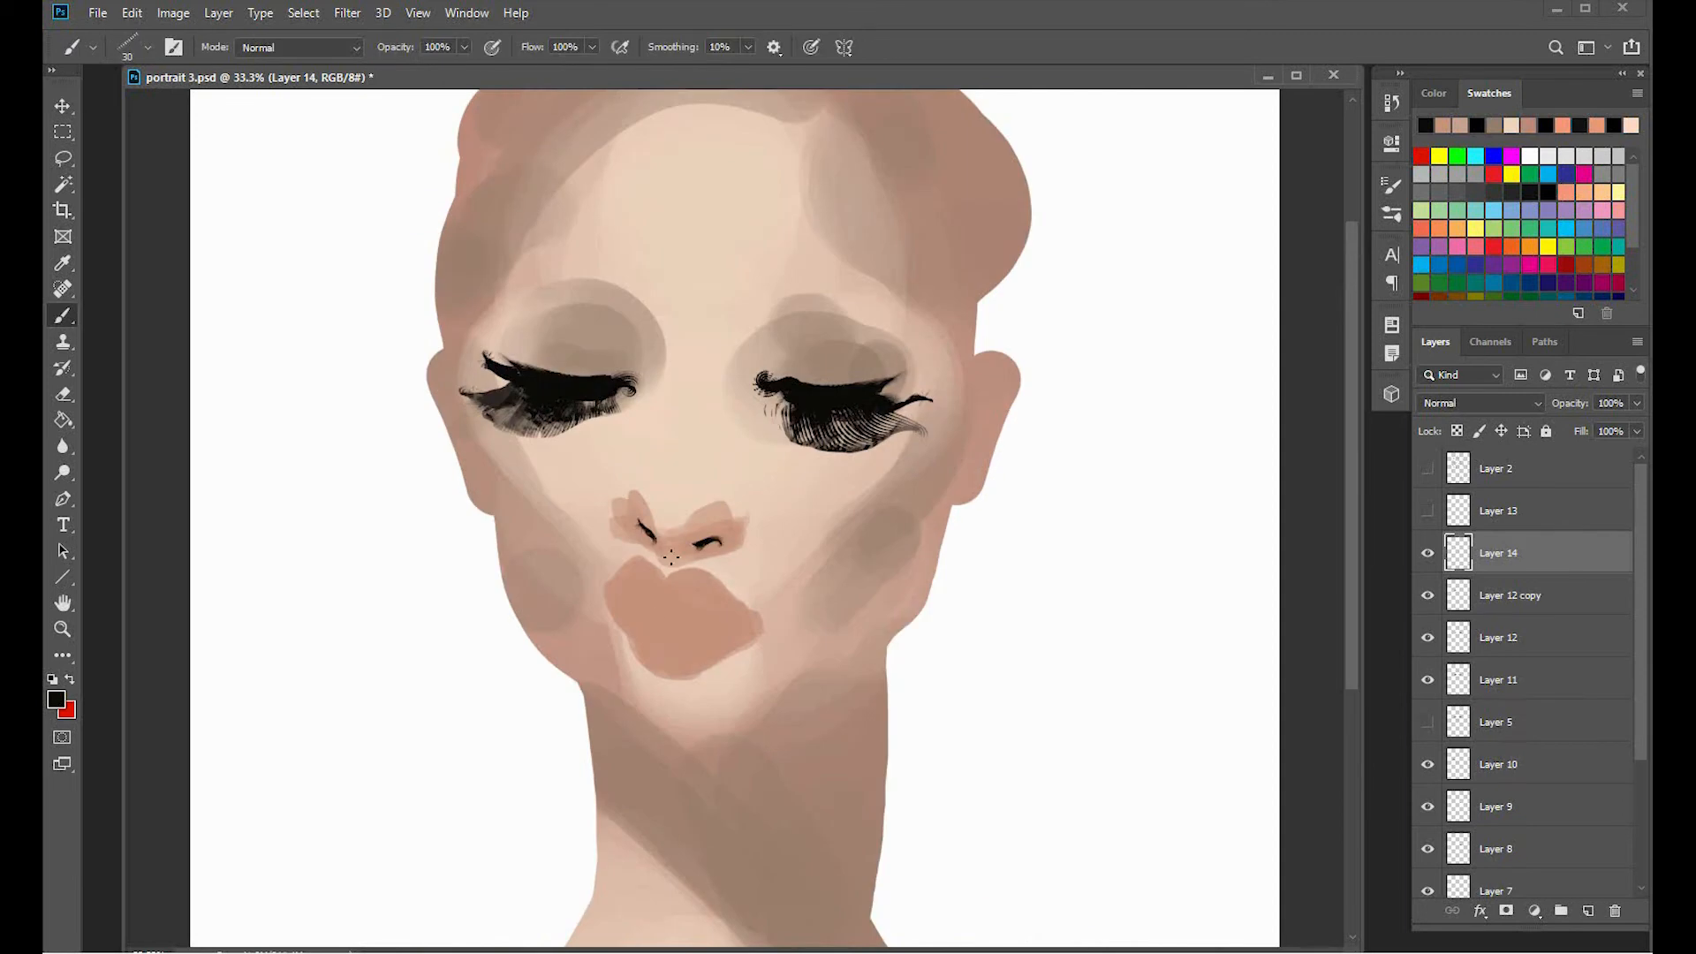
pyautogui.moveTo(669, 621); pyautogui.dragTo(709, 629)
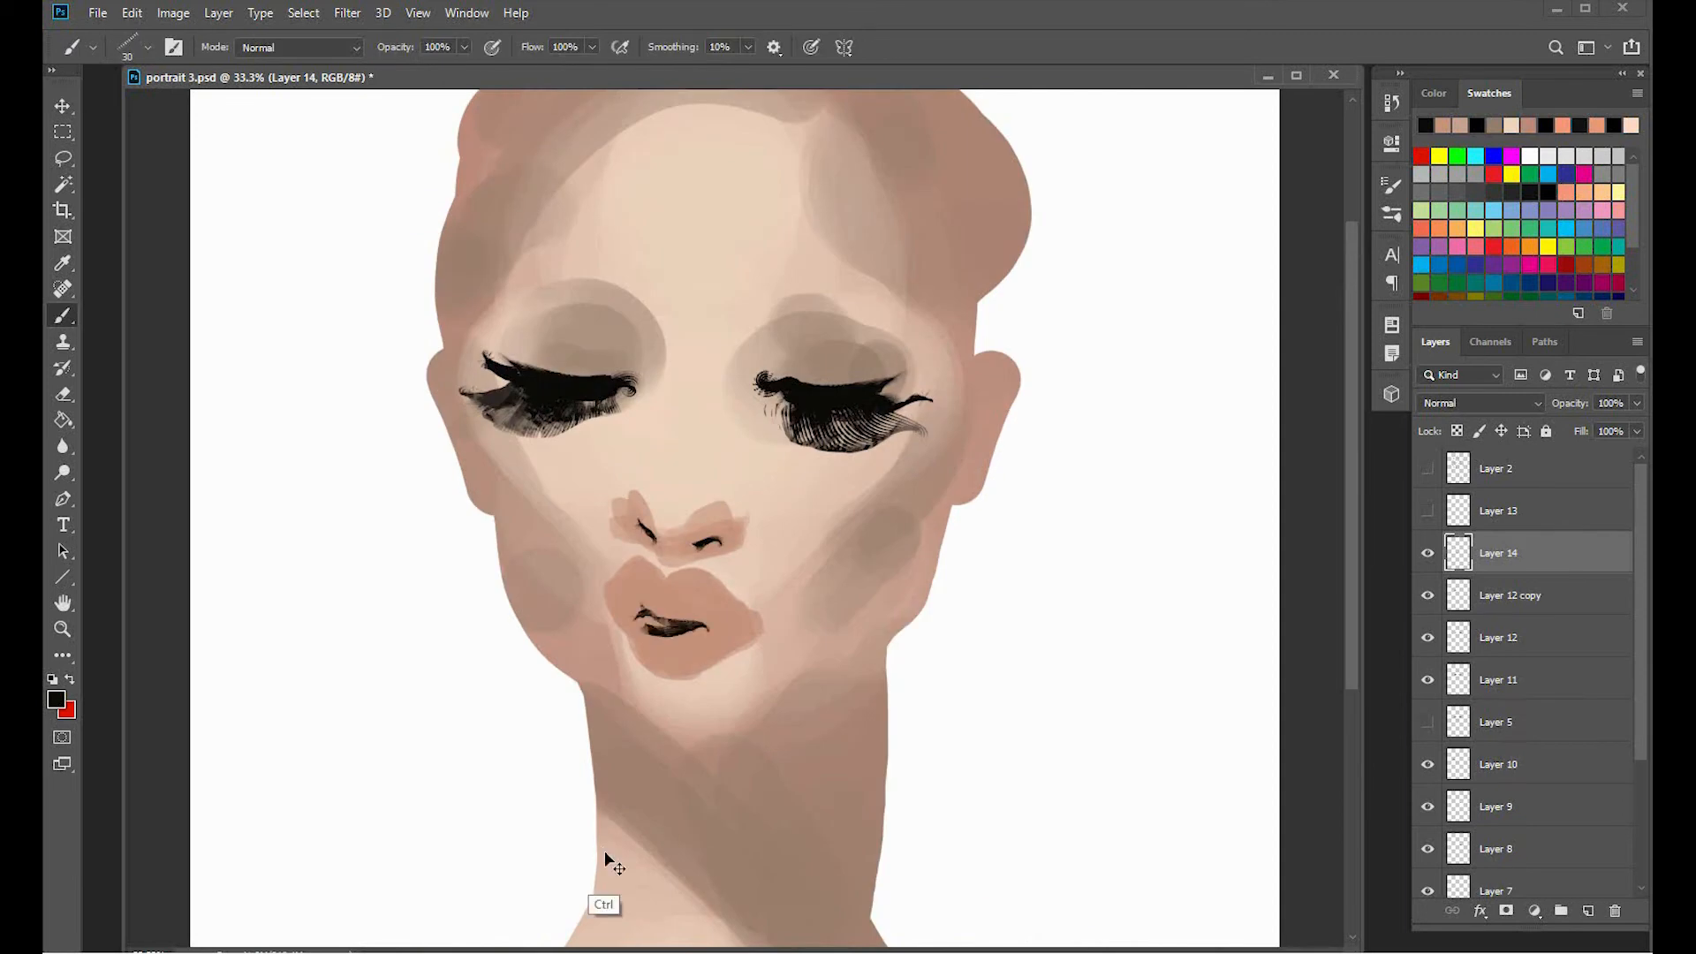
# Select the black mouth line with a rectangular marquee and place it on its own layer.
pyautogui.press('v')
pyautogui.click(63, 133)
pyautogui.moveTo(615, 675); pyautogui.dragTo(634, 589)
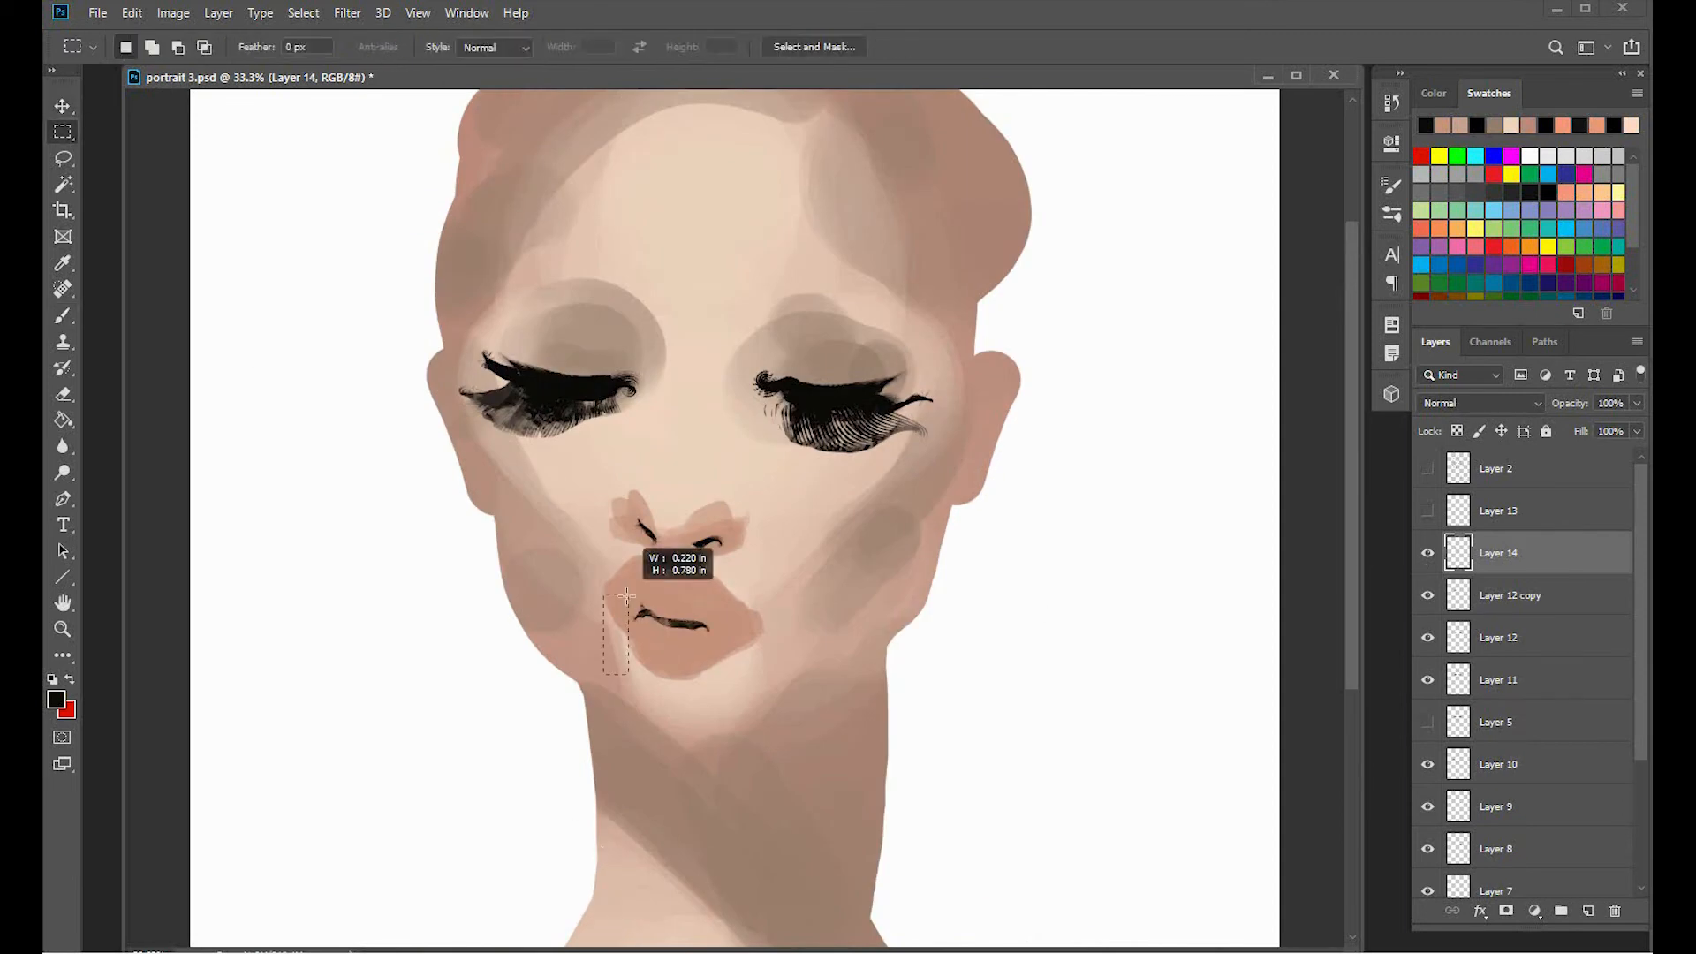
pyautogui.moveTo(806, 521); pyautogui.dragTo(686, 590)
pyautogui.click(629, 600)
pyautogui.rightClick(727, 624)
pyautogui.click(769, 762)
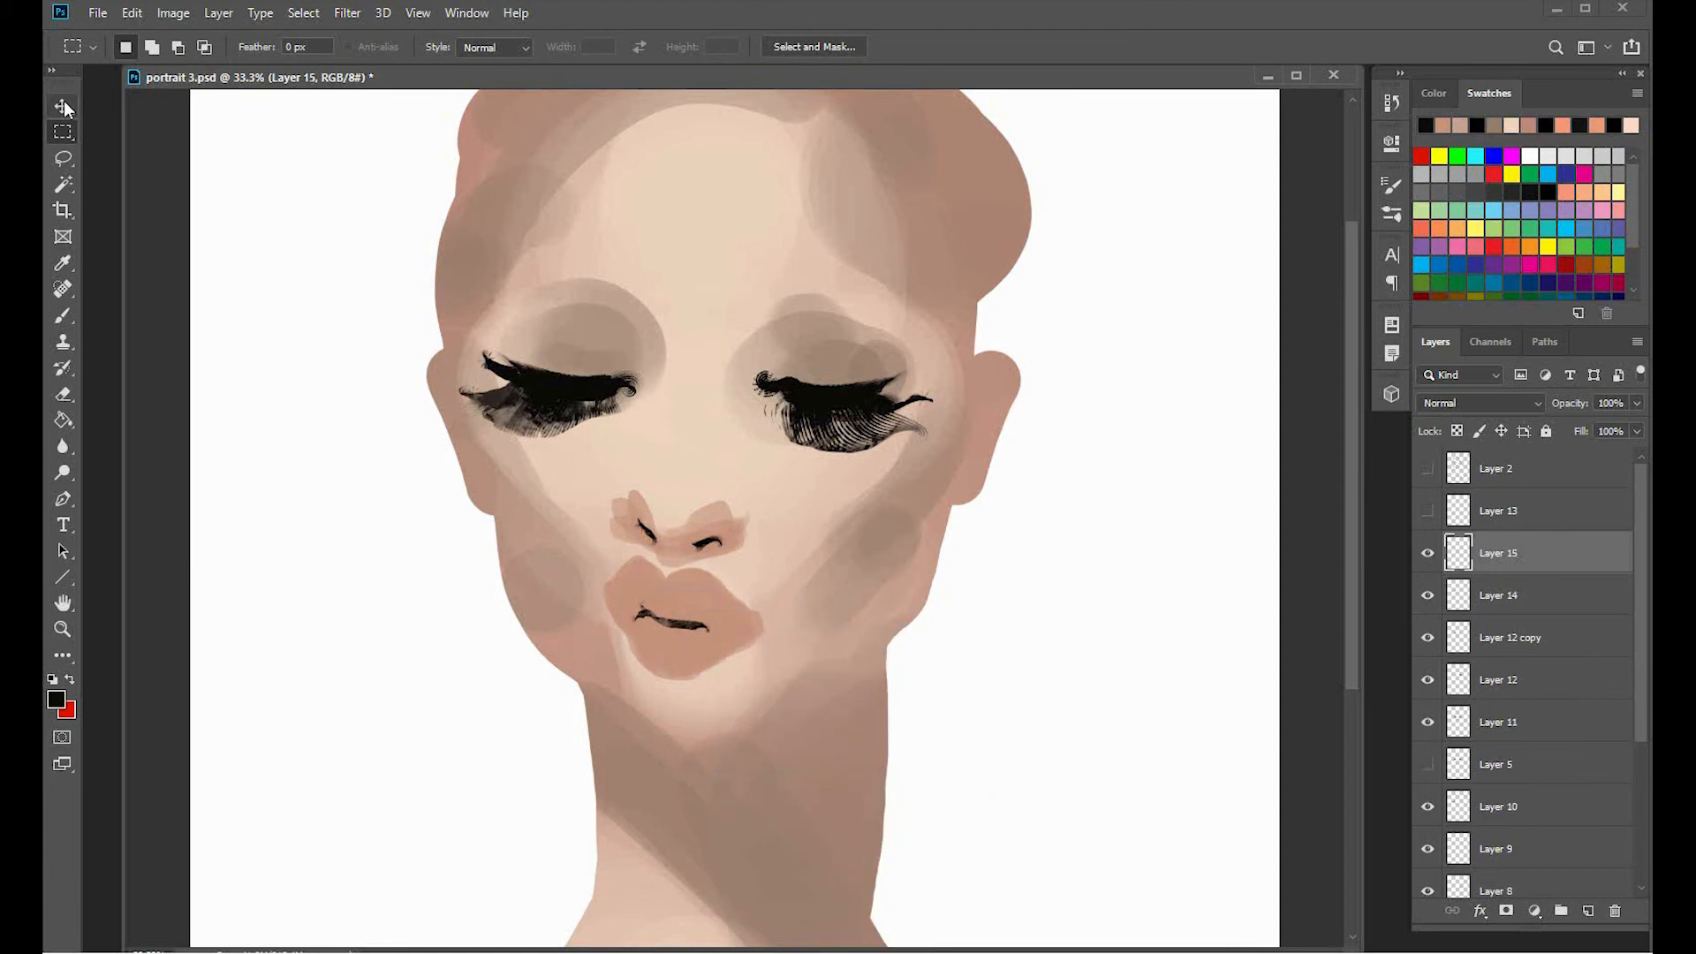
# Warp the mouth line on Layer 15 so that its right end bends down along the lips.
pyautogui.press('v')
pyautogui.hotkey('ctrl', 't')
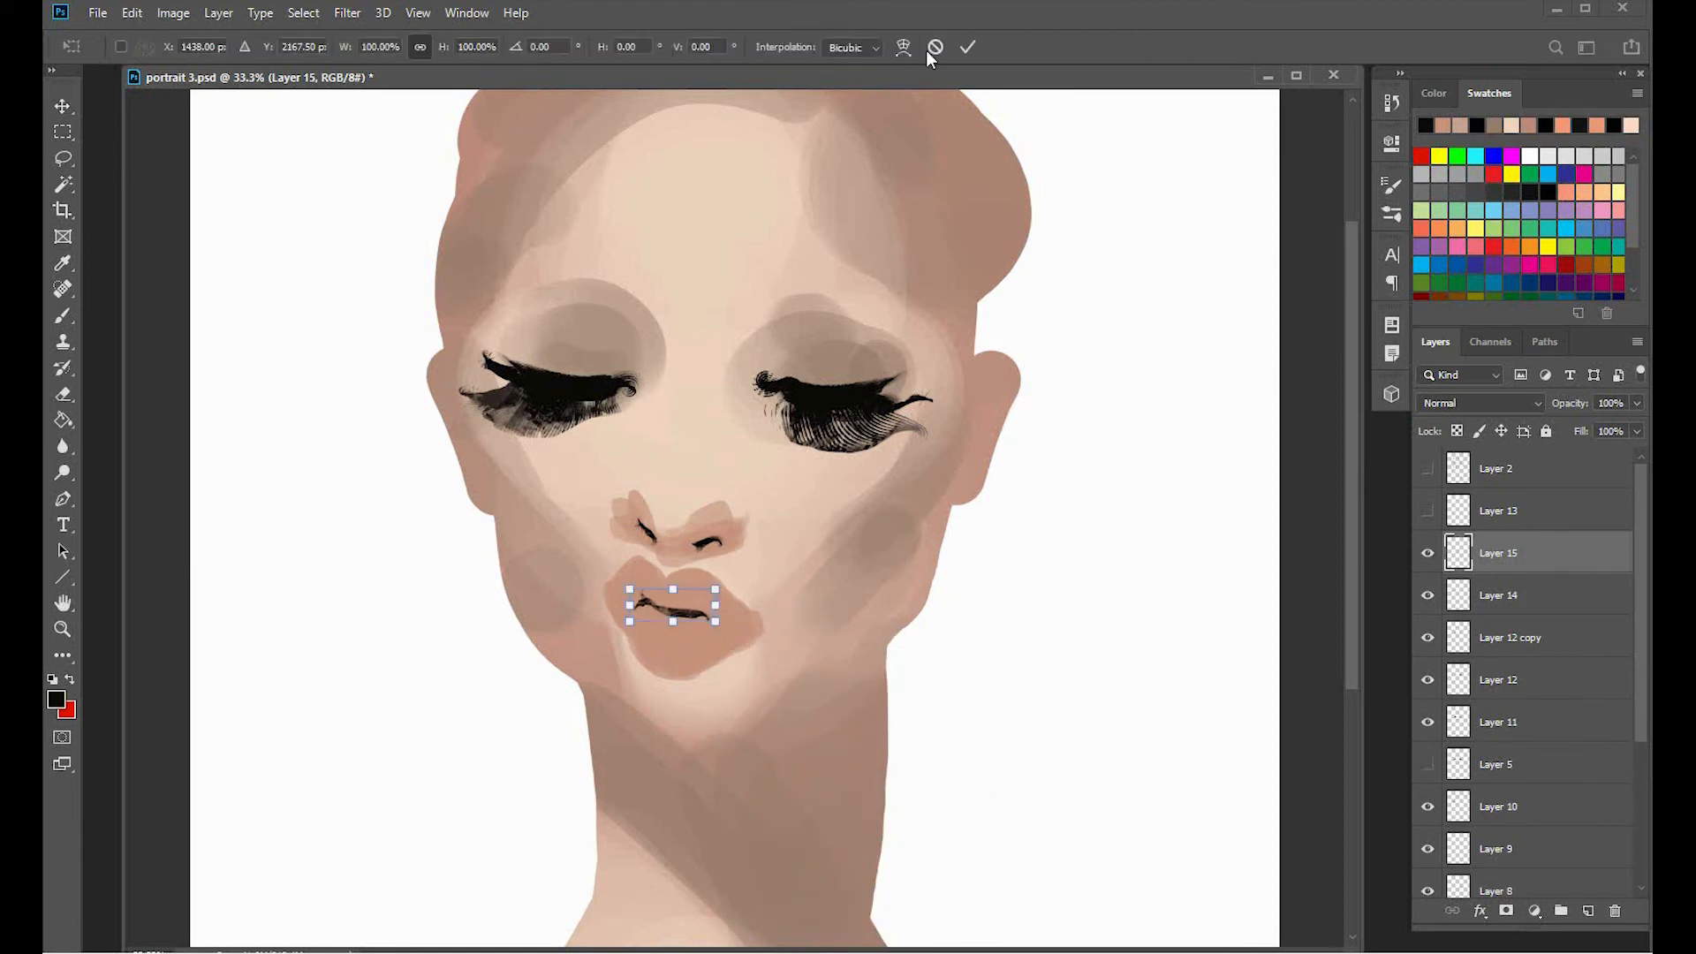
pyautogui.click(902, 46)
pyautogui.moveTo(682, 618); pyautogui.dragTo(720, 632)
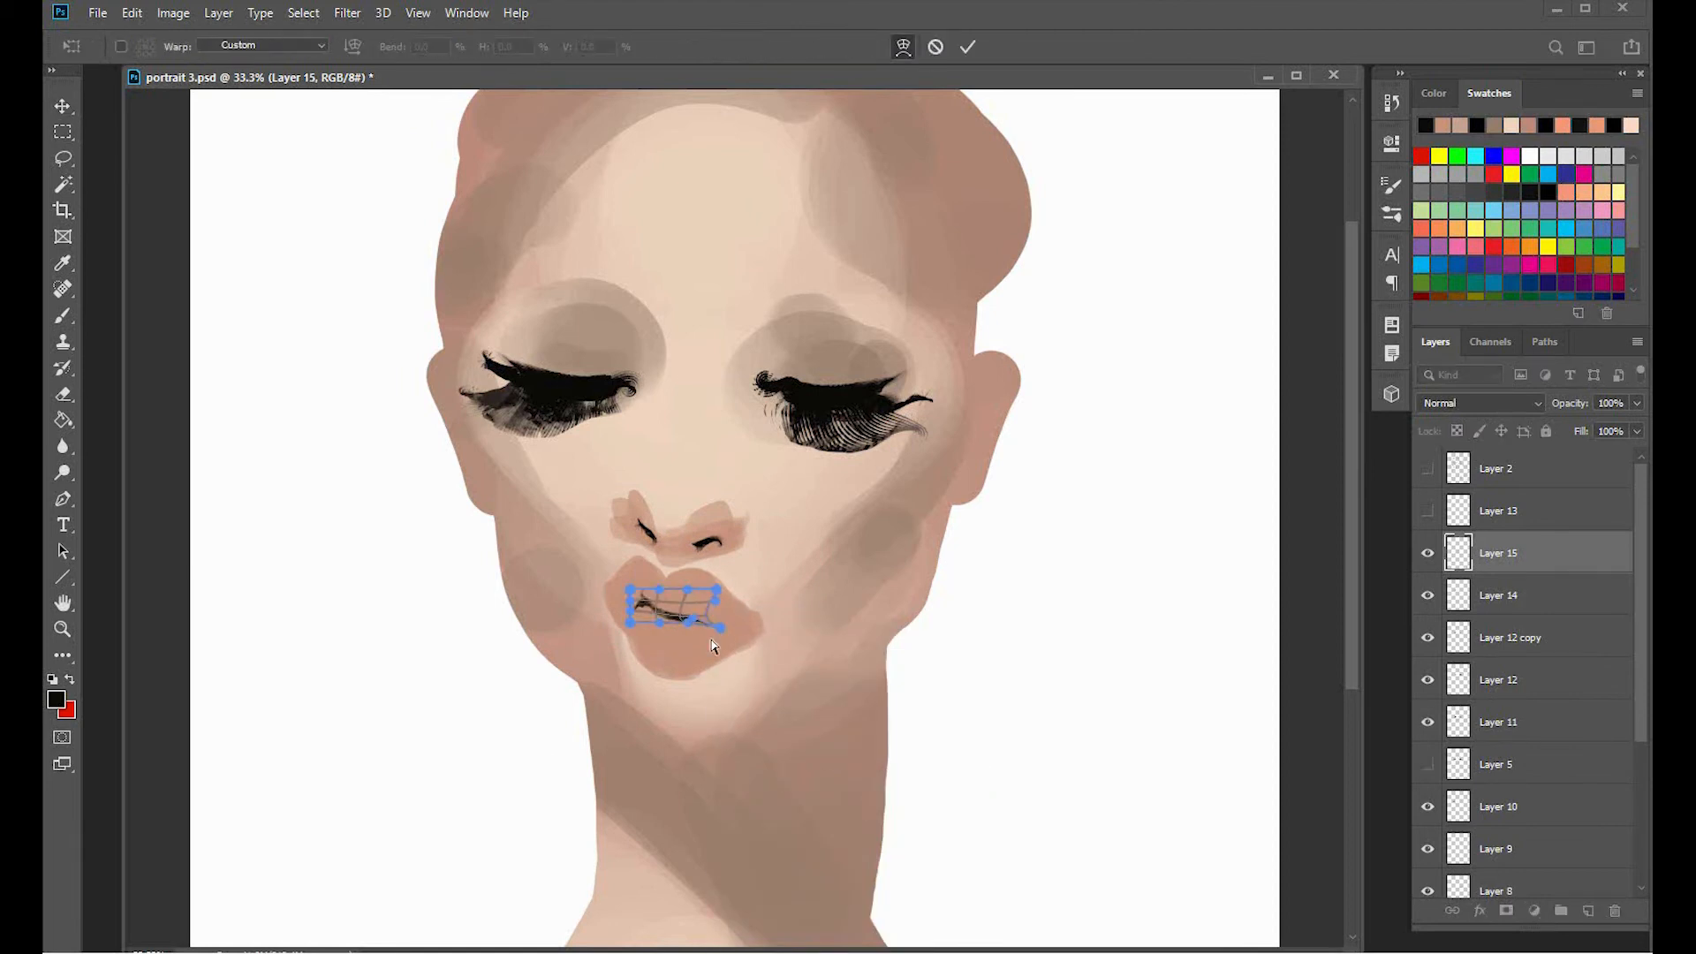
pyautogui.press('Return')
# Extend the mouth line to both lip corners with the 30 px brush and thin it with a 40 px Eraser.
pyautogui.press('b')
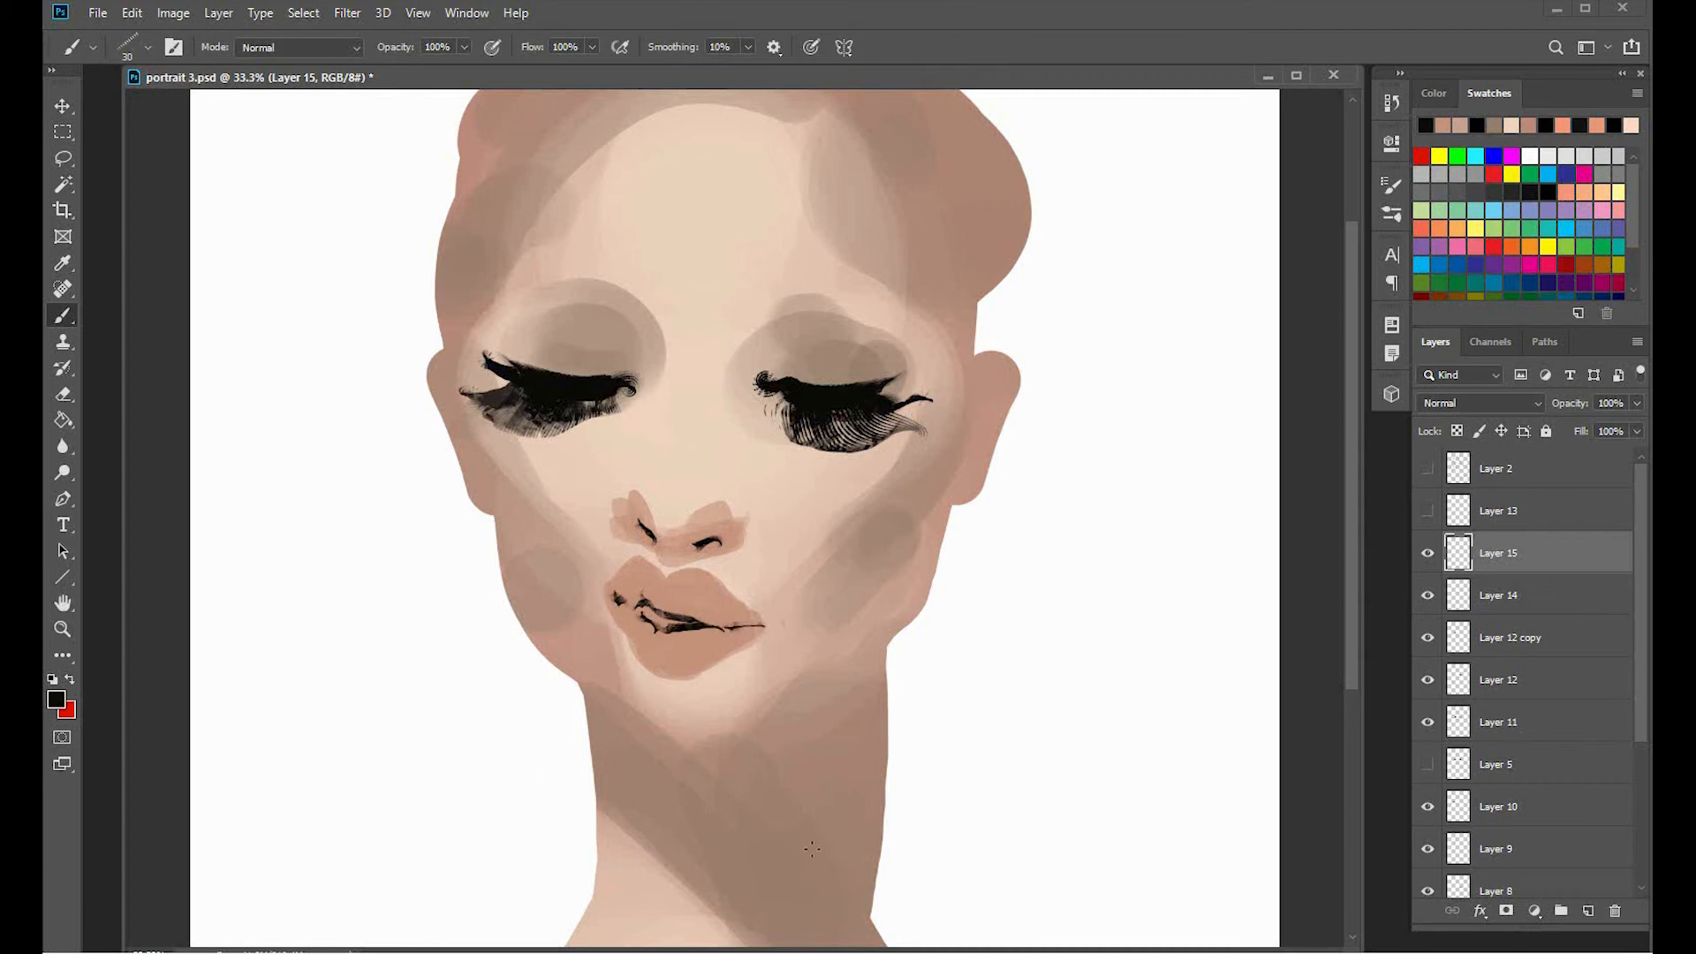
pyautogui.press('e')
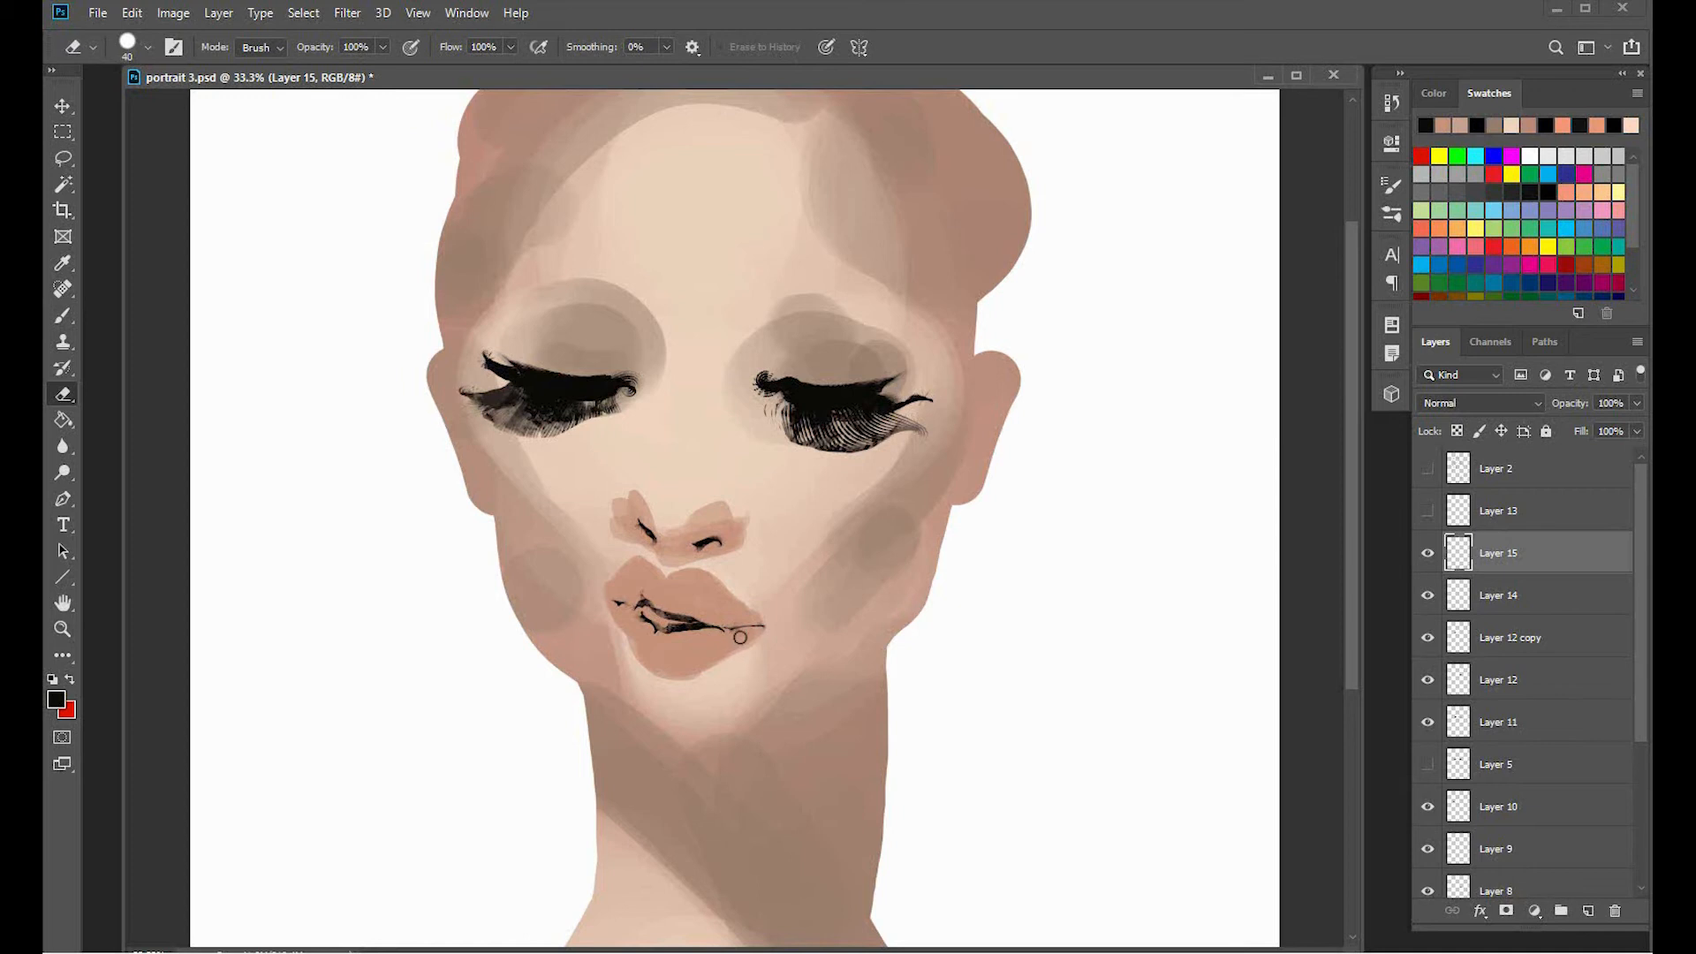
pyautogui.hotkey('ctrl', '-')
pyautogui.hotkey('ctrl', '-')
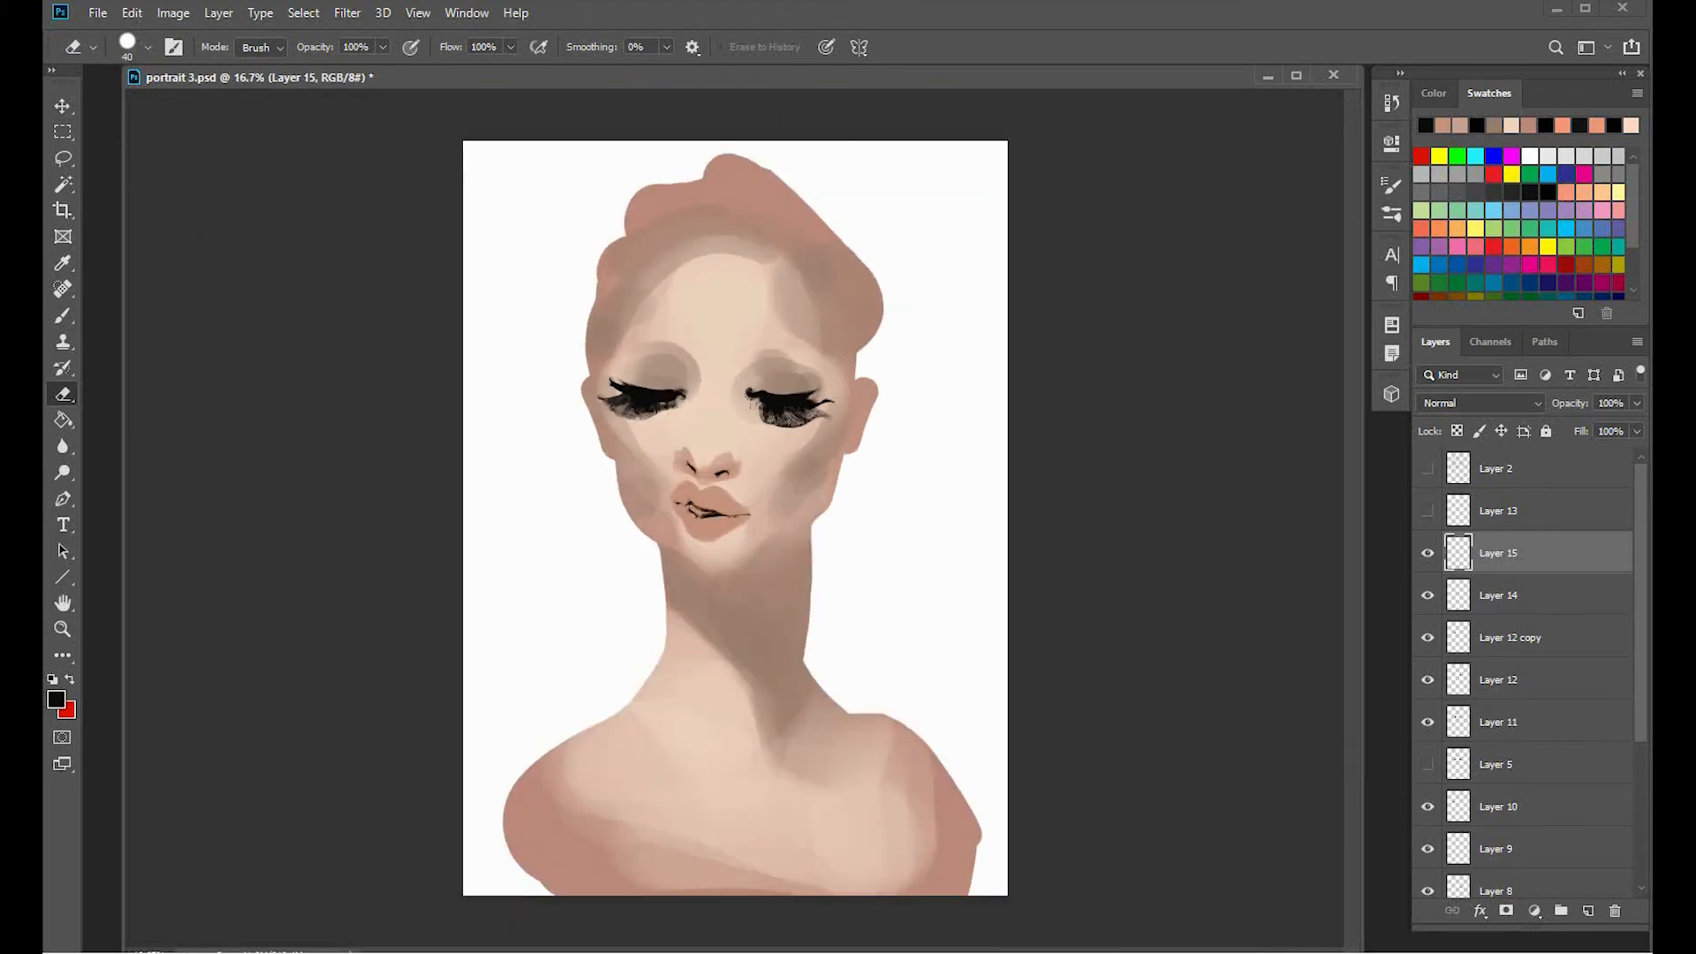
# Clip a new layer to Layer 6 and paint the lips red with a brush of up to 175 px.
pyautogui.click(1427, 598)
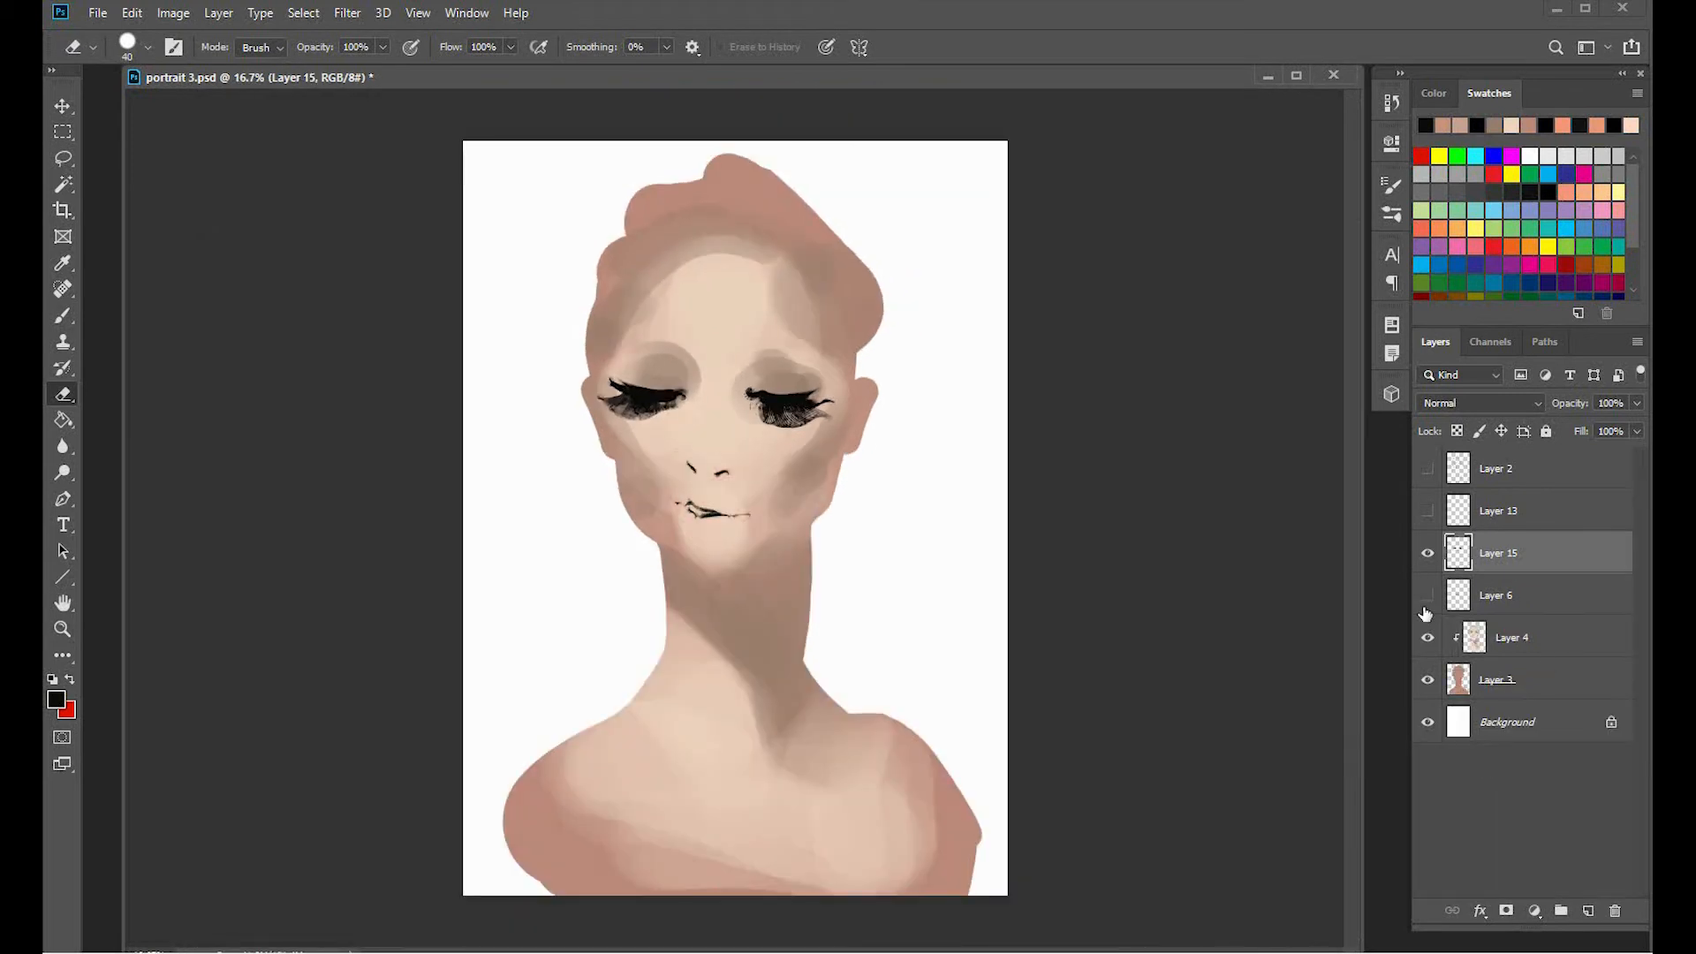
pyautogui.click(1427, 598)
pyautogui.click(1502, 598)
pyautogui.click(1588, 910)
pyautogui.rightClick(1512, 600)
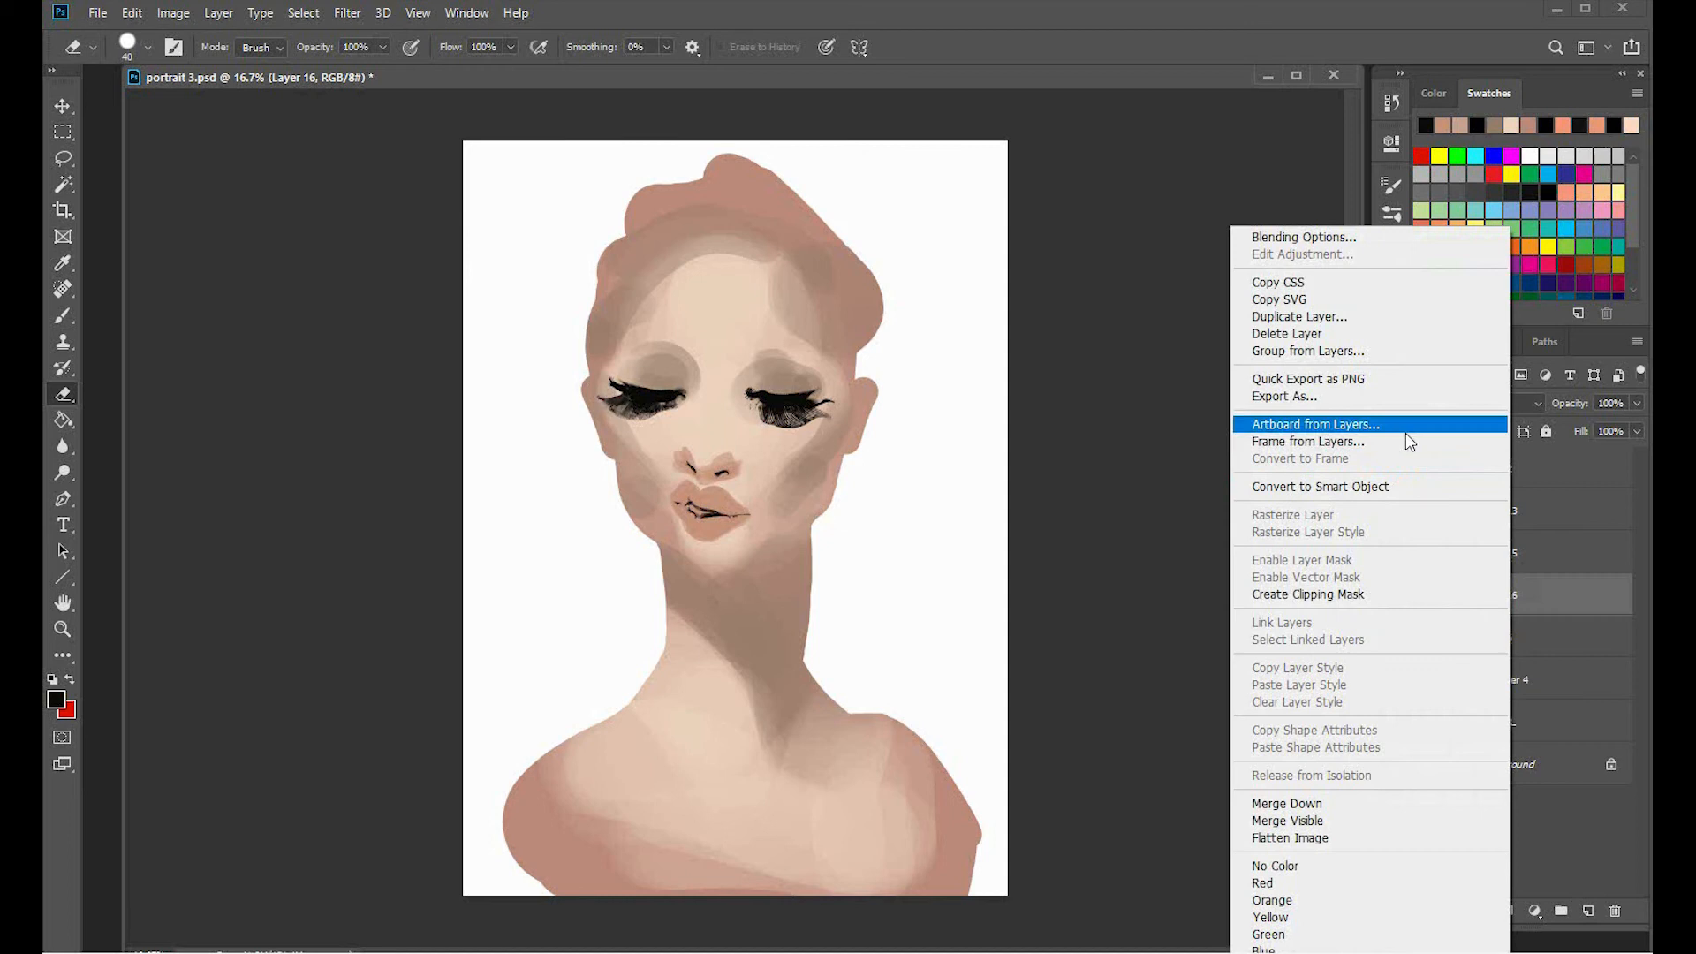
pyautogui.click(1301, 593)
pyautogui.press('b')
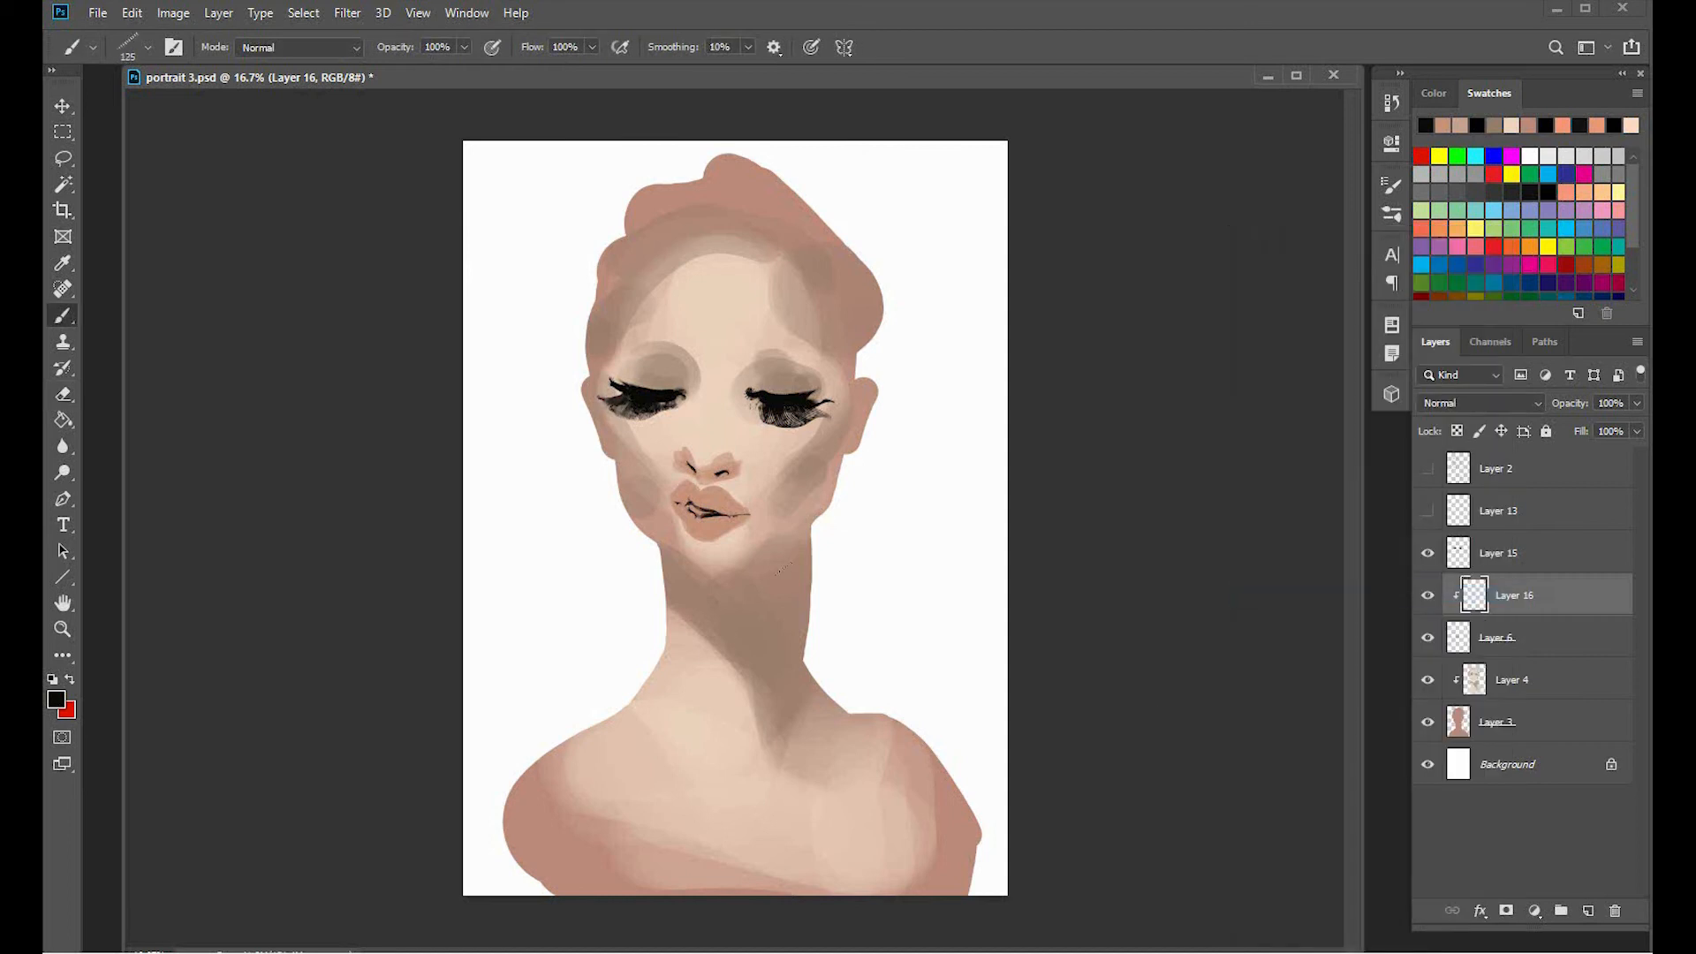
pyautogui.click(70, 679)
pyautogui.moveTo(724, 521)
pyautogui.mouseDown()
pyautogui.moveTo(724, 477)
pyautogui.moveTo(687, 484)
pyautogui.mouseUp()
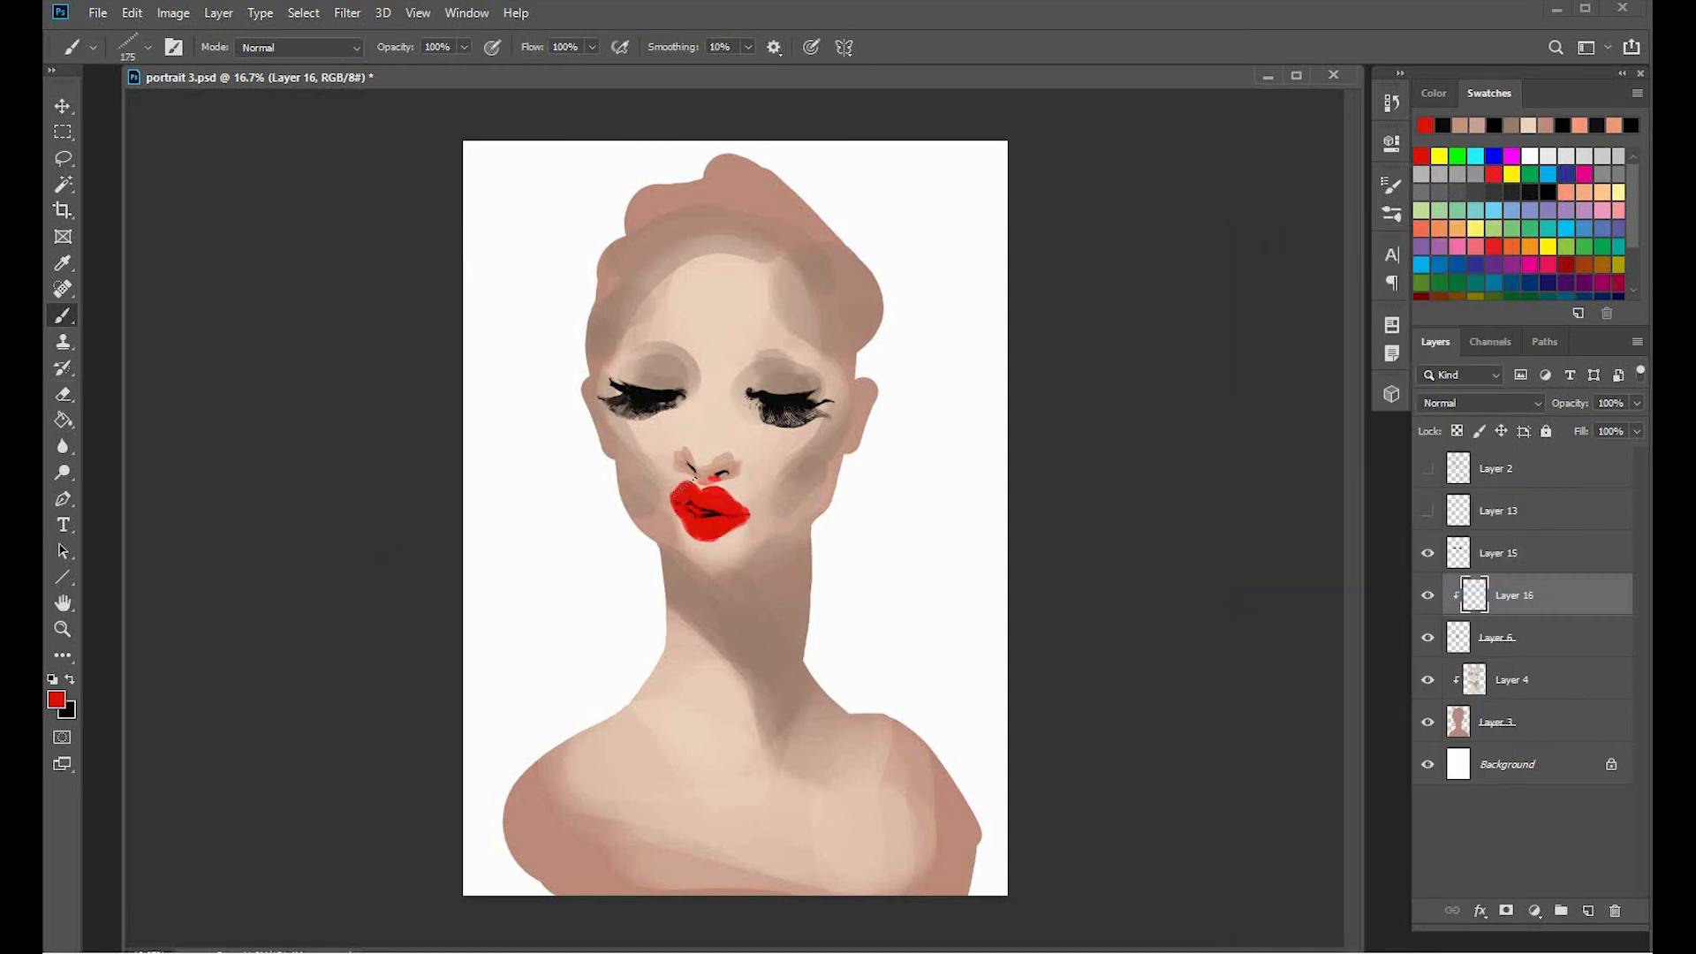
# Adjust the red lip colour with Hue/Saturation, using hue +7 and lightness -19.
pyautogui.hotkey('ctrl', 'u')
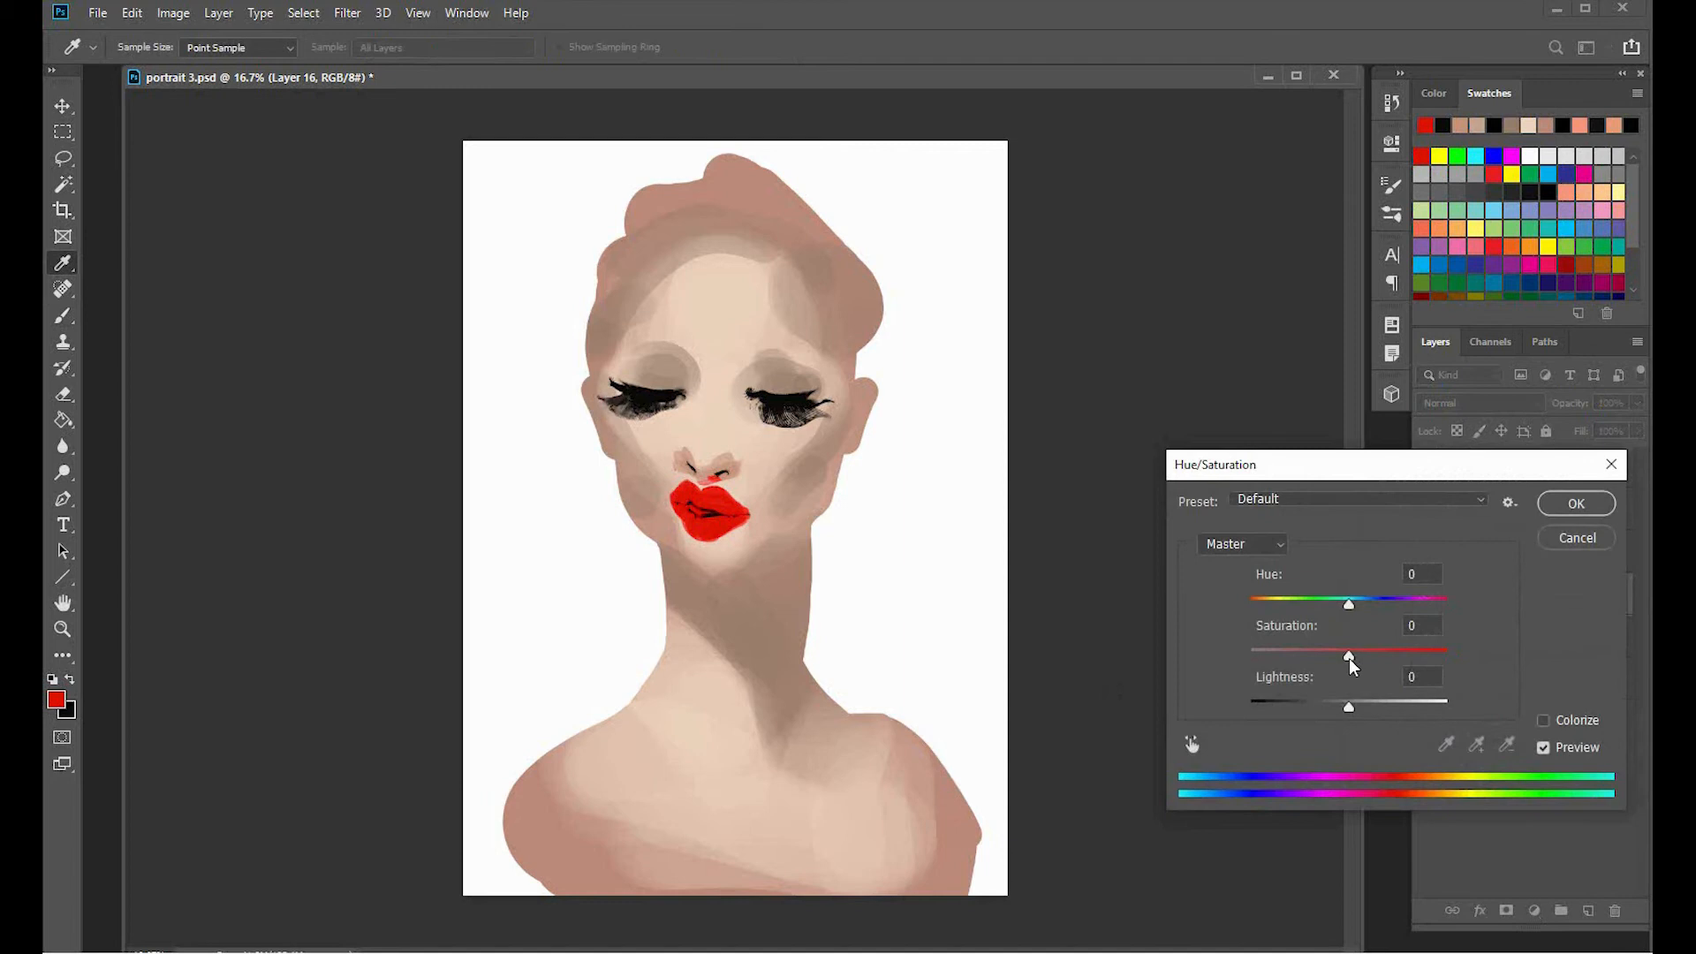
pyautogui.moveTo(1348, 707); pyautogui.dragTo(1327, 710)
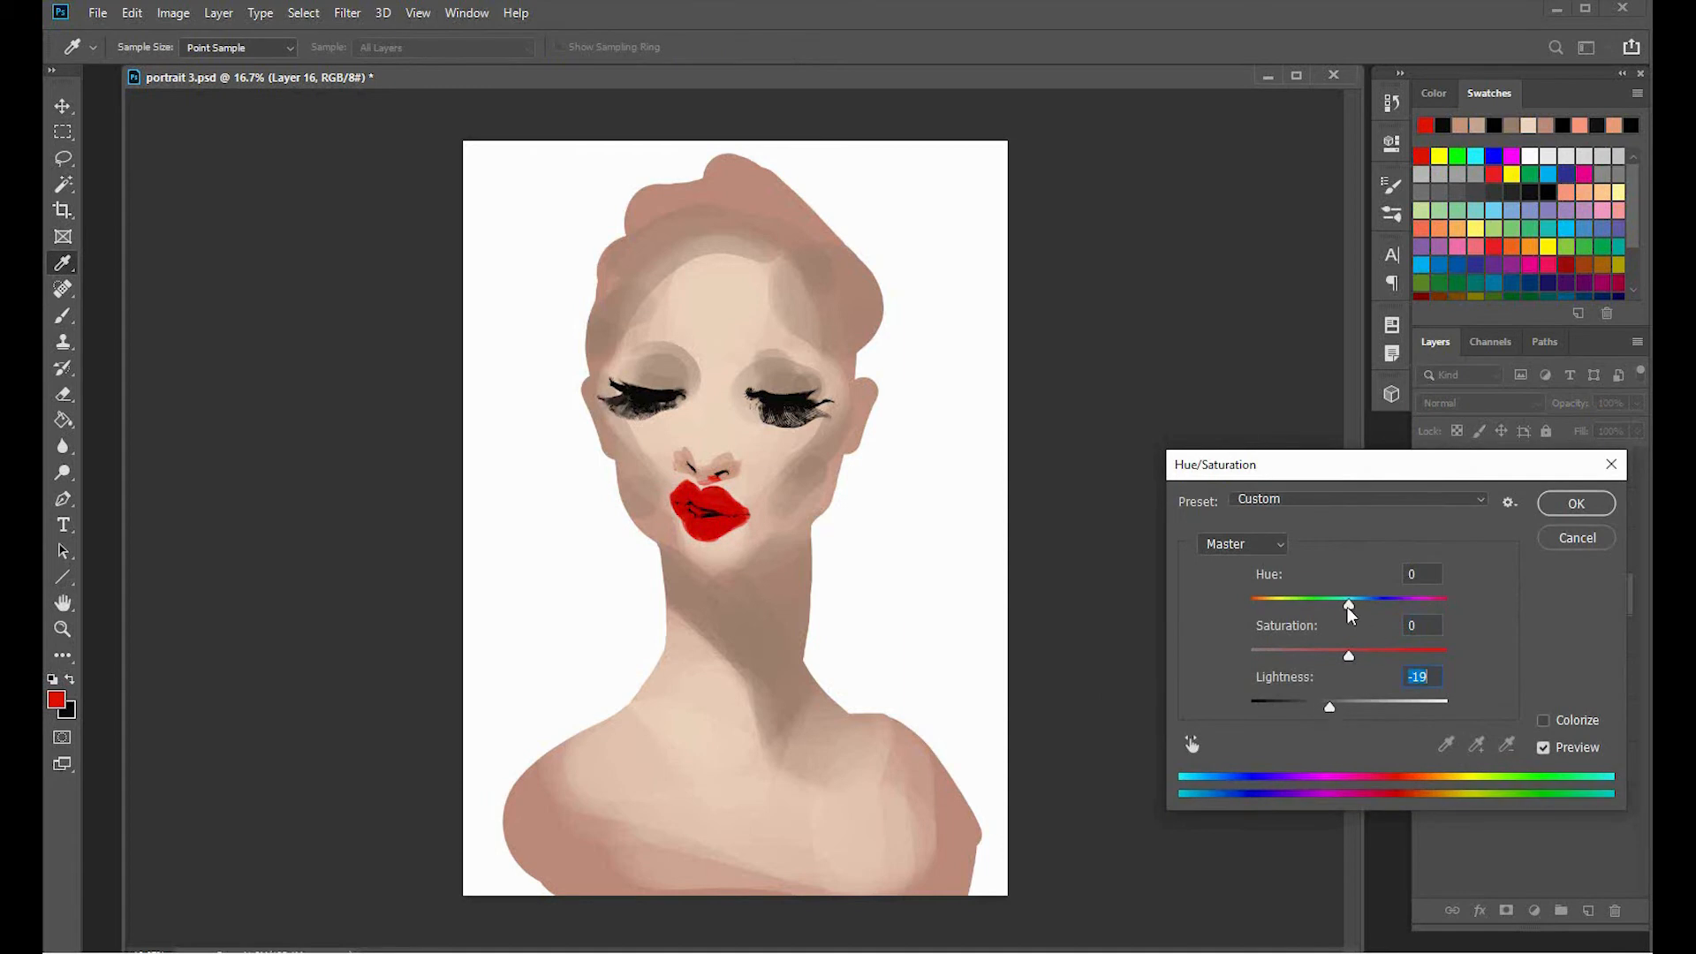
pyautogui.moveTo(1348, 607)
pyautogui.mouseDown()
pyautogui.moveTo(1326, 609)
pyautogui.moveTo(1357, 609)
pyautogui.mouseUp()
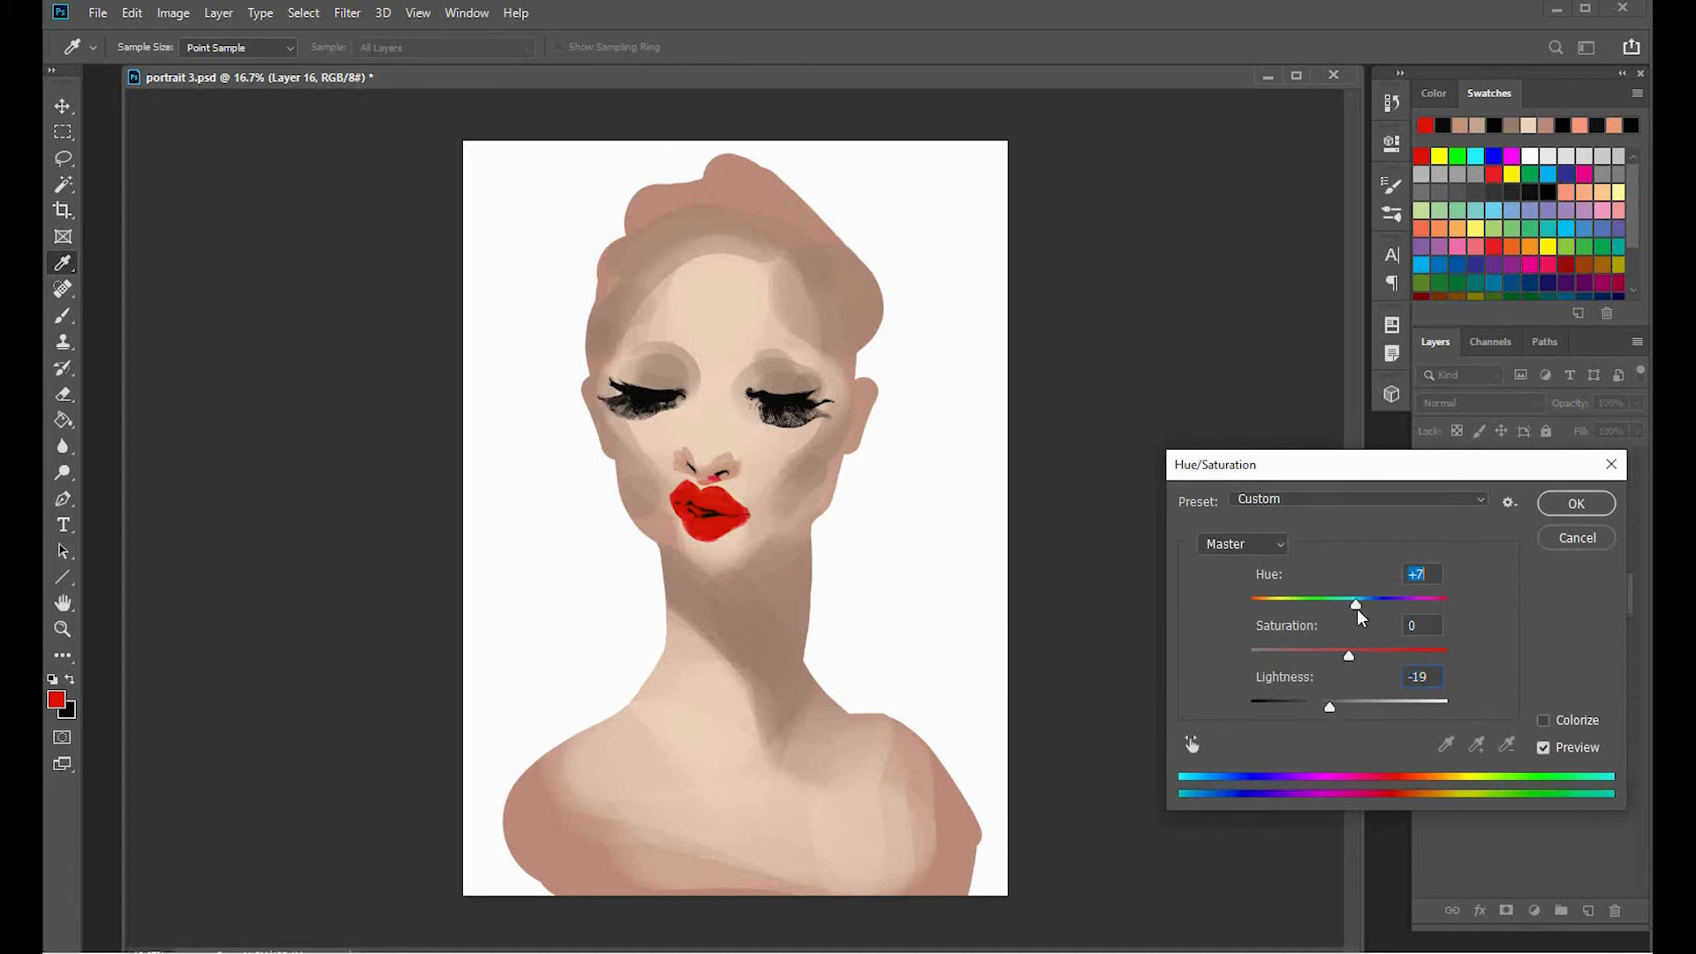
pyautogui.press('Return')
pyautogui.press('b')
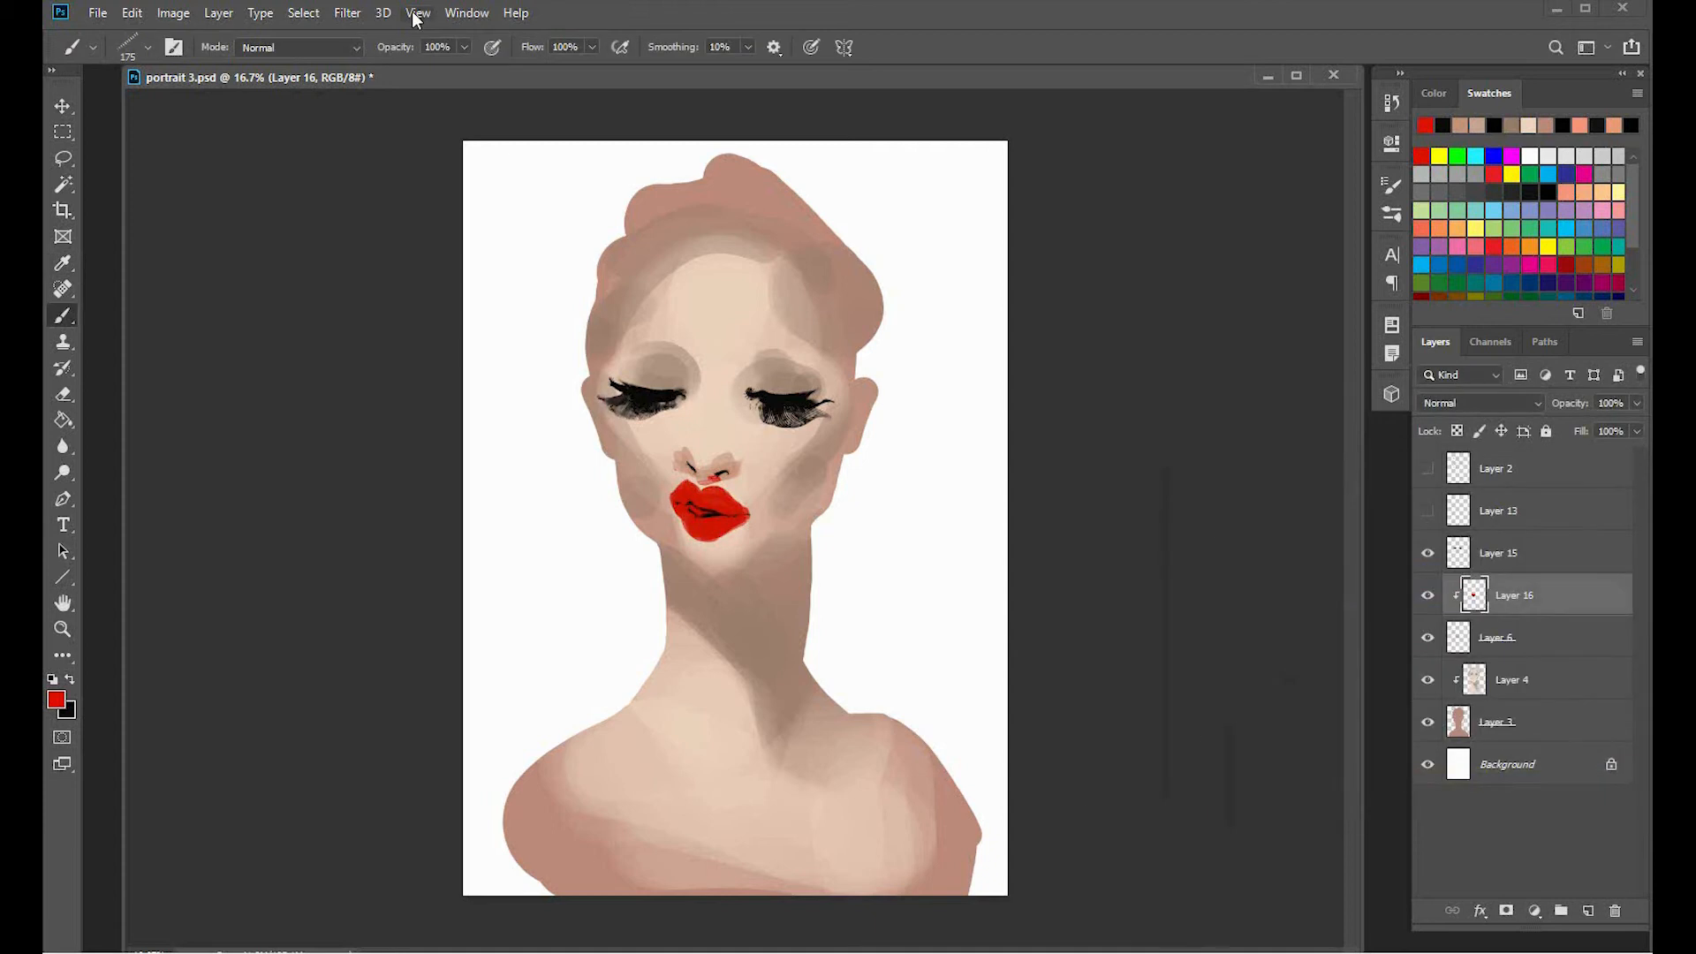
# Soften the red lips on Layer 16 with a Motion Blur at angle 86° and distance 127 pixels.
pyautogui.click(344, 14)
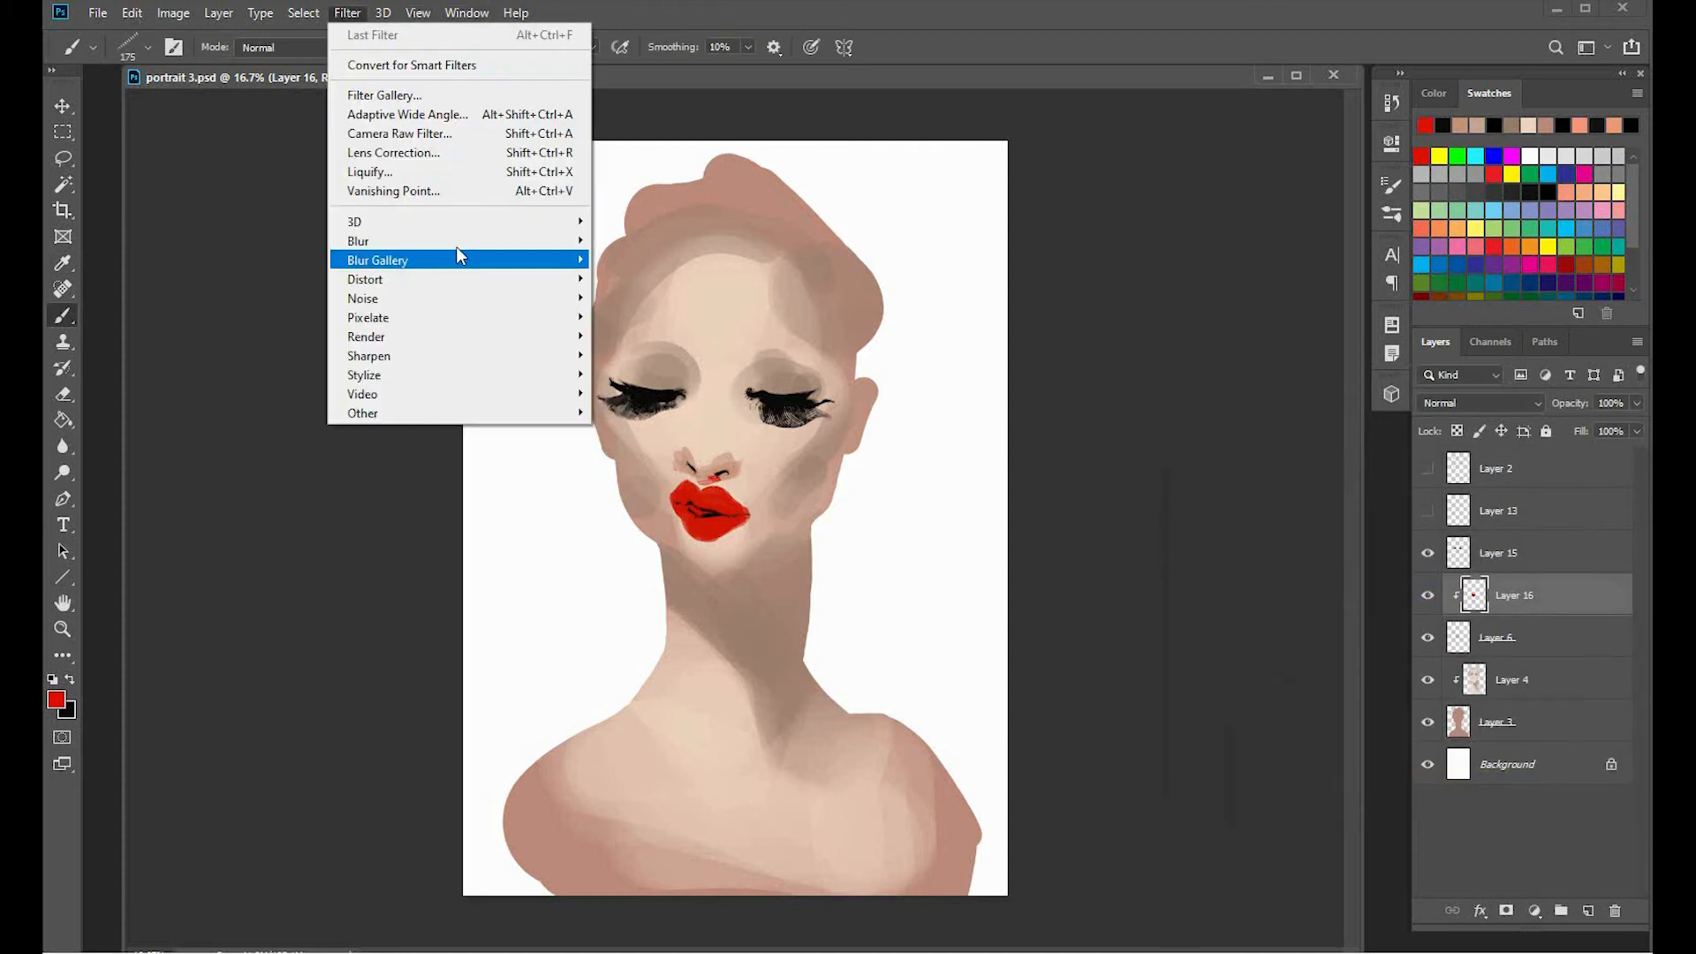
pyautogui.moveTo(466, 247)
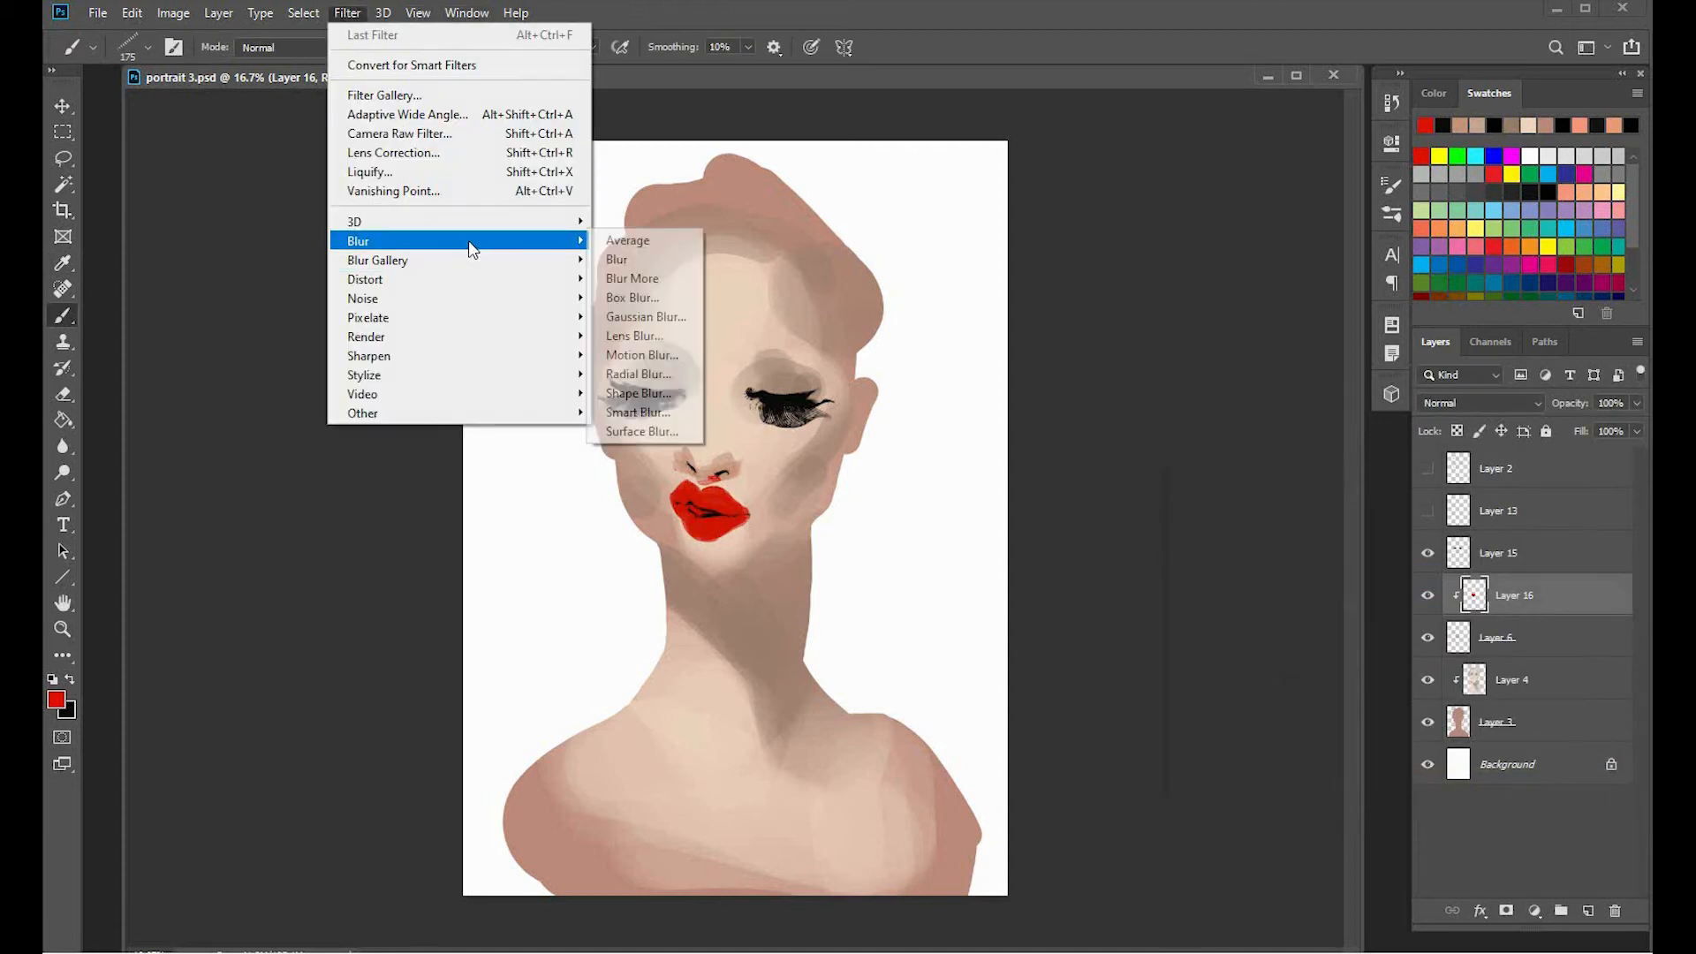
pyautogui.click(665, 358)
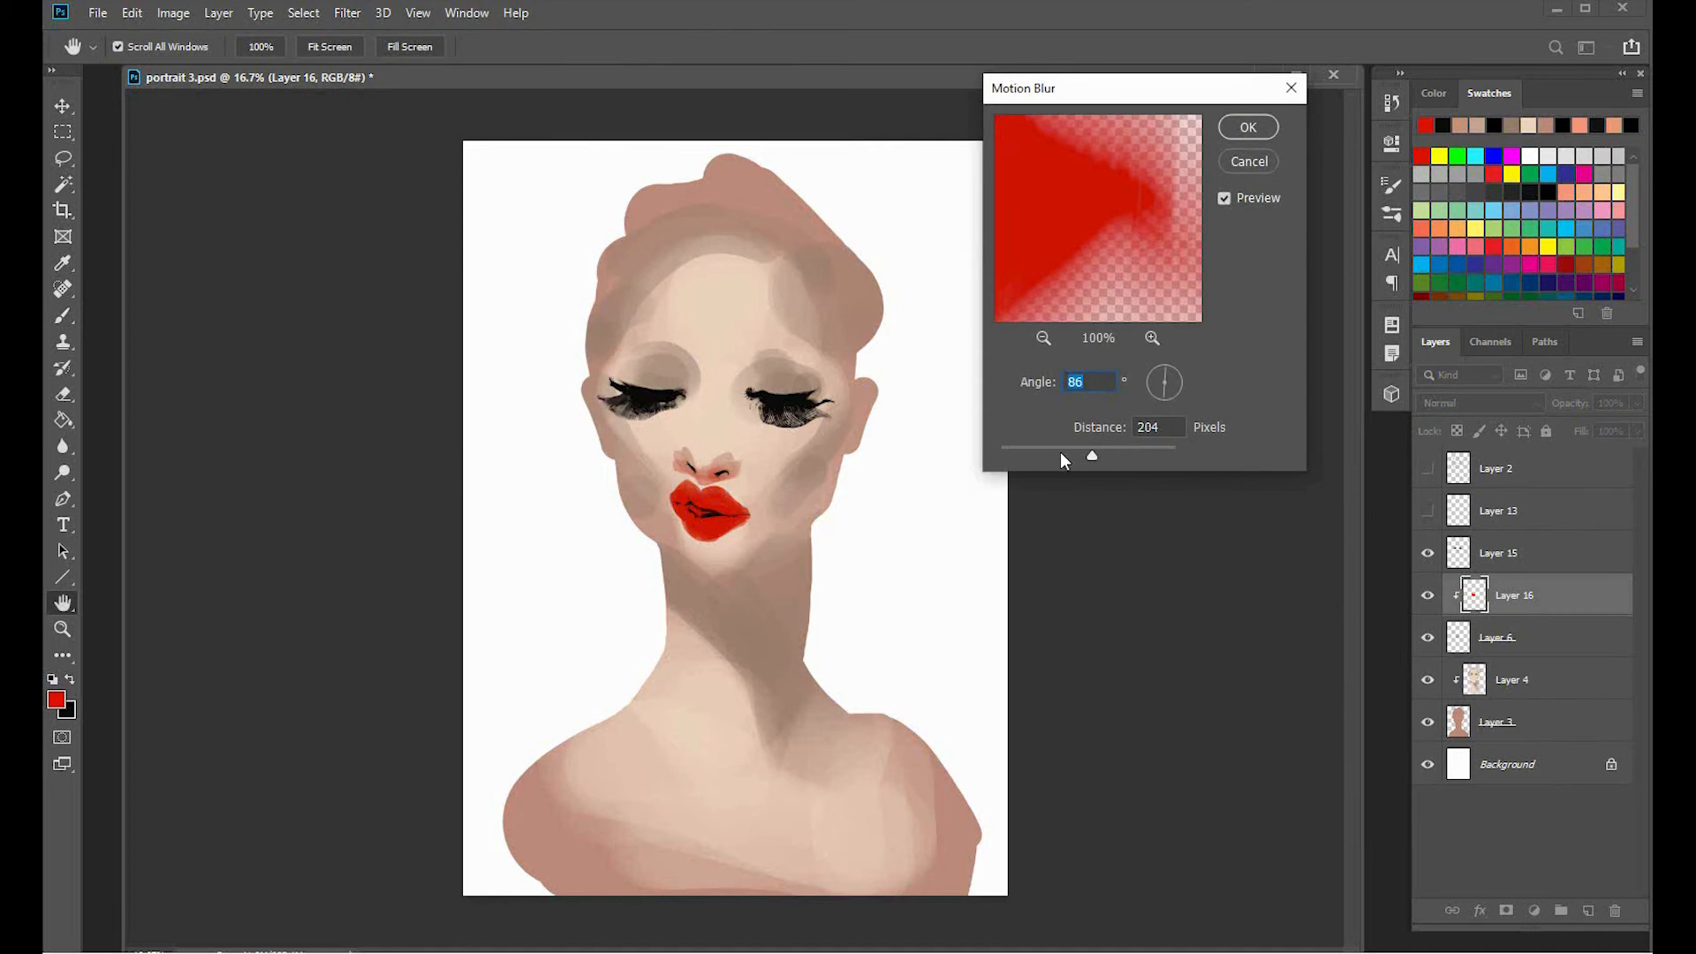
pyautogui.moveTo(1062, 448); pyautogui.dragTo(1073, 453)
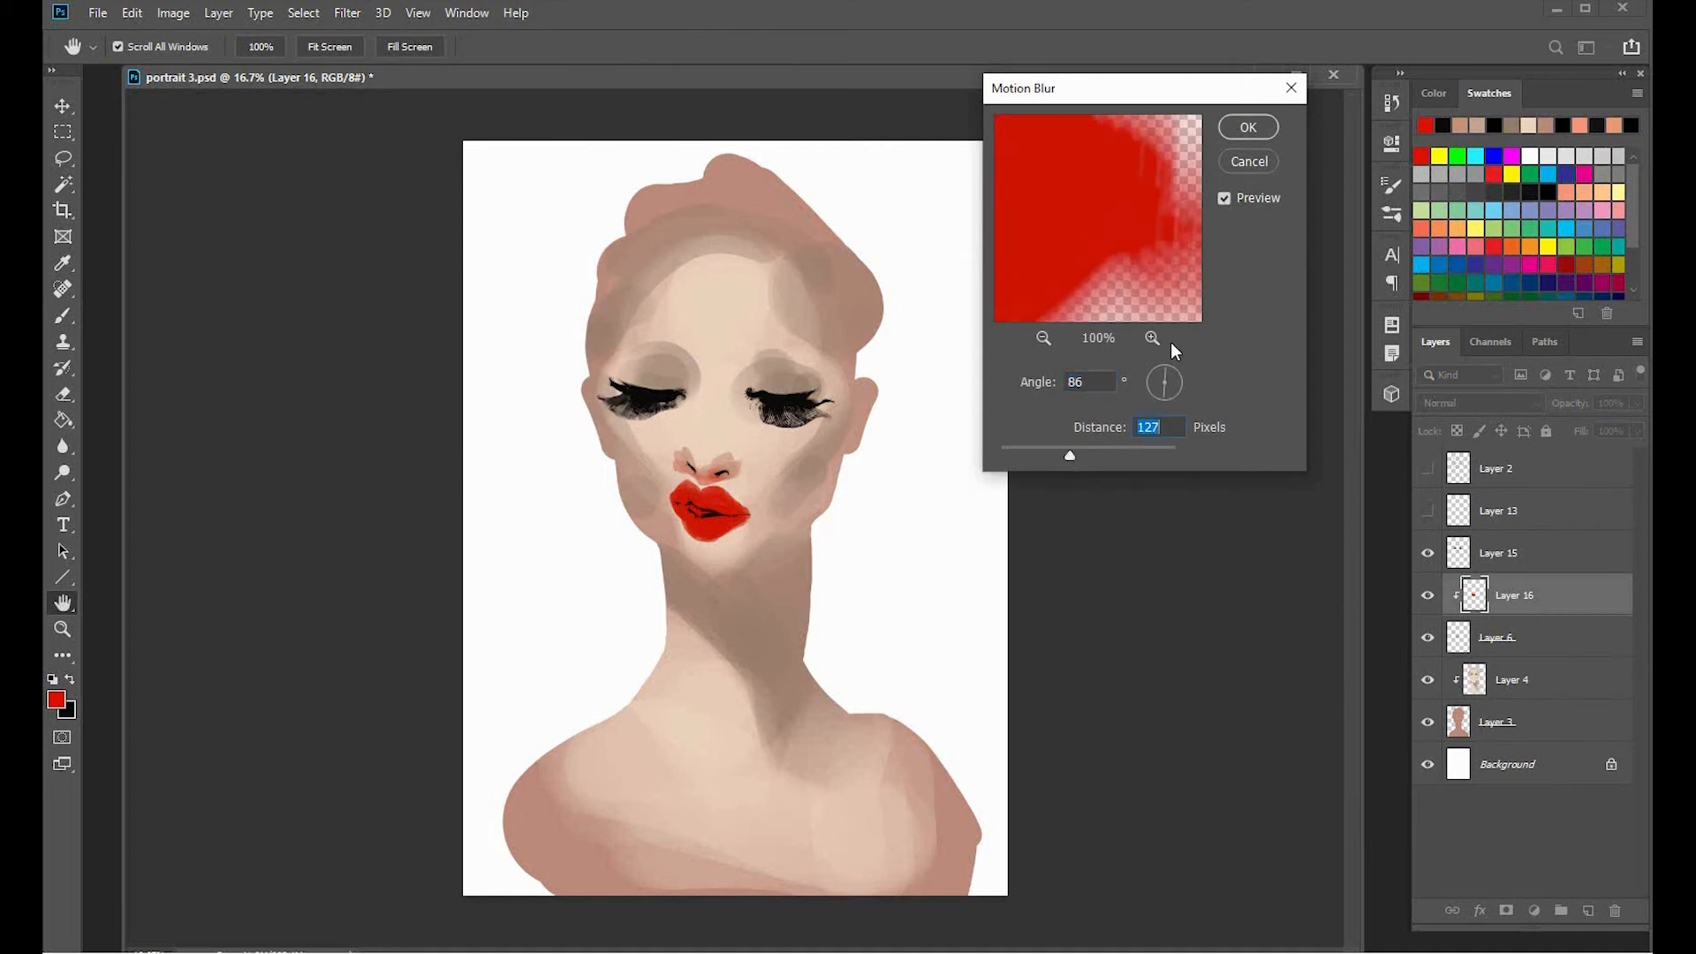
pyautogui.click(1247, 128)
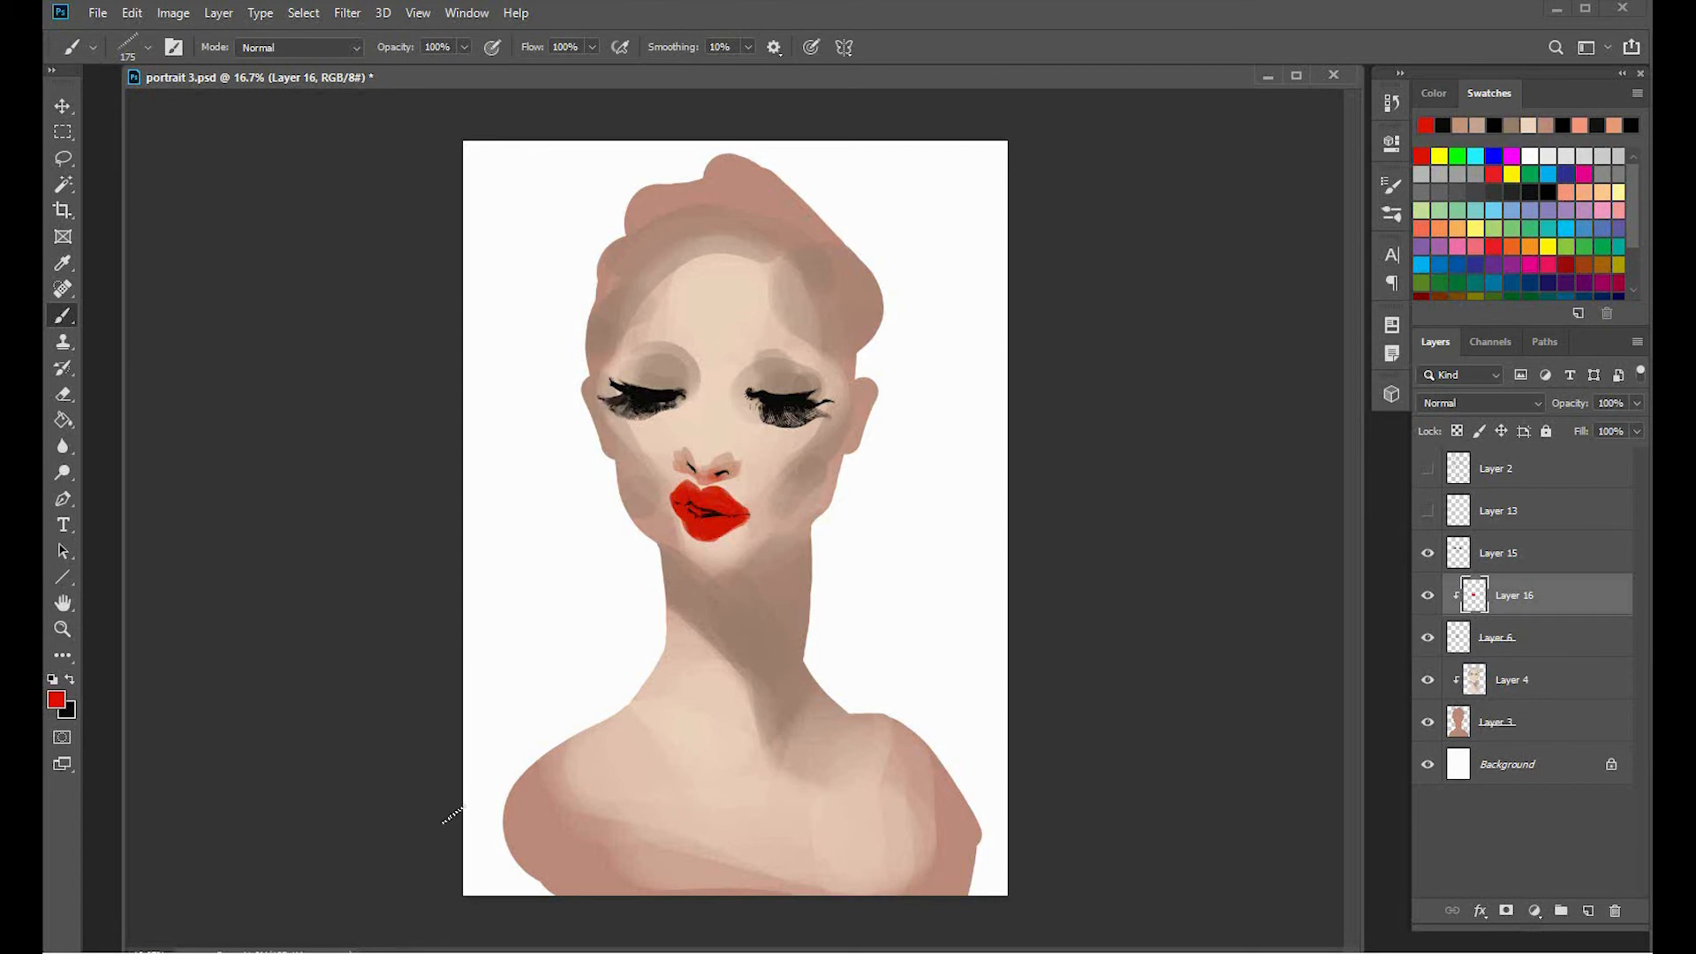
# Adjust the lip colour on Layer 16 with Hue/Saturation, using hue -16 and a slightly raised lightness.
pyautogui.hotkey('ctrl', '+')
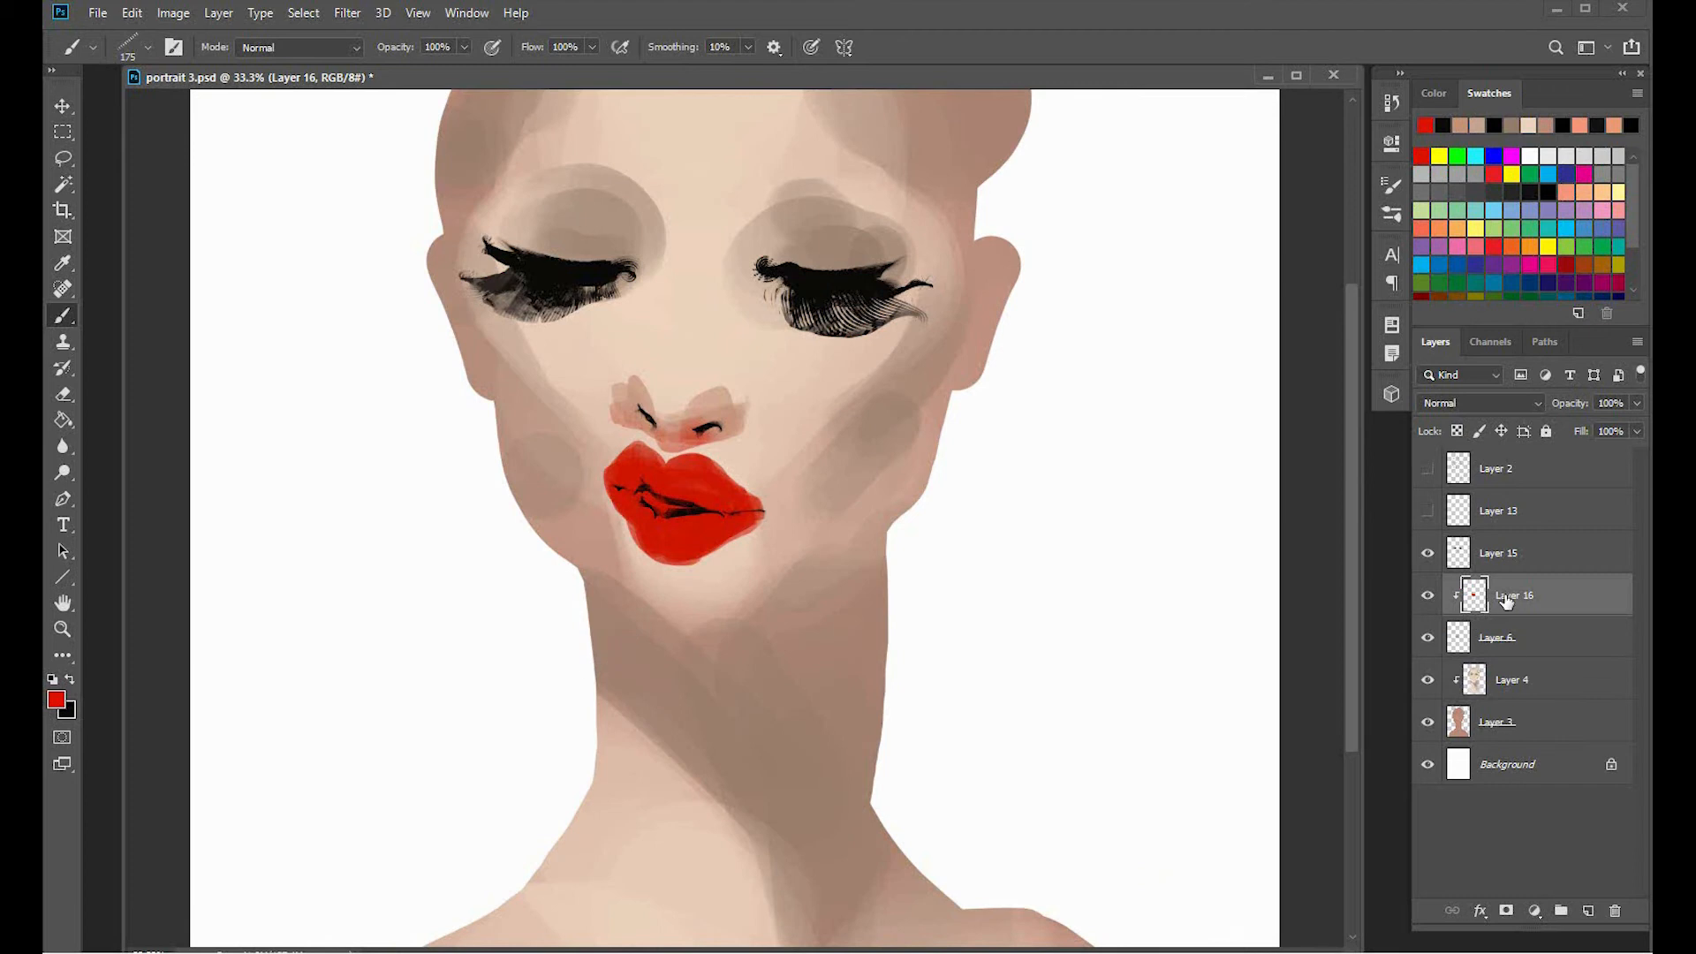
pyautogui.hotkey('ctrl', 'u')
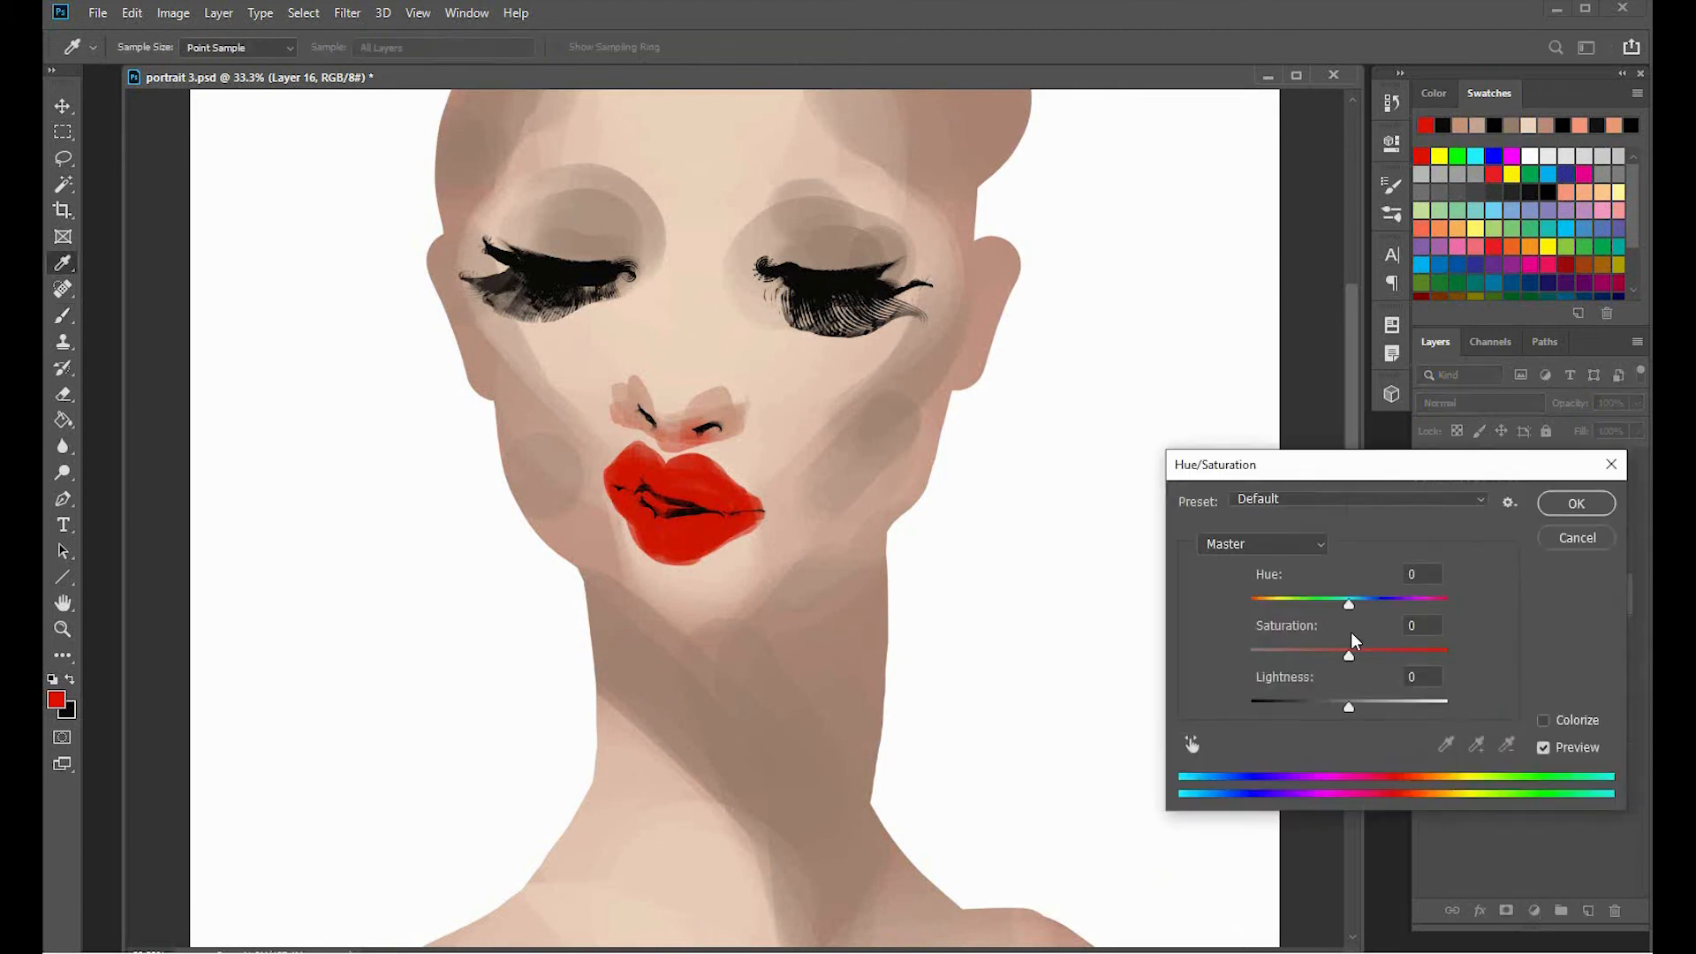
pyautogui.moveTo(1348, 605)
pyautogui.mouseDown()
pyautogui.moveTo(1299, 610)
pyautogui.moveTo(1335, 620)
pyautogui.mouseUp()
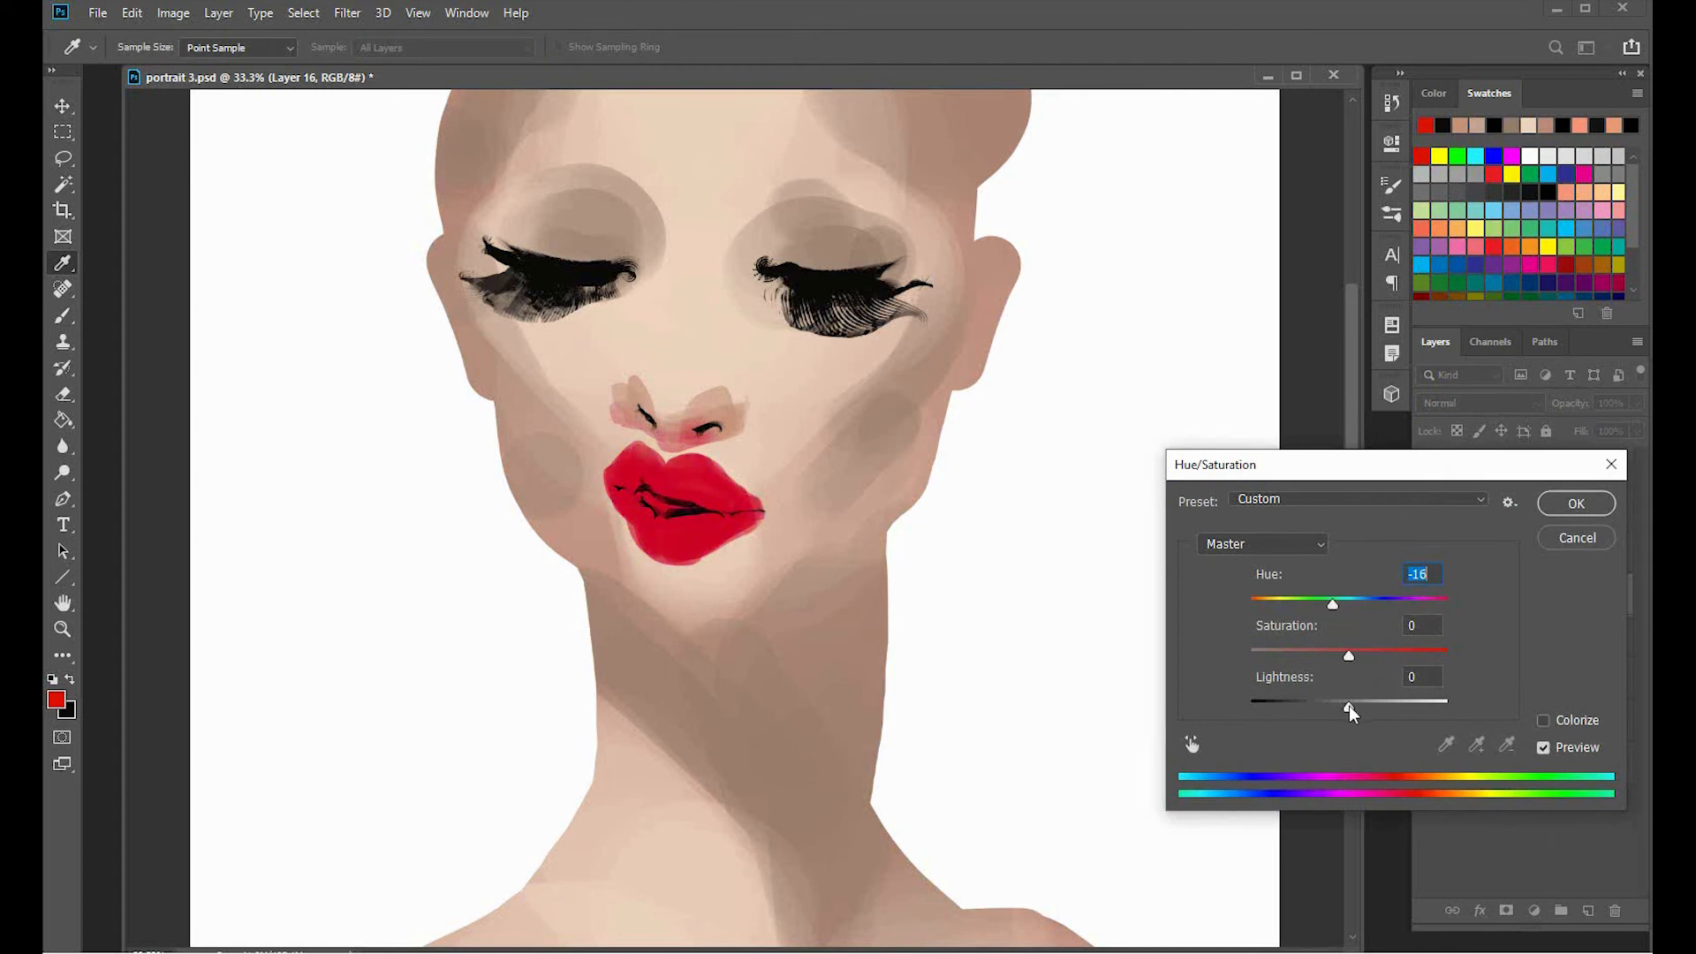
pyautogui.moveTo(1351, 714)
pyautogui.mouseDown()
pyautogui.moveTo(1377, 718)
pyautogui.moveTo(1356, 707)
pyautogui.mouseUp()
pyautogui.press('Return')
pyautogui.press('b')
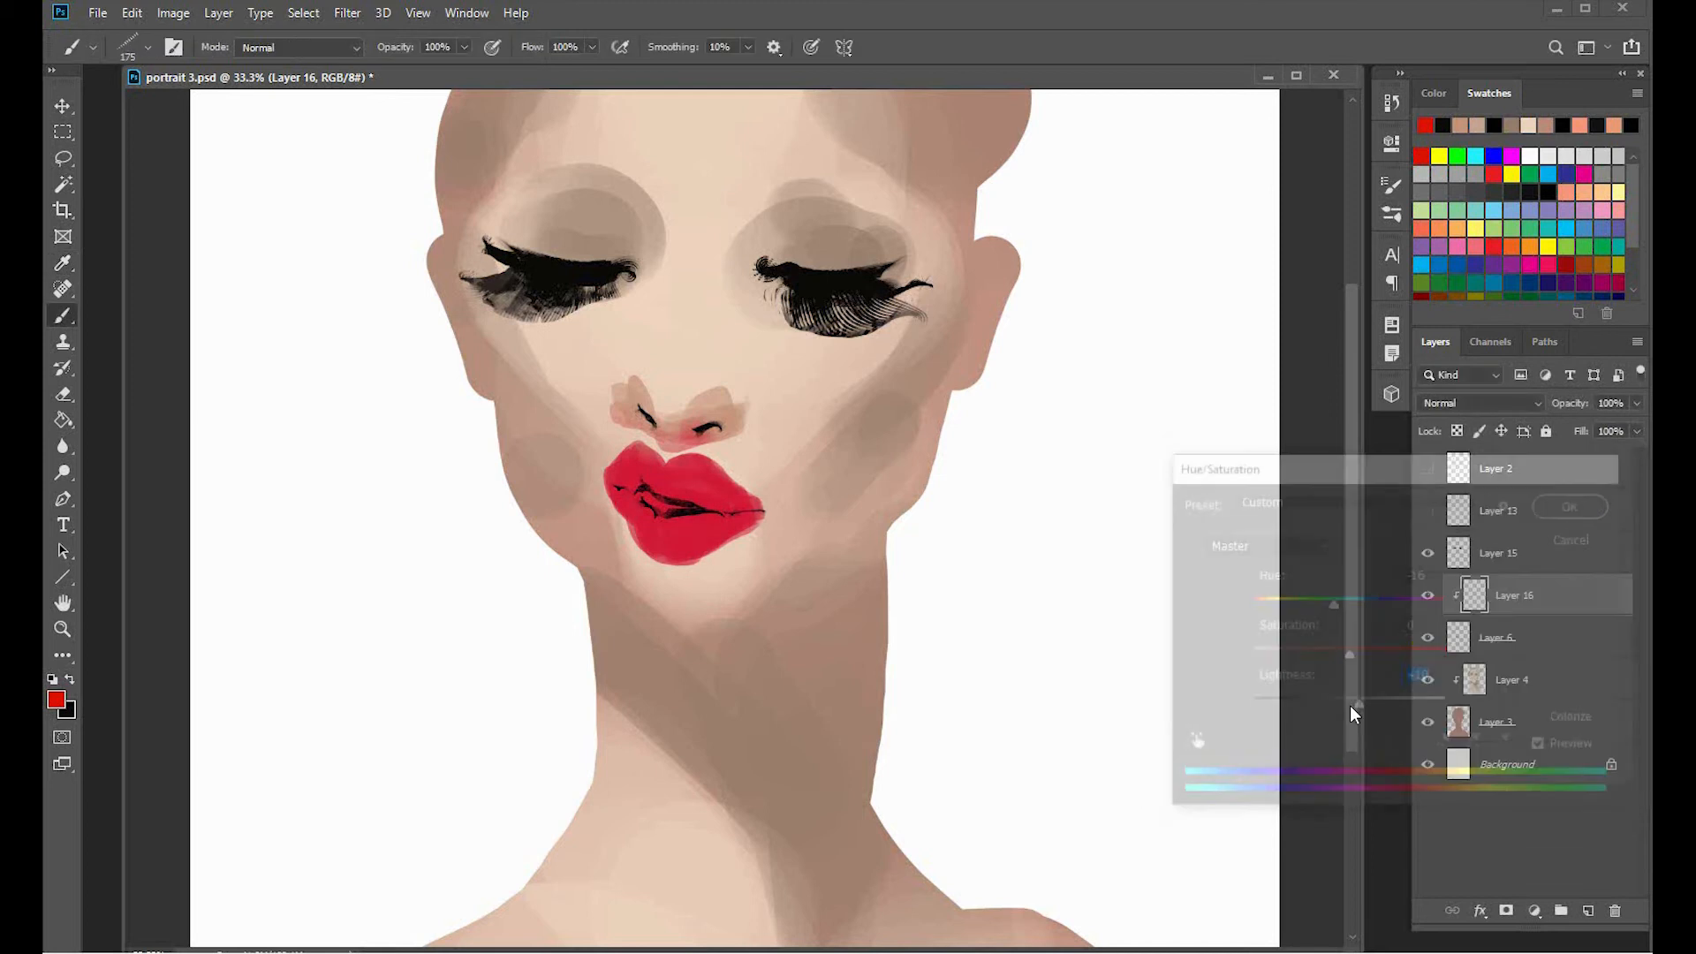
# Delete Layer 13 and make the sketch on Layer 2 visible again.
pyautogui.hotkey('ctrl', '-')
pyautogui.hotkey('ctrl', '-')
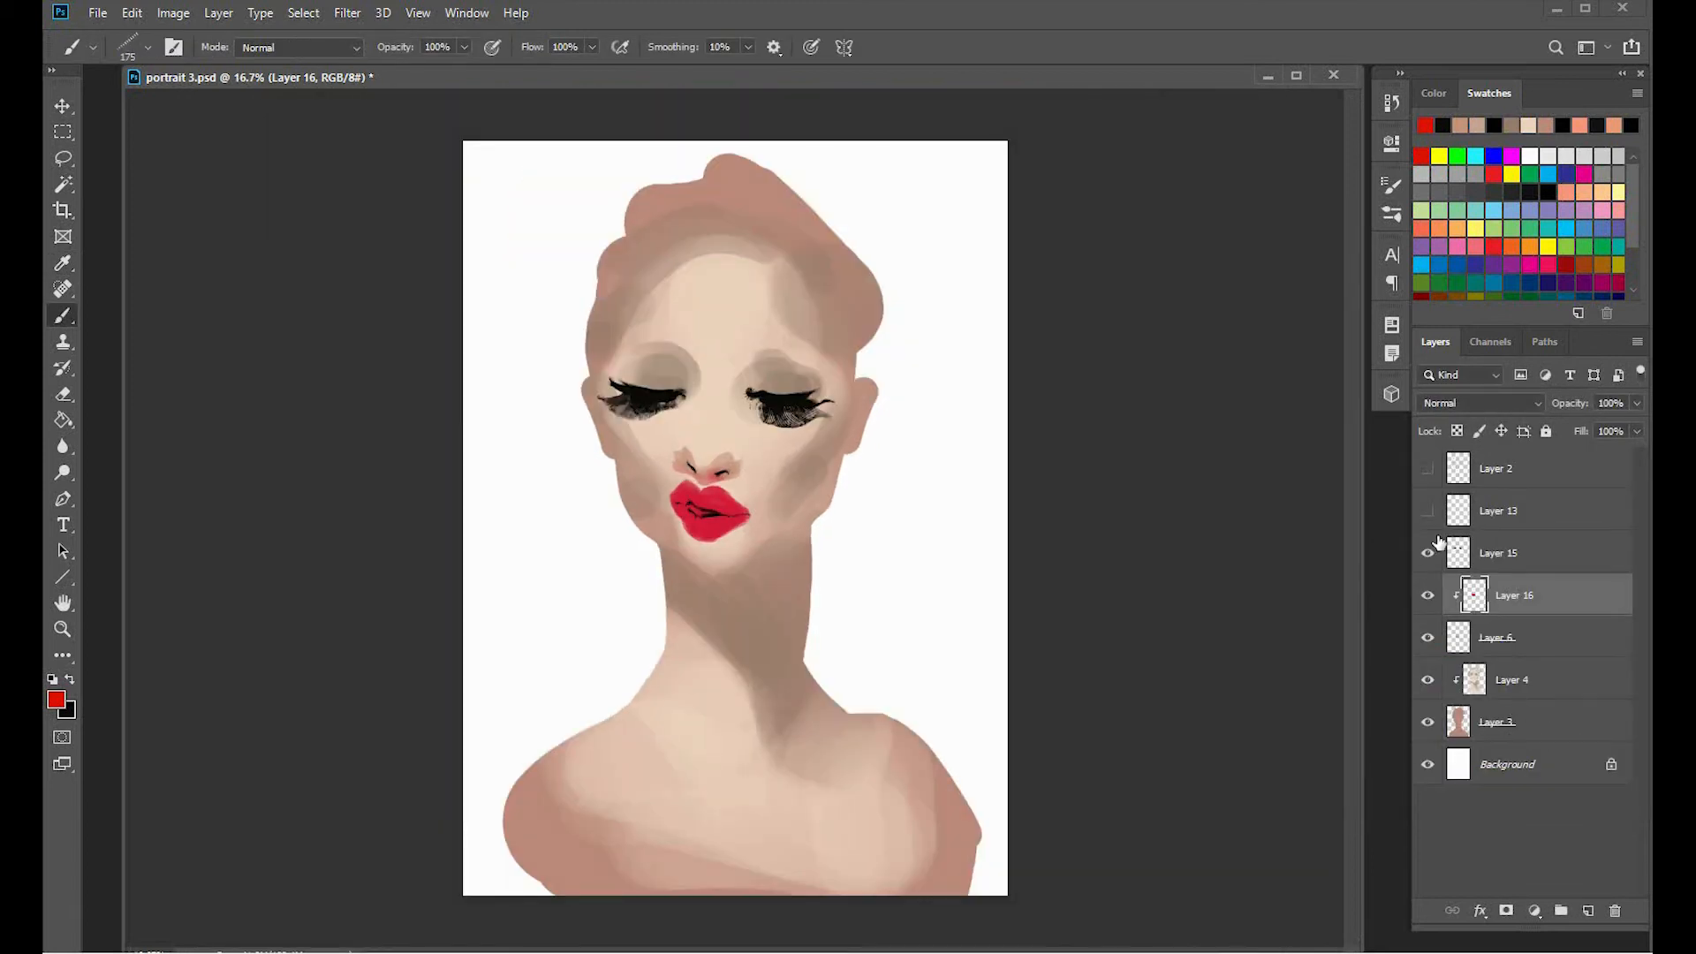
pyautogui.click(1460, 518)
pyautogui.press('Delete')
pyautogui.click(1433, 472)
pyautogui.click(1458, 477)
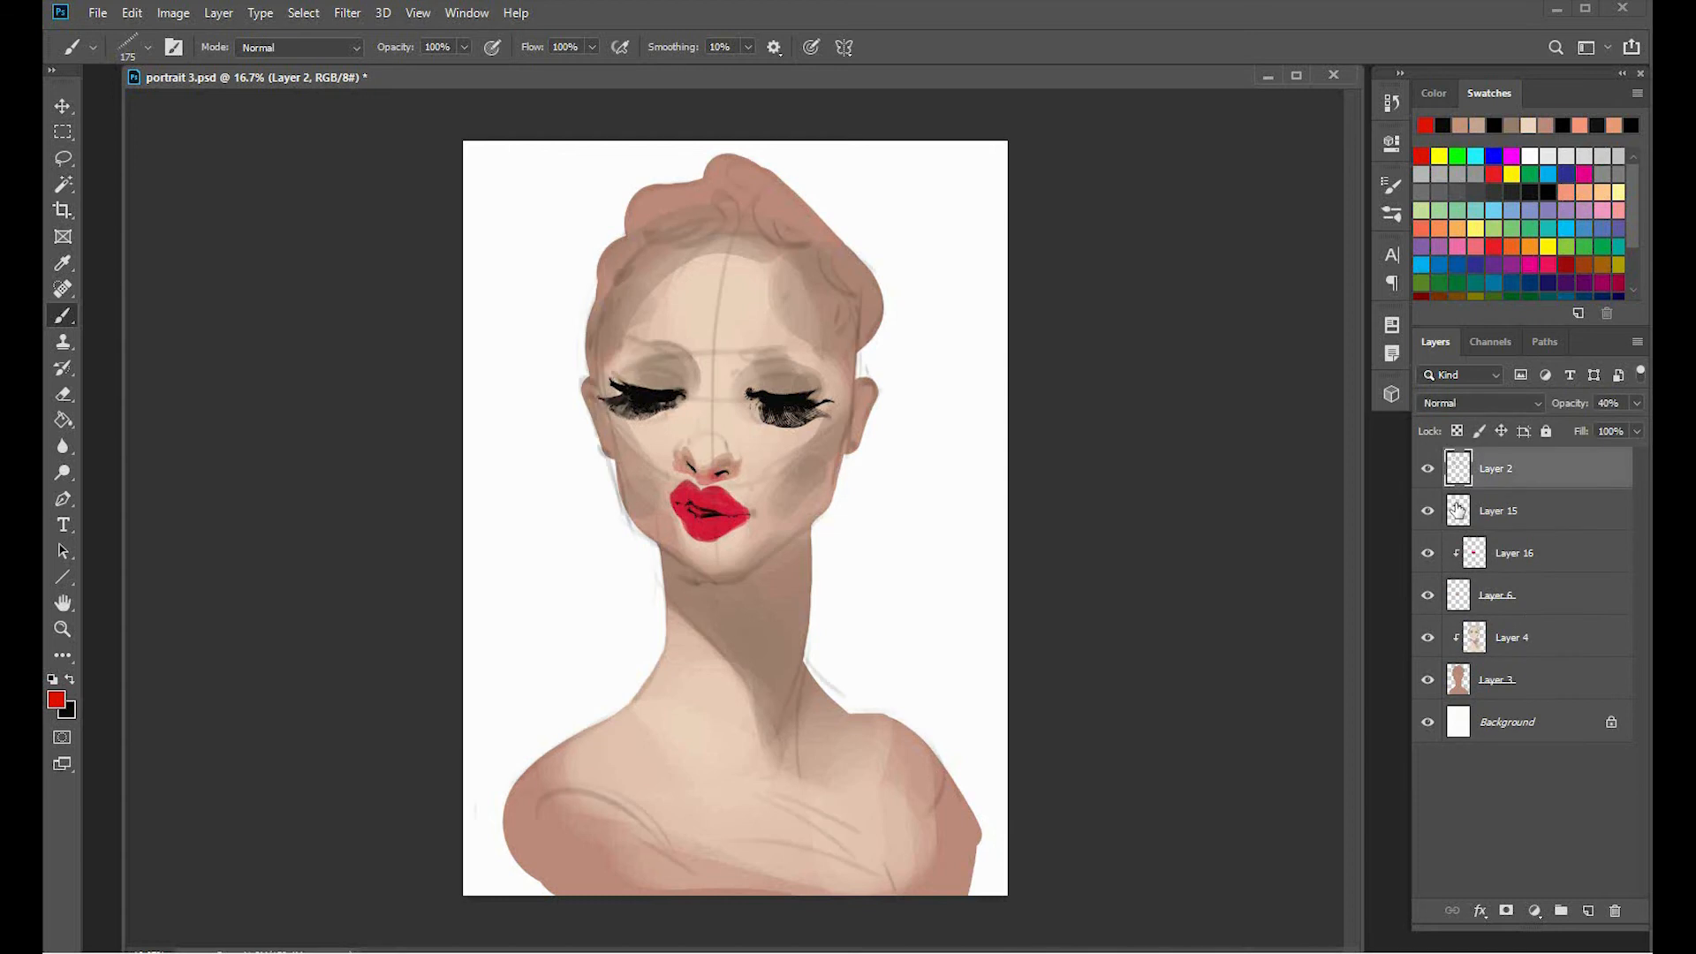
# Add a clipped layer above Layer 4 and paint the right side of the hair with a 200 px brush in the sampled lip red.
pyautogui.click(1529, 633)
pyautogui.click(1588, 911)
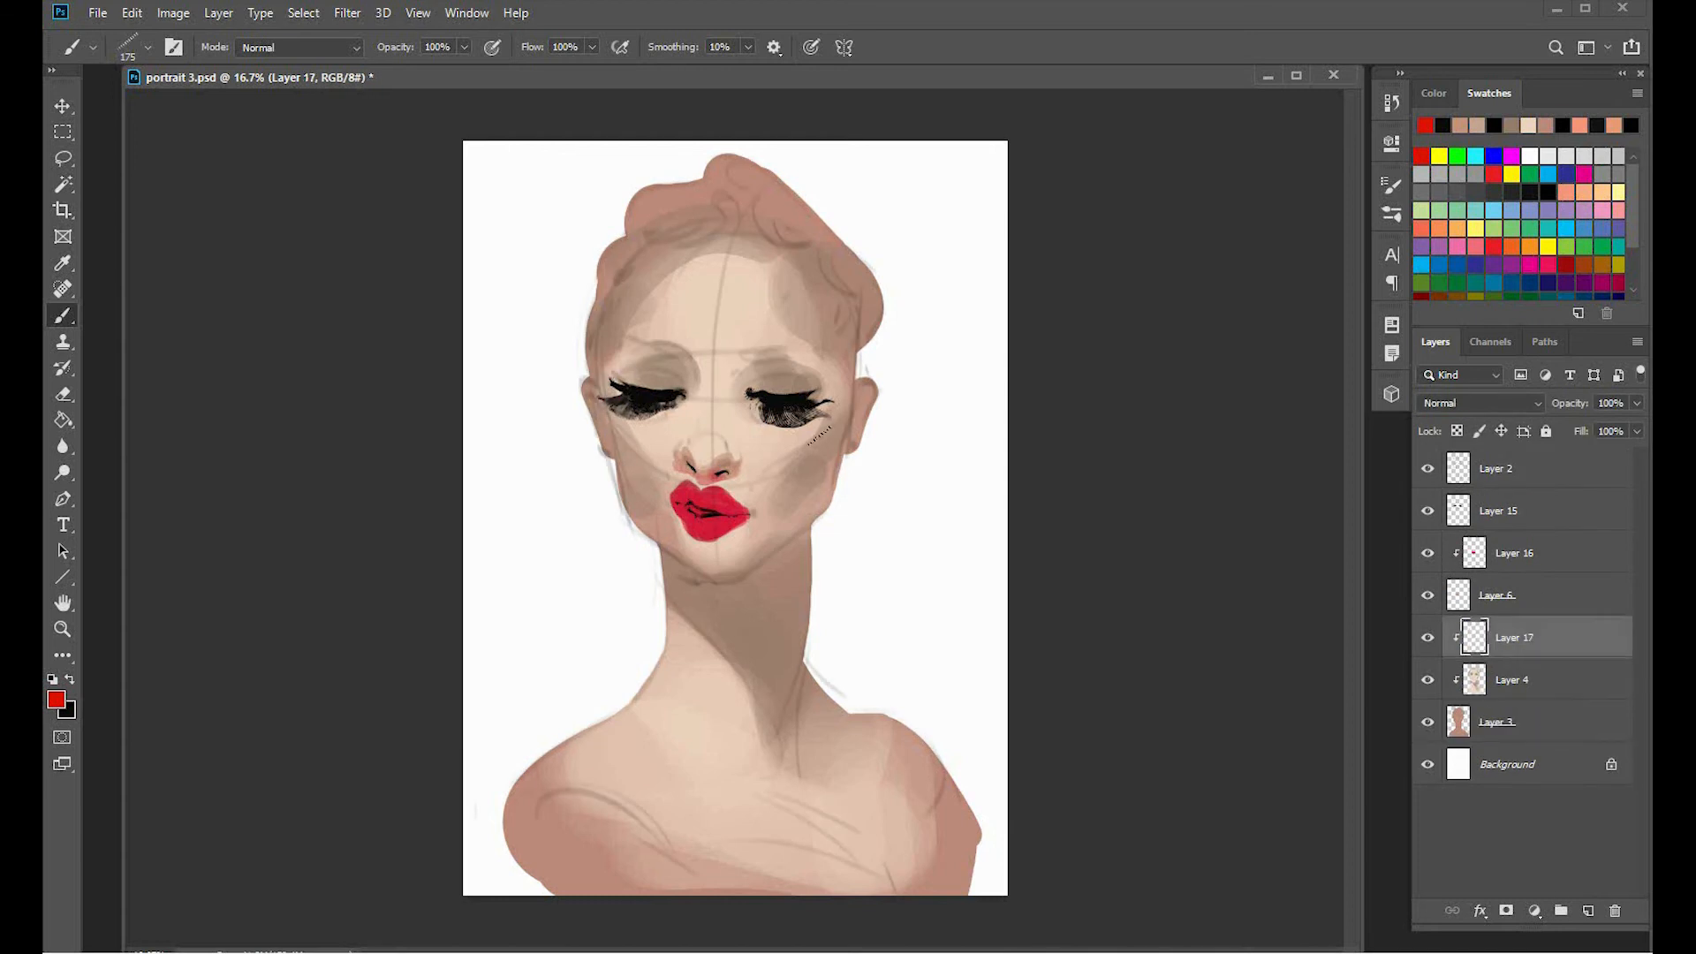
pyautogui.press(']')
pyautogui.keyDown('alt'); pyautogui.click(716, 504); pyautogui.keyUp('alt')
pyautogui.moveTo(826, 248)
pyautogui.mouseDown()
pyautogui.moveTo(885, 308)
pyautogui.moveTo(861, 299)
pyautogui.moveTo(865, 364)
pyautogui.mouseUp()
pyautogui.moveTo(873, 296); pyautogui.dragTo(878, 359)
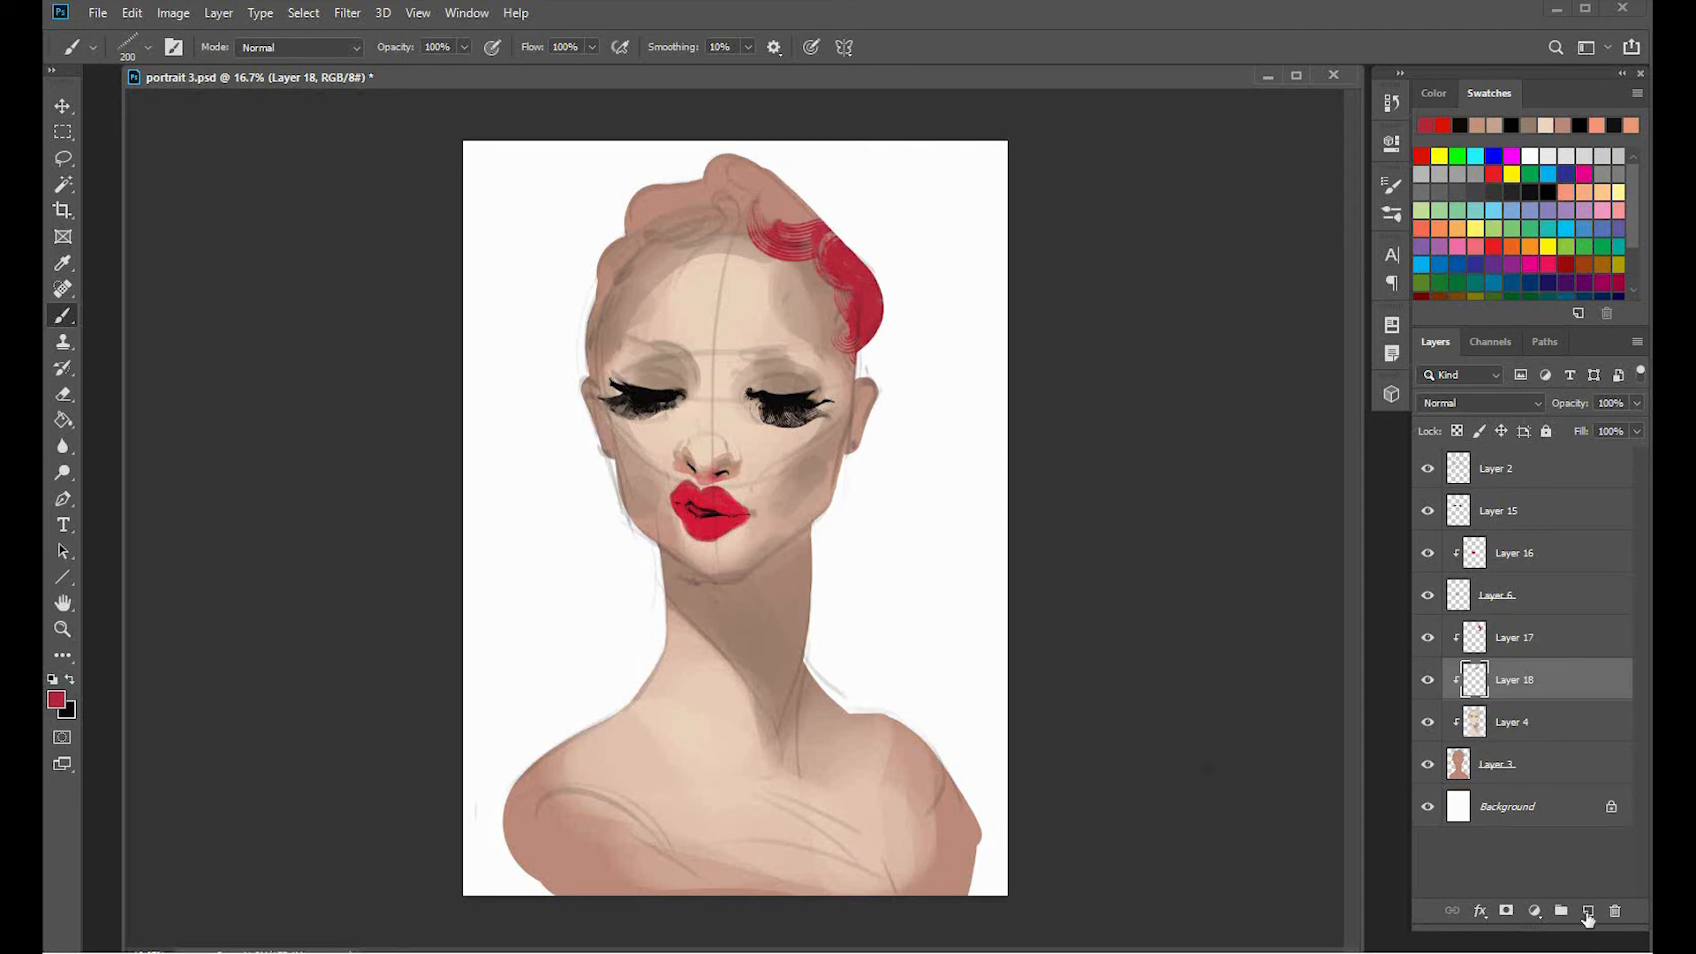
# Paint a red hair wave at the crown on a new clipped layer, then rotate and warp it to follow the sketched hair.
pyautogui.click(1587, 910)
pyautogui.hotkey('ctrl', '+')
pyautogui.moveTo(724, 220)
pyautogui.mouseDown()
pyautogui.moveTo(775, 114)
pyautogui.moveTo(828, 160)
pyautogui.mouseUp()
pyautogui.press('v')
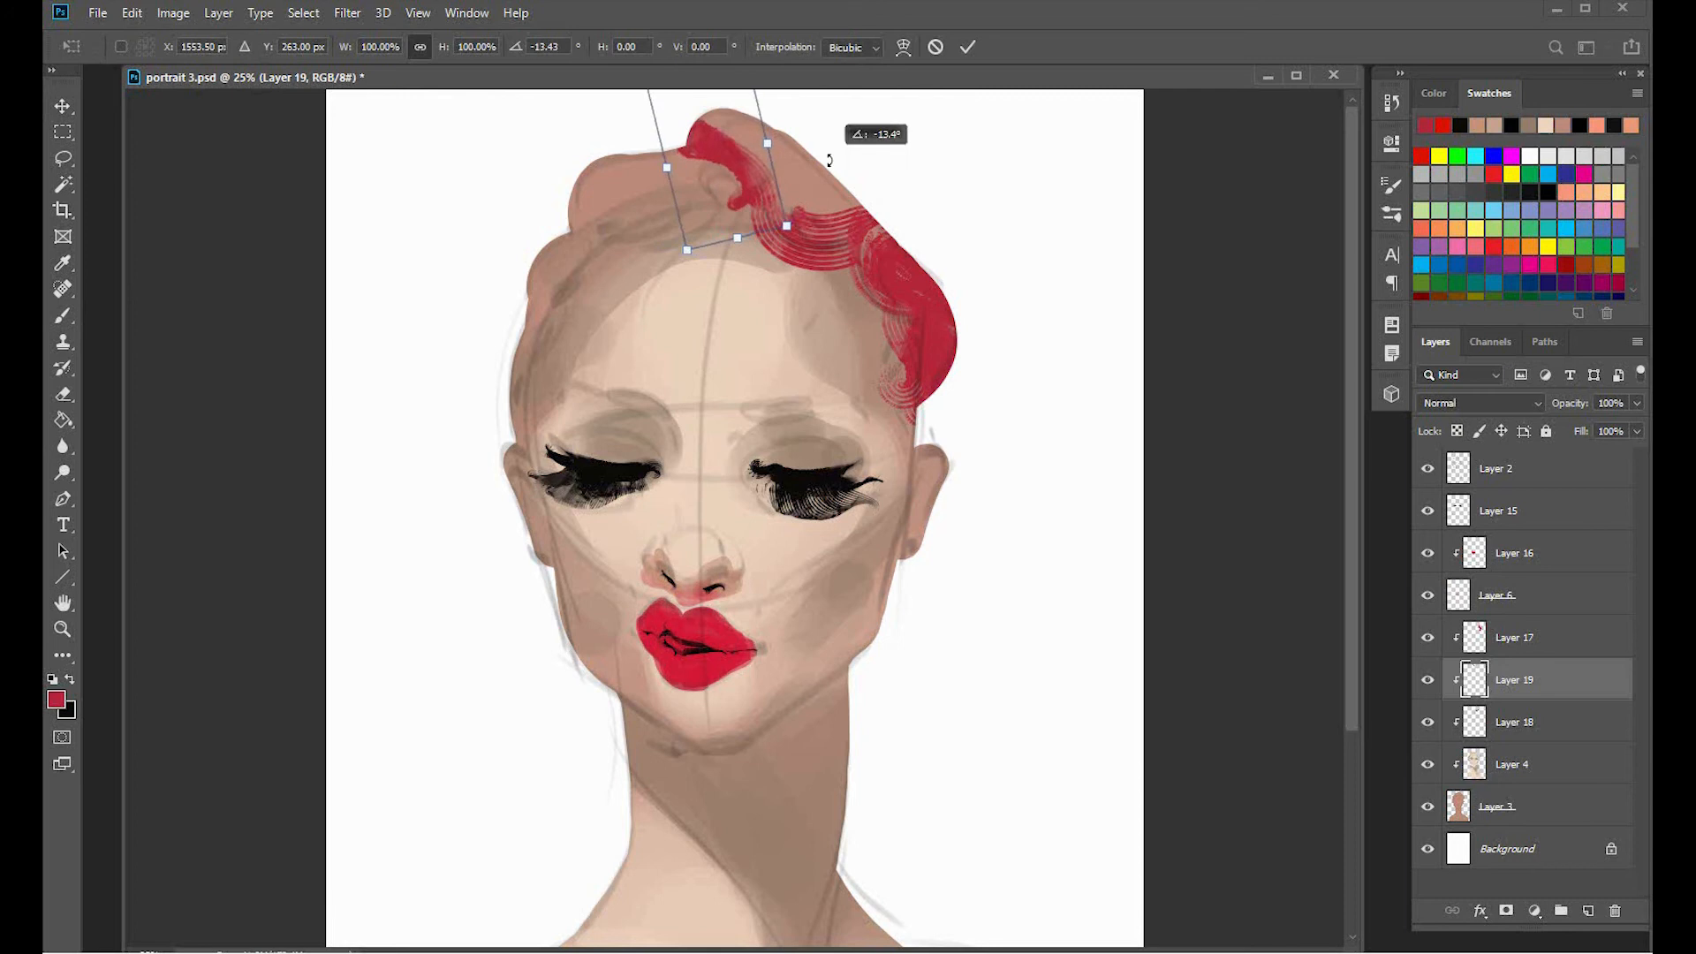
pyautogui.click(903, 47)
pyautogui.moveTo(698, 162)
pyautogui.mouseDown()
pyautogui.moveTo(681, 107)
pyautogui.moveTo(915, 207)
pyautogui.mouseUp()
pyautogui.press('Return')
# Fill the crown and upper left hair with red waves on new clipped layers, reducing the brush from 200 to 150 px.
pyautogui.click(1588, 911)
pyautogui.press('b')
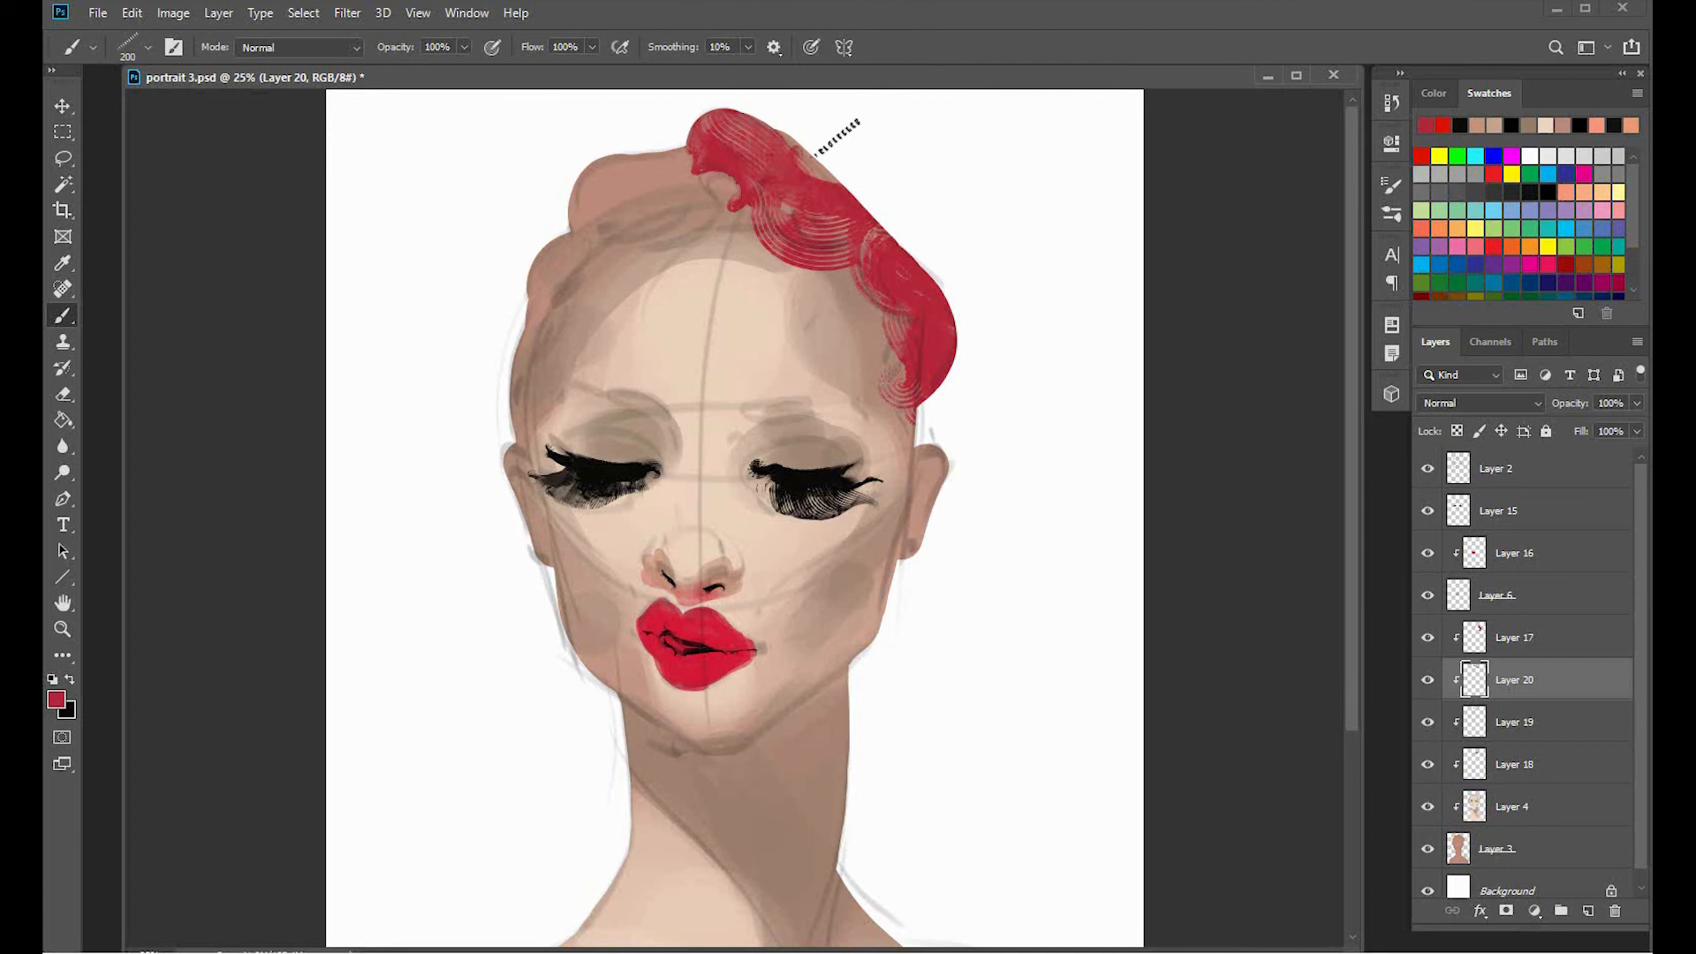
pyautogui.moveTo(836, 138)
pyautogui.mouseDown()
pyautogui.moveTo(795, 210)
pyautogui.moveTo(656, 224)
pyautogui.mouseUp()
pyautogui.click(1588, 911)
pyautogui.click(1588, 911)
pyautogui.press('[')
pyautogui.press('[')
pyautogui.moveTo(699, 168)
pyautogui.mouseDown()
pyautogui.moveTo(617, 224)
pyautogui.moveTo(588, 216)
pyautogui.mouseUp()
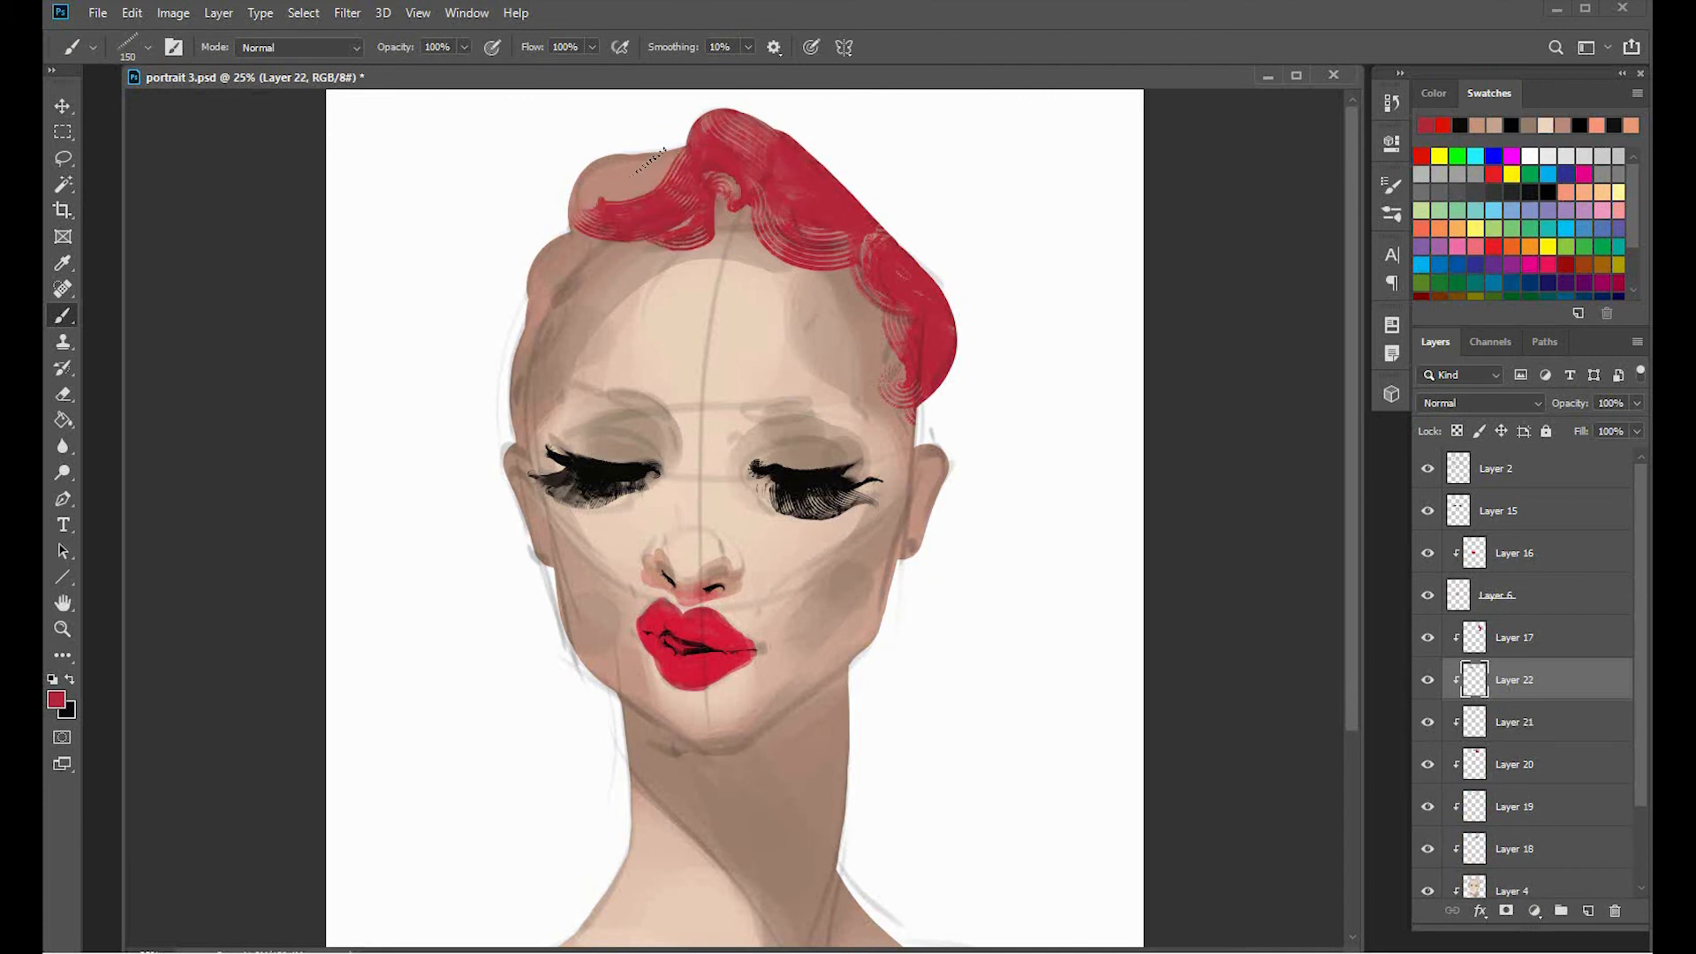
pyautogui.moveTo(661, 164)
pyautogui.mouseDown()
pyautogui.moveTo(581, 221)
pyautogui.moveTo(596, 231)
pyautogui.moveTo(541, 304)
pyautogui.mouseUp()
# Paint the left hairline red down to the front of the ear on a new clipped layer with a 175 px brush.
pyautogui.press(']')
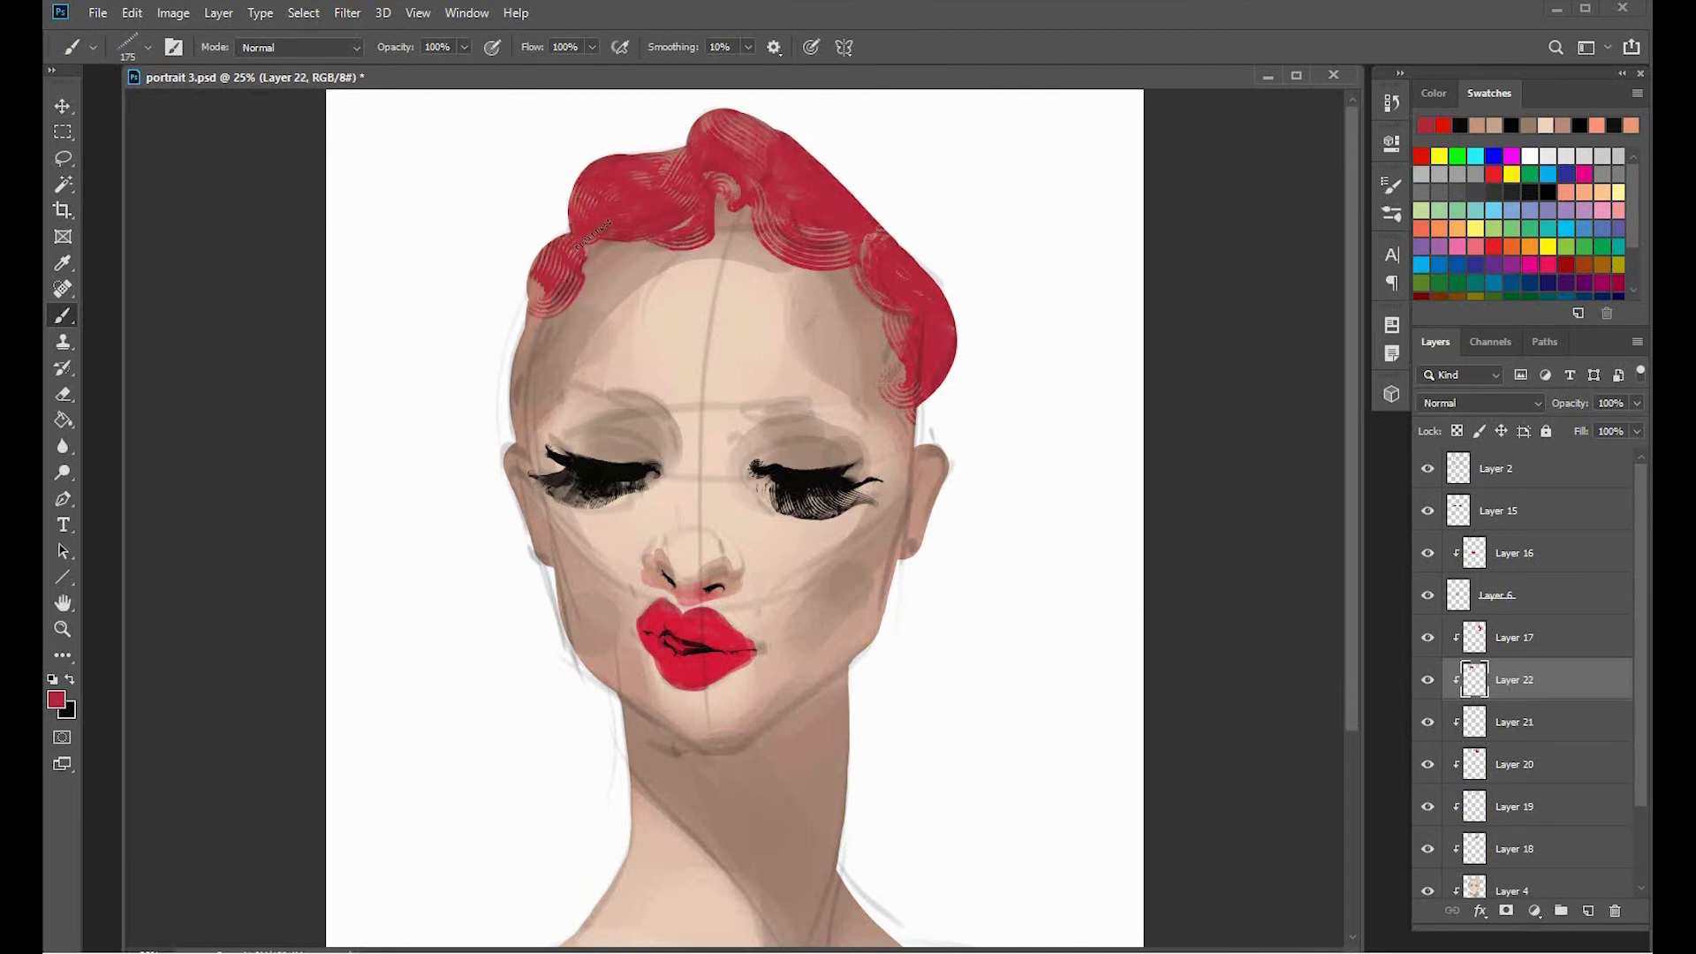
pyautogui.moveTo(592, 235)
pyautogui.mouseDown()
pyautogui.moveTo(544, 280)
pyautogui.moveTo(565, 260)
pyautogui.moveTo(530, 356)
pyautogui.mouseUp()
pyautogui.click(1589, 911)
pyautogui.hotkey('ctrl', 'z')
pyautogui.moveTo(562, 284)
pyautogui.mouseDown()
pyautogui.moveTo(513, 402)
pyautogui.moveTo(534, 526)
pyautogui.mouseUp()
# Add unclipped layers above Layer 17, paint a red strand in front of the right ear and transform it into place.
pyautogui.click(1514, 637)
pyautogui.click(1589, 911)
pyautogui.click(1589, 911)
pyautogui.moveTo(912, 426)
pyautogui.mouseDown()
pyautogui.moveTo(917, 521)
pyautogui.moveTo(925, 466)
pyautogui.mouseUp()
pyautogui.hotkey('ctrl', 't')
pyautogui.press('Escape')
pyautogui.hotkey('ctrl', 't')
pyautogui.press('Return')
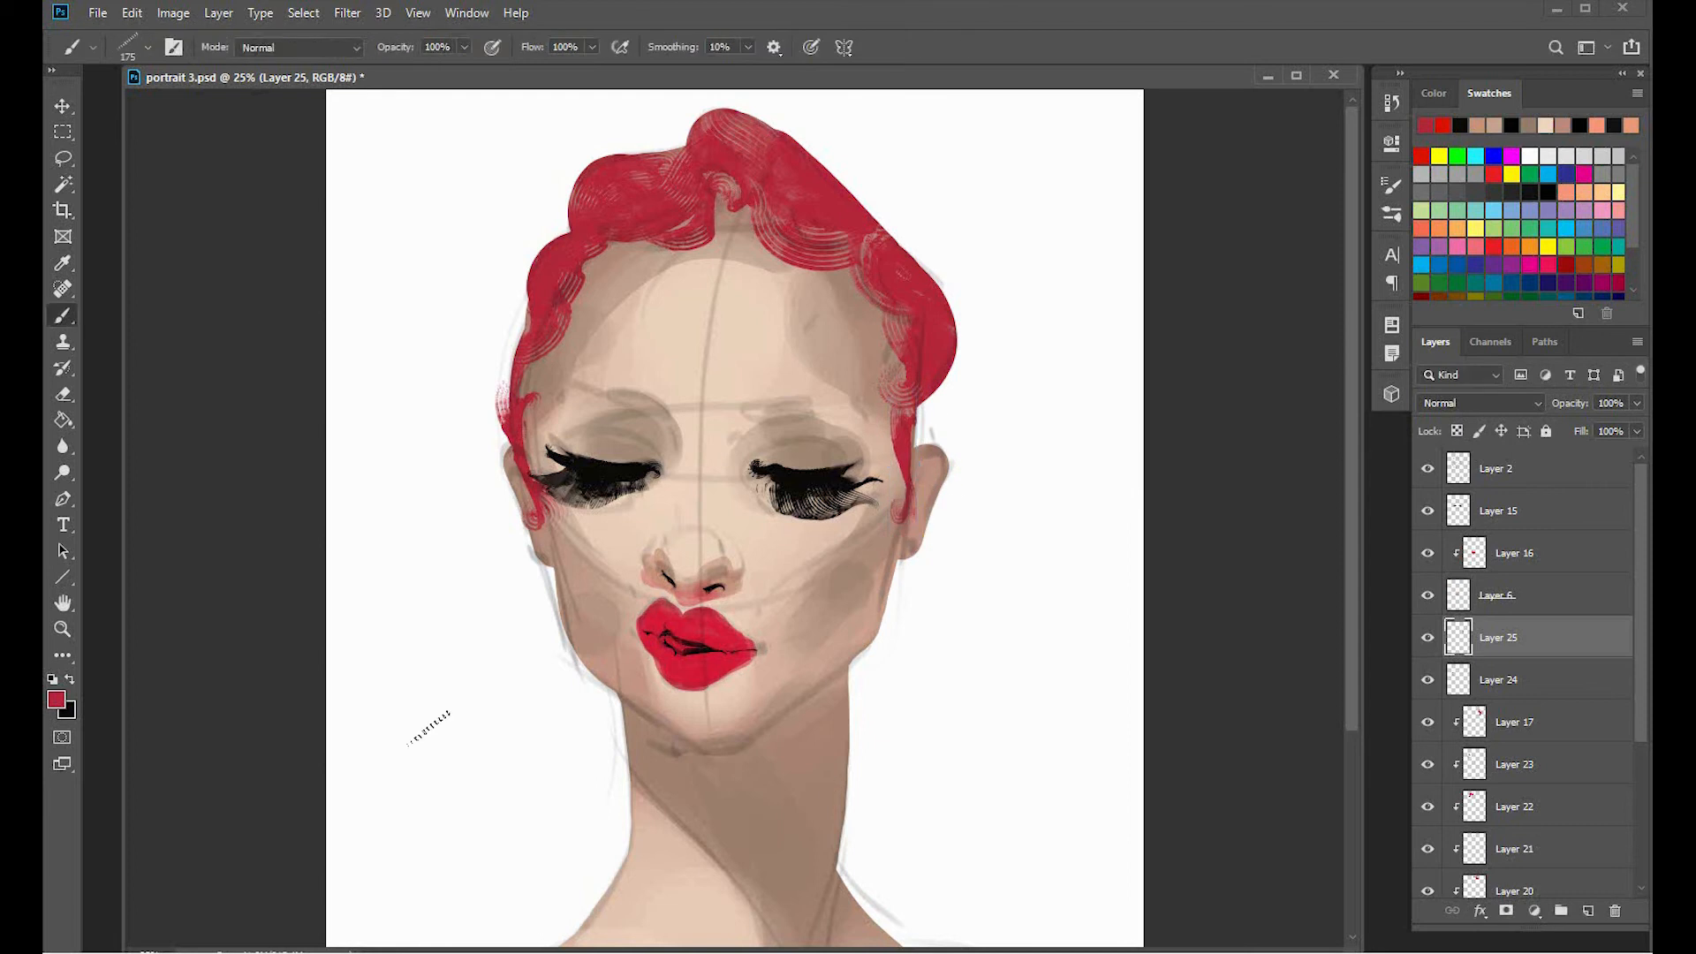
pyautogui.press('v')
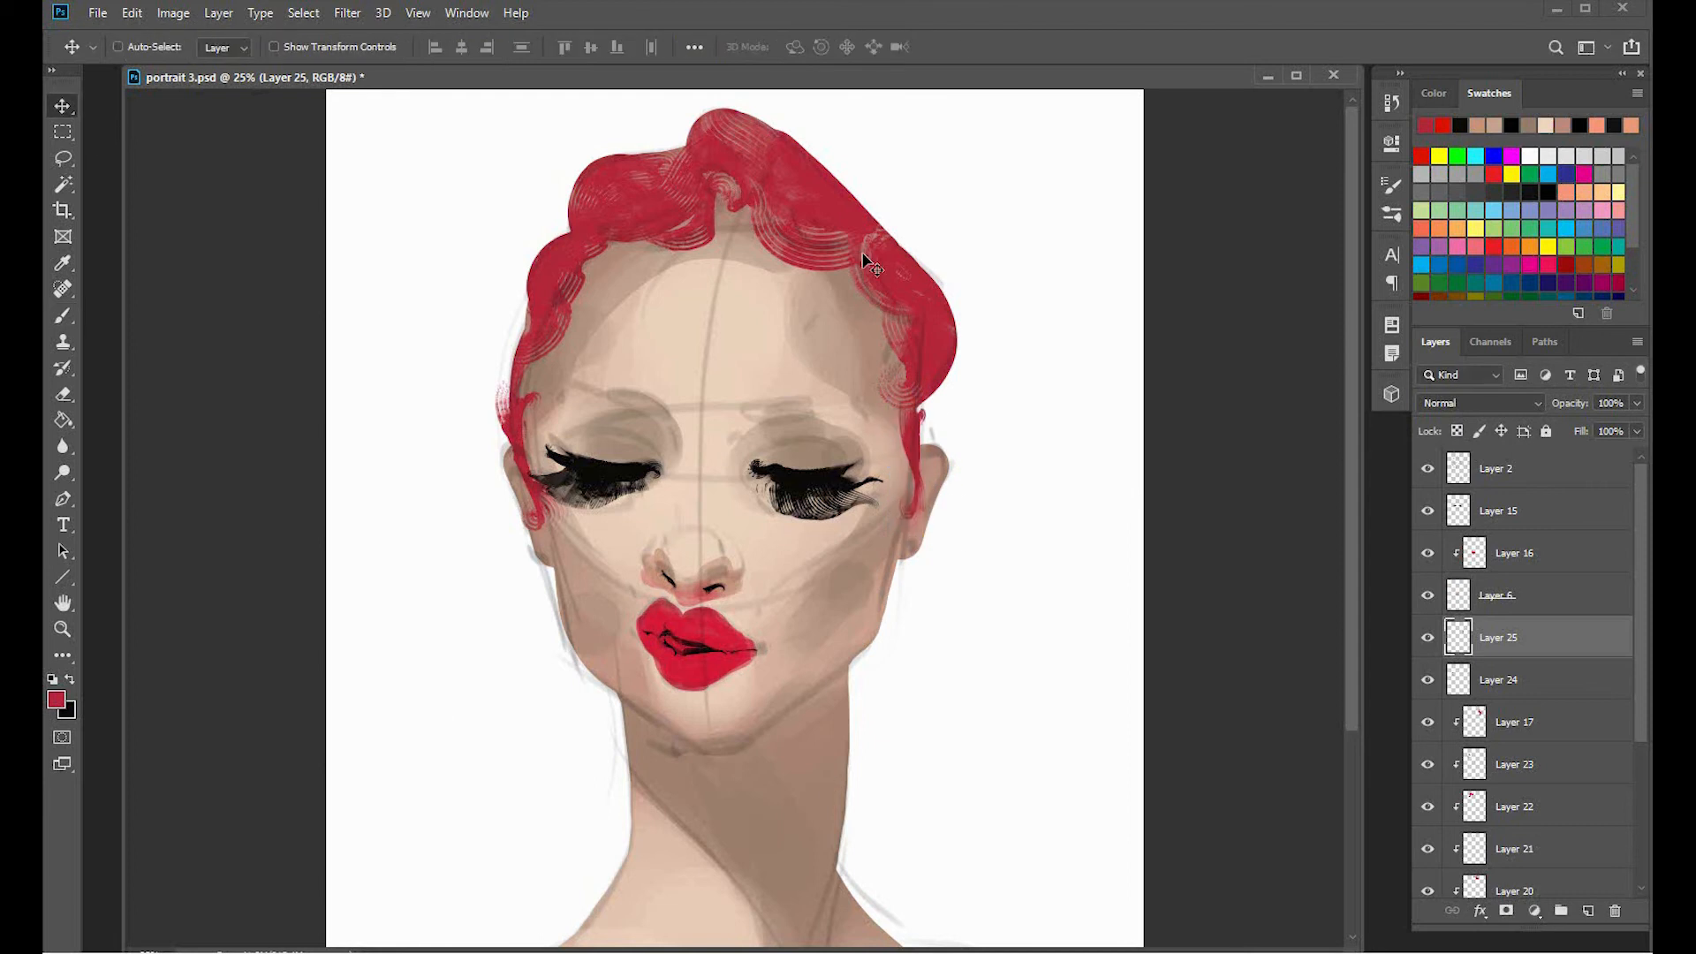
# Paint a wispy red tuft above the right ear on a new layer and move it into place.
pyautogui.click(1588, 911)
pyautogui.press('b')
pyautogui.moveTo(942, 385); pyautogui.dragTo(945, 445)
pyautogui.click(63, 107)
pyautogui.moveTo(1034, 571); pyautogui.dragTo(1023, 565)
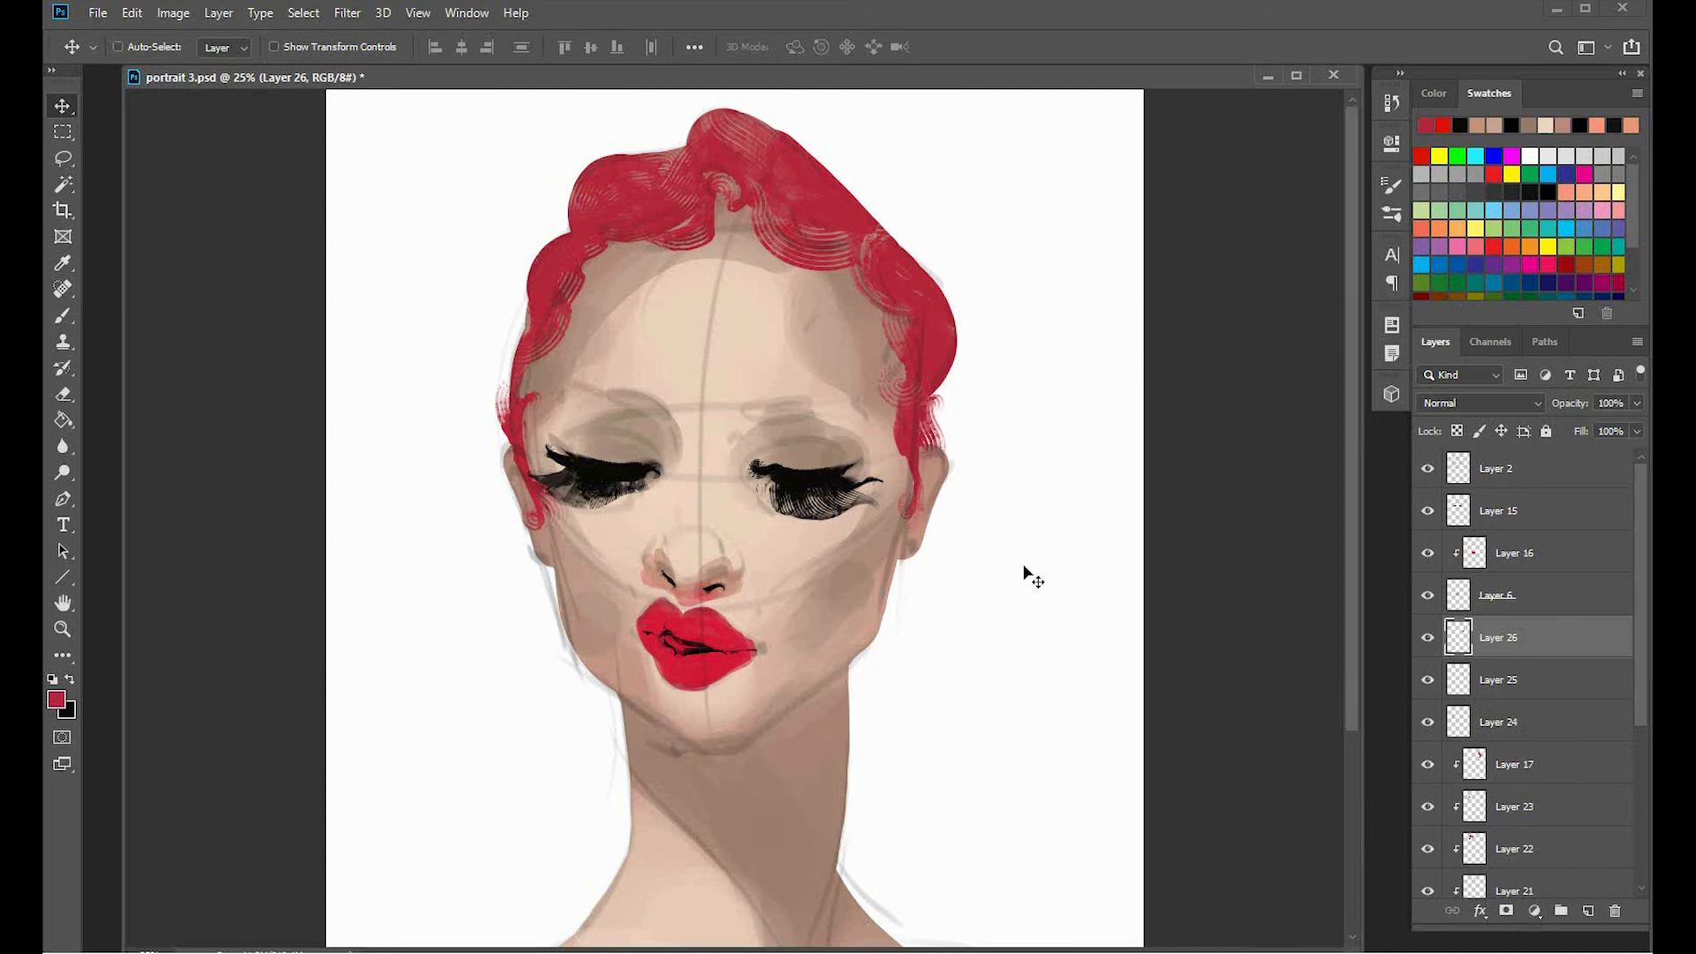
# Paint the right eyebrow in red on a new layer above Layer 26 and thin it with a 40 px Eraser.
pyautogui.scroll(-3, 1528, 686)
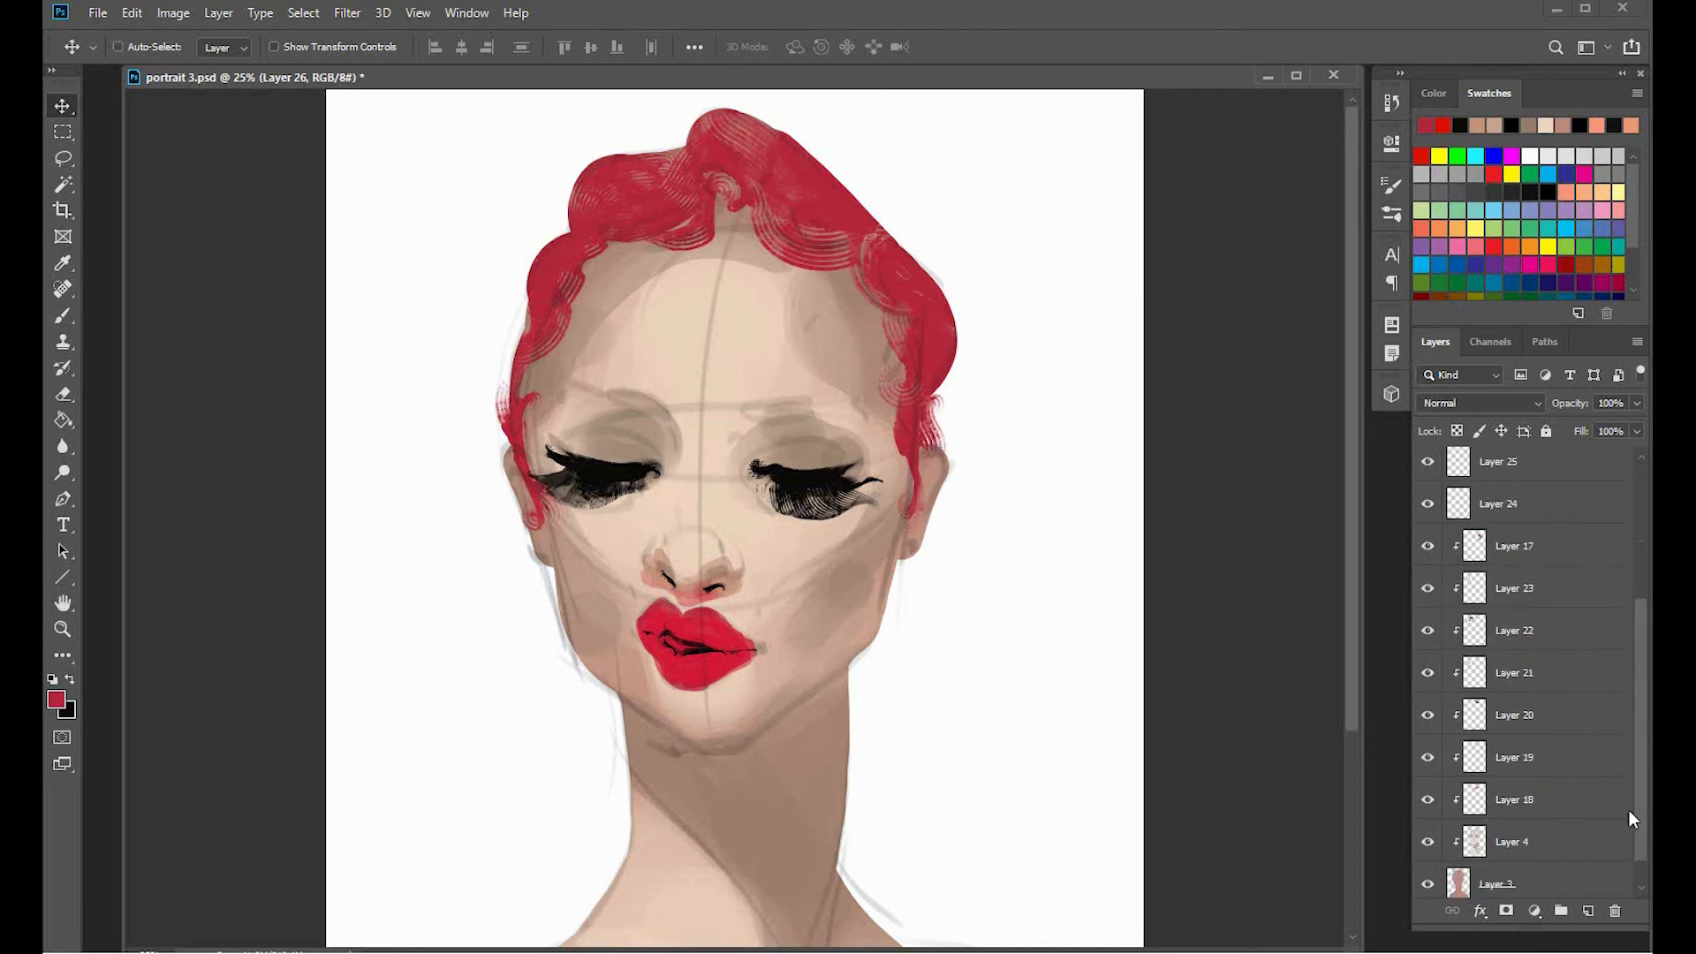
pyautogui.click(1522, 842)
pyautogui.moveTo(1639, 756); pyautogui.dragTo(1637, 644)
pyautogui.click(1533, 562)
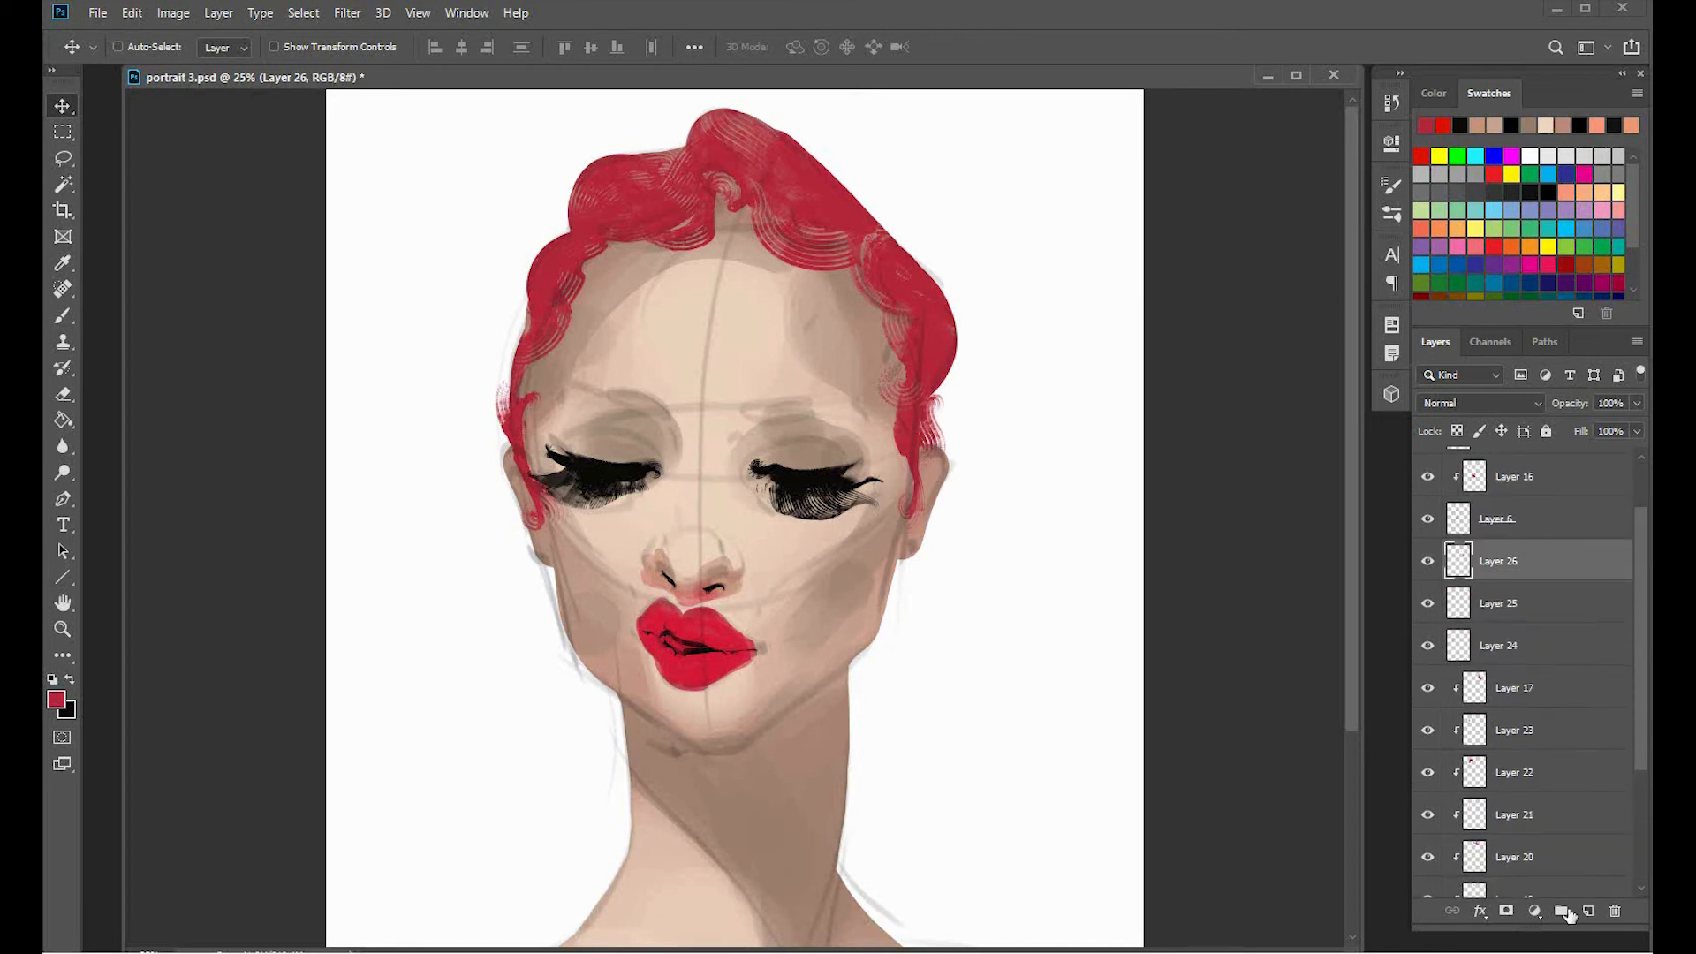
pyautogui.click(1589, 911)
pyautogui.press('b')
pyautogui.moveTo(848, 408)
pyautogui.mouseDown()
pyautogui.moveTo(744, 405)
pyautogui.moveTo(797, 406)
pyautogui.mouseUp()
pyautogui.hotkey('ctrl', 't')
pyautogui.click(62, 105)
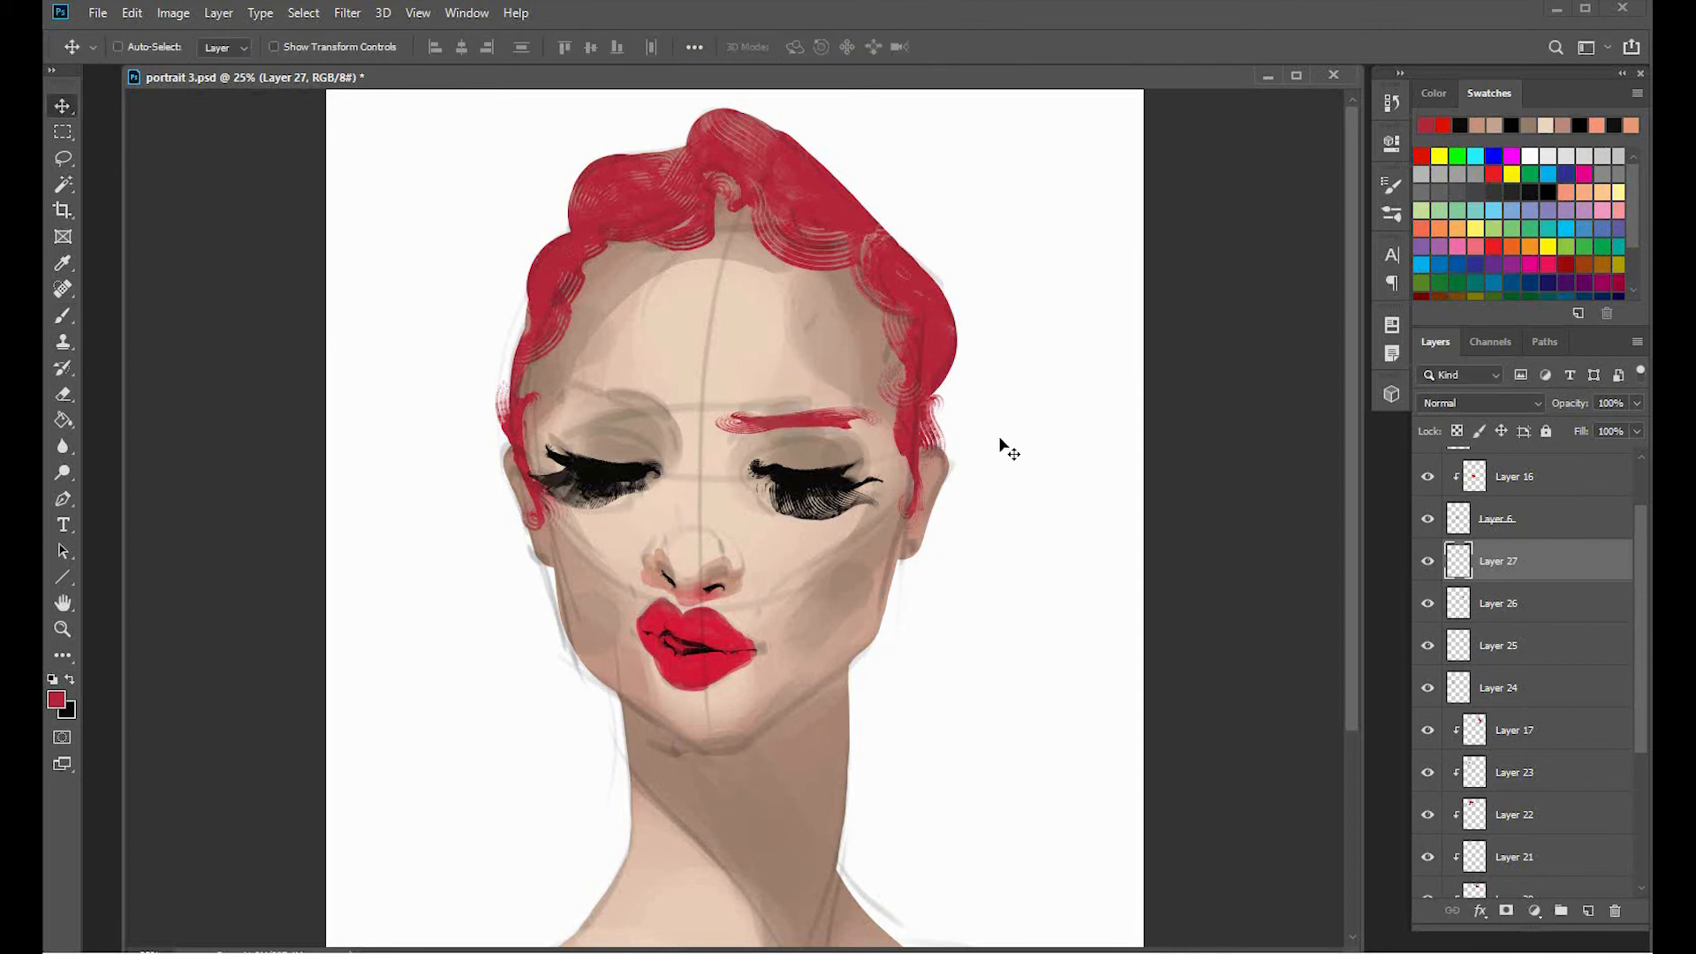
pyautogui.press('e')
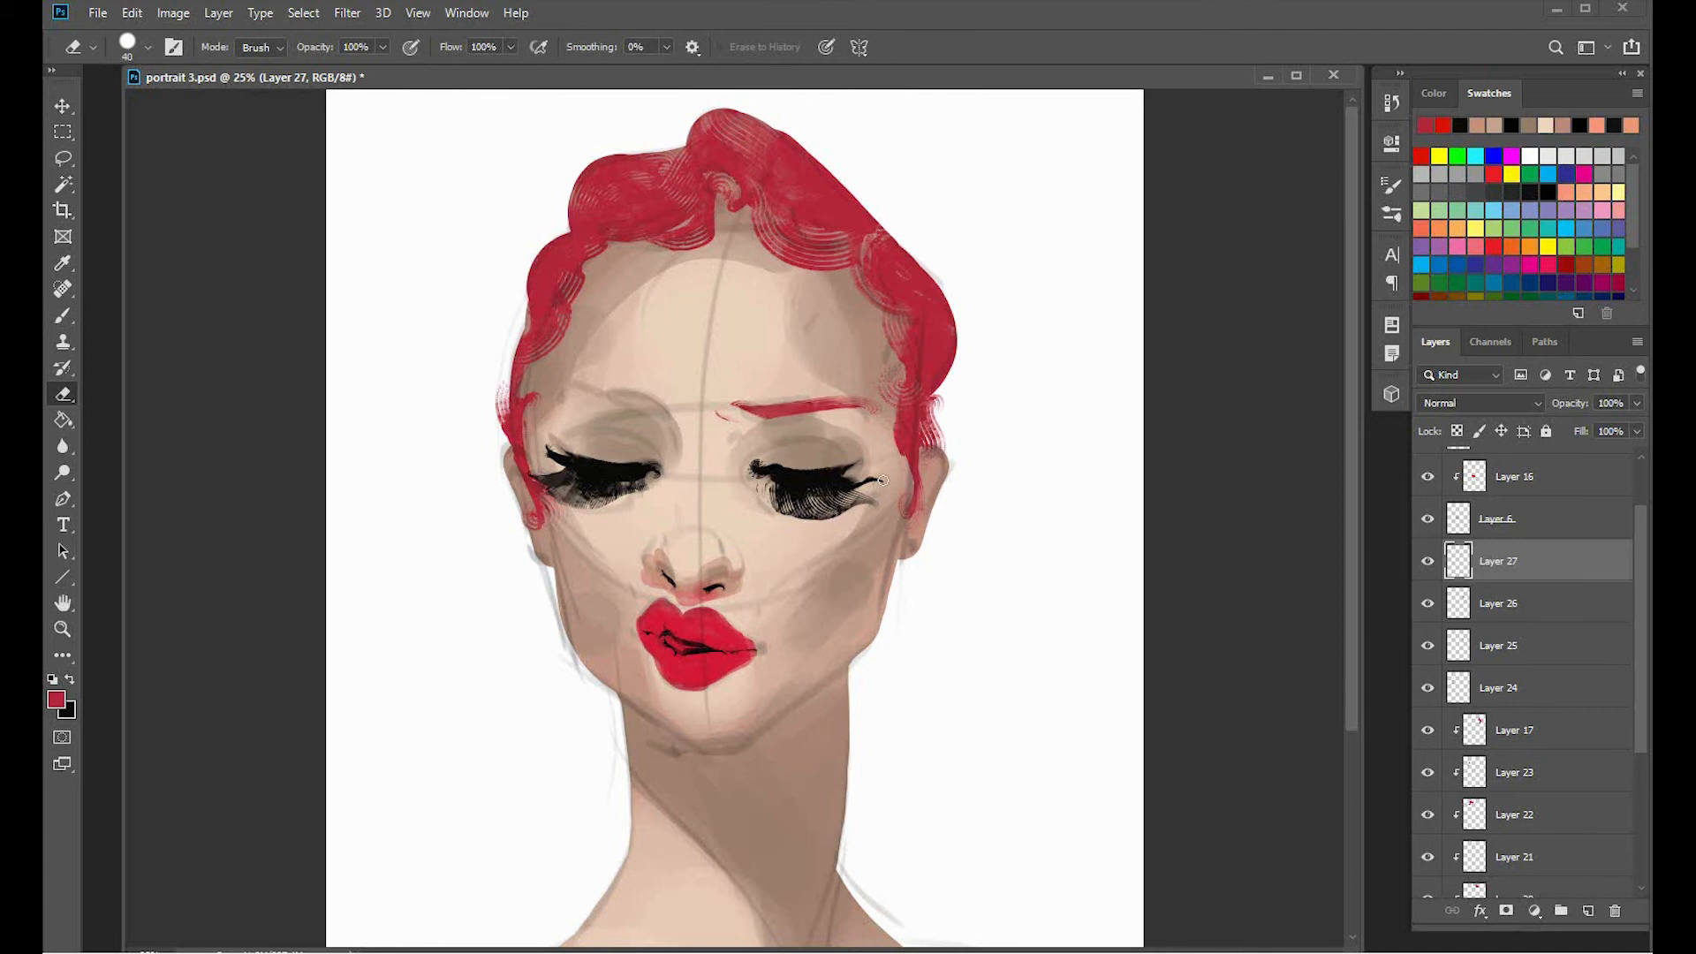
pyautogui.click(729, 414)
# Warp and transform the right eyebrow on Layer 27 to fit the brow line above the eye.
pyautogui.hotkey('ctrl', 't')
pyautogui.moveTo(766, 421); pyautogui.dragTo(807, 469)
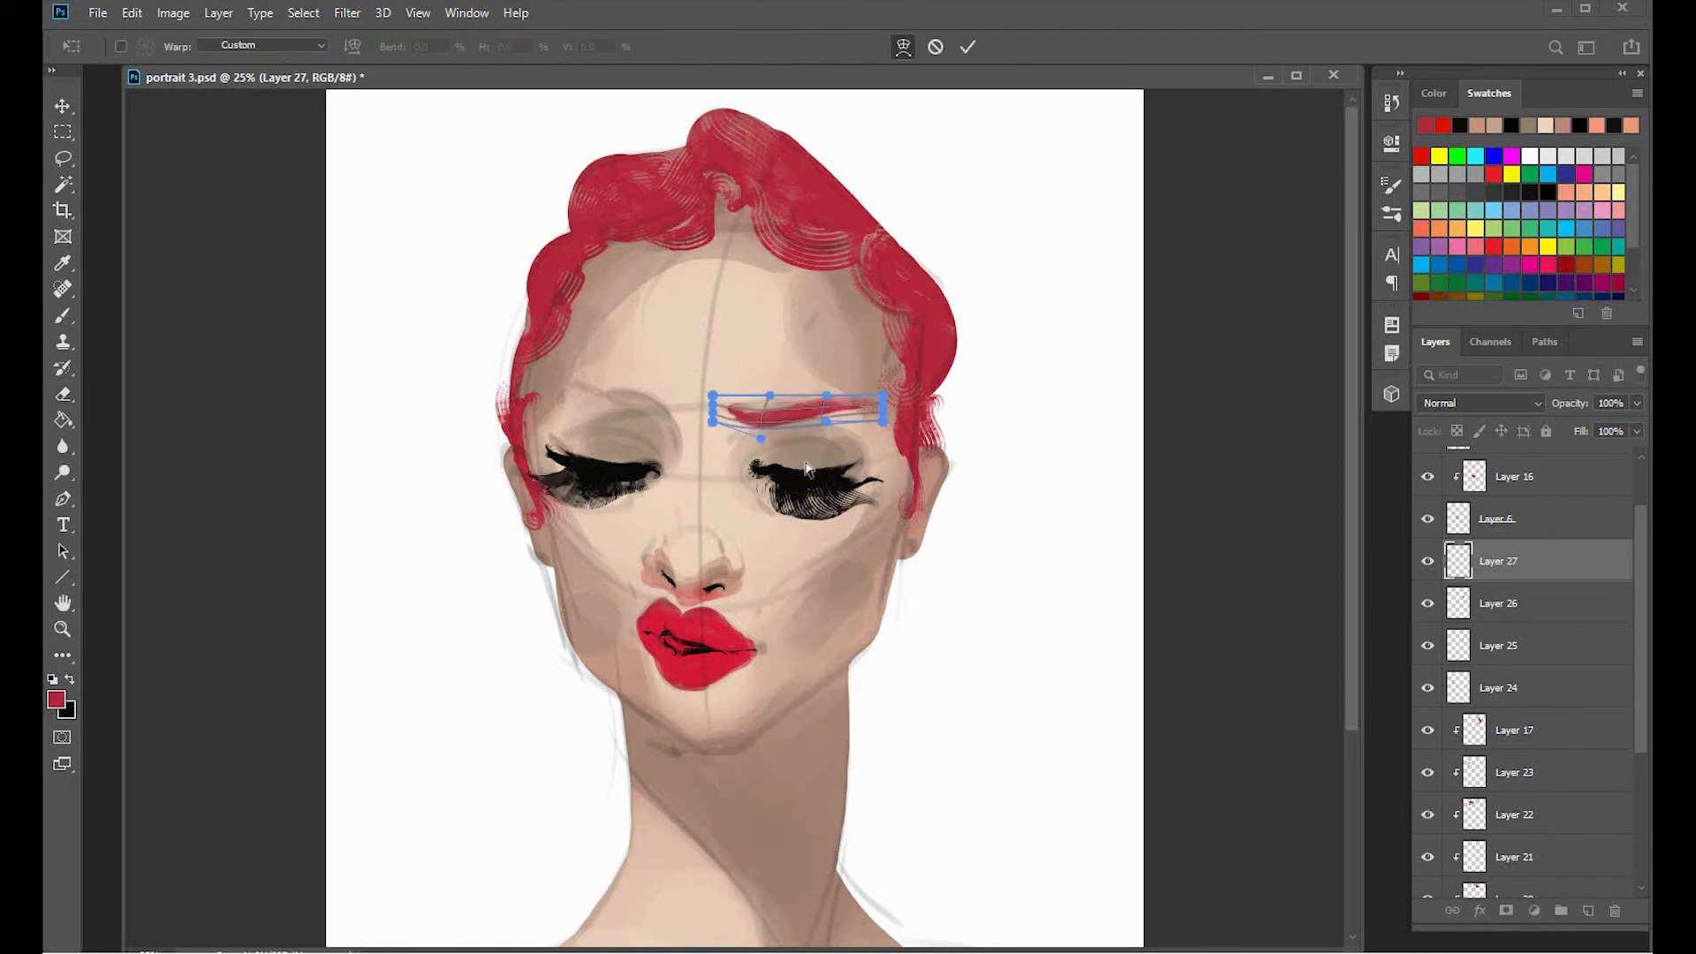
pyautogui.press('Return')
pyautogui.click(62, 106)
pyautogui.hotkey('ctrl', 't')
pyautogui.moveTo(883, 396); pyautogui.dragTo(863, 406)
pyautogui.press('Return')
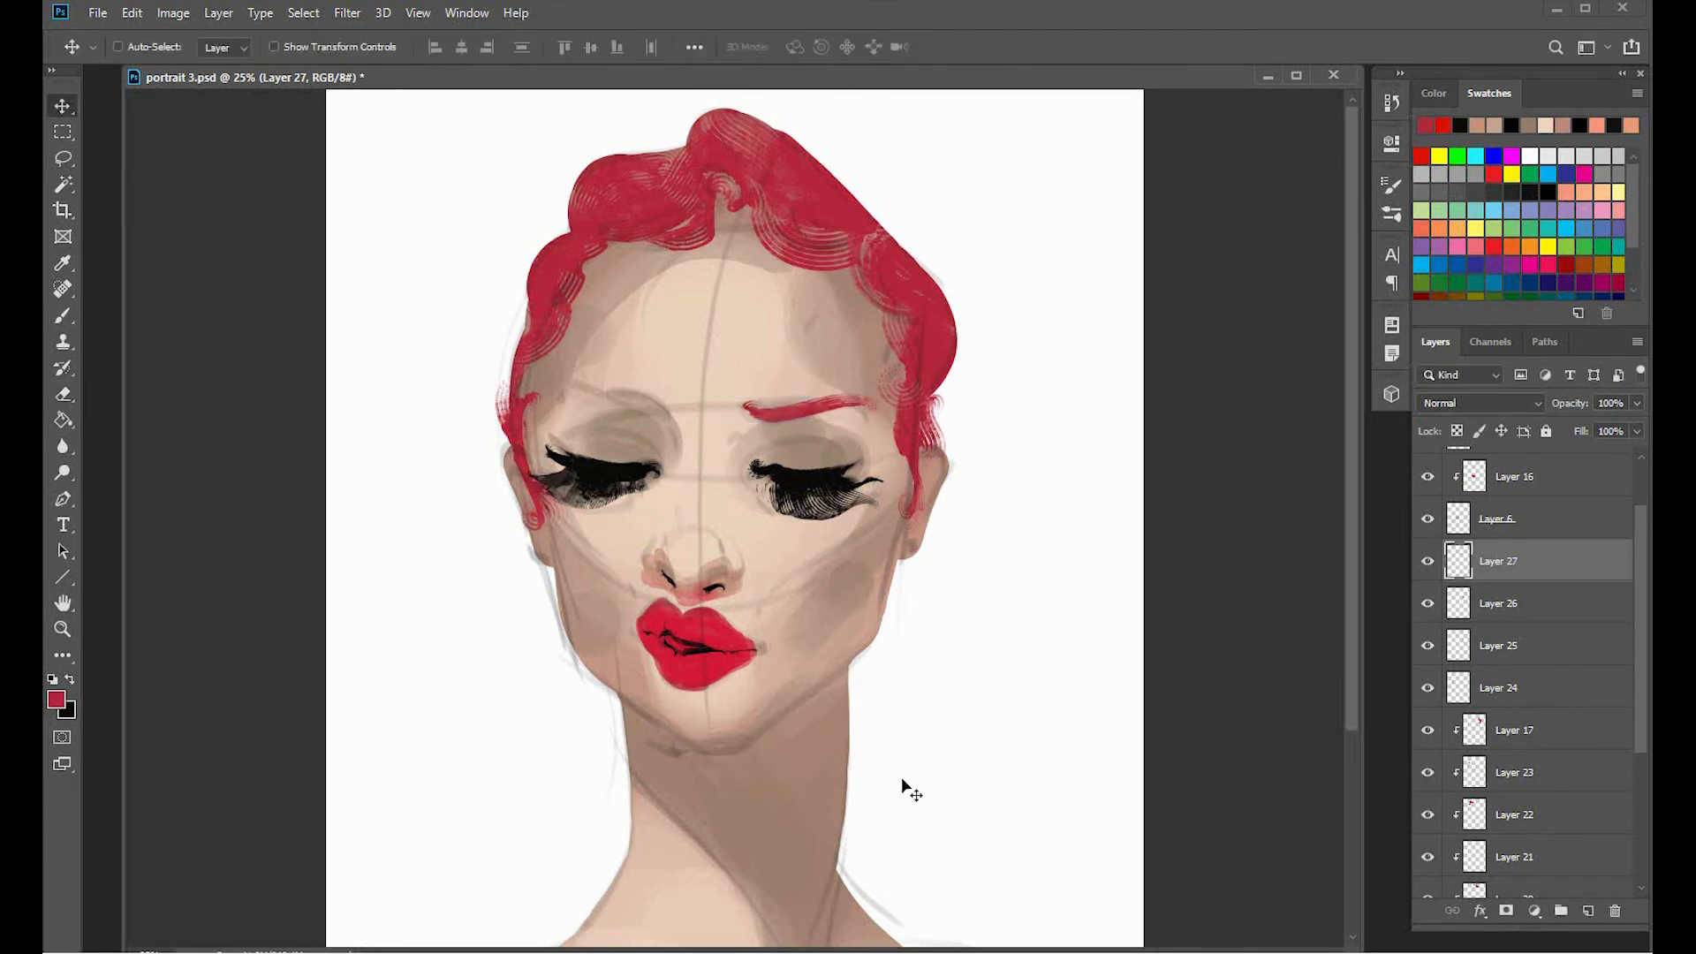
# Paint the left eyebrow in red on a new layer with a 125 px brush and warp its shape.
pyautogui.press('b')
pyautogui.click(1588, 911)
pyautogui.moveTo(662, 430); pyautogui.dragTo(575, 381)
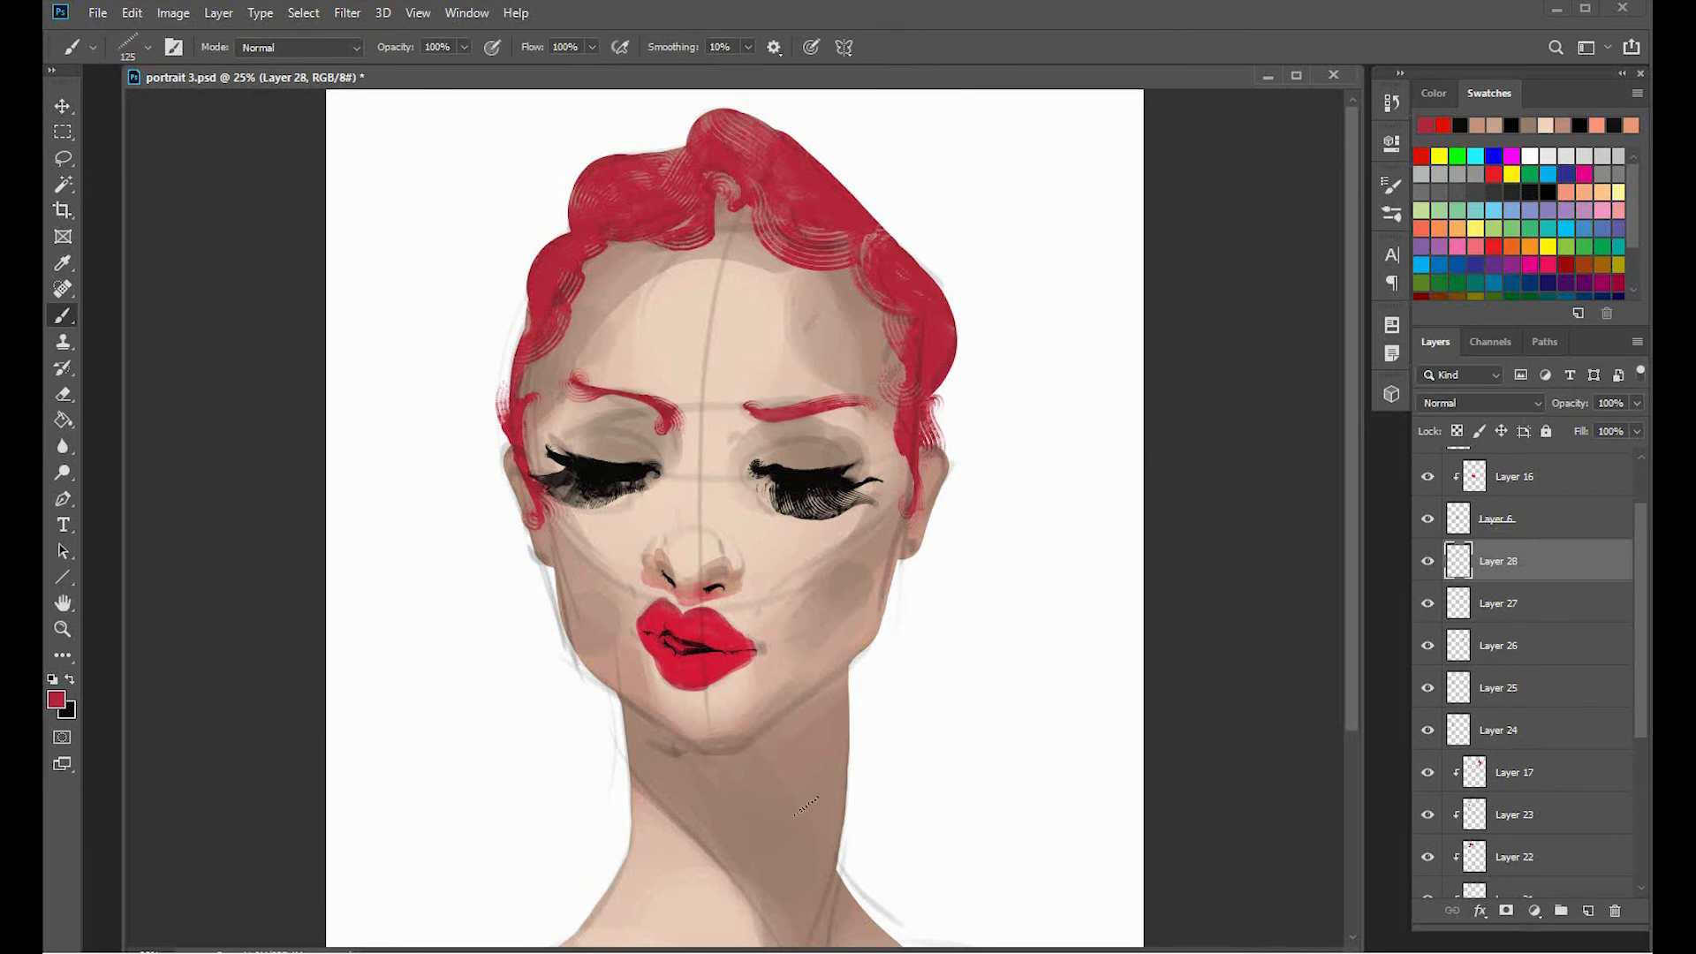
pyautogui.hotkey('ctrl', 't')
pyautogui.click(903, 47)
pyautogui.moveTo(688, 393)
pyautogui.mouseDown()
pyautogui.moveTo(565, 384)
pyautogui.moveTo(532, 359)
pyautogui.mouseUp()
pyautogui.press('Return')
# Hide the sketch on Layer 2 and add outer red curls at the crown and right side on new layers above Layer 17.
pyautogui.scroll(3, 1538, 465)
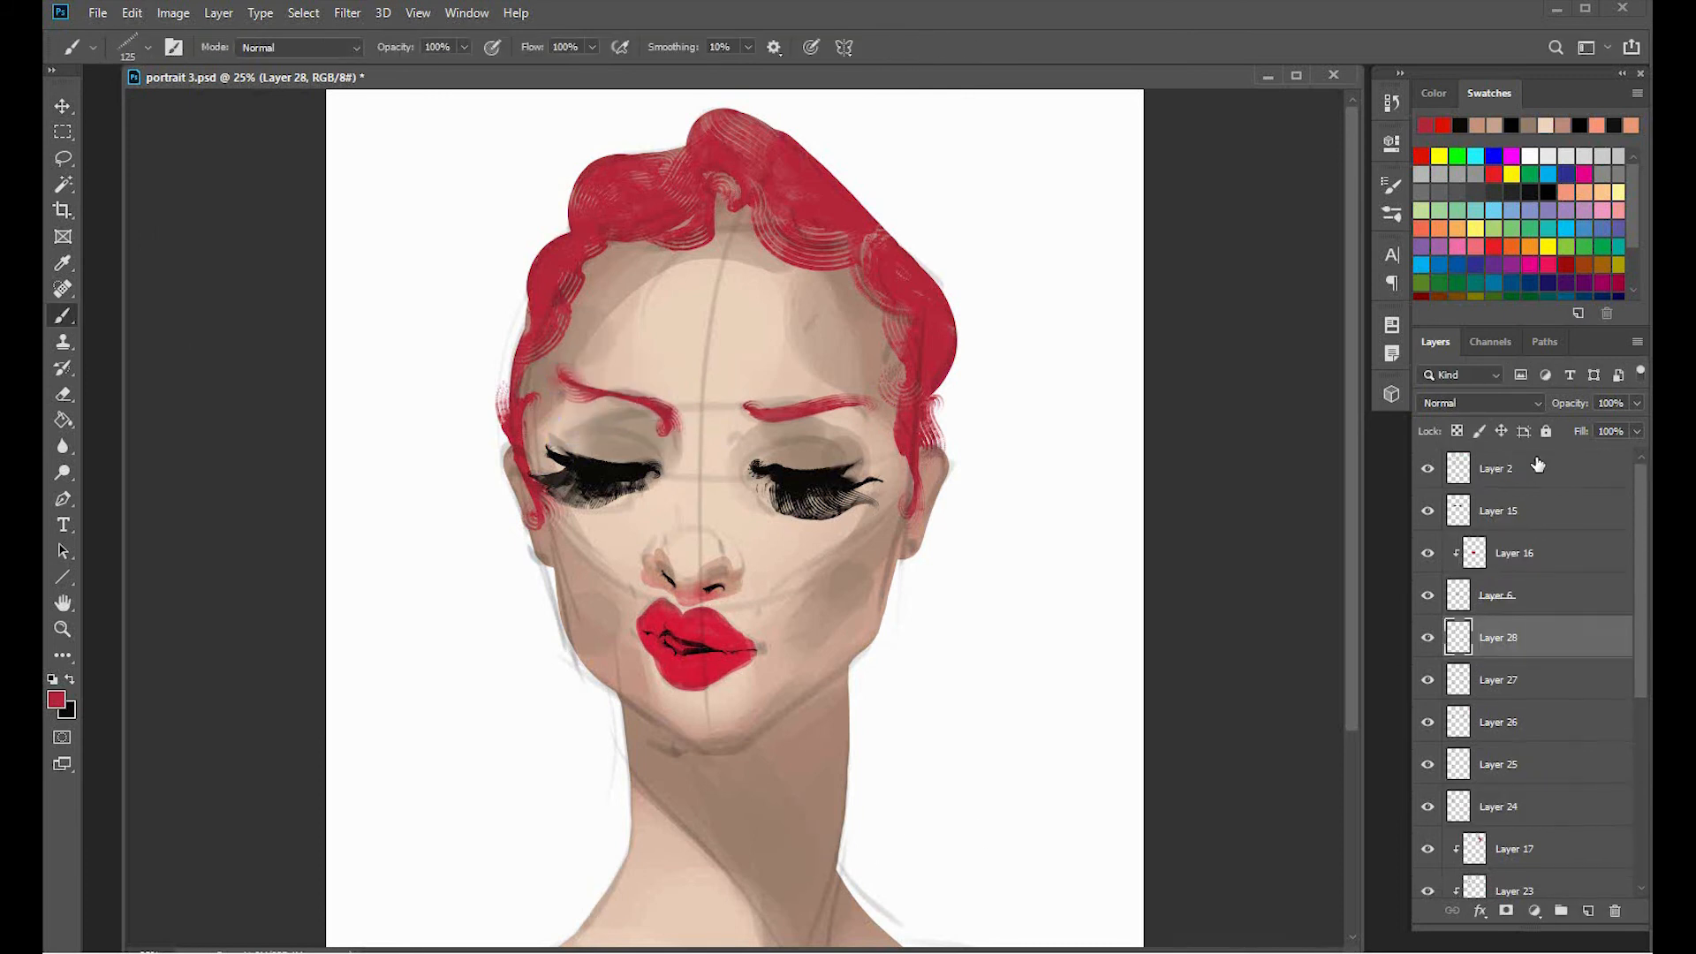
pyautogui.click(1428, 468)
pyautogui.hotkey('ctrl', '-')
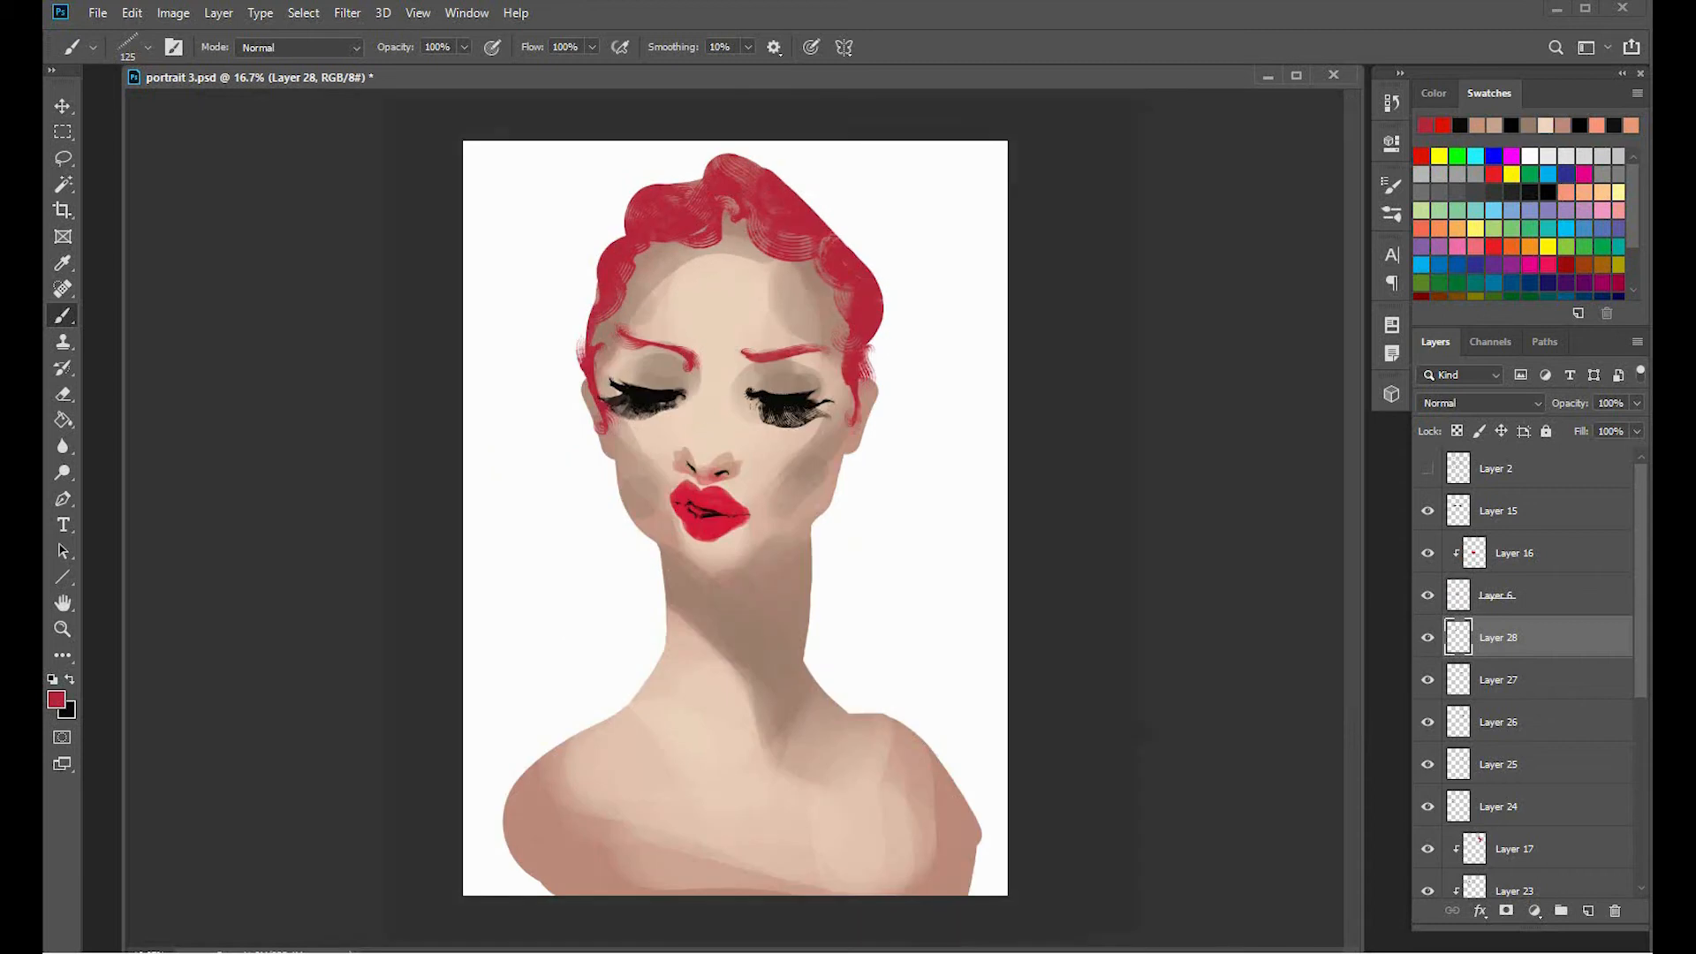
pyautogui.moveTo(1639, 668); pyautogui.dragTo(1639, 854)
pyautogui.click(1502, 835)
pyautogui.press('e')
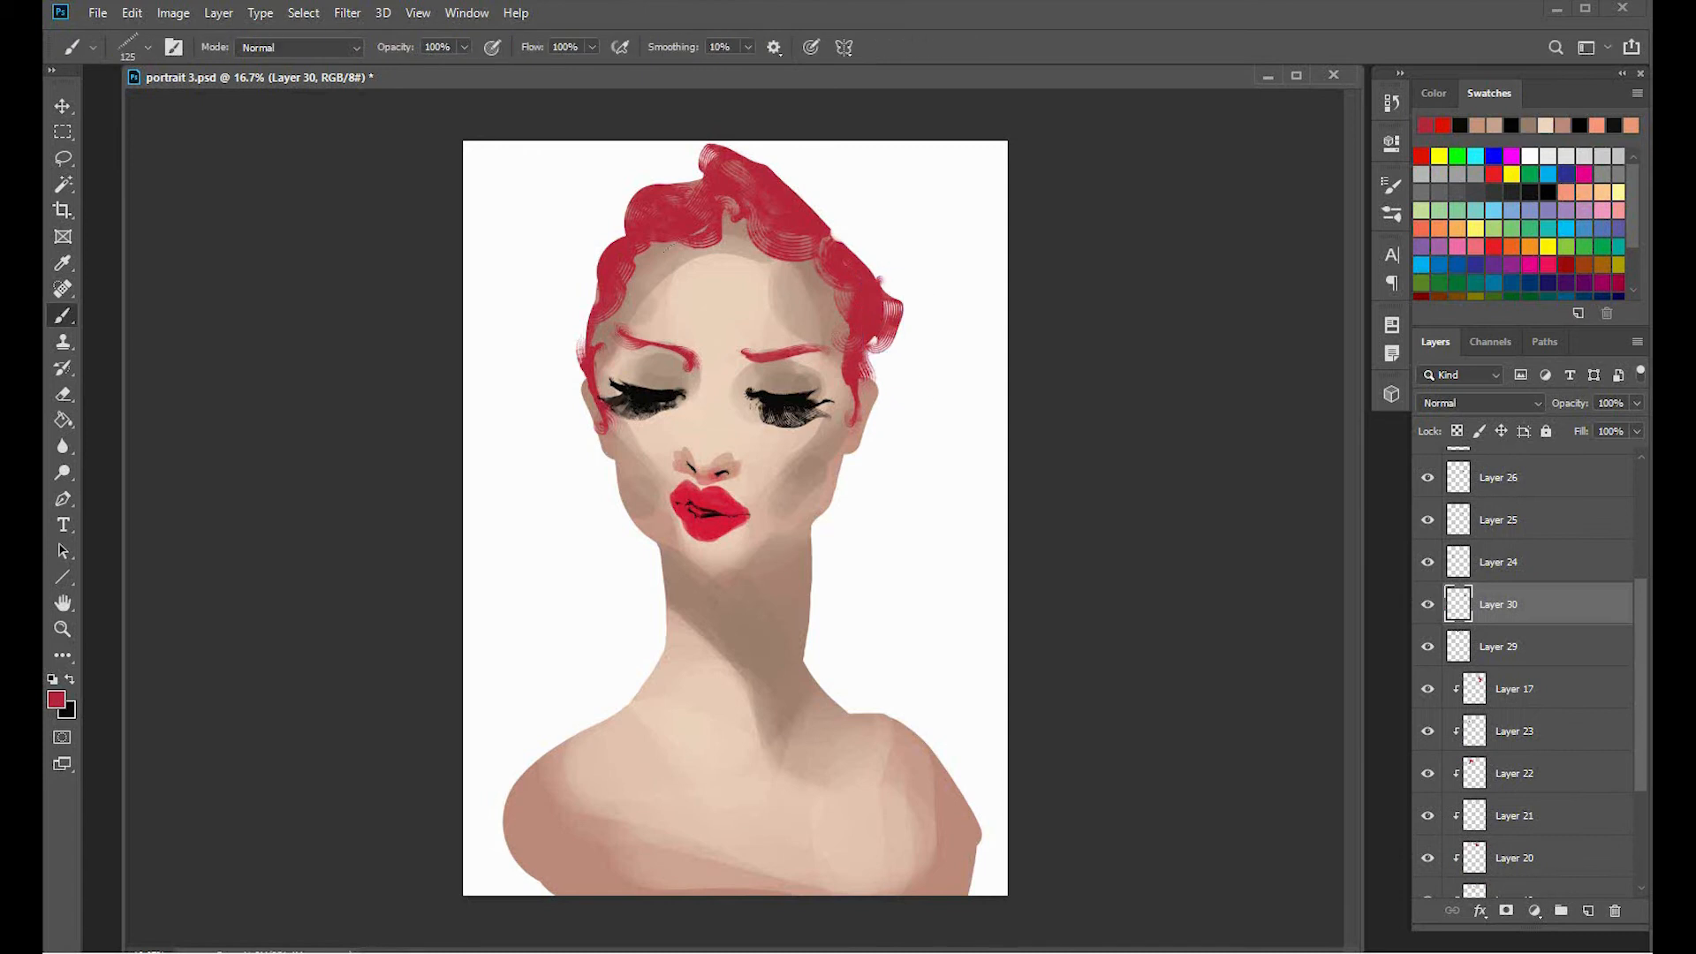
# Nudge the curl on Layer 30 inward against the right side of the hair.
pyautogui.click(62, 106)
pyautogui.hotkey('shift', 'Left')
pyautogui.hotkey('shift', 'Left')
pyautogui.hotkey('shift', 'Left')
pyautogui.hotkey('shift', 'Left')
pyautogui.hotkey('shift', 'Left')
pyautogui.hotkey('shift', 'Left')
# Warp the curl on Layer 30 so it follows the rounded outer contour of the hair.
pyautogui.hotkey('ctrl', 't')
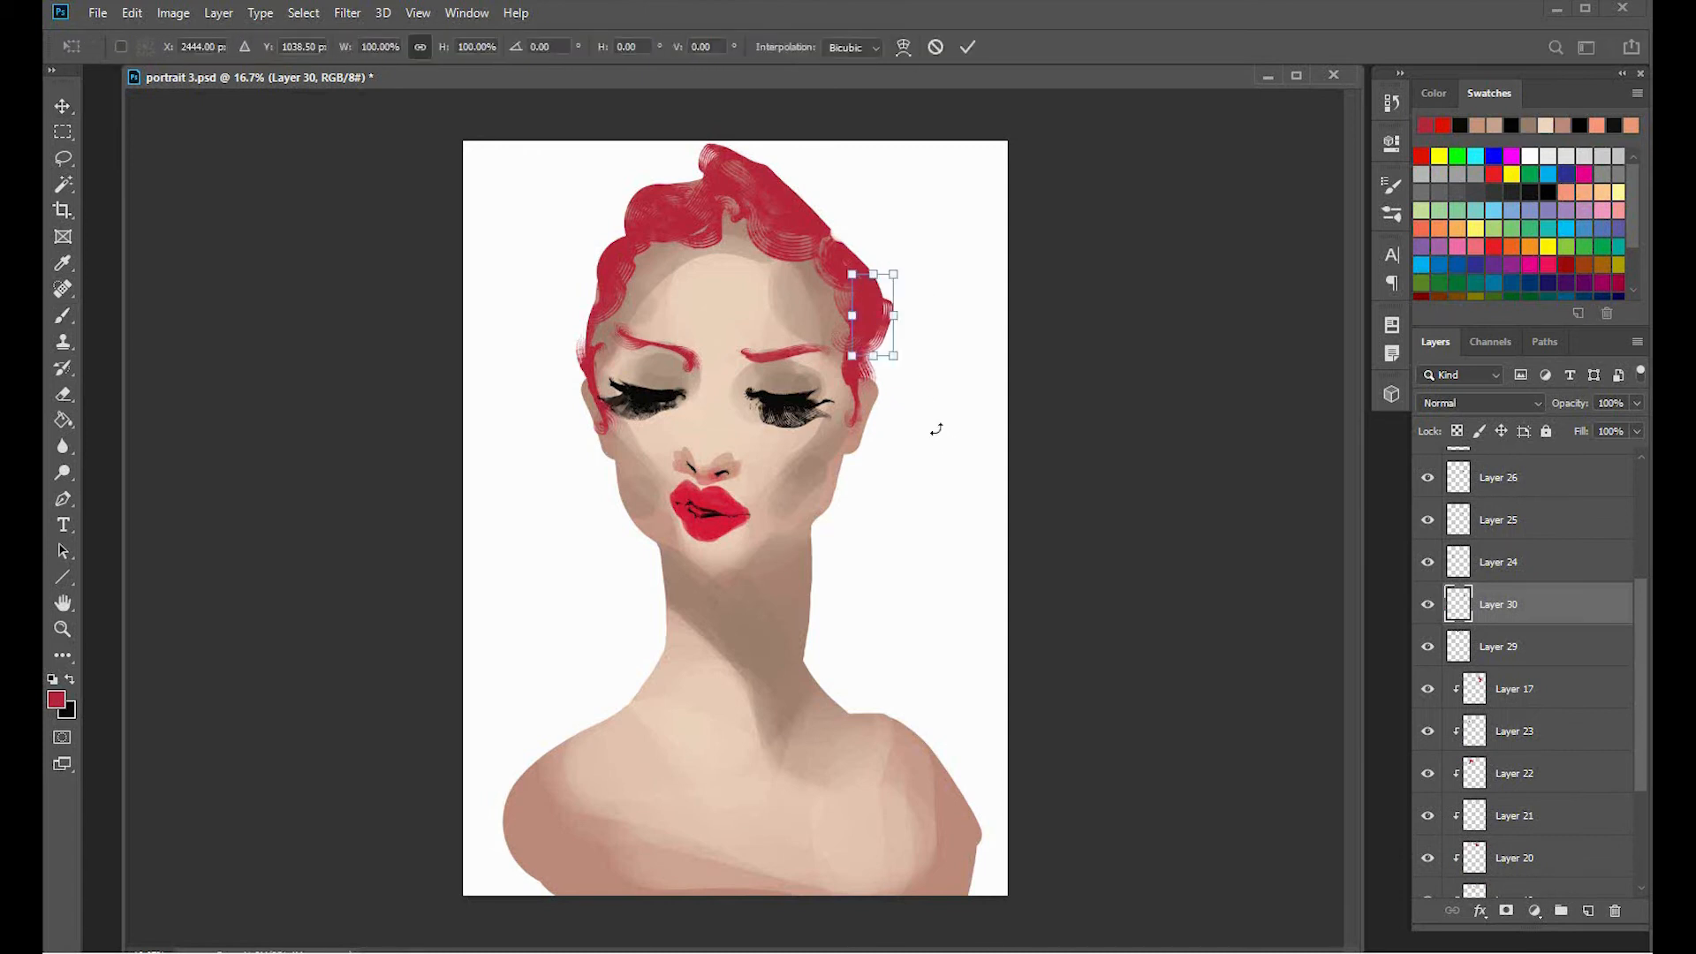
pyautogui.click(903, 48)
pyautogui.moveTo(880, 273); pyautogui.dragTo(881, 209)
pyautogui.moveTo(893, 311); pyautogui.dragTo(875, 236)
pyautogui.press('Return')
pyautogui.hotkey('ctrl', 't')
pyautogui.click(903, 48)
pyautogui.press('Return')
# Add red curls along the left edge of the hair on a new layer and transform them into position.
pyautogui.press('e')
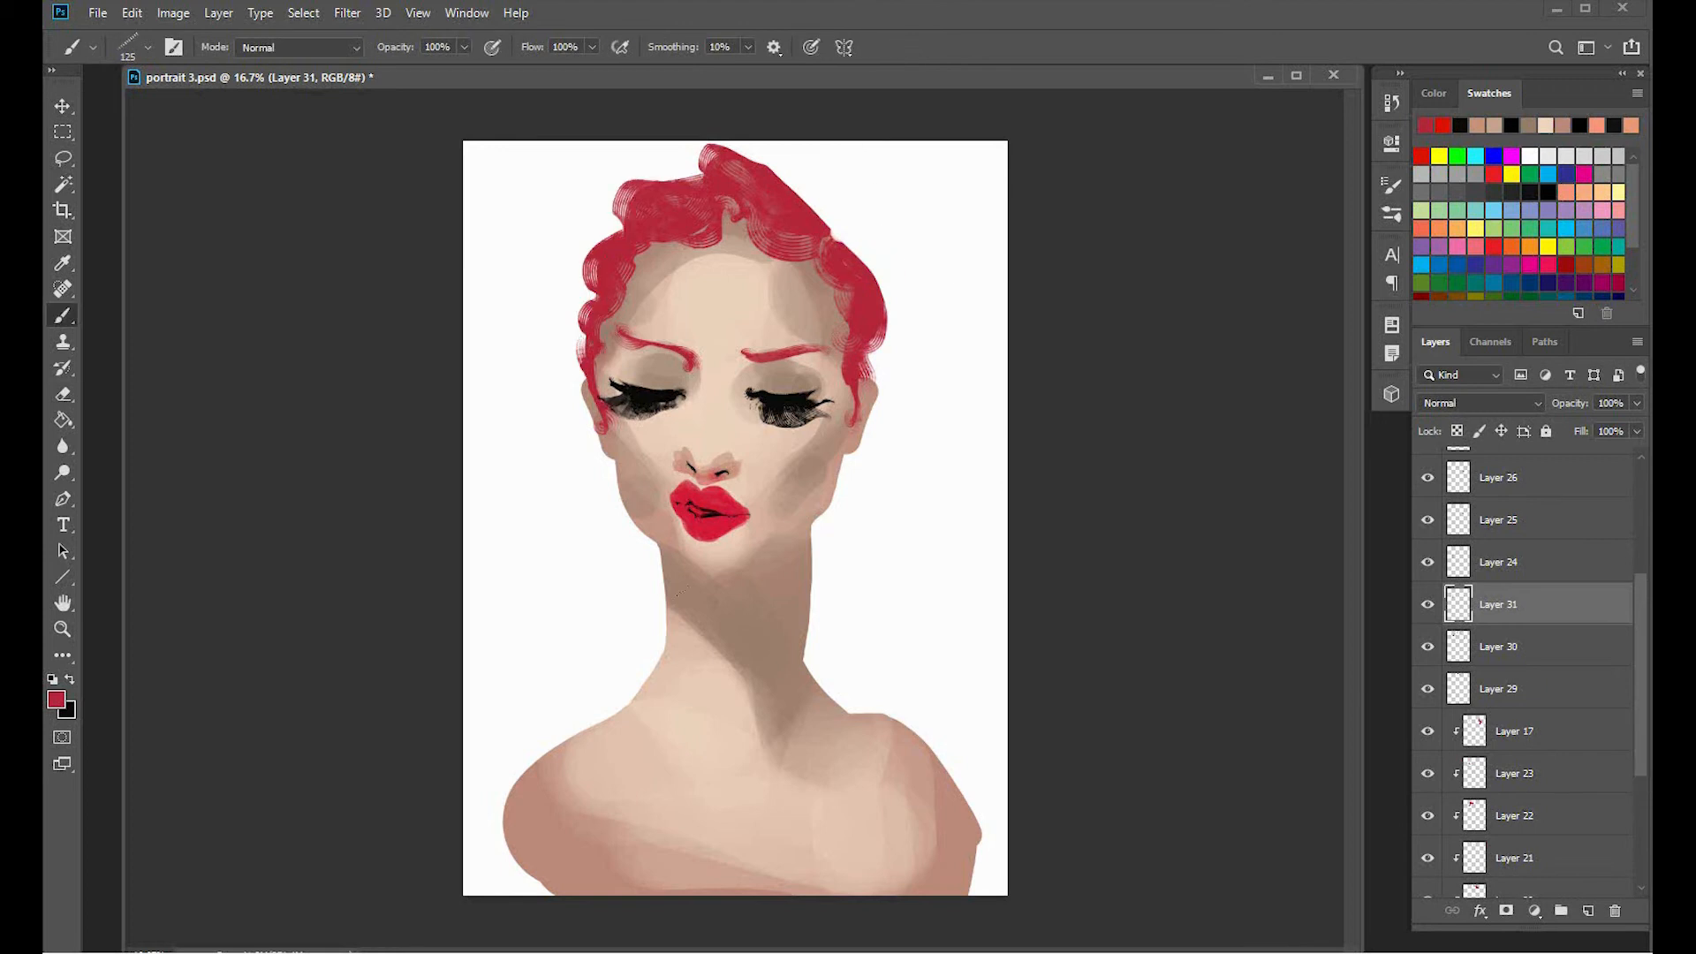
pyautogui.hotkey('ctrl', 't')
pyautogui.moveTo(620, 329); pyautogui.dragTo(591, 256)
pyautogui.press('Return')
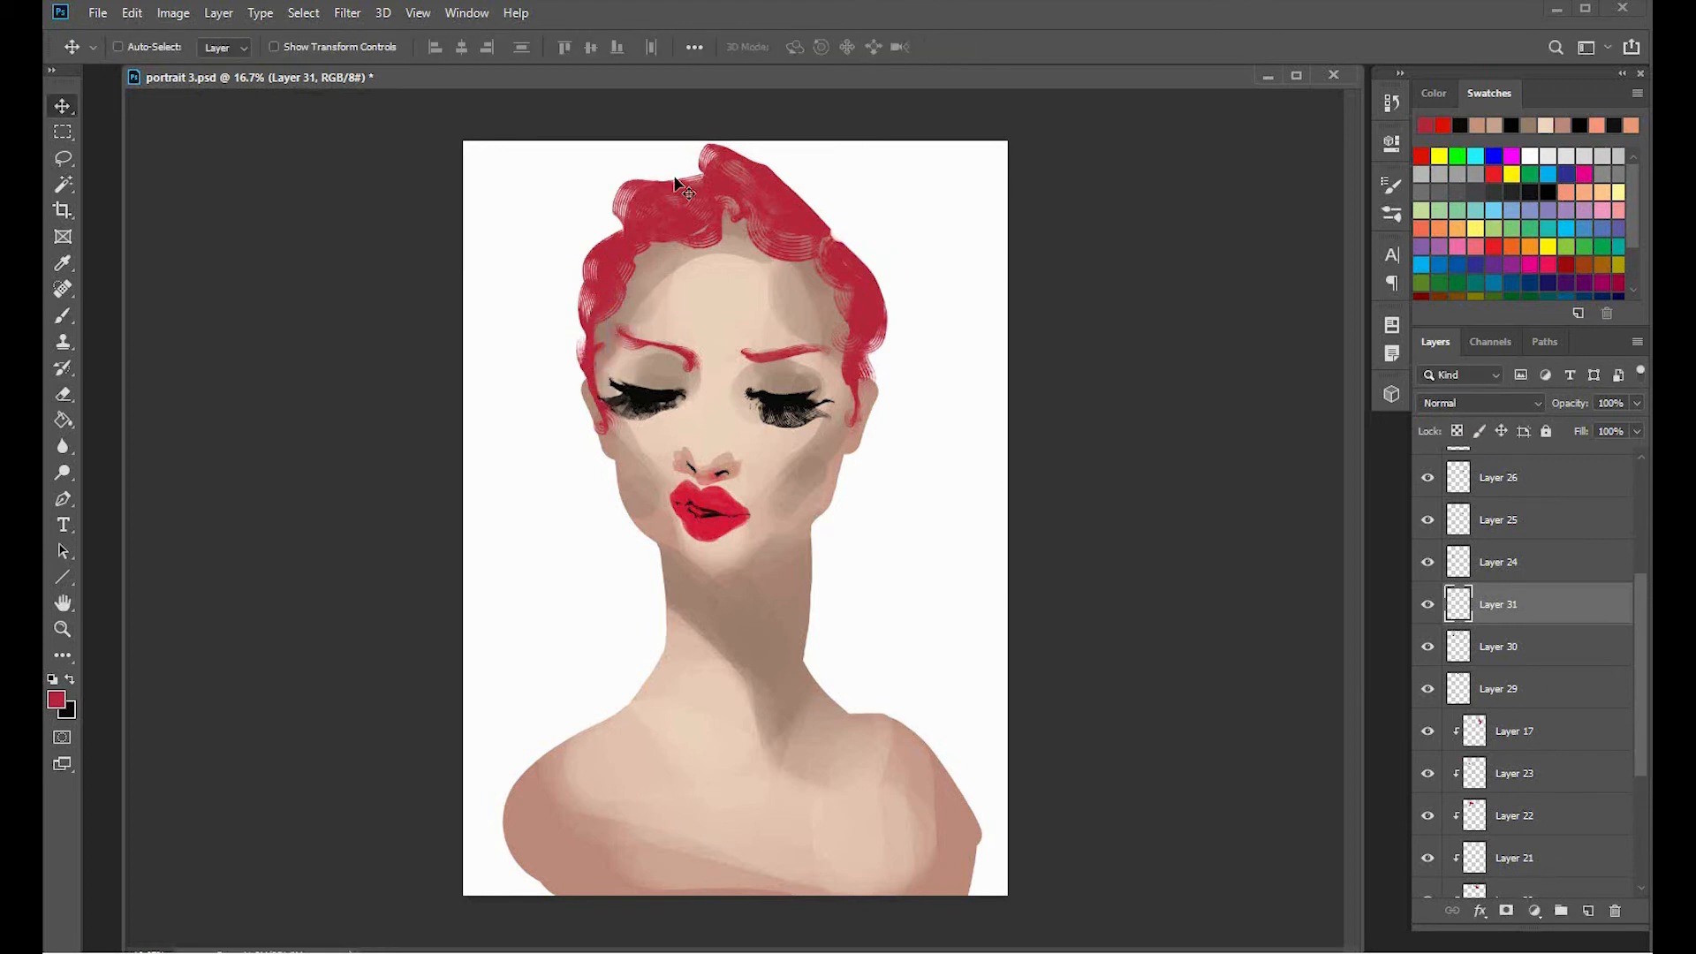
pyautogui.press('Right')
pyautogui.press('e')
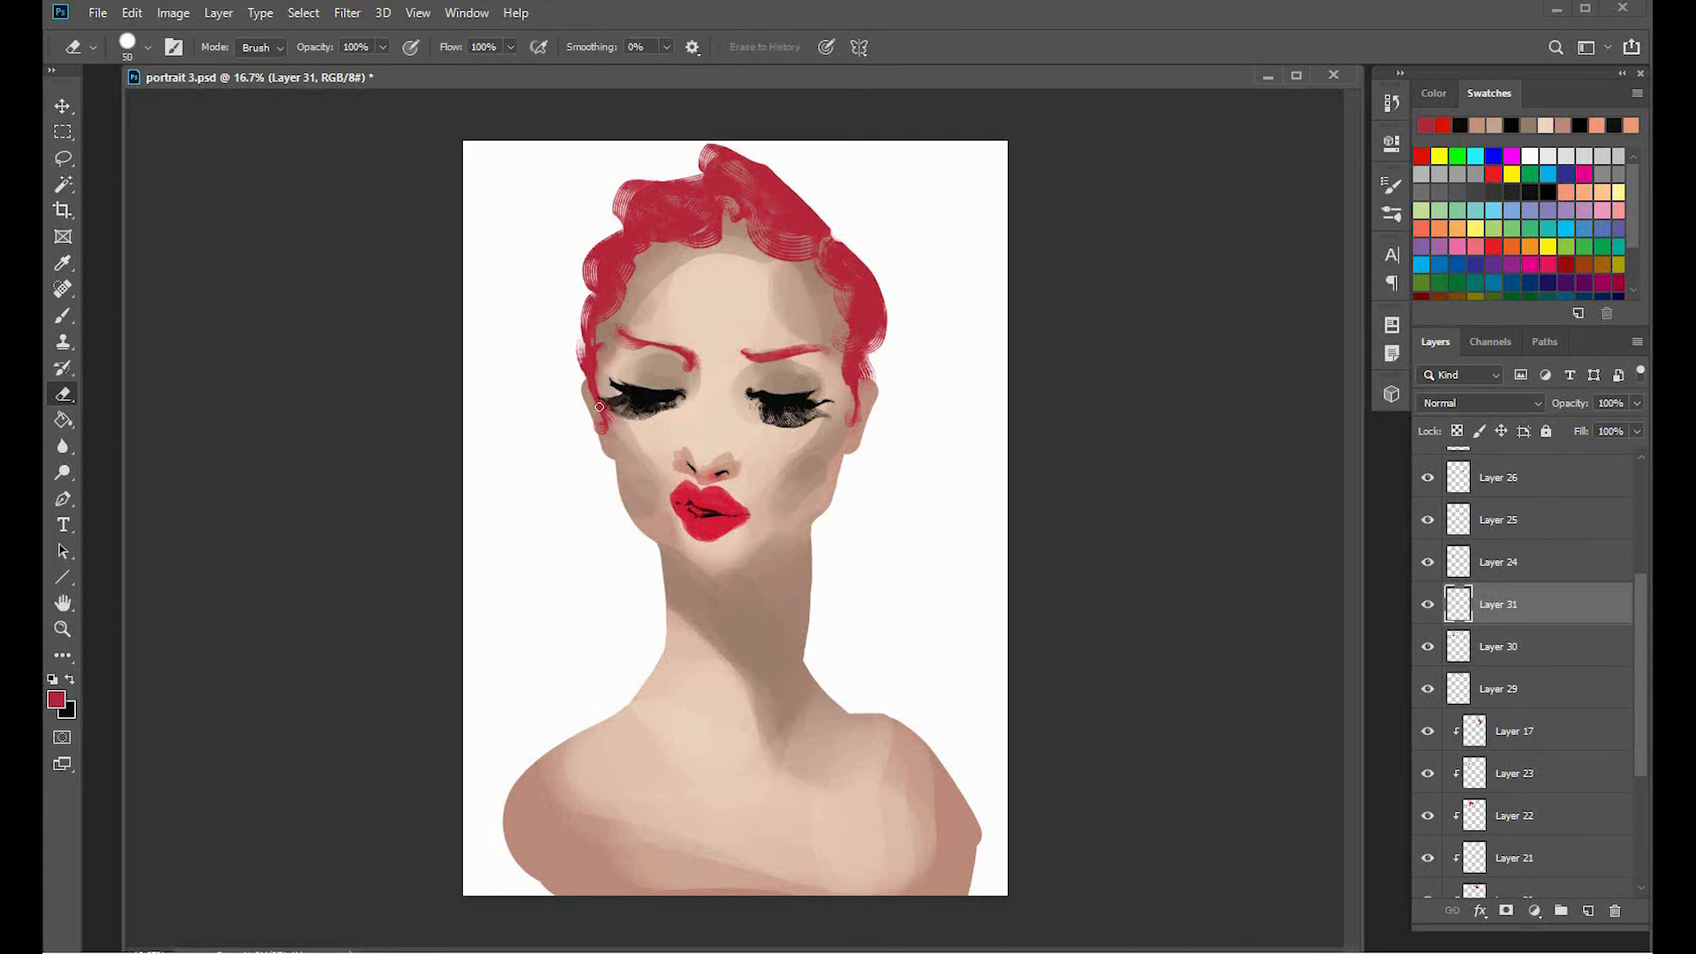
pyautogui.hotkey('alt', '[')
pyautogui.hotkey('alt', ']')
pyautogui.hotkey('alt', ']')
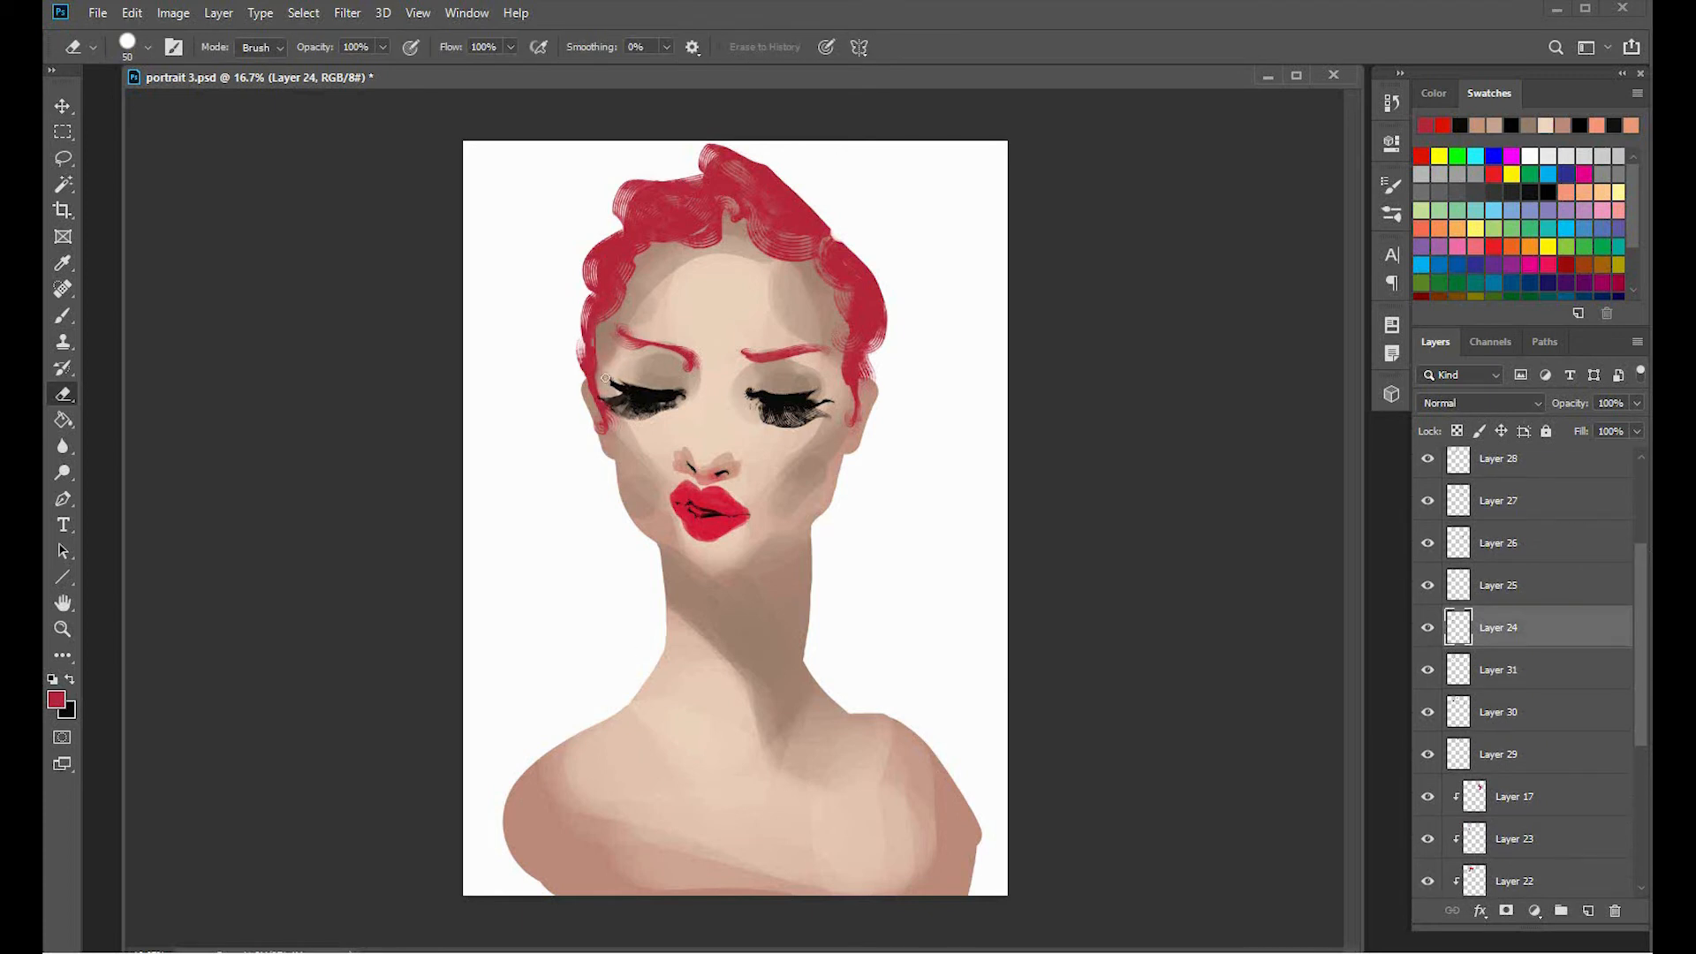
pyautogui.hotkey('alt', ']')
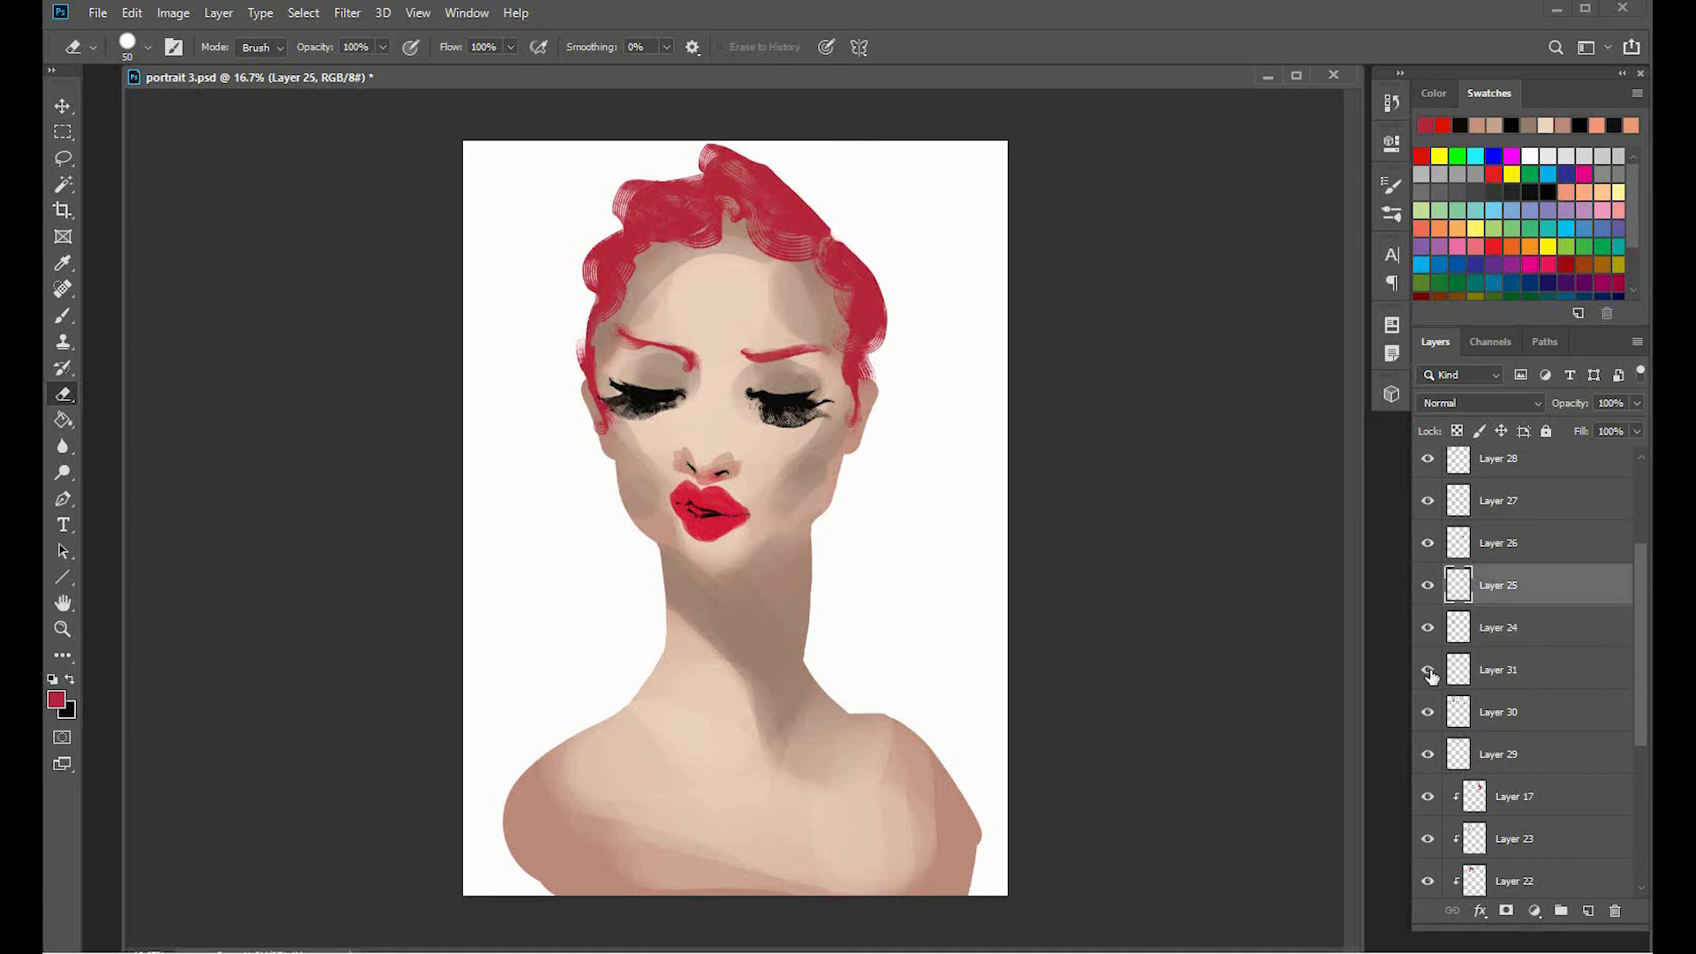
pyautogui.press('v')
pyautogui.hotkey('alt', ']')
pyautogui.press('e')
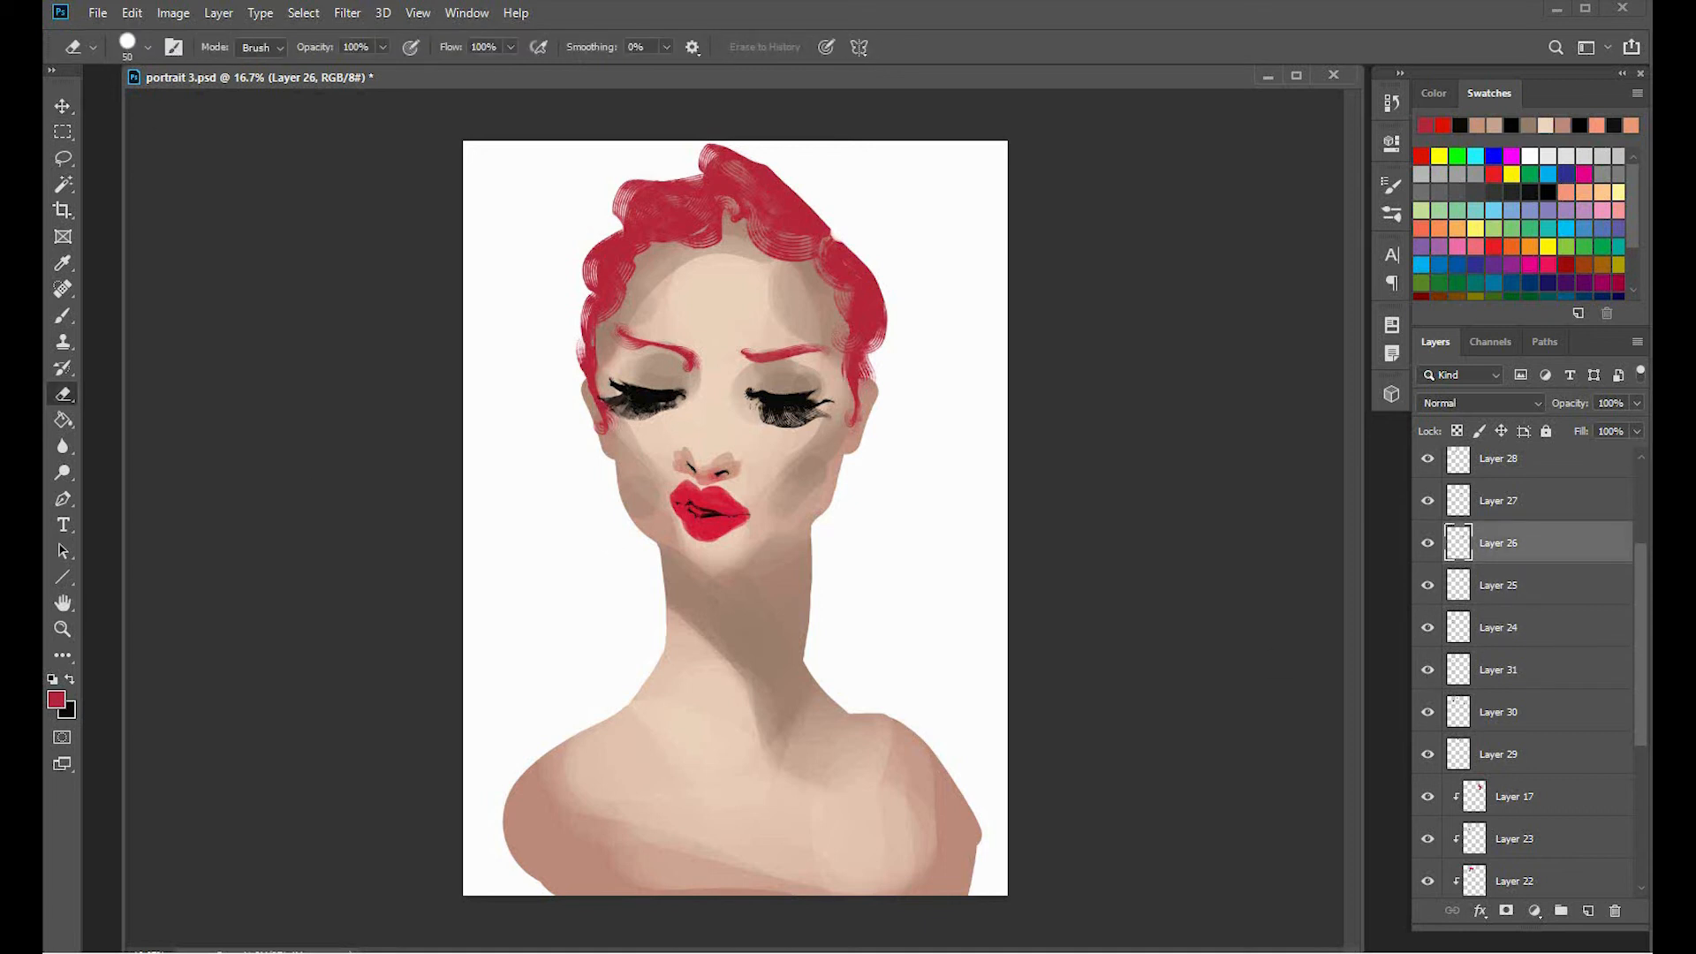
# Shift the skin shading on Layer 4 to a pinker tone with a Hue/Saturation adjustment.
pyautogui.moveTo(1641, 648); pyautogui.dragTo(1641, 785)
pyautogui.click(1537, 836)
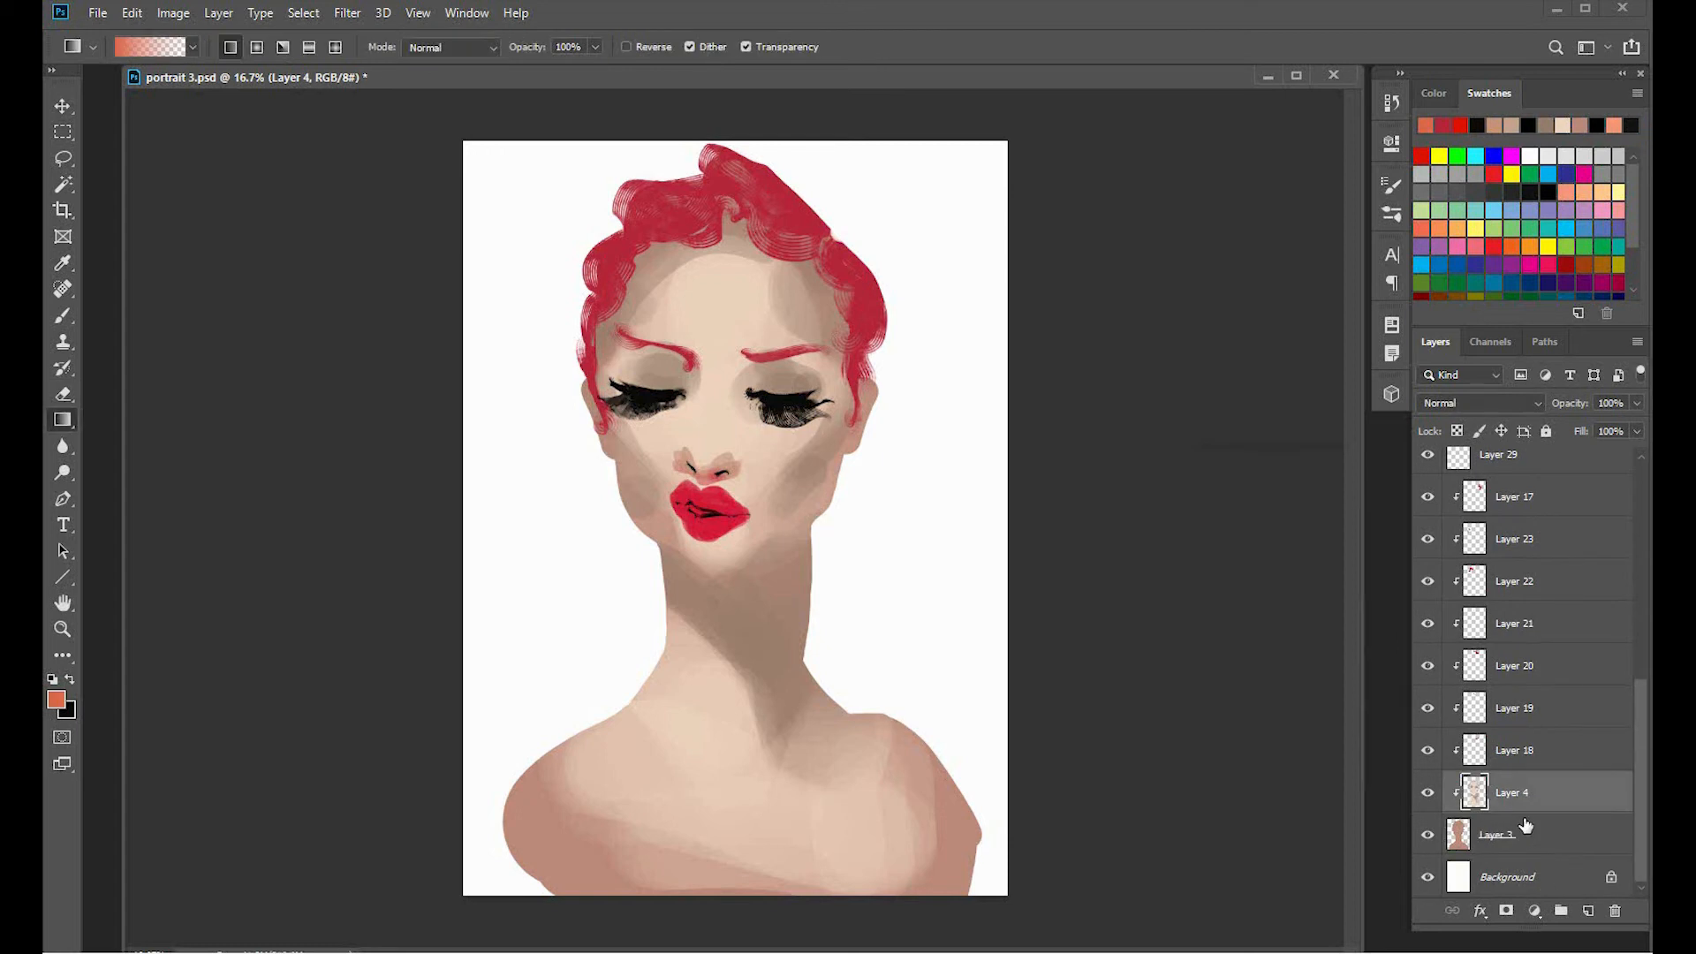
pyautogui.hotkey('ctrl', 'u')
pyautogui.moveTo(1351, 606); pyautogui.dragTo(1382, 659)
pyautogui.press('Return')
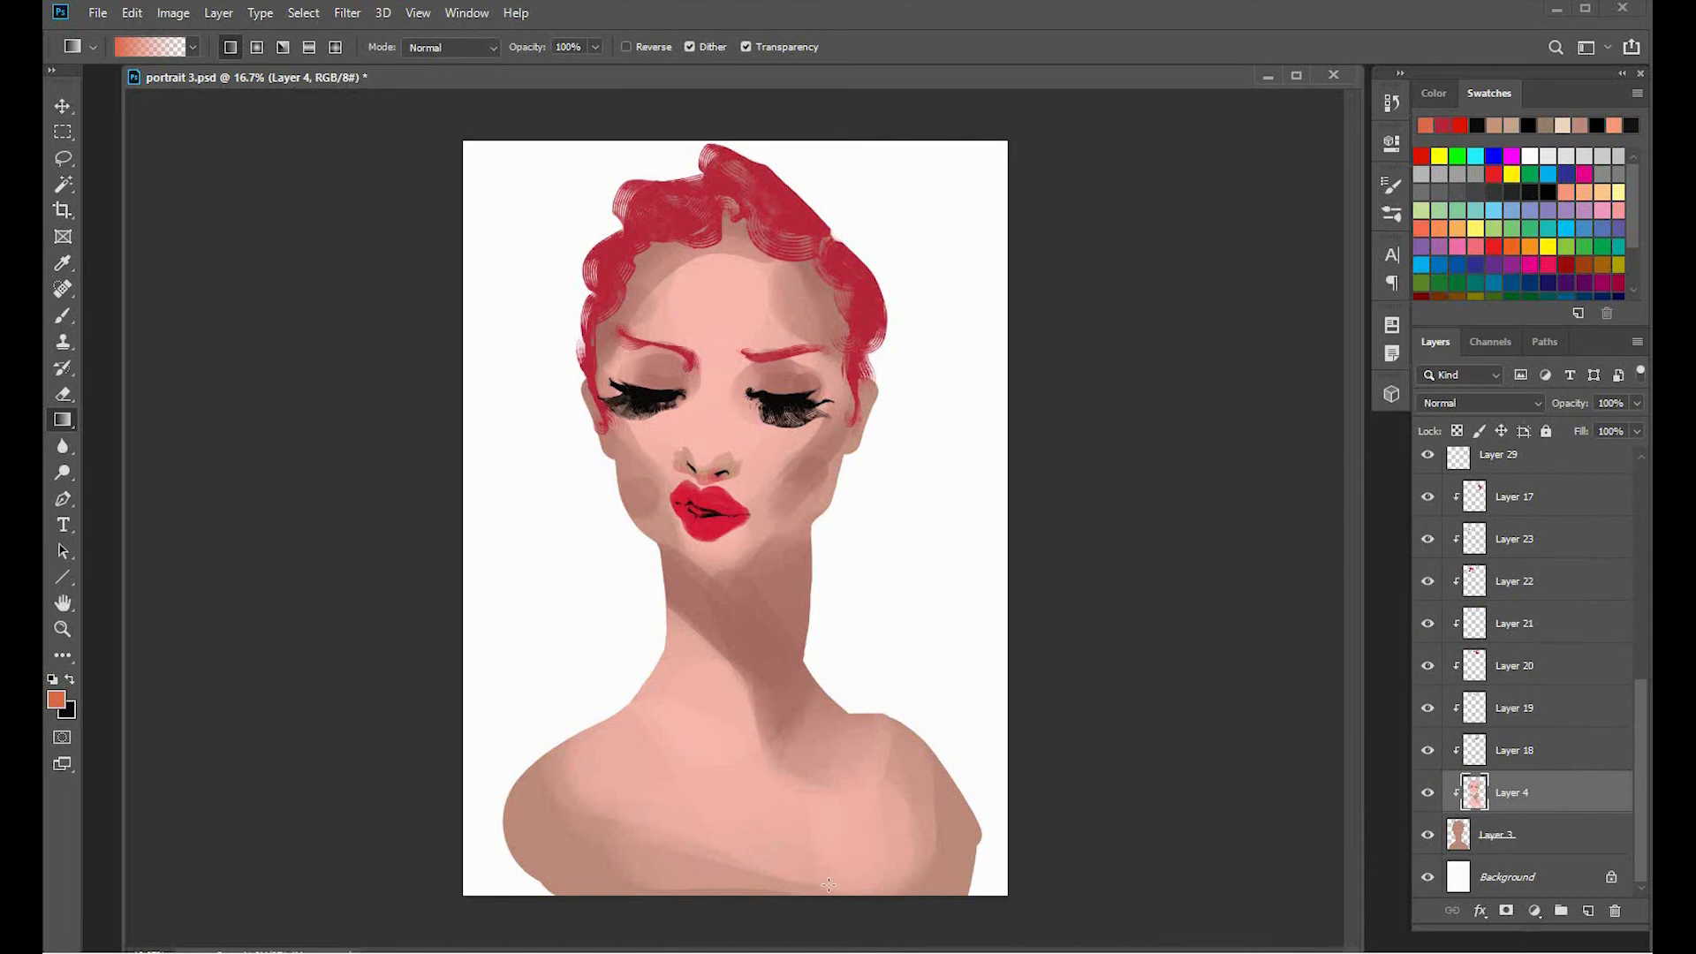
# Add a clipped layer above Layer 4 and choose a pale cream foreground colour for painting with the brush.
pyautogui.click(1588, 912)
pyautogui.press('i')
pyautogui.click(55, 698)
pyautogui.click(1078, 389)
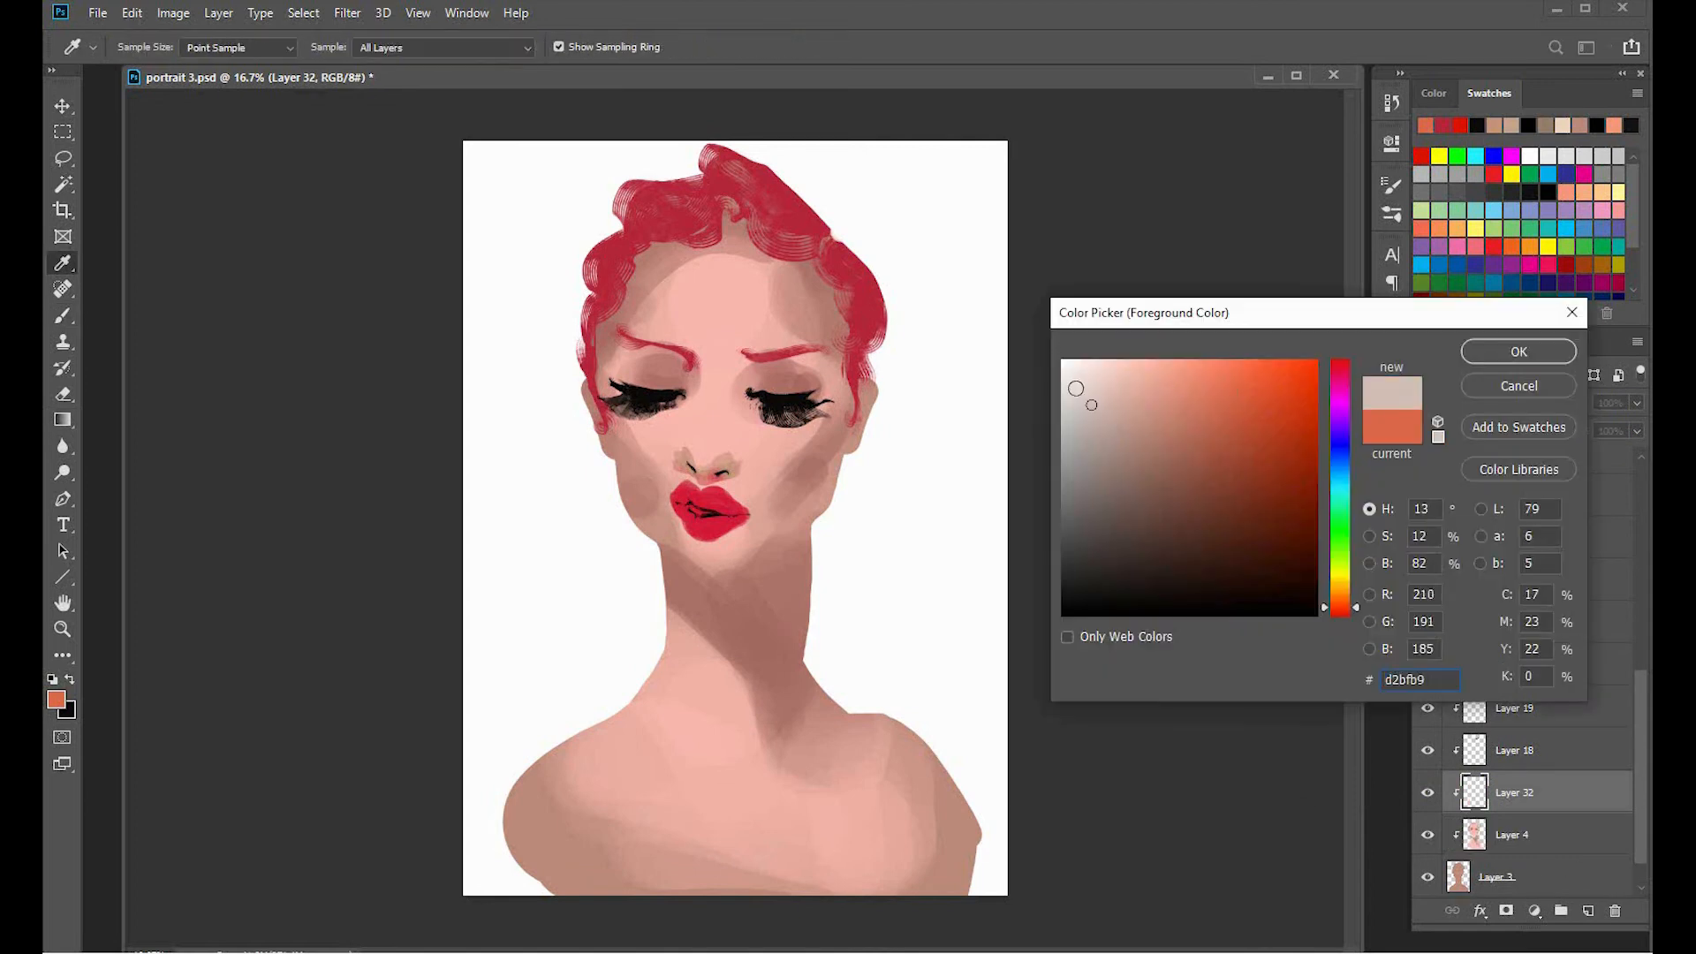
pyautogui.click(1339, 590)
pyautogui.click(1519, 351)
pyautogui.press('b')
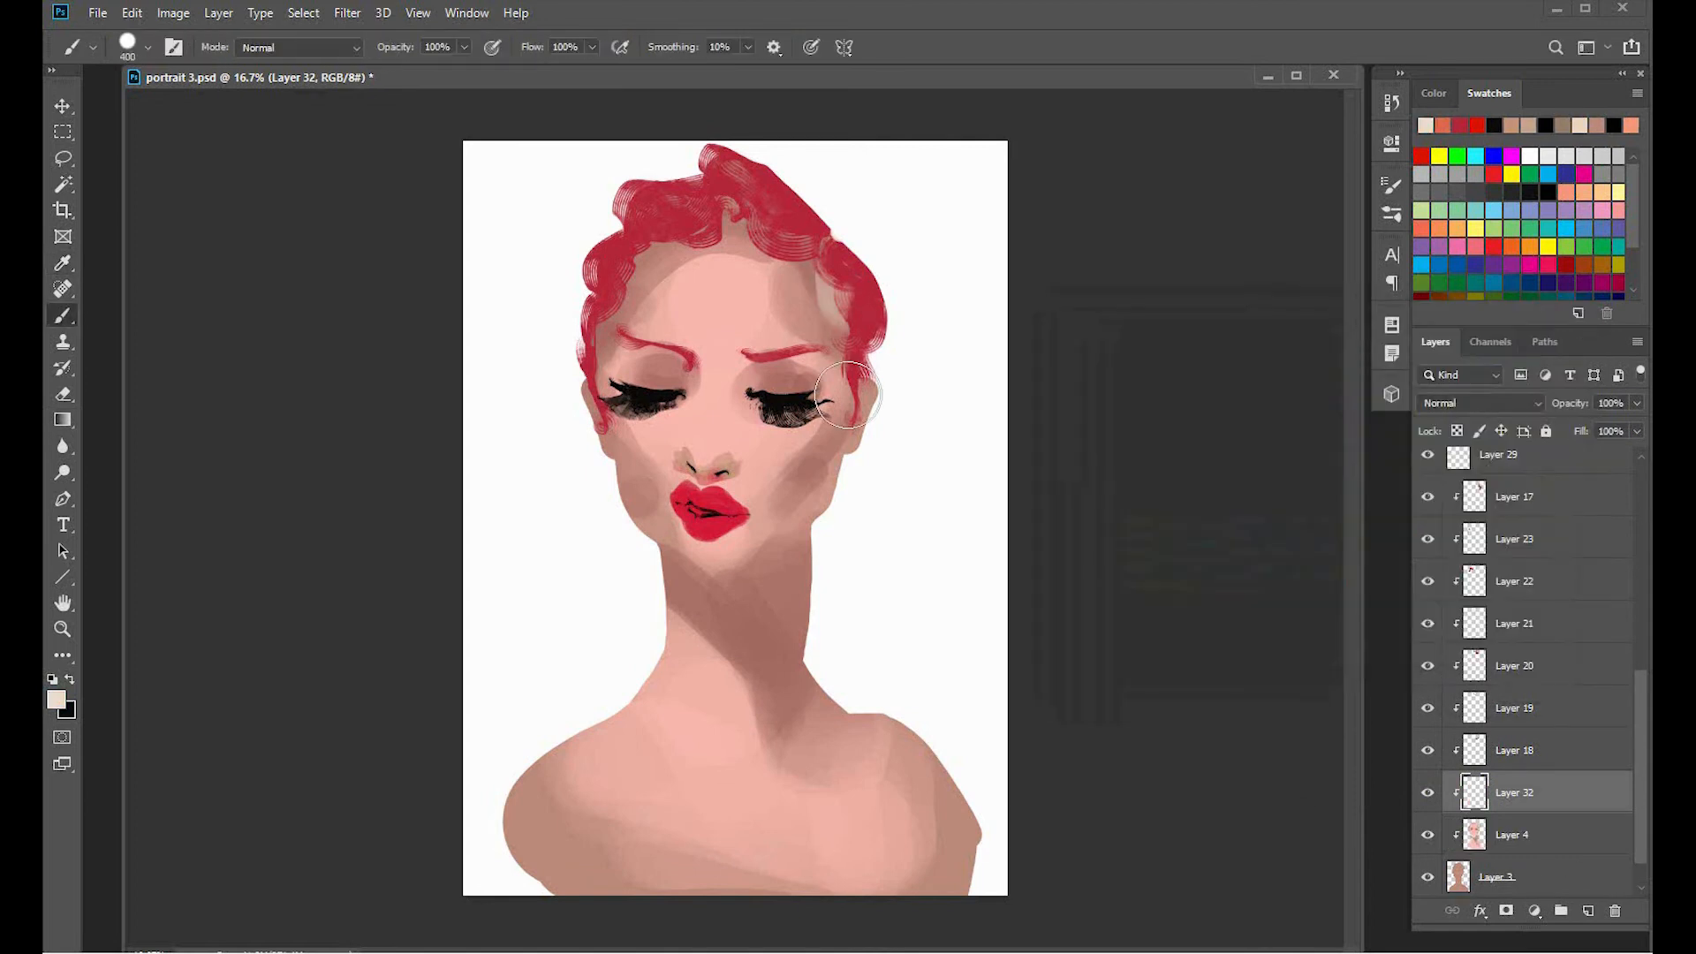
# Paint pale cream highlights on the right temple and right ear, reducing the brush to 125 px.
pyautogui.moveTo(850, 259); pyautogui.dragTo(861, 344)
pyautogui.moveTo(568, 273)
pyautogui.mouseDown()
pyautogui.moveTo(592, 233)
pyautogui.moveTo(651, 273)
pyautogui.mouseUp()
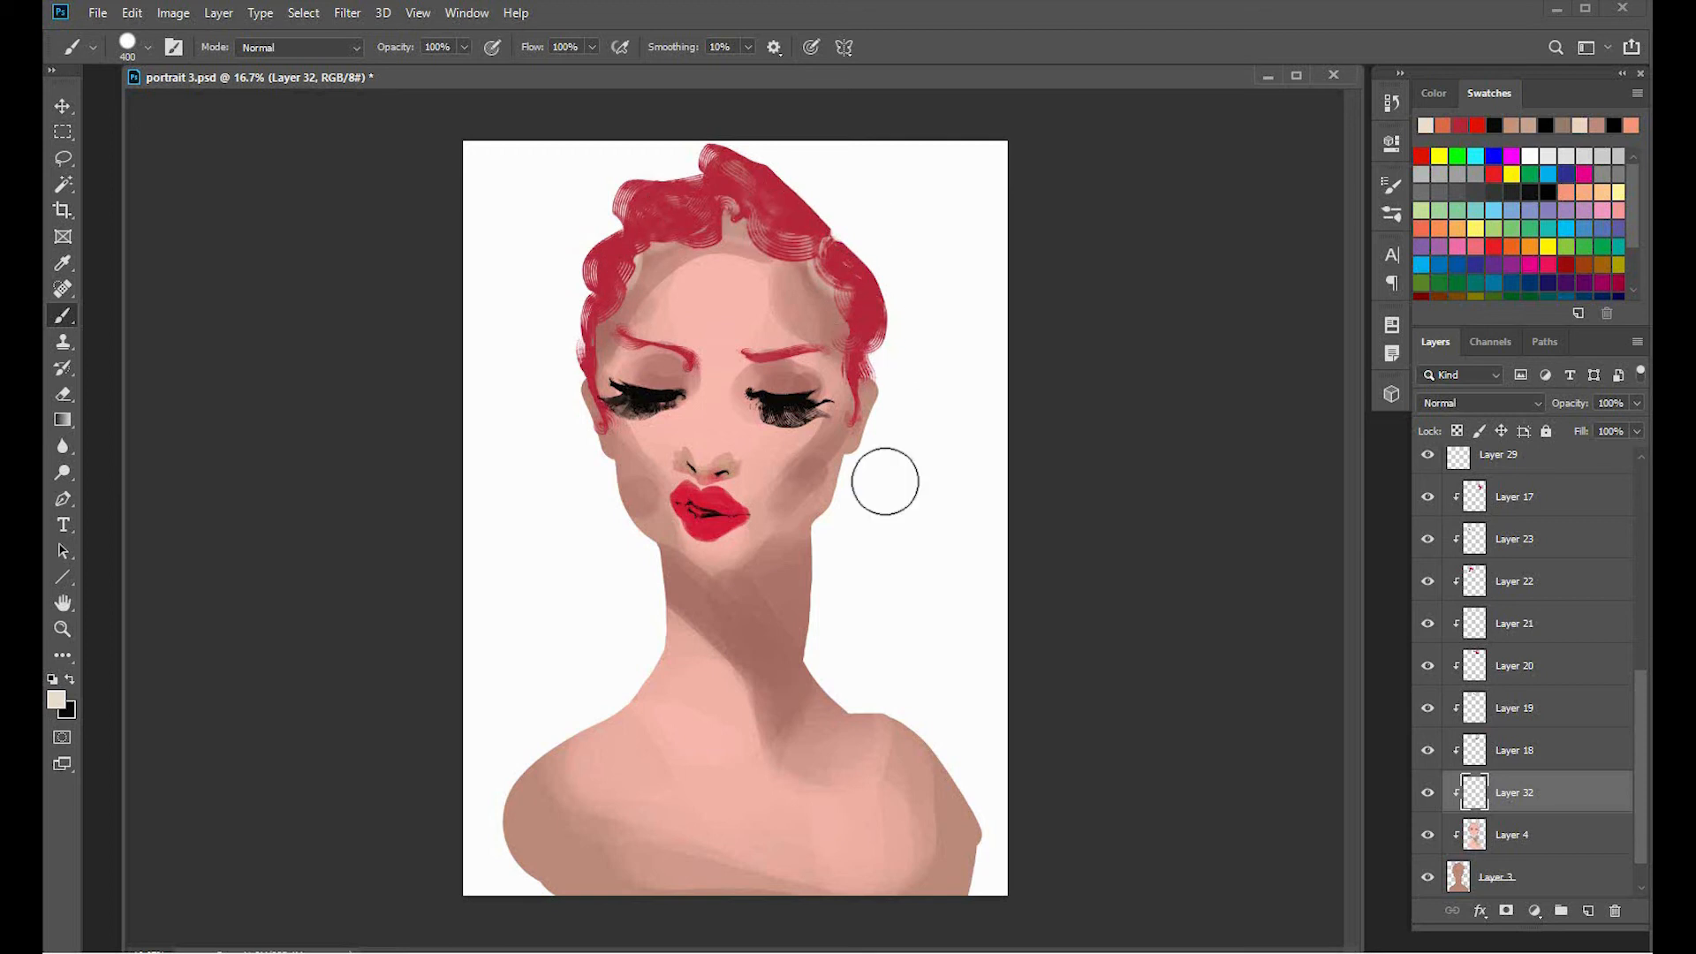
pyautogui.moveTo(873, 457)
pyautogui.mouseDown()
pyautogui.moveTo(854, 547)
pyautogui.moveTo(827, 550)
pyautogui.moveTo(890, 363)
pyautogui.moveTo(868, 477)
pyautogui.mouseUp()
pyautogui.press('[')
pyautogui.press('[')
pyautogui.press('[')
pyautogui.press('[')
pyautogui.press('[')
pyautogui.press('[')
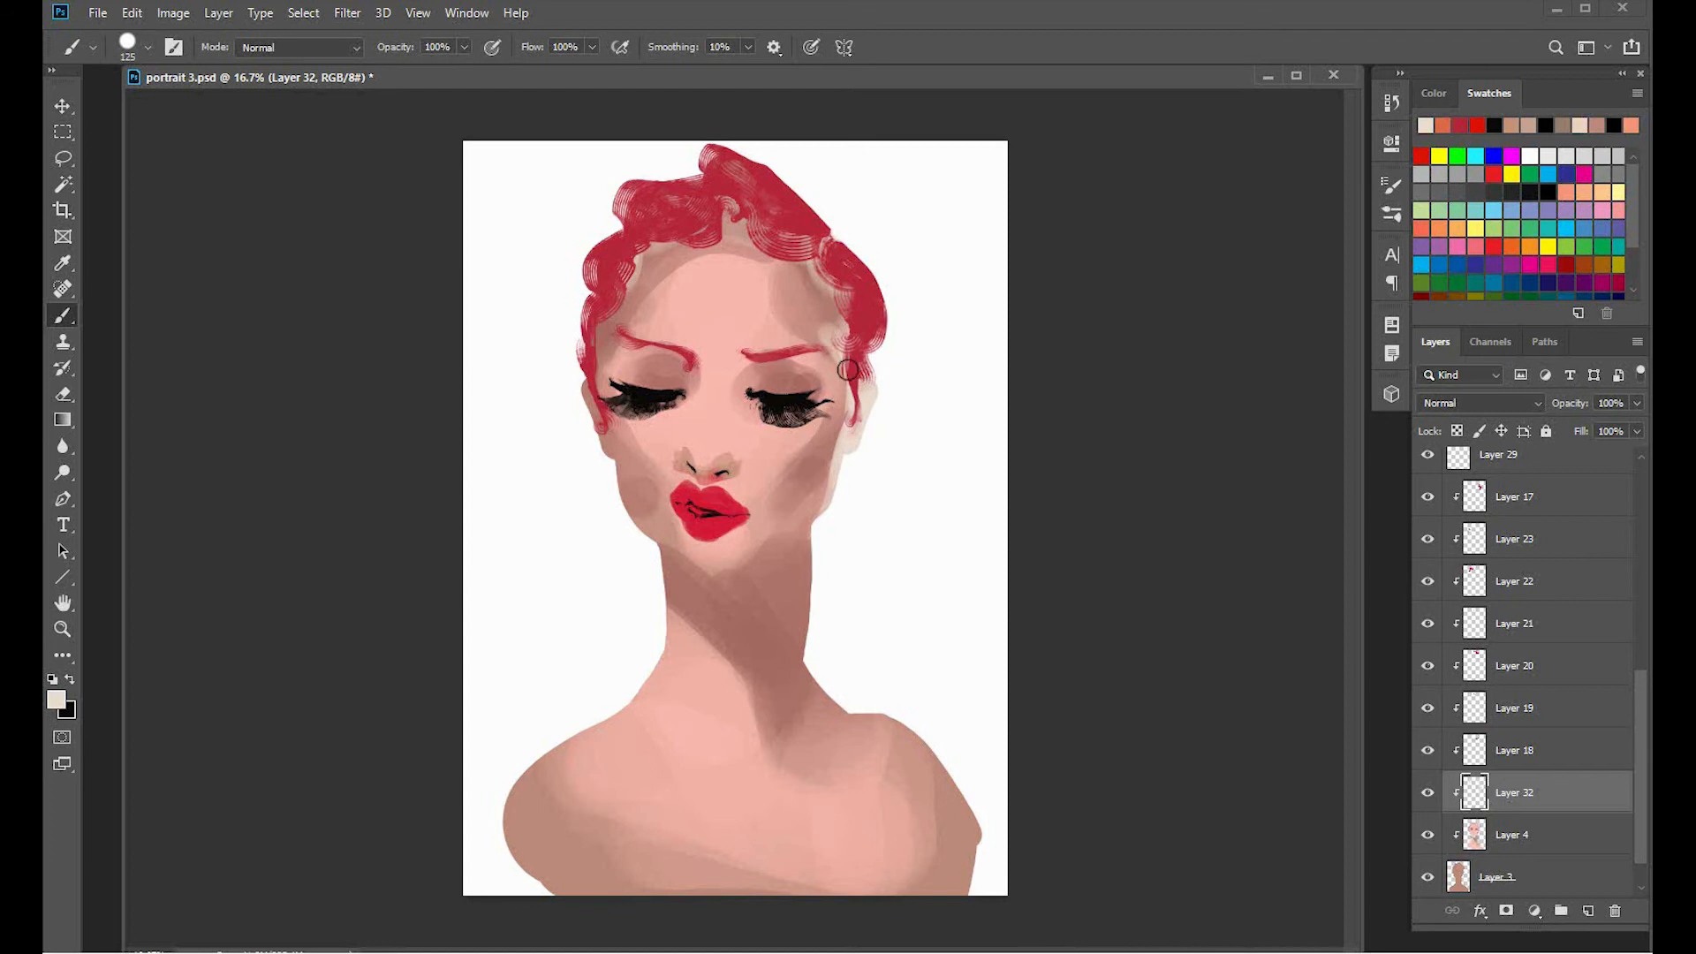
# Paint pale cream highlights on the left ear and the left edges of the face and neck with a 200 px brush.
pyautogui.press(']')
pyautogui.press(']')
pyautogui.moveTo(605, 467)
pyautogui.mouseDown()
pyautogui.moveTo(637, 505)
pyautogui.moveTo(598, 462)
pyautogui.mouseUp()
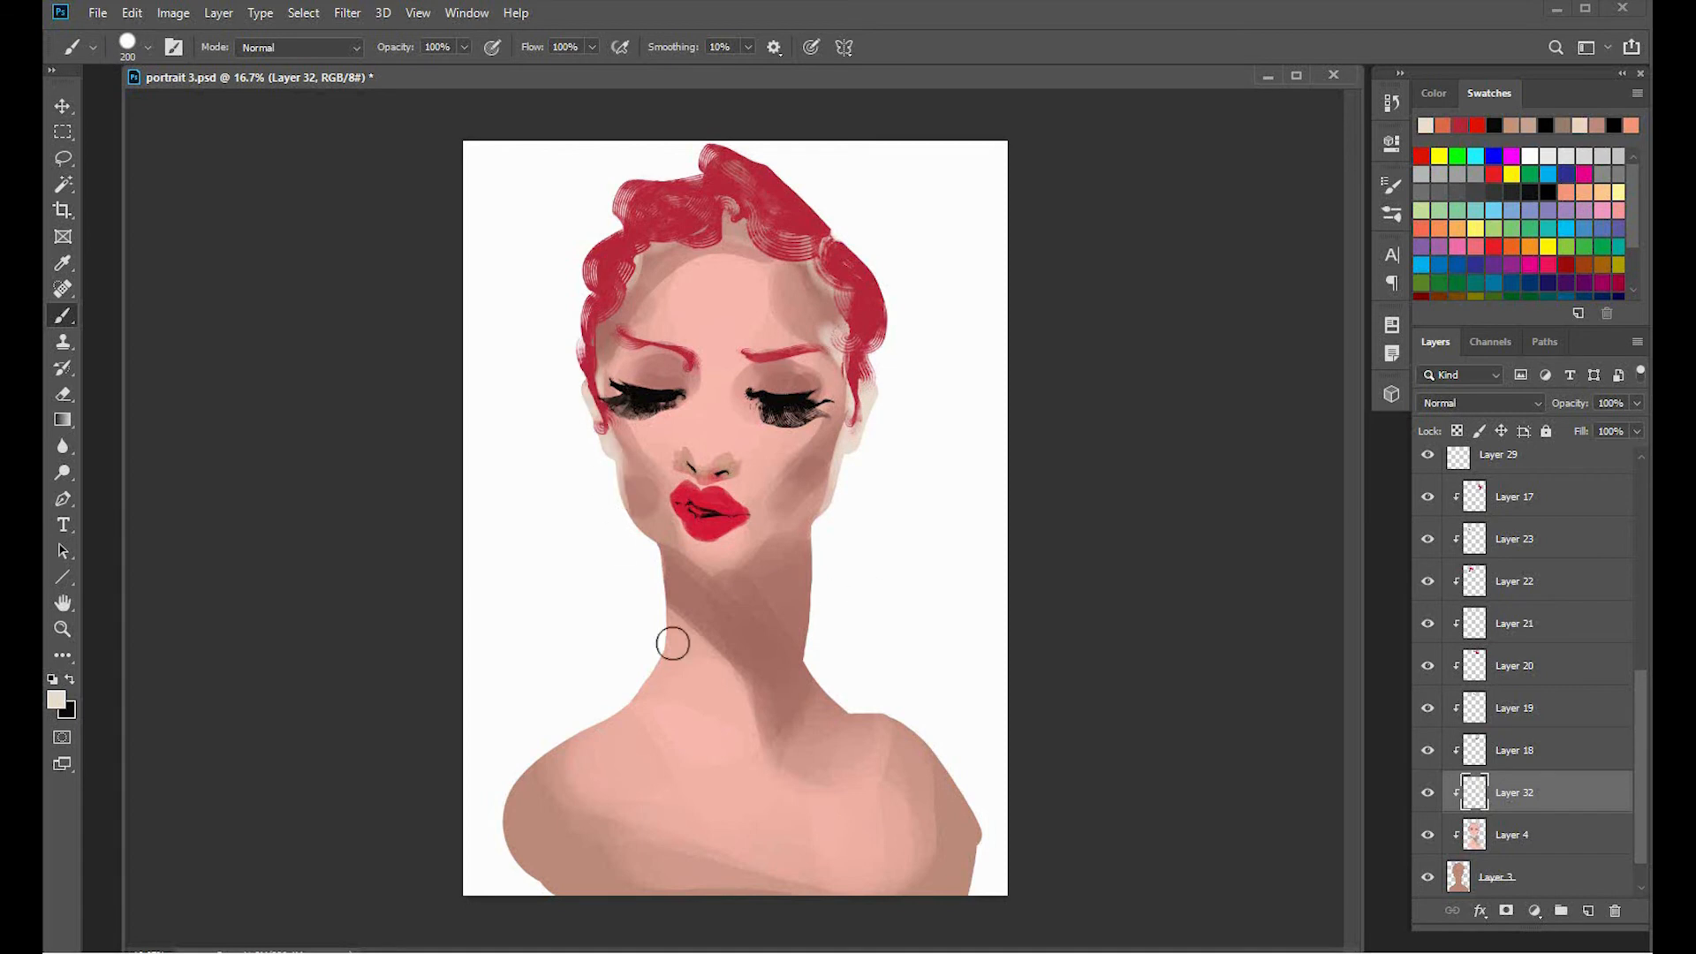
pyautogui.moveTo(671, 644); pyautogui.dragTo(695, 696)
# Apply a Motion Blur to the highlights on Layer 32 with an angle of 86° and a distance of 218 pixels.
pyautogui.click(347, 12)
pyautogui.moveTo(495, 241)
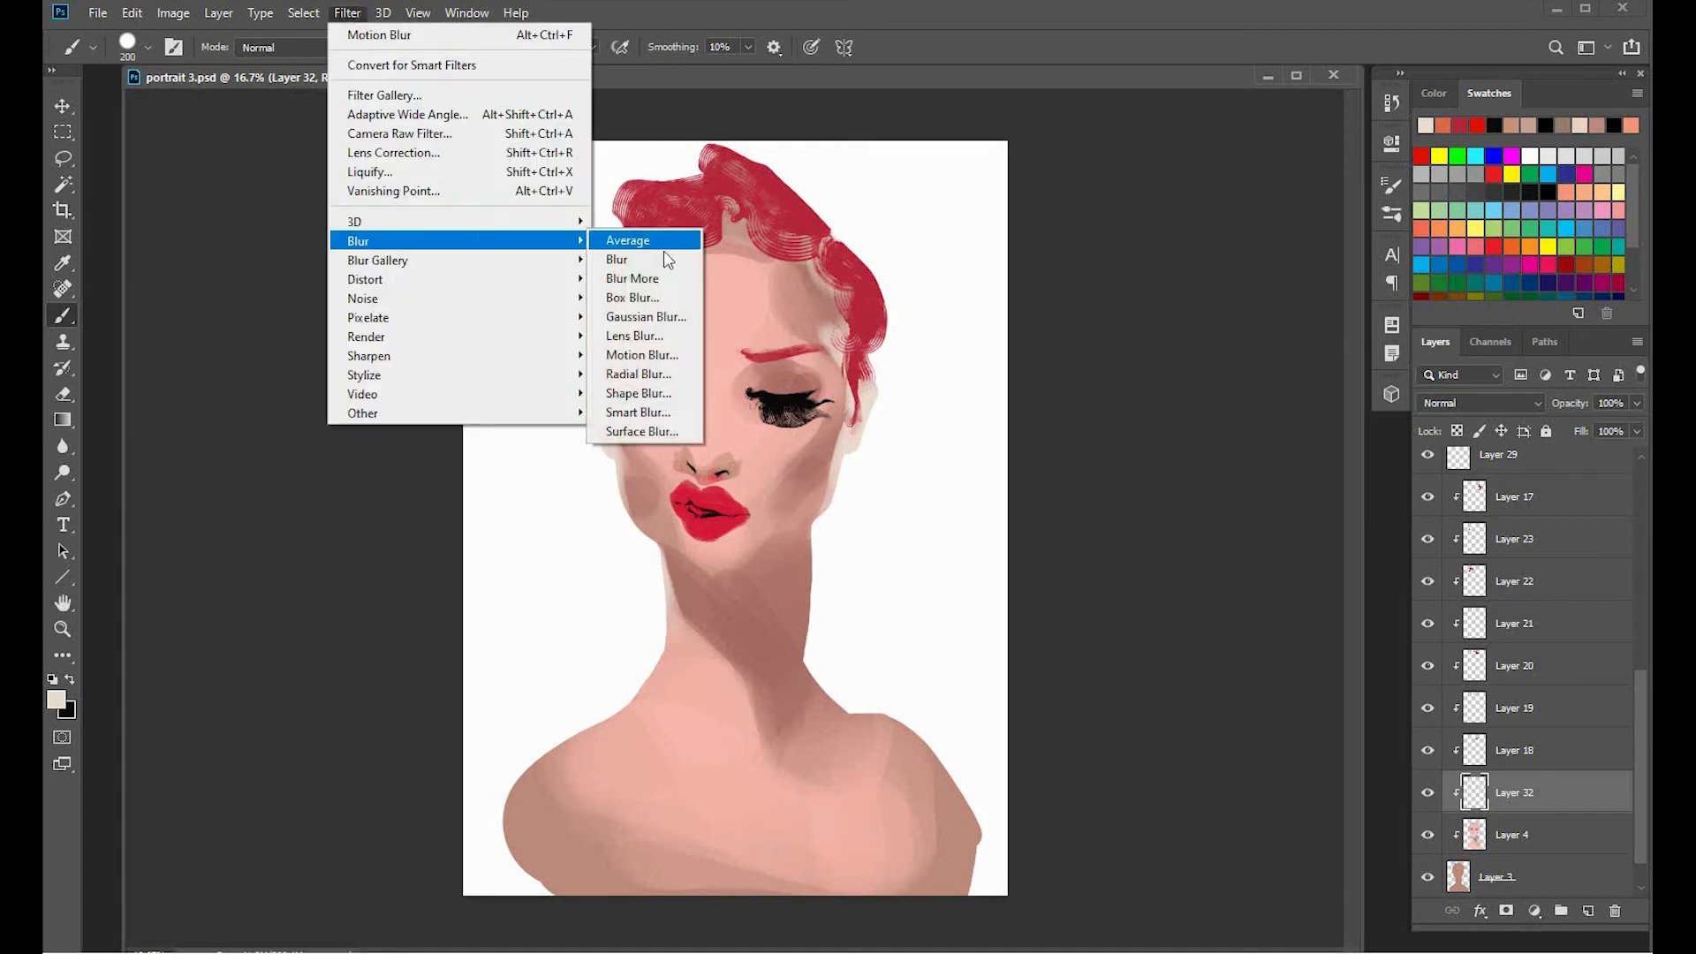
pyautogui.click(644, 359)
pyautogui.click(1095, 448)
pyautogui.press('Return')
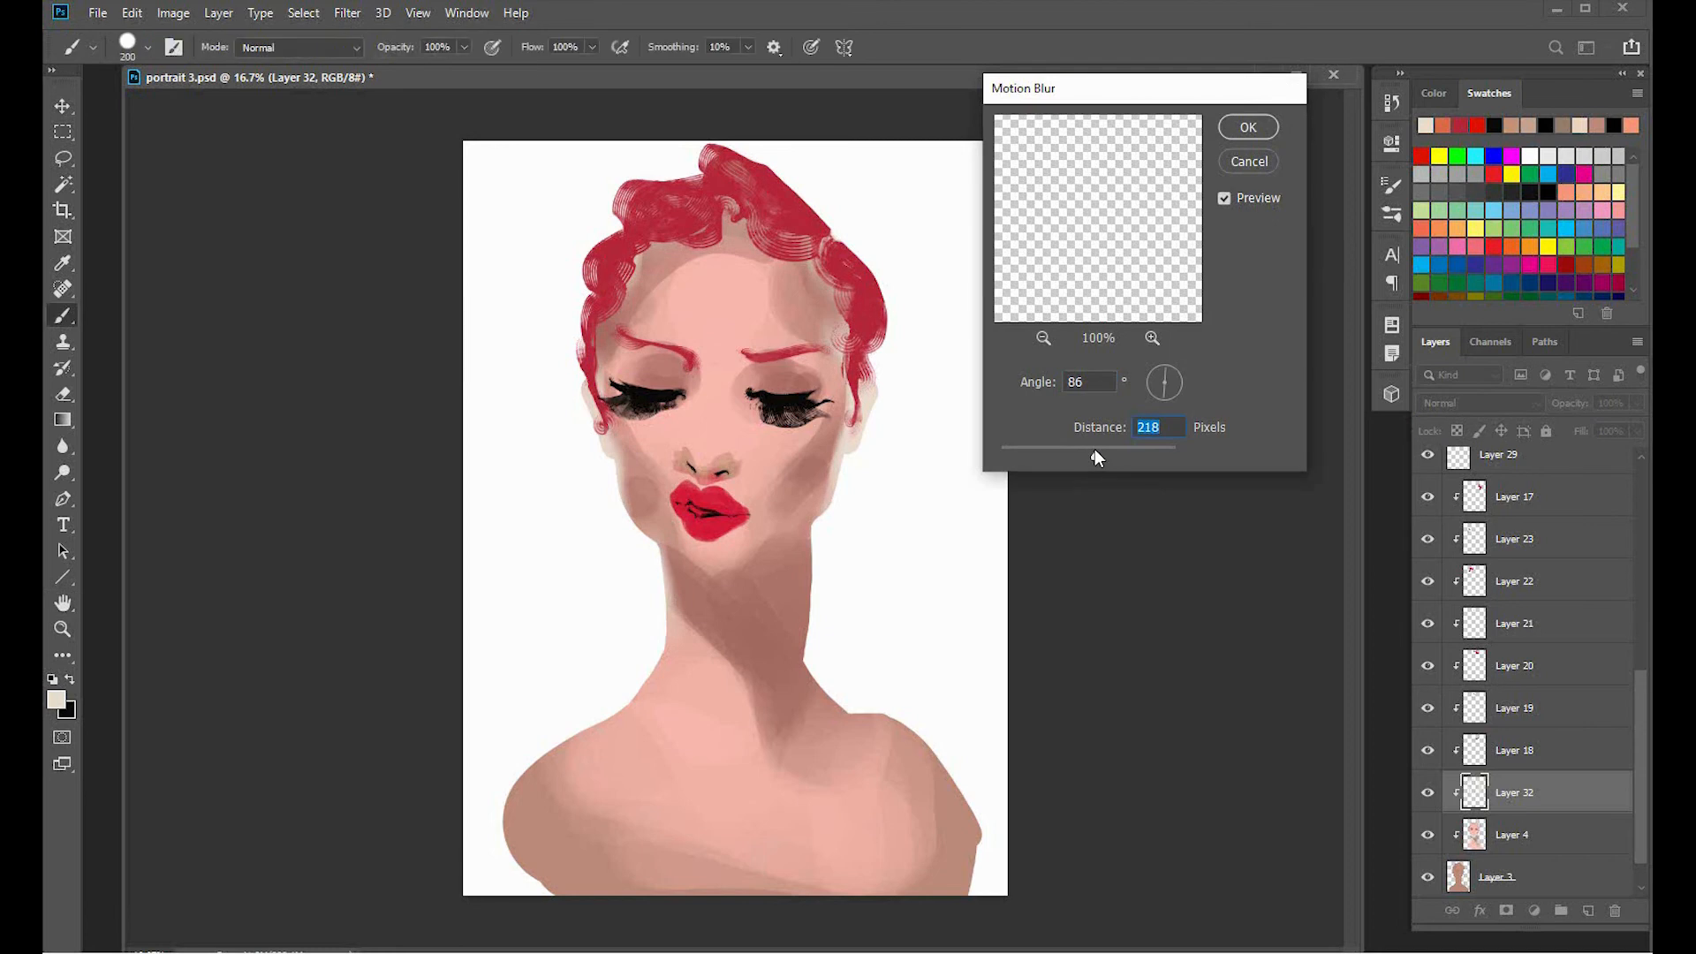
pyautogui.click(1589, 911)
pyautogui.press(']')
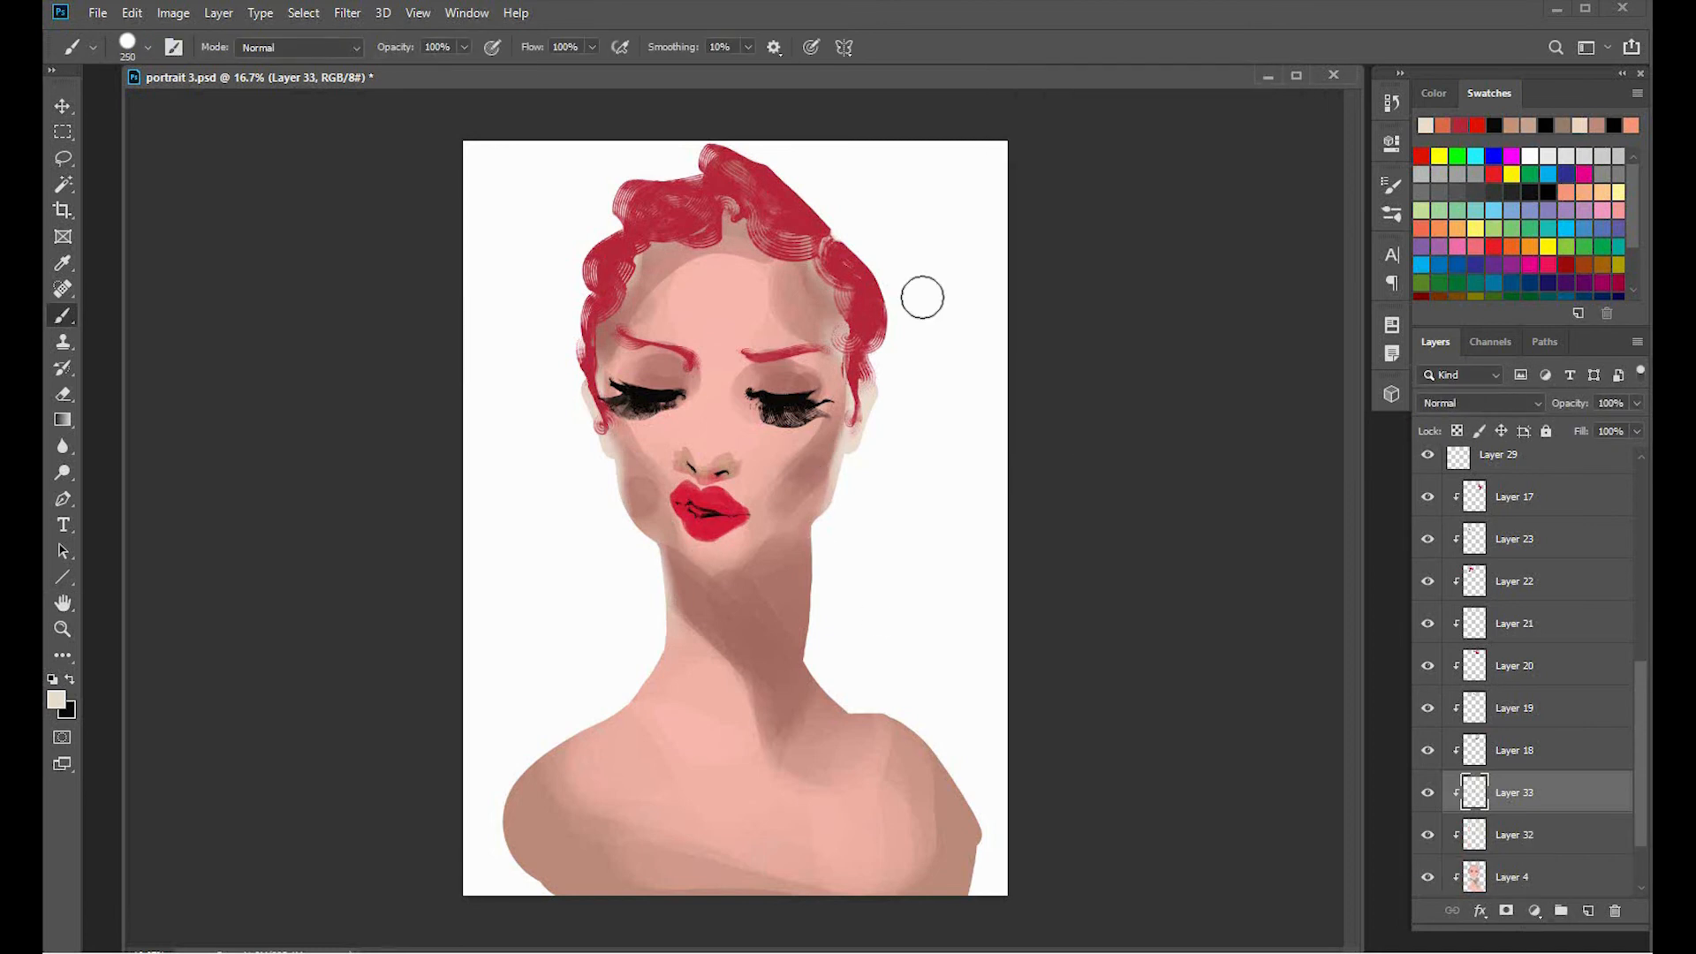
pyautogui.keyDown('alt'); pyautogui.click(815, 527); pyautogui.keyUp('alt')
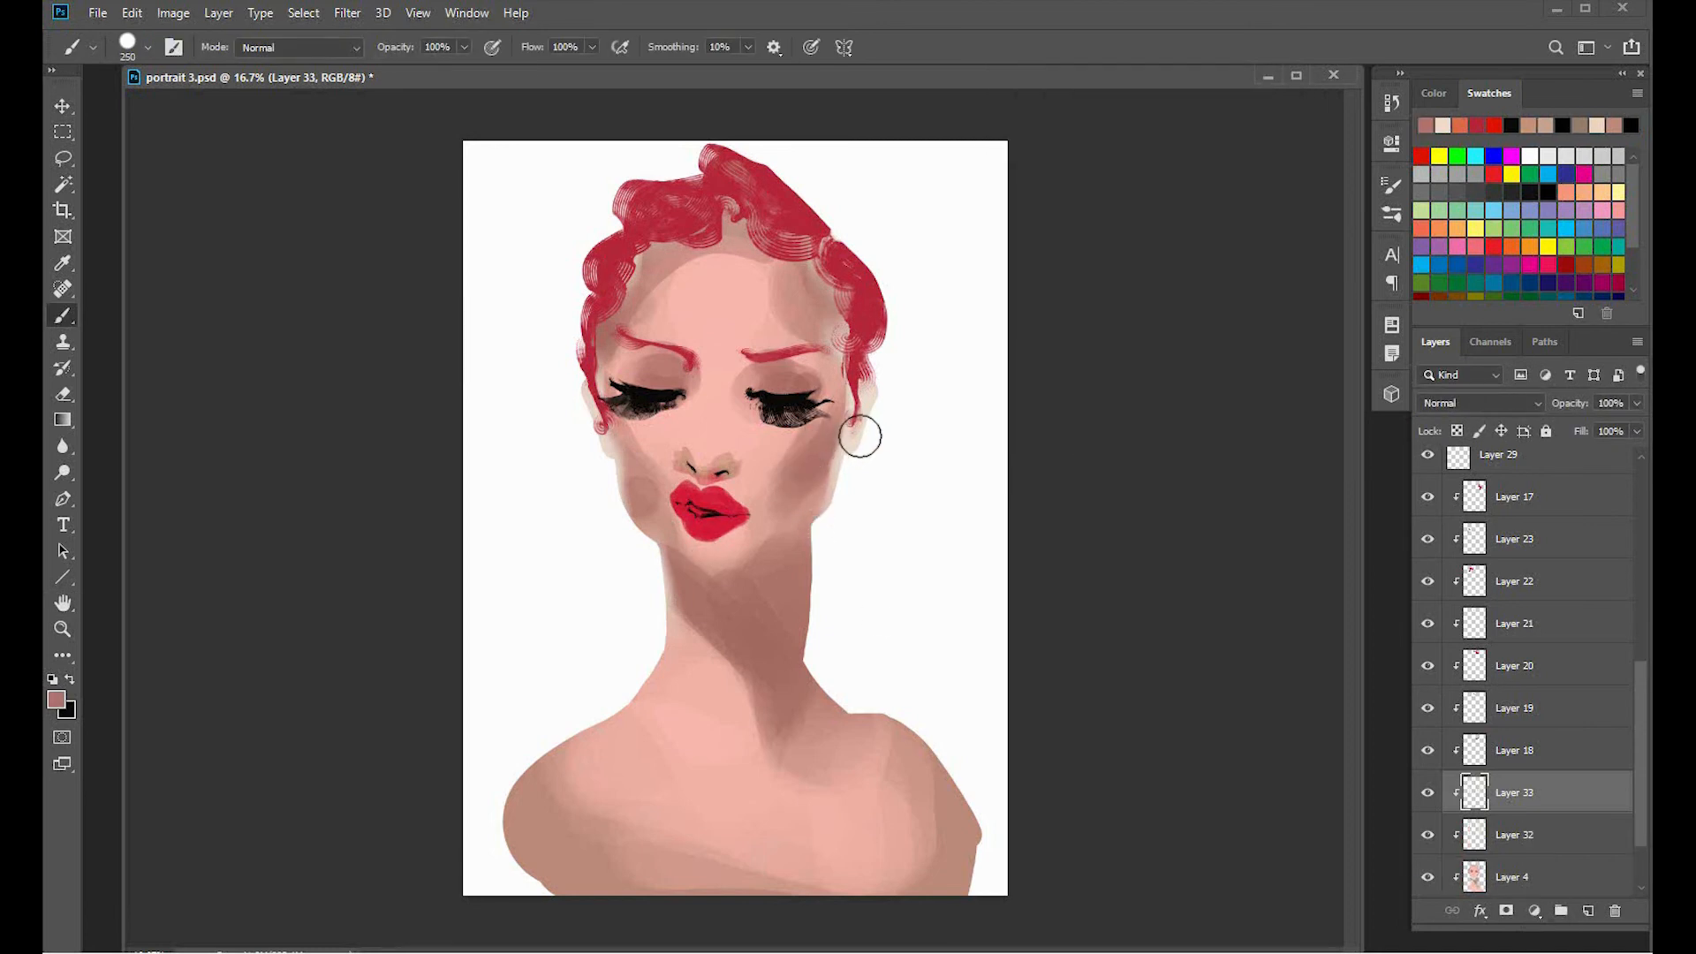
pyautogui.rightClick(857, 433)
pyautogui.doubleClick(1525, 757)
pyautogui.press('Delete')
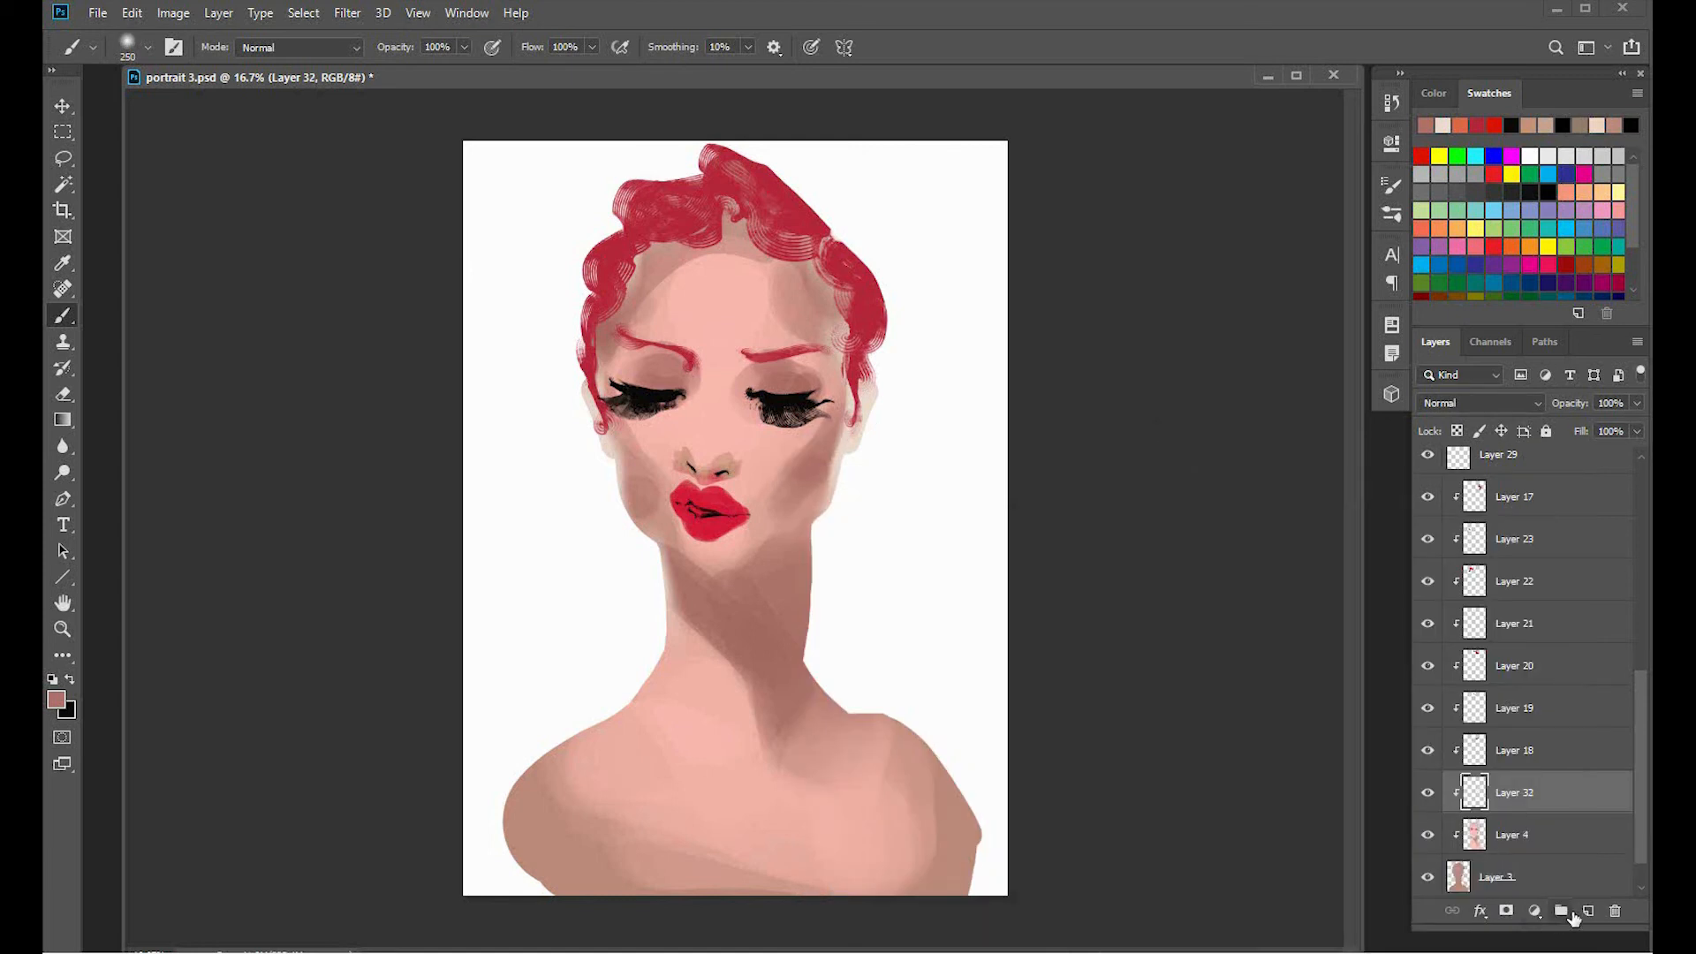
# On a new layer, blend the right cheek with sampled skin tone and a Soft Round Pressure Opacity brush, and move it beneath Layer 32.
pyautogui.click(1587, 911)
pyautogui.rightClick(823, 455)
pyautogui.doubleClick(1174, 741)
pyautogui.keyDown('alt'); pyautogui.click(816, 469); pyautogui.keyUp('alt')
pyautogui.moveTo(839, 407); pyautogui.dragTo(791, 496)
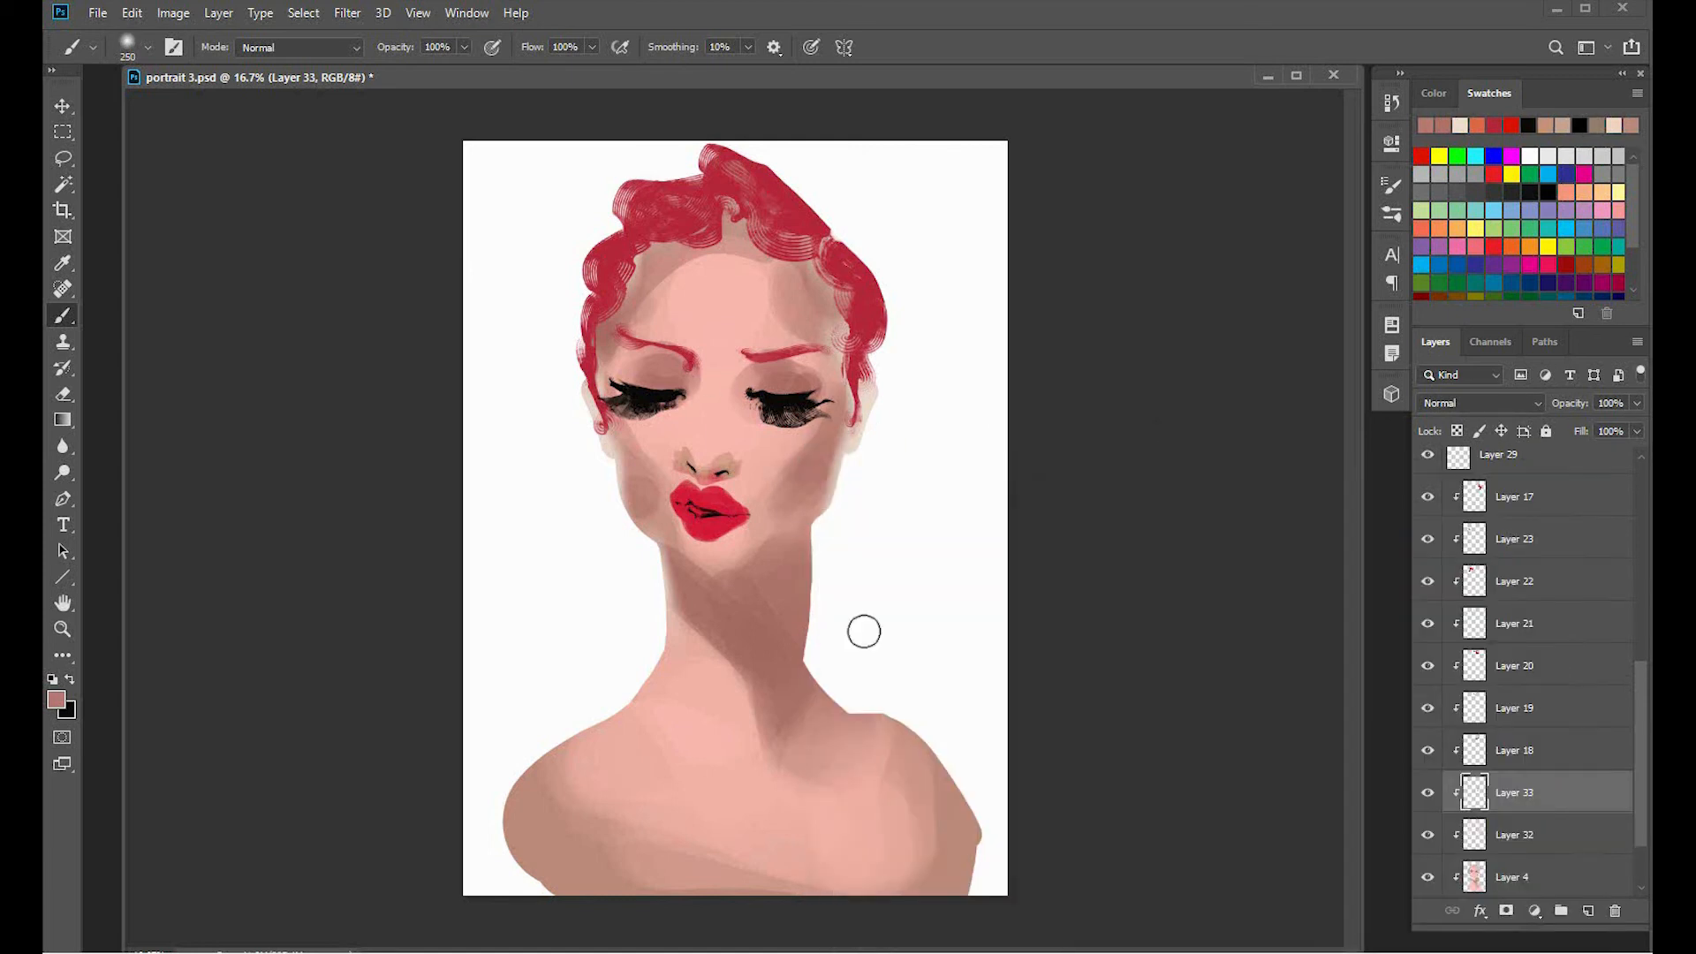
pyautogui.moveTo(1499, 795); pyautogui.dragTo(1502, 855)
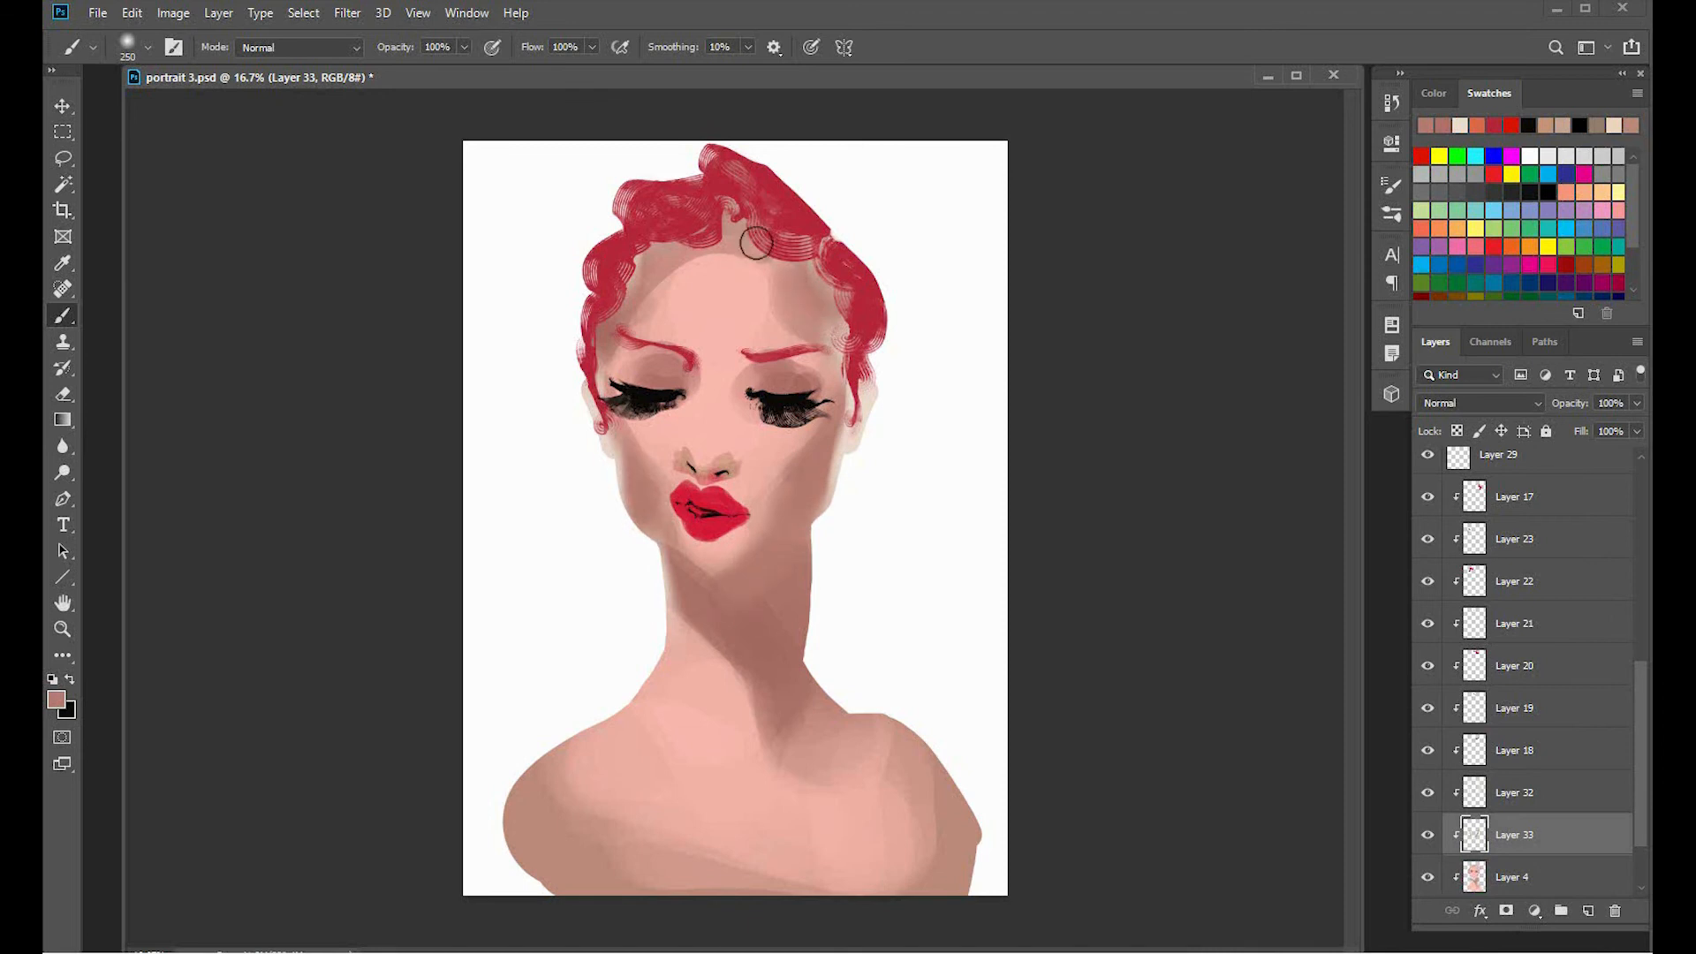
# Soften the forehead and left brow shading on Layer 33 with sampled pink and brown skin tones.
pyautogui.keyDown('alt'); pyautogui.click(665, 283); pyautogui.keyUp('alt')
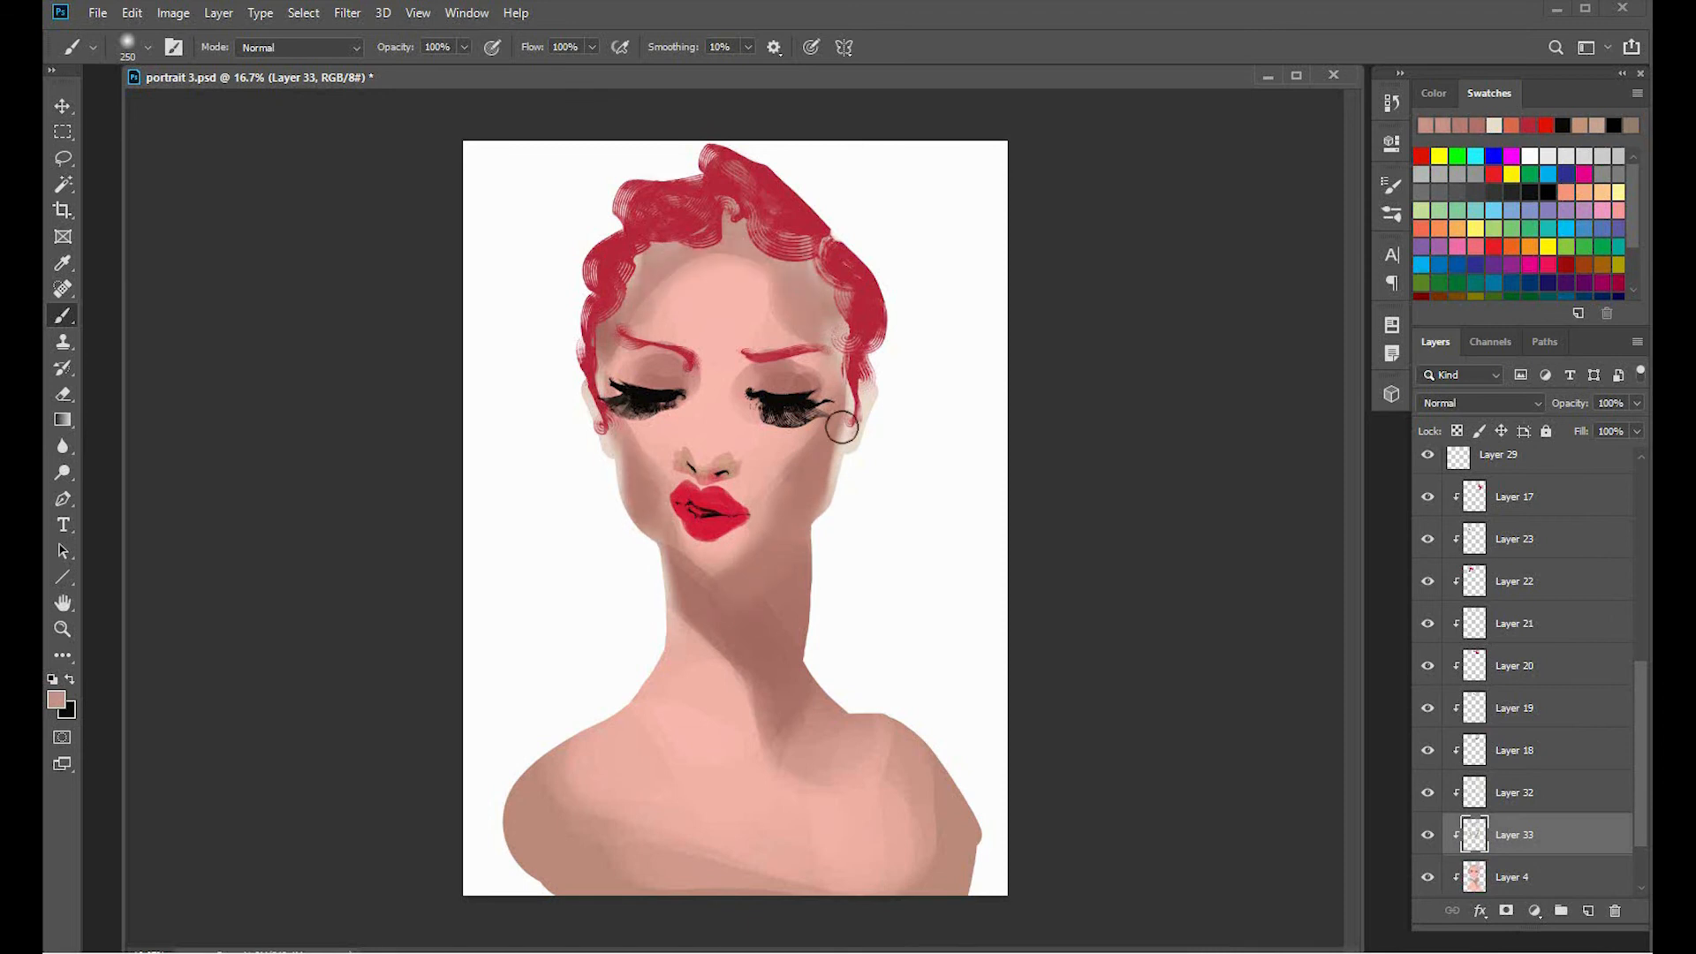
pyautogui.keyDown('alt'); pyautogui.click(733, 310); pyautogui.keyUp('alt')
pyautogui.moveTo(681, 285); pyautogui.dragTo(639, 347)
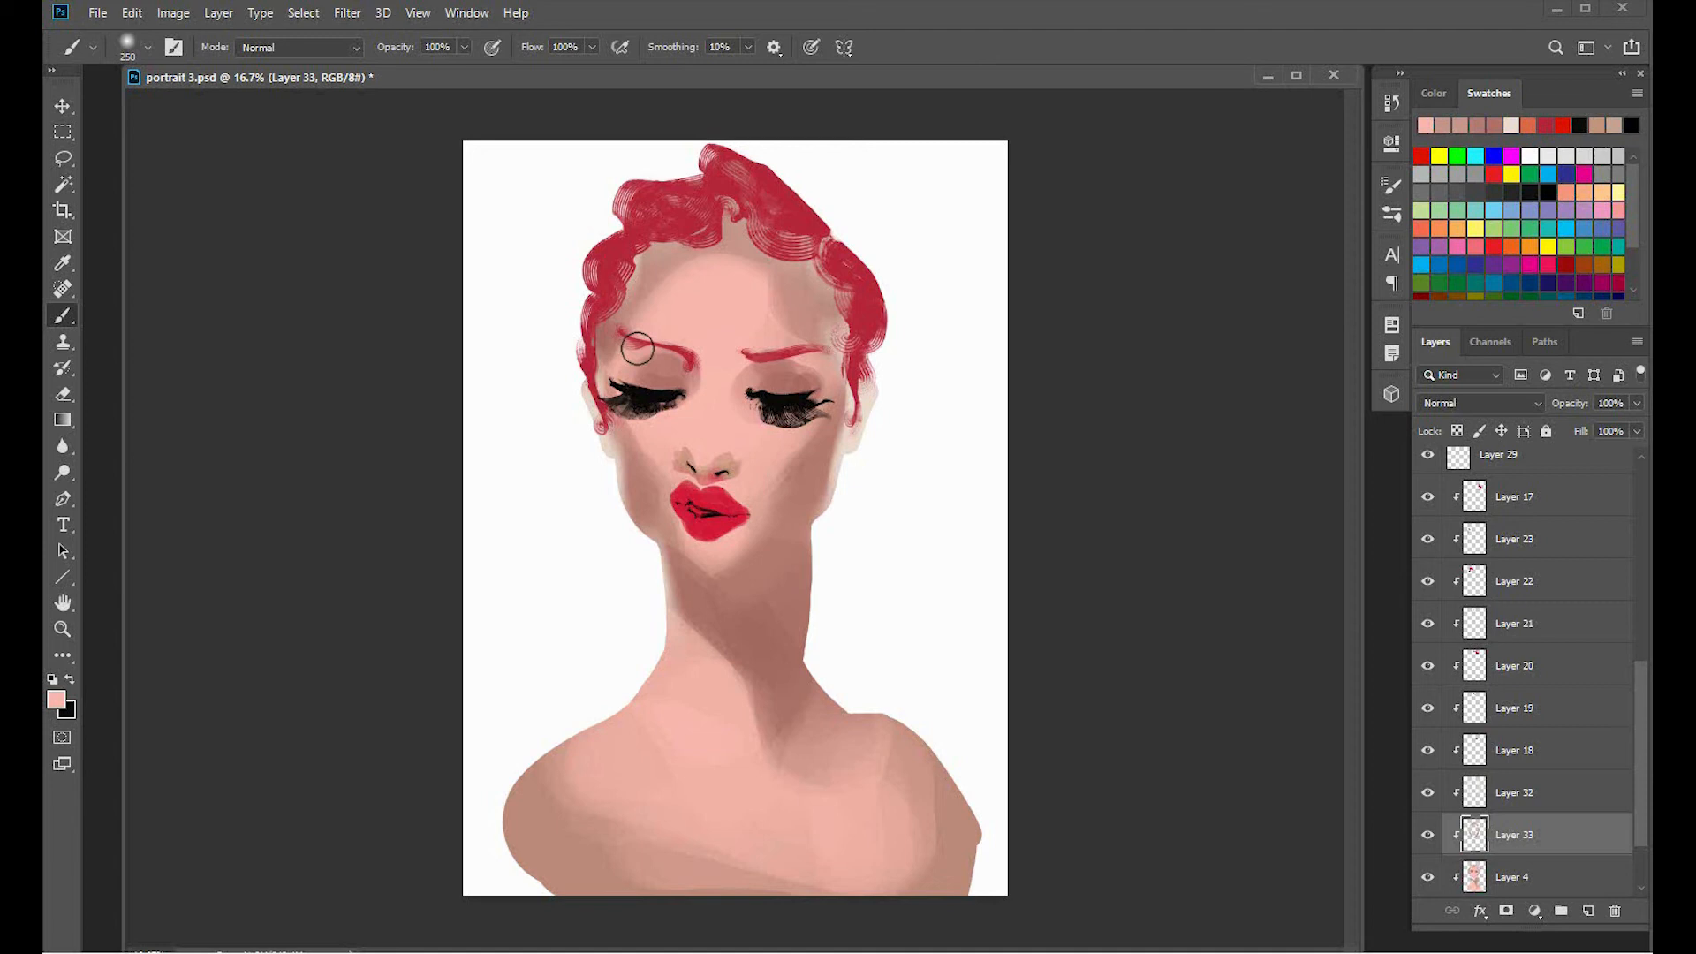
pyautogui.keyDown('alt'); pyautogui.click(660, 275); pyautogui.keyUp('alt')
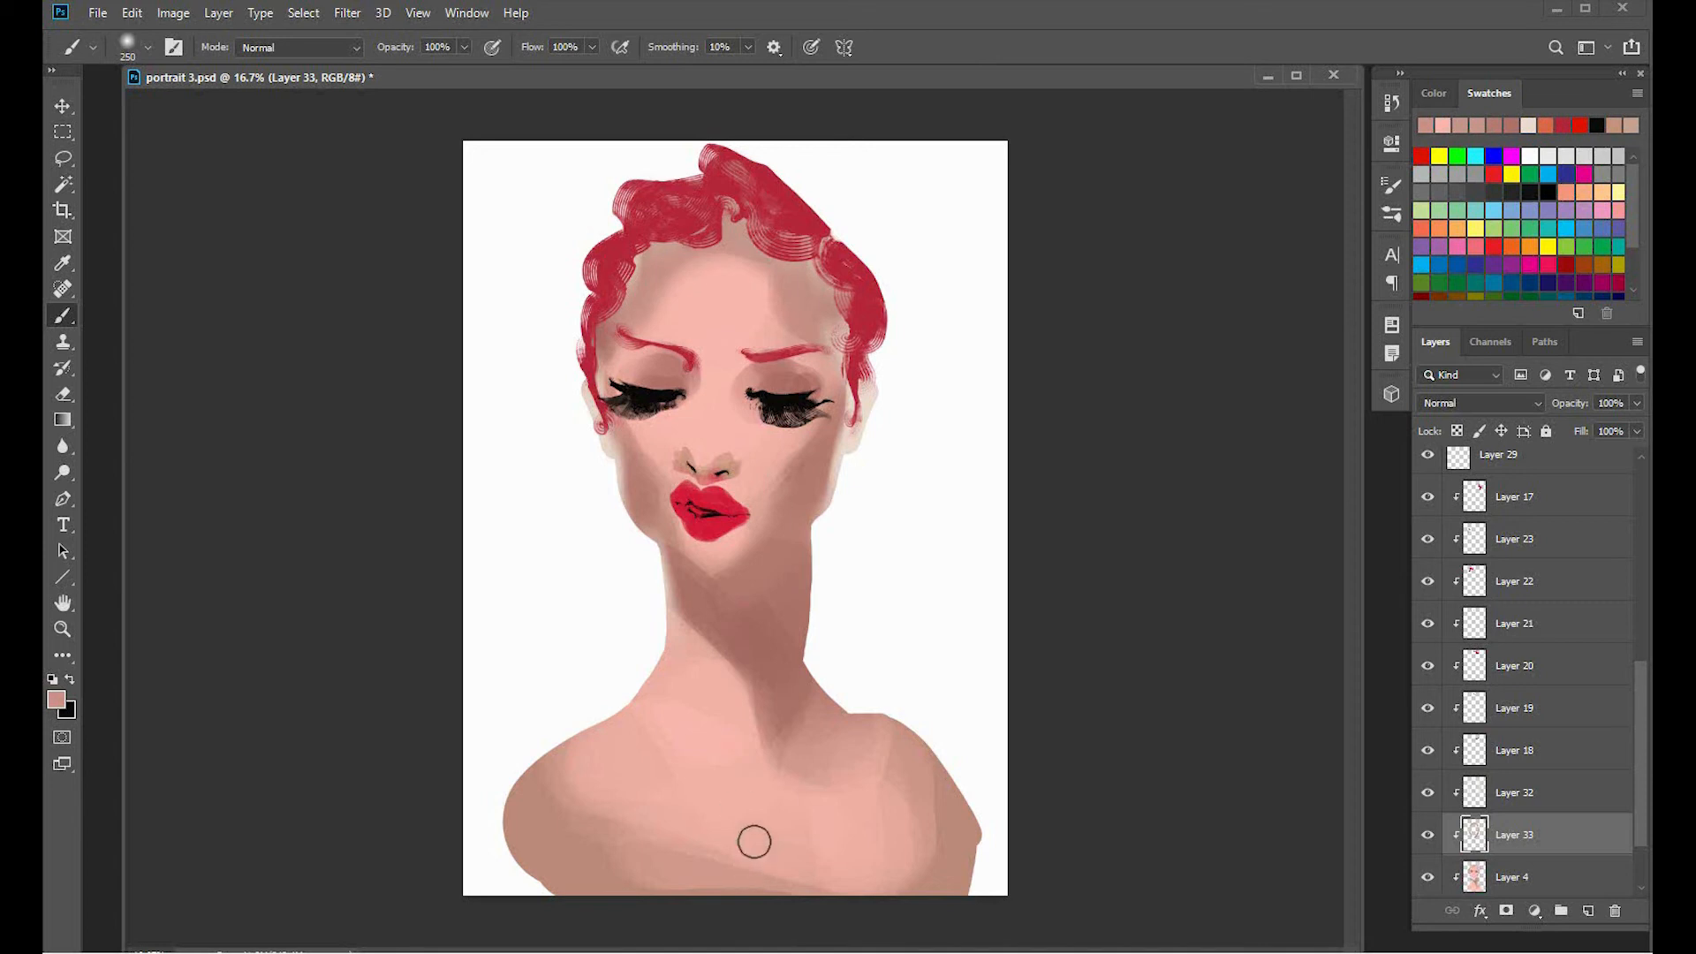
# Smooth the chest and shoulder shading with sampled pink and brown skin tones and a 500 px soft brush.
pyautogui.scroll(-2, 1631, 776)
pyautogui.keyDown('alt'); pyautogui.click(684, 710); pyautogui.keyUp('alt')
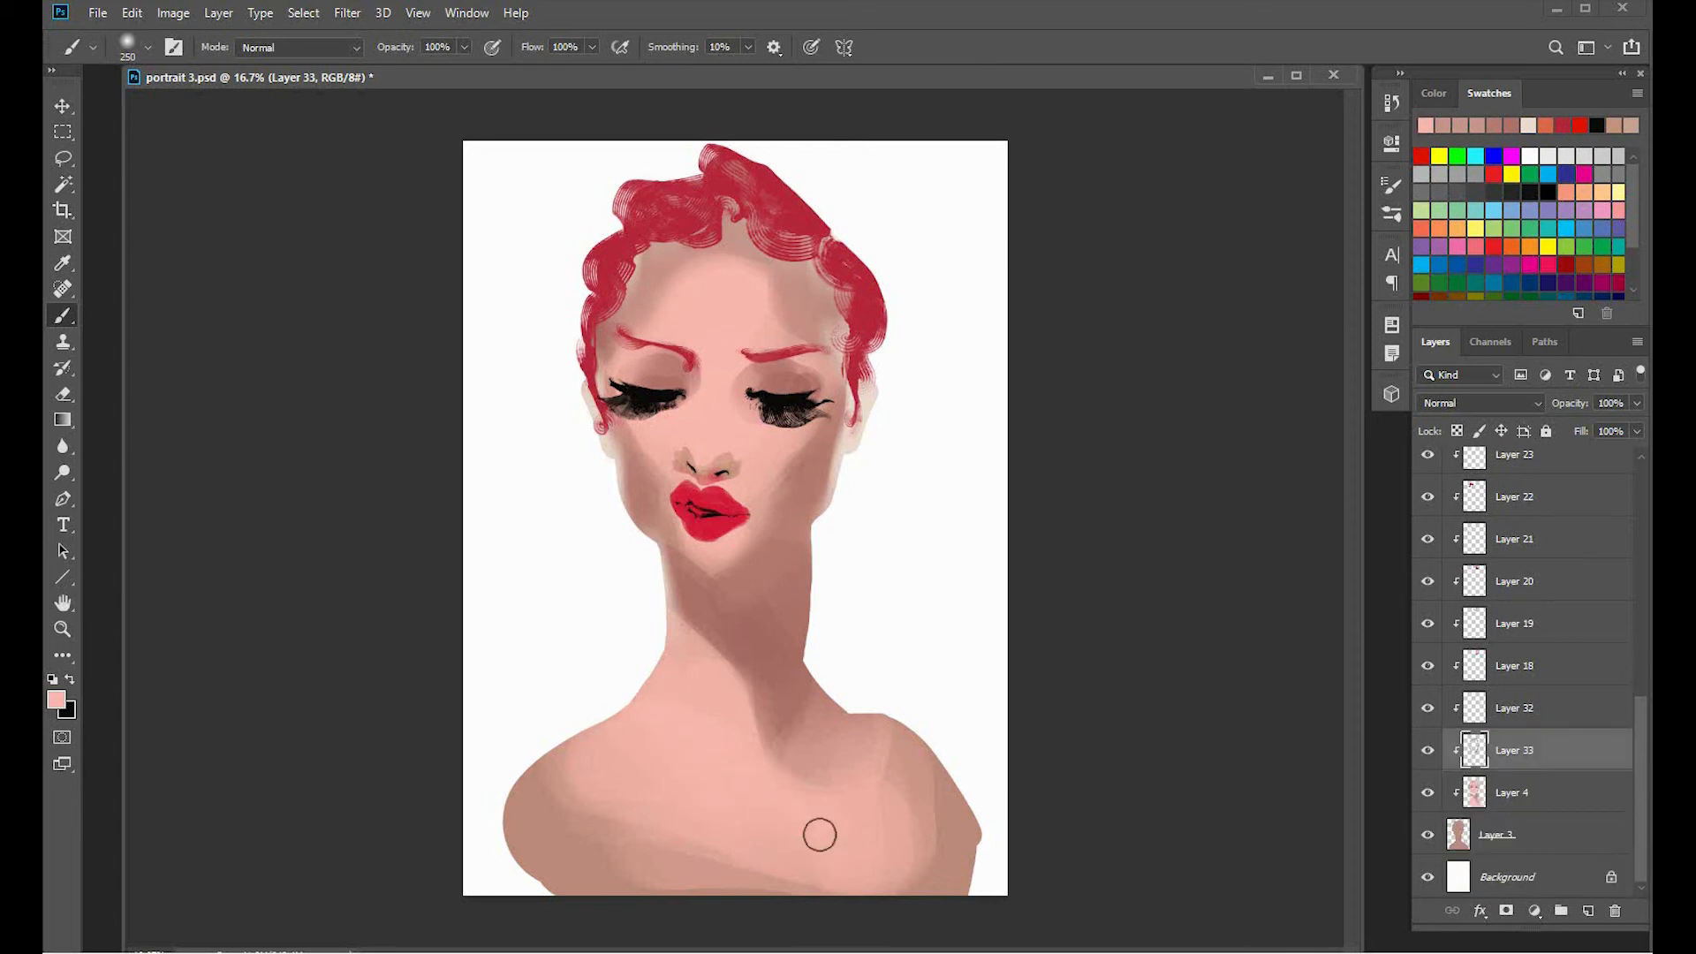
pyautogui.press(']')
pyautogui.press(']')
pyautogui.press(']')
pyautogui.press(']')
pyautogui.press(']')
pyautogui.moveTo(883, 795)
pyautogui.mouseDown()
pyautogui.moveTo(850, 927)
pyautogui.moveTo(843, 864)
pyautogui.moveTo(690, 876)
pyautogui.moveTo(725, 898)
pyautogui.moveTo(712, 924)
pyautogui.moveTo(545, 856)
pyautogui.mouseUp()
pyautogui.keyDown('alt'); pyautogui.click(570, 864); pyautogui.keyUp('alt')
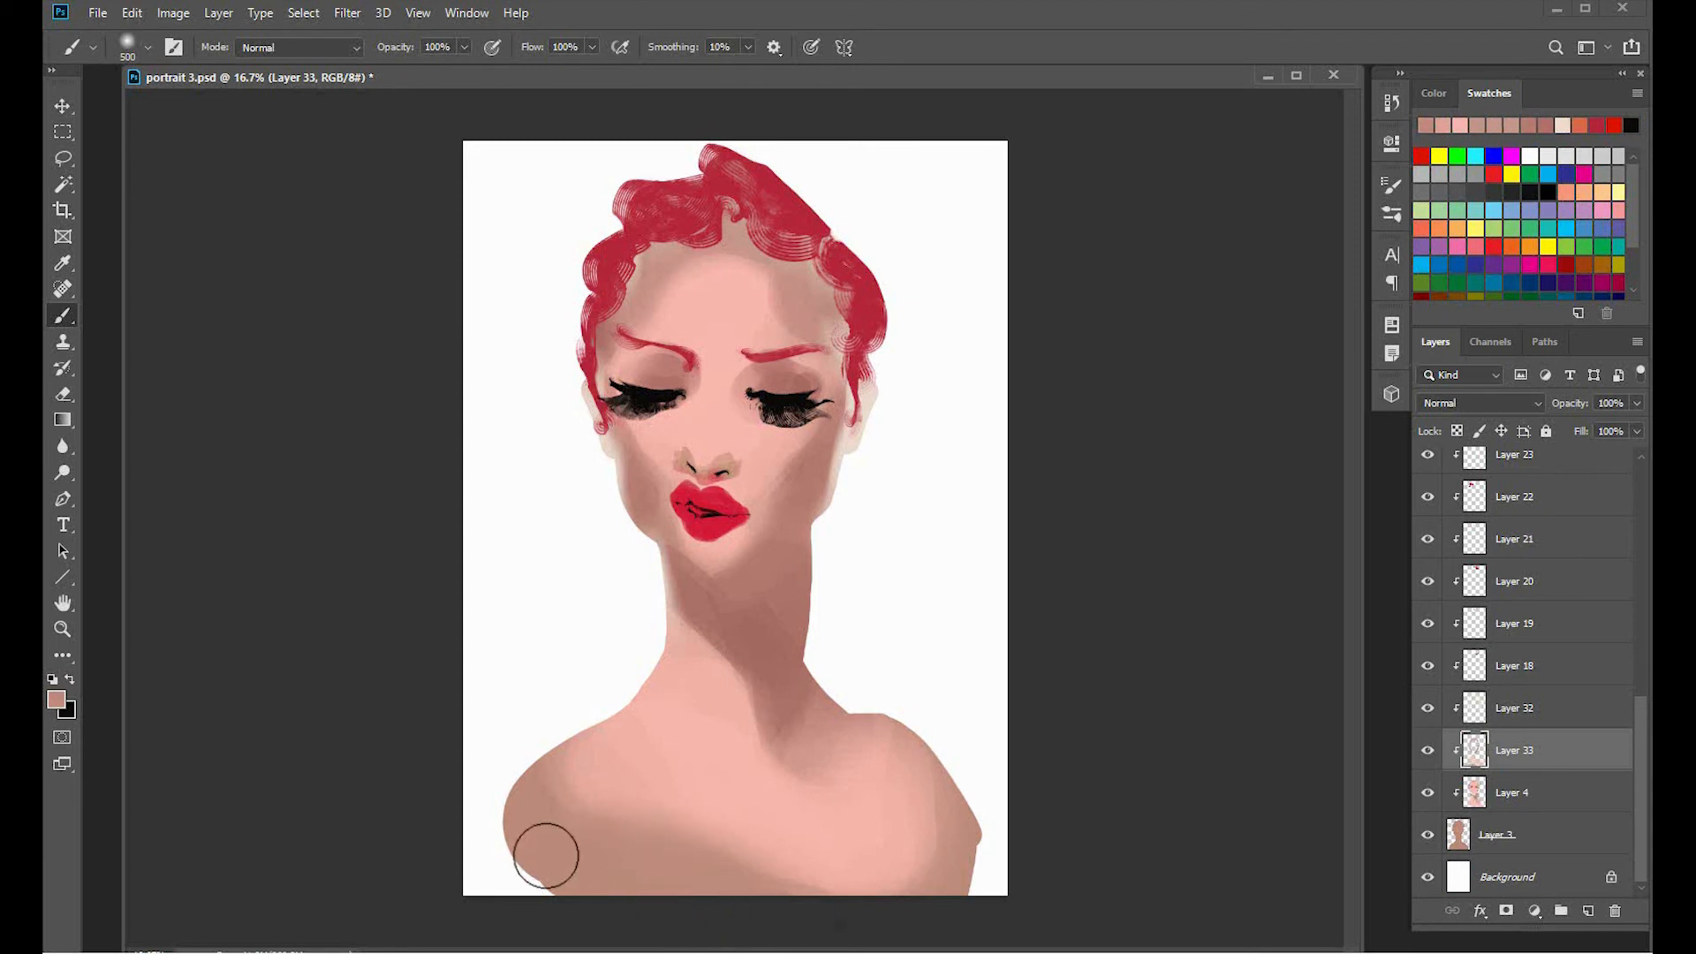
# Select all portrait layers down to Layer 3 and scale them together to about 87%.
pyautogui.press('v')
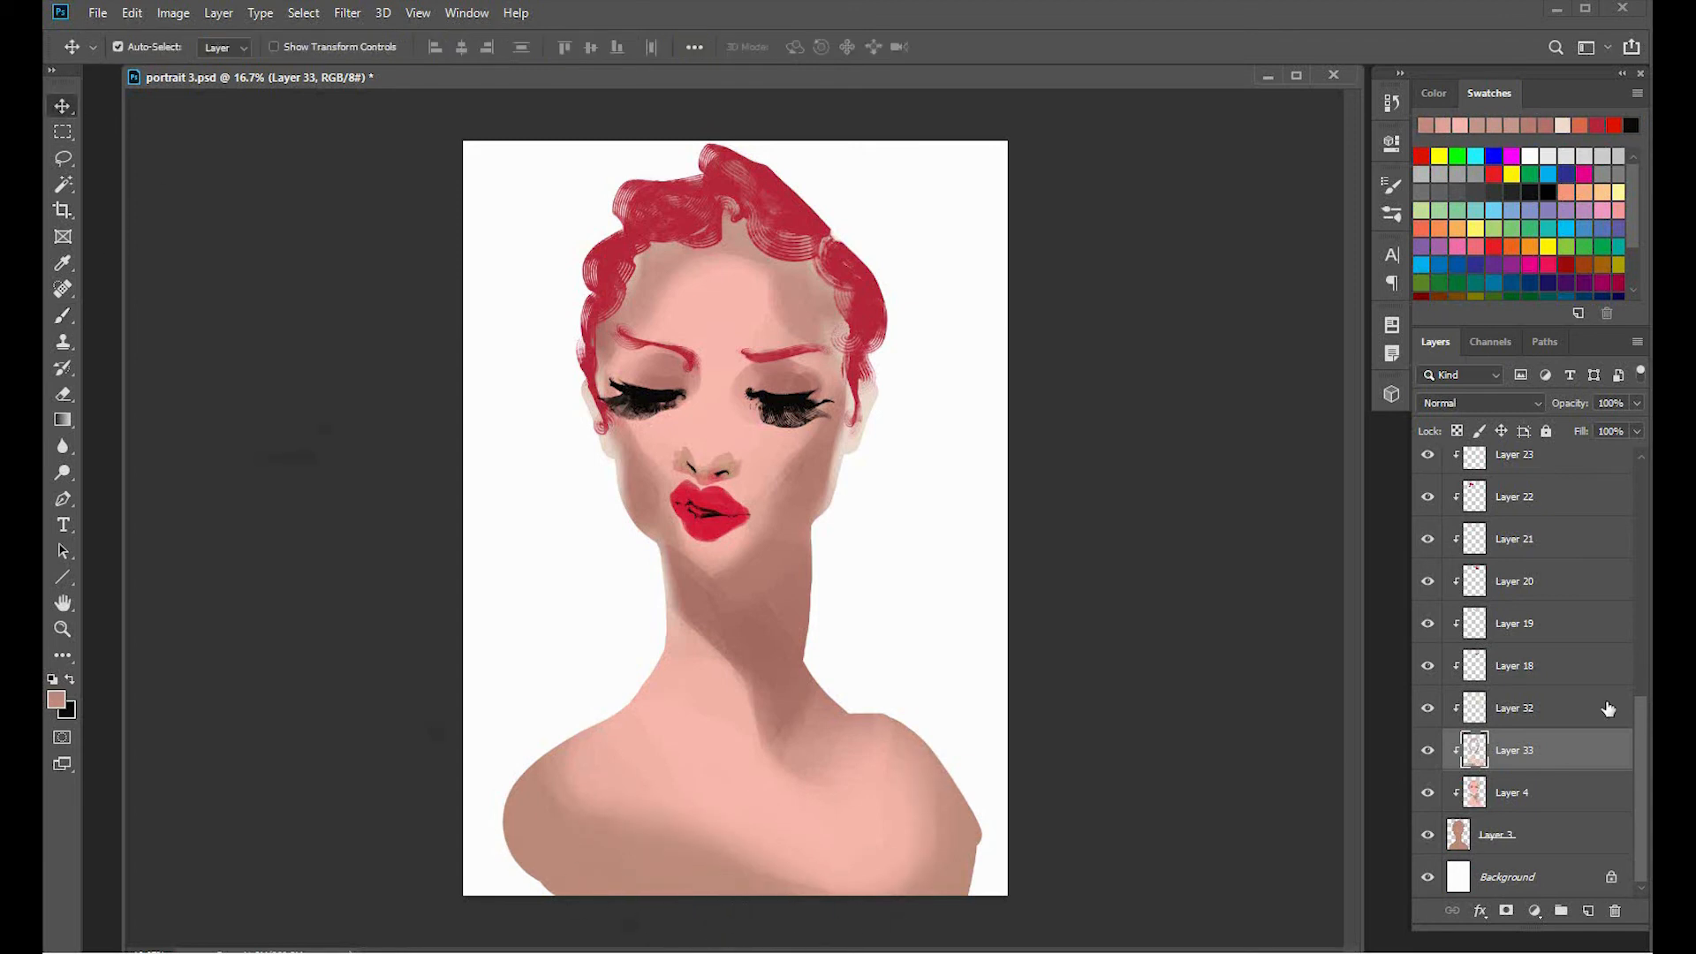
pyautogui.moveTo(1640, 726); pyautogui.dragTo(1640, 481)
pyautogui.click(1548, 475)
pyautogui.moveTo(1640, 547); pyautogui.dragTo(1631, 858)
pyautogui.keyDown('shift'); pyautogui.click(1535, 845); pyautogui.keyUp('shift')
pyautogui.hotkey('ctrl', 't')
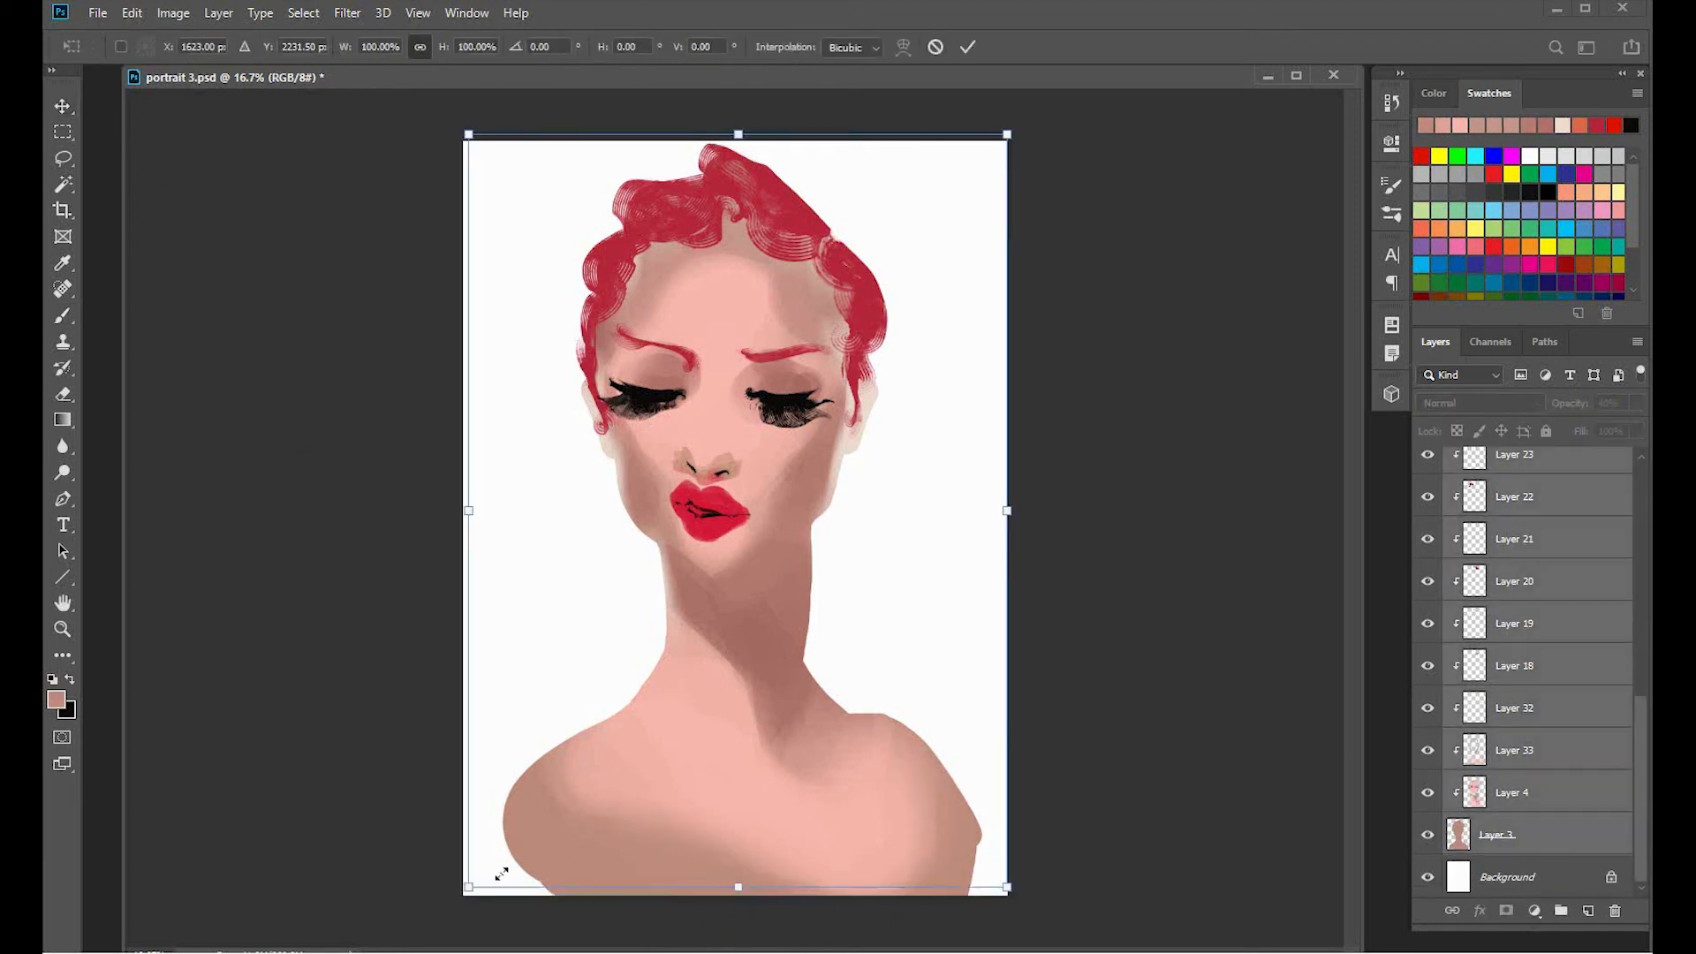
pyautogui.moveTo(1007, 895); pyautogui.dragTo(934, 762)
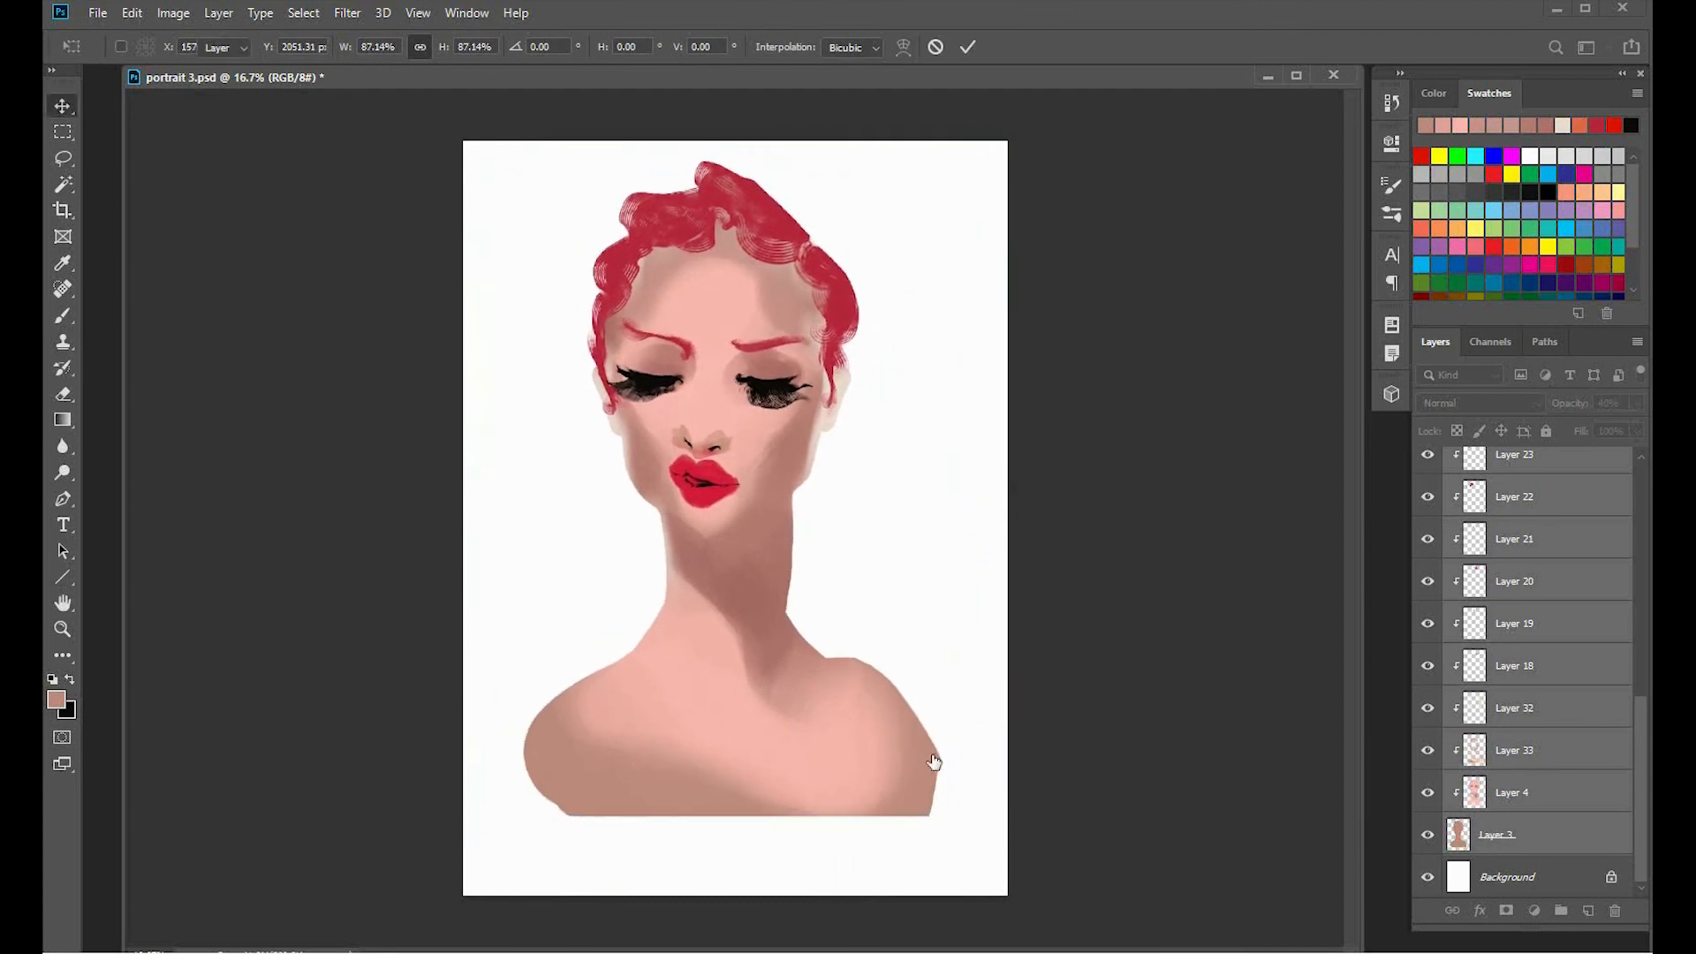
# Extend the bottom of the bust on Layer 3 in brown skin tone with a Hard Round Pressure Opacity and Flow brush.
pyautogui.click(1538, 834)
pyautogui.press('b')
pyautogui.rightClick(778, 676)
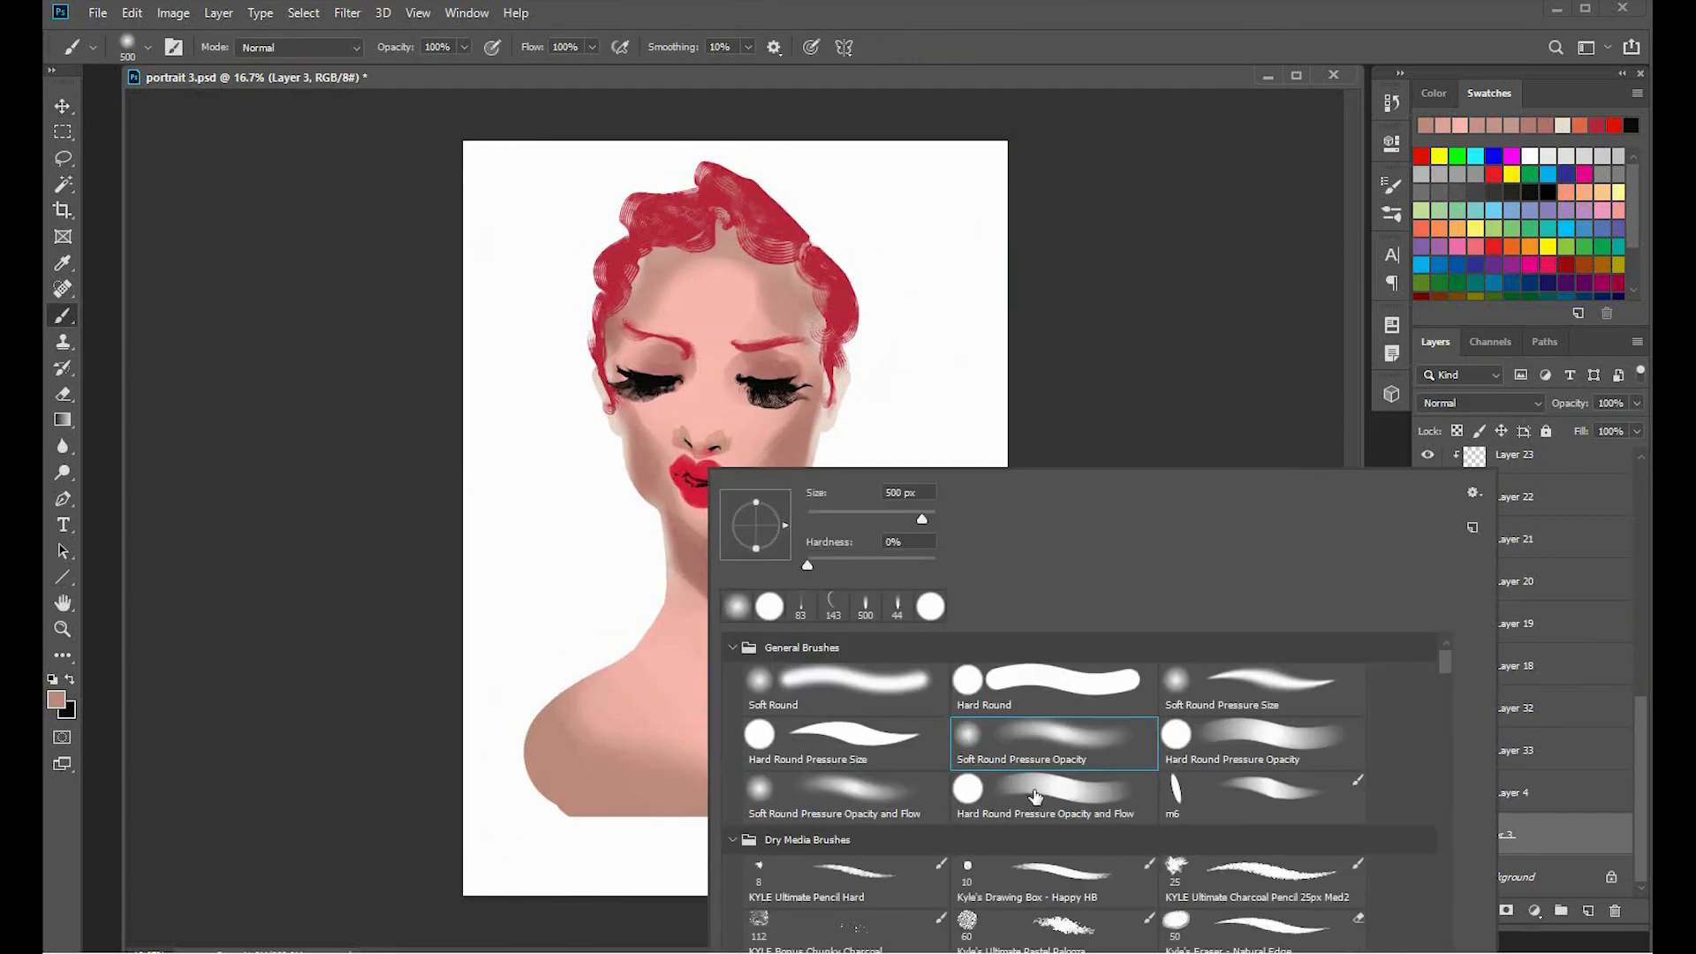
pyautogui.doubleClick(1035, 796)
pyautogui.moveTo(659, 787)
pyautogui.mouseDown()
pyautogui.moveTo(852, 822)
pyautogui.moveTo(878, 806)
pyautogui.moveTo(835, 846)
pyautogui.mouseUp()
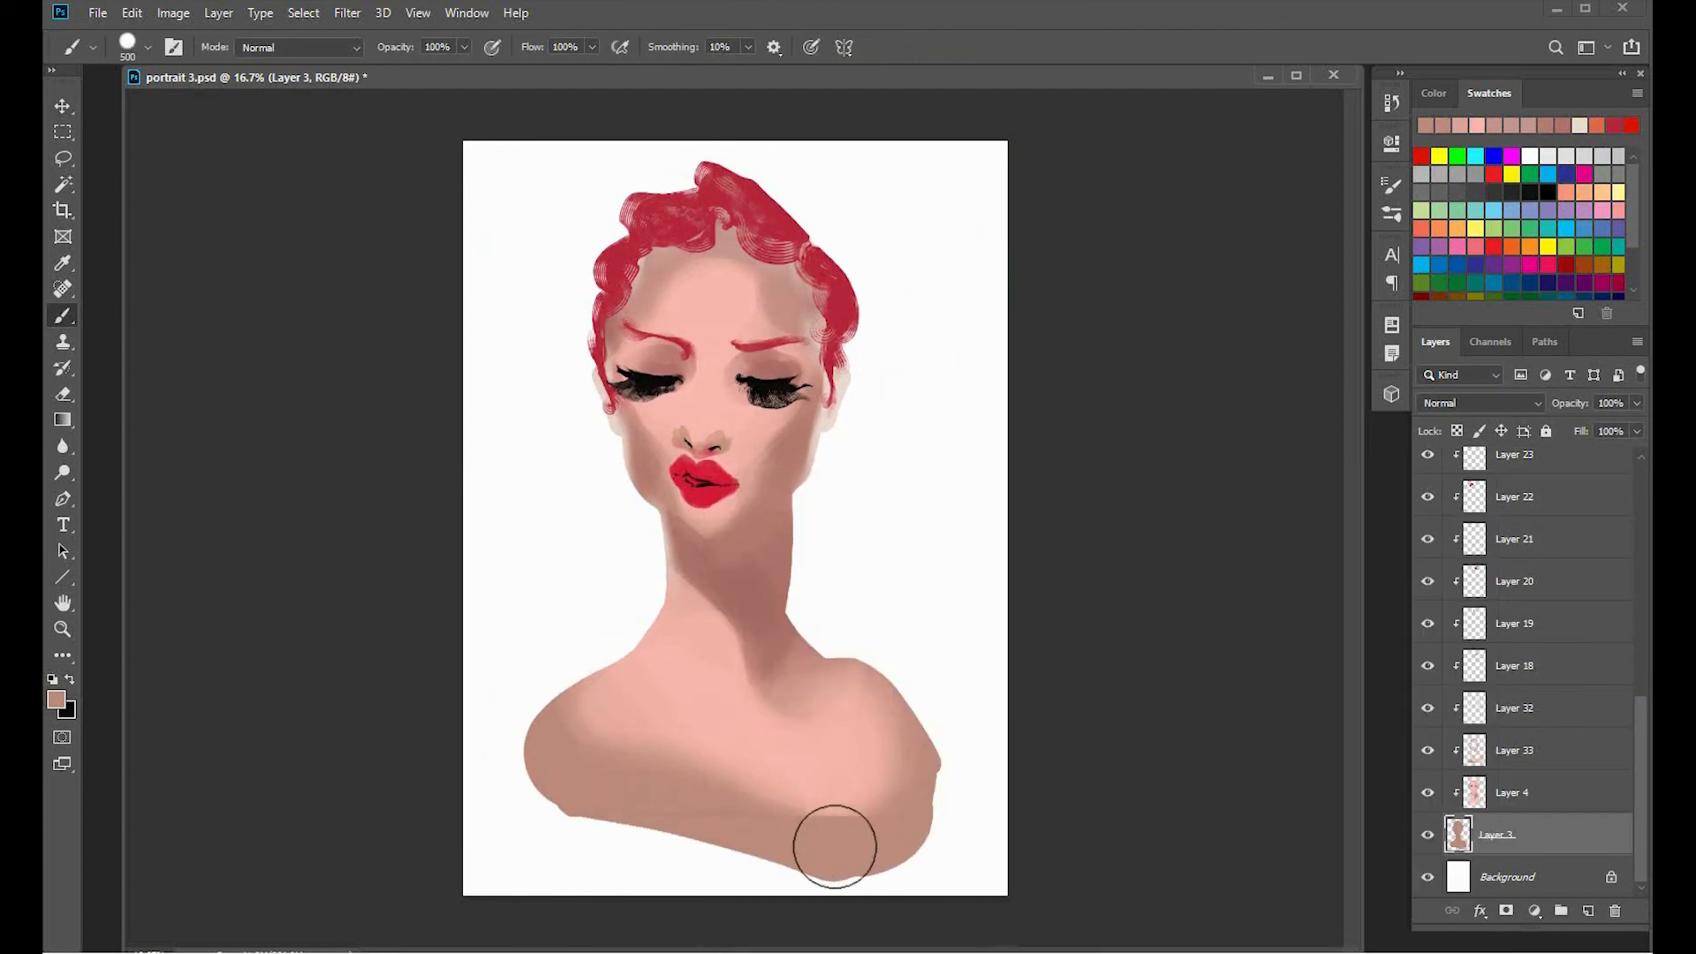
# Erase the outer shoulders and lower bust on Layer 3 into a curved contour with loose strokes, using a 300 px eraser.
pyautogui.press('e')
pyautogui.press(']')
pyautogui.press(']')
pyautogui.hotkey('ctrl', 'z')
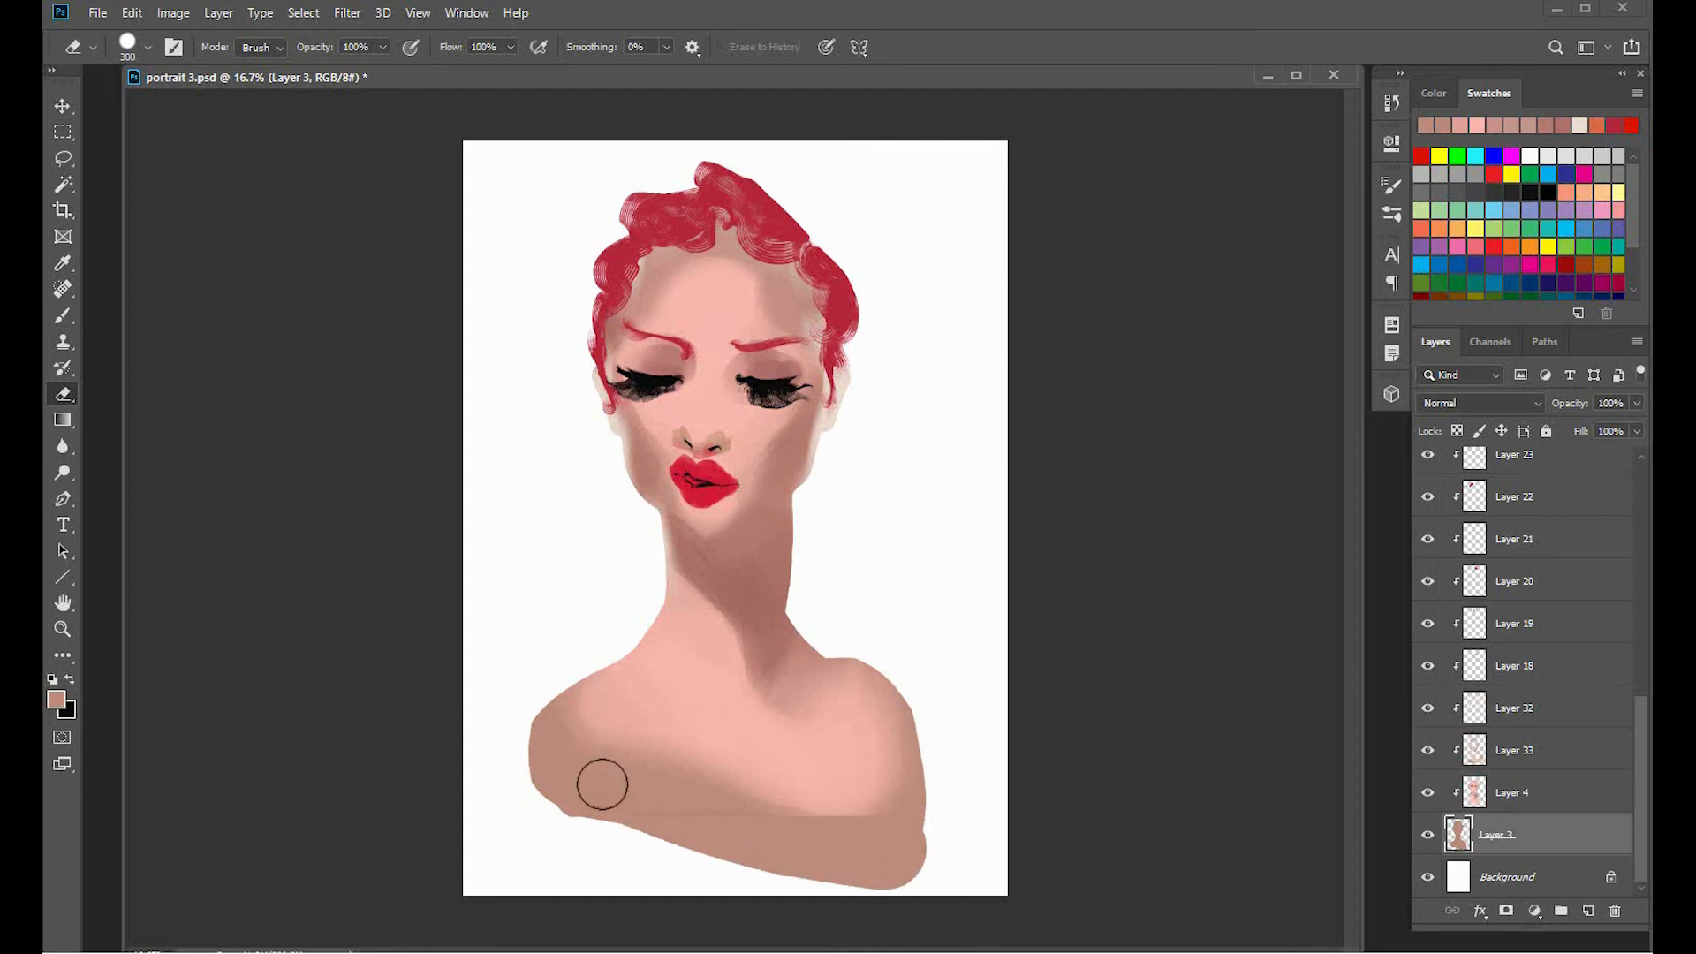
pyautogui.moveTo(538, 717); pyautogui.dragTo(792, 863)
pyautogui.moveTo(616, 781)
pyautogui.mouseDown()
pyautogui.moveTo(875, 865)
pyautogui.moveTo(920, 699)
pyautogui.moveTo(934, 776)
pyautogui.moveTo(914, 864)
pyautogui.moveTo(934, 828)
pyautogui.moveTo(922, 880)
pyautogui.moveTo(749, 870)
pyautogui.mouseUp()
pyautogui.moveTo(905, 738); pyautogui.dragTo(908, 793)
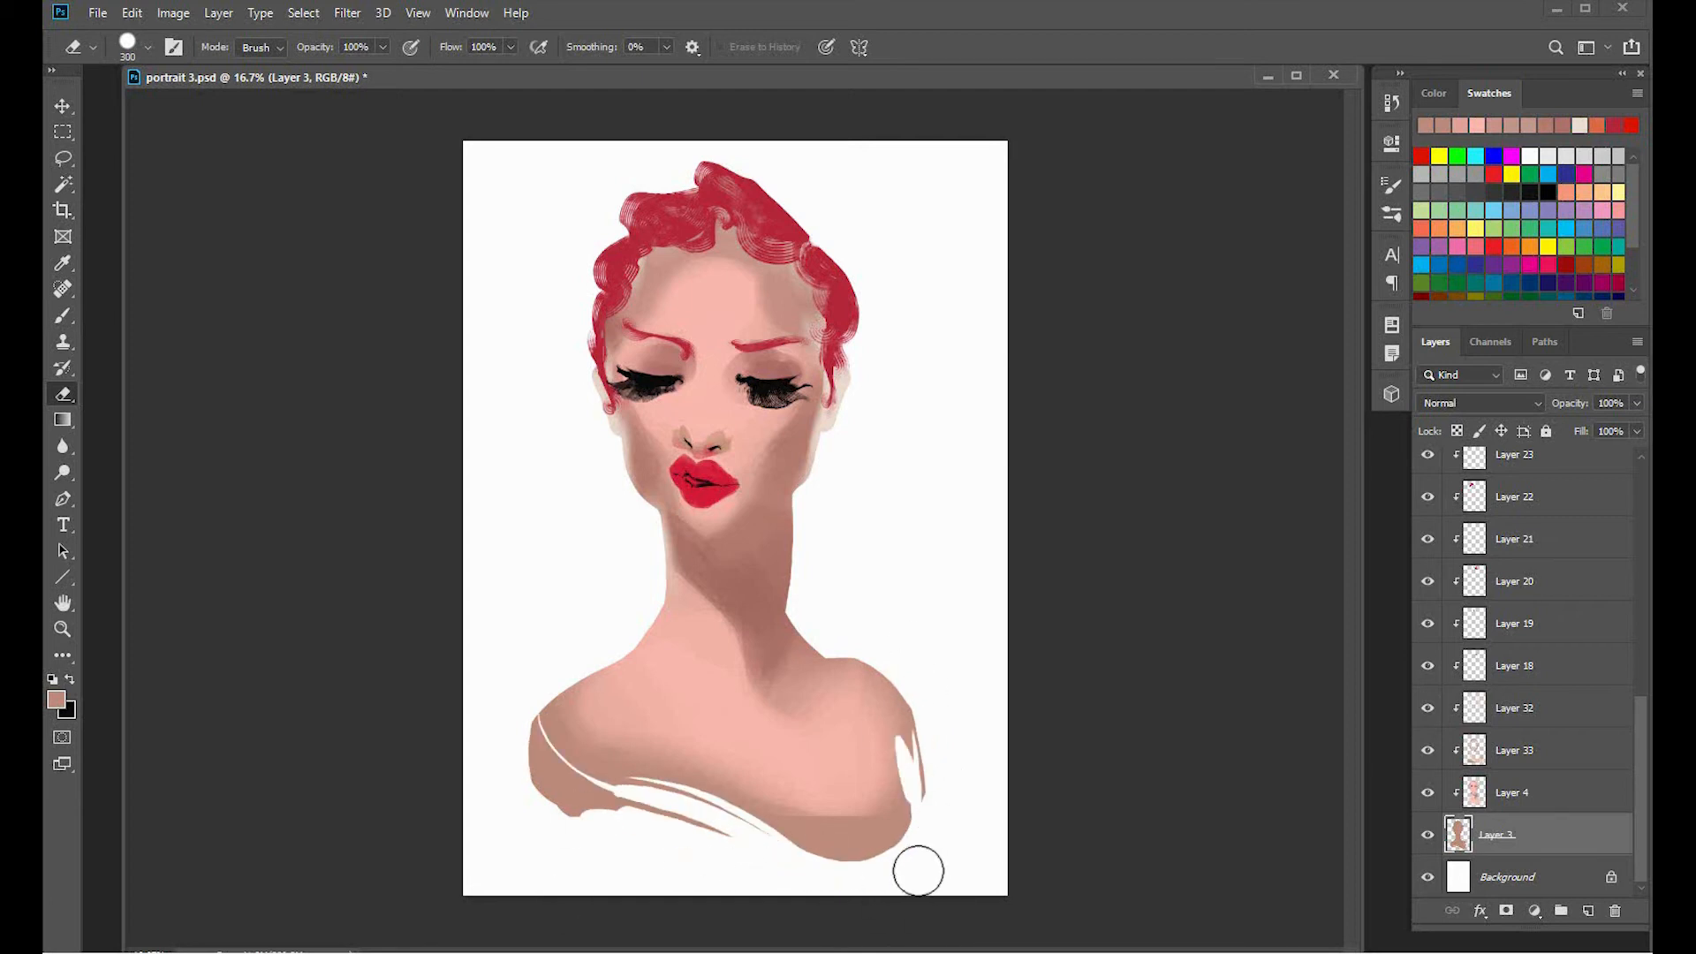
pyautogui.moveTo(848, 878)
pyautogui.mouseDown()
pyautogui.moveTo(631, 843)
pyautogui.moveTo(573, 800)
pyautogui.moveTo(669, 816)
pyautogui.moveTo(565, 802)
pyautogui.moveTo(608, 648)
pyautogui.moveTo(510, 695)
pyautogui.mouseUp()
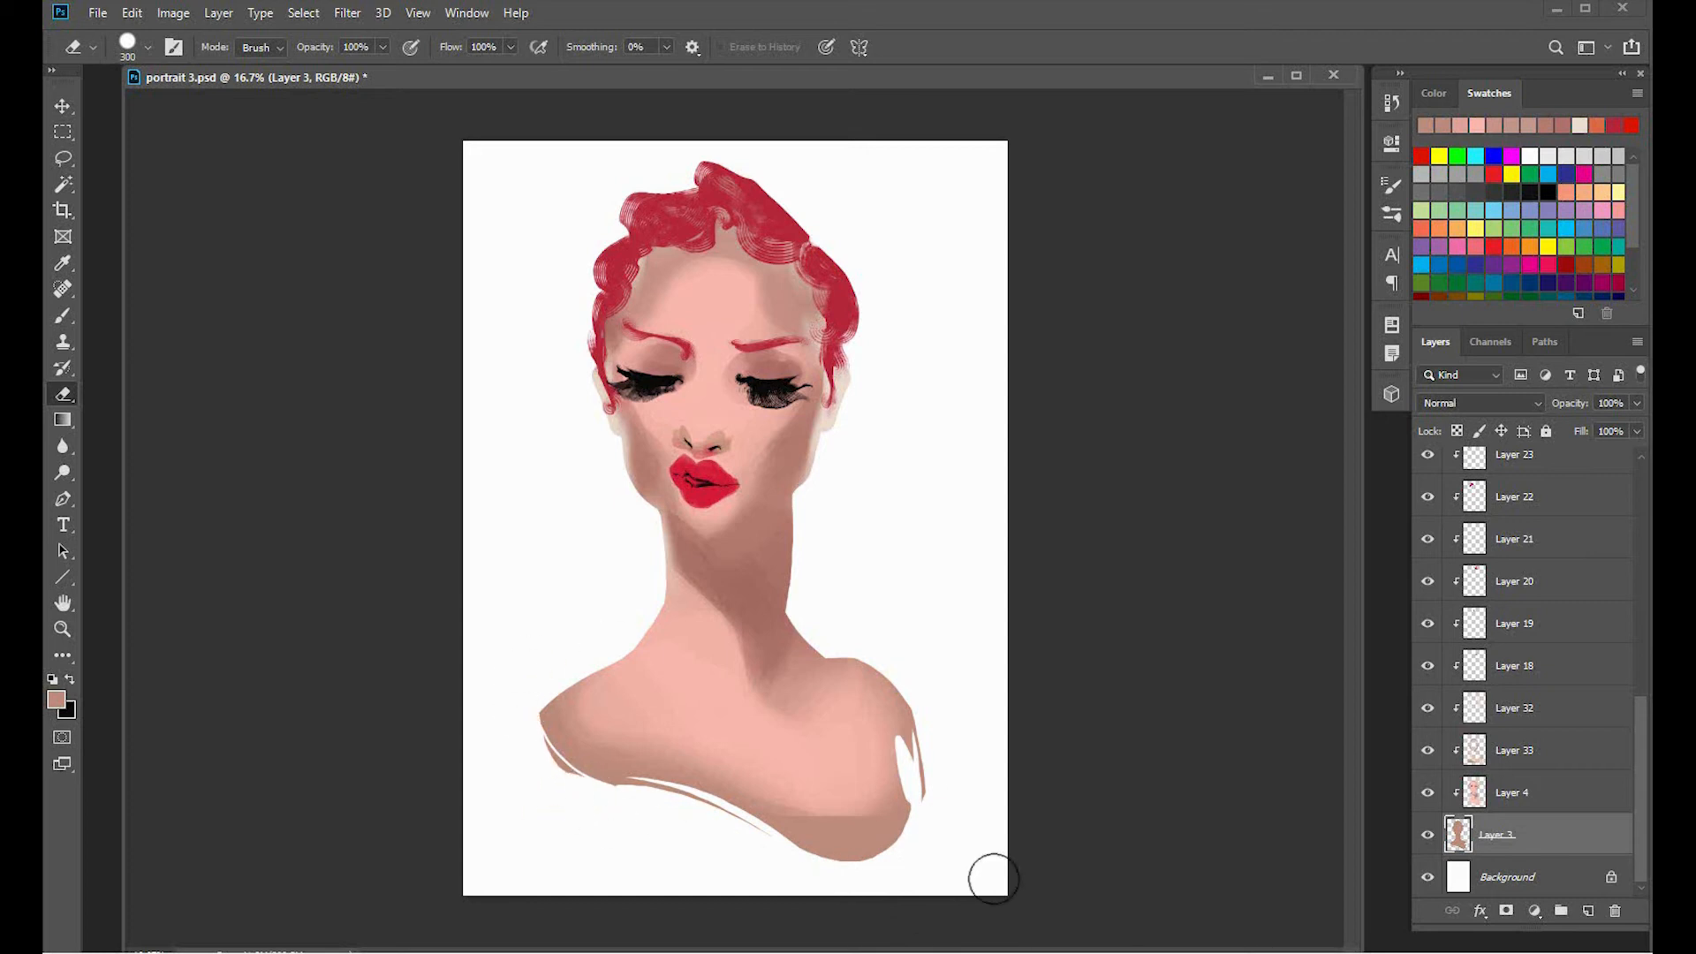
# Blend the lower chest on Layer 33 into the extended bust with a 500 px soft pressure-opacity brush.
pyautogui.press('b')
pyautogui.hotkey('alt', ']')
pyautogui.hotkey('alt', ']')
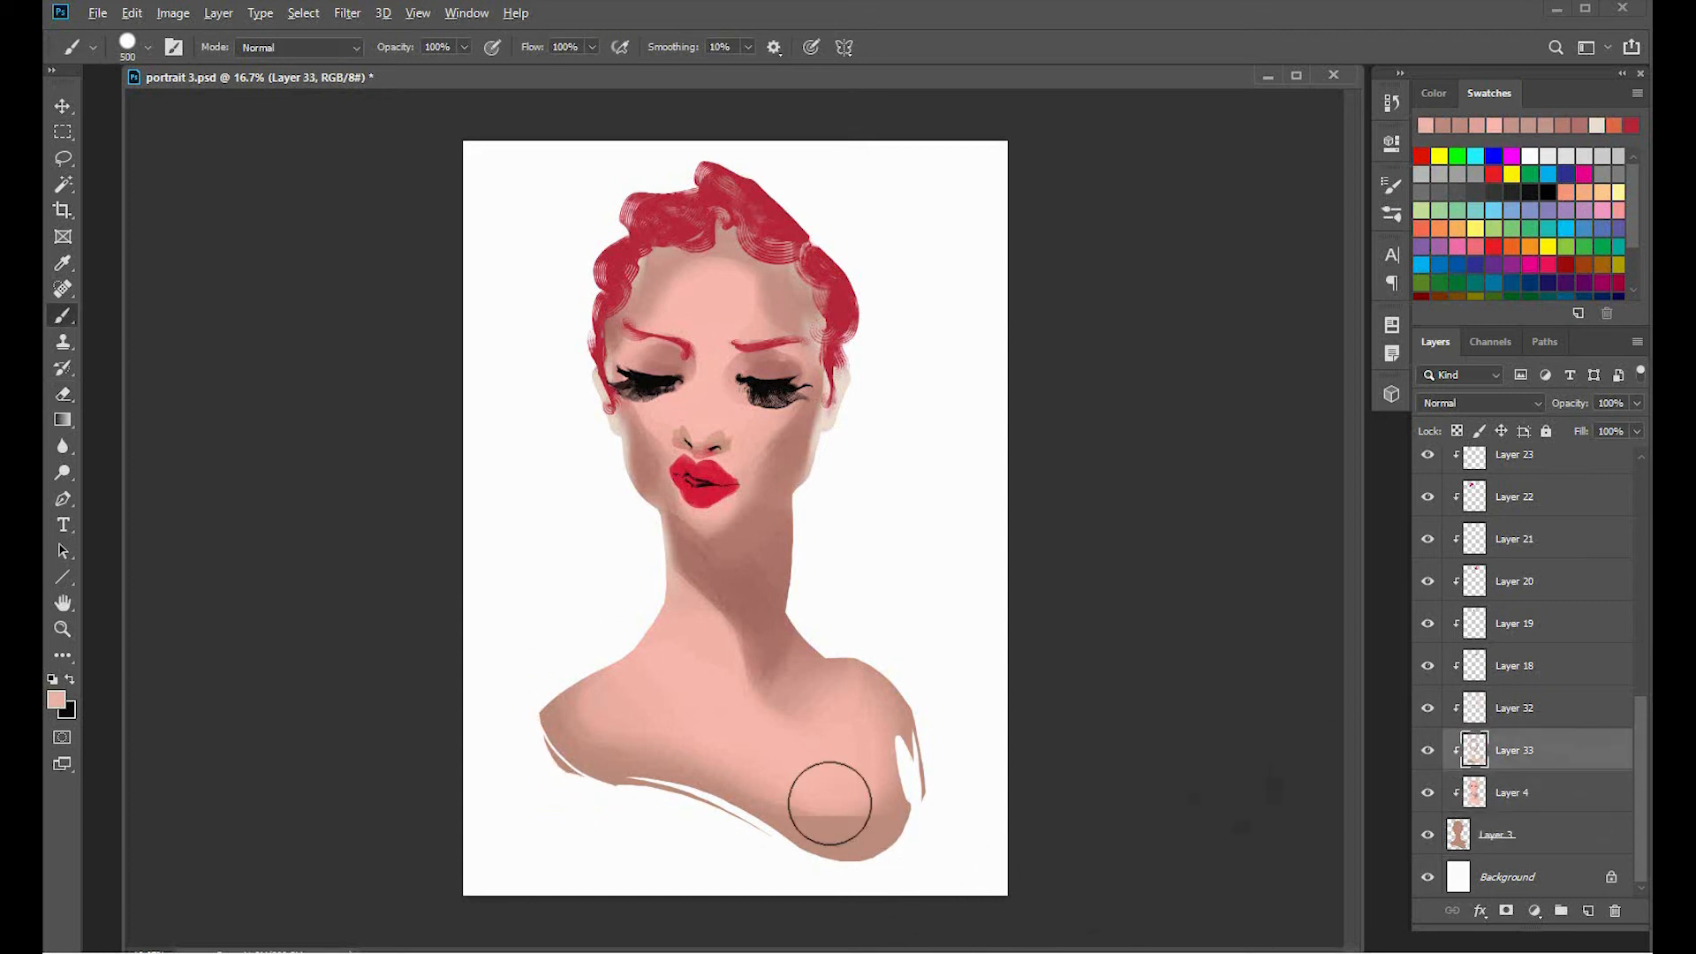
pyautogui.rightClick(835, 798)
pyautogui.doubleClick(1116, 765)
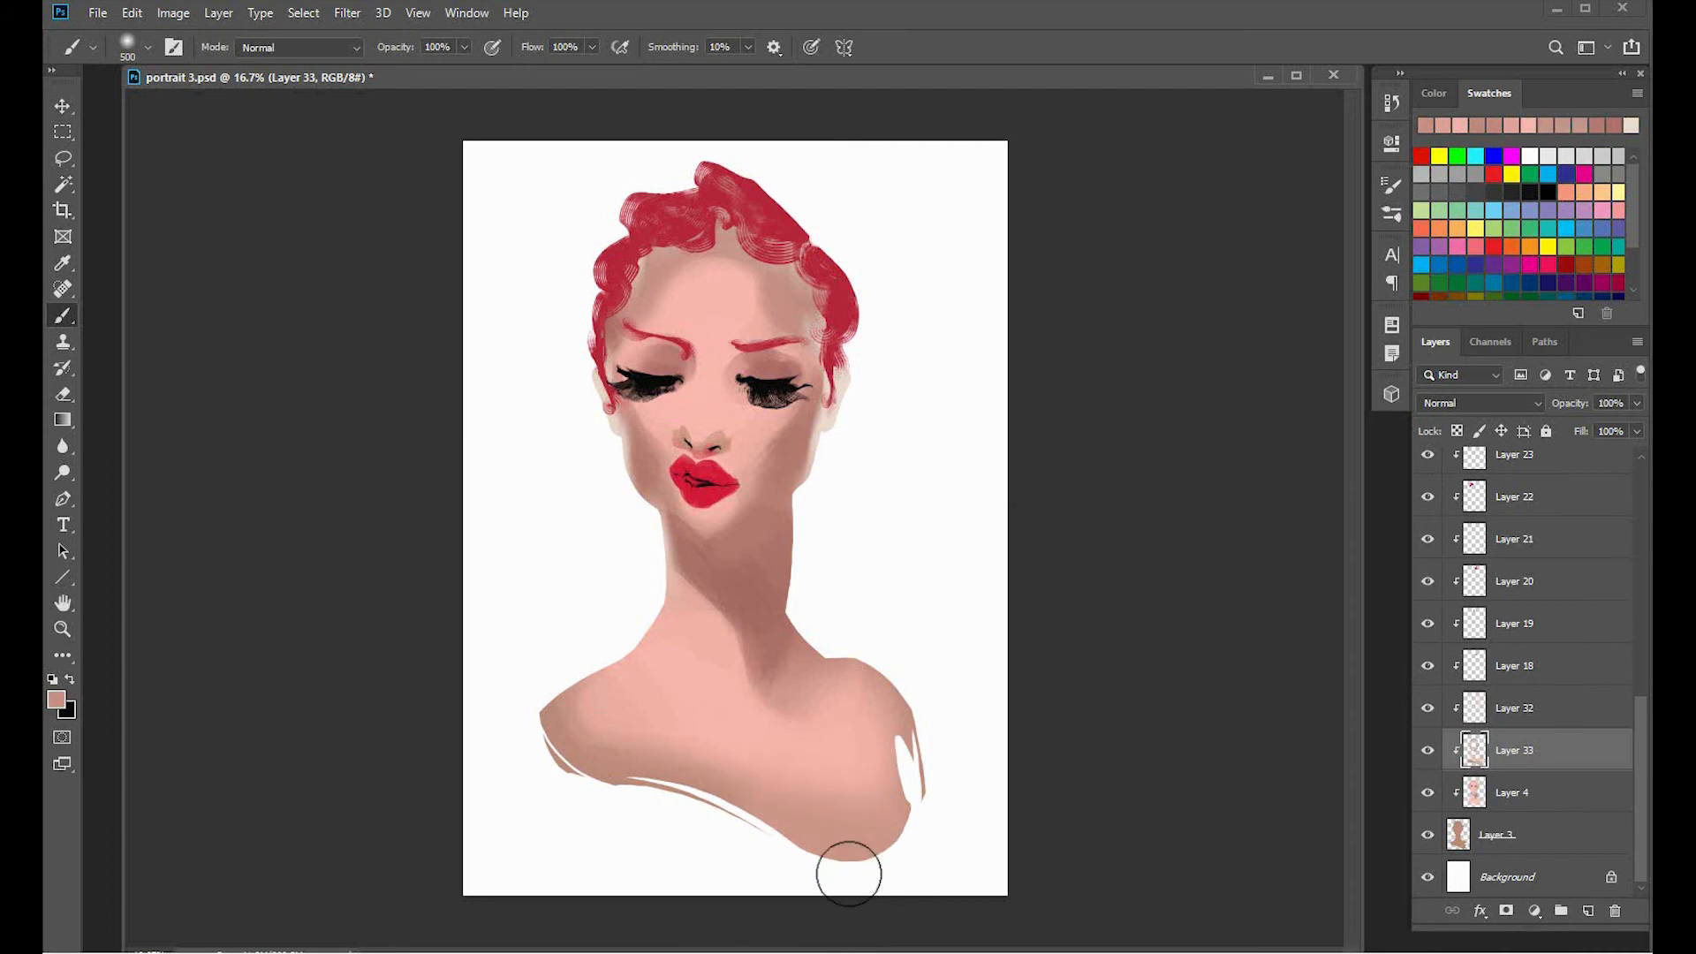
# Add a layer above Layer 33 and fill it with a peach-to-transparent gradient rising from the lower bust to the chin.
pyautogui.click(1588, 911)
pyautogui.click(57, 699)
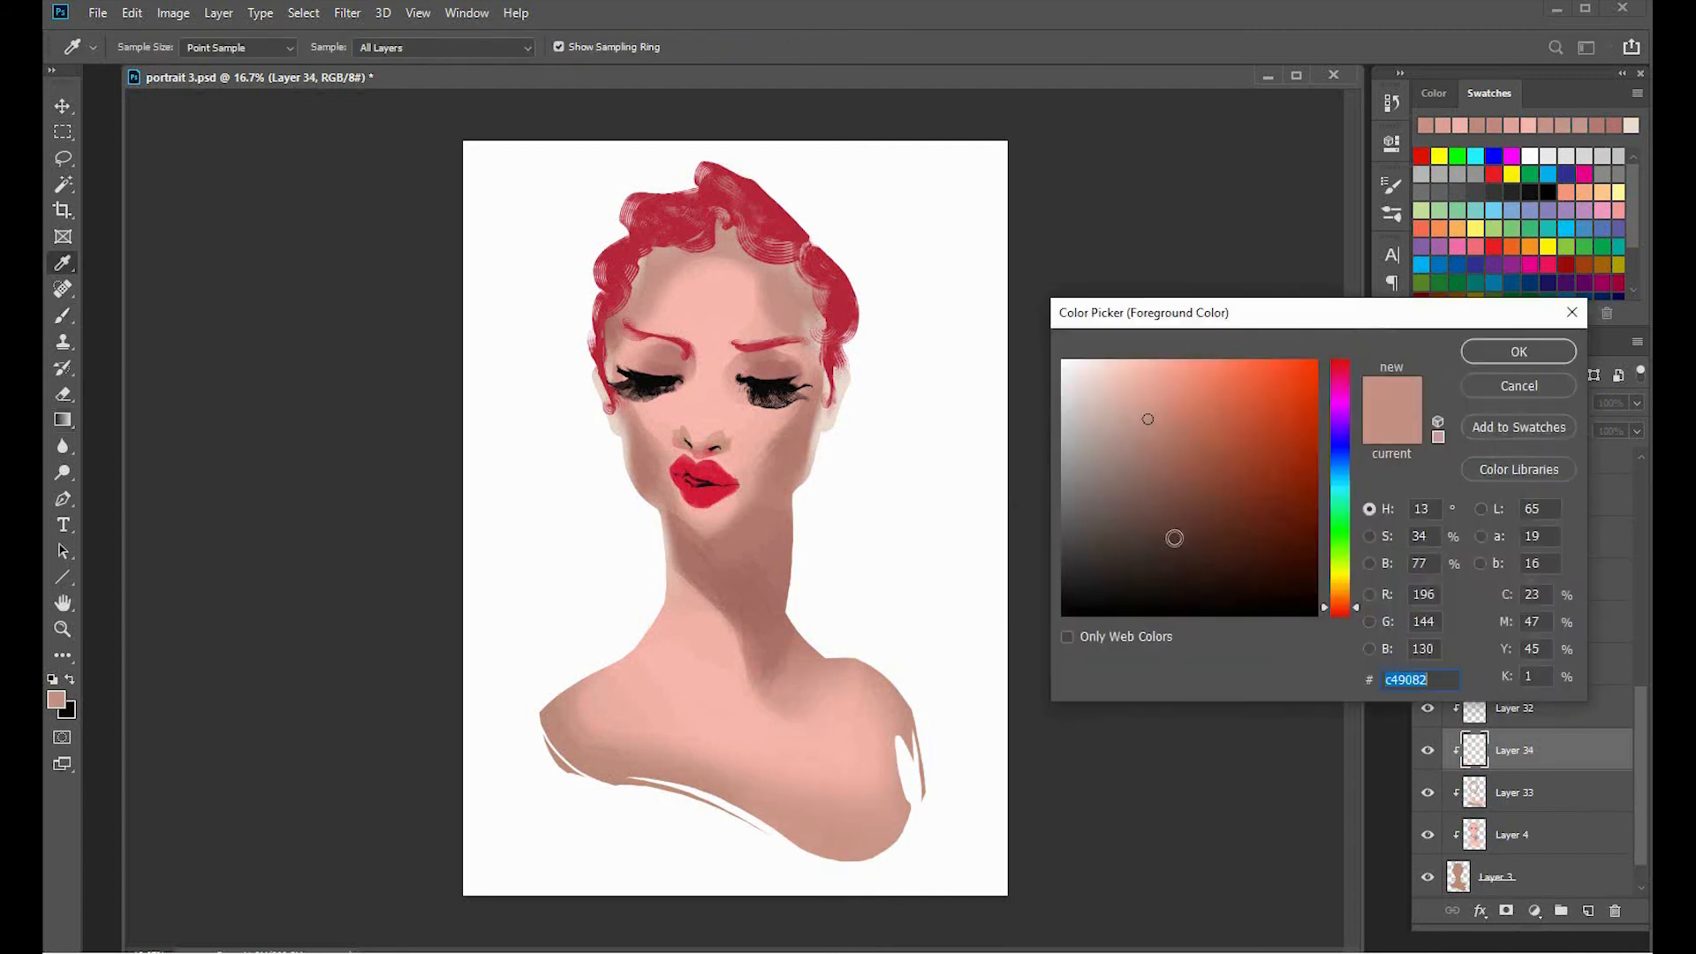
pyautogui.click(1175, 360)
pyautogui.click(1344, 596)
pyautogui.click(1518, 352)
pyautogui.press('g')
pyautogui.moveTo(786, 804); pyautogui.dragTo(799, 513)
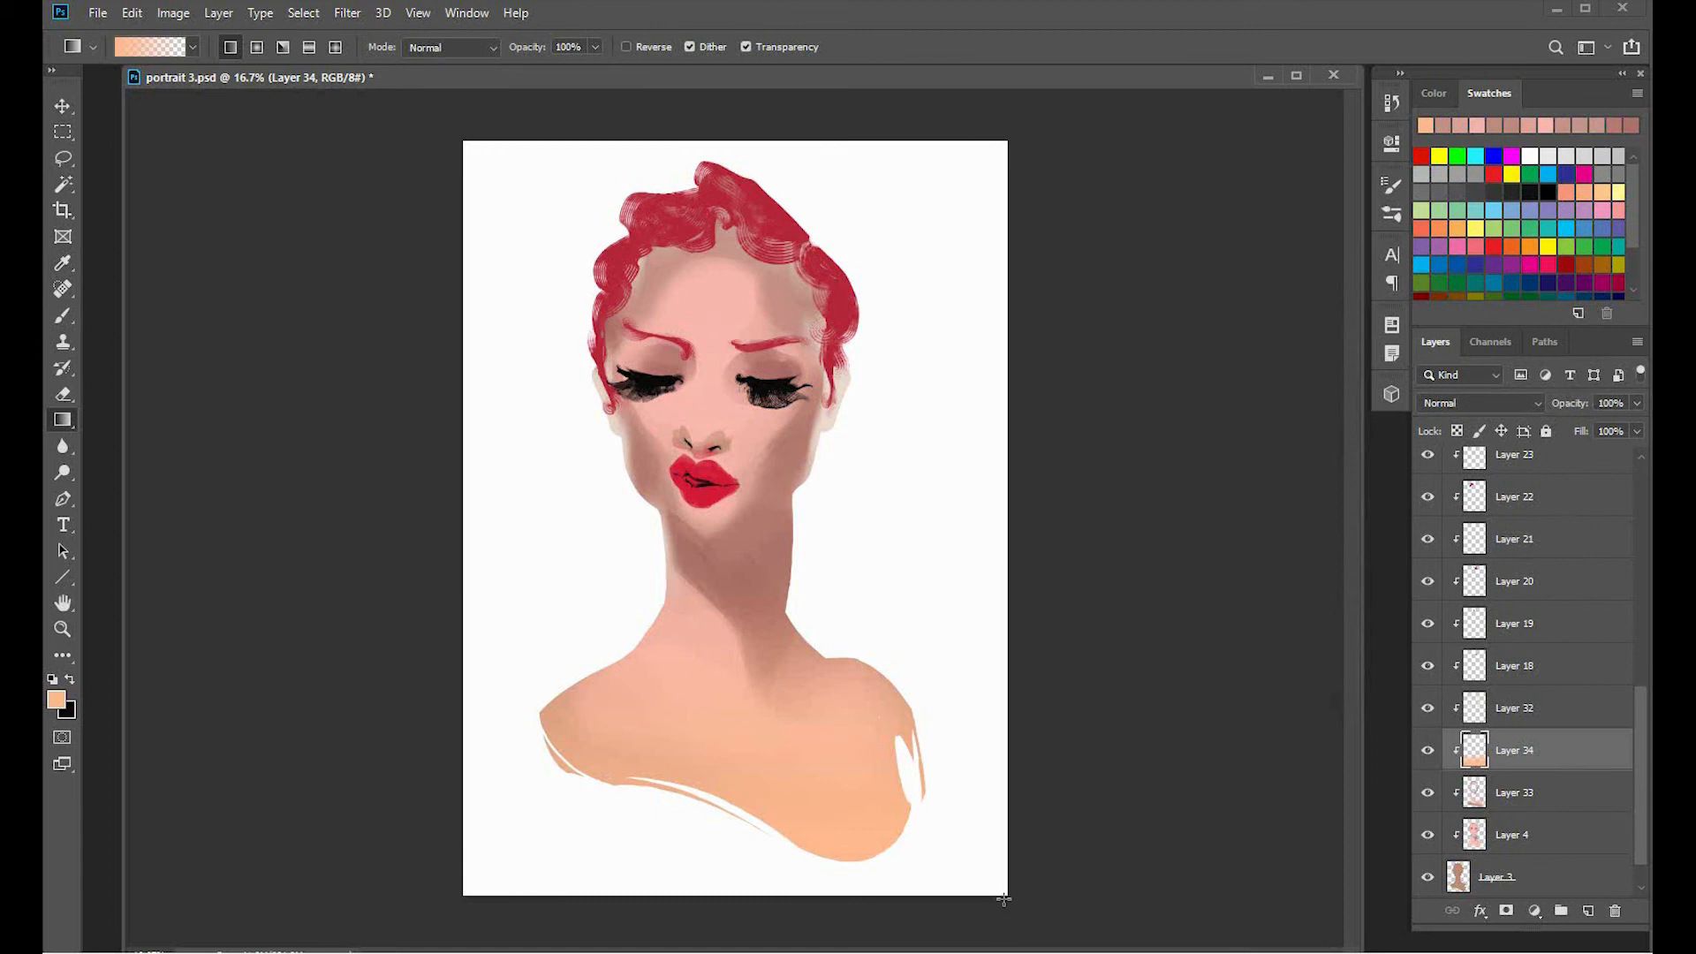
# Shift the bust gradient on Layer 34 with Hue/Saturation, setting Hue to -20 and Lightness to +31.
pyautogui.hotkey('ctrl', 'u')
pyautogui.moveTo(1349, 600)
pyautogui.mouseDown()
pyautogui.moveTo(1317, 600)
pyautogui.moveTo(1330, 605)
pyautogui.mouseUp()
pyautogui.moveTo(1349, 707); pyautogui.dragTo(1378, 706)
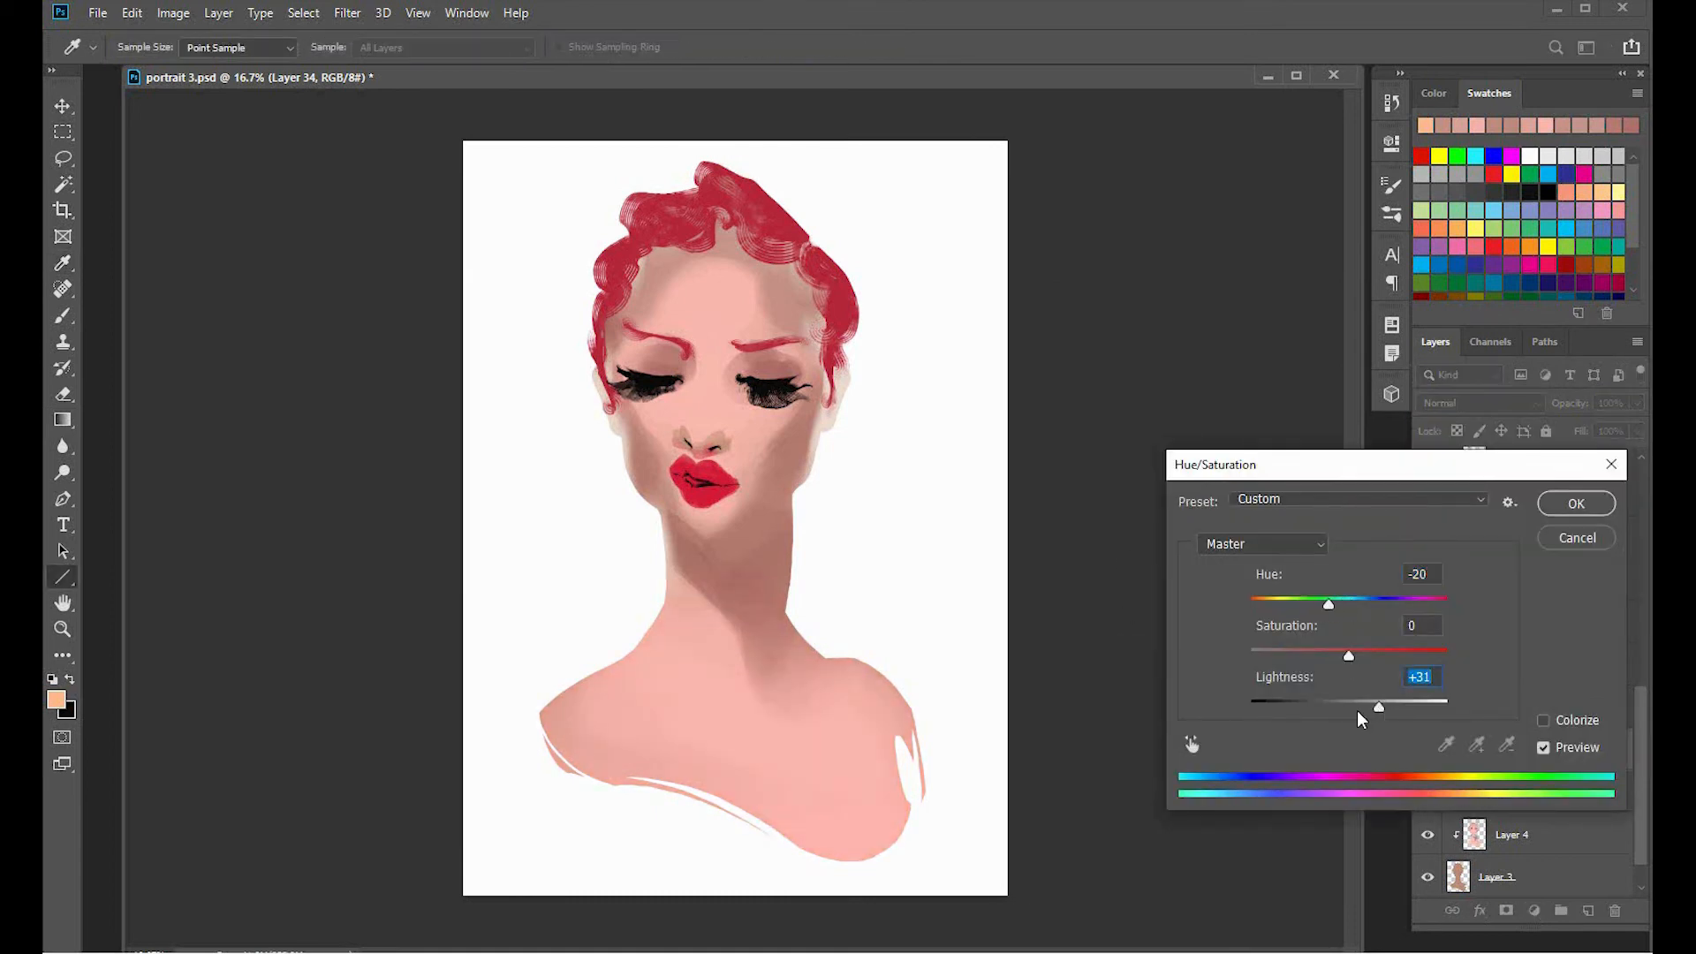
pyautogui.press('Return')
# Merge the clipped layers from Layer 18 up to Layer 17 into a single layer.
pyautogui.click(1515, 600)
pyautogui.scroll(-1, 1555, 619)
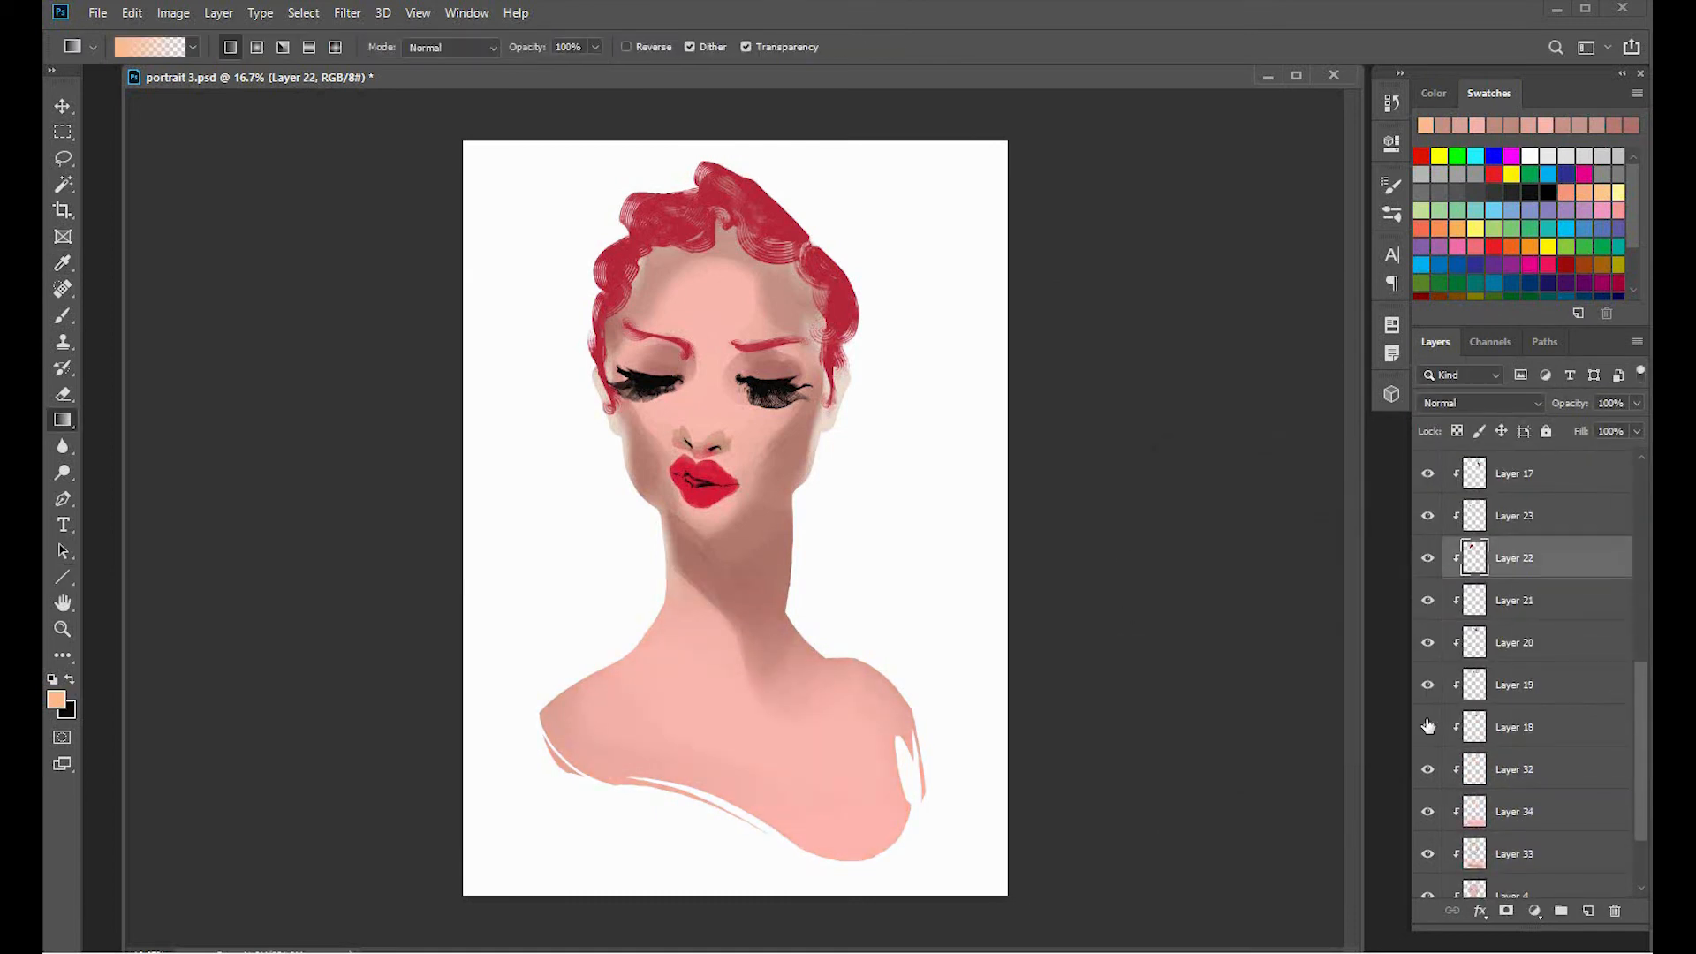
pyautogui.click(1562, 734)
pyautogui.scroll(3, 1562, 733)
pyautogui.keyDown('shift'); pyautogui.click(1545, 648); pyautogui.keyUp('shift')
pyautogui.hotkey('ctrl', 'e')
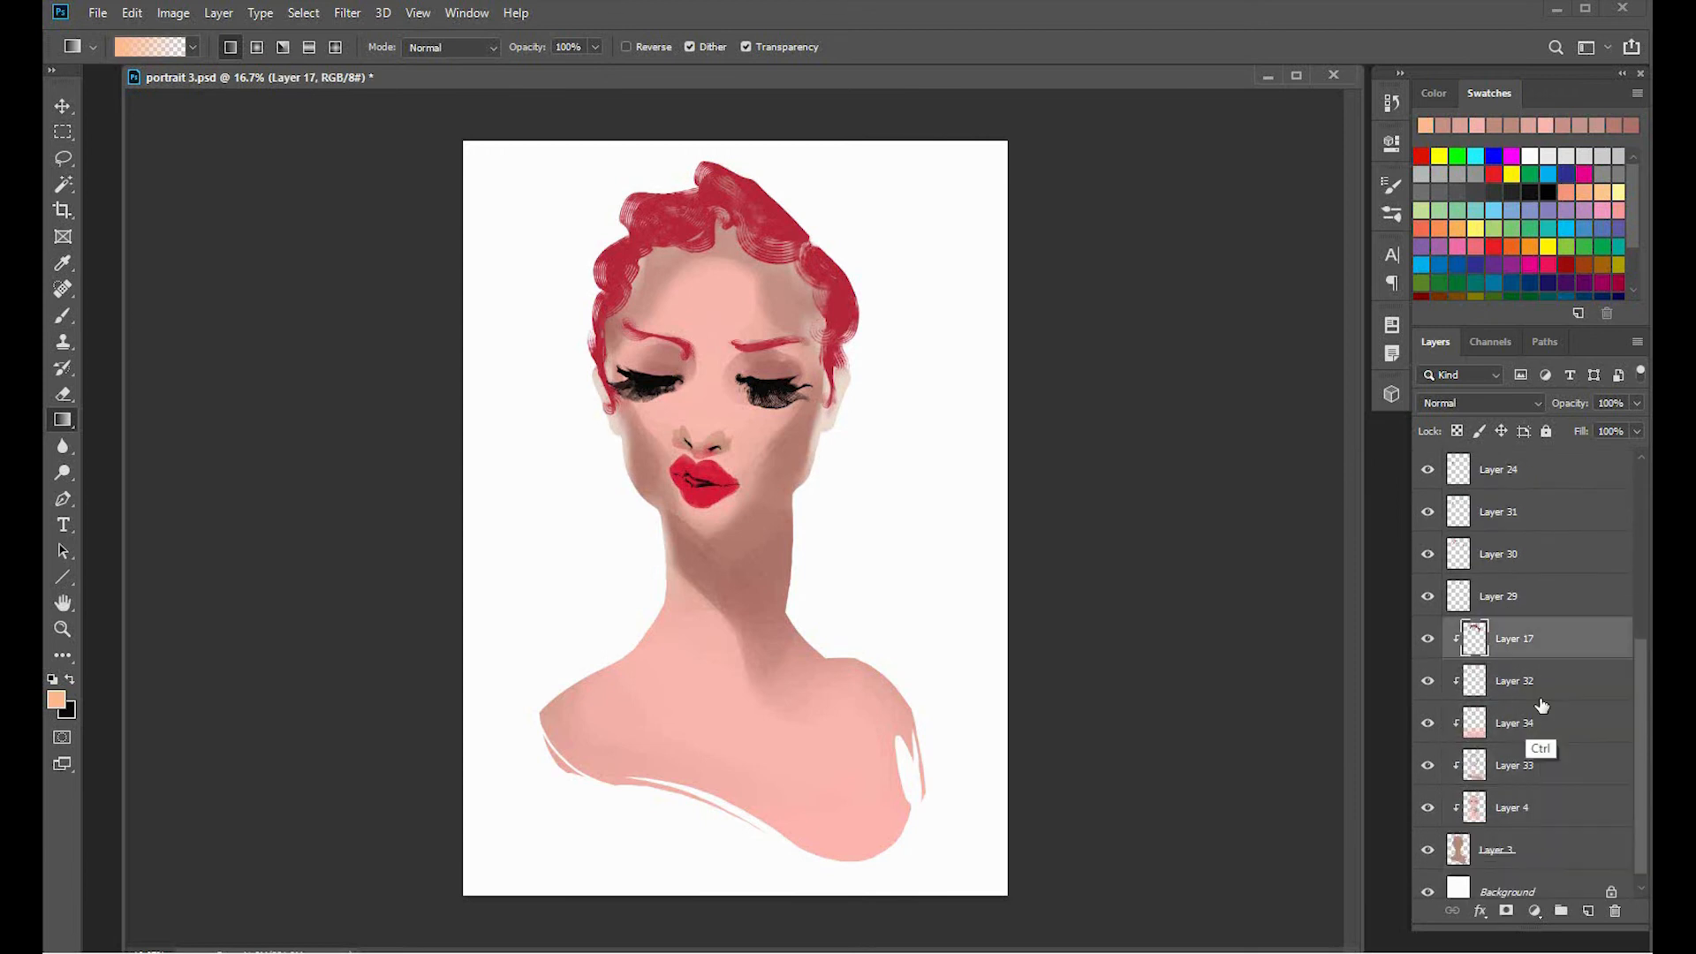
# Merge the unclipped hair layers from Layer 29 up to Layer 28 into a single layer.
pyautogui.scroll(2, 1563, 629)
pyautogui.click(1588, 645)
pyautogui.moveTo(1640, 647); pyautogui.dragTo(1637, 518)
pyautogui.keyDown('shift'); pyautogui.click(1493, 616); pyautogui.keyUp('shift')
pyautogui.hotkey('ctrl', 'e')
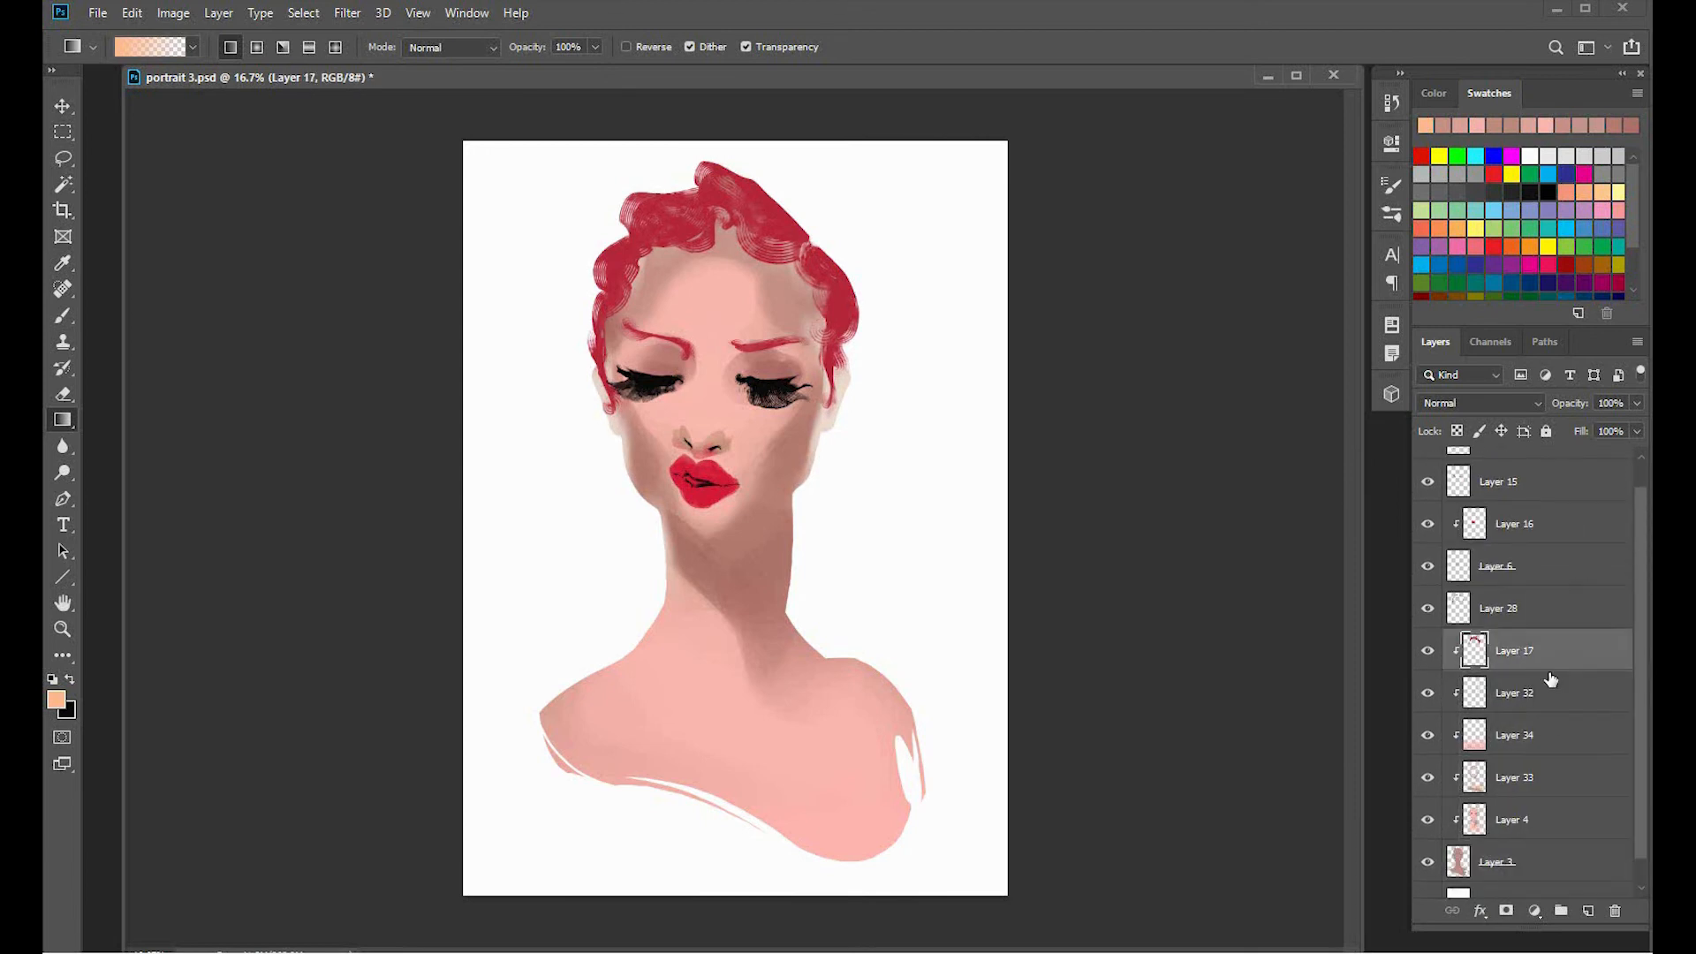
# Lower the saturation of the red hair base on Layer 17 with Hue/Saturation.
pyautogui.hotkey('ctrl', 'u')
pyautogui.click(1577, 539)
pyautogui.hotkey('ctrl', 'u')
pyautogui.moveTo(1349, 657); pyautogui.dragTo(1341, 709)
pyautogui.click(1576, 504)
# Desaturate the hair strokes on Layer 28 with Hue/Saturation, setting Saturation to -24.
pyautogui.click(1537, 608)
pyautogui.doubleClick(1537, 608)
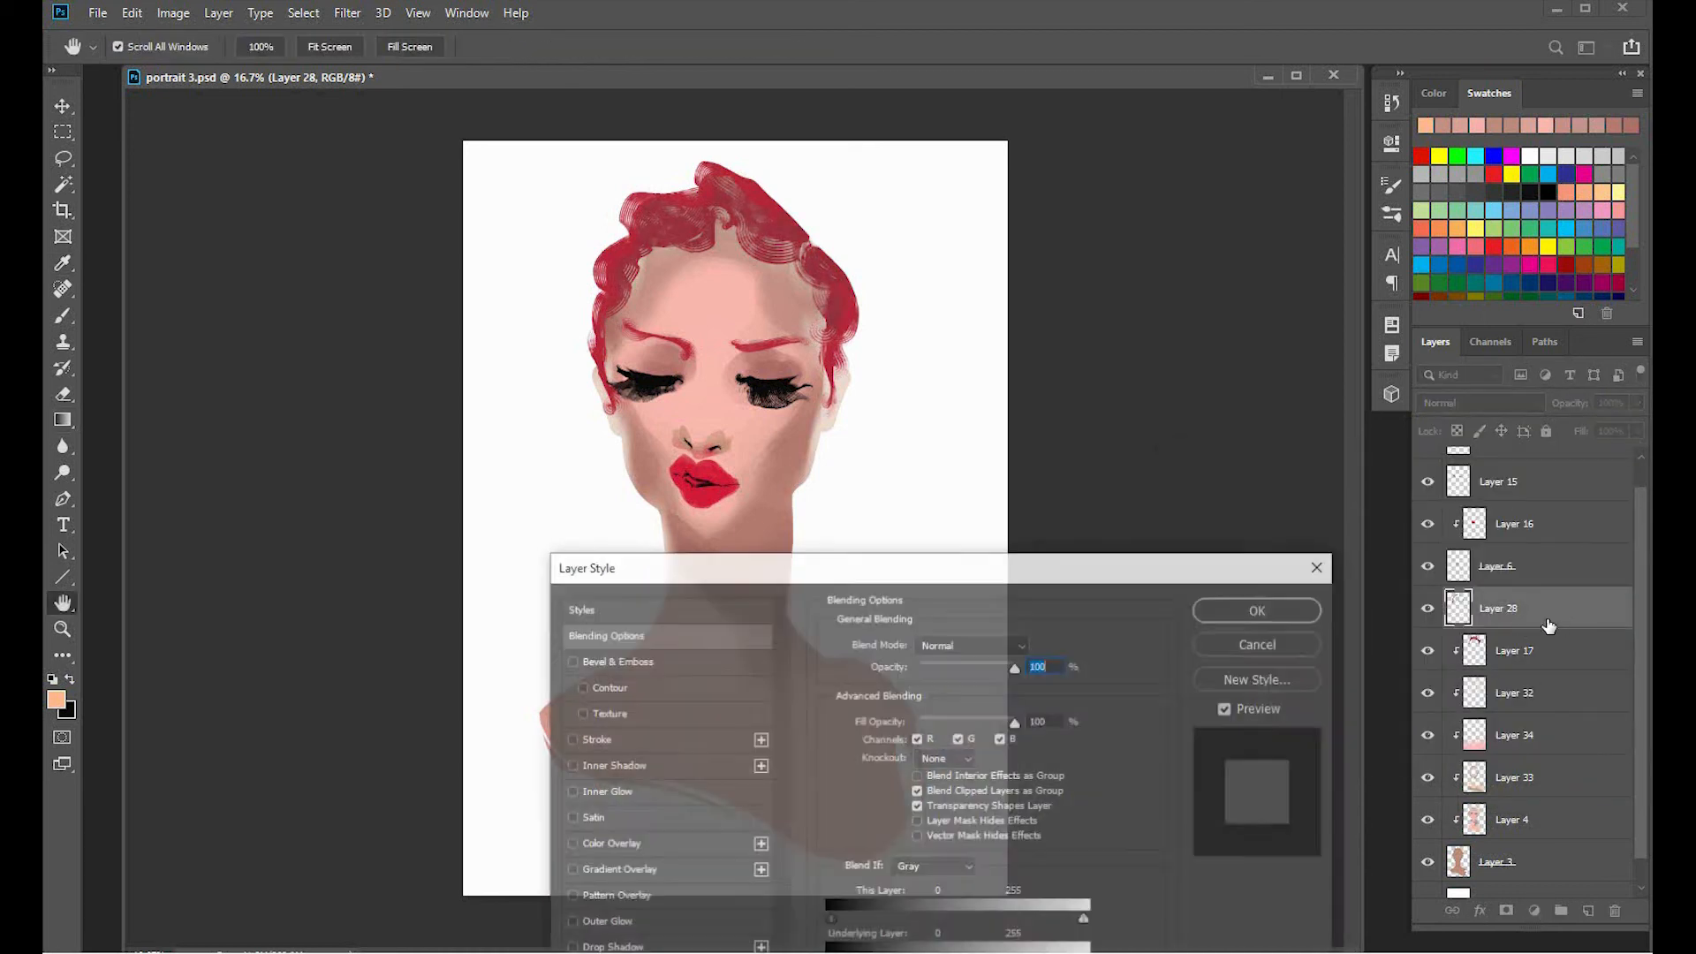
pyautogui.click(1254, 640)
pyautogui.hotkey('ctrl', 'u')
pyautogui.moveTo(1349, 657); pyautogui.dragTo(1344, 713)
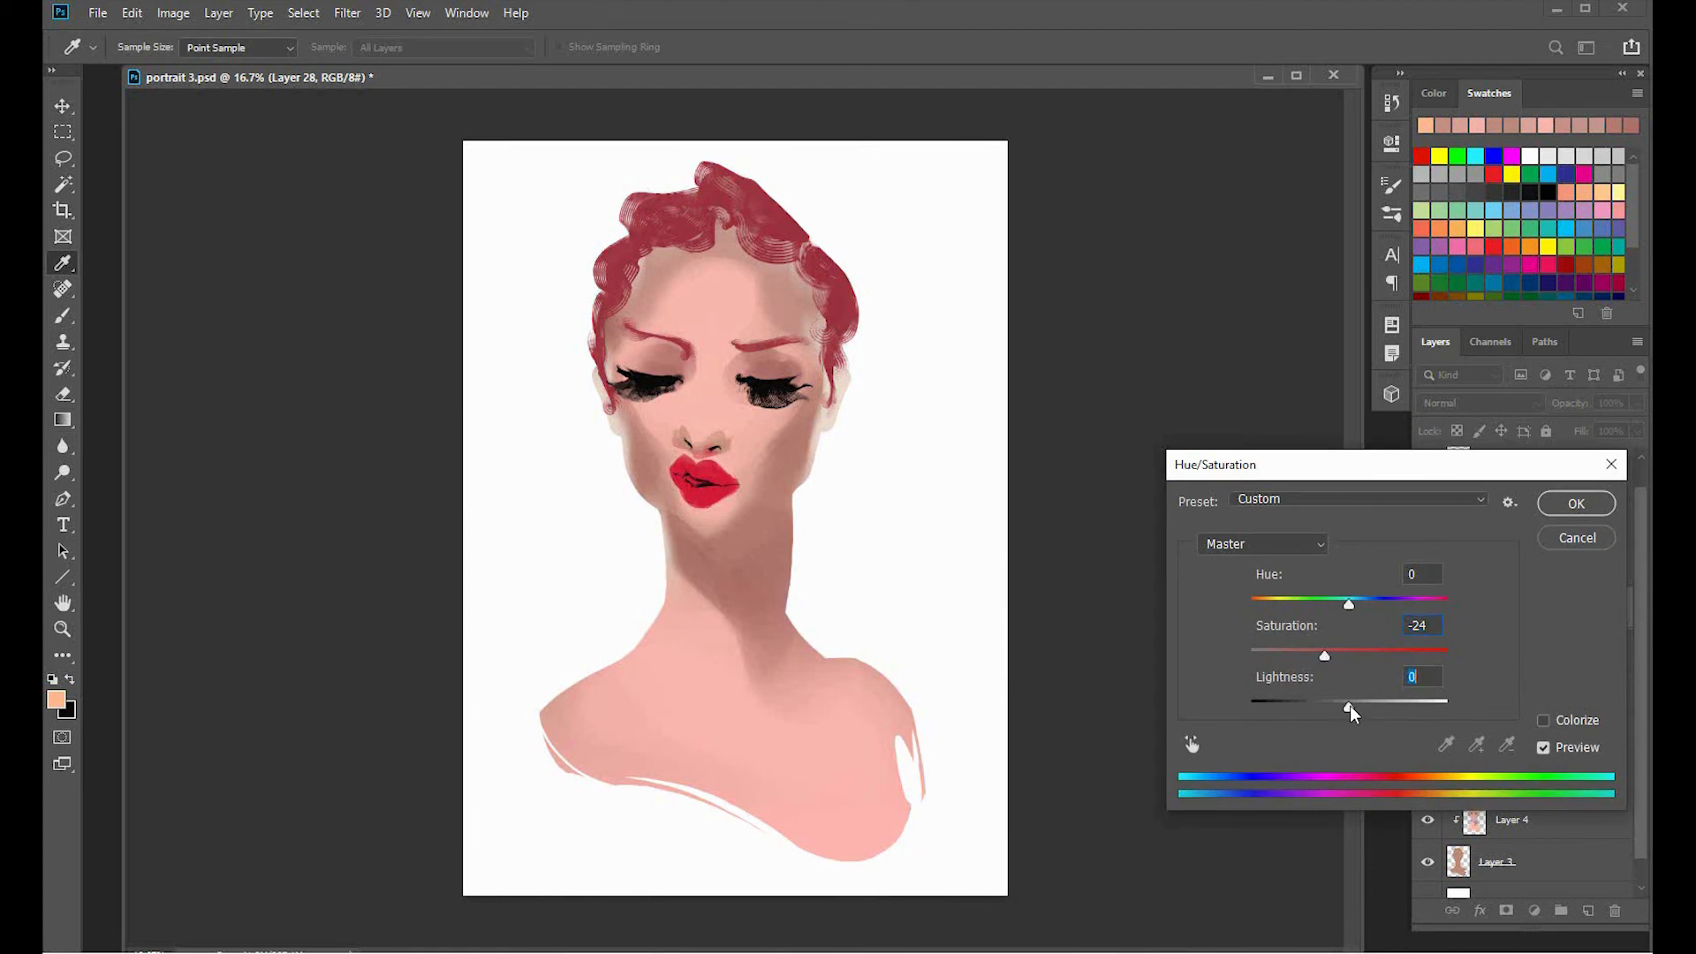
pyautogui.press('Return')
# Erase thin gaps along the outer hair edges on Layer 28 with a 70 px eraser.
pyautogui.press('e')
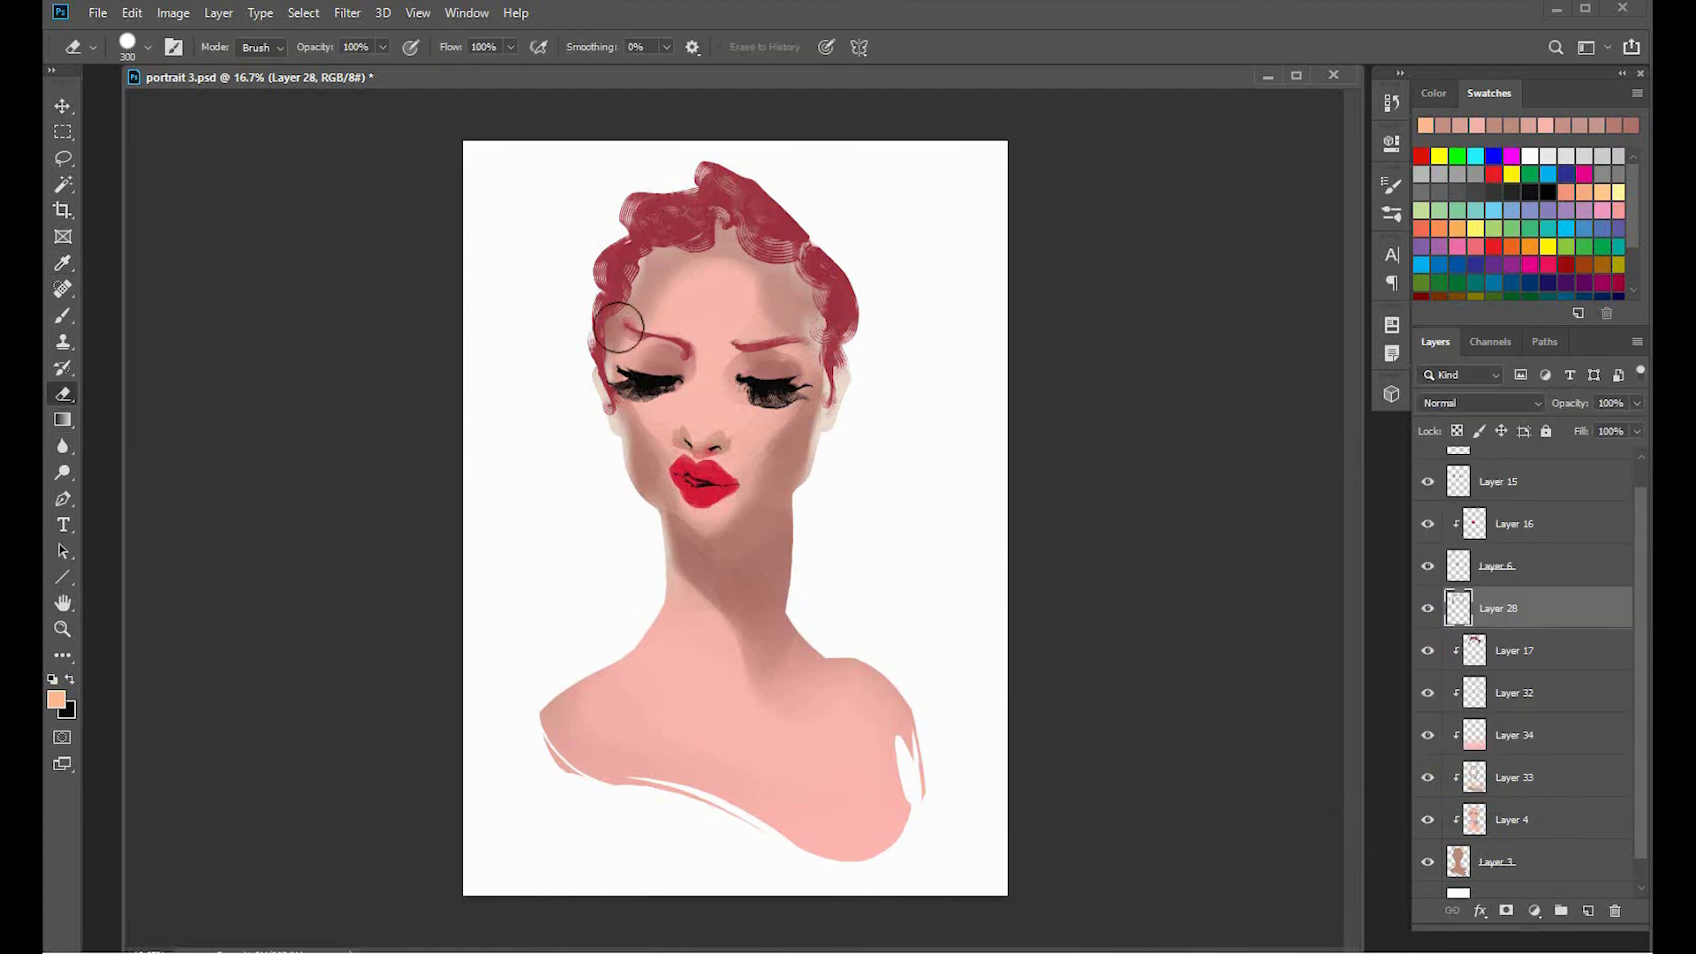
pyautogui.press('[')
pyautogui.scroll(1, 1595, 848)
# Add a layer above Layer 32 and set up a radial gradient from pale peach to transparent.
pyautogui.click(1533, 725)
pyautogui.click(1588, 910)
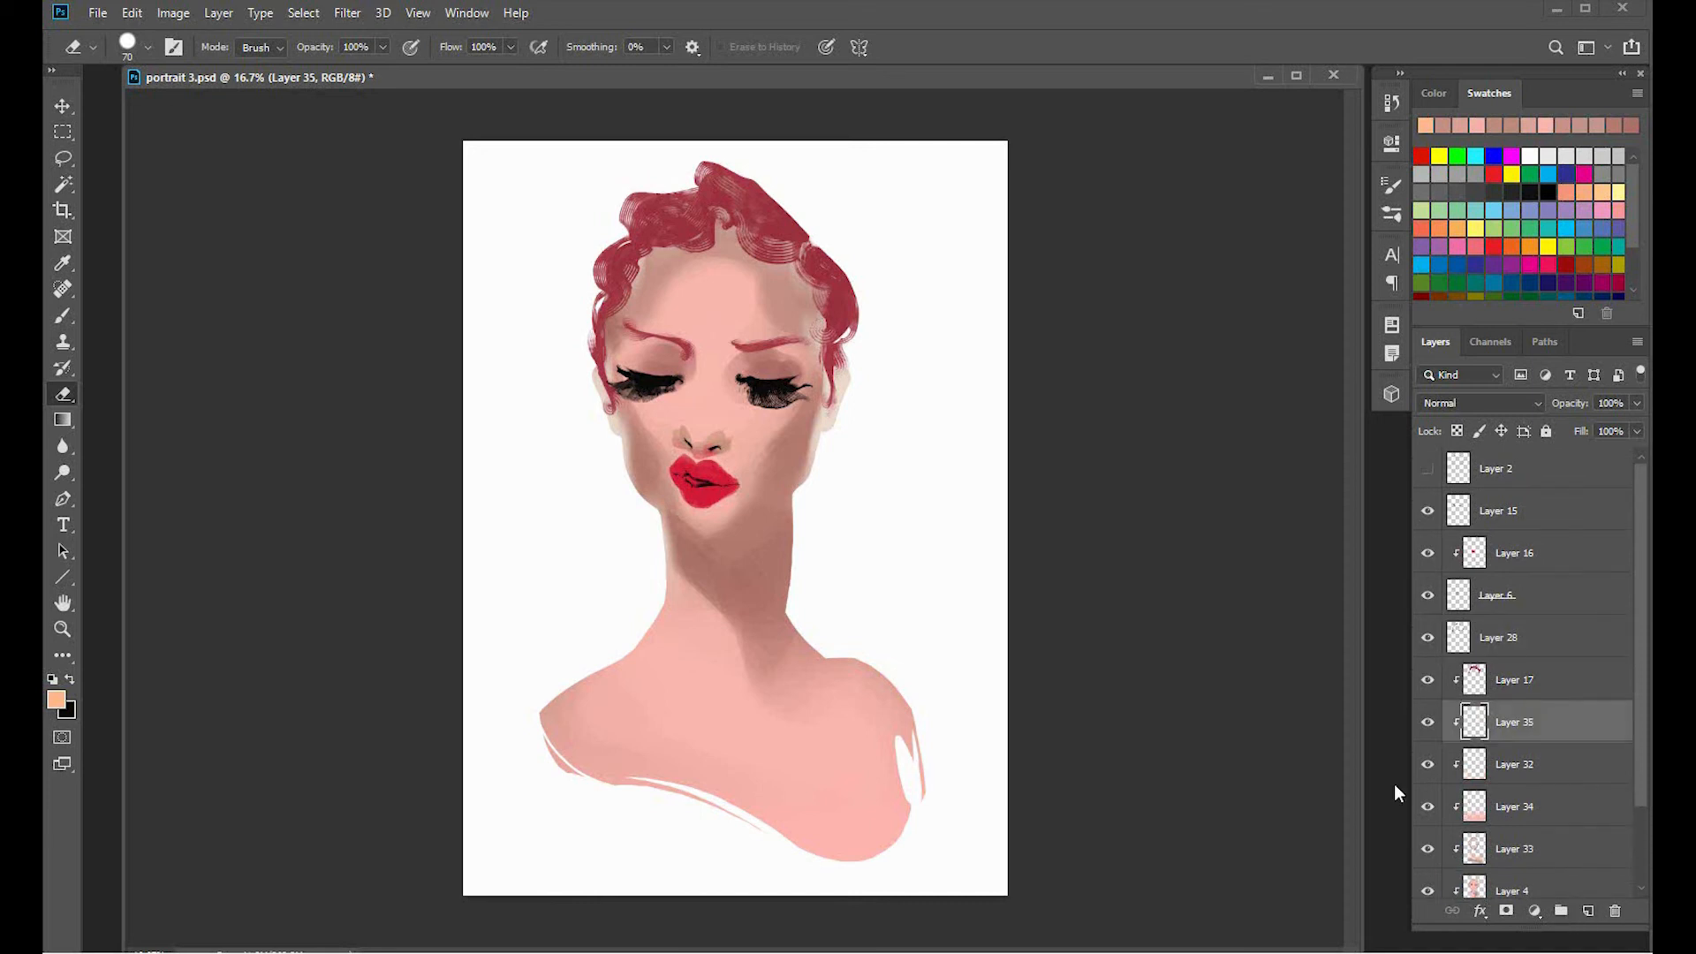
pyautogui.press('b')
pyautogui.rightClick(730, 389)
pyautogui.click(238, 207)
pyautogui.click(63, 420)
pyautogui.click(256, 46)
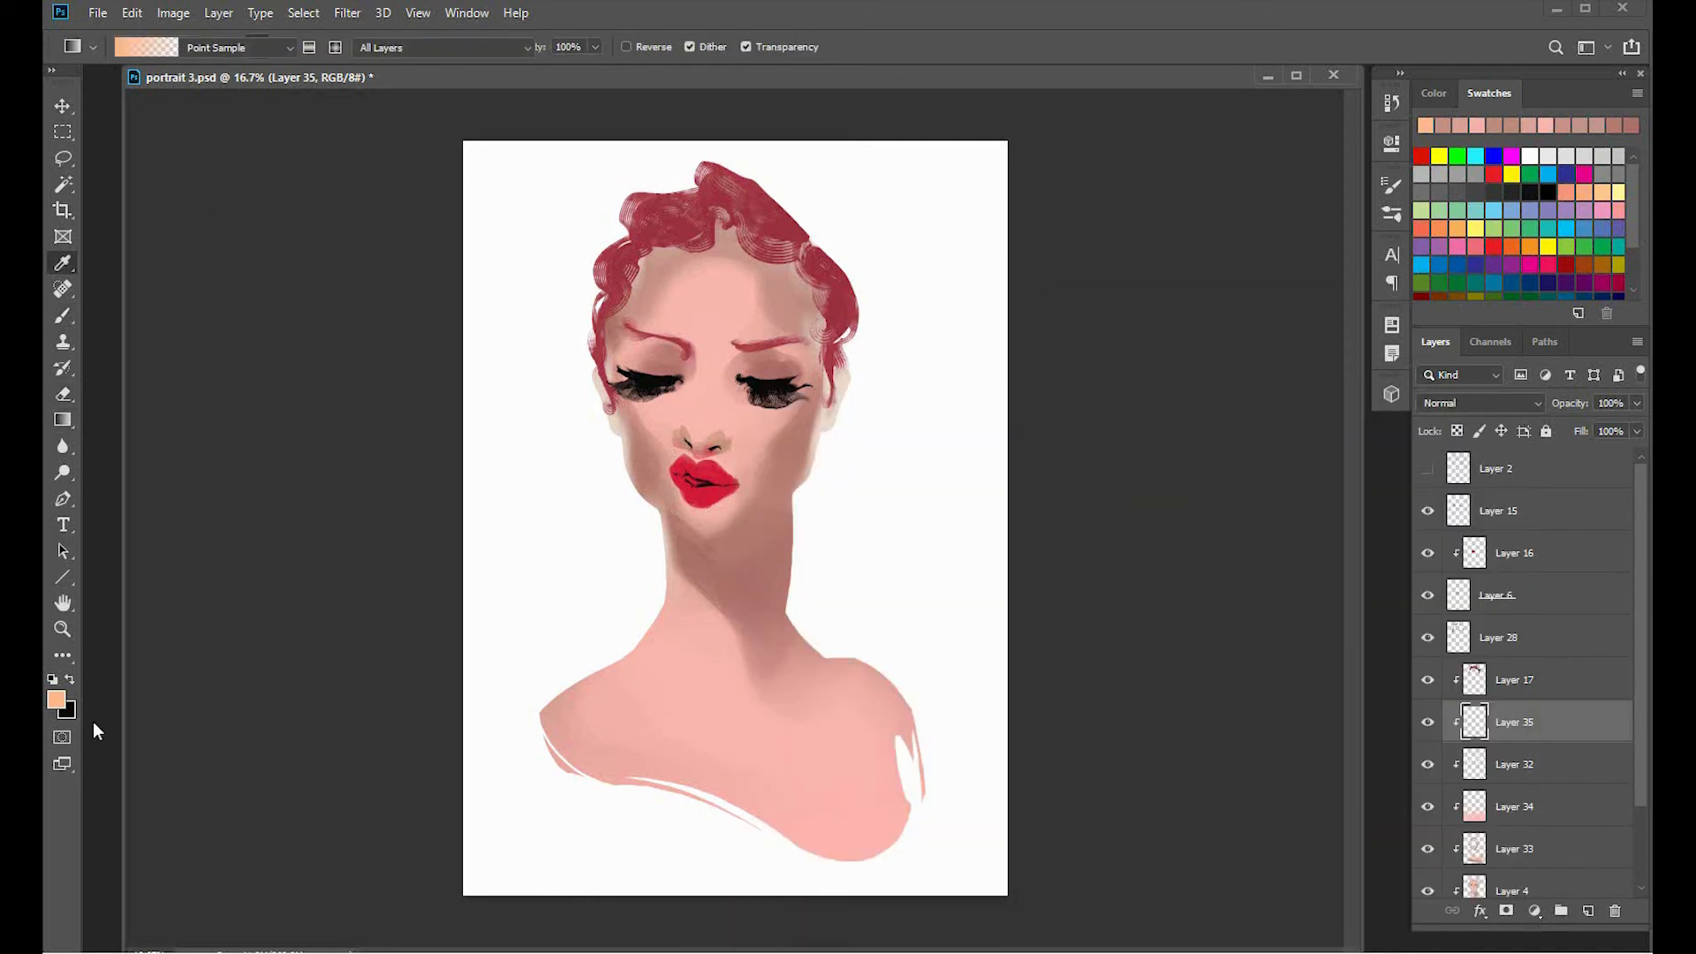
pyautogui.click(56, 699)
pyautogui.click(1219, 369)
pyautogui.click(1515, 346)
# Place a soft pale radial highlight in the middle of the forehead on Layer 35.
pyautogui.moveTo(712, 314); pyautogui.dragTo(757, 436)
pyautogui.hotkey('ctrl', 'z')
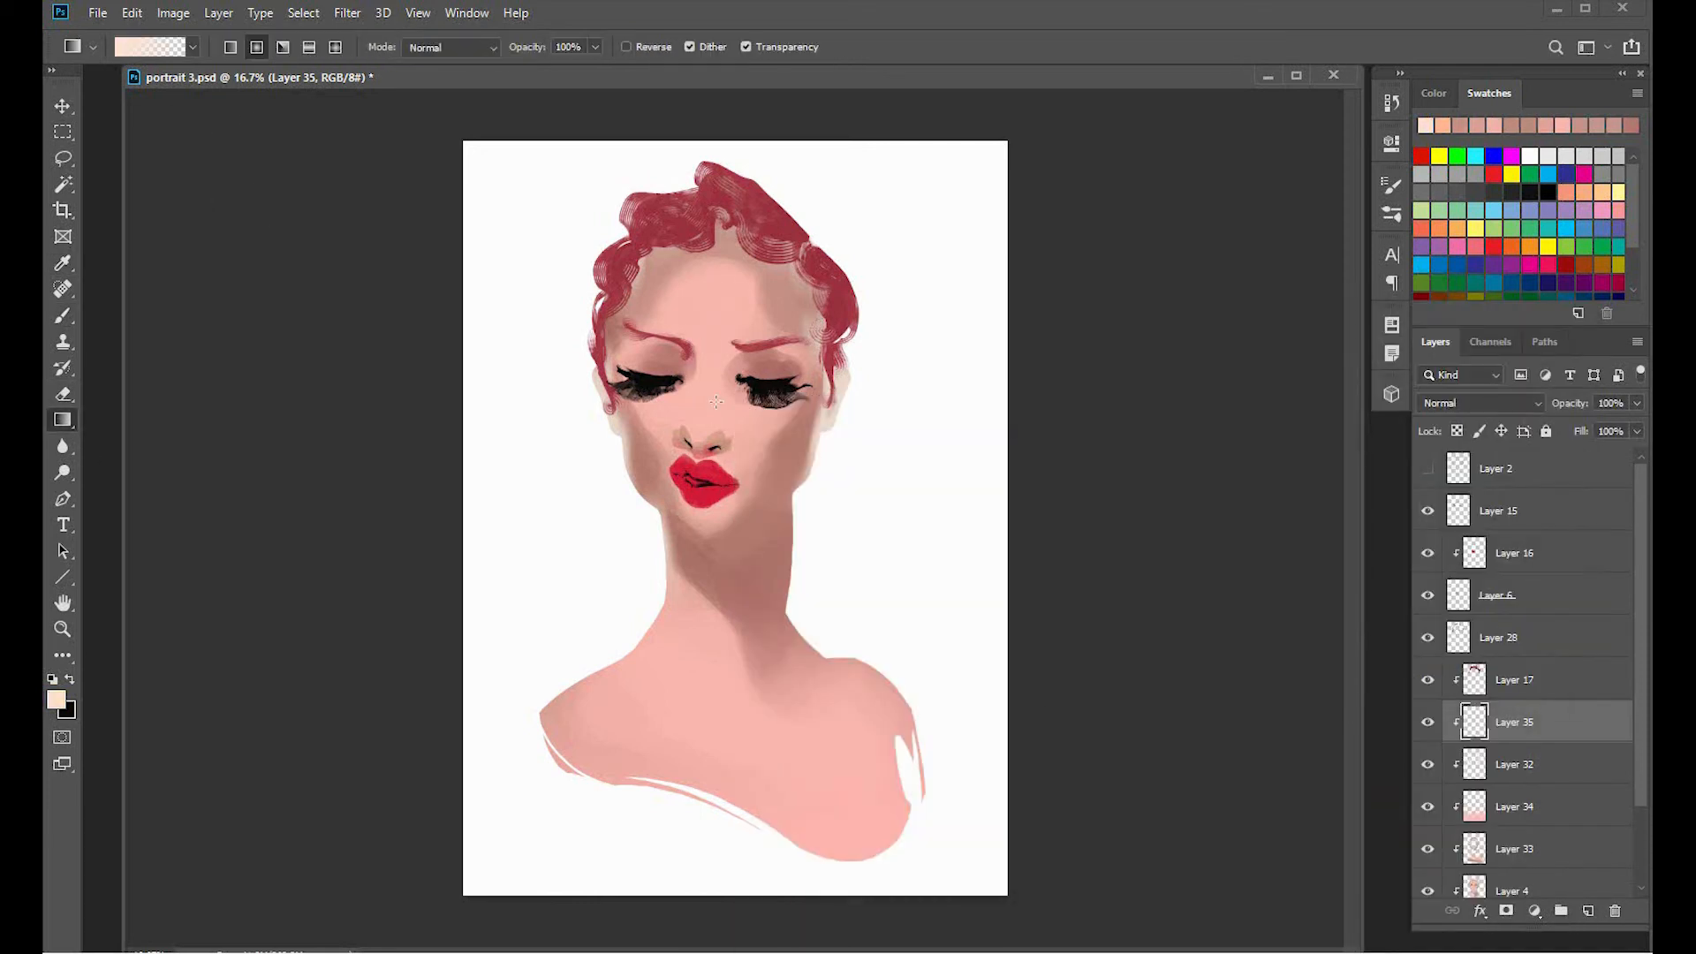
pyautogui.hotkey('ctrl', 'z')
pyautogui.moveTo(714, 279); pyautogui.dragTo(719, 459)
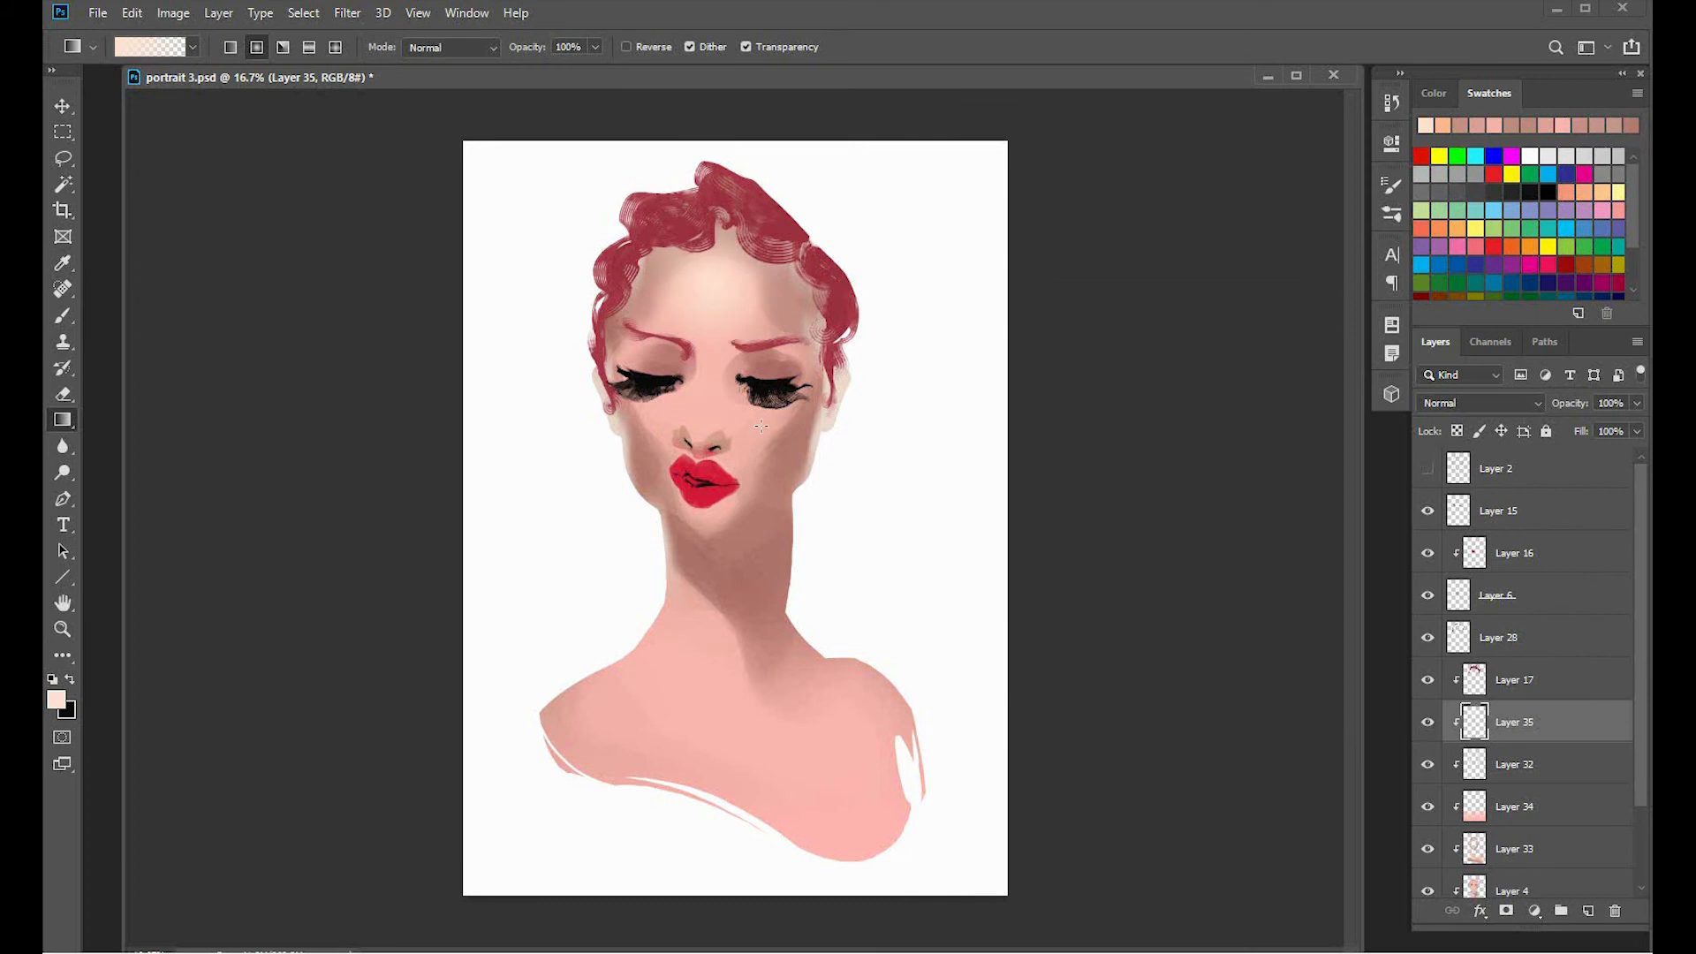
# Build pale cheek and lower-face highlights on Layers 36 to 38 and soften them with a soft 200 px eraser.
pyautogui.hotkey('ctrl', 'shift', 'alt', 'n')
pyautogui.hotkey('ctrl', 'shift', 'alt', 'n')
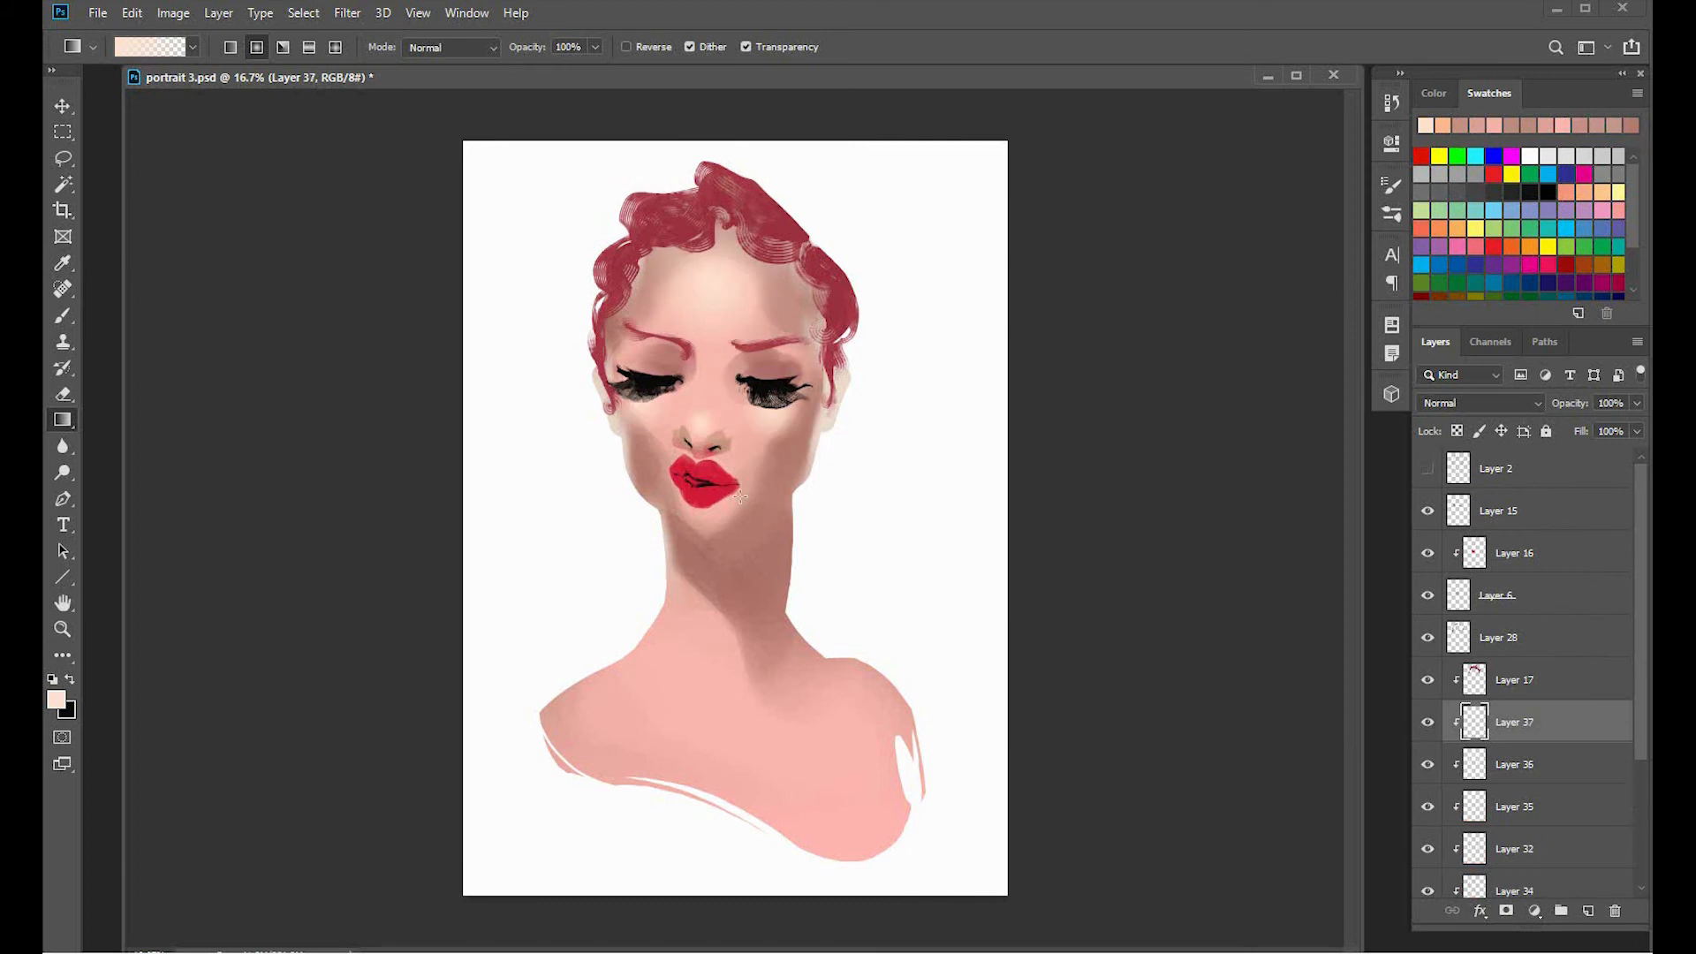
pyautogui.hotkey('ctrl', 'shift', 'alt', 'n')
pyautogui.press('e')
pyautogui.rightClick(692, 358)
pyautogui.doubleClick(1036, 651)
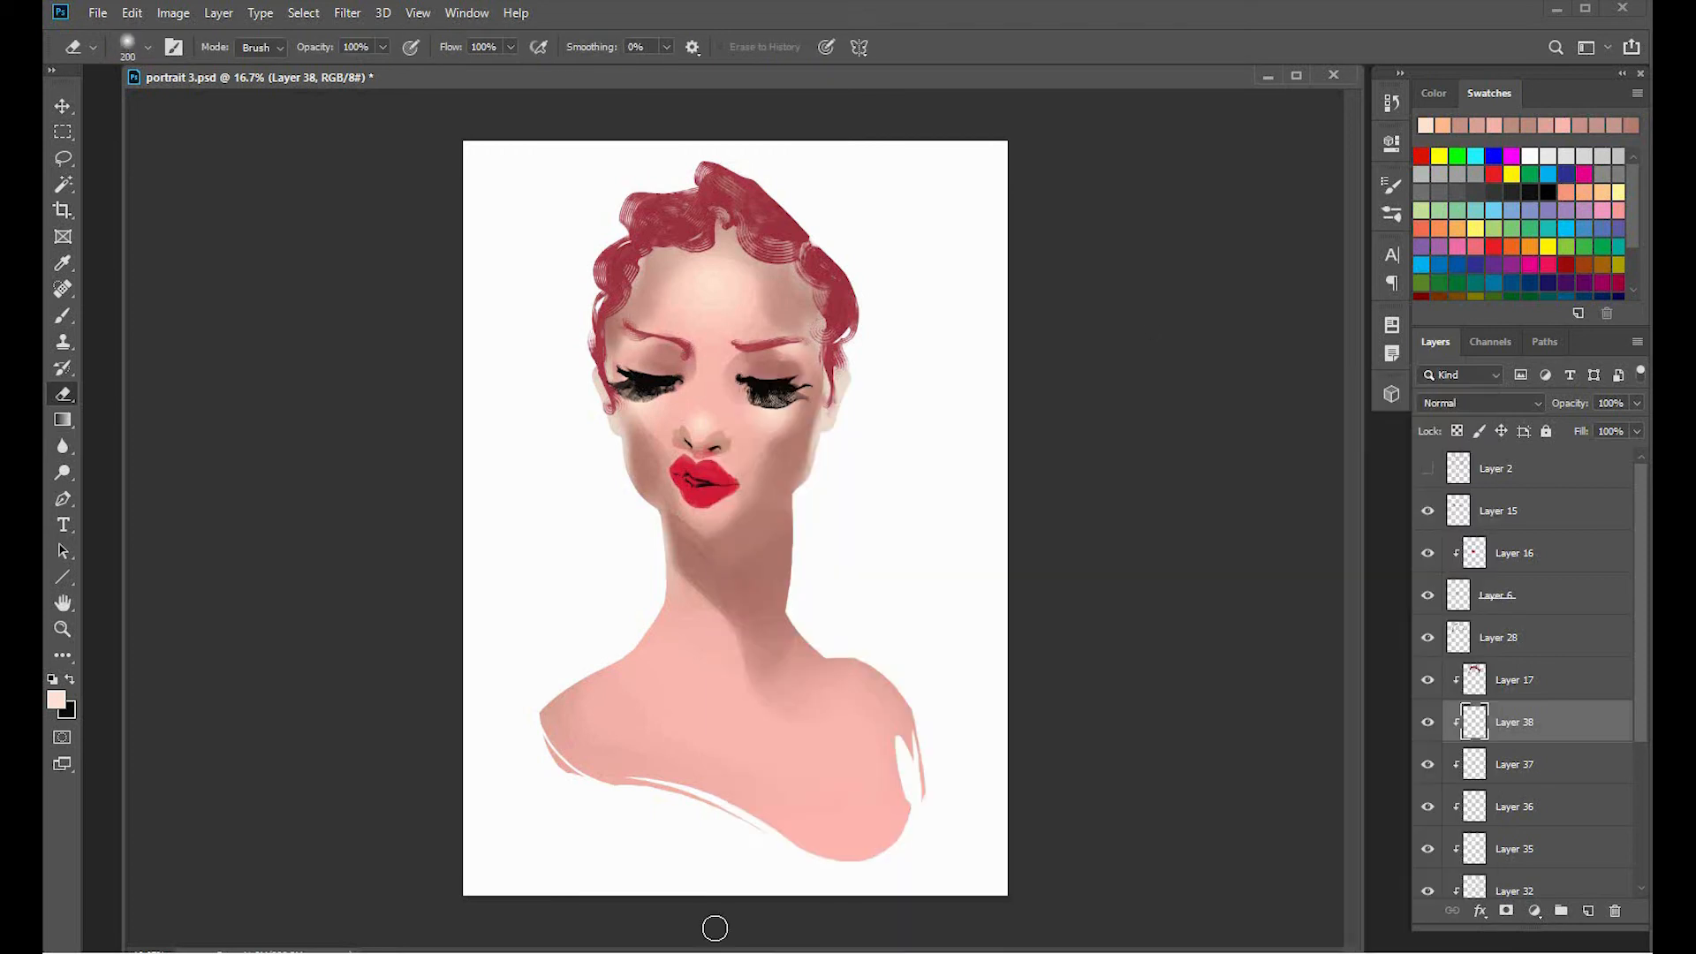
# Add Layer 39 with a pale radial gradient highlight at the base of the neck.
pyautogui.press('b')
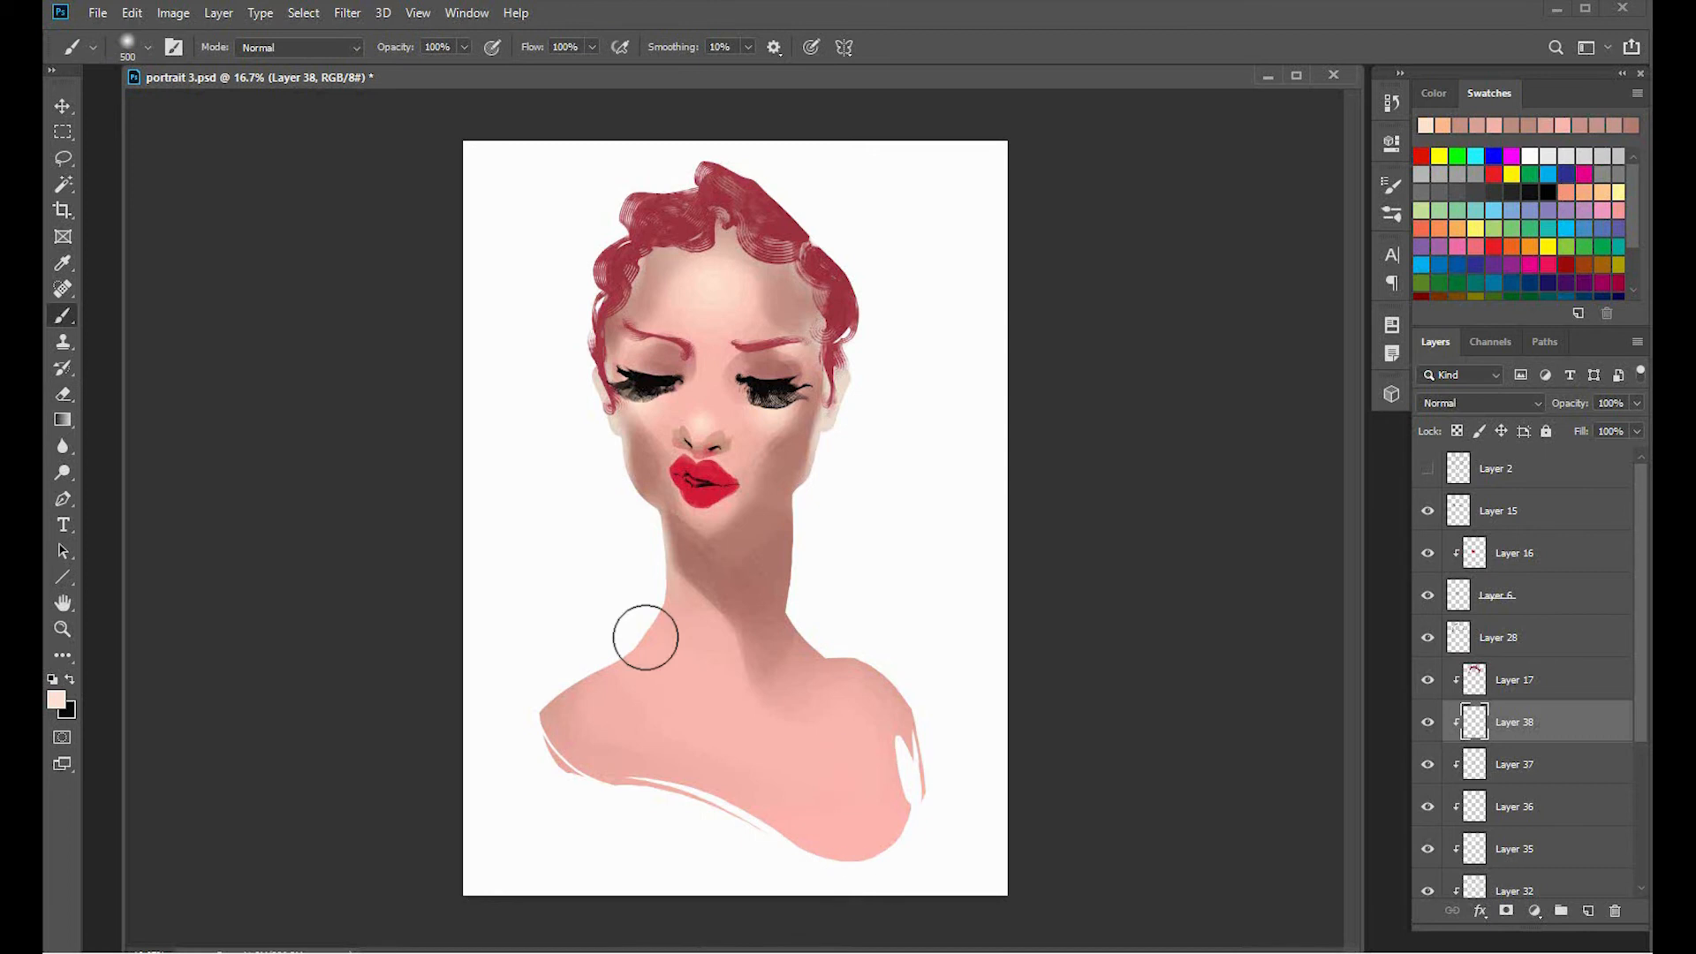
pyautogui.press('g')
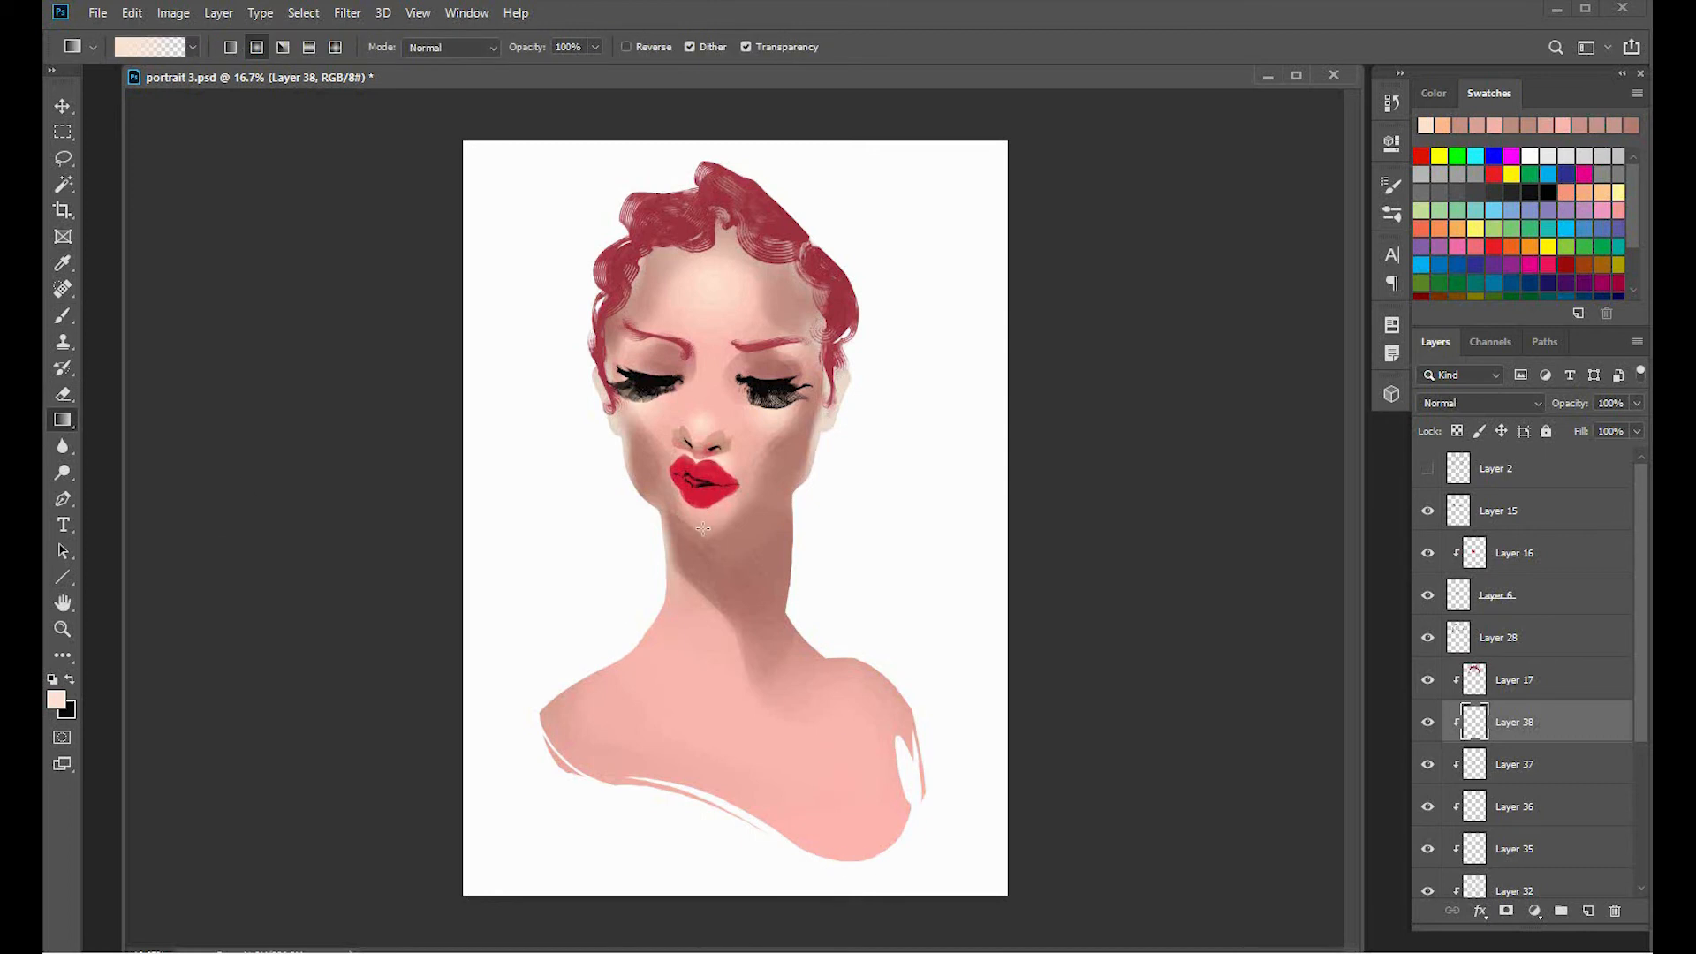
pyautogui.moveTo(691, 679); pyautogui.dragTo(689, 682)
pyautogui.click(1587, 911)
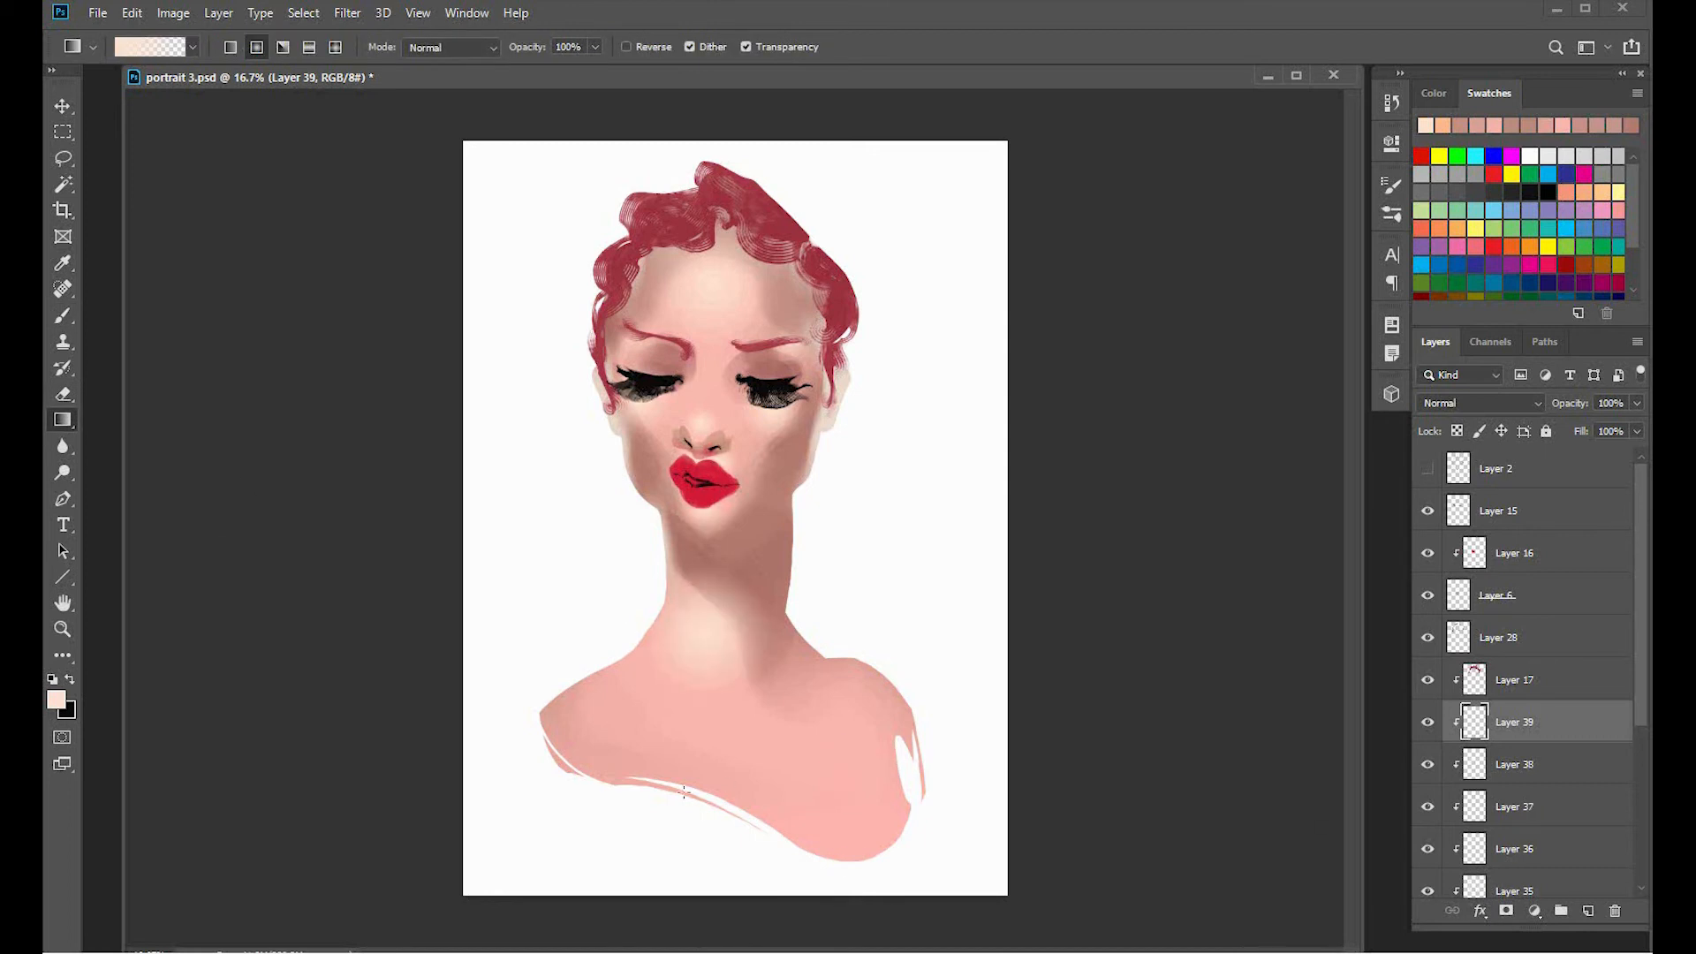
# Reshape the neck highlight on Layer 39 with transform and warp, and rotate it about -18 degrees along the lit side.
pyautogui.hotkey('ctrl', 't')
pyautogui.moveTo(777, 634); pyautogui.dragTo(719, 655)
pyautogui.press('Return')
pyautogui.hotkey('ctrl', 't')
pyautogui.click(902, 47)
pyautogui.press('Return')
pyautogui.press('v')
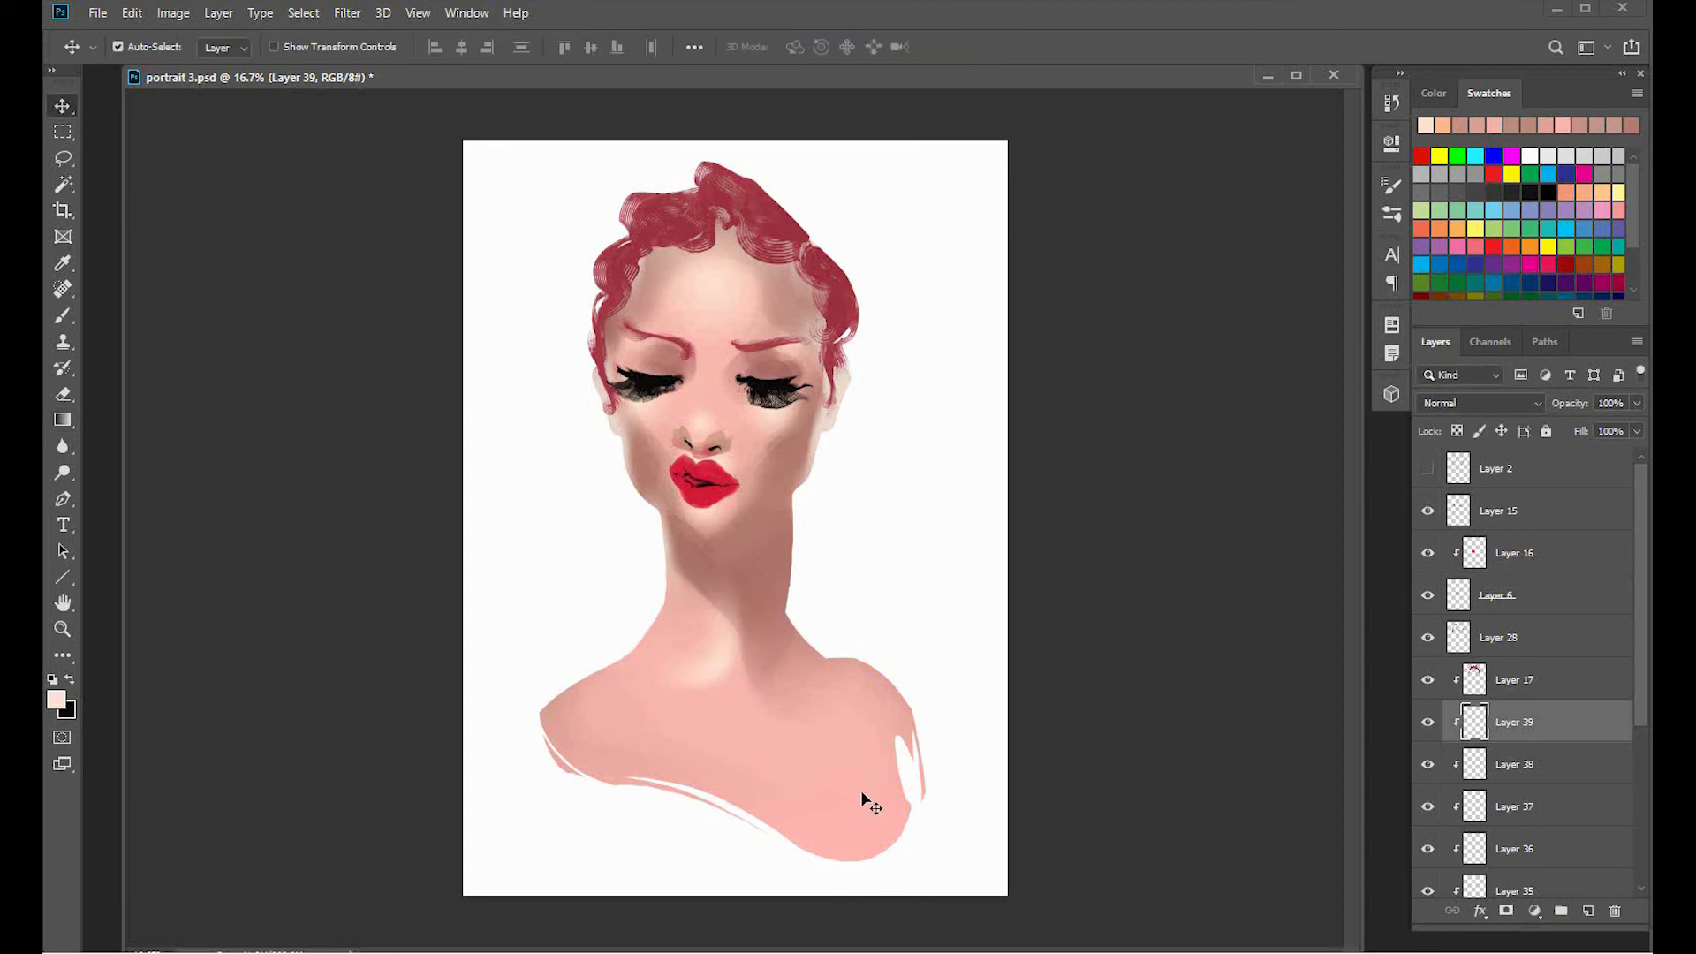
pyautogui.hotkey('ctrl', 't')
pyautogui.moveTo(826, 668); pyautogui.dragTo(836, 620)
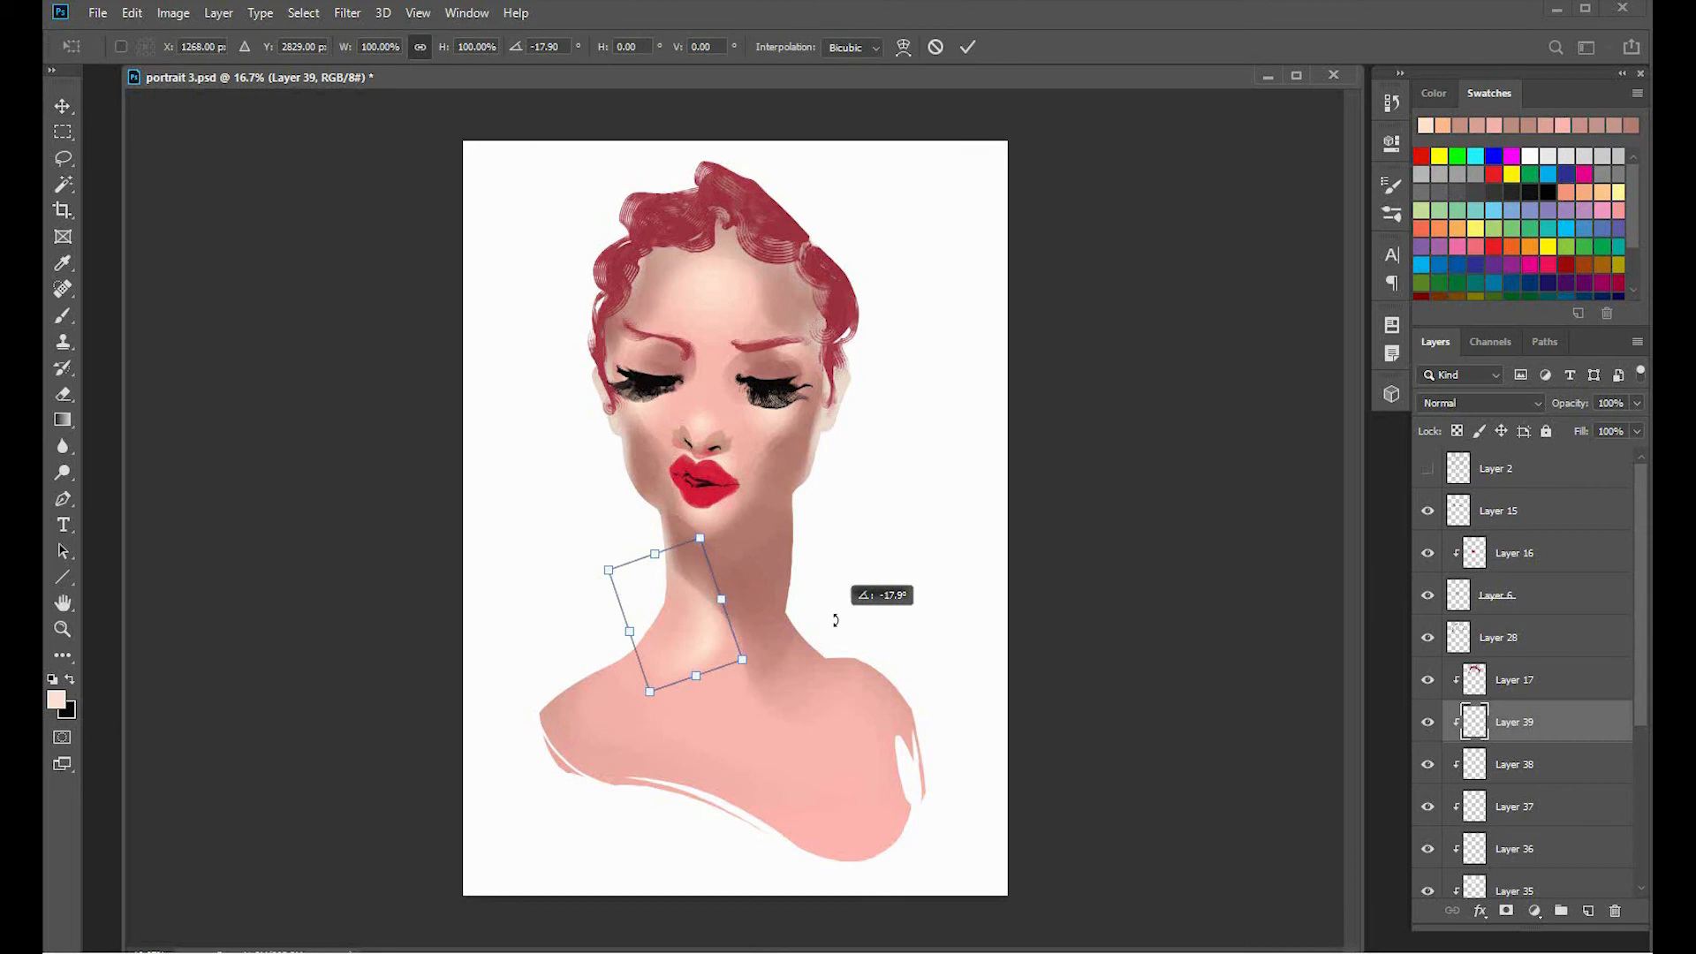
pyautogui.press('Return')
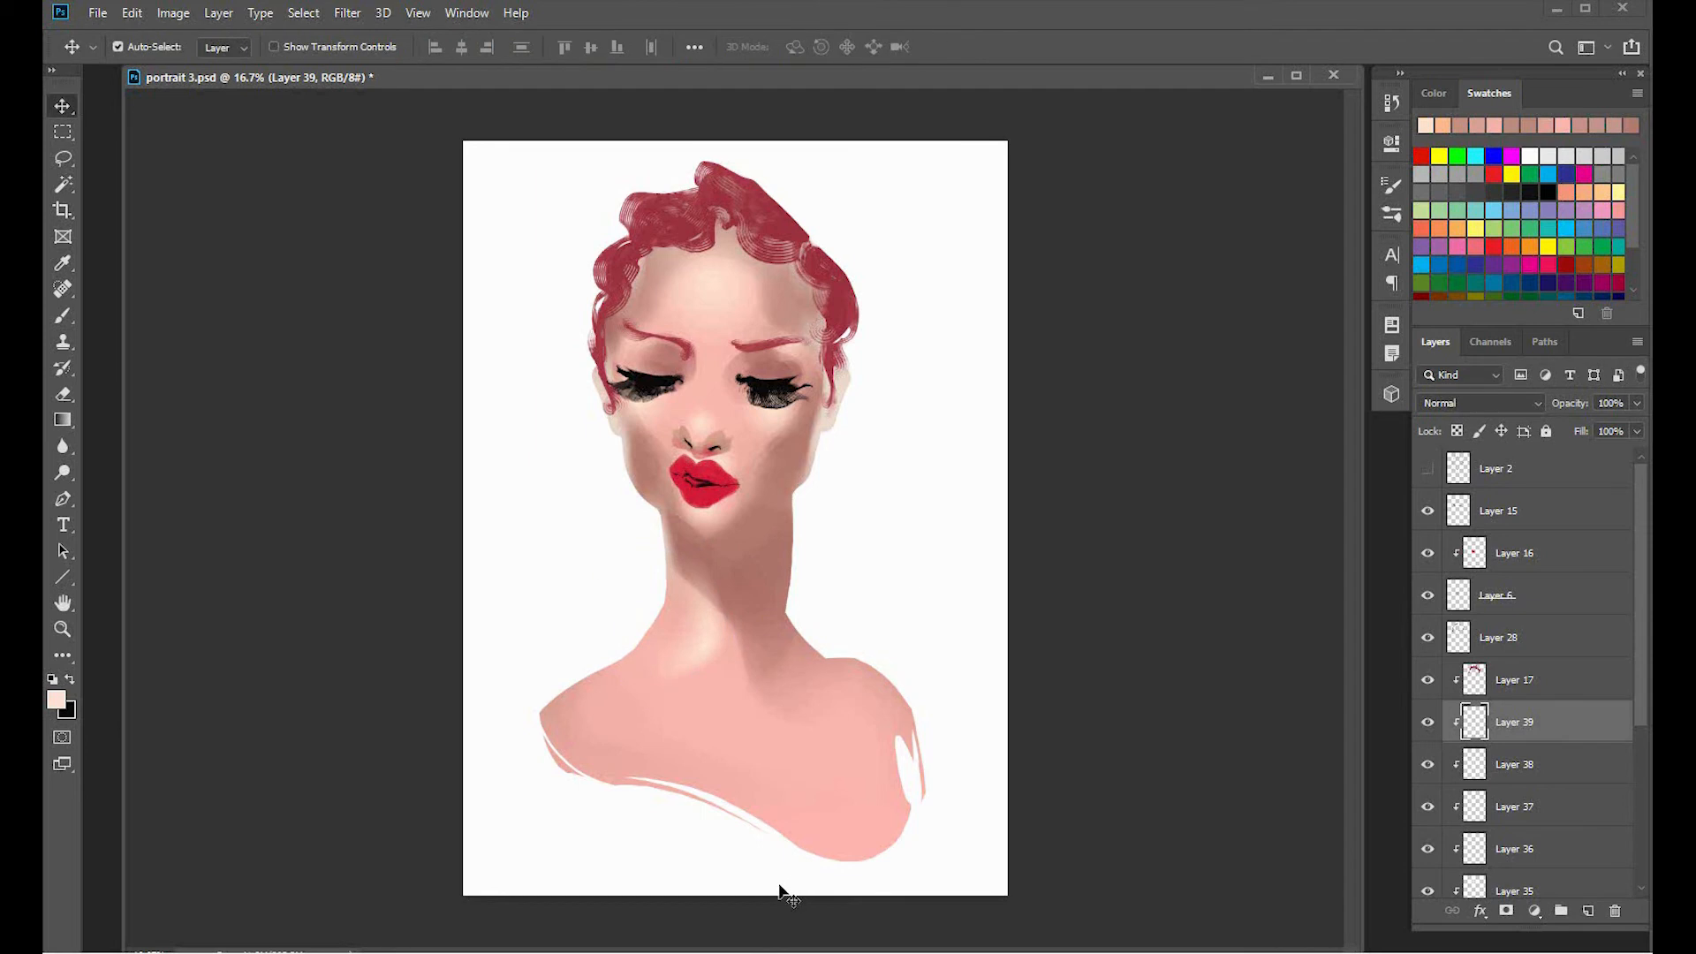
# Add Layer 40, lasso a small patch at the base of the neck and fill it with pale peach.
pyautogui.click(62, 158)
pyautogui.click(1588, 910)
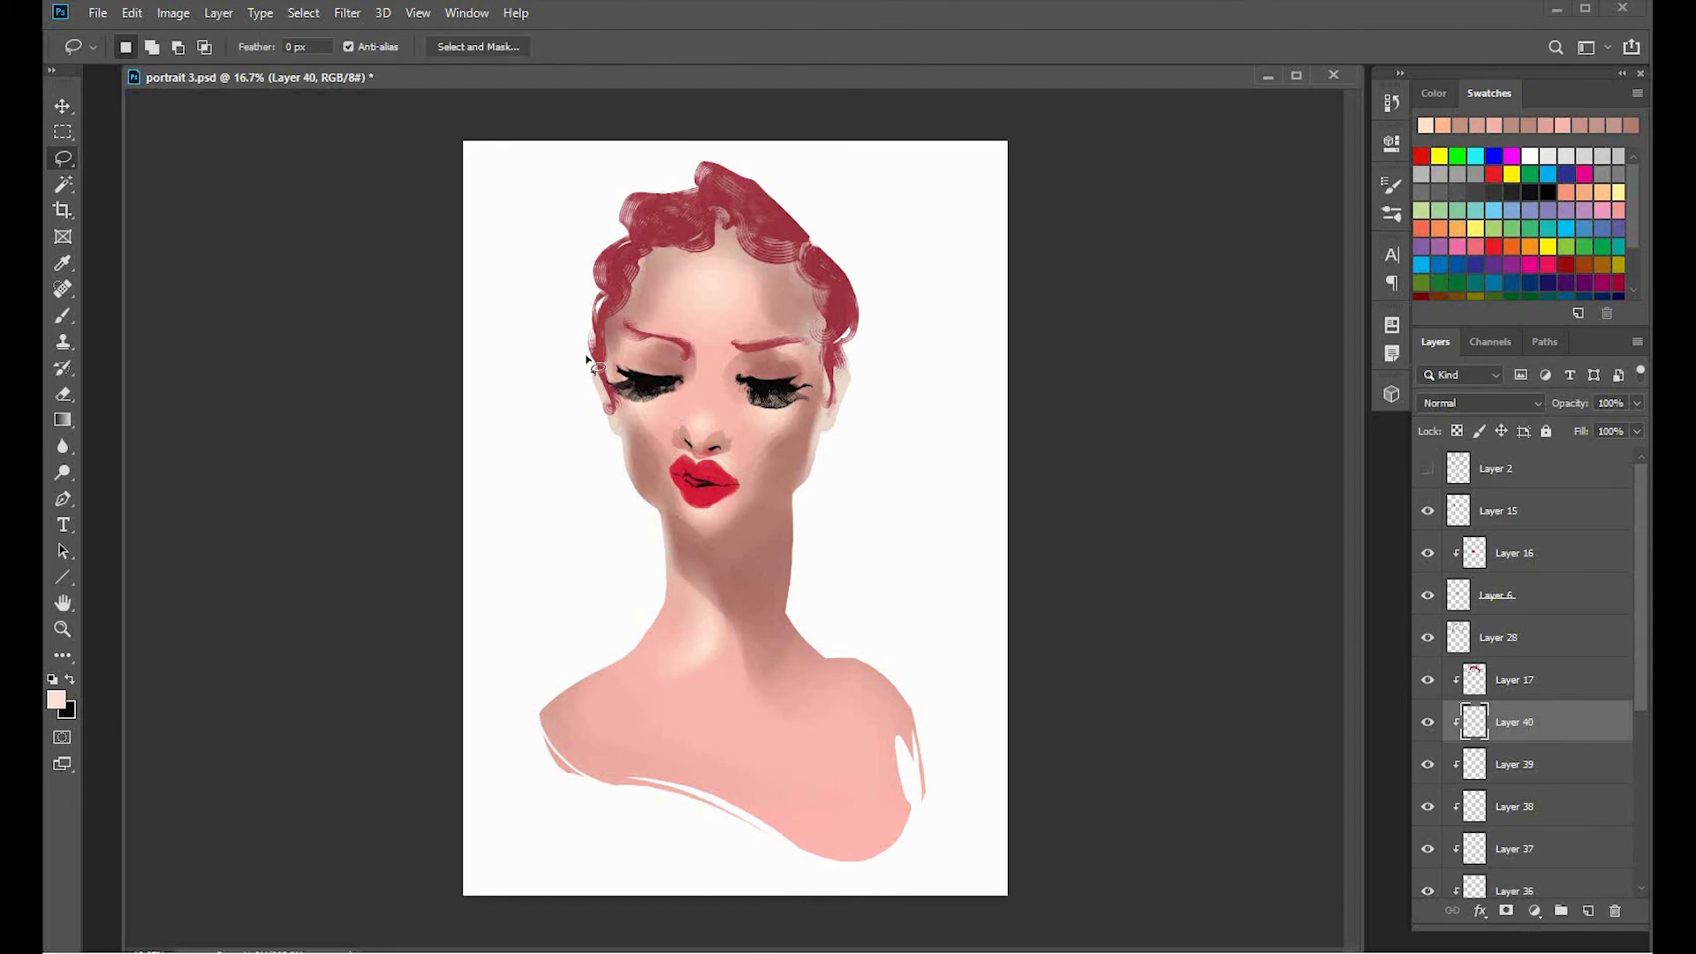
pyautogui.moveTo(677, 635)
pyautogui.mouseDown()
pyautogui.moveTo(718, 652)
pyautogui.moveTo(682, 676)
pyautogui.mouseUp()
pyautogui.press('g')
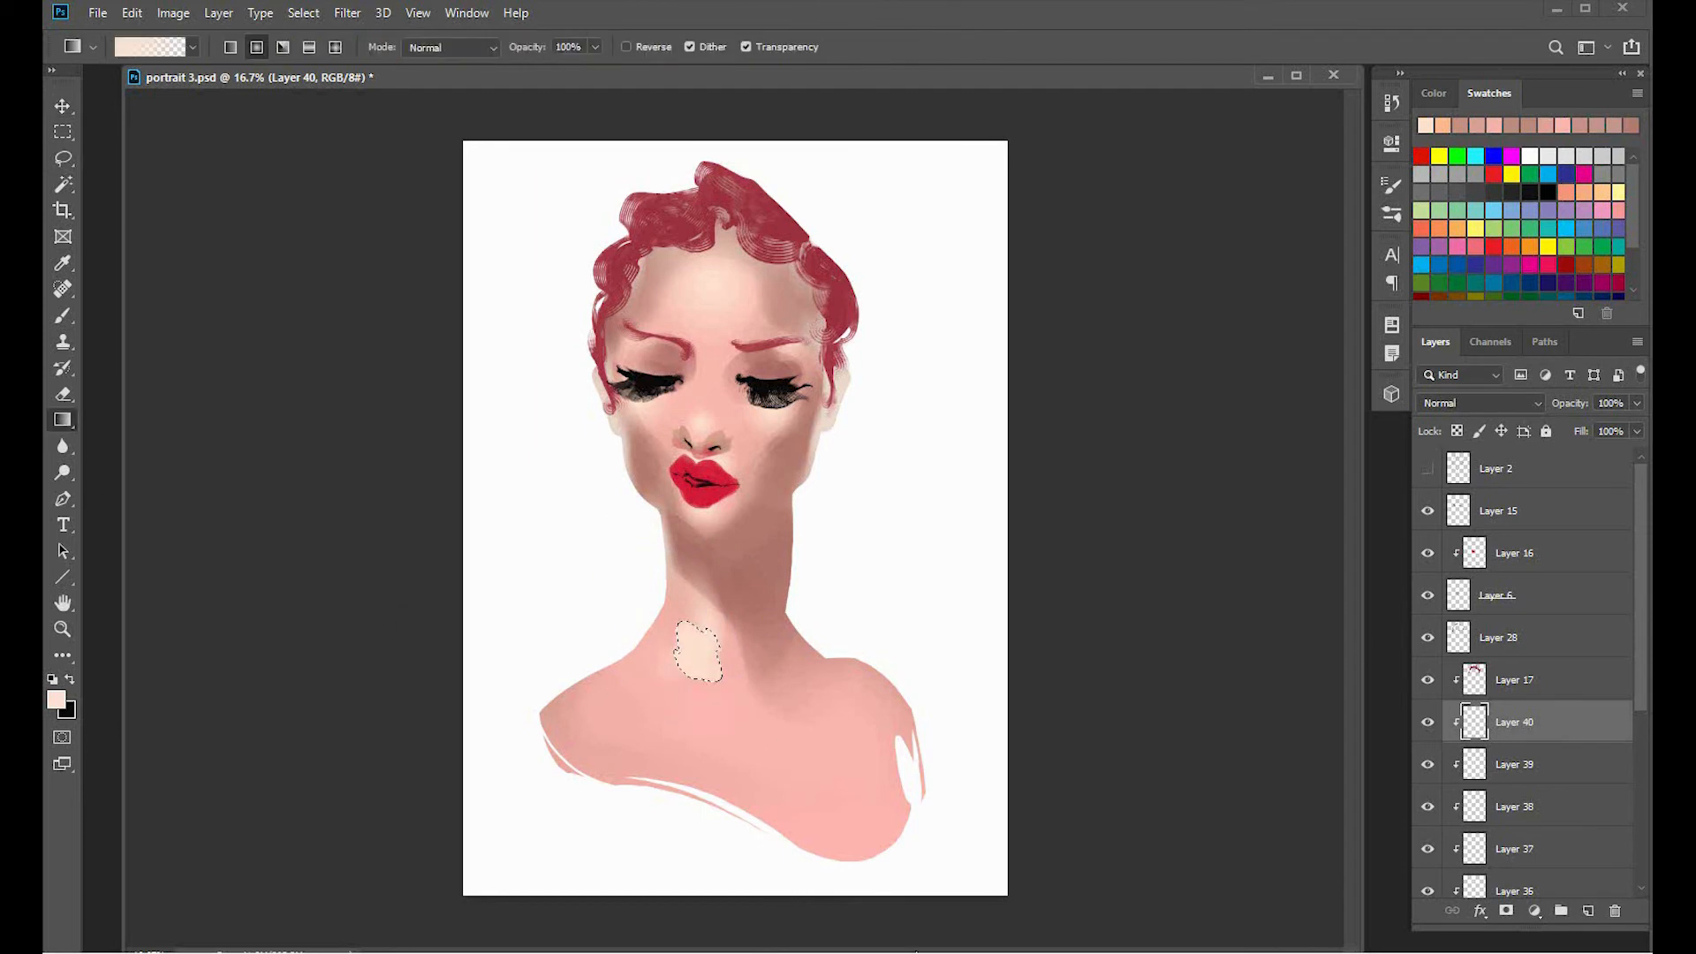
# Apply Motion Blur to the neck patch with an 86° angle and a distance of 218 pixels.
pyautogui.click(347, 13)
pyautogui.moveTo(578, 235)
pyautogui.click(654, 356)
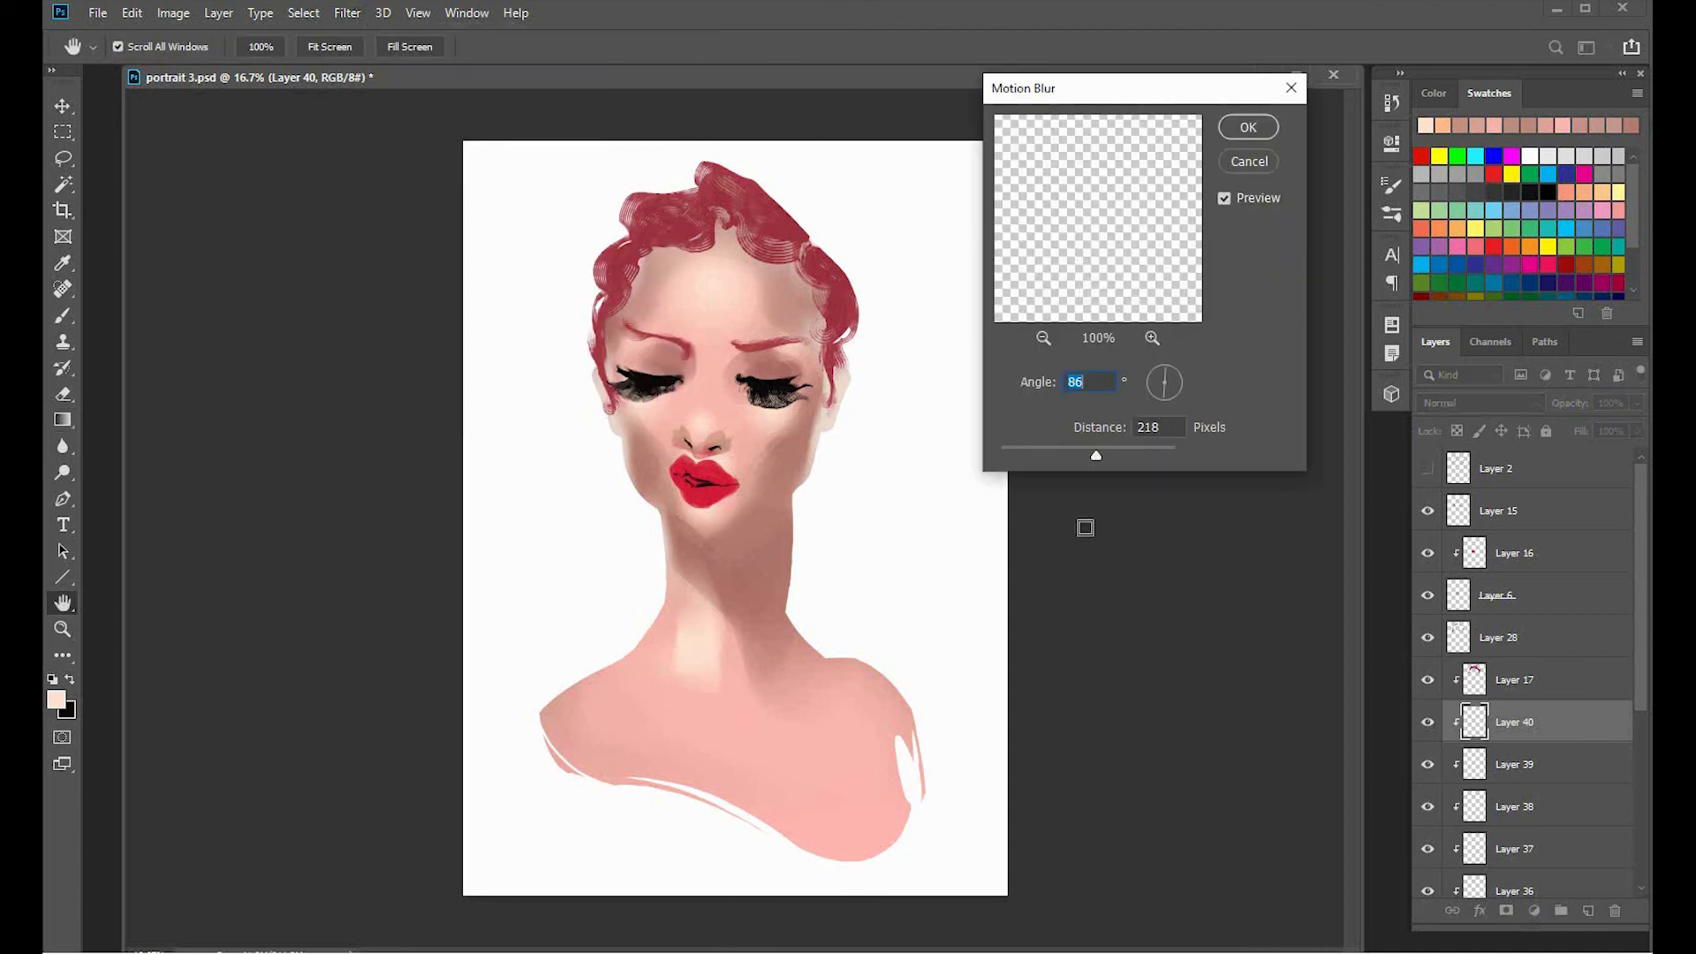
pyautogui.press('Return')
# Fit the blurred patch over the neck highlight and soften its edges with a 200 px eraser.
pyautogui.press('v')
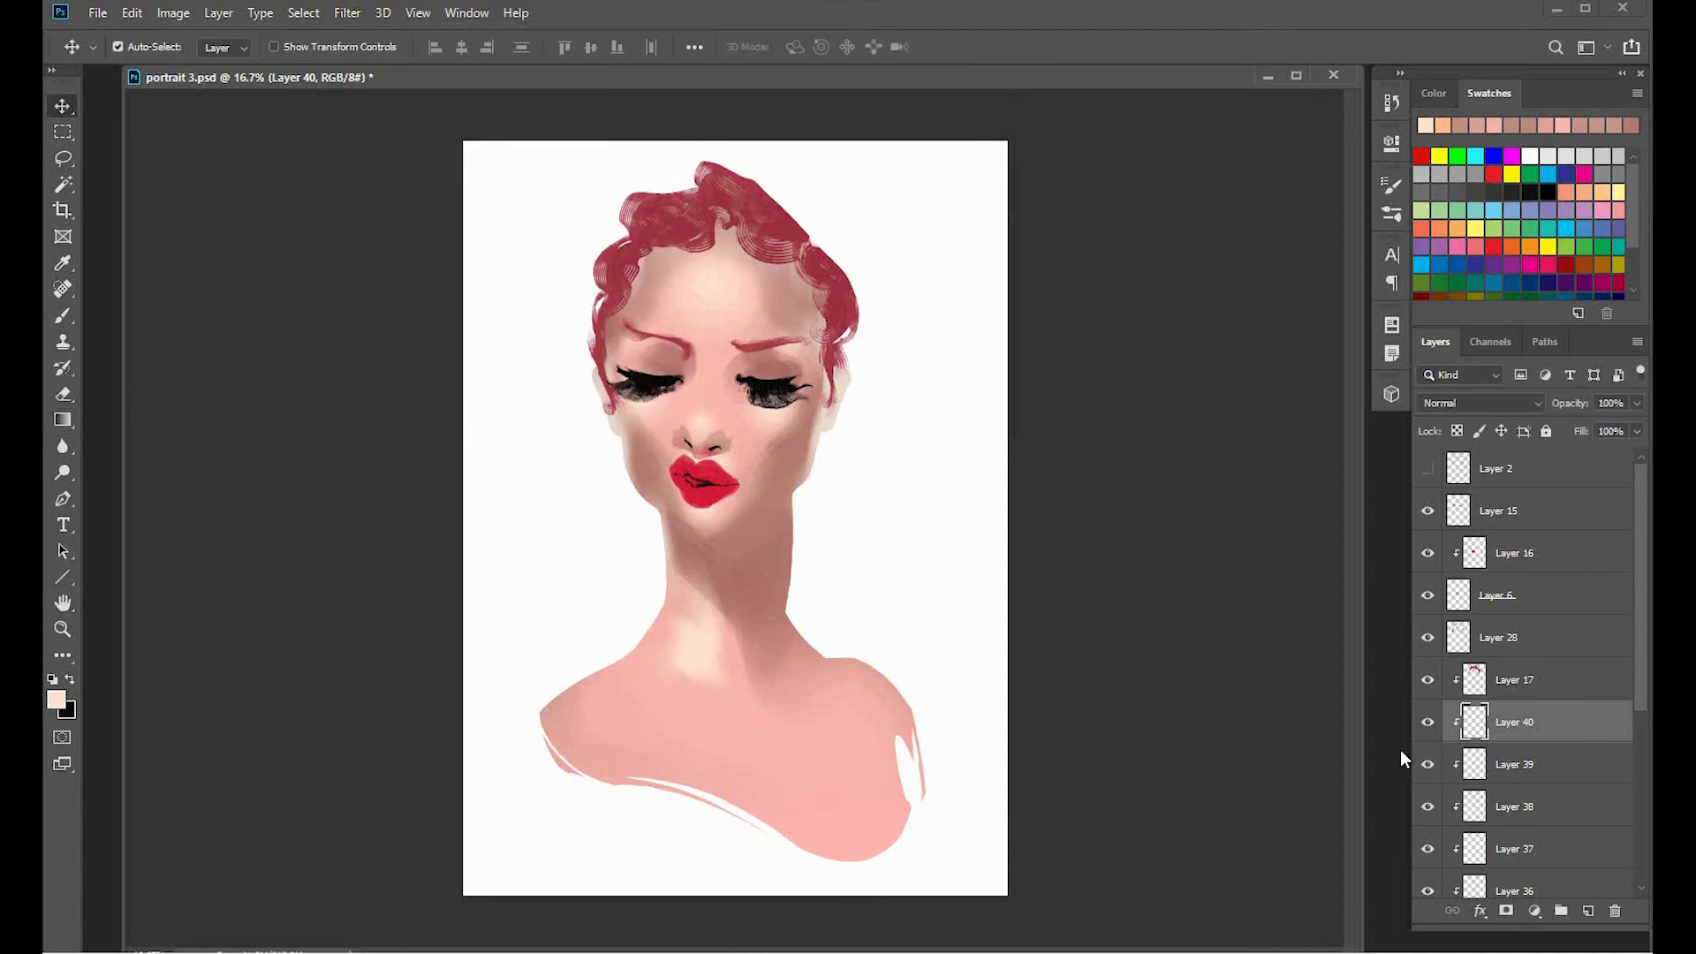
pyautogui.hotkey('ctrl', 't')
pyautogui.press('Return')
pyautogui.moveTo(707, 674)
pyautogui.mouseDown()
pyautogui.moveTo(731, 629)
pyautogui.moveTo(710, 658)
pyautogui.mouseUp()
pyautogui.press('e')
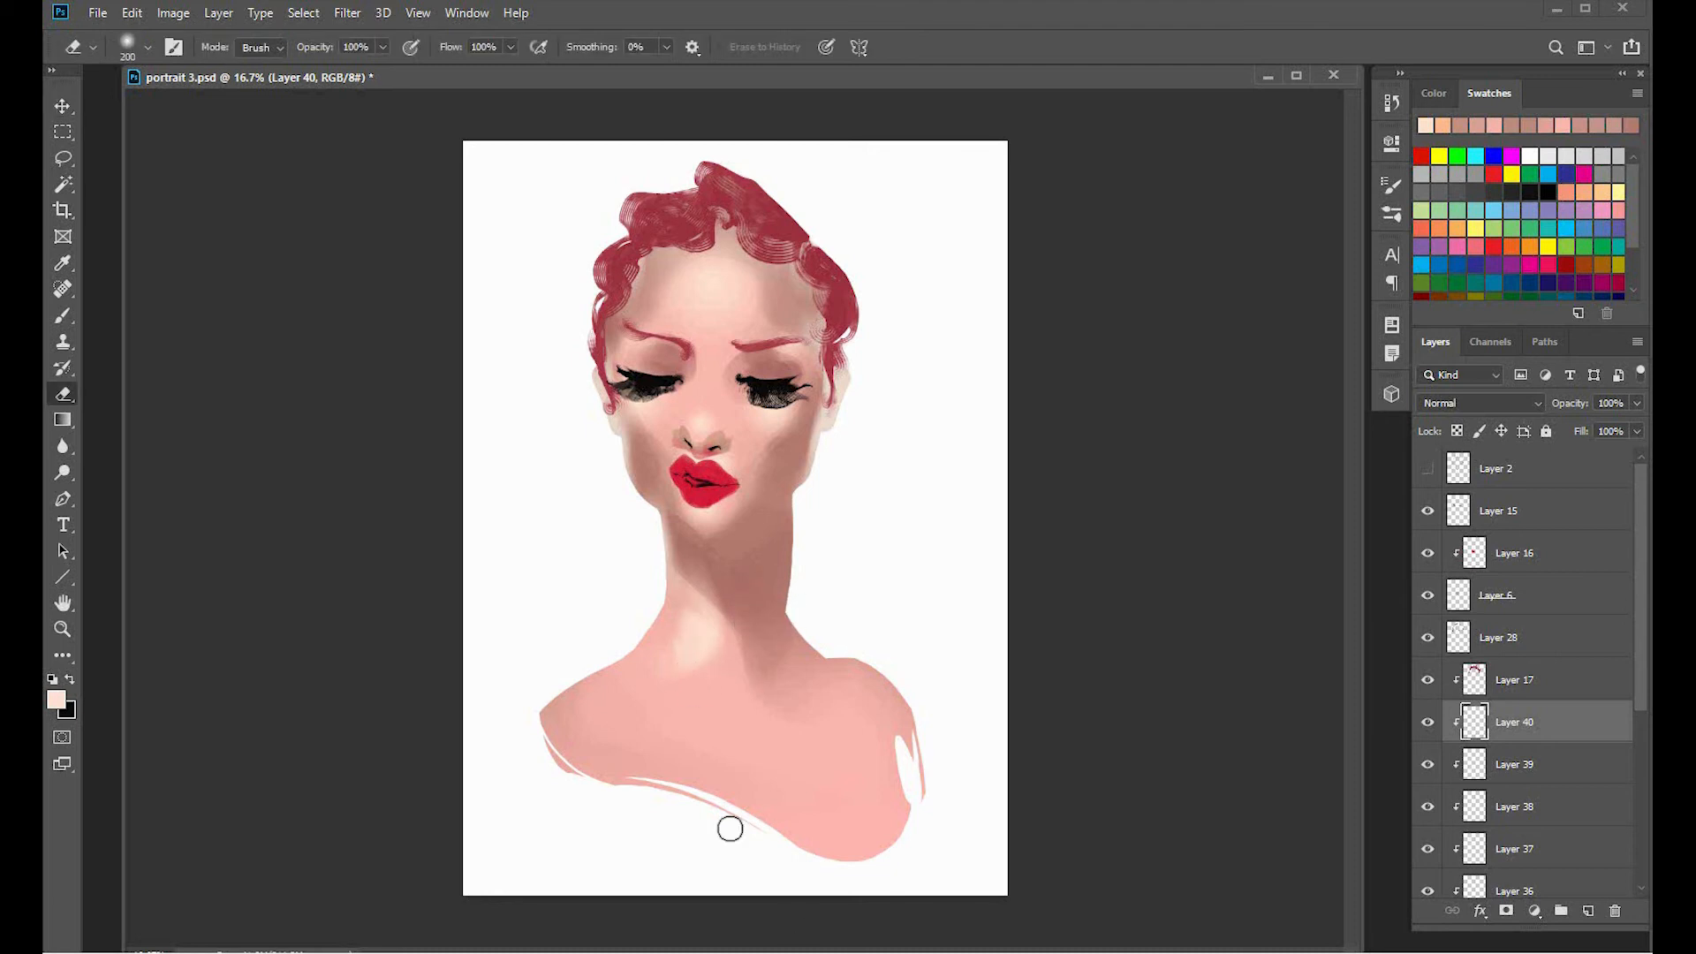
# On new Layer 41, lasso a shadow shape from the chin down to the lower bust and fill it with sampled reddish brown.
pyautogui.press('l')
pyautogui.moveTo(704, 601)
pyautogui.mouseDown()
pyautogui.moveTo(756, 707)
pyautogui.moveTo(885, 839)
pyautogui.moveTo(853, 779)
pyautogui.mouseUp()
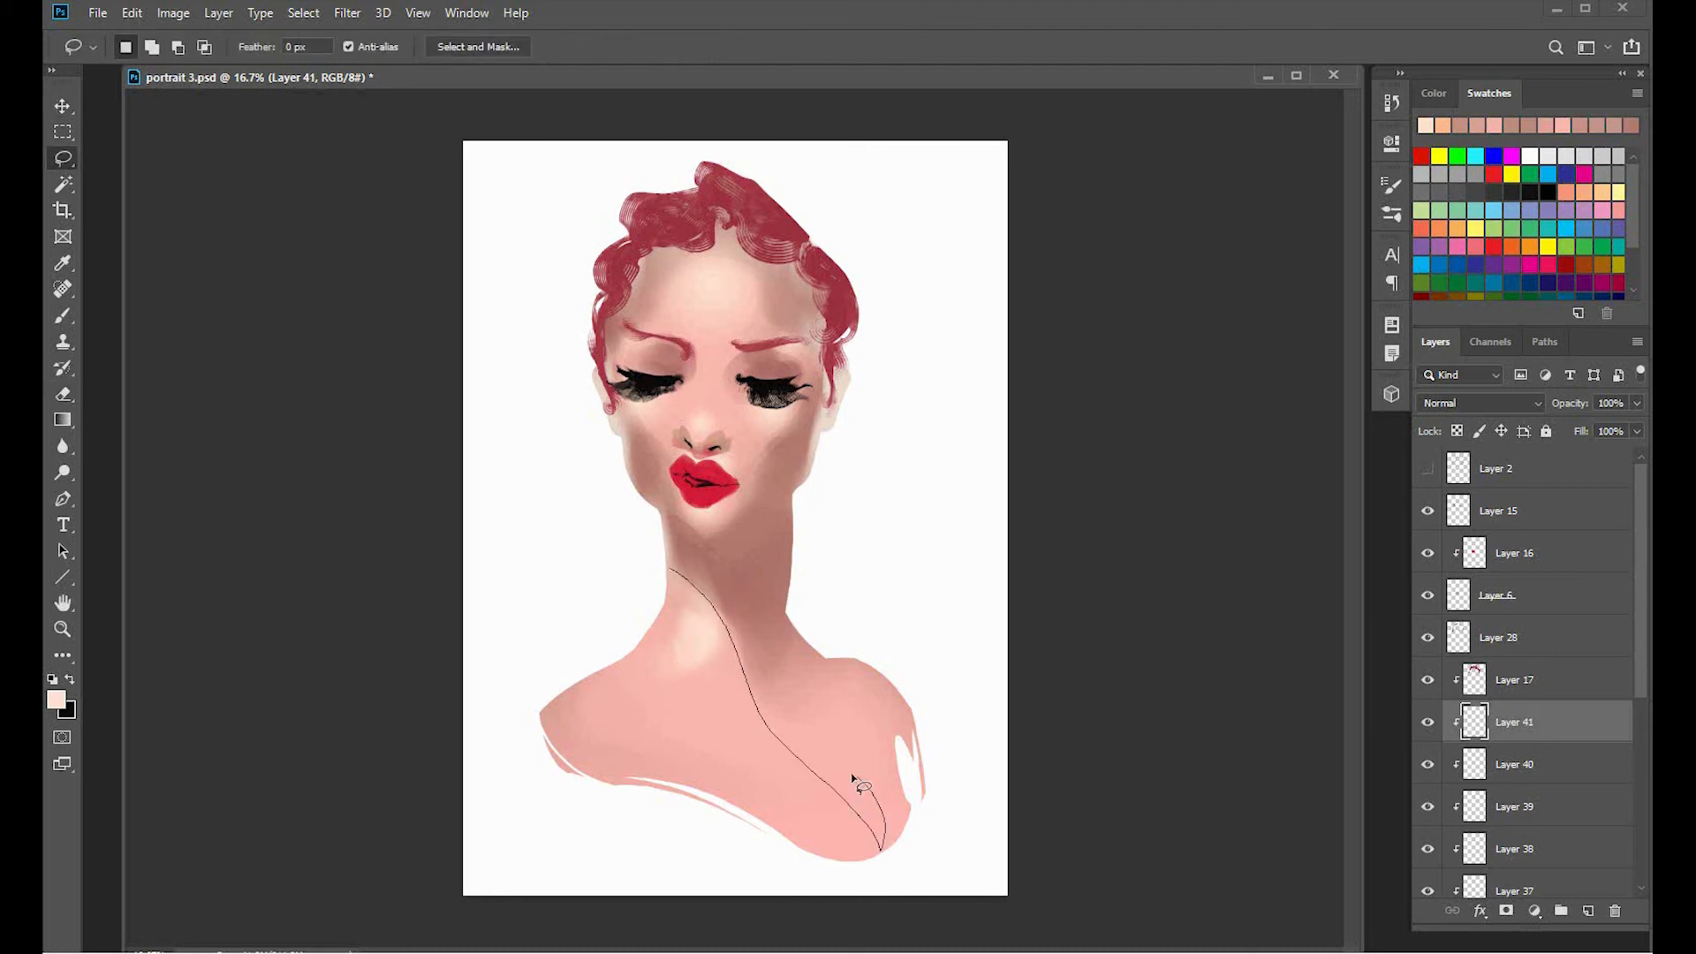
pyautogui.moveTo(609, 504)
pyautogui.mouseDown()
pyautogui.moveTo(669, 568)
pyautogui.moveTo(758, 773)
pyautogui.mouseUp()
pyautogui.press('g')
pyautogui.keyDown('alt'); pyautogui.click(749, 578); pyautogui.keyUp('alt')
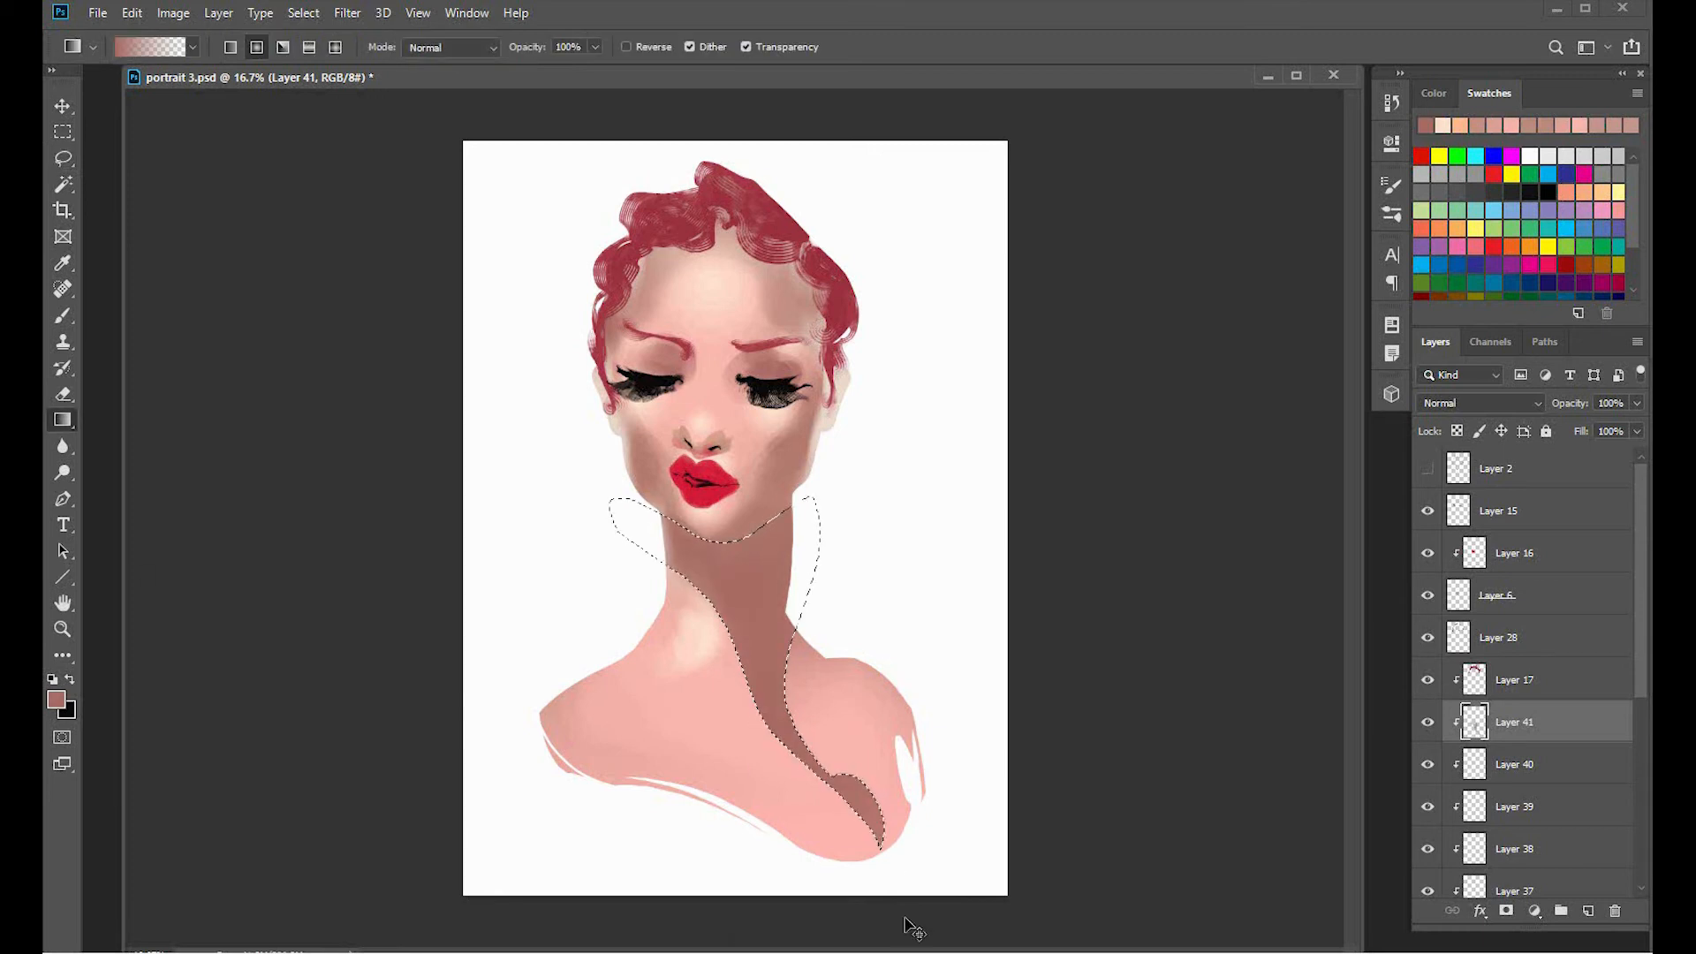
# Deselect and apply Motion Blur to the neck shadow with a -45° angle and a distance of 127 pixels.
pyautogui.hotkey('ctrl', 'd')
pyautogui.click(348, 13)
pyautogui.moveTo(415, 241)
pyautogui.click(665, 362)
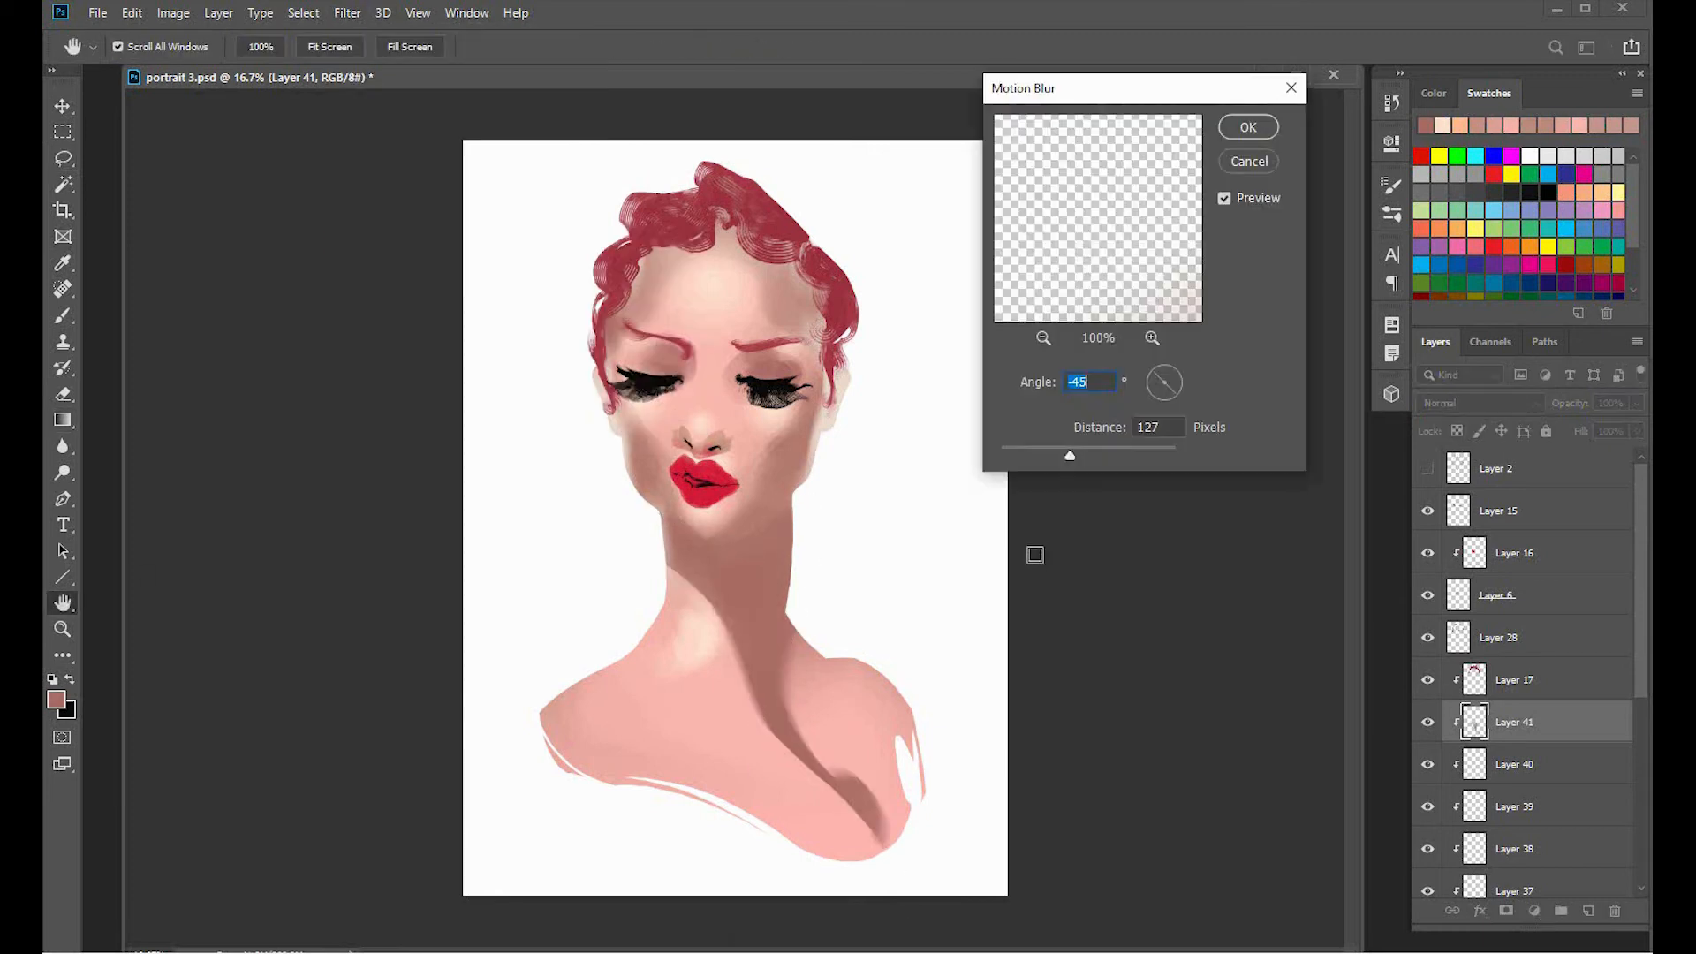
pyautogui.press('Return')
# Warp the lower end of the Layer 41 shadow into a rounded curve near the edge of the bust.
pyautogui.hotkey('ctrl', 't')
pyautogui.click(902, 46)
pyautogui.moveTo(894, 735); pyautogui.dragTo(924, 751)
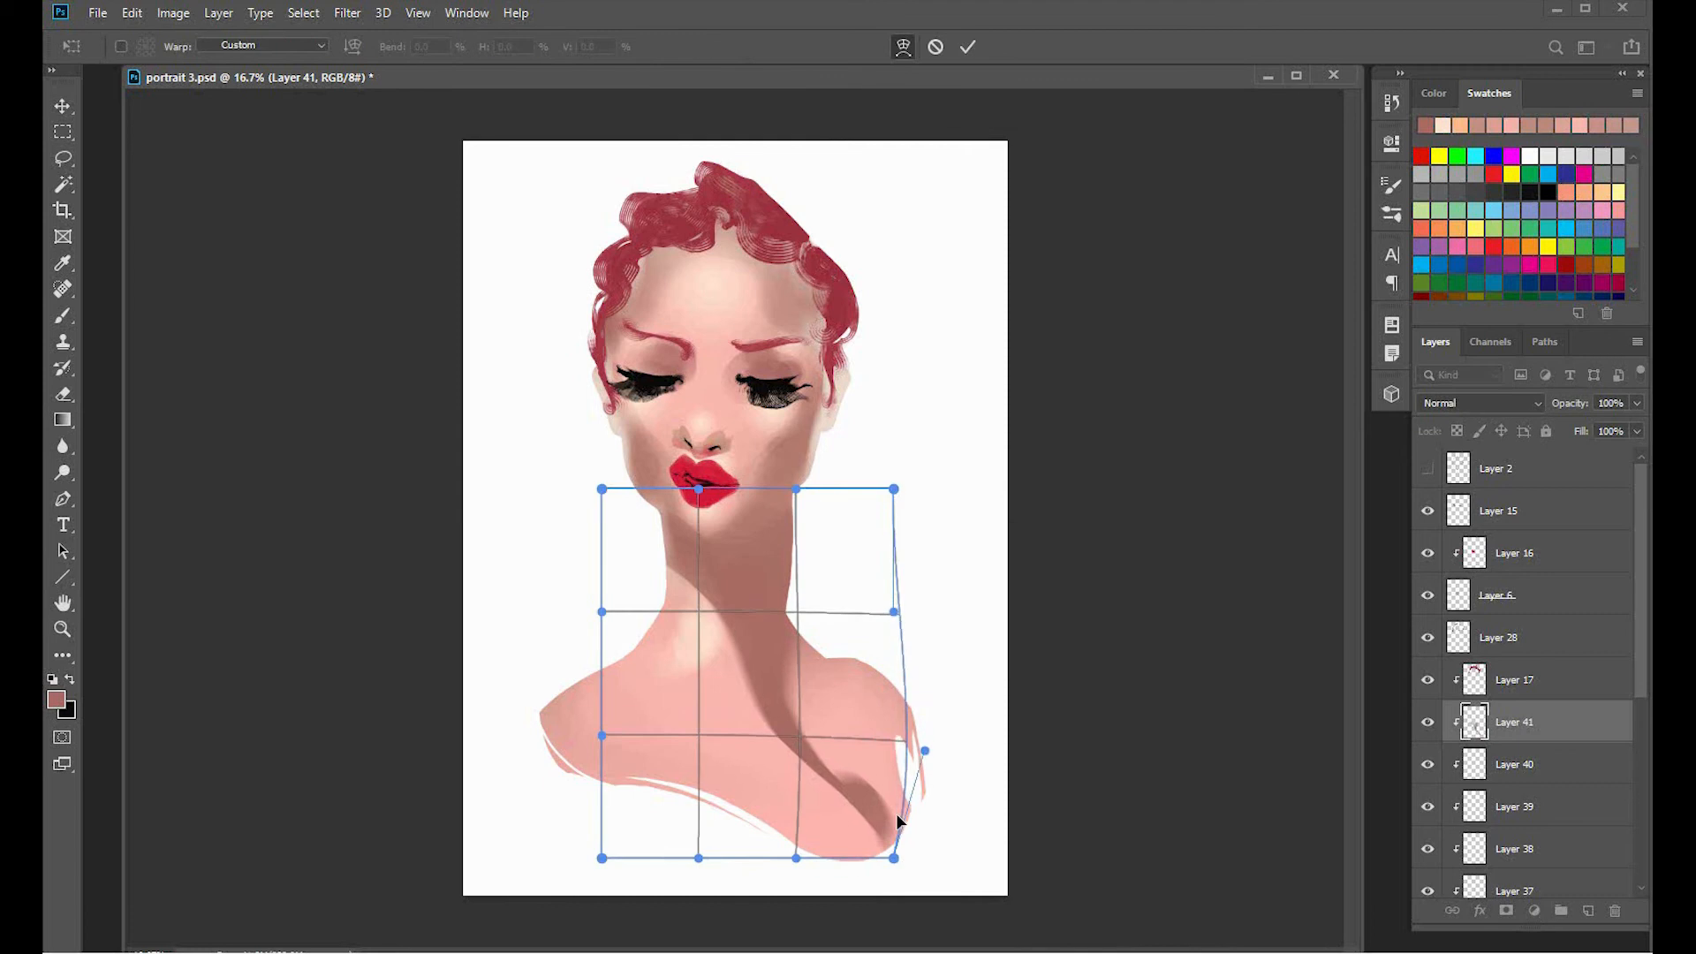
pyautogui.moveTo(894, 857); pyautogui.dragTo(876, 877)
pyautogui.moveTo(820, 828); pyautogui.dragTo(880, 806)
pyautogui.press('Return')
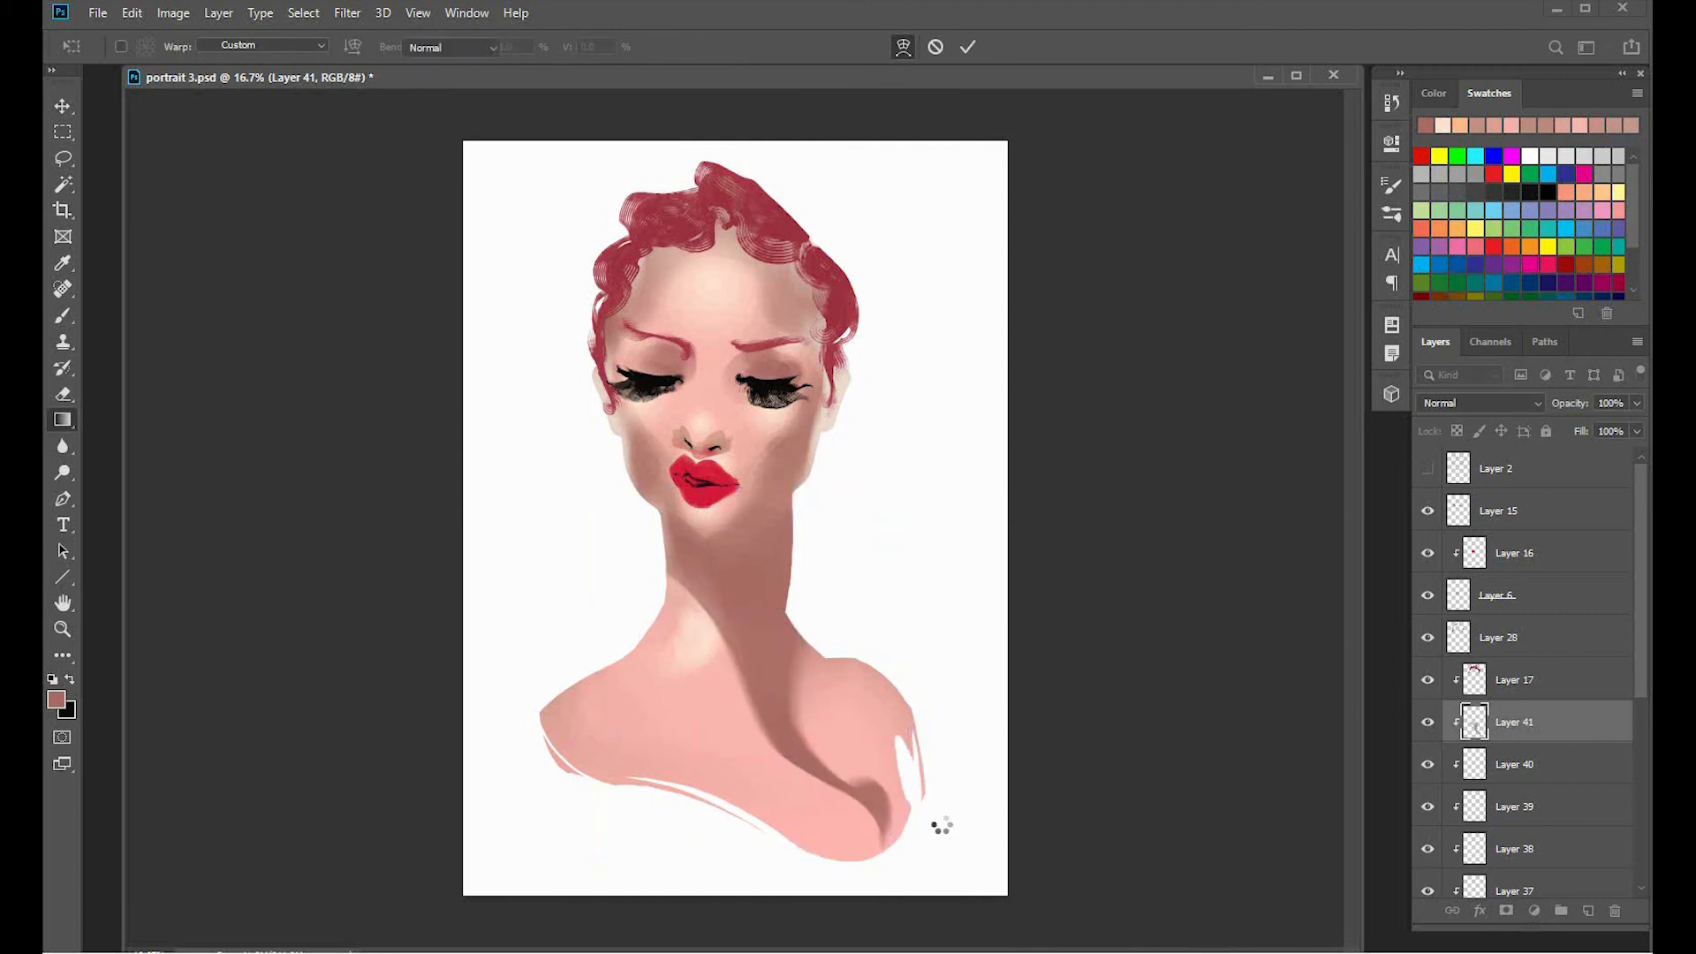
# Add Layer 42 and brush a pale peach highlight onto the lower bust with a soft 500 px brush.
pyautogui.press('g')
pyautogui.click(1586, 908)
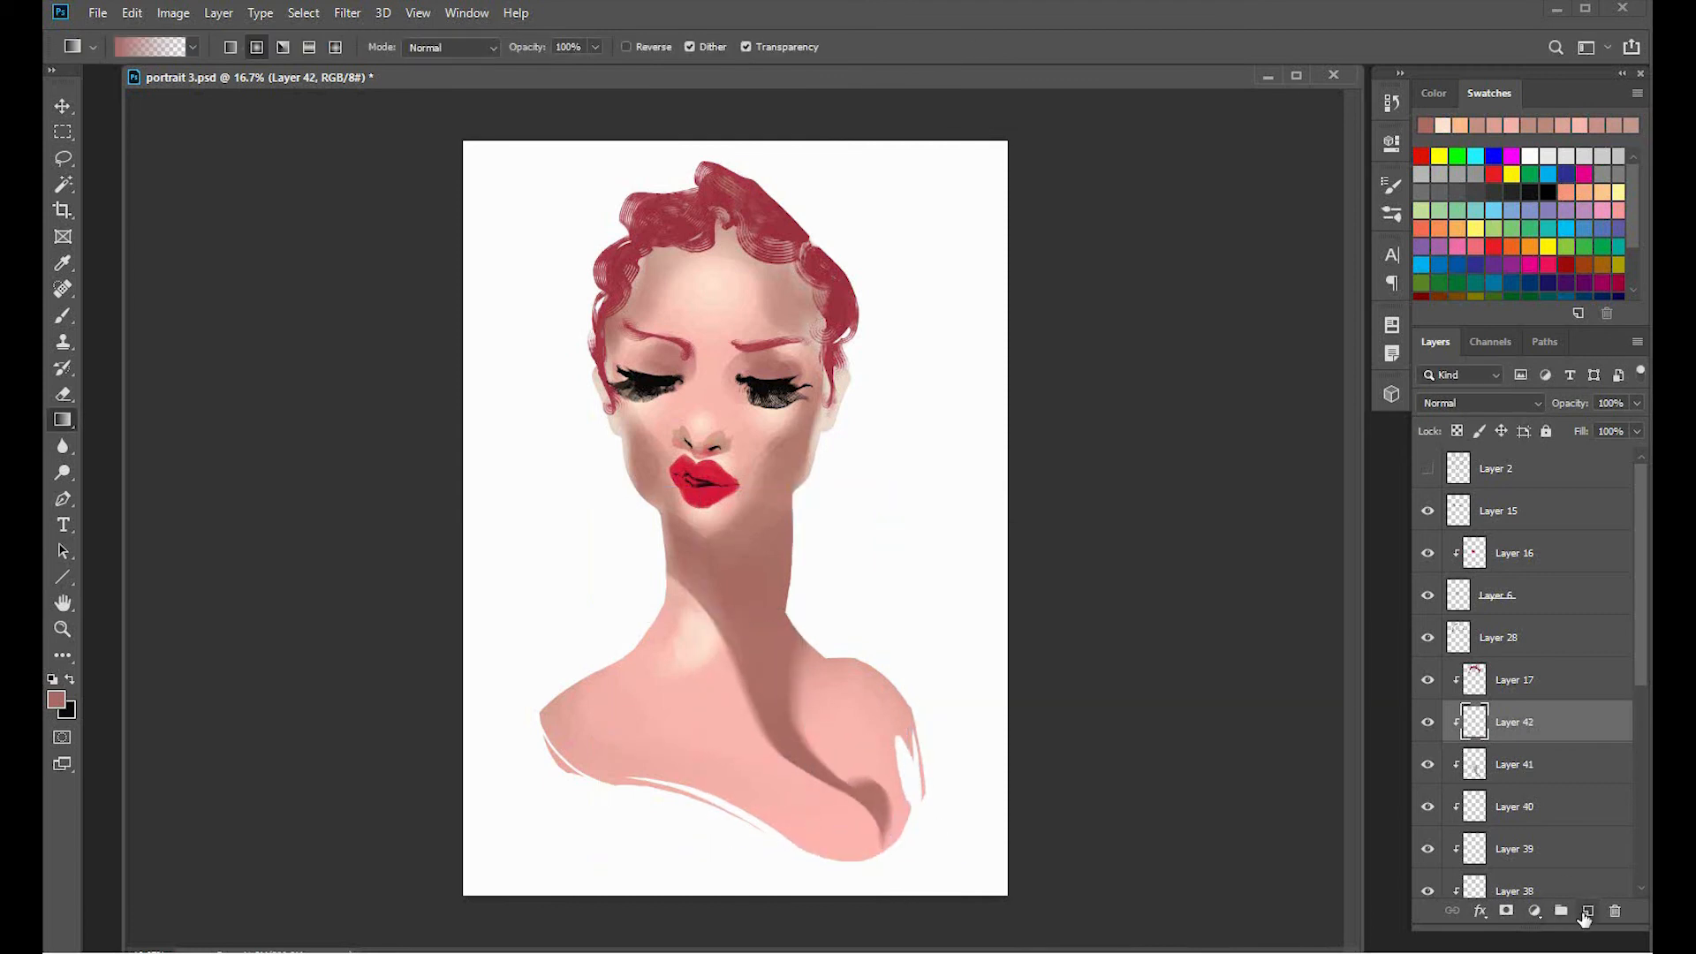
pyautogui.press('b')
pyautogui.click(56, 700)
pyautogui.click(1115, 361)
pyautogui.press('Return')
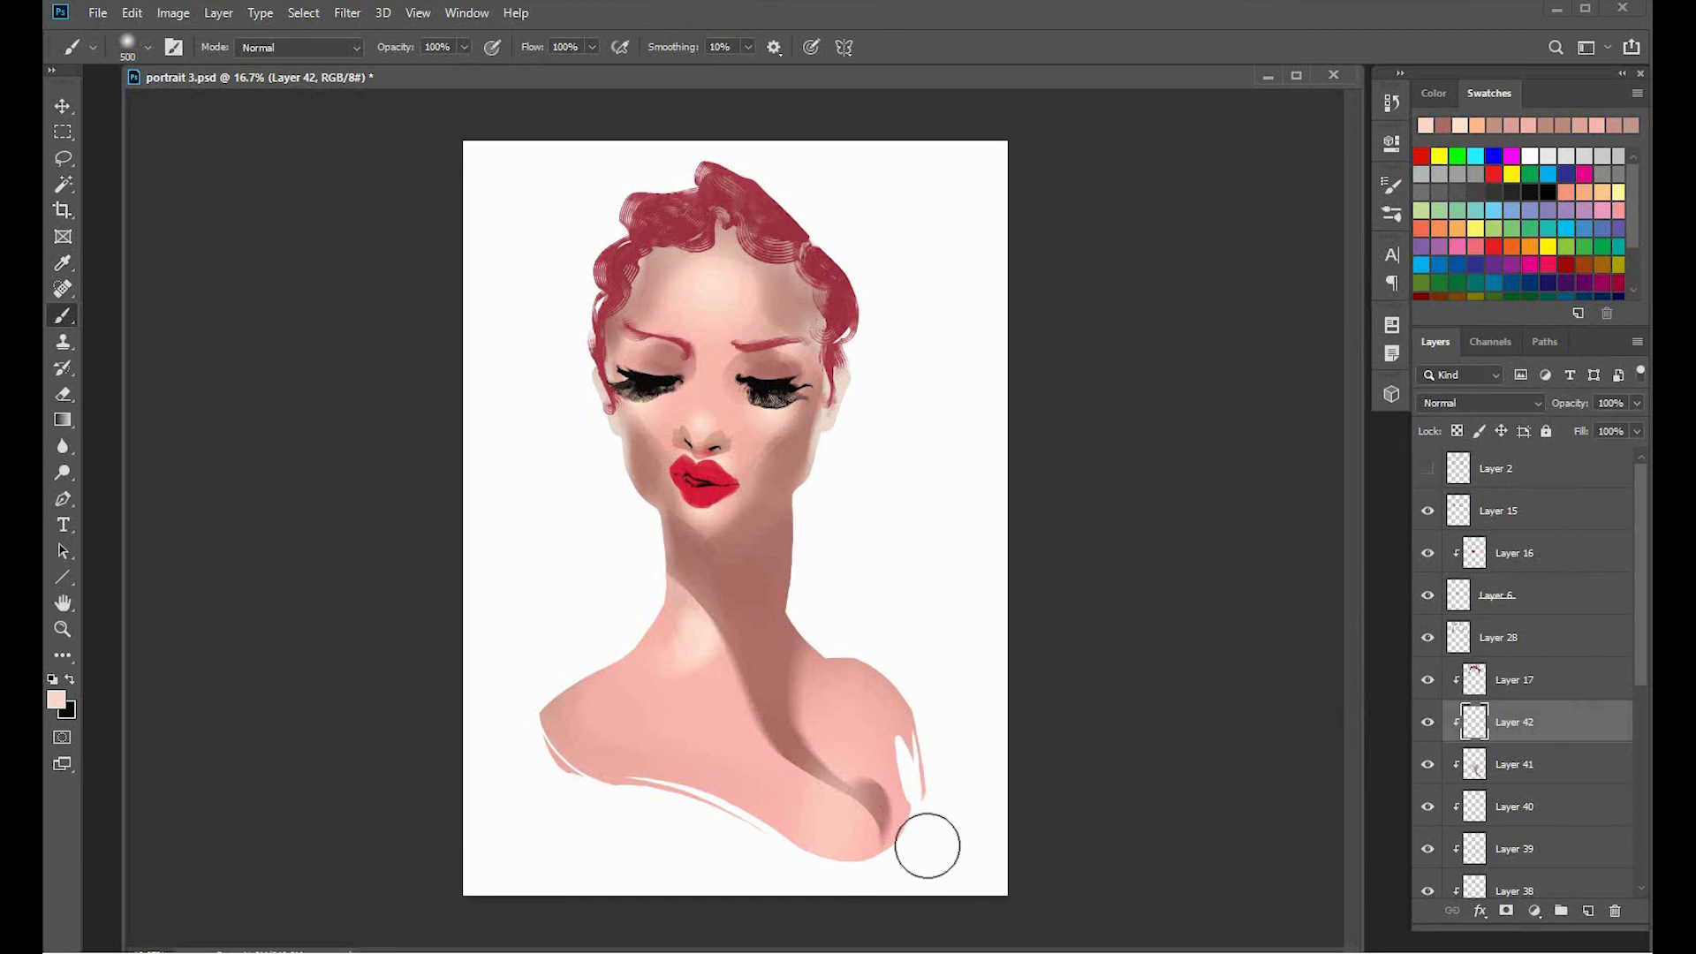
# Move Layer 42 below Layer 41 and extend the pale highlight across the lower bust with a larger soft brush.
pyautogui.moveTo(1515, 722); pyautogui.dragTo(1533, 788)
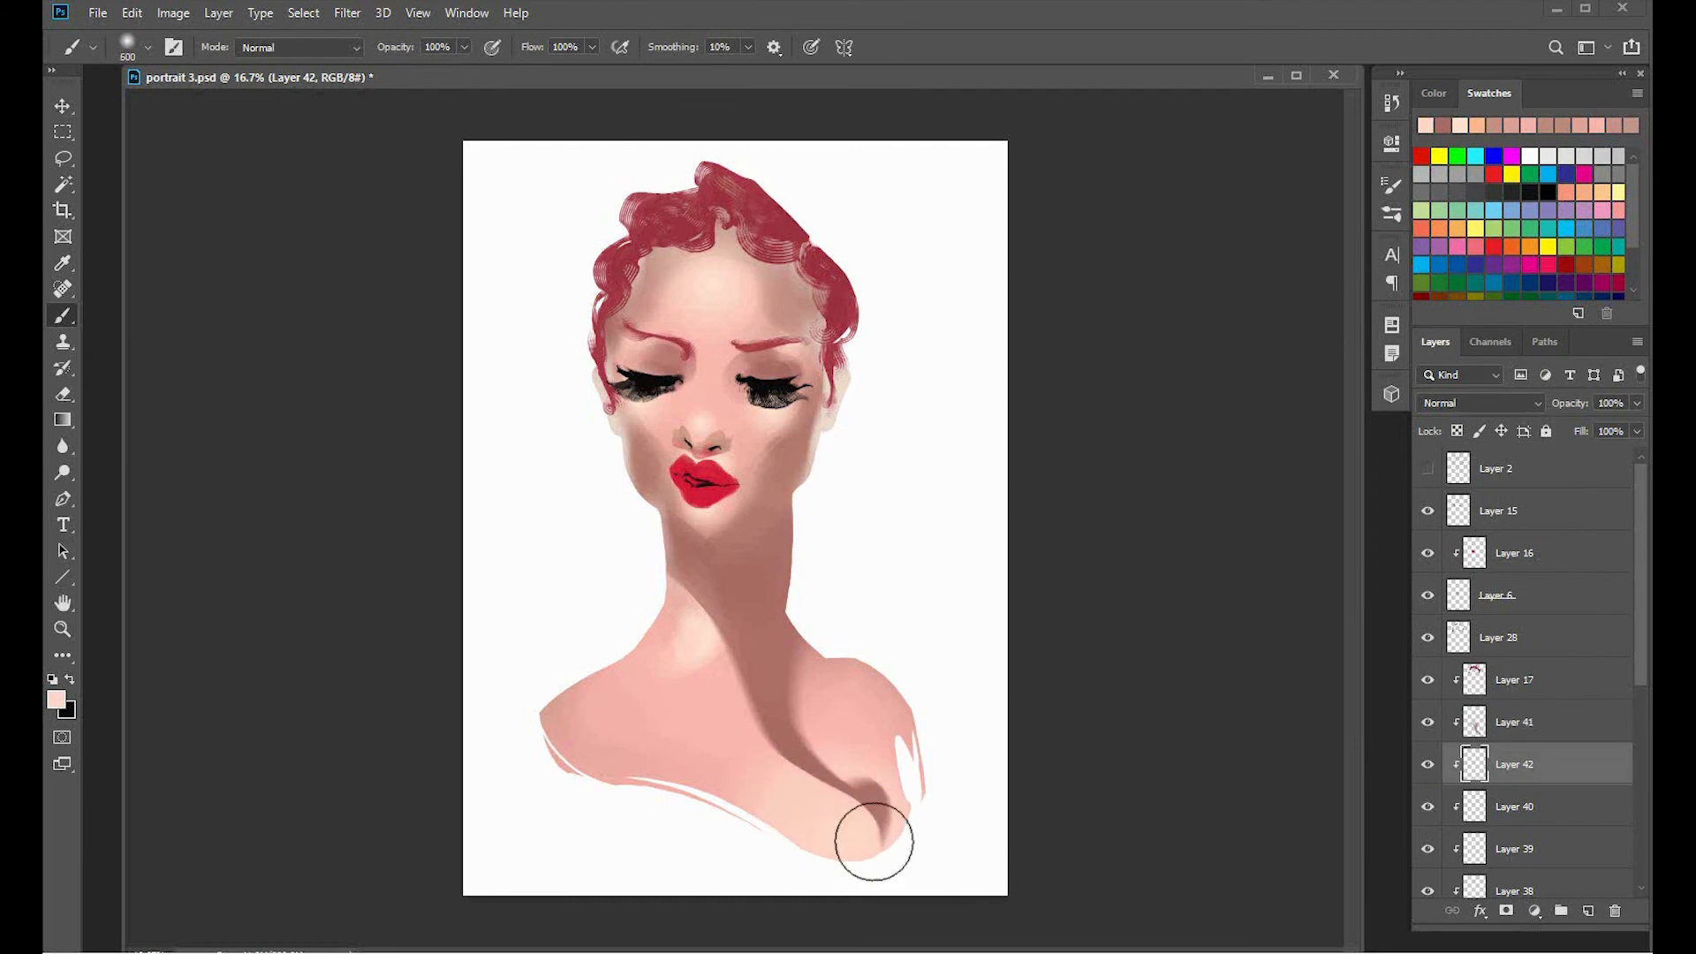
pyautogui.press(']')
pyautogui.press(']')
pyautogui.press(']')
pyautogui.press(']')
pyautogui.press(']')
pyautogui.press(']')
# Transform the Layer 41 shadow so its curved tail ends higher and further in from the bust's edge.
pyautogui.click(1515, 722)
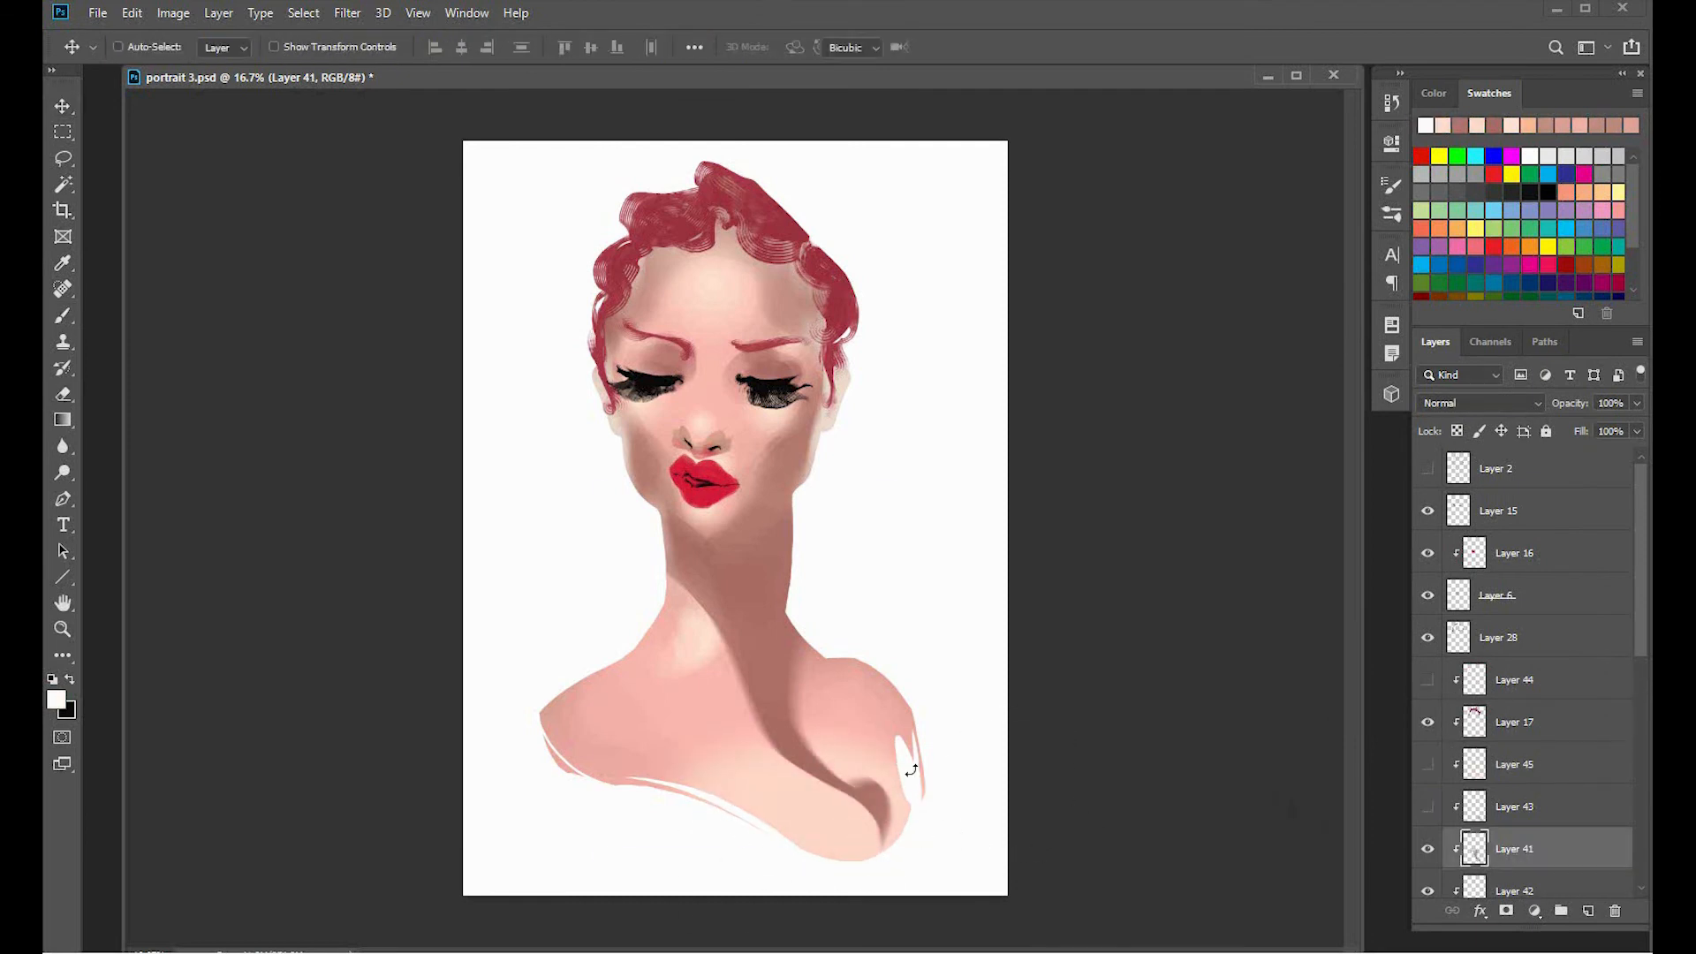
pyautogui.hotkey('ctrl', 't')
pyautogui.moveTo(893, 861); pyautogui.dragTo(861, 809)
pyautogui.press('Return')
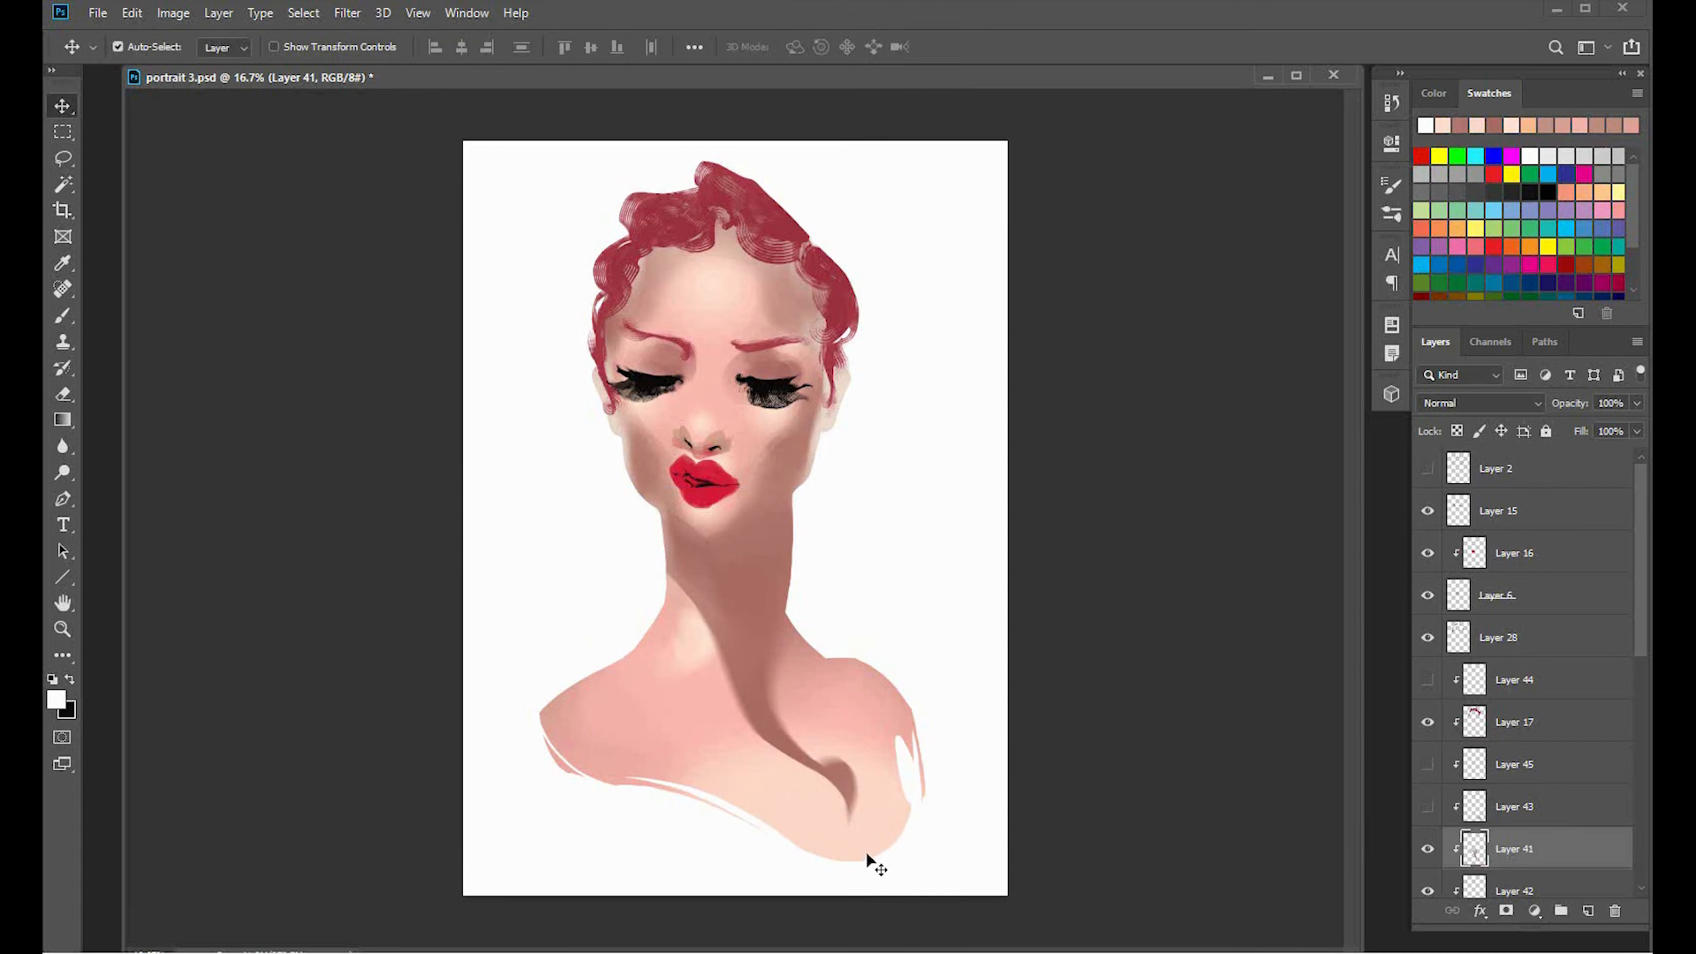
# Erase a small highlight spot from the shoulder on Layer 3 with a 100 px hard eraser.
pyautogui.moveTo(1637, 609)
pyautogui.mouseDown()
pyautogui.moveTo(1625, 694)
pyautogui.moveTo(1643, 718)
pyautogui.moveTo(1643, 822)
pyautogui.mouseUp()
pyautogui.click(1542, 865)
pyautogui.press('e')
pyautogui.click(873, 718)
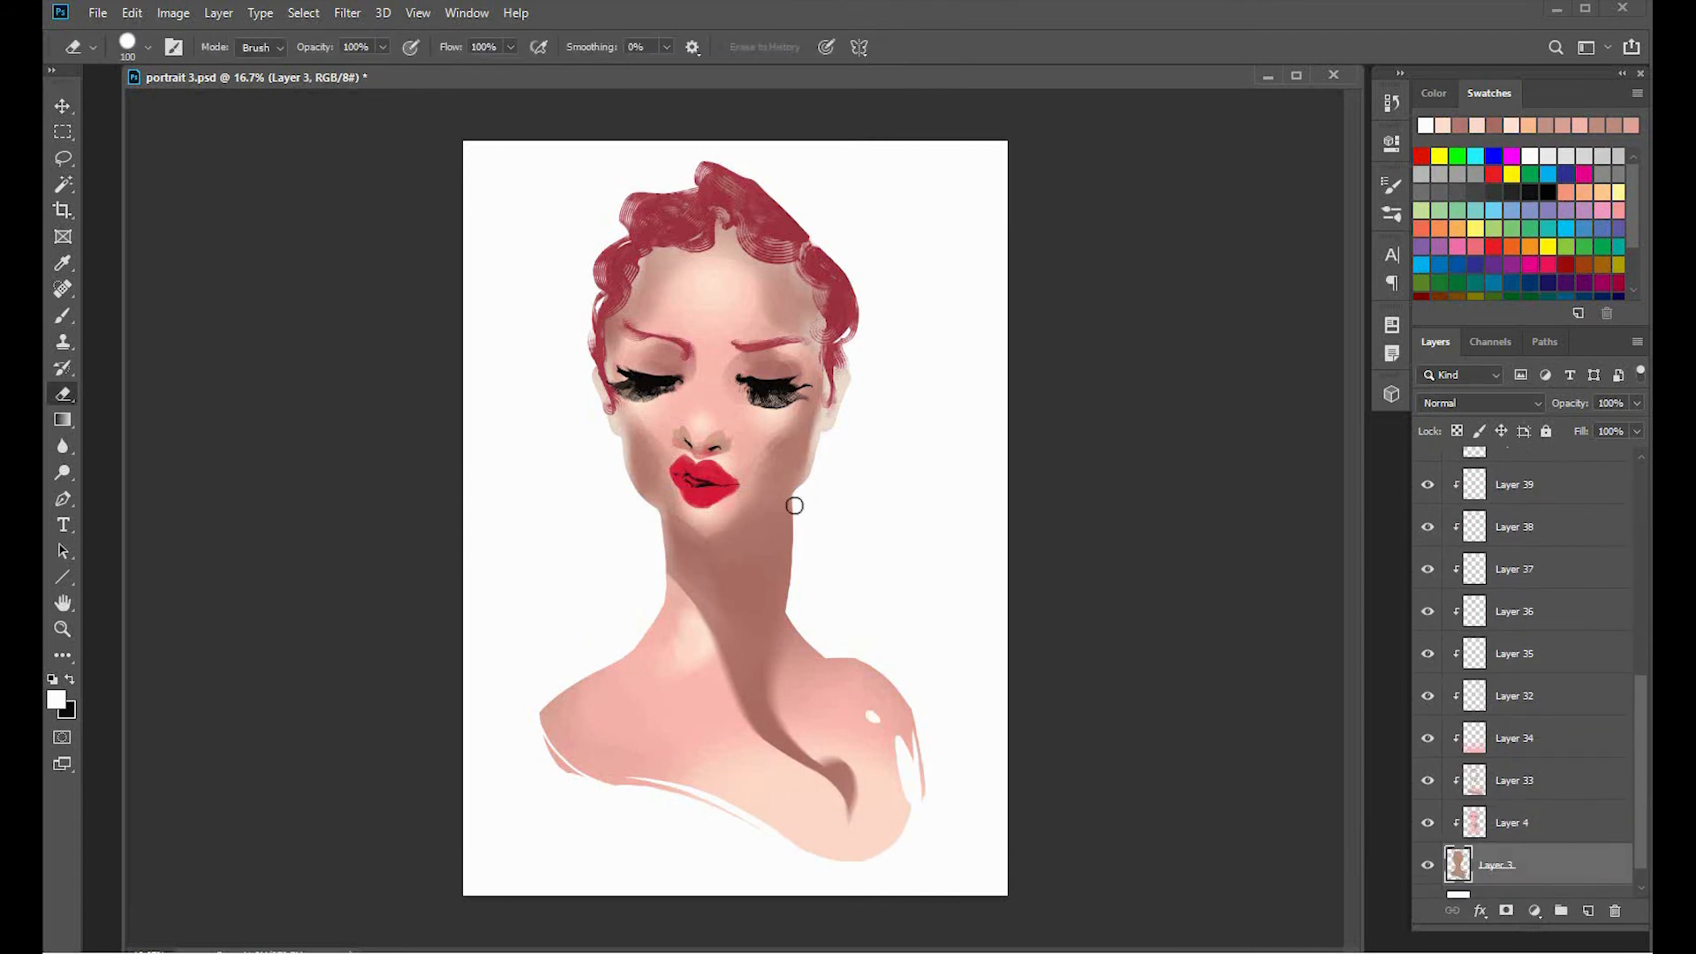
# Erase a thin sliver along the neck's outer edge down to the shoulder on Layer 3.
pyautogui.moveTo(792, 563); pyautogui.dragTo(764, 675)
pyautogui.hotkey('ctrl', 'z')
pyautogui.moveTo(794, 506); pyautogui.dragTo(772, 658)
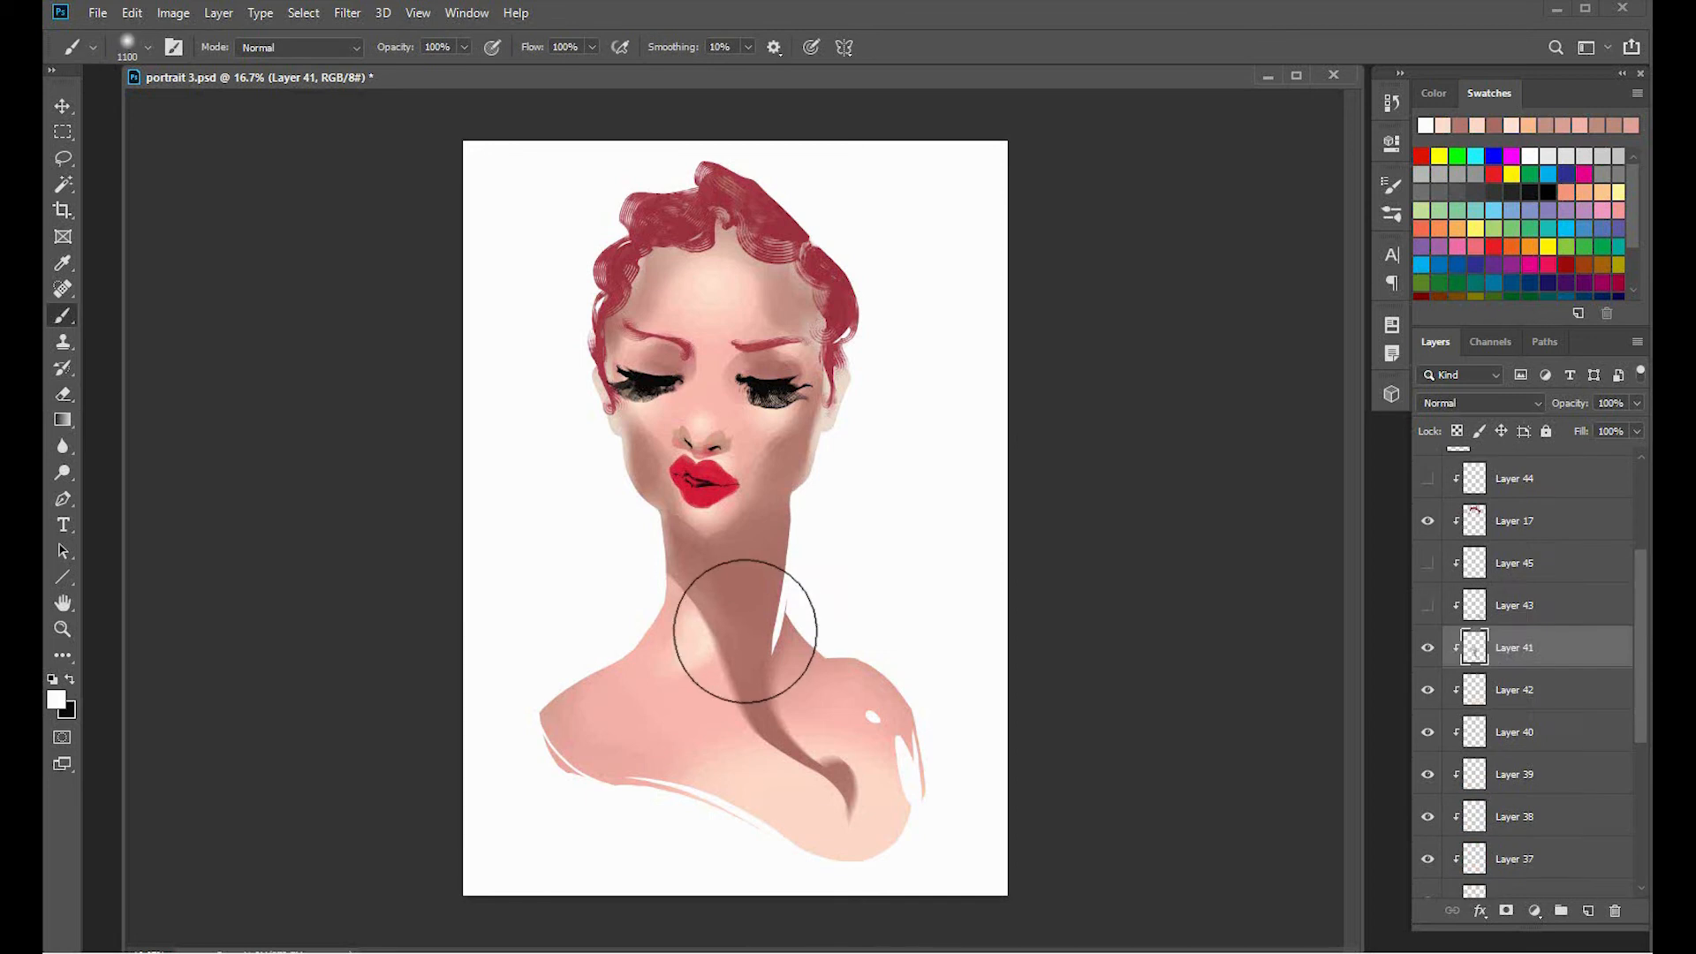
# Cover the white gaps at the neck base and outer shoulder on Layer 3 with sampled pink, using a hard 100 px brush.
pyautogui.rightClick(745, 632)
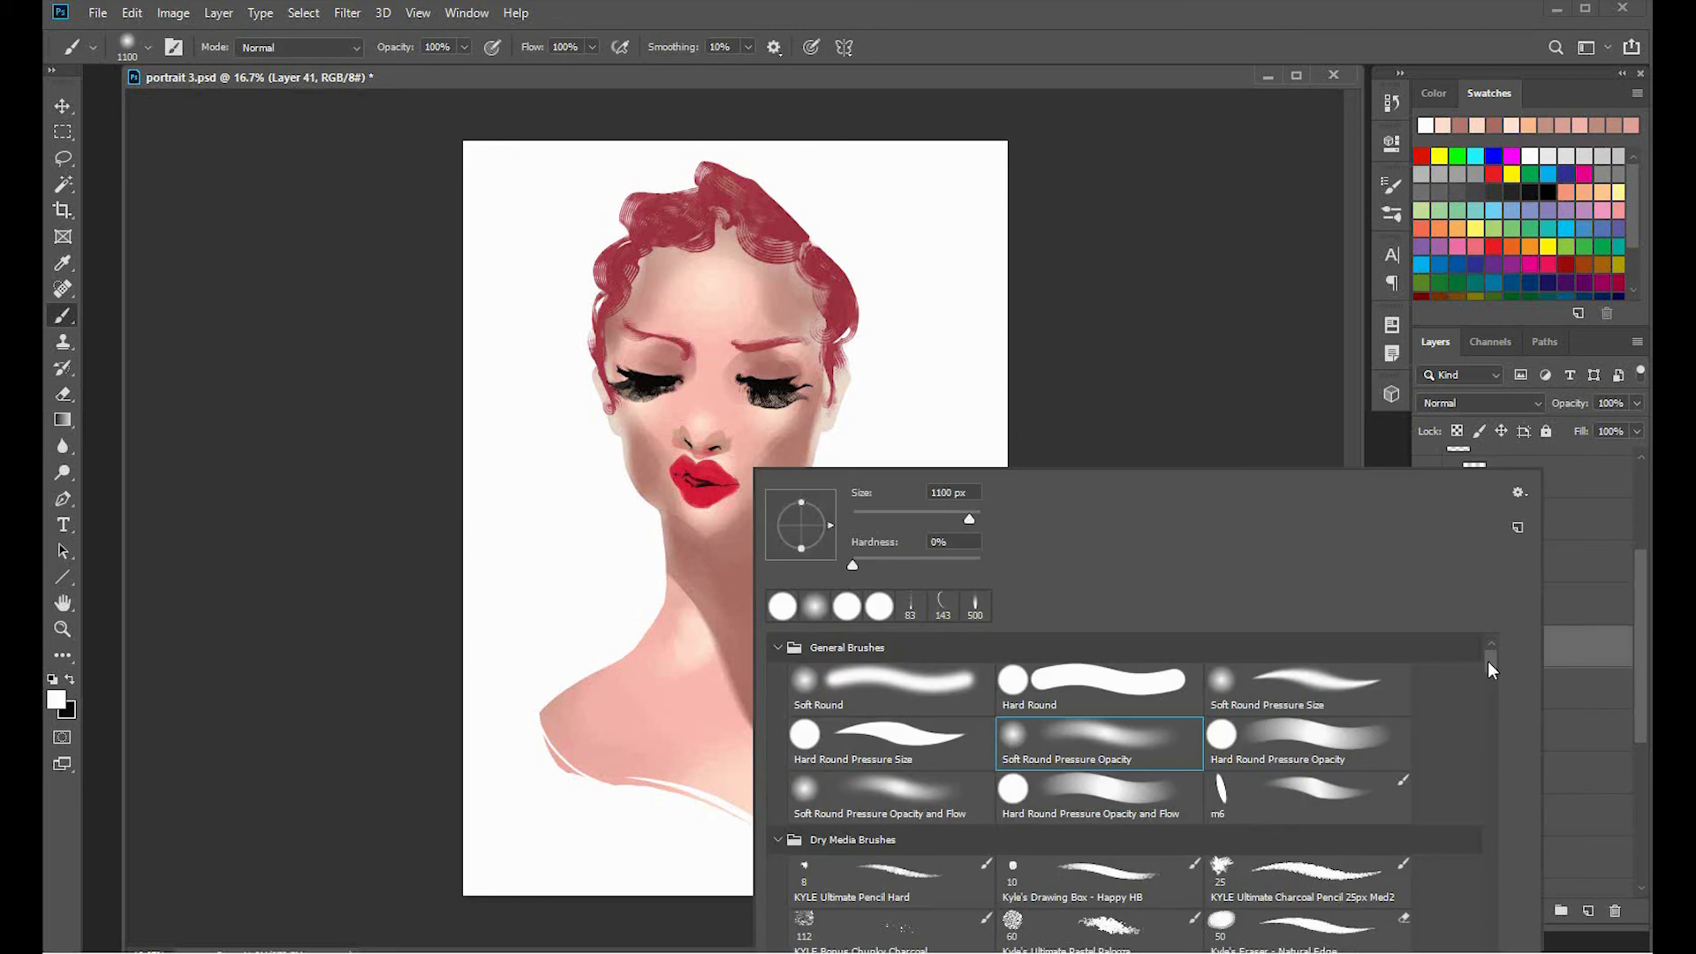
pyautogui.click(1005, 699)
pyautogui.click(1104, 461)
pyautogui.moveTo(1639, 650); pyautogui.dragTo(1637, 882)
pyautogui.click(1502, 835)
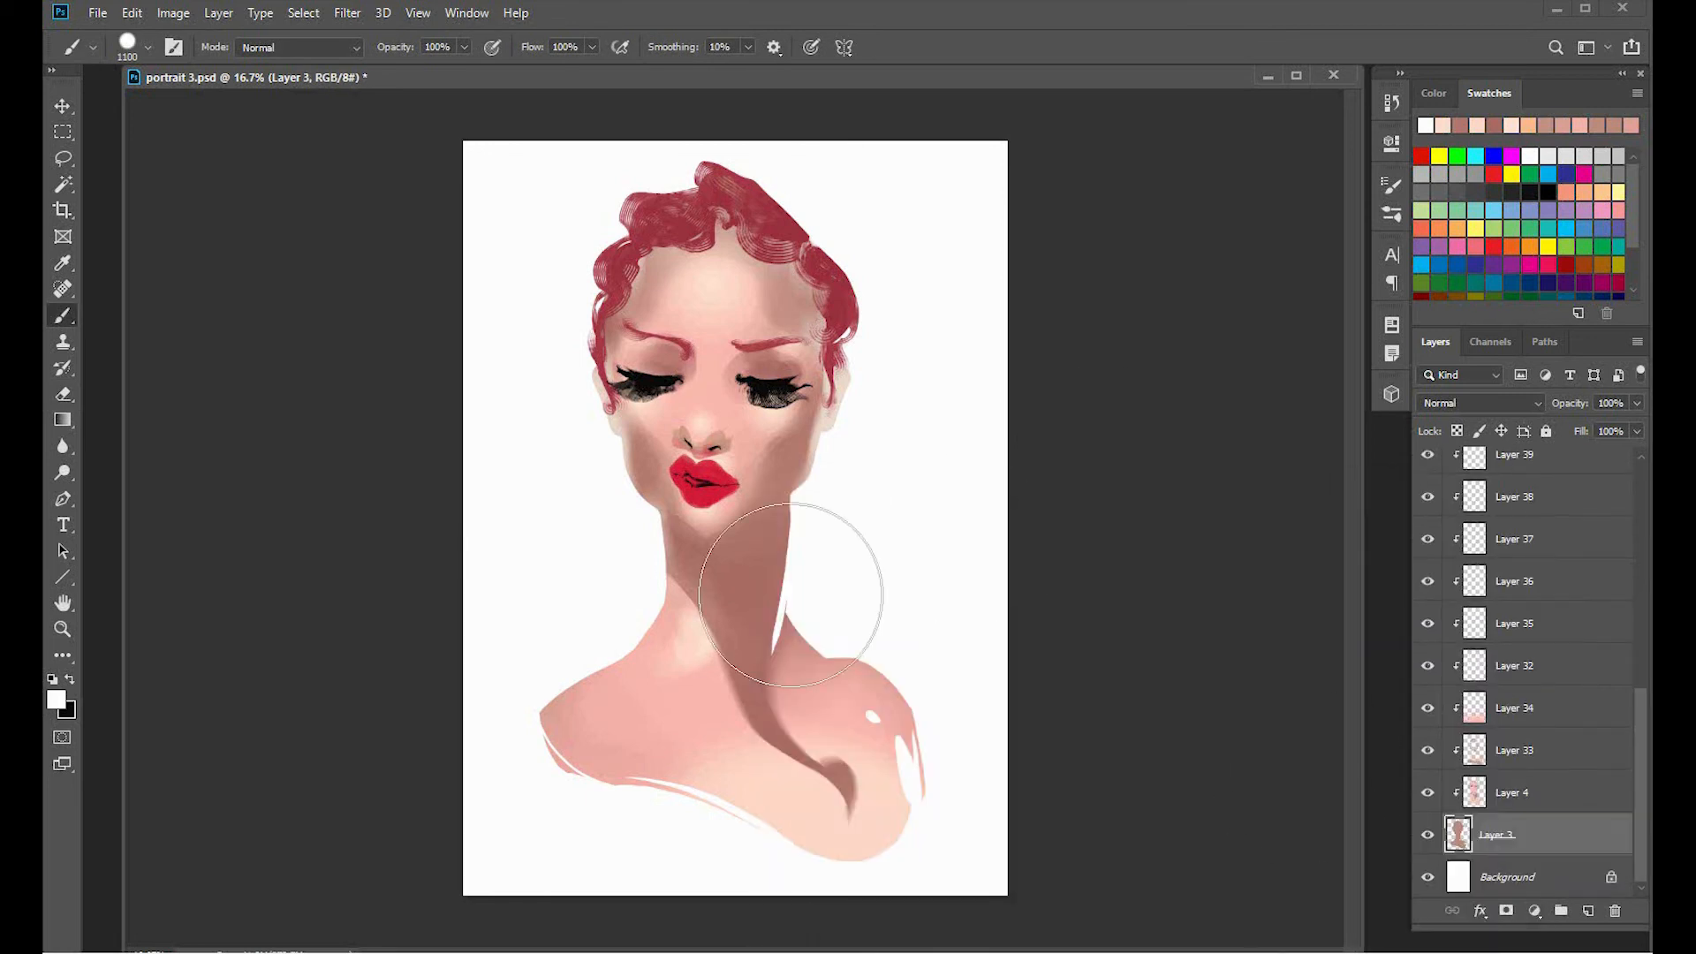
pyautogui.keyDown('alt'); pyautogui.click(542, 720); pyautogui.keyUp('alt')
pyautogui.press('[')
pyautogui.press('[')
pyautogui.press('[')
pyautogui.press('[')
pyautogui.press('[')
pyautogui.press('[')
pyautogui.press('[')
pyautogui.press('[')
pyautogui.press('[')
pyautogui.press('[')
pyautogui.press('[')
pyautogui.press('[')
pyautogui.press('[')
pyautogui.press('[')
pyautogui.moveTo(769, 652)
pyautogui.mouseDown()
pyautogui.moveTo(790, 636)
pyautogui.moveTo(796, 662)
pyautogui.moveTo(910, 706)
pyautogui.mouseUp()
# Erase the outer edge of the shoulder and upper bust on Layer 3 with the 100 px hard eraser to narrow the silhouette.
pyautogui.press('e')
pyautogui.press('b')
pyautogui.press('e')
pyautogui.moveTo(845, 655)
pyautogui.mouseDown()
pyautogui.moveTo(928, 760)
pyautogui.moveTo(932, 809)
pyautogui.mouseUp()
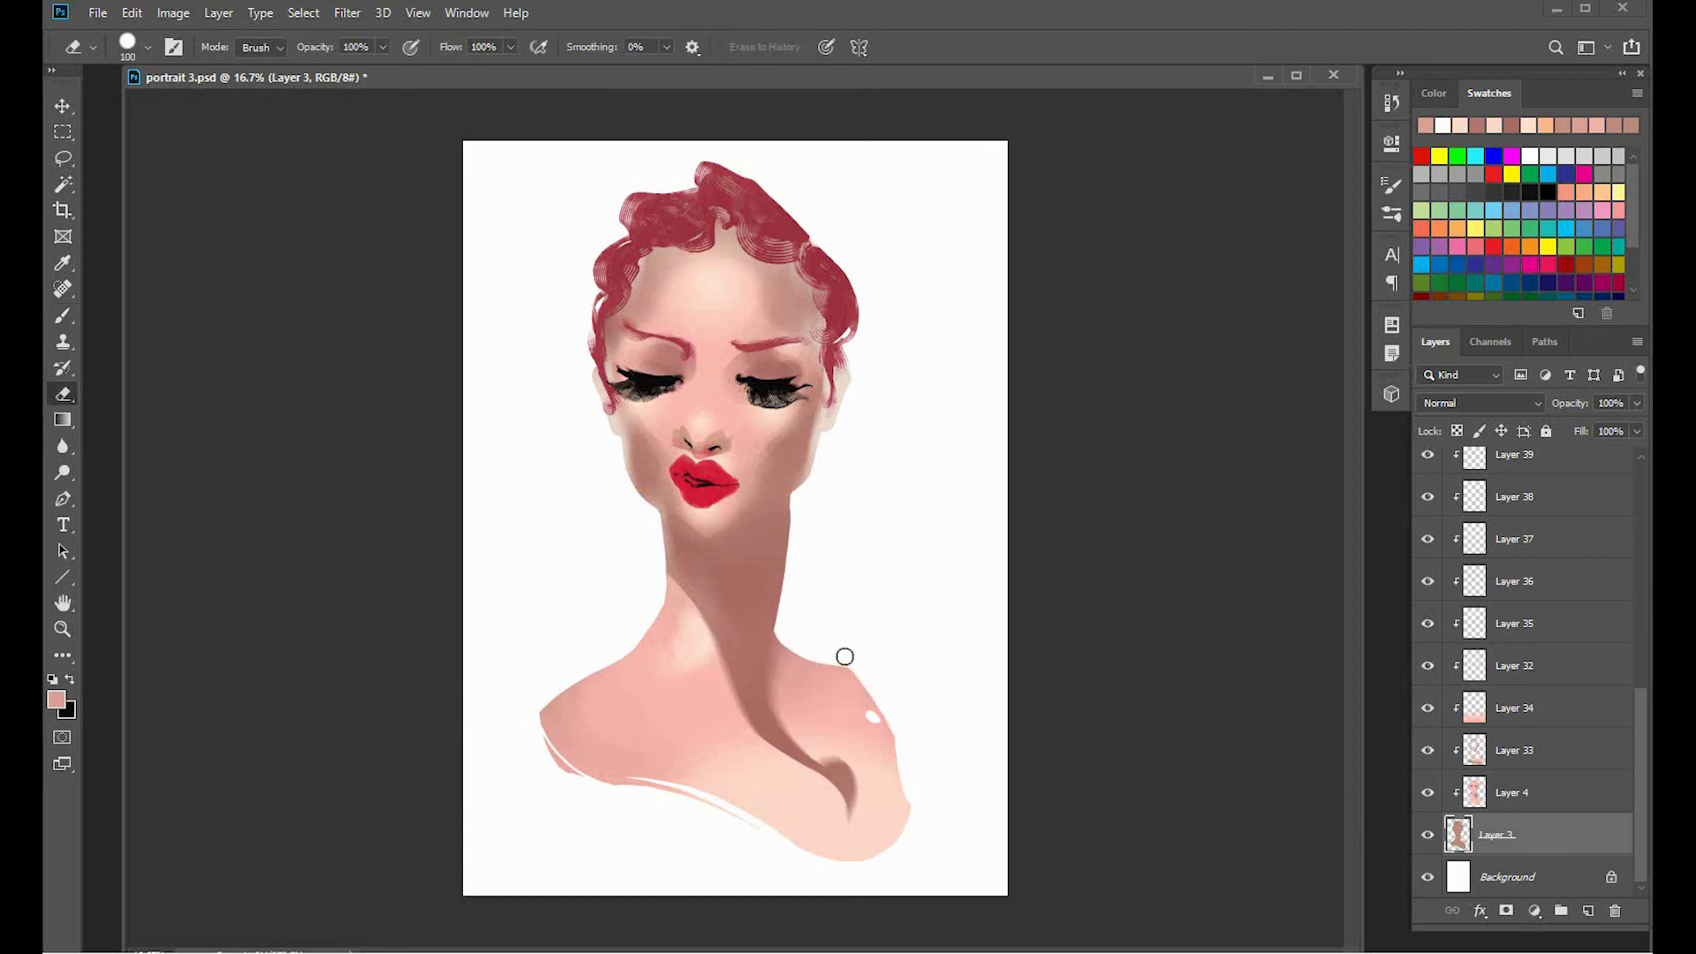
pyautogui.moveTo(845, 657)
pyautogui.mouseDown()
pyautogui.moveTo(885, 706)
pyautogui.moveTo(909, 791)
pyautogui.mouseUp()
# Reshape the shoulder into a rounded curve and trim the lower bust around the shadow's tail with the brush and eraser on Layer 3.
pyautogui.press('b')
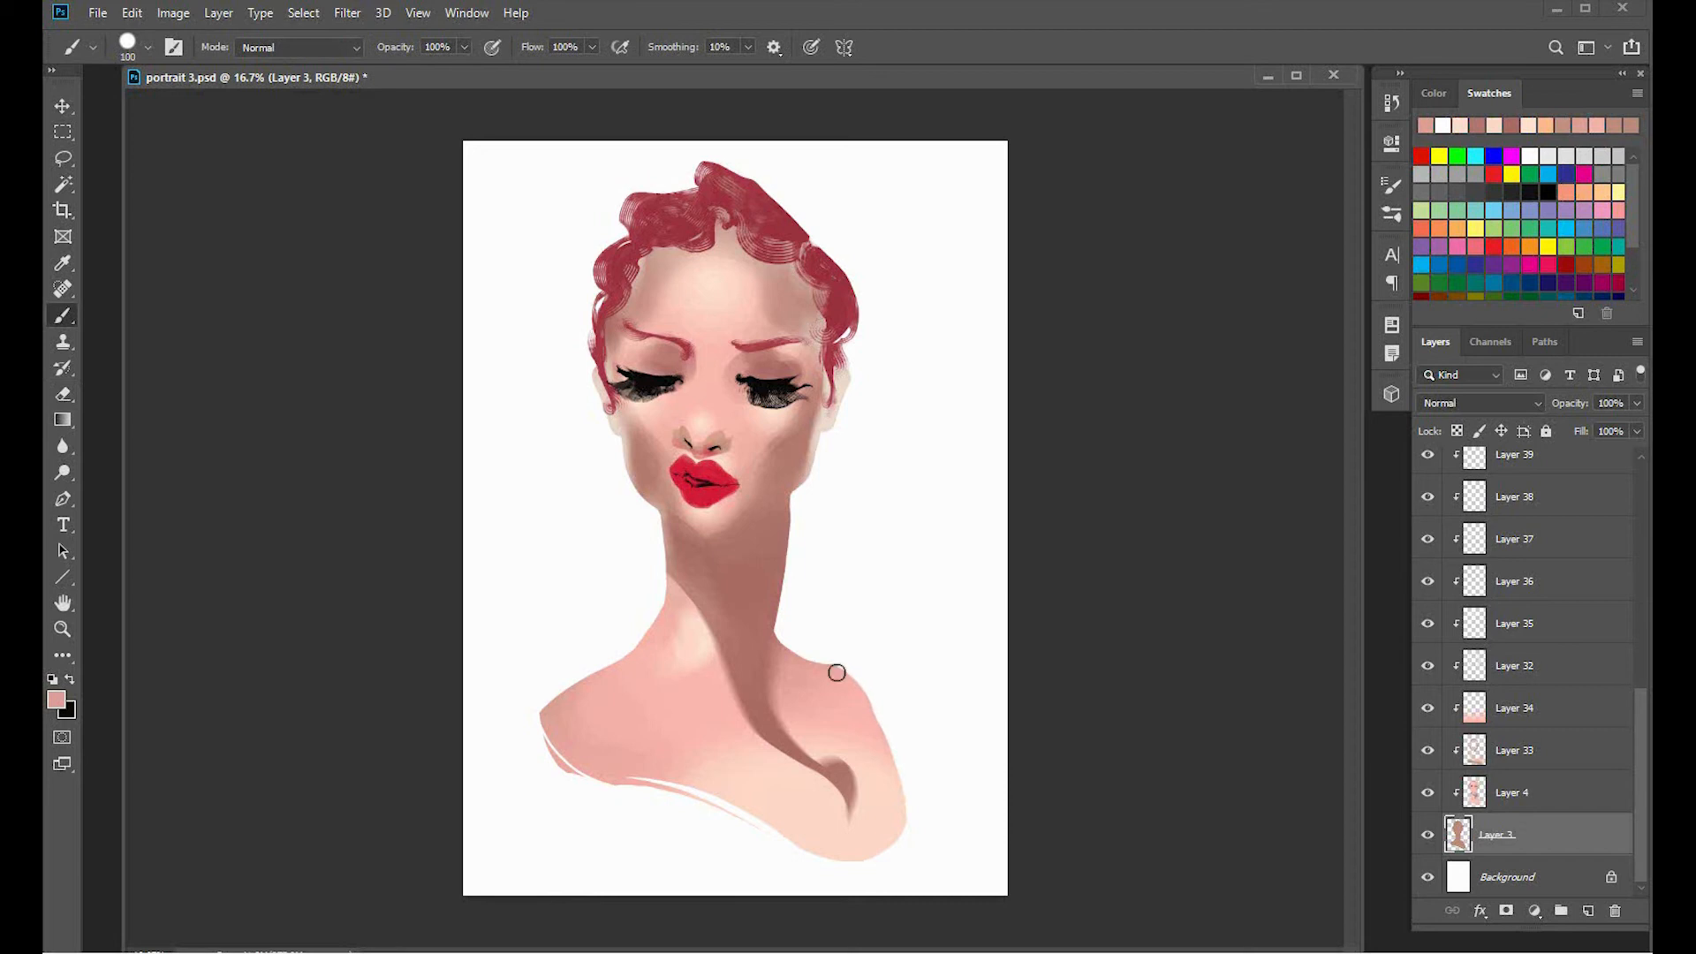
pyautogui.moveTo(836, 672); pyautogui.dragTo(867, 685)
pyautogui.press('e')
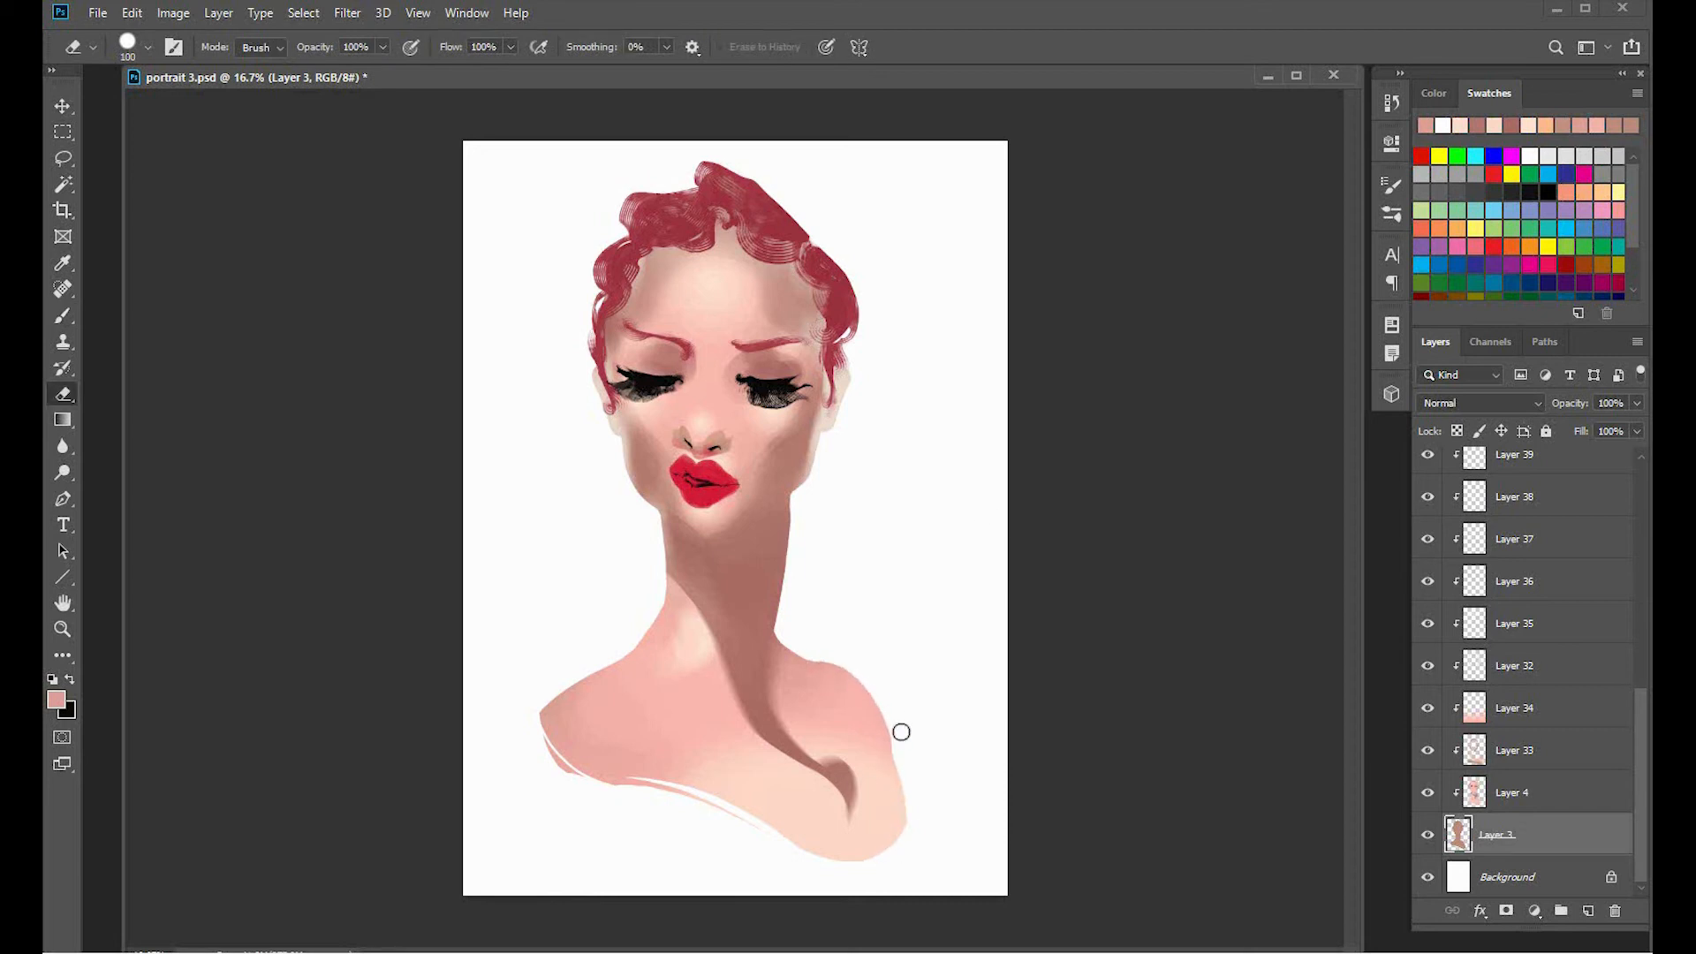
pyautogui.moveTo(901, 732)
pyautogui.mouseDown()
pyautogui.moveTo(889, 776)
pyautogui.moveTo(874, 678)
pyautogui.moveTo(890, 765)
pyautogui.moveTo(1017, 792)
pyautogui.mouseUp()
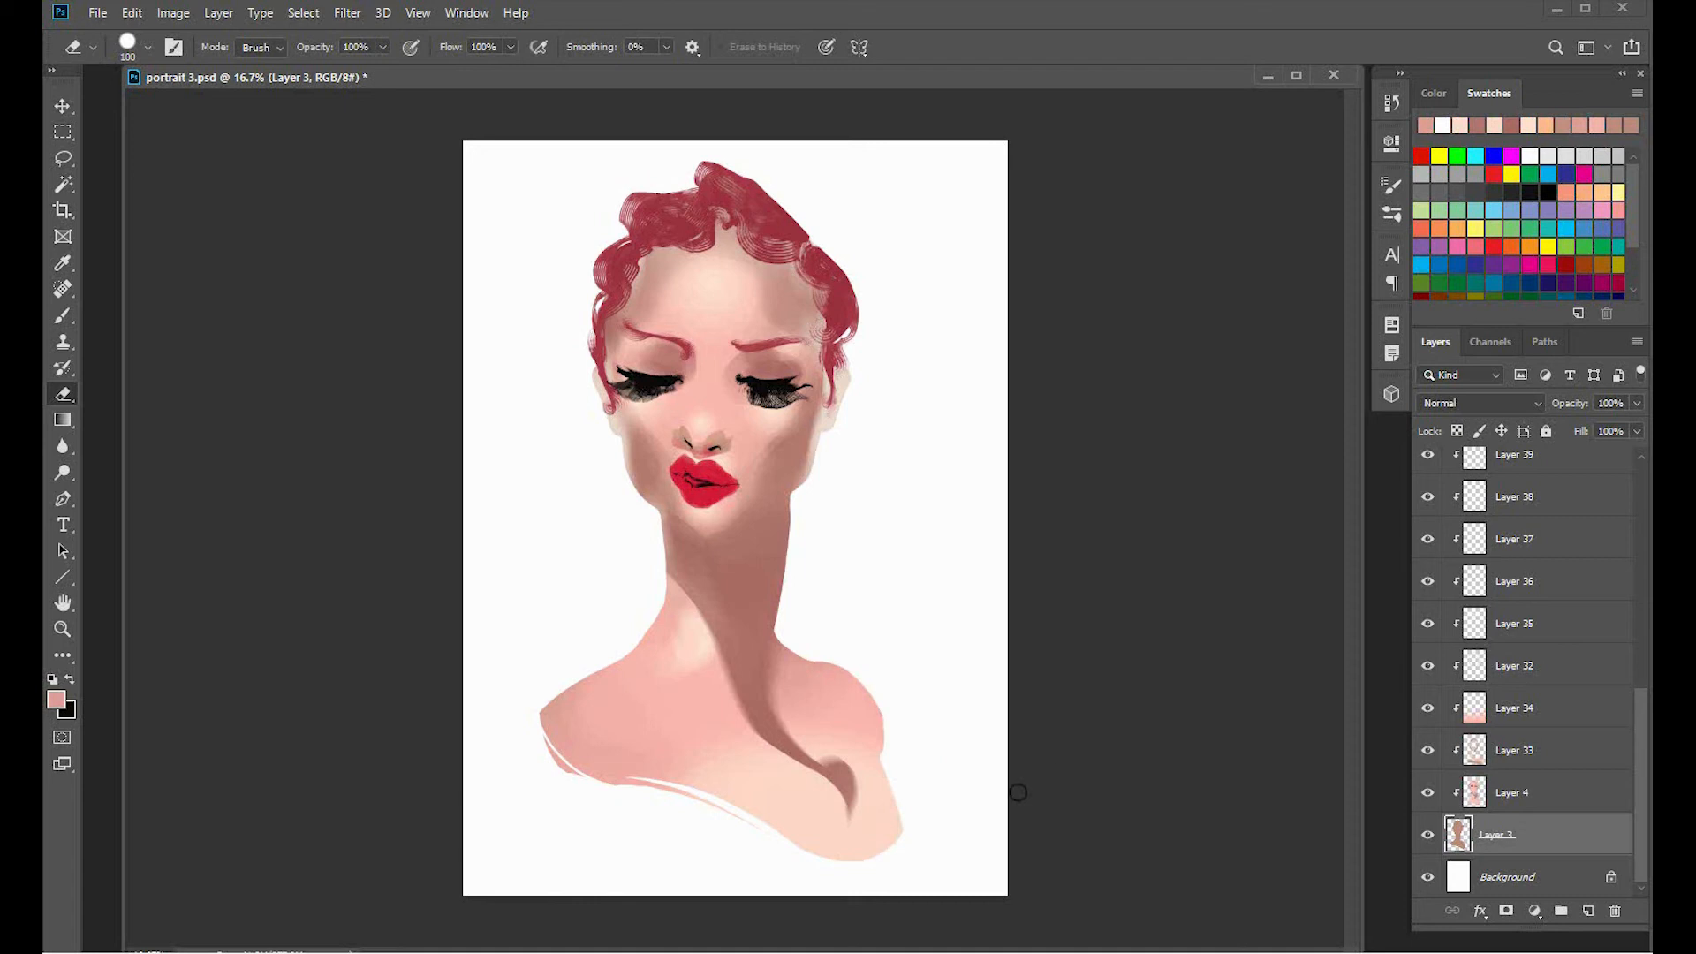
pyautogui.moveTo(879, 683); pyautogui.dragTo(883, 709)
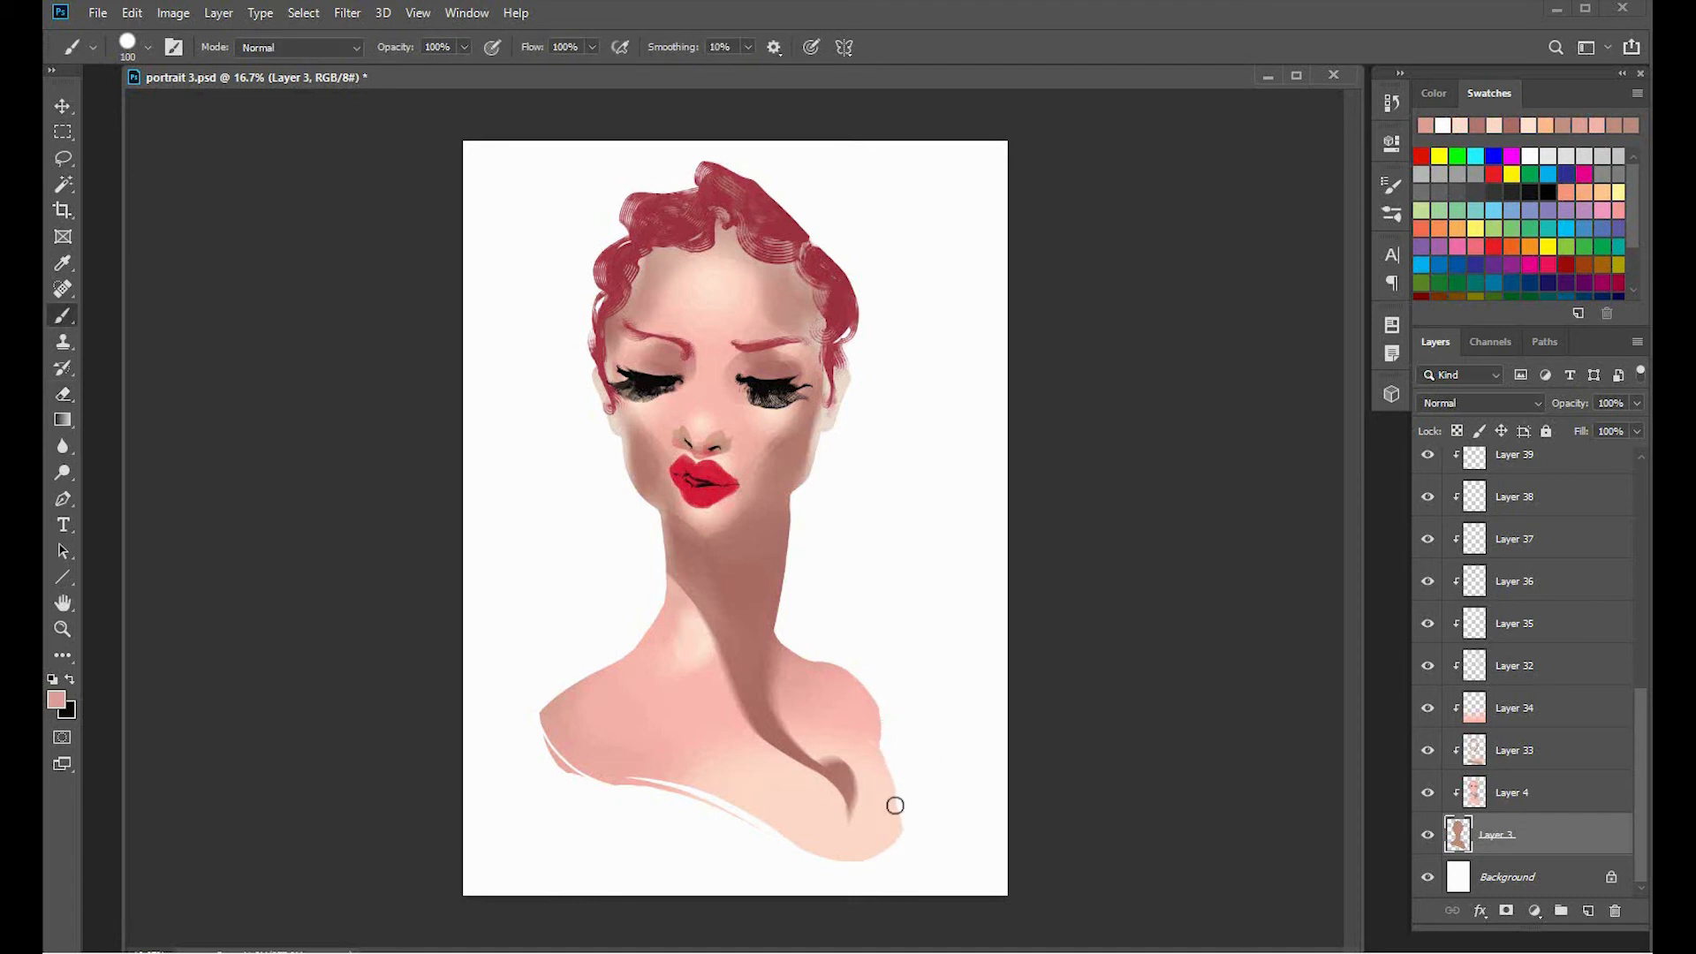
pyautogui.moveTo(849, 824)
pyautogui.mouseDown()
pyautogui.moveTo(888, 834)
pyautogui.moveTo(913, 792)
pyautogui.moveTo(876, 828)
pyautogui.moveTo(913, 823)
pyautogui.moveTo(879, 850)
pyautogui.moveTo(775, 845)
pyautogui.moveTo(814, 854)
pyautogui.mouseUp()
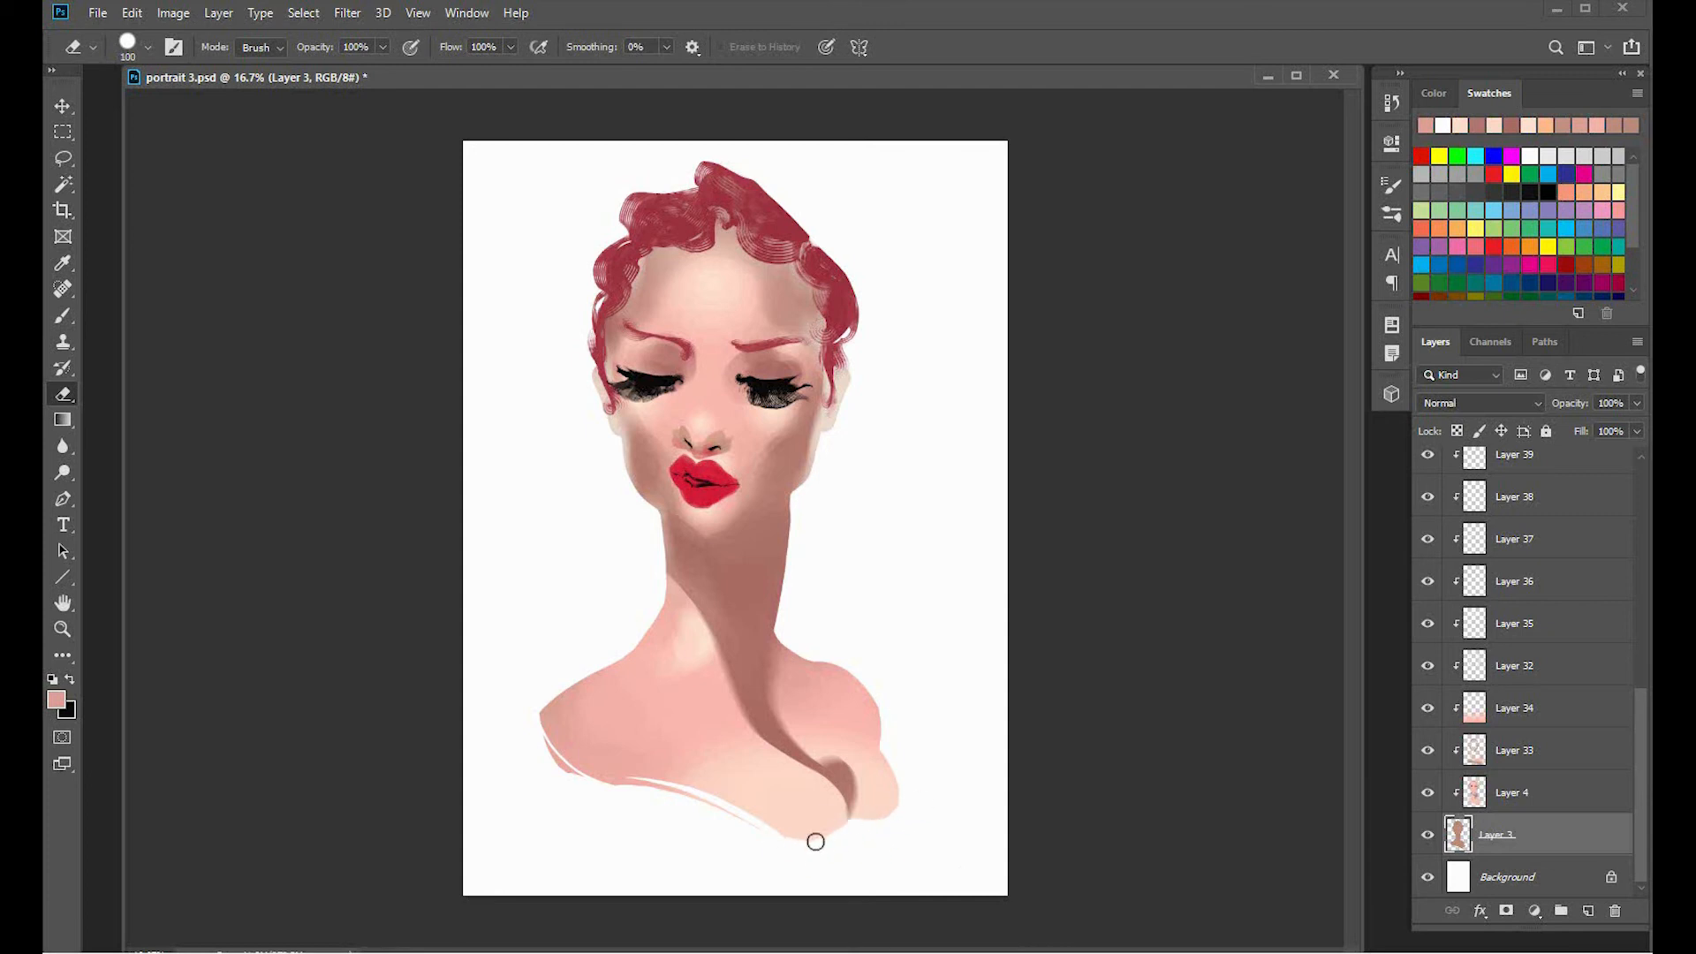
# Cut a small shoulder spot and a thin neck-base sliver as highlights, and slim both neck edges on Layer 3 with the eraser and brush.
pyautogui.click(869, 735)
pyautogui.moveTo(783, 612); pyautogui.dragTo(771, 676)
pyautogui.moveTo(786, 525); pyautogui.dragTo(783, 593)
pyautogui.moveTo(781, 507); pyautogui.dragTo(780, 608)
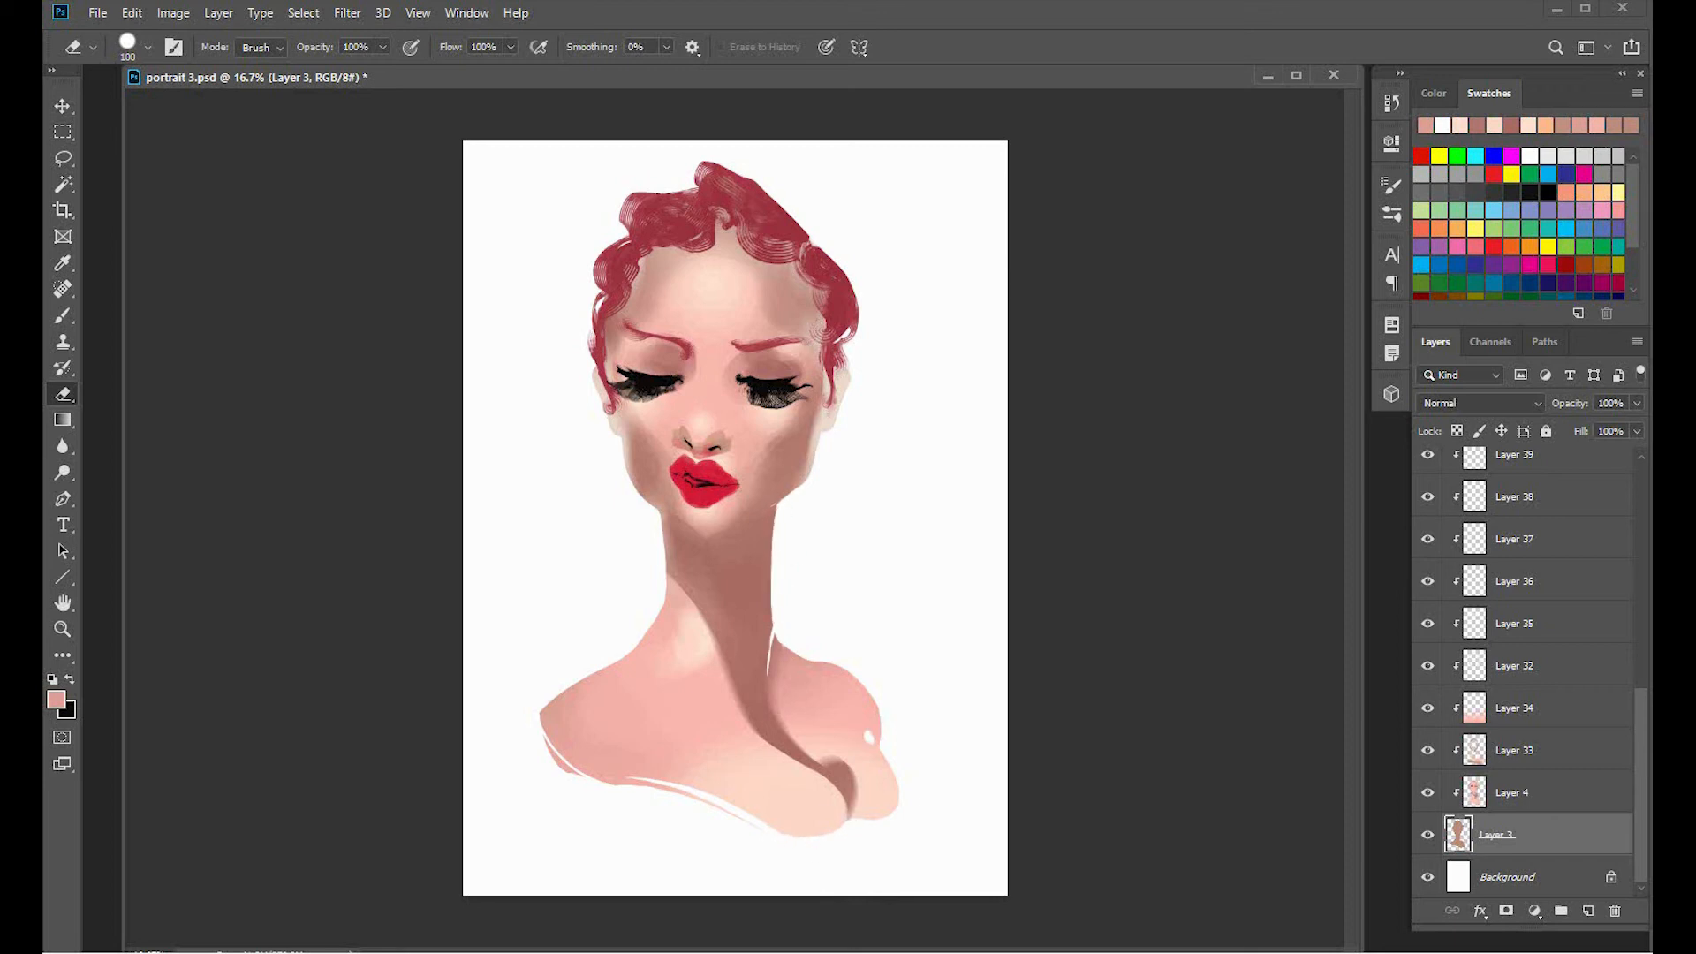
pyautogui.moveTo(661, 539)
pyautogui.mouseDown()
pyautogui.moveTo(663, 560)
pyautogui.moveTo(671, 522)
pyautogui.mouseUp()
pyautogui.press('b')
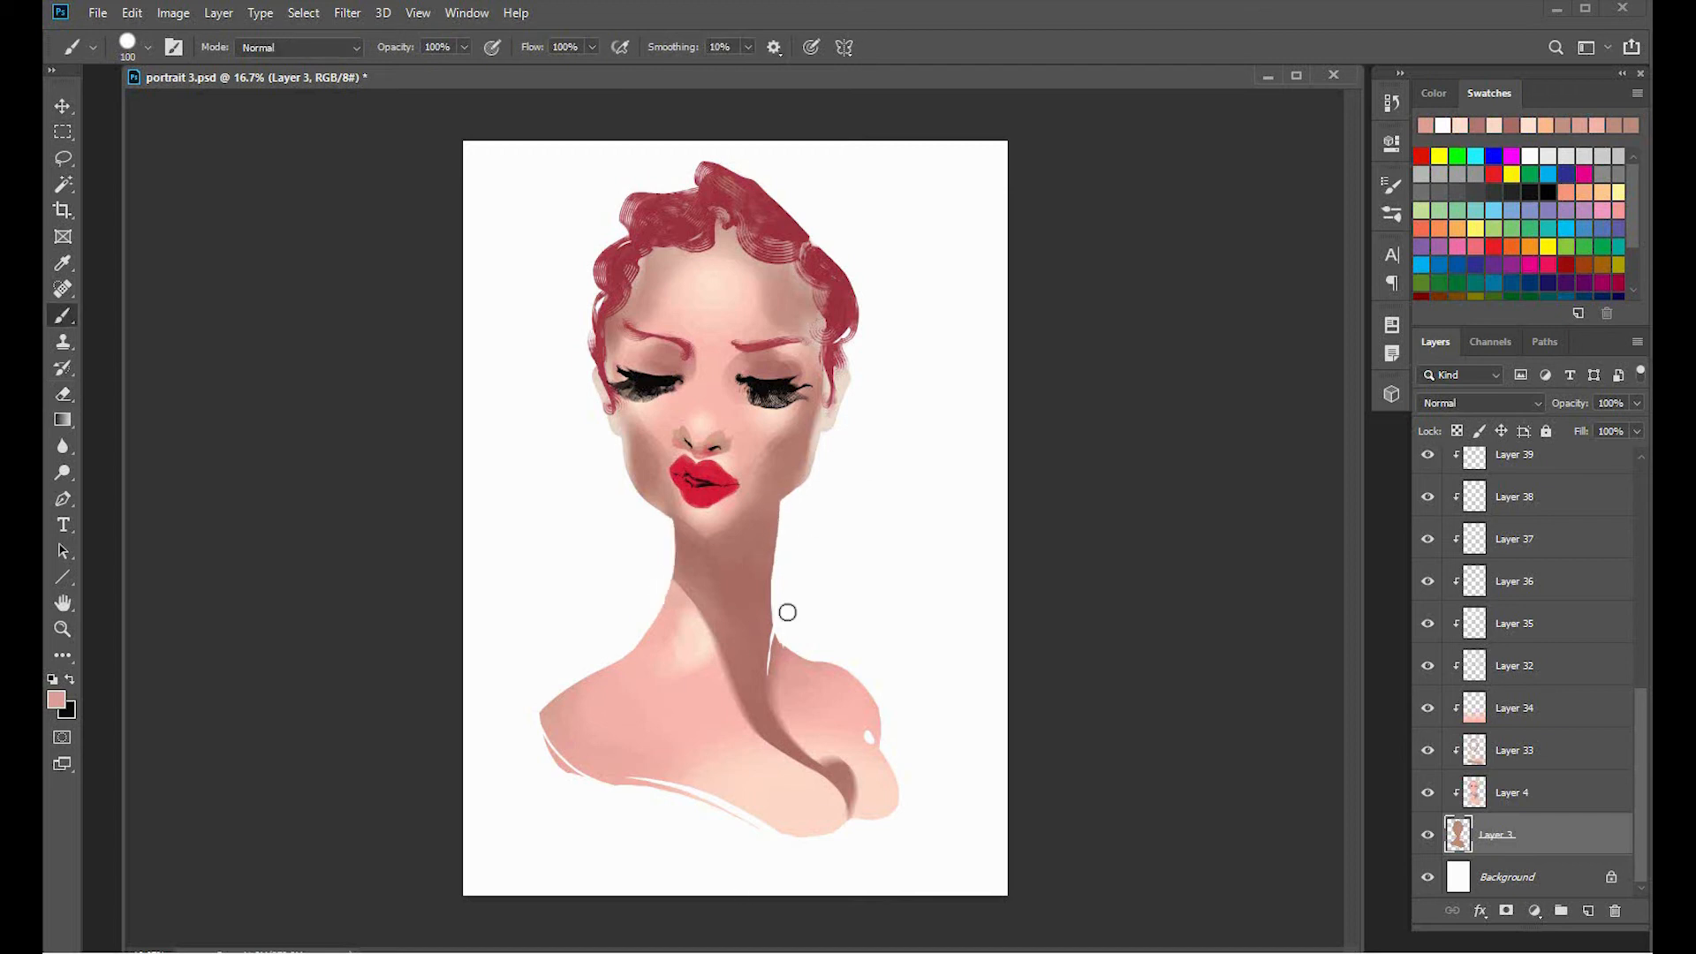
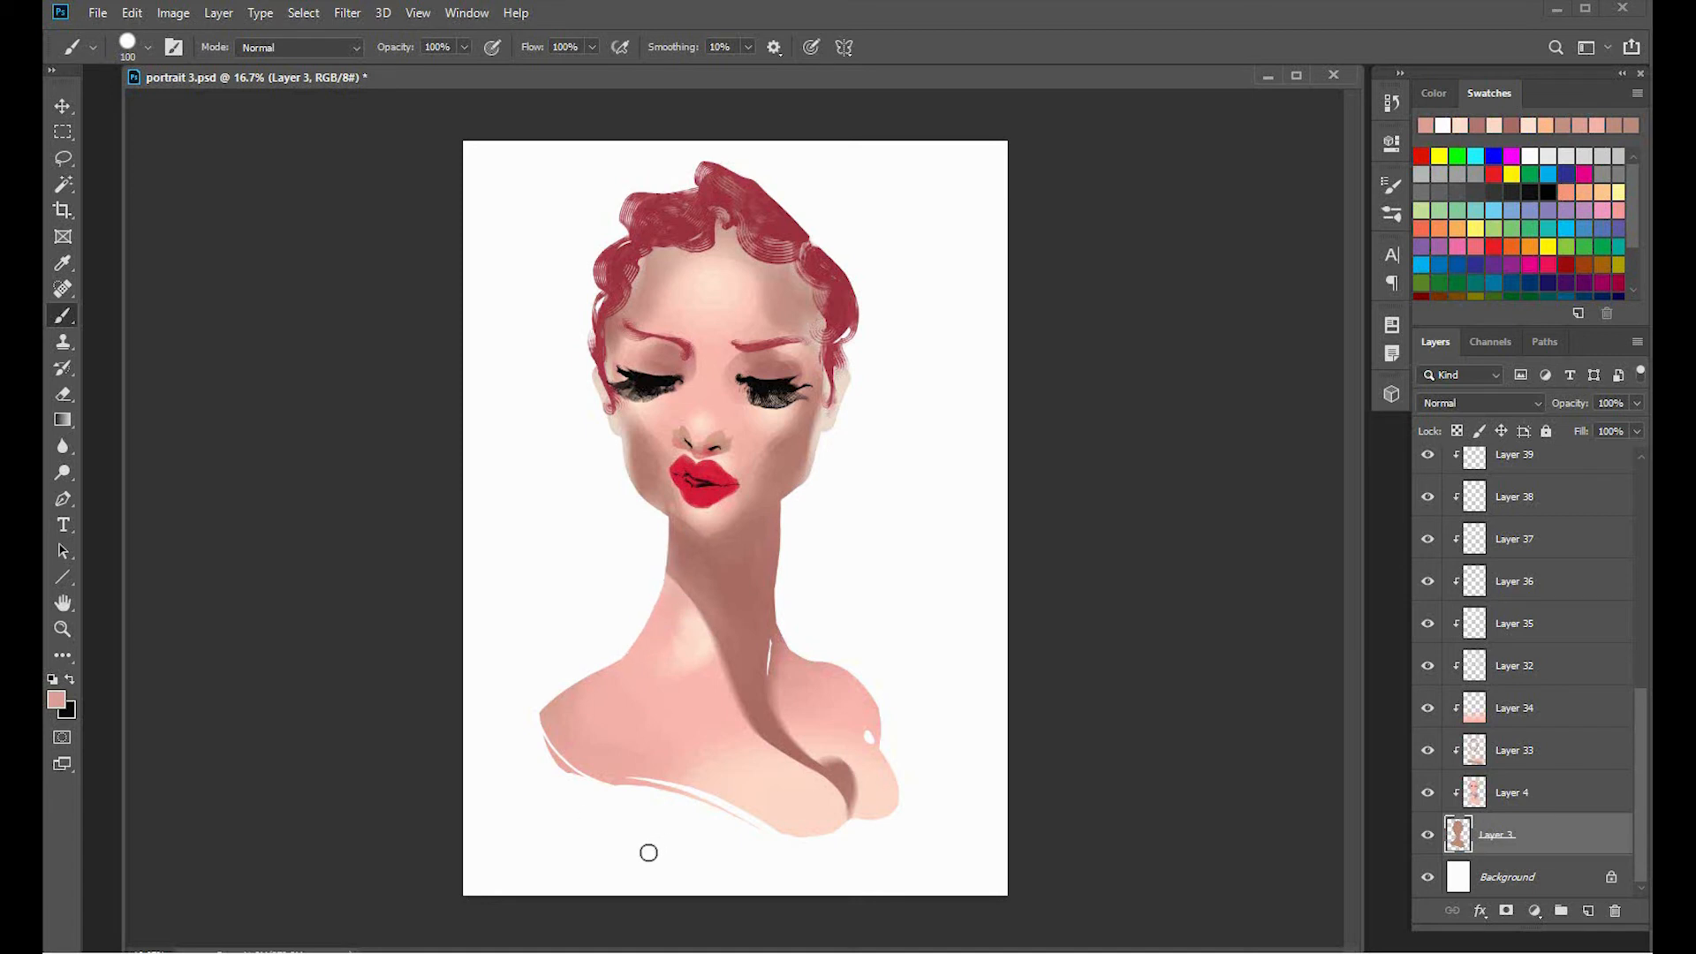
# Hide Layers 34, 33 and 4 and select Layer 3.
pyautogui.click(1619, 799)
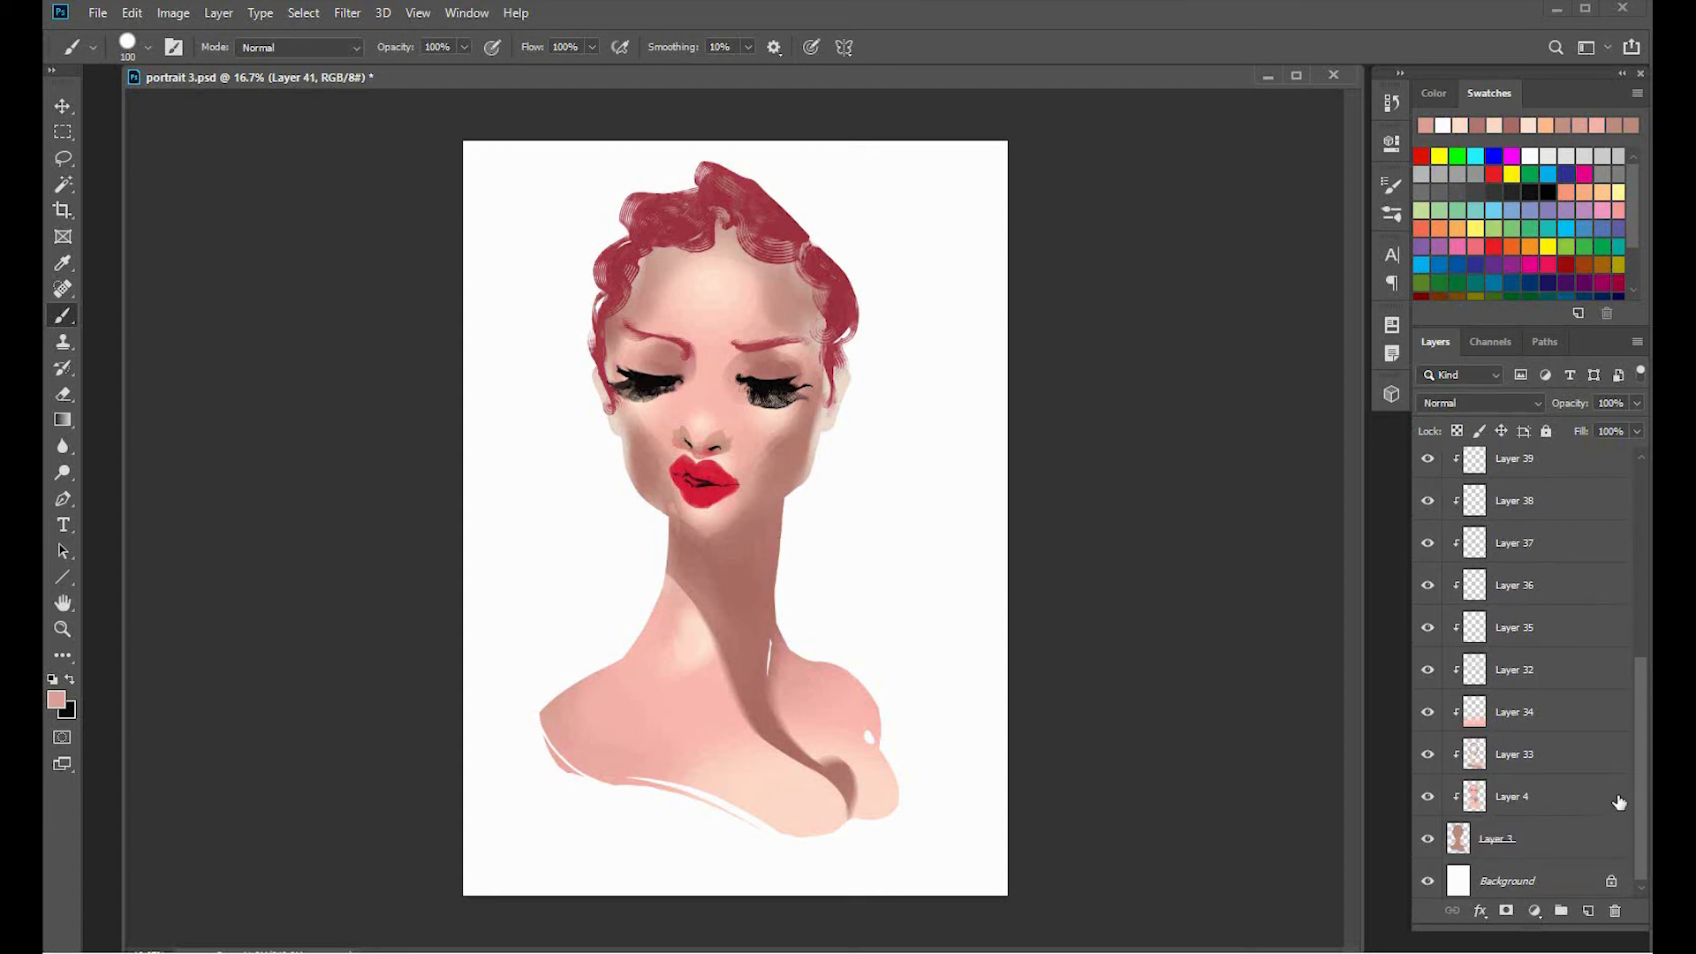
pyautogui.moveTo(1640, 795); pyautogui.dragTo(1584, 789)
pyautogui.keyDown('shift'); pyautogui.click(1537, 675); pyautogui.keyUp('shift')
pyautogui.scroll(-2, 1603, 795)
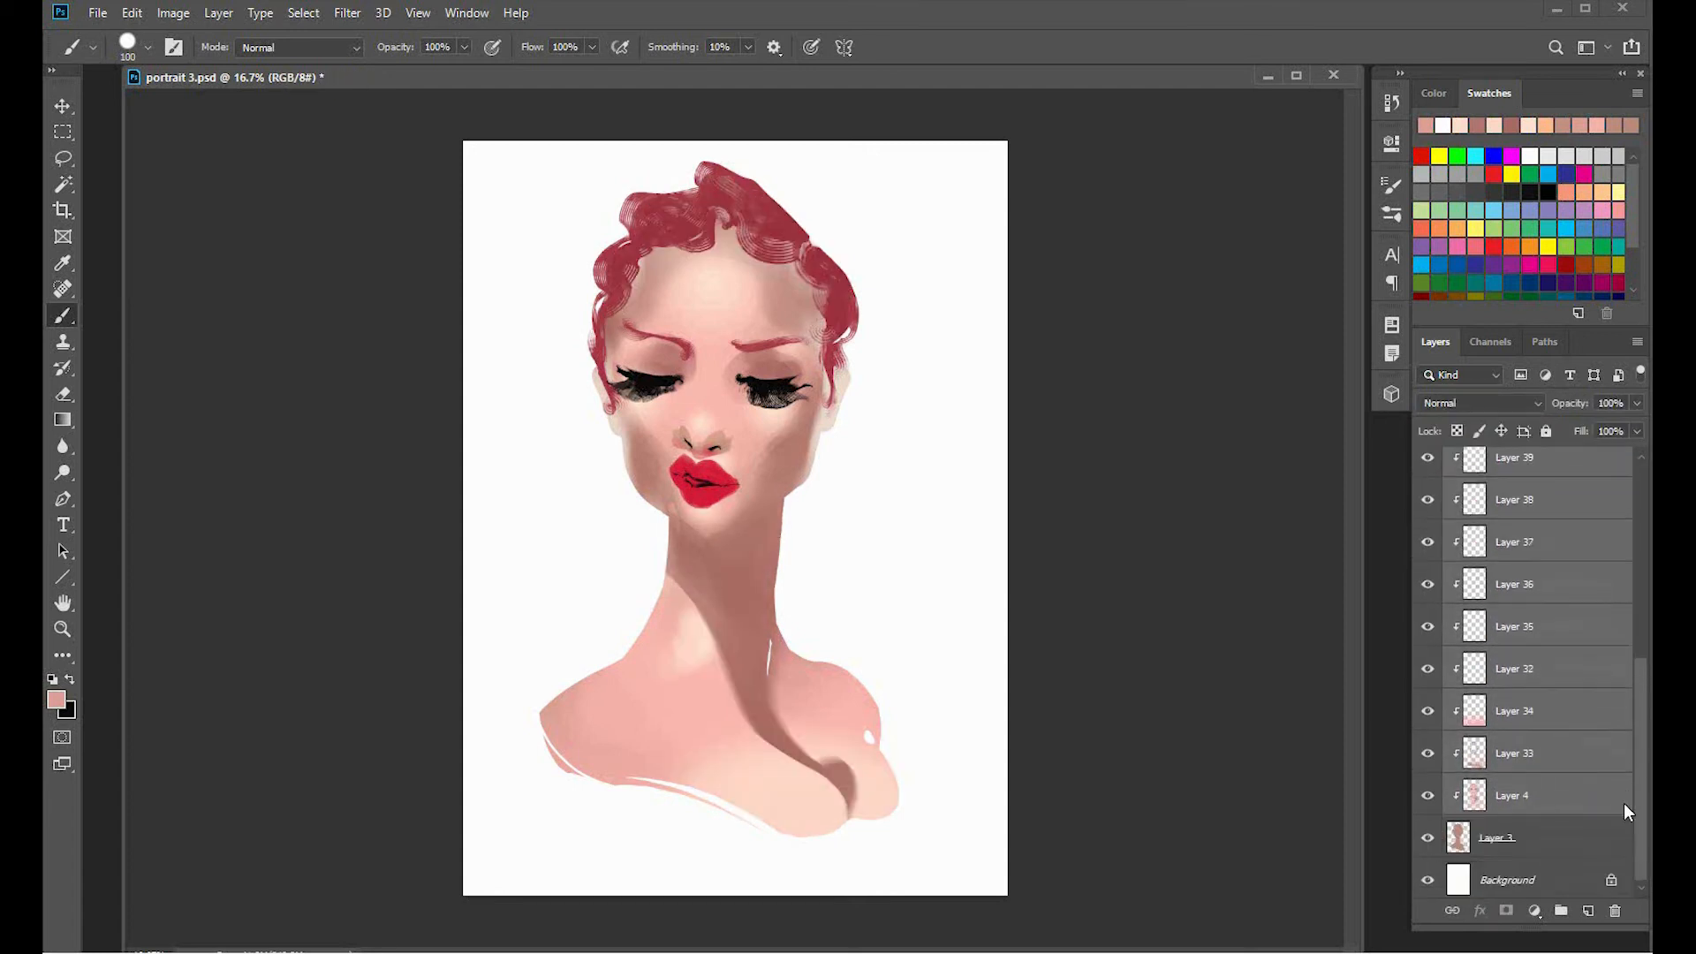
pyautogui.moveTo(1428, 708); pyautogui.dragTo(1427, 793)
pyautogui.click(1521, 839)
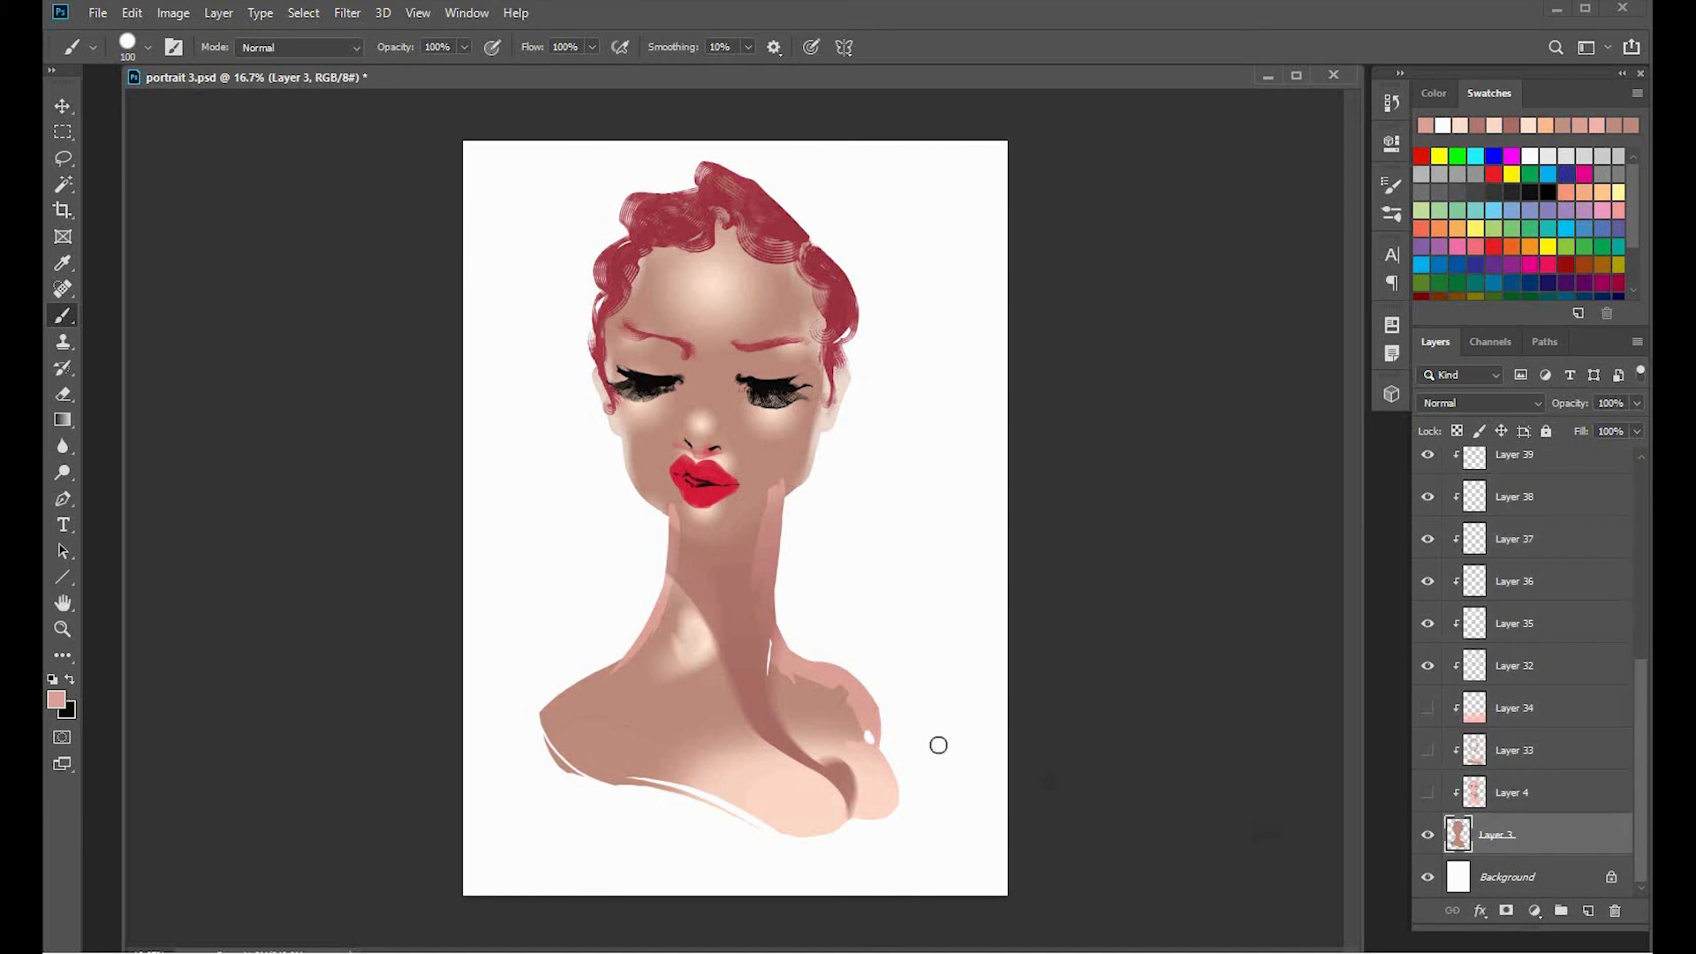
# Brush sampled brown over the pink neck and shoulder patches on a clipped Layer 43 with a soft 500 px brush, and show the hidden layers again.
pyautogui.click(1587, 911)
pyautogui.rightClick(723, 545)
pyautogui.click(1063, 762)
pyautogui.click(1136, 424)
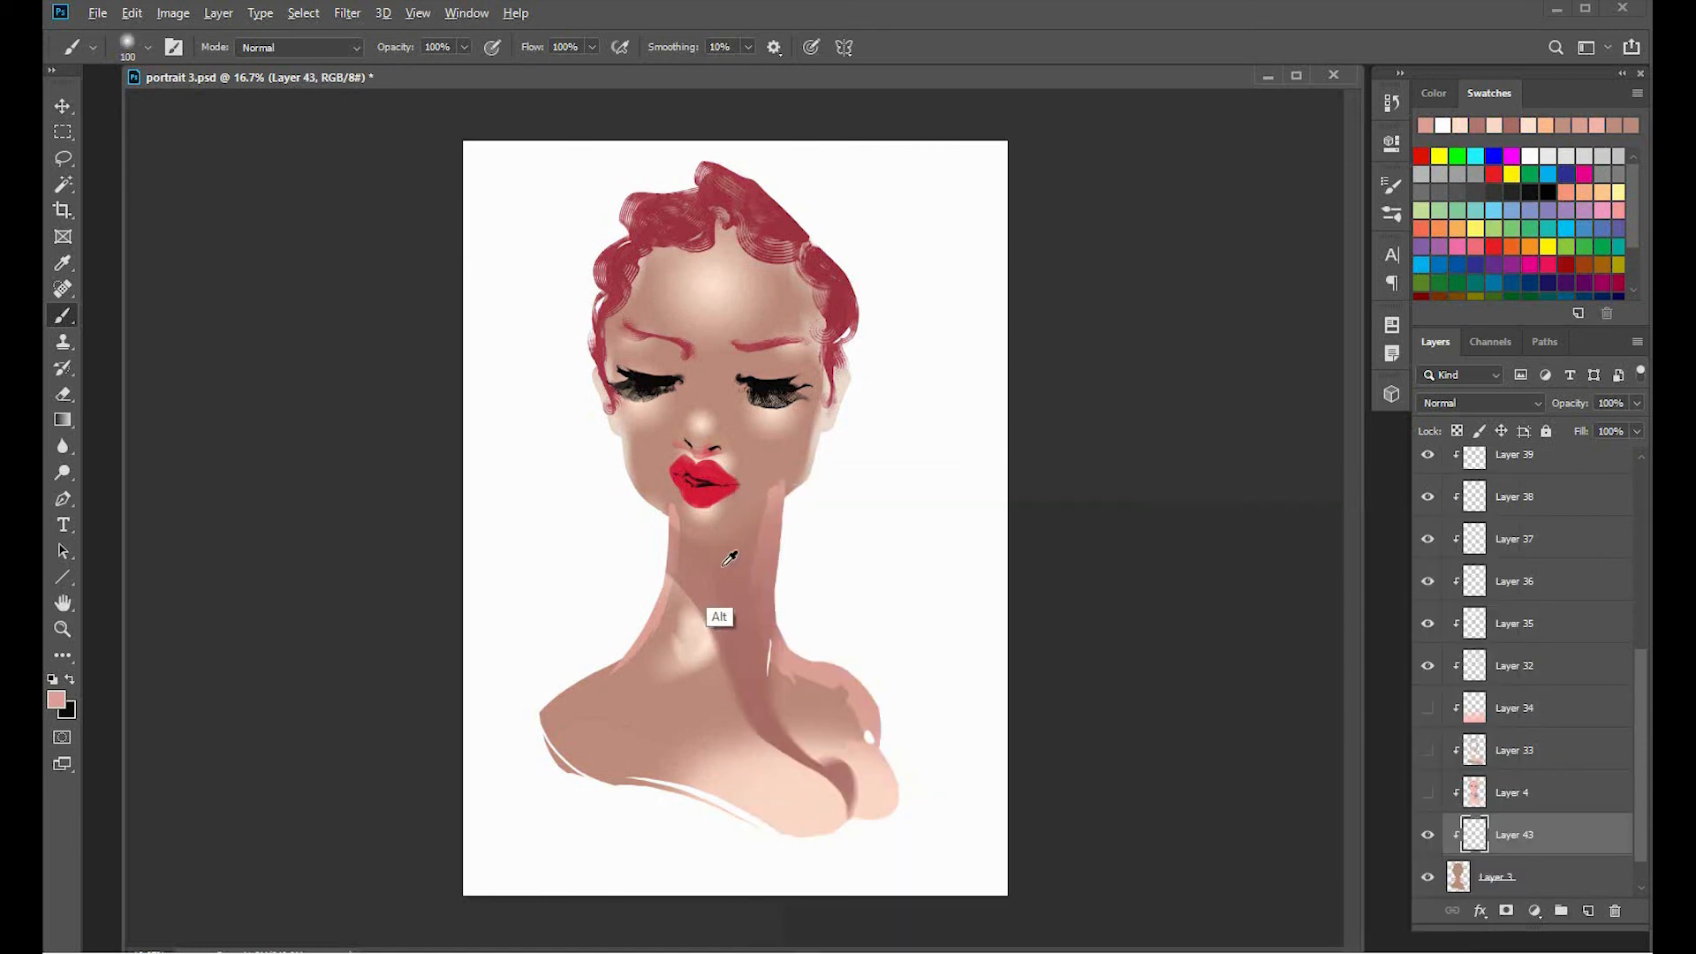
pyautogui.keyDown('alt'); pyautogui.click(730, 558); pyautogui.keyUp('alt')
pyautogui.press(']')
pyautogui.press(']')
pyautogui.press(']')
pyautogui.press(']')
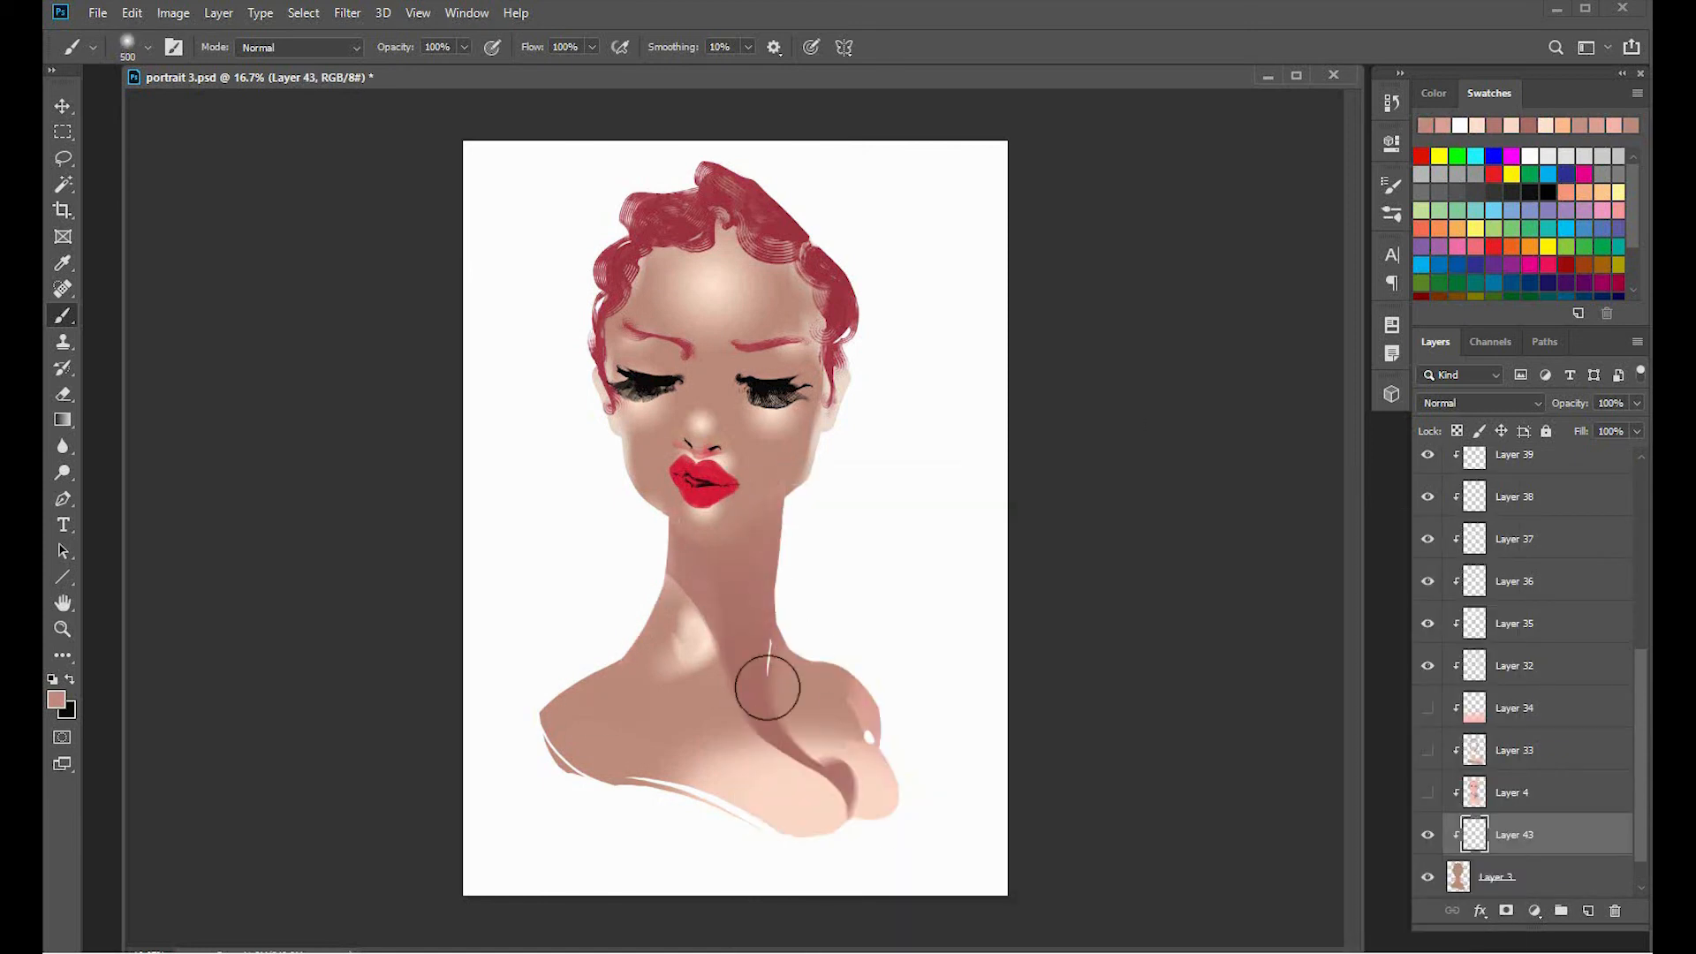
pyautogui.moveTo(767, 688); pyautogui.dragTo(854, 735)
pyautogui.moveTo(1428, 708); pyautogui.dragTo(1447, 790)
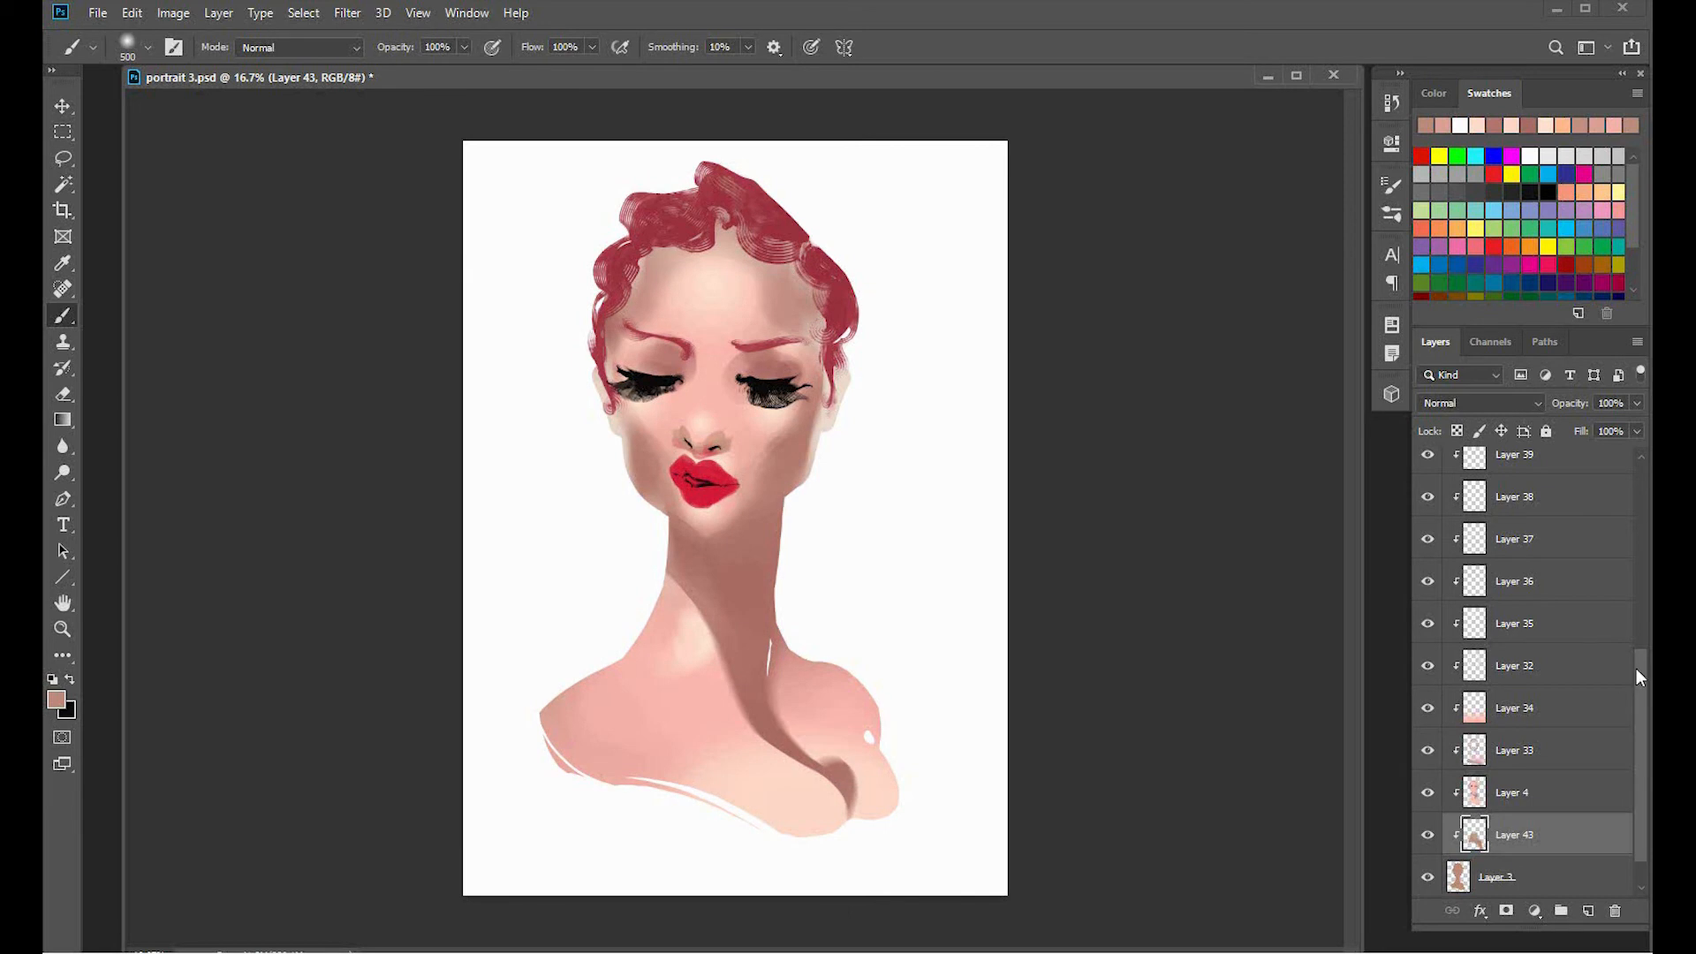
# Add Layer 44 above Layer 15 and paint a small white highlight on the nostril with a hard 70 px brush.
pyautogui.moveTo(1636, 668); pyautogui.dragTo(1636, 482)
pyautogui.click(1519, 511)
pyautogui.click(1588, 911)
pyautogui.rightClick(769, 521)
pyautogui.click(1173, 412)
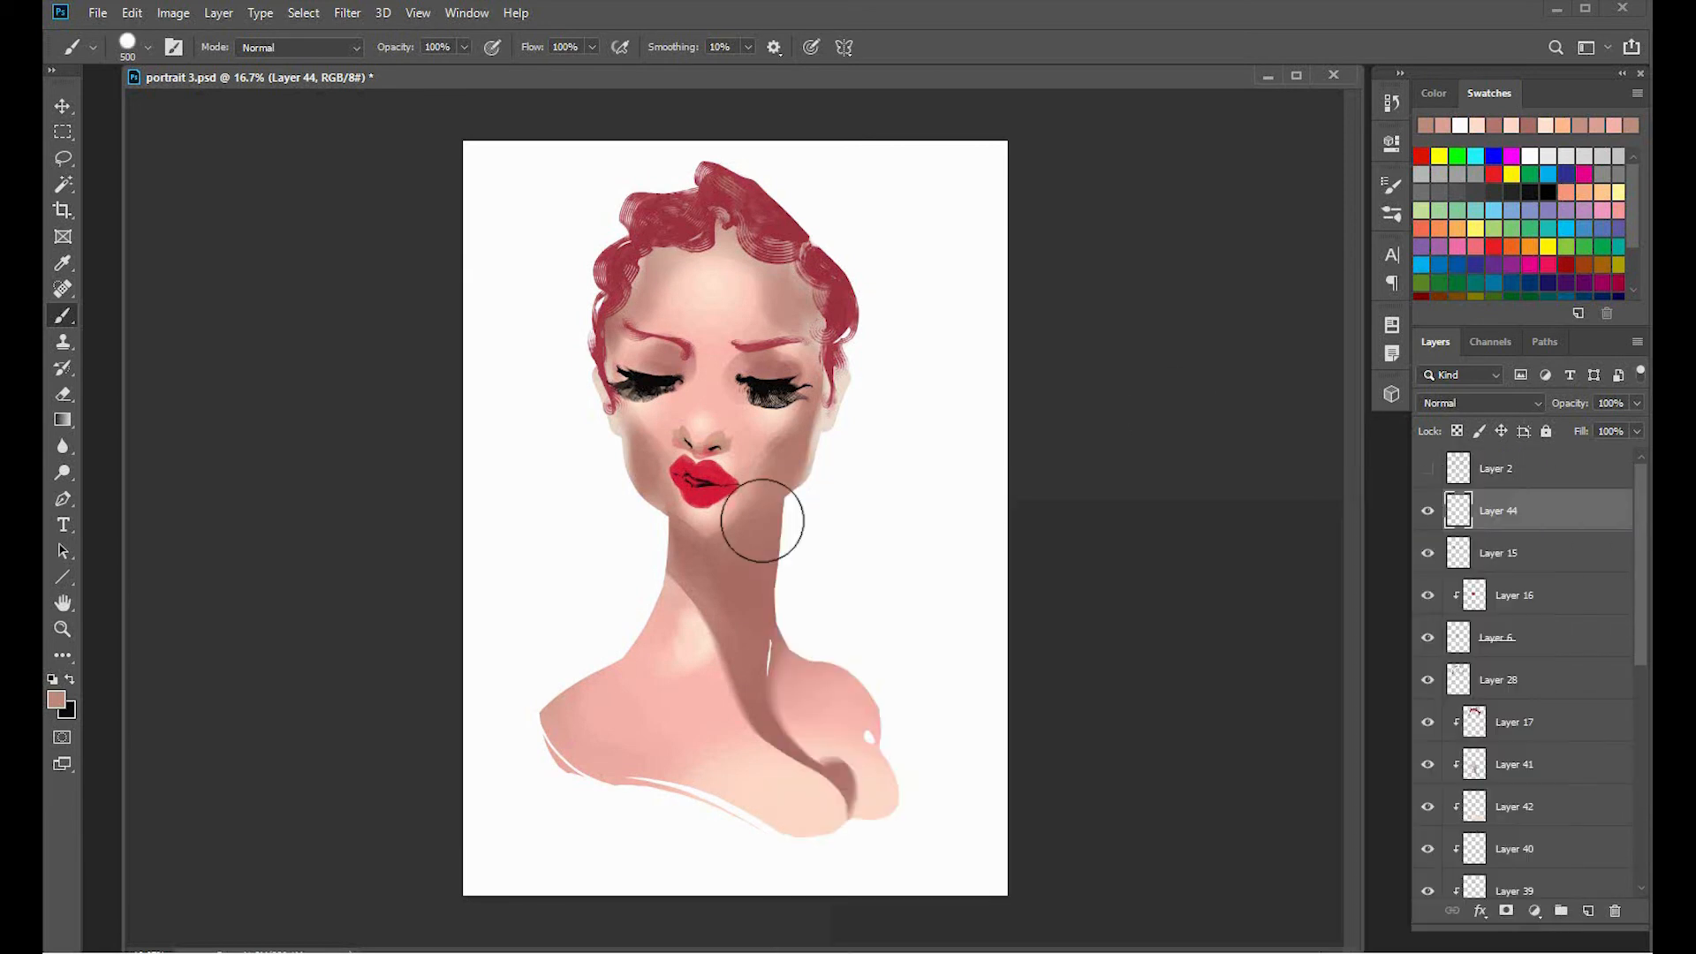
pyautogui.keyDown('alt'); pyautogui.click(791, 500); pyautogui.keyUp('alt')
pyautogui.press('[')
pyautogui.press('[')
pyautogui.press('[')
pyautogui.press('[')
pyautogui.press('[')
pyautogui.press('[')
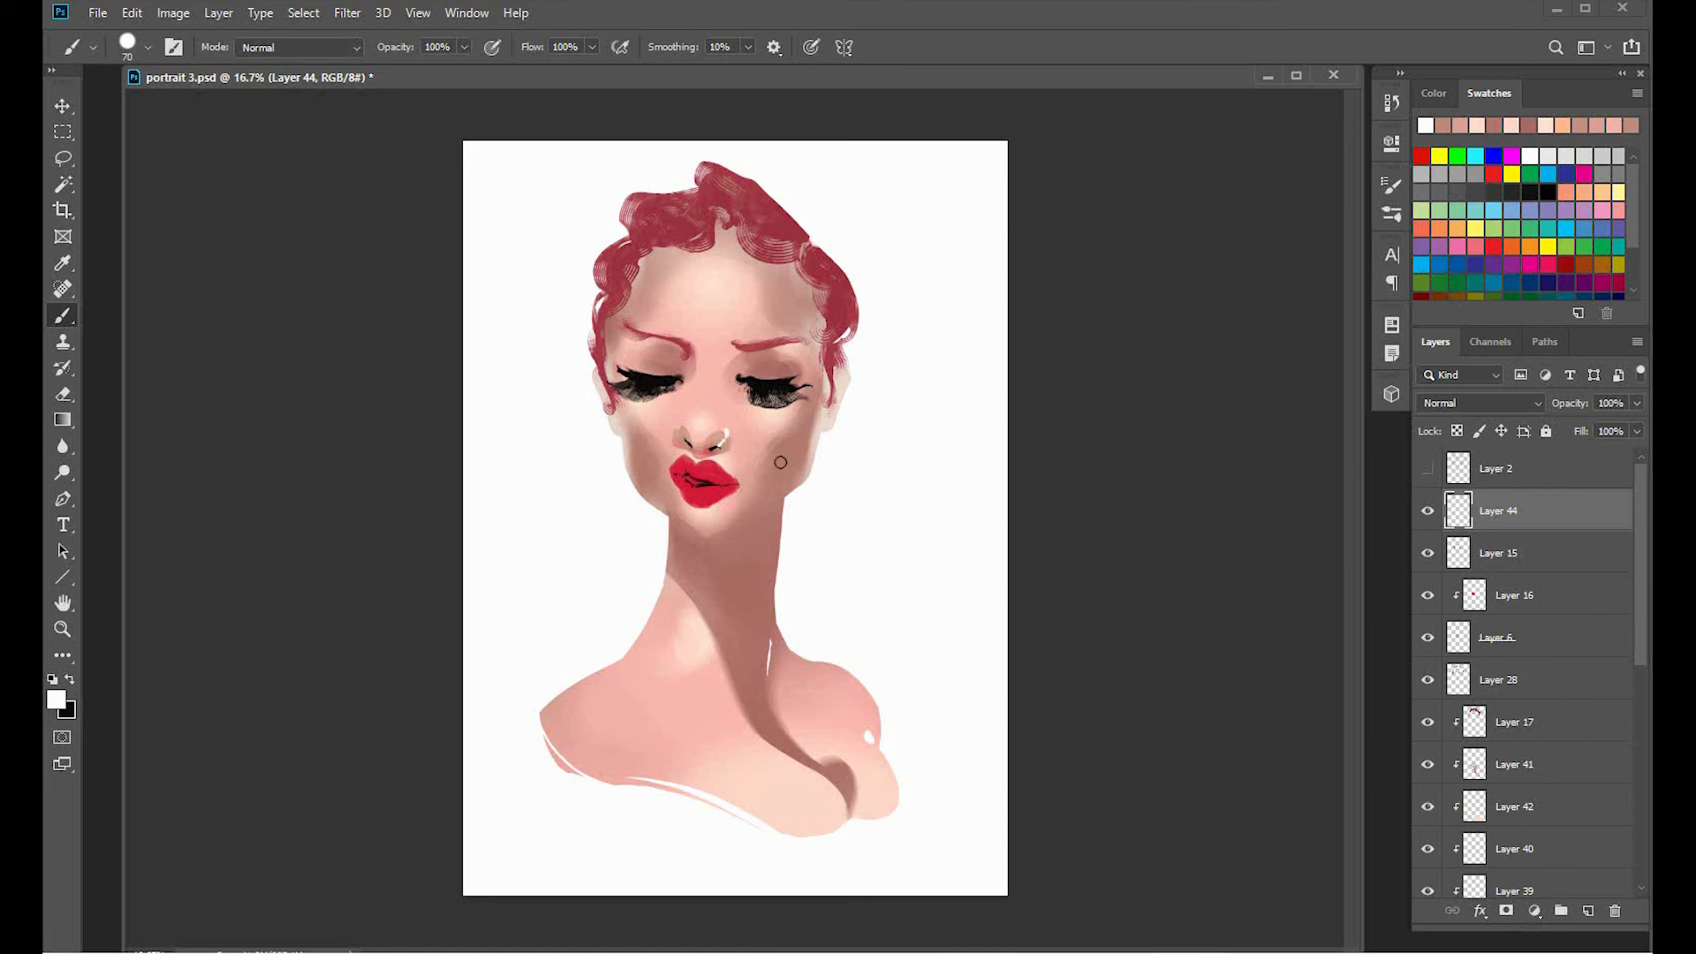
# Sample the pale peach of the nose and shift the foreground colour to a light cream yellow.
pyautogui.hotkey('ctrl', '+')
pyautogui.keyDown('alt'); pyautogui.click(687, 426); pyautogui.keyUp('alt')
pyautogui.click(56, 700)
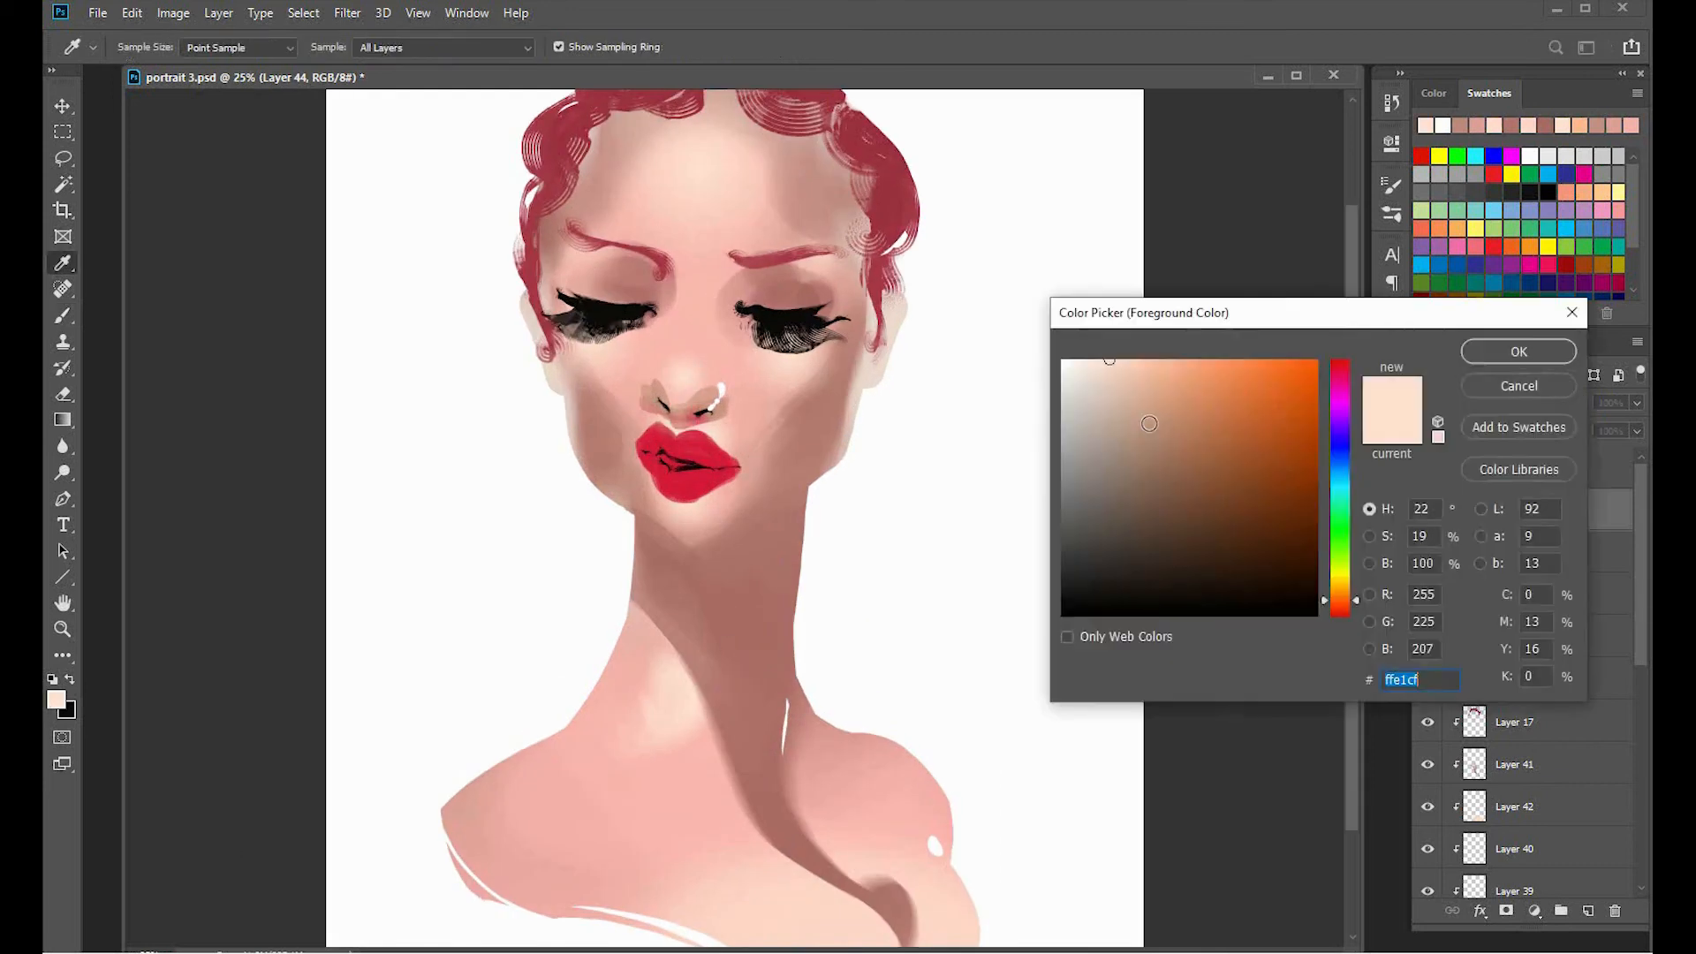
pyautogui.moveTo(1340, 598); pyautogui.dragTo(1341, 574)
pyautogui.click(1132, 392)
pyautogui.press('Return')
pyautogui.press('b')
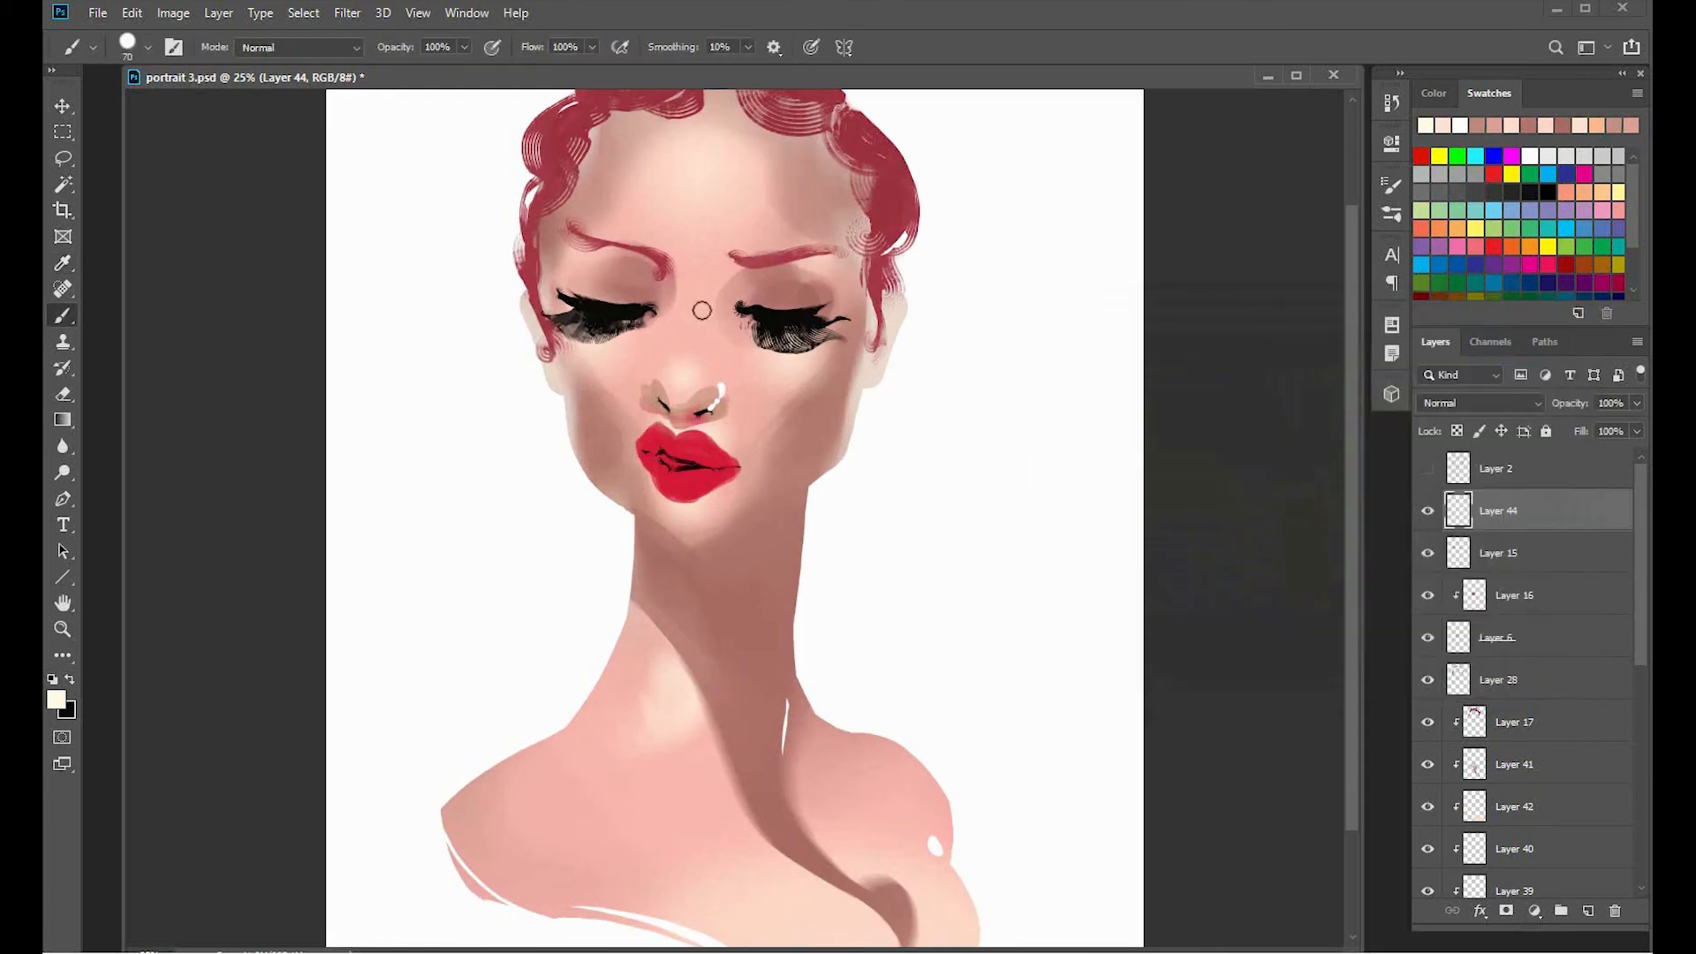
# Paint cream highlights on the nose tip, eyelids, lower lip, chin line and neck with the 70 px hard brush.
pyautogui.click(686, 385)
pyautogui.click(777, 303)
pyautogui.moveTo(630, 280)
pyautogui.mouseDown()
pyautogui.moveTo(612, 281)
pyautogui.moveTo(636, 302)
pyautogui.mouseUp()
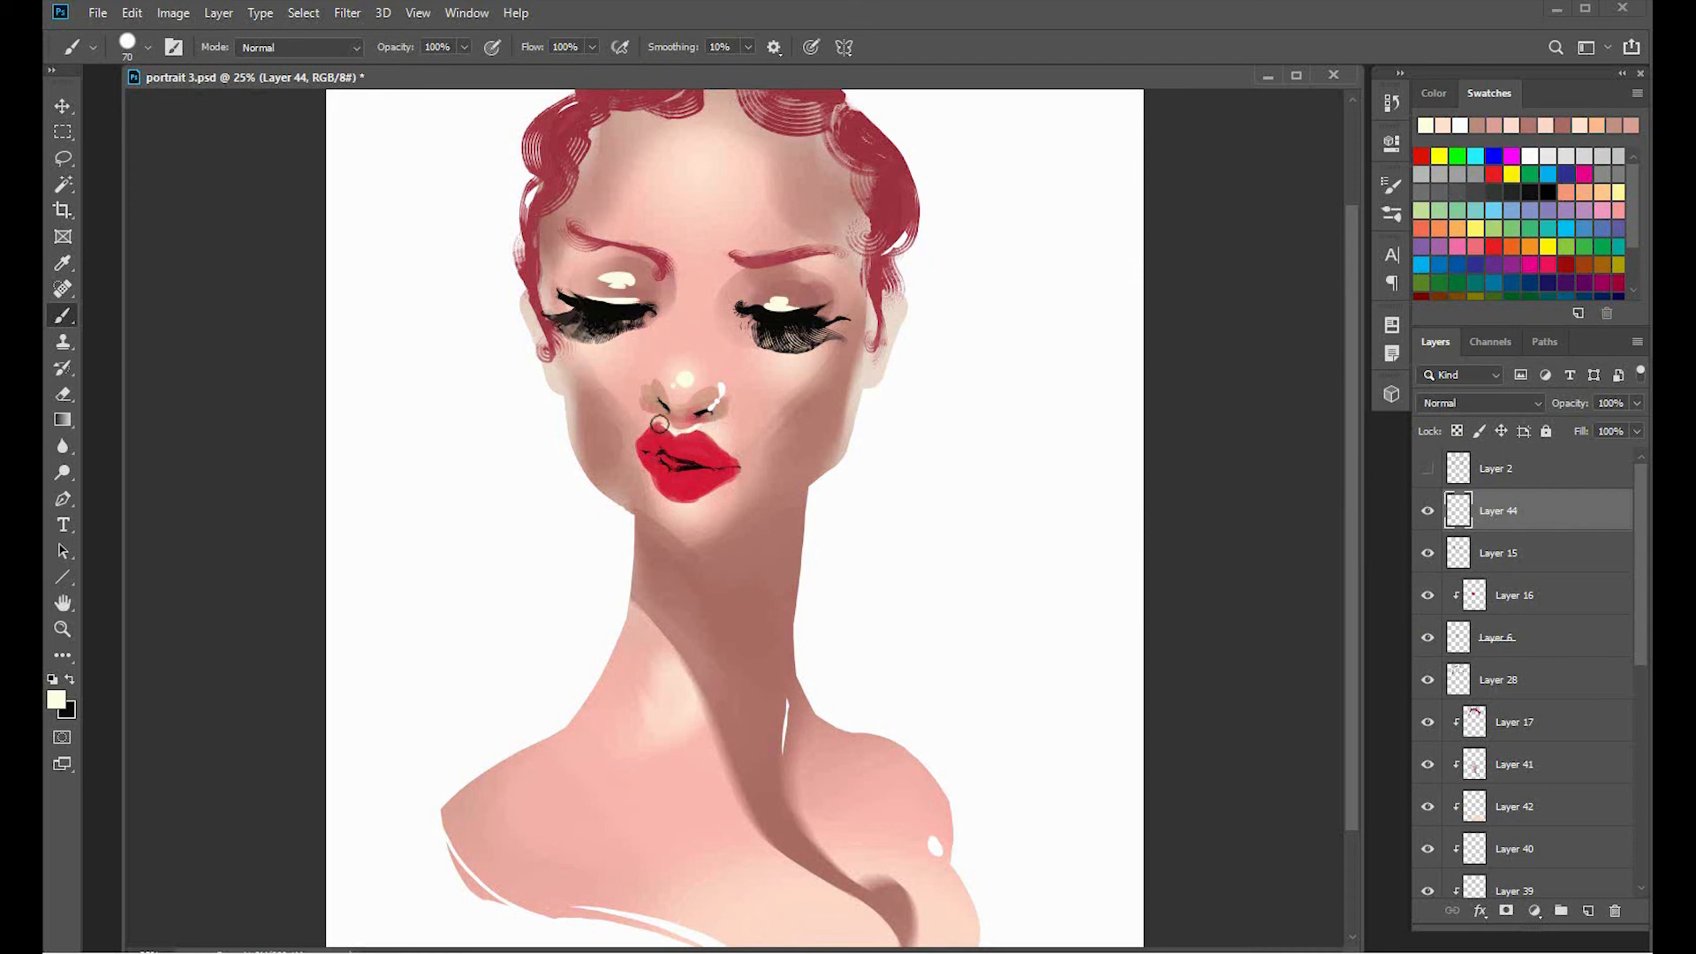
pyautogui.click(660, 474)
pyautogui.moveTo(797, 496); pyautogui.dragTo(726, 548)
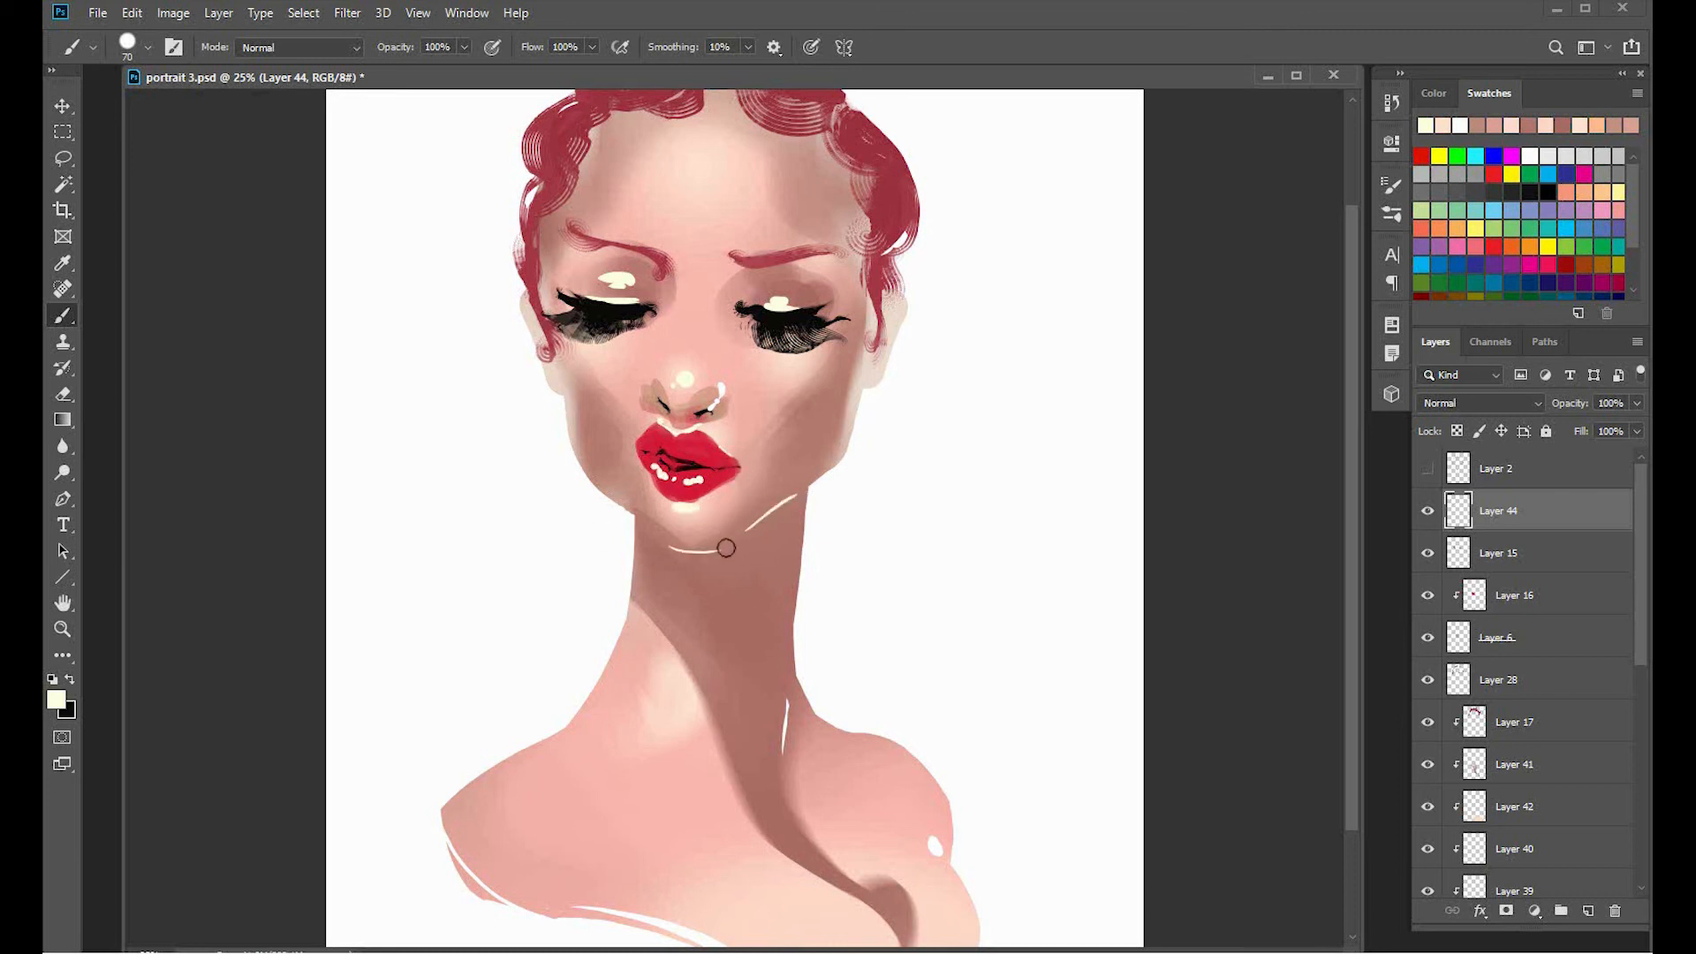
pyautogui.moveTo(679, 669)
pyautogui.mouseDown()
pyautogui.moveTo(660, 724)
pyautogui.moveTo(681, 666)
pyautogui.mouseUp()
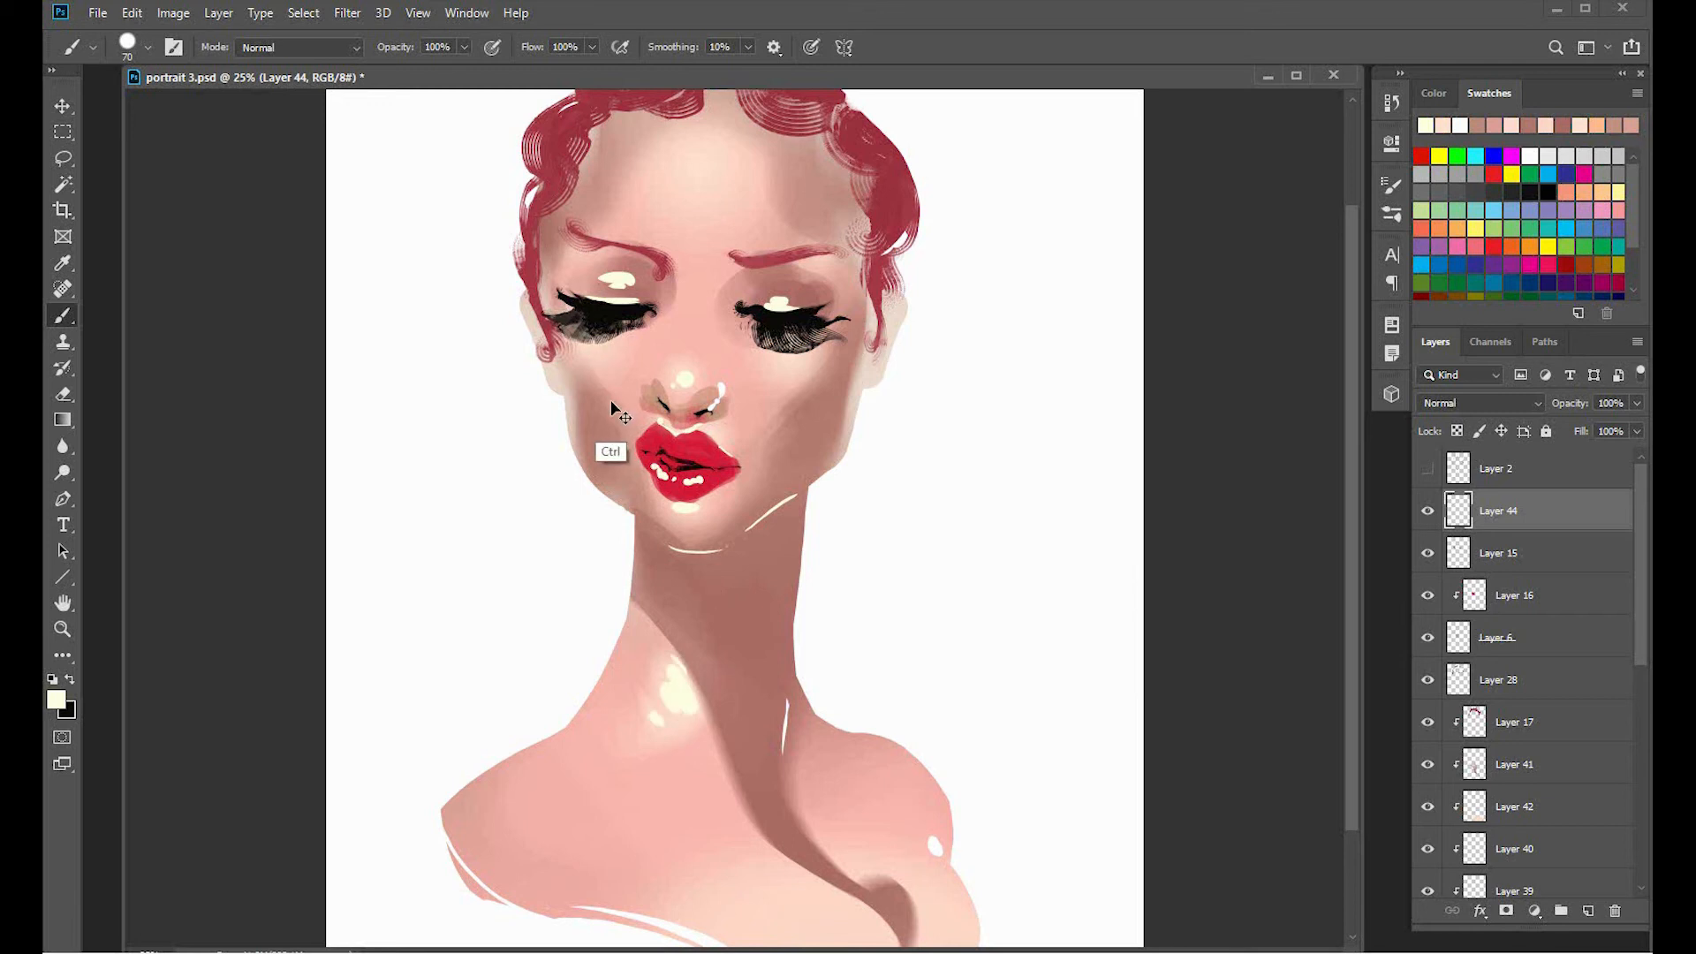
# Dab one large and one small cream highlight on the forehead with the hard brush enlarged to about 200 px.
pyautogui.press(']')
pyautogui.press(']')
pyautogui.press(']')
pyautogui.press(']')
pyautogui.press(']')
pyautogui.press(']')
pyautogui.click(703, 162)
pyautogui.click(659, 184)
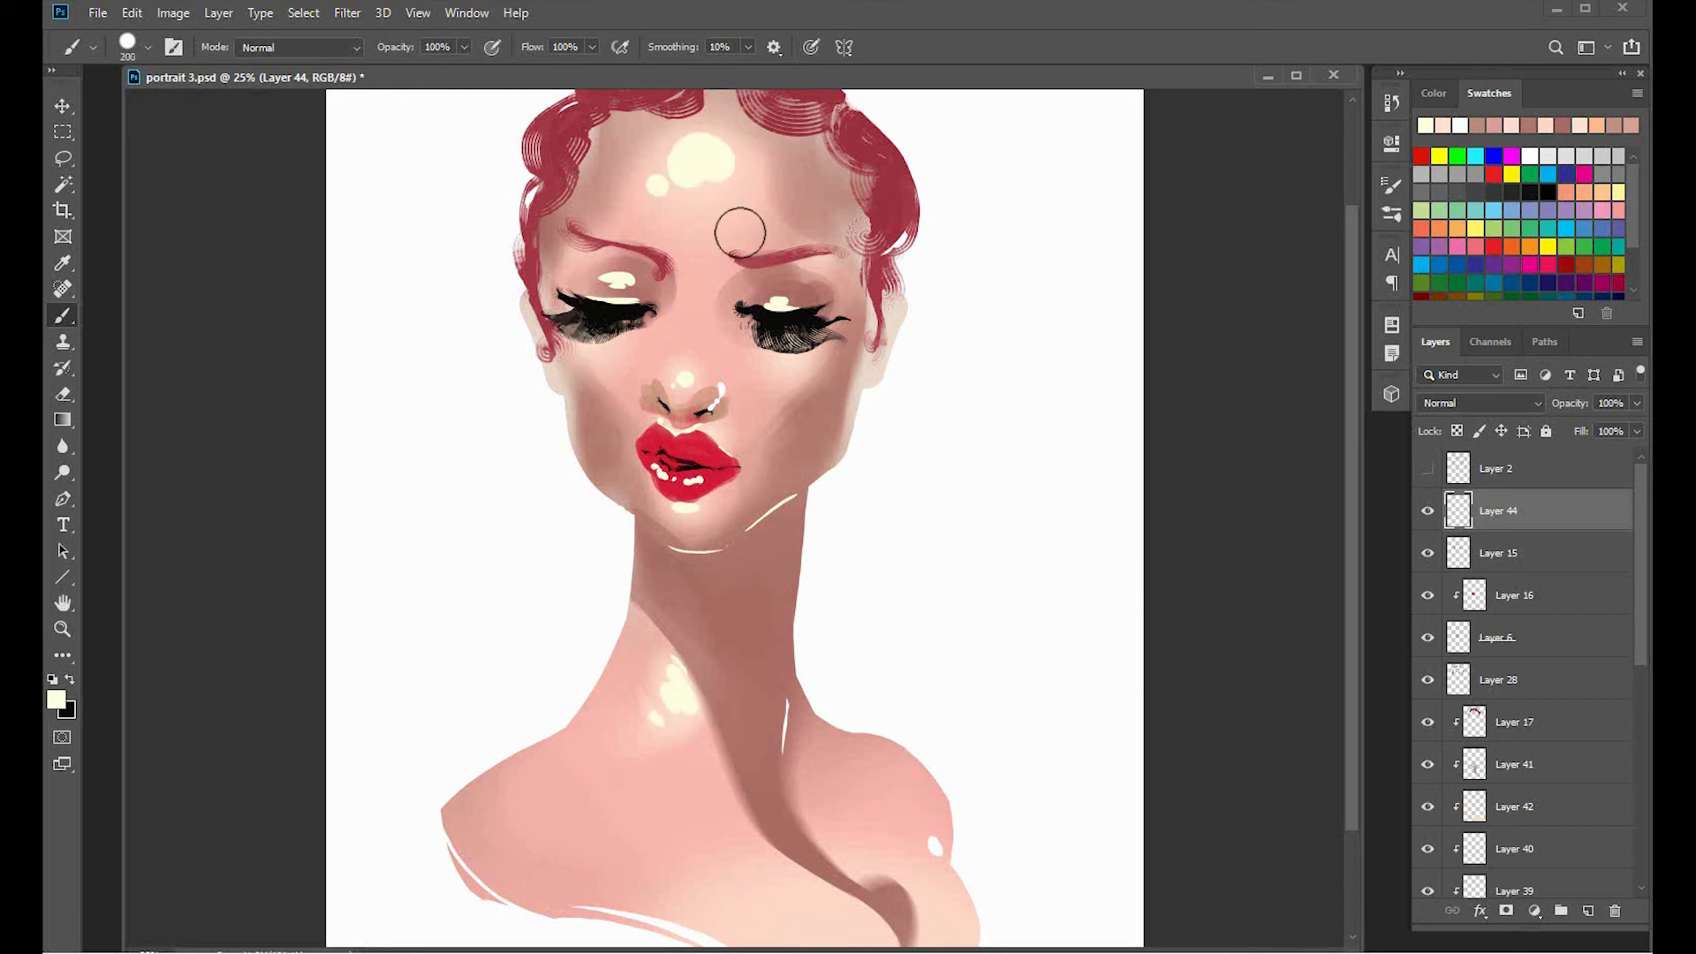
# Add small cream highlights to the ears and the other nostril with a 60 px hard brush.
pyautogui.press('[')
pyautogui.press('[')
pyautogui.press('[')
pyautogui.press('[')
pyautogui.press('[')
pyautogui.press('[')
pyautogui.press('[')
pyautogui.press('[')
pyautogui.click(538, 329)
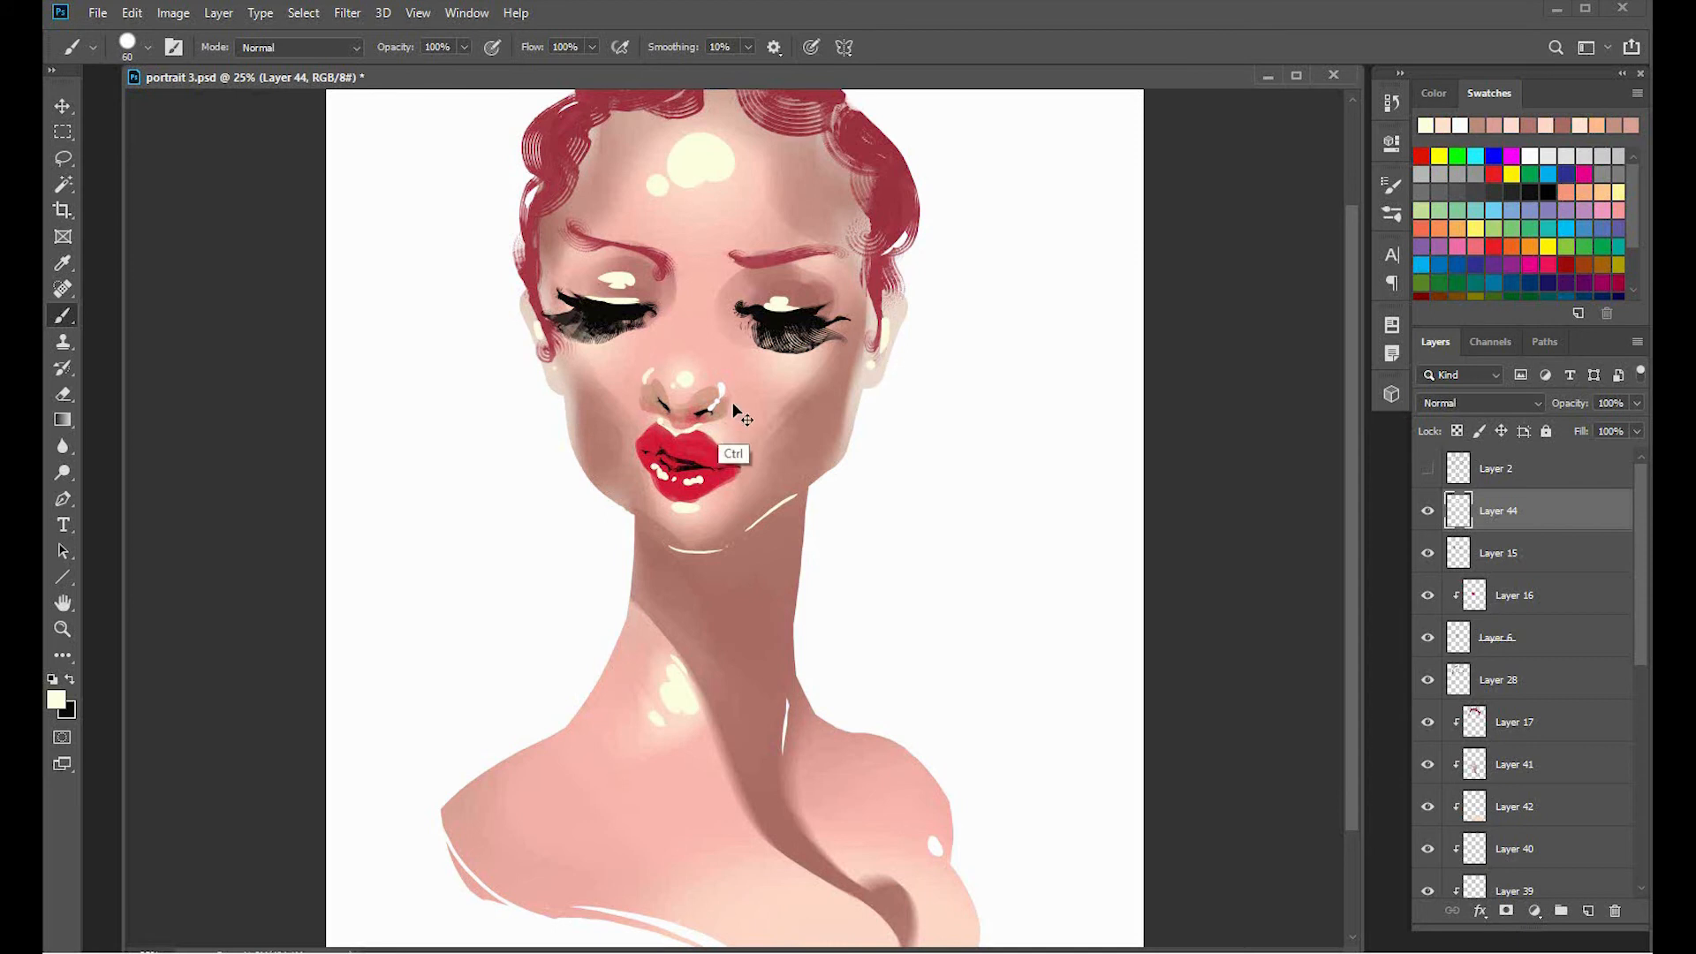
pyautogui.hotkey('ctrl', '-')
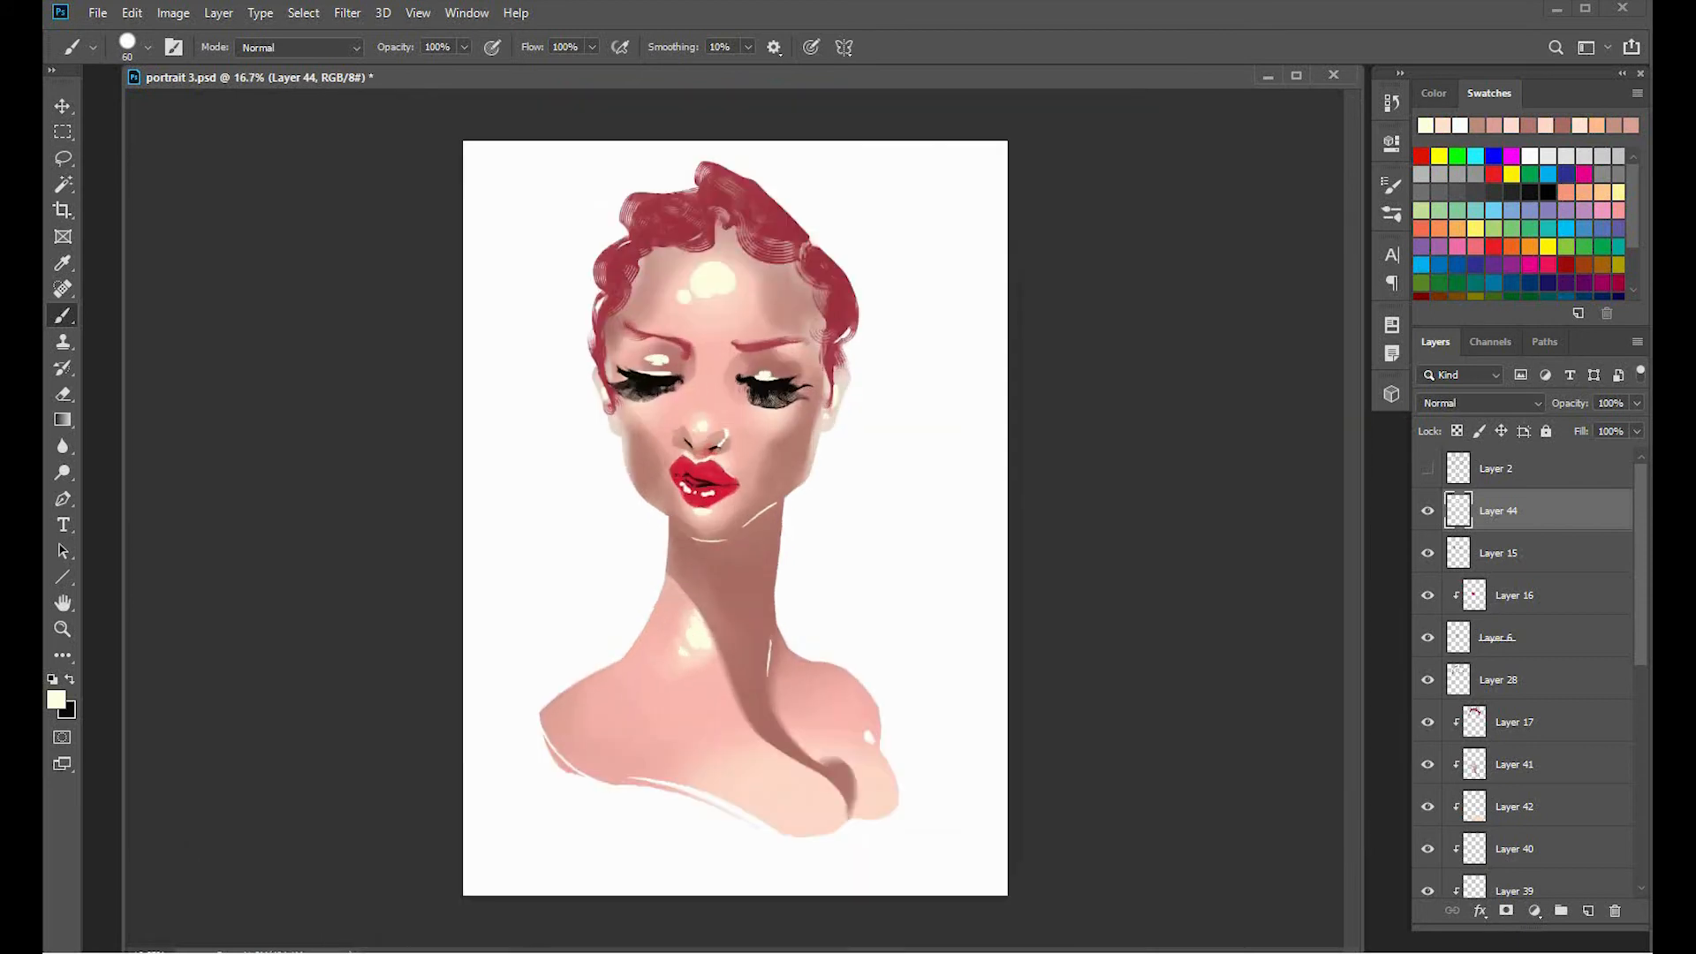
pyautogui.click(347, 13)
pyautogui.moveTo(380, 231)
pyautogui.click(645, 367)
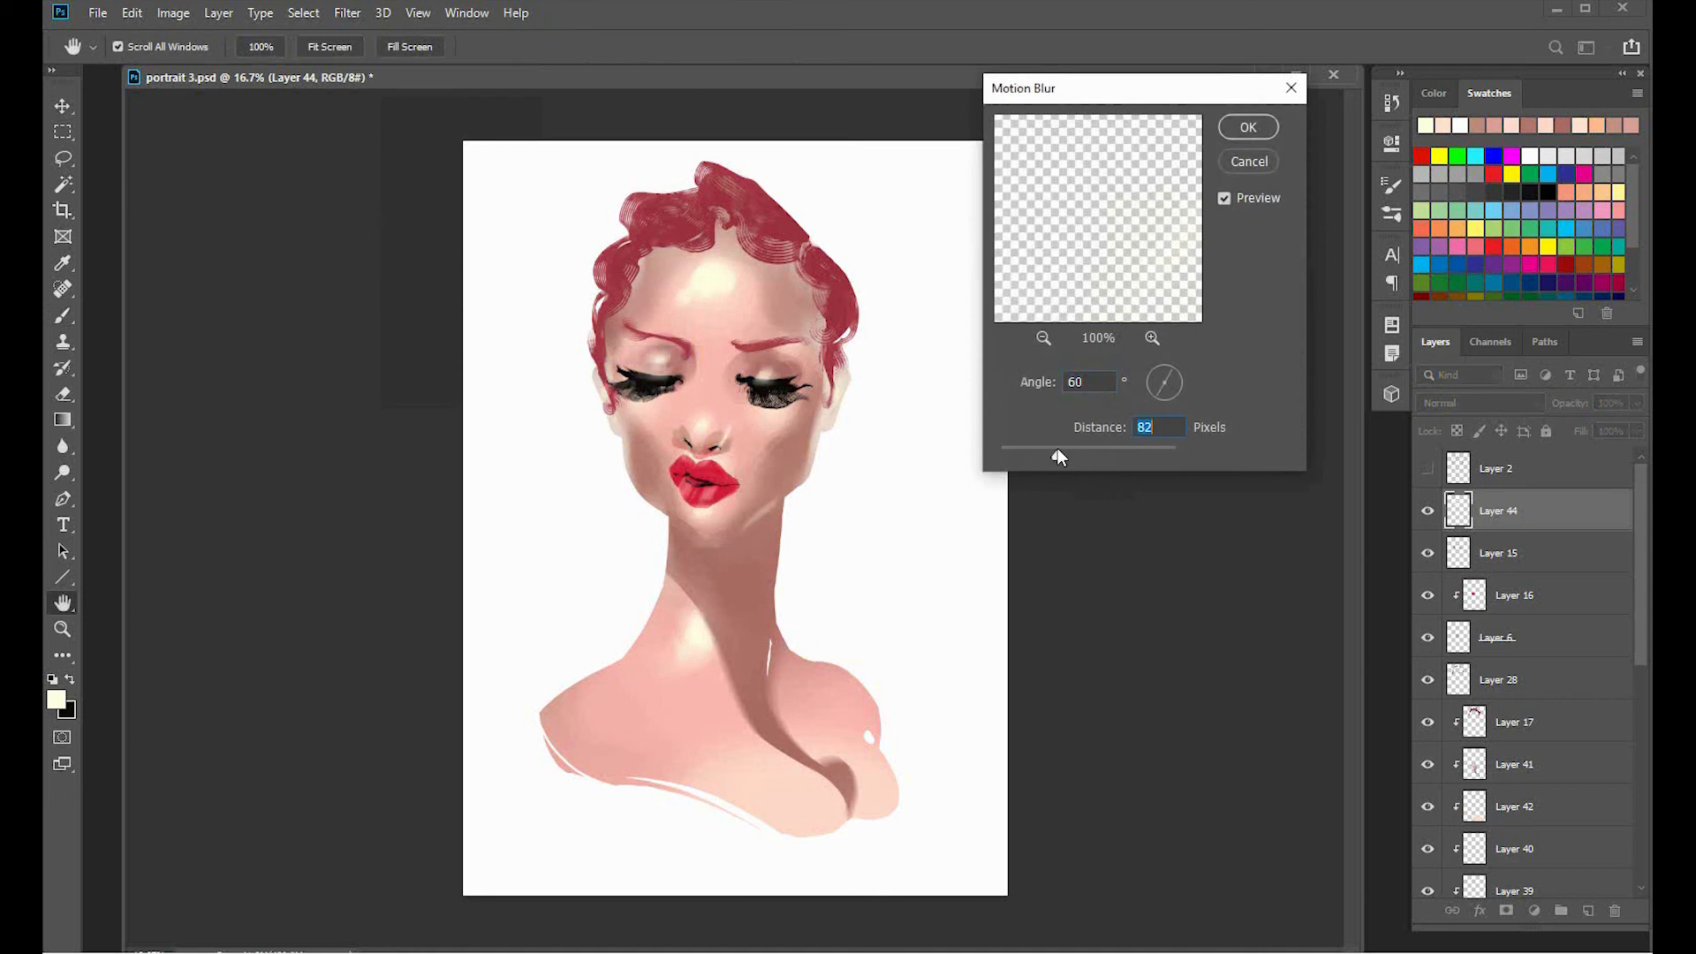
pyautogui.moveTo(1059, 456); pyautogui.dragTo(1019, 456)
pyautogui.click(1164, 394)
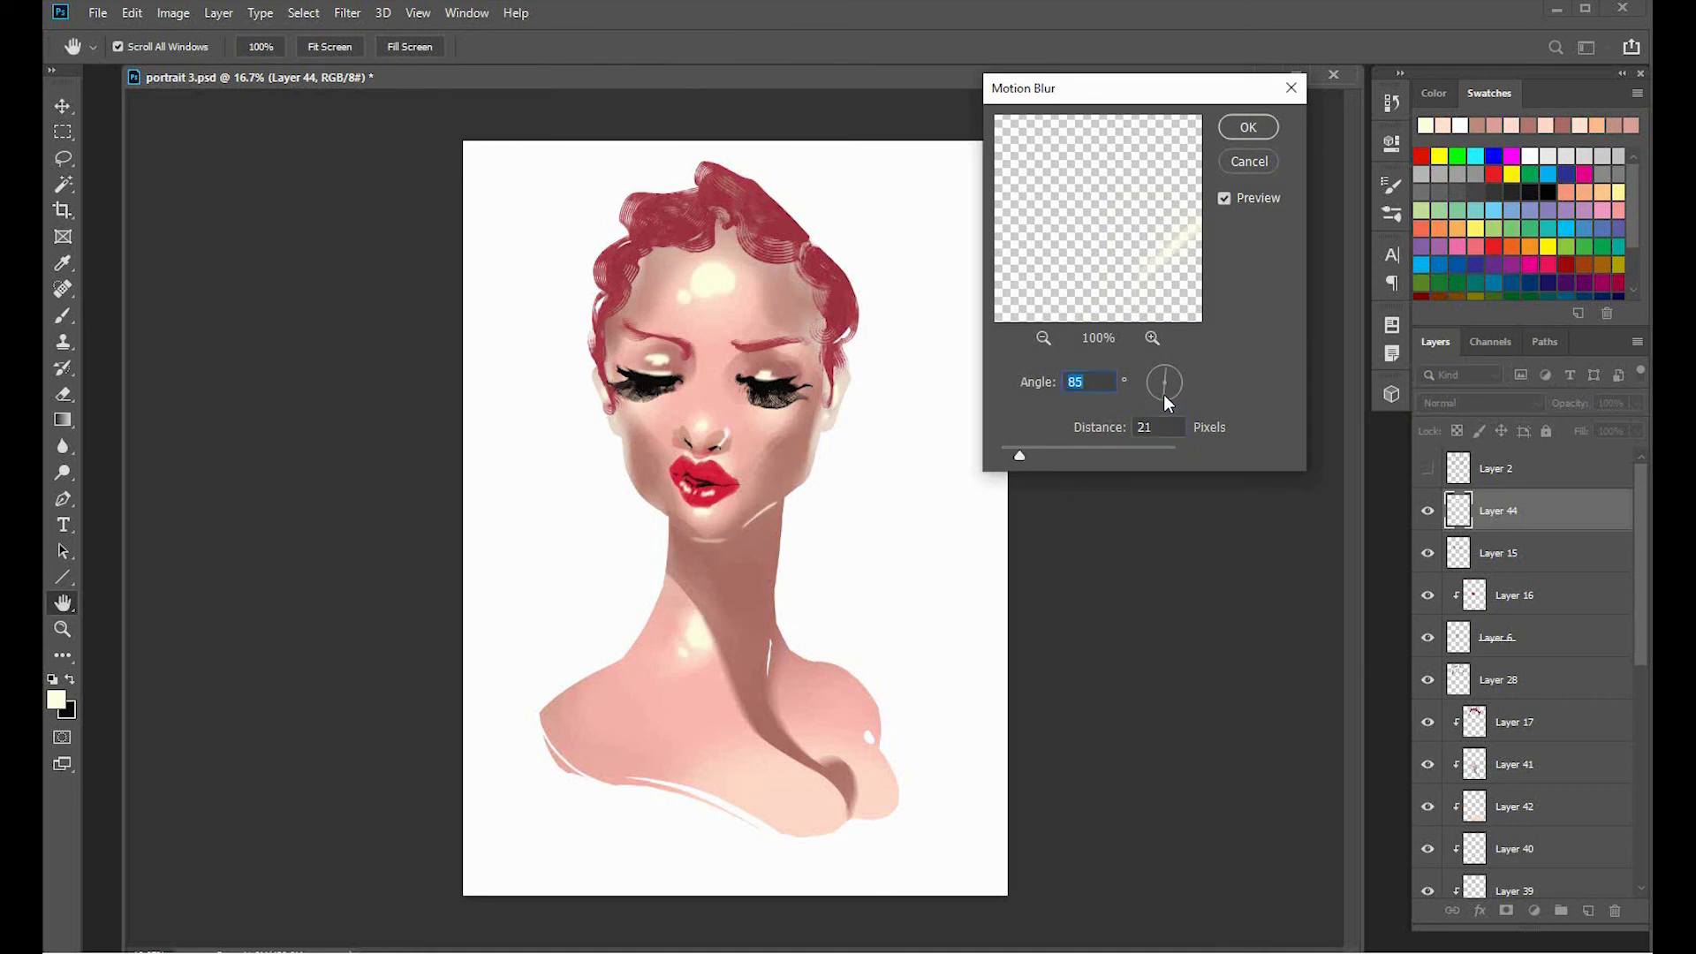
pyautogui.click(1288, 88)
# Set the blend mode of Layer 44 to Overlay.
pyautogui.press('b')
pyautogui.press('e')
pyautogui.click(1479, 403)
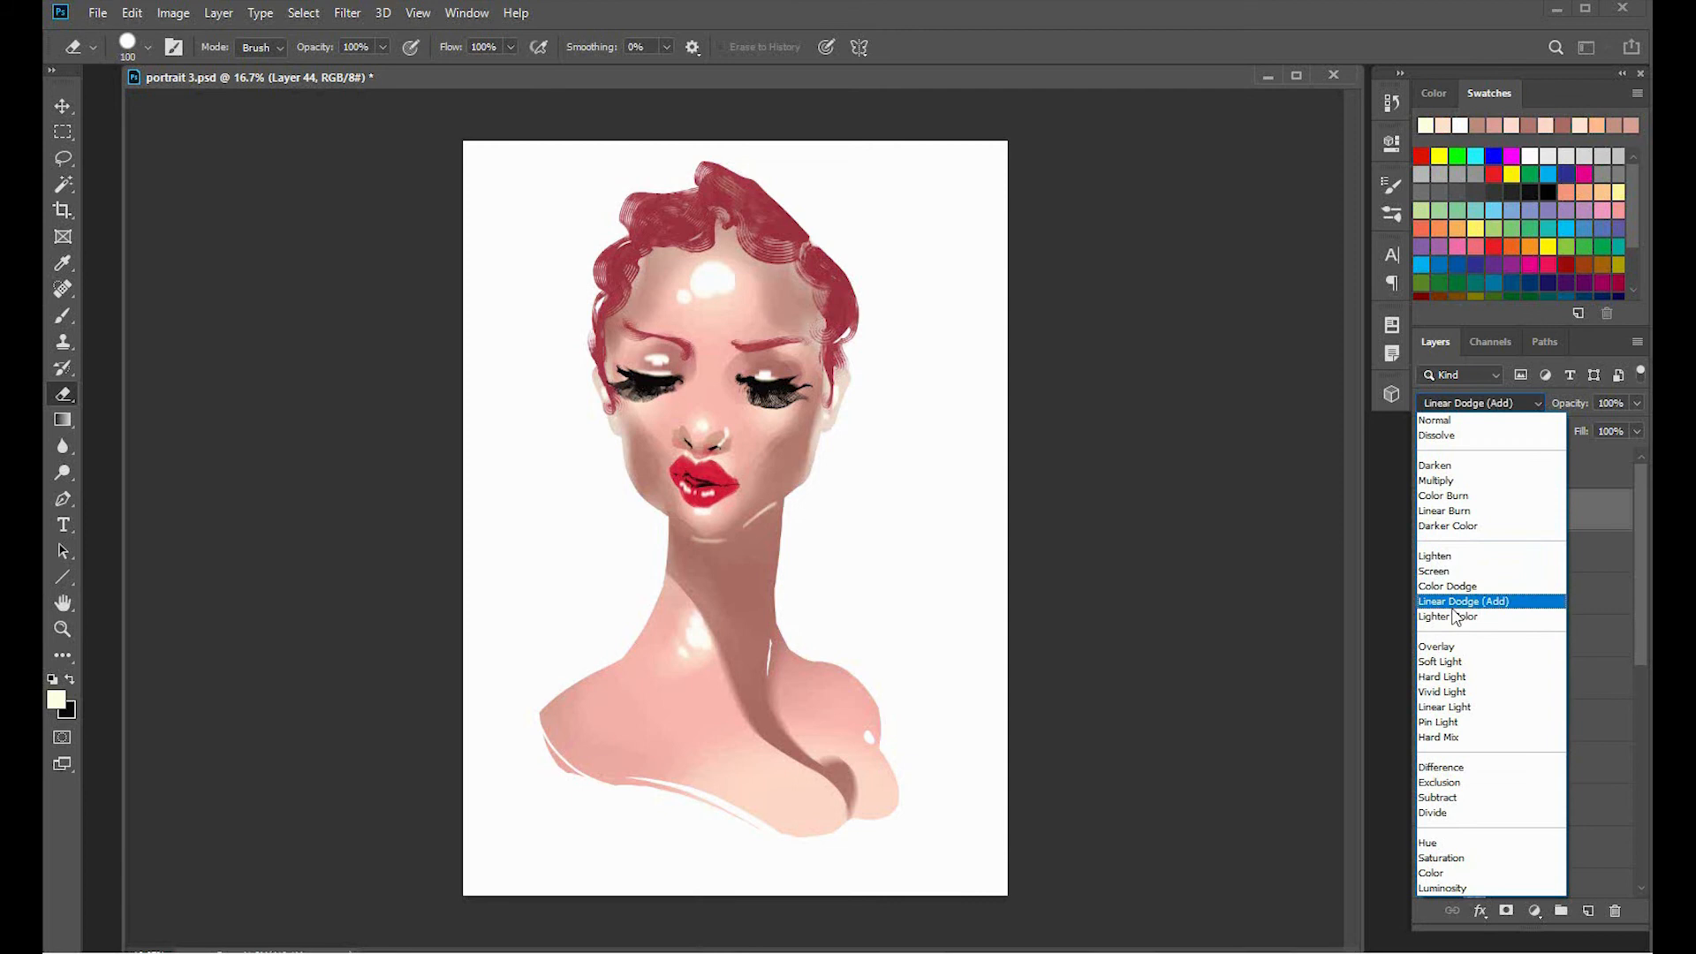
pyautogui.click(1449, 647)
# Fade the forehead and eyelid highlights on Layer 44 with a Soft Round Pressure Opacity eraser.
pyautogui.rightClick(843, 460)
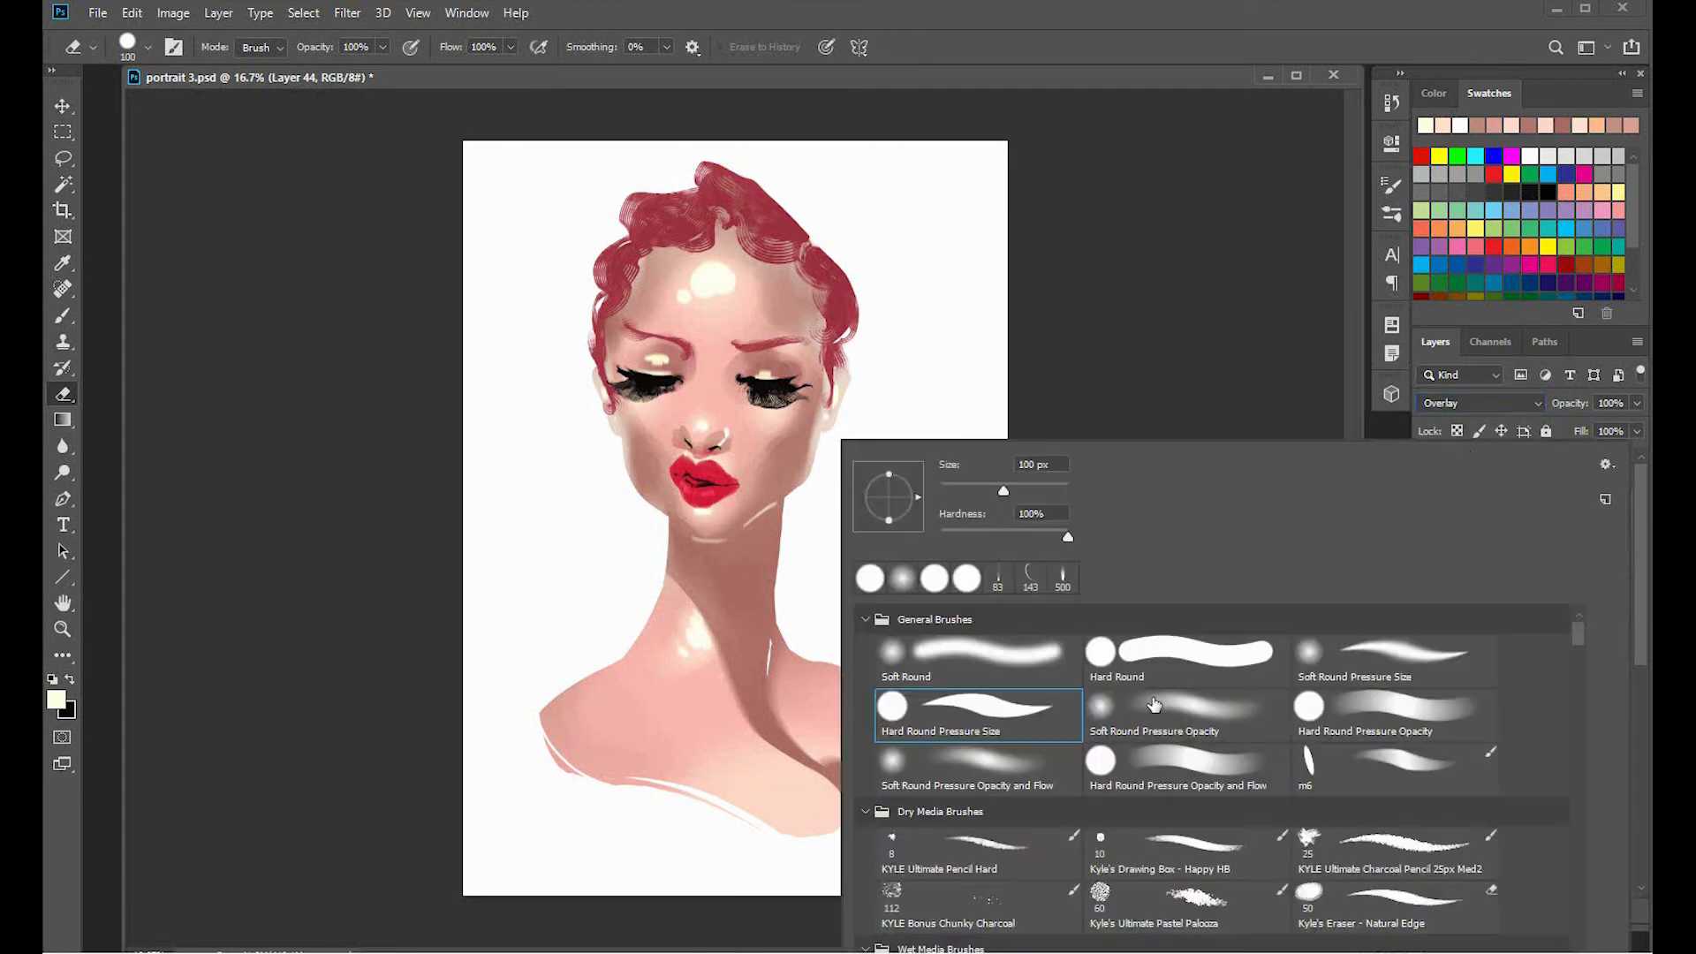
pyautogui.doubleClick(1155, 706)
pyautogui.press(']')
pyautogui.press(']')
pyautogui.press(']')
pyautogui.press(']')
pyautogui.press(']')
pyautogui.press(']')
pyautogui.moveTo(729, 298)
pyautogui.mouseDown()
pyautogui.moveTo(680, 262)
pyautogui.moveTo(676, 302)
pyautogui.moveTo(722, 249)
pyautogui.mouseUp()
pyautogui.press('[')
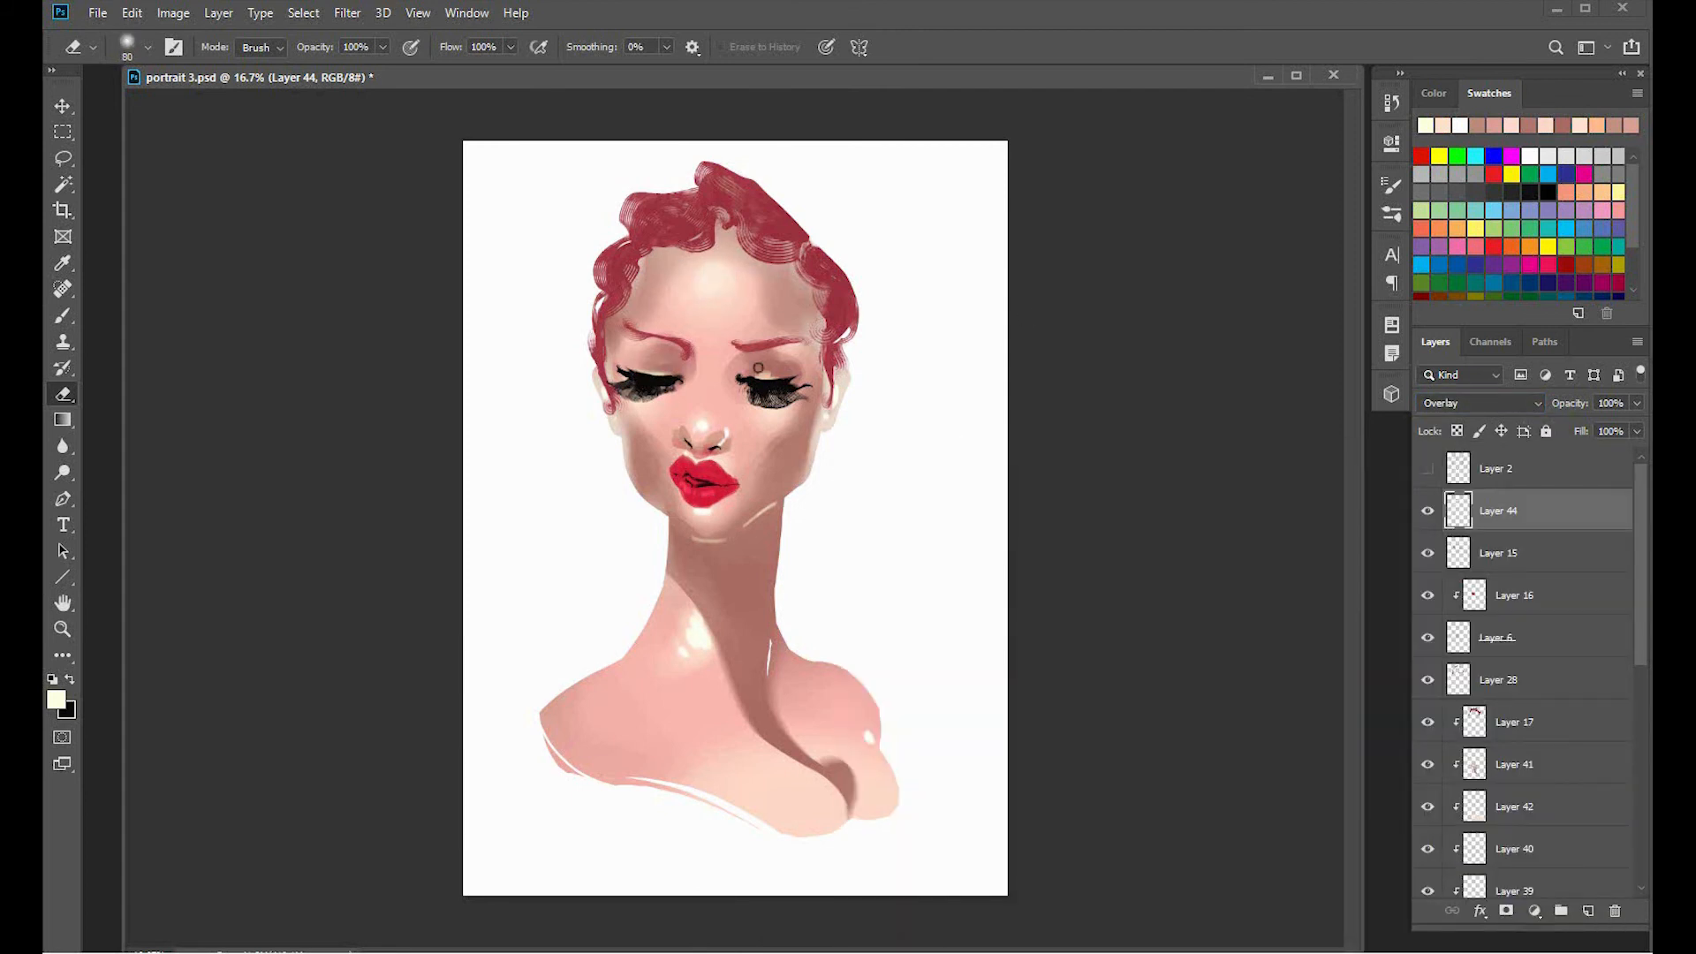
# Soften the nose, lip and jawline highlights on Layer 44 with the soft eraser.
pyautogui.press(']')
pyautogui.press(']')
pyautogui.press(']')
pyautogui.press(']')
pyautogui.moveTo(717, 433); pyautogui.dragTo(710, 440)
pyautogui.moveTo(791, 491); pyautogui.dragTo(701, 554)
pyautogui.press(']')
# Add Layer 45, outline both eyelids with the Lasso, fill them with a cream gradient and deselect.
pyautogui.click(63, 160)
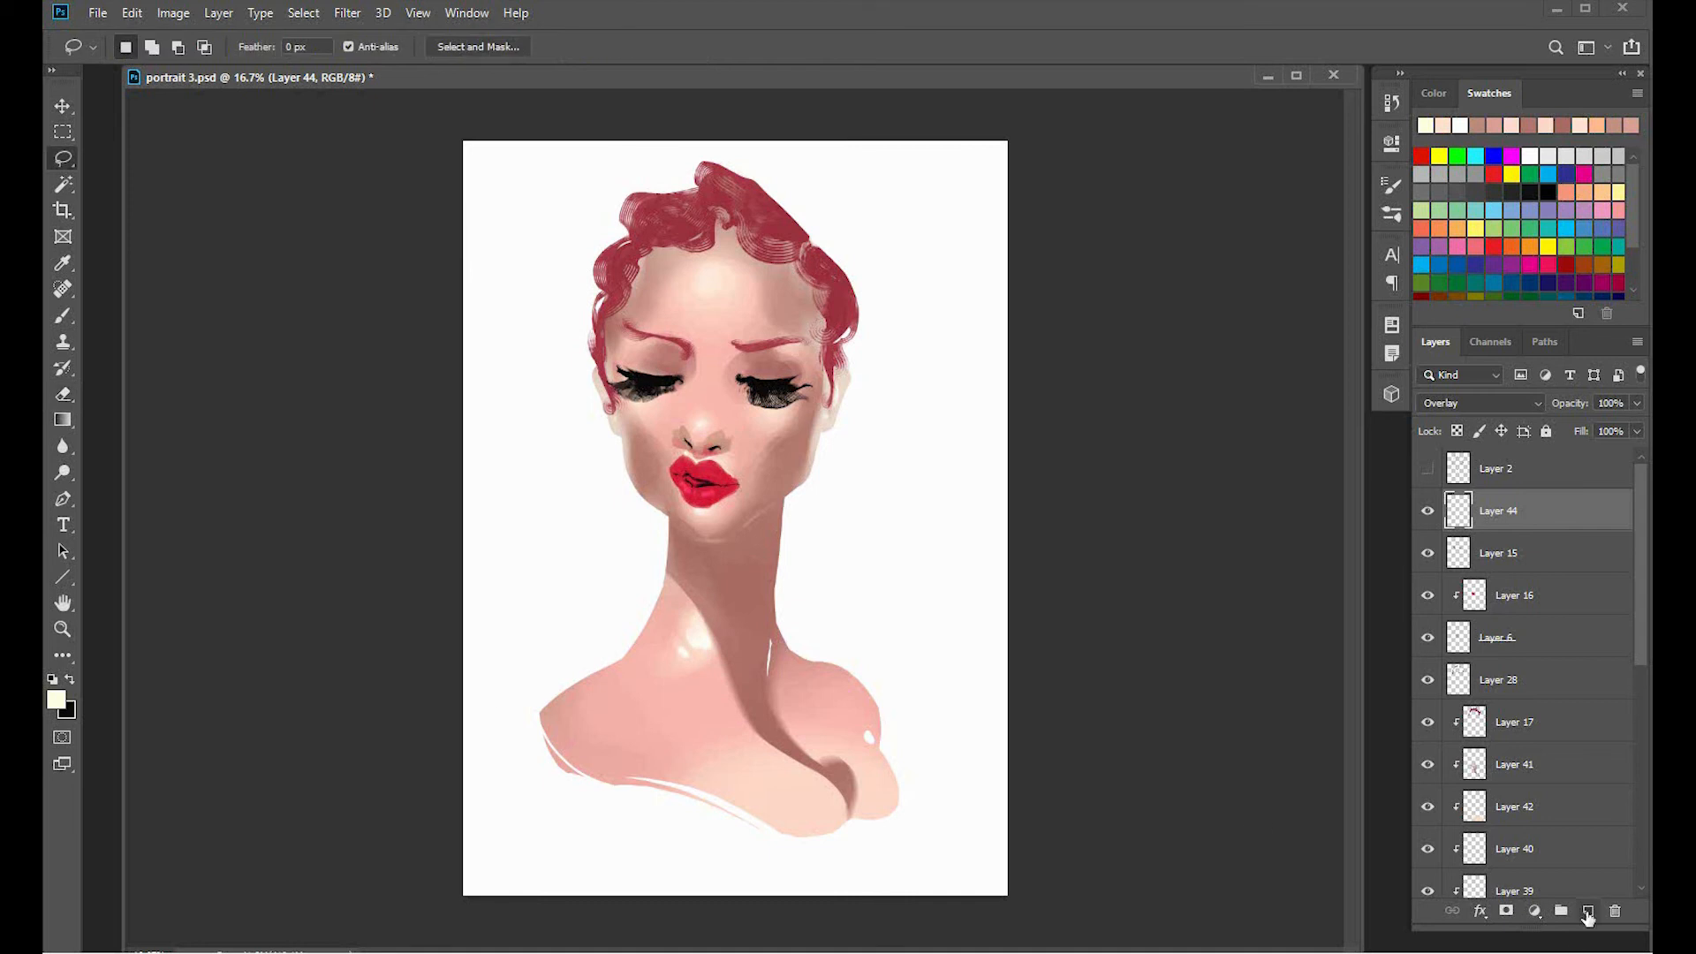
pyautogui.click(1588, 910)
pyautogui.moveTo(678, 374); pyautogui.dragTo(694, 885)
pyautogui.click(63, 419)
pyautogui.hotkey('ctrl', 'd')
# Apply a Motion Blur to the eyelid fill on Layer 45 with an angle of 2° and a distance of 152 pixels.
pyautogui.click(347, 13)
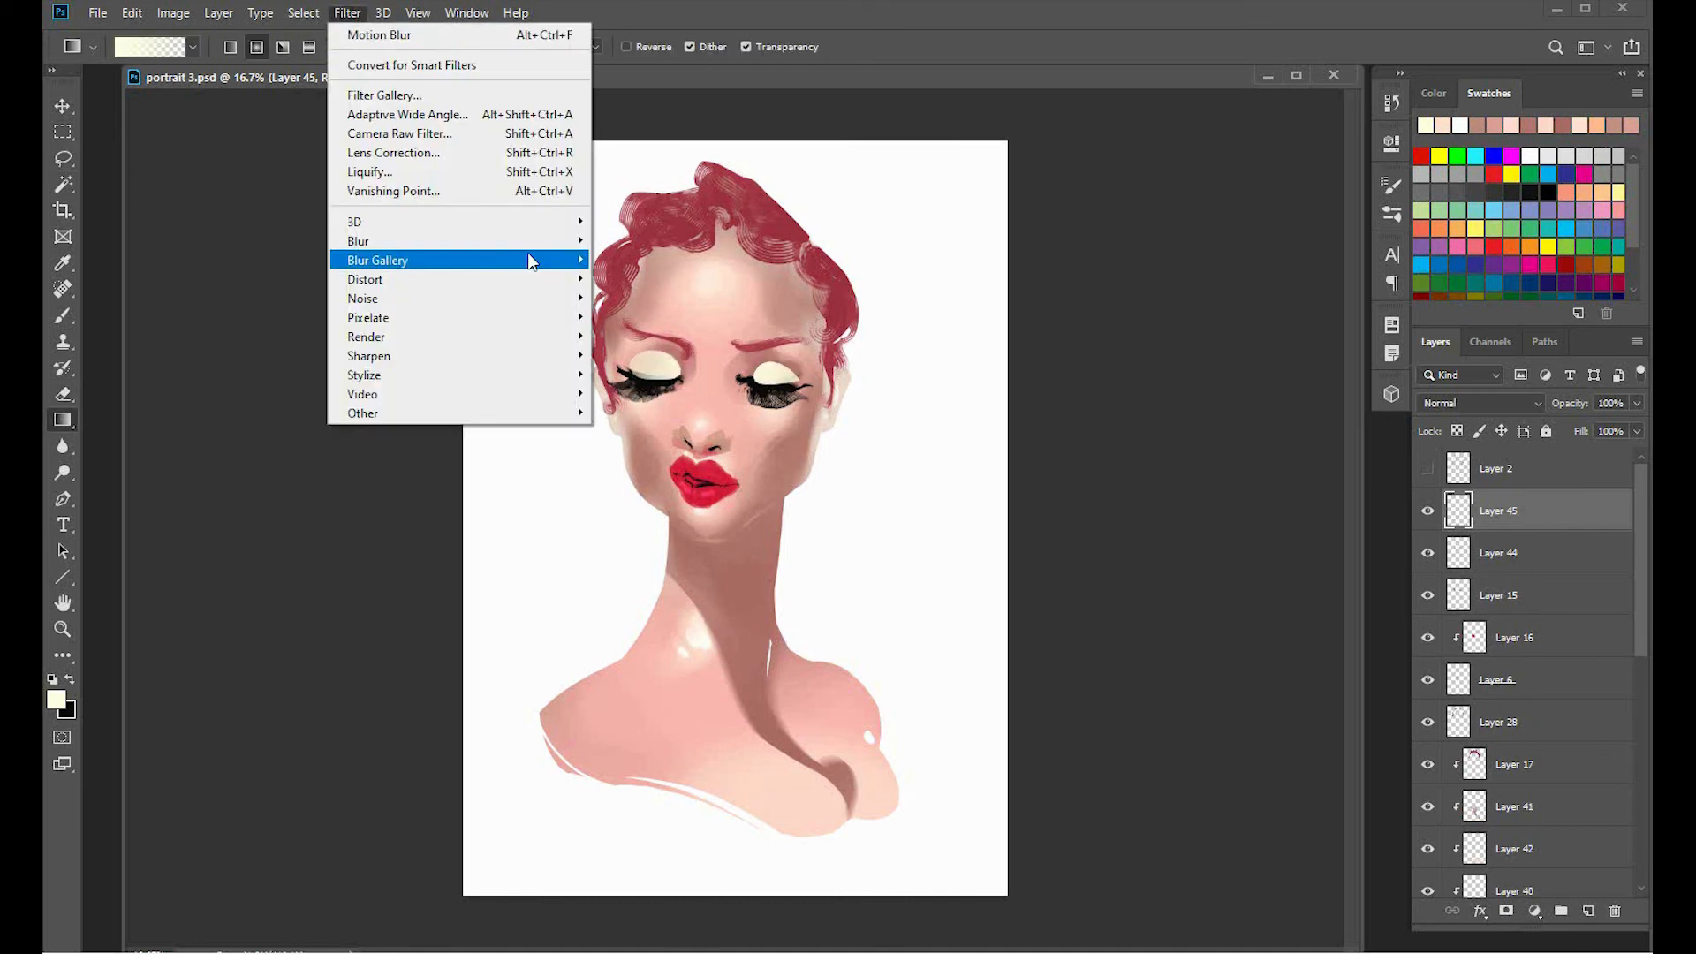
pyautogui.moveTo(371, 237)
pyautogui.click(265, 356)
pyautogui.write('2')
pyautogui.moveTo(1020, 455); pyautogui.dragTo(1078, 455)
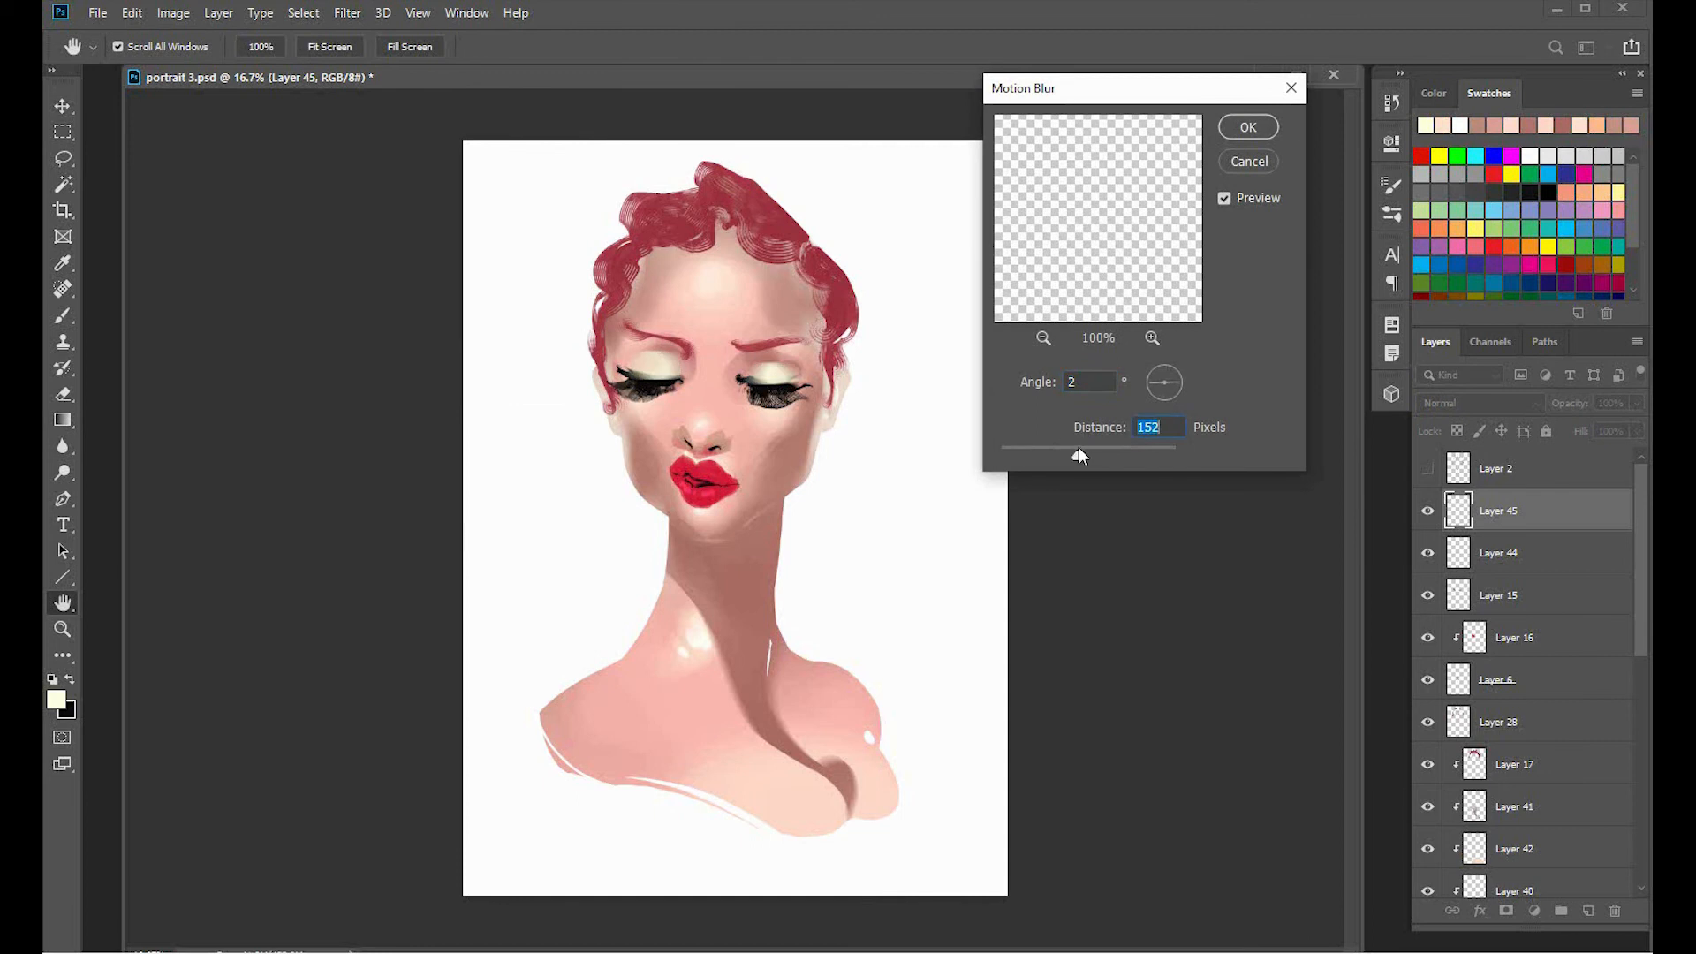
pyautogui.press('Return')
pyautogui.press('e')
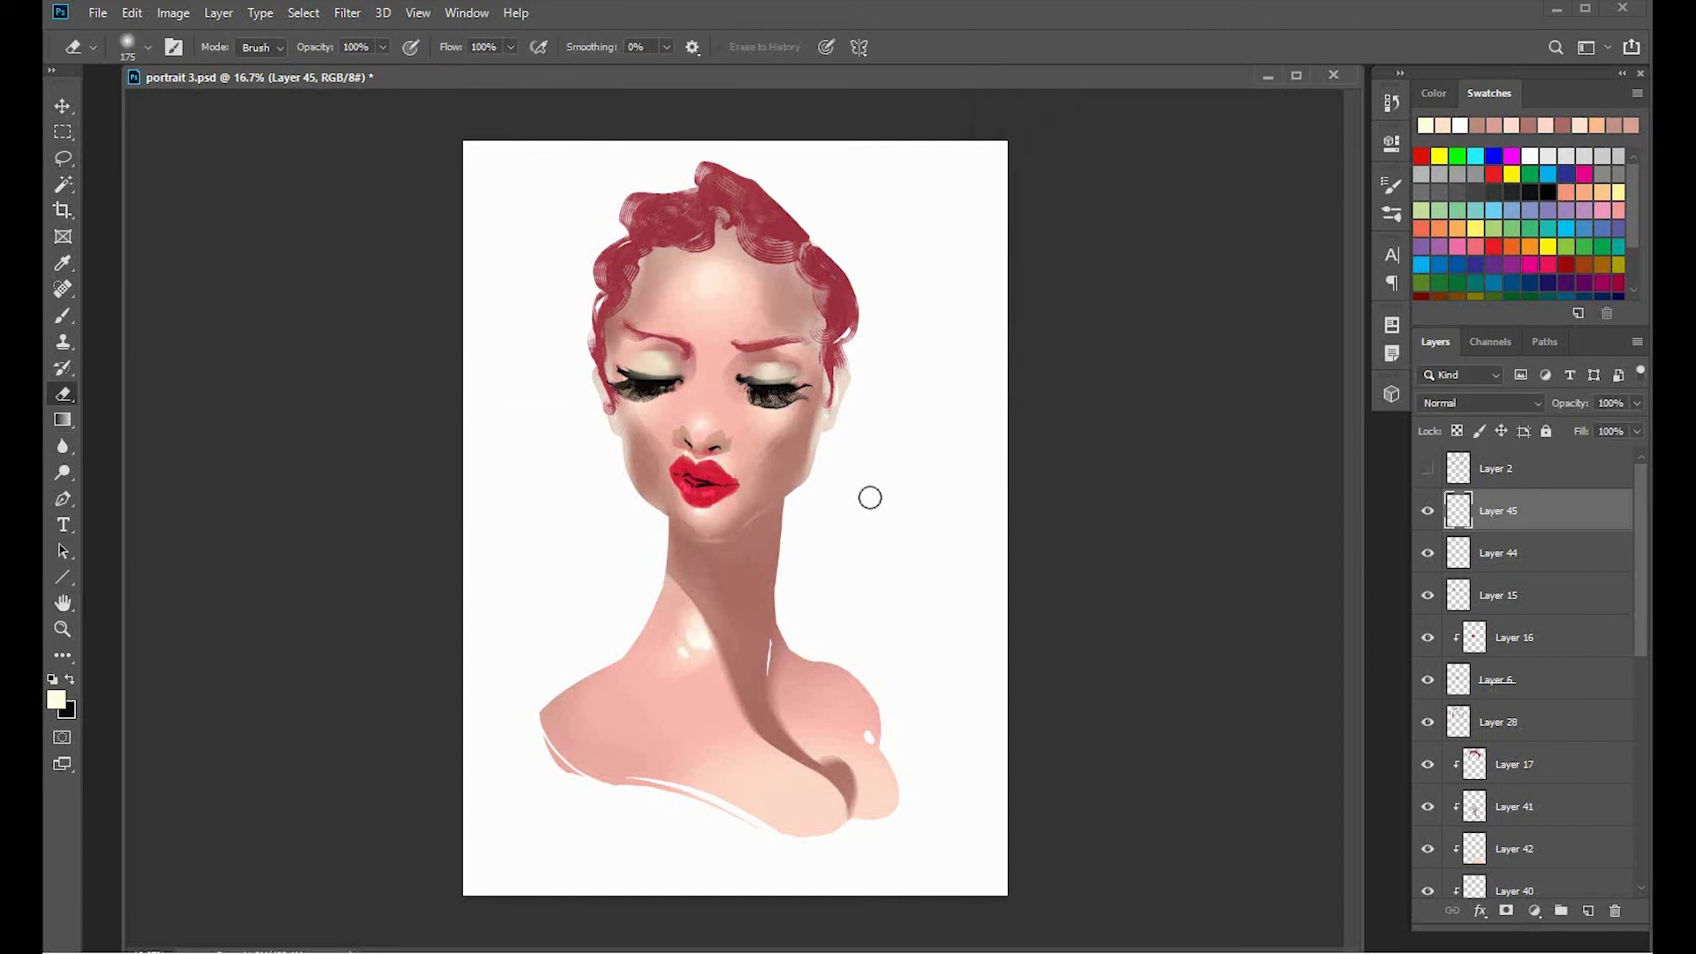
# Undo the last change on Layer 45 and choose a soft round eraser at size 125.
pyautogui.rightClick(776, 478)
pyautogui.hotkey('ctrl', 'z')
pyautogui.rightClick(771, 530)
pyautogui.doubleClick(833, 552)
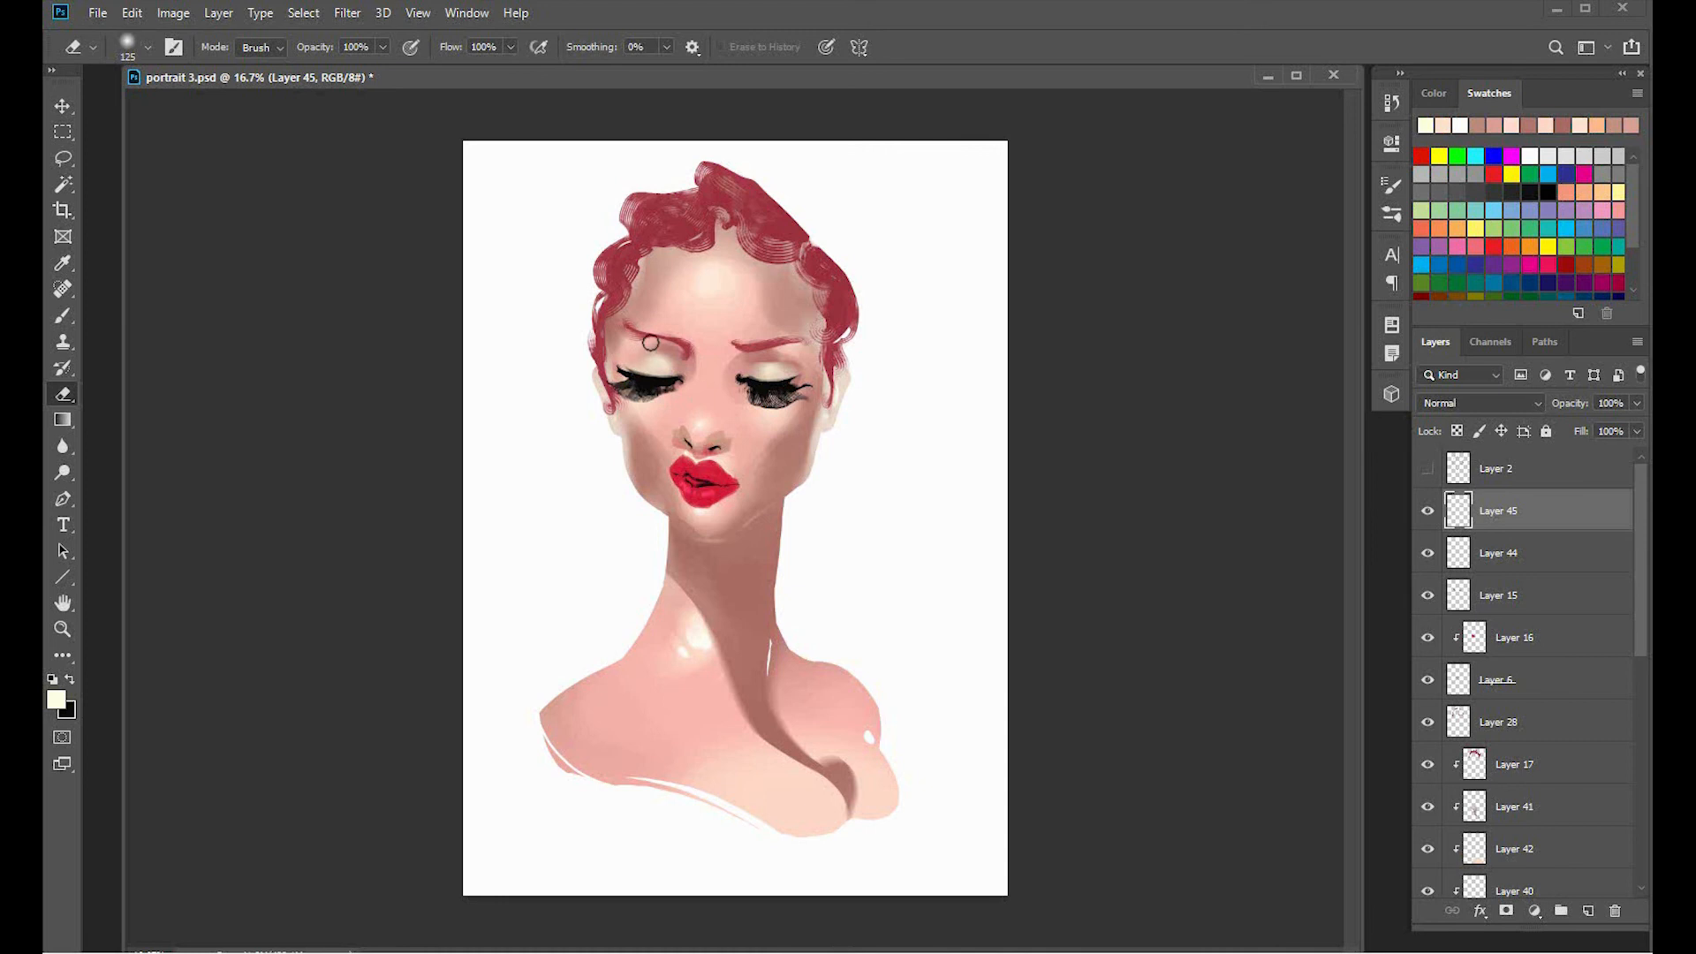
pyautogui.press('ctrl')
pyautogui.press('ctrl')
# Add a new clipped layer directly above Layer 32 in the skin layer stack.
pyautogui.press('l')
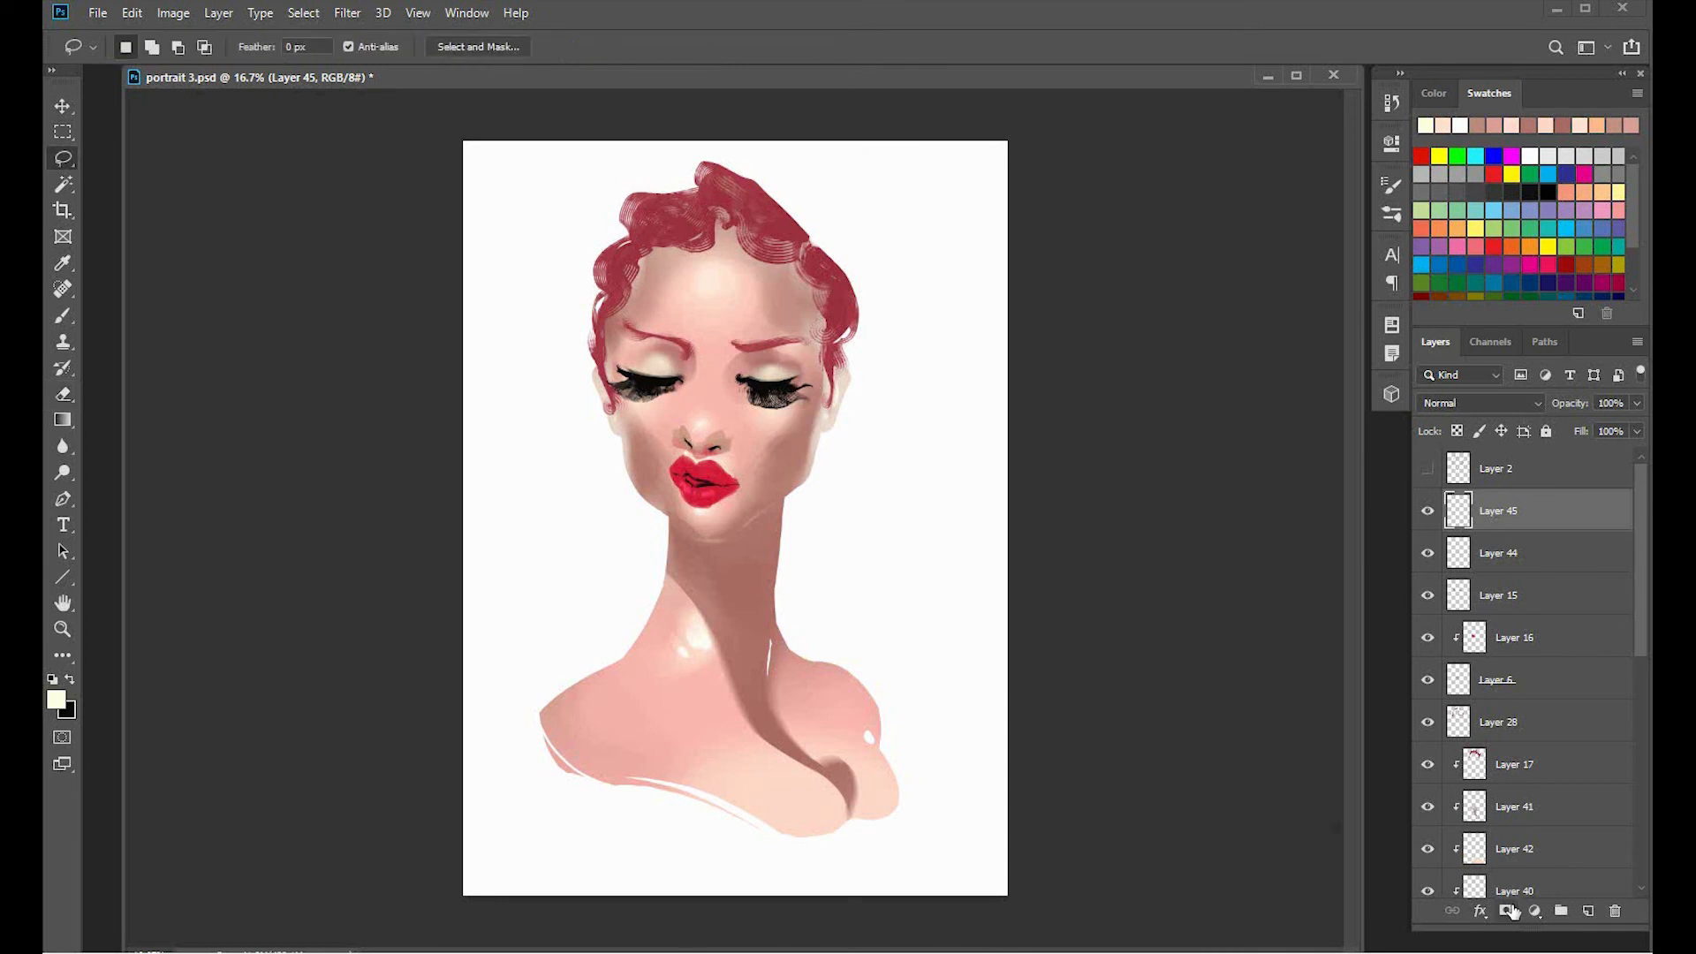
pyautogui.moveTo(1640, 597); pyautogui.dragTo(1639, 720)
pyautogui.click(1571, 738)
pyautogui.click(1427, 774)
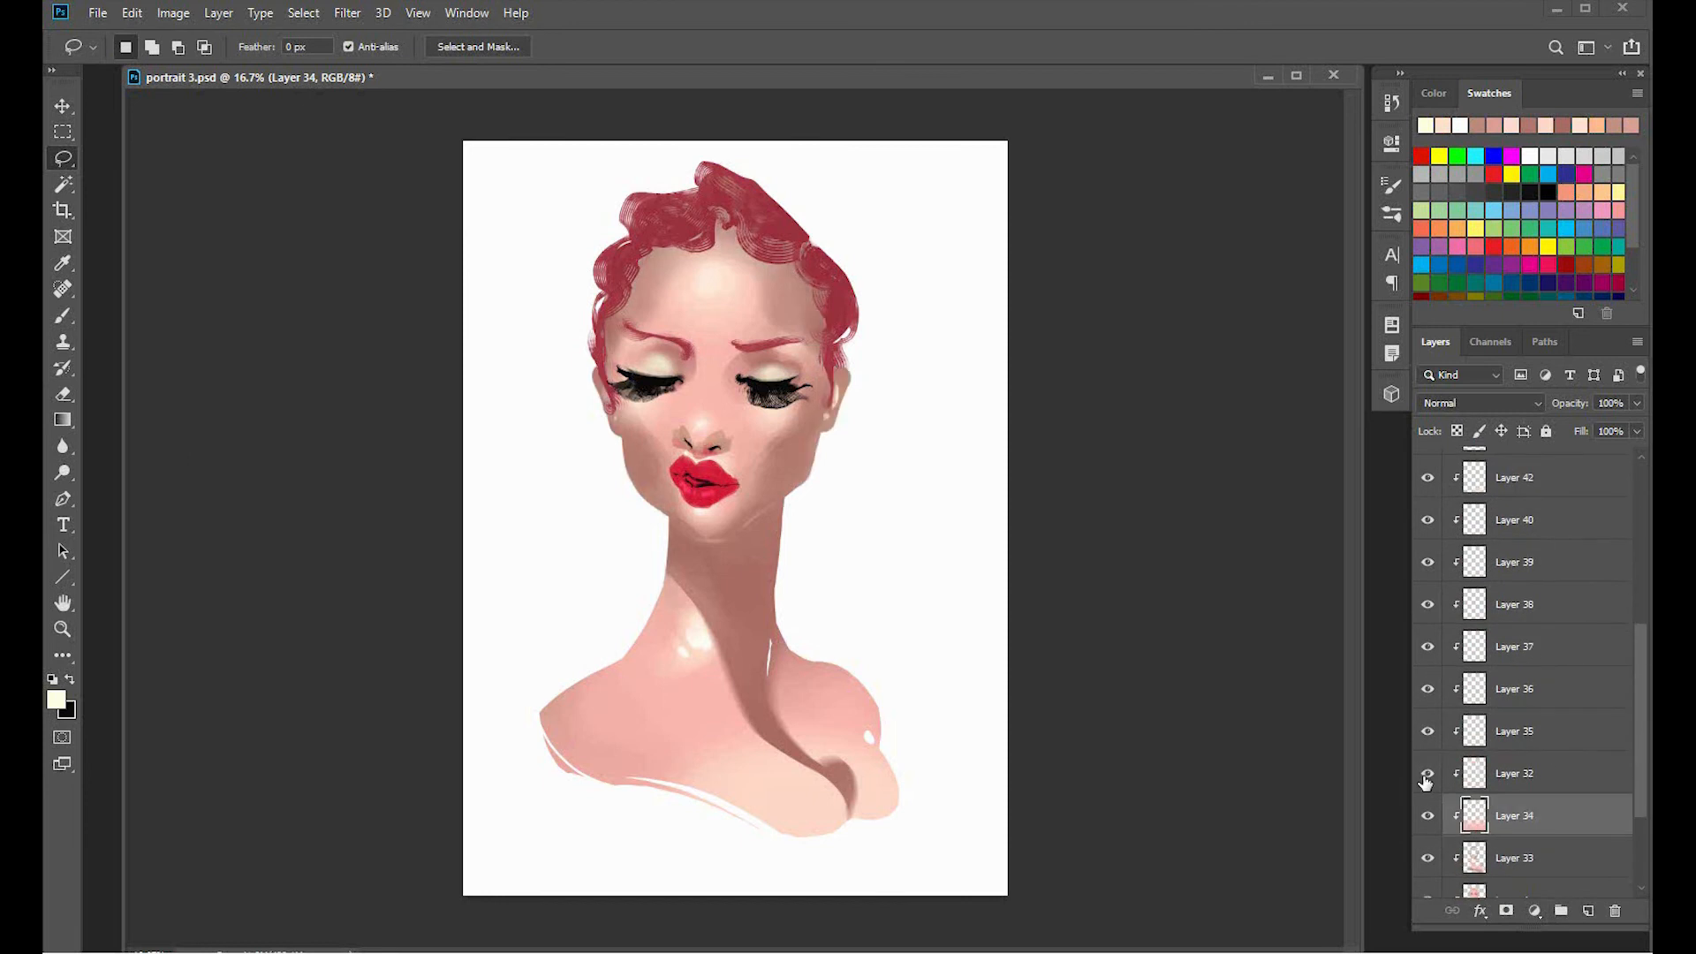
pyautogui.click(1428, 773)
pyautogui.click(1533, 775)
pyautogui.click(1587, 911)
# Sample the neck shadow colour #ad6f69 and lay a radial foreground-to-transparent gradient from the face down to the chest.
pyautogui.click(63, 421)
pyautogui.click(57, 704)
pyautogui.click(739, 570)
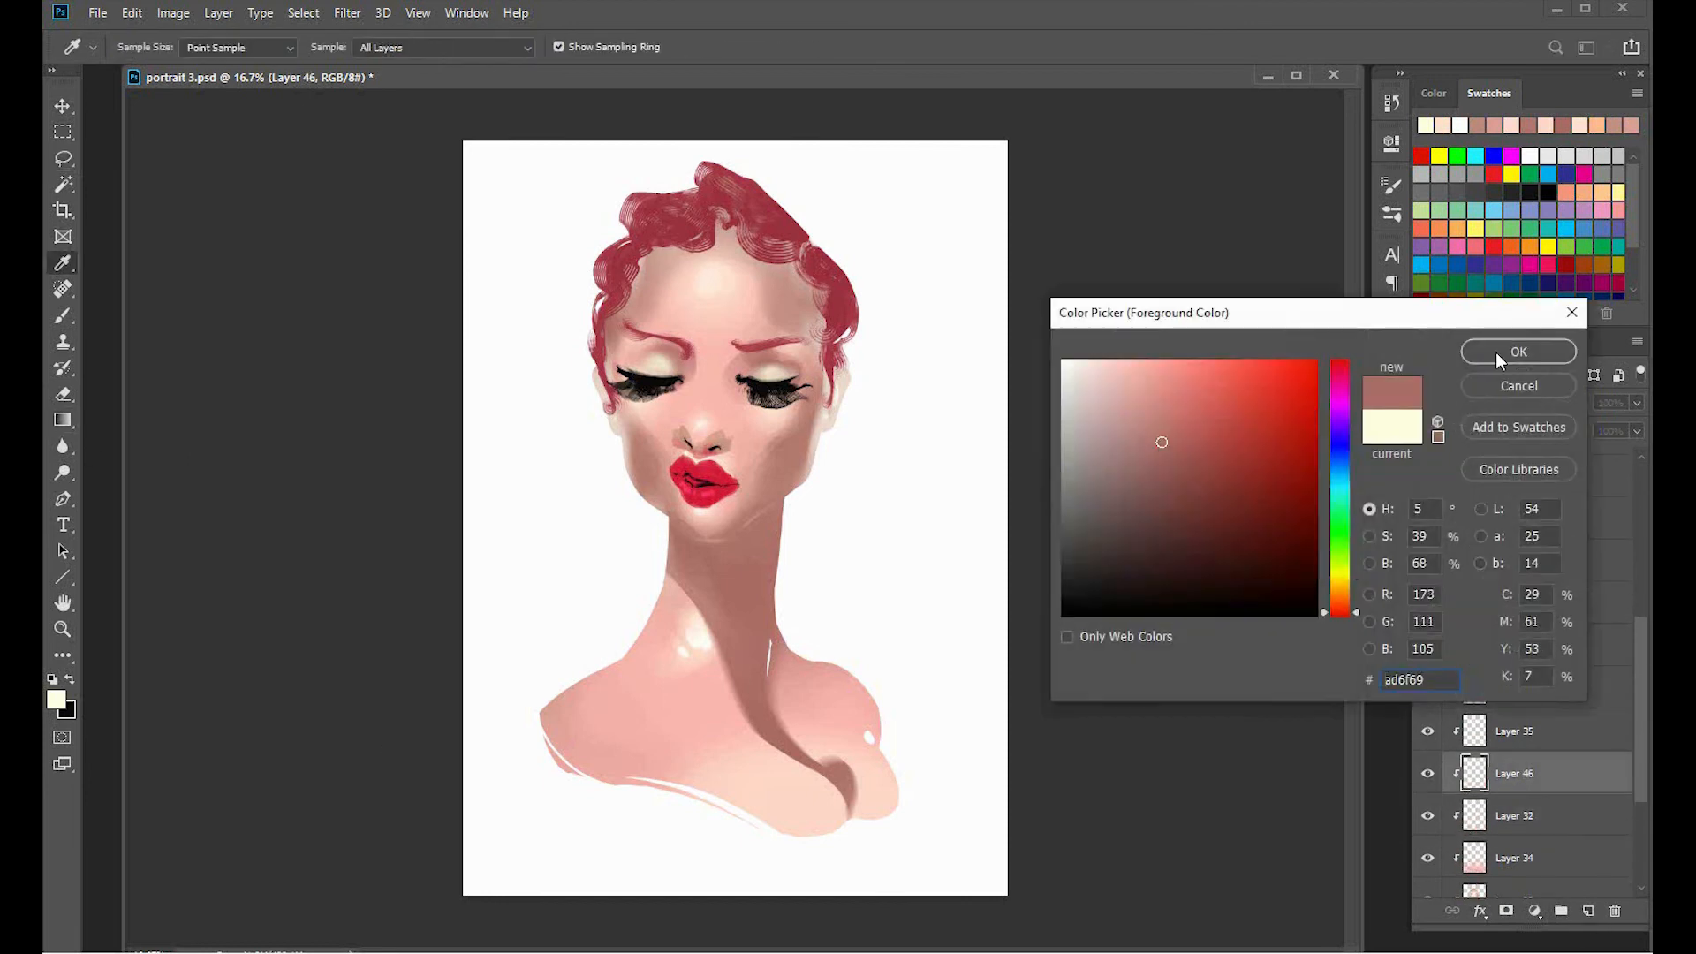
pyautogui.click(1501, 357)
pyautogui.moveTo(718, 389); pyautogui.dragTo(729, 782)
# Preview blend modes for the gradient layer, keep Normal, lower its opacity to 60%, and compare it hidden and shown.
pyautogui.click(1480, 403)
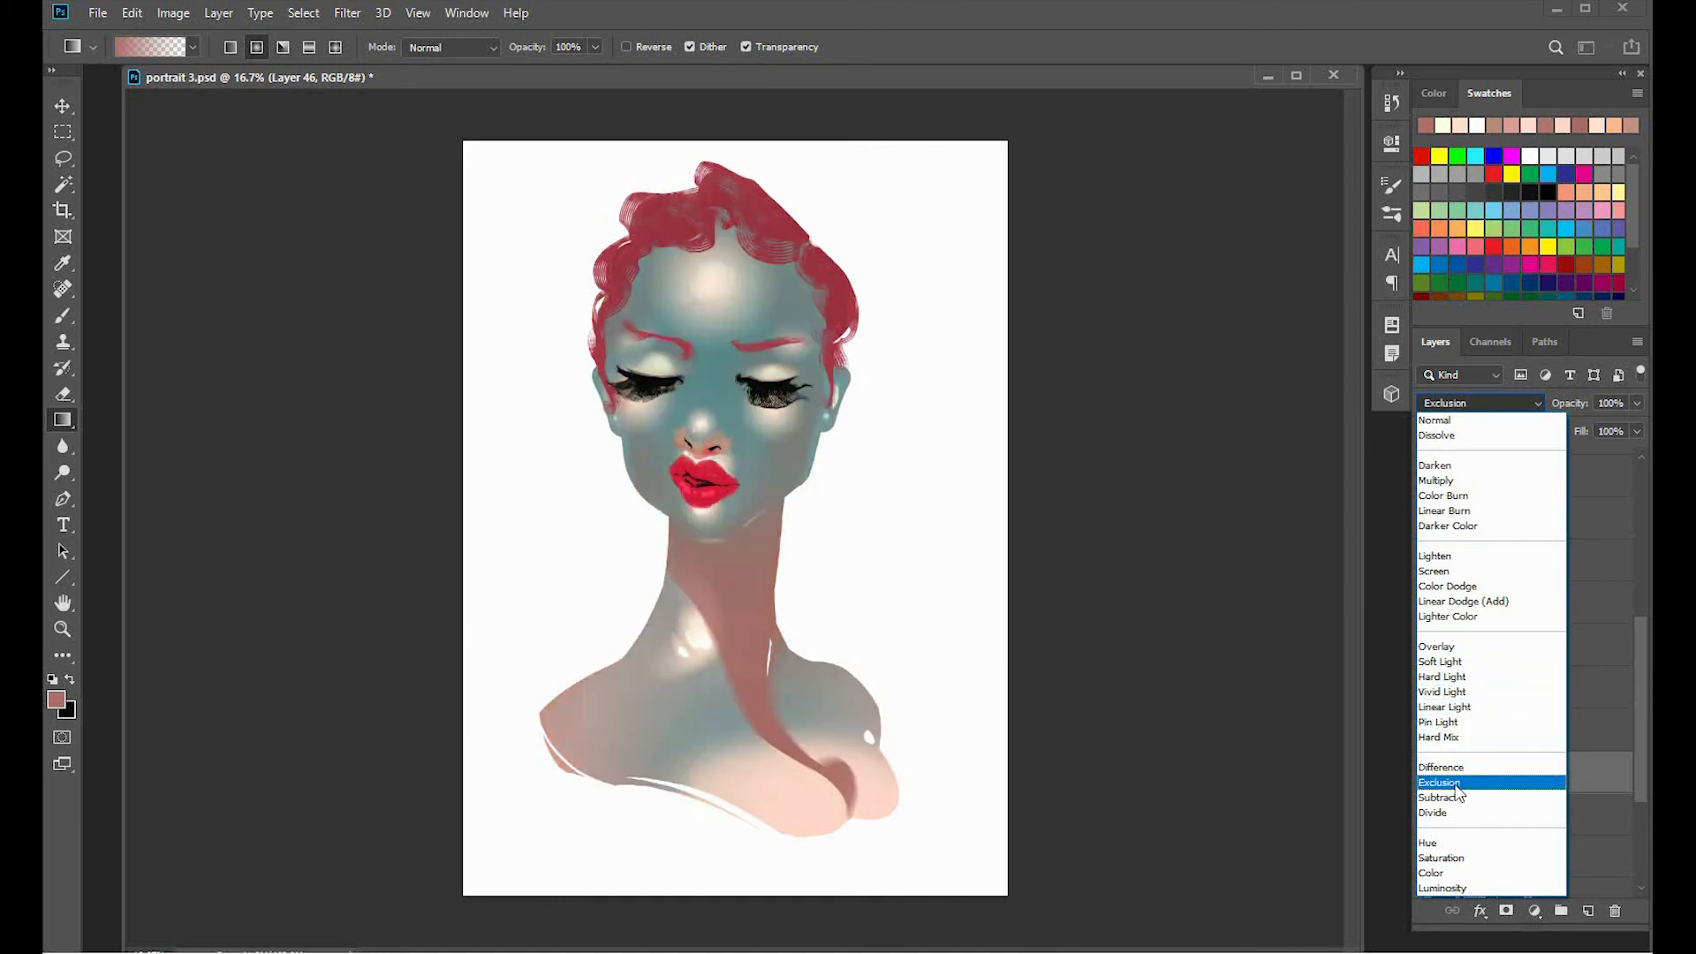
pyautogui.click(1459, 423)
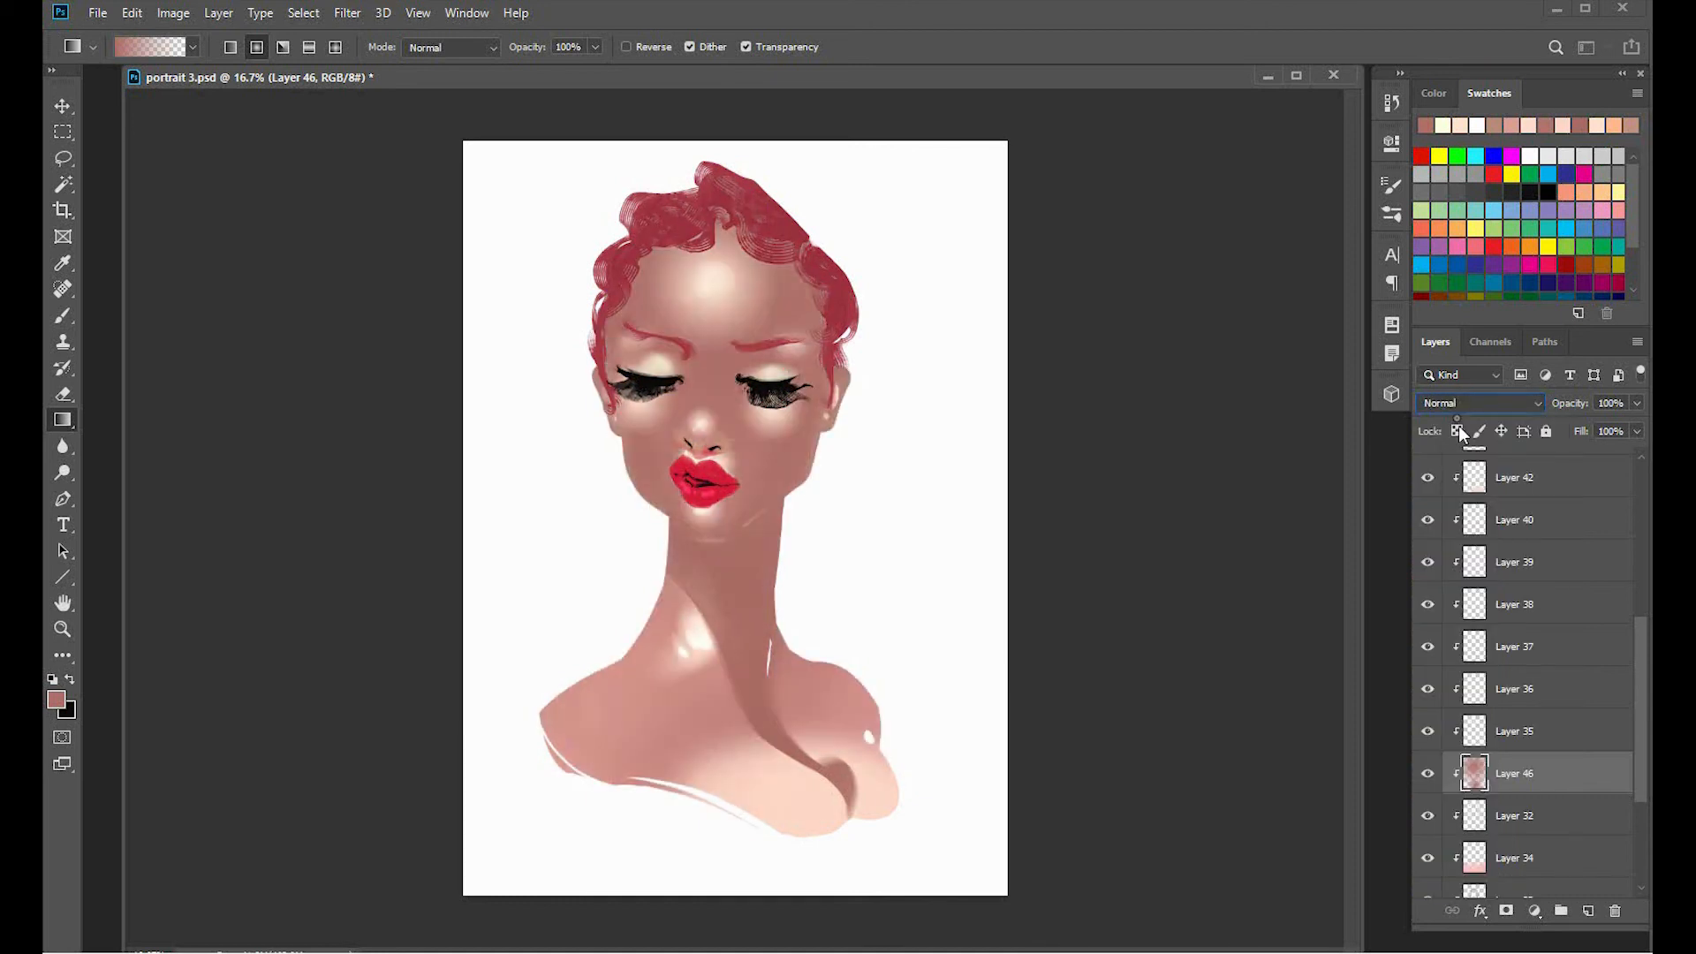
pyautogui.click(1427, 774)
pyautogui.click(1427, 774)
pyautogui.click(1426, 774)
pyautogui.click(1427, 773)
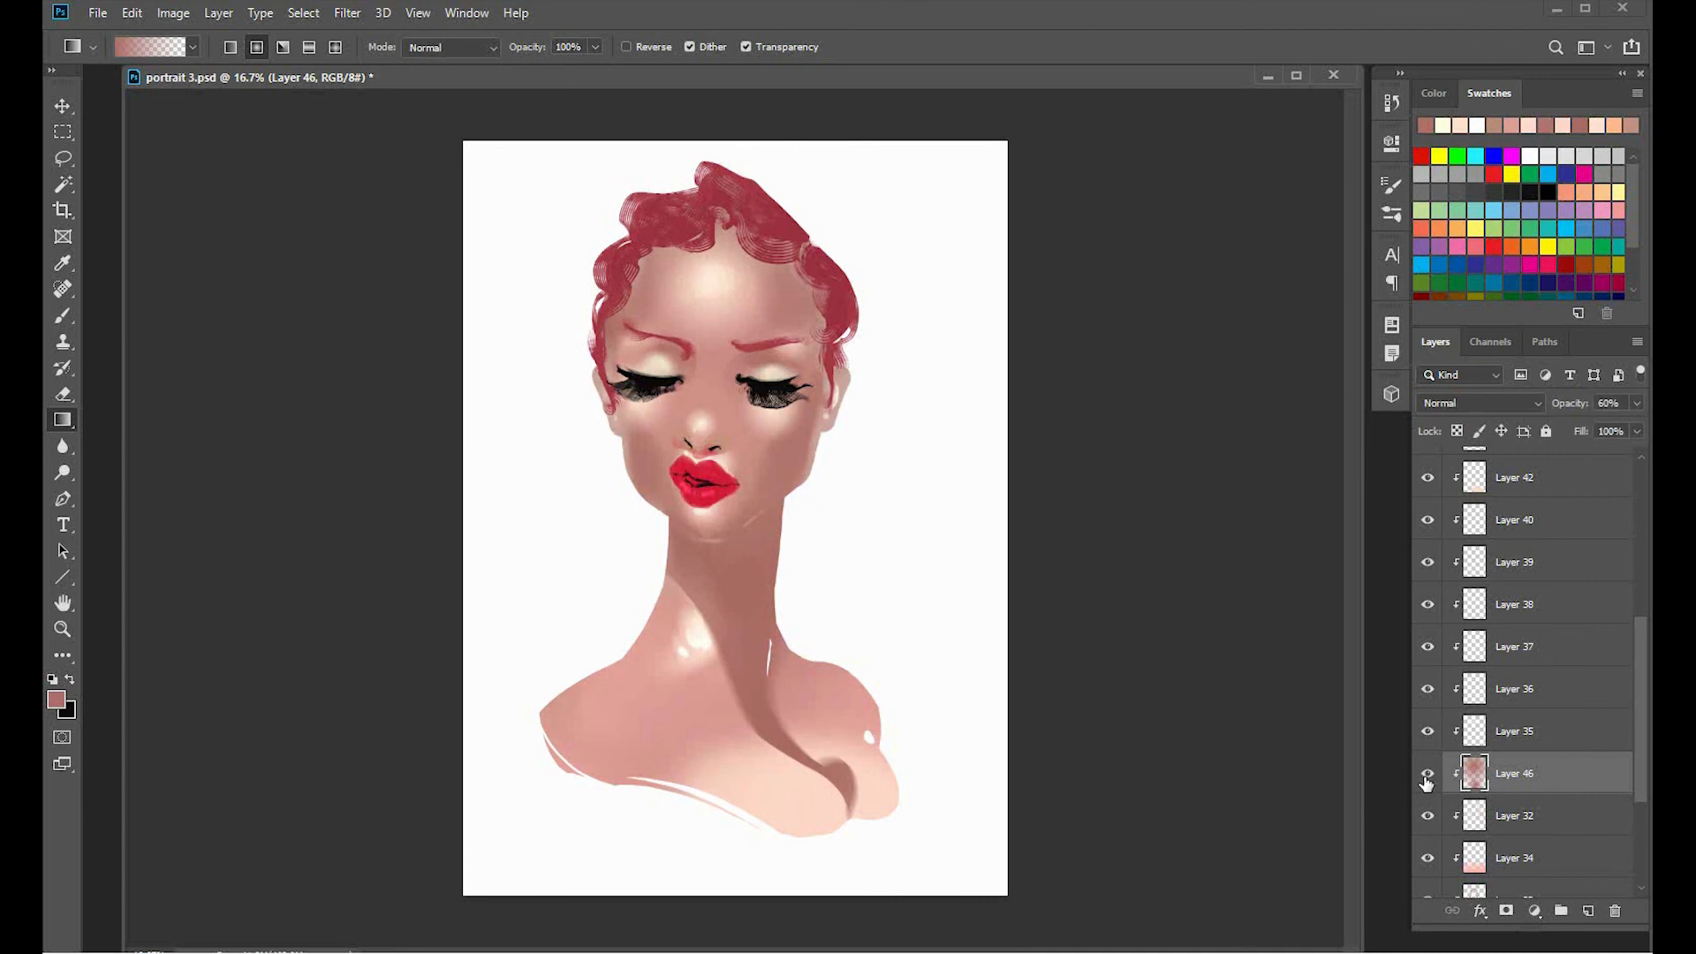
# Adjust the gradient layer's colour and lightness with Hue/Saturation and compare the portrait with the layer hidden and shown.
pyautogui.hotkey('ctrl', 'u')
pyautogui.moveTo(1349, 601); pyautogui.dragTo(1397, 656)
pyautogui.moveTo(1349, 707)
pyautogui.mouseDown()
pyautogui.moveTo(1332, 706)
pyautogui.moveTo(1355, 707)
pyautogui.mouseUp()
pyautogui.press('Return')
pyautogui.press('g')
pyautogui.click(1428, 776)
pyautogui.click(1430, 775)
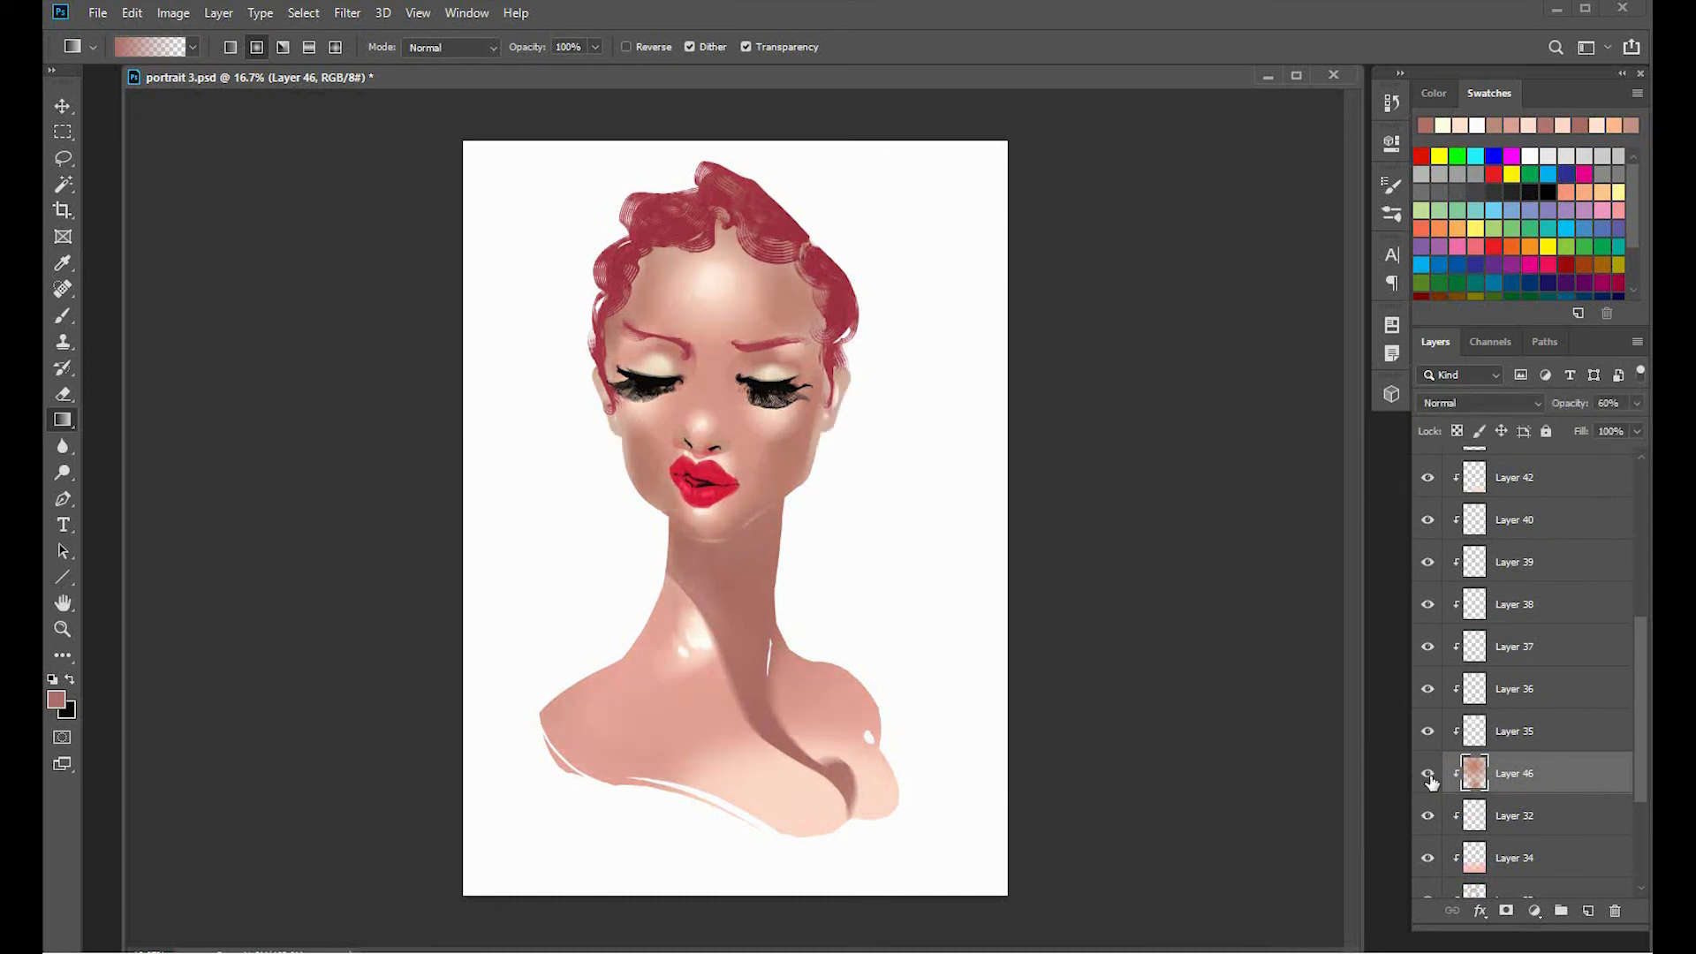
# Lower the gradient layer's opacity to 40%.
pyautogui.click(1636, 405)
pyautogui.moveTo(1599, 427); pyautogui.dragTo(1579, 430)
pyautogui.press('l')
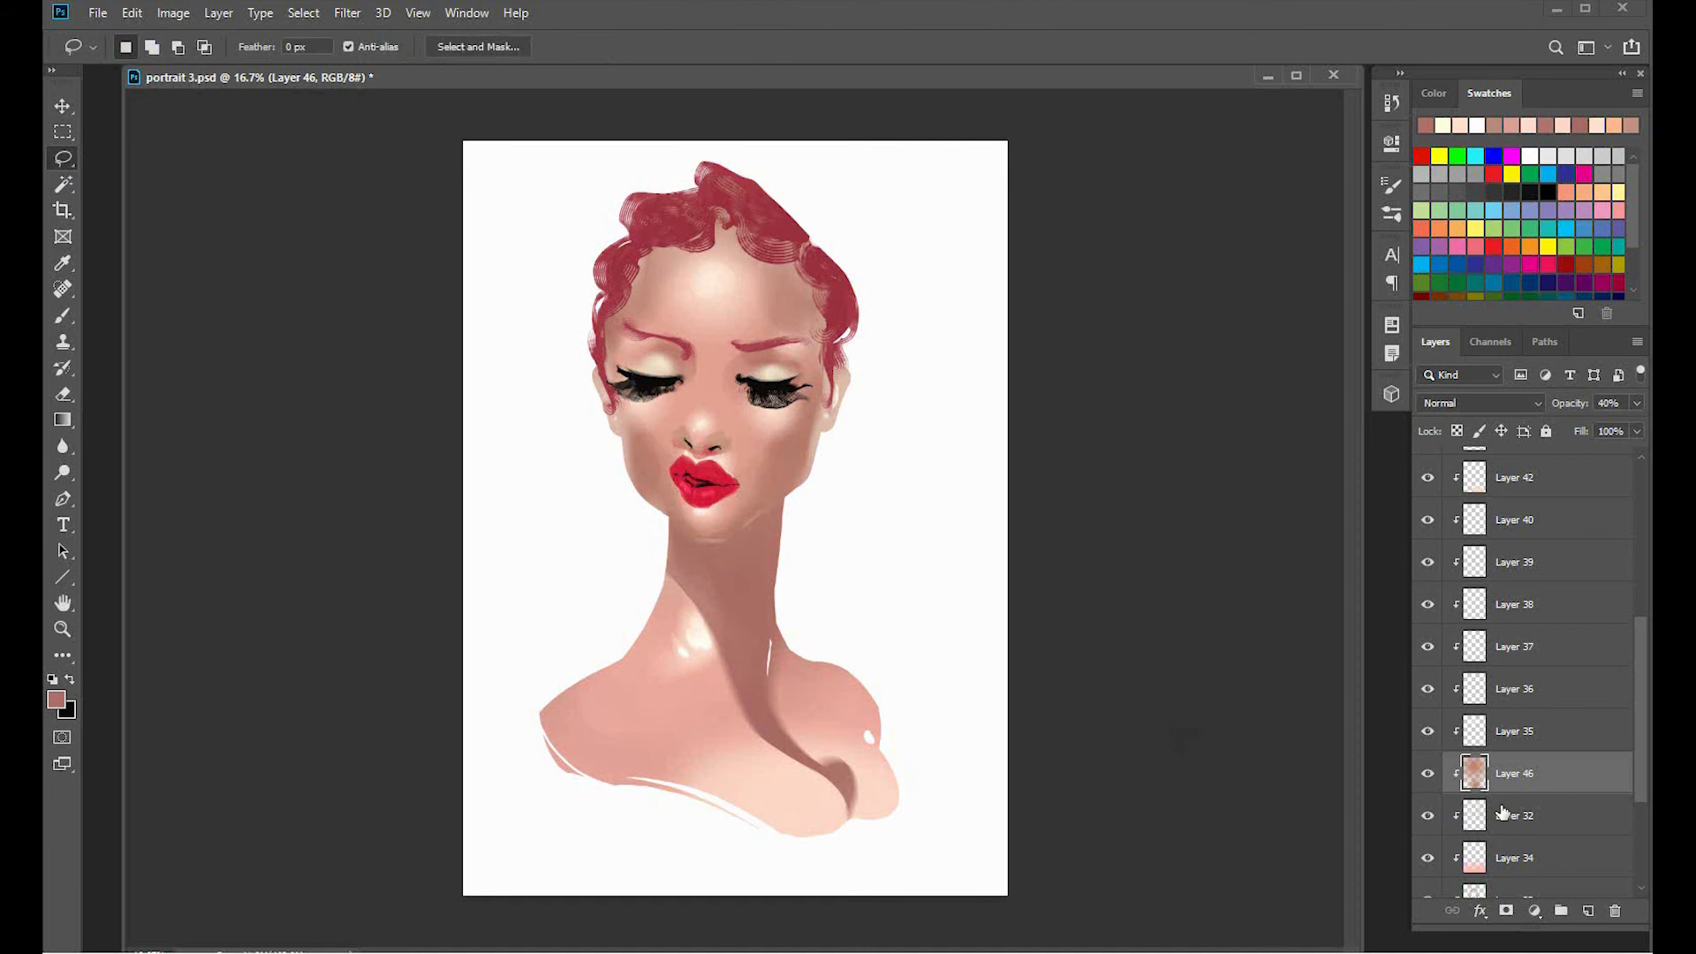
# Add another clipped layer above Layer 41 and compare the portrait with gradient Layer 46 hidden and shown.
pyautogui.click(1589, 912)
pyautogui.press('g')
pyautogui.click(1427, 691)
pyautogui.click(1428, 692)
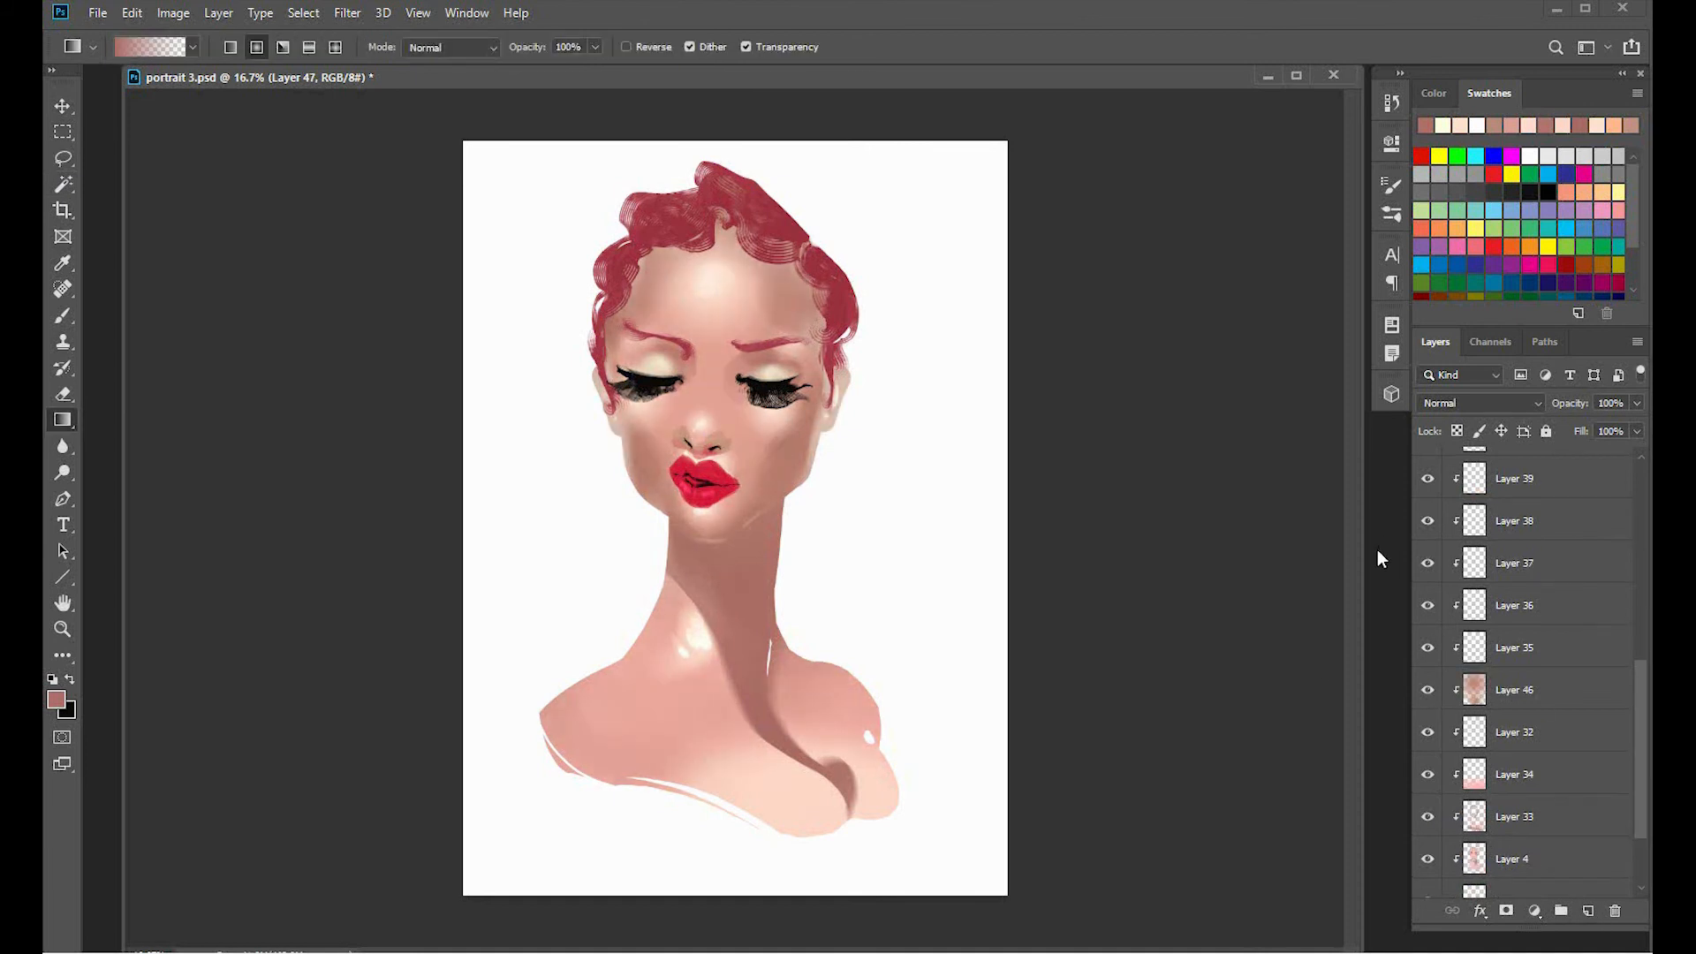
# Add a new layer above Layer 15 and turn it into a clipping mask on that layer.
pyautogui.moveTo(1643, 697); pyautogui.dragTo(1641, 515)
pyautogui.click(1448, 555)
pyautogui.click(1587, 911)
pyautogui.rightClick(1517, 555)
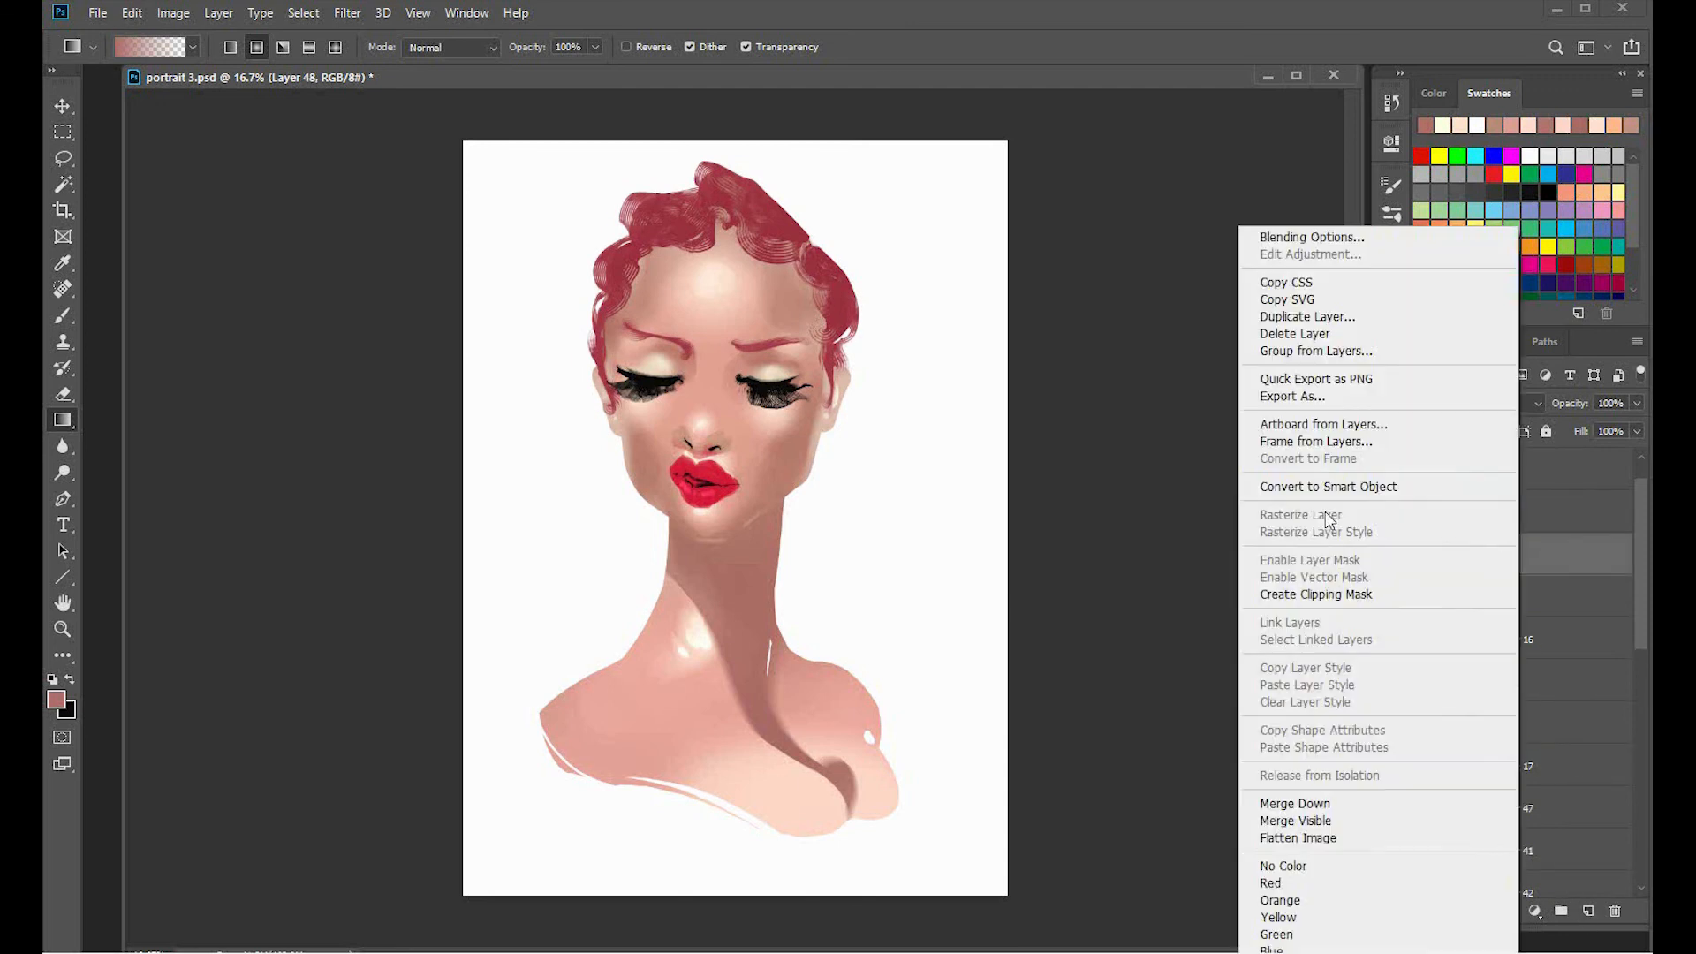
pyautogui.click(1289, 595)
# Sample the skin tone under the right-hand eye and brush it over the black lower lashes of both eyes.
pyautogui.press('b')
pyautogui.rightClick(795, 425)
pyautogui.click(1102, 774)
pyautogui.click(773, 413)
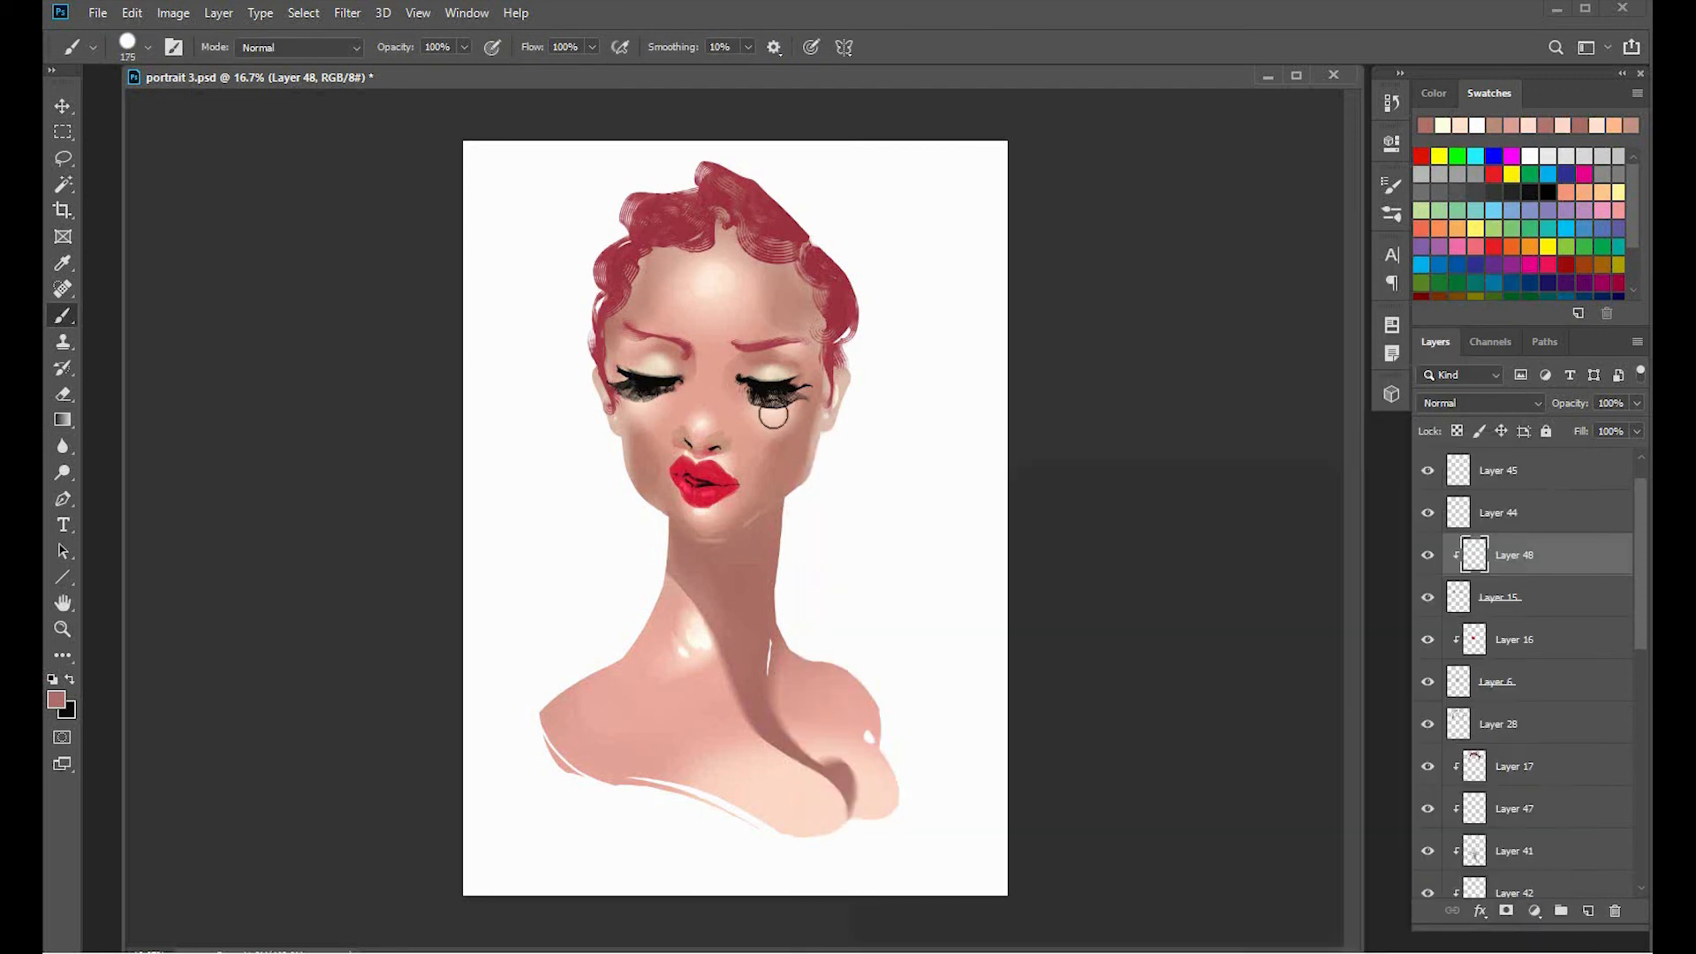
pyautogui.keyDown('alt'); pyautogui.click(753, 417); pyautogui.keyUp('alt')
pyautogui.moveTo(773, 407)
pyautogui.mouseDown()
pyautogui.moveTo(748, 404)
pyautogui.moveTo(793, 406)
pyautogui.mouseUp()
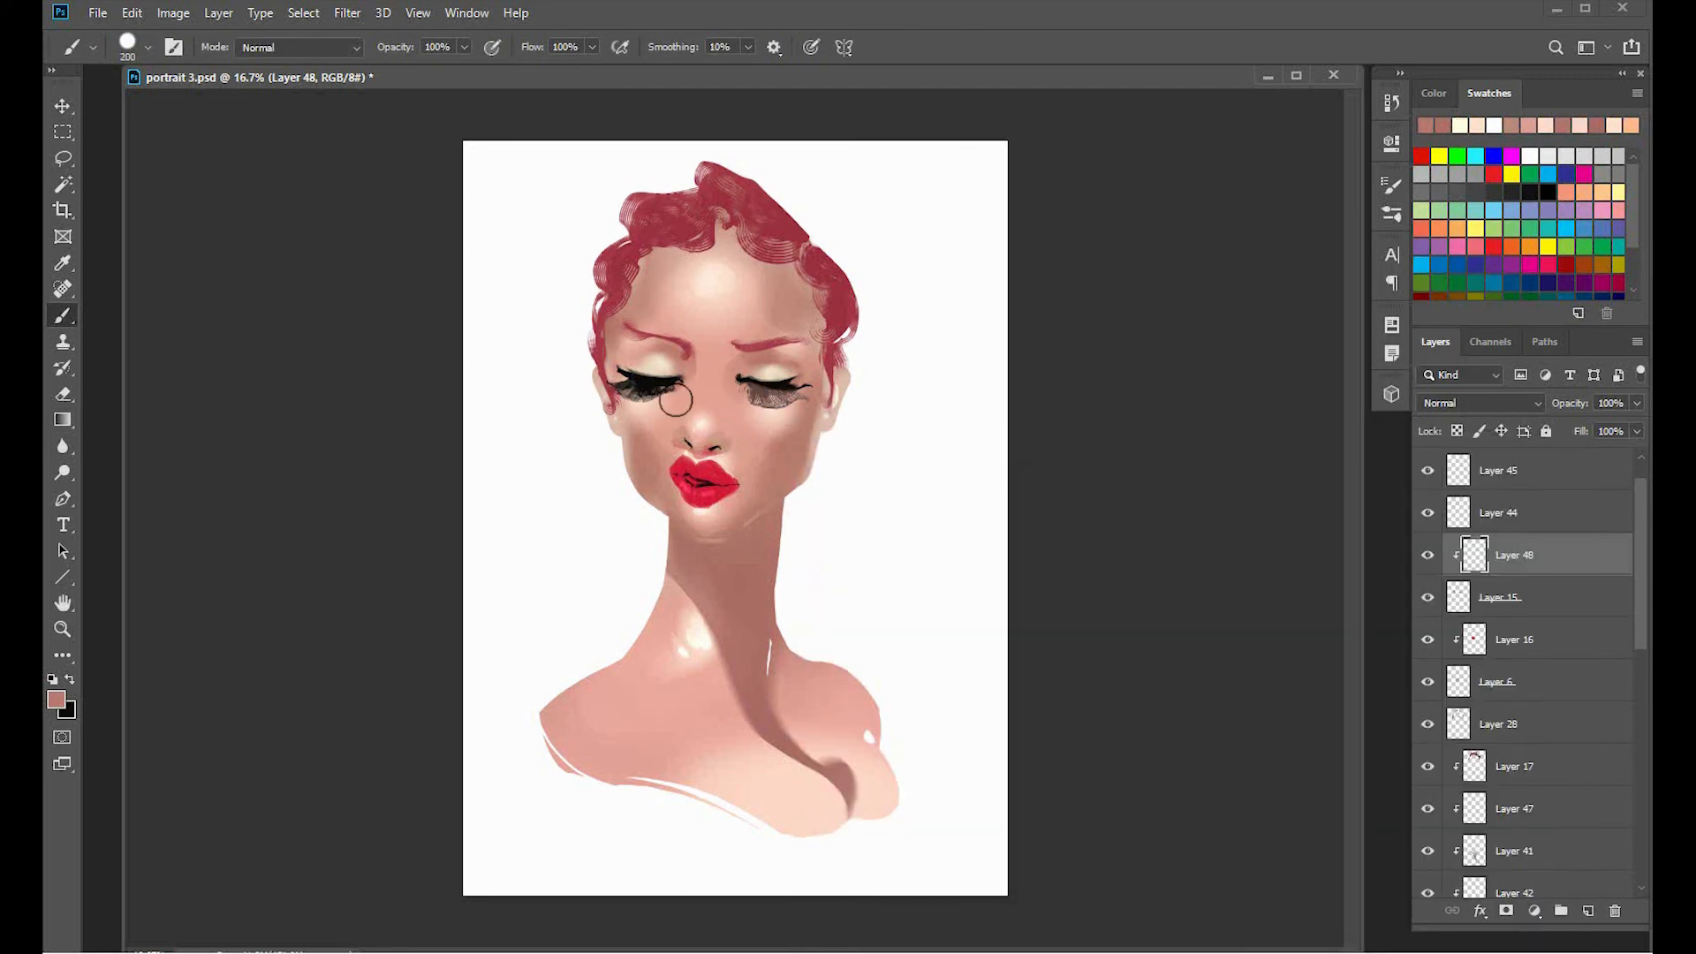
pyautogui.moveTo(676, 399); pyautogui.dragTo(627, 395)
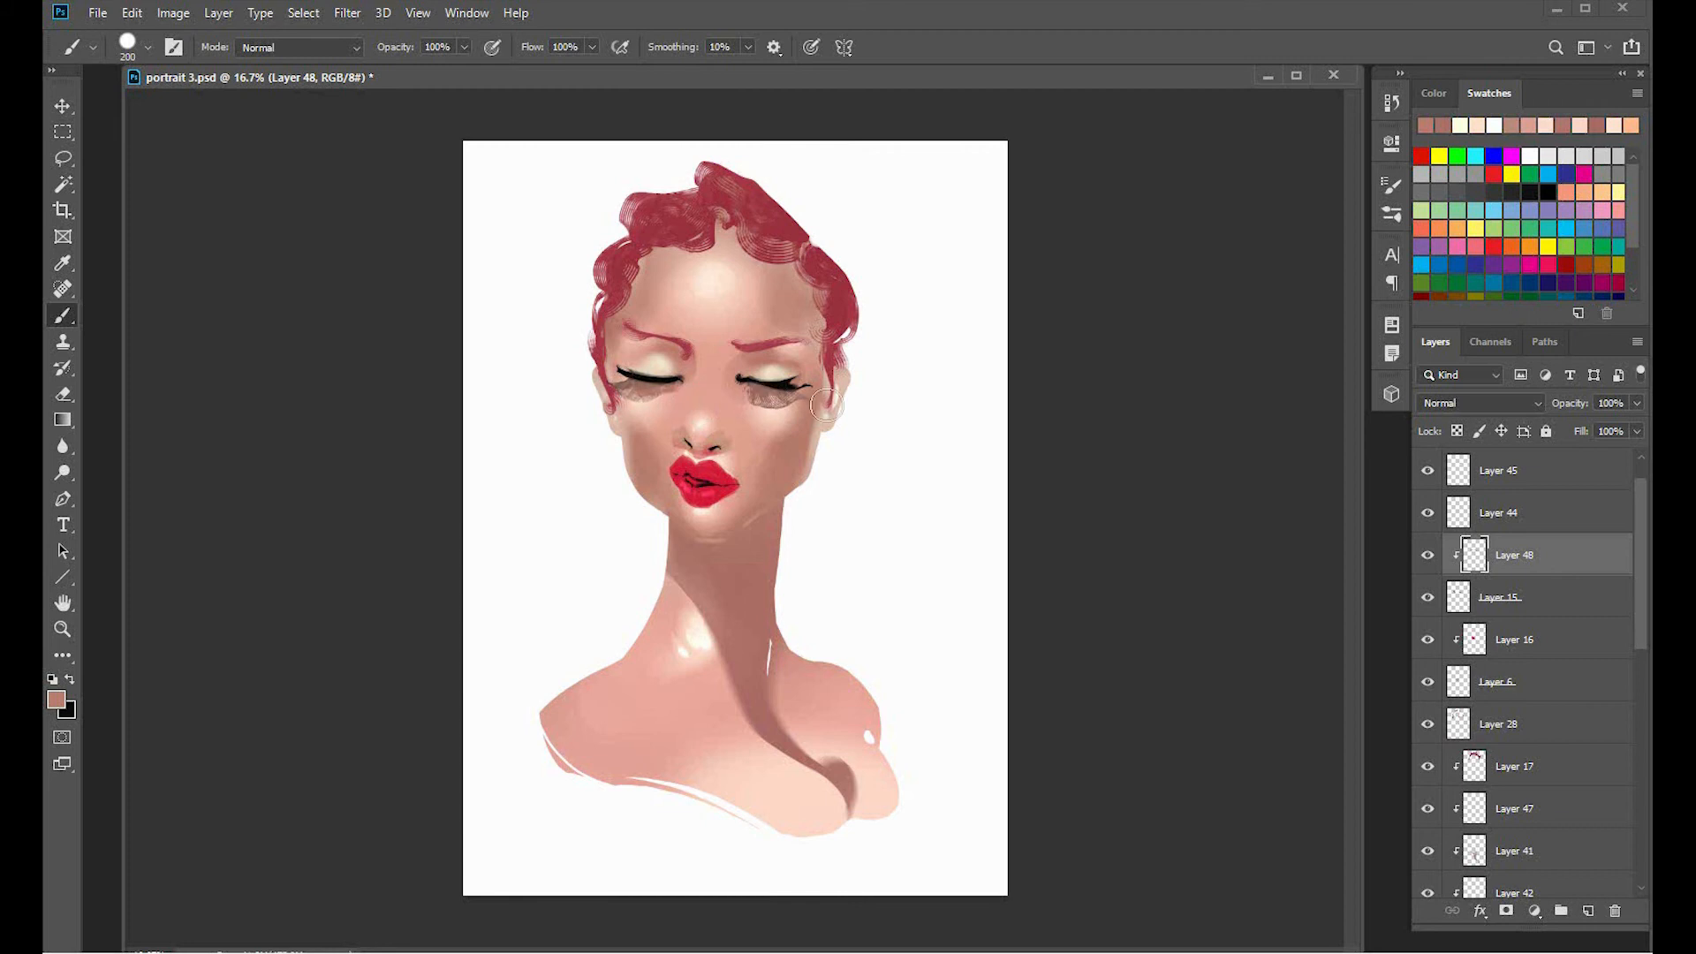
# Erase the skin tone along the lash lines of both eyes with a large soft round eraser.
pyautogui.press('e')
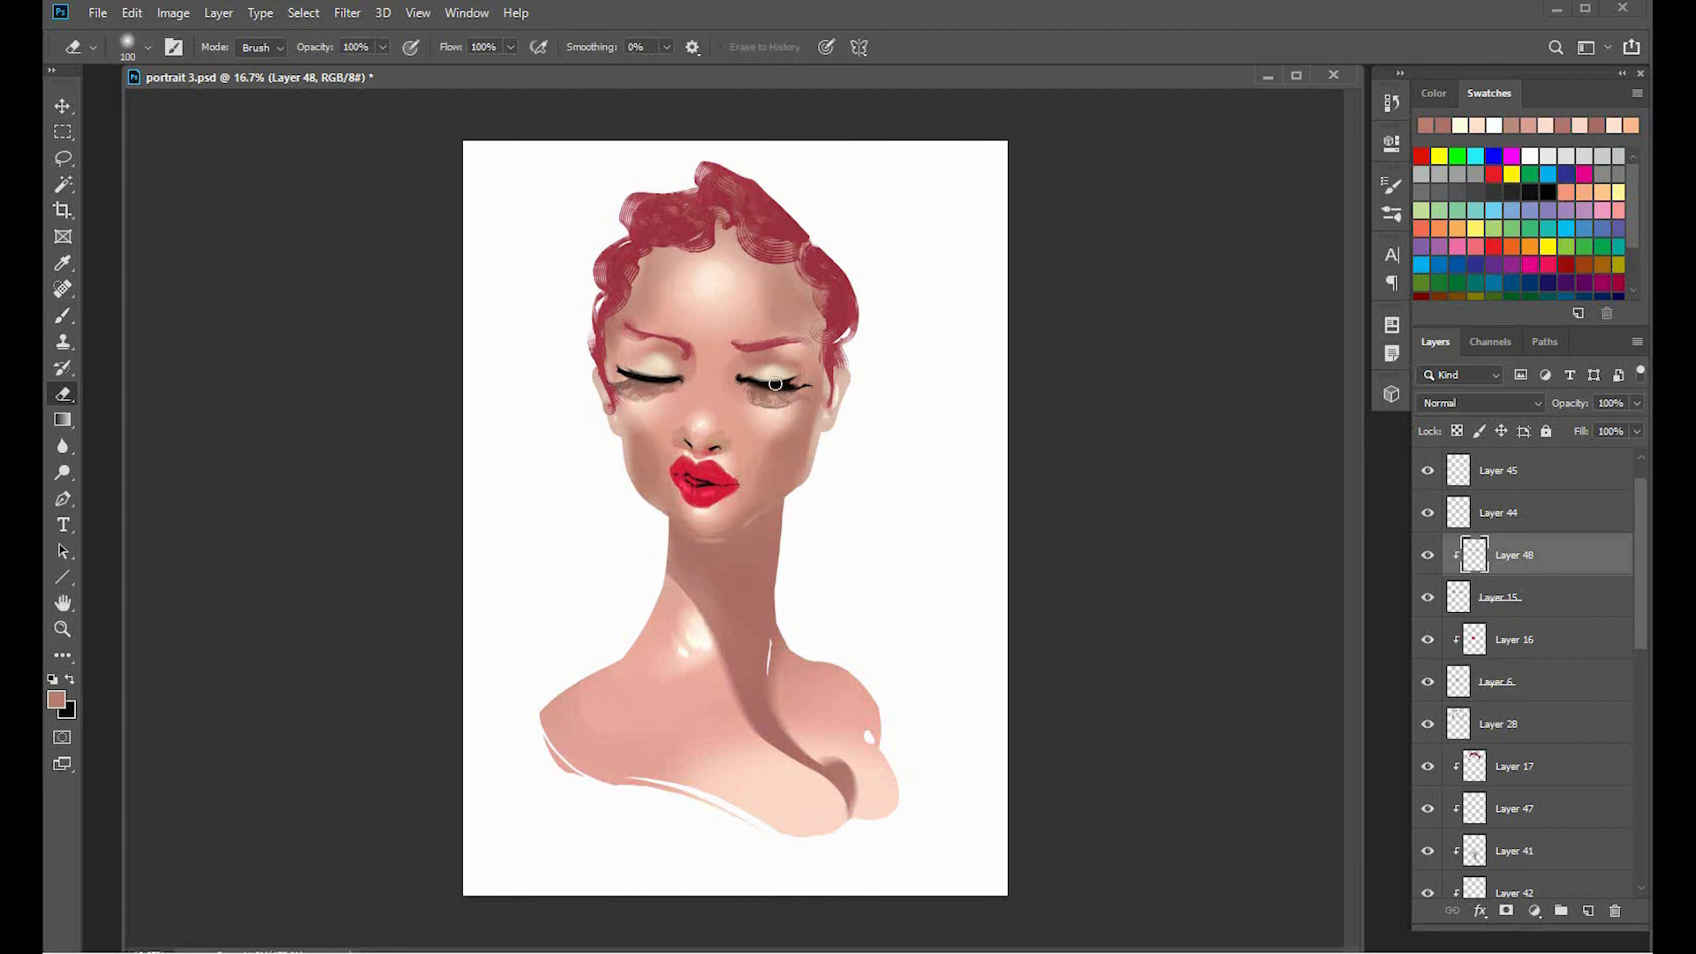
pyautogui.rightClick(807, 380)
pyautogui.press('Escape')
pyautogui.rightClick(767, 452)
pyautogui.doubleClick(1143, 810)
pyautogui.rightClick(767, 414)
pyautogui.doubleClick(1035, 705)
pyautogui.press('[')
pyautogui.press('[')
pyautogui.press('[')
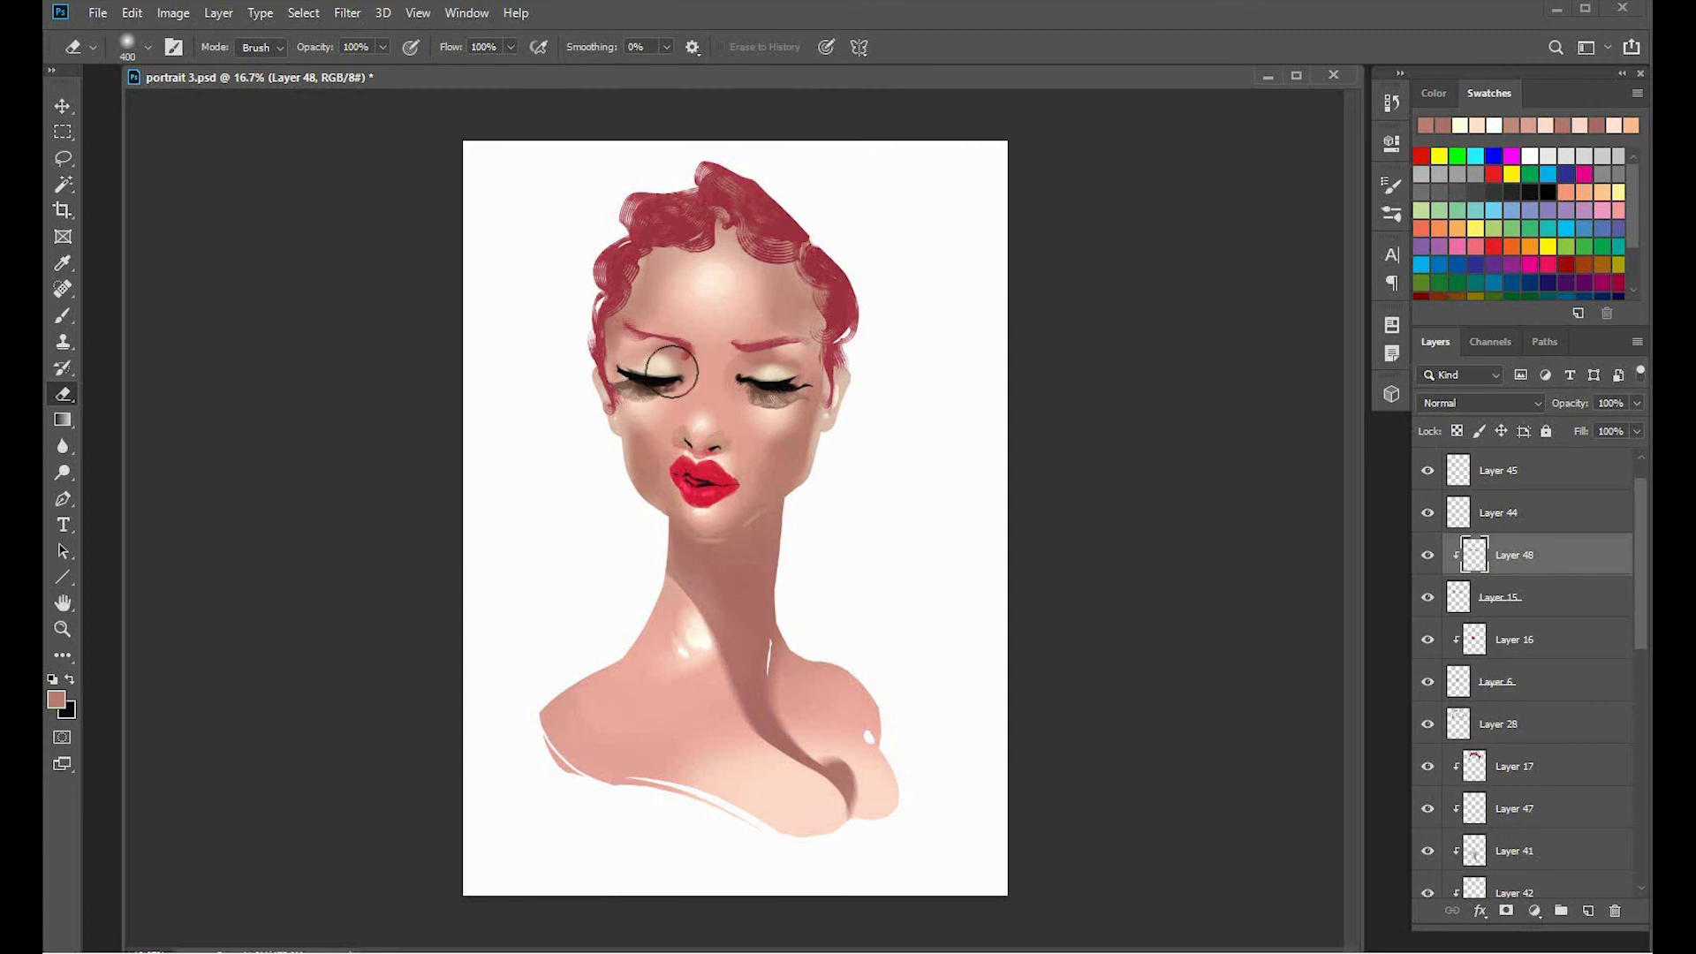
# Refine the dark lash lines with a hard round eraser at size 90.
pyautogui.press('ctrl')
pyautogui.press('[')
pyautogui.press('[')
pyautogui.press('[')
pyautogui.press('[')
pyautogui.press('[')
pyautogui.press('[')
pyautogui.press('[')
pyautogui.press('[')
pyautogui.rightClick(682, 401)
pyautogui.doubleClick(992, 721)
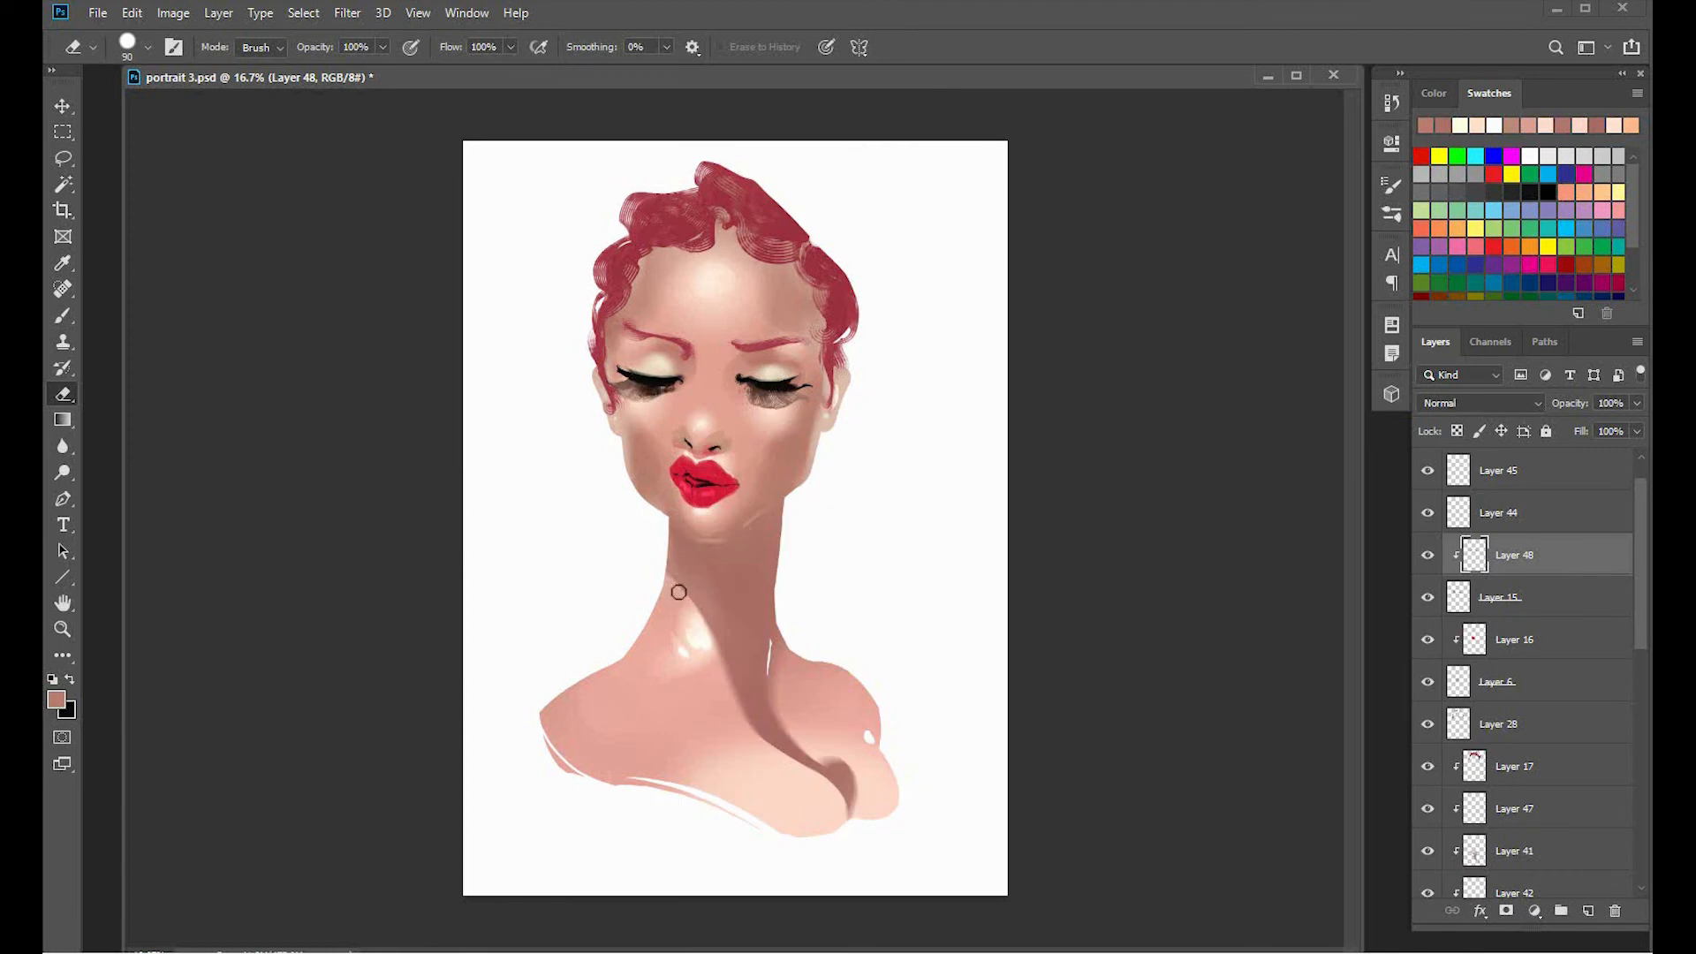
# Brush more skin tone over the lower lashes and clean up the lash lines with a size 15 hard eraser.
pyautogui.press('b')
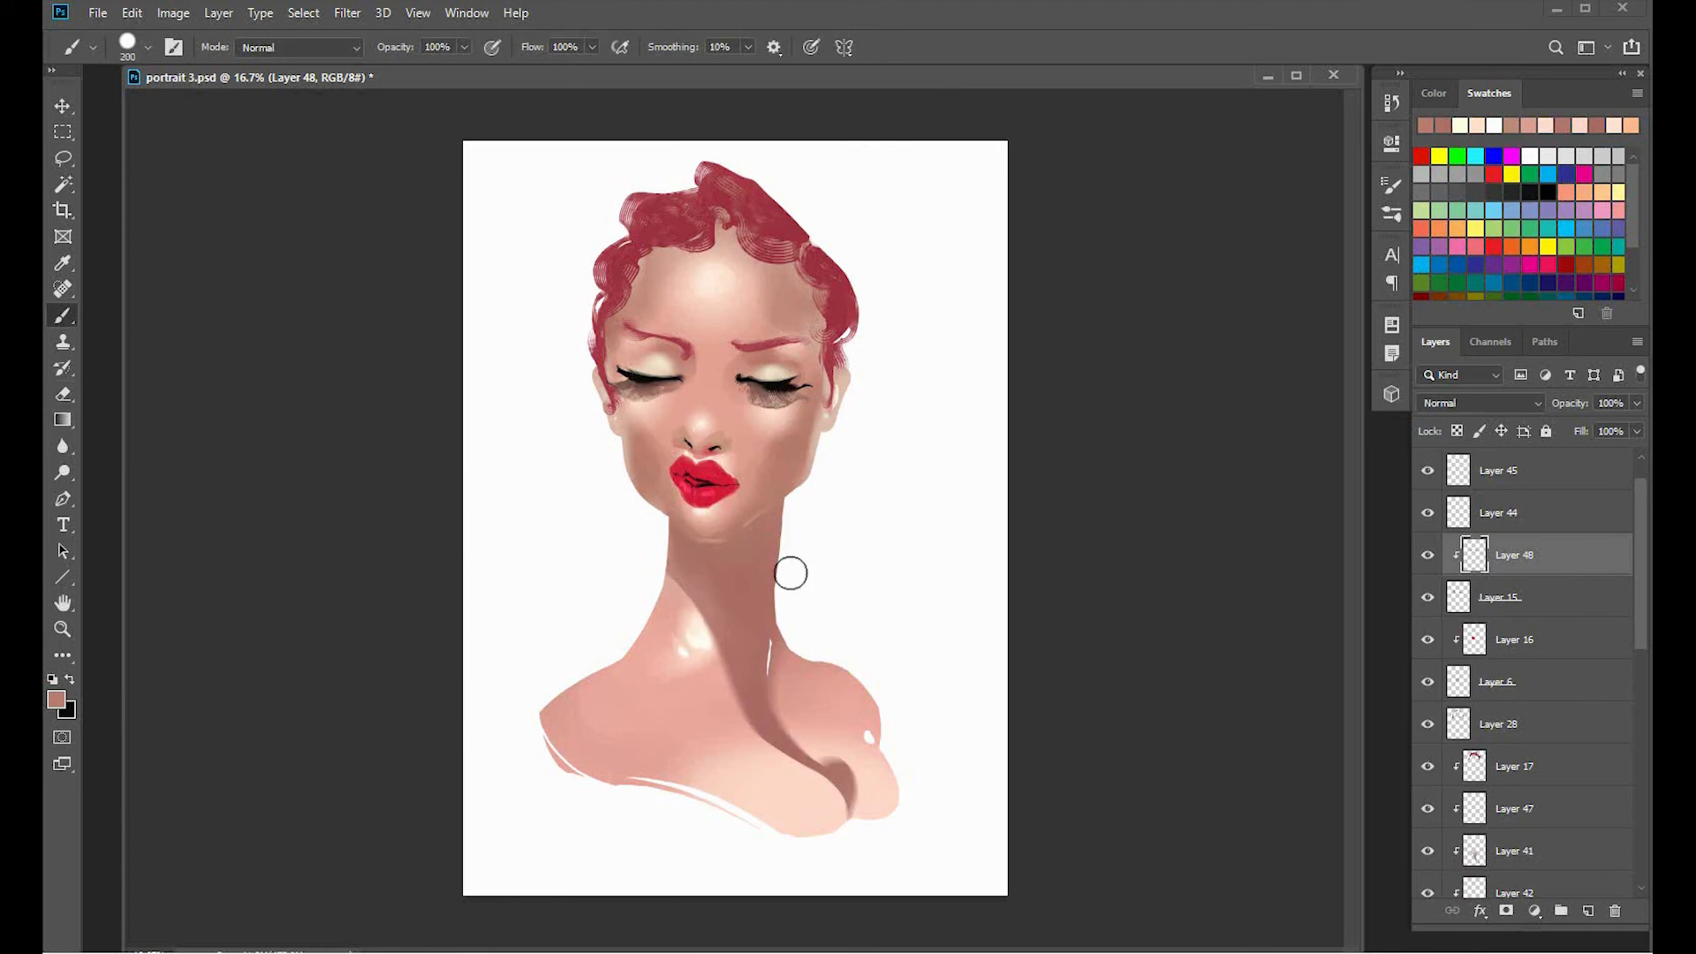
pyautogui.press('e')
pyautogui.hotkey('ctrl', '+')
pyautogui.hotkey('ctrl', '+')
pyautogui.scroll(3, 883, 415)
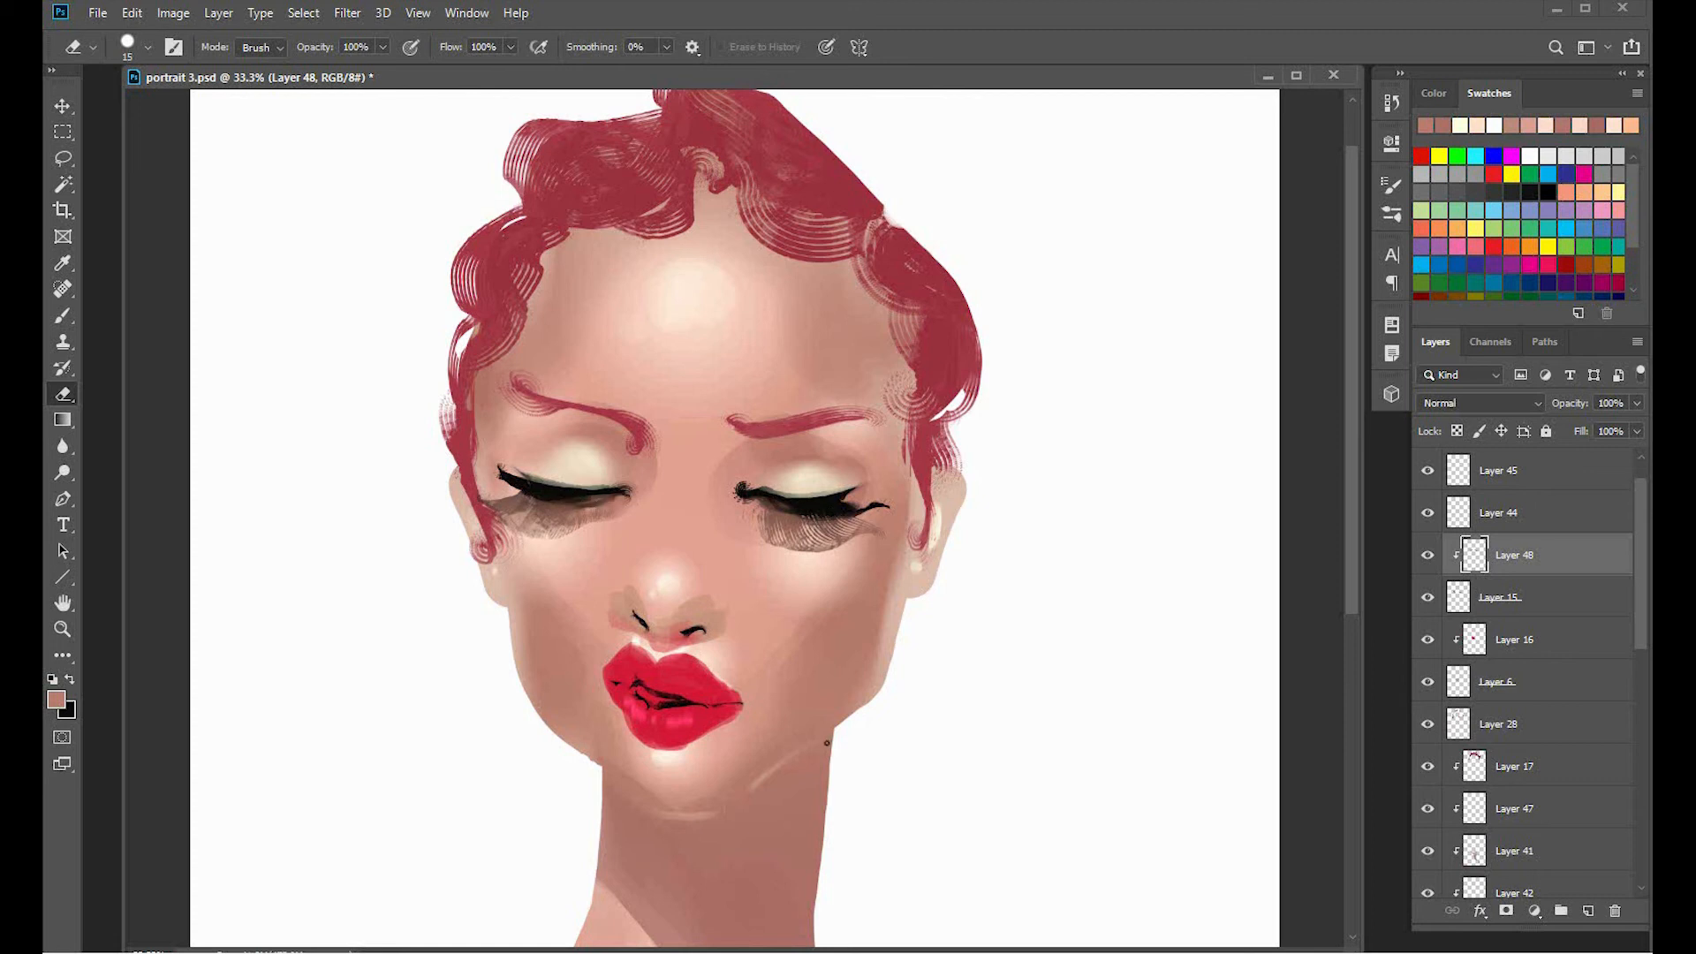
# Add a new clipped layer above Layer 47 and switch to the Brush tool.
pyautogui.click(1525, 789)
pyautogui.click(1588, 910)
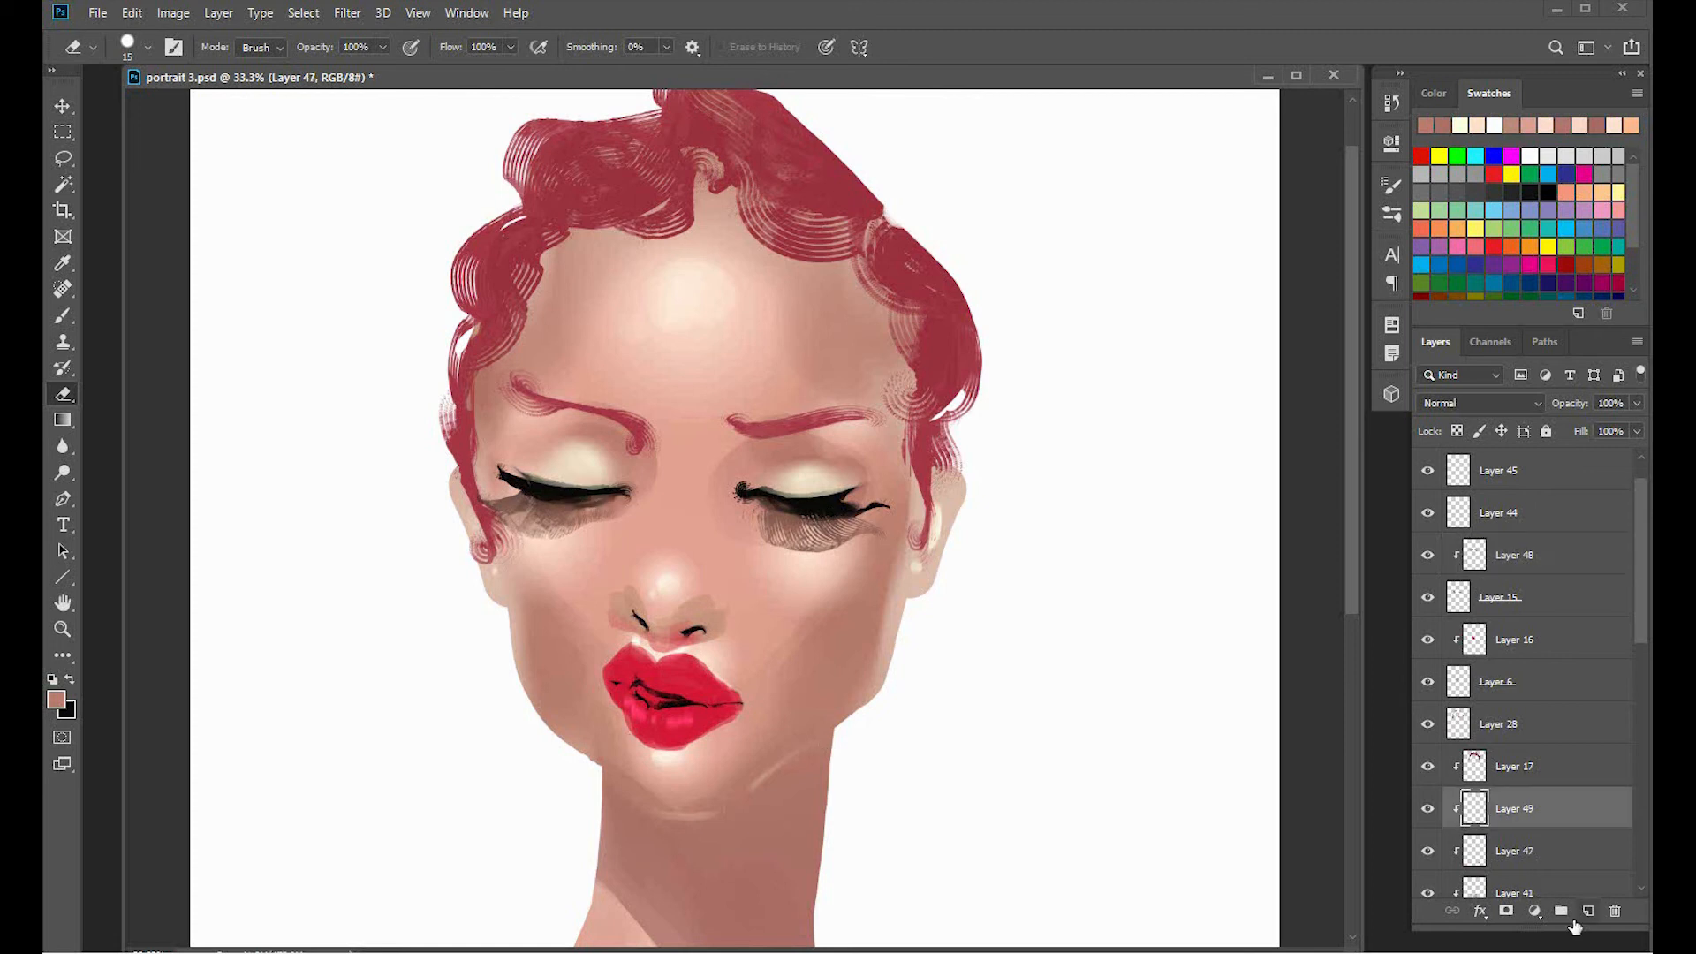
pyautogui.press('b')
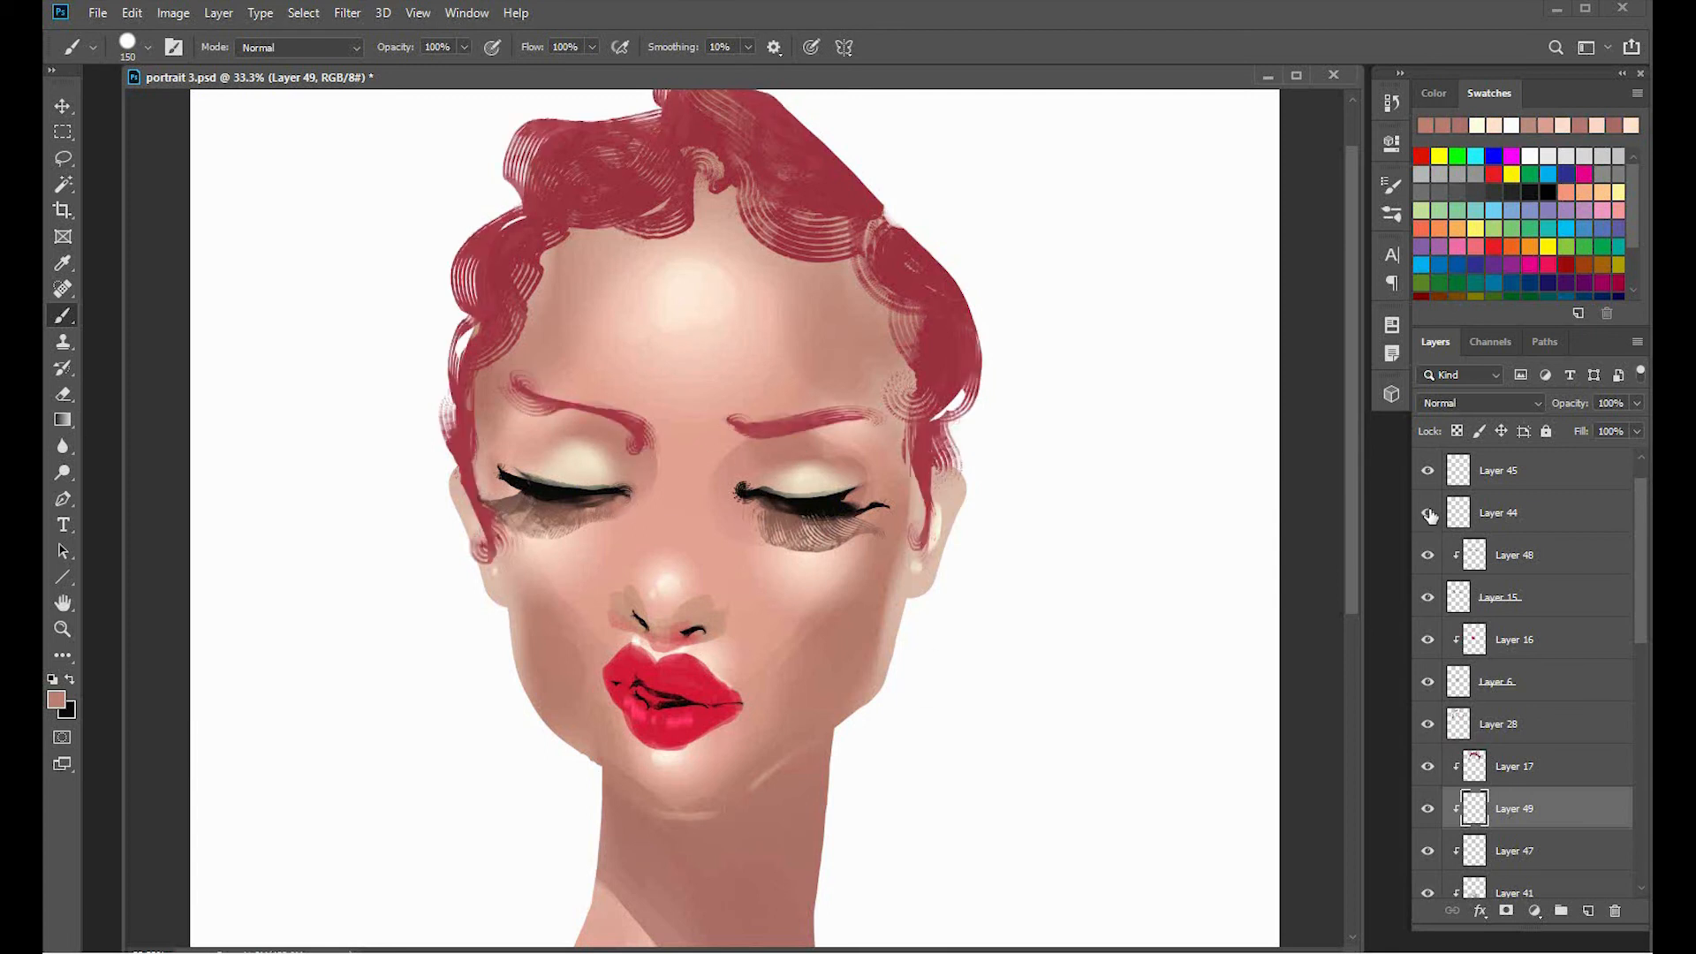
# On a new layer above Layer 45, shade the crease above the right-hand eyelid with brown sampled from the lower lashes.
pyautogui.click(1525, 480)
pyautogui.click(1587, 910)
pyautogui.keyDown('alt'); pyautogui.click(791, 523); pyautogui.keyUp('alt')
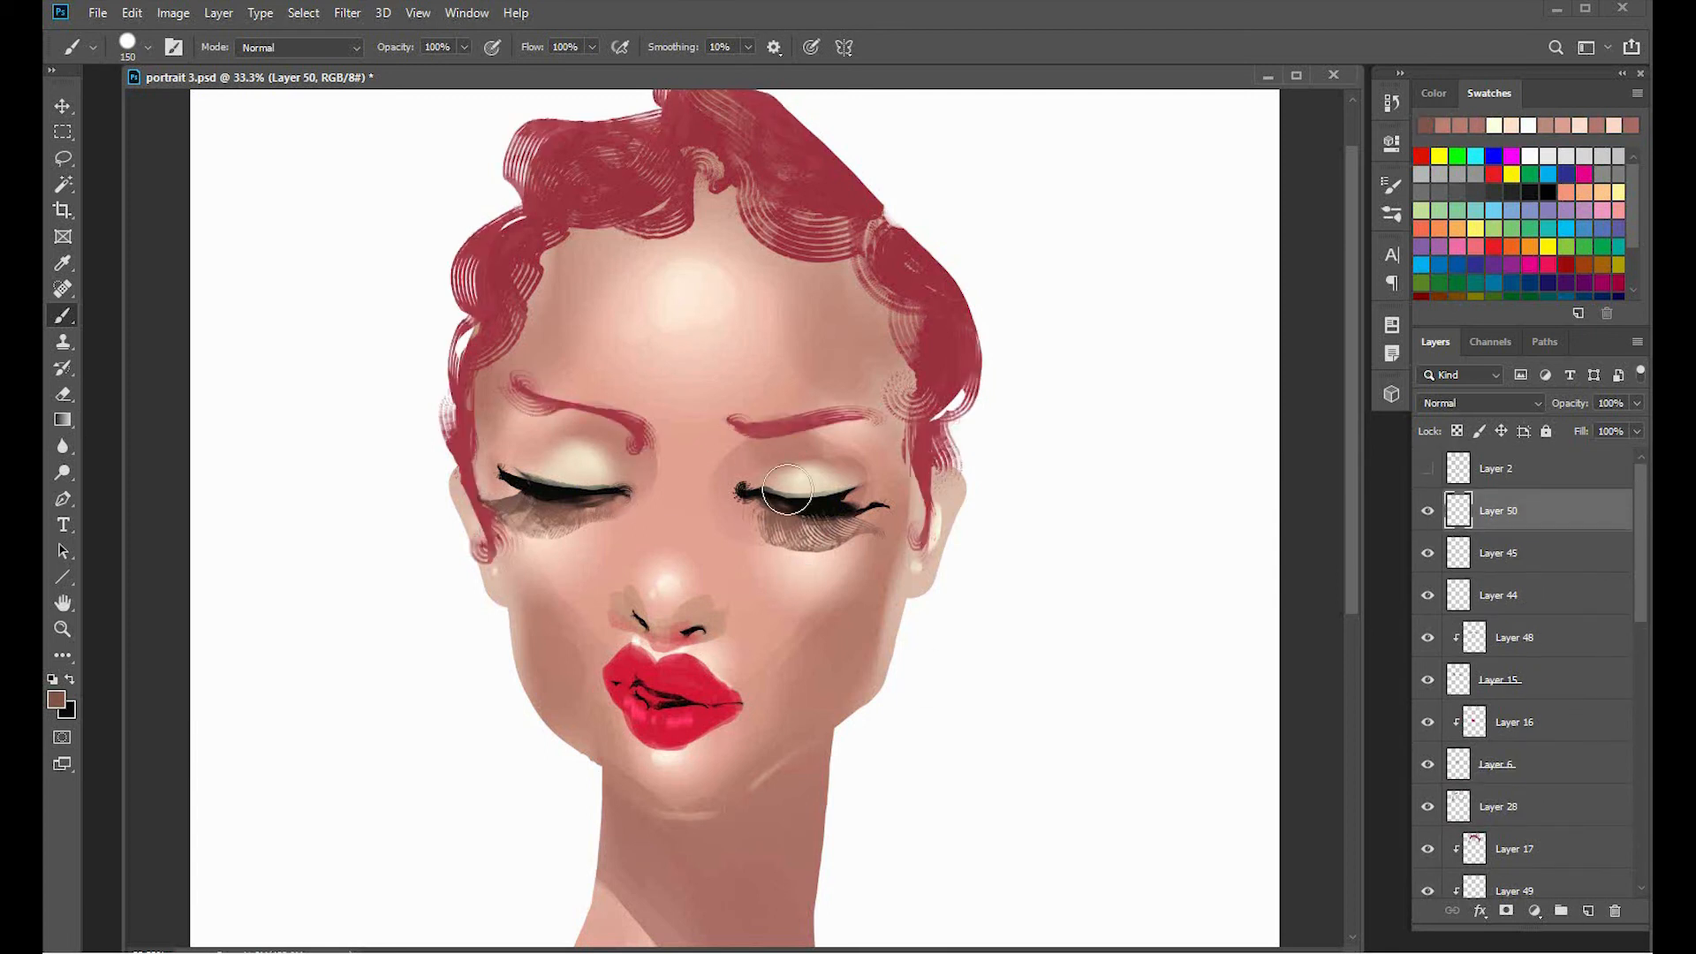
pyautogui.moveTo(774, 455)
pyautogui.mouseDown()
pyautogui.moveTo(845, 455)
pyautogui.moveTo(817, 468)
pyautogui.moveTo(802, 441)
pyautogui.moveTo(869, 470)
pyautogui.mouseUp()
pyautogui.press('[')
pyautogui.press('[')
pyautogui.press('[')
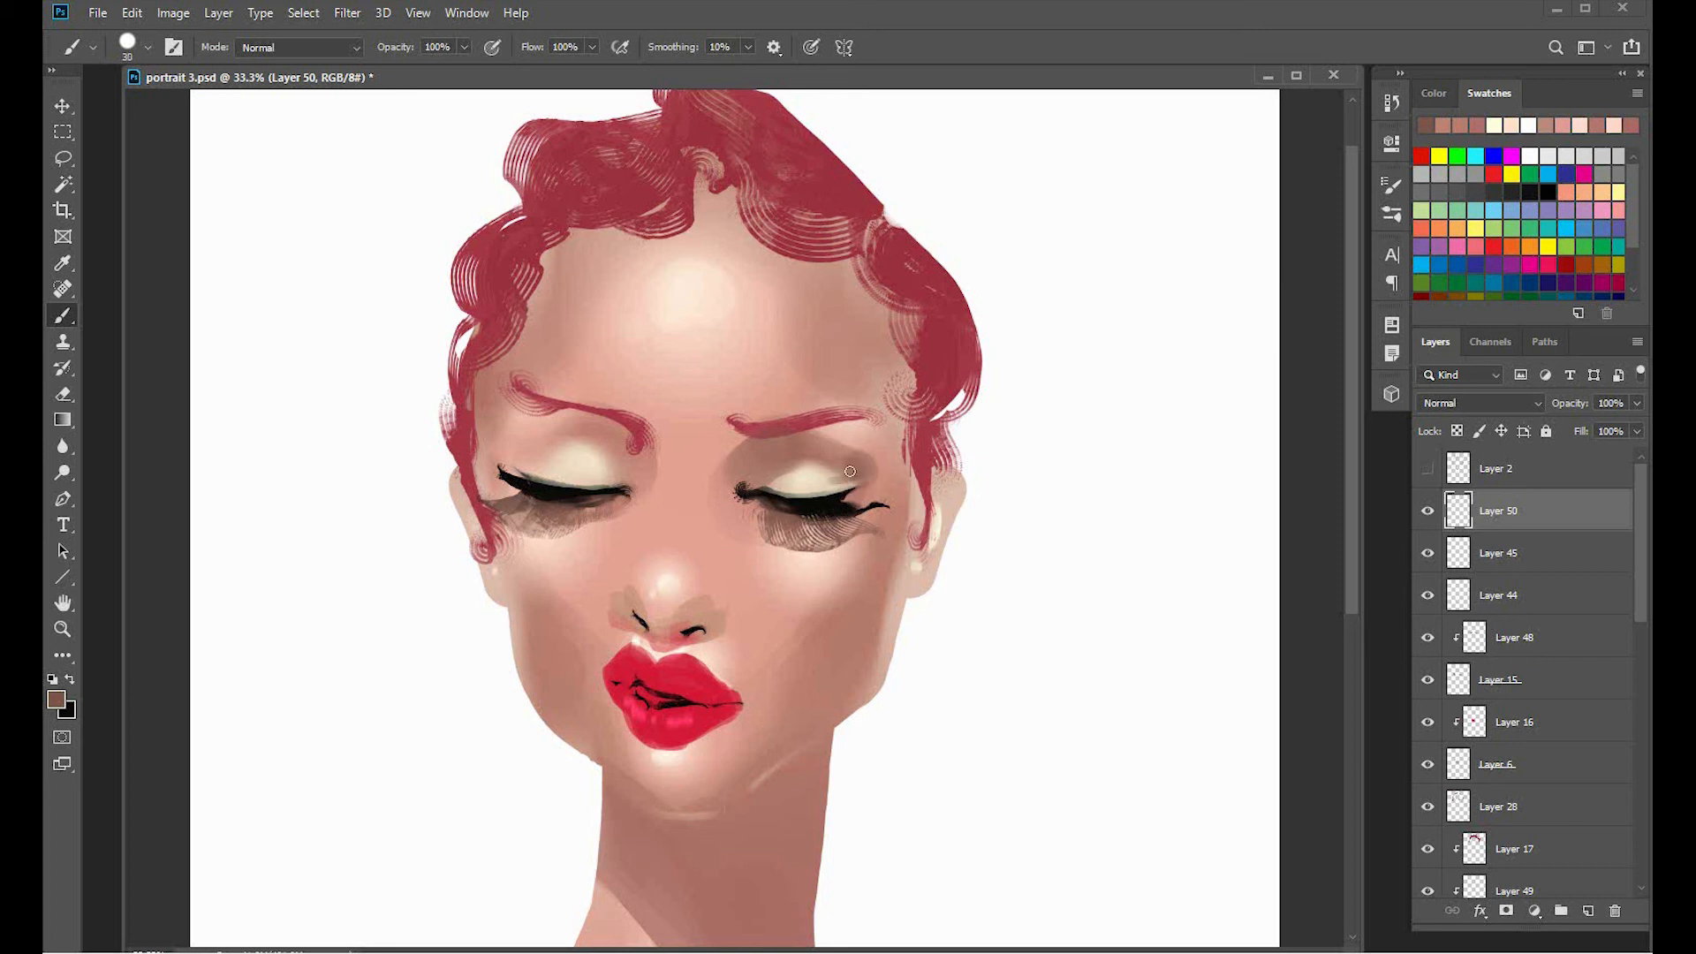
# Shade the crease above the left-hand eyelid with the same brown, undoing the stray stroke at its inner corner.
pyautogui.press(']')
pyautogui.press(']')
pyautogui.press(']')
pyautogui.press(']')
pyautogui.press(']')
pyautogui.press(']')
pyautogui.press(']')
pyautogui.press(']')
pyautogui.moveTo(621, 447)
pyautogui.mouseDown()
pyautogui.moveTo(631, 489)
pyautogui.moveTo(614, 488)
pyautogui.moveTo(632, 449)
pyautogui.mouseUp()
pyautogui.hotkey('ctrl', 'z')
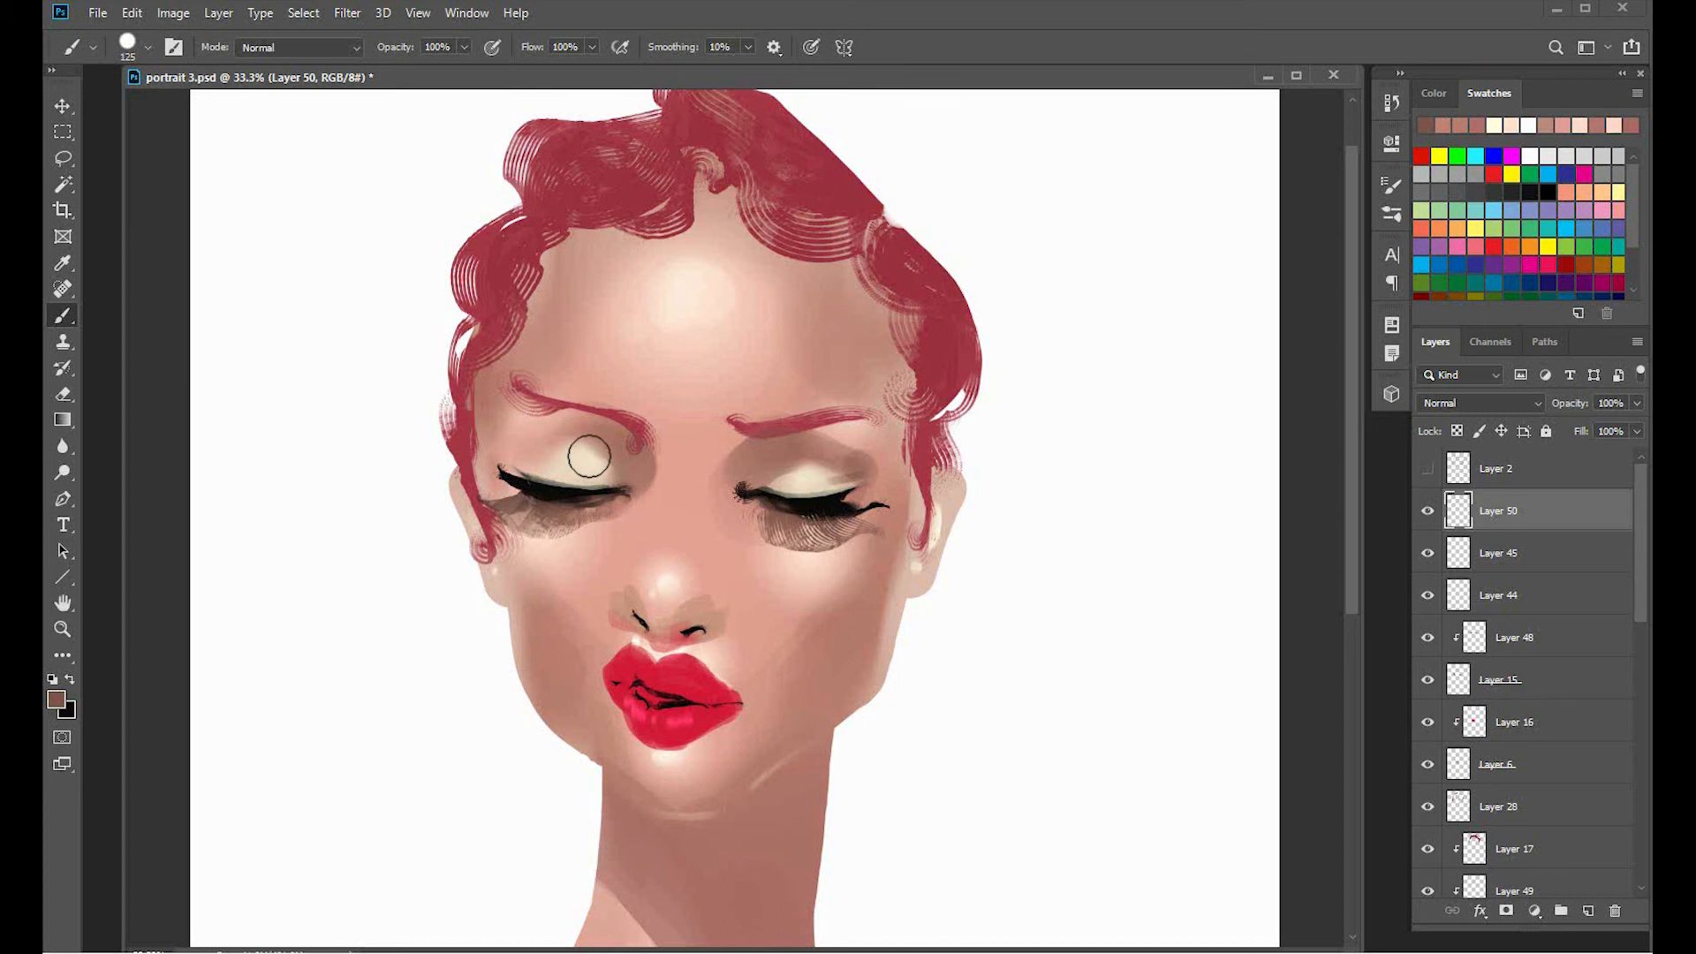
pyautogui.press('[')
pyautogui.press('[')
pyautogui.press('[')
pyautogui.press('[')
pyautogui.press('[')
pyautogui.moveTo(525, 469); pyautogui.dragTo(572, 434)
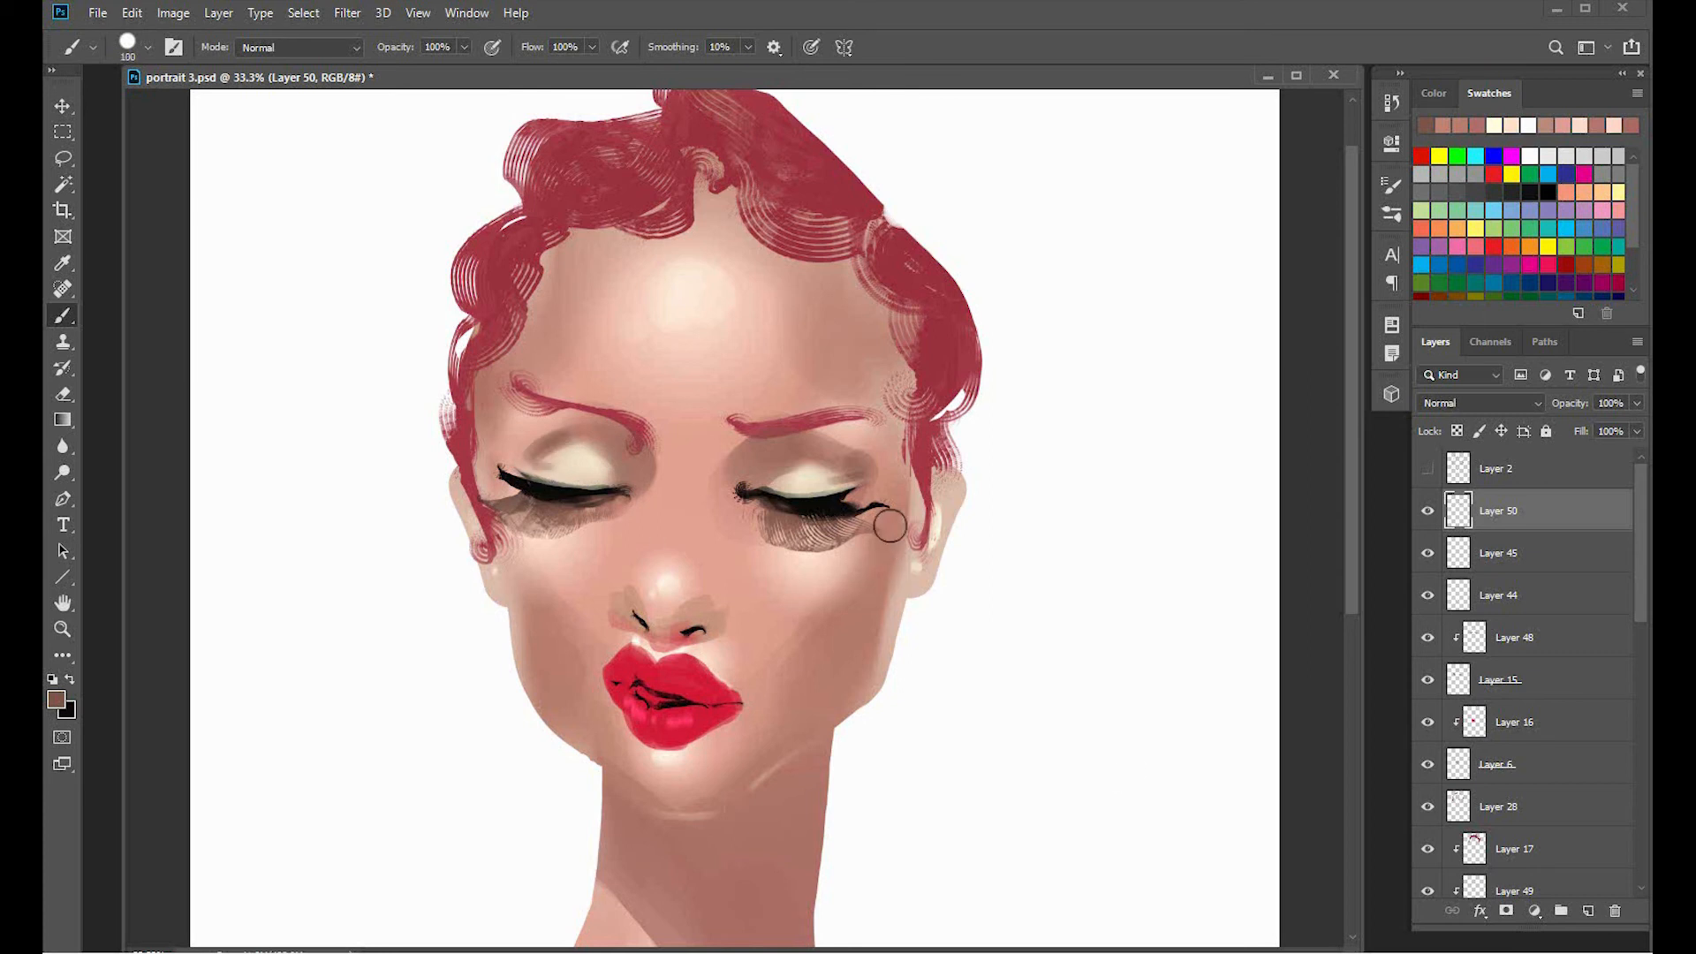
# Paint brown contour strokes under both cheekbones and along both sides of the forehead with a size 100 brush.
pyautogui.moveTo(891, 511)
pyautogui.mouseDown()
pyautogui.moveTo(878, 563)
pyautogui.moveTo(754, 669)
pyautogui.moveTo(809, 671)
pyautogui.moveTo(854, 612)
pyautogui.moveTo(825, 663)
pyautogui.mouseUp()
pyautogui.moveTo(544, 587)
pyautogui.mouseDown()
pyautogui.moveTo(518, 568)
pyautogui.moveTo(560, 662)
pyautogui.moveTo(541, 620)
pyautogui.mouseUp()
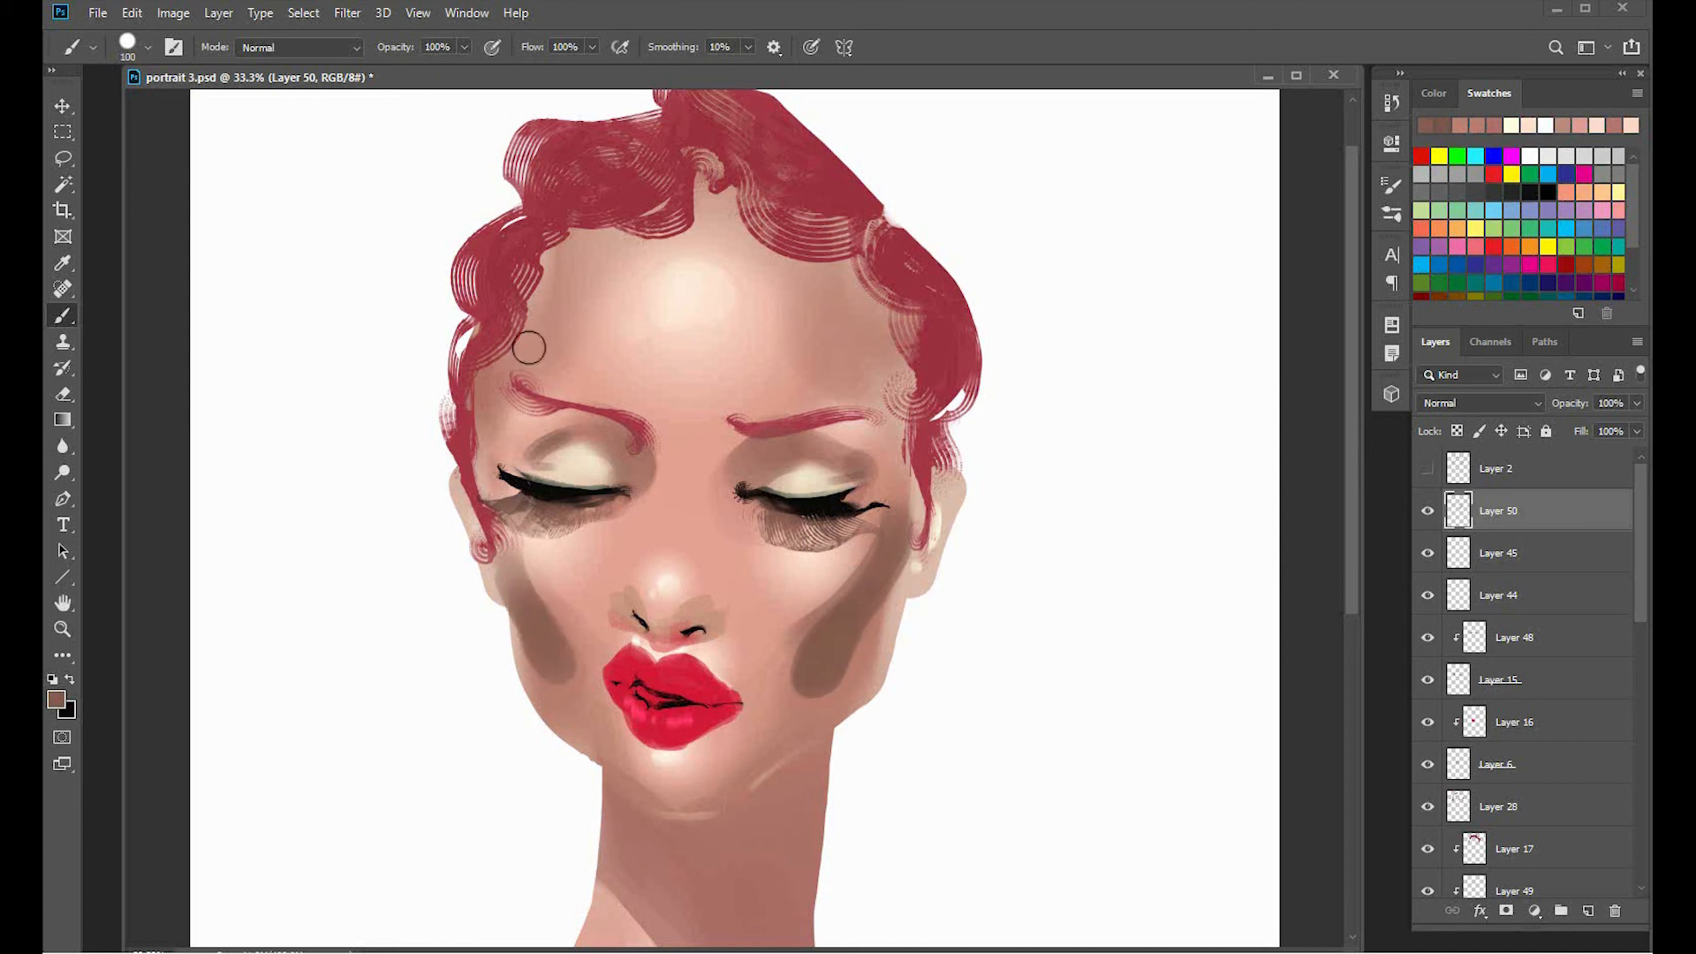
pyautogui.moveTo(538, 352); pyautogui.dragTo(485, 432)
pyautogui.moveTo(525, 354); pyautogui.dragTo(543, 287)
pyautogui.moveTo(875, 368)
pyautogui.mouseDown()
pyautogui.moveTo(907, 451)
pyautogui.moveTo(853, 329)
pyautogui.moveTo(816, 309)
pyautogui.moveTo(864, 344)
pyautogui.moveTo(873, 395)
pyautogui.moveTo(834, 344)
pyautogui.moveTo(855, 372)
pyautogui.moveTo(816, 265)
pyautogui.mouseUp()
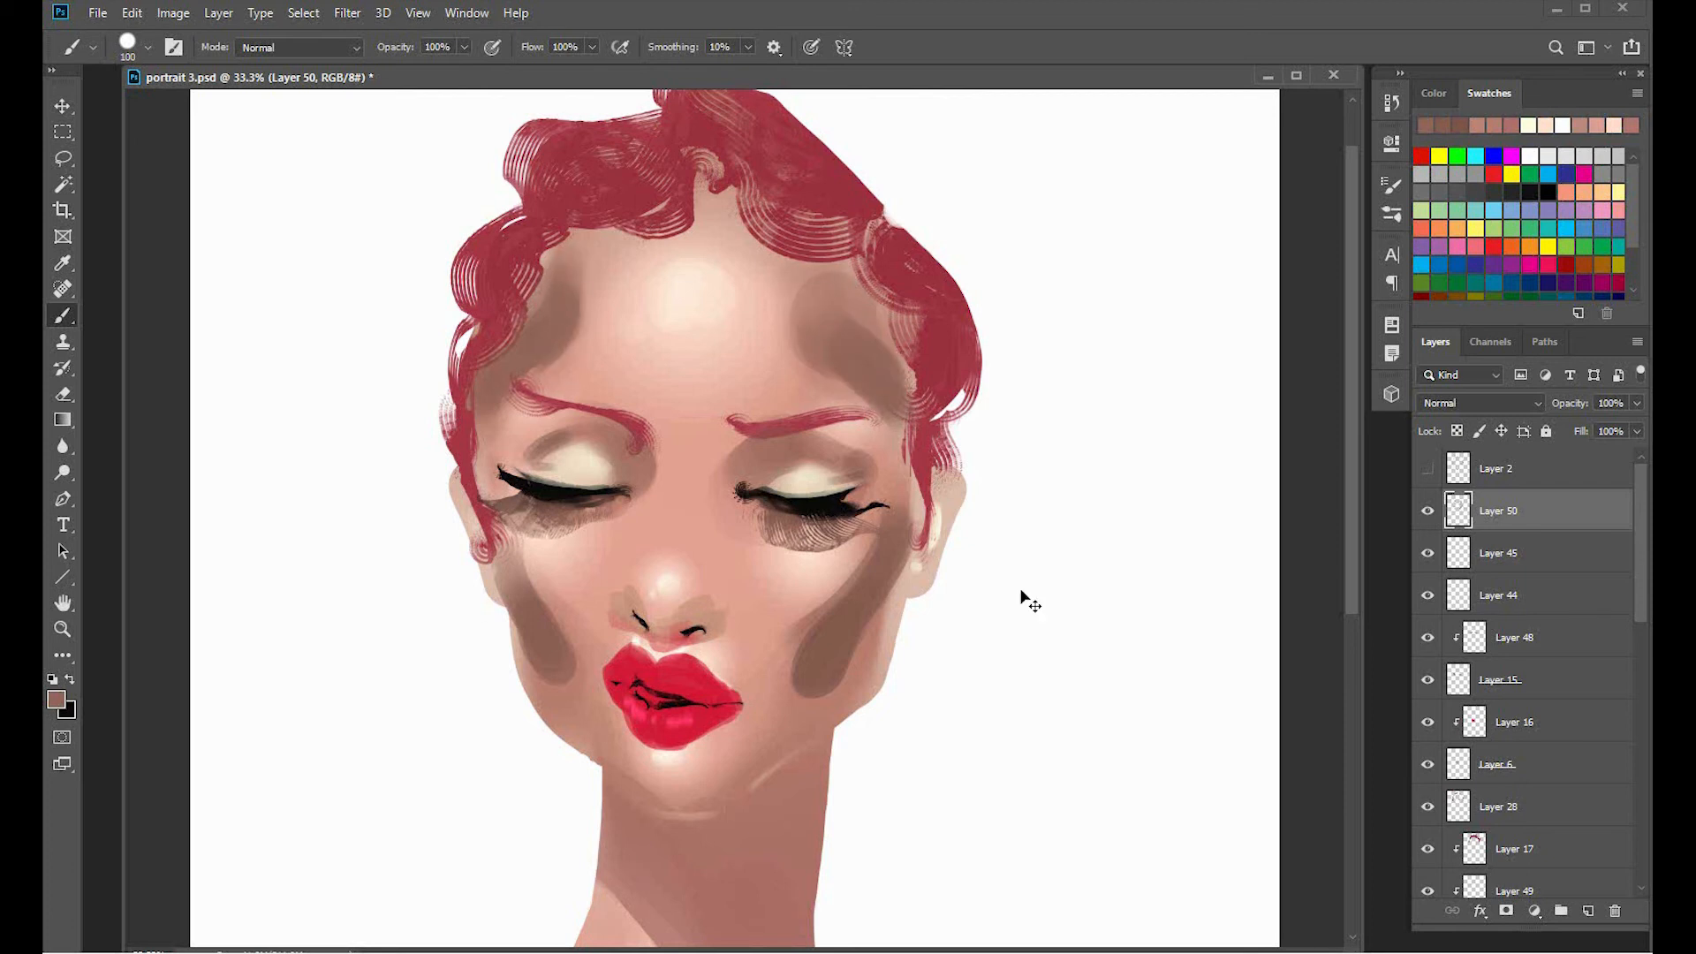
# Apply a Motion Blur to the contour layer at an angle of -22° with a reduced distance.
pyautogui.hotkey('ctrl', '-')
pyautogui.hotkey('ctrl', '-')
pyautogui.click(347, 13)
pyautogui.moveTo(406, 246)
pyautogui.click(642, 354)
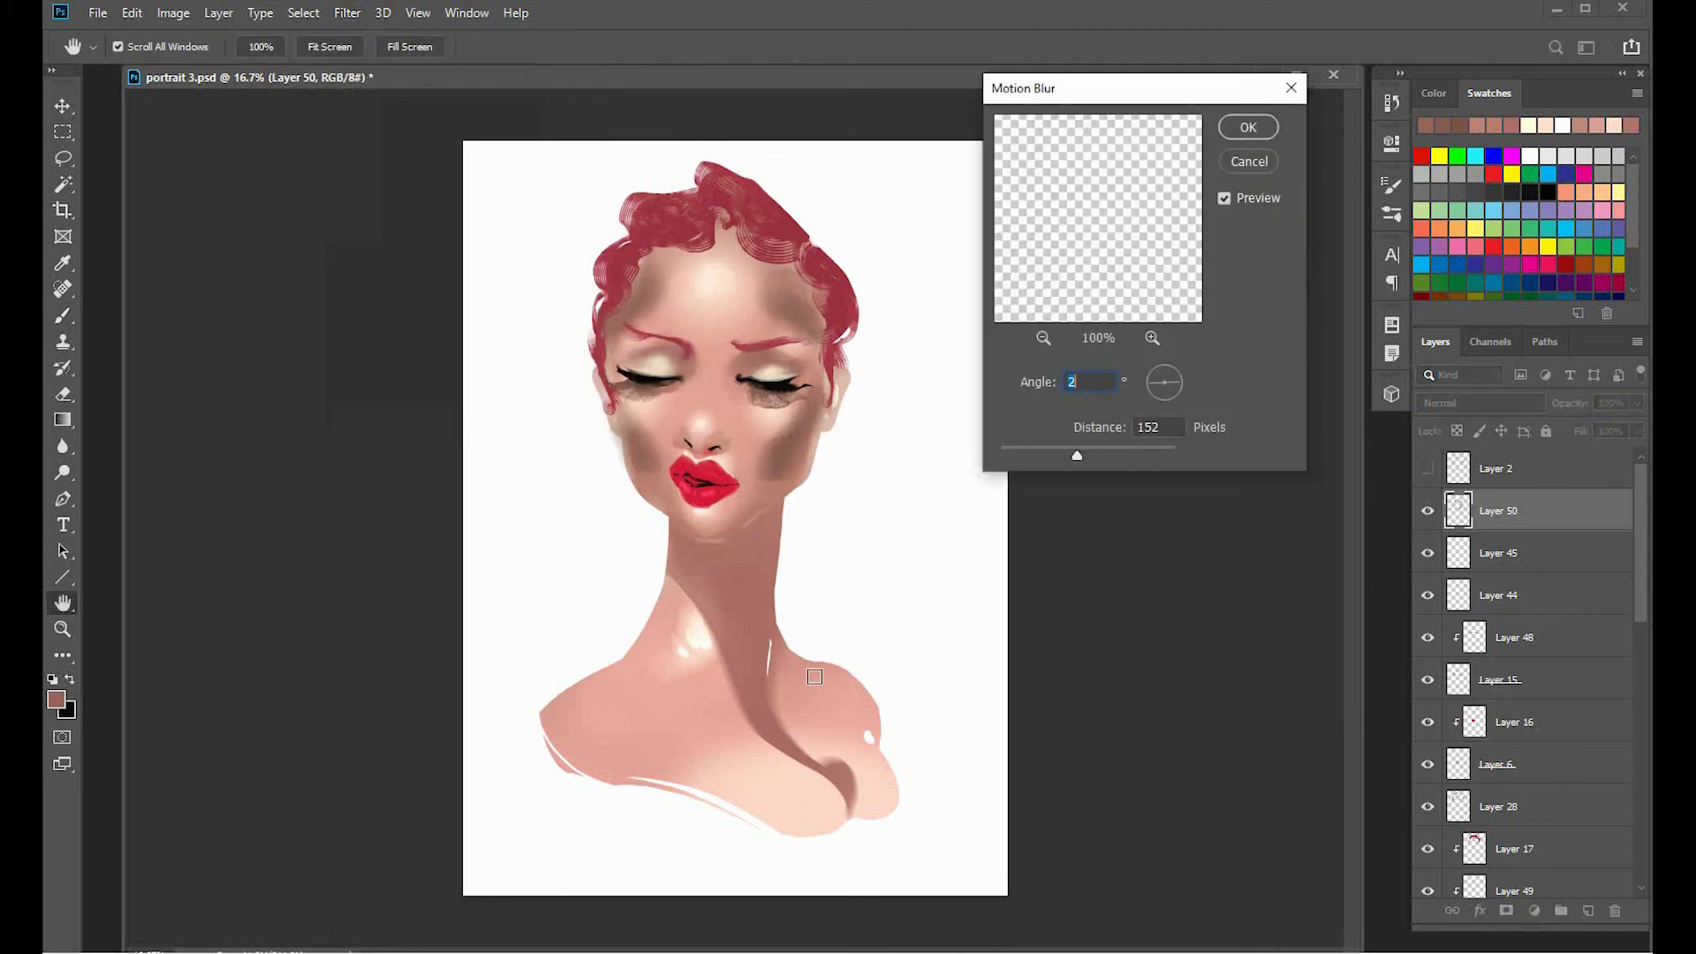
pyautogui.moveTo(1071, 455); pyautogui.dragTo(1032, 452)
pyautogui.moveTo(1162, 396); pyautogui.dragTo(1177, 389)
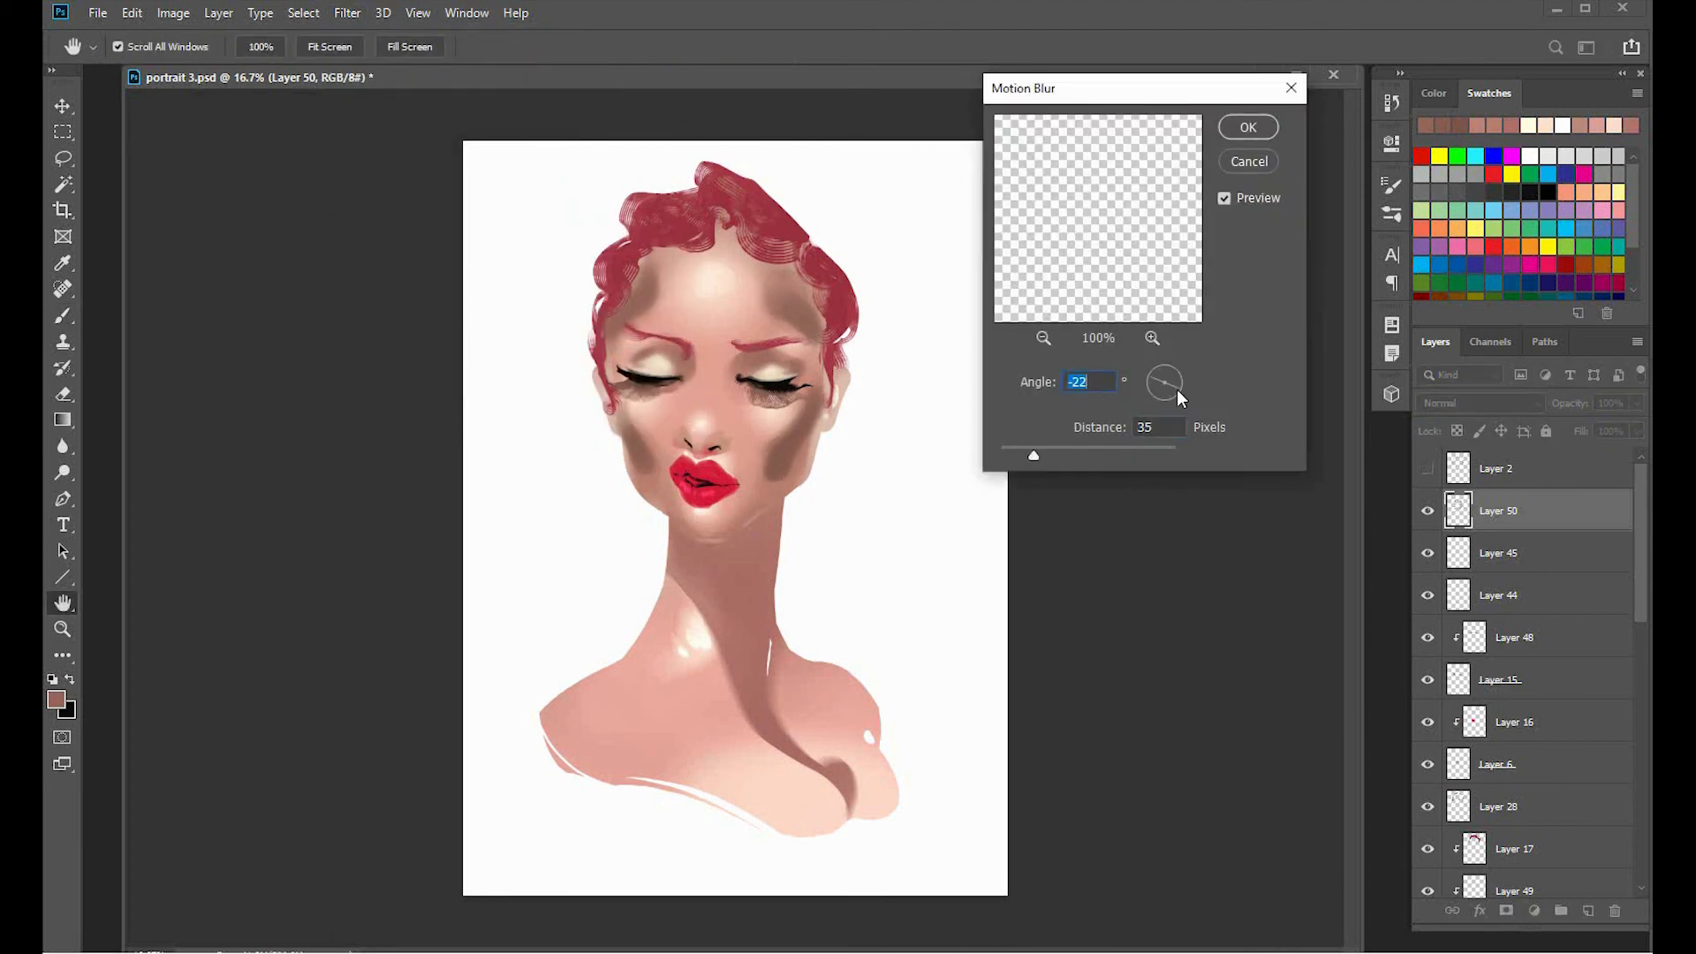
pyautogui.click(1023, 449)
pyautogui.press('Return')
# Soften the edges of the cheek and forehead contours with a soft round eraser, varying its size from 400 to 125.
pyautogui.press('e')
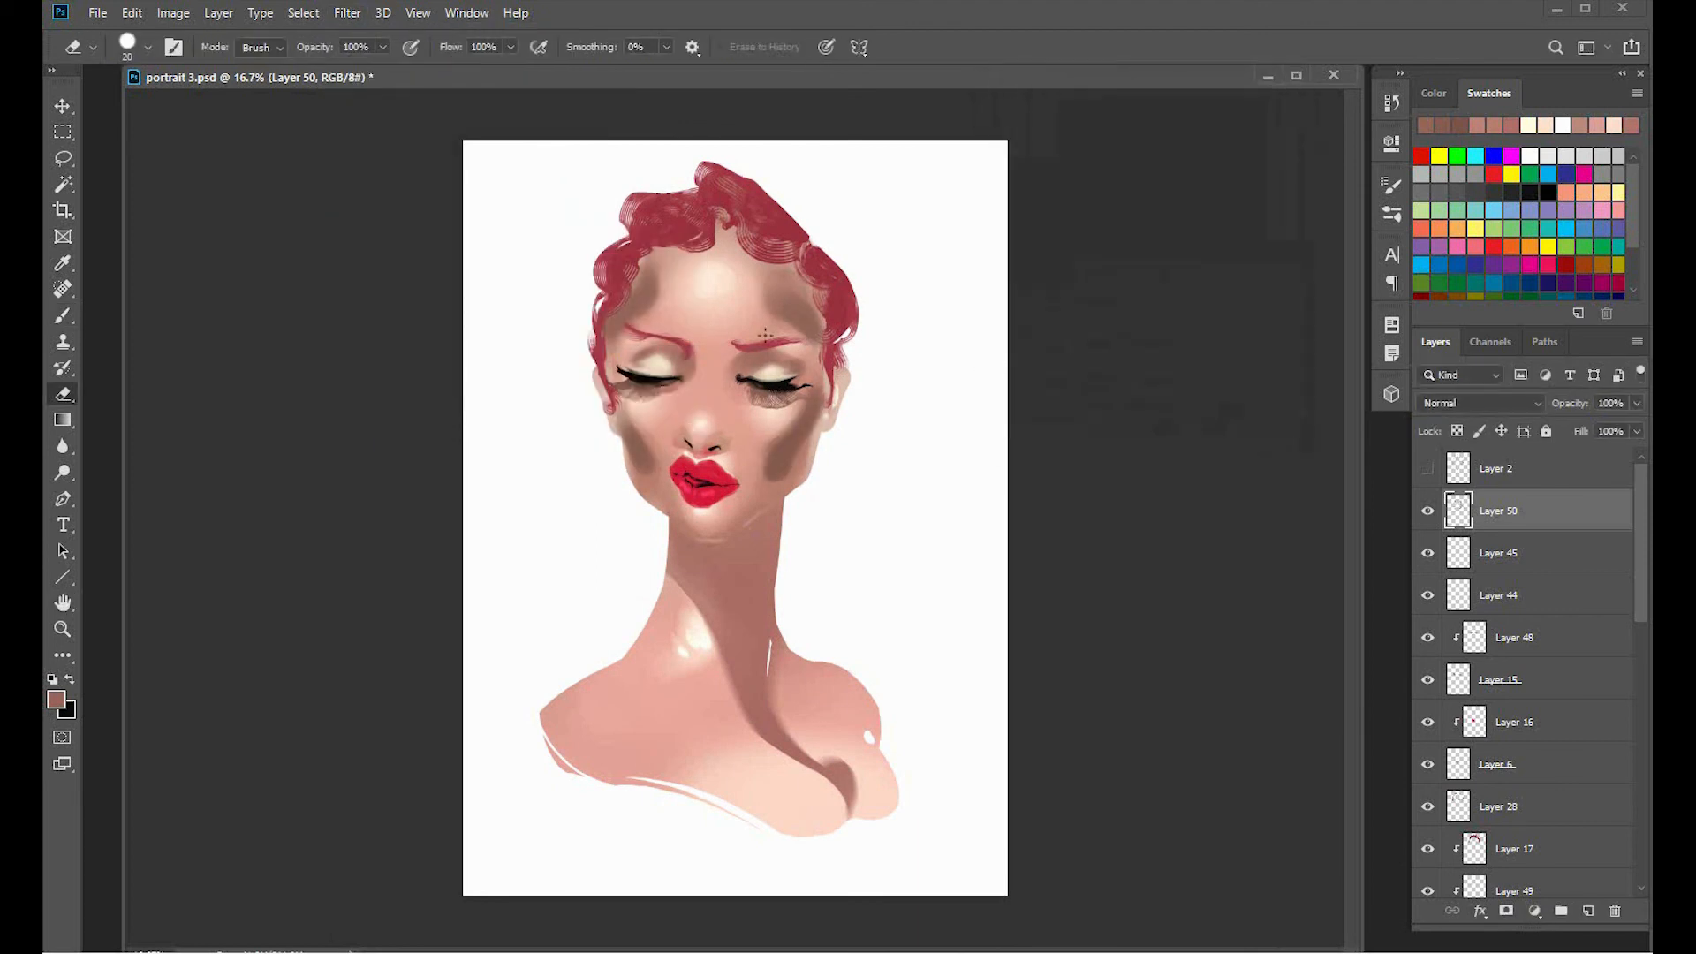
pyautogui.rightClick(824, 363)
pyautogui.doubleClick(1162, 625)
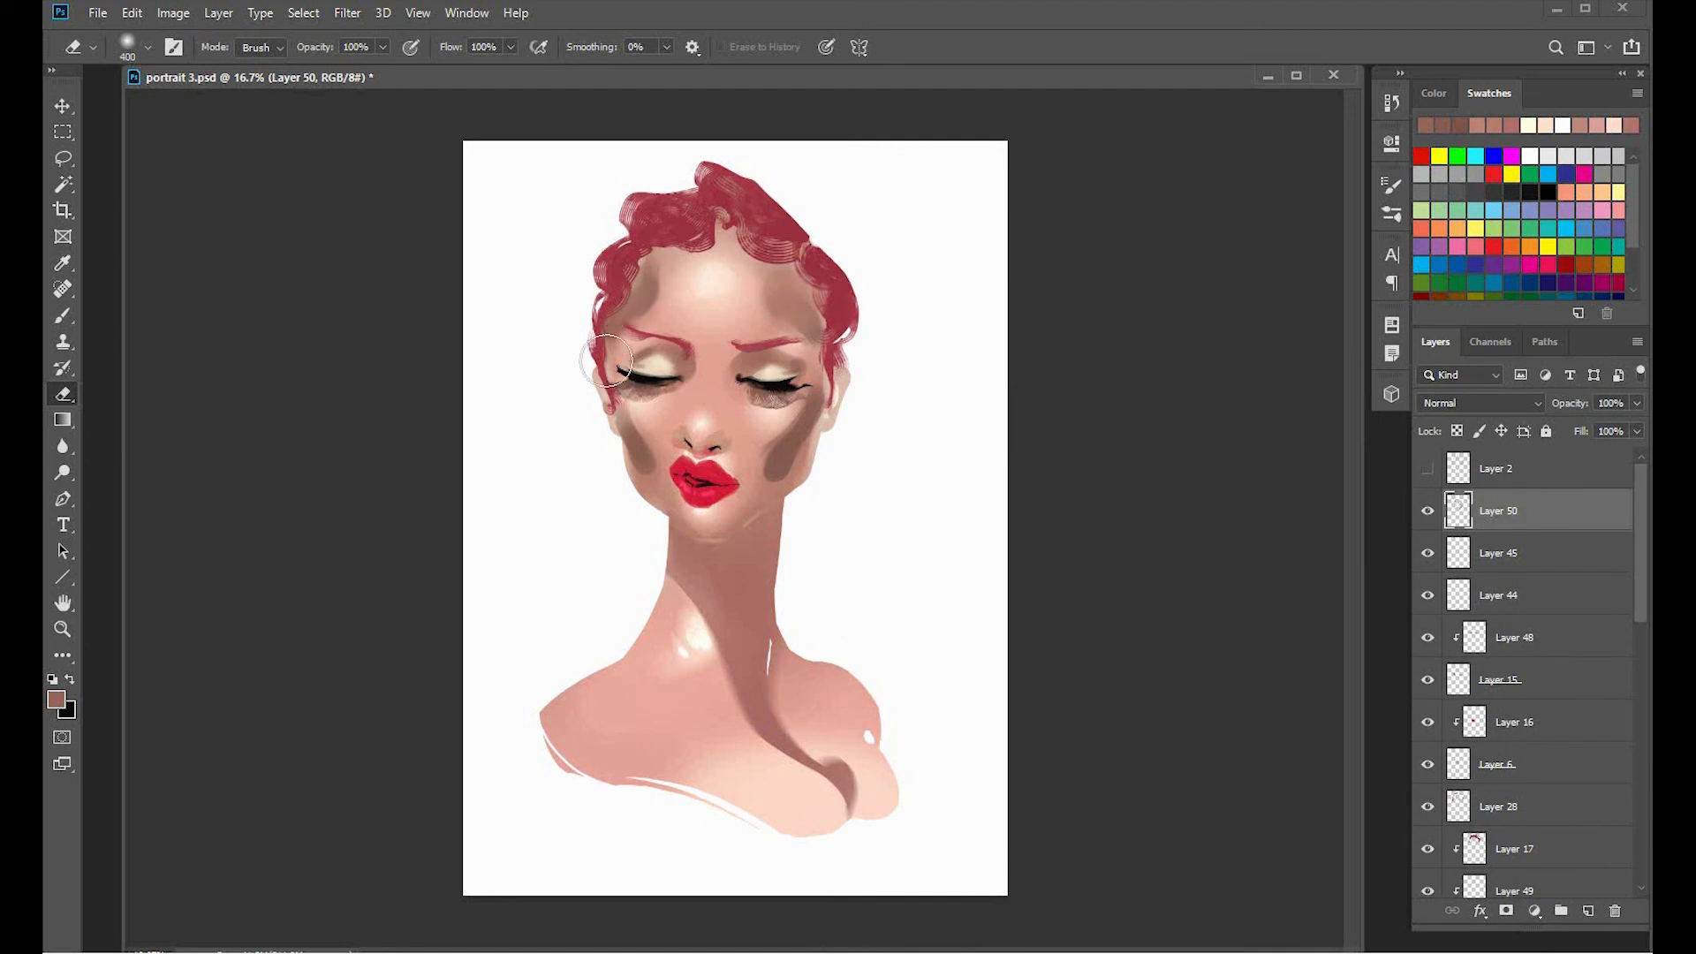
pyautogui.press('[')
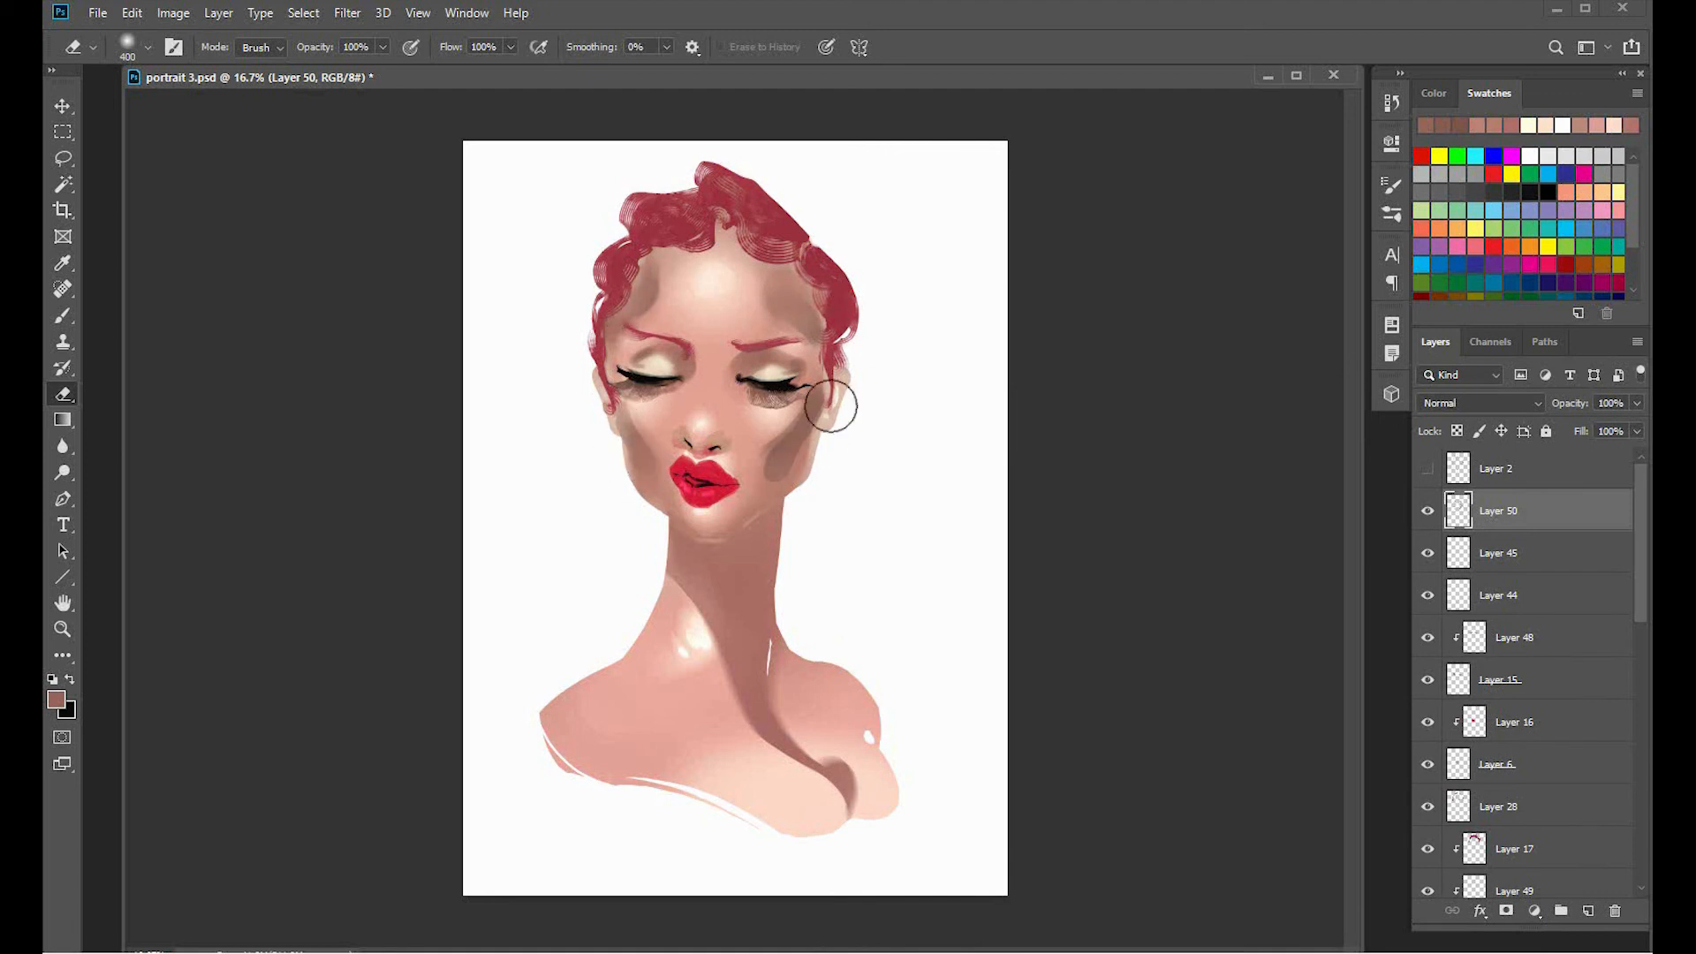
pyautogui.press('[')
pyautogui.press('[')
pyautogui.press('[')
pyautogui.press('[')
pyautogui.press('[')
pyautogui.press('[')
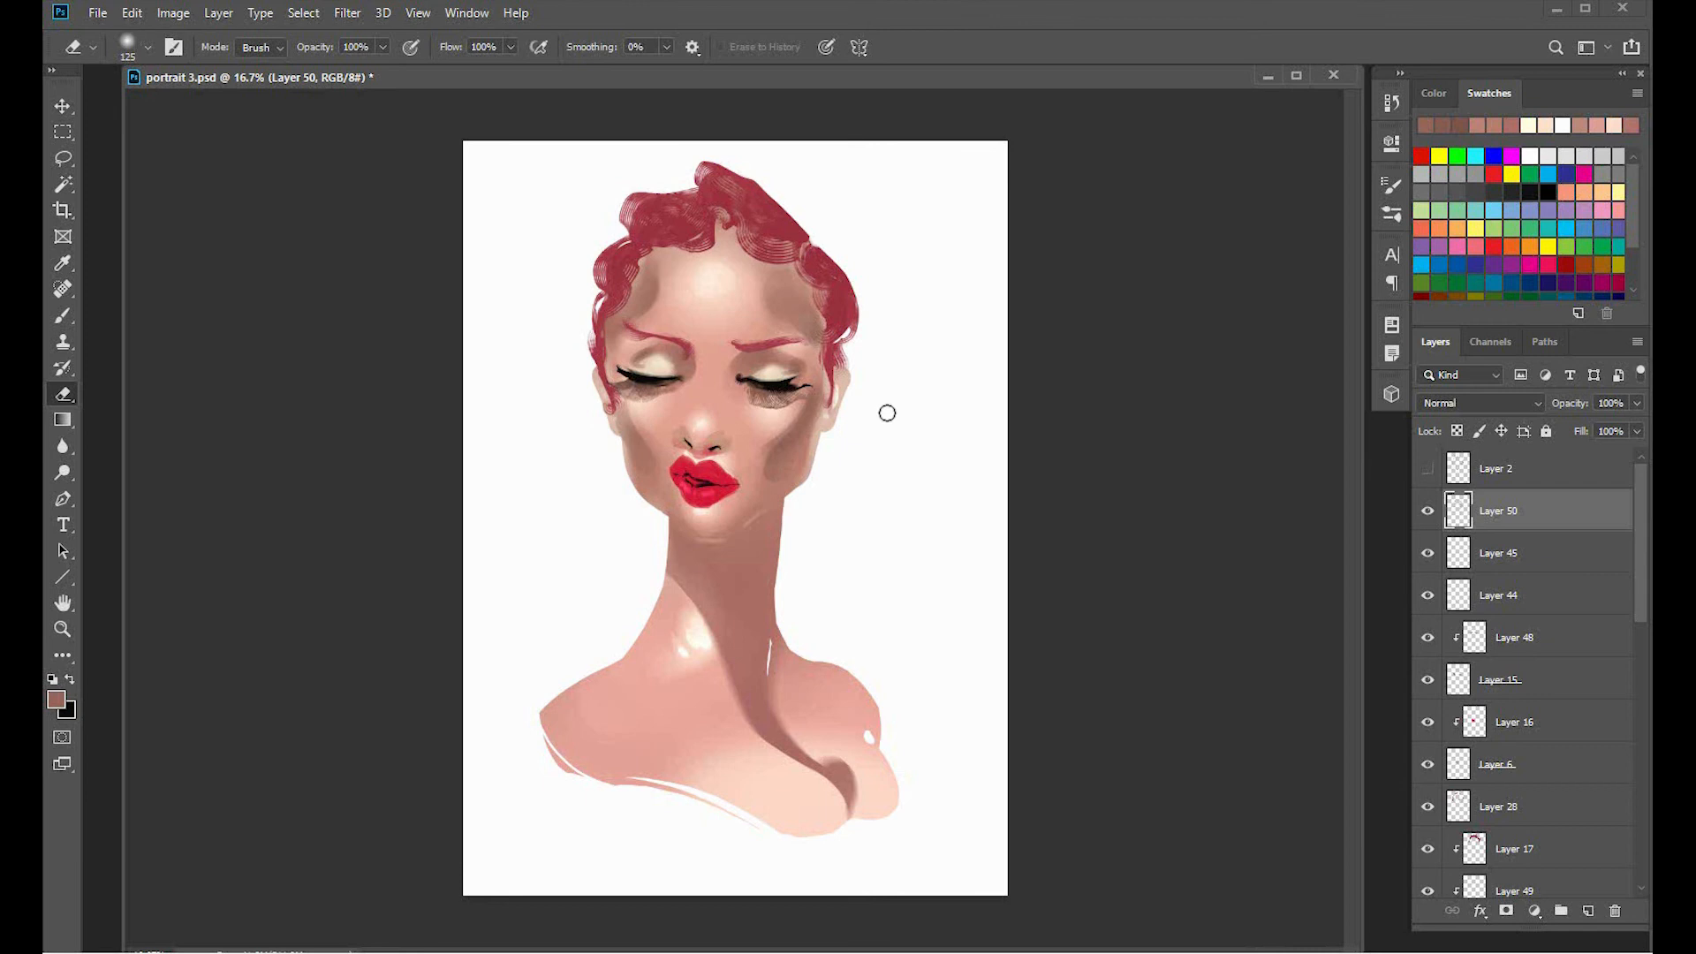
pyautogui.press(']')
pyautogui.press(']')
pyautogui.press(']')
# Brush over the dark parting line between the lips on Layer 48 with the size 100 brush.
pyautogui.click(1519, 652)
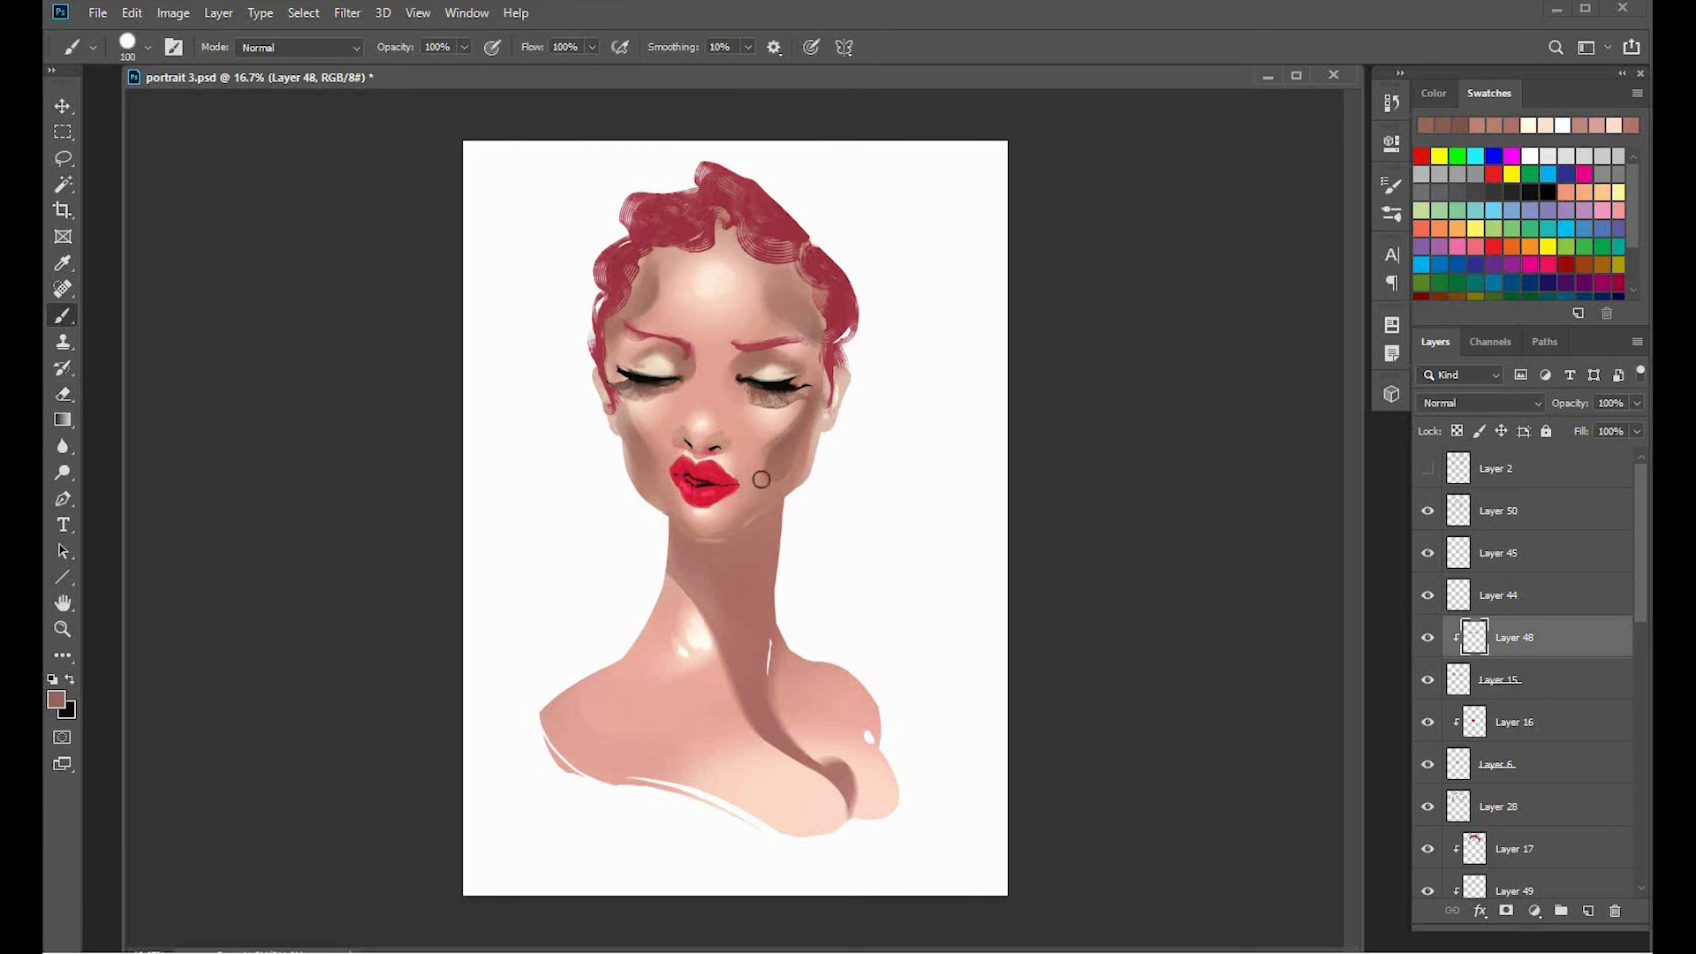
pyautogui.press('b')
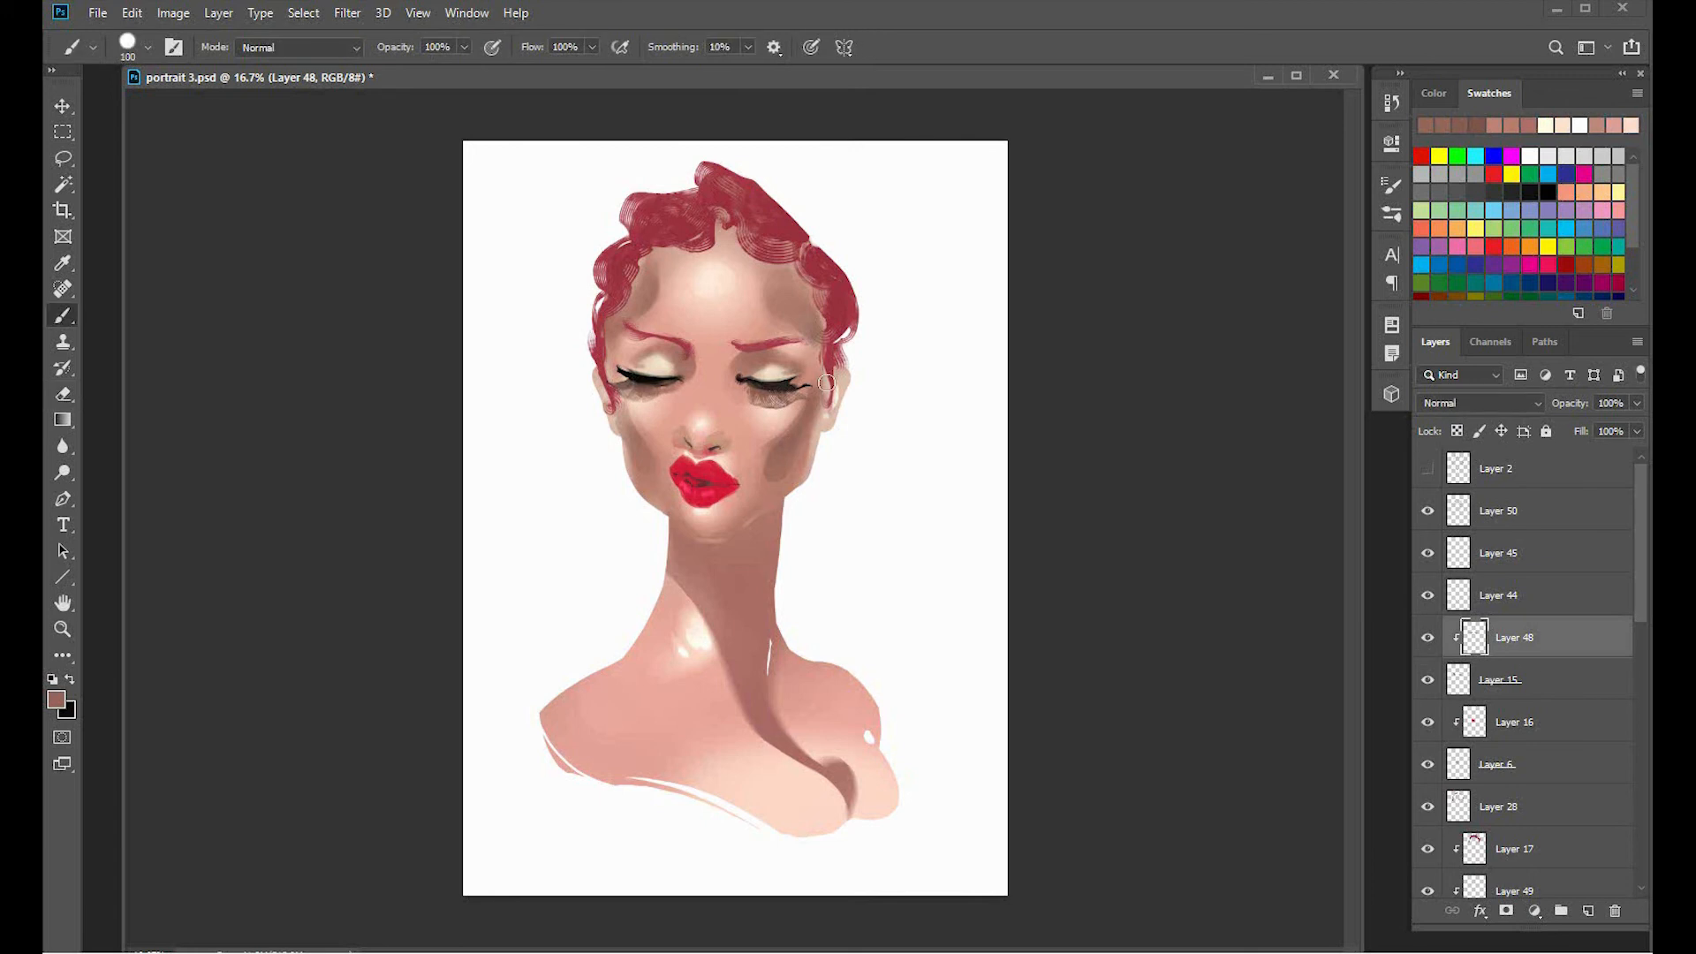
pyautogui.moveTo(716, 483); pyautogui.dragTo(683, 477)
# Choose a darker brown and add a layer above Layer 16, shading the parting between the lips there with a brown sampled from the face.
pyautogui.click(56, 700)
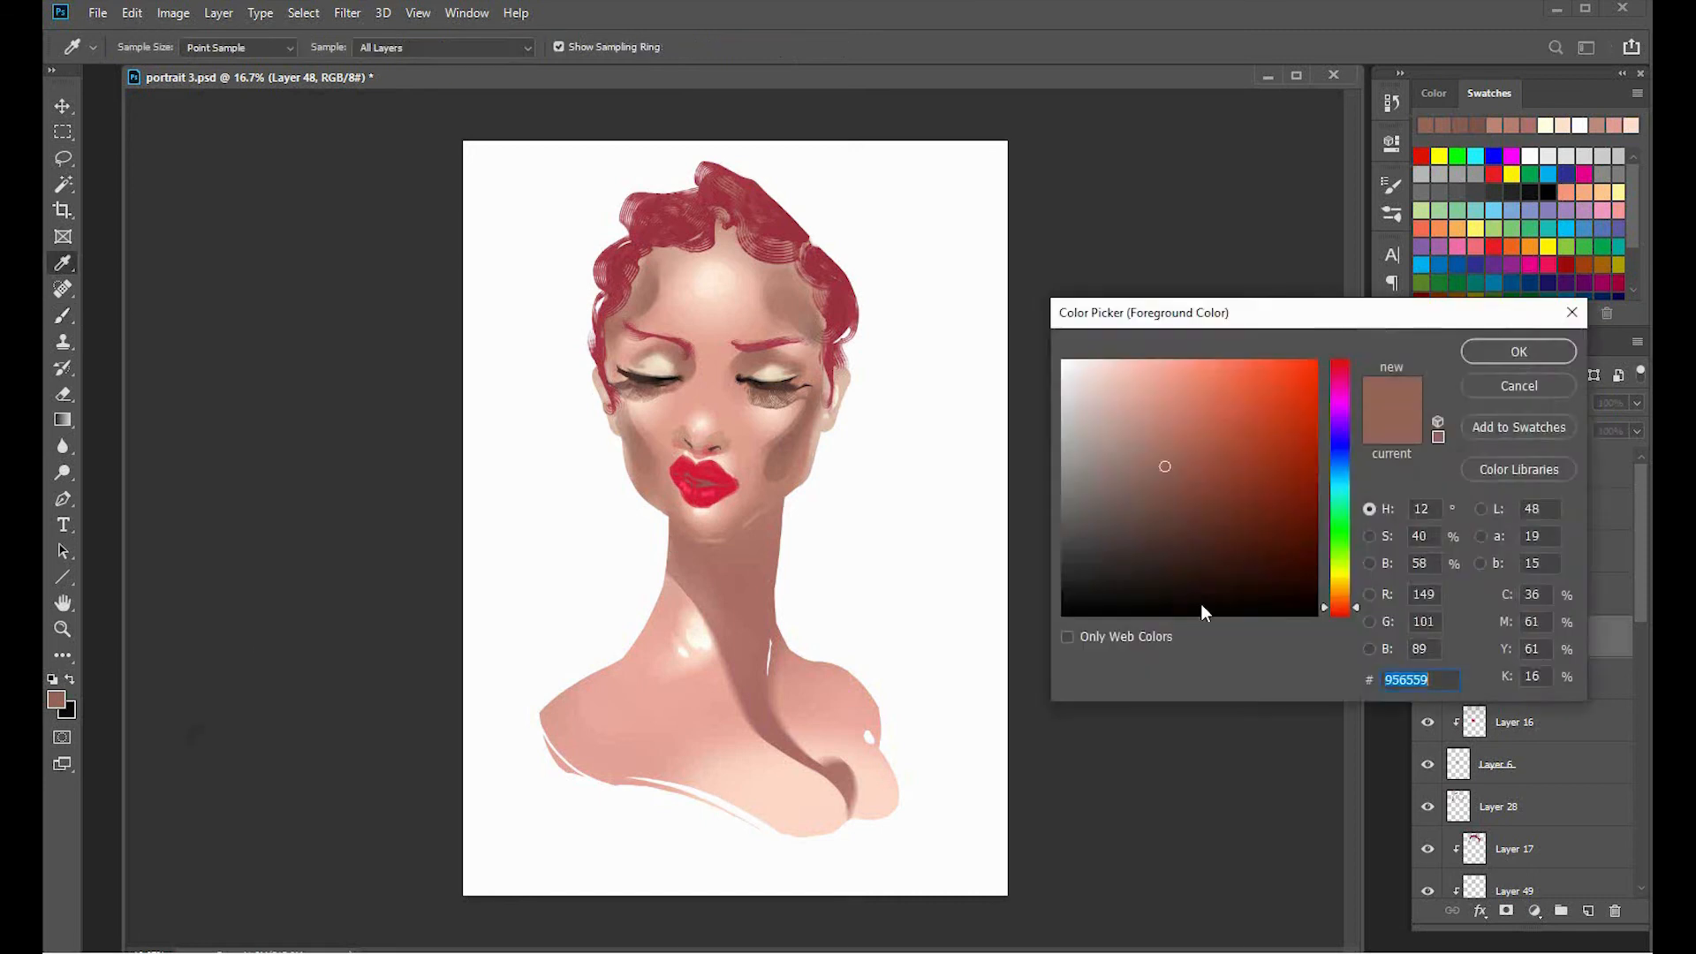
pyautogui.click(1178, 522)
pyautogui.click(1514, 348)
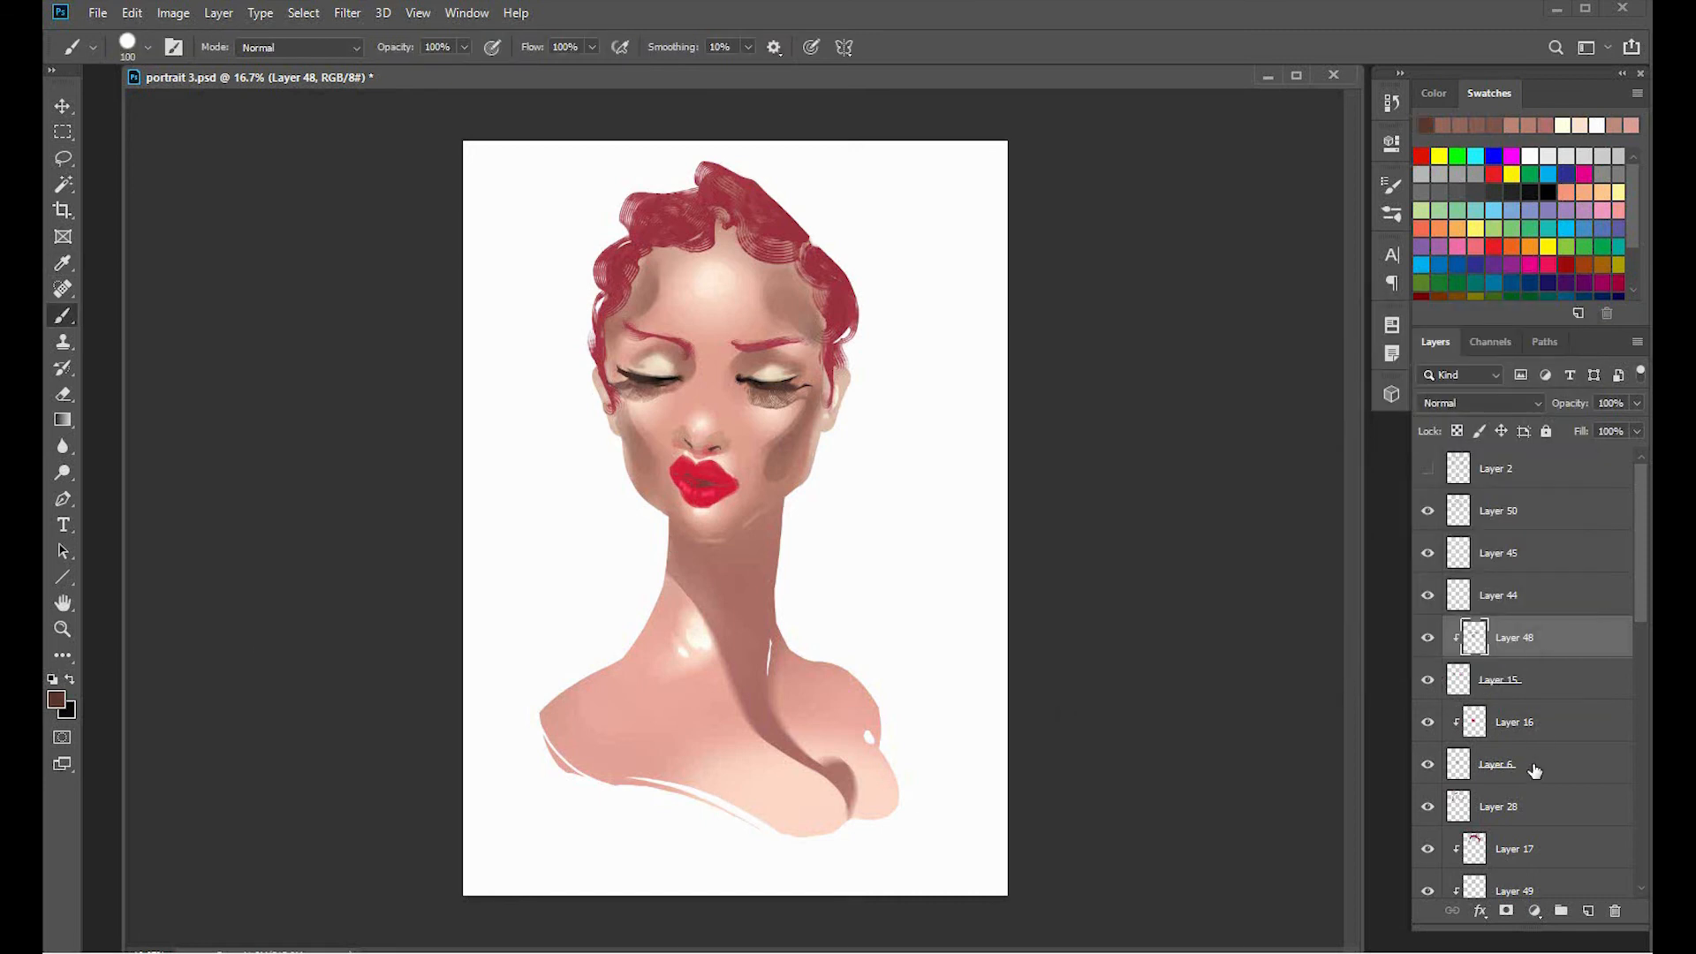
pyautogui.click(1537, 722)
pyautogui.hotkey('ctrl', 'shift', 'alt', 'n')
pyautogui.keyDown('alt'); pyautogui.click(778, 472); pyautogui.keyUp('alt')
pyautogui.moveTo(689, 479); pyautogui.dragTo(705, 485)
# Refine the mouth shading on Layer 51 with sampled skin and shadow tones, trimming it with a soft eraser down to size 60.
pyautogui.keyDown('alt'); pyautogui.click(775, 394); pyautogui.keyUp('alt')
pyautogui.press('e')
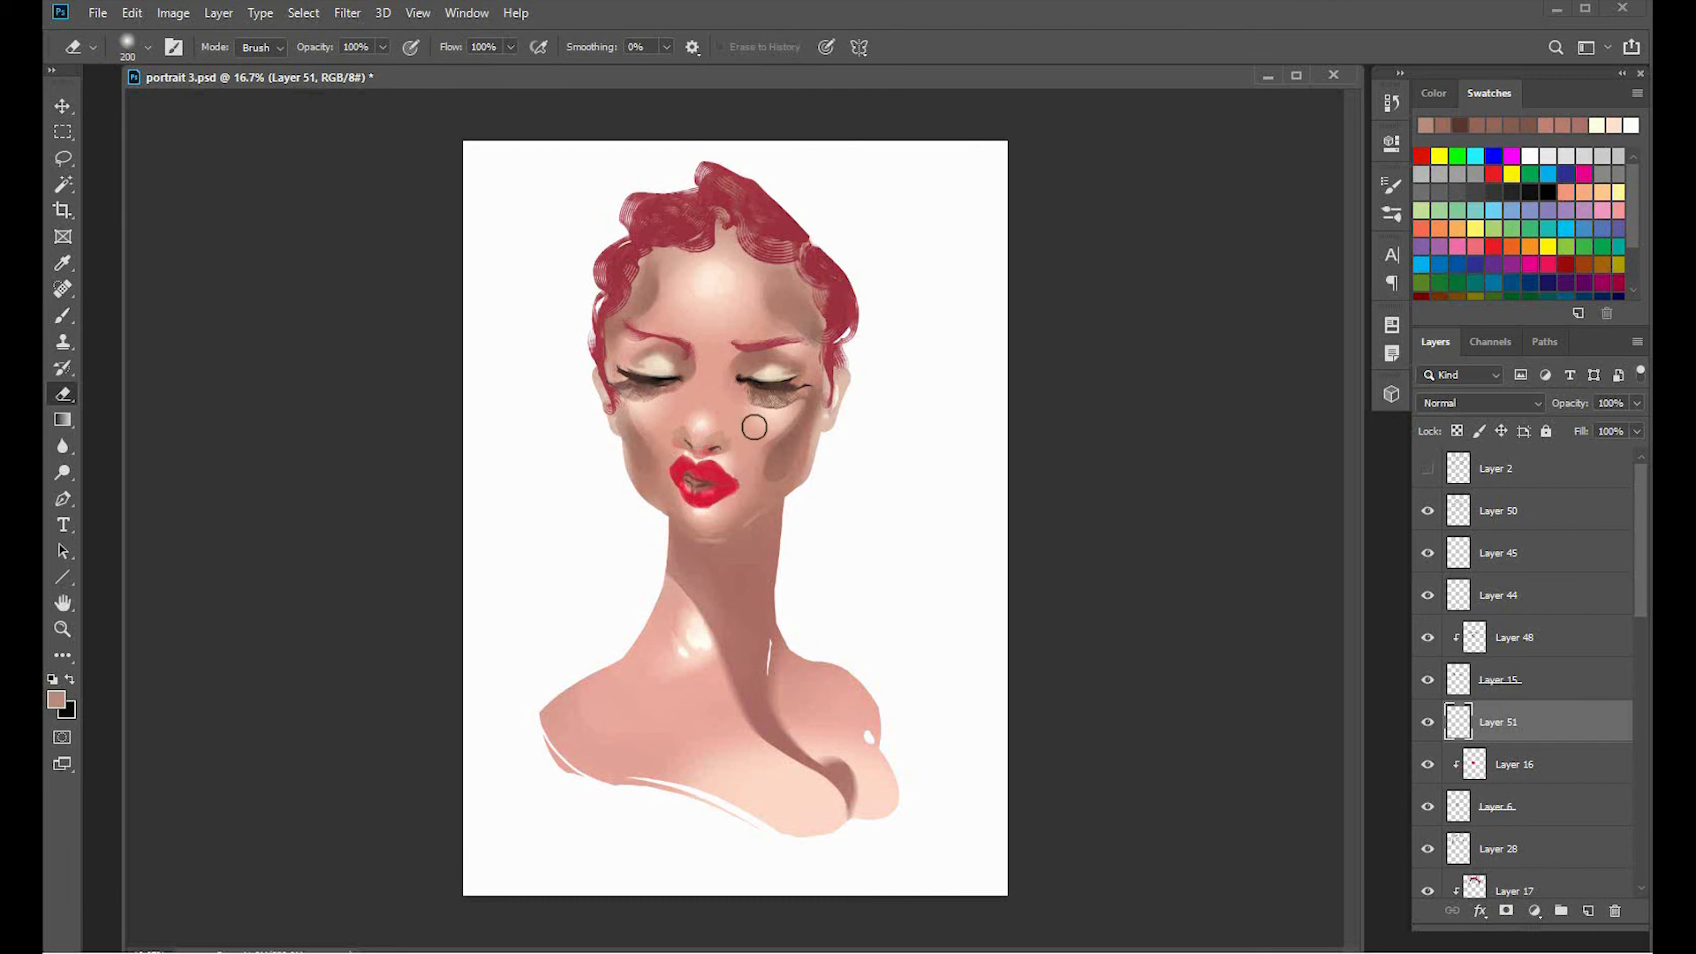
pyautogui.press('b')
pyautogui.keyDown('alt'); pyautogui.click(711, 483); pyautogui.keyUp('alt')
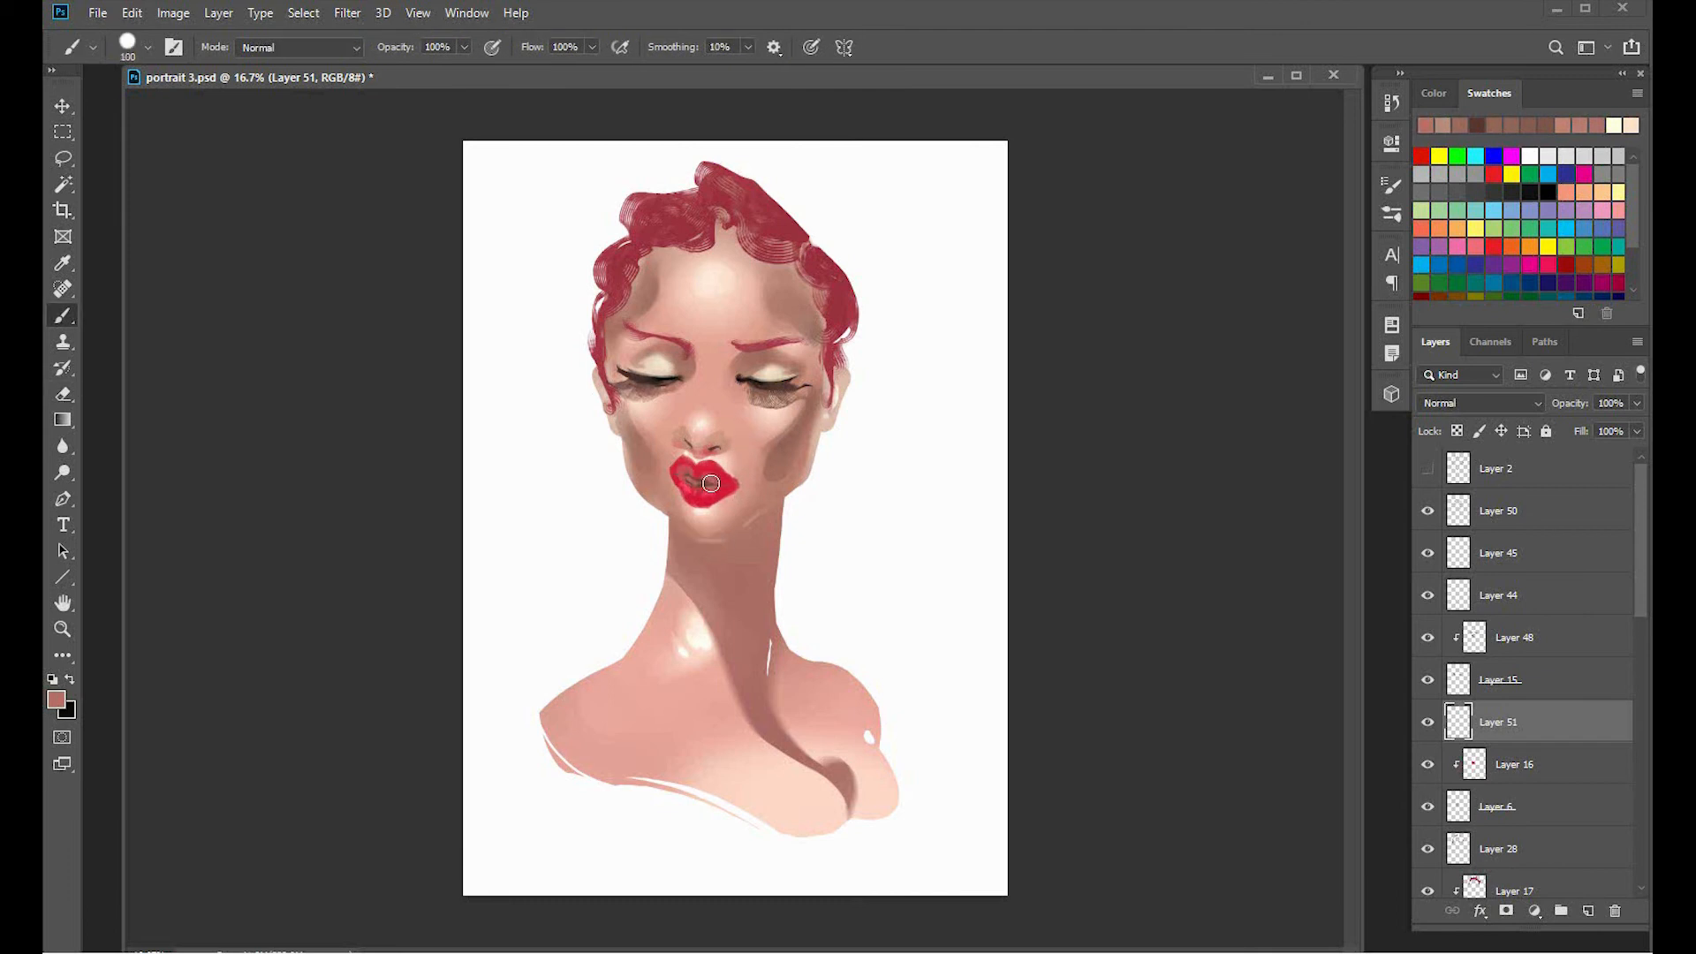
pyautogui.keyDown('alt'); pyautogui.click(726, 445); pyautogui.keyUp('alt')
pyautogui.press('e')
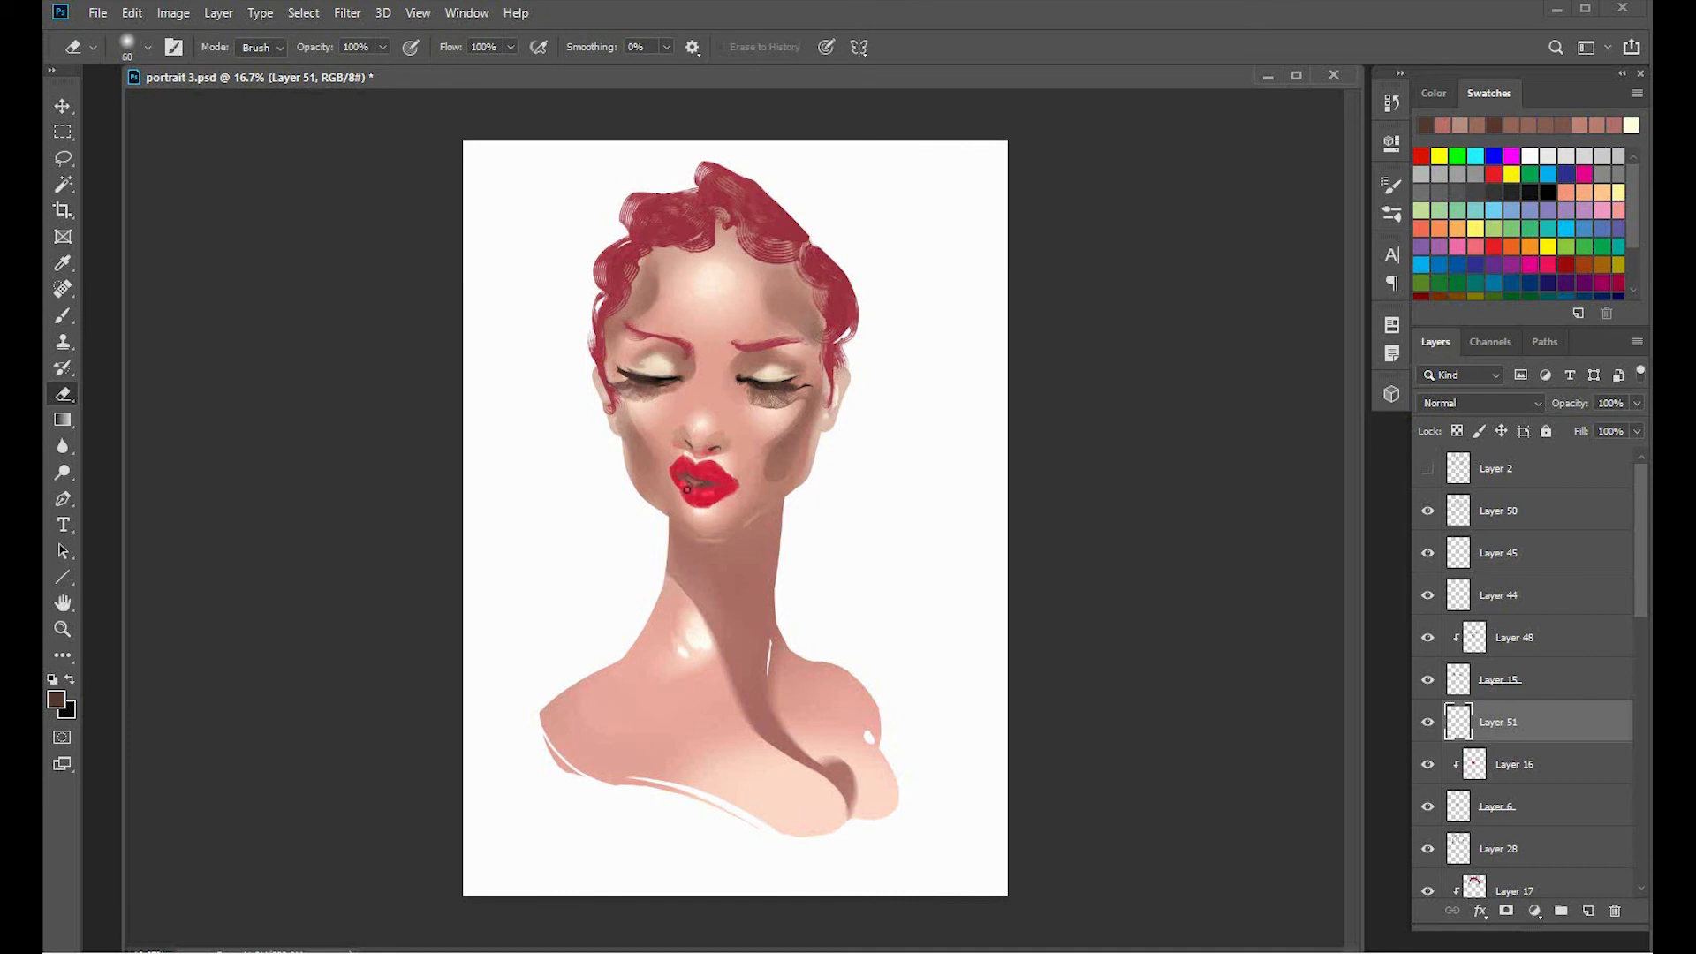
# Add a layer above Layer 51 and brush dark brown shading around the lower lip, cleaning its edges with a size 100 eraser.
pyautogui.press('b')
pyautogui.click(1588, 910)
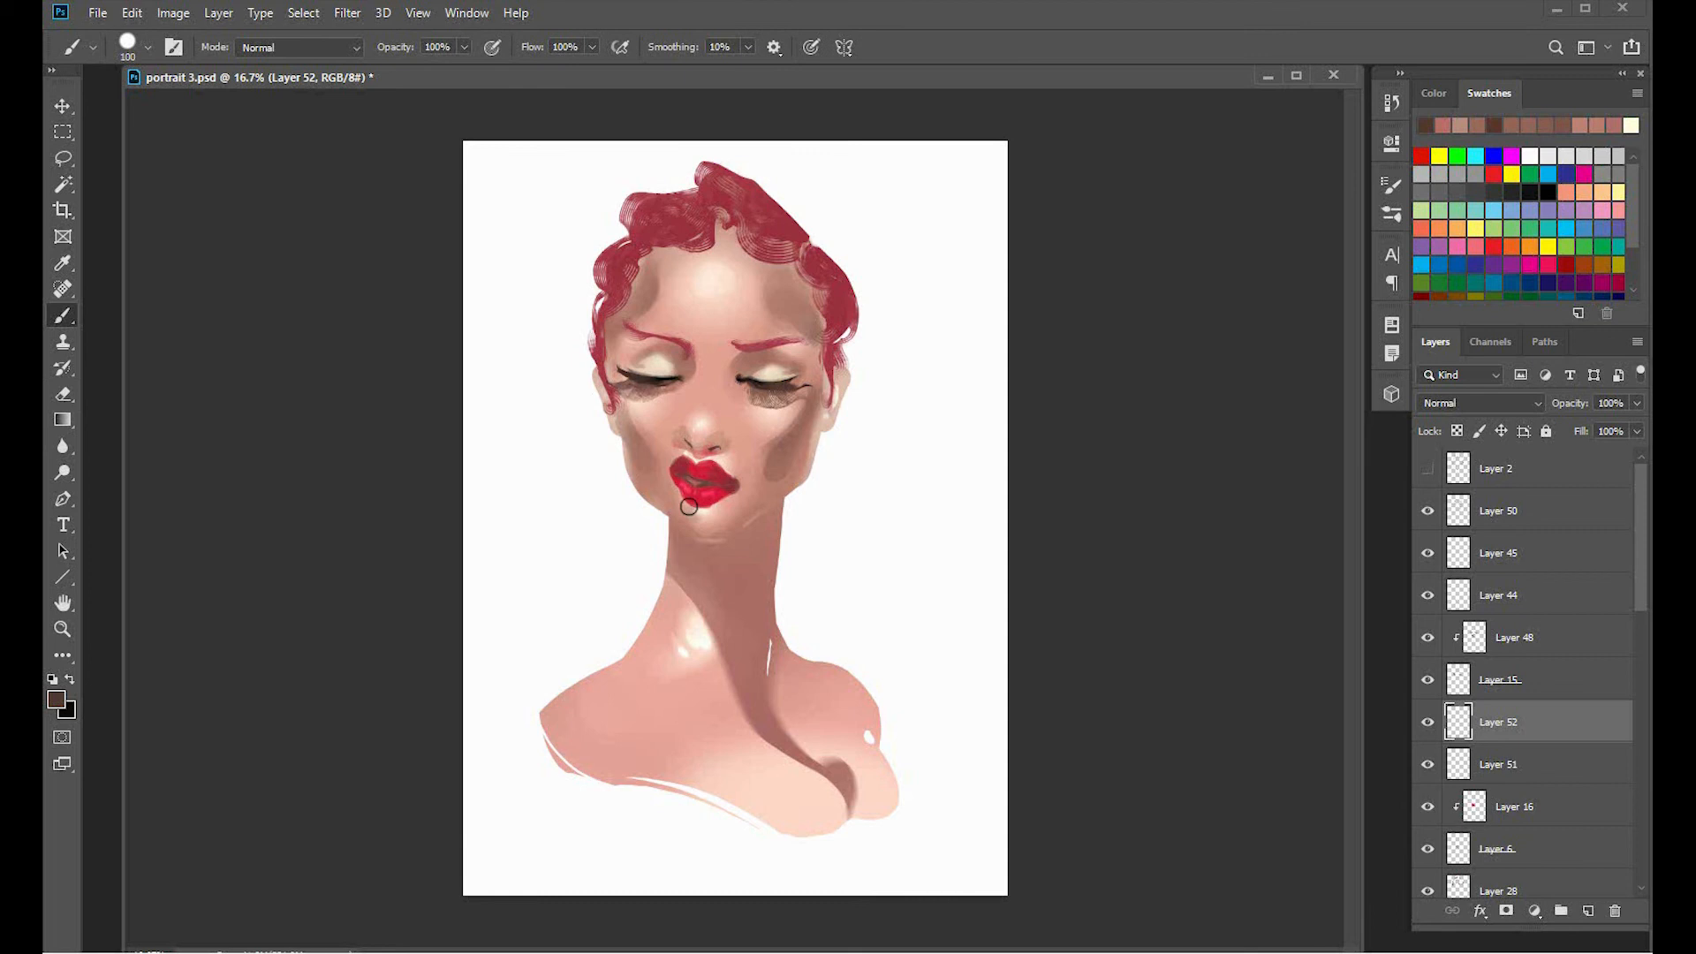
pyautogui.moveTo(689, 506); pyautogui.dragTo(709, 530)
pyautogui.press('e')
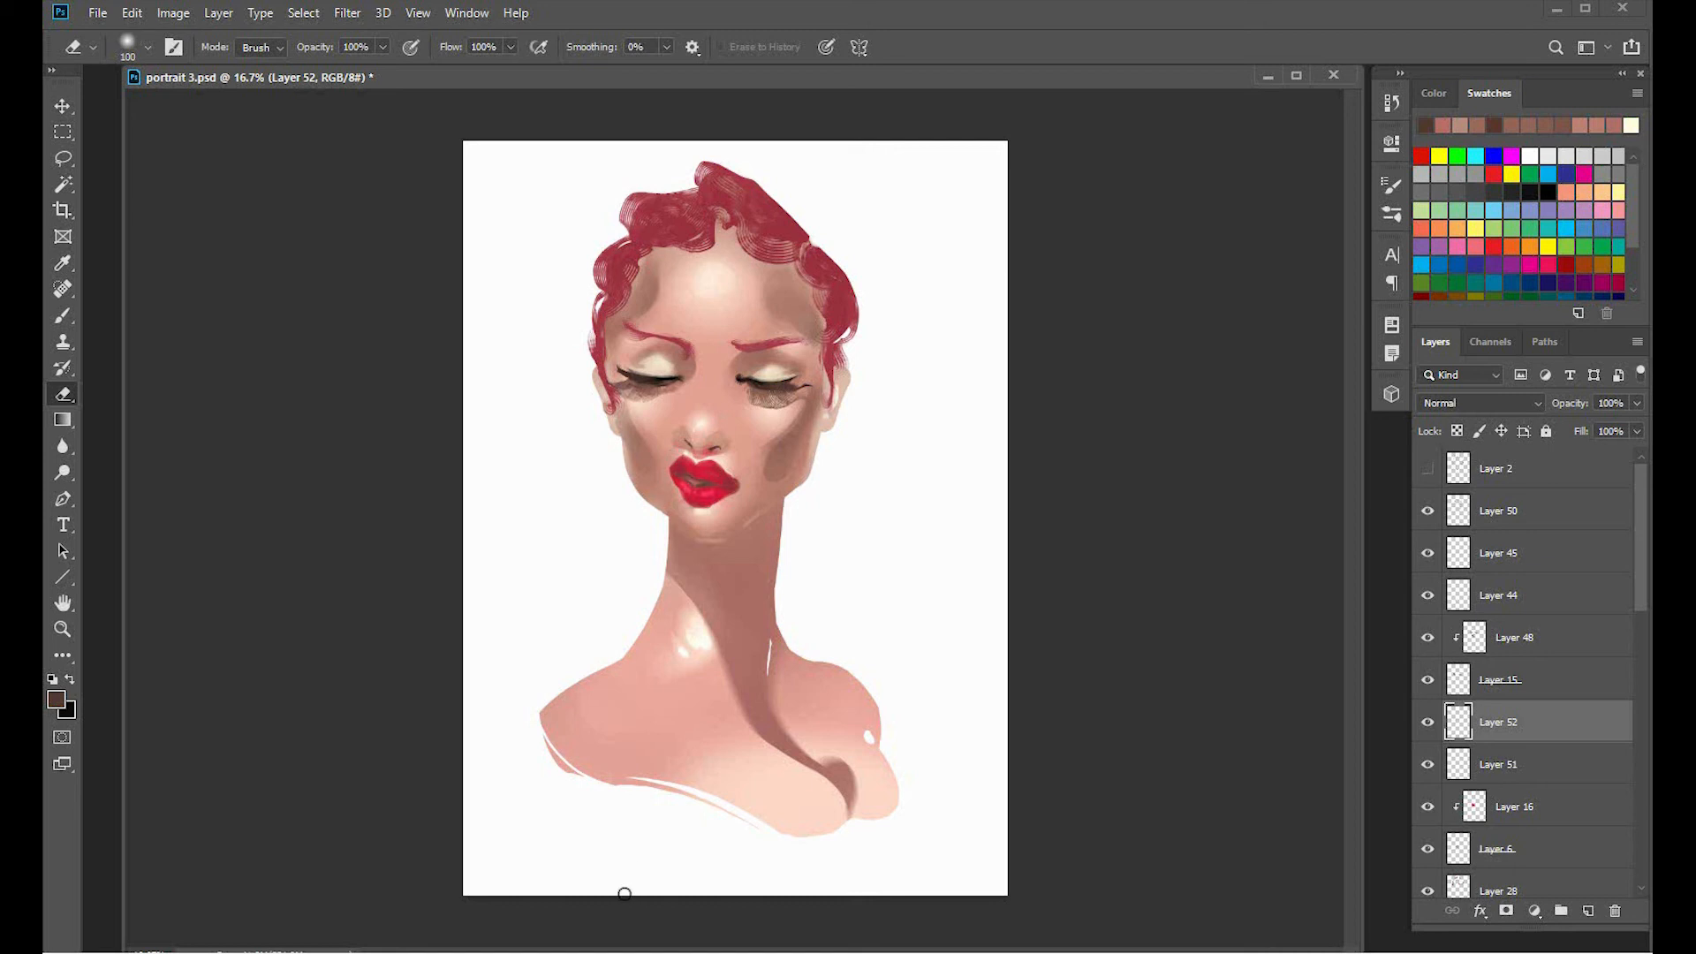
# Add a clipped layer between Layer 17 and Layer 49 and lasso the shadow shape under the chin and down the neck.
pyautogui.moveTo(1641, 591); pyautogui.dragTo(1640, 675)
pyautogui.click(1601, 697)
pyautogui.click(1588, 911)
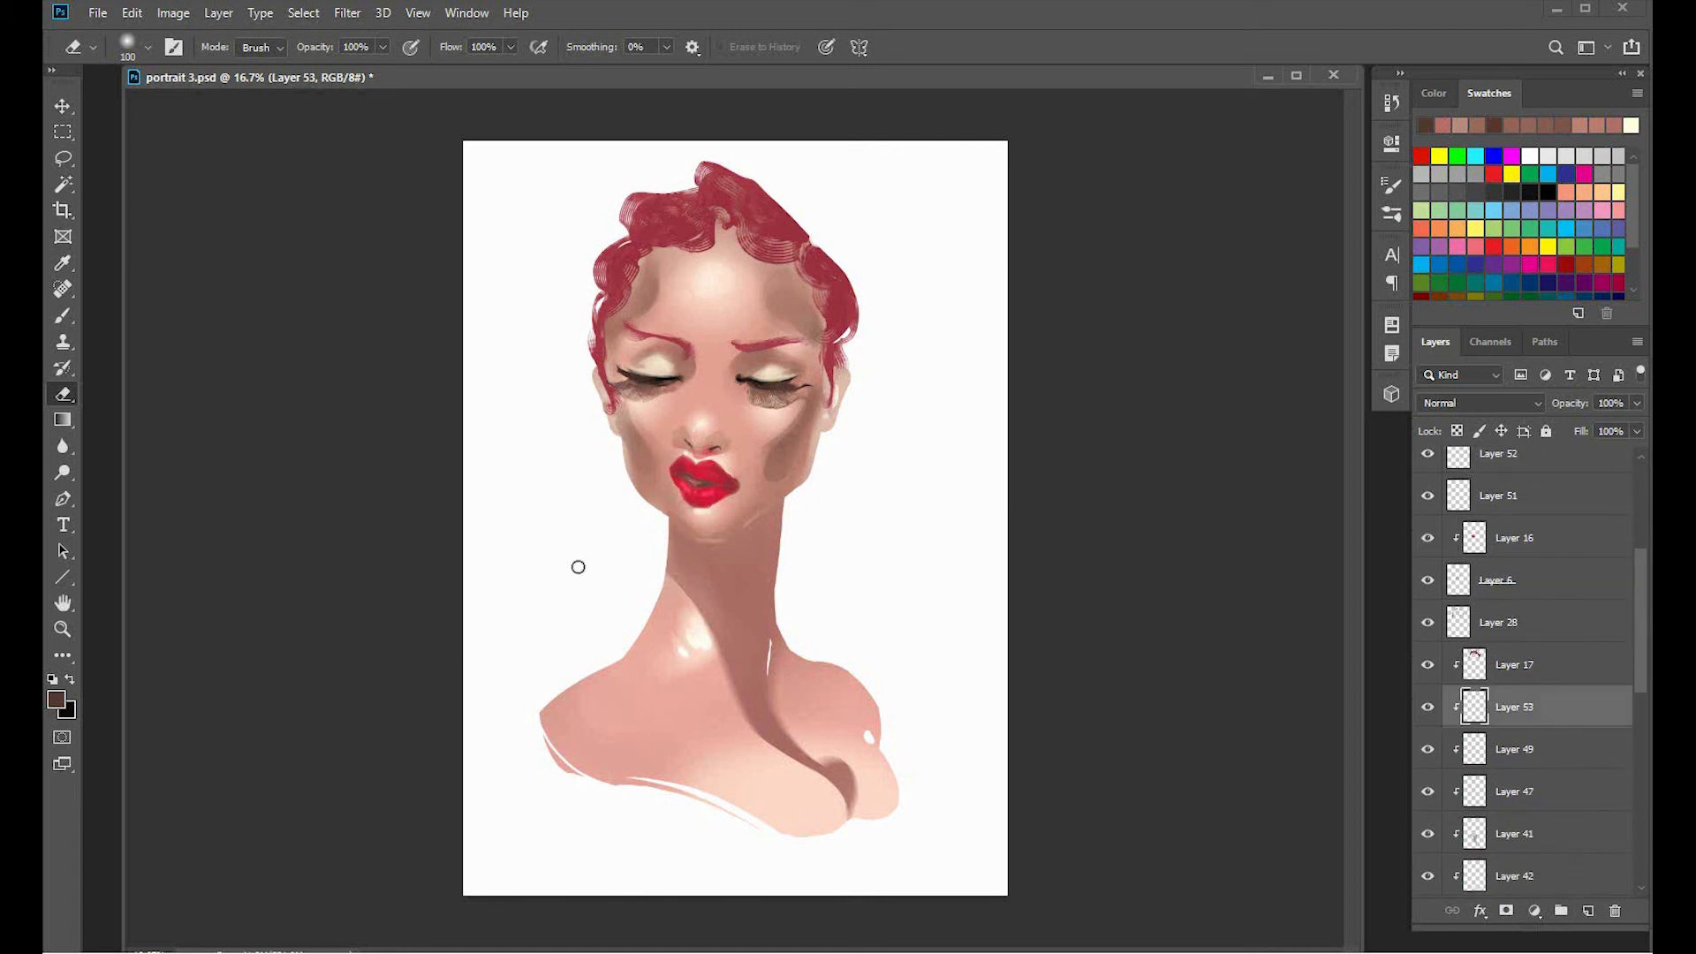
pyautogui.click(64, 161)
pyautogui.moveTo(661, 563); pyautogui.dragTo(795, 768)
# Fill the neck selection with a linear dark-brown-to-transparent gradient running down from the chin, and deselect it.
pyautogui.click(63, 420)
pyautogui.click(231, 48)
pyautogui.hotkey('ctrl', 'z')
pyautogui.moveTo(709, 515); pyautogui.dragTo(757, 799)
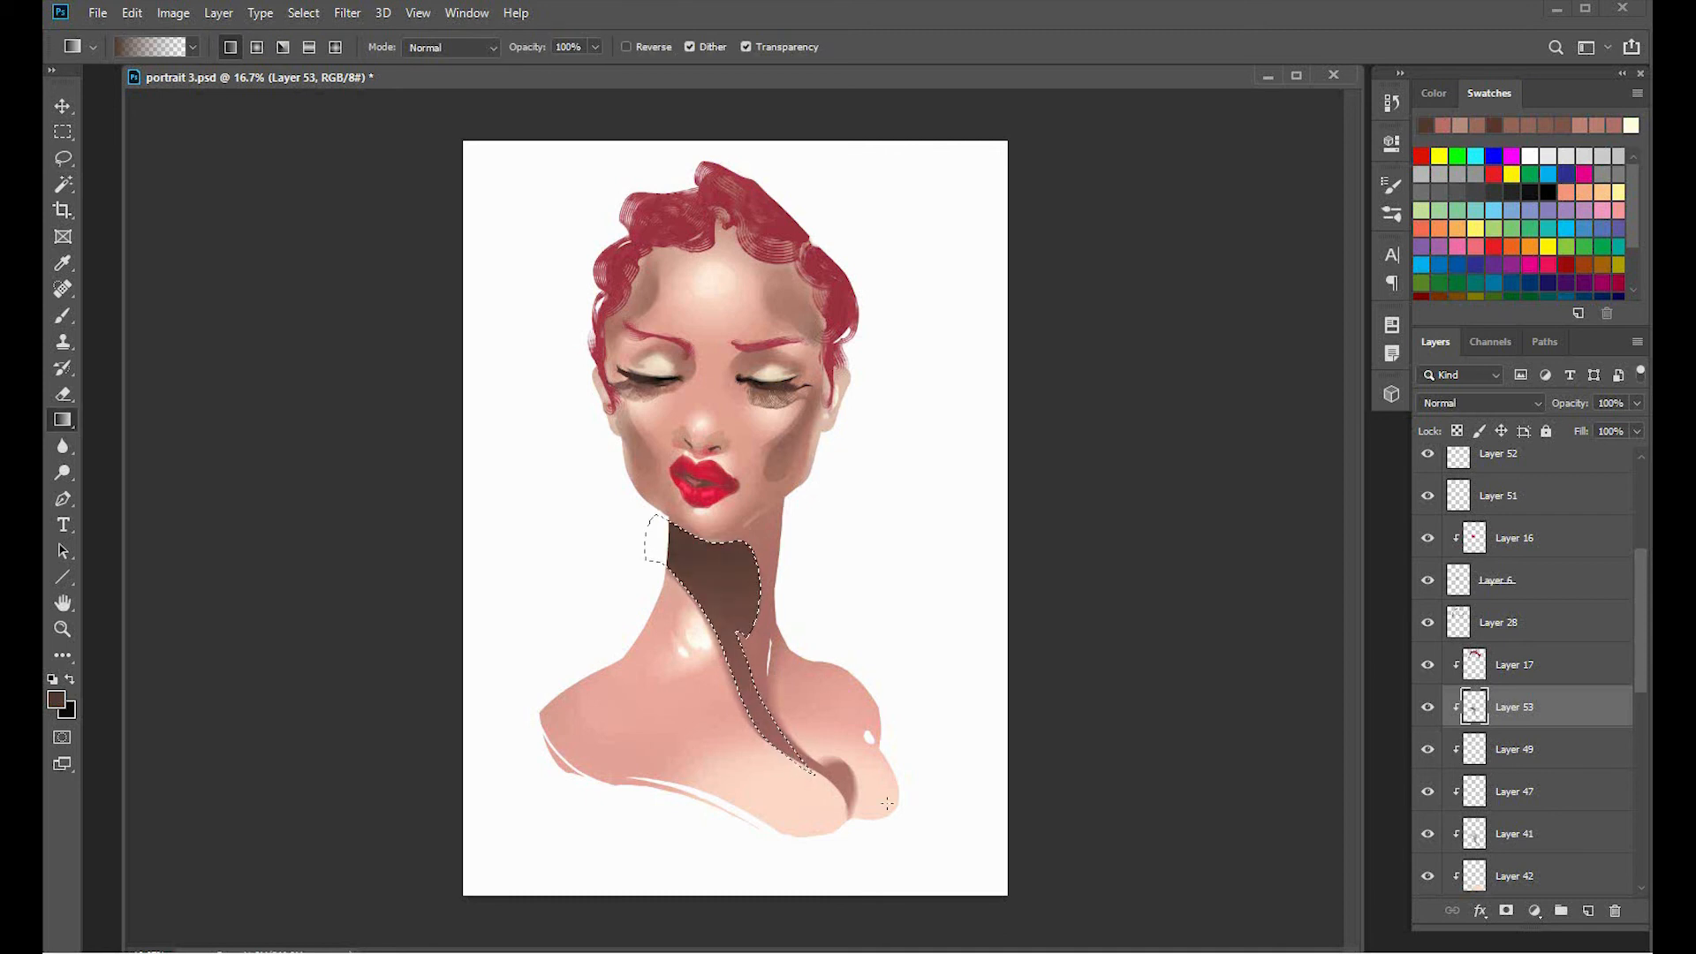
pyautogui.hotkey('ctrl', 'd')
# Apply a Motion Blur to the neck shadow at an angle of -60° with a distance of 211 pixels.
pyautogui.click(347, 12)
pyautogui.moveTo(578, 235)
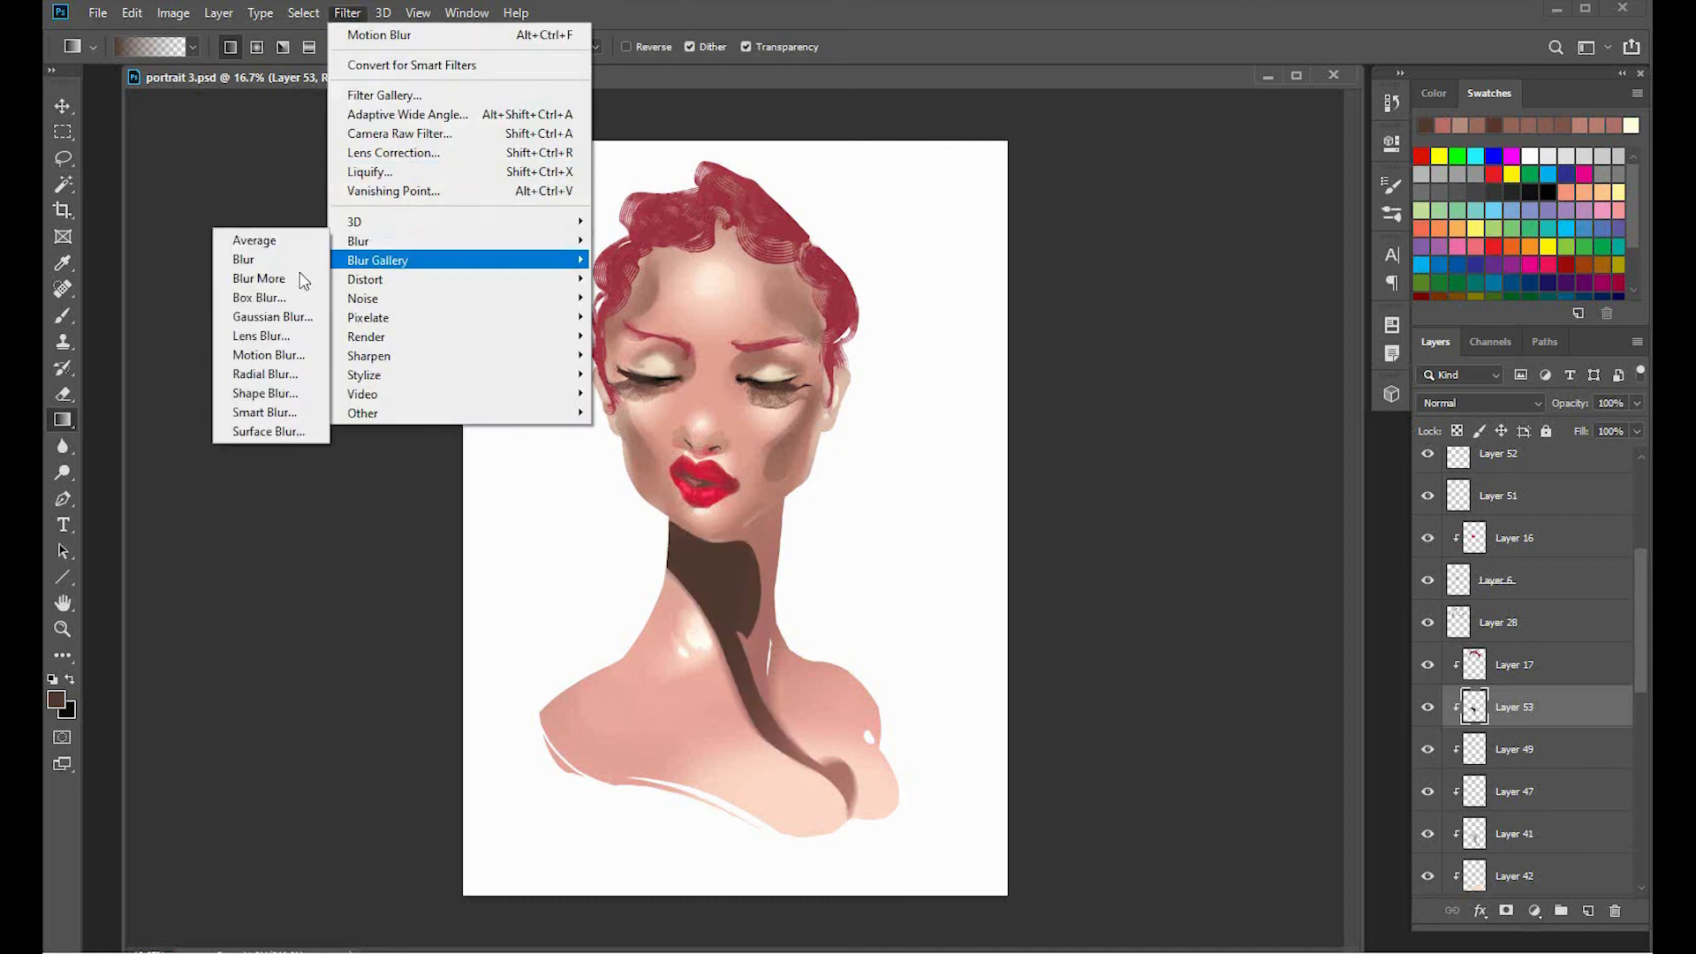
pyautogui.click(270, 364)
pyautogui.click(1090, 452)
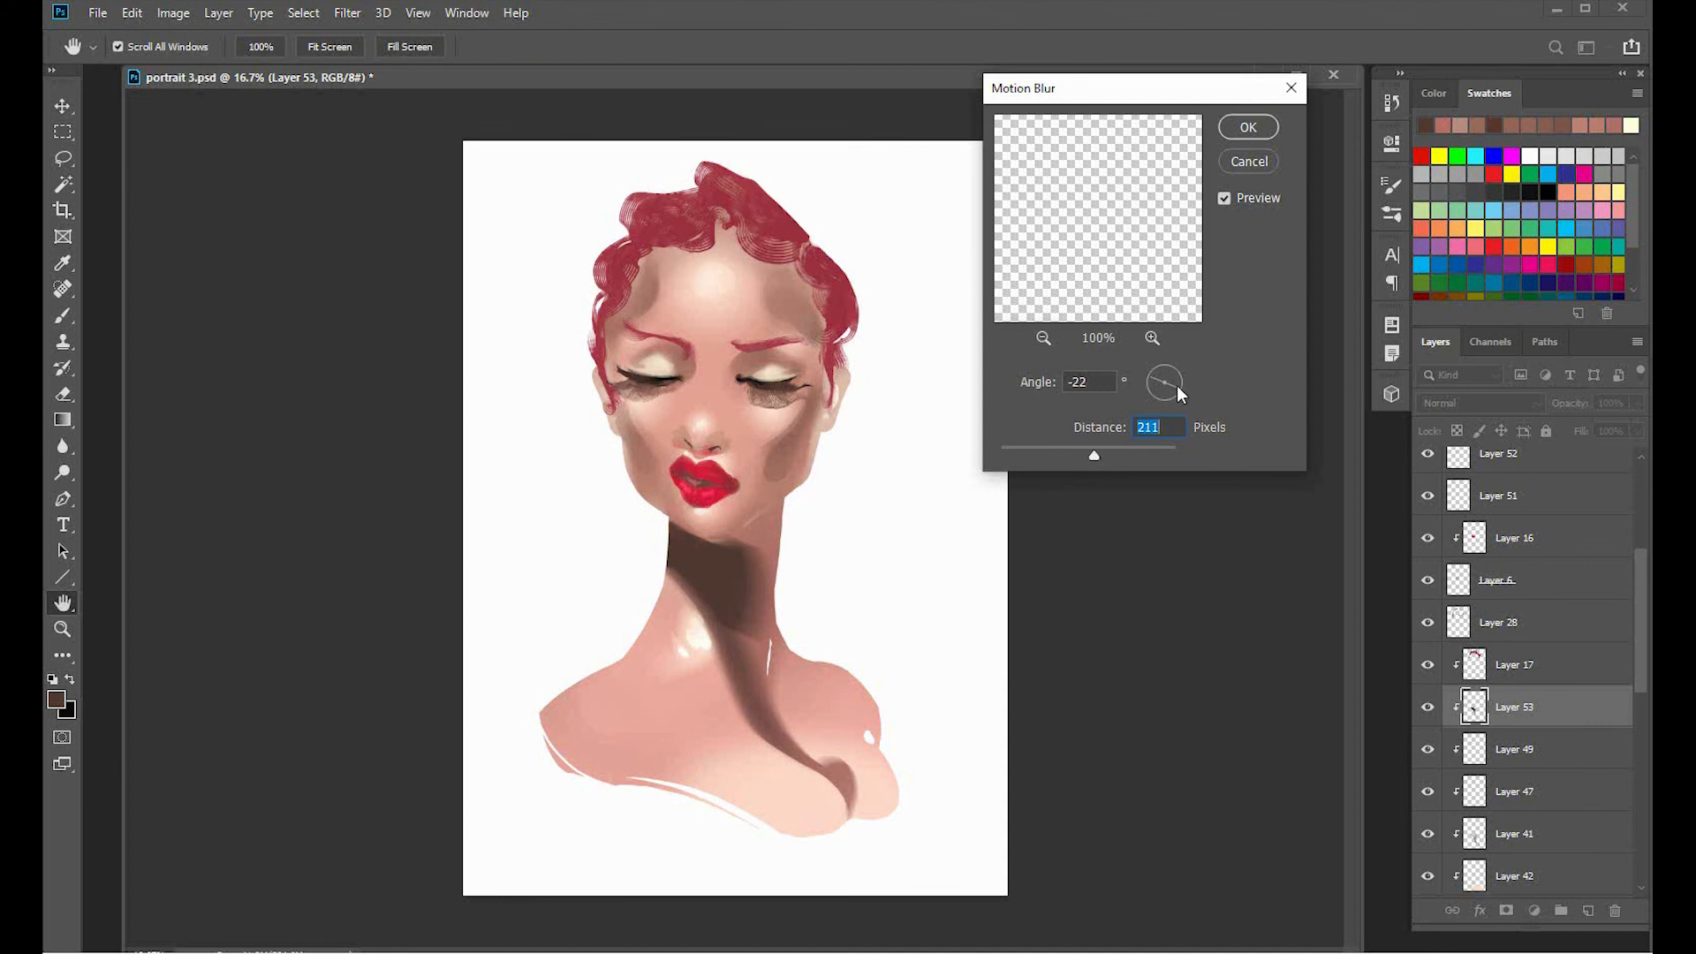
pyautogui.moveTo(1177, 385); pyautogui.dragTo(1166, 398)
pyautogui.press('Return')
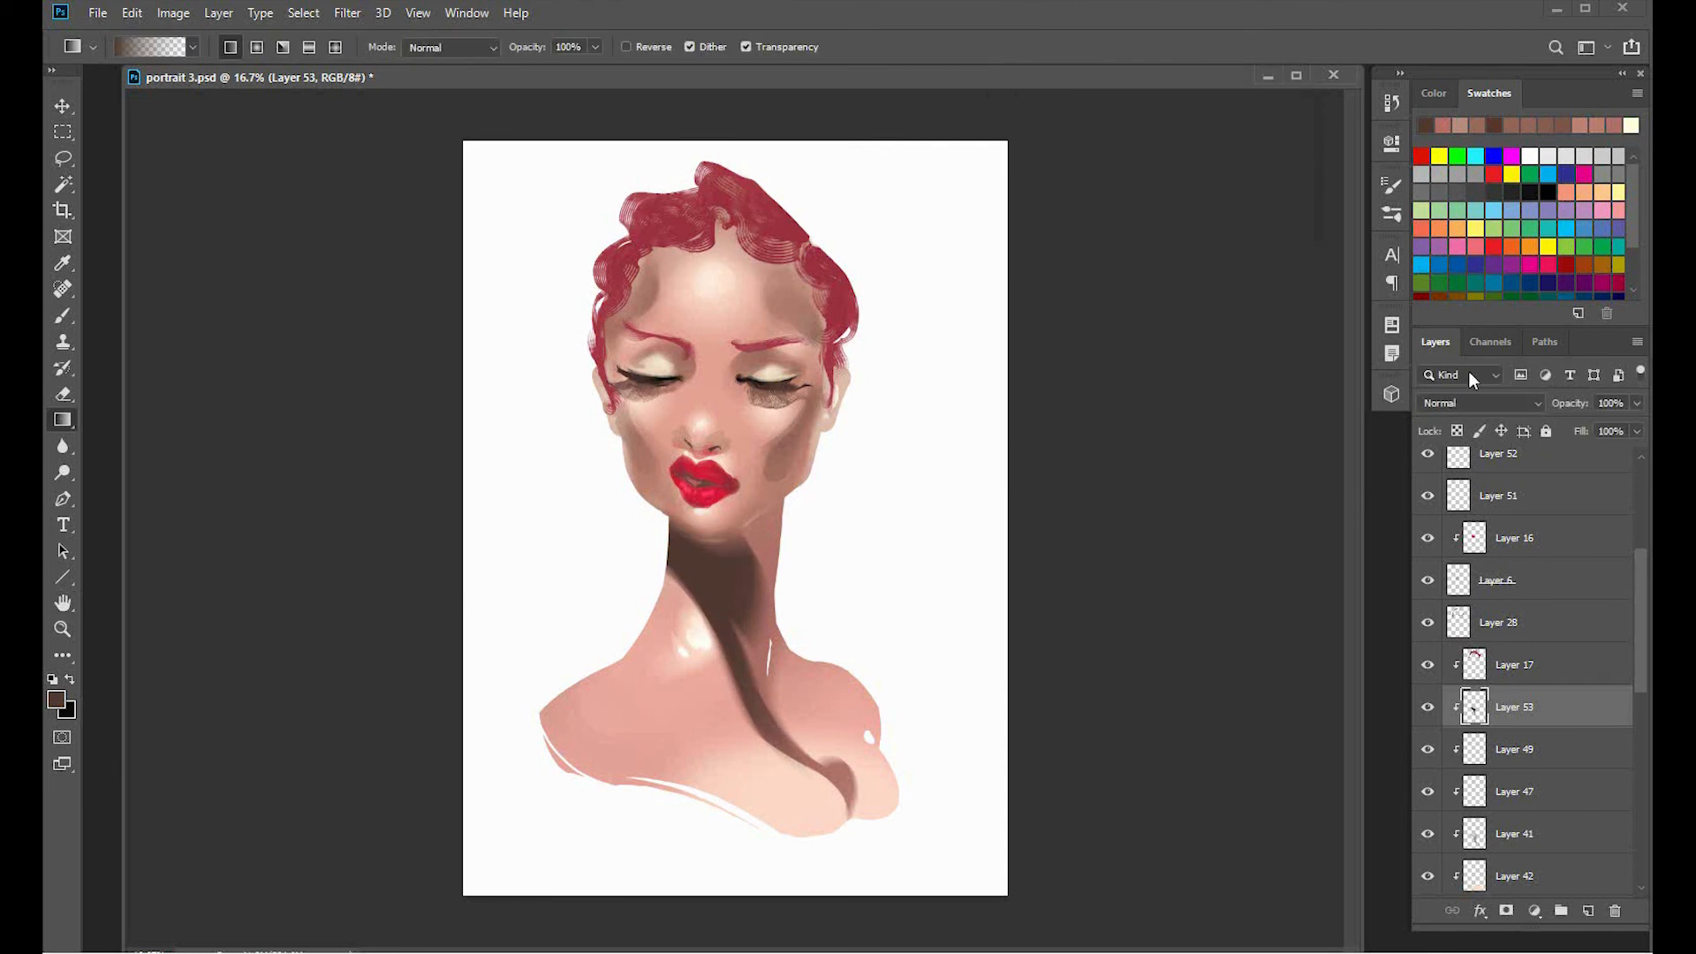
# Set the neck shadow layer to the Multiply blend mode at 60% opacity.
pyautogui.click(1480, 403)
pyautogui.click(1449, 485)
pyautogui.click(1637, 403)
pyautogui.click(1597, 426)
# Warp the neck shadow slightly up and inward along the neck, nudge it right, and prepare a size 700 soft eraser.
pyautogui.hotkey('ctrl', 't')
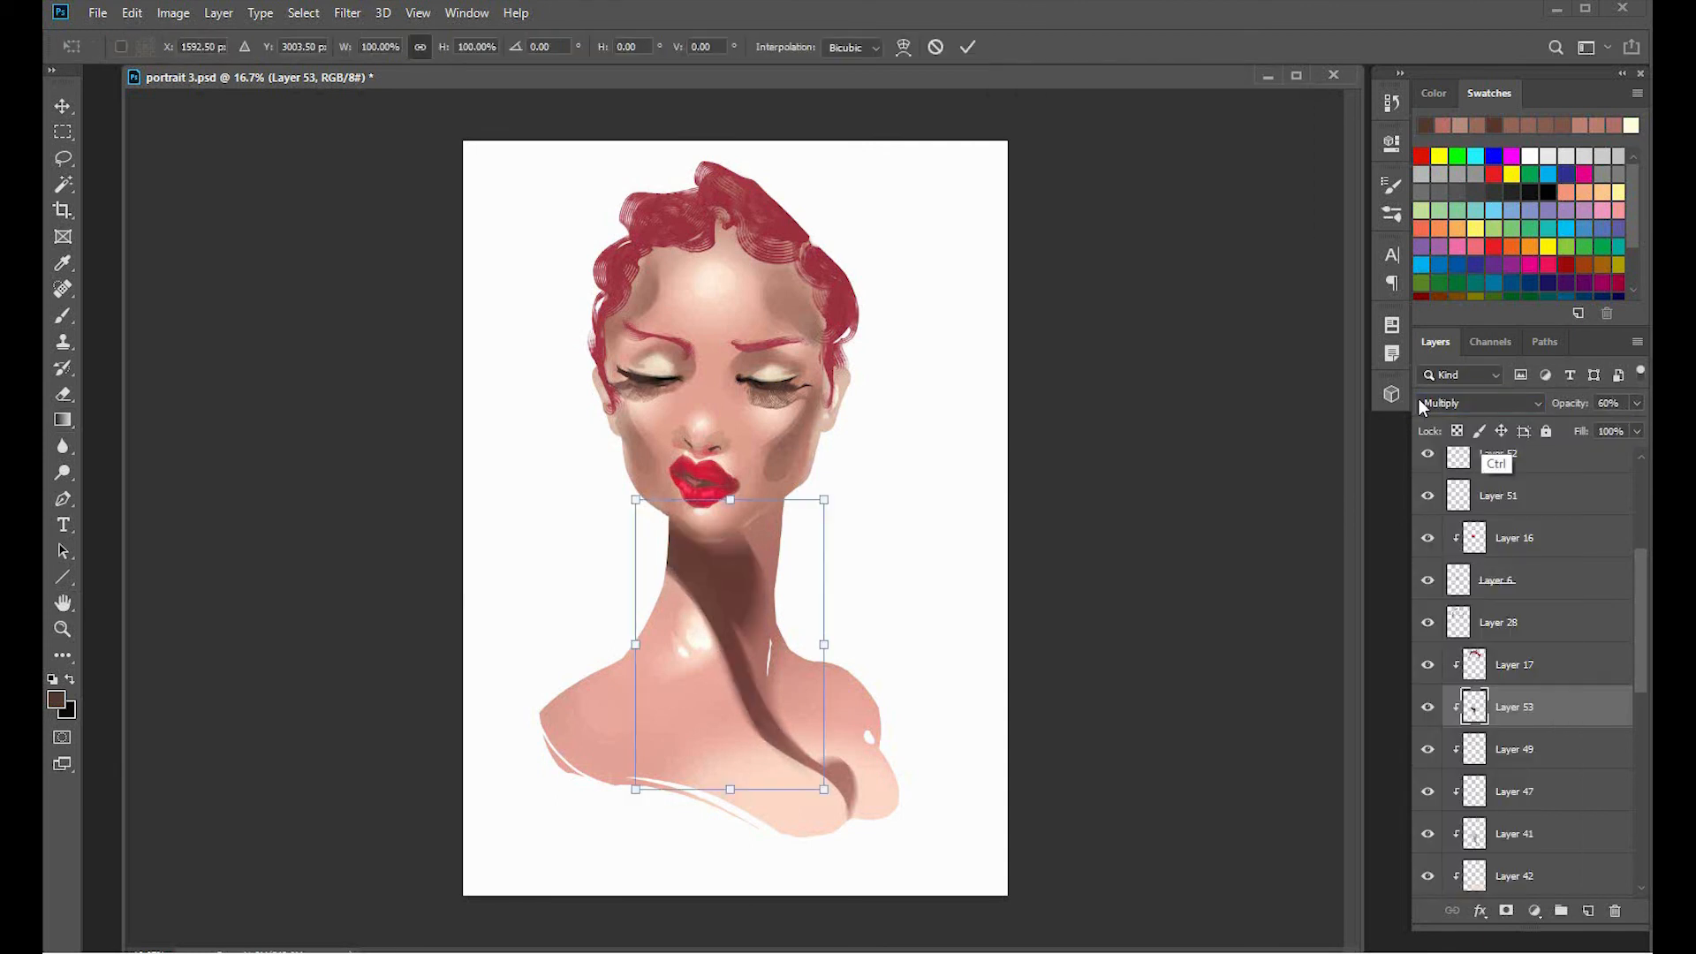
pyautogui.click(903, 47)
pyautogui.moveTo(781, 717); pyautogui.dragTo(762, 689)
pyautogui.press('Return')
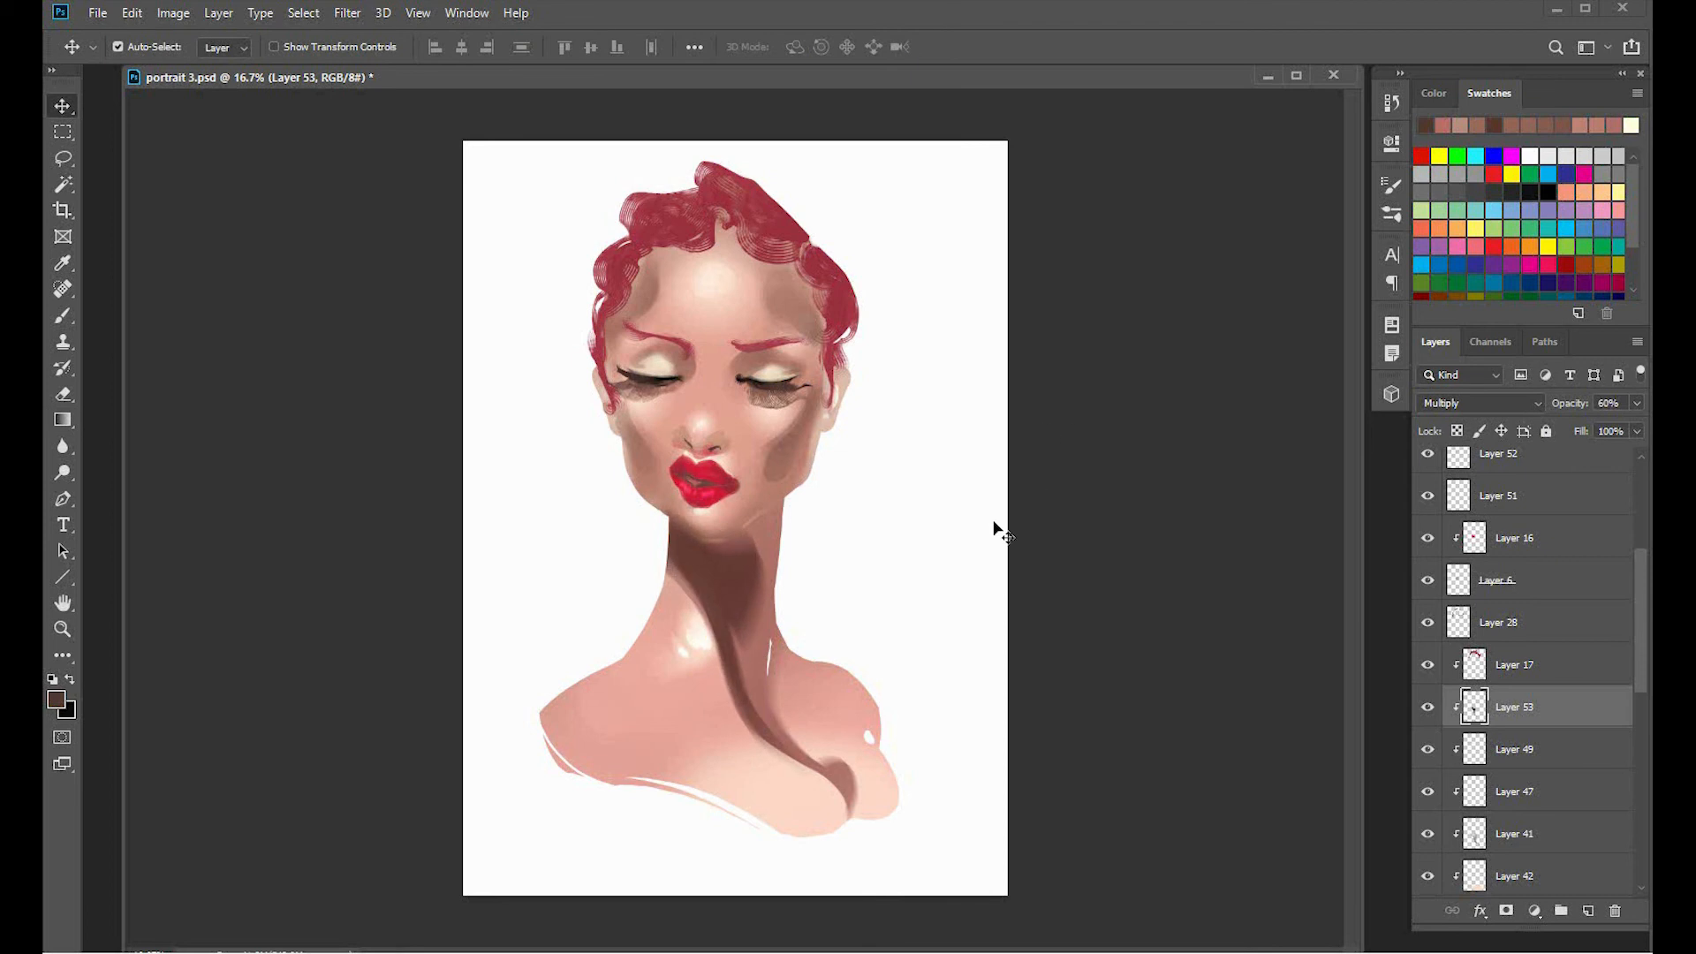
pyautogui.press('Right')
pyautogui.press('Right')
pyautogui.press('Right')
pyautogui.press('e')
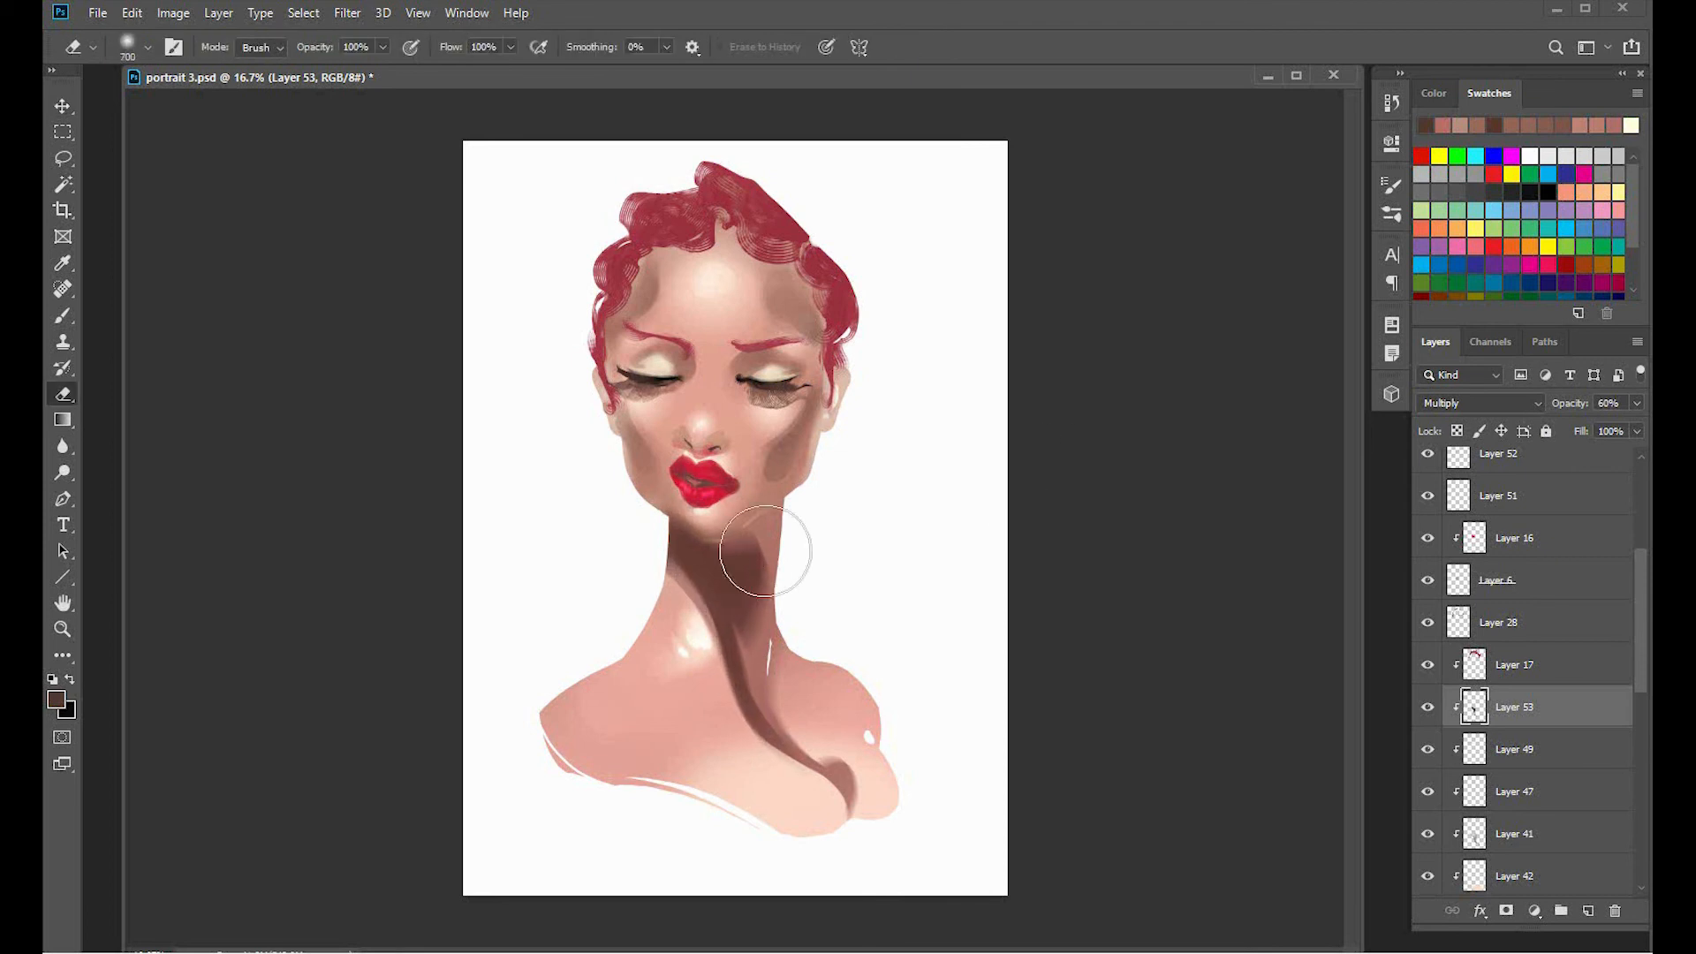
pyautogui.press('l')
pyautogui.hotkey('ctrl', 'shift', 'alt', 'n')
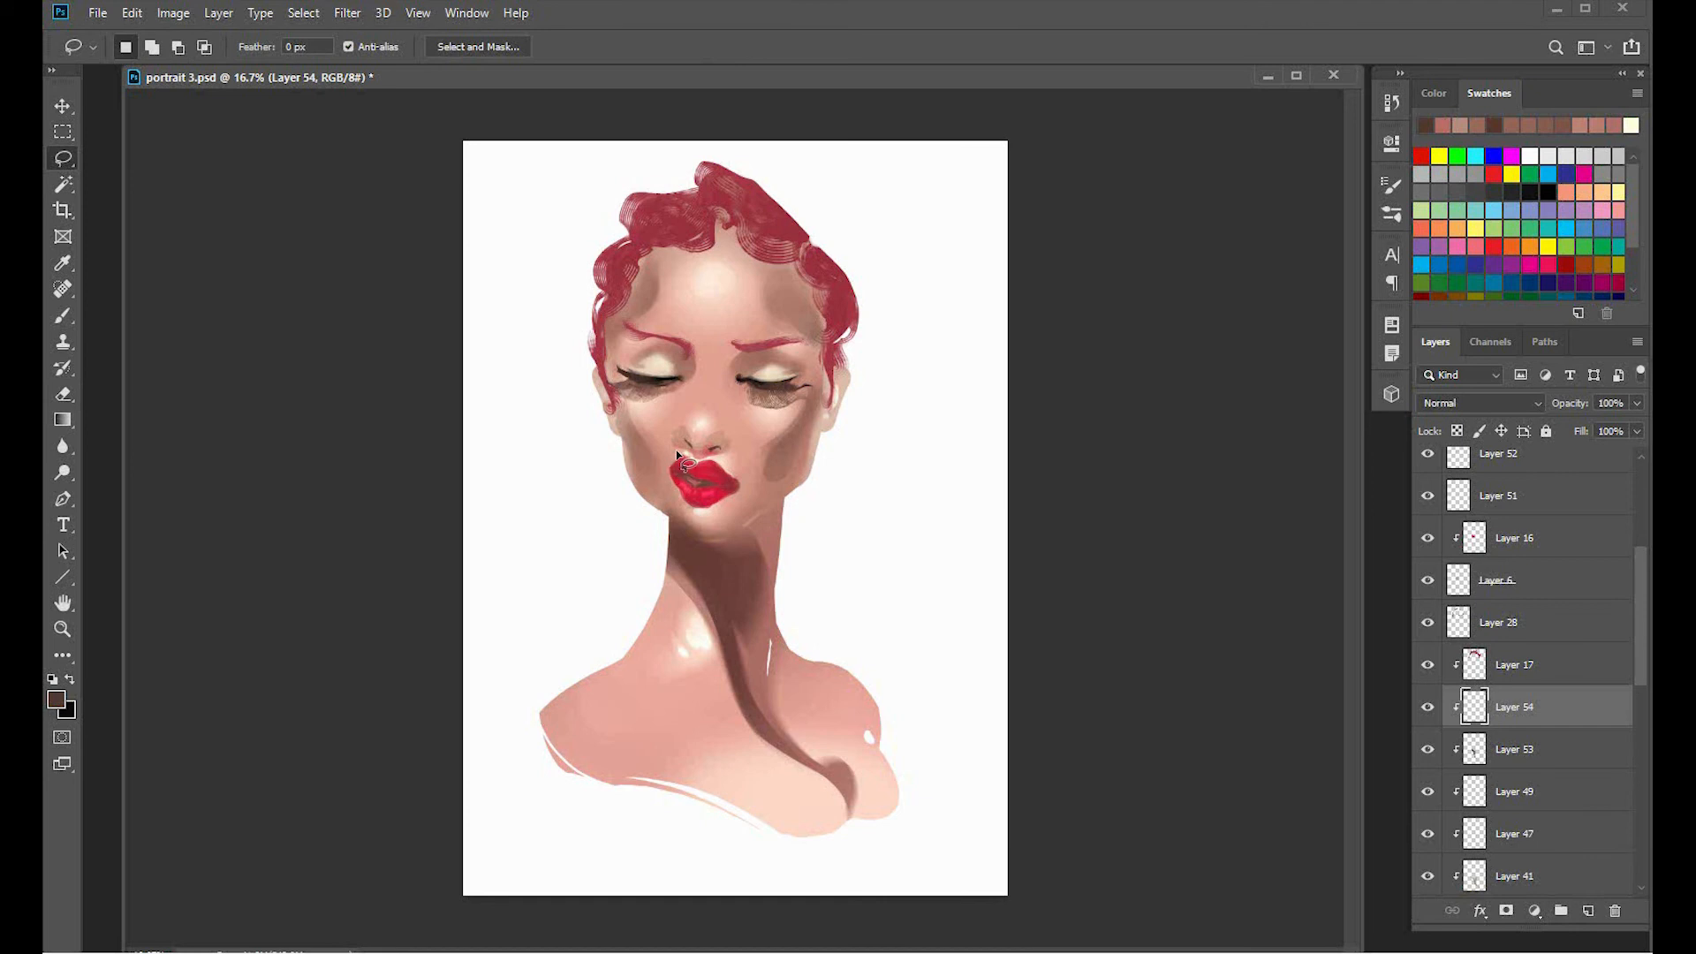
pyautogui.moveTo(696, 482); pyautogui.dragTo(673, 474)
pyautogui.hotkey('ctrl', '+')
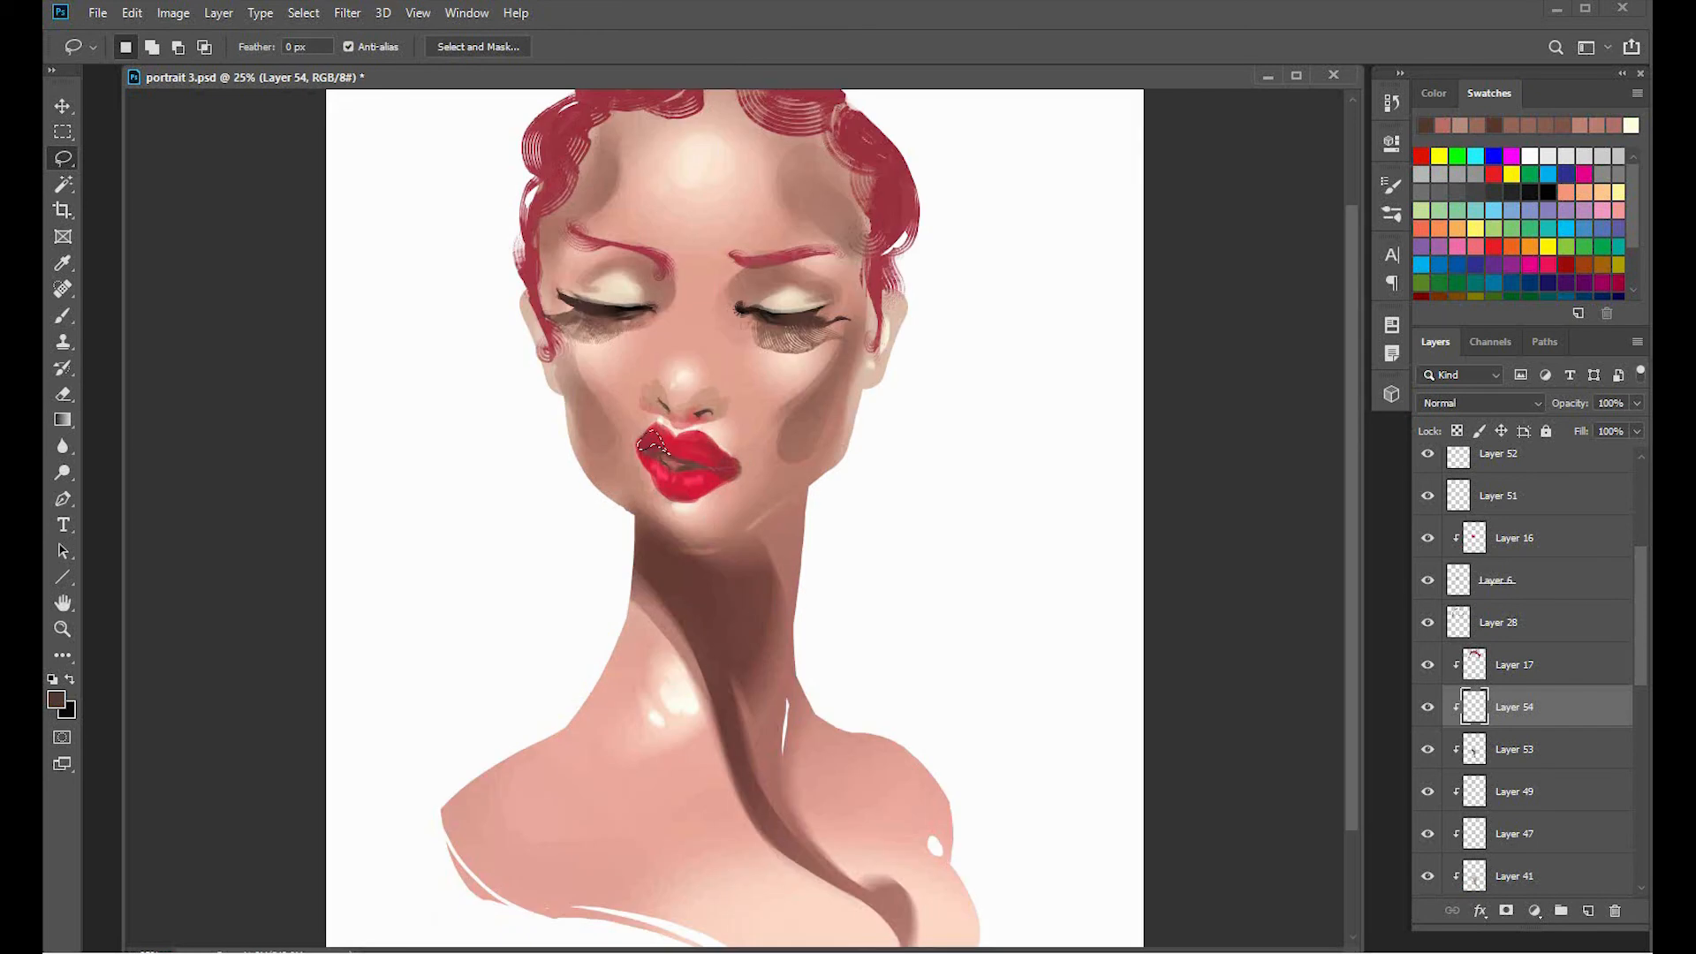
pyautogui.moveTo(691, 500)
pyautogui.mouseDown()
pyautogui.moveTo(676, 511)
pyautogui.moveTo(698, 435)
pyautogui.moveTo(722, 500)
pyautogui.moveTo(717, 472)
pyautogui.mouseUp()
# Add a layer above Layer 50 and lasso shadow shapes under the nose, around both eyelids and lashes, and on the ears.
pyautogui.moveTo(1639, 635); pyautogui.dragTo(1639, 538)
pyautogui.click(1545, 514)
pyautogui.click(1589, 911)
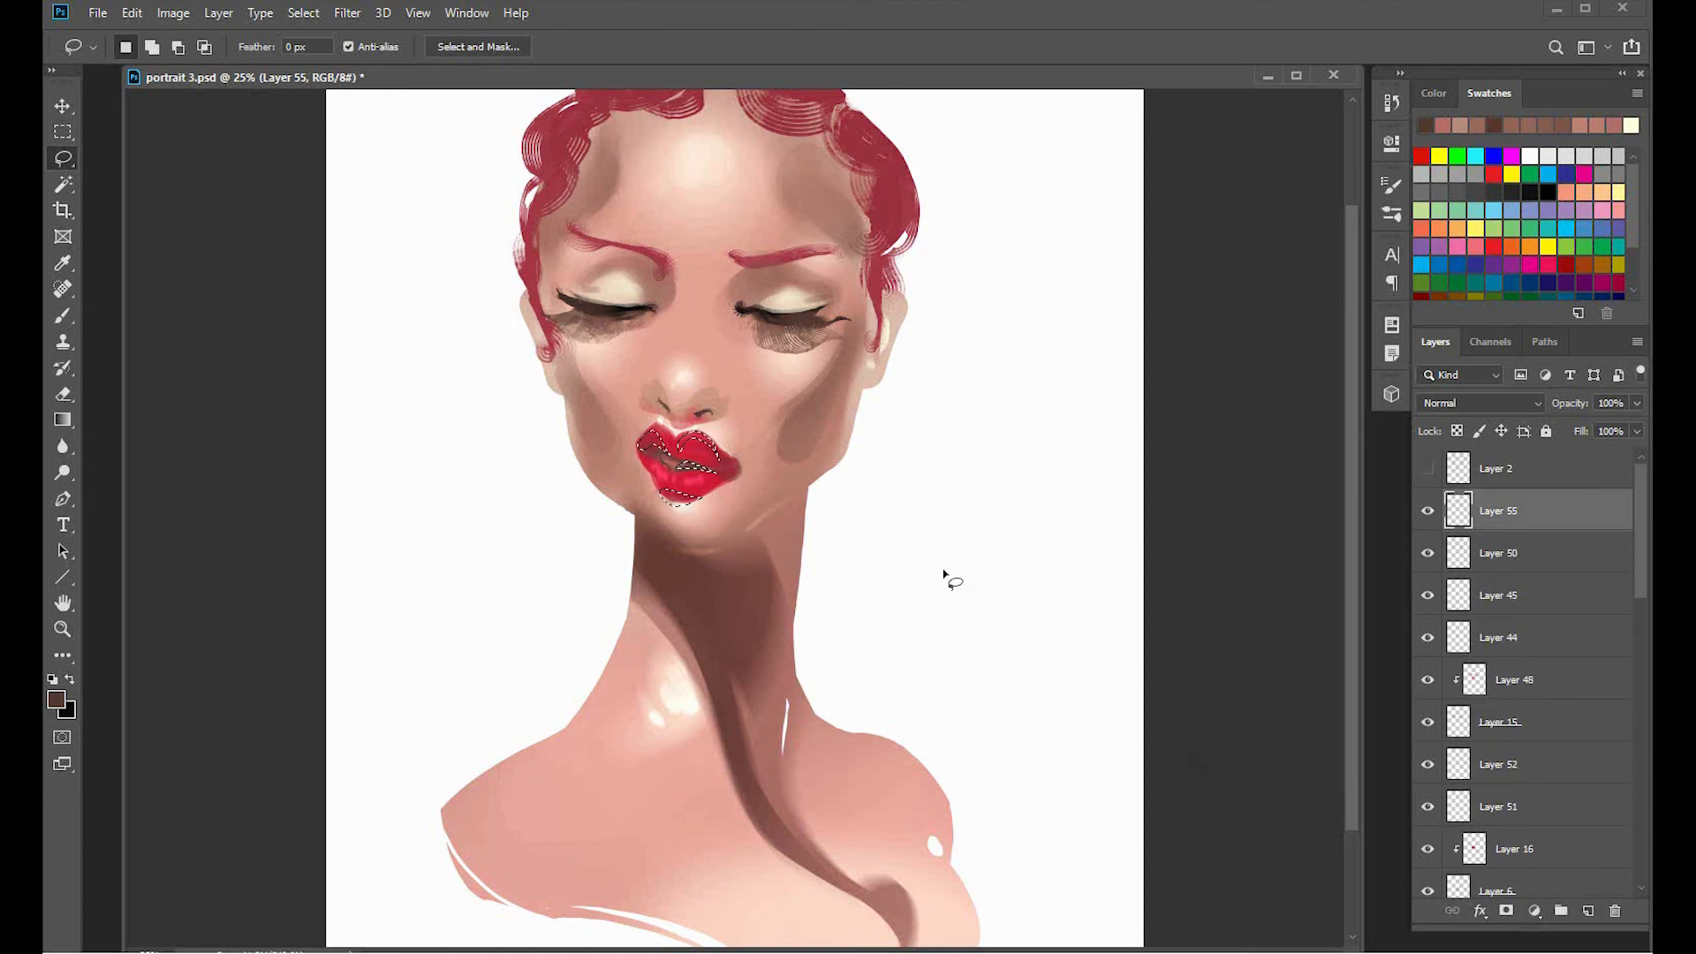
pyautogui.scroll(3, 946, 576)
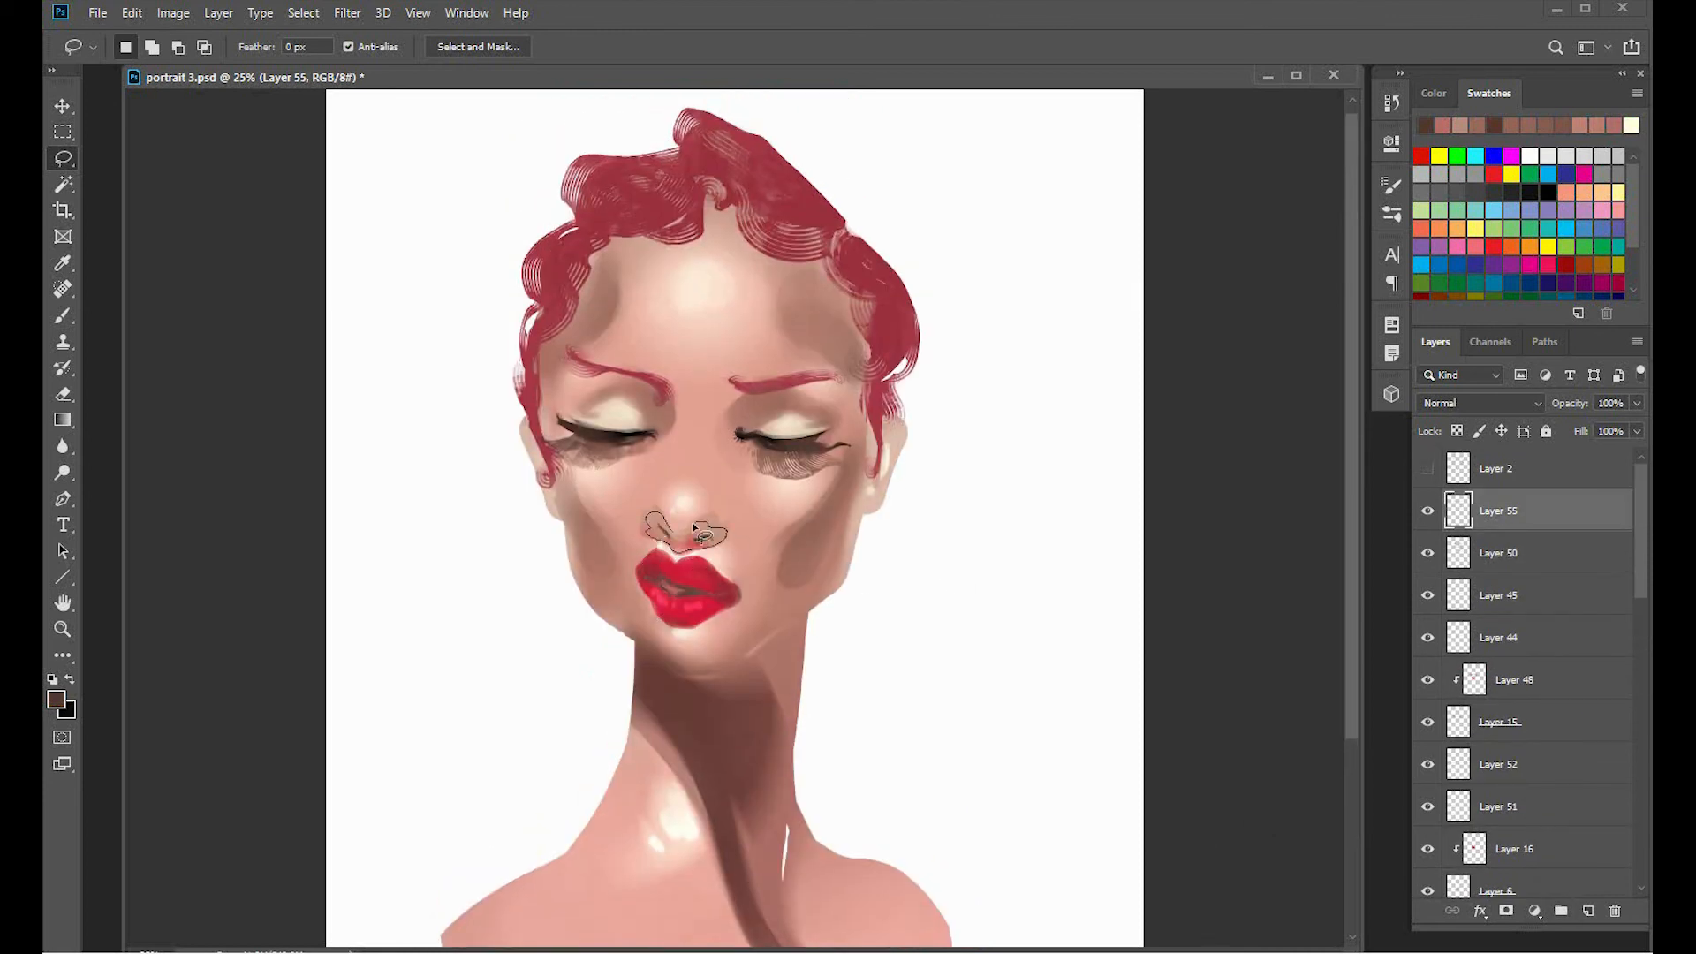
pyautogui.moveTo(713, 549); pyautogui.dragTo(716, 550)
pyautogui.moveTo(546, 452)
pyautogui.mouseDown()
pyautogui.moveTo(532, 441)
pyautogui.moveTo(590, 407)
pyautogui.mouseUp()
pyautogui.moveTo(744, 433); pyautogui.dragTo(813, 409)
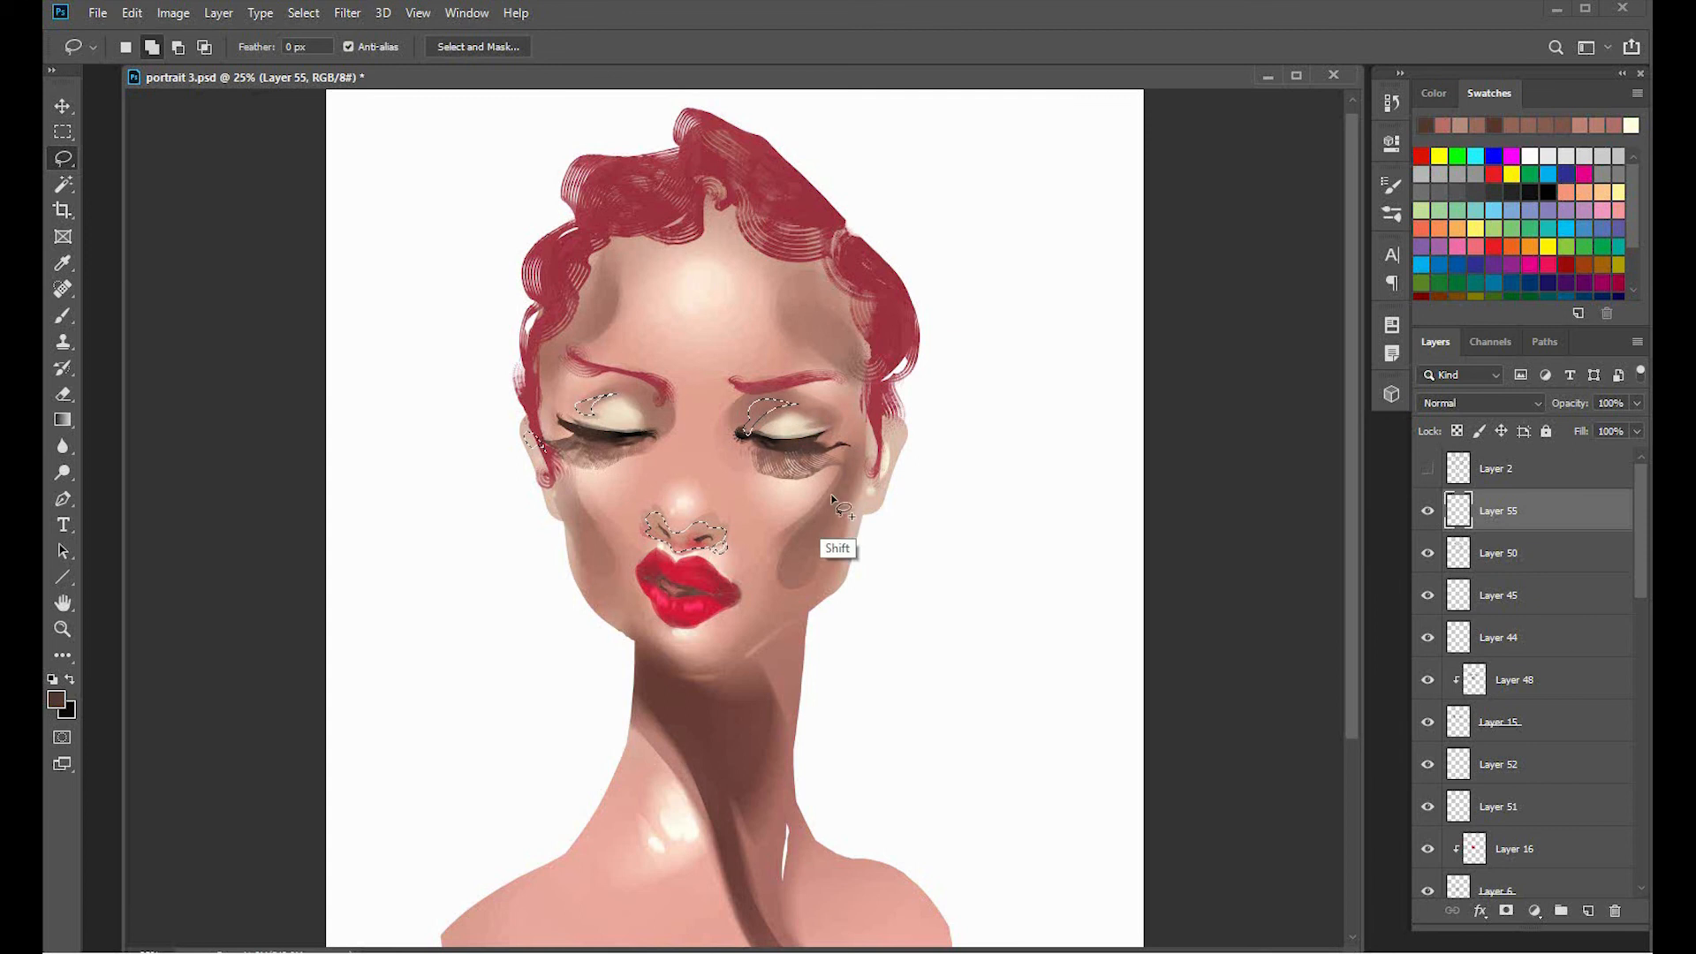
pyautogui.moveTo(659, 405)
pyautogui.mouseDown()
pyautogui.moveTo(638, 407)
pyautogui.moveTo(662, 413)
pyautogui.mouseUp()
pyautogui.moveTo(817, 443); pyautogui.dragTo(811, 452)
pyautogui.moveTo(585, 445); pyautogui.dragTo(637, 444)
pyautogui.moveTo(896, 462); pyautogui.dragTo(882, 484)
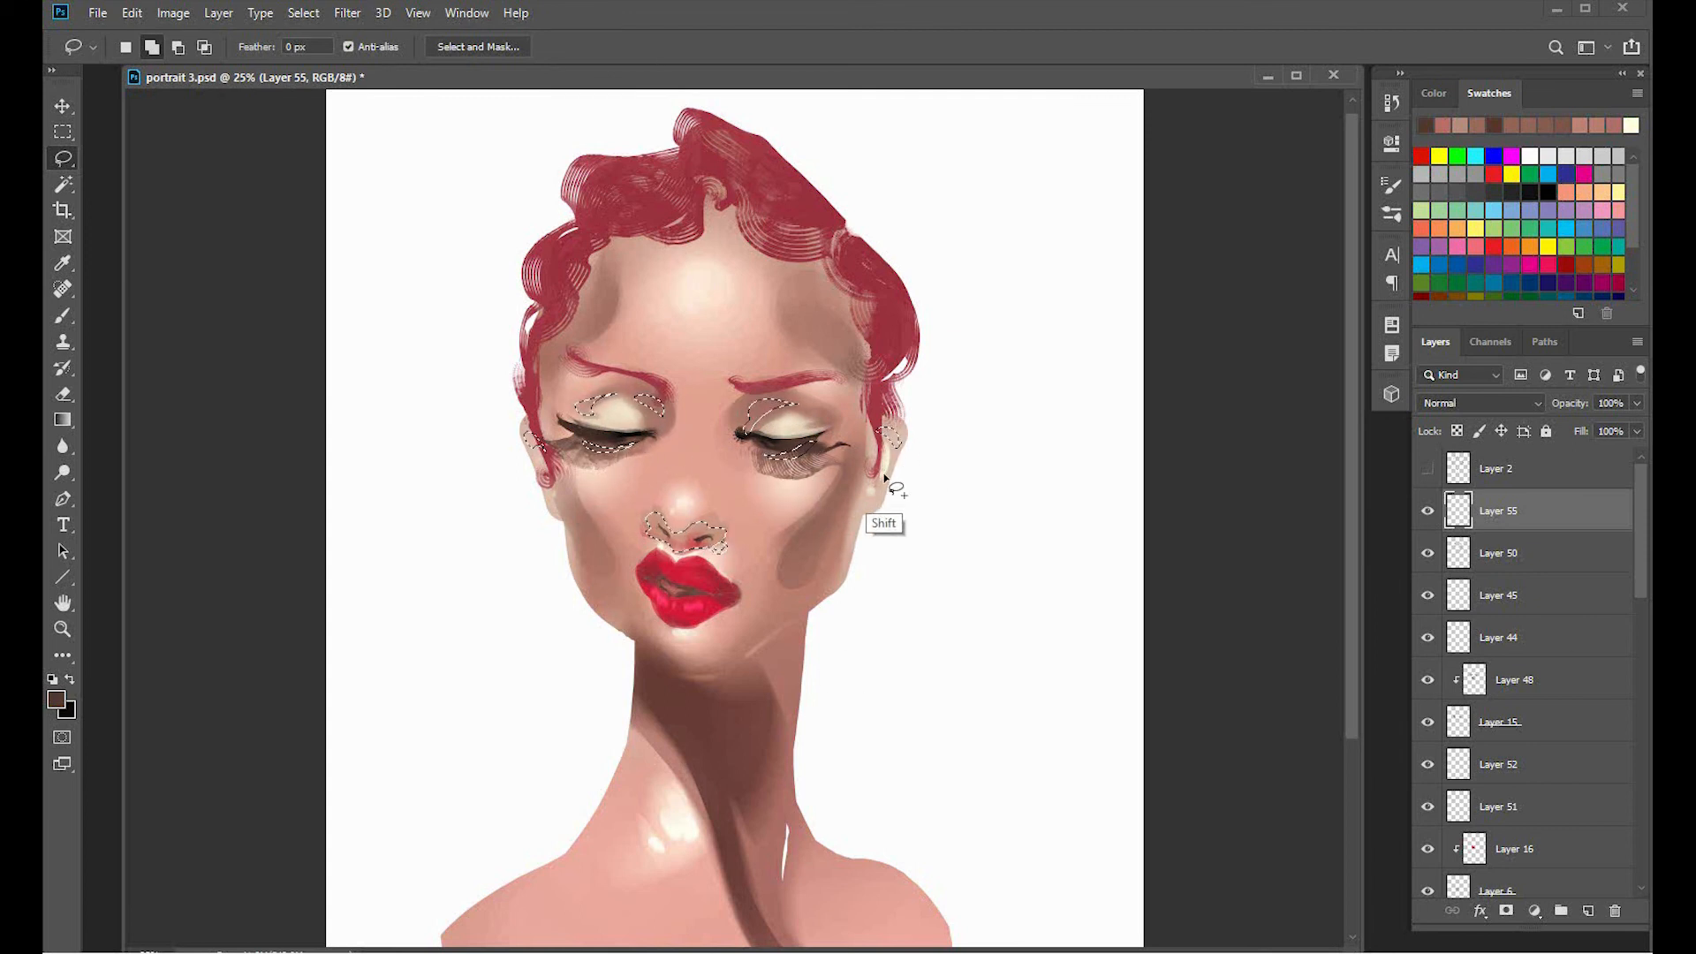
# Add shadow shapes in the hair waves, on the left-hand side of the neck and on the left-hand cheek to the selection.
pyautogui.moveTo(853, 232)
pyautogui.mouseDown()
pyautogui.moveTo(843, 253)
pyautogui.moveTo(884, 263)
pyautogui.mouseUp()
pyautogui.moveTo(887, 338)
pyautogui.mouseDown()
pyautogui.moveTo(891, 291)
pyautogui.moveTo(884, 340)
pyautogui.moveTo(870, 322)
pyautogui.moveTo(886, 318)
pyautogui.mouseUp()
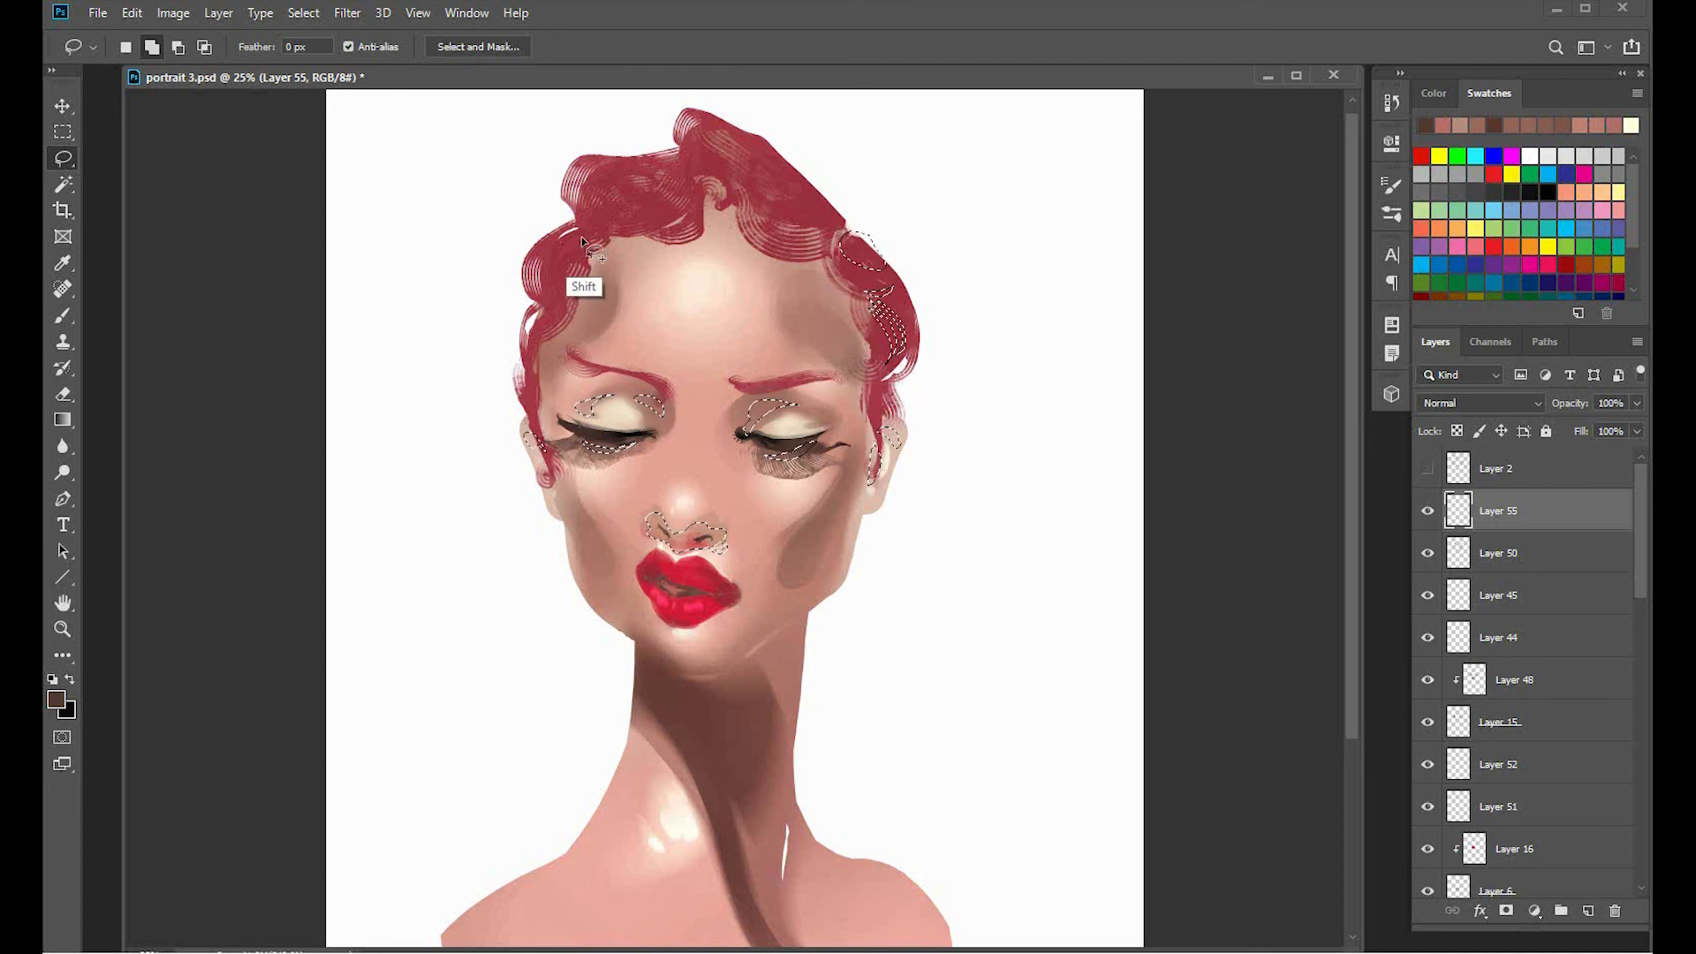
pyautogui.moveTo(606, 244)
pyautogui.mouseDown()
pyautogui.moveTo(592, 280)
pyautogui.moveTo(631, 225)
pyautogui.moveTo(562, 335)
pyautogui.moveTo(536, 340)
pyautogui.moveTo(591, 286)
pyautogui.moveTo(547, 325)
pyautogui.moveTo(580, 301)
pyautogui.mouseUp()
pyautogui.moveTo(654, 182)
pyautogui.mouseDown()
pyautogui.moveTo(601, 226)
pyautogui.moveTo(654, 185)
pyautogui.moveTo(739, 184)
pyautogui.moveTo(694, 231)
pyautogui.moveTo(723, 213)
pyautogui.moveTo(765, 235)
pyautogui.moveTo(753, 165)
pyautogui.moveTo(821, 228)
pyautogui.moveTo(770, 175)
pyautogui.mouseUp()
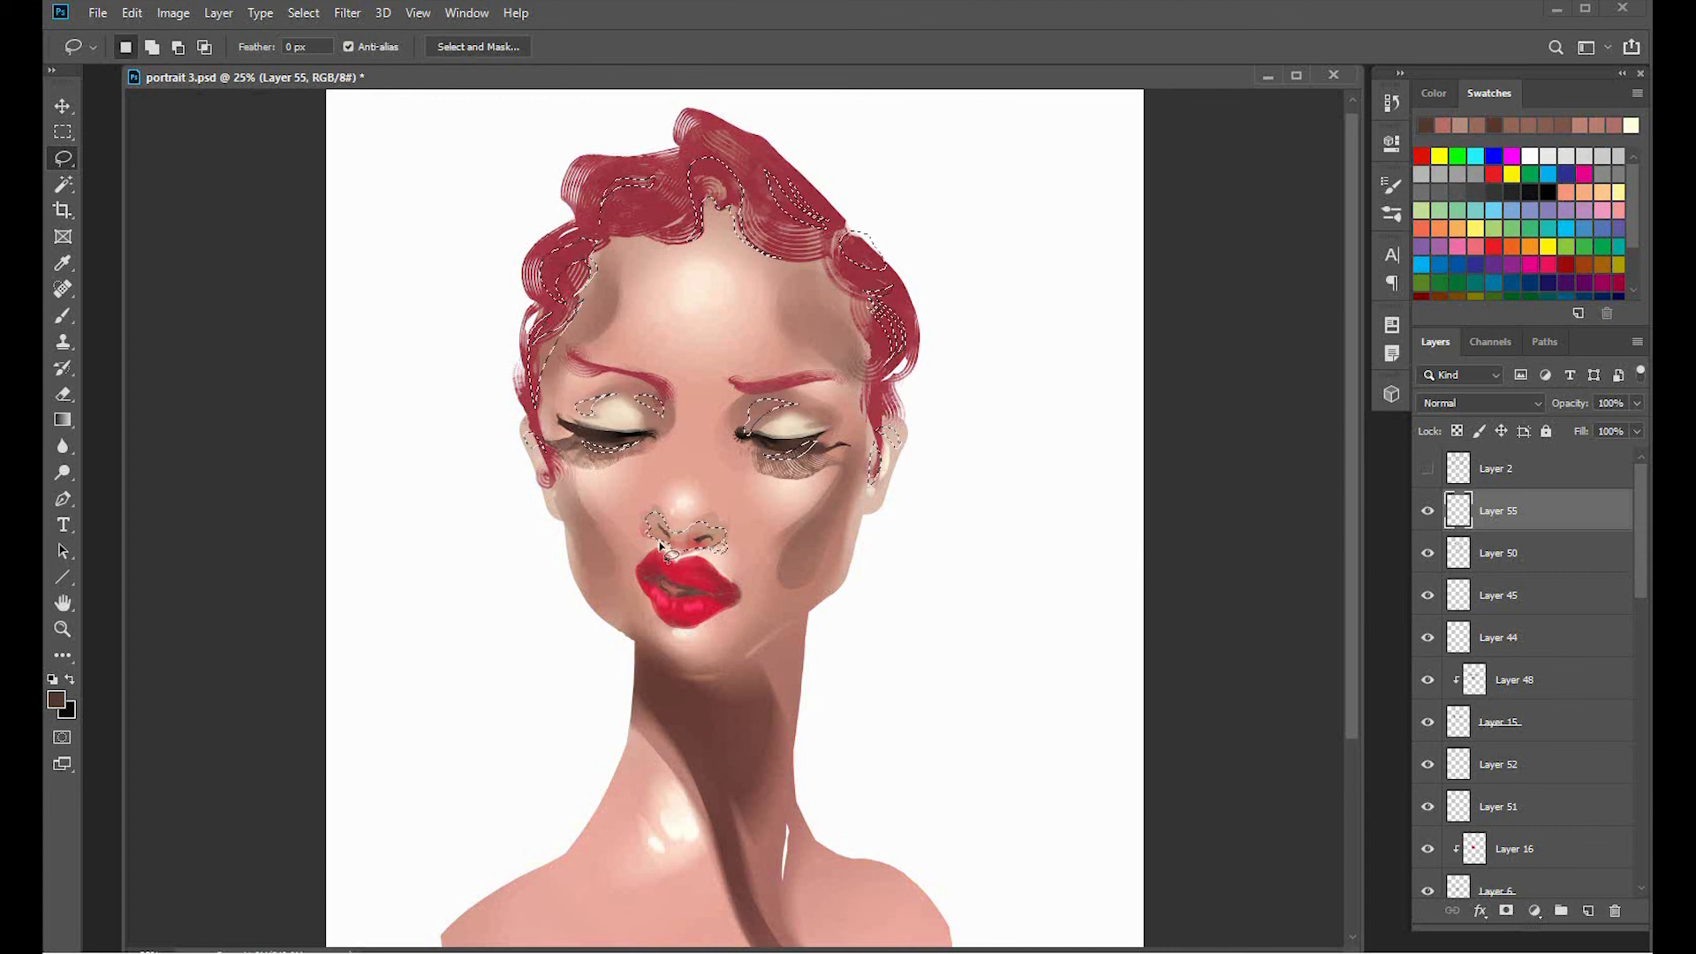
pyautogui.moveTo(653, 658)
pyautogui.mouseDown()
pyautogui.moveTo(652, 673)
pyautogui.moveTo(677, 669)
pyautogui.moveTo(654, 658)
pyautogui.mouseUp()
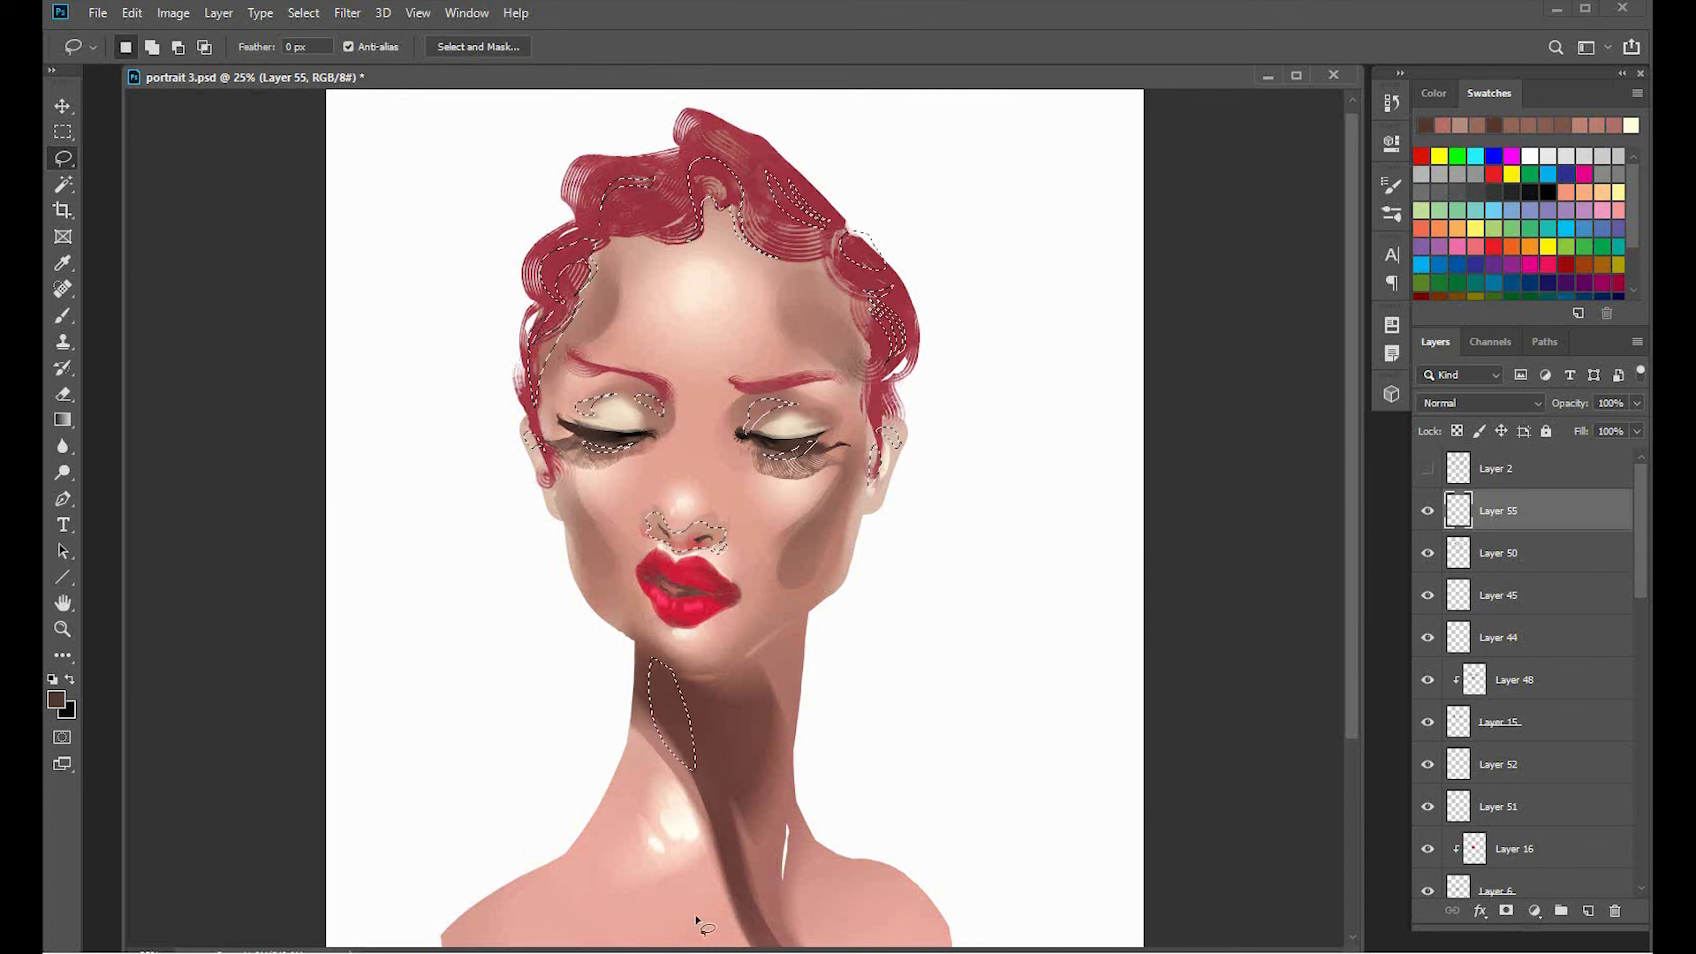
pyautogui.moveTo(703, 923); pyautogui.dragTo(992, 747)
pyautogui.scroll(3, 909, 671)
pyautogui.moveTo(590, 482); pyautogui.dragTo(587, 512)
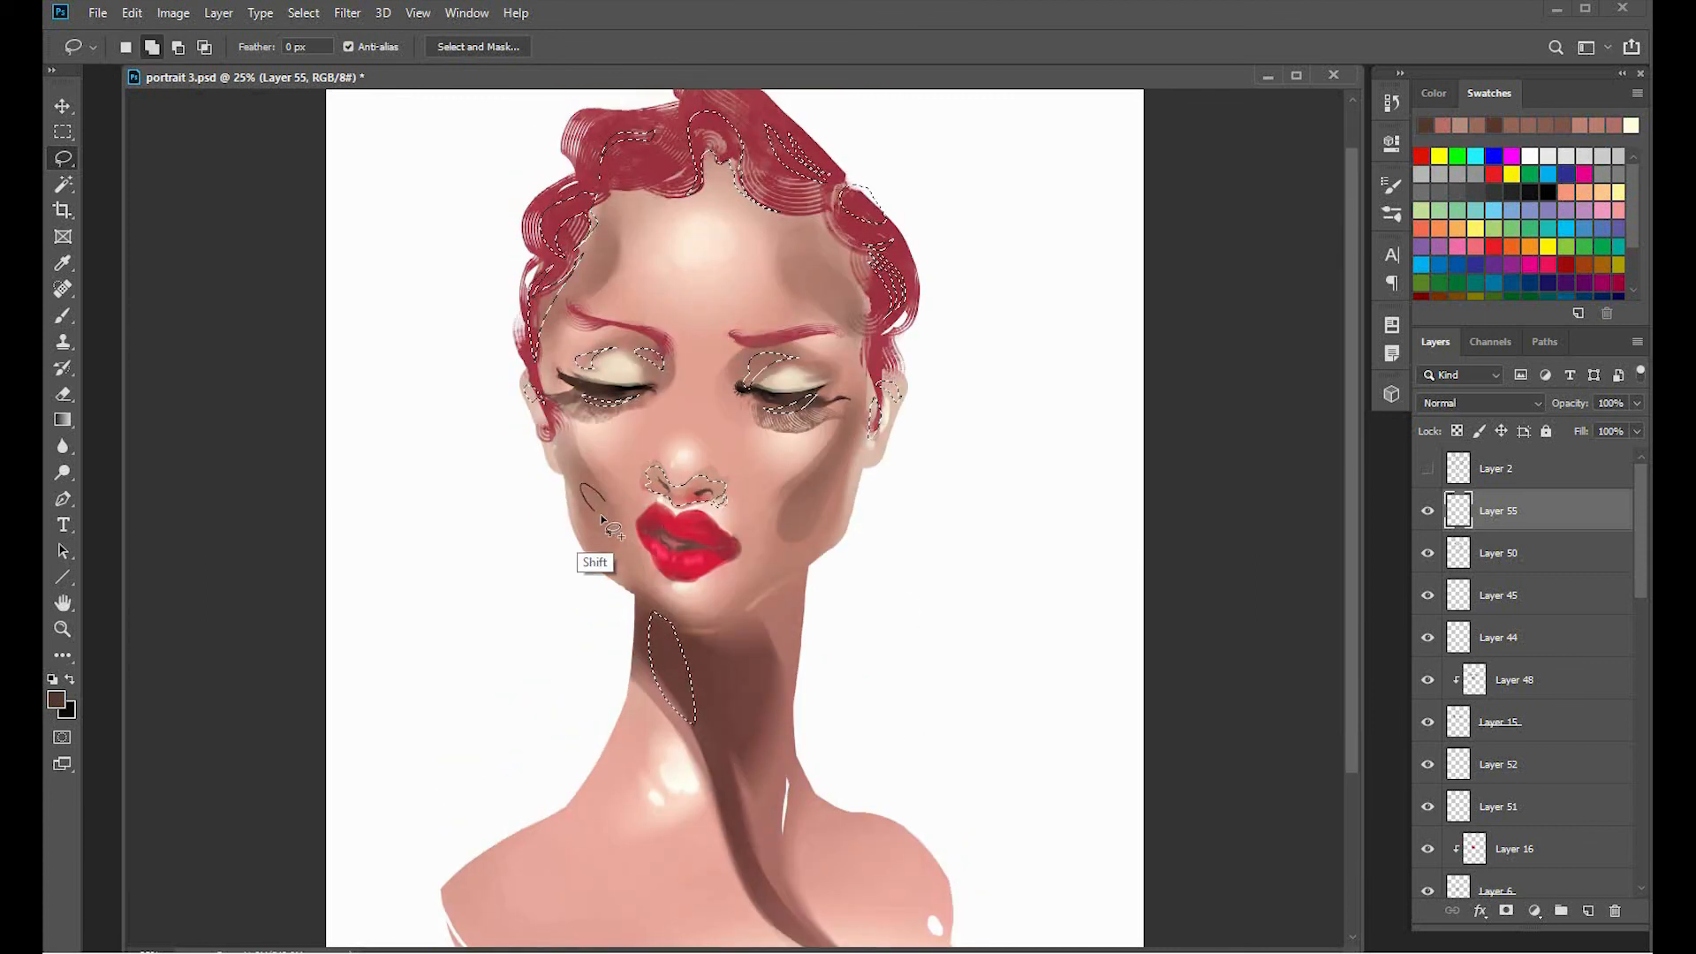
# Fill the selected shadow shapes with dark brown, deselect them and set Layer 55 to Multiply.
pyautogui.click(63, 419)
pyautogui.hotkey('alt', 'BackSpace')
pyautogui.hotkey('ctrl', 'd')
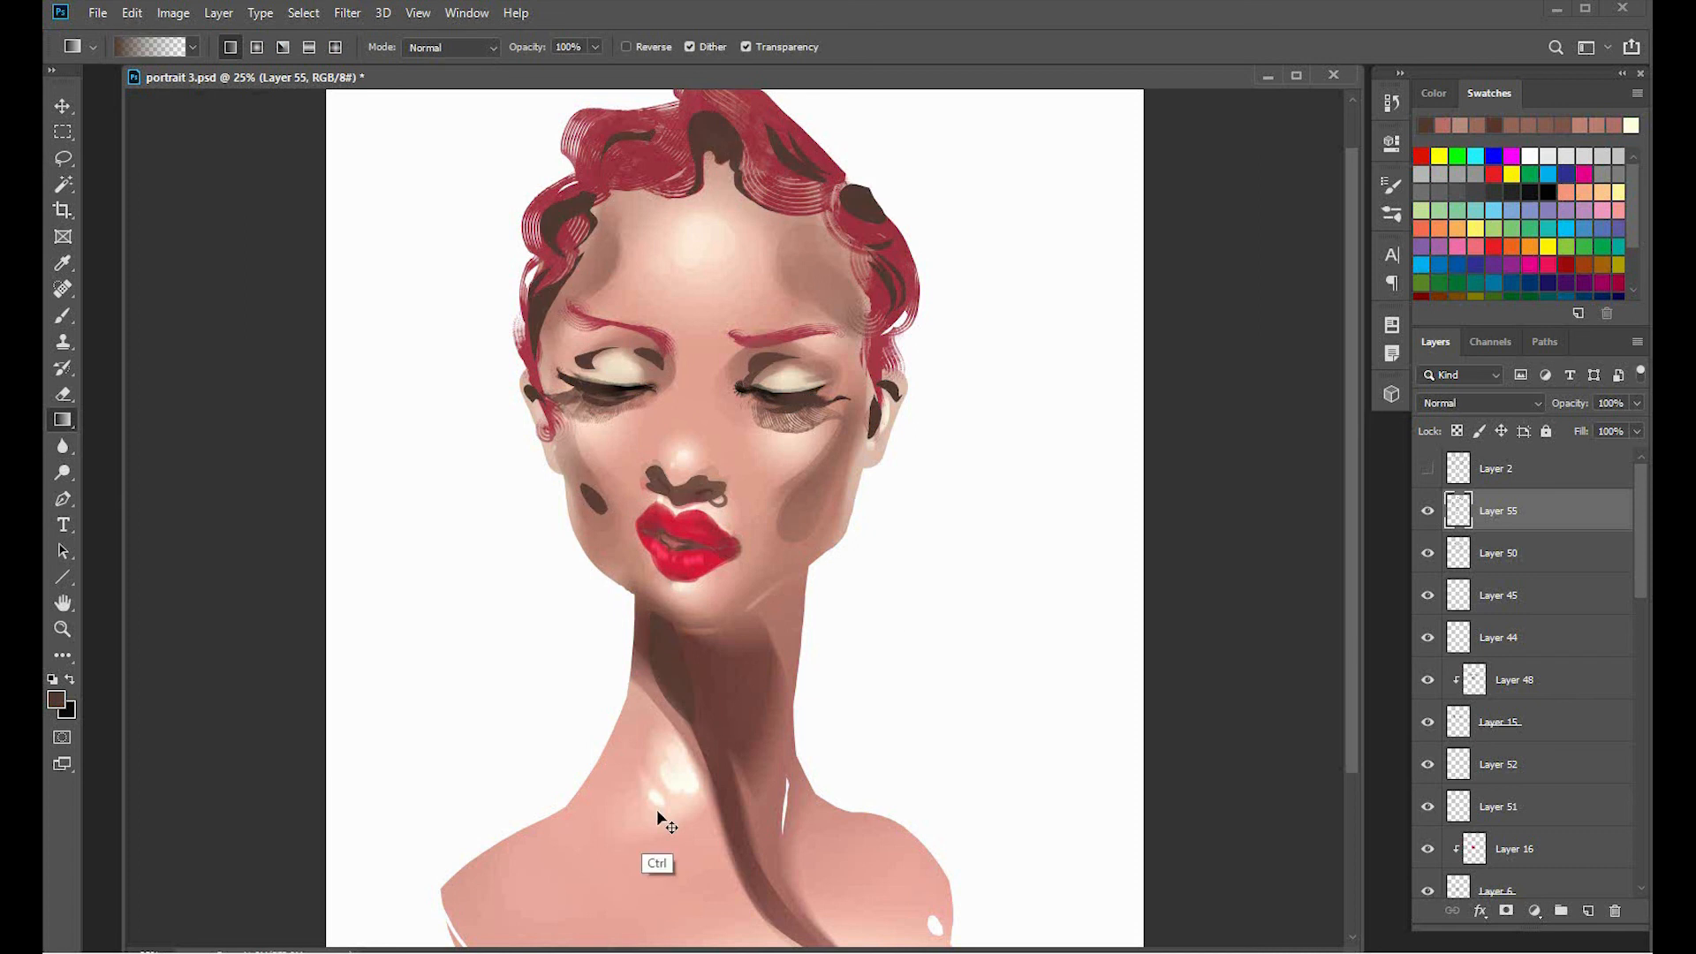
pyautogui.click(1482, 403)
pyautogui.click(1445, 461)
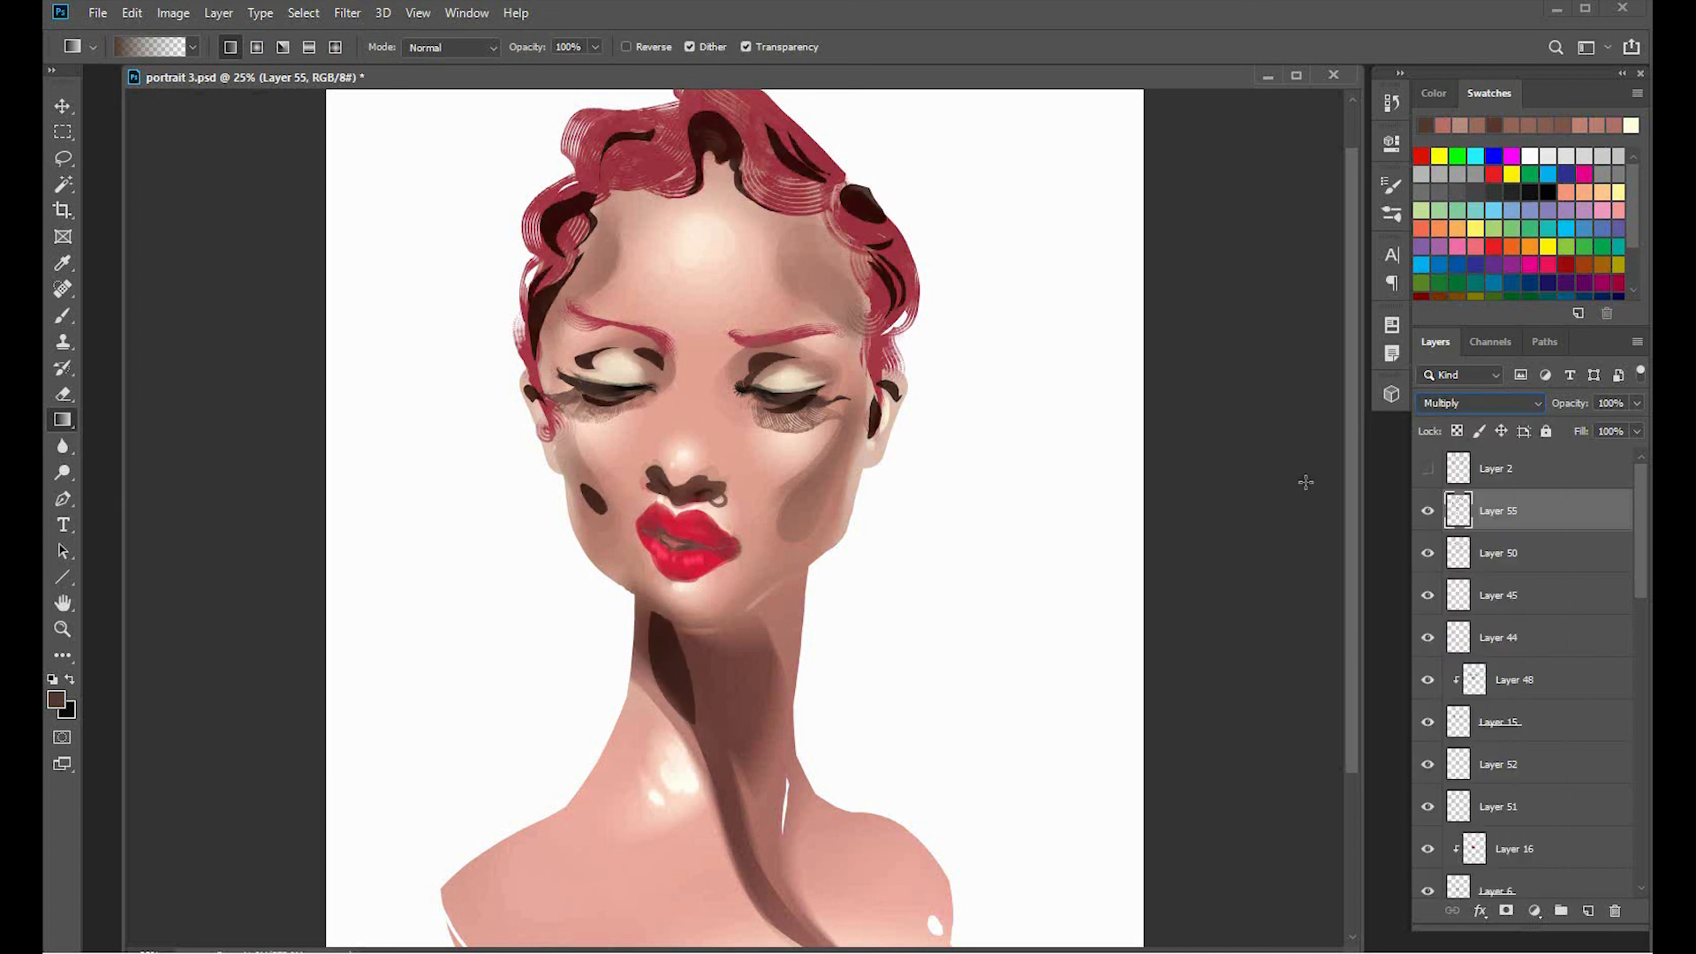
# Apply a Motion Blur at -33° and 29 pixels to the shadow shapes, and lower the layer's opacity to 73%.
pyautogui.hotkey('ctrl', '-')
pyautogui.click(347, 12)
pyautogui.moveTo(348, 235)
pyautogui.click(261, 350)
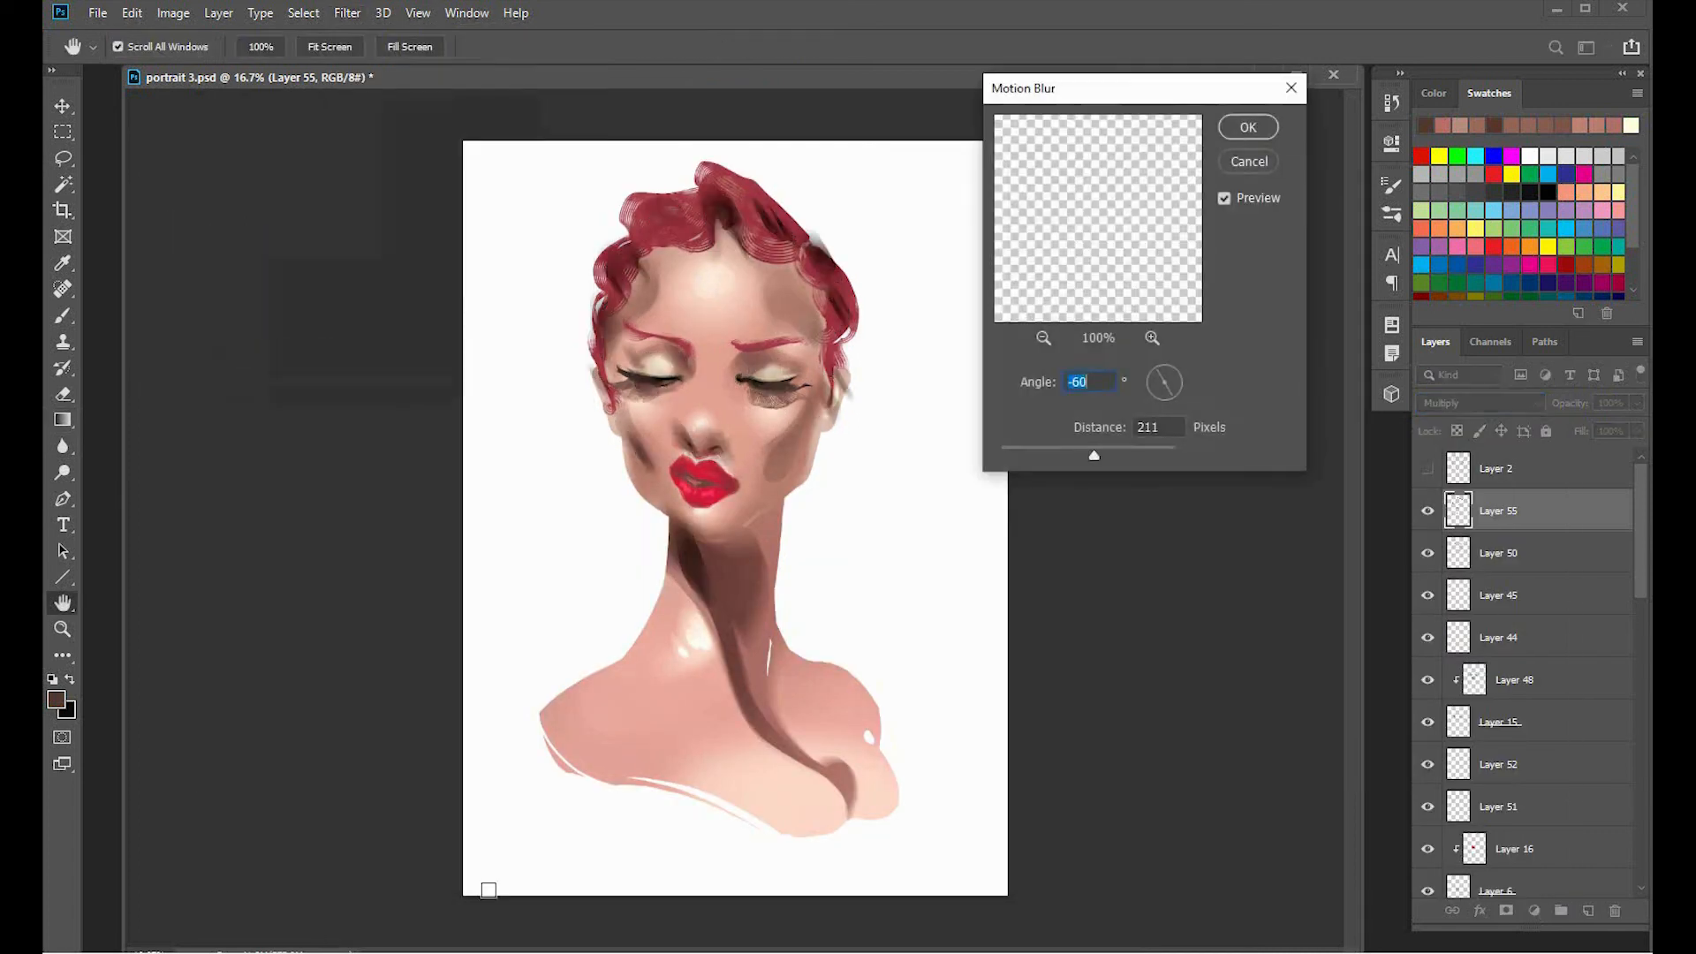
pyautogui.moveTo(1033, 449); pyautogui.dragTo(1017, 449)
pyautogui.click(1182, 387)
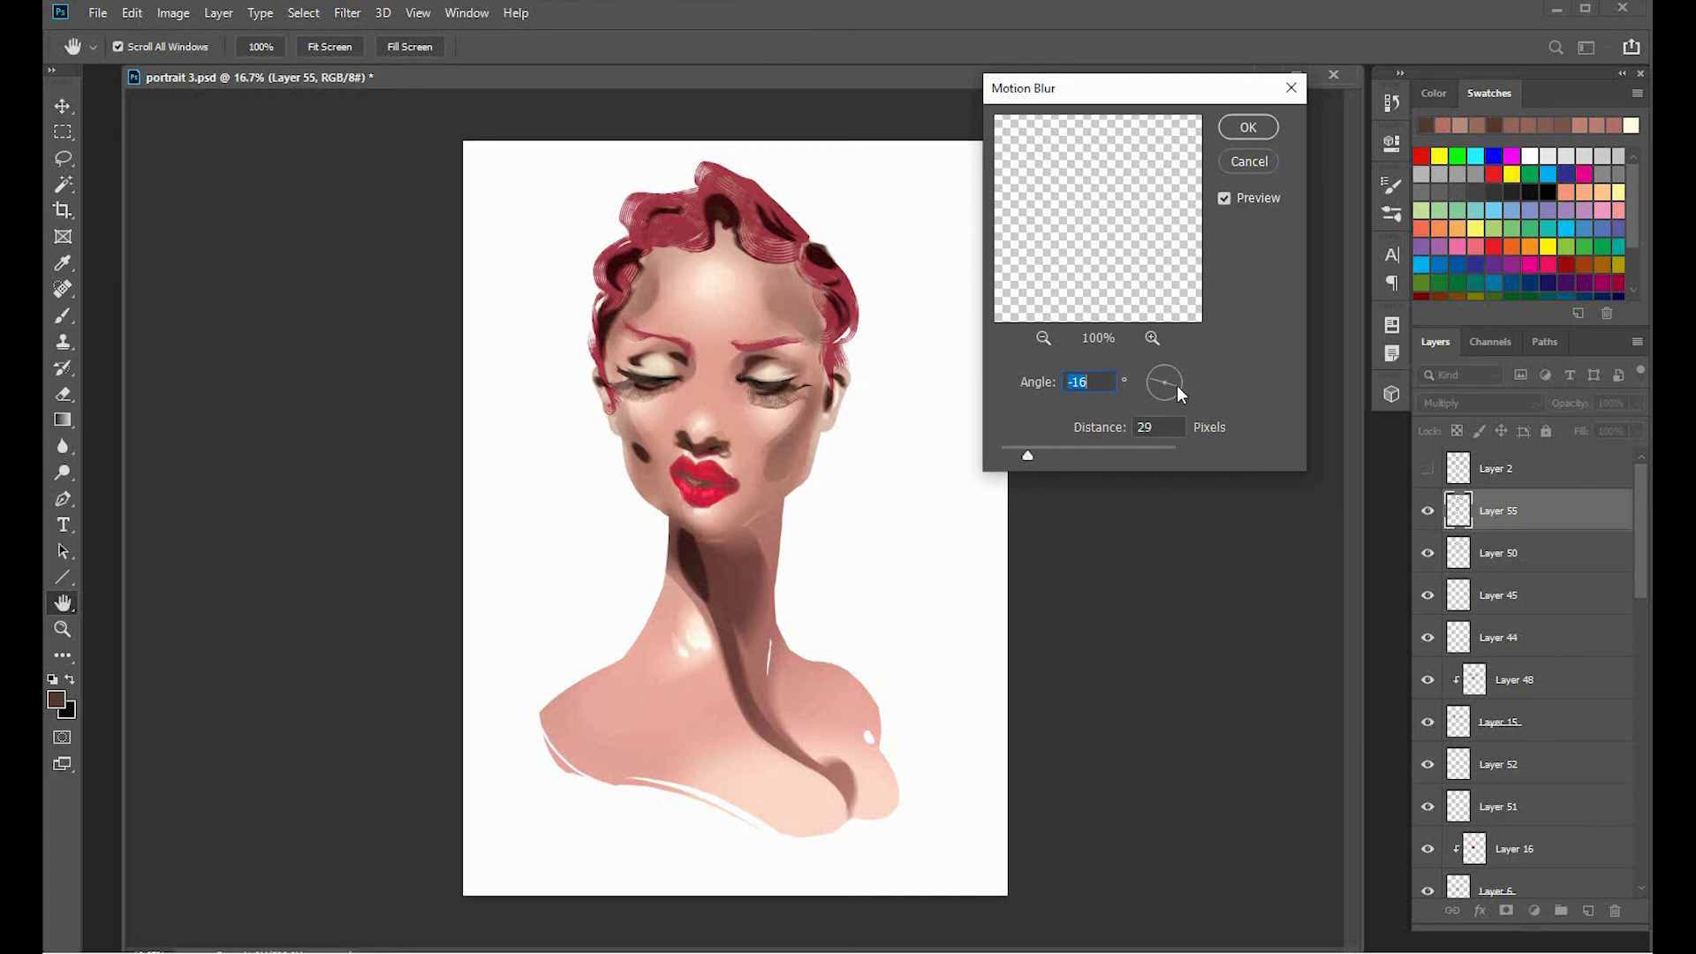
pyautogui.moveTo(1176, 385); pyautogui.dragTo(1176, 390)
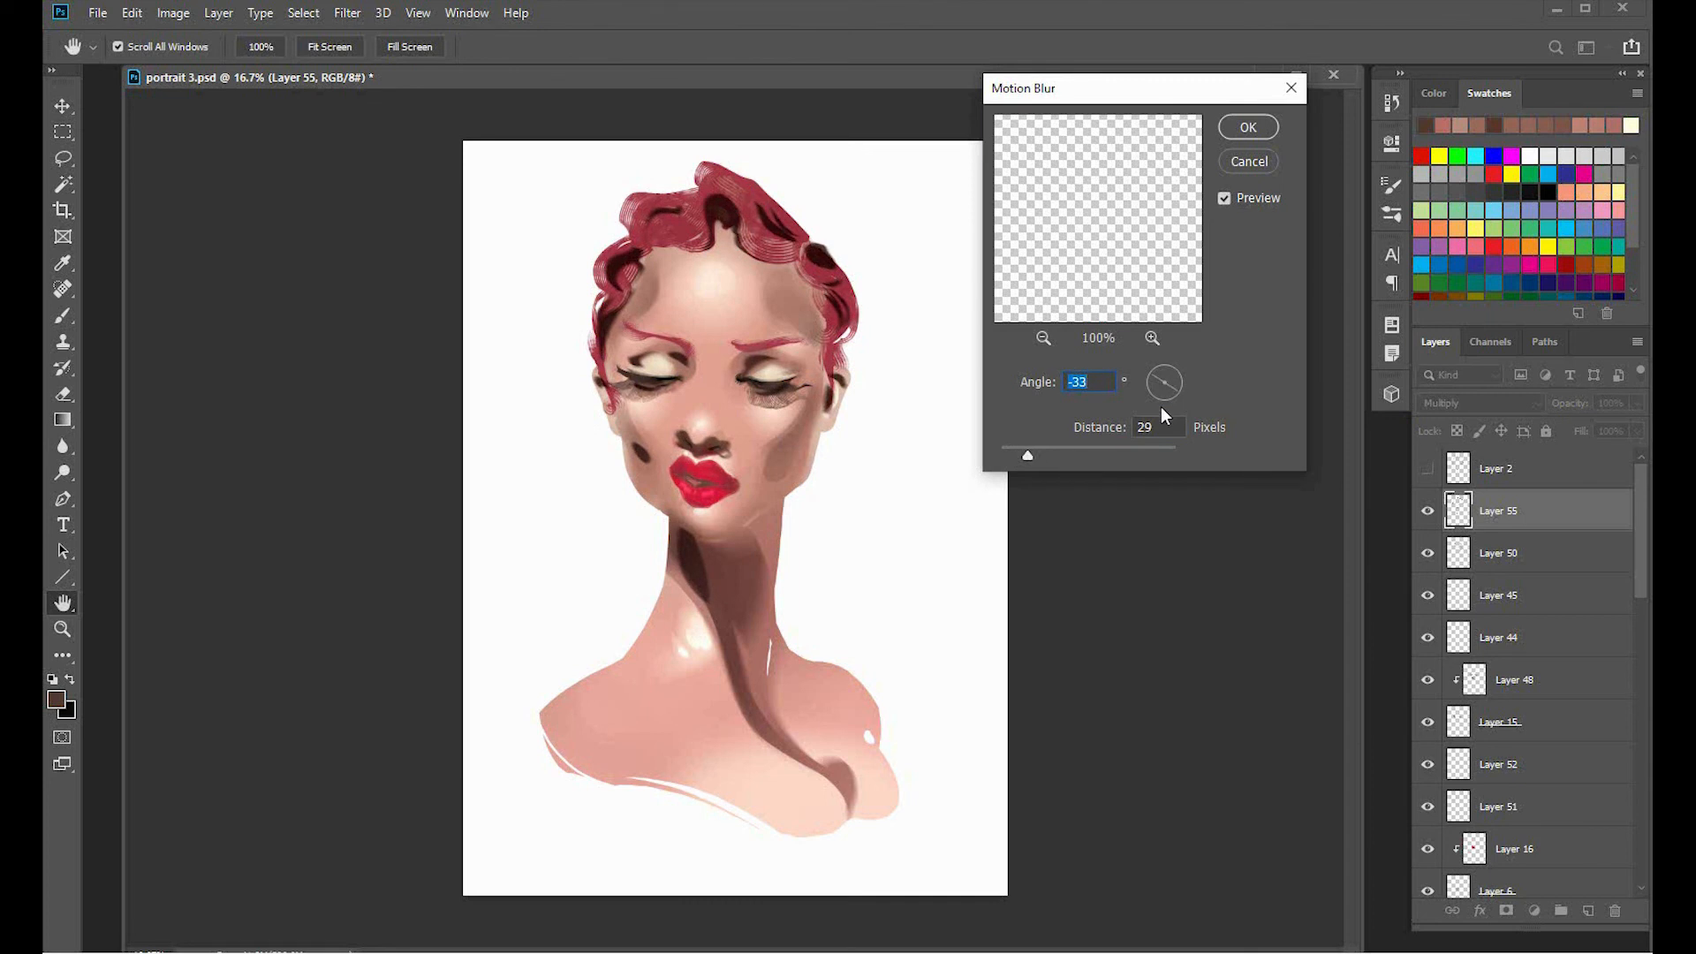
pyautogui.click(1250, 128)
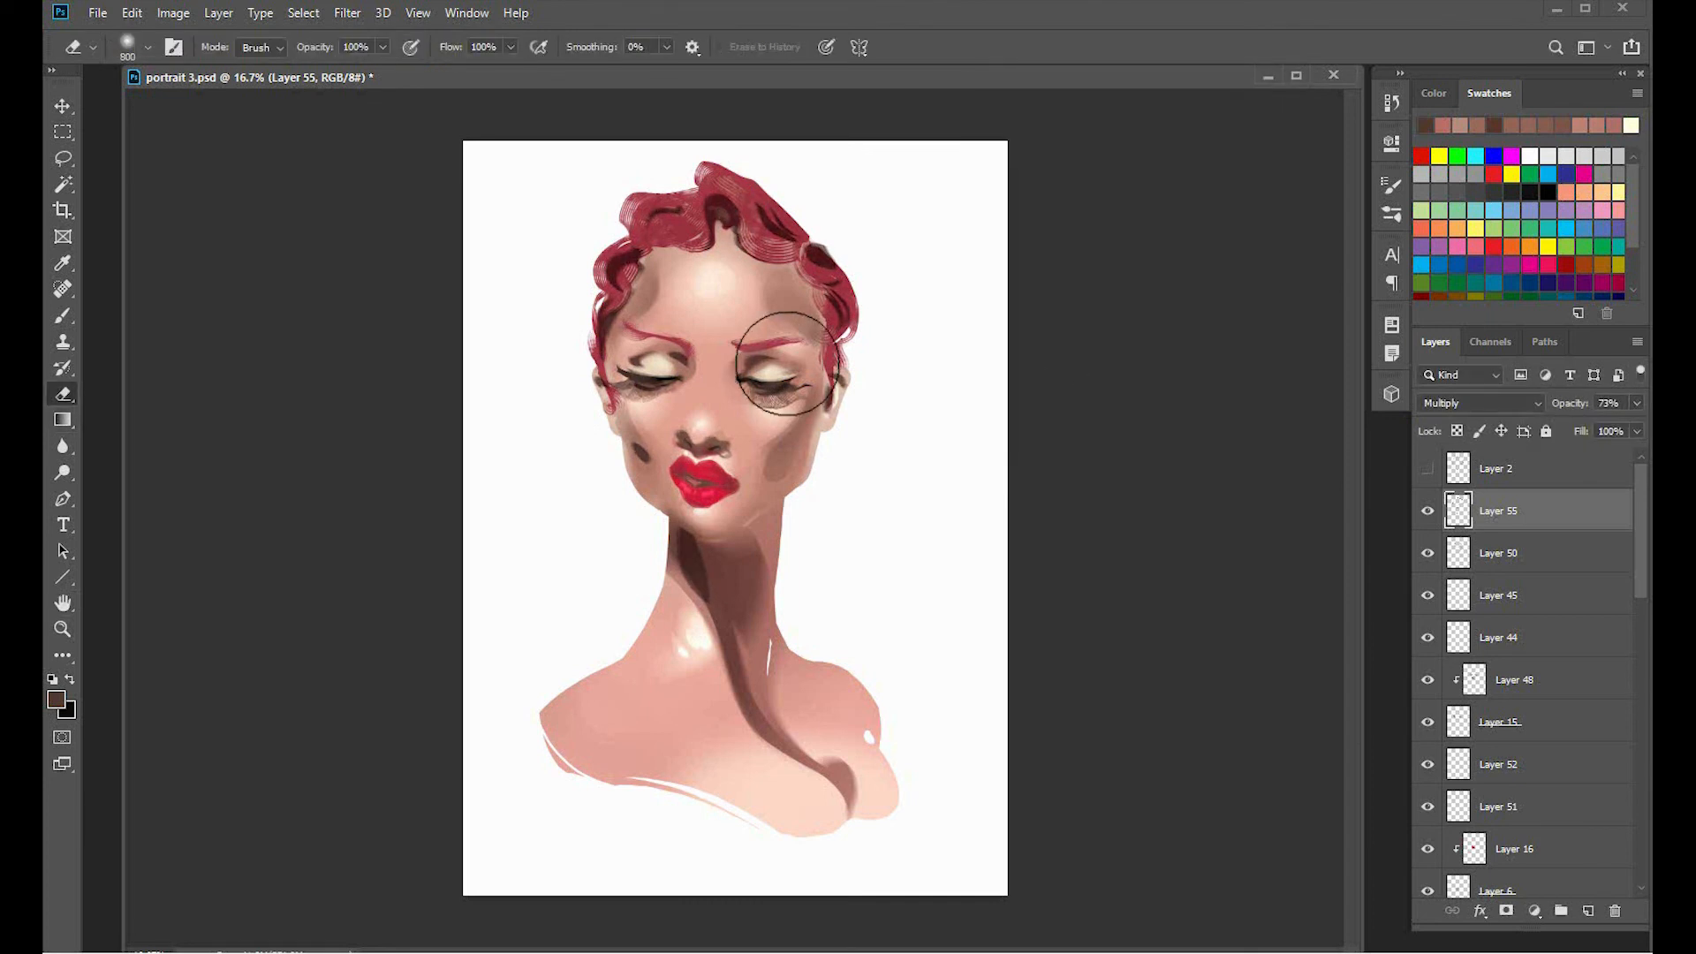
# Soften the shadow shapes in the hair and on the left-hand cheek with a soft eraser of 175 to 200 px.
pyautogui.press('[')
pyautogui.press('[')
pyautogui.press('[')
pyautogui.press('[')
pyautogui.press('[')
pyautogui.moveTo(839, 254)
pyautogui.mouseDown()
pyautogui.moveTo(840, 343)
pyautogui.moveTo(794, 224)
pyautogui.moveTo(761, 258)
pyautogui.moveTo(697, 226)
pyautogui.mouseUp()
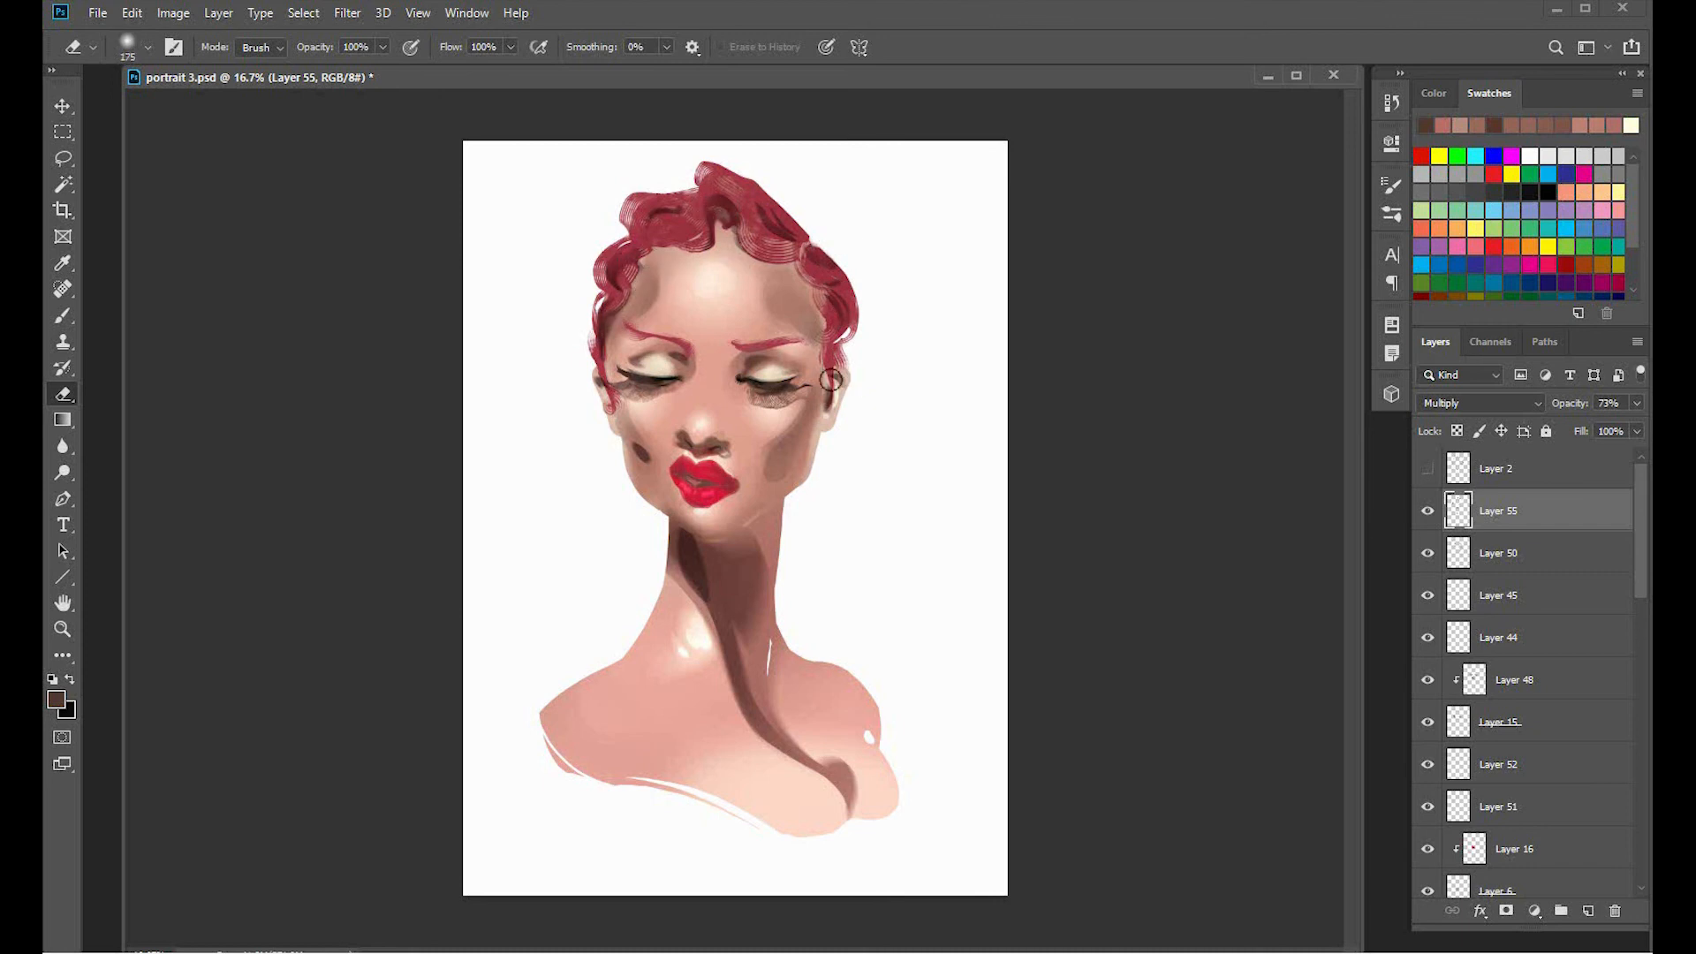
pyautogui.press(']')
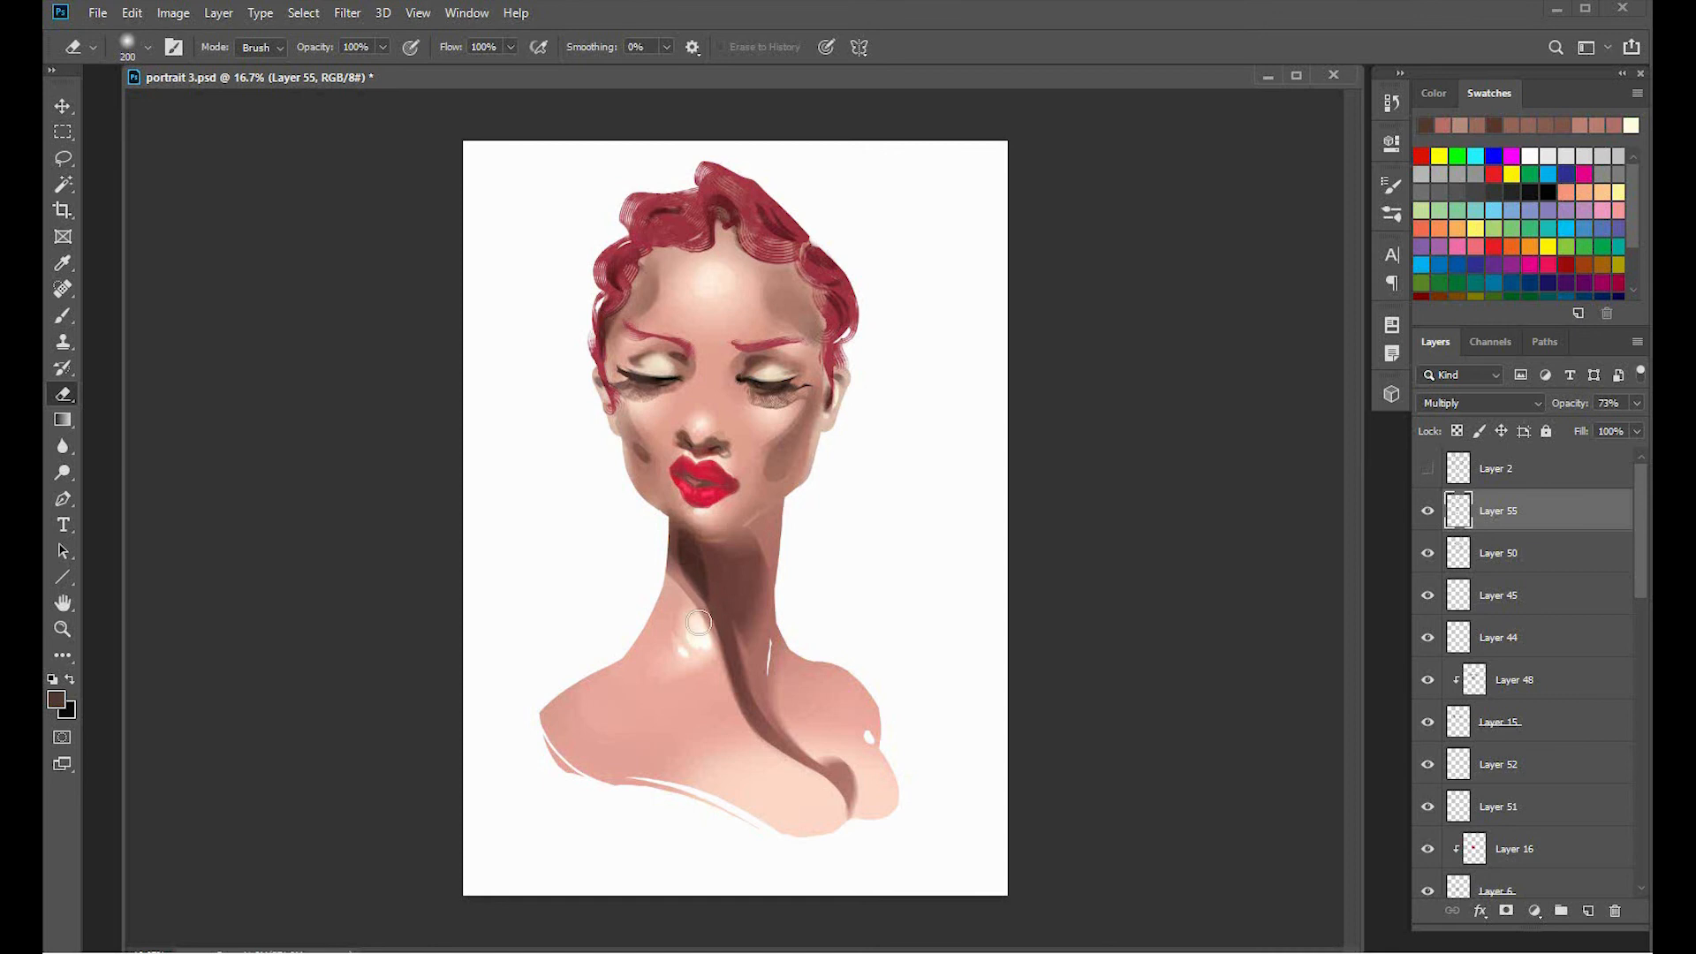
# Lasso both ears and cut their shadows from Layer 55 onto a separate layer.
pyautogui.click(64, 159)
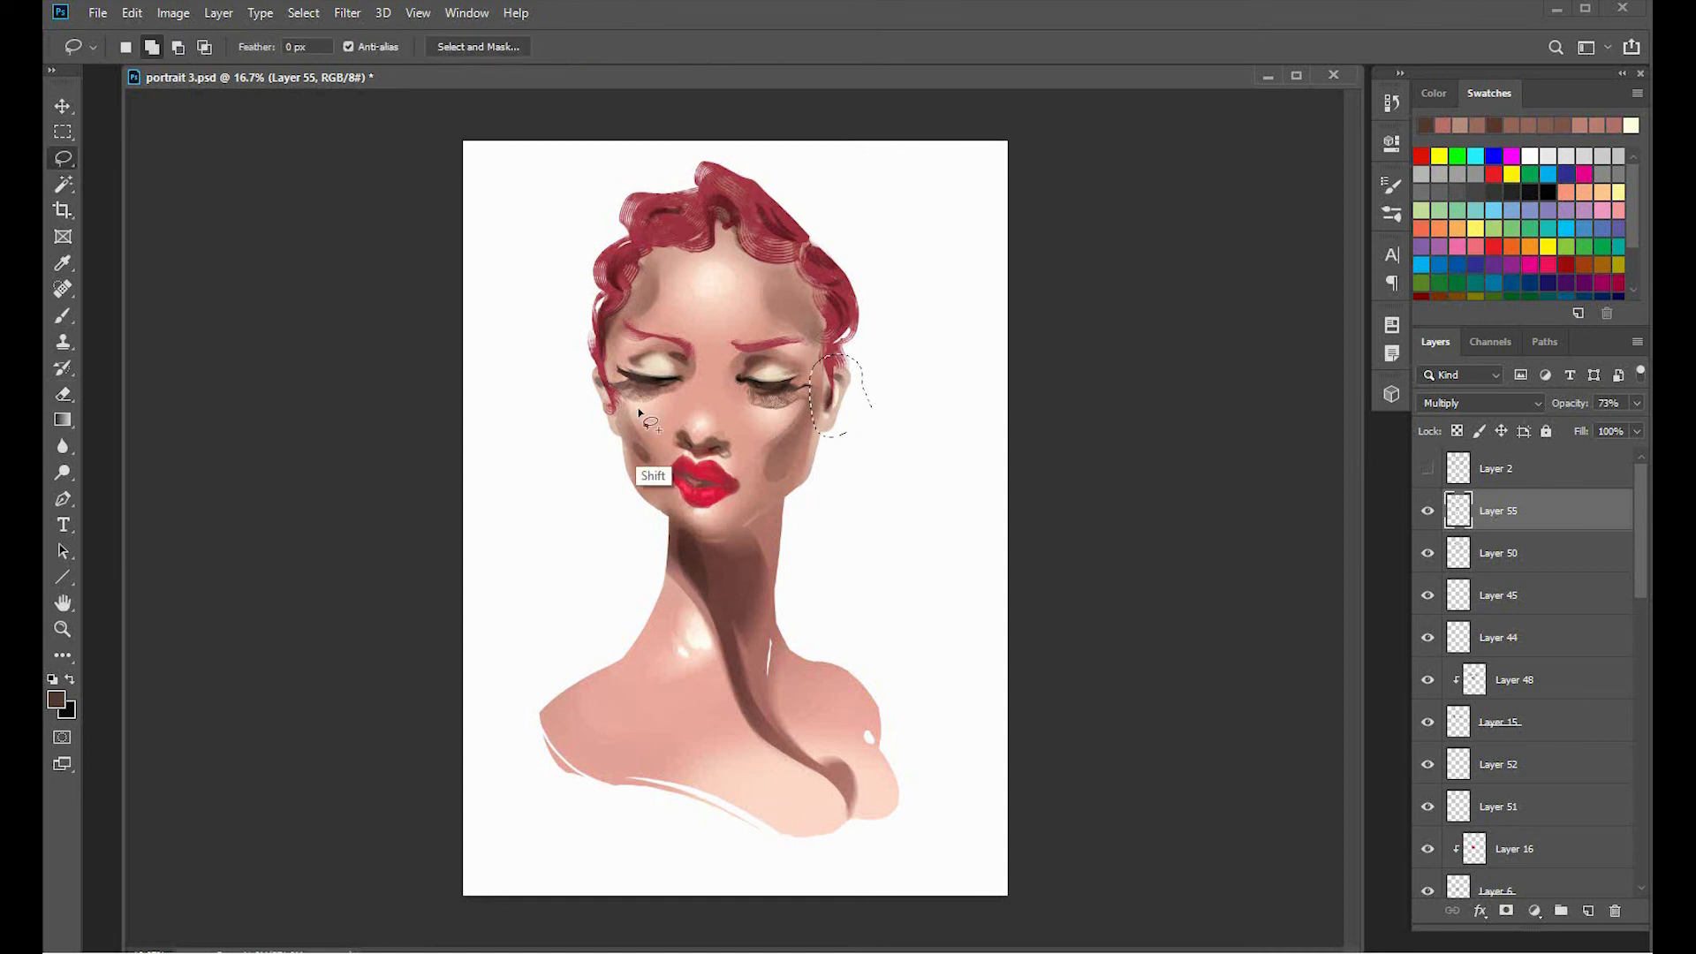
pyautogui.moveTo(590, 352); pyautogui.dragTo(619, 416)
pyautogui.rightClick(588, 383)
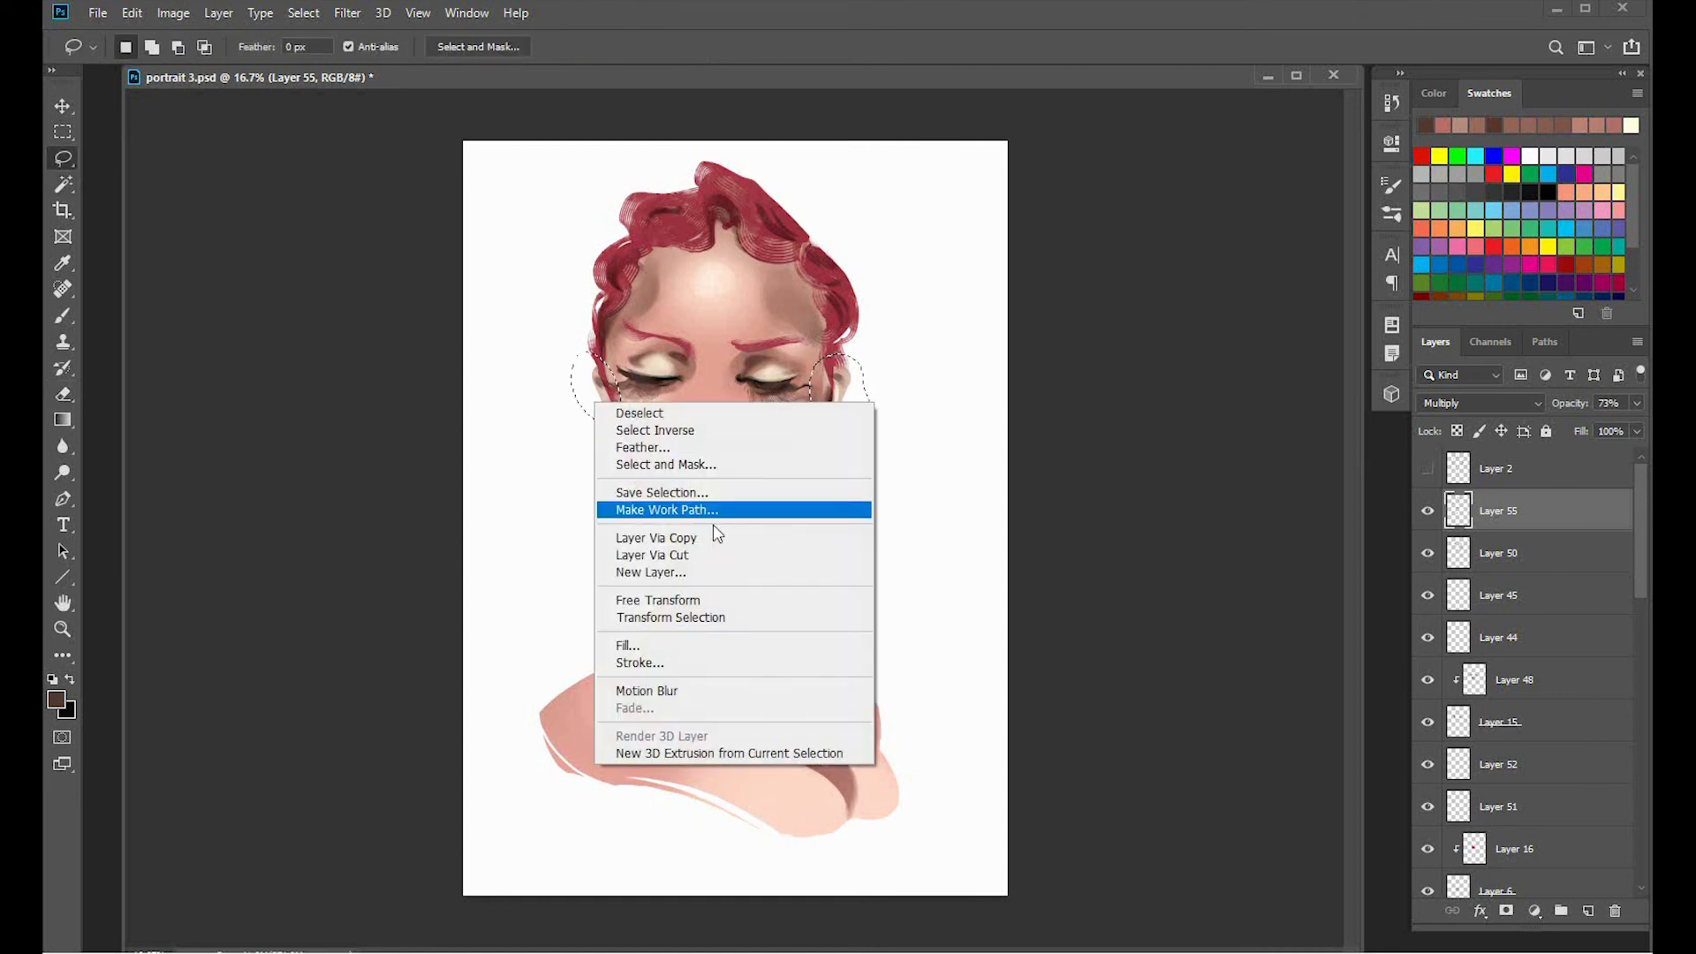
pyautogui.click(708, 555)
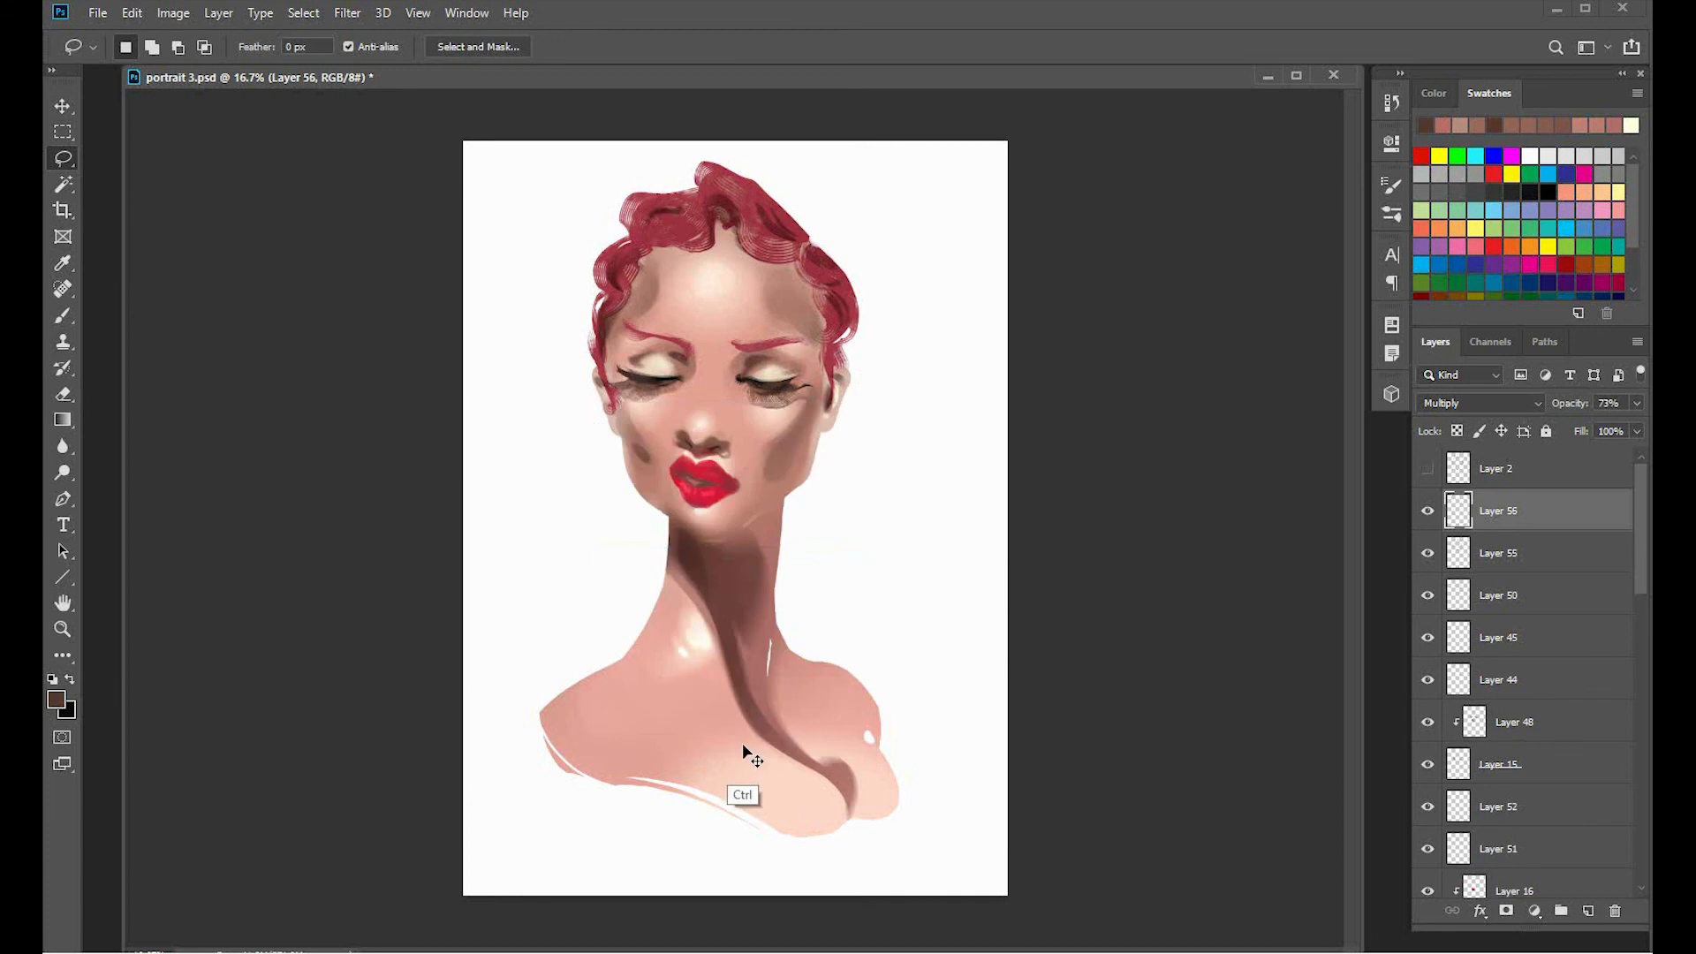
# Apply a Color Overlay of muted red #bd5c52 to the ear shadow layer.
pyautogui.doubleClick(1560, 518)
pyautogui.click(610, 845)
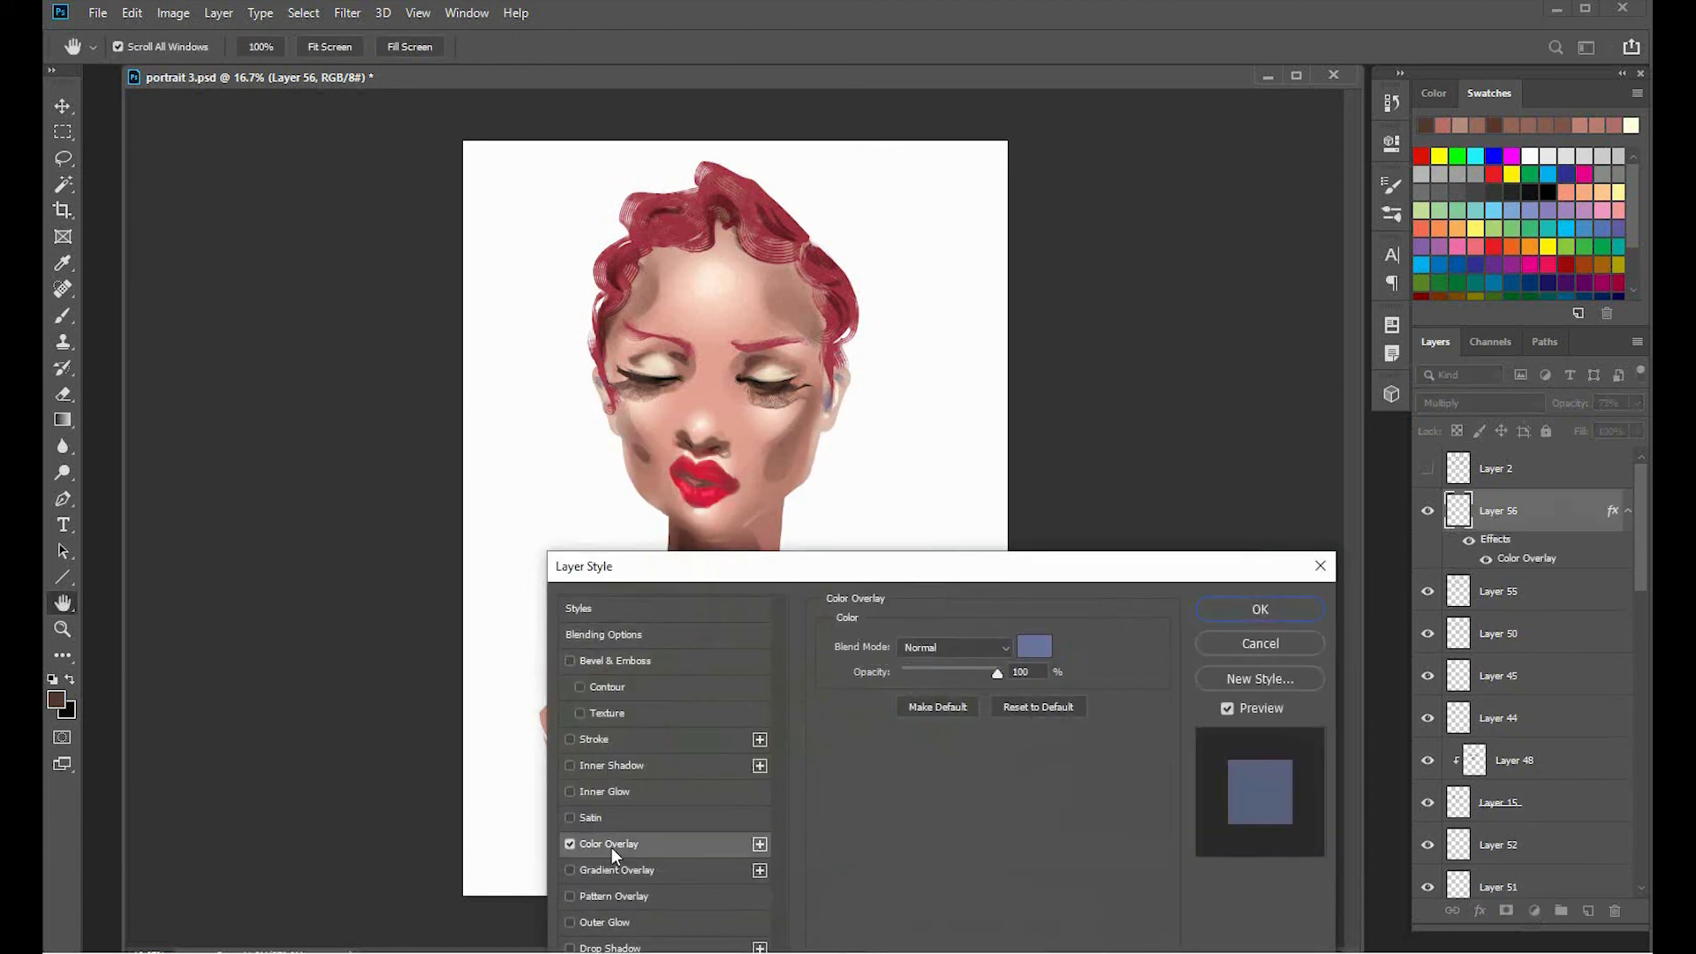
pyautogui.click(1038, 648)
pyautogui.click(715, 464)
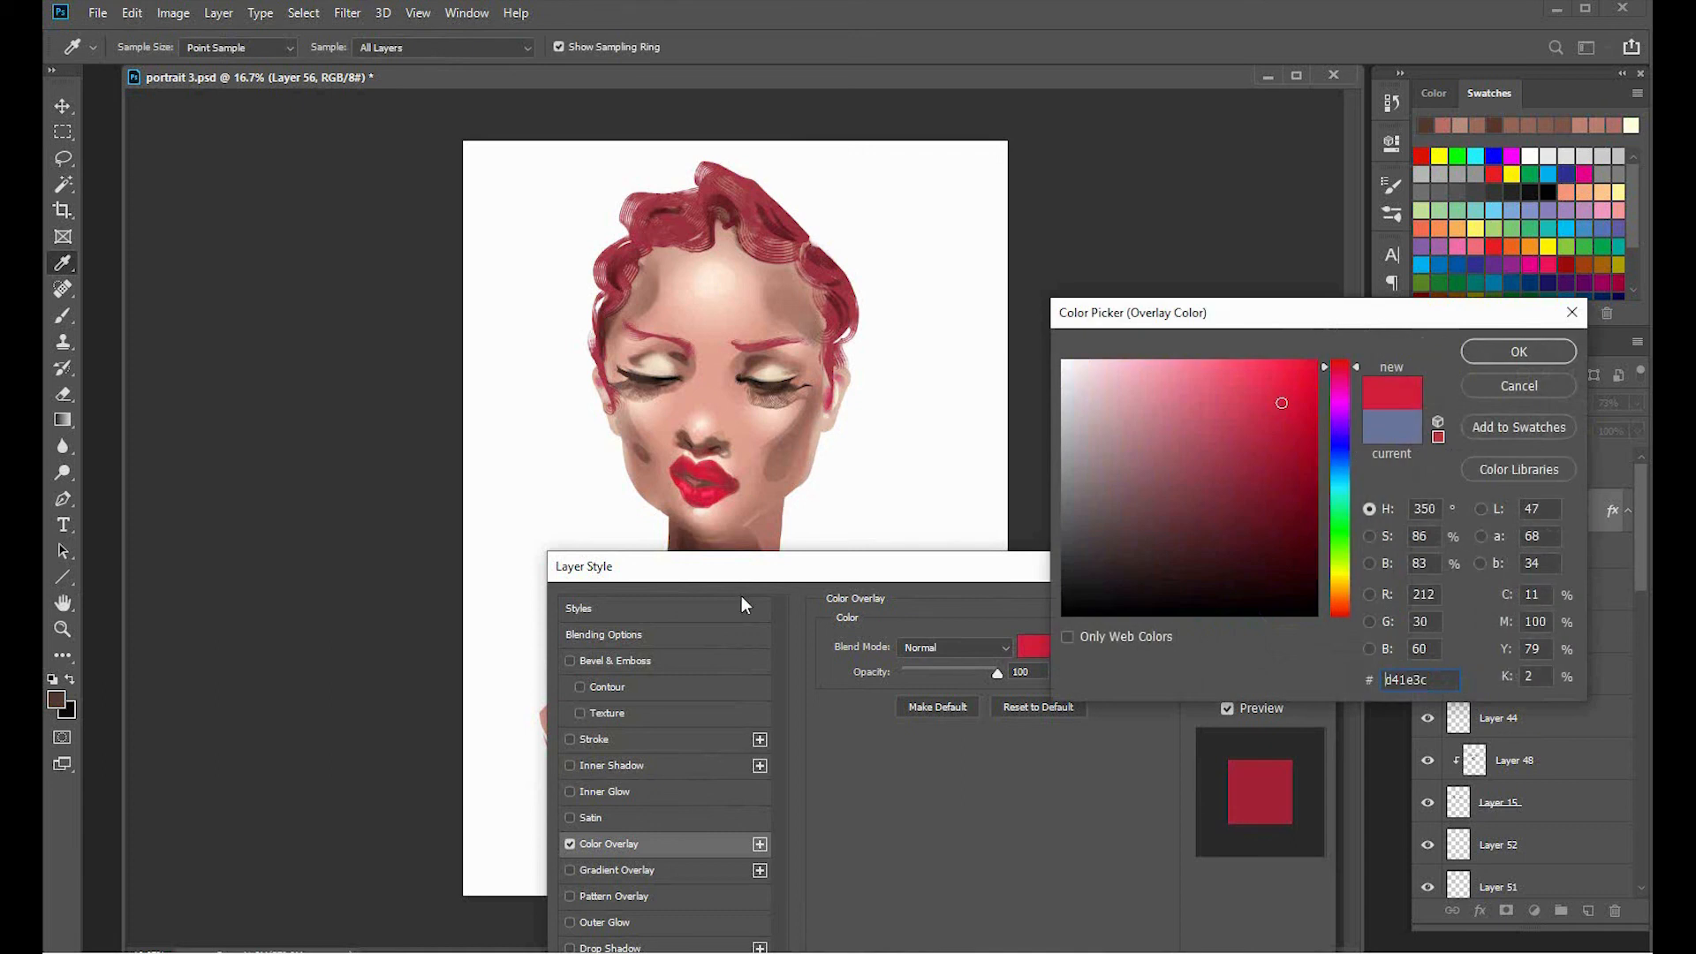
pyautogui.click(1340, 602)
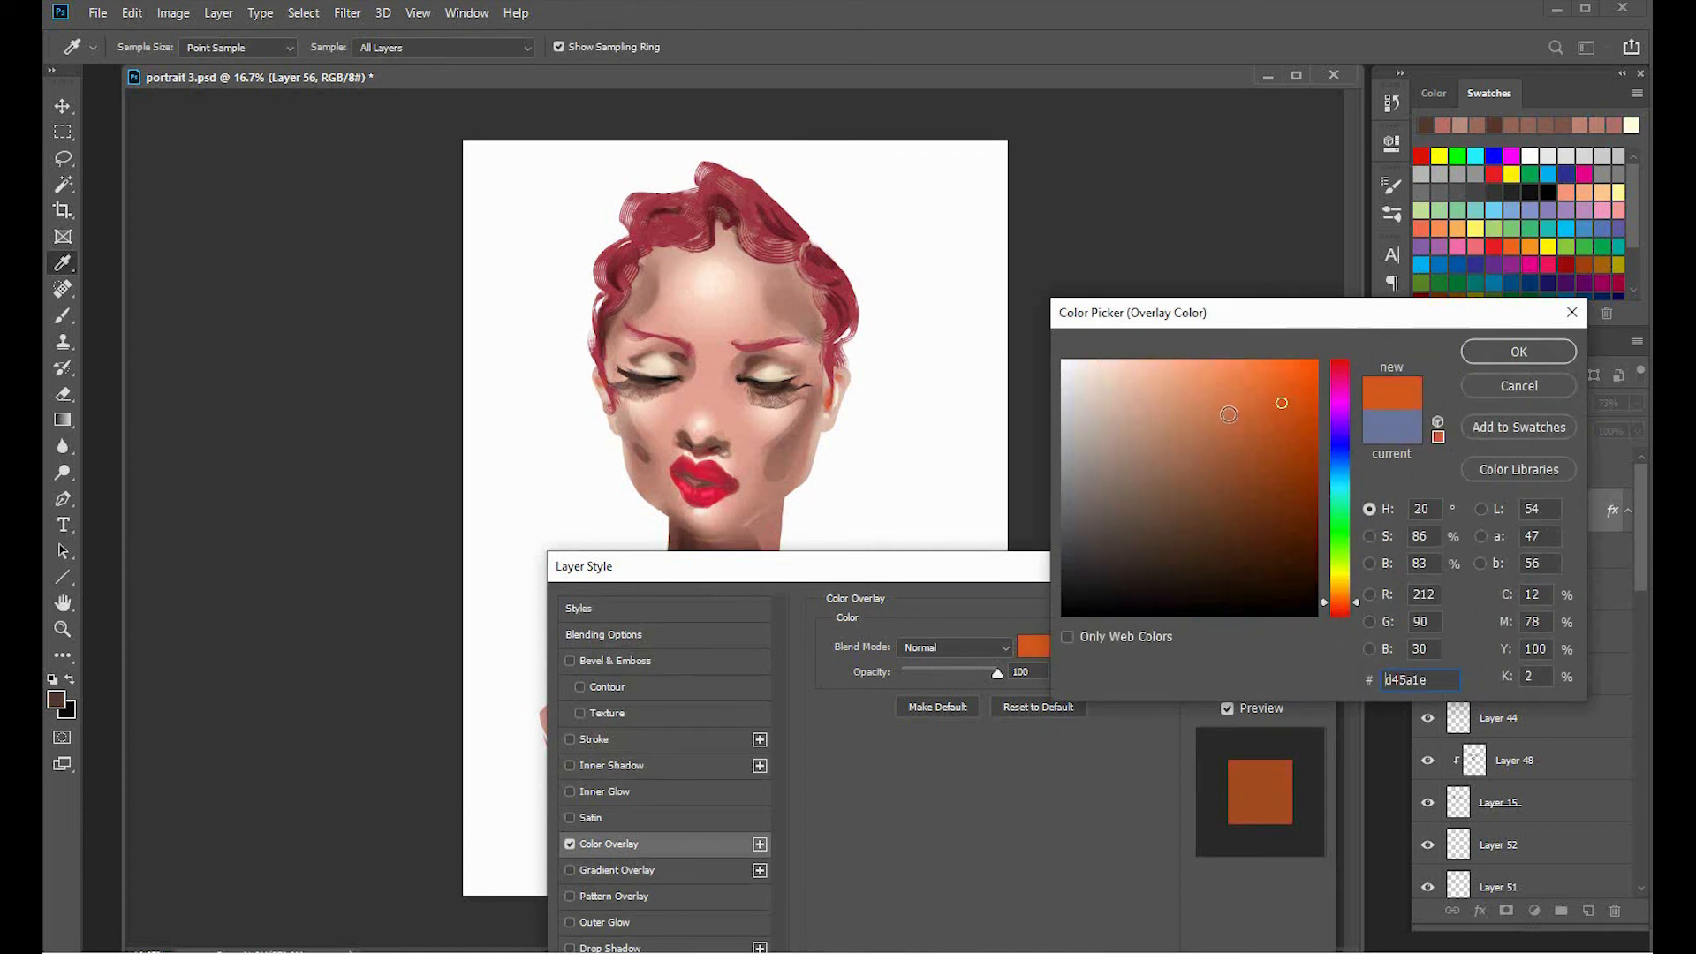
pyautogui.click(1342, 613)
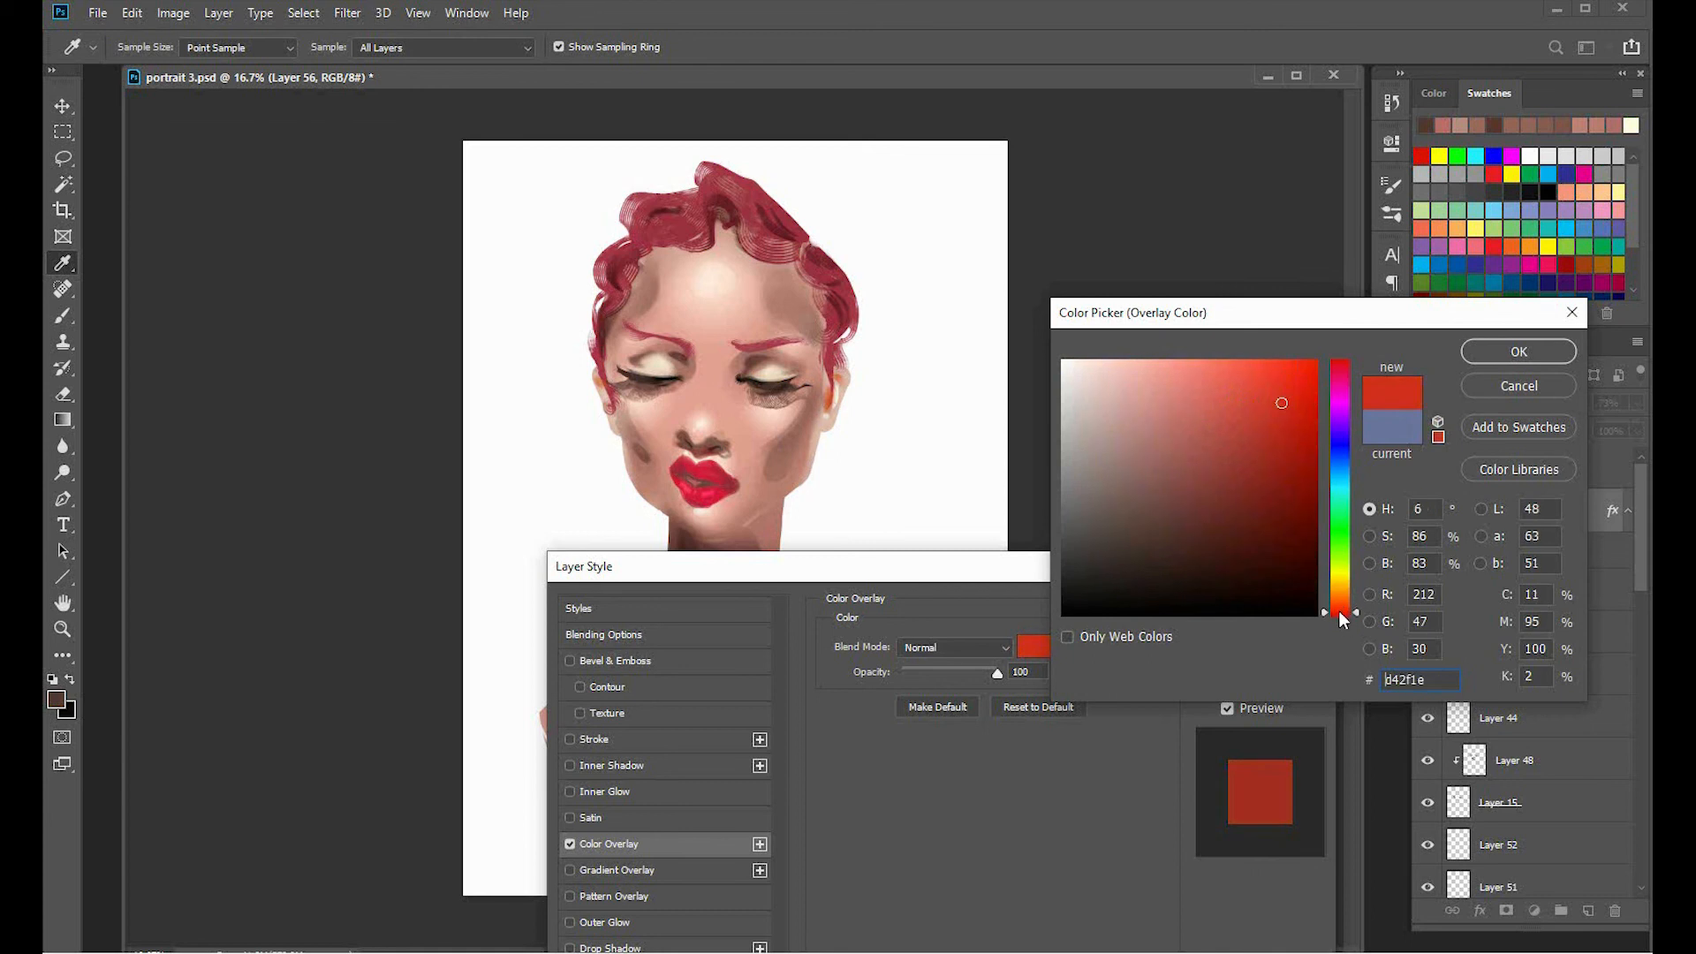
pyautogui.click(1221, 379)
pyautogui.moveTo(1228, 379)
pyautogui.mouseDown()
pyautogui.moveTo(1239, 388)
pyautogui.moveTo(1207, 429)
pyautogui.mouseUp()
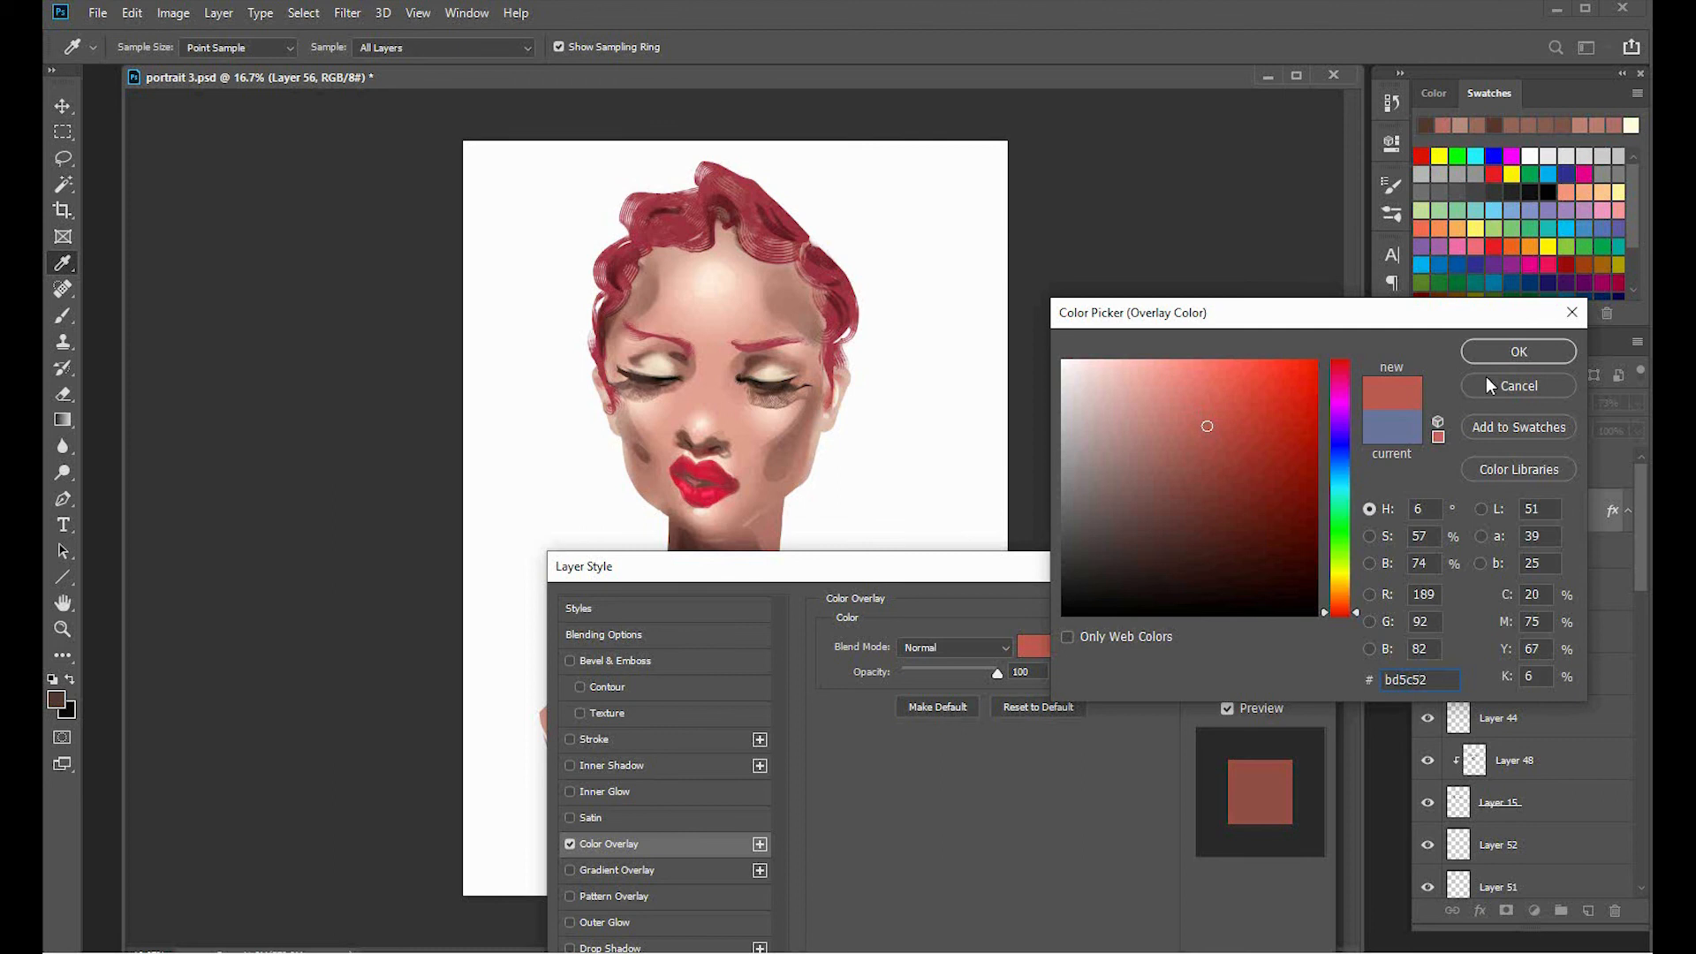
pyautogui.press('Return')
pyautogui.click(1243, 620)
pyautogui.press('l')
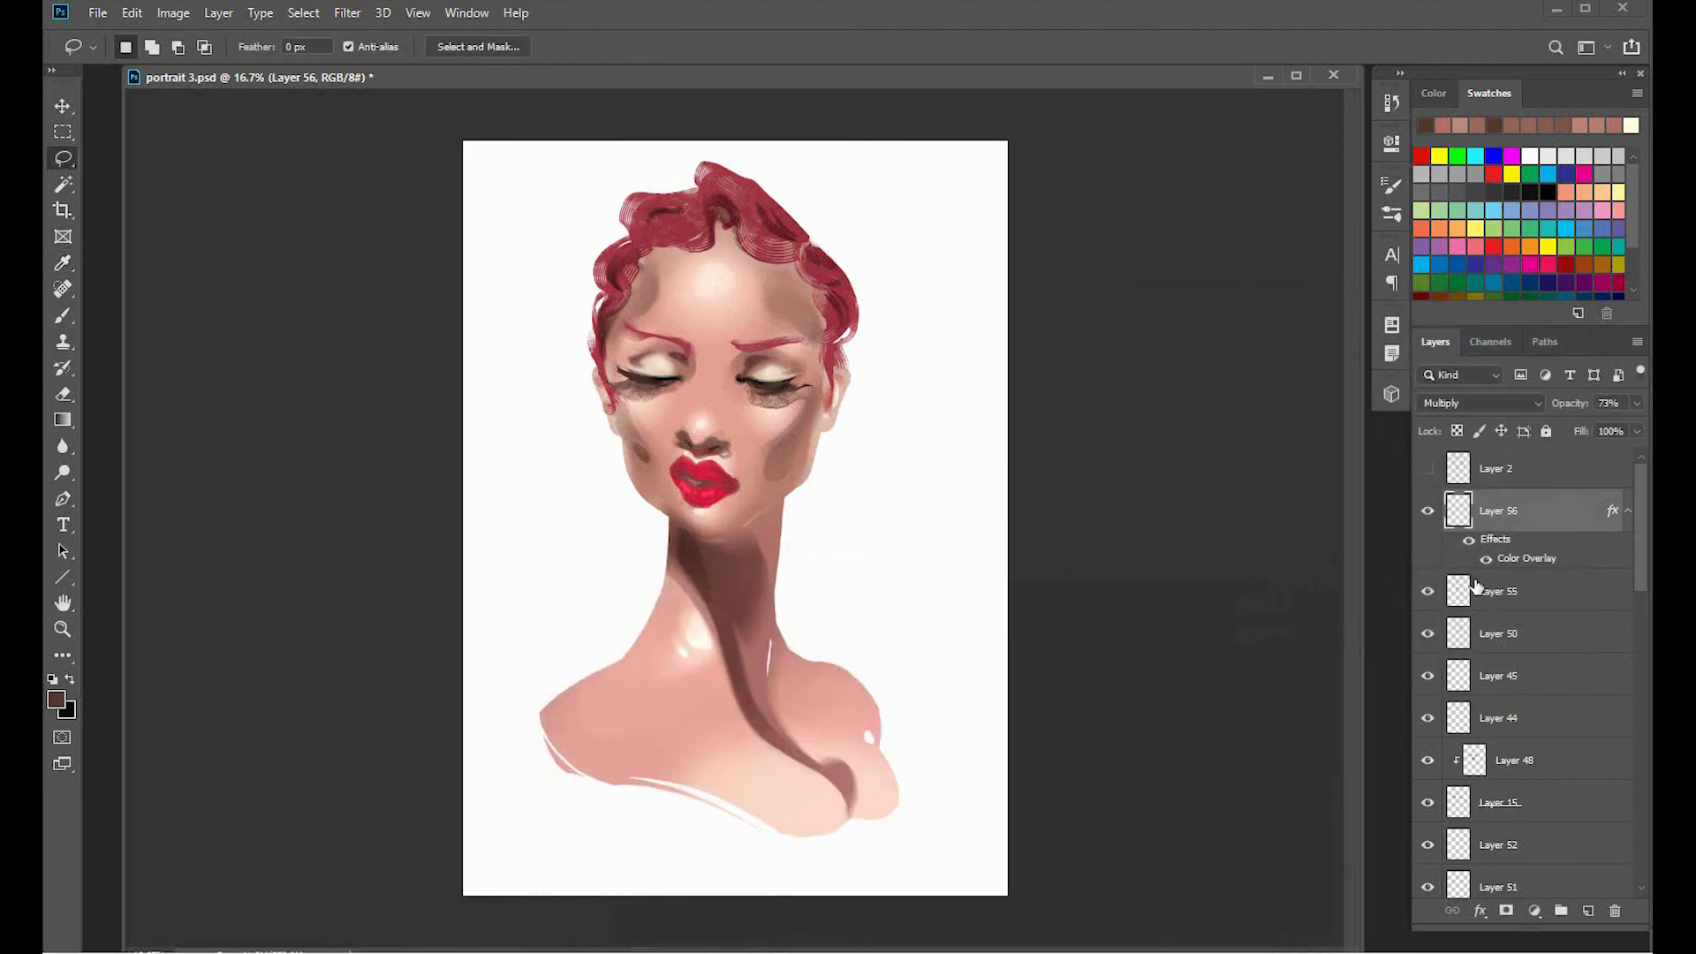
# Lasso the hair area on Layer 55 and cut its shadows onto a separate layer.
pyautogui.click(1510, 592)
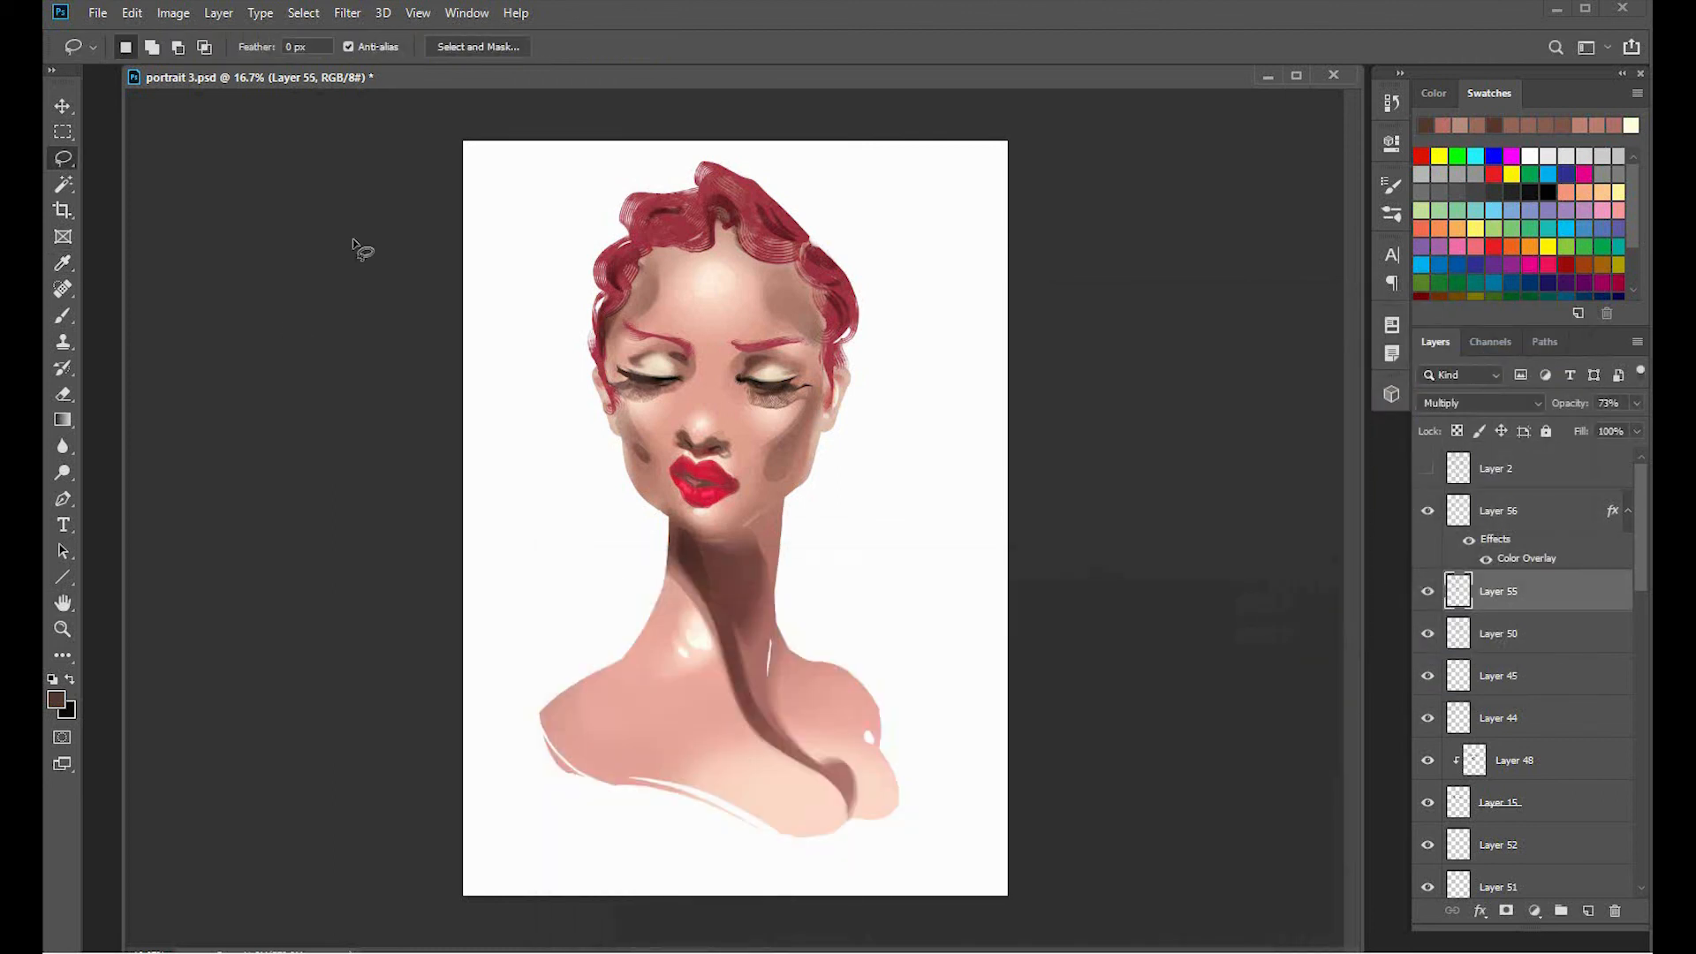
pyautogui.moveTo(808, 338)
pyautogui.mouseDown()
pyautogui.moveTo(759, 305)
pyautogui.moveTo(644, 312)
pyautogui.mouseUp()
pyautogui.moveTo(618, 375)
pyautogui.mouseDown()
pyautogui.moveTo(692, 139)
pyautogui.moveTo(892, 296)
pyautogui.mouseUp()
pyautogui.rightClick(839, 307)
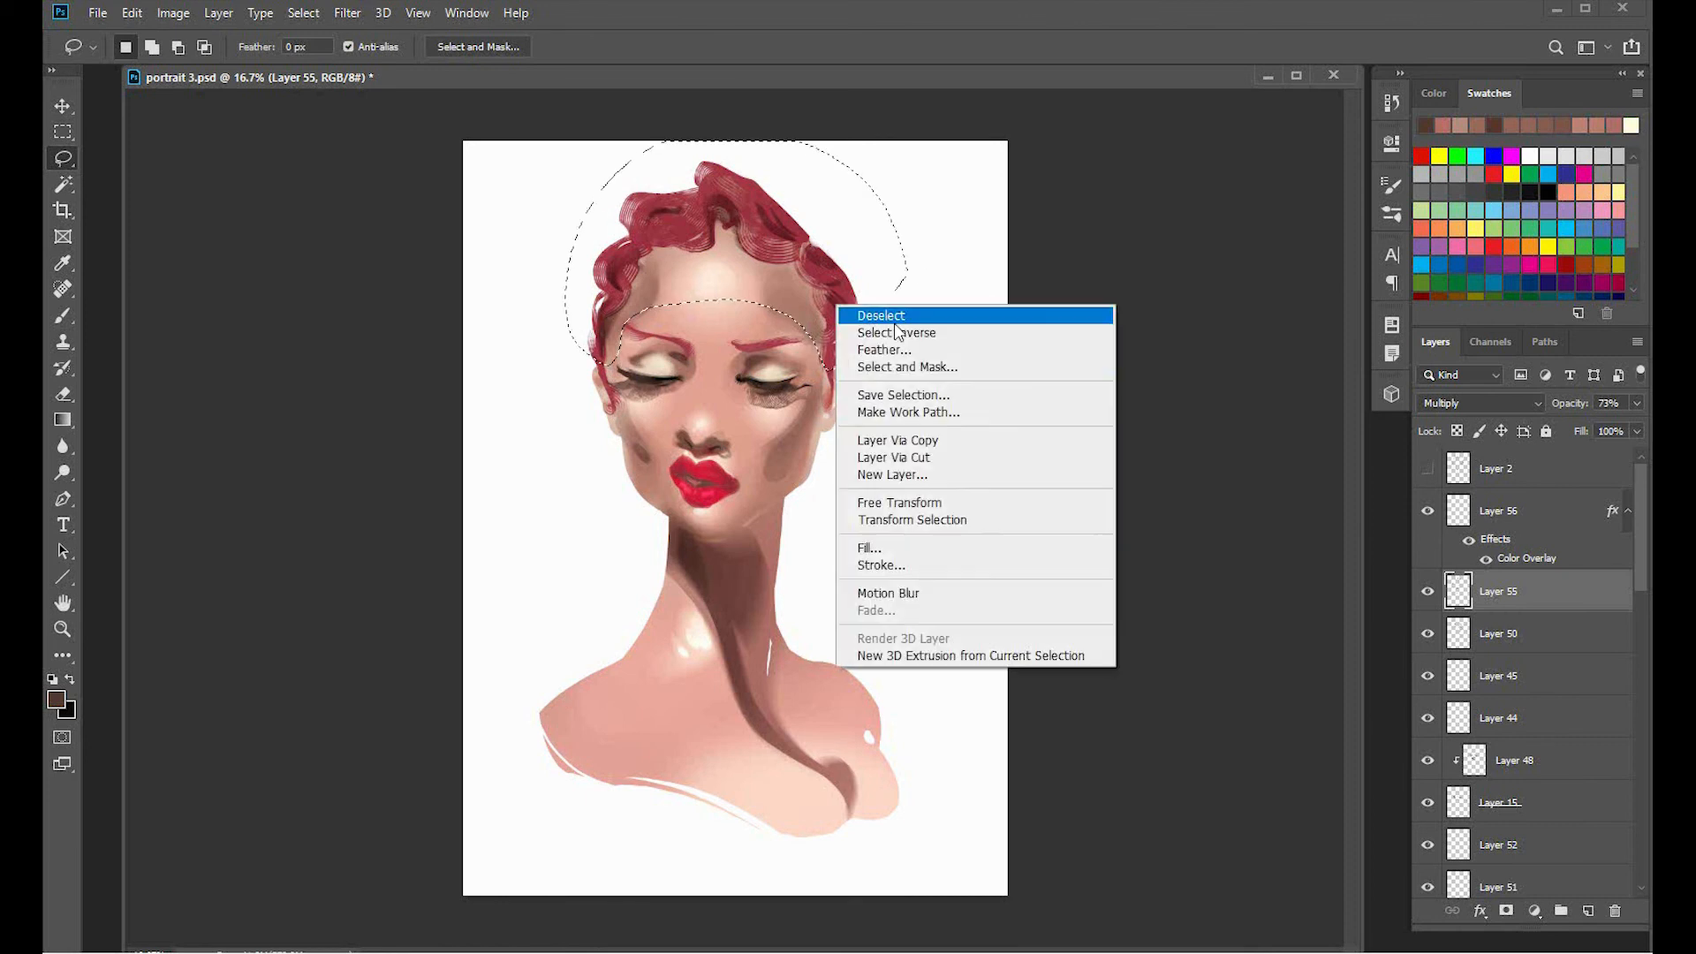
pyautogui.click(929, 479)
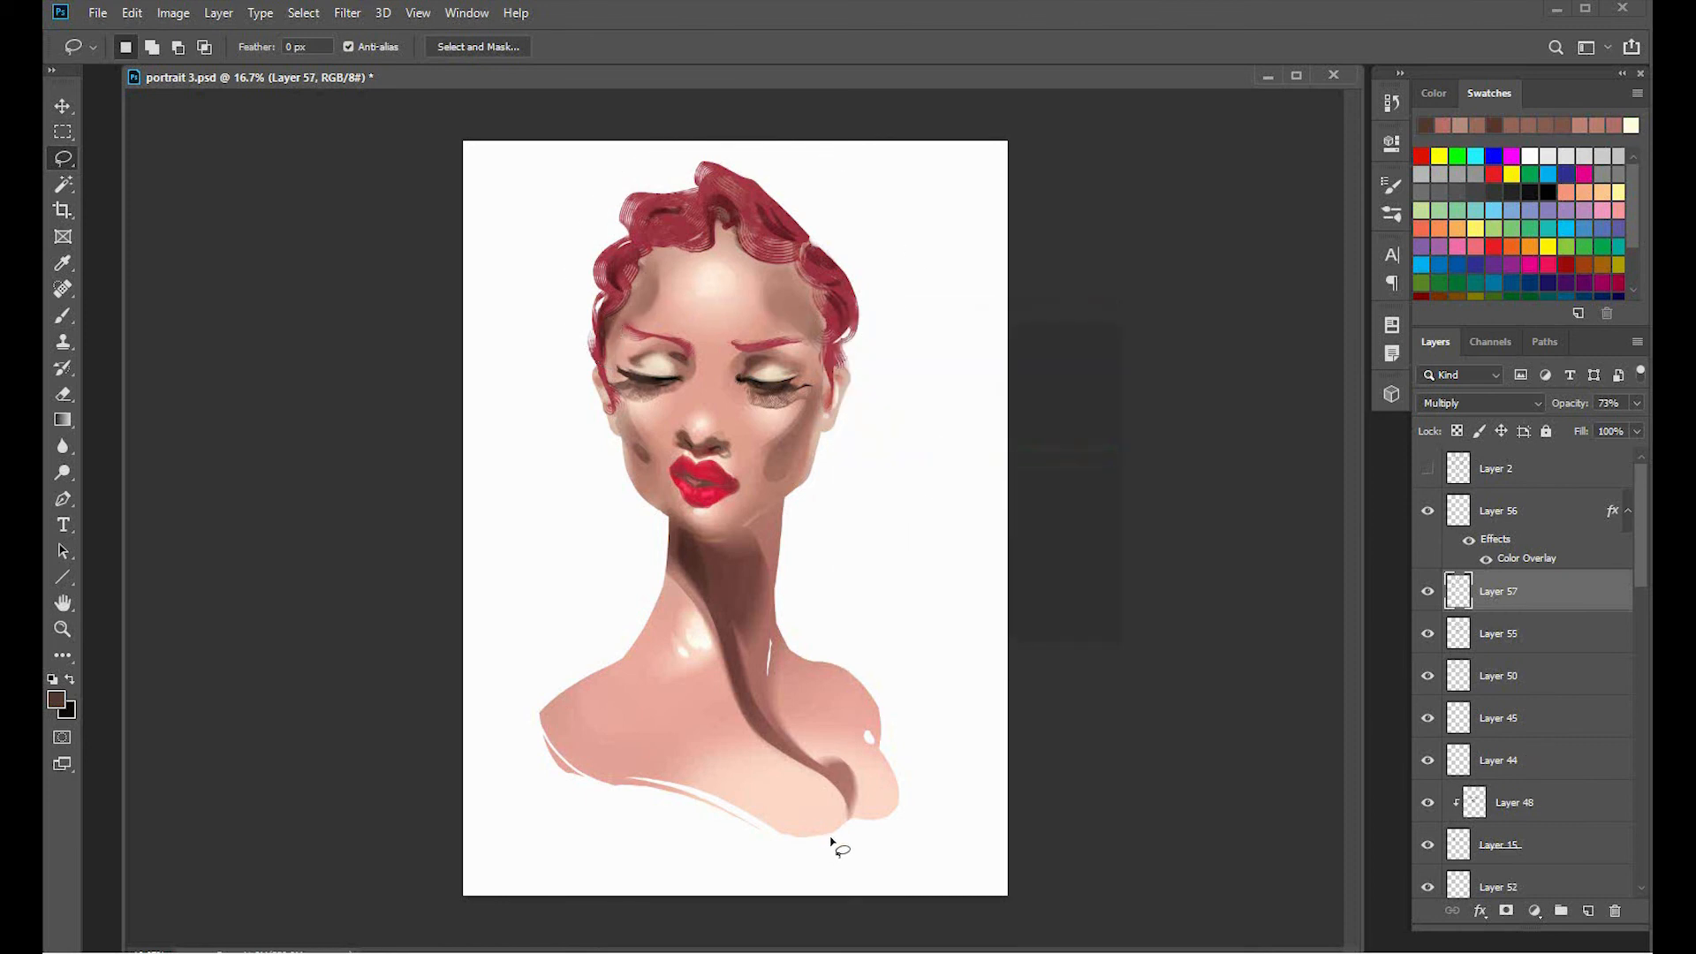
# Apply a Color Overlay of dark maroon #501d28 to the hair shadow layer.
pyautogui.doubleClick(1577, 598)
pyautogui.click(646, 843)
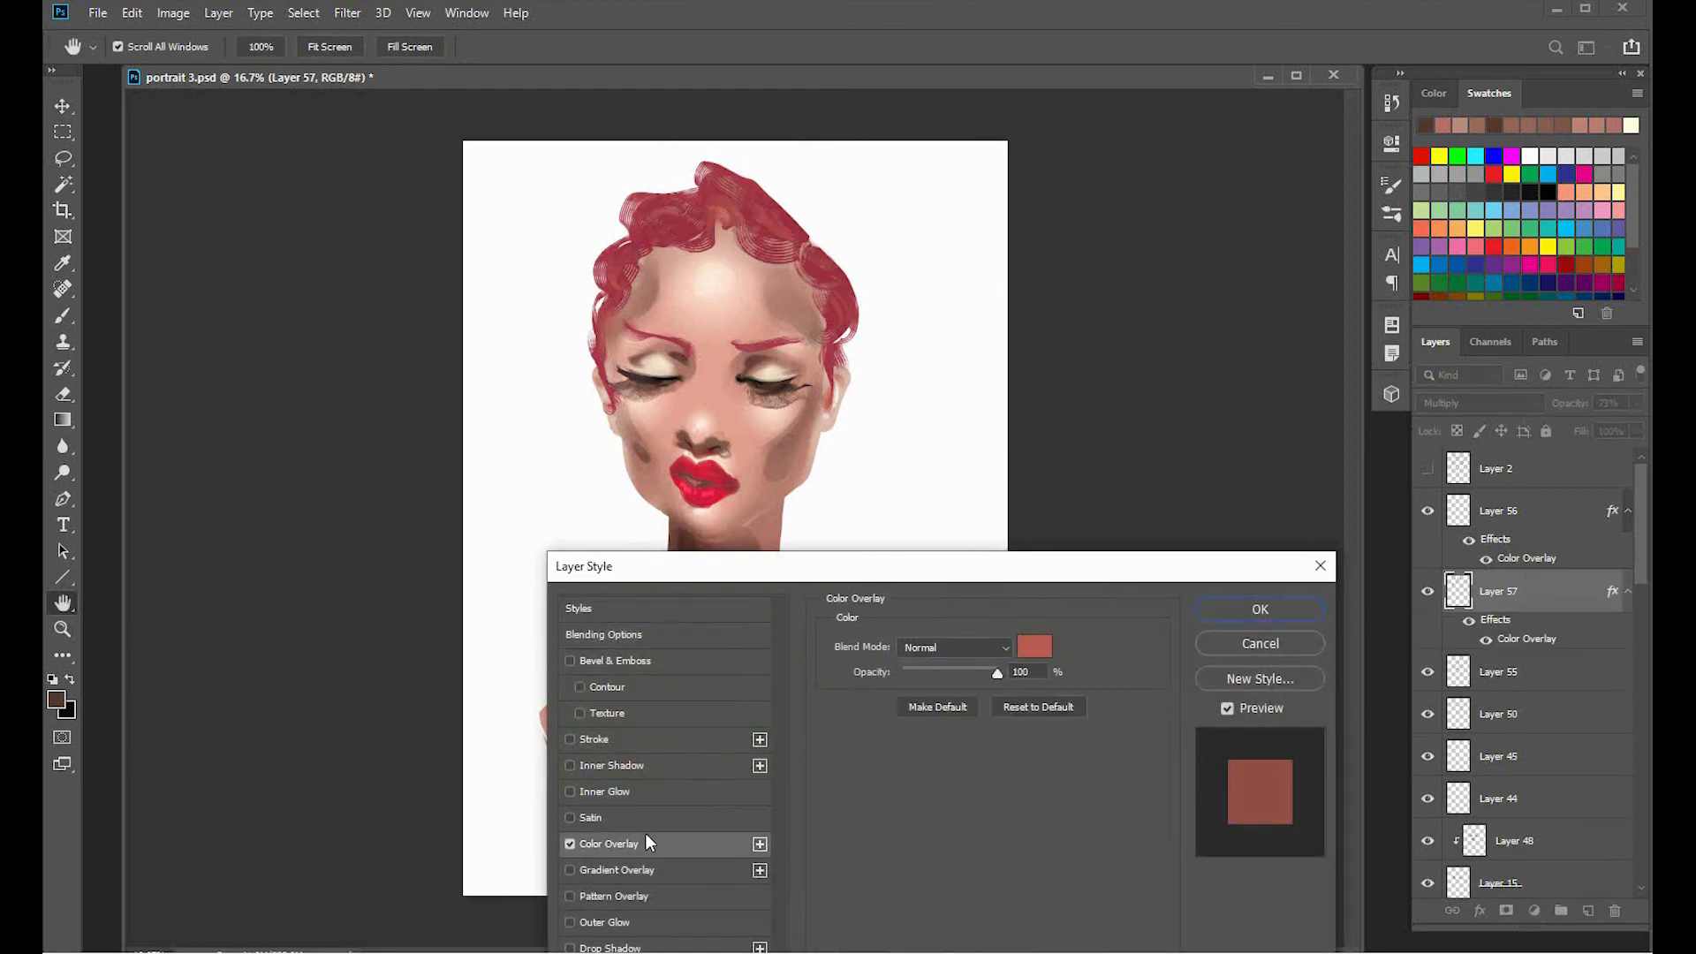
pyautogui.click(1036, 649)
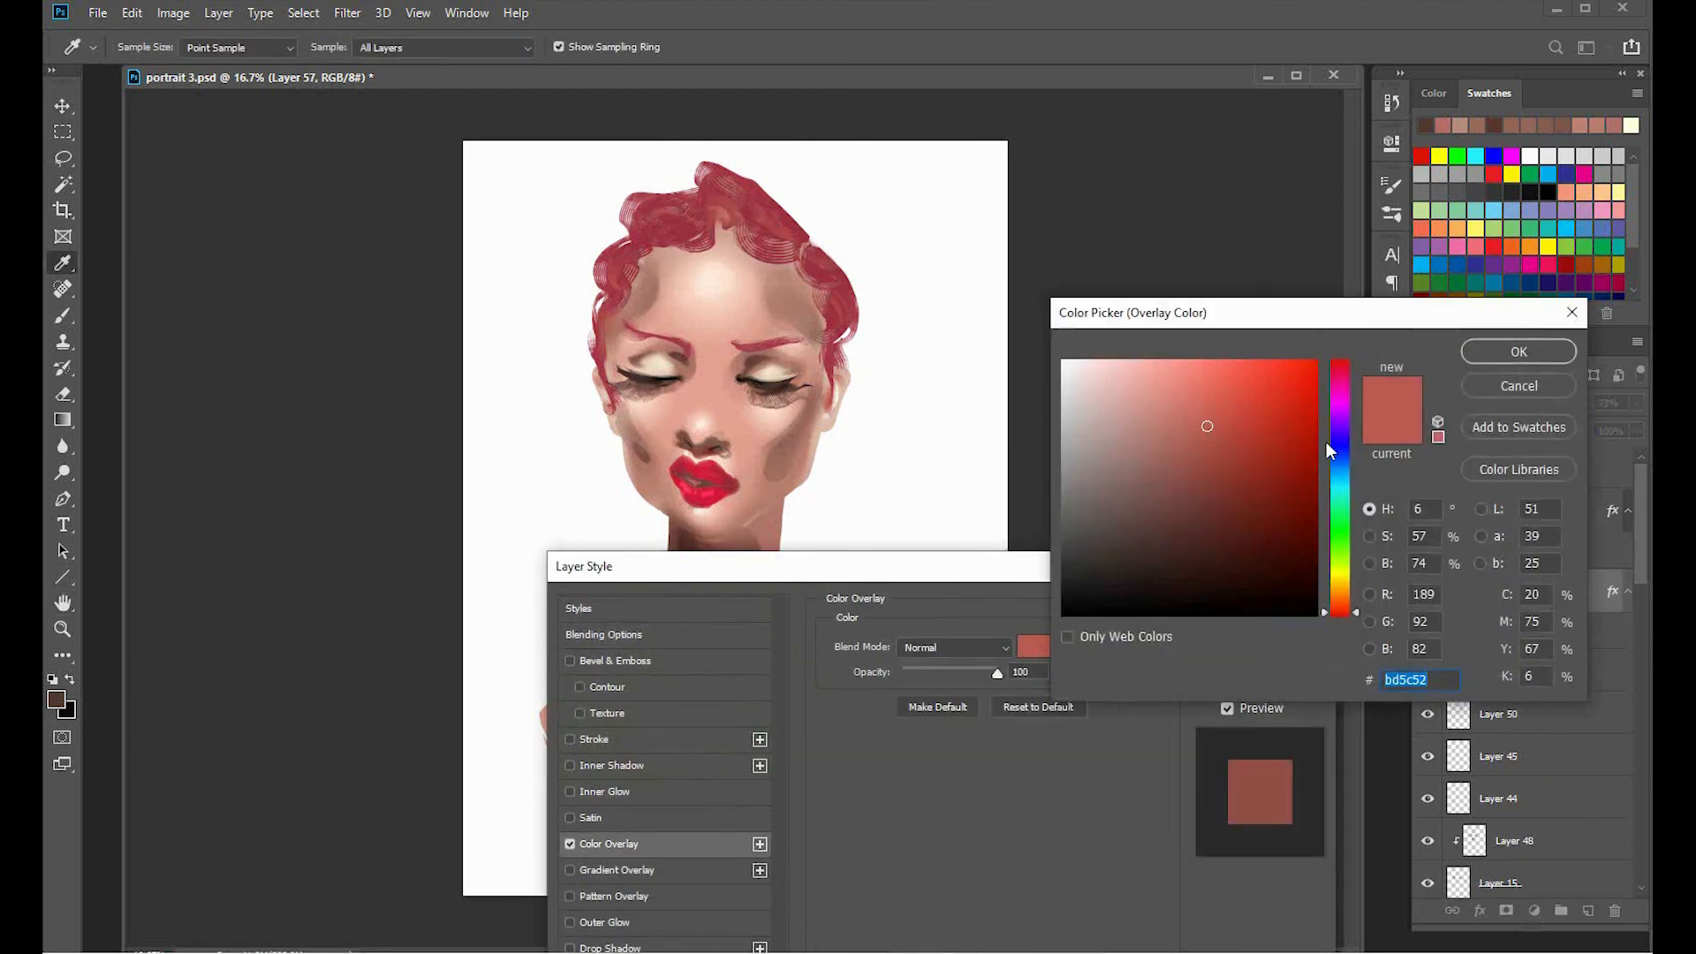
pyautogui.click(1226, 509)
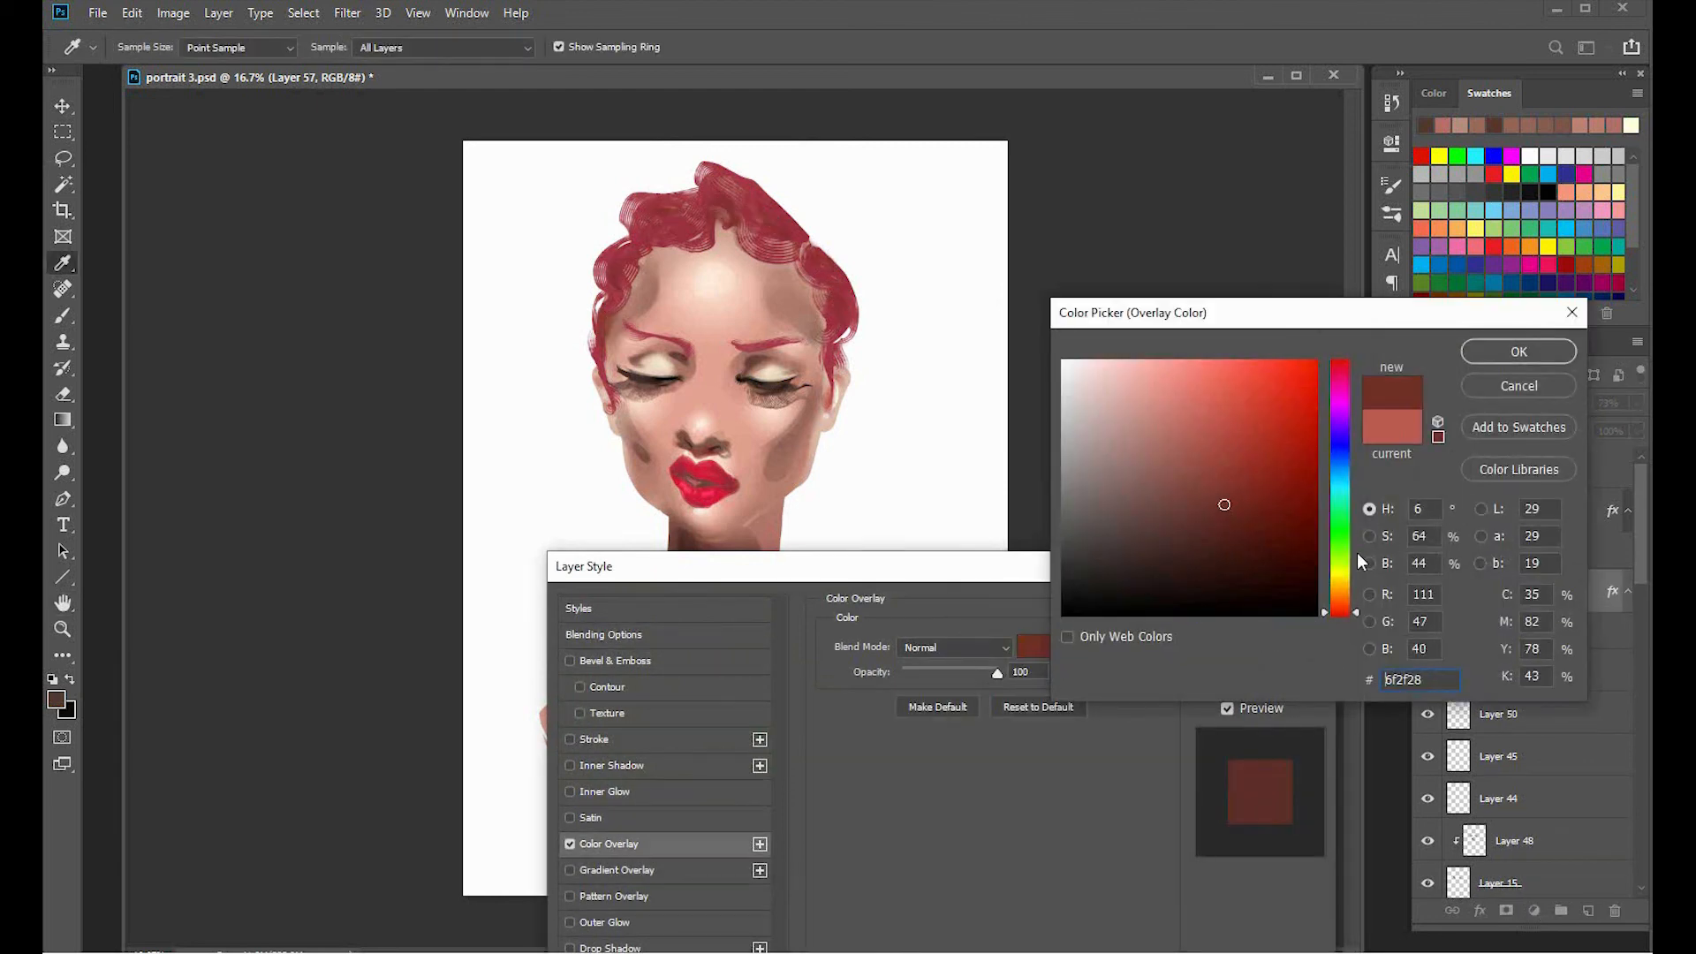
pyautogui.click(1335, 616)
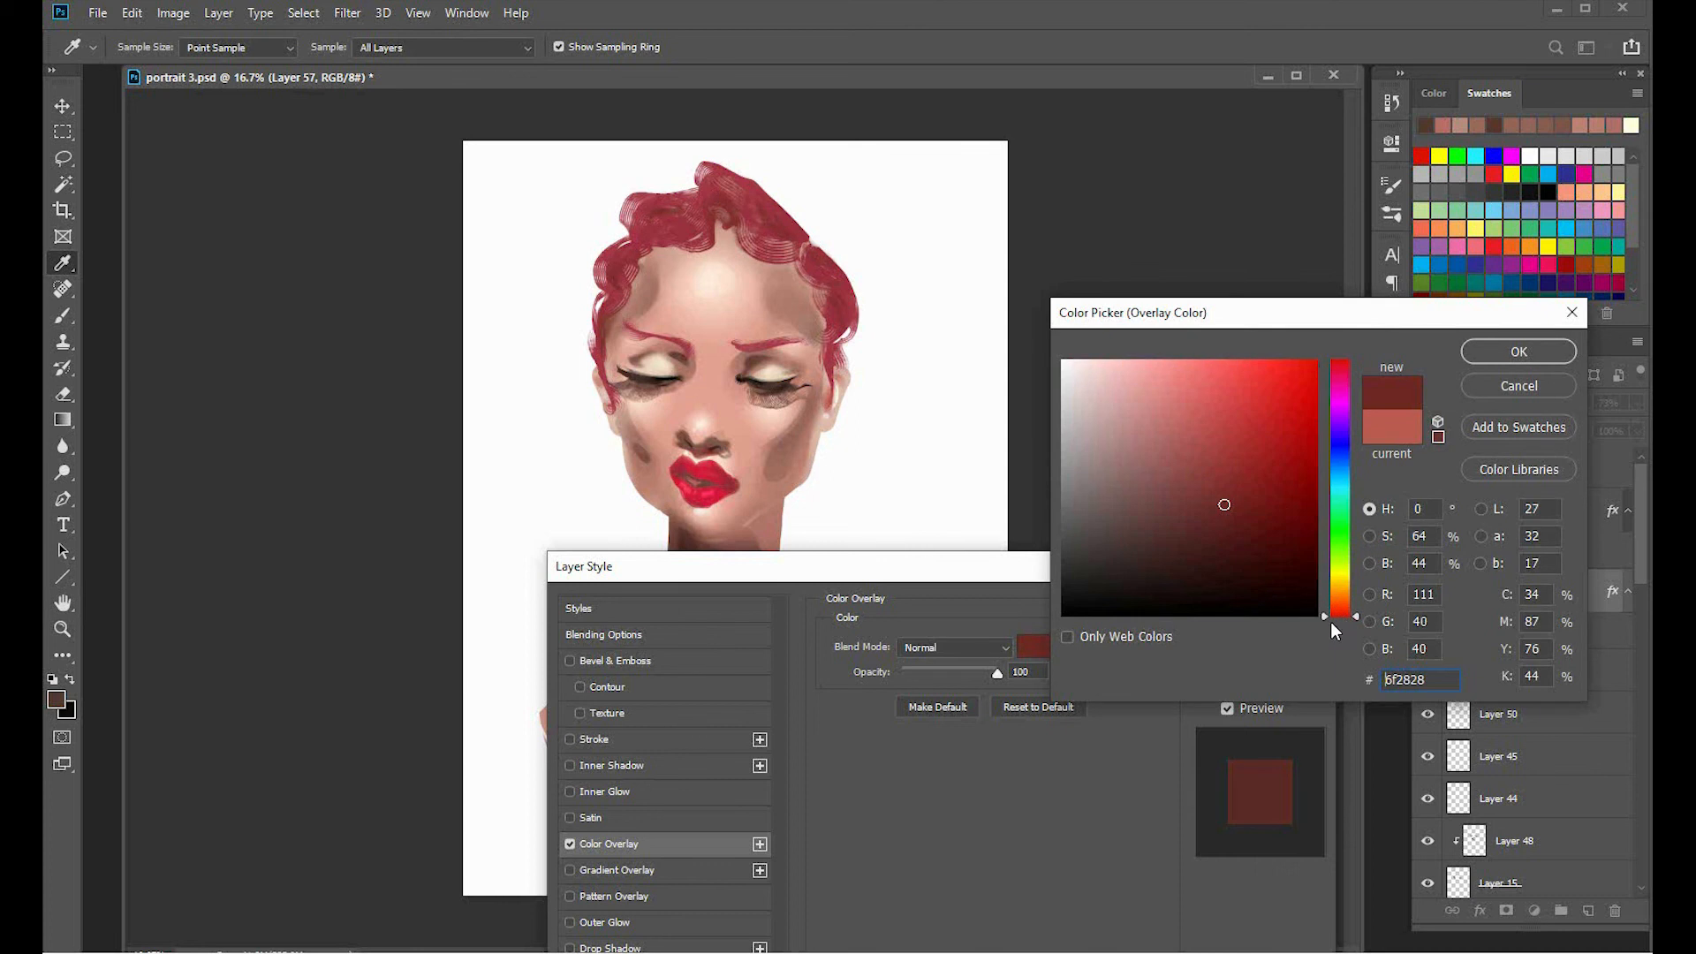
pyautogui.click(1279, 502)
pyautogui.click(1344, 373)
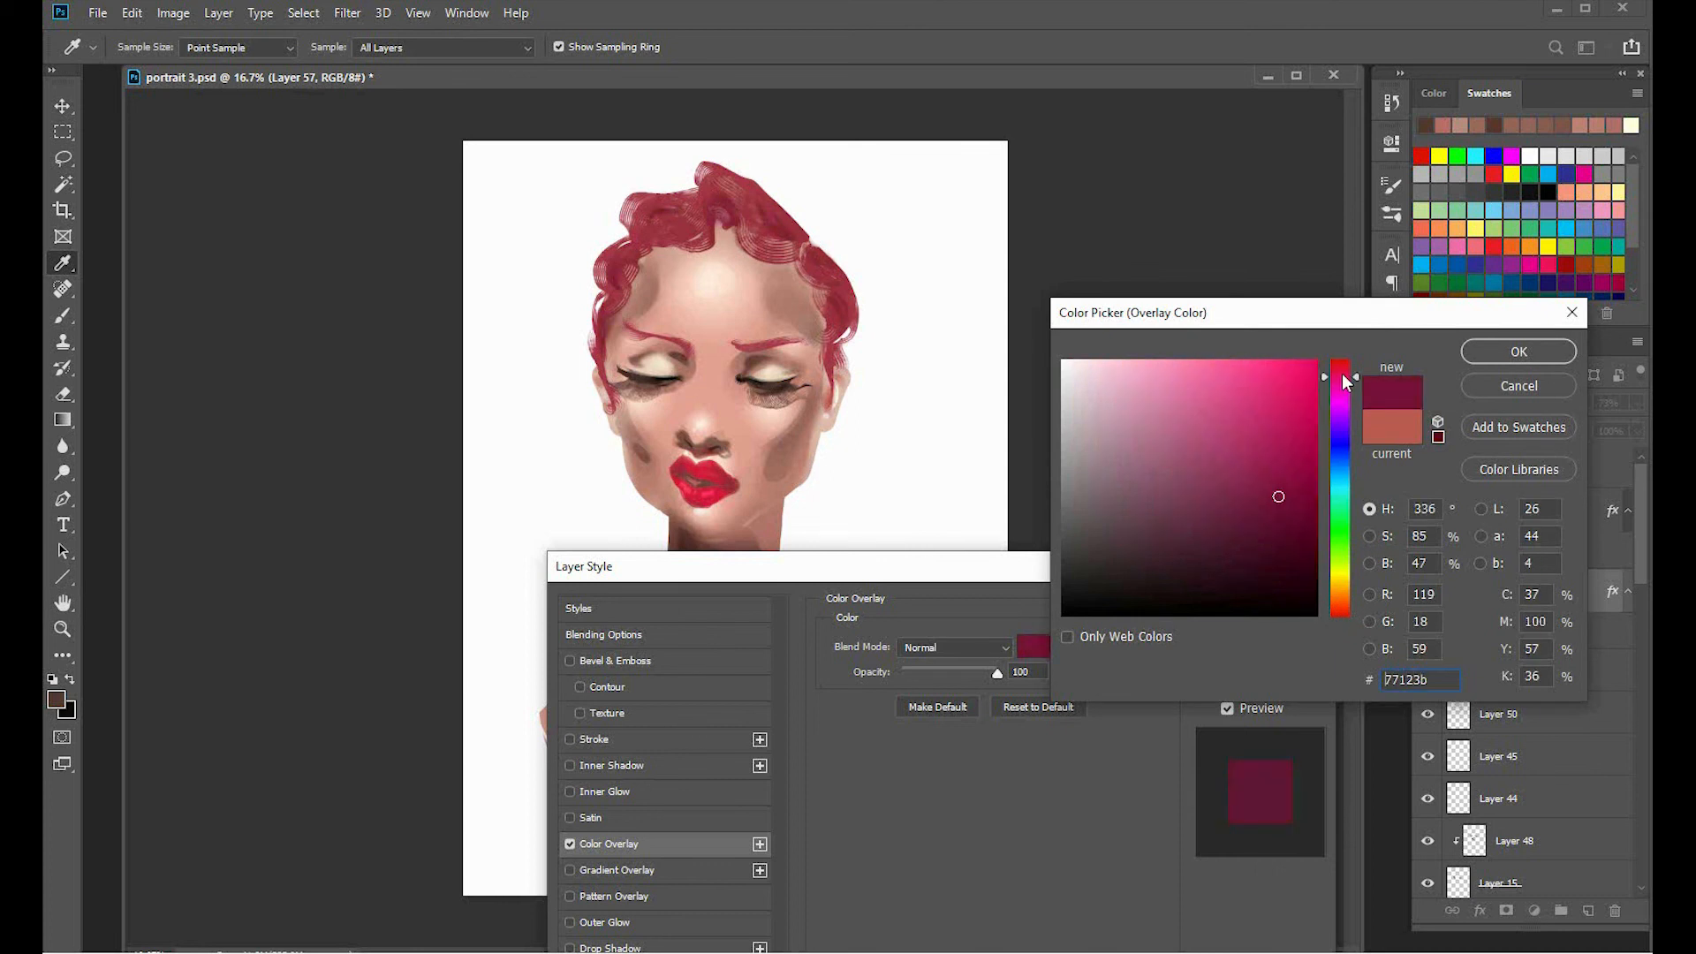
pyautogui.click(1237, 528)
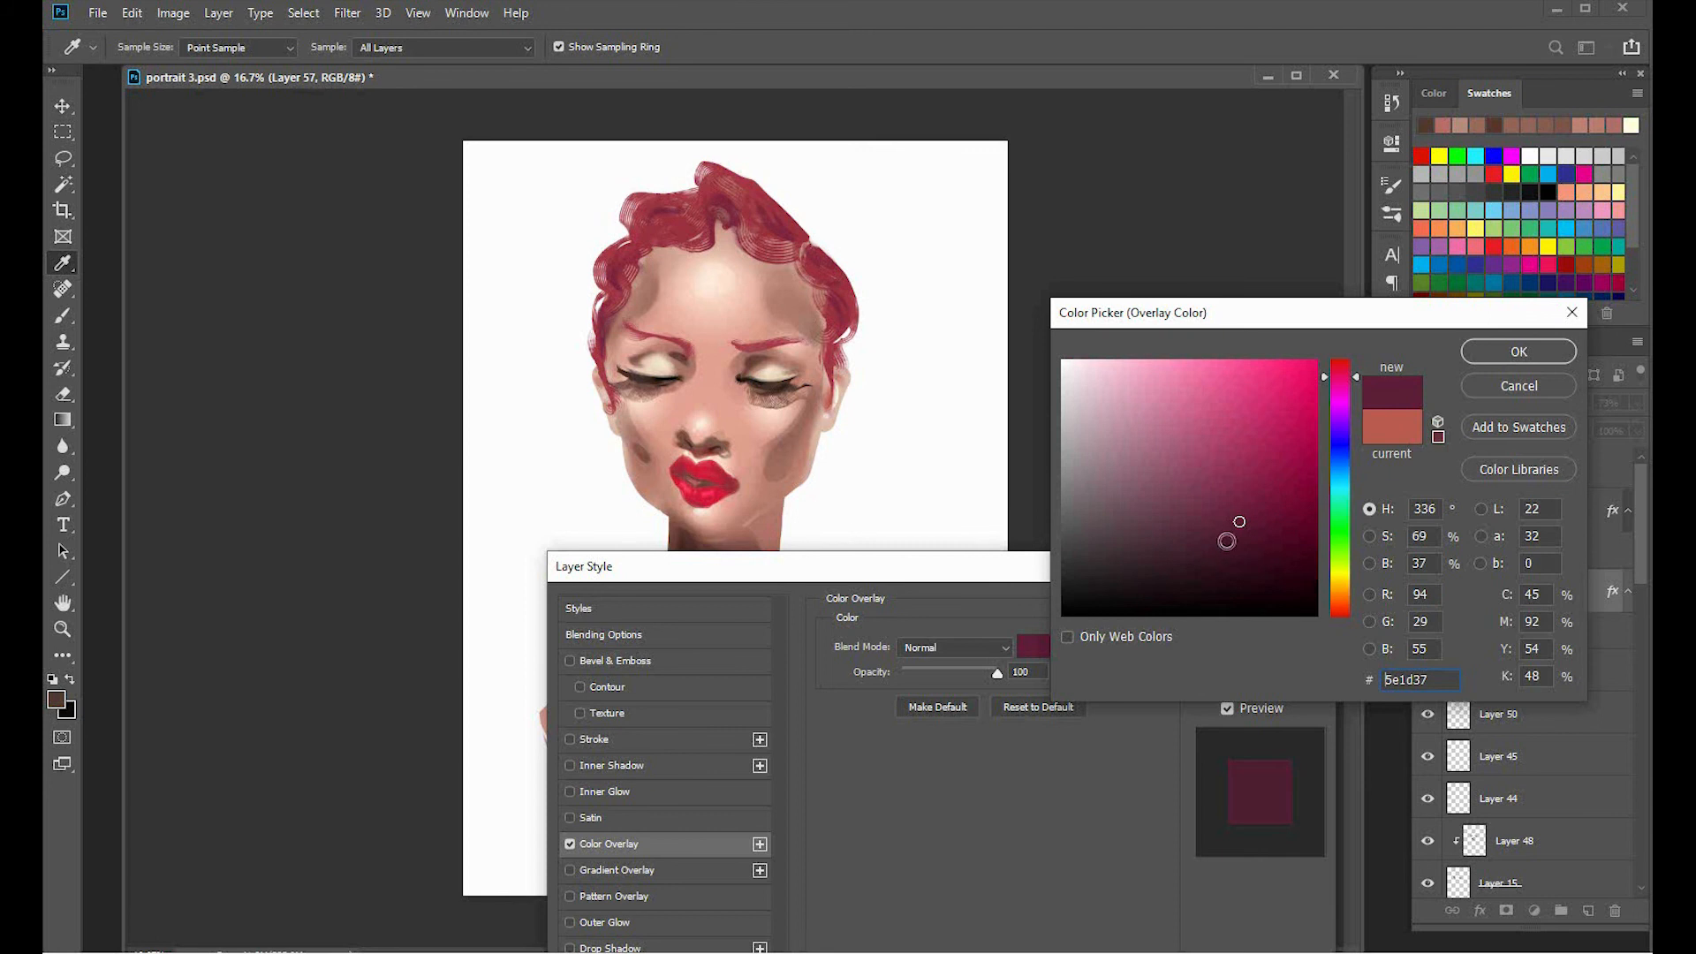
pyautogui.click(1226, 541)
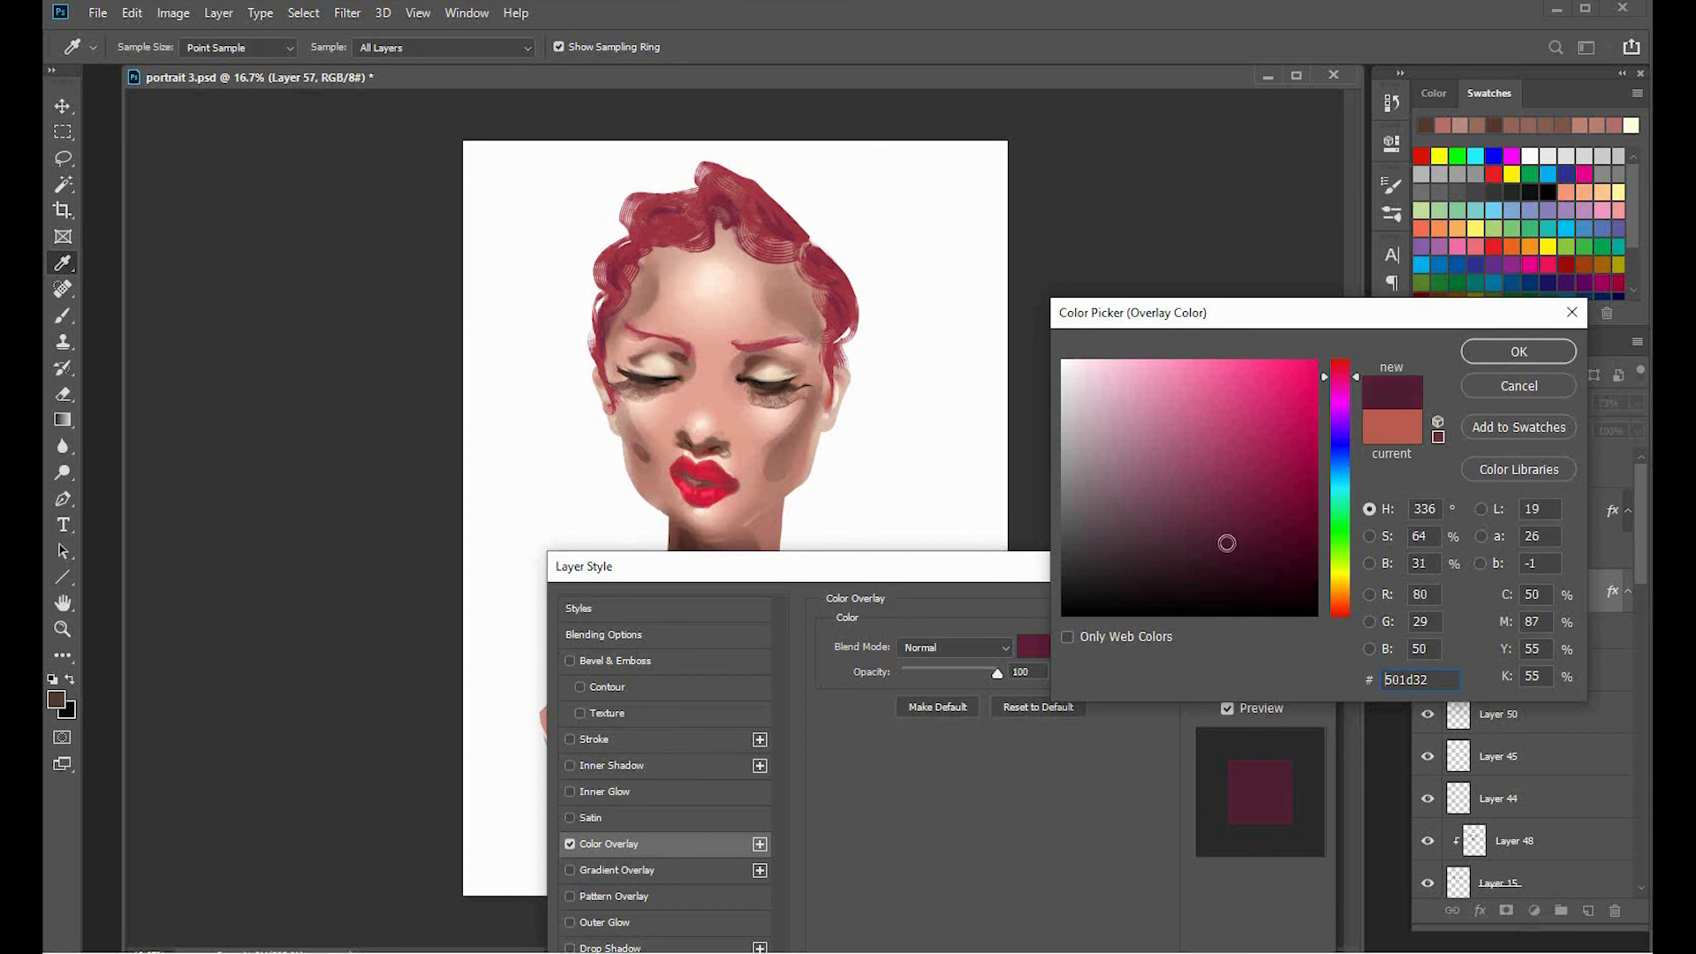
pyautogui.click(1339, 370)
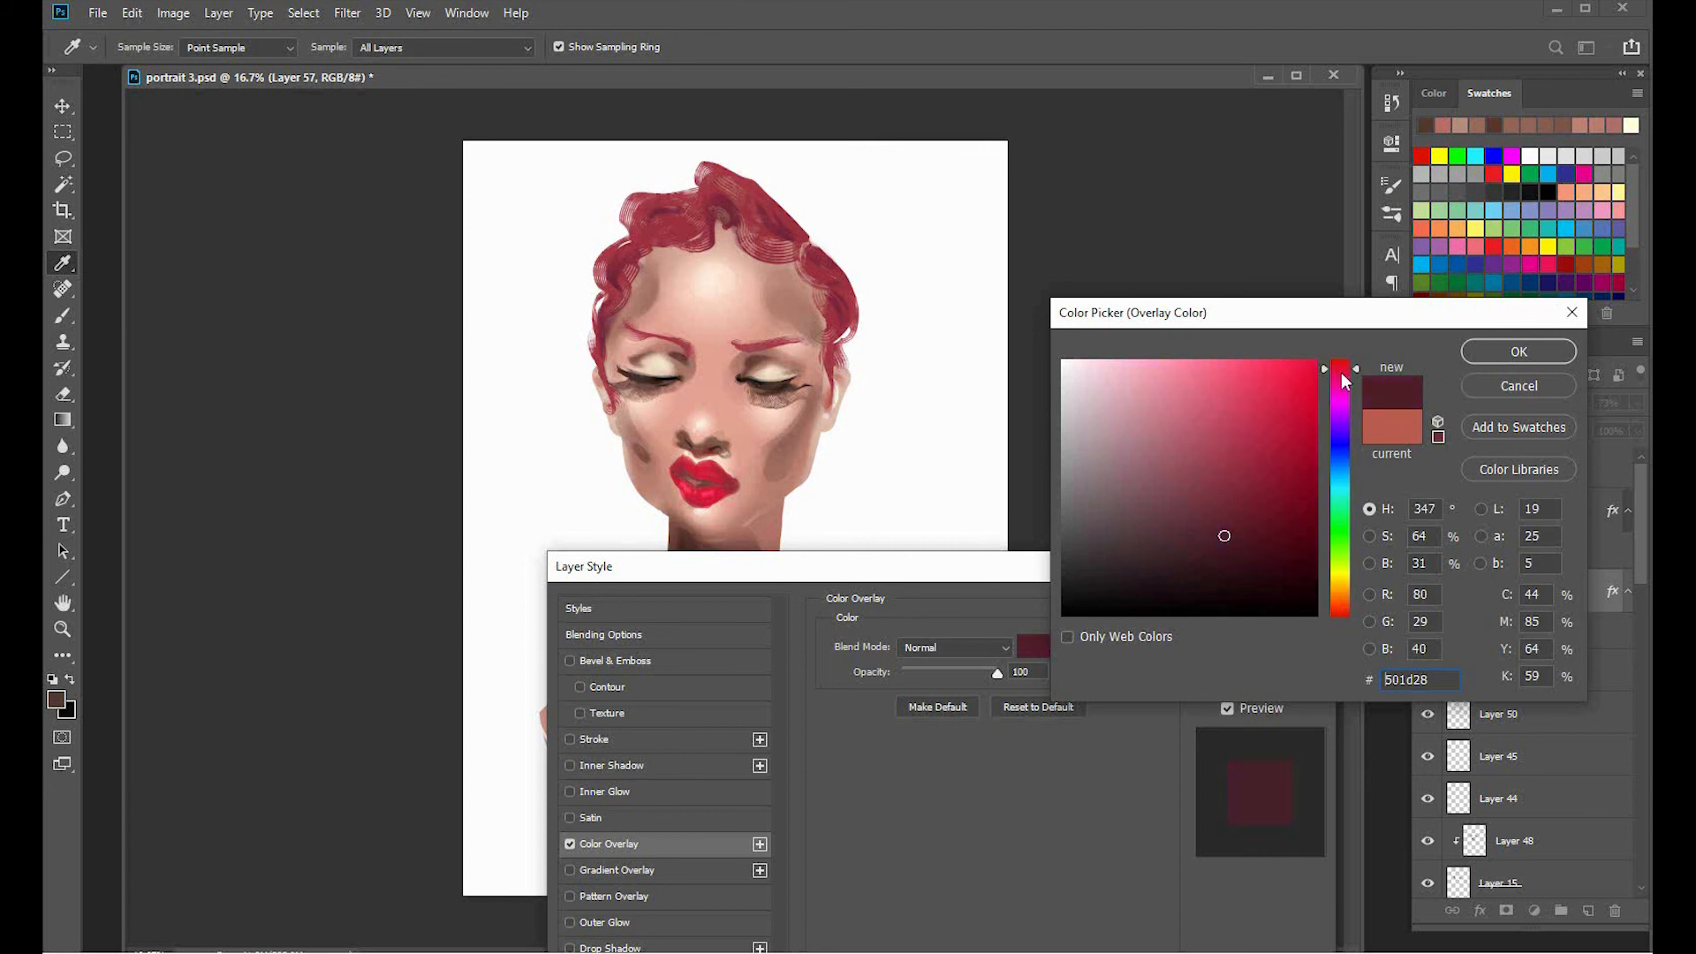
pyautogui.click(1521, 352)
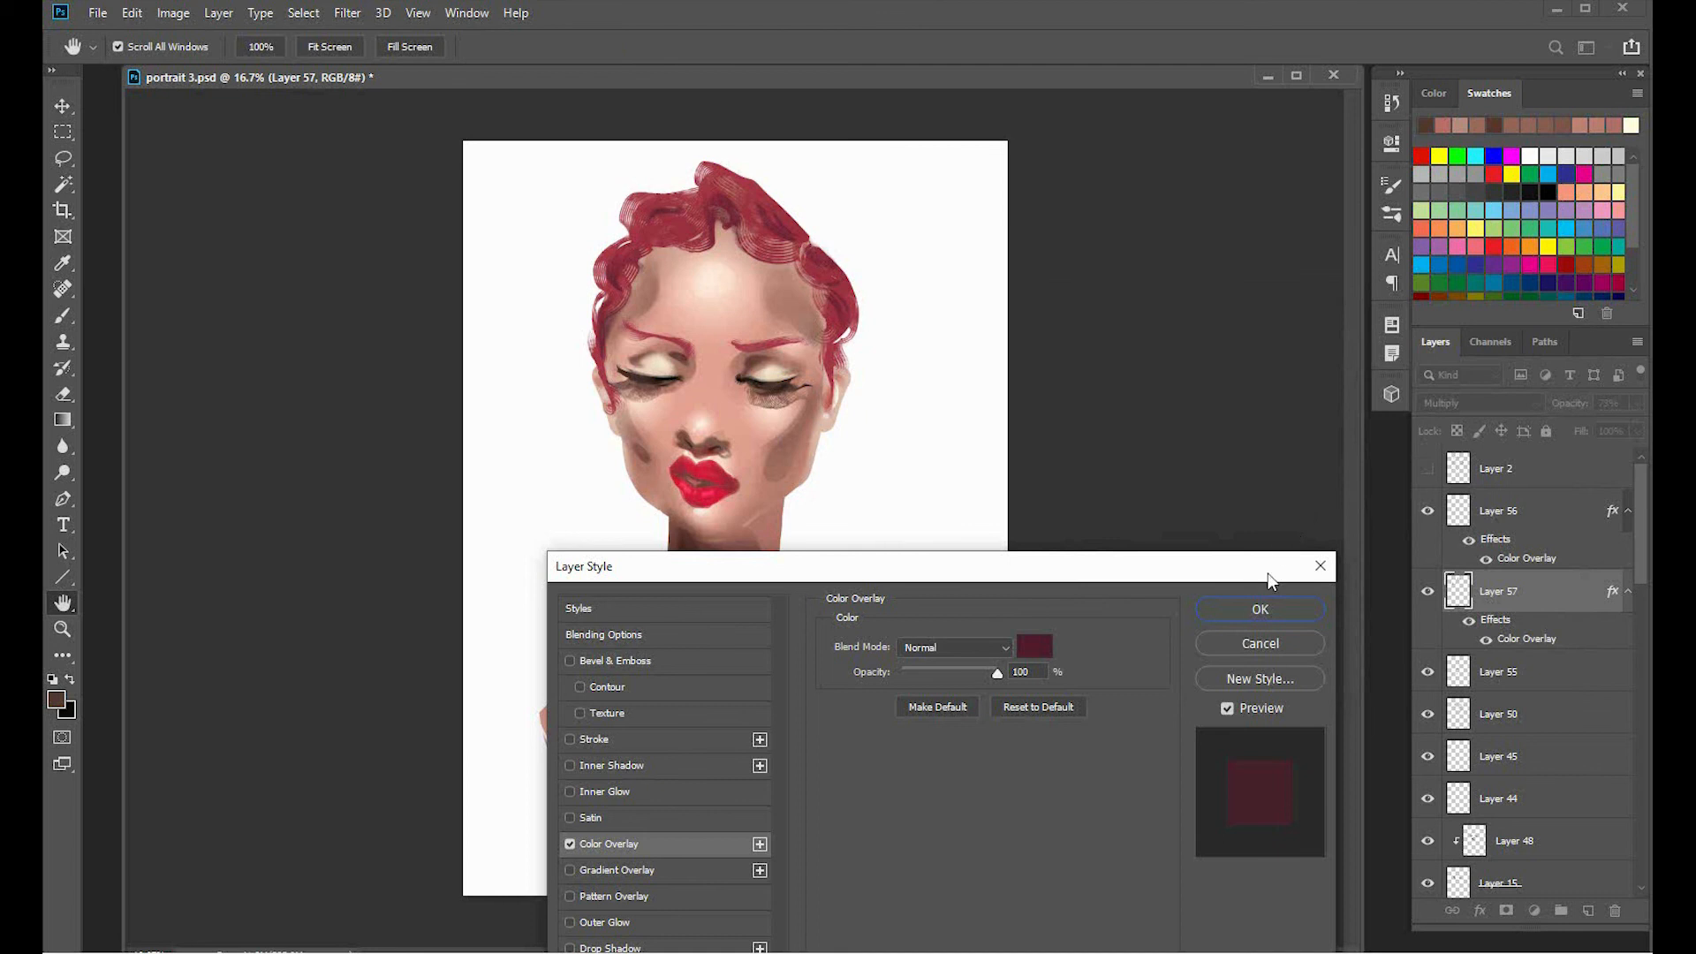
pyautogui.click(1255, 611)
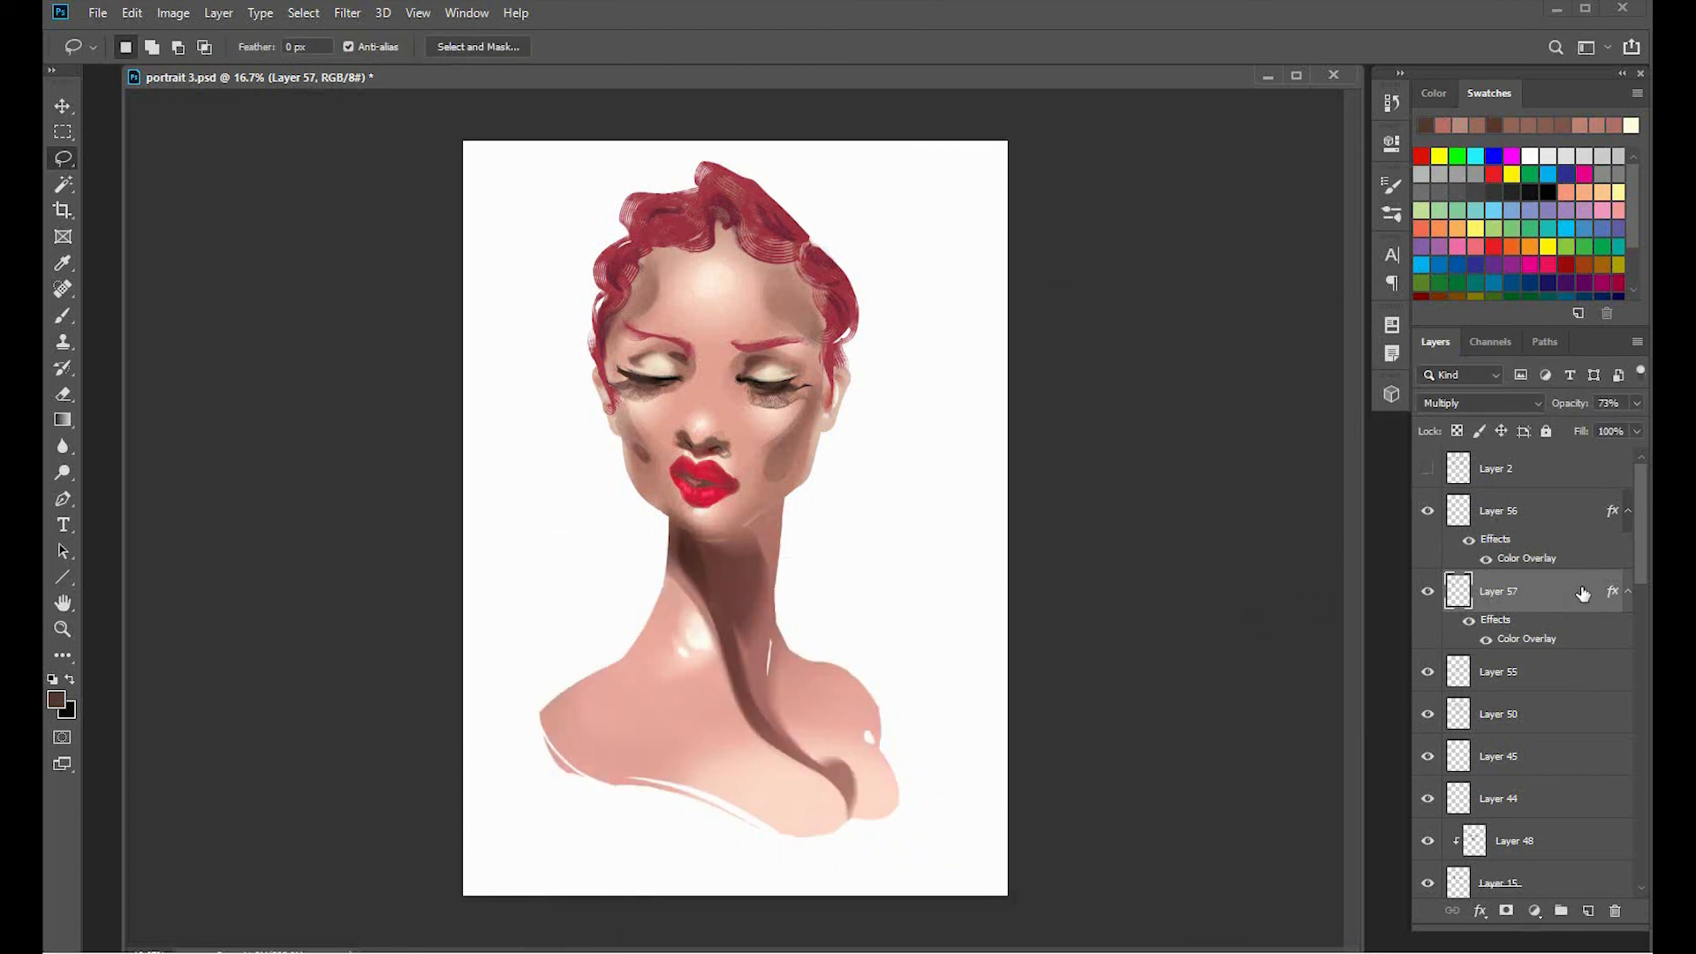
# Add a layer directly above Layer 55 and make it a clipping mask on Layer 55.
pyautogui.click(1457, 673)
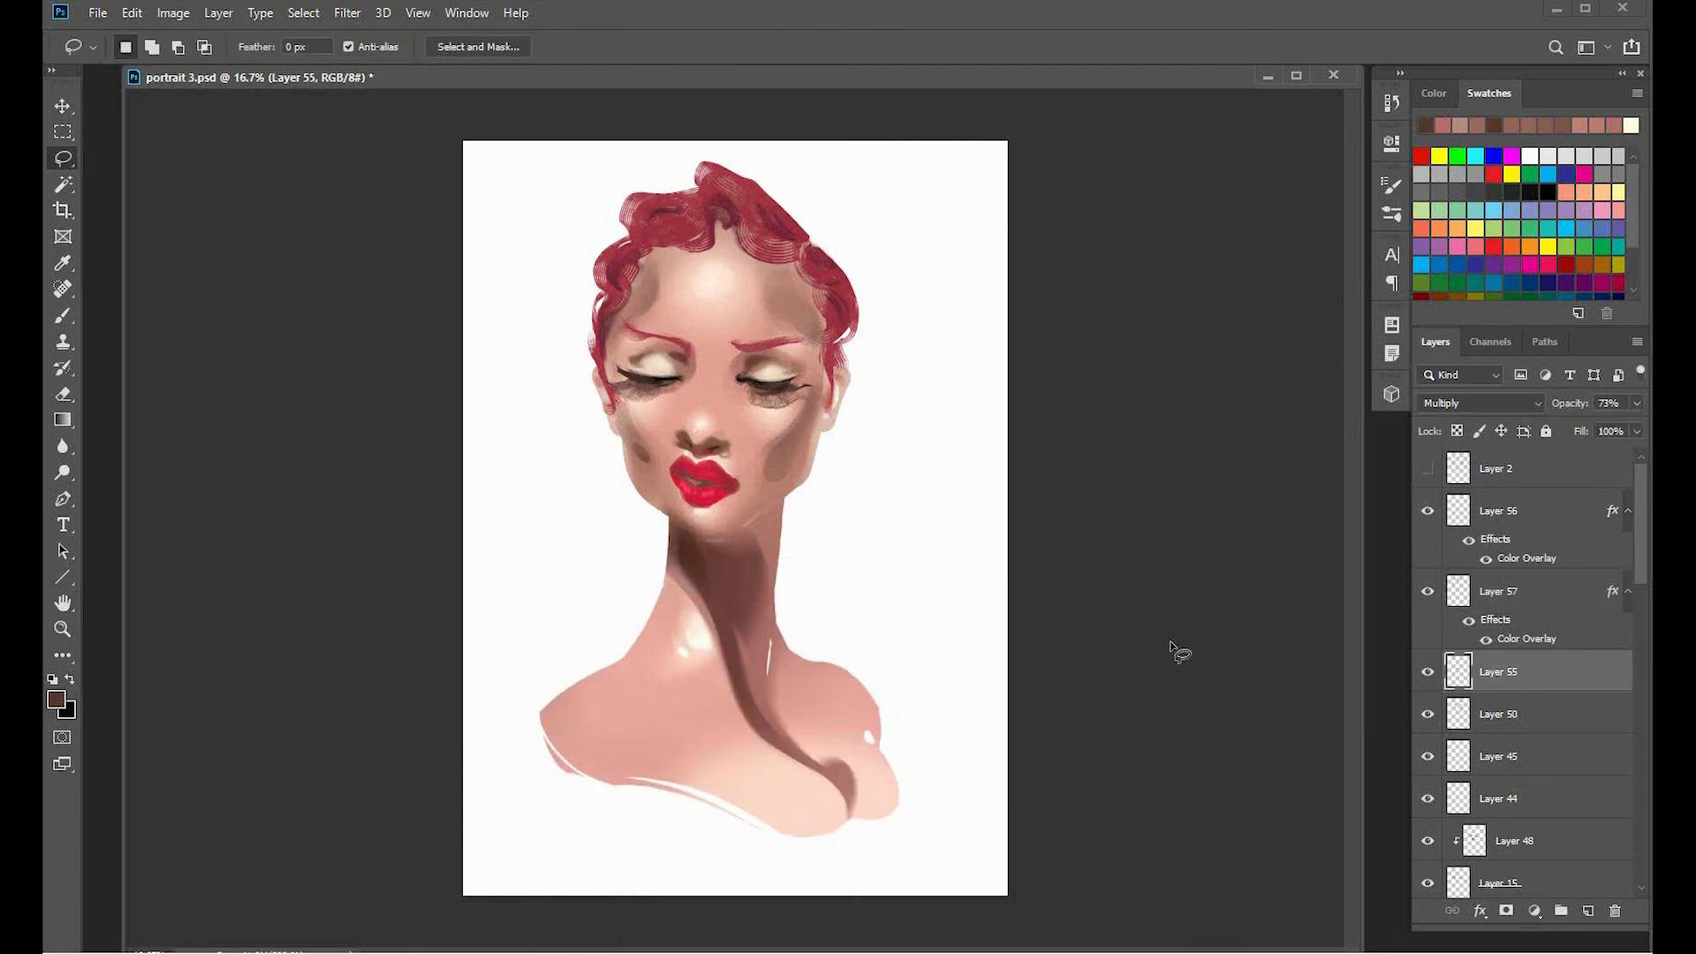
pyautogui.doubleClick(1579, 683)
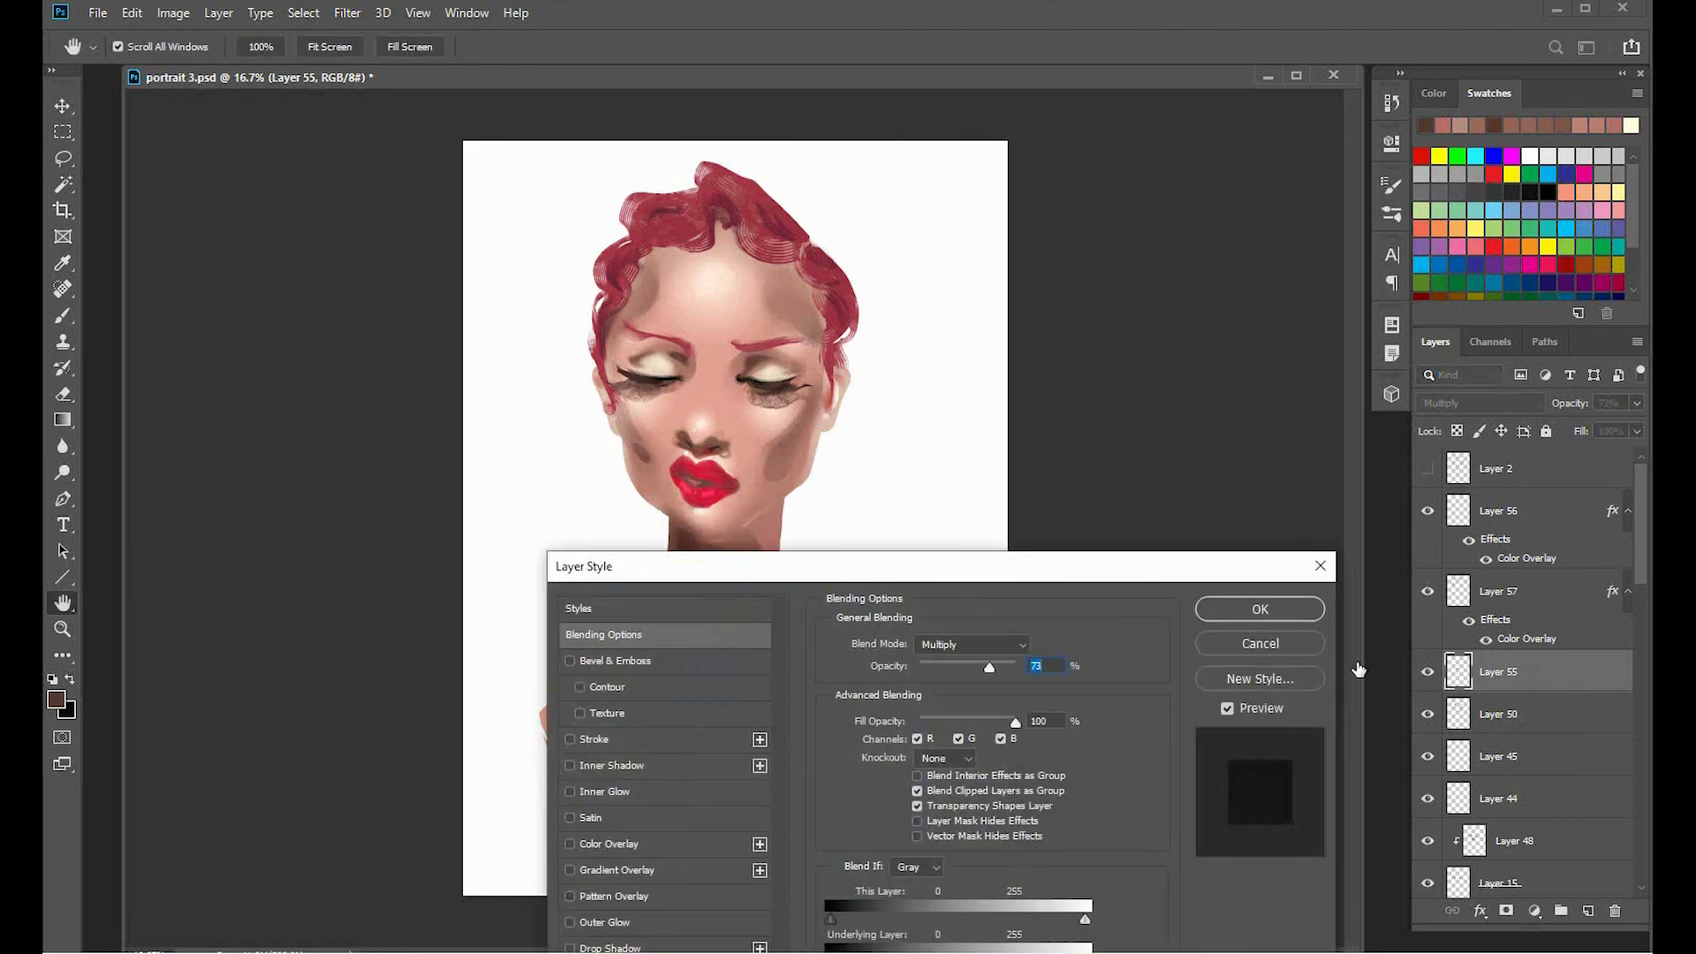
pyautogui.click(1263, 647)
pyautogui.click(1587, 911)
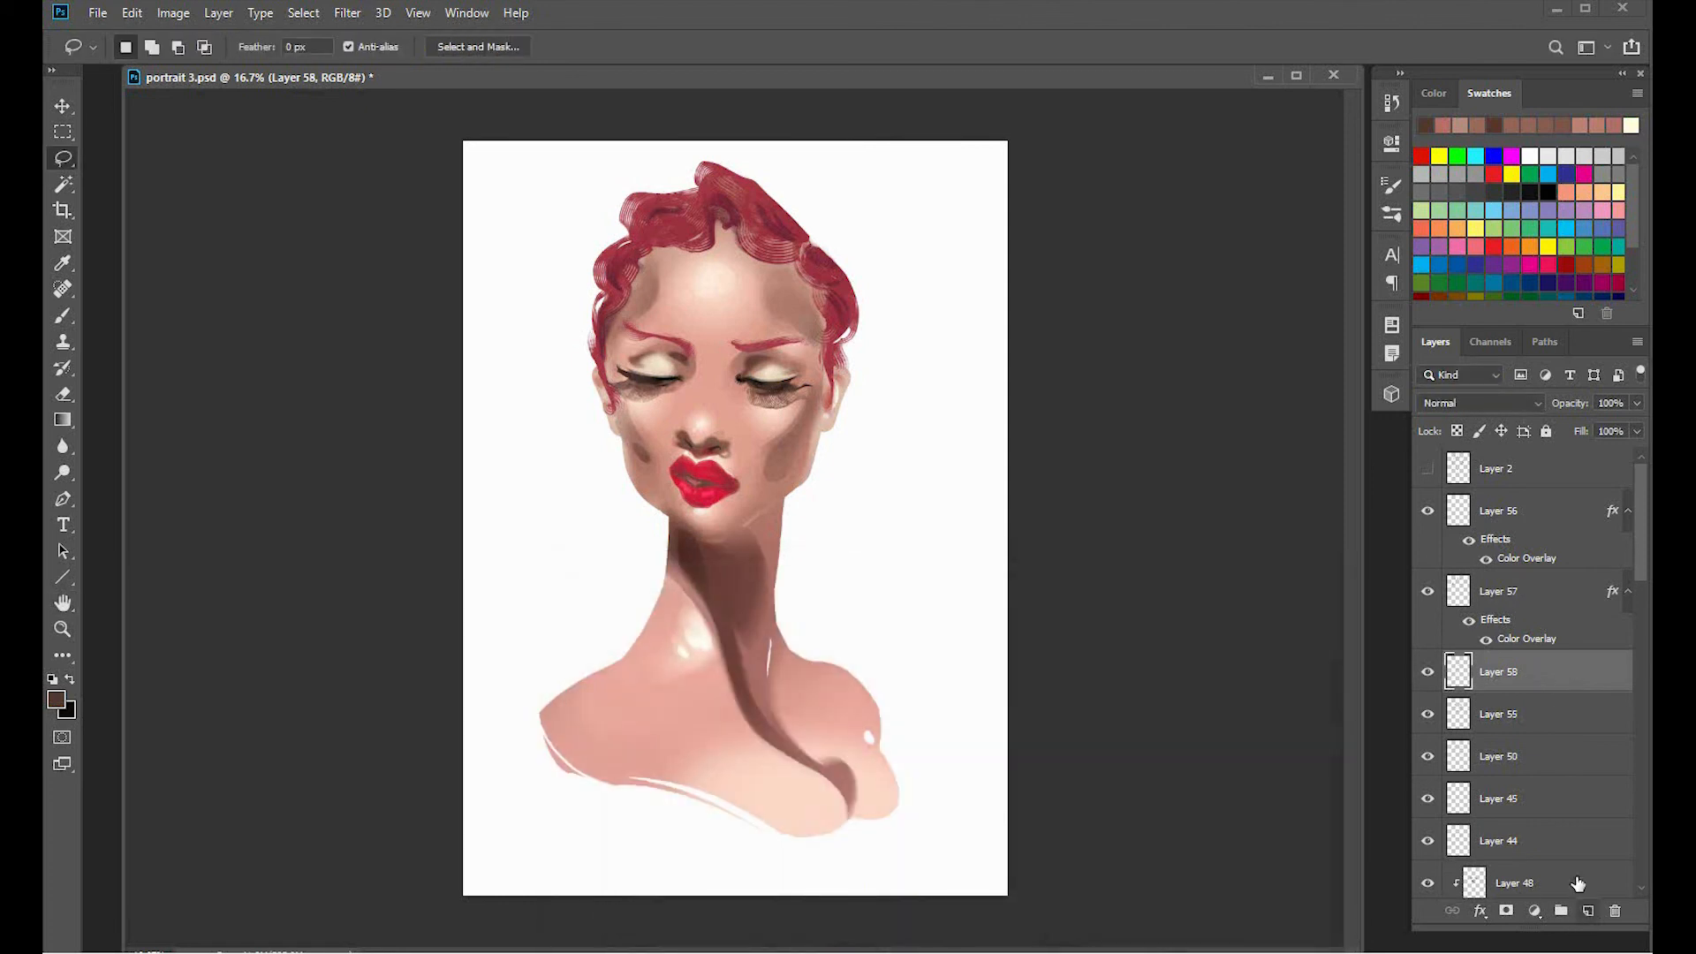
pyautogui.rightClick(1527, 682)
pyautogui.click(1327, 590)
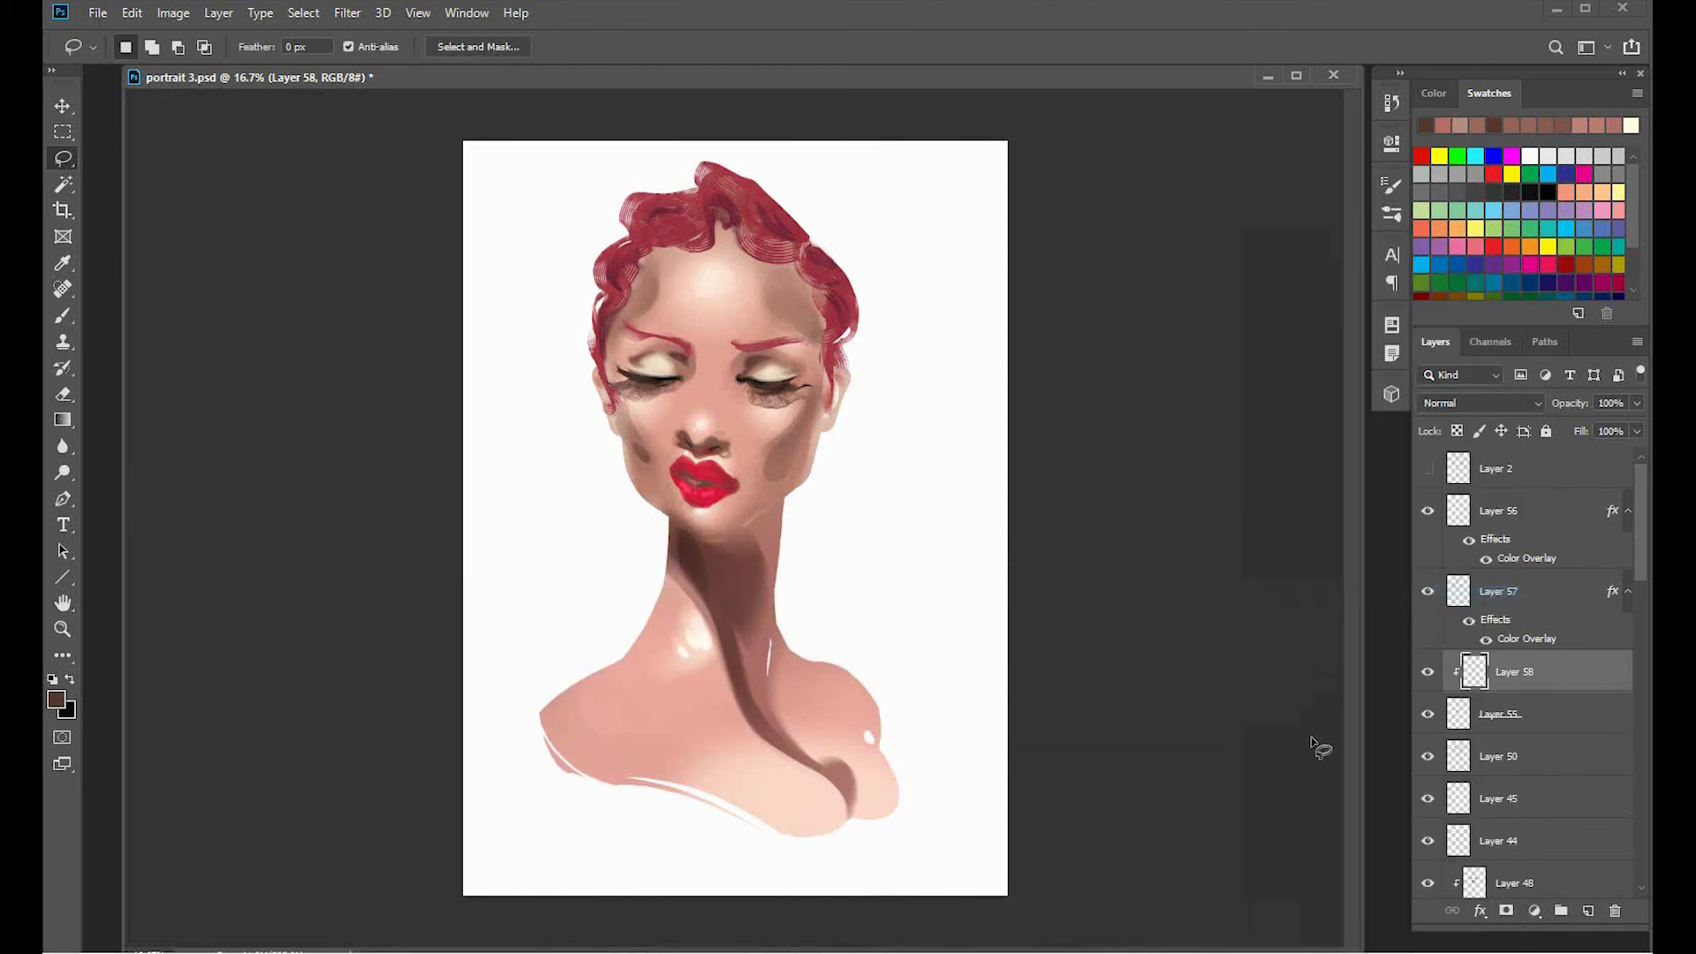
# Set the blend mode of Layer 55 to Normal and reselect the clipped Layer 58 for painting.
pyautogui.press('b')
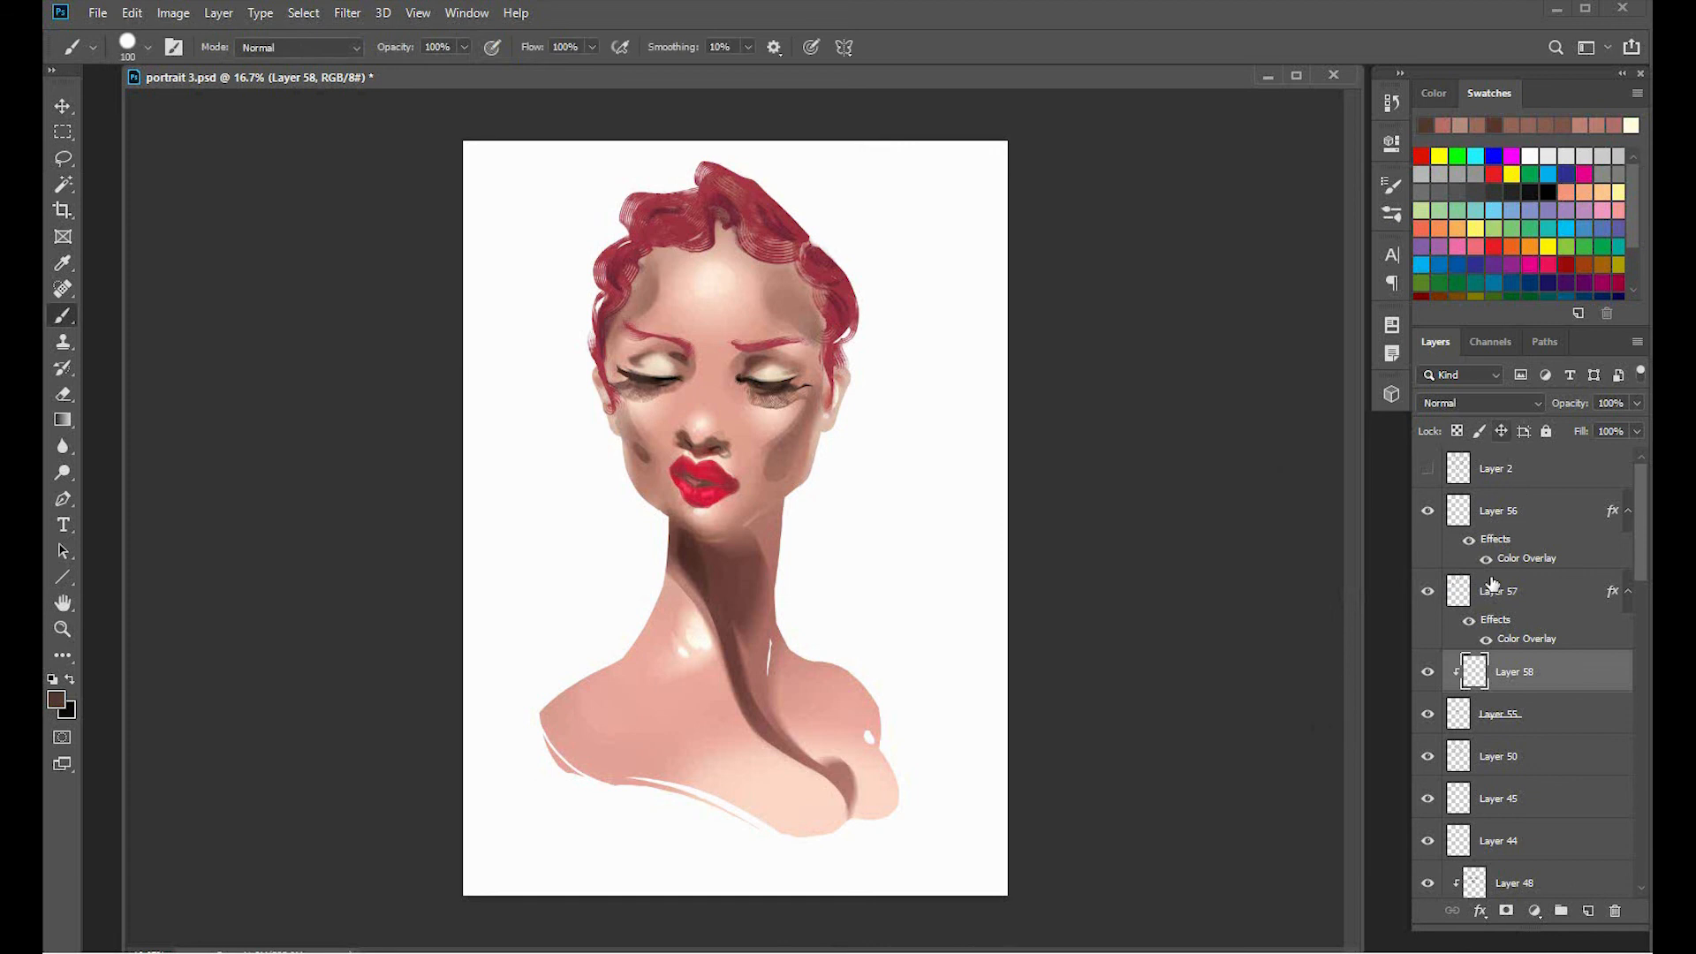
pyautogui.click(1539, 720)
pyautogui.click(1482, 403)
pyautogui.click(1444, 429)
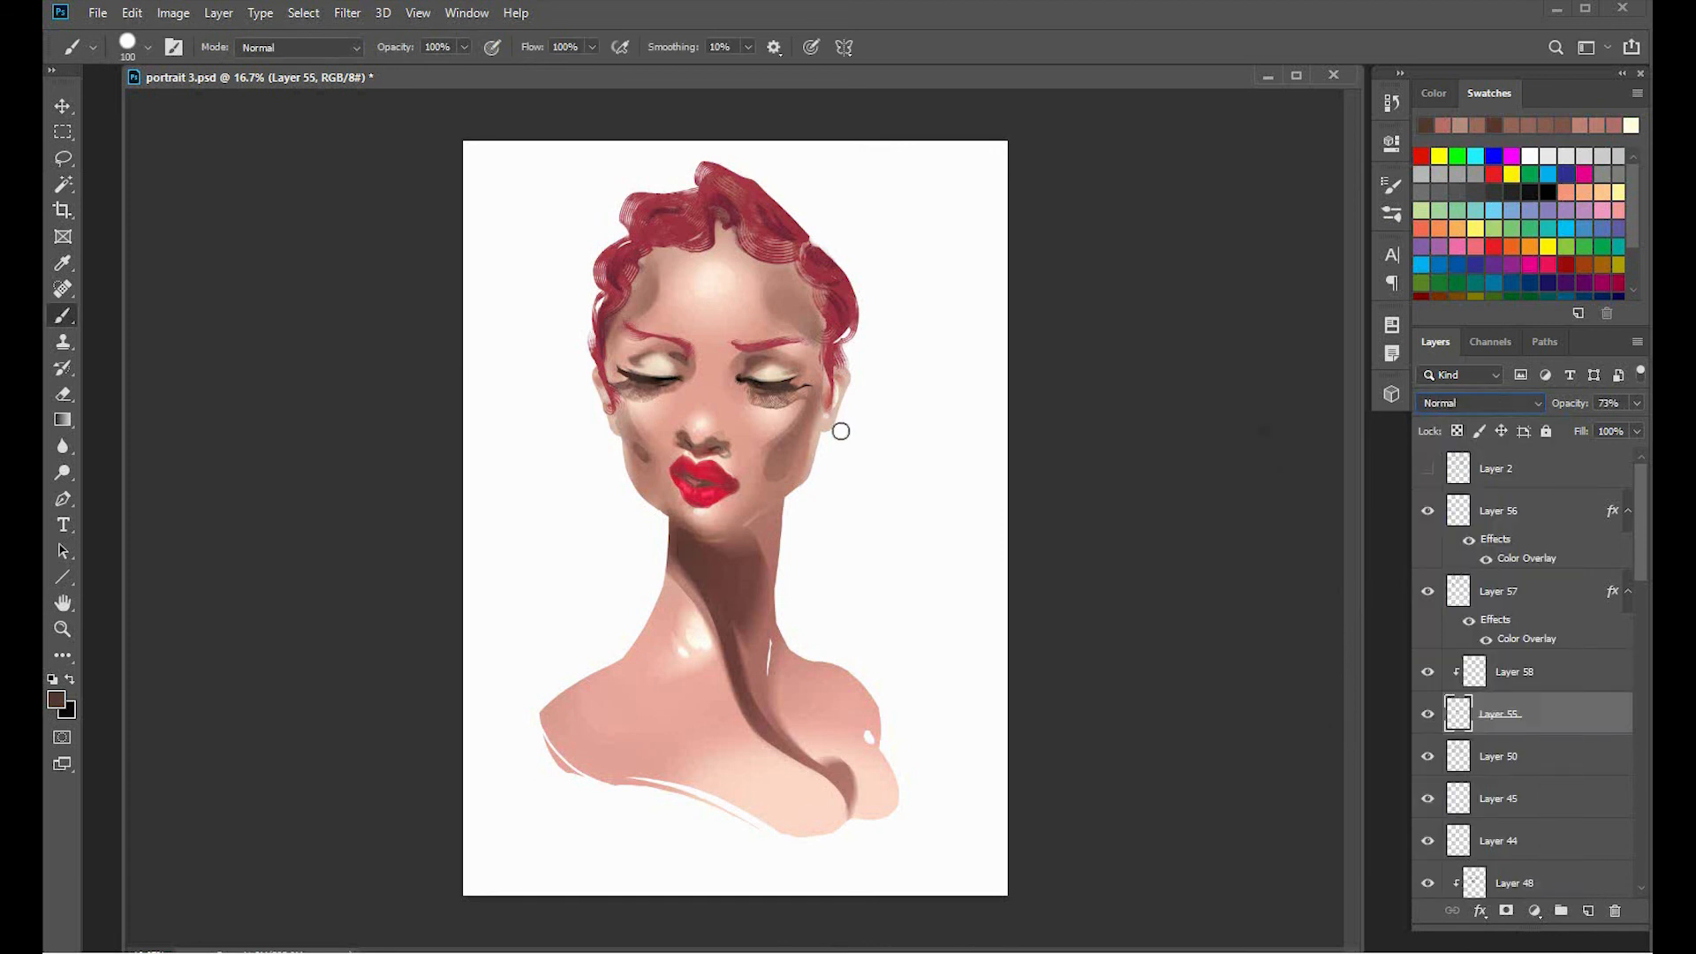
pyautogui.click(1525, 682)
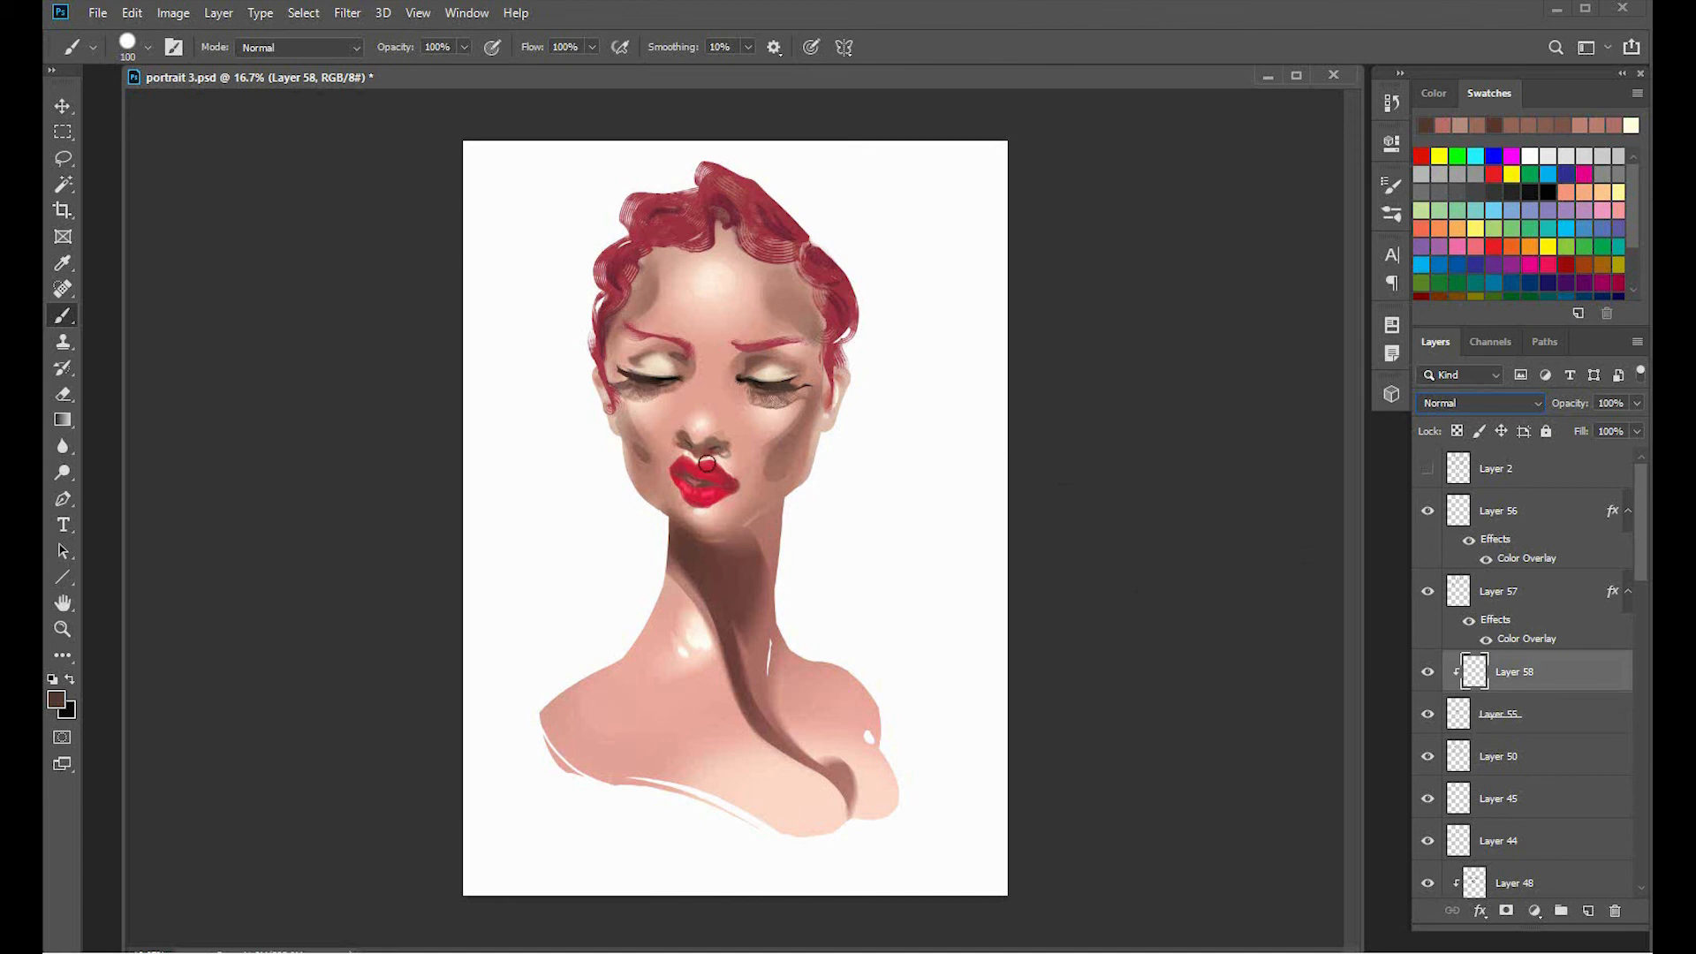
# Enlarge the hard round brush to 500 px and tint the face shadows on Layer 58 with red sampled from the hair.
pyautogui.rightClick(635, 439)
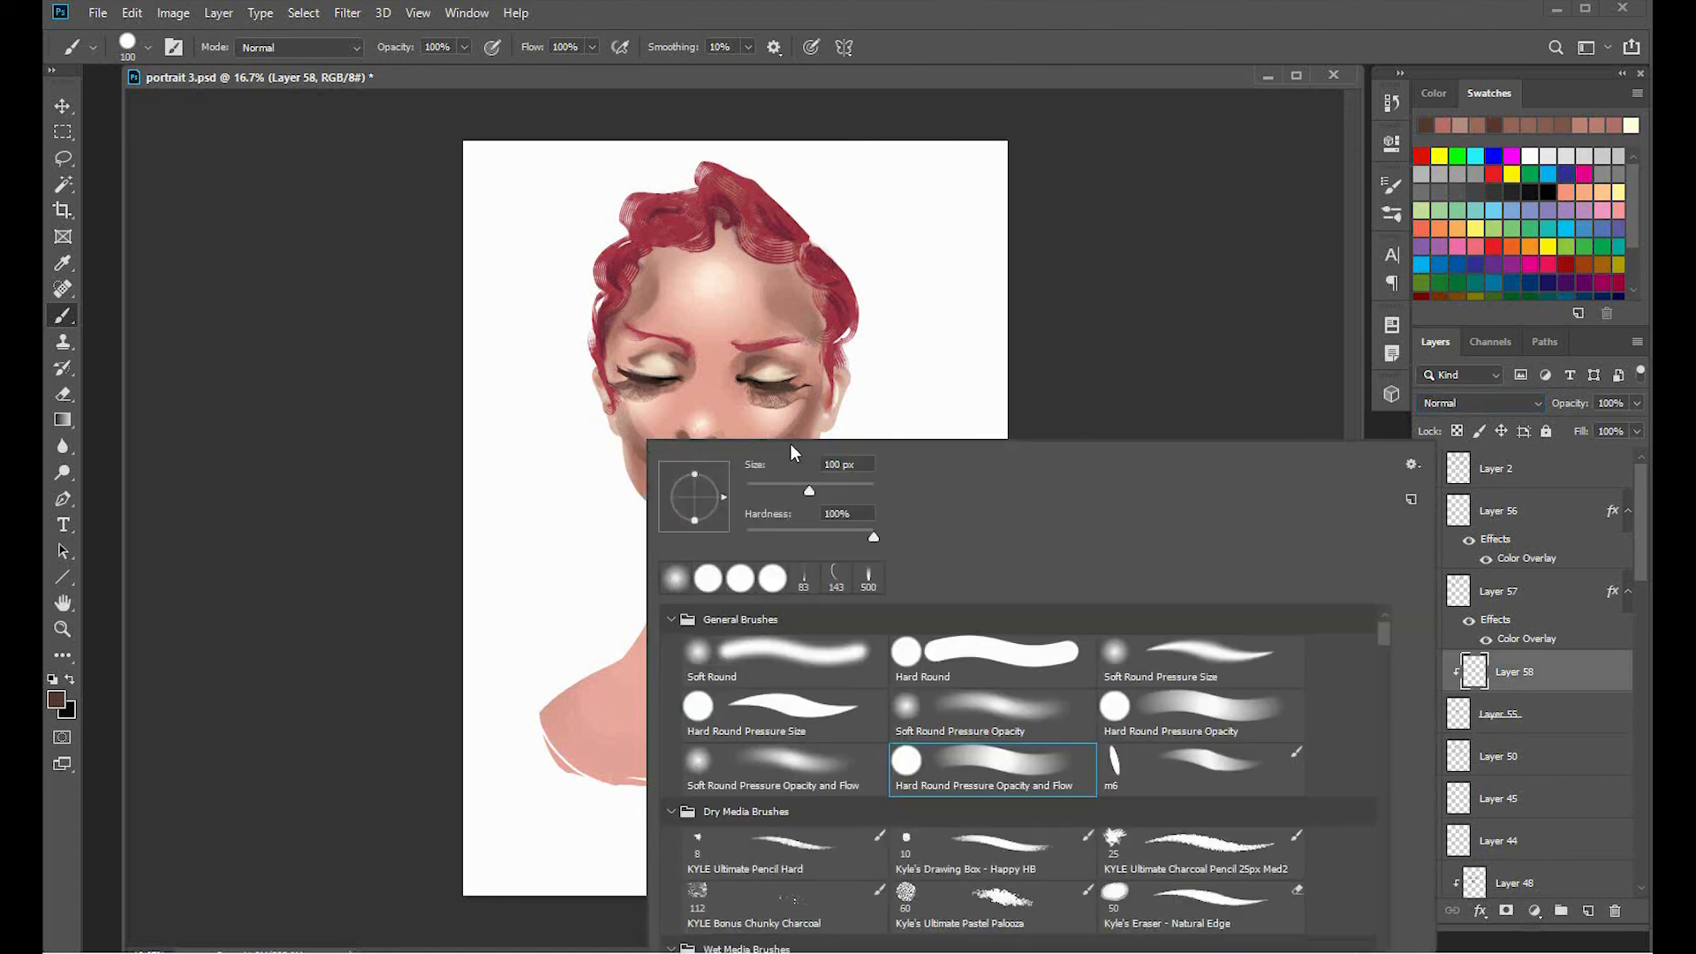
pyautogui.click(921, 351)
pyautogui.press(']')
pyautogui.press(']')
pyautogui.press(']')
pyautogui.press(']')
pyautogui.press(']')
pyautogui.press(']')
pyautogui.press(']')
pyautogui.press(']')
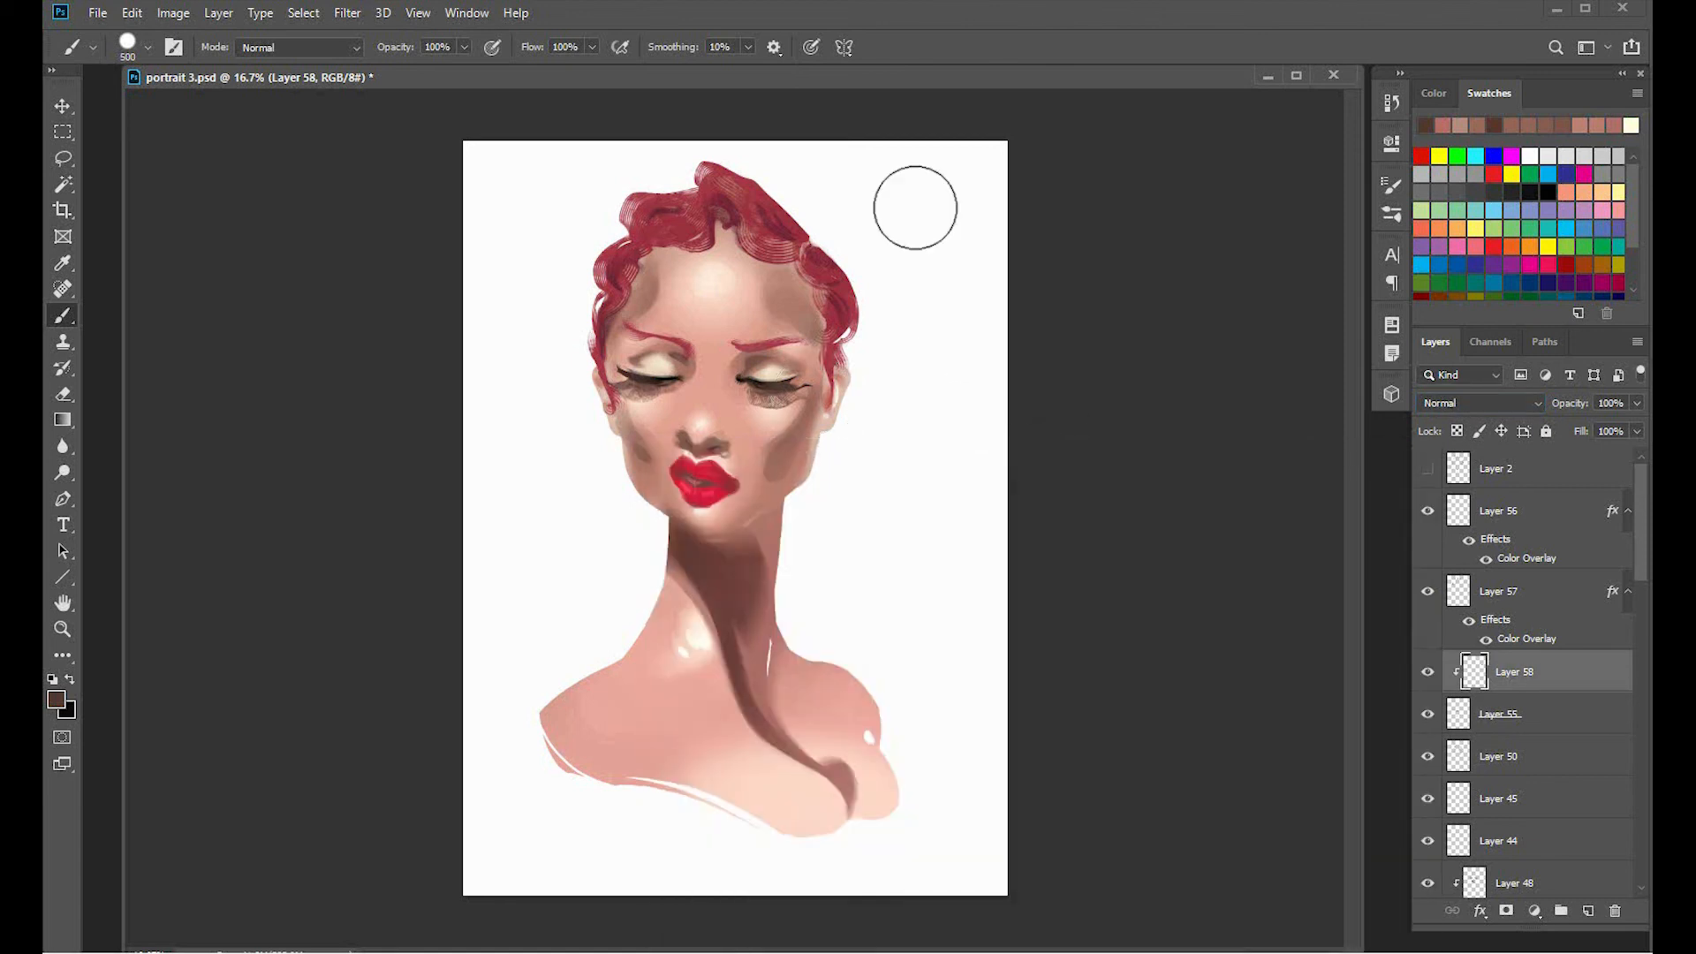
pyautogui.keyDown('alt'); pyautogui.click(838, 340); pyautogui.keyUp('alt')
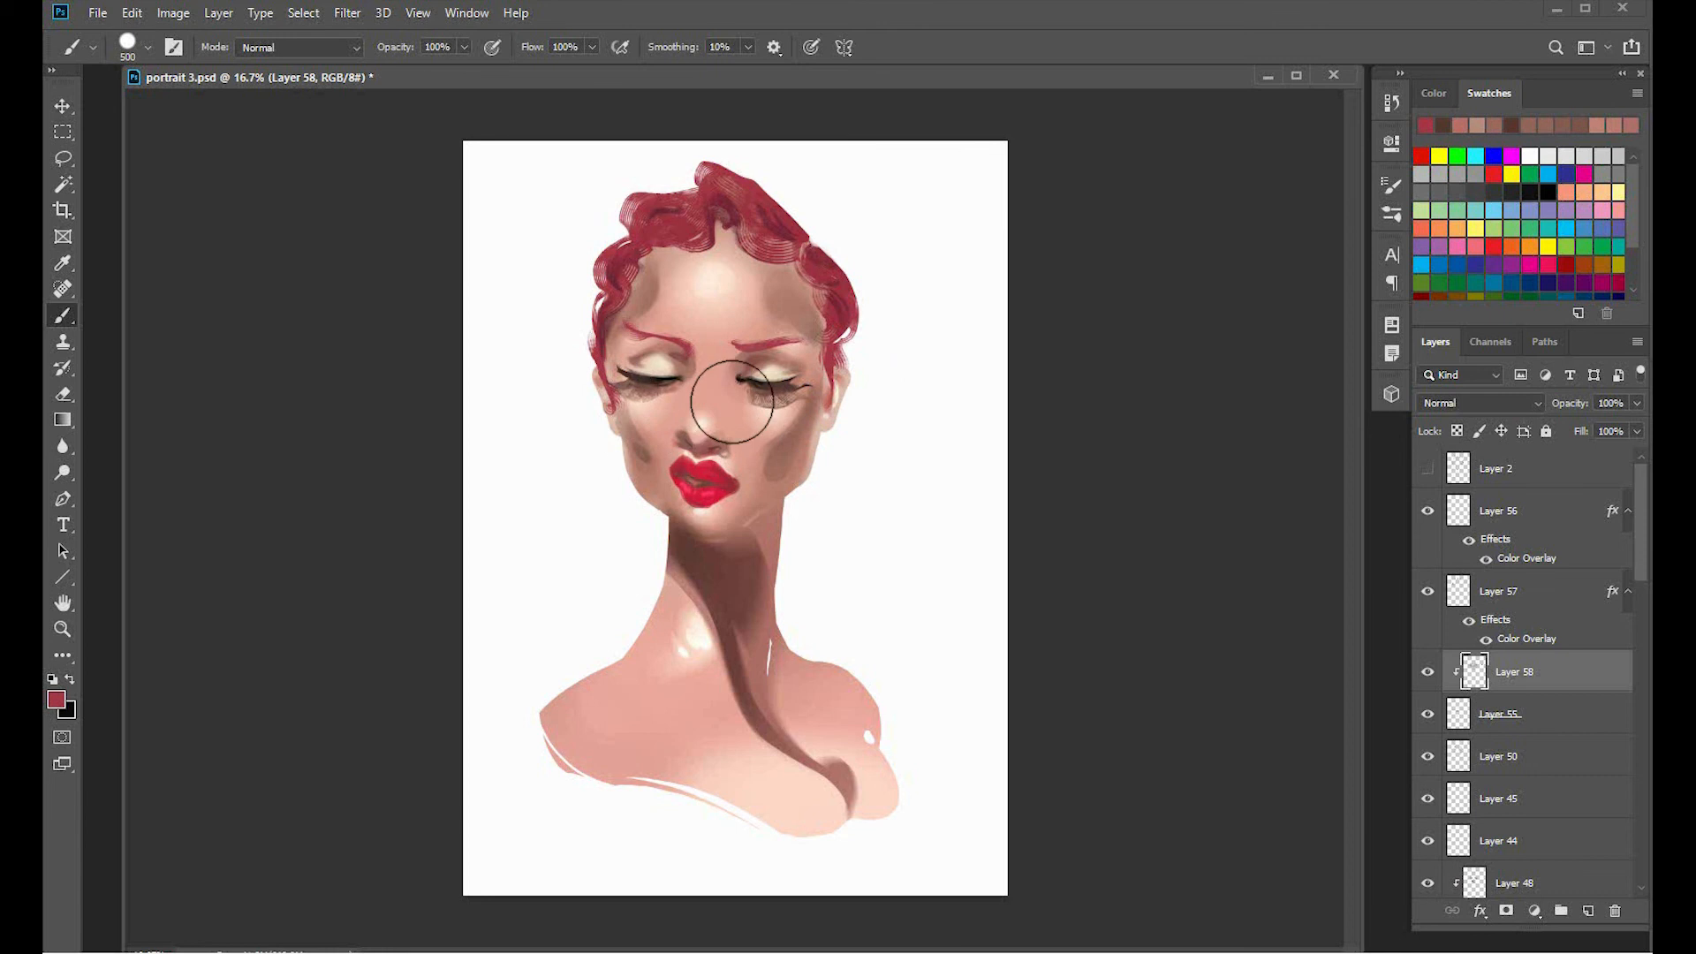
# Deepen the nose and neck shadows on Layer 58 with sampled dark browns, reducing the brush to 250 px.
pyautogui.keyDown('alt'); pyautogui.click(776, 402); pyautogui.keyUp('alt')
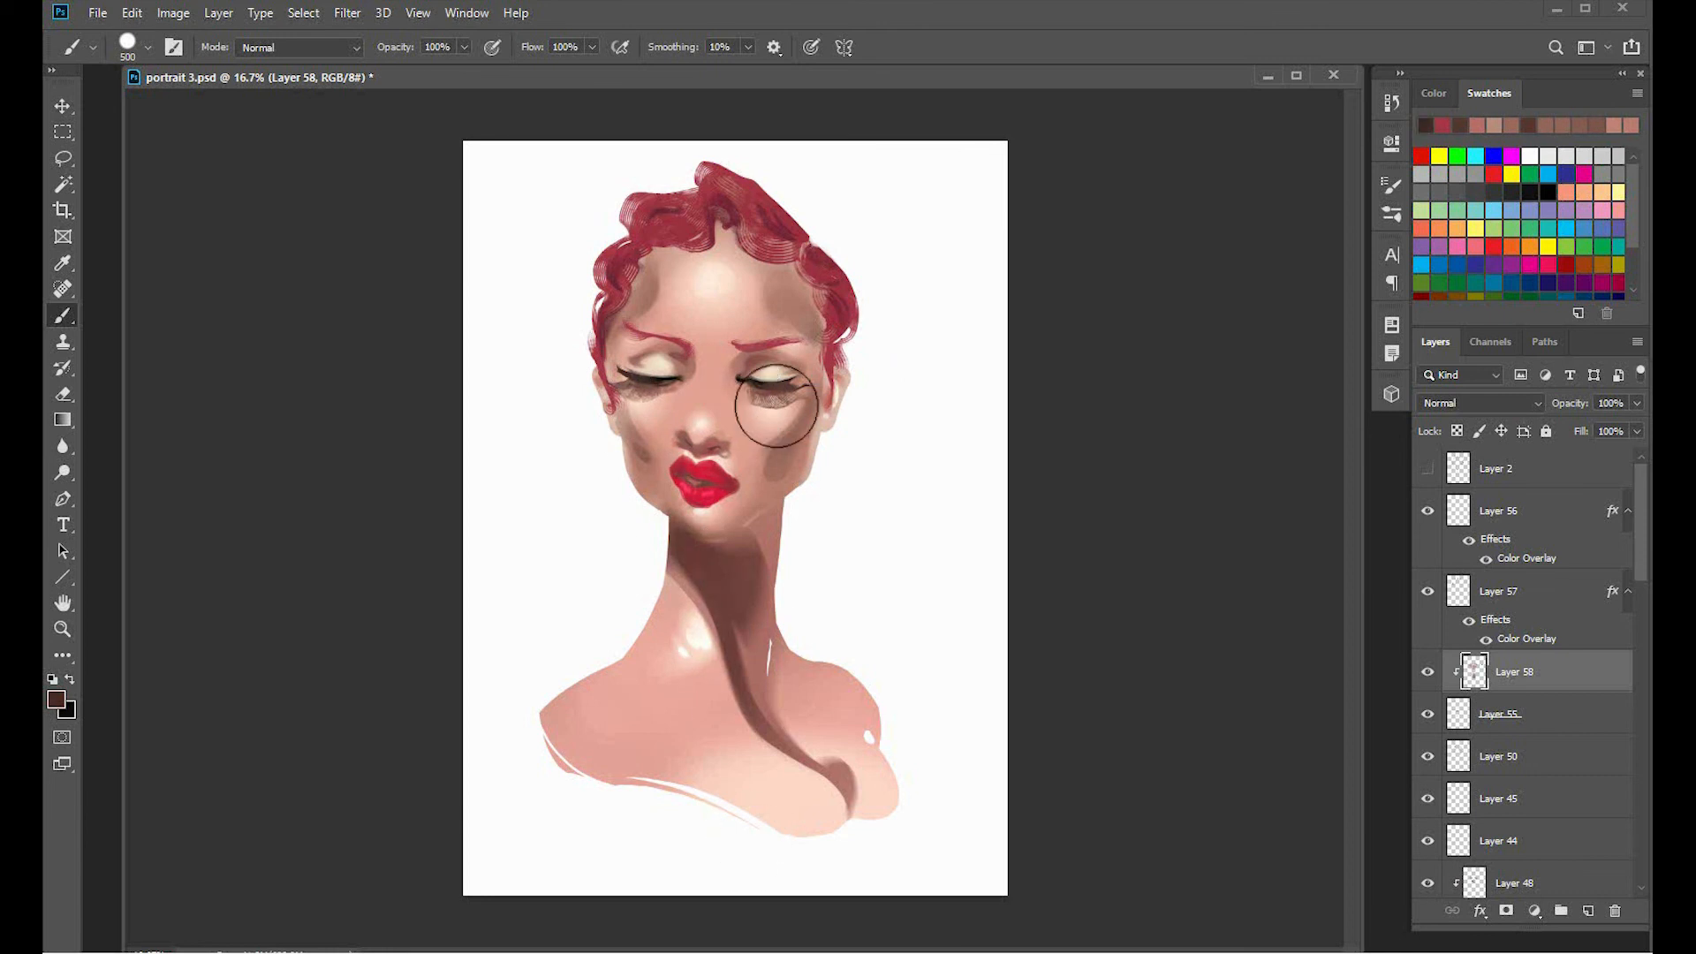
pyautogui.press('[')
pyautogui.press('[')
pyautogui.press('[')
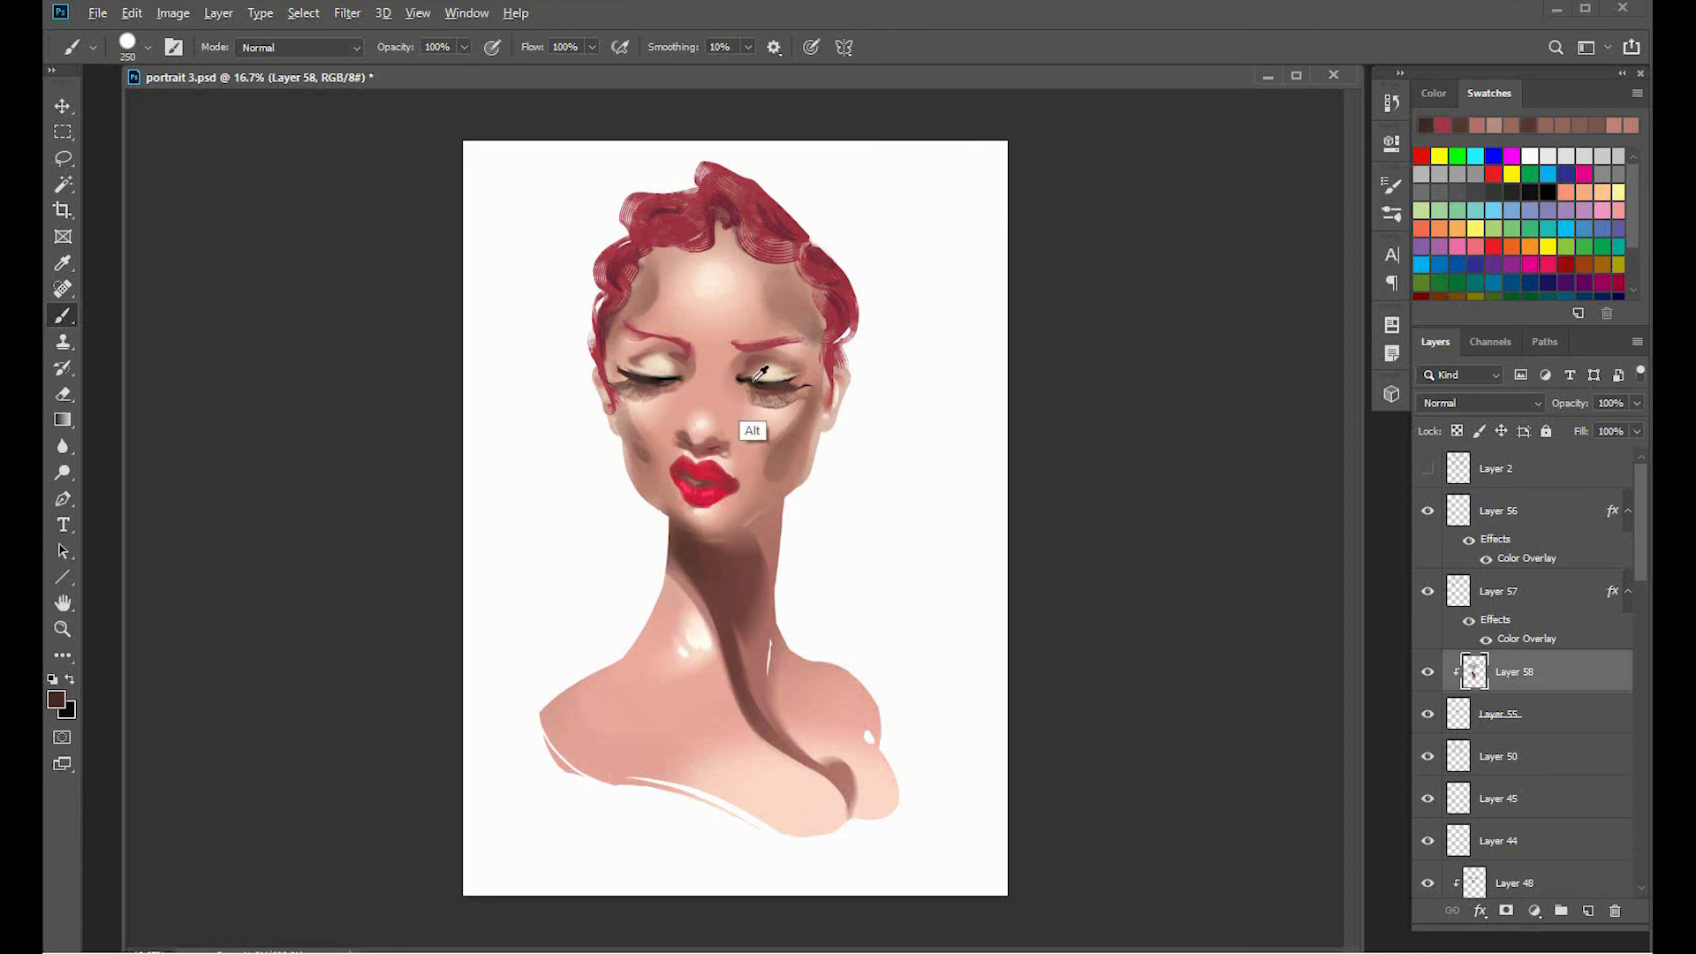
pyautogui.keyDown('alt'); pyautogui.click(749, 435); pyautogui.keyUp('alt')
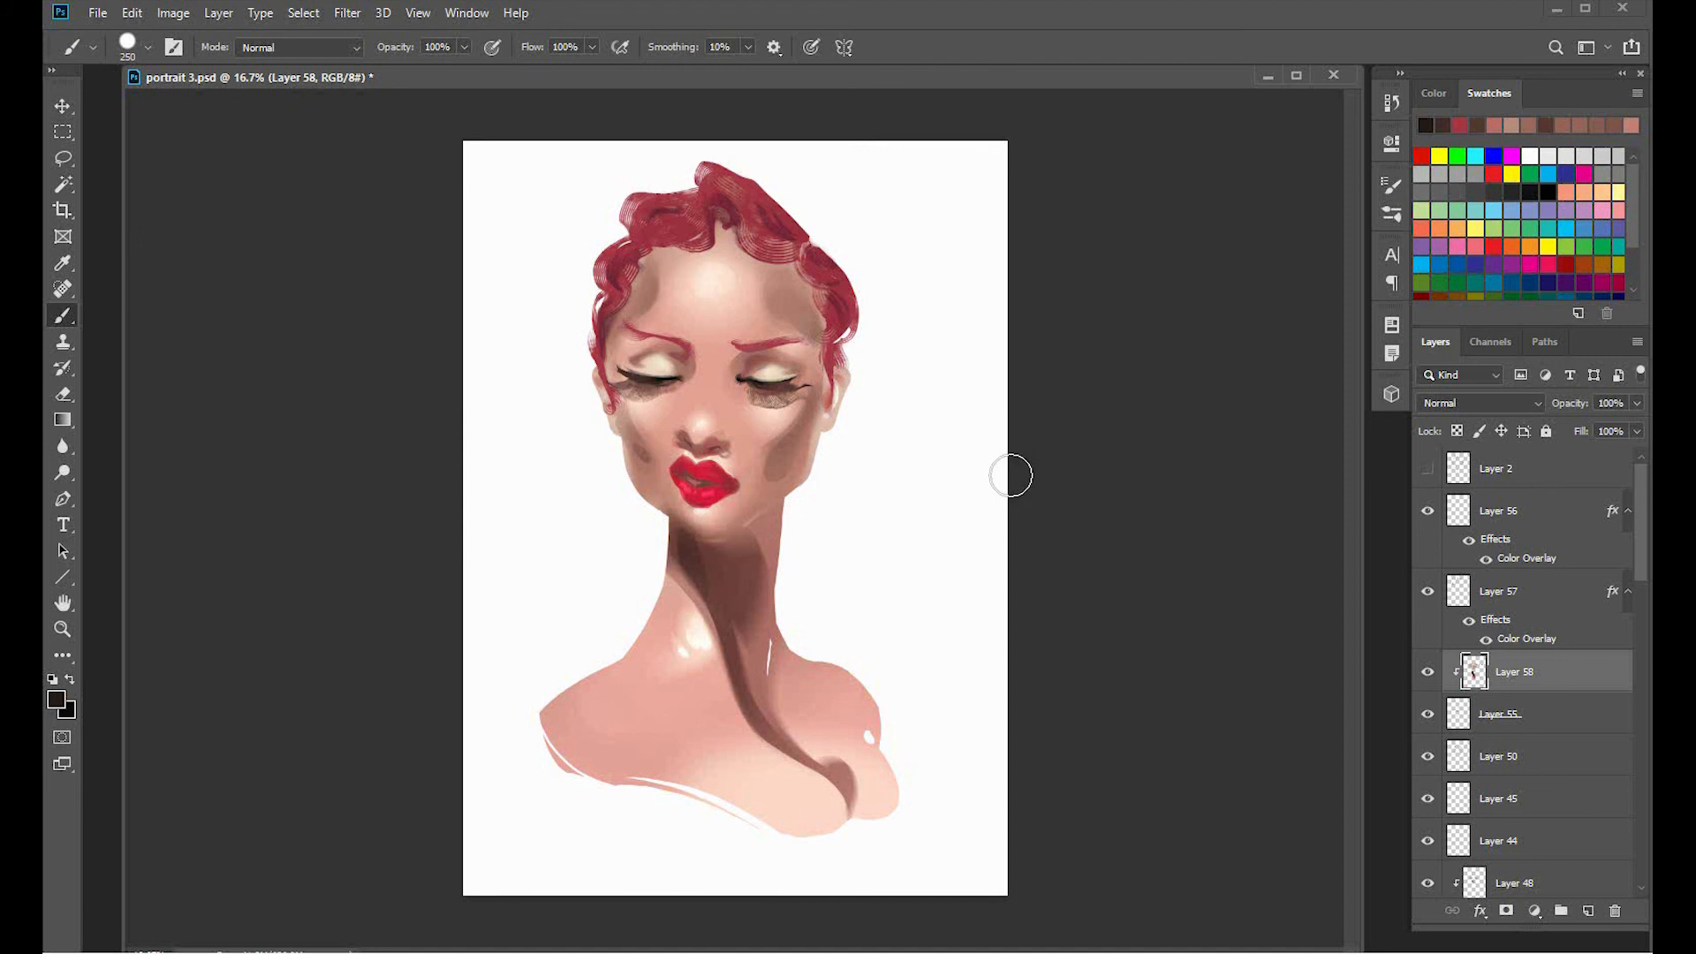
# On a new layer, lasso a narrow sliver along the neck's shadowed edge and fill it with a gradient of sampled pale skin pink.
pyautogui.click(63, 158)
pyautogui.click(1588, 911)
pyautogui.moveTo(677, 521)
pyautogui.mouseDown()
pyautogui.moveTo(683, 570)
pyautogui.moveTo(677, 525)
pyautogui.mouseUp()
pyautogui.press('g')
pyautogui.keyDown('alt'); pyautogui.click(837, 390); pyautogui.keyUp('alt')
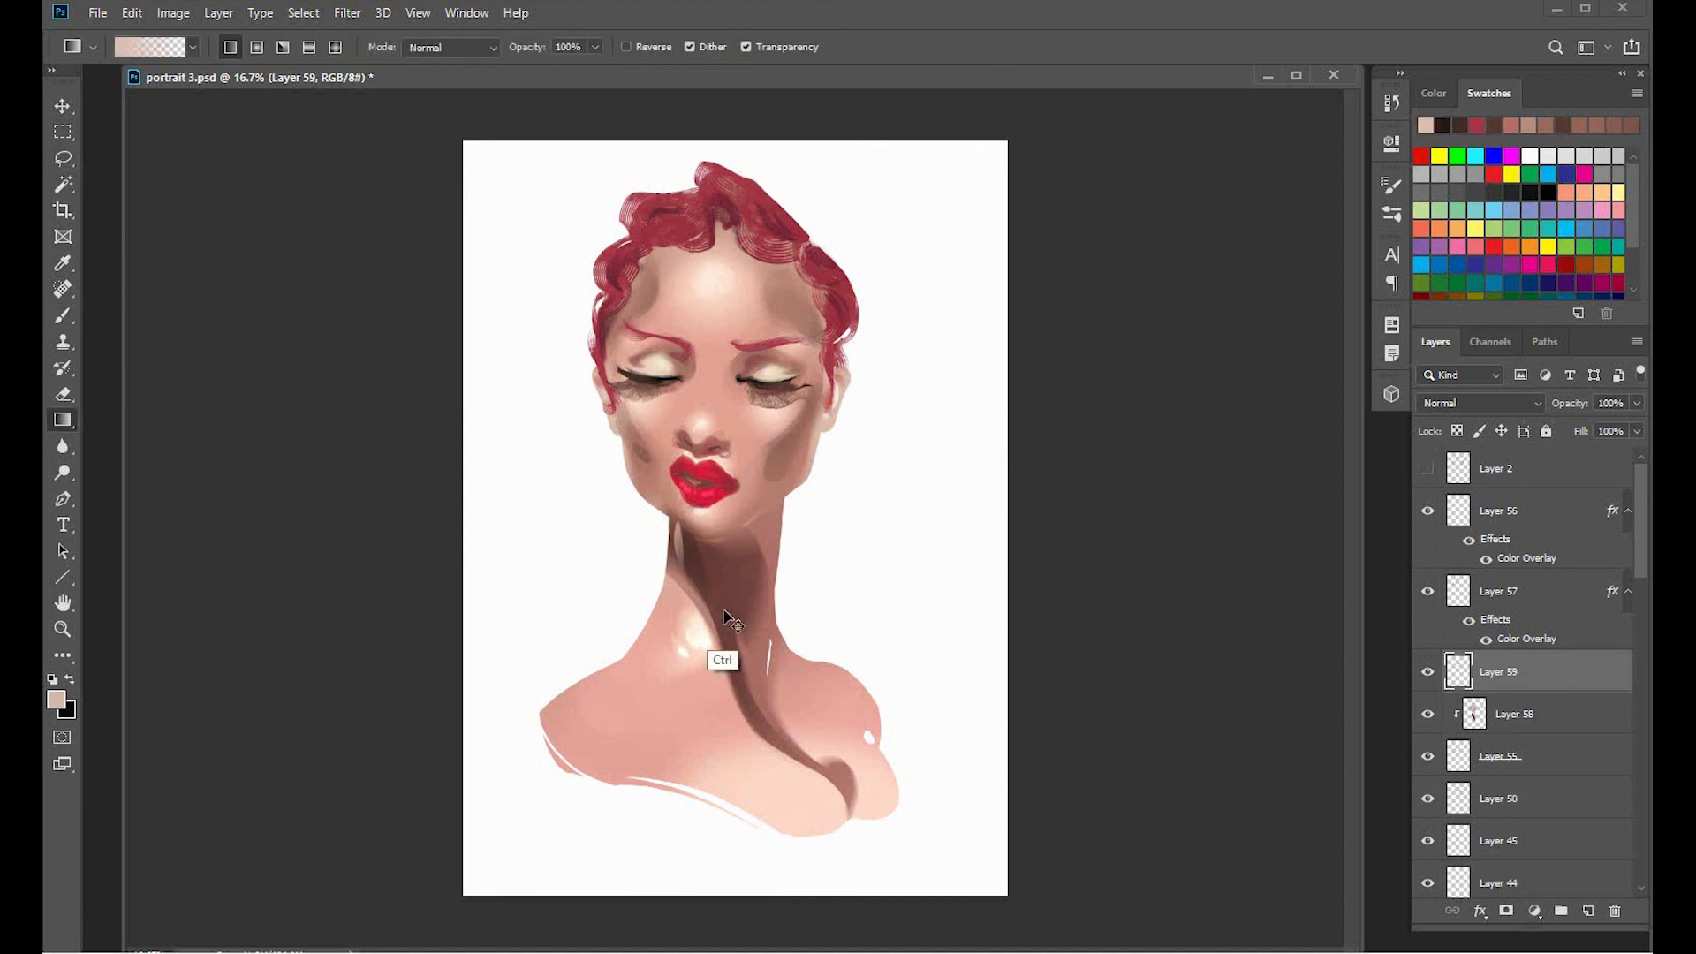
# Apply Motion Blur at angle -16 and distance 41 pixels to the neck sliver and erase its excess.
pyautogui.click(348, 12)
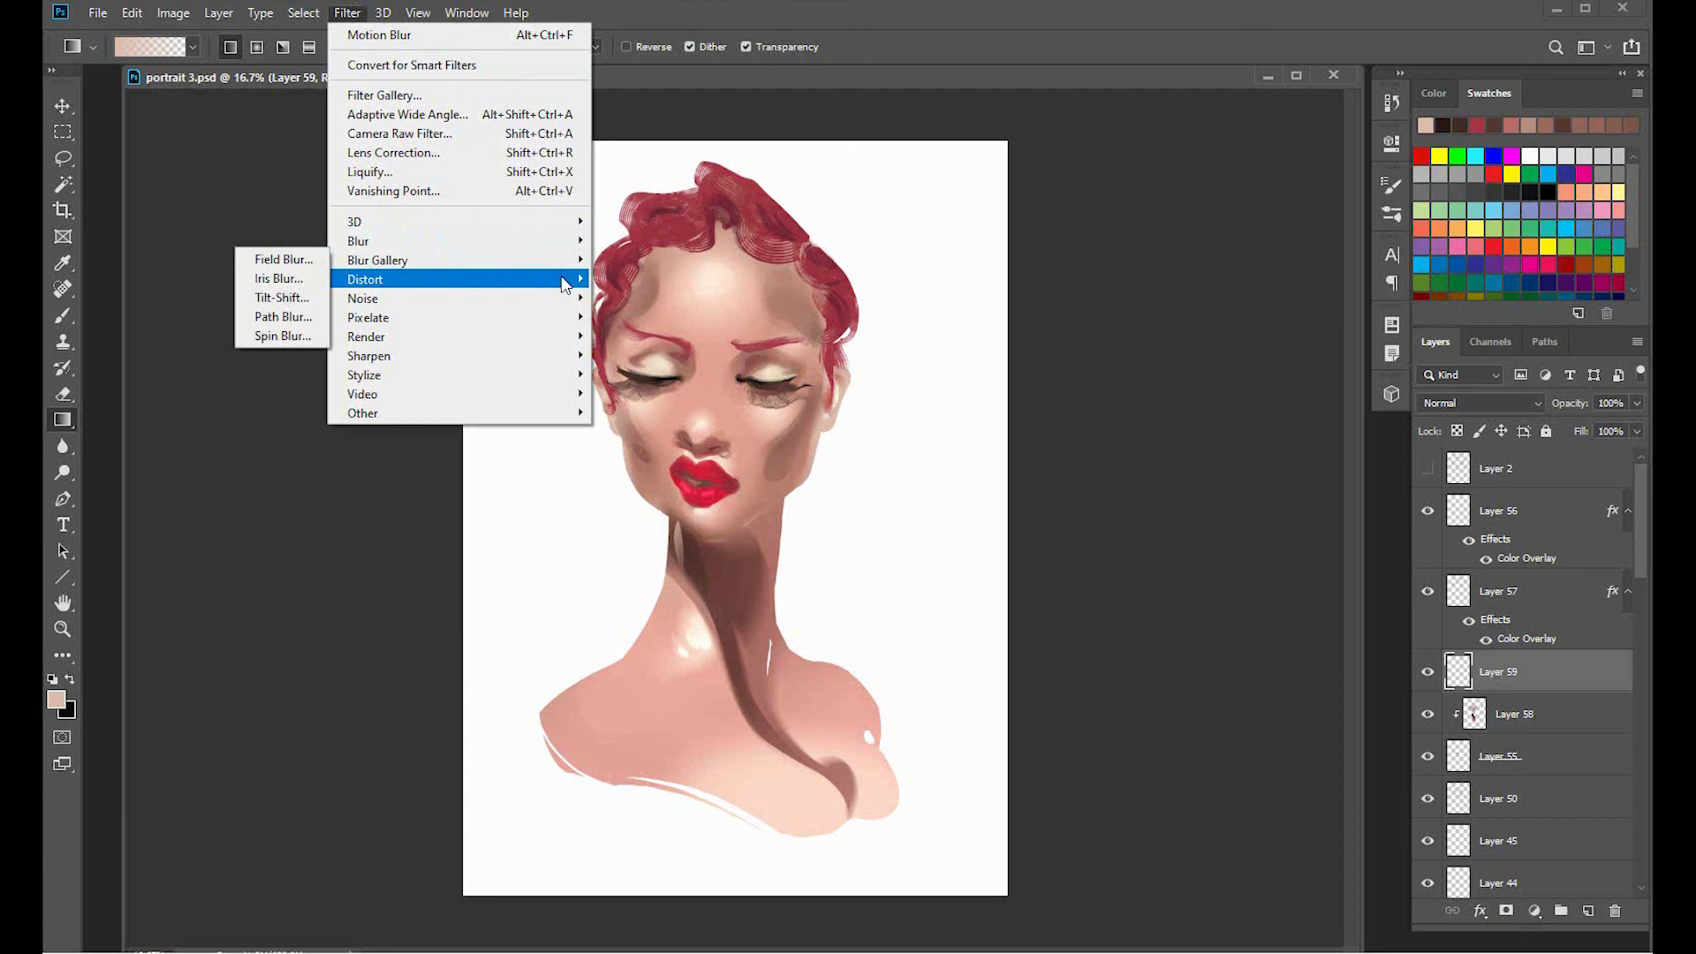
pyautogui.moveTo(398, 239)
pyautogui.click(265, 353)
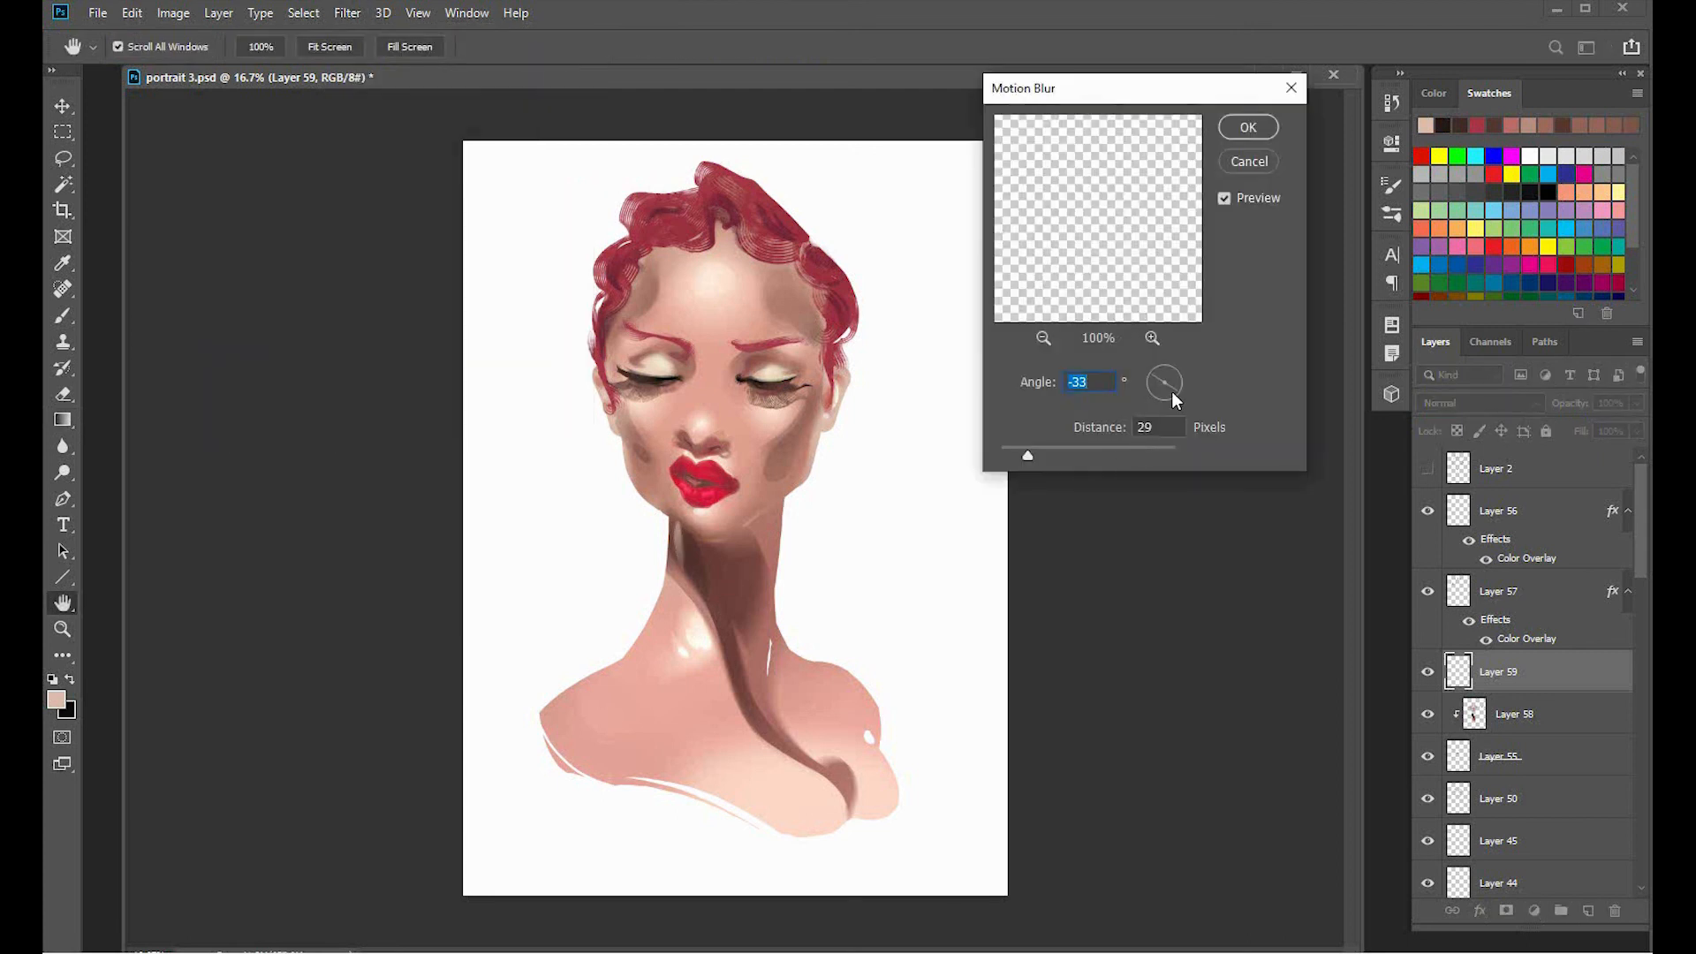
pyautogui.moveTo(1171, 391); pyautogui.dragTo(1184, 386)
pyautogui.click(1249, 126)
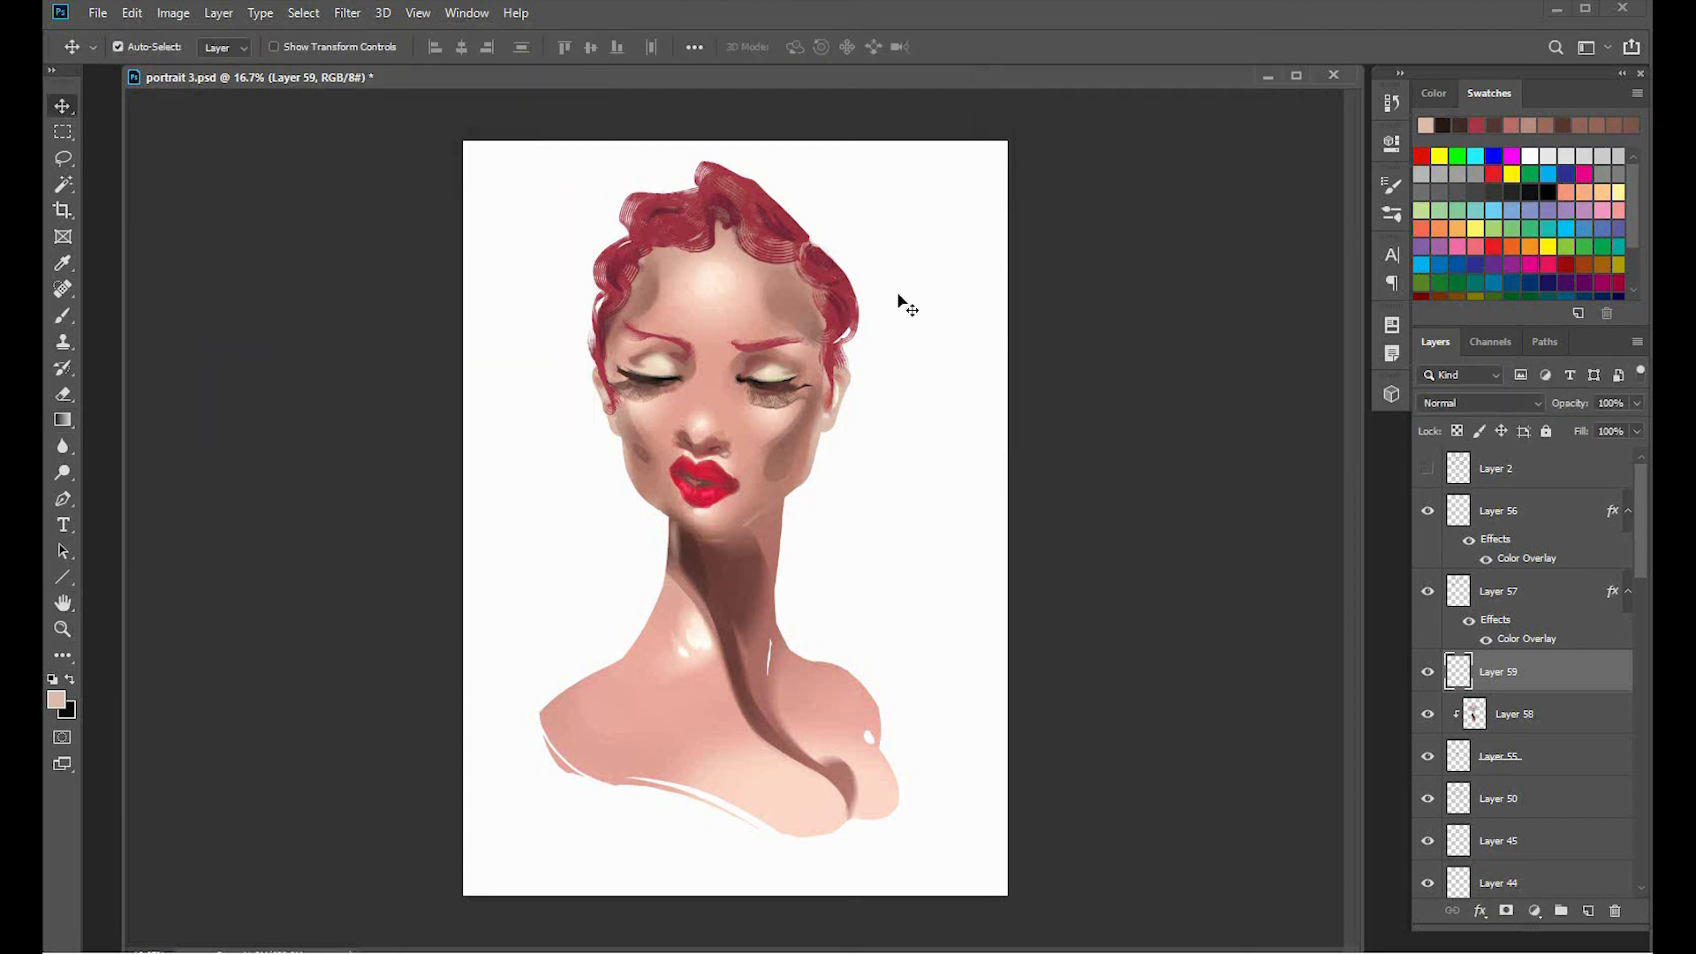
pyautogui.press('e')
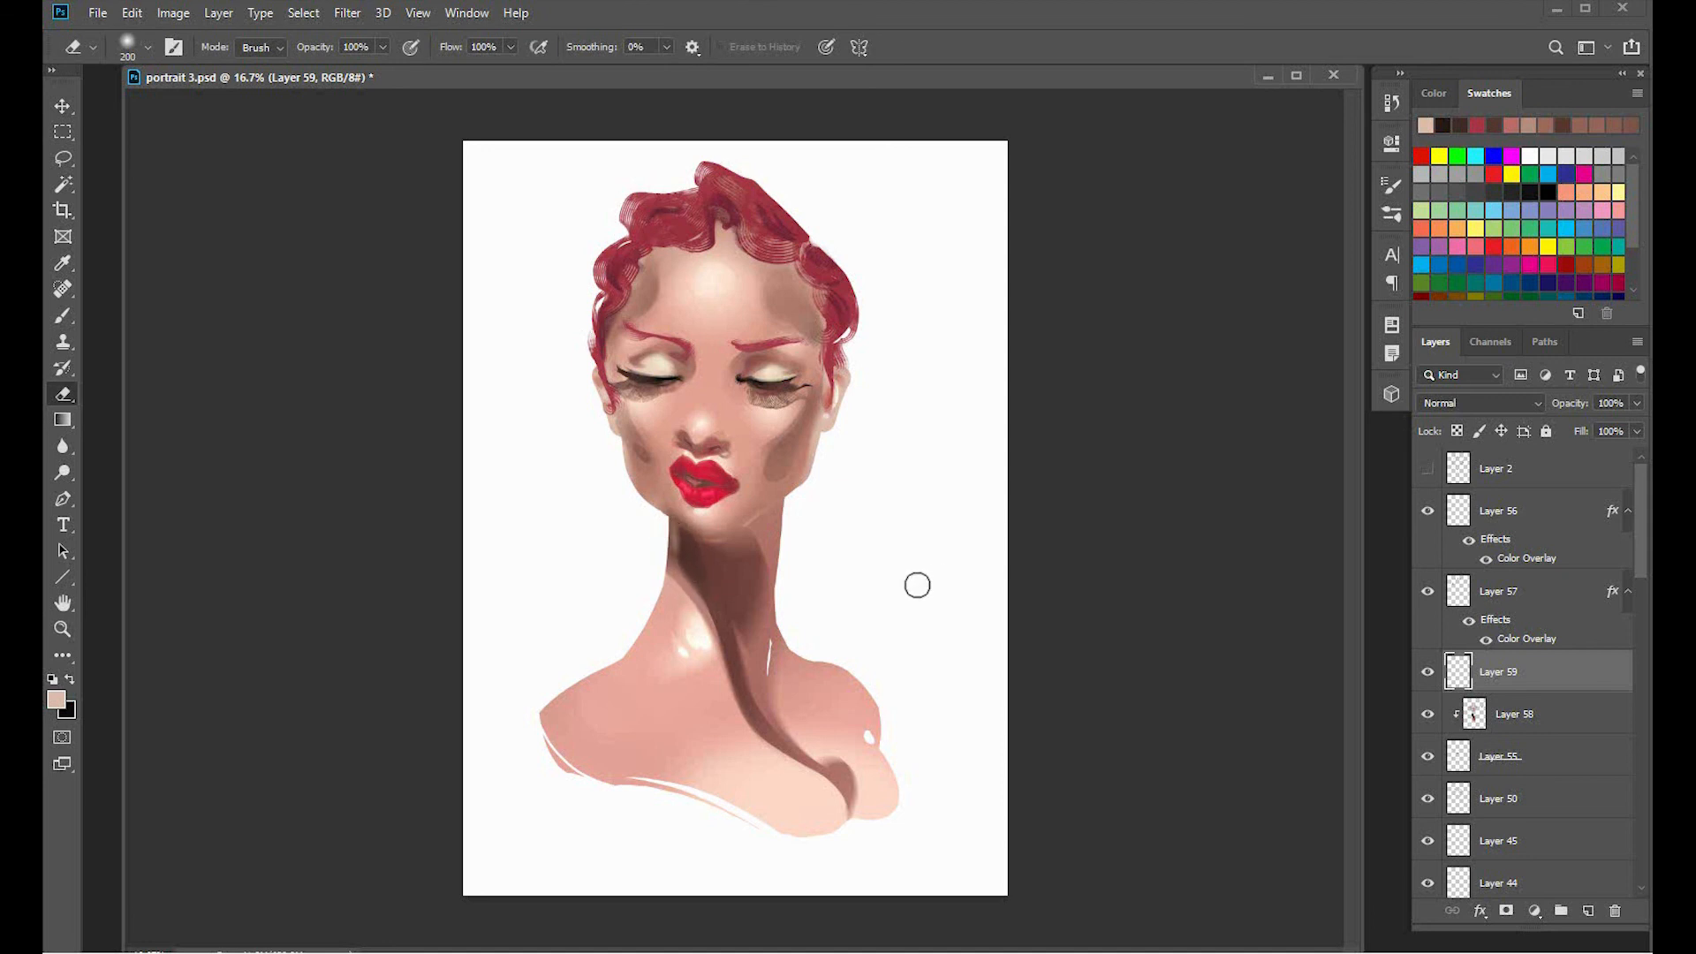
# On a new layer, lasso reflected-light shapes along the face edge, ear, jawline, neck and shoulder on the portrait's right side.
pyautogui.press('l')
pyautogui.click(1589, 912)
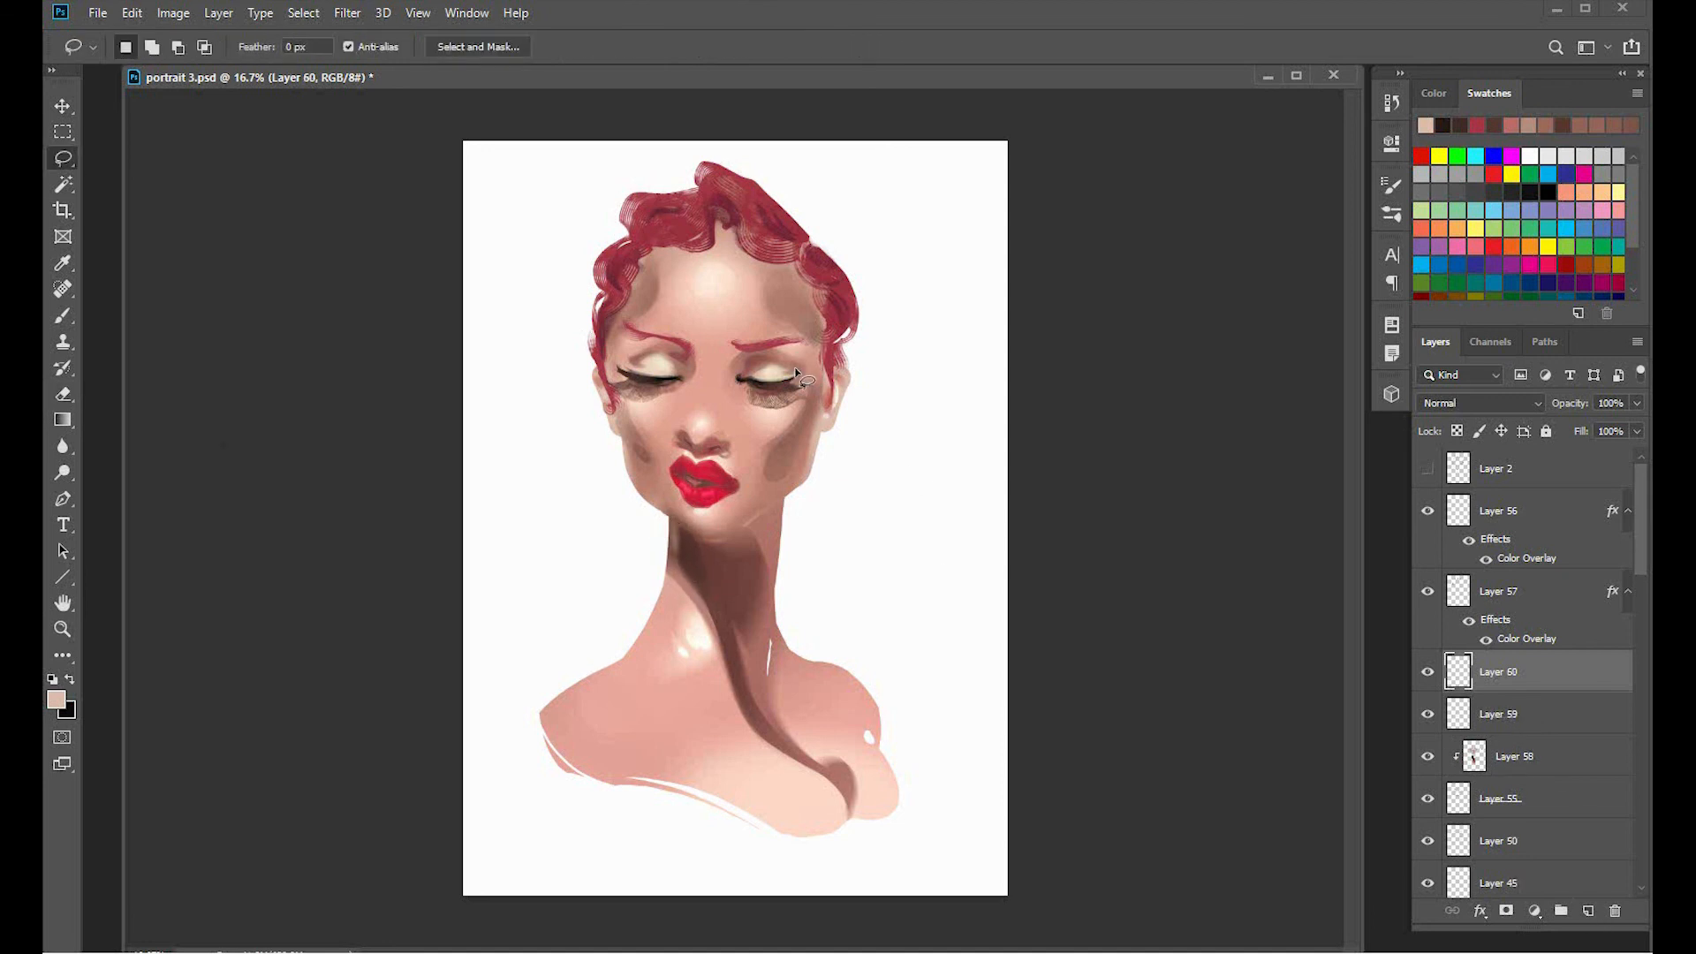
pyautogui.moveTo(788, 490)
pyautogui.mouseDown()
pyautogui.moveTo(818, 454)
pyautogui.moveTo(840, 378)
pyautogui.mouseUp()
pyautogui.press('shift')
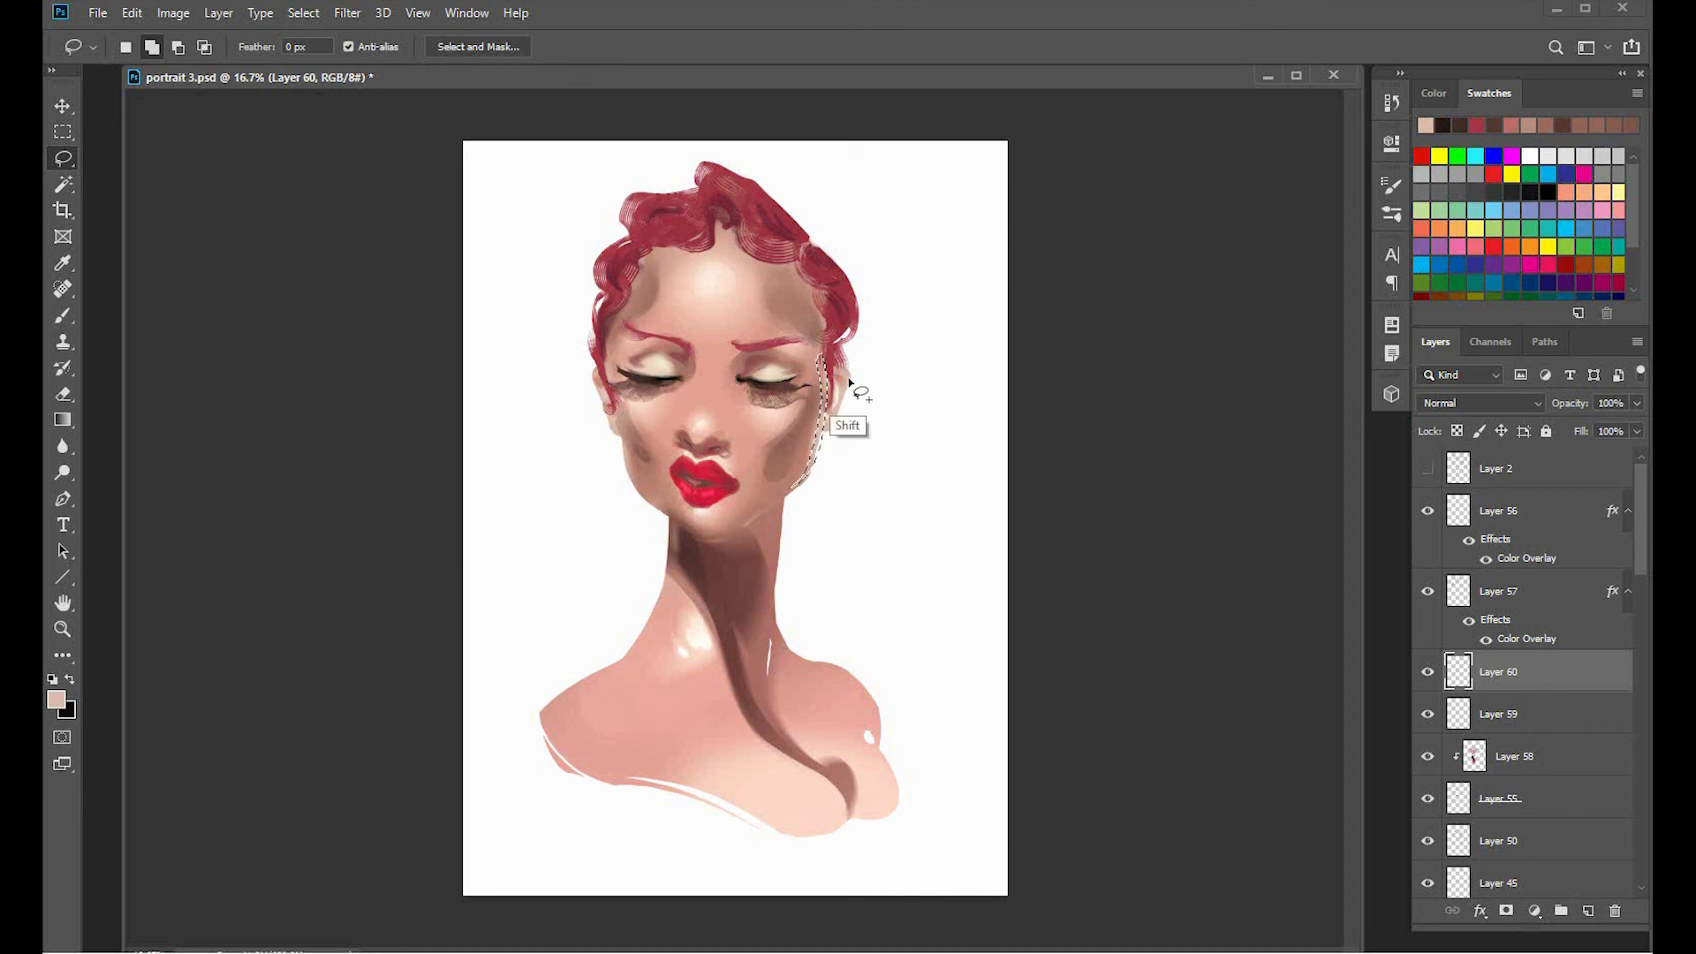
pyautogui.moveTo(773, 514)
pyautogui.mouseDown()
pyautogui.moveTo(735, 535)
pyautogui.moveTo(769, 530)
pyautogui.moveTo(765, 708)
pyautogui.moveTo(781, 530)
pyautogui.moveTo(765, 655)
pyautogui.moveTo(848, 692)
pyautogui.moveTo(826, 741)
pyautogui.mouseUp()
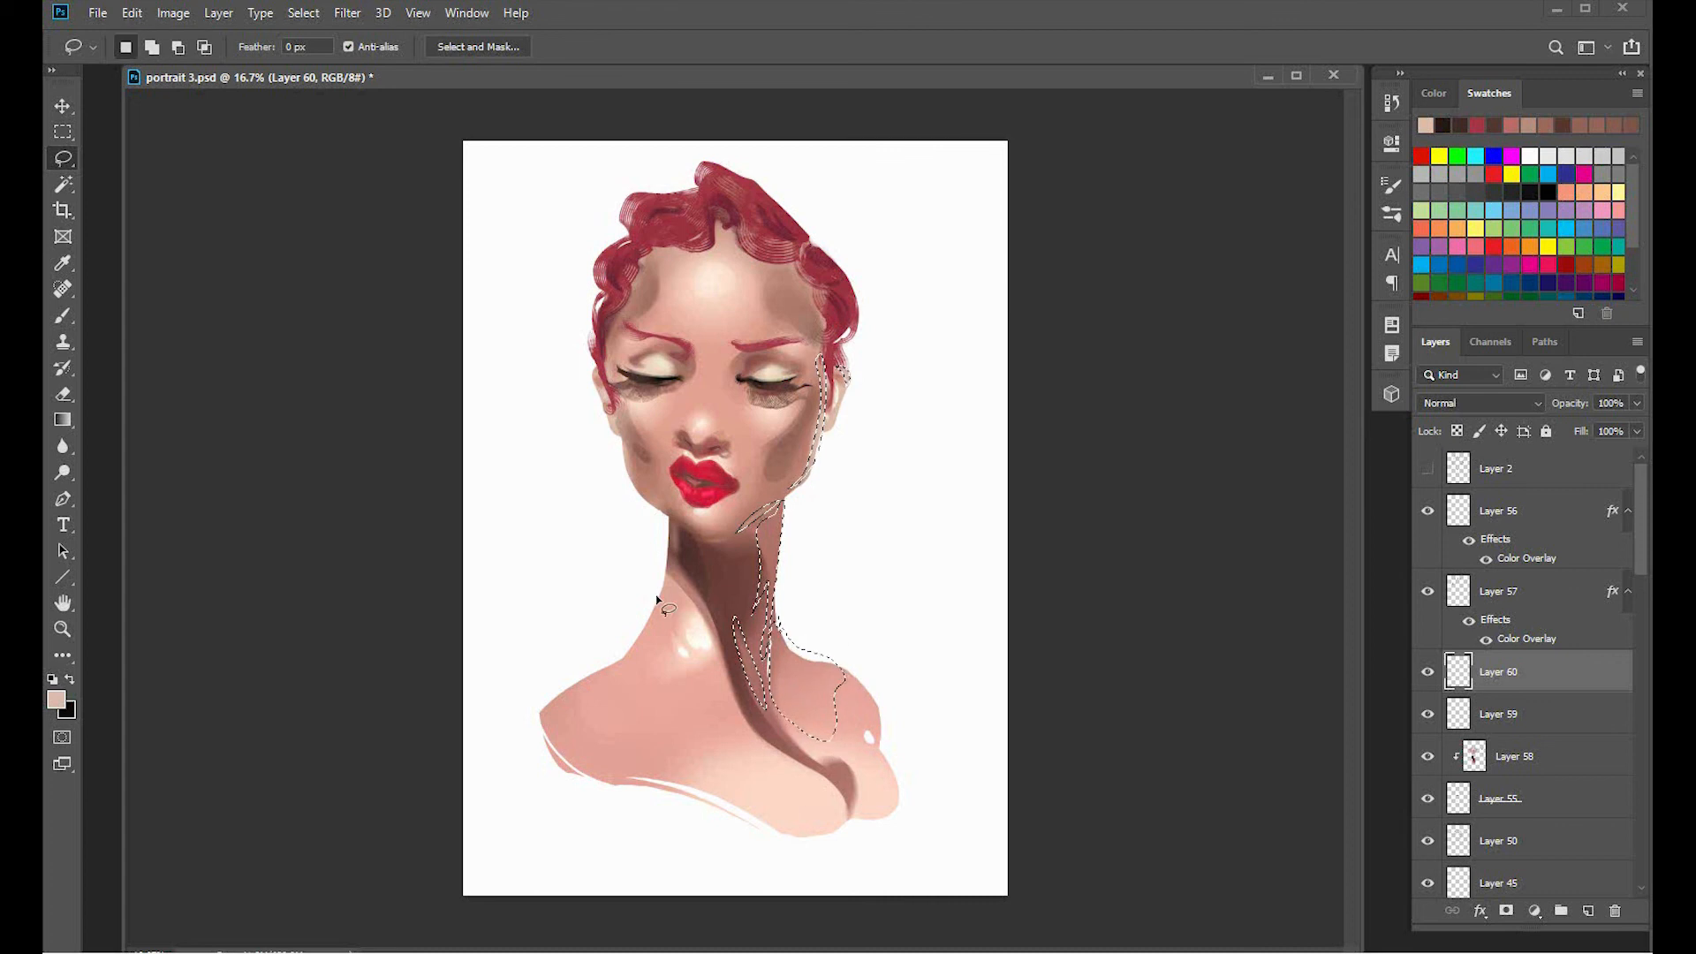
# Fill the reflected-light selection with a diagonal gradient of pale icy blue.
pyautogui.press('g')
pyautogui.click(56, 700)
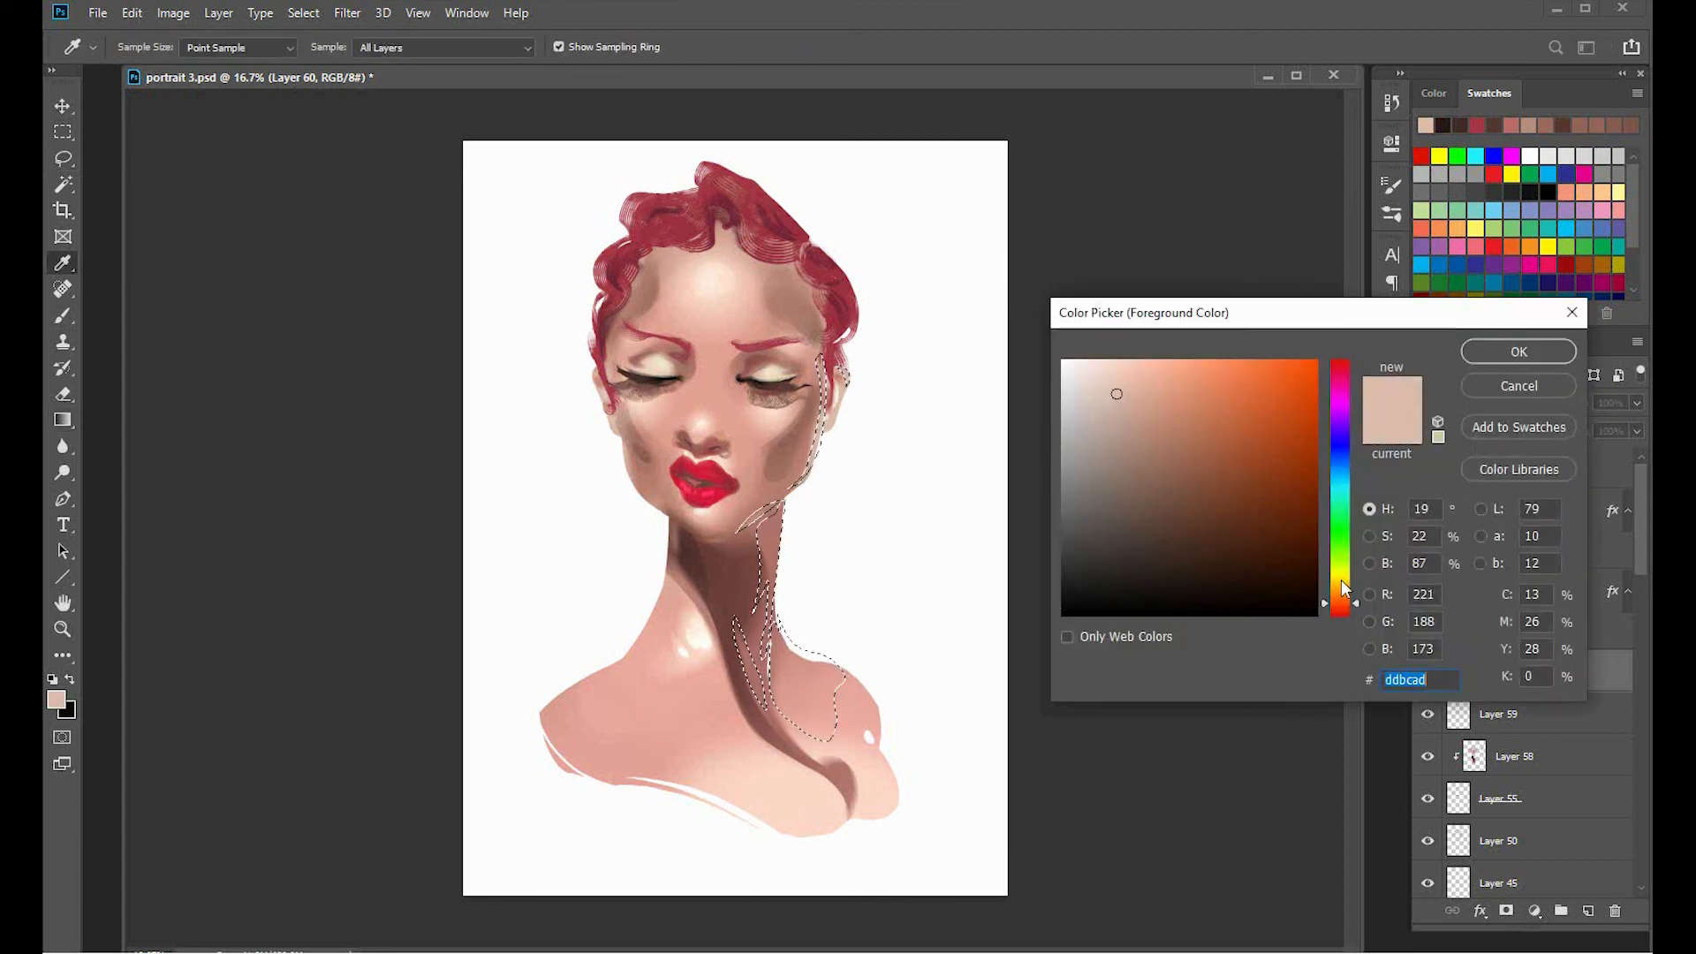
pyautogui.moveTo(1341, 579); pyautogui.dragTo(1341, 489)
pyautogui.click(1083, 383)
pyautogui.click(1493, 355)
pyautogui.moveTo(910, 495); pyautogui.dragTo(609, 859)
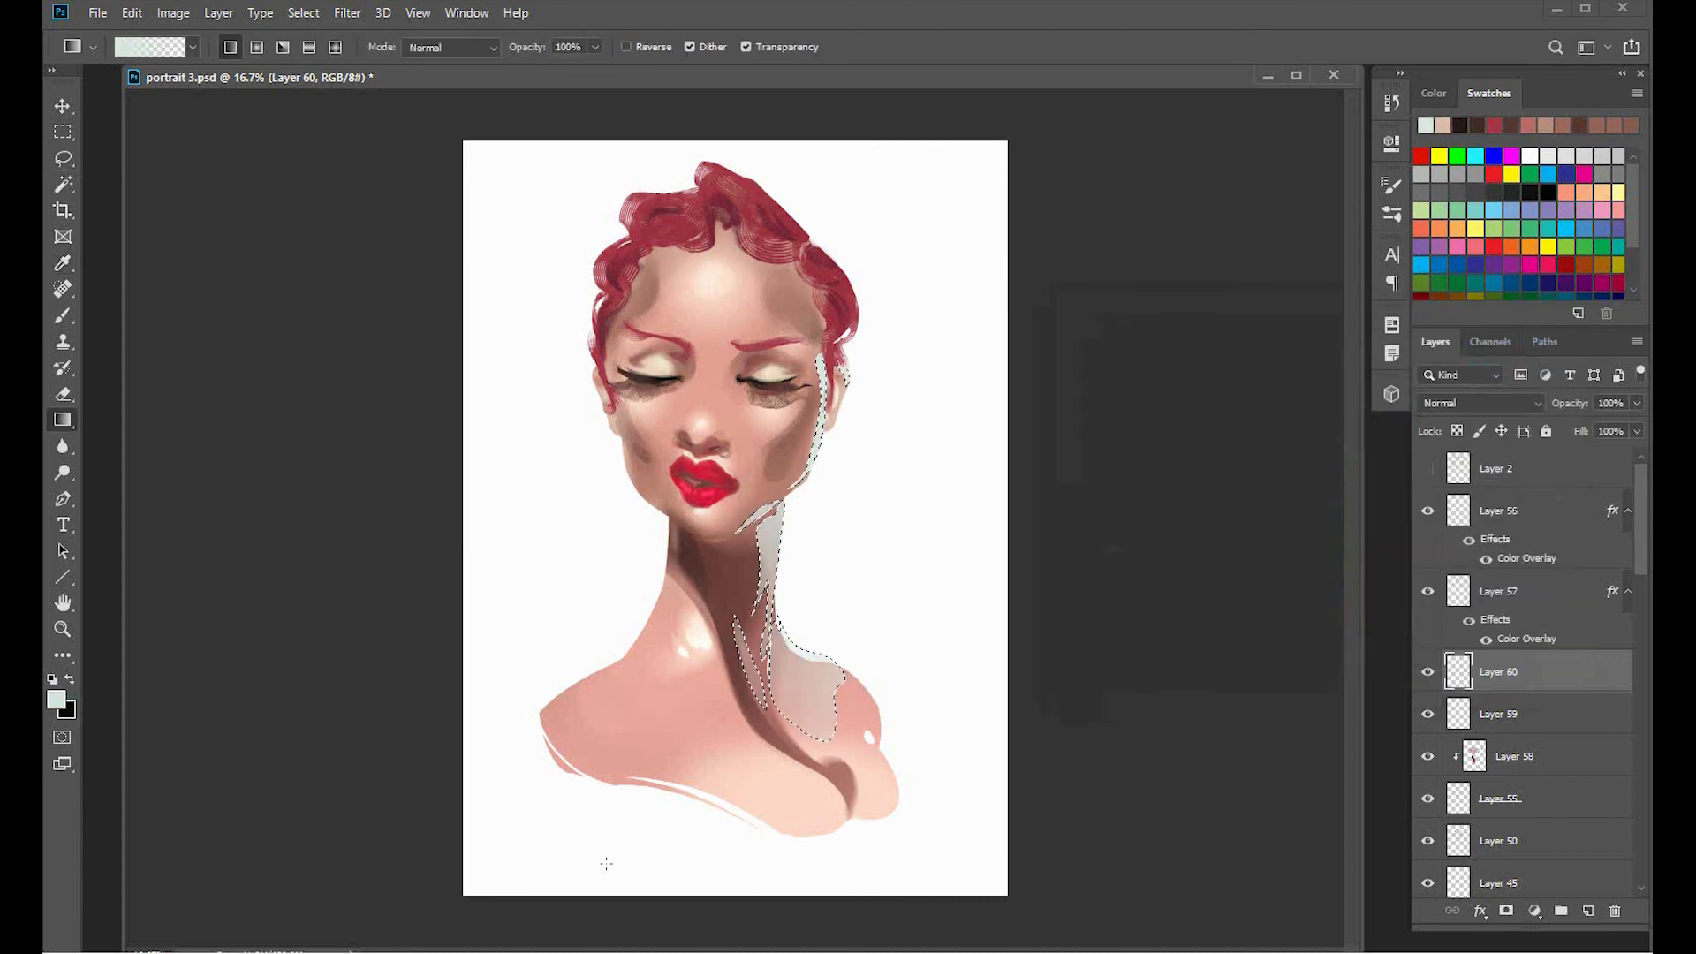
# Deselect the reflected-light shapes and soften them with a diagonal Motion Blur at distance 41 pixels.
pyautogui.hotkey('ctrl', 'd')
pyautogui.click(347, 12)
pyautogui.moveTo(397, 235)
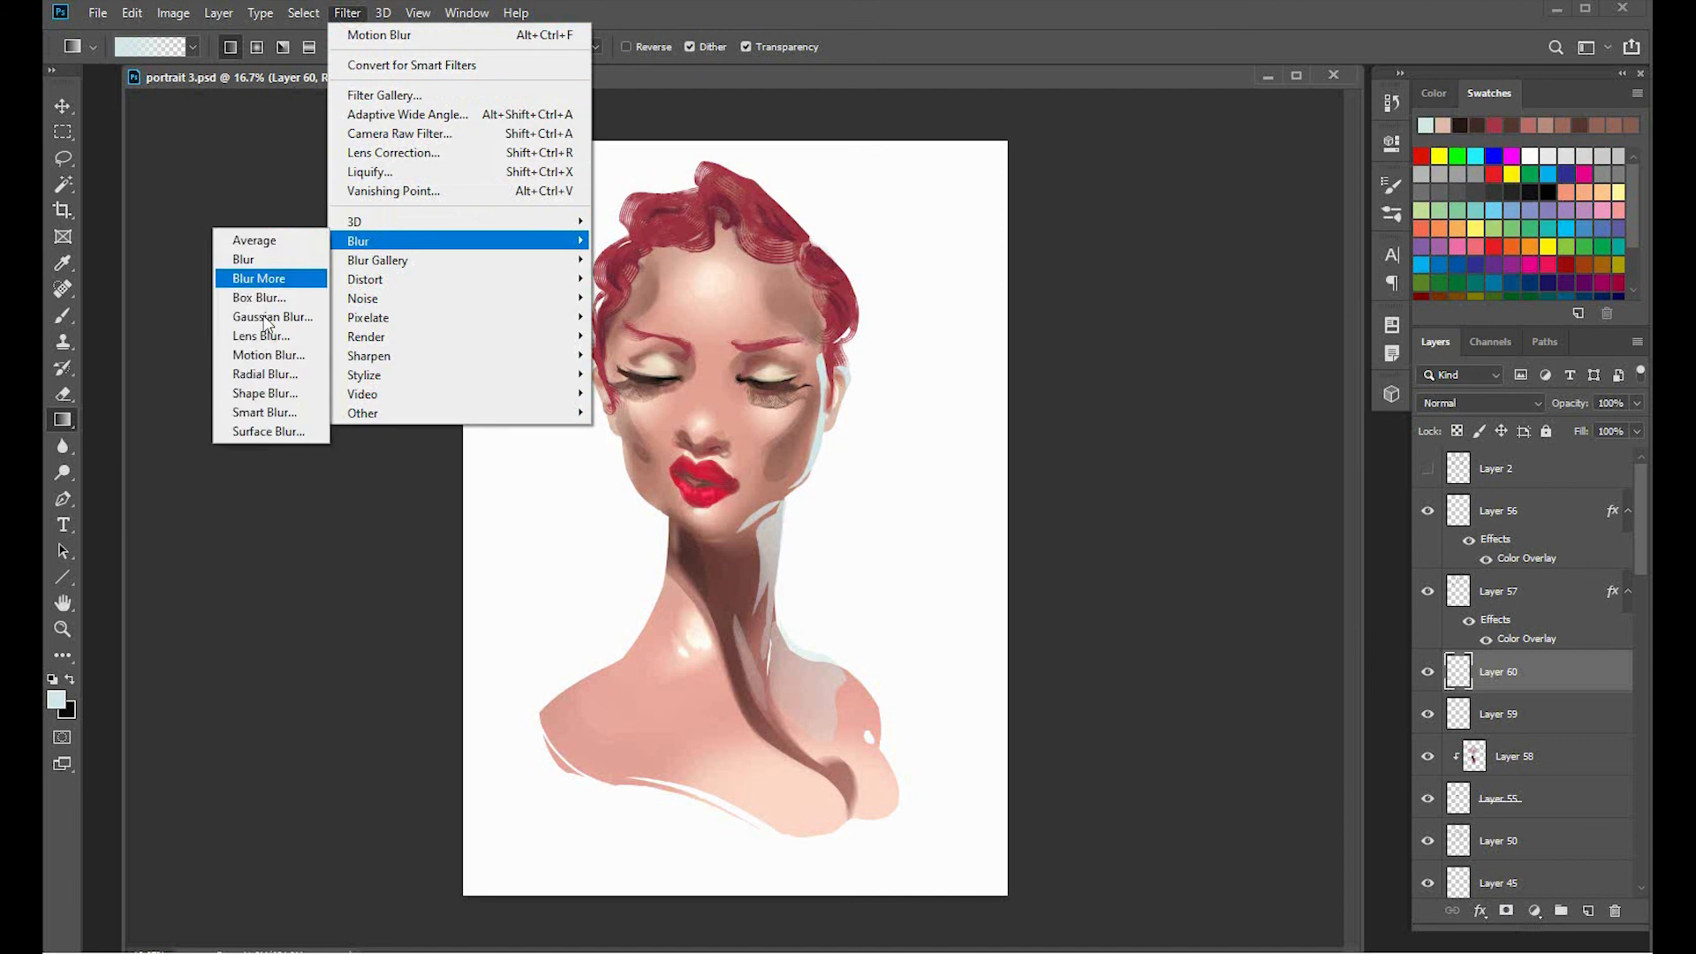
pyautogui.click(265, 355)
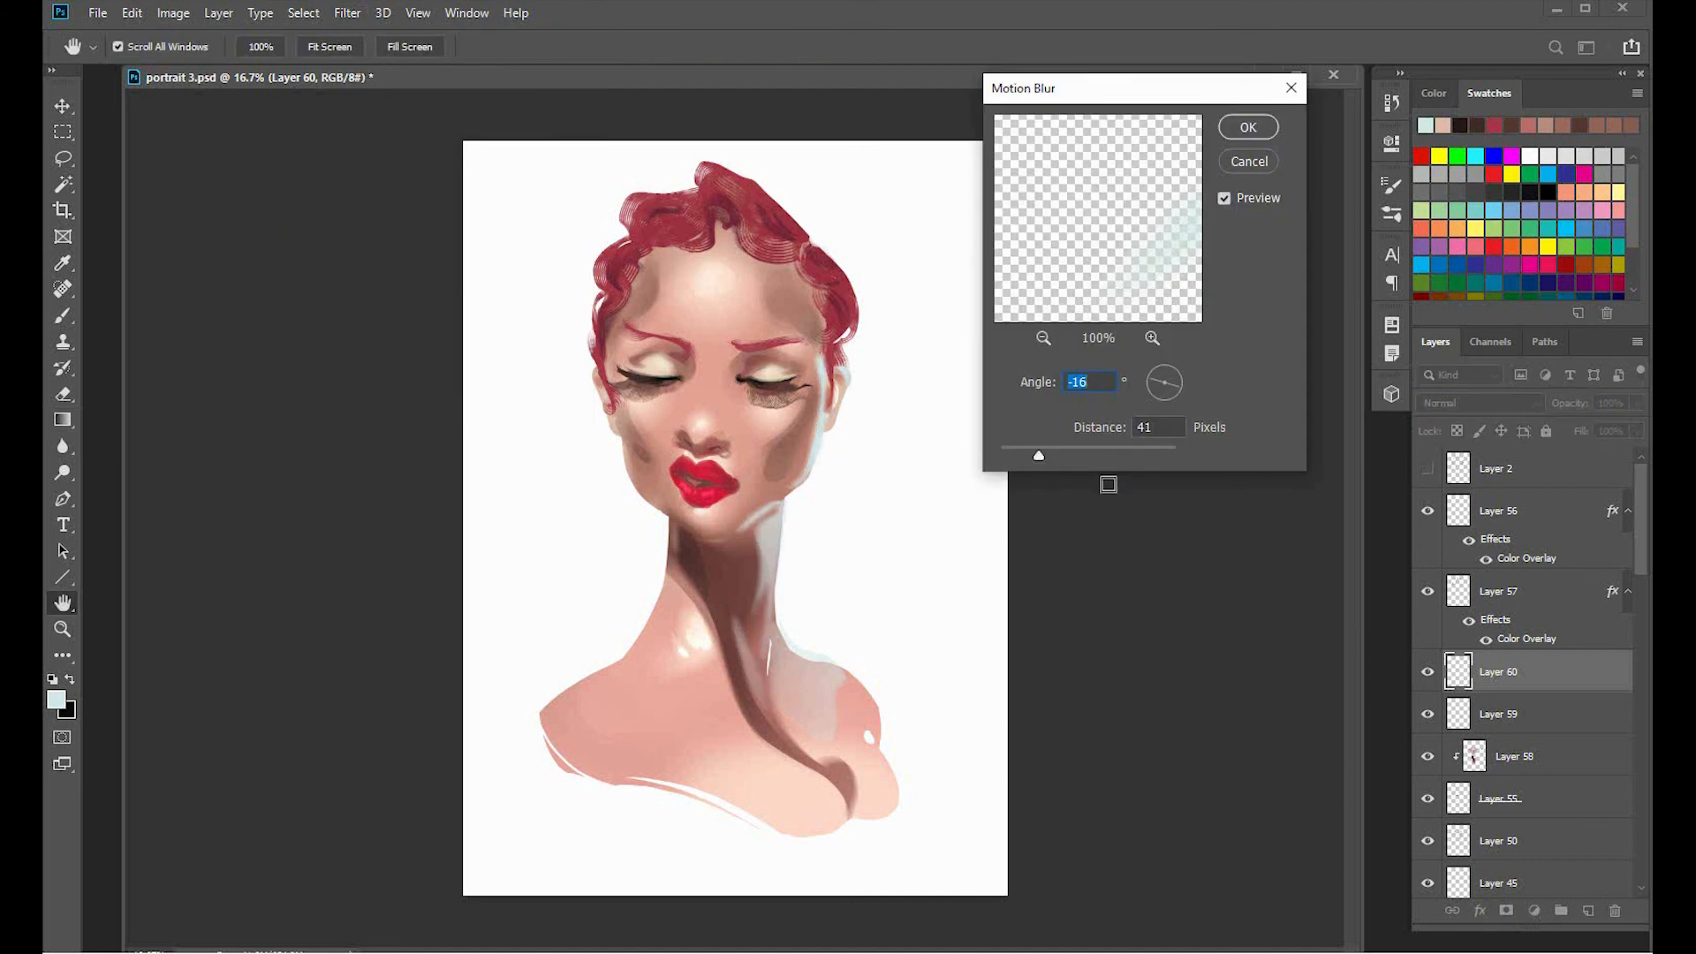
pyautogui.moveTo(1039, 451)
pyautogui.mouseDown()
pyautogui.moveTo(1058, 450)
pyautogui.moveTo(1044, 452)
pyautogui.mouseUp()
pyautogui.click(1177, 399)
pyautogui.click(1179, 401)
pyautogui.press('Return')
# Lasso the neck and shoulder part of the reflected light and cut it onto its own layer.
pyautogui.press('l')
pyautogui.moveTo(798, 496)
pyautogui.mouseDown()
pyautogui.moveTo(753, 542)
pyautogui.moveTo(809, 799)
pyautogui.moveTo(830, 798)
pyautogui.mouseUp()
pyautogui.rightClick(830, 798)
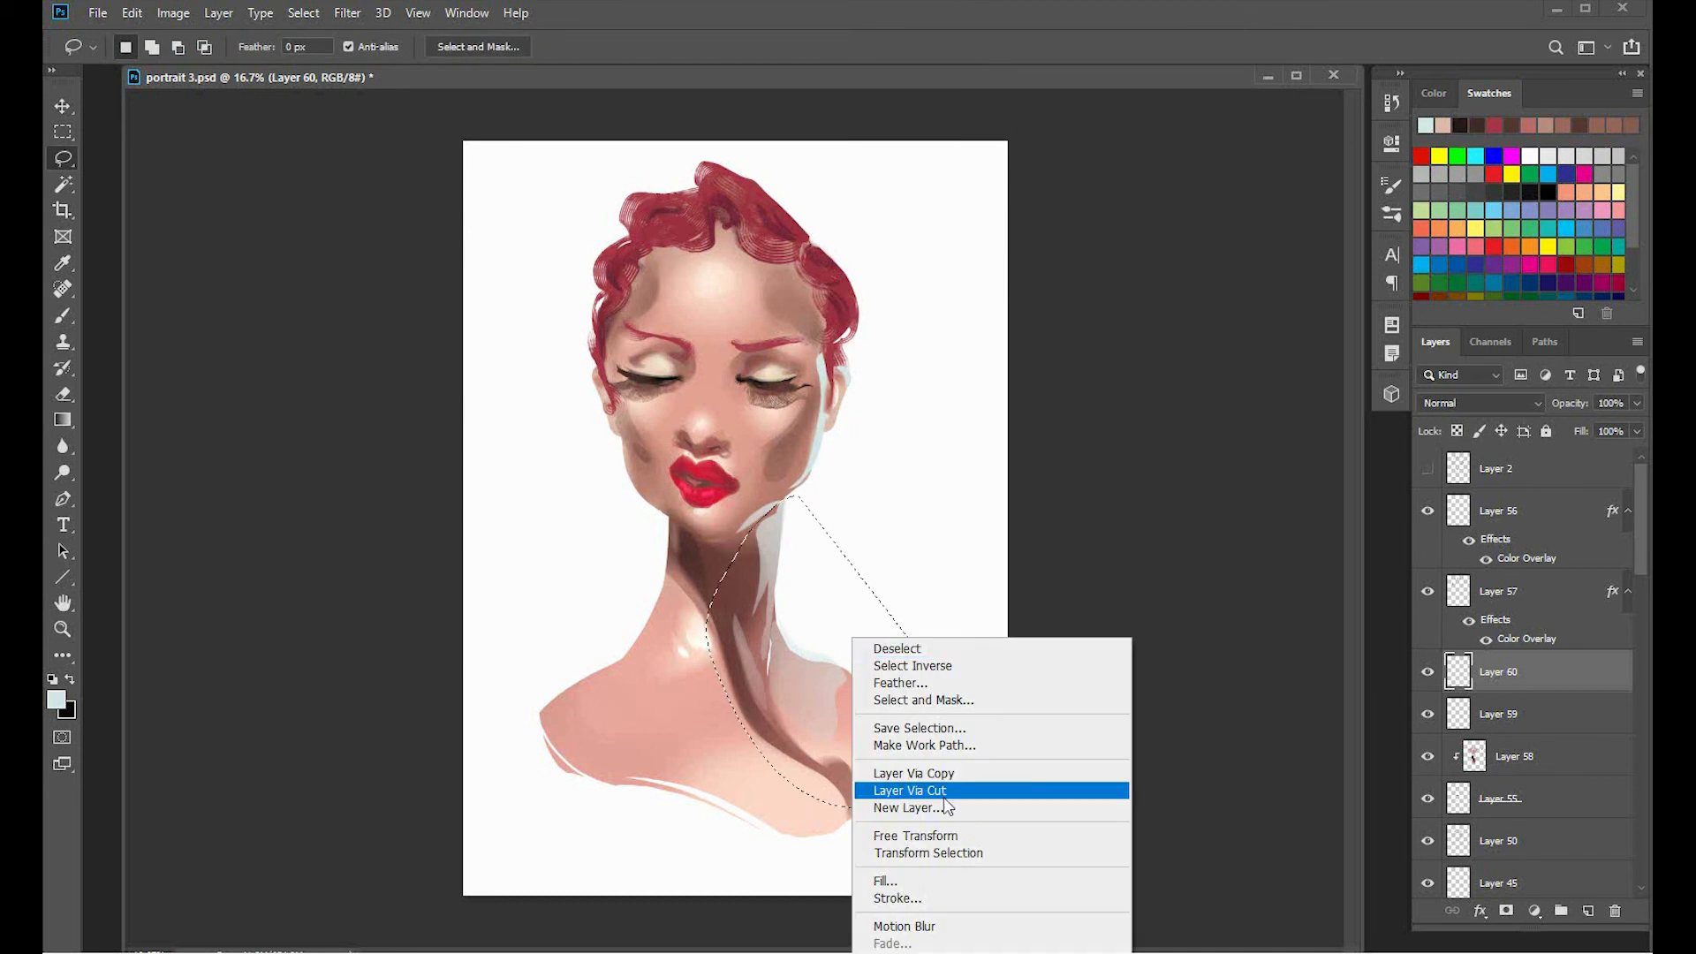
pyautogui.click(884, 787)
# Apply Motion Blur at angle 8 and distance 96 pixels to the neck and shoulder light.
pyautogui.click(348, 12)
pyautogui.moveTo(380, 235)
pyautogui.click(268, 354)
pyautogui.click(1166, 379)
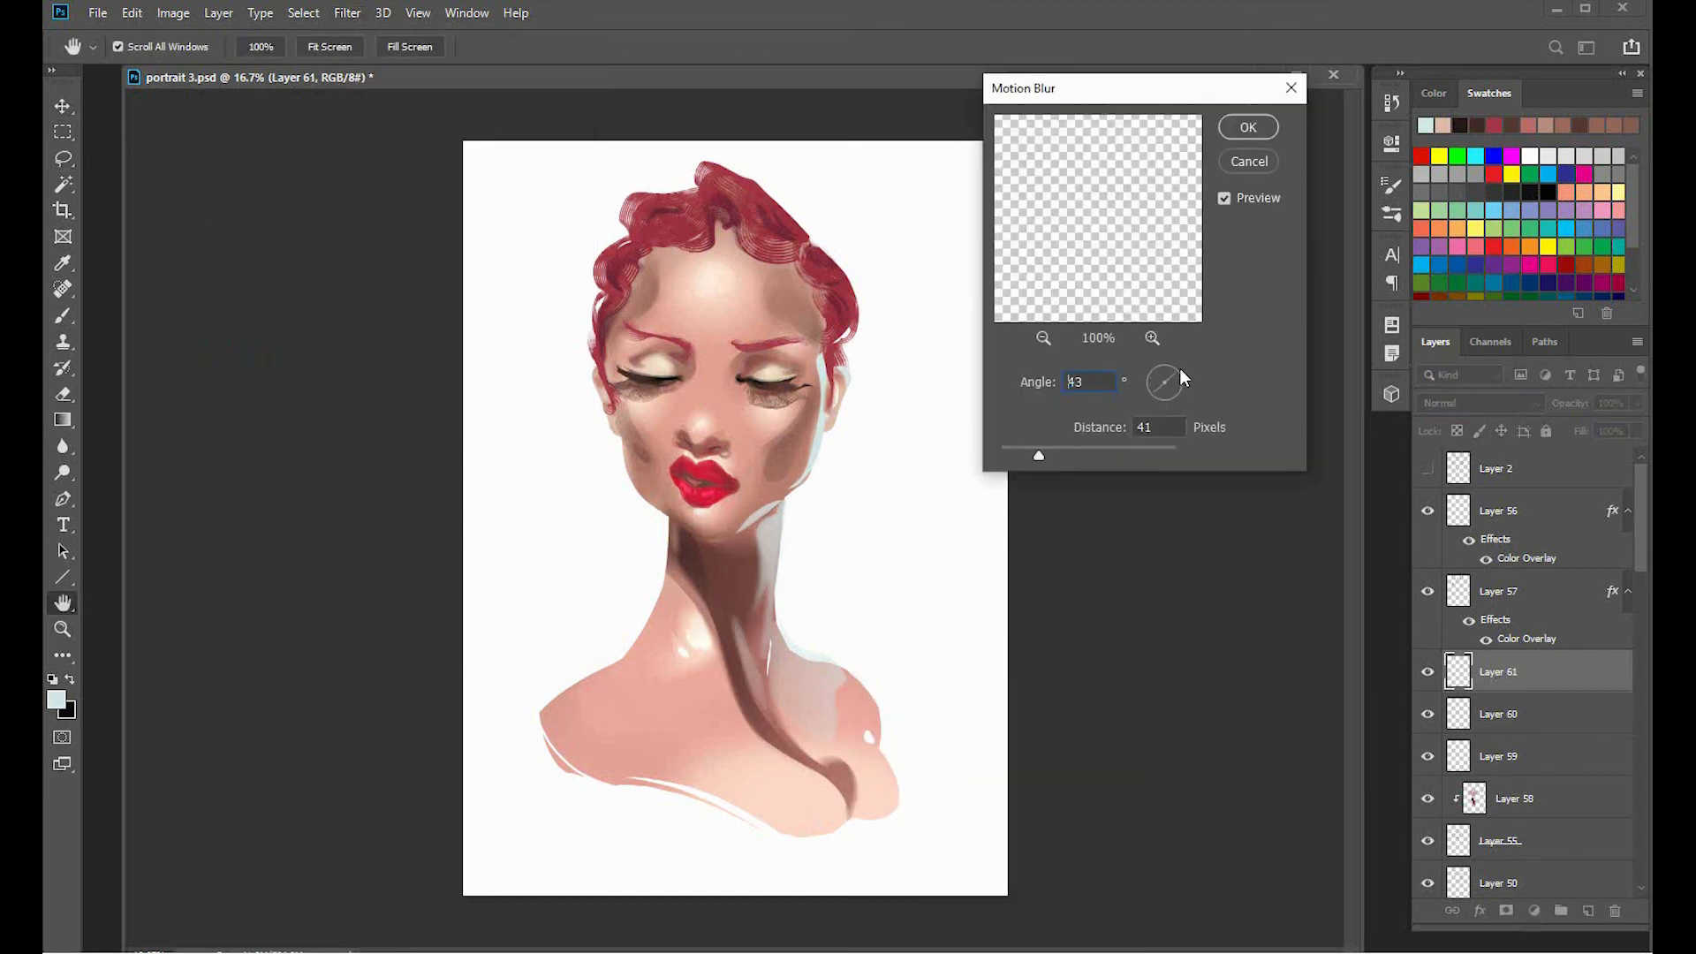
pyautogui.moveTo(1041, 450); pyautogui.dragTo(1097, 452)
pyautogui.press('Return')
# Erase the excess pale light from the neck and shoulder on Layer 61, enlarging the eraser to 250 px for the shoulder.
pyautogui.press('l')
pyautogui.press('e')
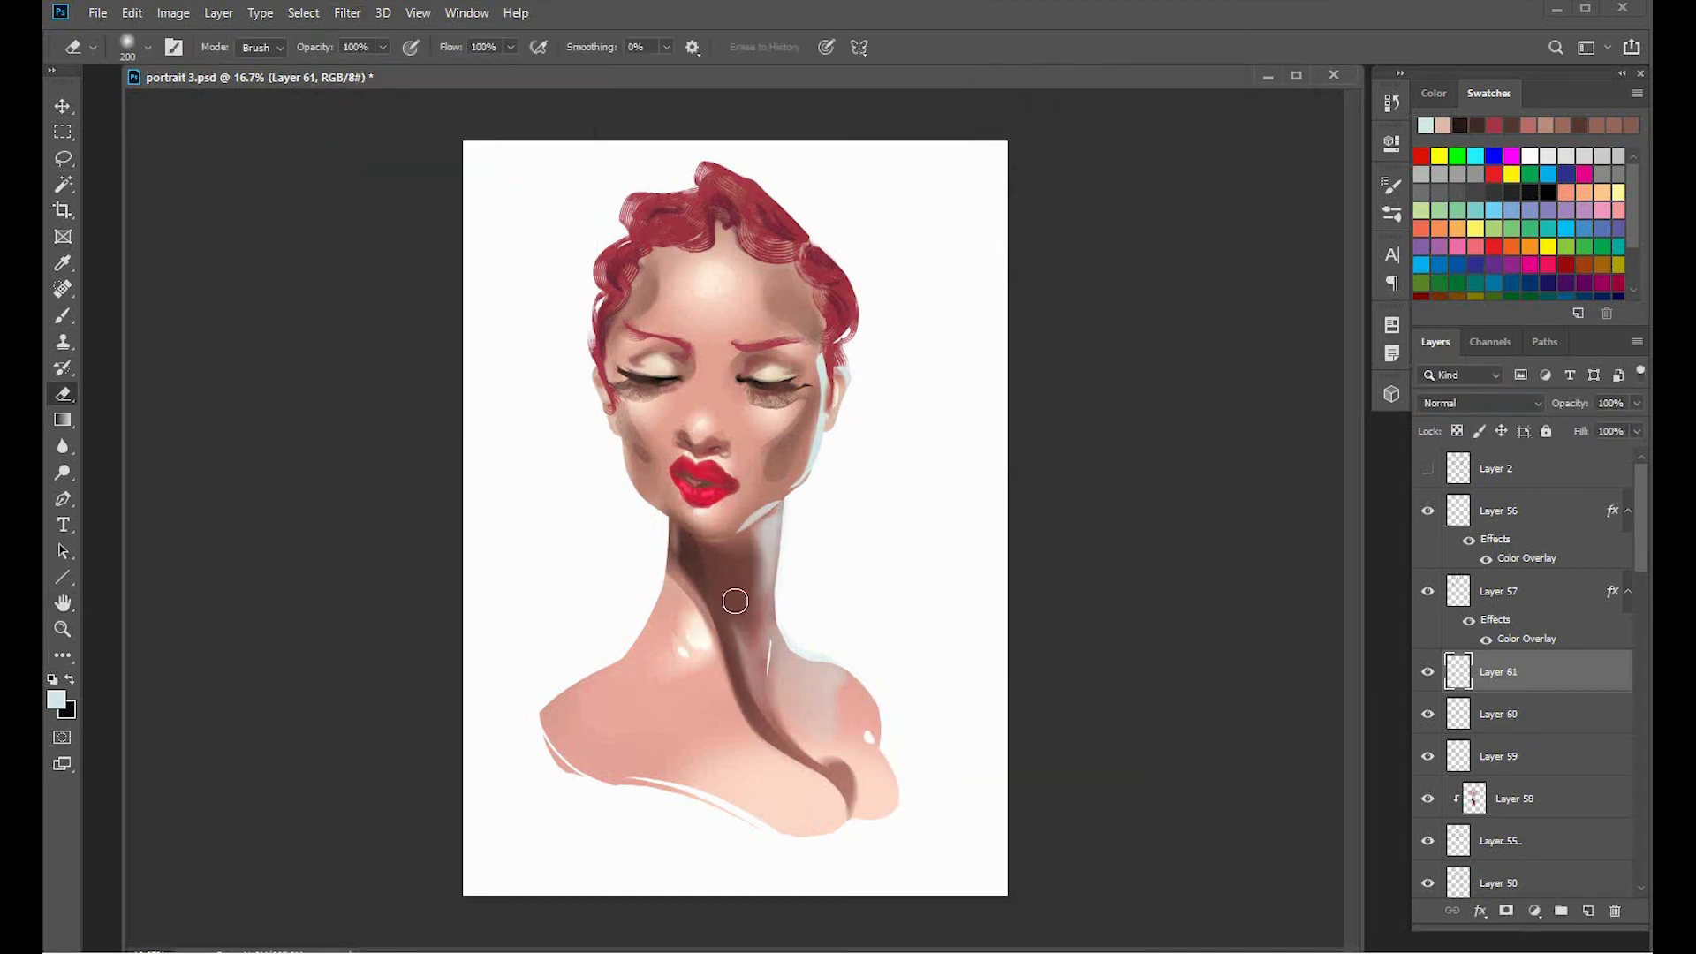
pyautogui.moveTo(772, 527)
pyautogui.mouseDown()
pyautogui.moveTo(768, 586)
pyautogui.moveTo(768, 539)
pyautogui.mouseUp()
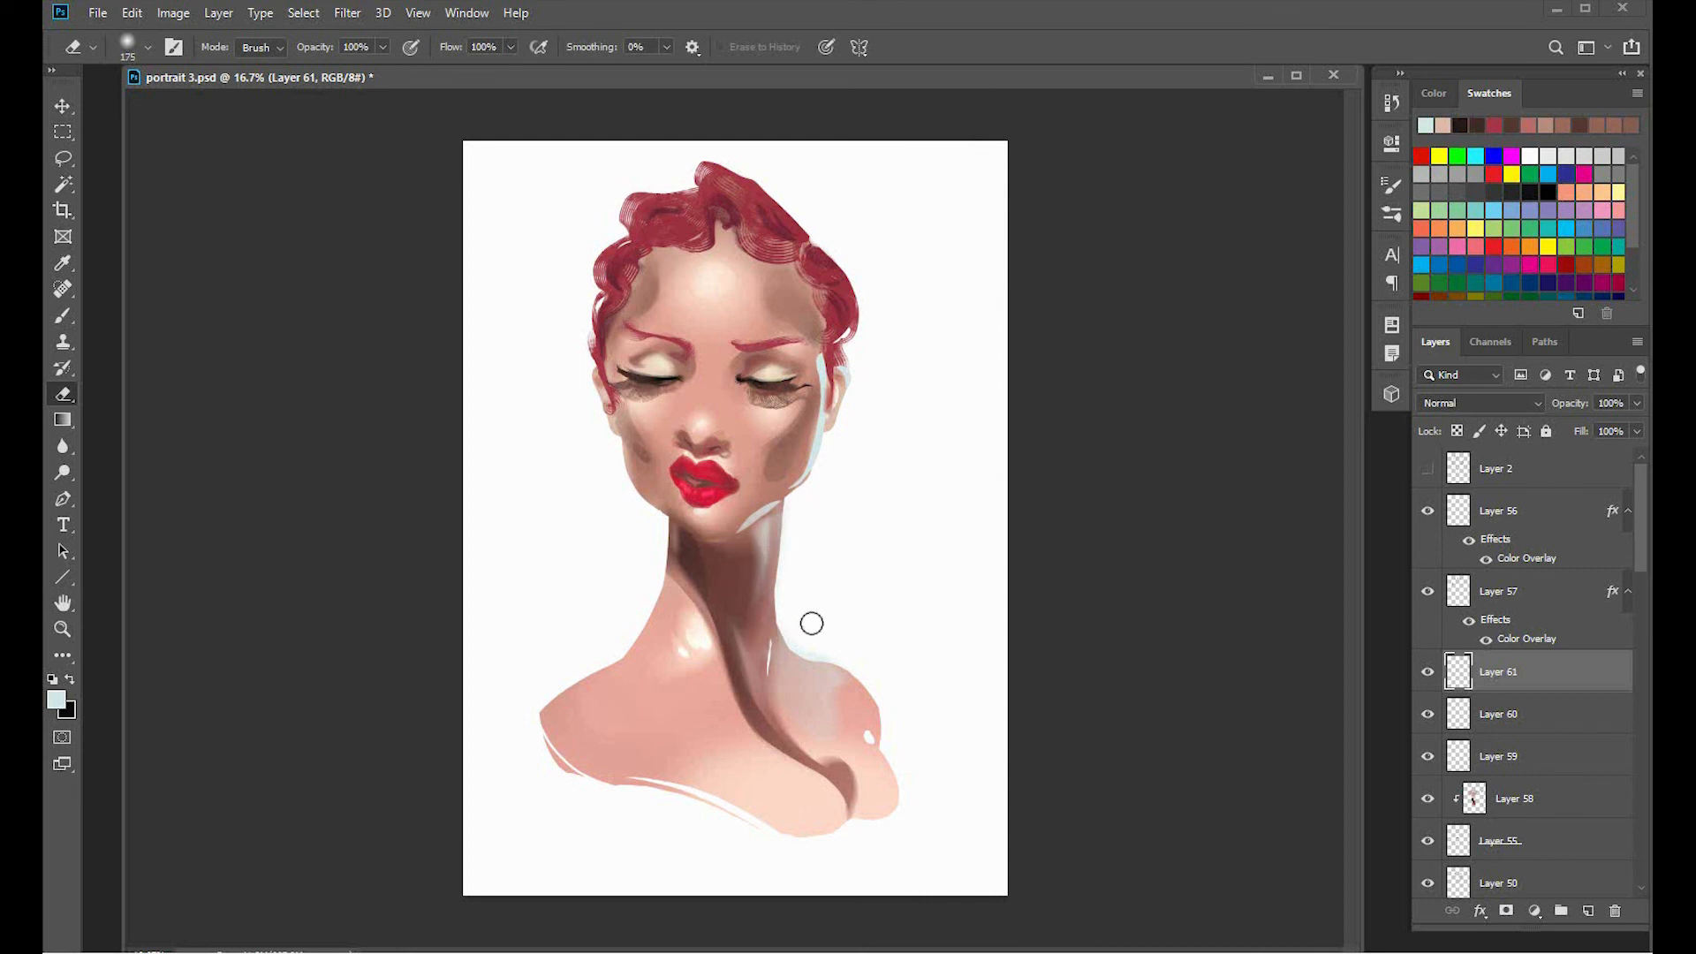
pyautogui.press(']')
pyautogui.press(']')
pyautogui.press(']')
pyautogui.press(']')
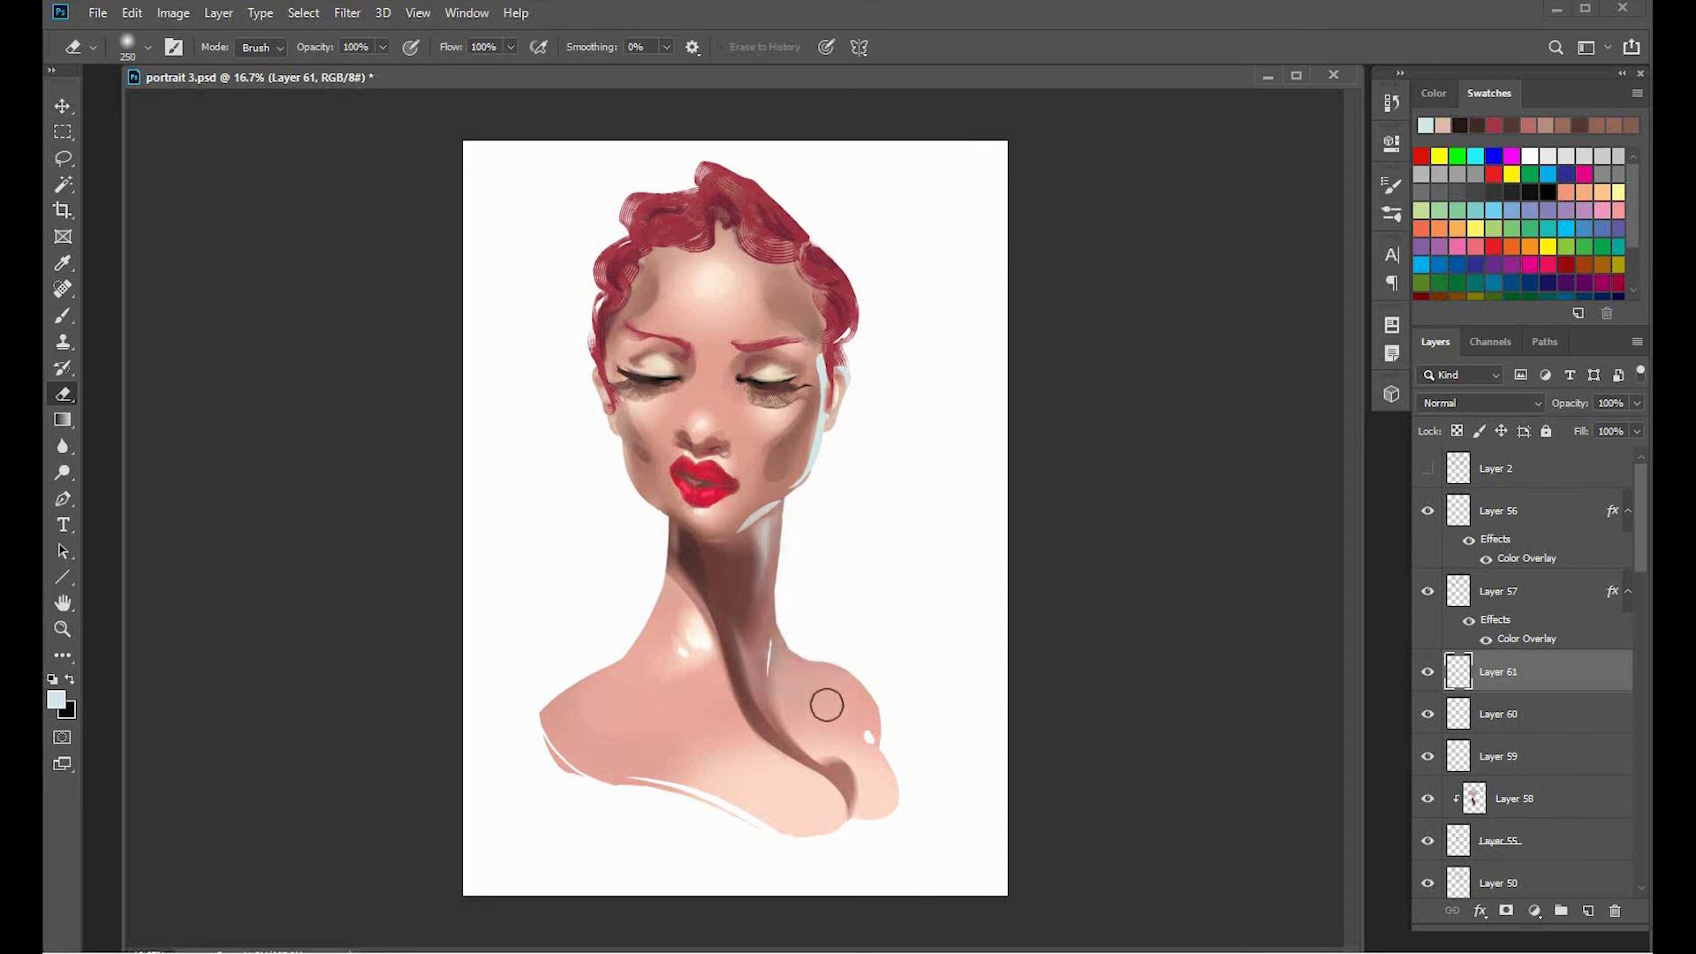
# Blur the face-edge light on Layer 60 again with a diagonal Motion Blur at distance 96 pixels.
pyautogui.click(1528, 715)
pyautogui.click(347, 12)
pyautogui.moveTo(393, 245)
pyautogui.click(265, 356)
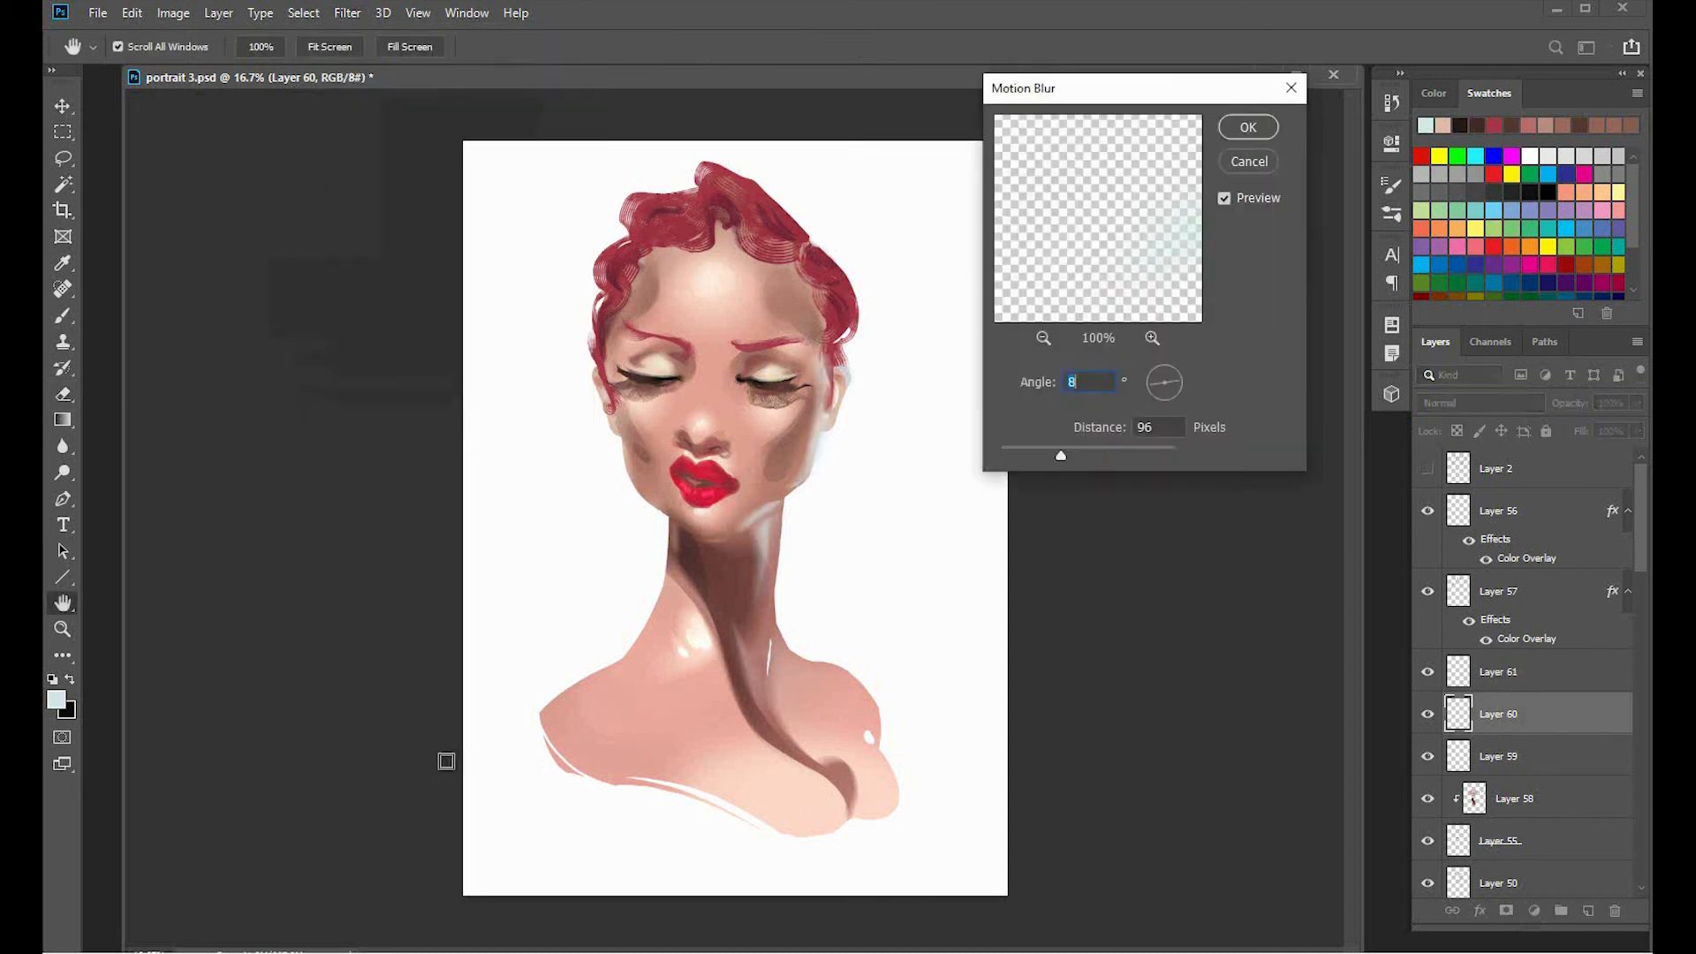
pyautogui.click(1177, 369)
pyautogui.press('Return')
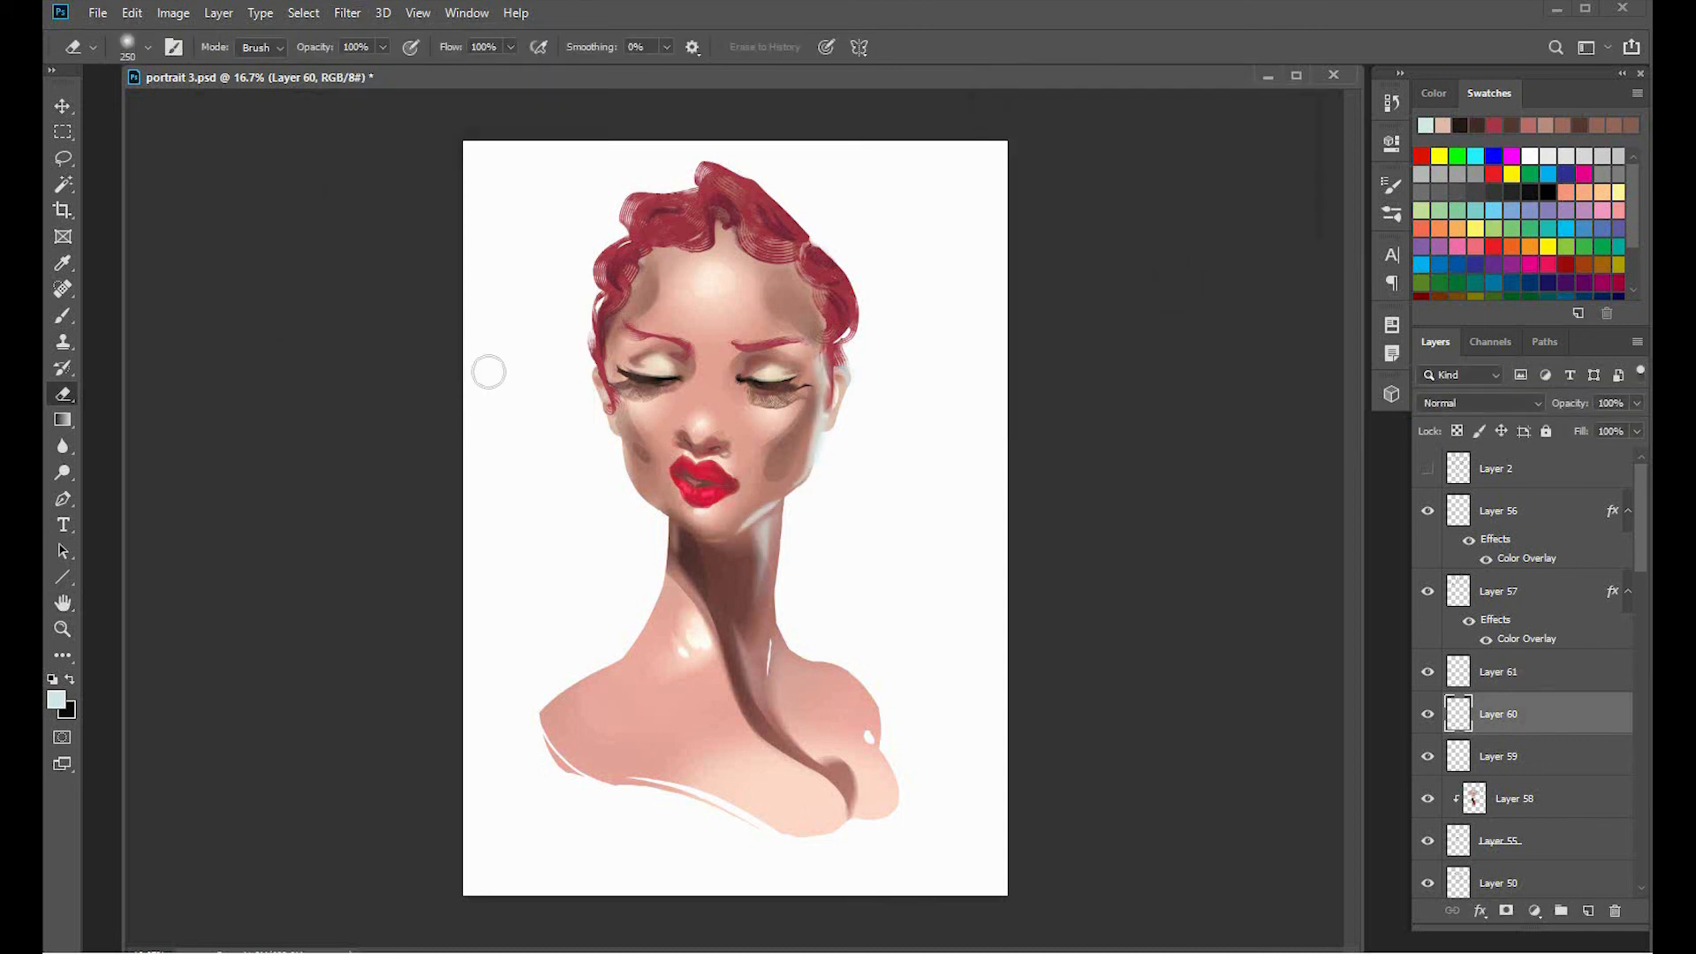
# Erase the Layer 60 light spilling outside the face and soften the streak under the jaw.
pyautogui.press('v')
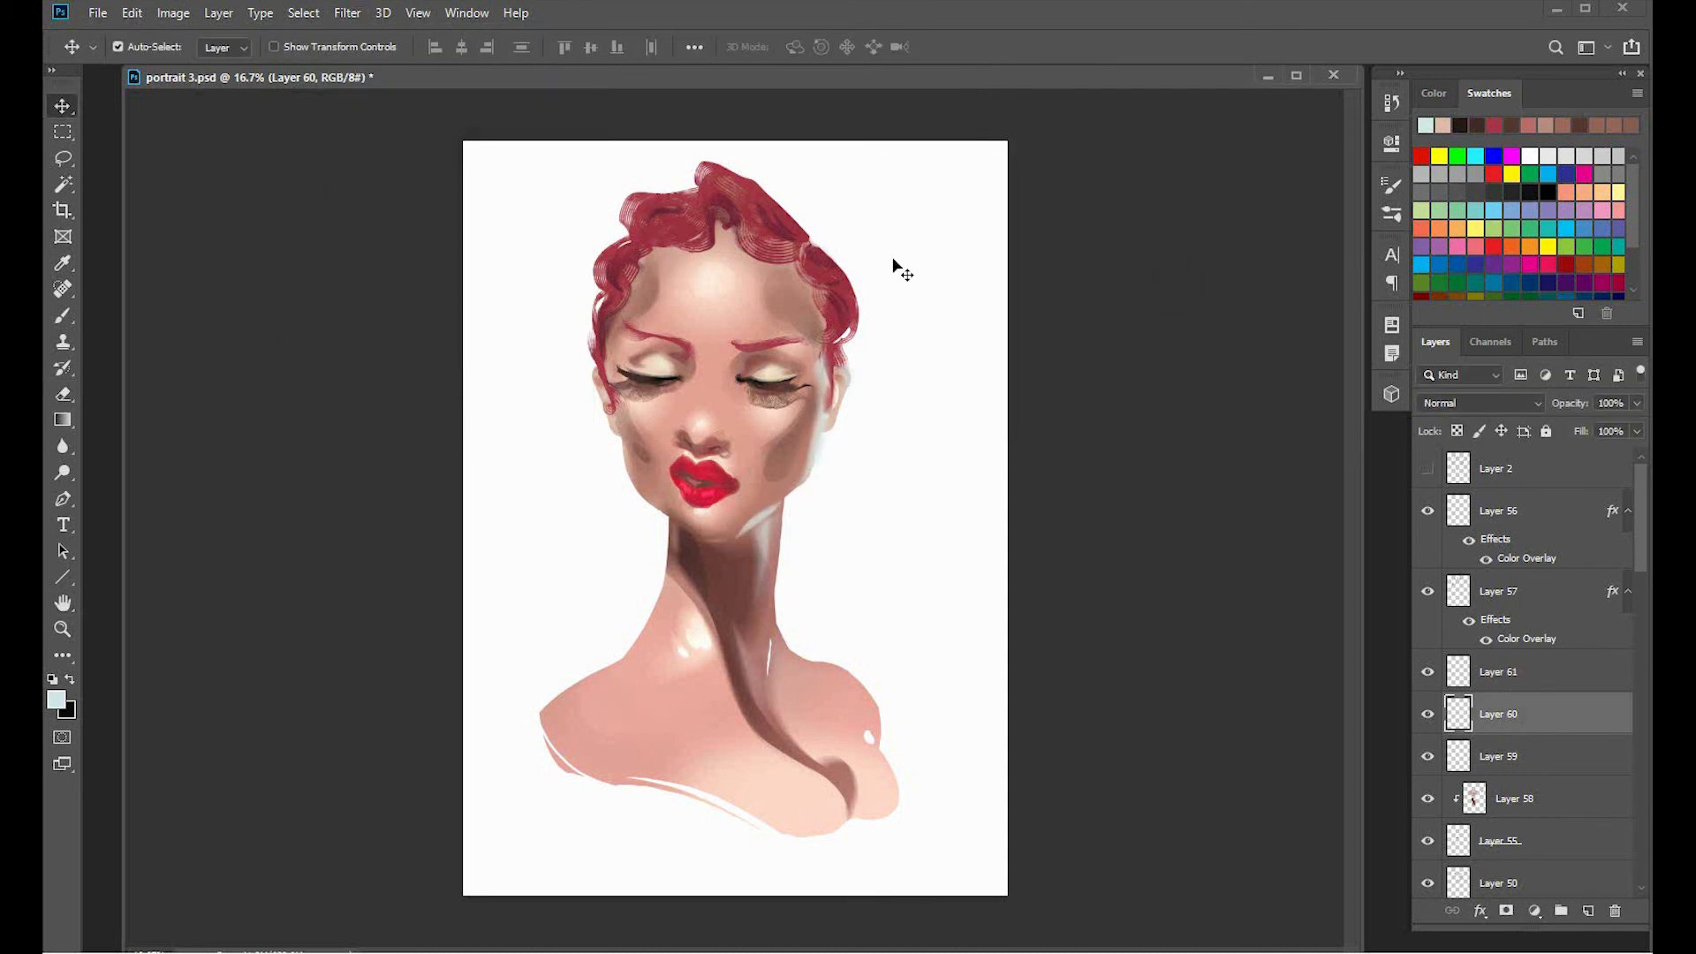
pyautogui.press('e')
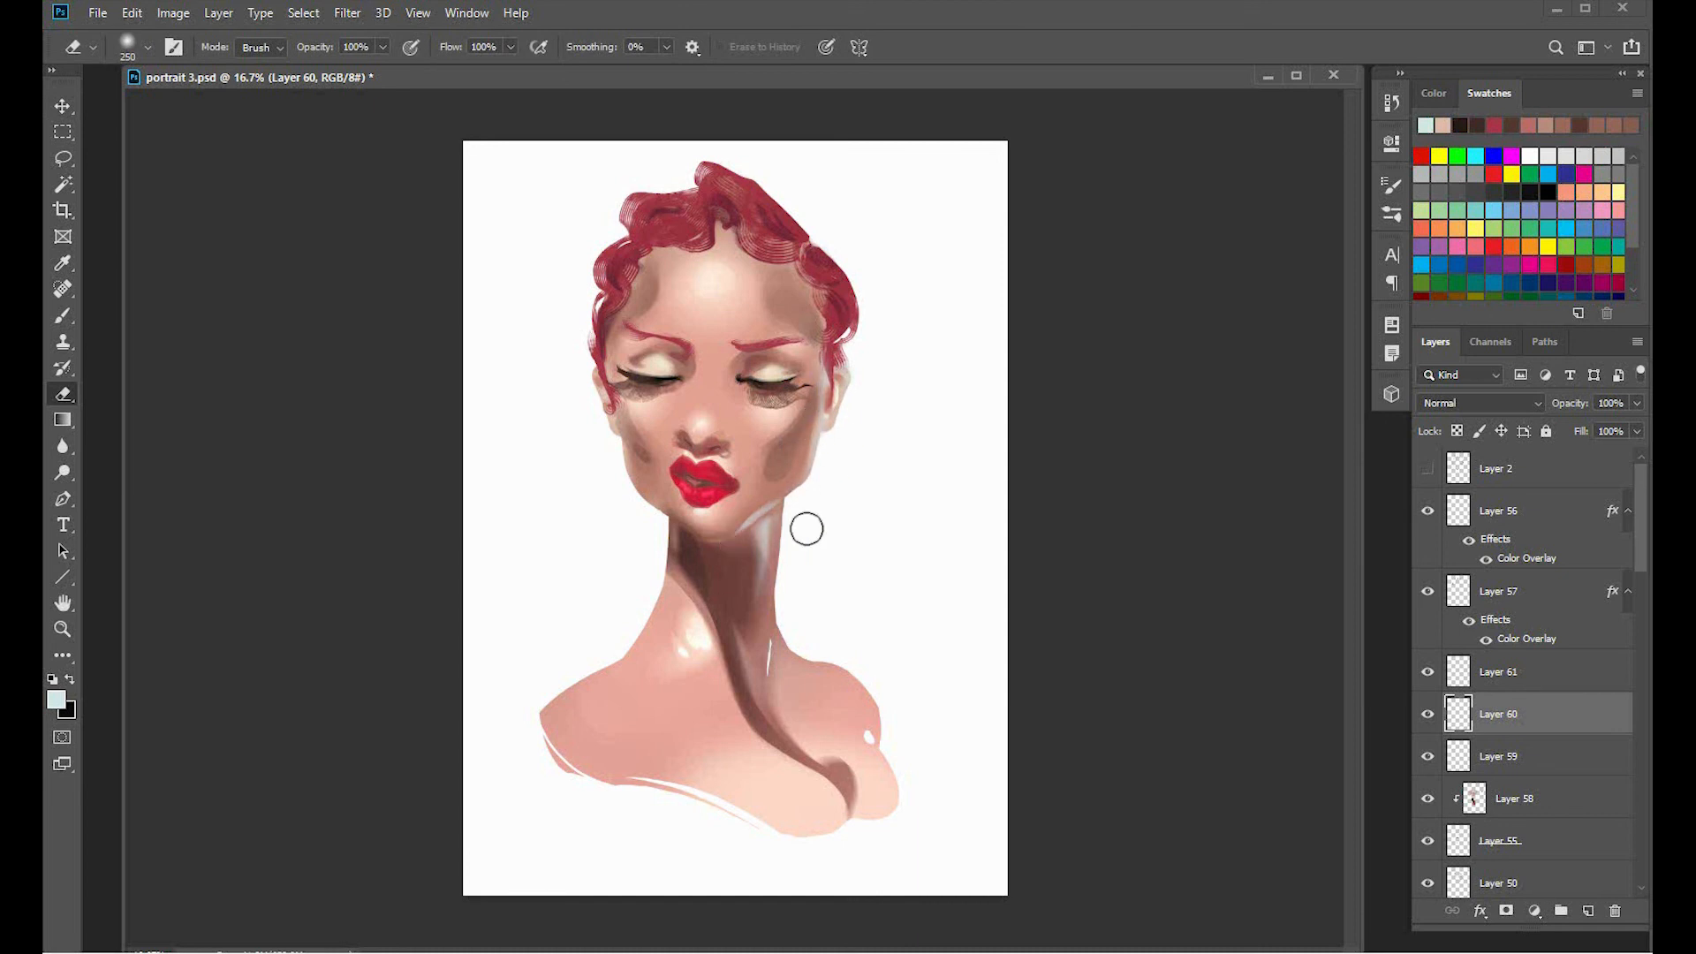
pyautogui.press('[')
pyautogui.press('[')
# Paint pale skin tone sampled from the chest over both shoulder edges on Layer 60, starting with a 600 px brush.
pyautogui.press('b')
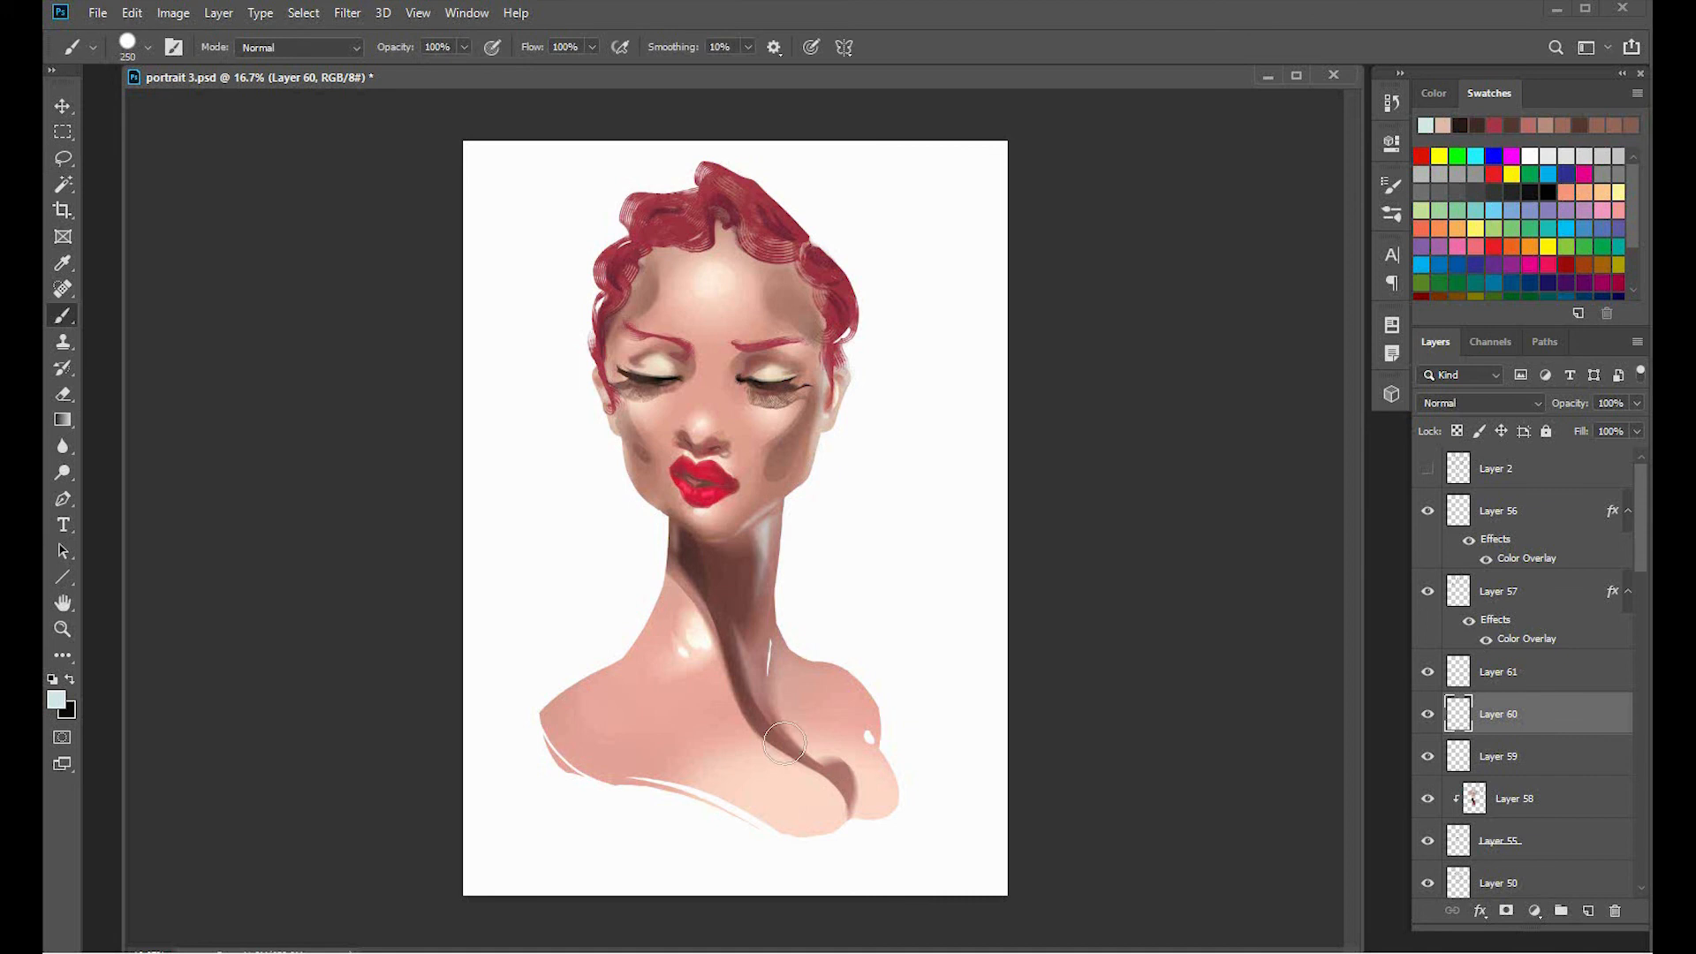
pyautogui.rightClick(698, 661)
pyautogui.press('Return')
pyautogui.press(']')
pyautogui.press(']')
pyautogui.press(']')
pyautogui.press(']')
pyautogui.keyDown('alt'); pyautogui.click(765, 818); pyautogui.keyUp('alt')
pyautogui.moveTo(567, 758); pyautogui.dragTo(574, 773)
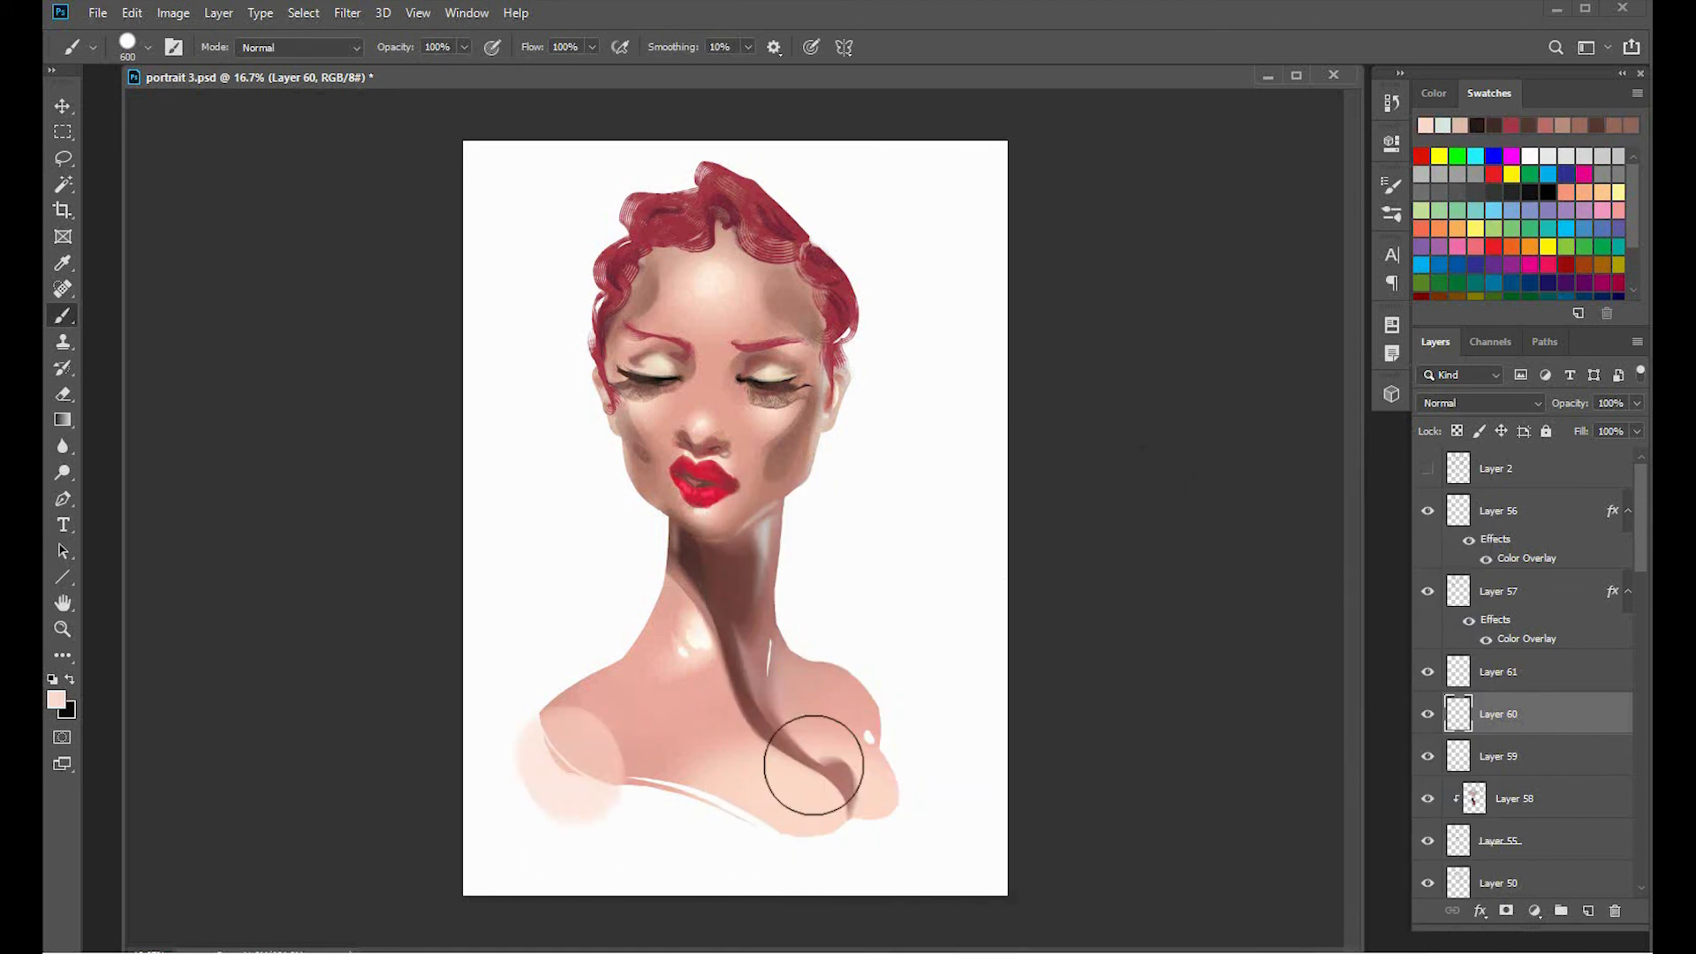
pyautogui.press('[')
pyautogui.press('[')
# Erase the pale paint spilling outside both shoulders with a soft eraser enlarged to 500 px.
pyautogui.press('e')
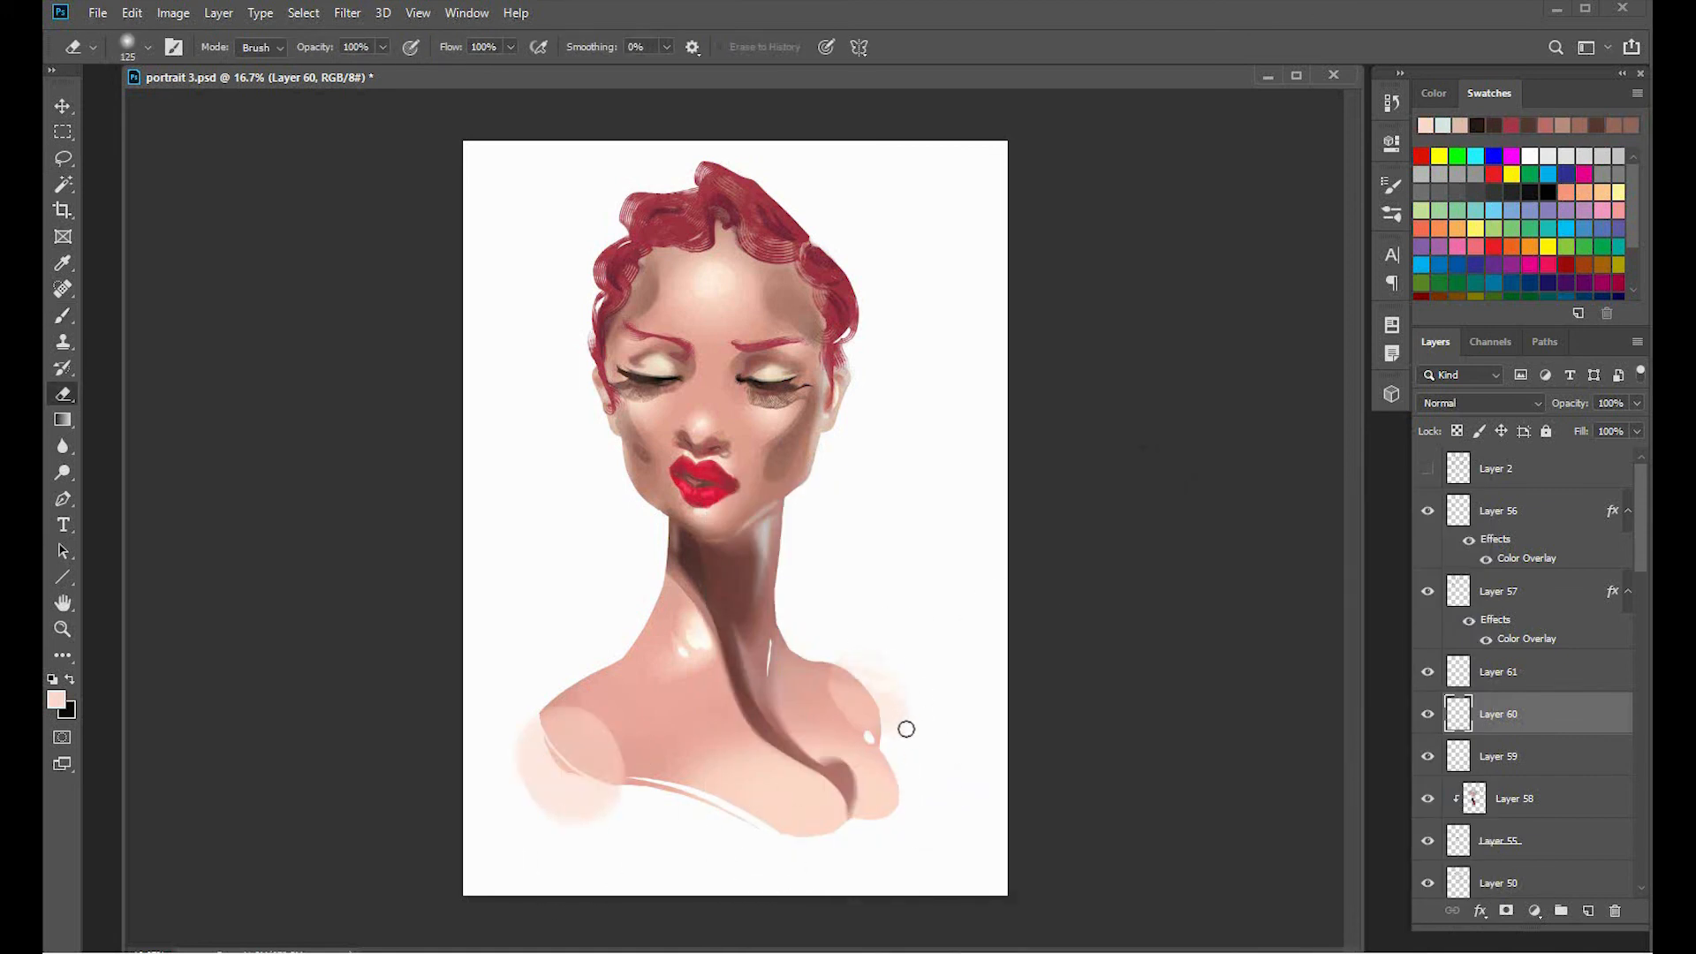
pyautogui.press(']')
pyautogui.press(']')
pyautogui.press(']')
pyautogui.press(']')
pyautogui.press(']')
pyautogui.moveTo(628, 803); pyautogui.dragTo(568, 821)
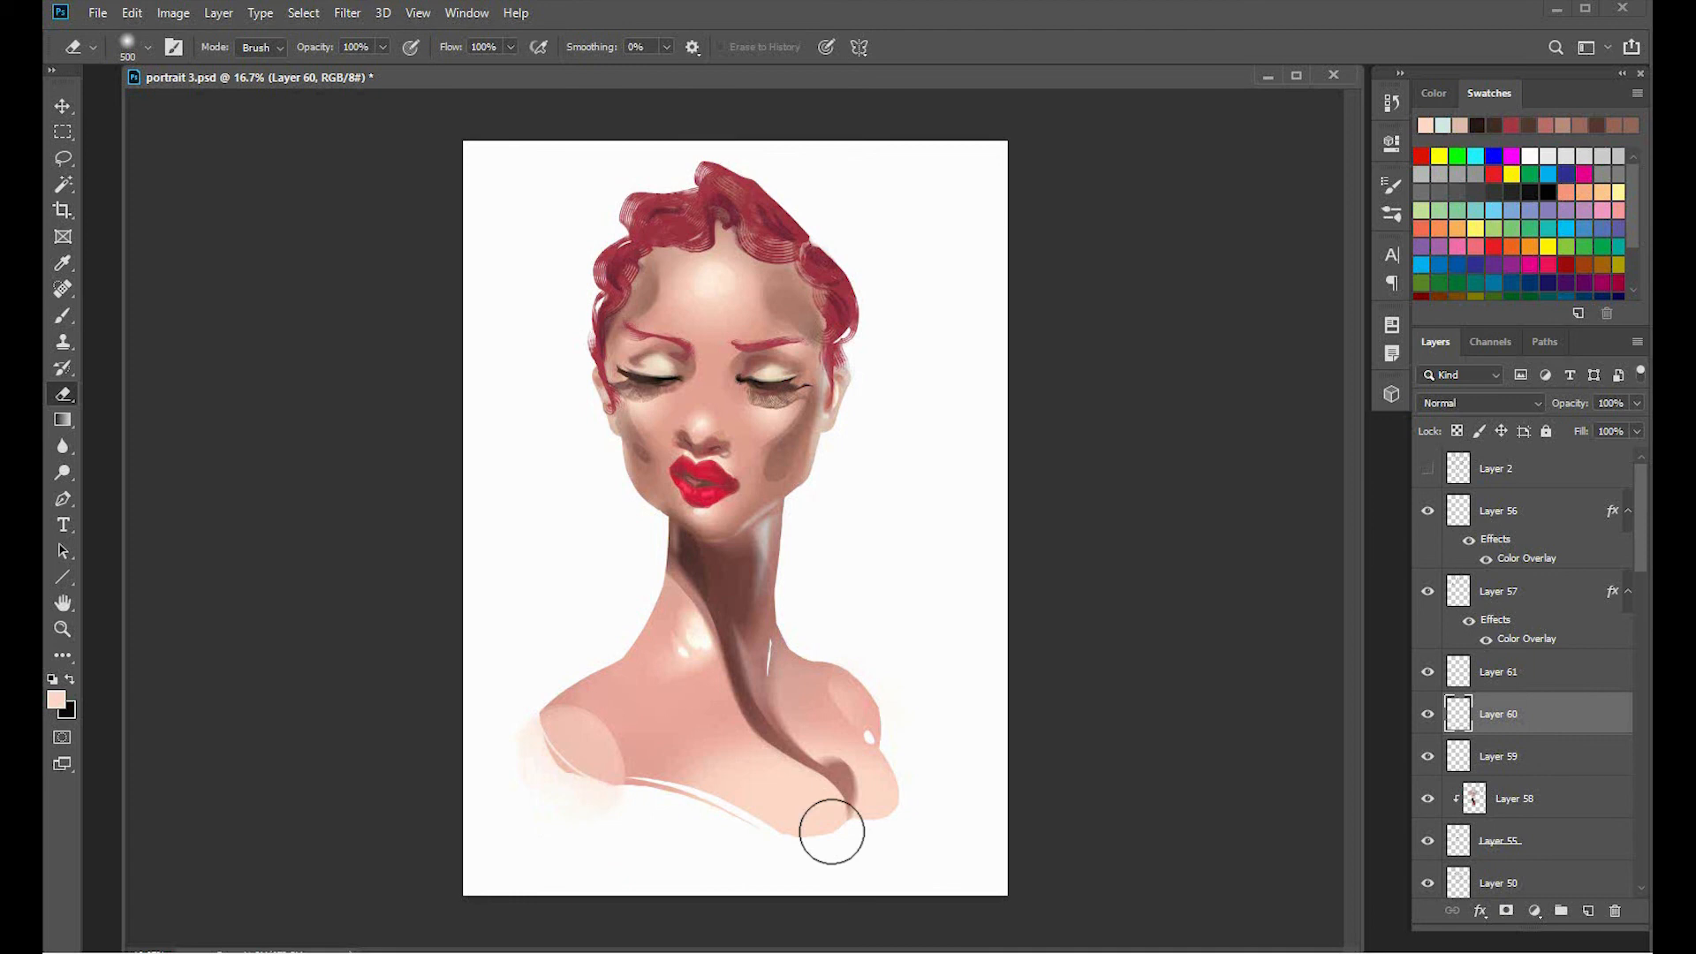
# On a new layer above Layer 56, paint near-white highlights on both sides of the chest with a 175 px brush.
pyautogui.press('b')
pyautogui.press('[')
pyautogui.press('[')
pyautogui.press('[')
pyautogui.press('[')
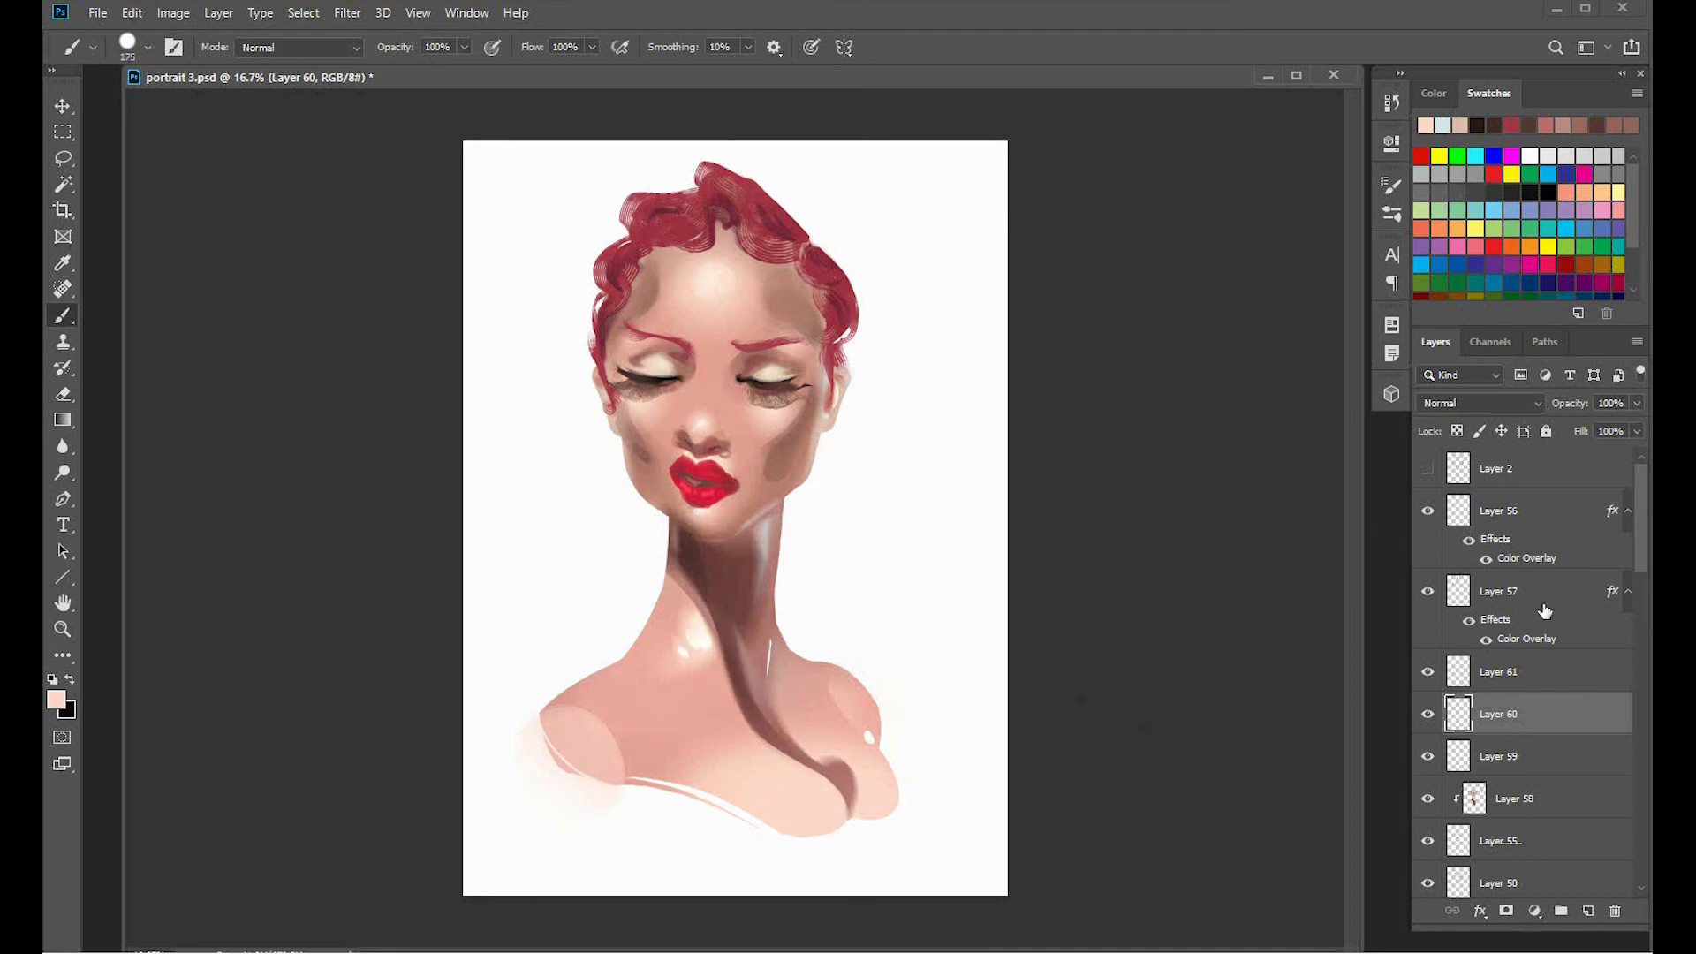
pyautogui.click(1544, 513)
pyautogui.click(1586, 910)
pyautogui.keyDown('alt'); pyautogui.click(700, 629); pyautogui.keyUp('alt')
pyautogui.moveTo(777, 800); pyautogui.dragTo(799, 807)
pyautogui.click(878, 779)
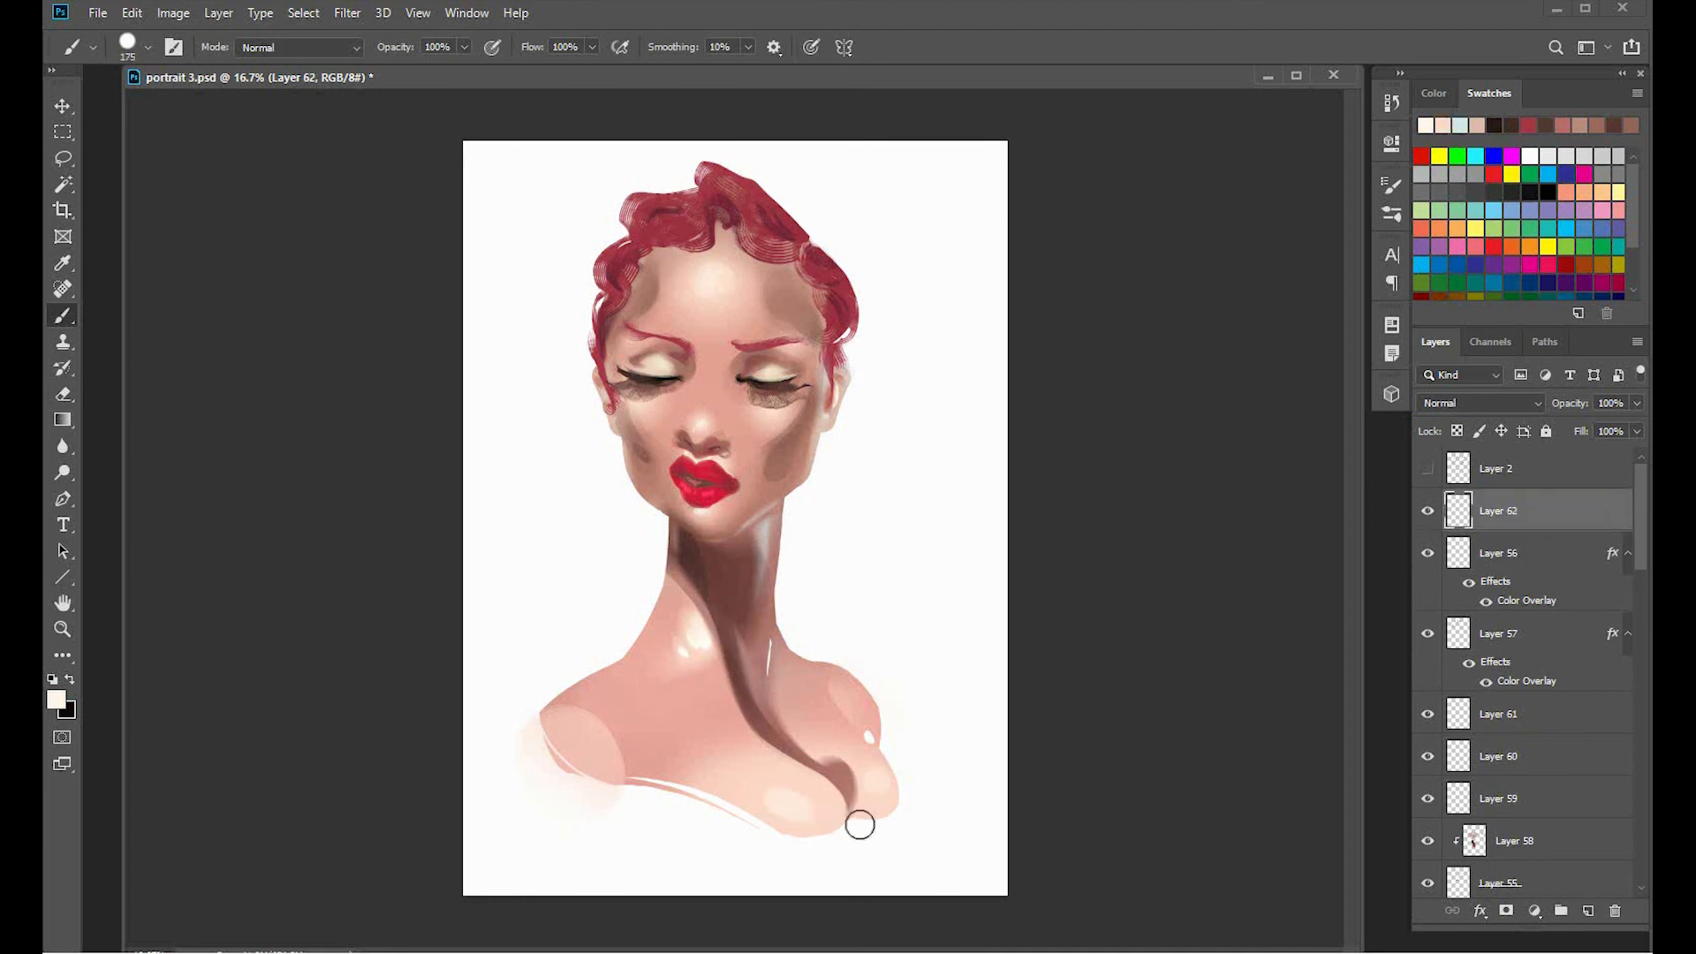
# Soften the chest highlights on Layer 62 with the Eraser, reducing it from 600 to 200 px.
pyautogui.press('e')
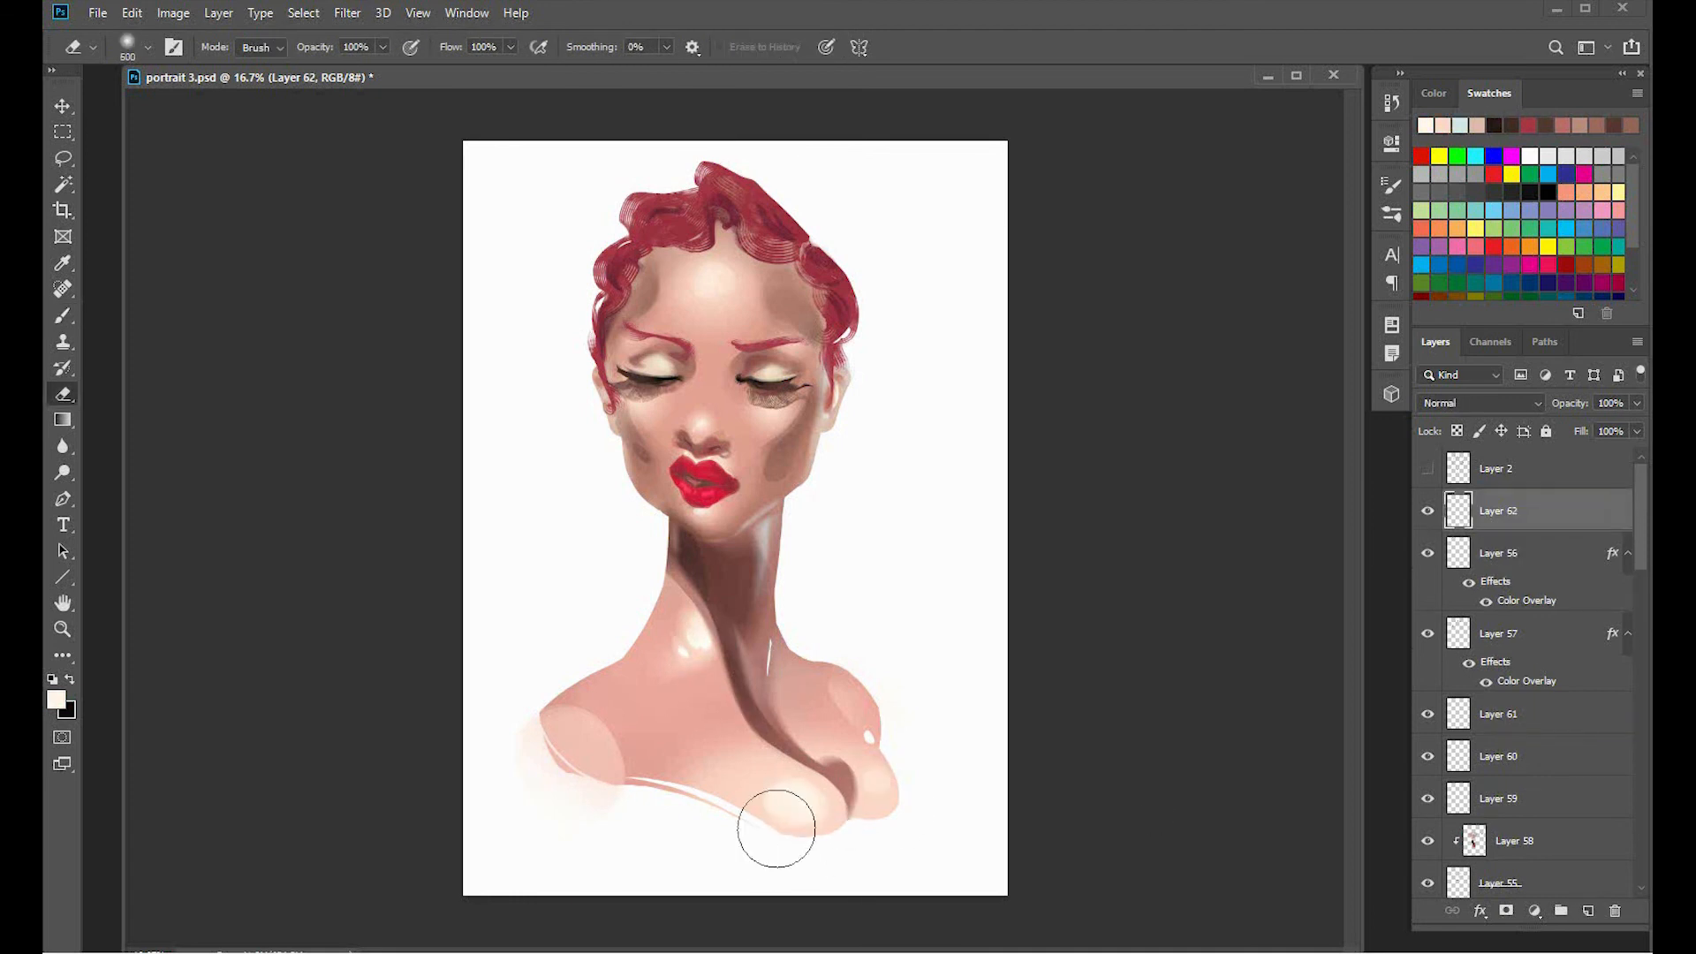
pyautogui.press('[')
pyautogui.press('[')
pyautogui.press('[')
pyautogui.press('[')
pyautogui.press('[')
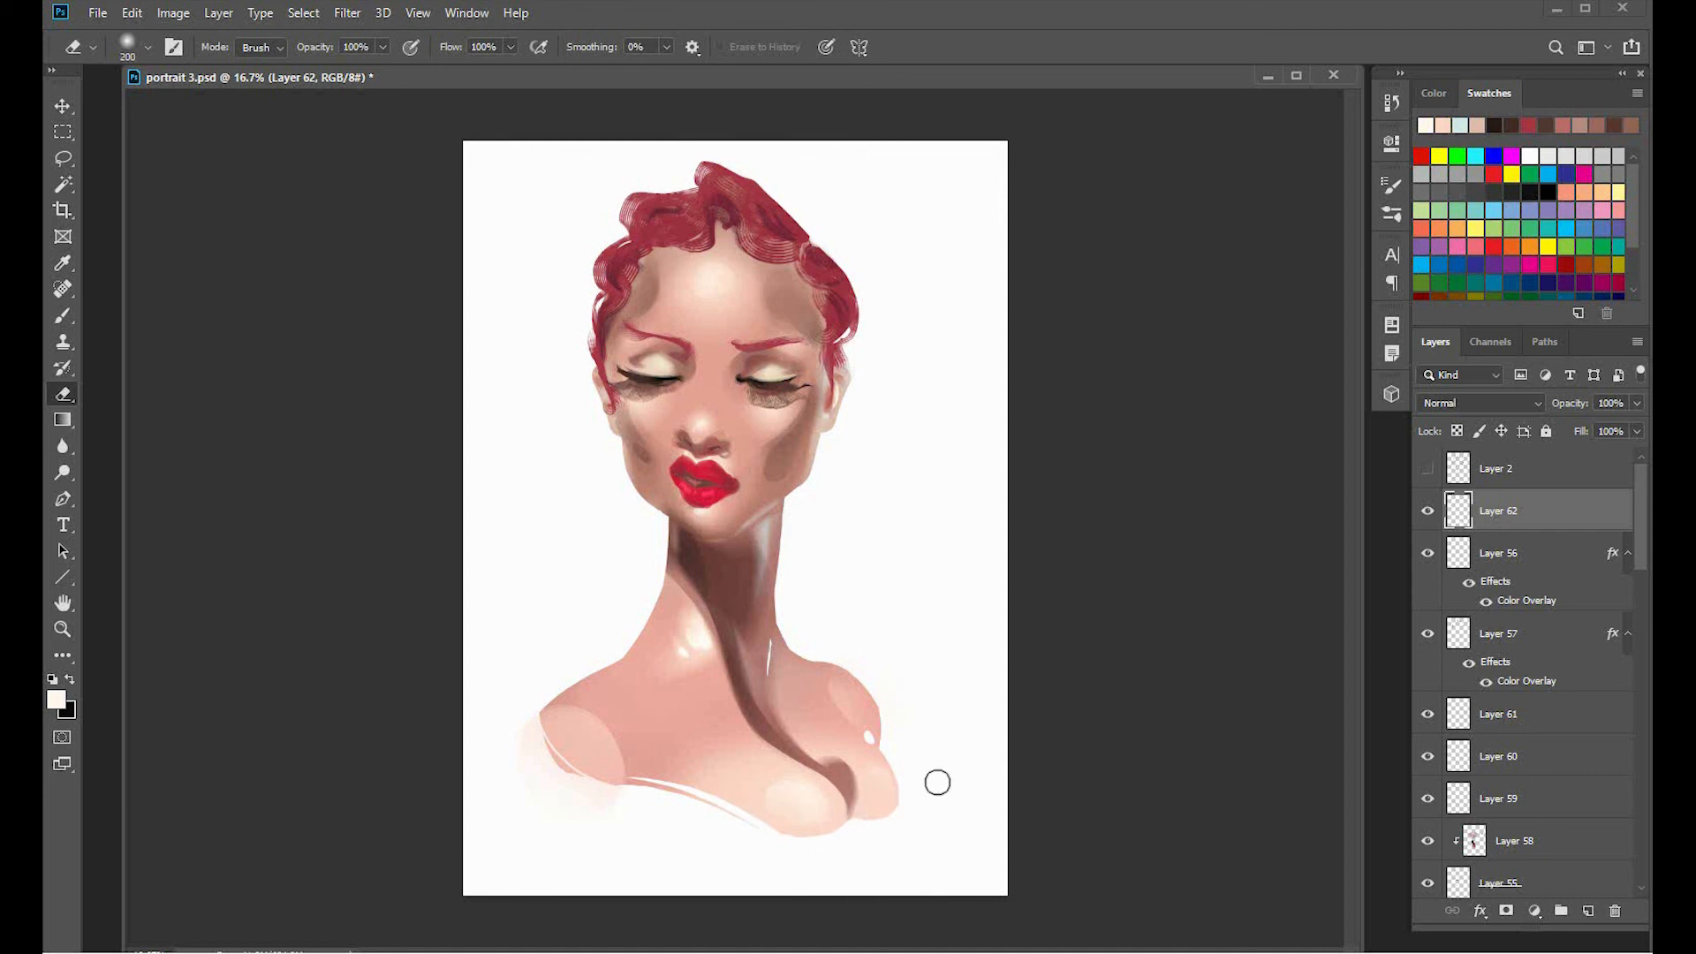
# Add a new clipped layer directly above Layer 16 for the lip highlights.
pyautogui.scroll(-6, 1625, 609)
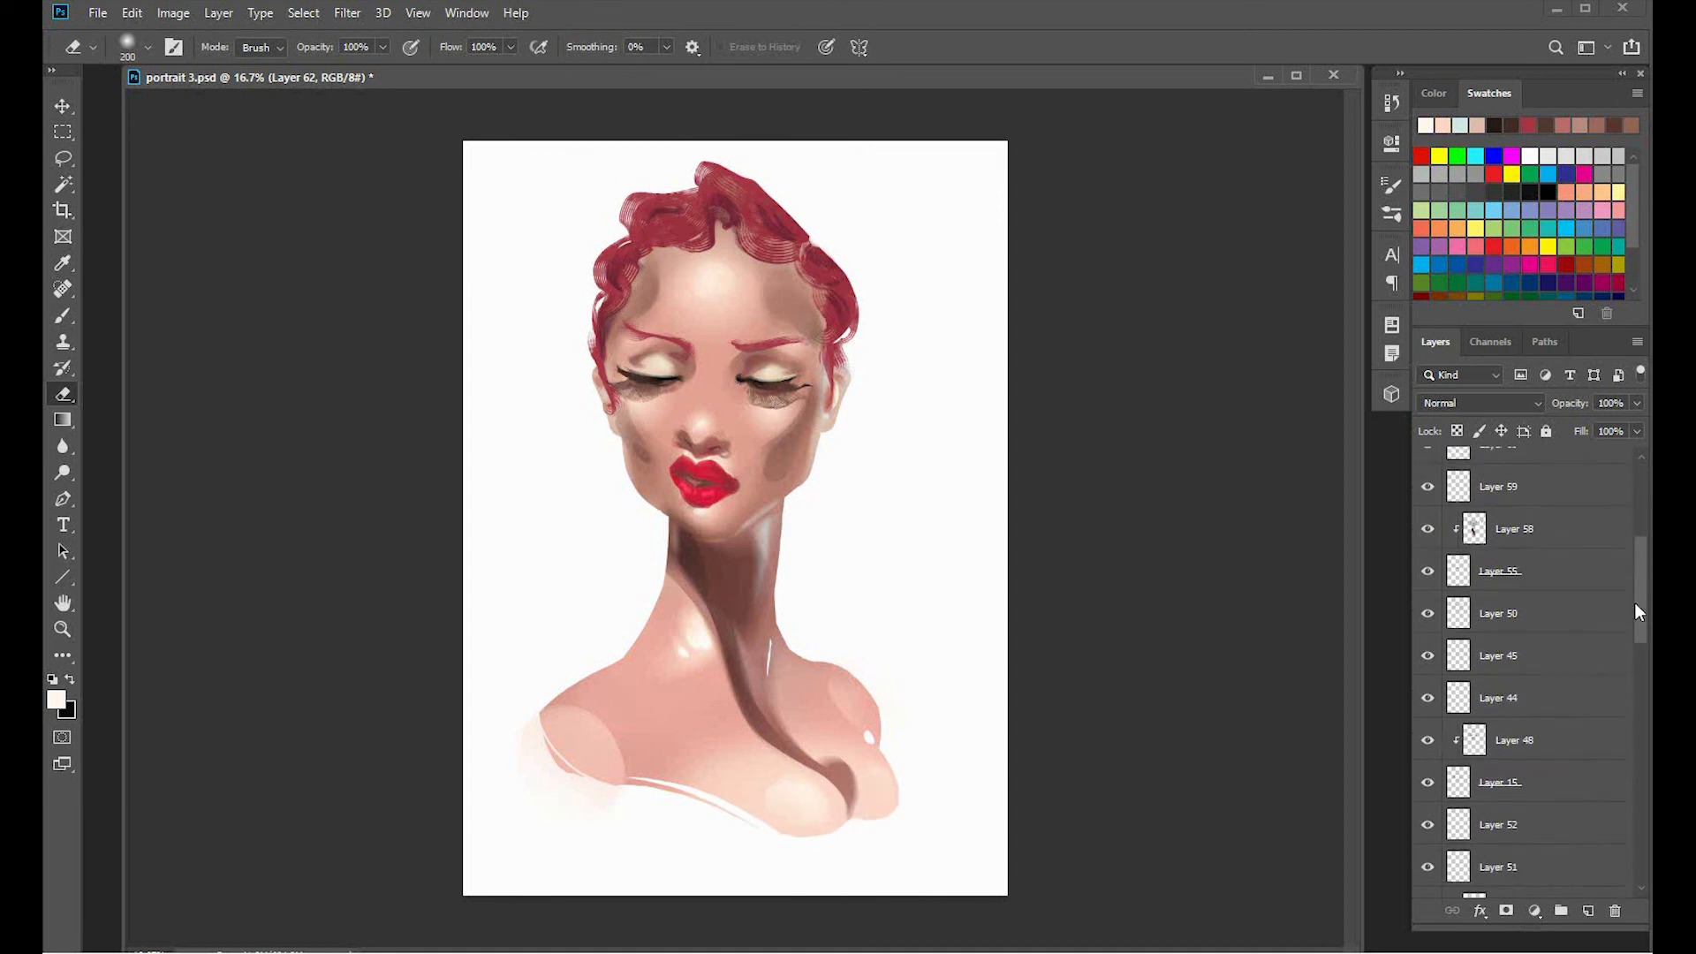
pyautogui.click(1542, 694)
pyautogui.click(1587, 912)
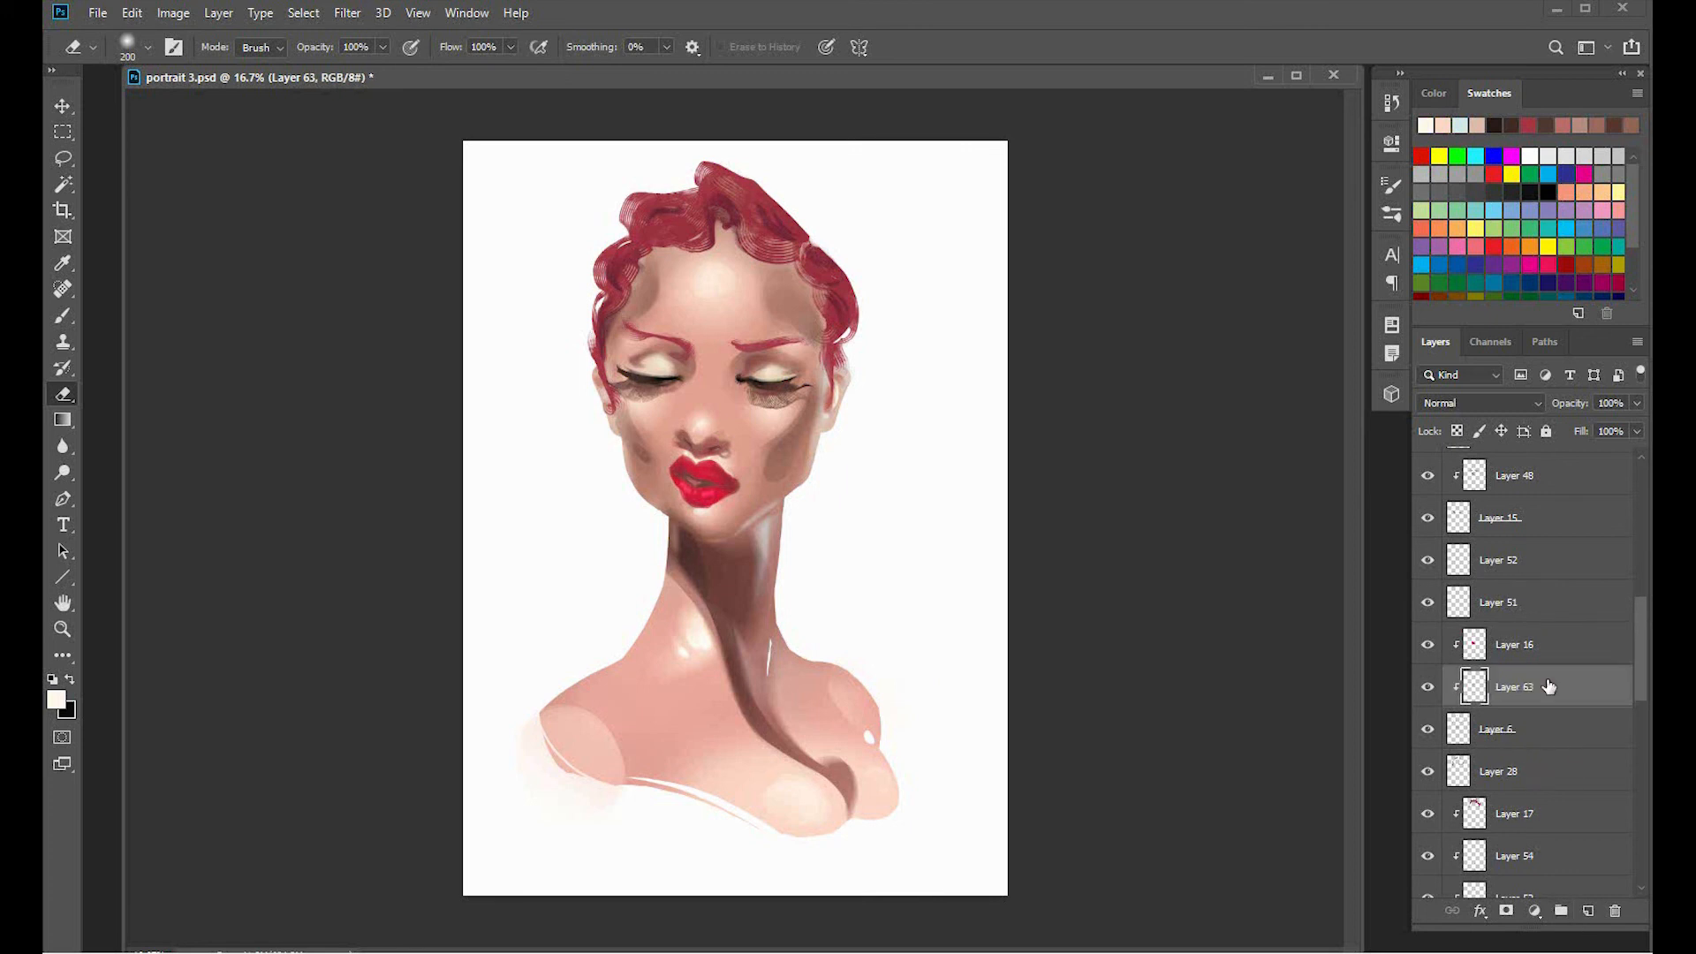
pyautogui.moveTo(1547, 686); pyautogui.dragTo(1535, 629)
# Pick a brighter red based on the sampled lip colour and paint highlights on the upper lip with a 35 to 60 px brush.
pyautogui.press('b')
pyautogui.keyDown('alt'); pyautogui.click(704, 473); pyautogui.keyUp('alt')
pyautogui.click(56, 700)
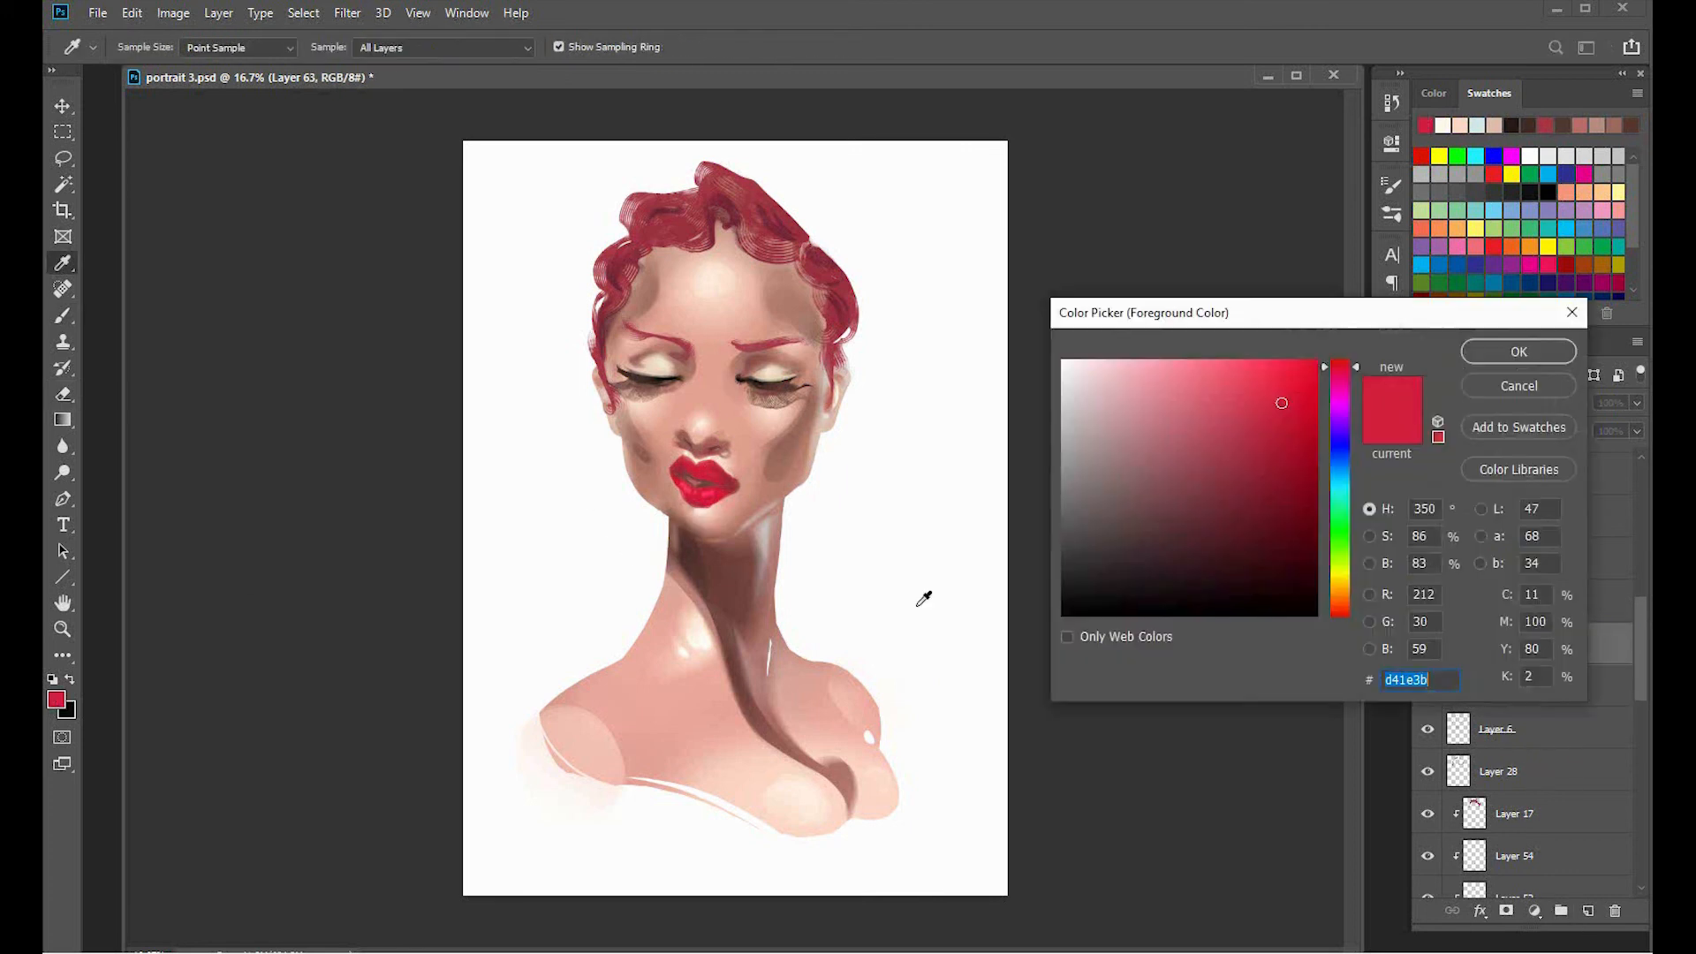
pyautogui.click(1256, 367)
pyautogui.click(1339, 363)
pyautogui.click(1505, 355)
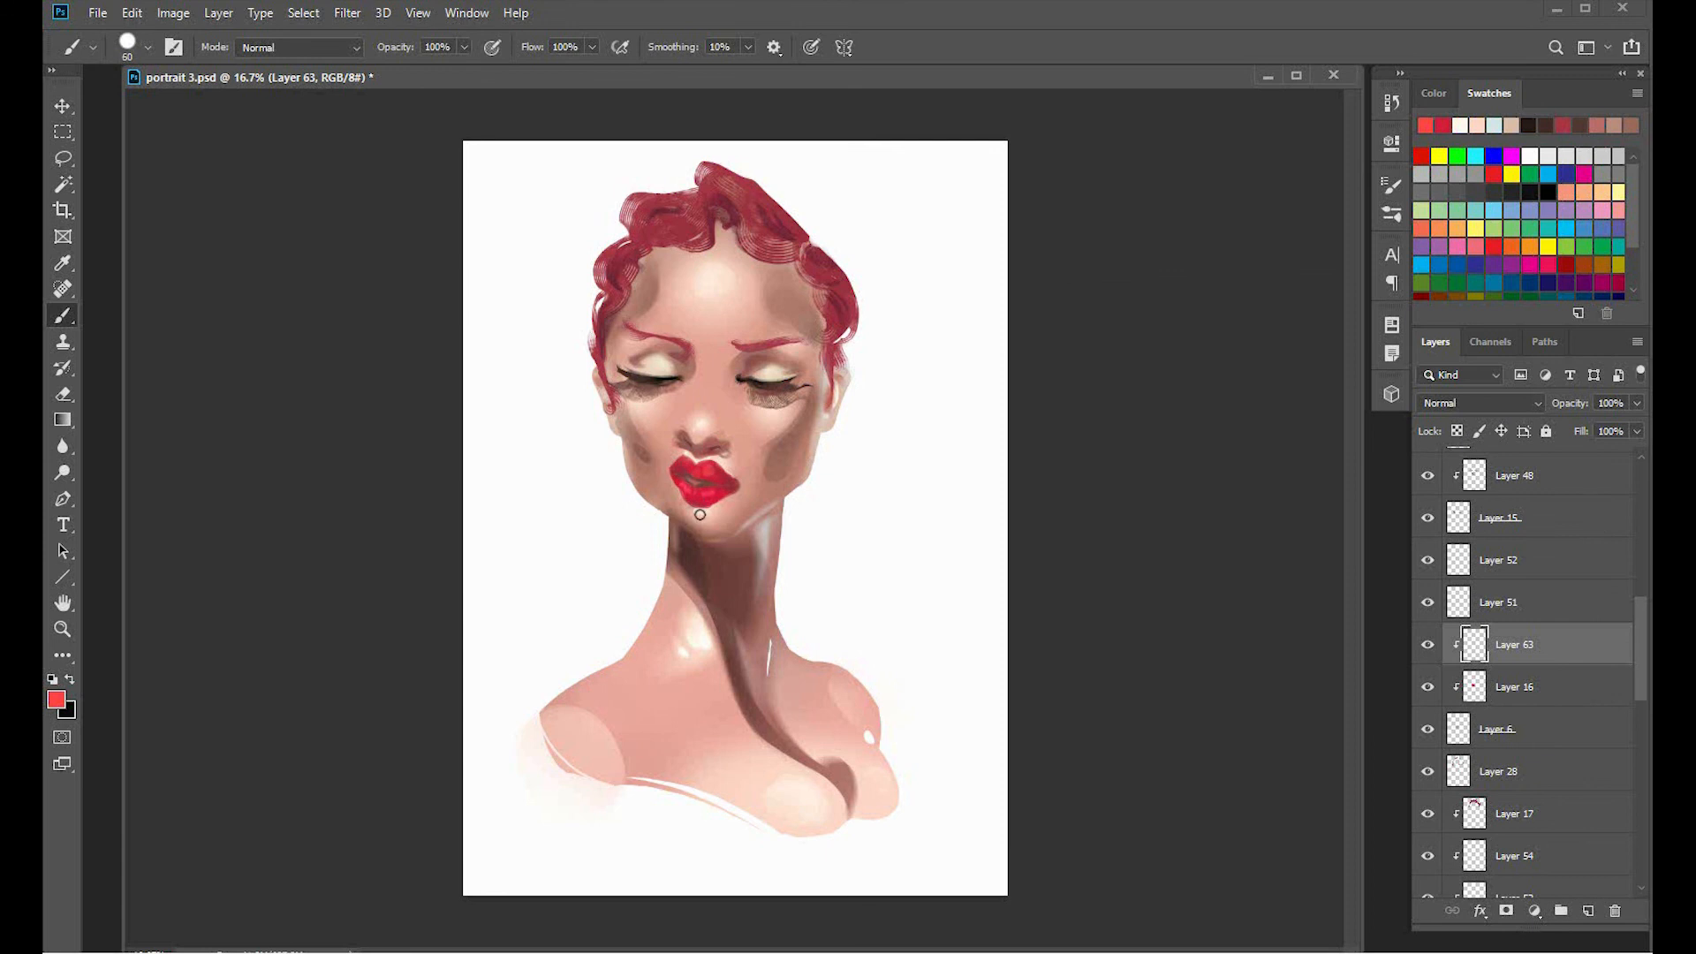
pyautogui.hotkey('ctrl', '+')
pyautogui.hotkey('ctrl', '+')
pyautogui.press('[')
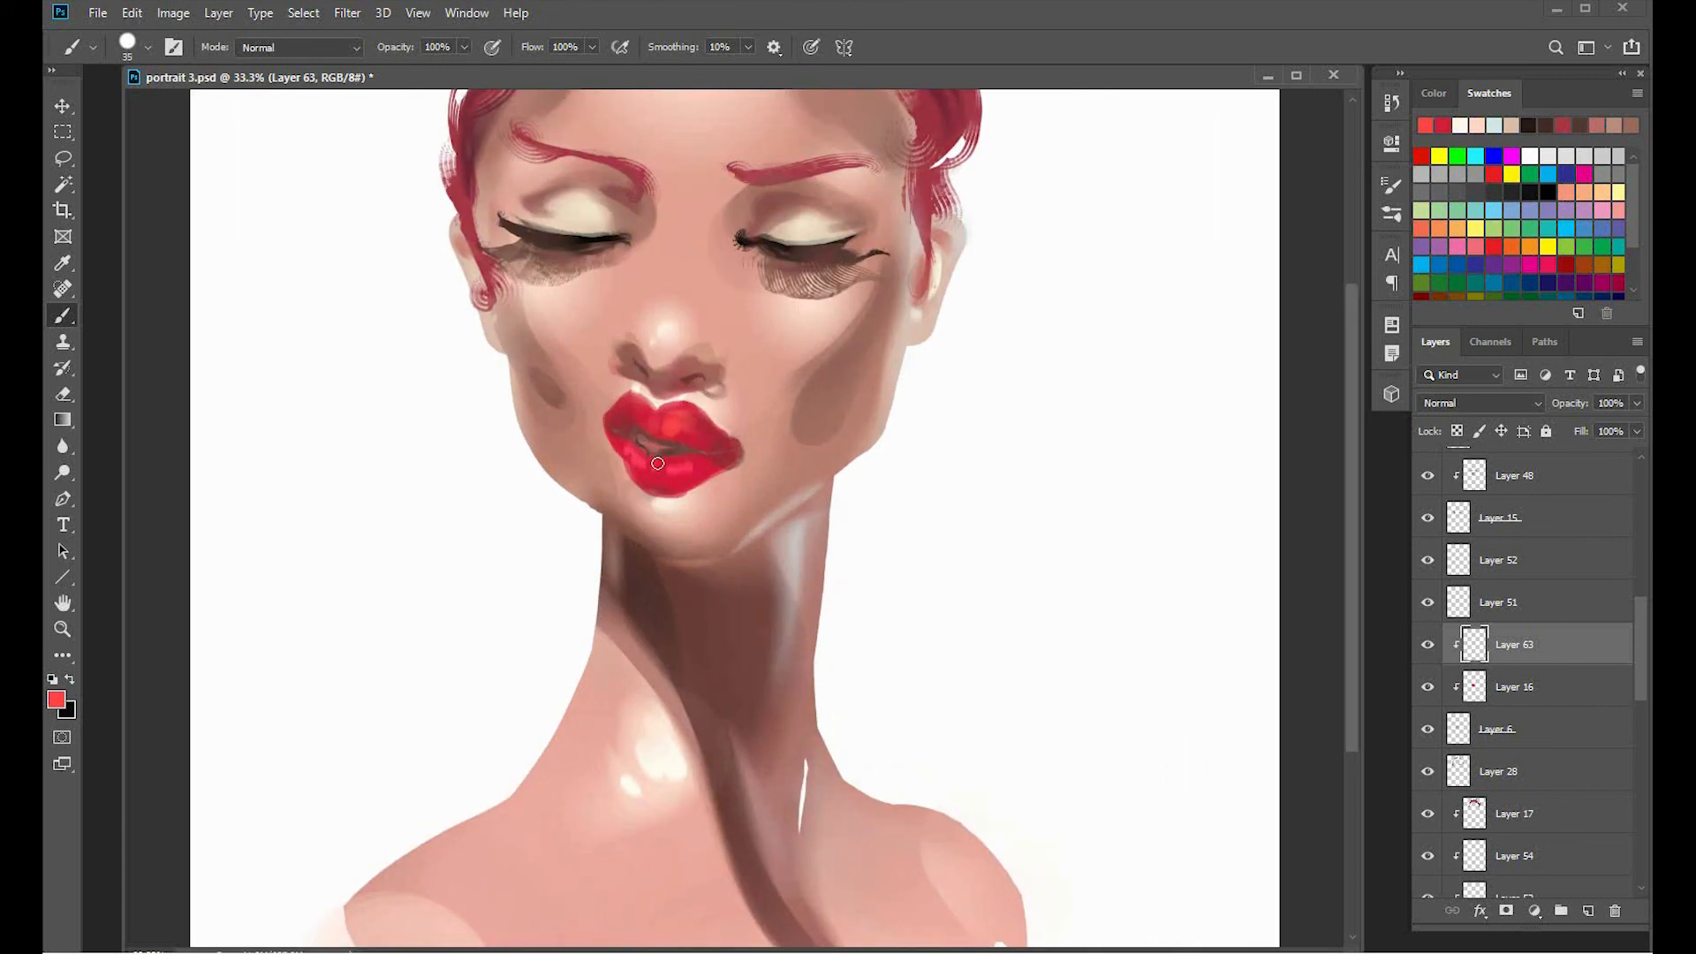
# Apply Motion Blur to the lip highlights with a 45° angle and 24 pixels distance.
pyautogui.click(347, 12)
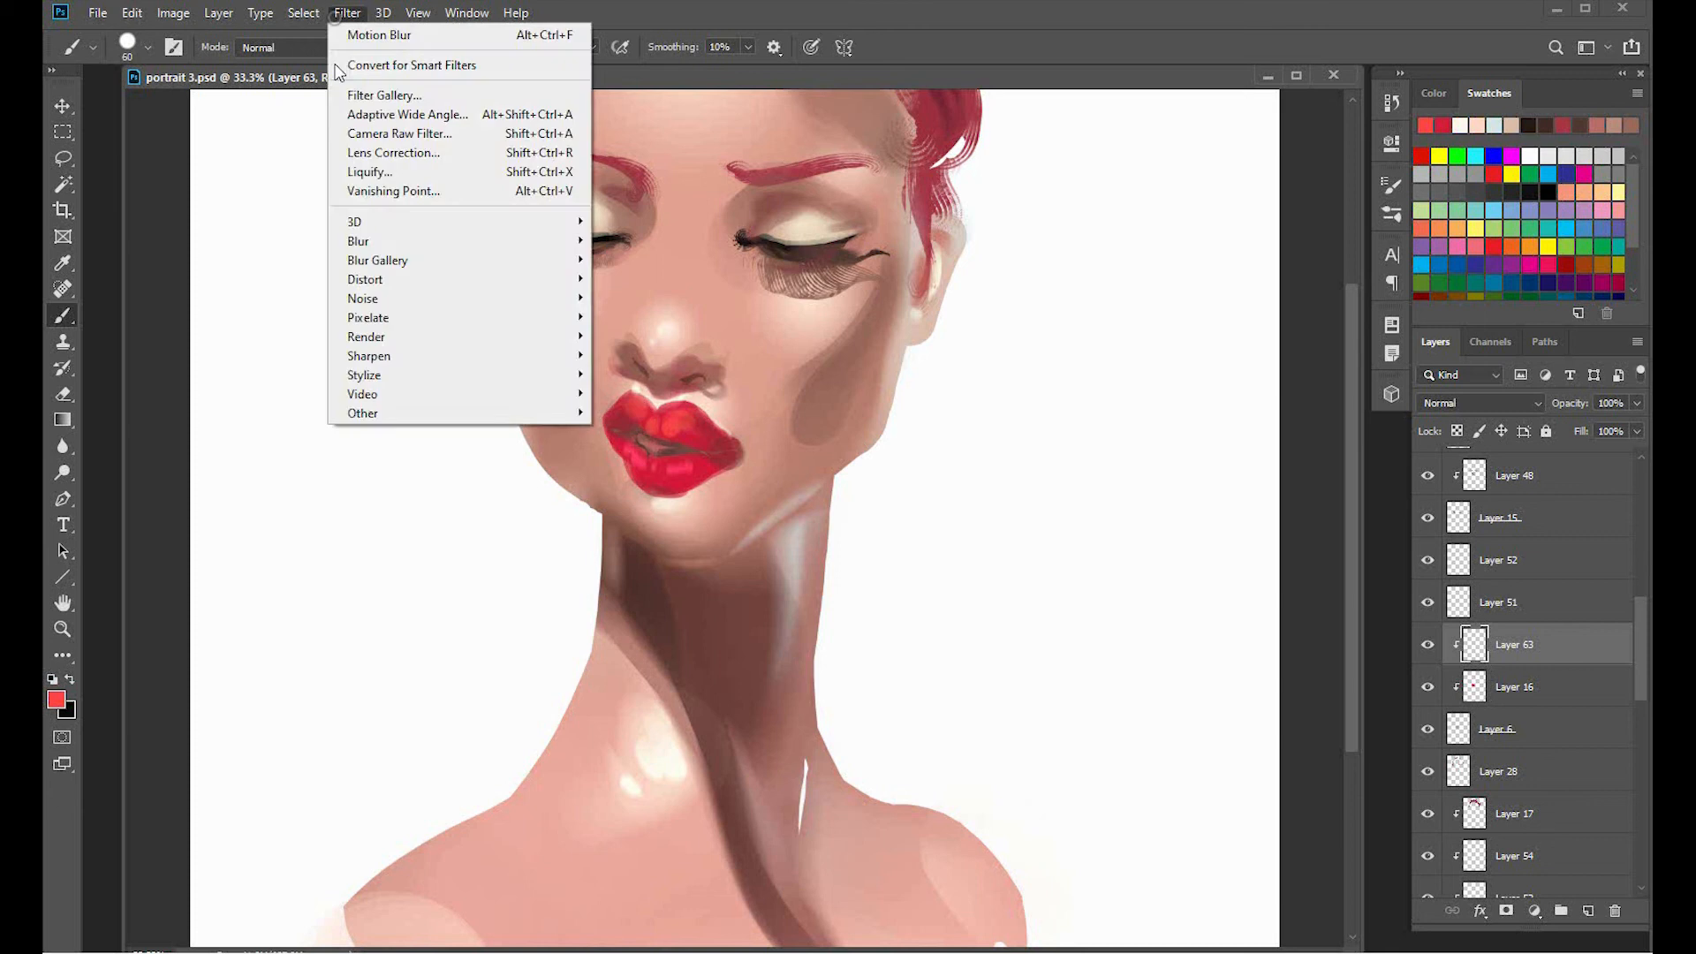
pyautogui.moveTo(578, 235)
pyautogui.click(636, 360)
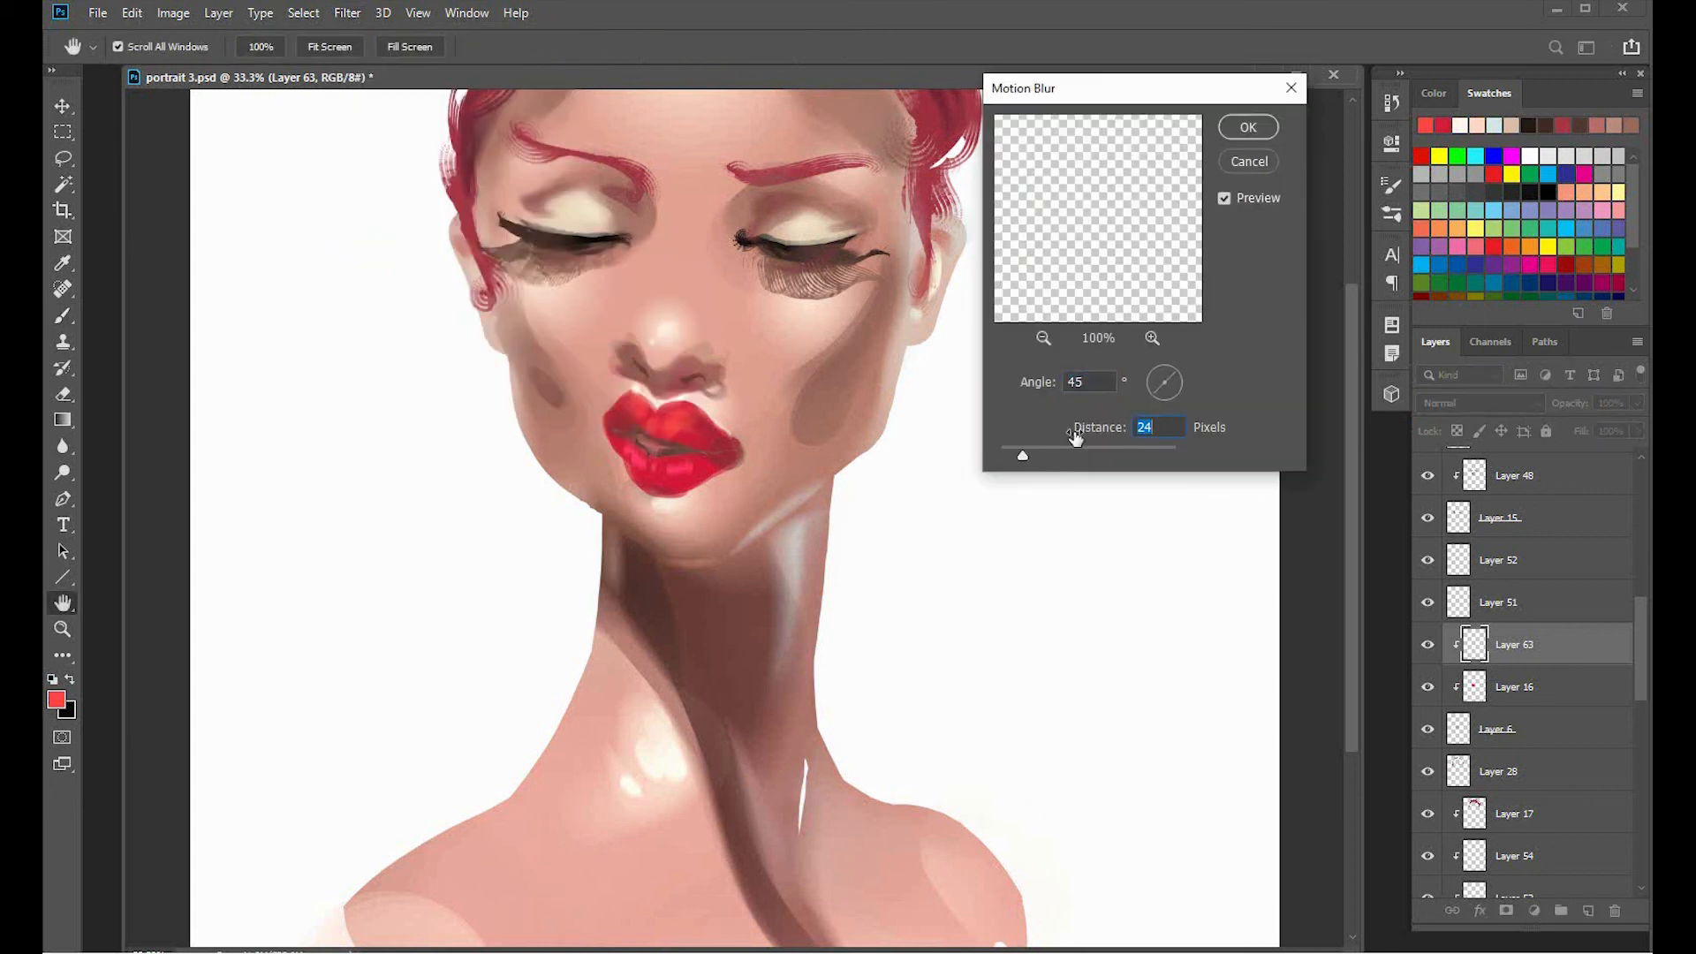
pyautogui.click(1249, 127)
# Warp the blurred highlights on Layer 63 to fit the shape of the upper lip.
pyautogui.hotkey('ctrl', 't')
pyautogui.click(902, 46)
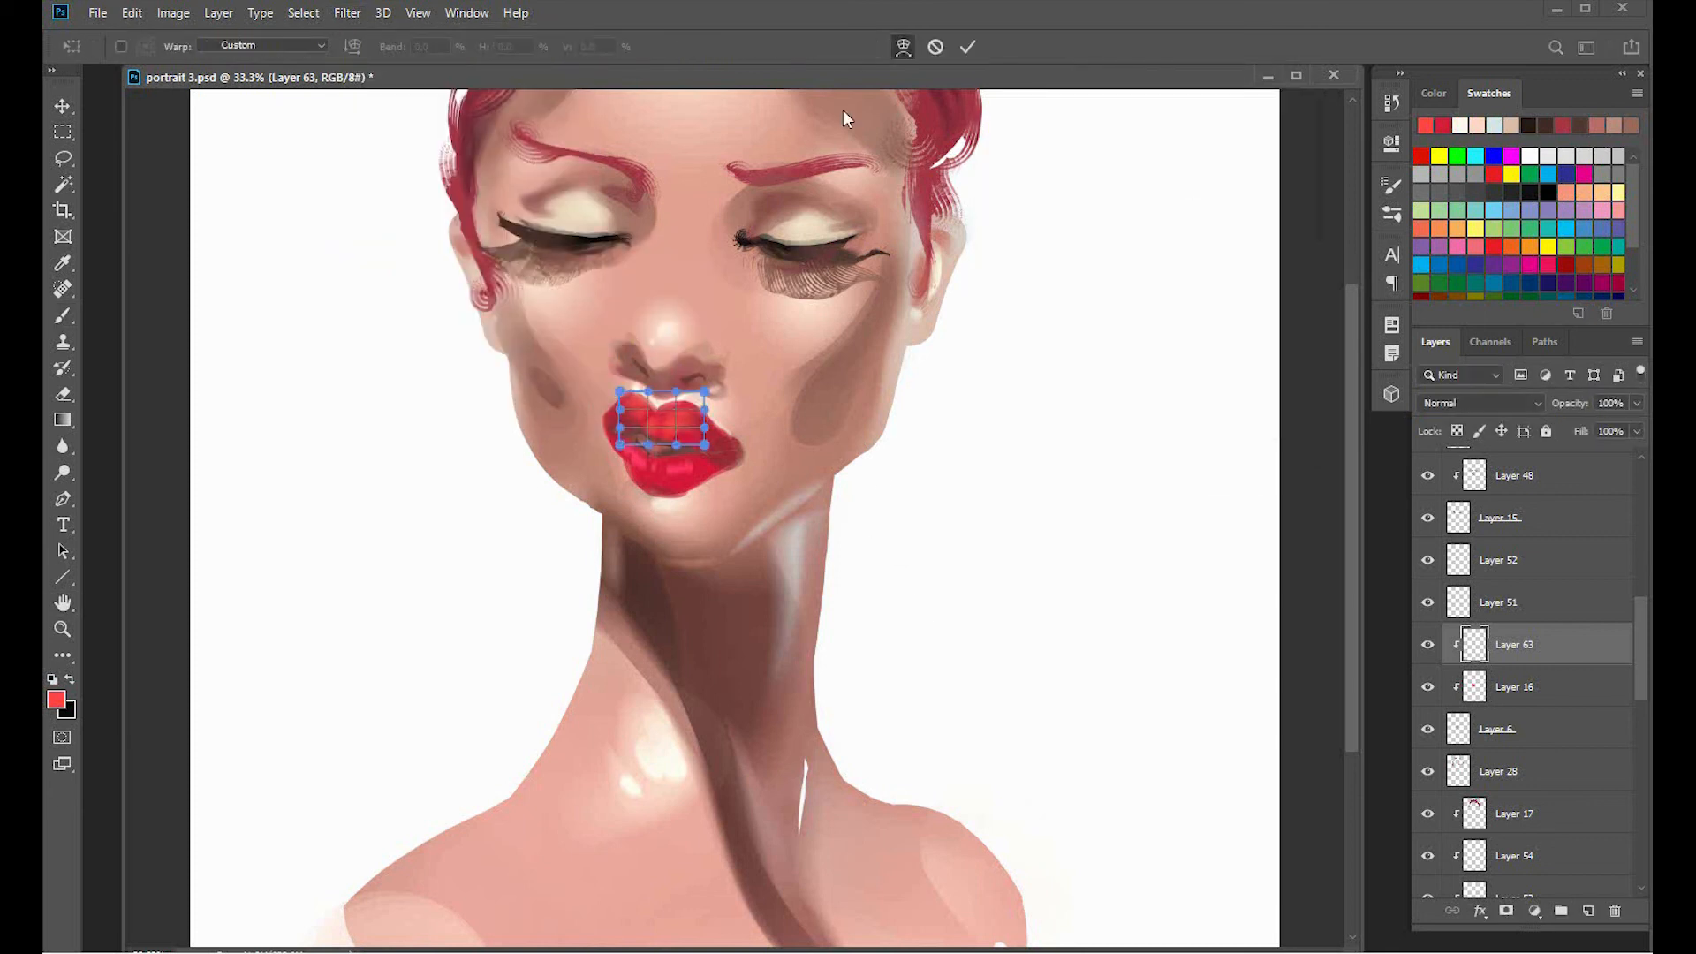
pyautogui.moveTo(665, 406)
pyautogui.mouseDown()
pyautogui.moveTo(661, 434)
pyautogui.moveTo(648, 409)
pyautogui.mouseUp()
pyautogui.press('Return')
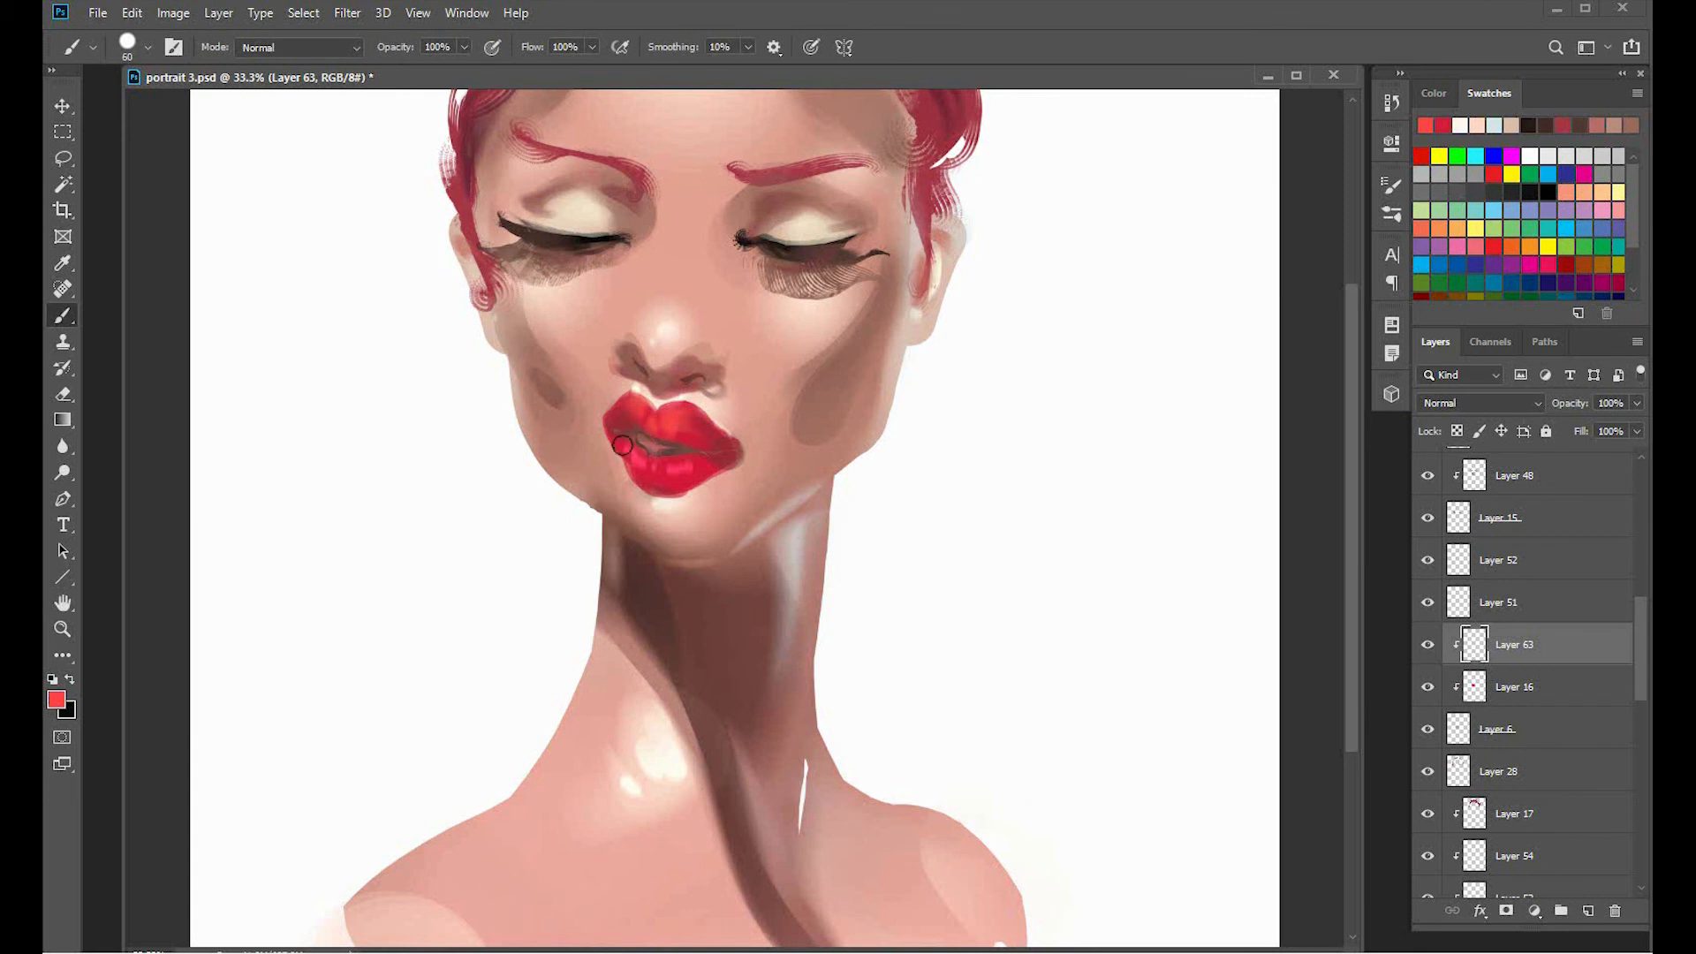
# Shift the hue of the lip highlights toward pink, to about -20, with Hue/Saturation.
pyautogui.hotkey('ctrl', 'u')
pyautogui.moveTo(1349, 601); pyautogui.dragTo(1331, 610)
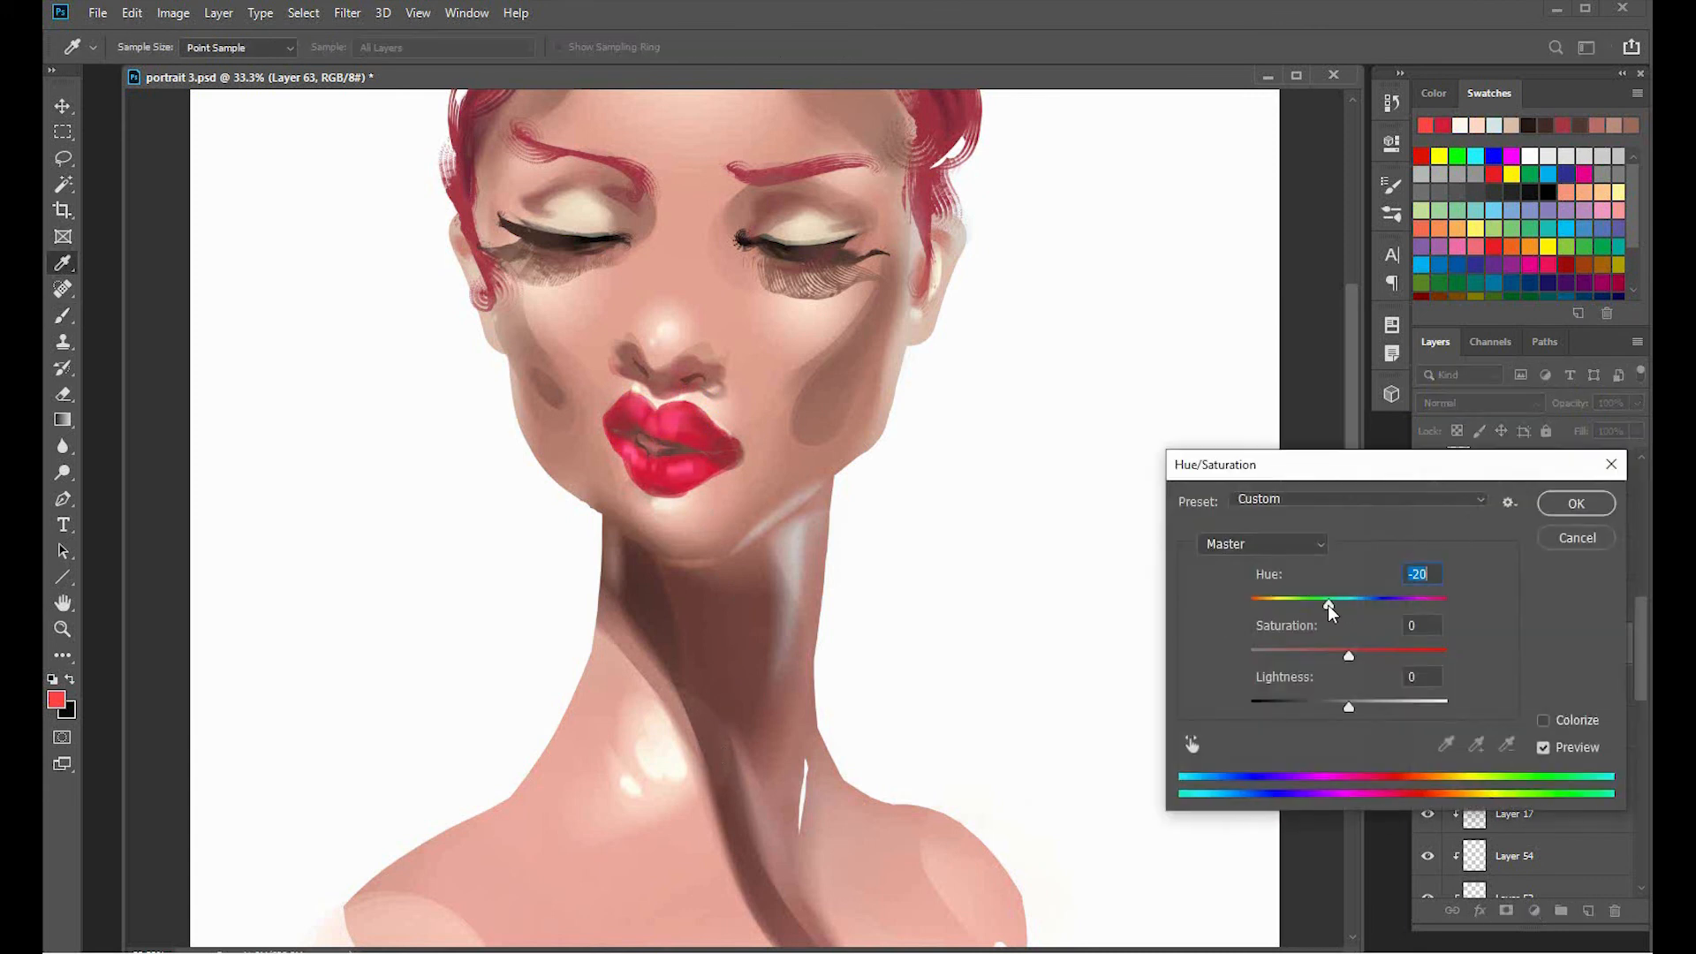
pyautogui.press('Return')
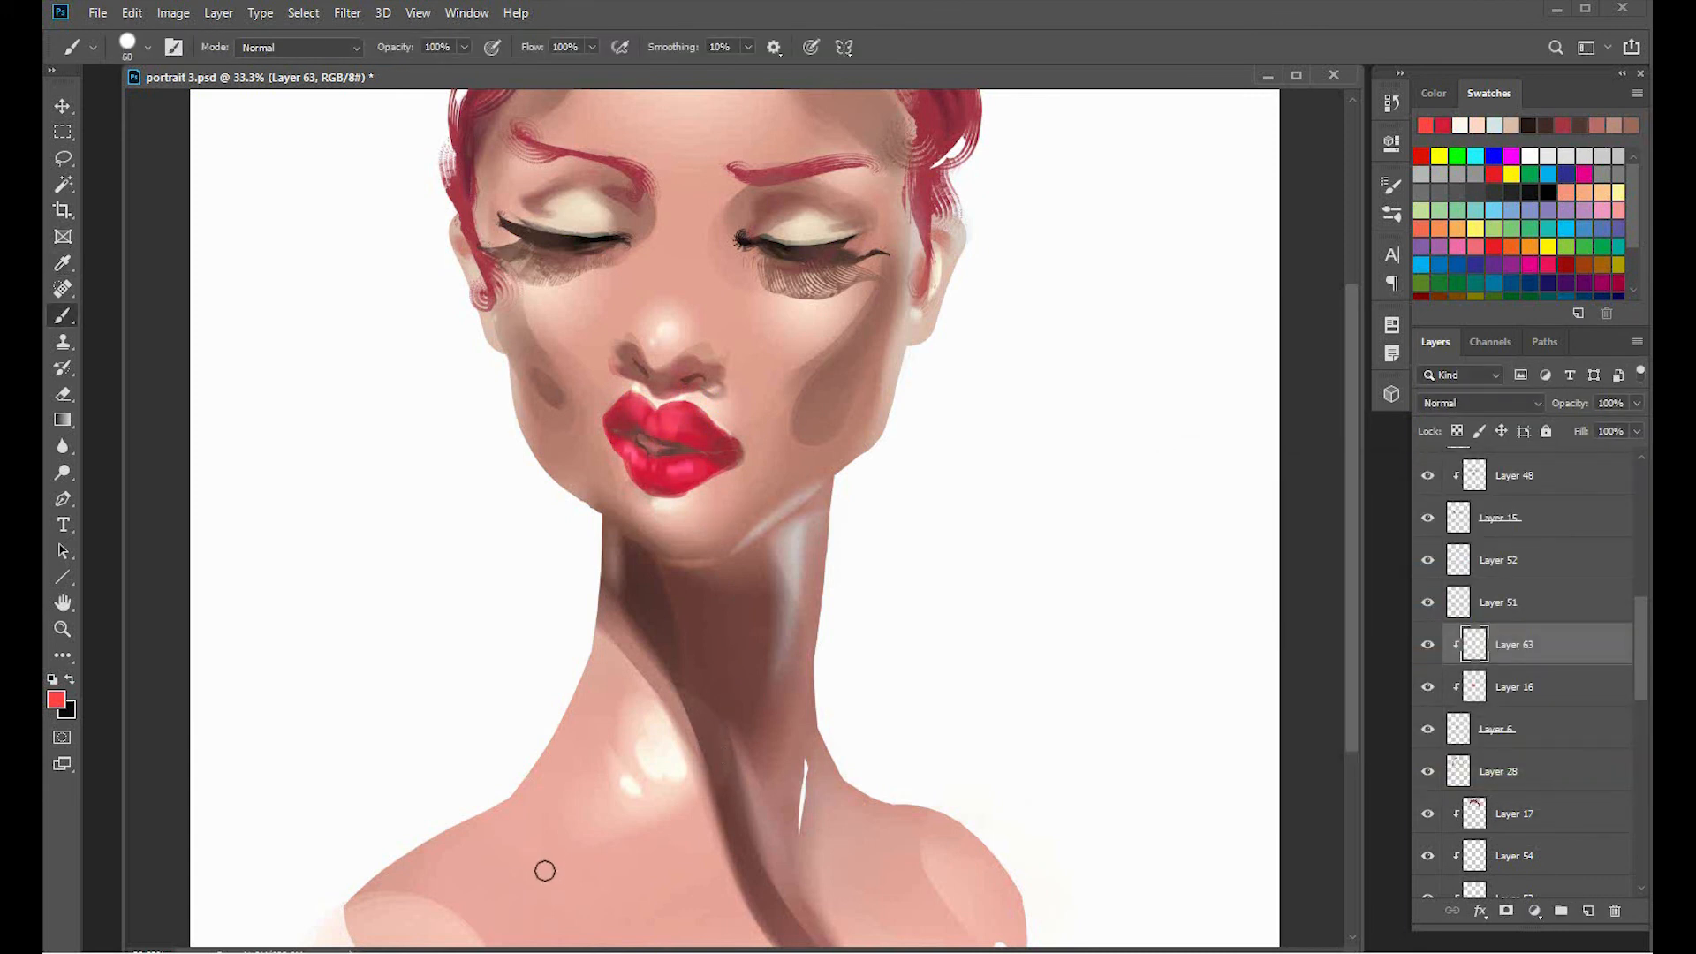
# On a new layer above Layer 62, paint a thin near-white nose ring on the nostril with a 40 px brush.
pyautogui.scroll(10, 1546, 671)
pyautogui.hotkey('ctrl', 'shift', 'alt', 'n')
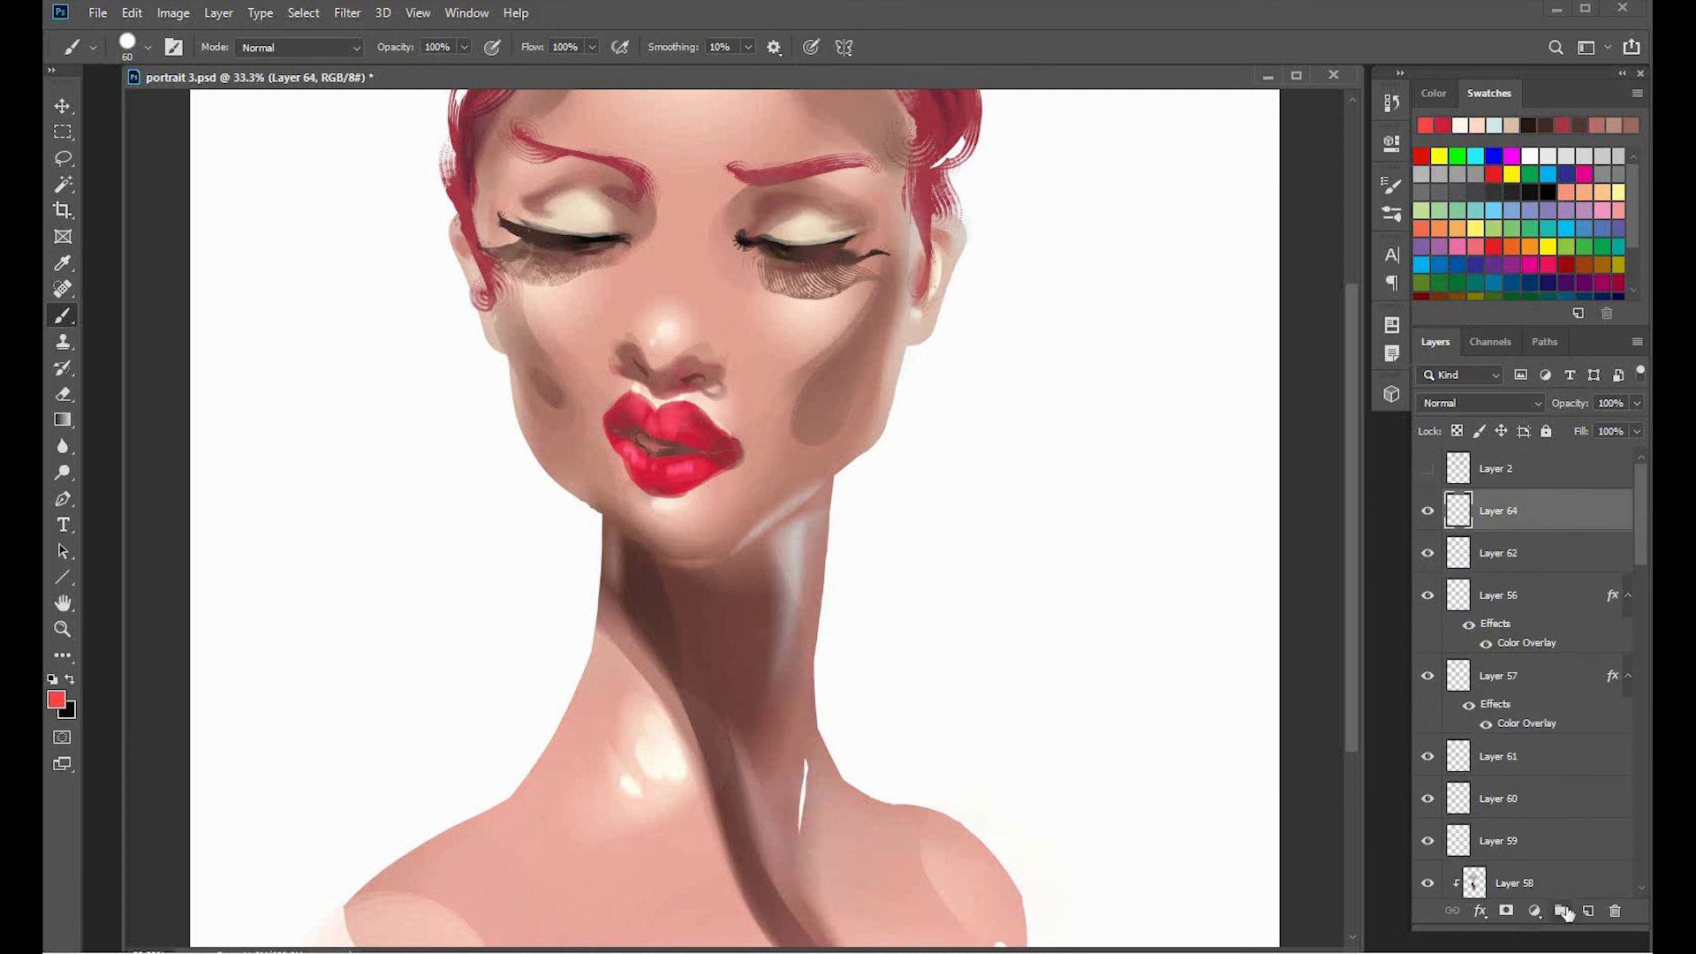
pyautogui.rightClick(685, 437)
pyautogui.doubleClick(837, 715)
pyautogui.keyDown('alt'); pyautogui.click(798, 563); pyautogui.keyUp('alt')
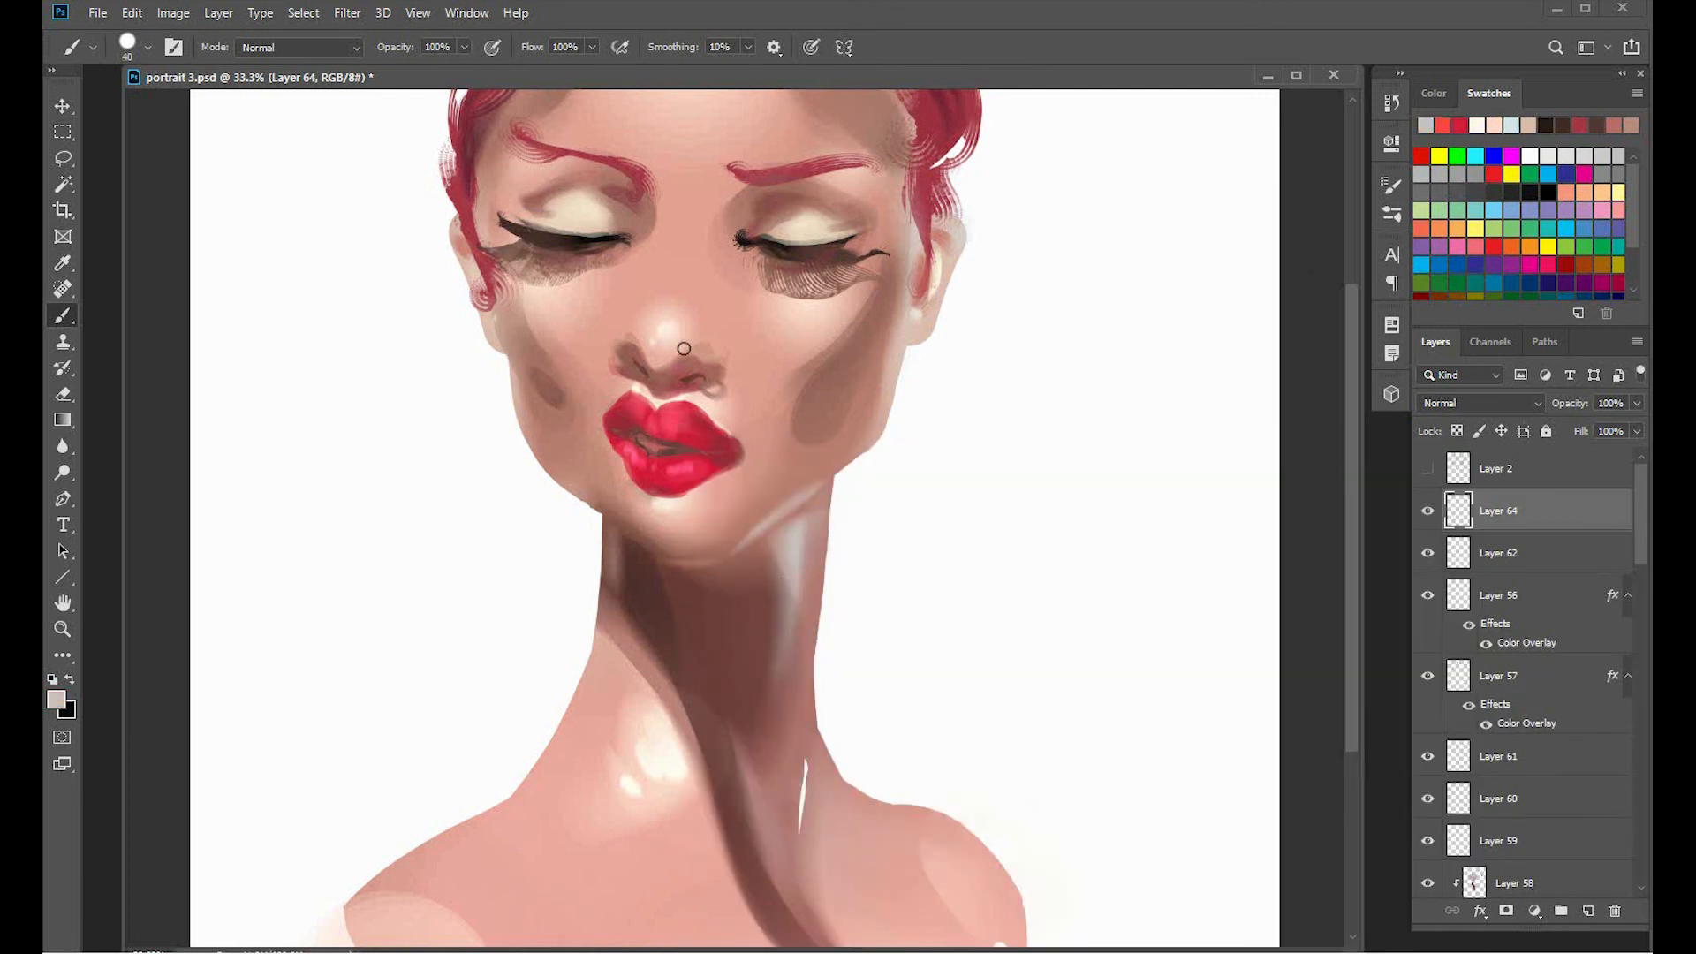
pyautogui.keyDown('alt'); pyautogui.click(939, 472); pyautogui.keyUp('alt')
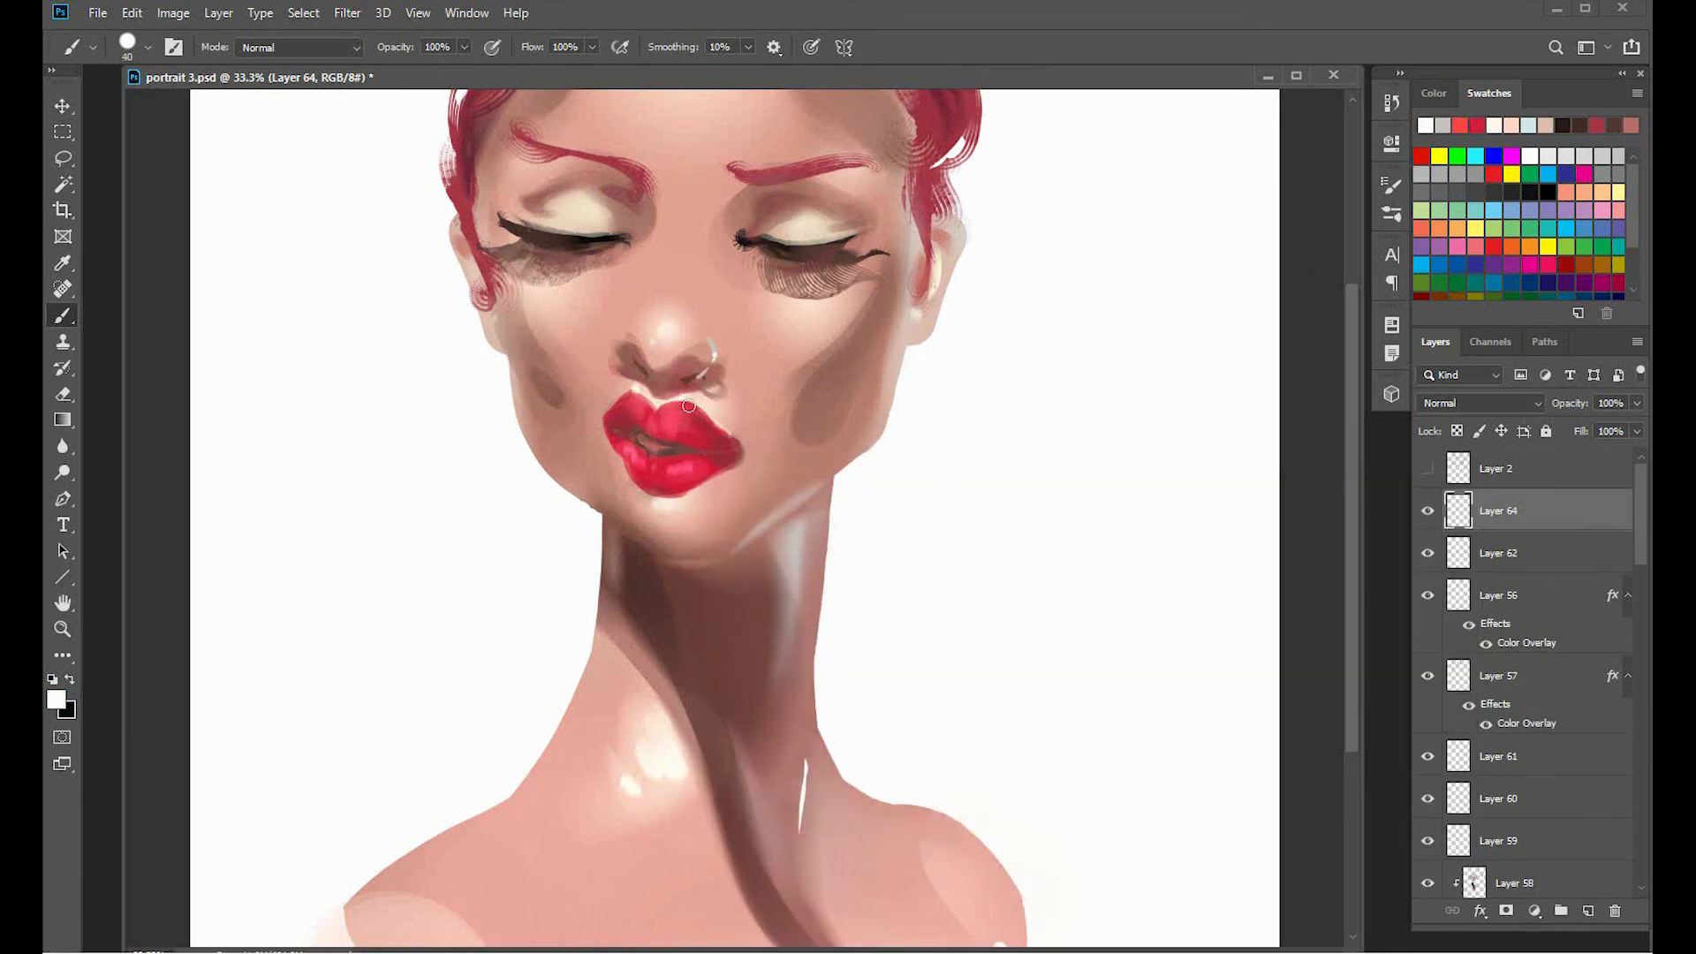
# Trim the nose ring strokes on Layer 64 with a Hard Round Pressure Size eraser at 30 px.
pyautogui.press('e')
pyautogui.rightClick(636, 555)
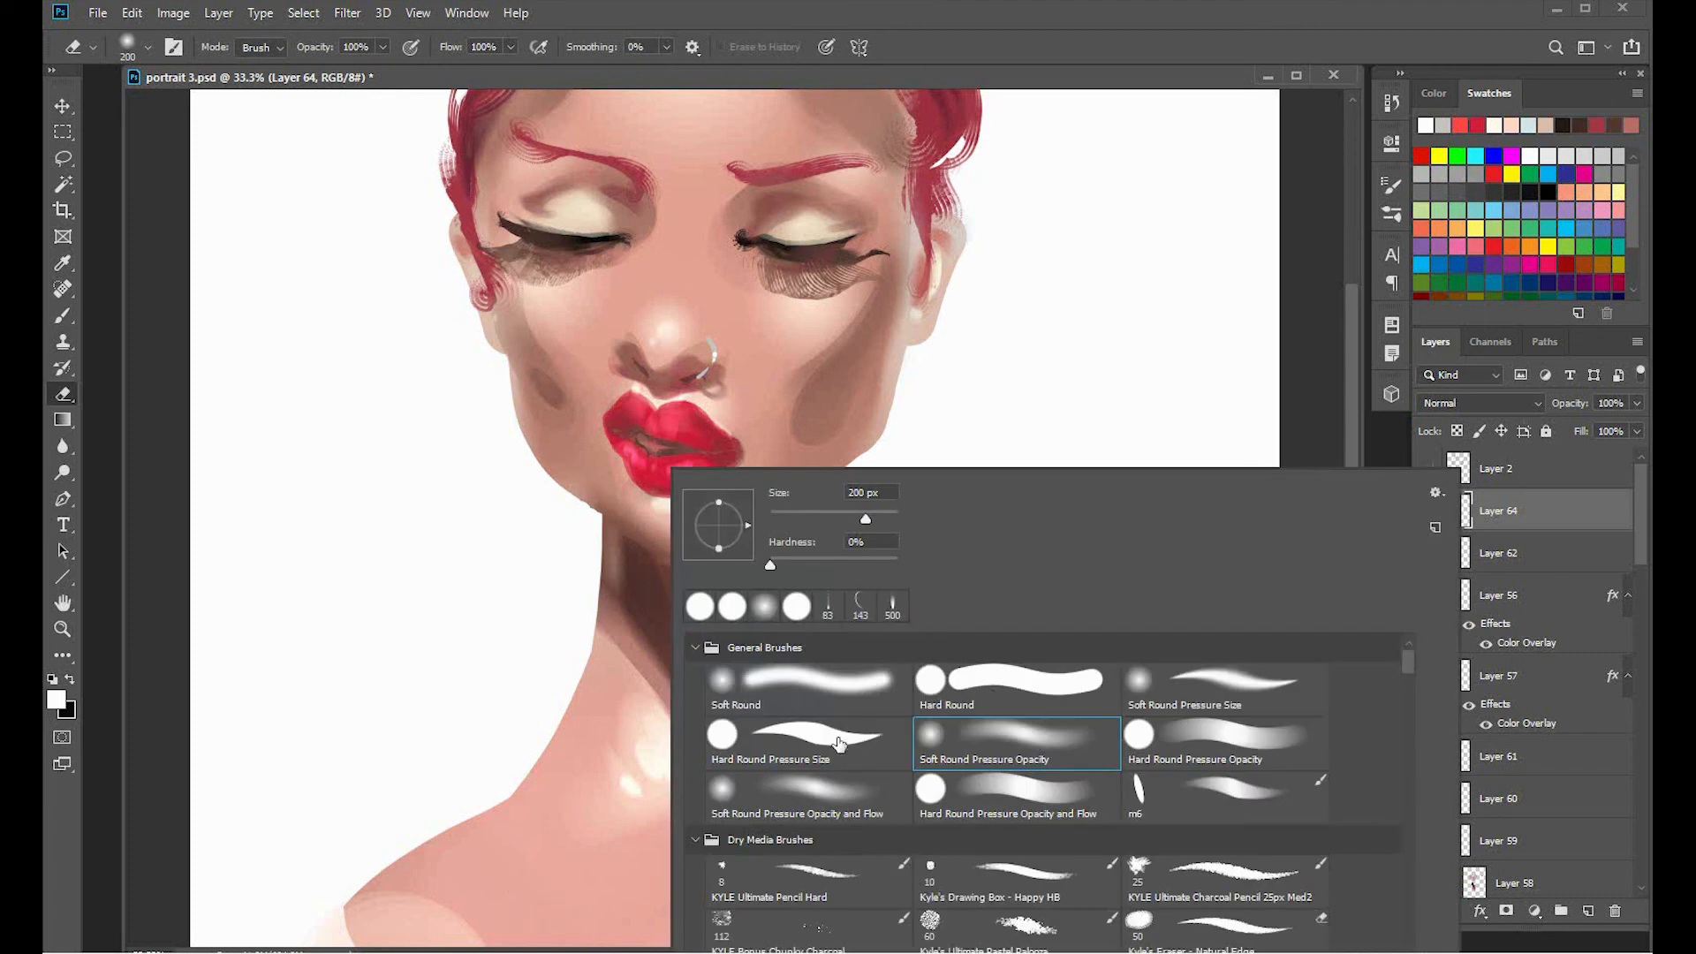
pyautogui.doubleClick(834, 742)
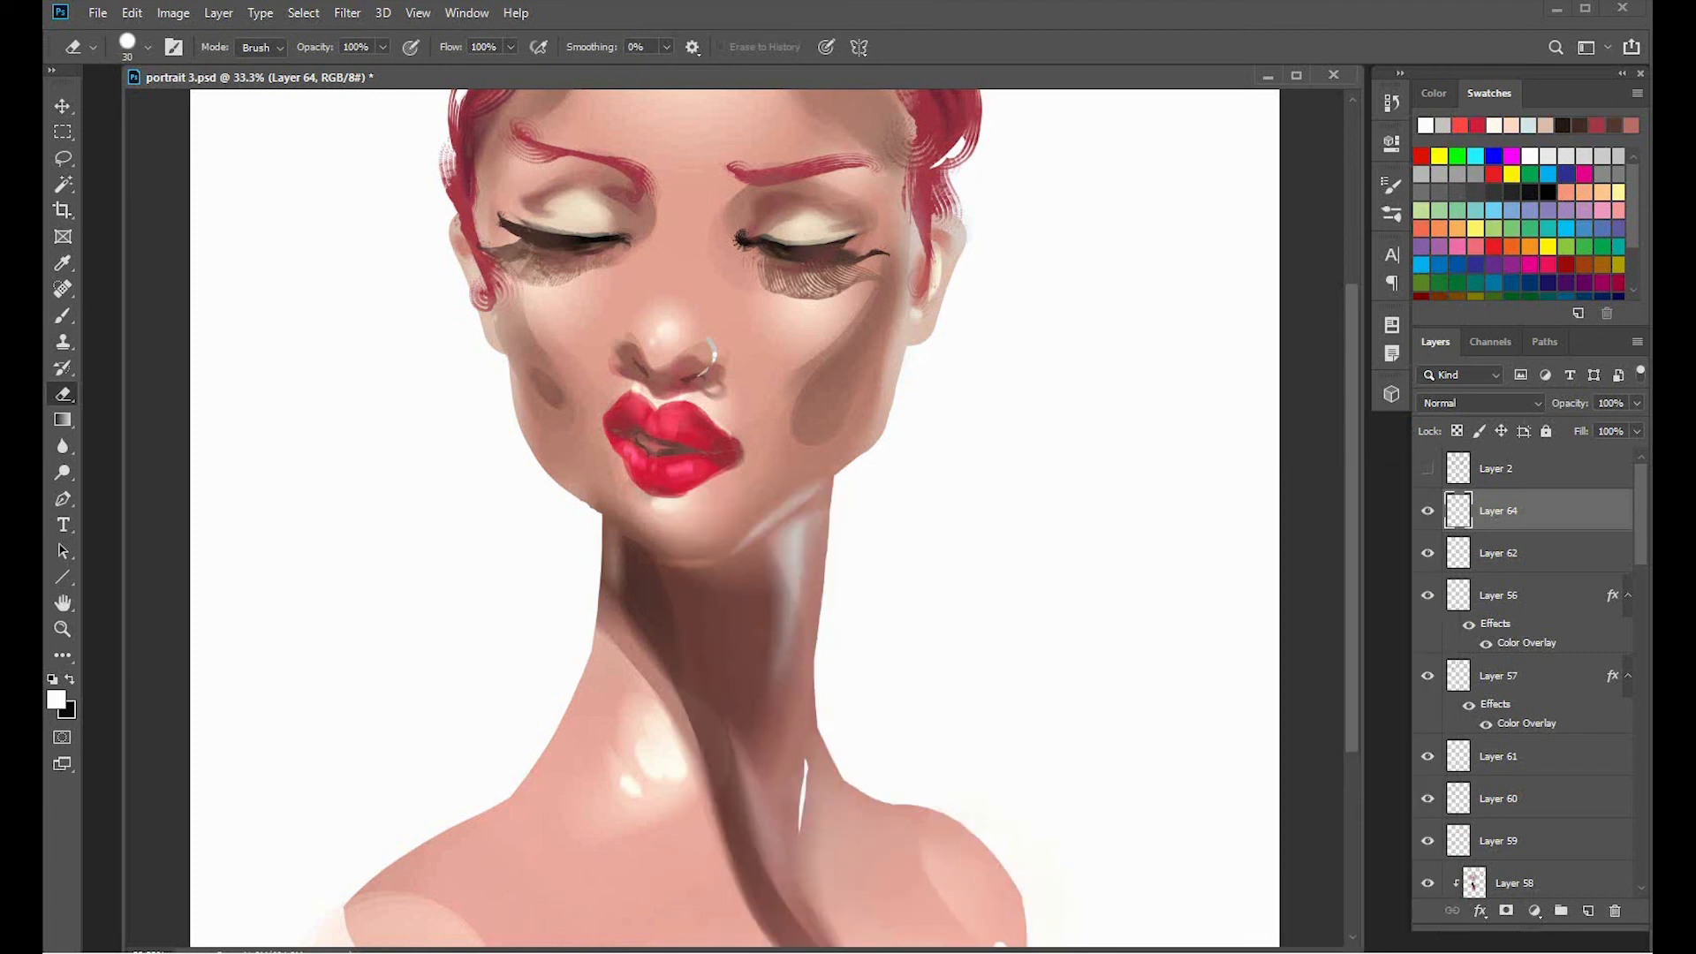
# Make the hair on Layer 17 more vivid using Hue/Saturation with Hue about -16 and Saturation about +44.
pyautogui.hotkey('ctrl', '-')
pyautogui.hotkey('ctrl', '-')
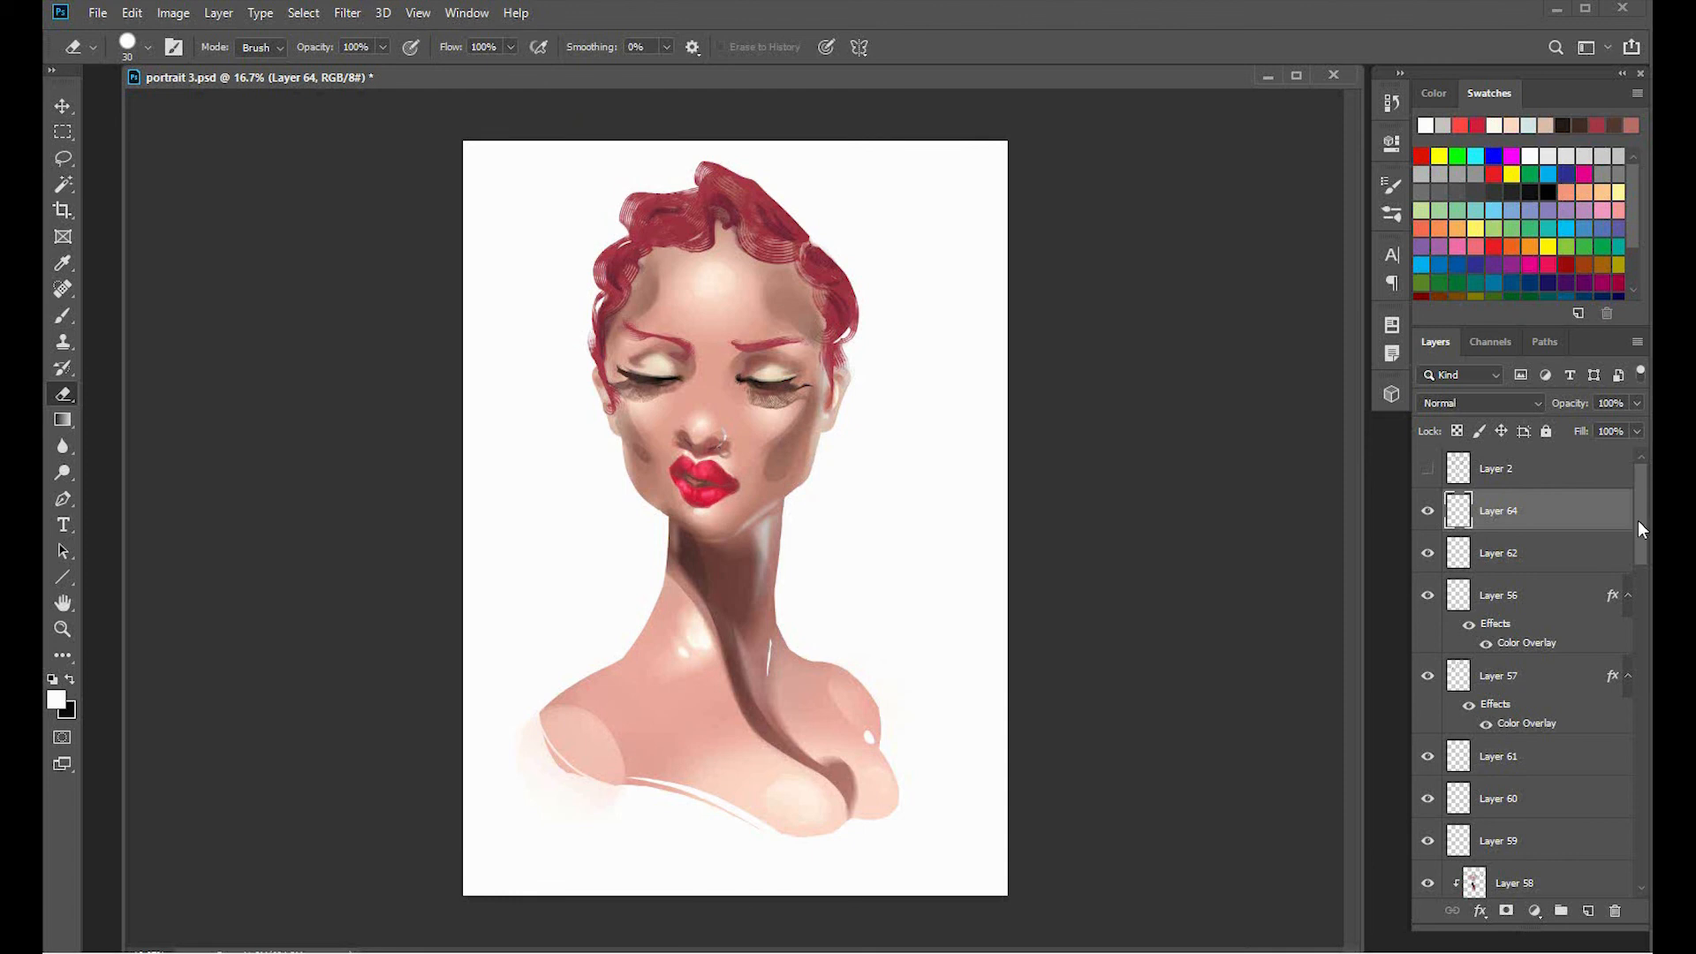
pyautogui.moveTo(1638, 521); pyautogui.dragTo(1627, 705)
pyautogui.click(1579, 698)
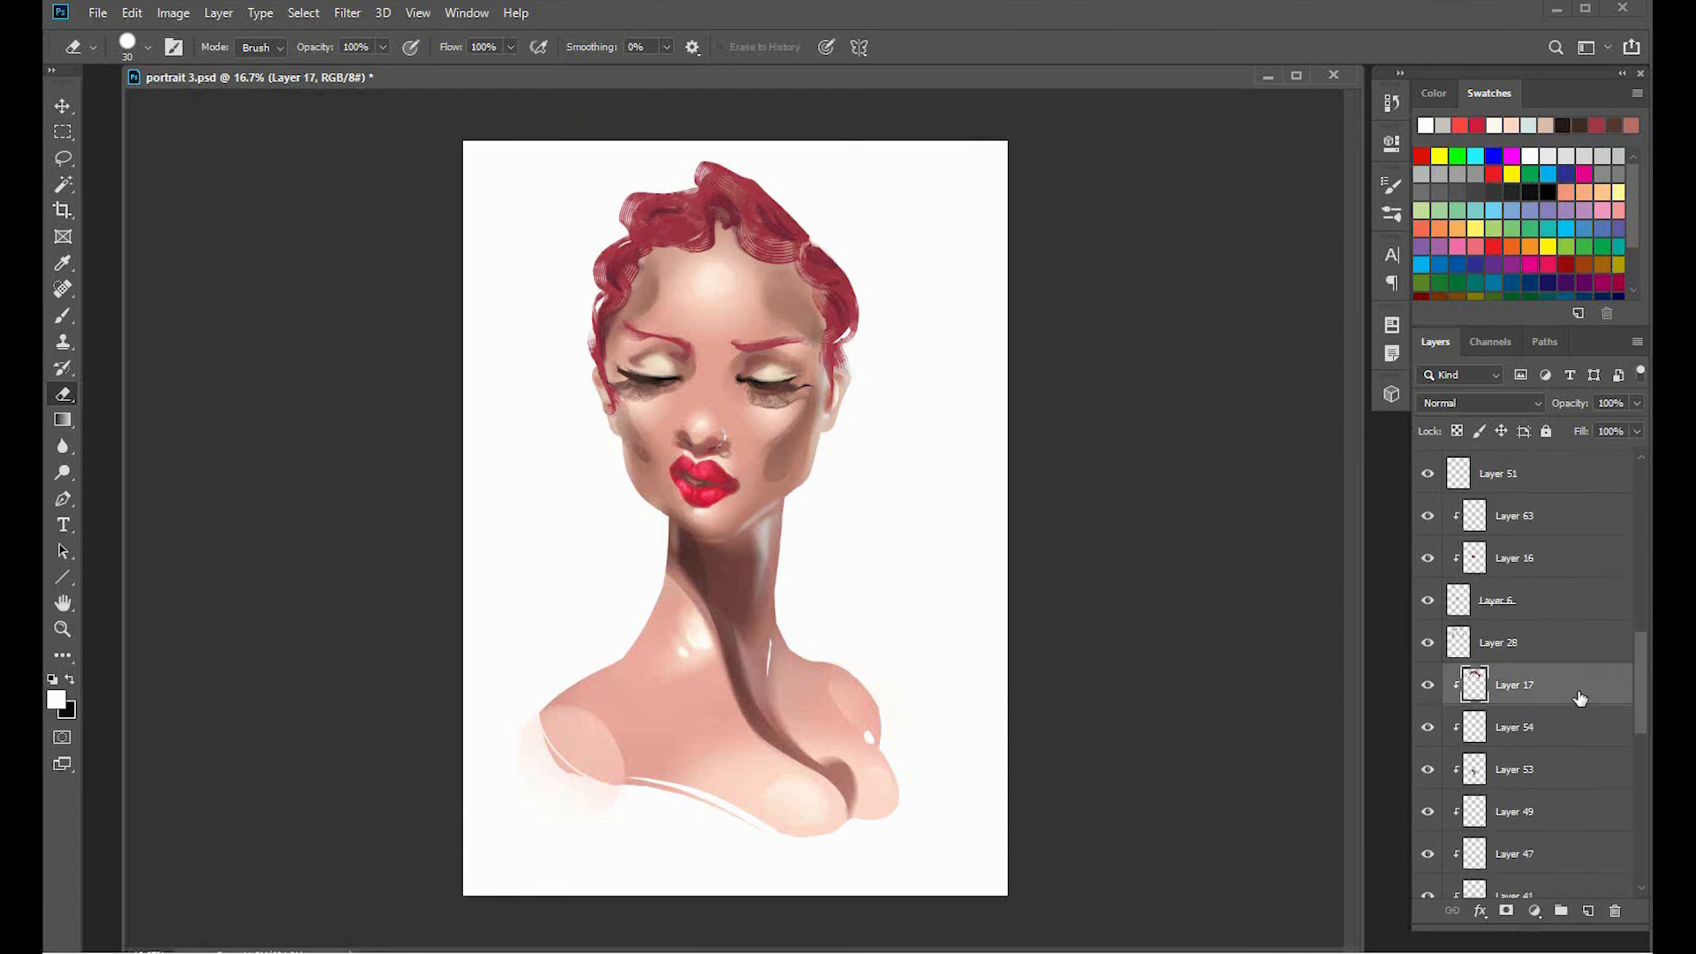
pyautogui.hotkey('ctrl', 'u')
pyautogui.moveTo(1349, 656); pyautogui.dragTo(1386, 654)
pyautogui.moveTo(1349, 600); pyautogui.dragTo(1334, 606)
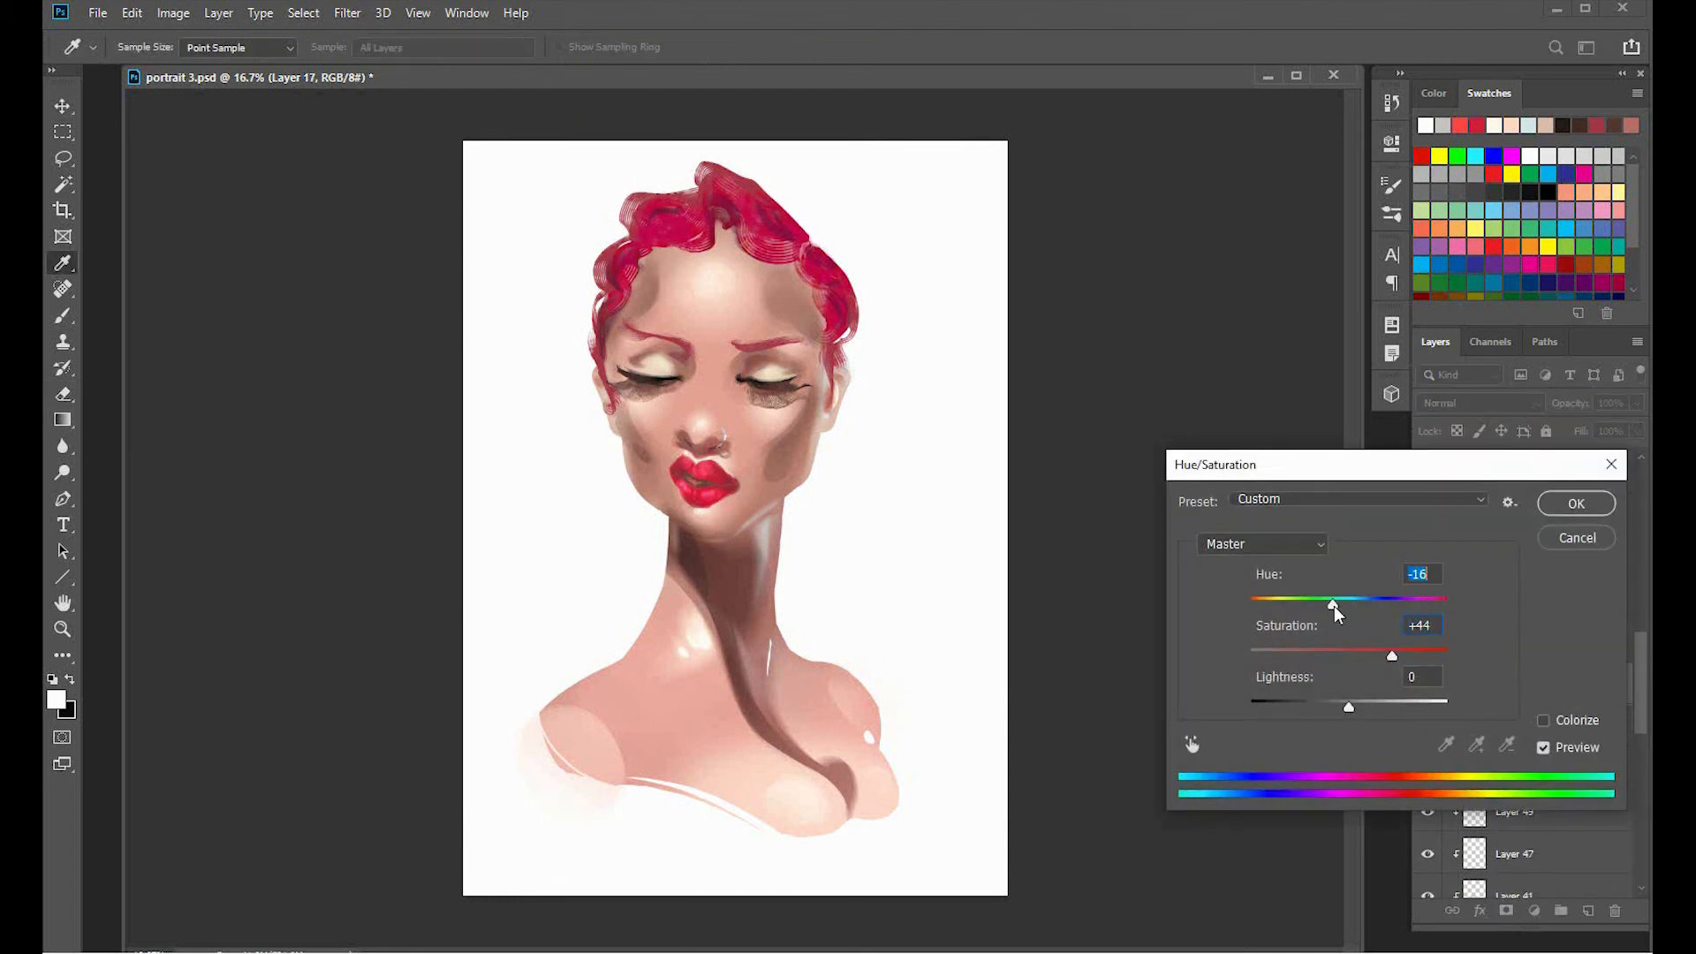
pyautogui.press('Return')
pyautogui.press('e')
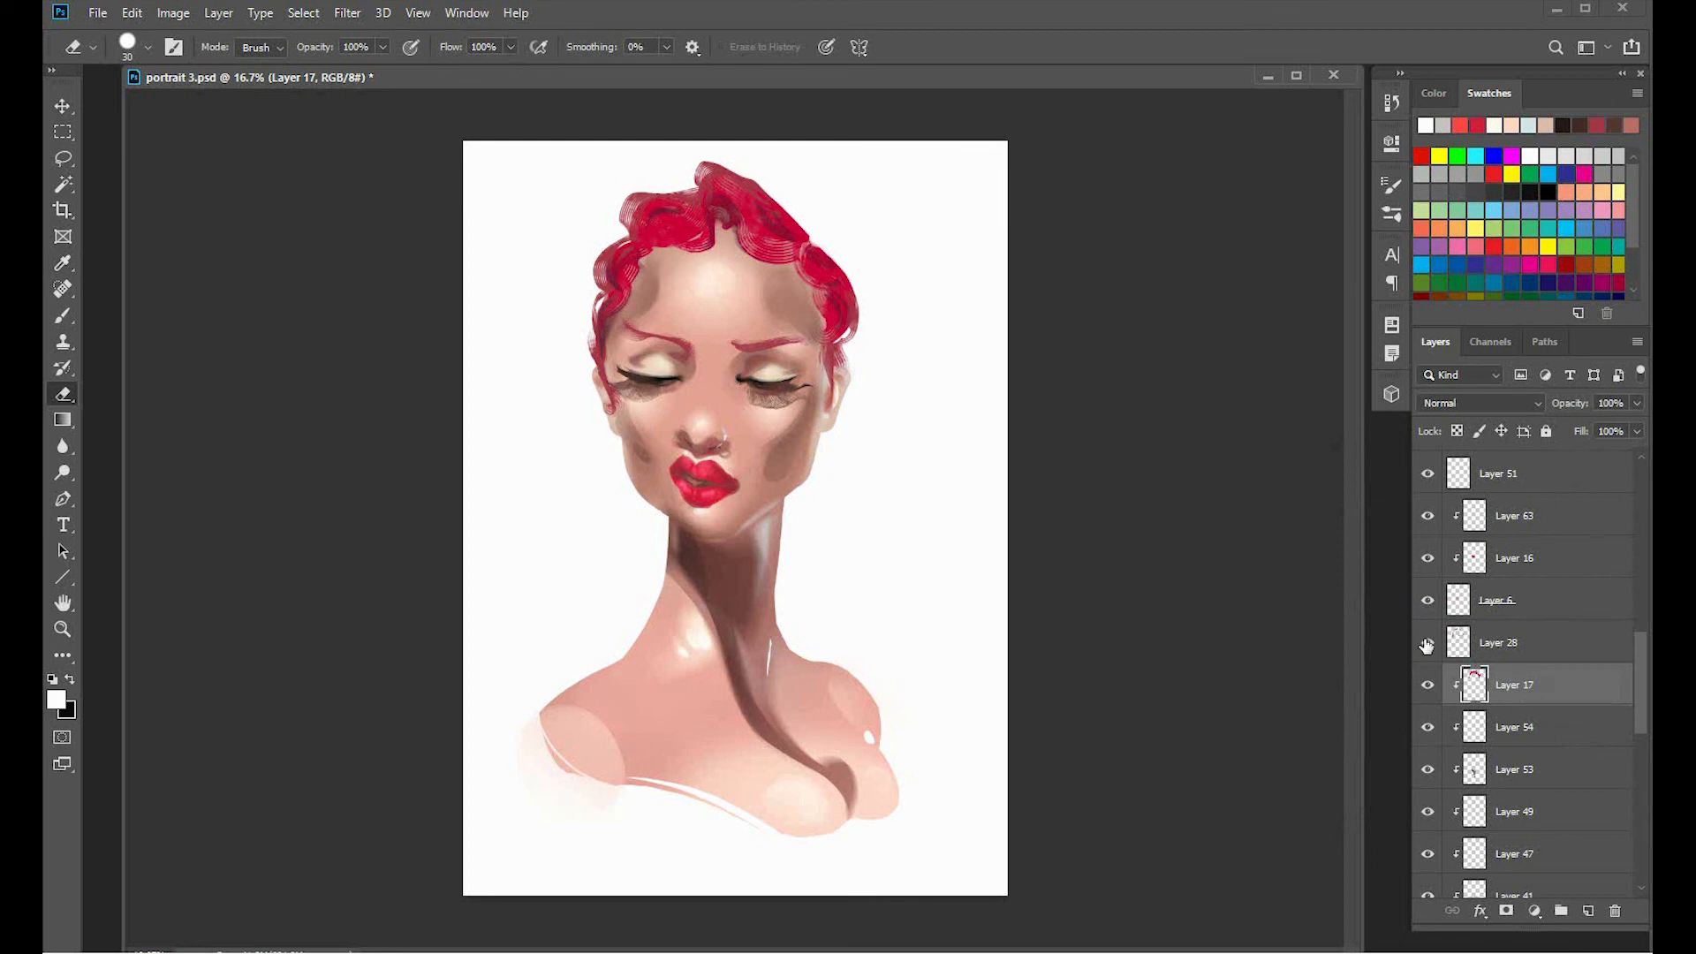
# Adjust the hue and raise the saturation of Layer 28 so the eyebrows and hair strands match the brighter hair.
pyautogui.click(1524, 645)
pyautogui.hotkey('ctrl', 'u')
pyautogui.moveTo(1349, 651); pyautogui.dragTo(1342, 606)
pyautogui.click(1576, 503)
# Add a new layer above Layer 28 and enlarge the brush to 500 px for hair highlights.
pyautogui.click(1557, 714)
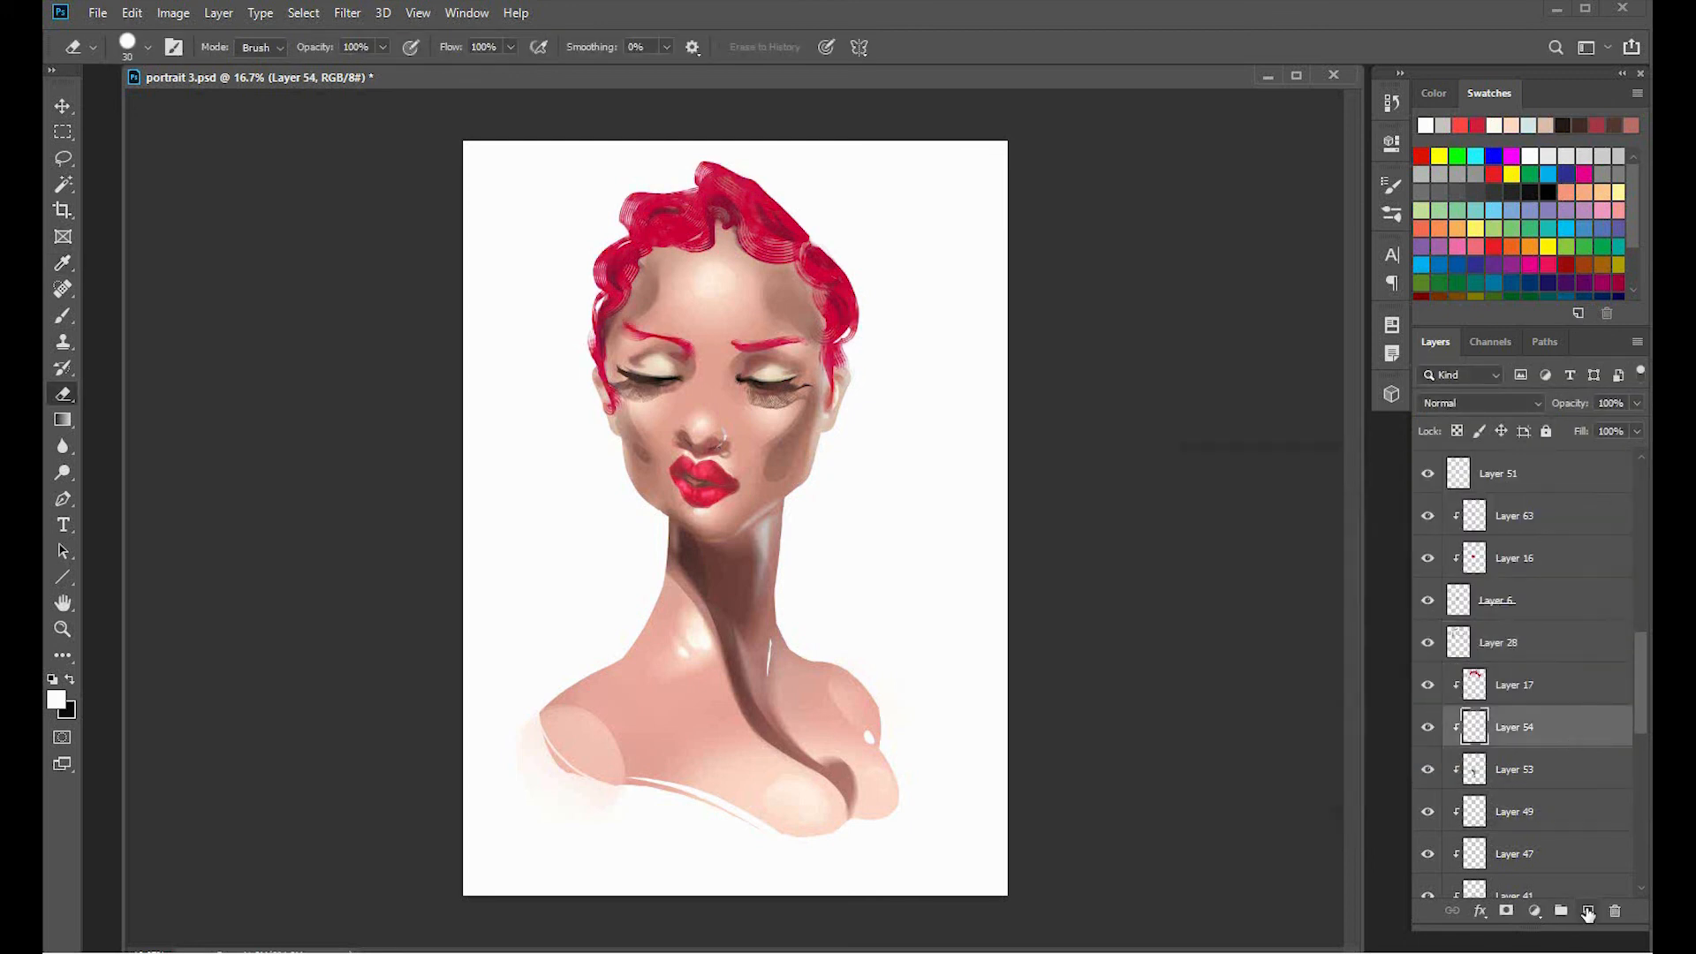
pyautogui.click(1587, 911)
pyautogui.press('b')
pyautogui.press(']')
pyautogui.press(']')
pyautogui.press(']')
pyautogui.press(']')
pyautogui.press(']')
pyautogui.press(']')
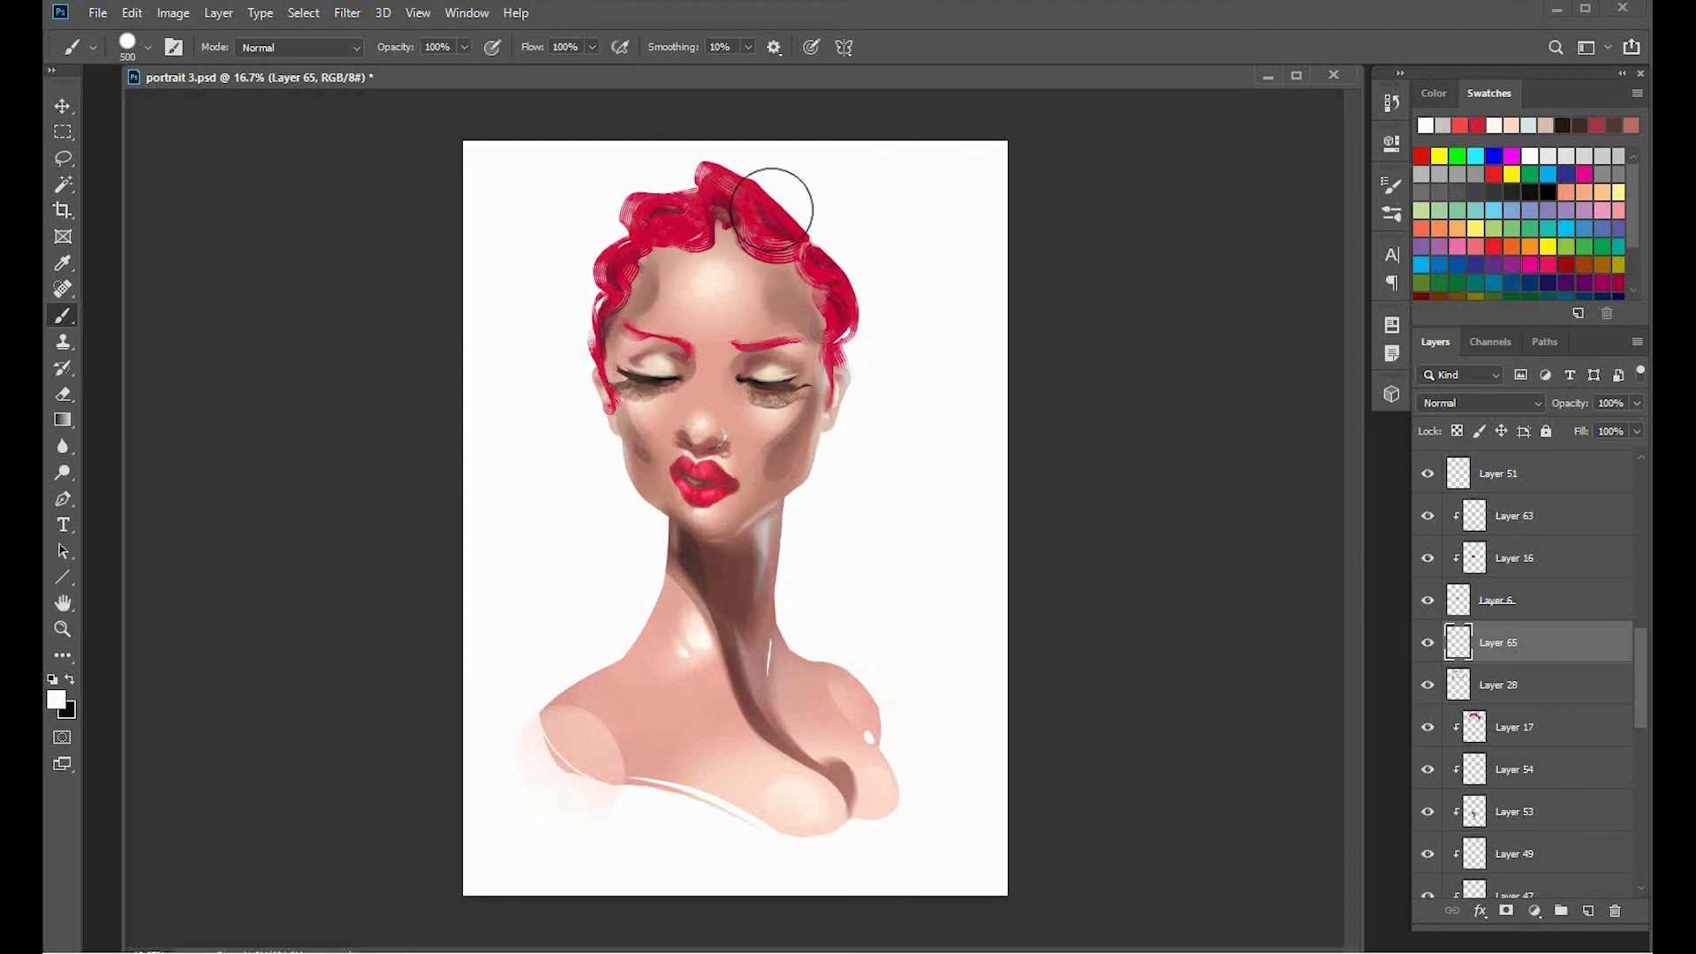
# Choose a brighter red based on the sampled hair colour and paint a broad translucent highlight over the crown.
pyautogui.keyDown('alt'); pyautogui.click(769, 252); pyautogui.keyUp('alt')
pyautogui.click(57, 699)
pyautogui.click(1264, 361)
pyautogui.click(1340, 361)
pyautogui.click(1489, 348)
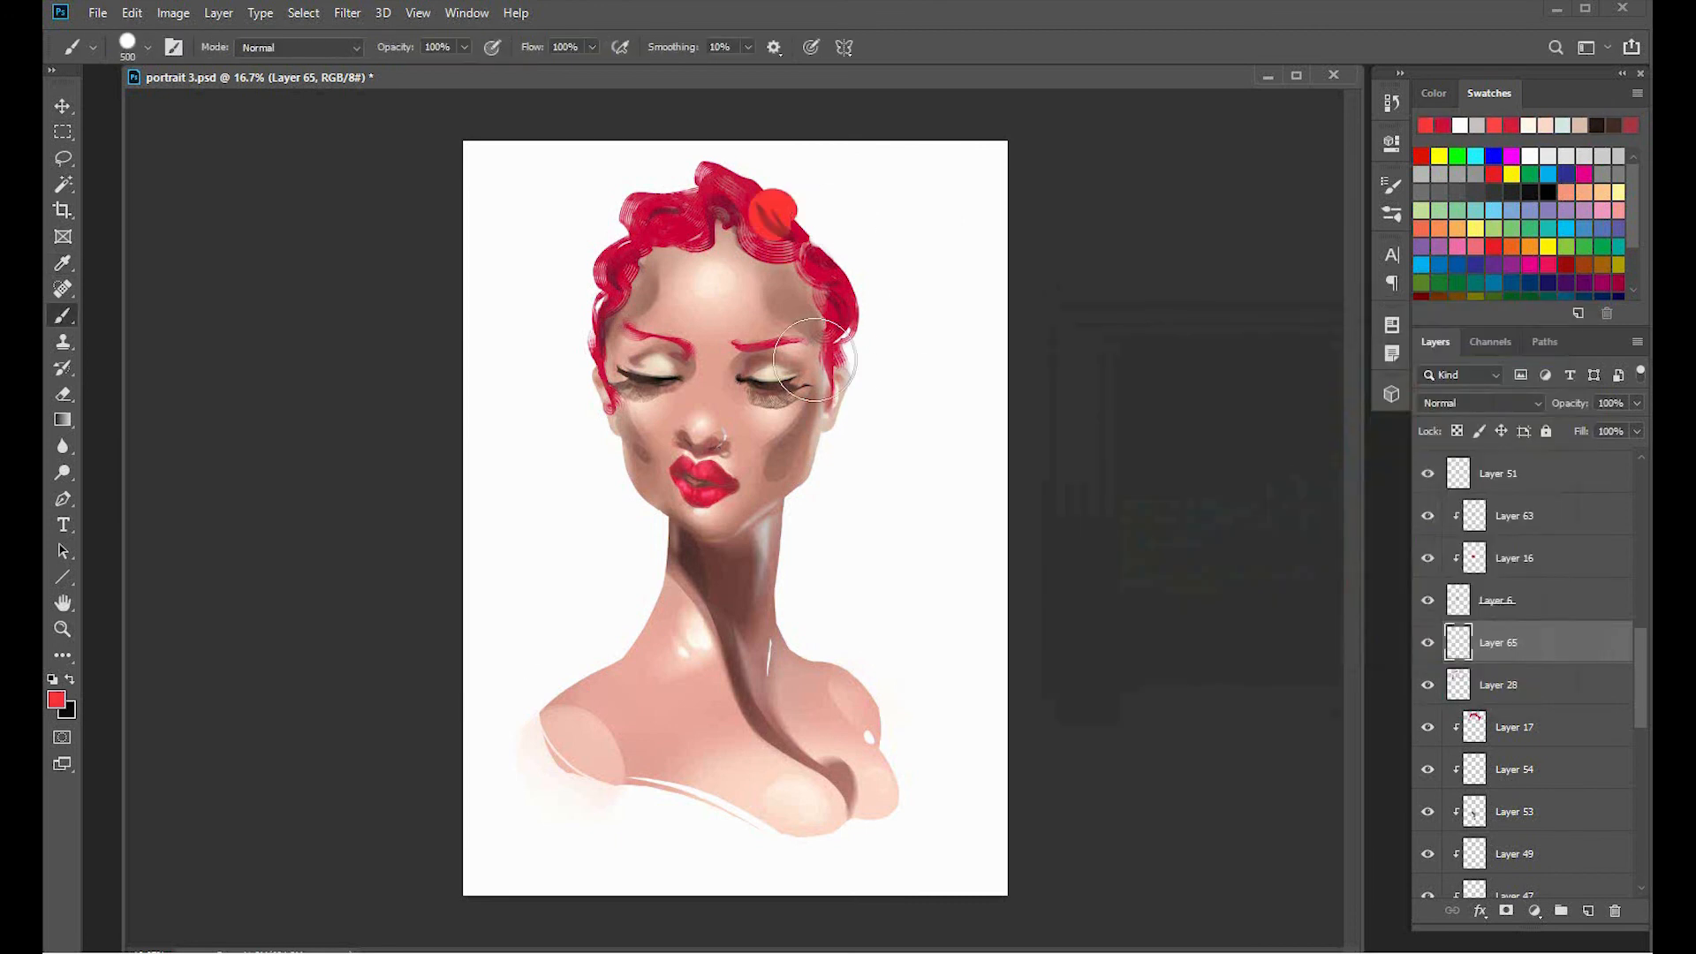
pyautogui.rightClick(826, 360)
pyautogui.press('Escape')
pyautogui.click(768, 209)
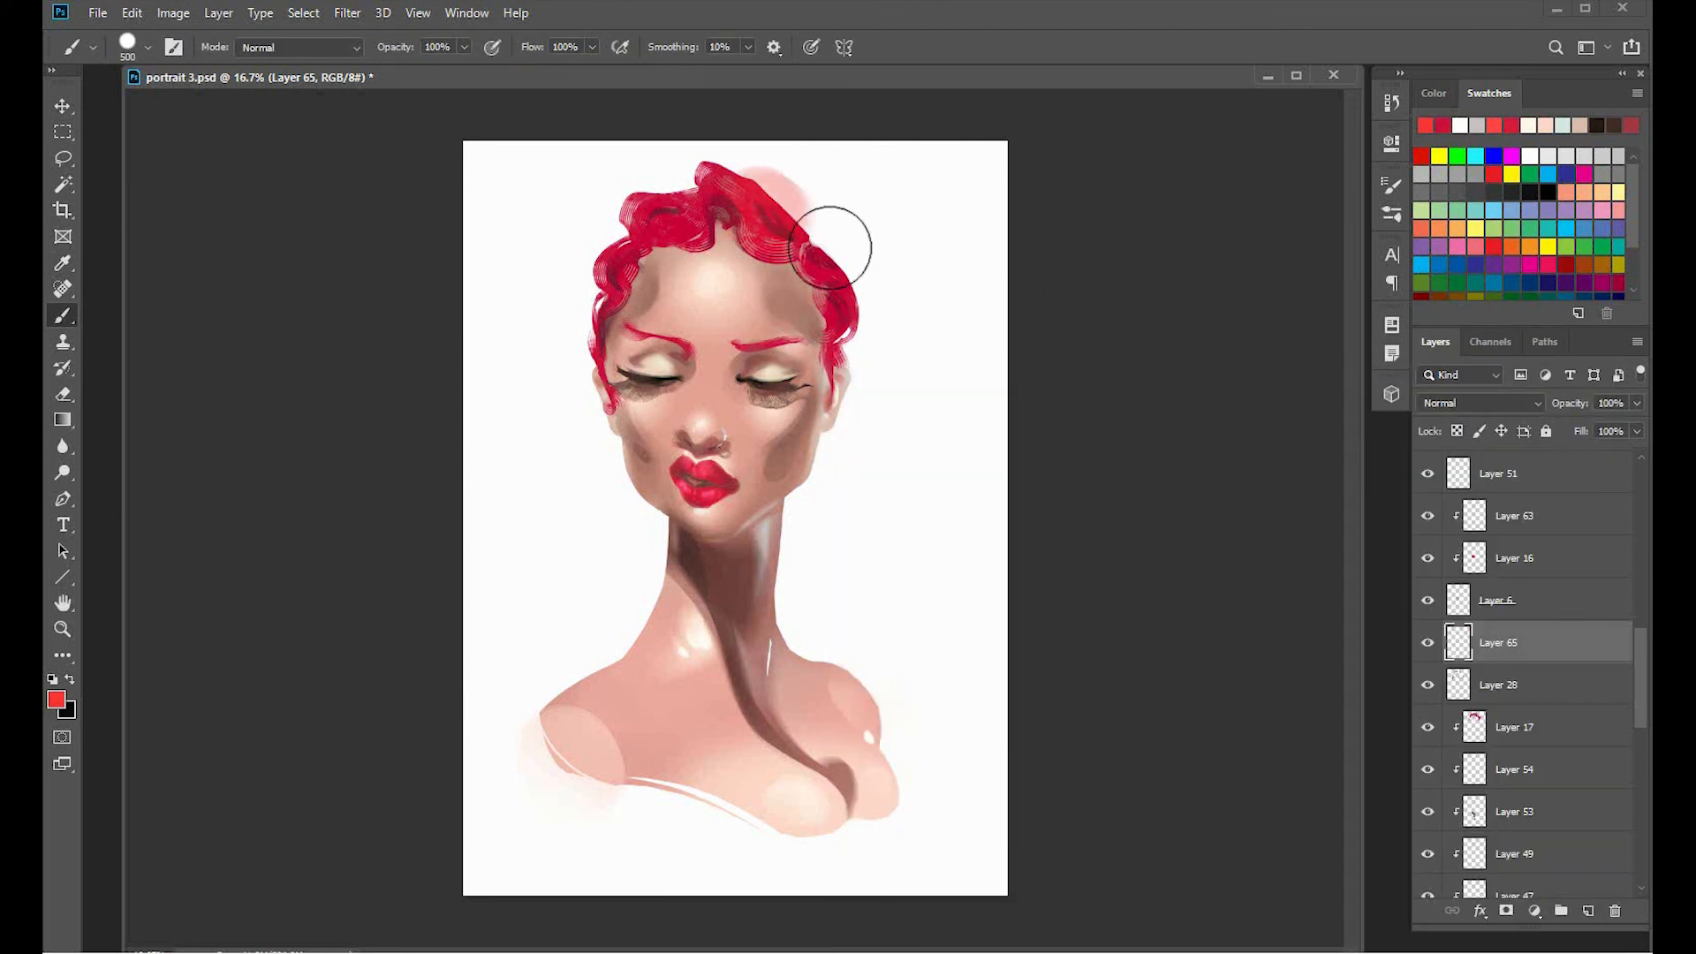
# Paint bright red highlights along the curls with an 80 to 150 px brush and refine them with a 70 px eraser.
pyautogui.press('[')
pyautogui.press('[')
pyautogui.press('[')
pyautogui.press('[')
pyautogui.press('[')
pyautogui.moveTo(817, 254); pyautogui.dragTo(829, 274)
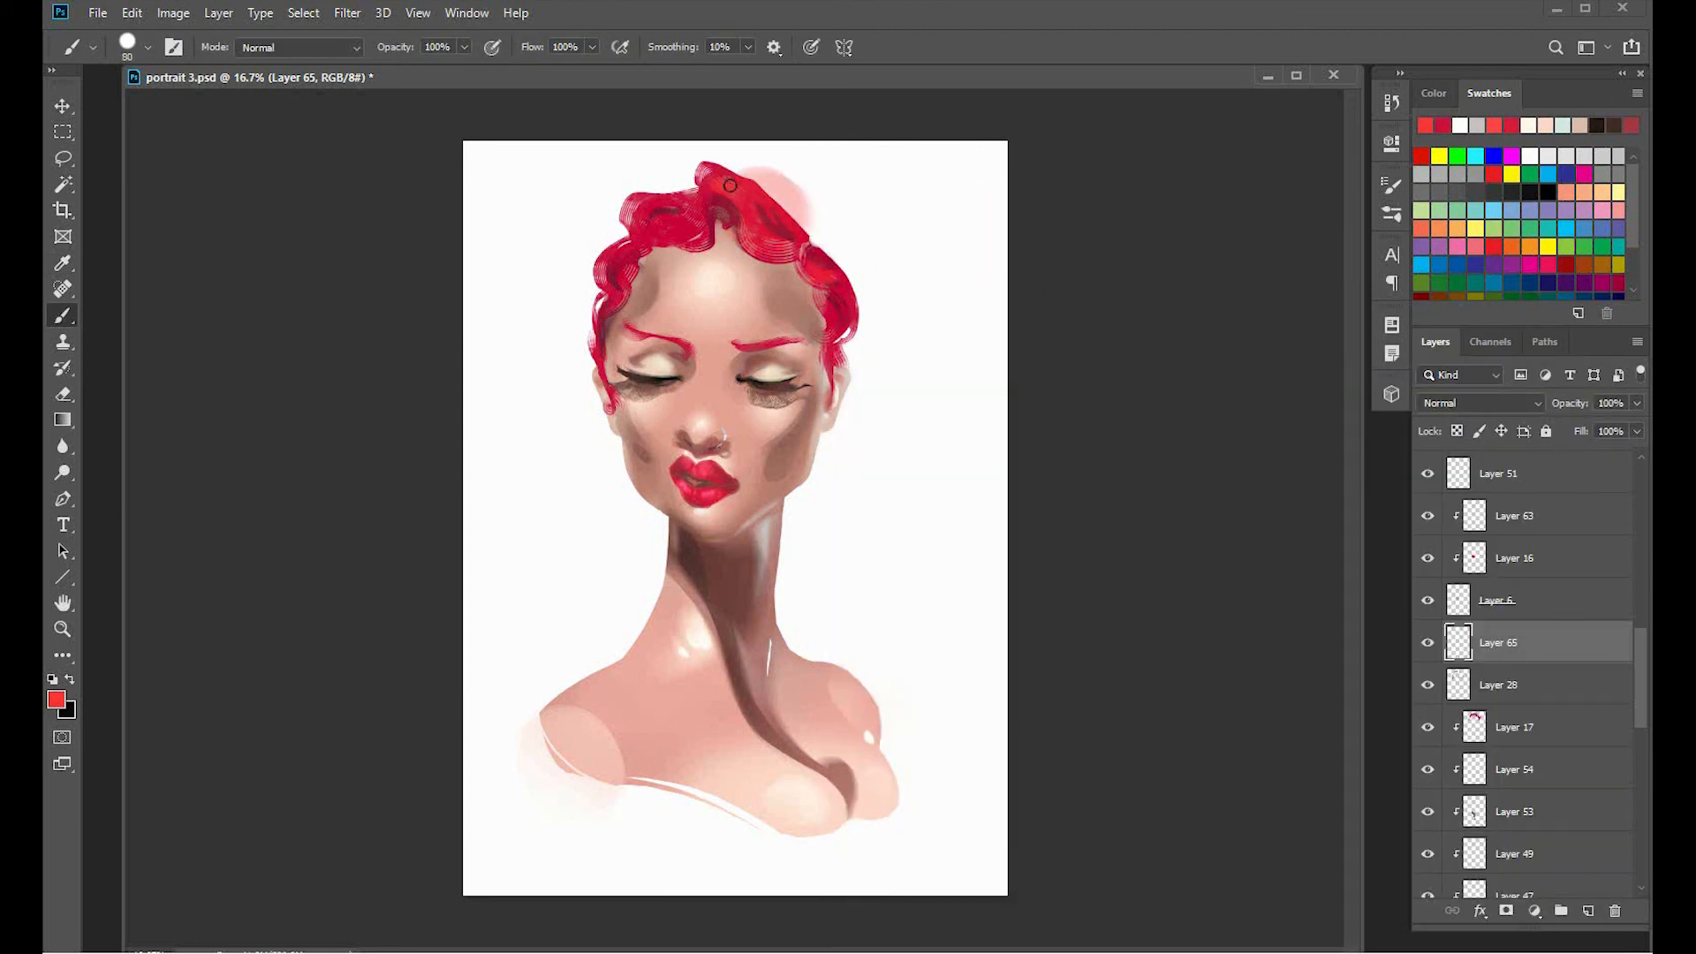
pyautogui.press('[')
pyautogui.press('[')
pyautogui.press('[')
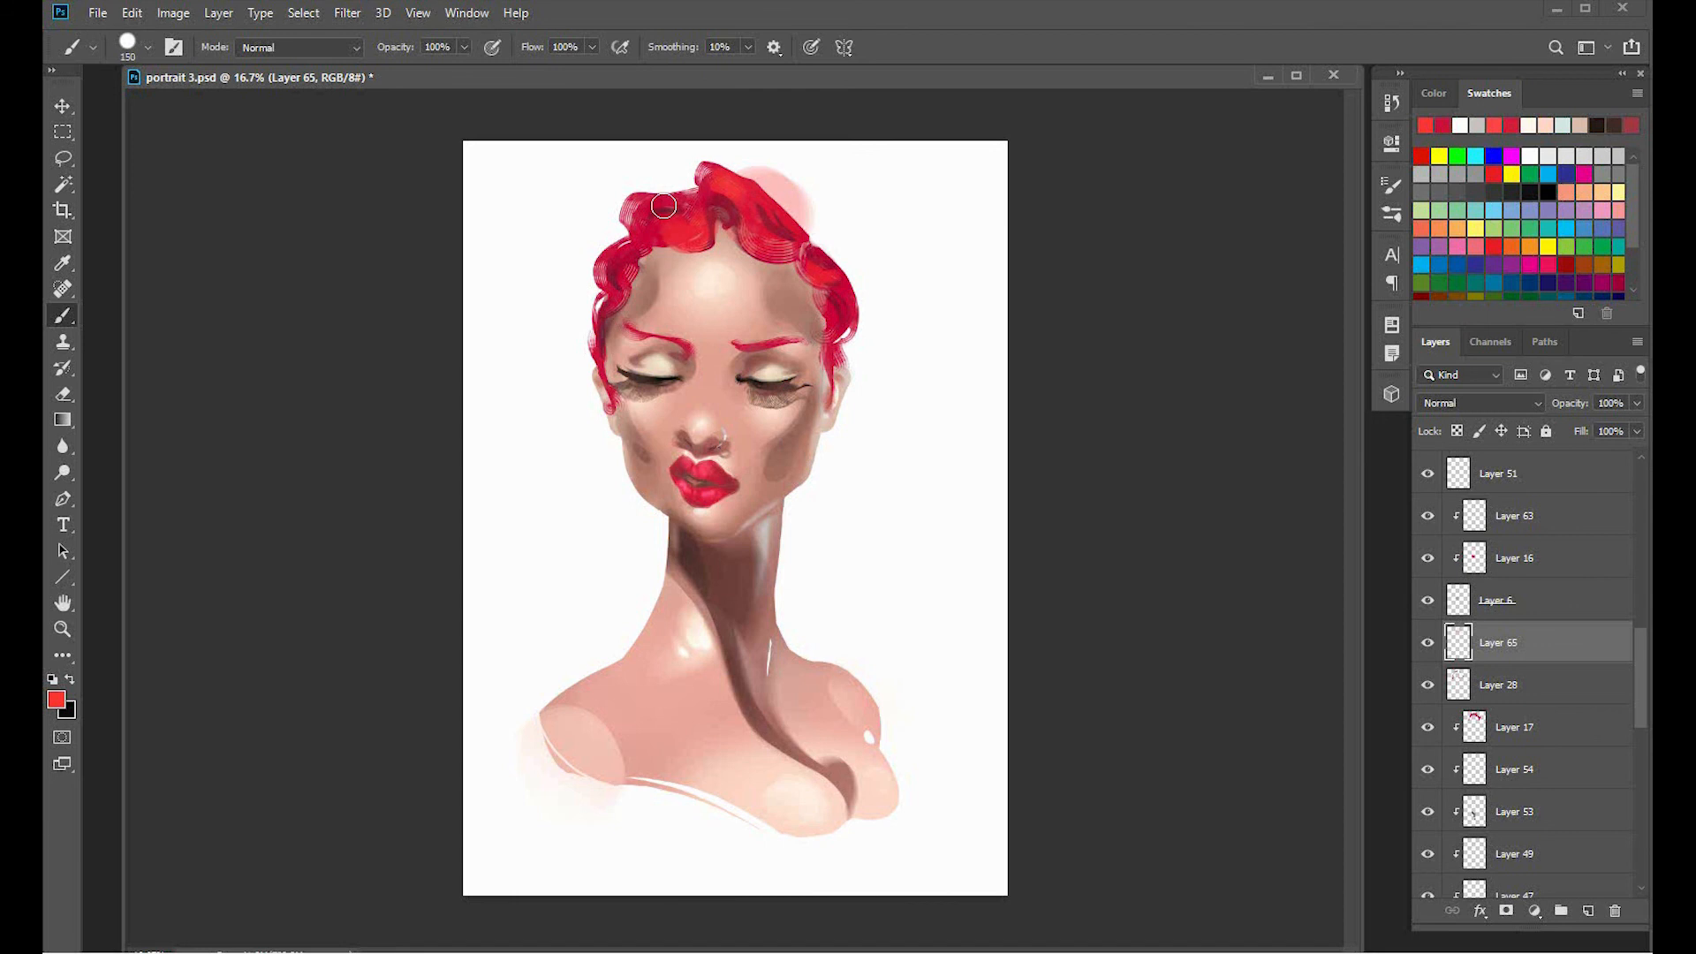
pyautogui.moveTo(663, 216); pyautogui.dragTo(653, 196)
pyautogui.press('e')
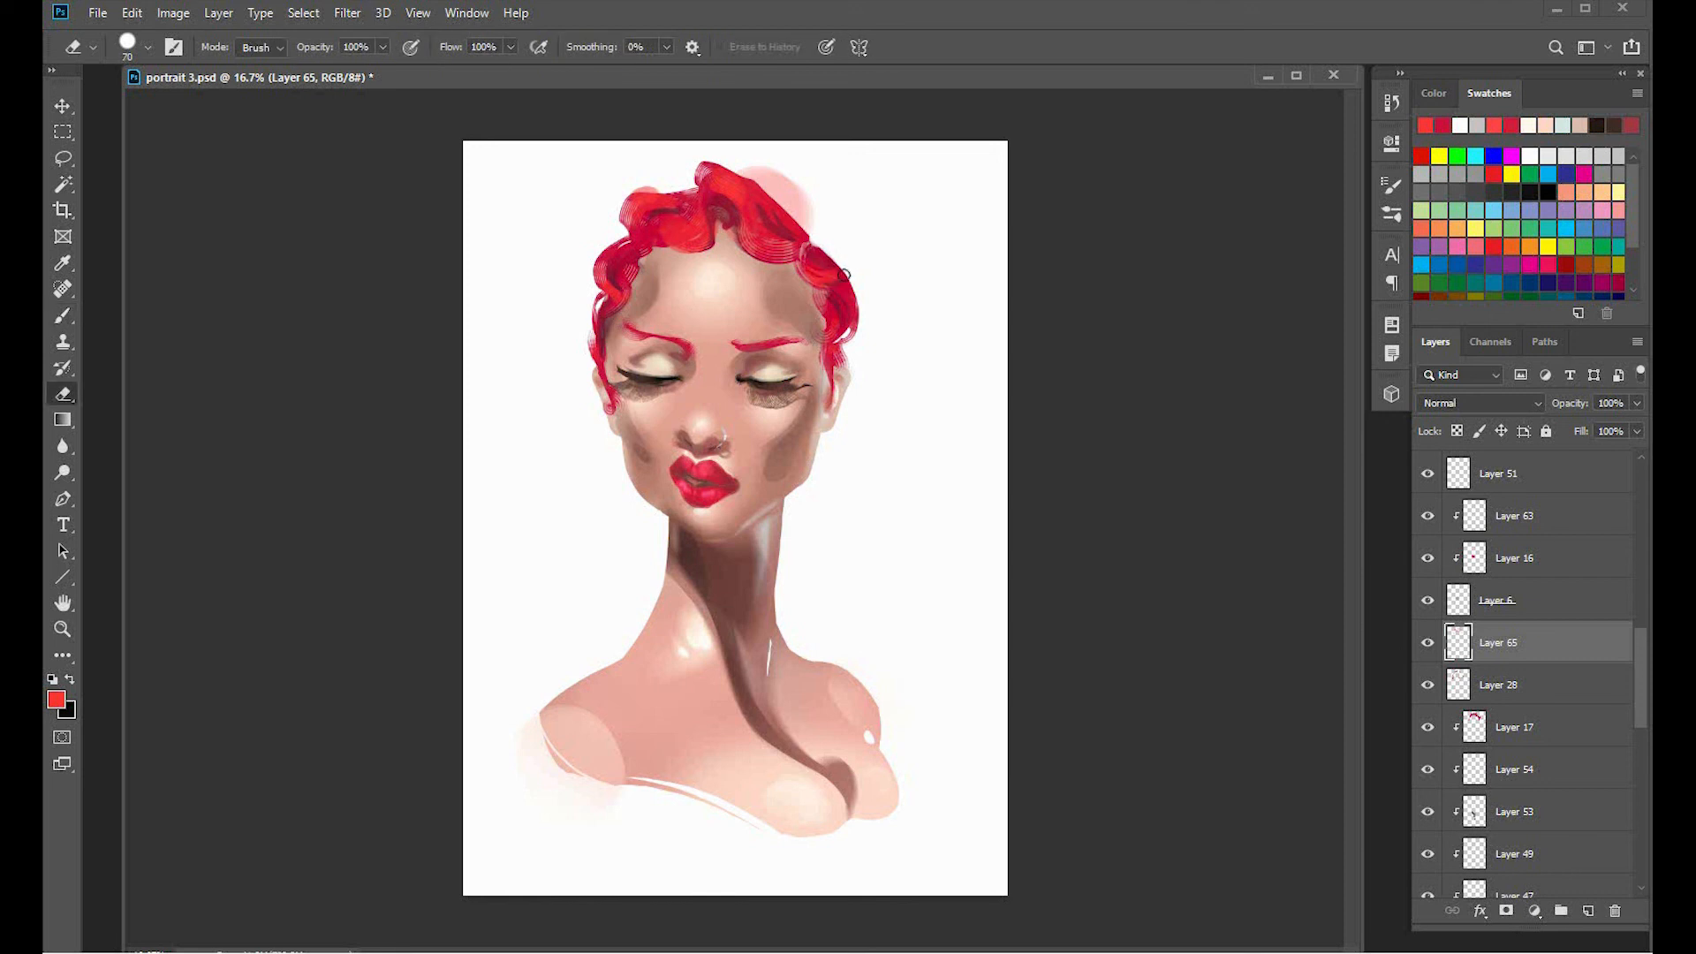
pyautogui.moveTo(844, 221); pyautogui.dragTo(818, 265)
# Apply Motion Blur to the hair highlights and erase the red spilling outside the hair with a soft 250 px eraser.
pyautogui.click(348, 12)
pyautogui.moveTo(424, 240)
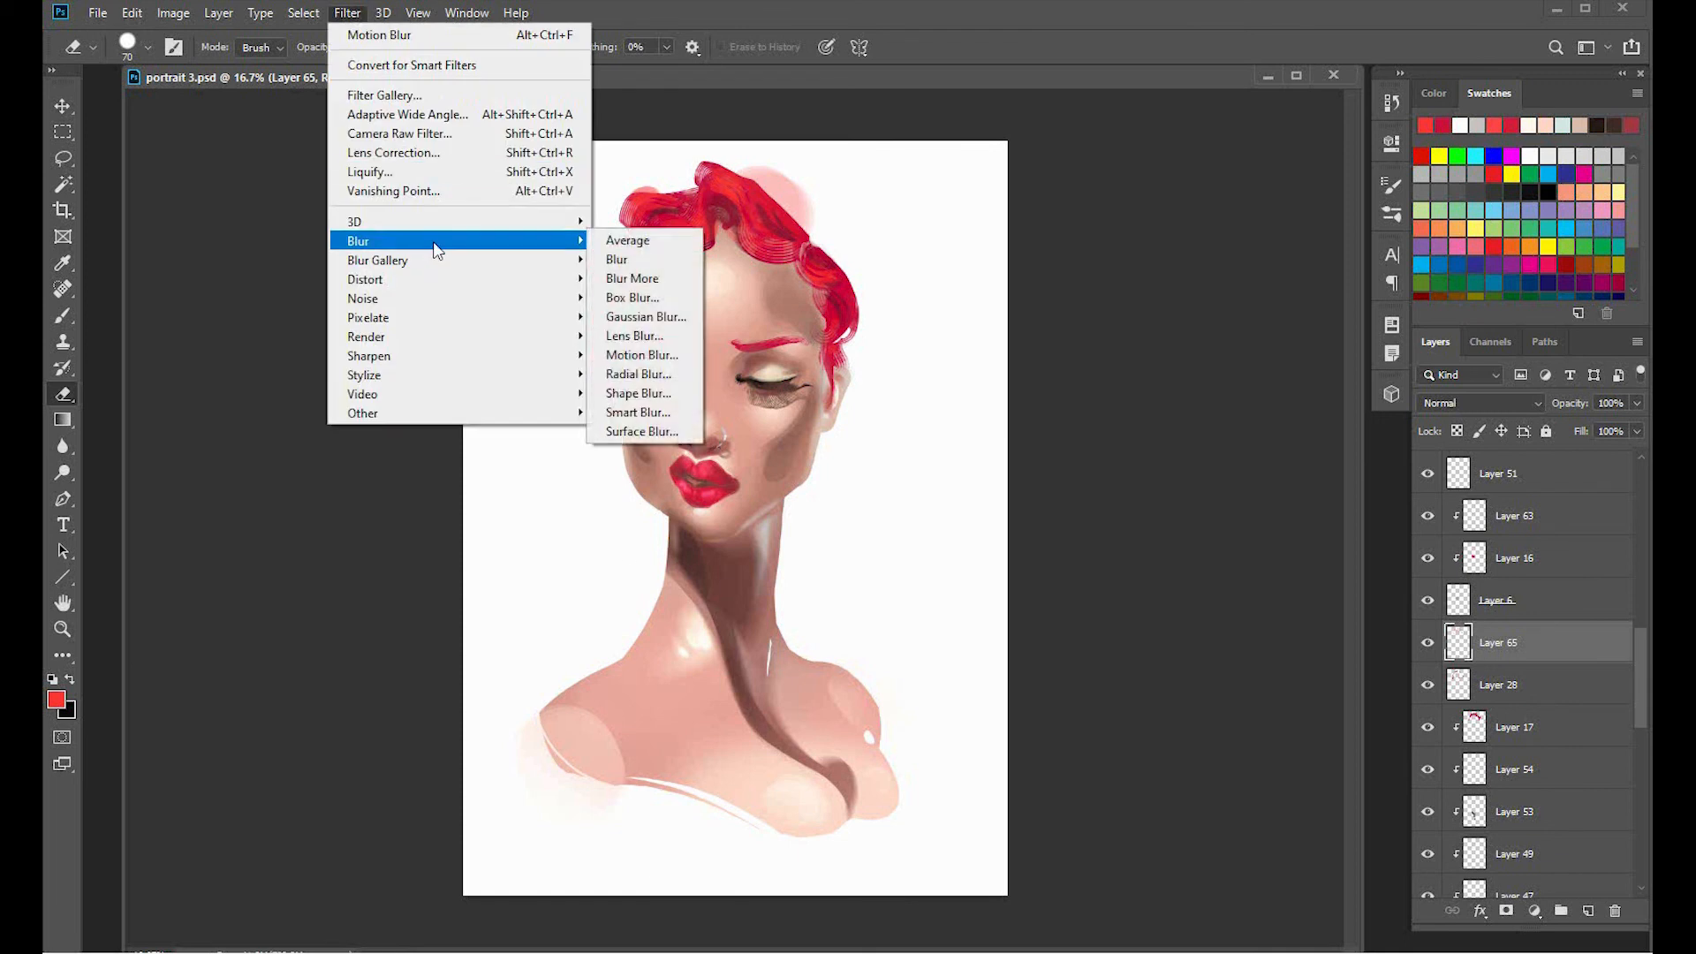
pyautogui.click(636, 354)
pyautogui.click(1247, 129)
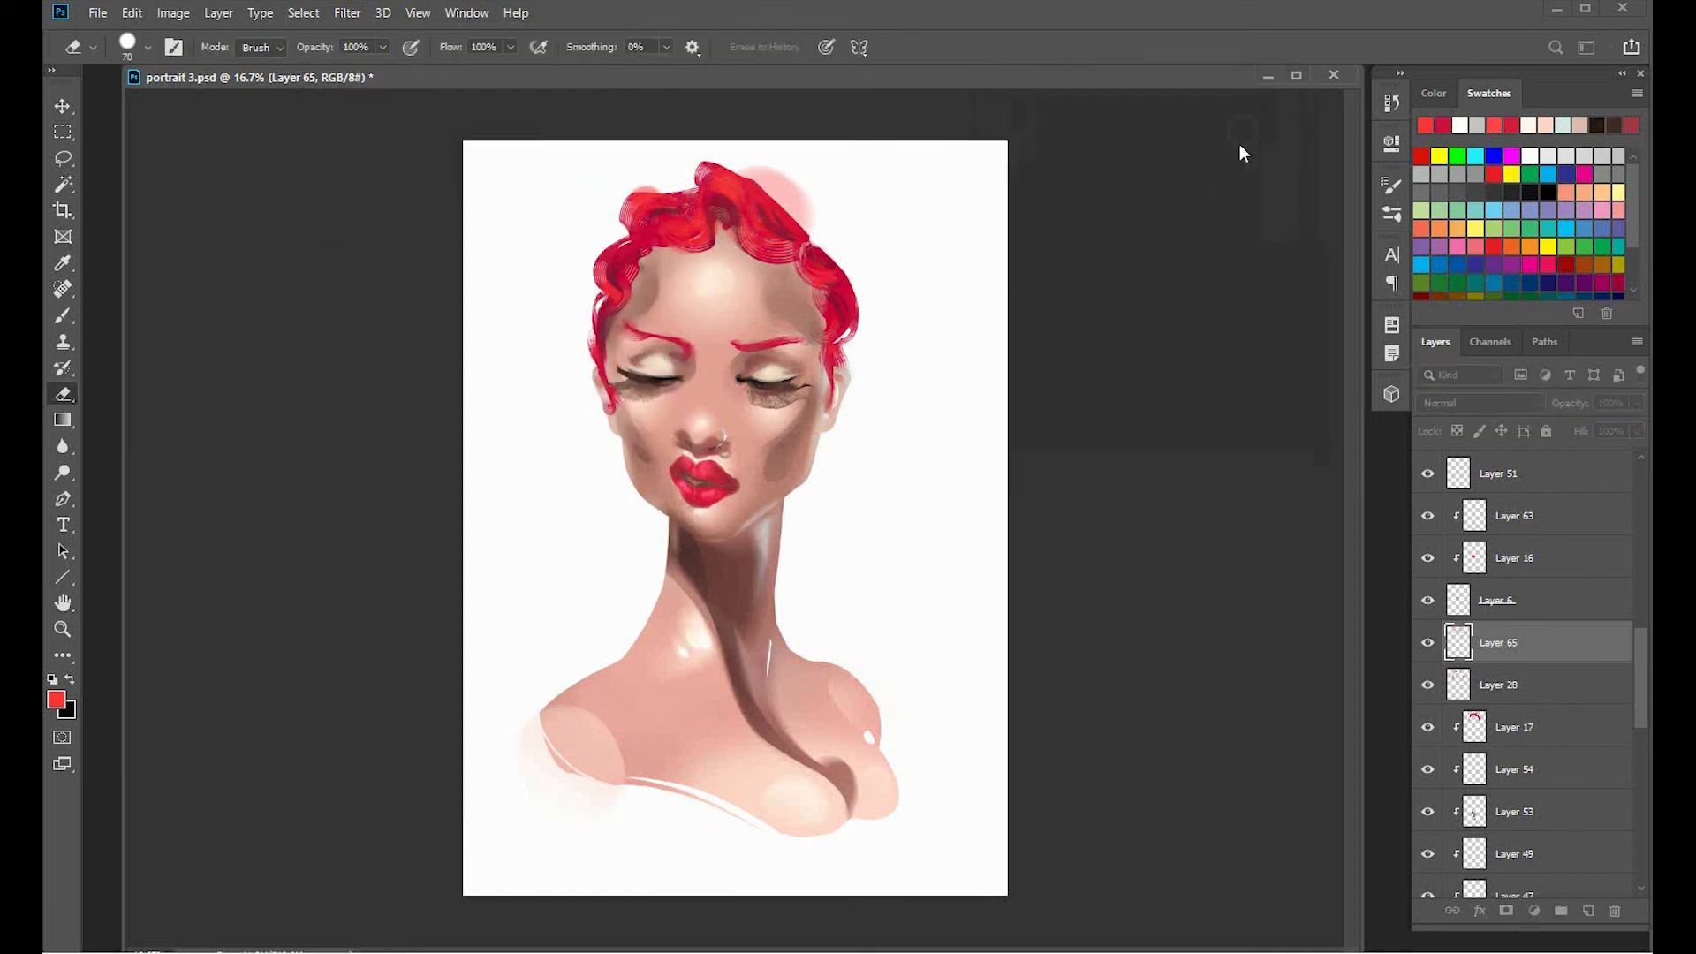
pyautogui.press('[')
pyautogui.press('[')
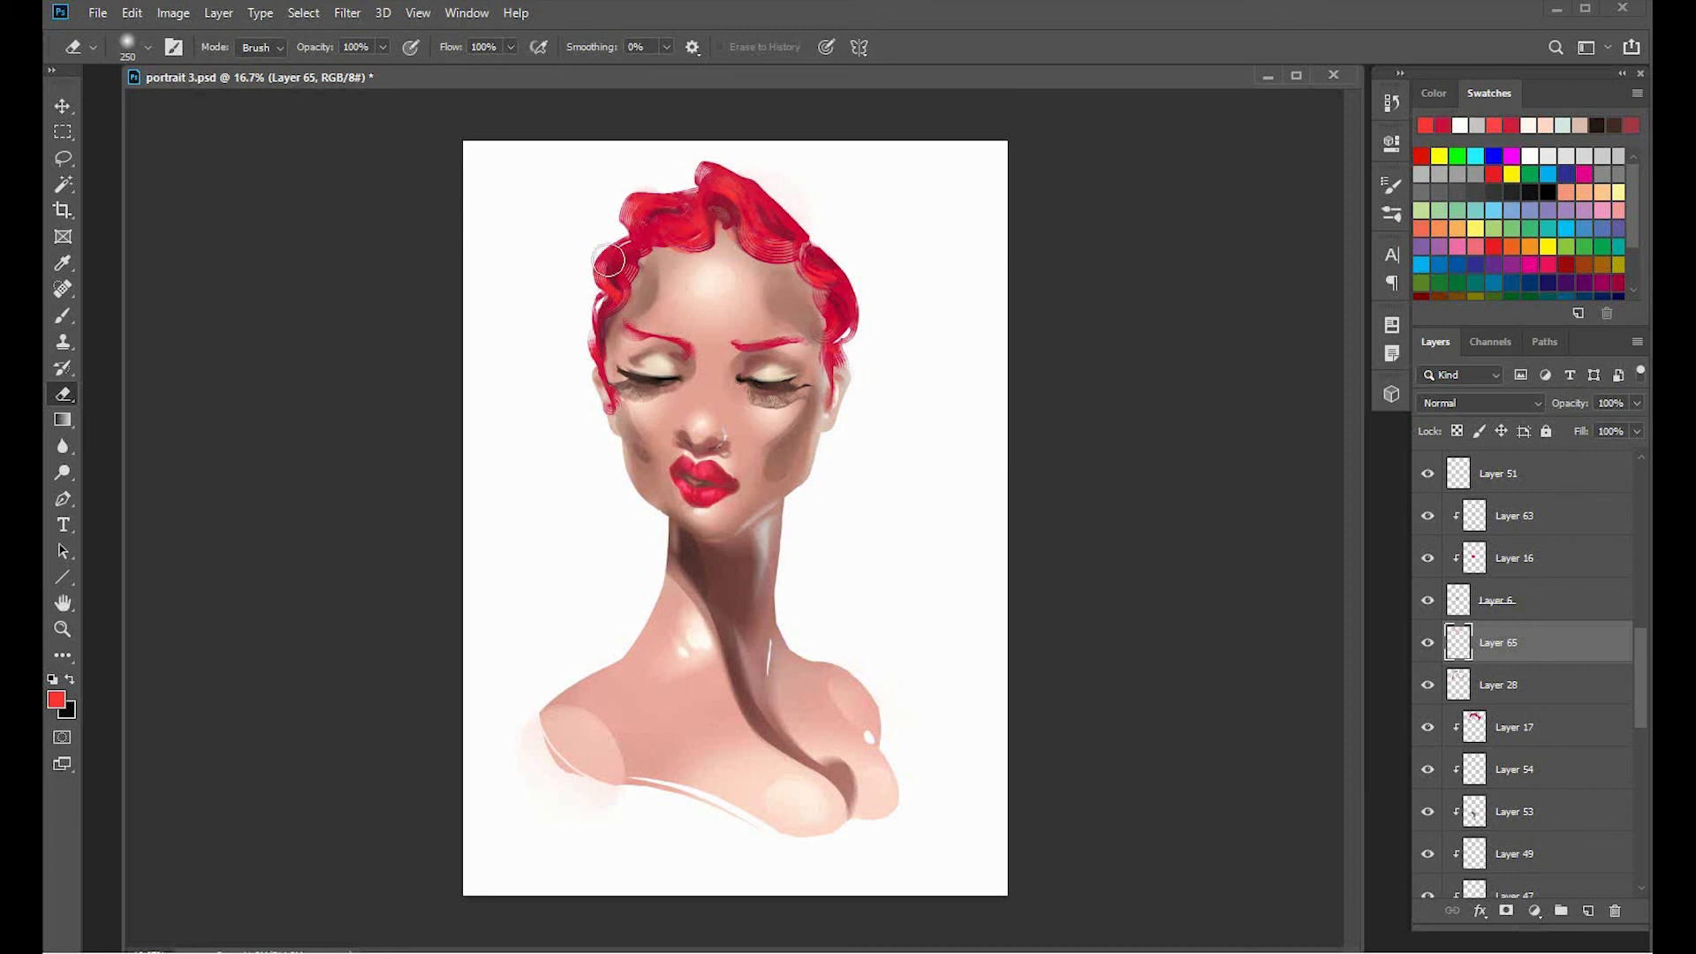
# Add a new clipped layer directly beneath Layer 17 and paint soft red along the hairline with a 200 px brush.
pyautogui.scroll(10, 1640, 650)
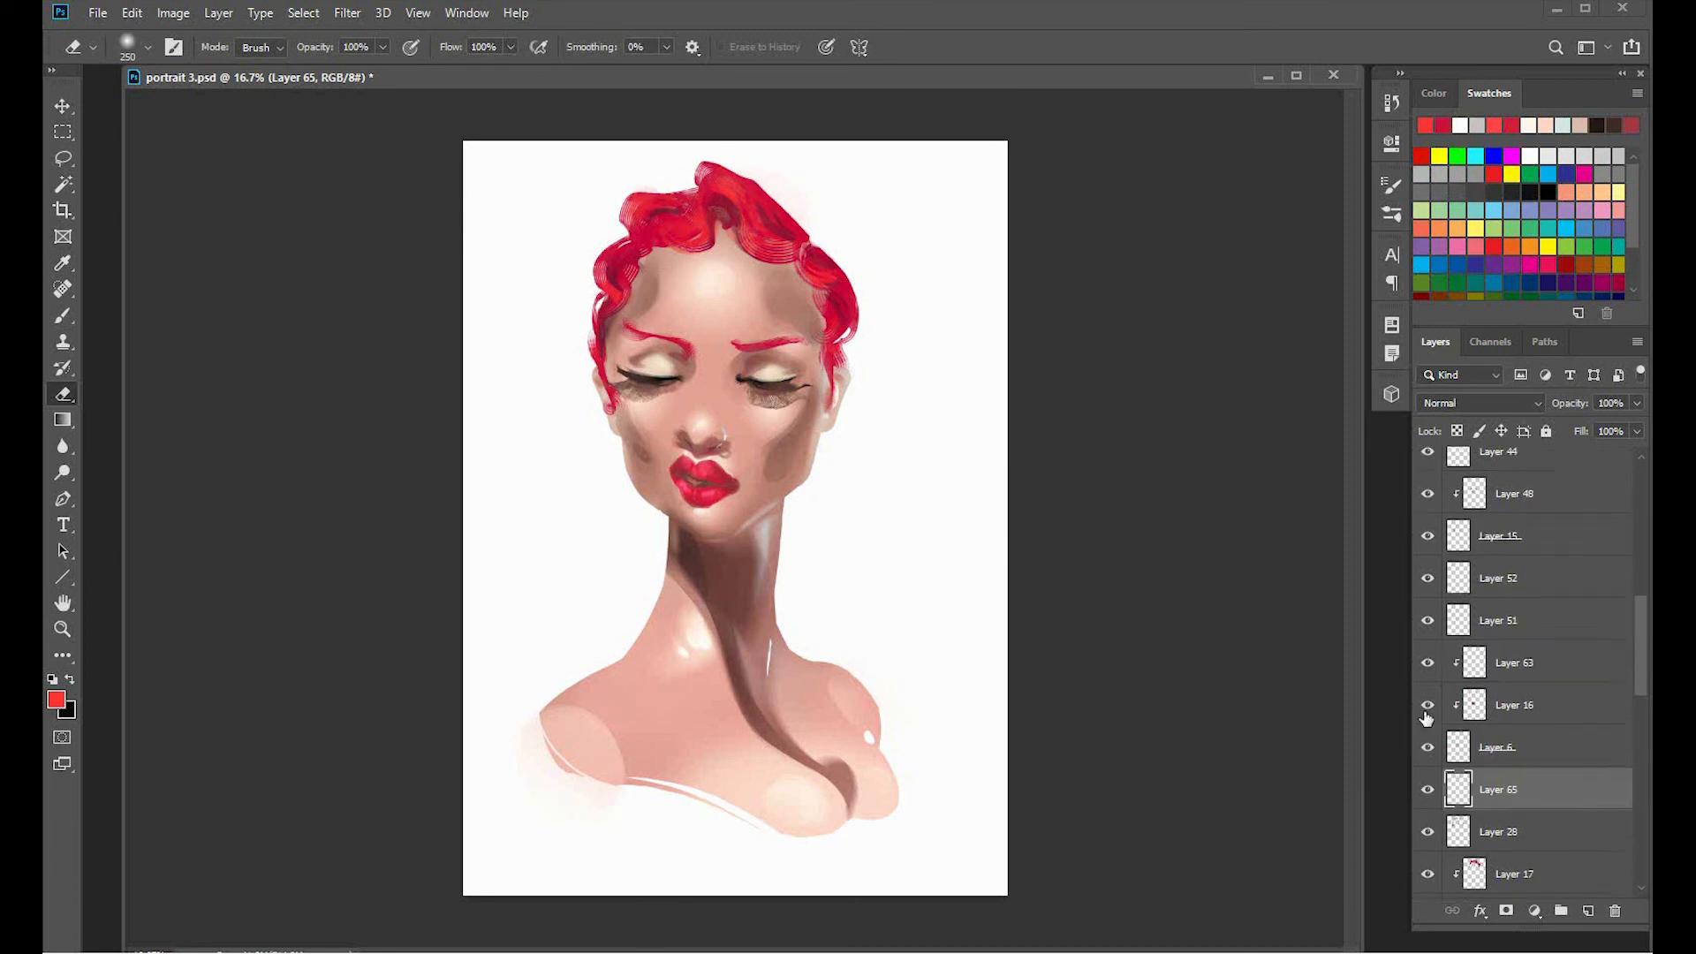
pyautogui.press('v')
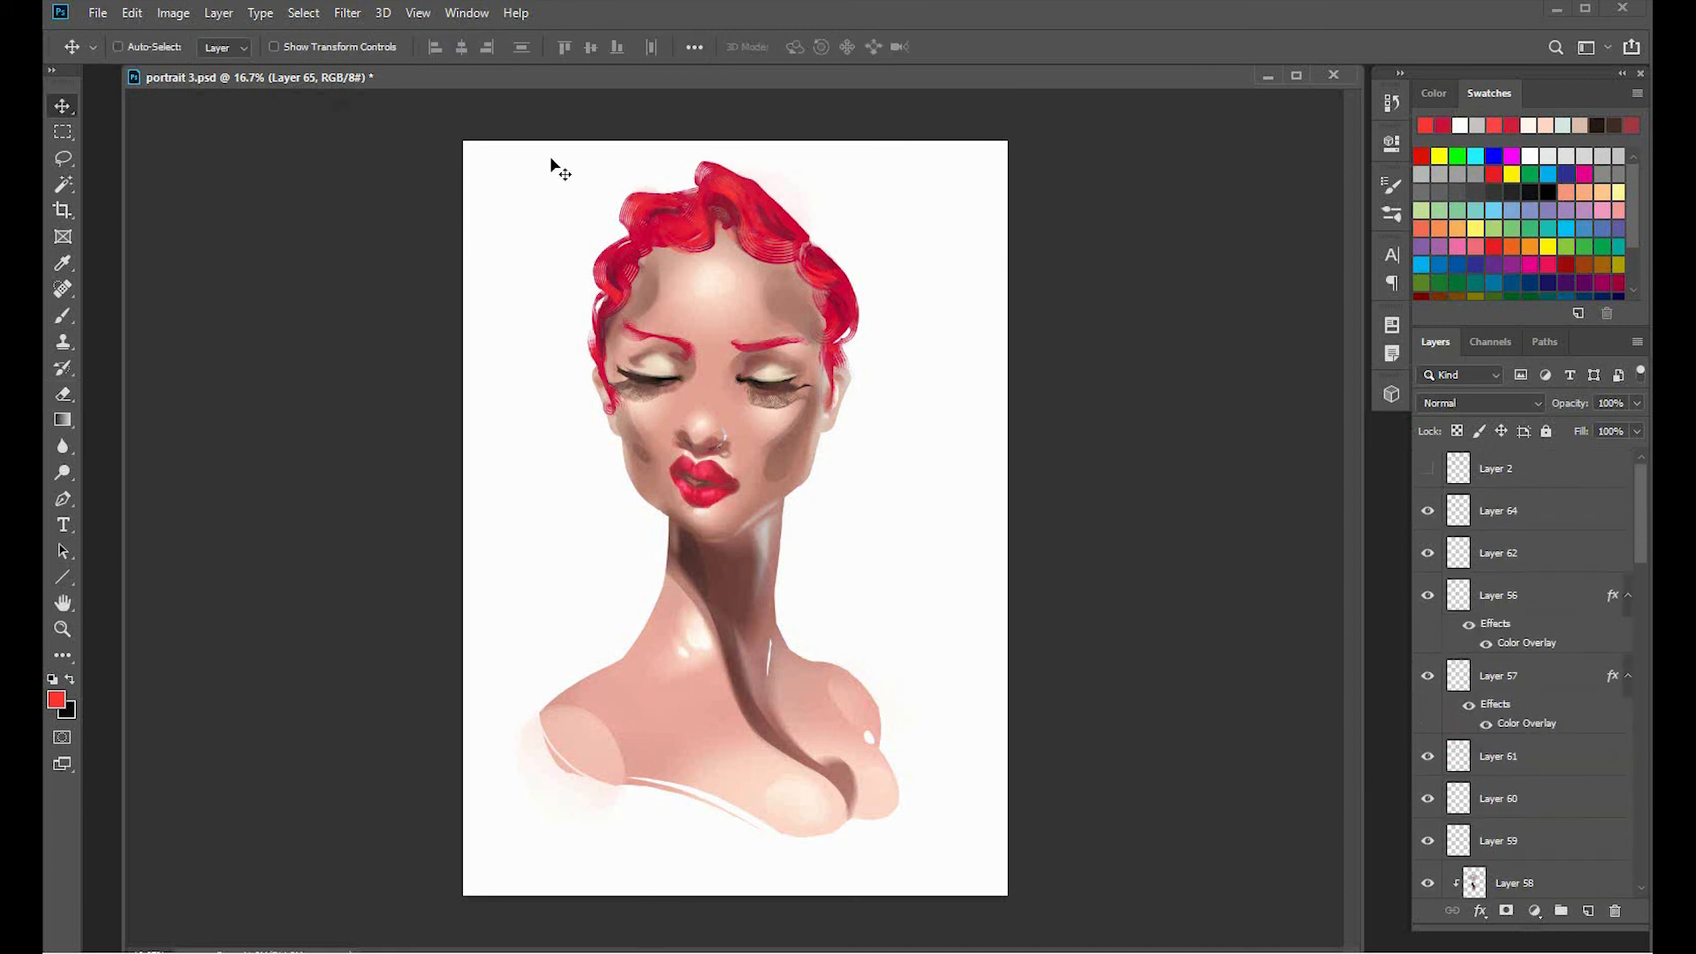
pyautogui.click(726, 221)
pyautogui.press('e')
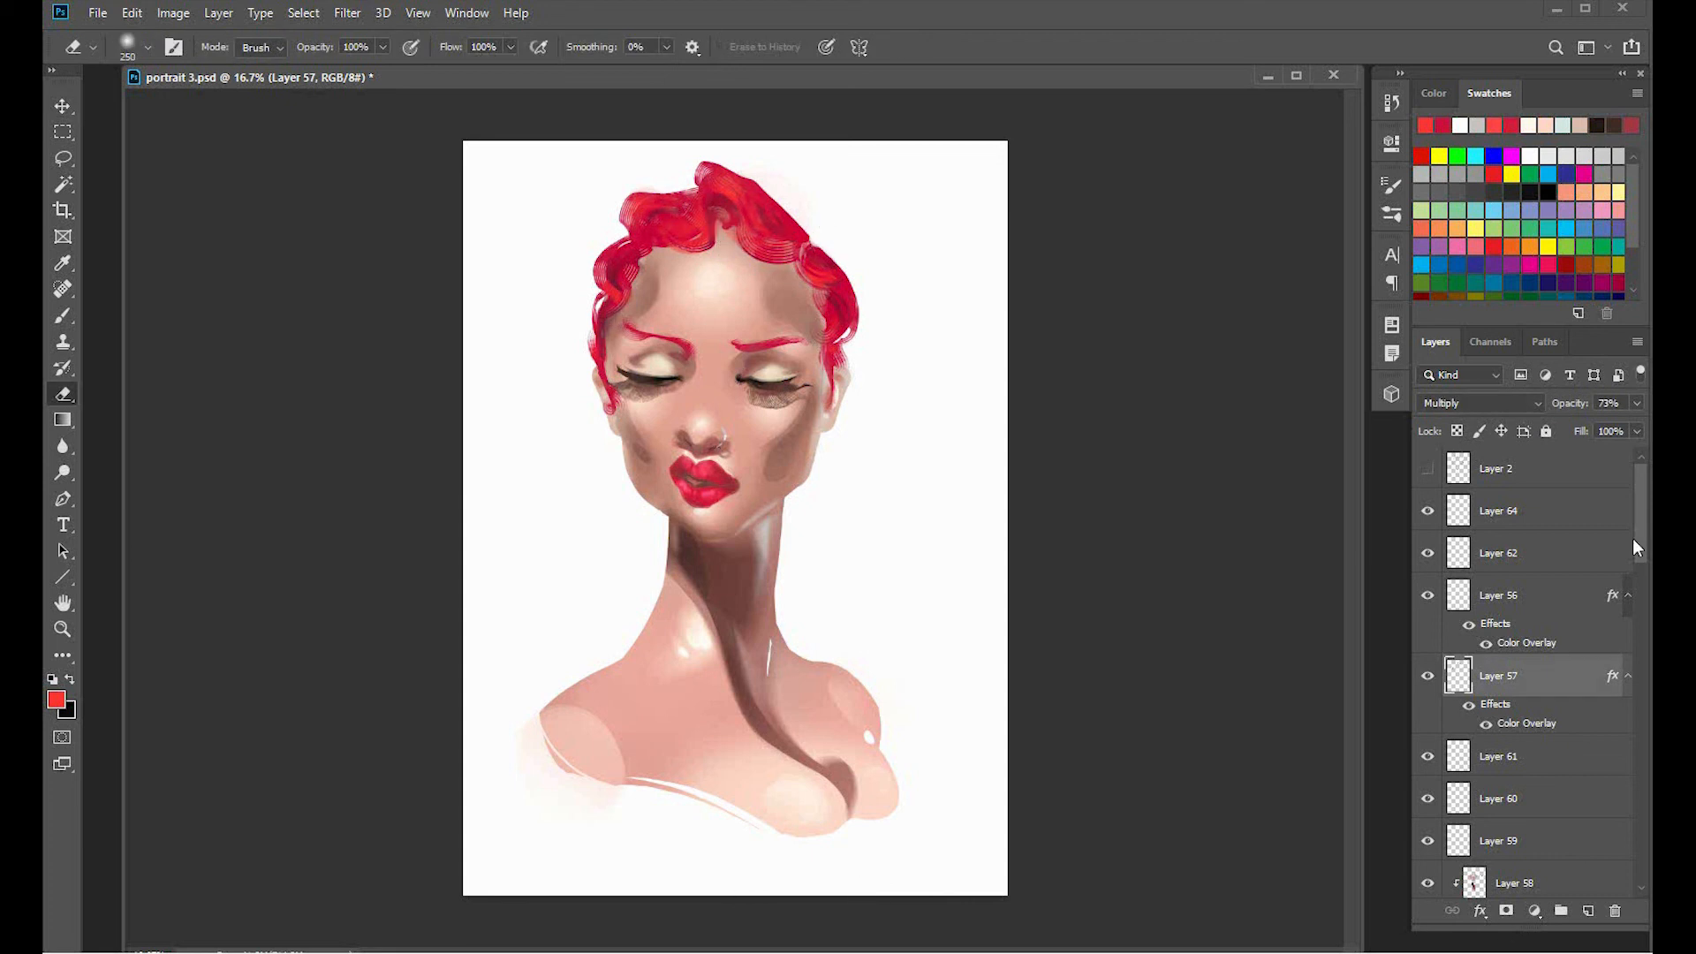
pyautogui.click(1588, 911)
pyautogui.press('b')
pyautogui.rightClick(806, 299)
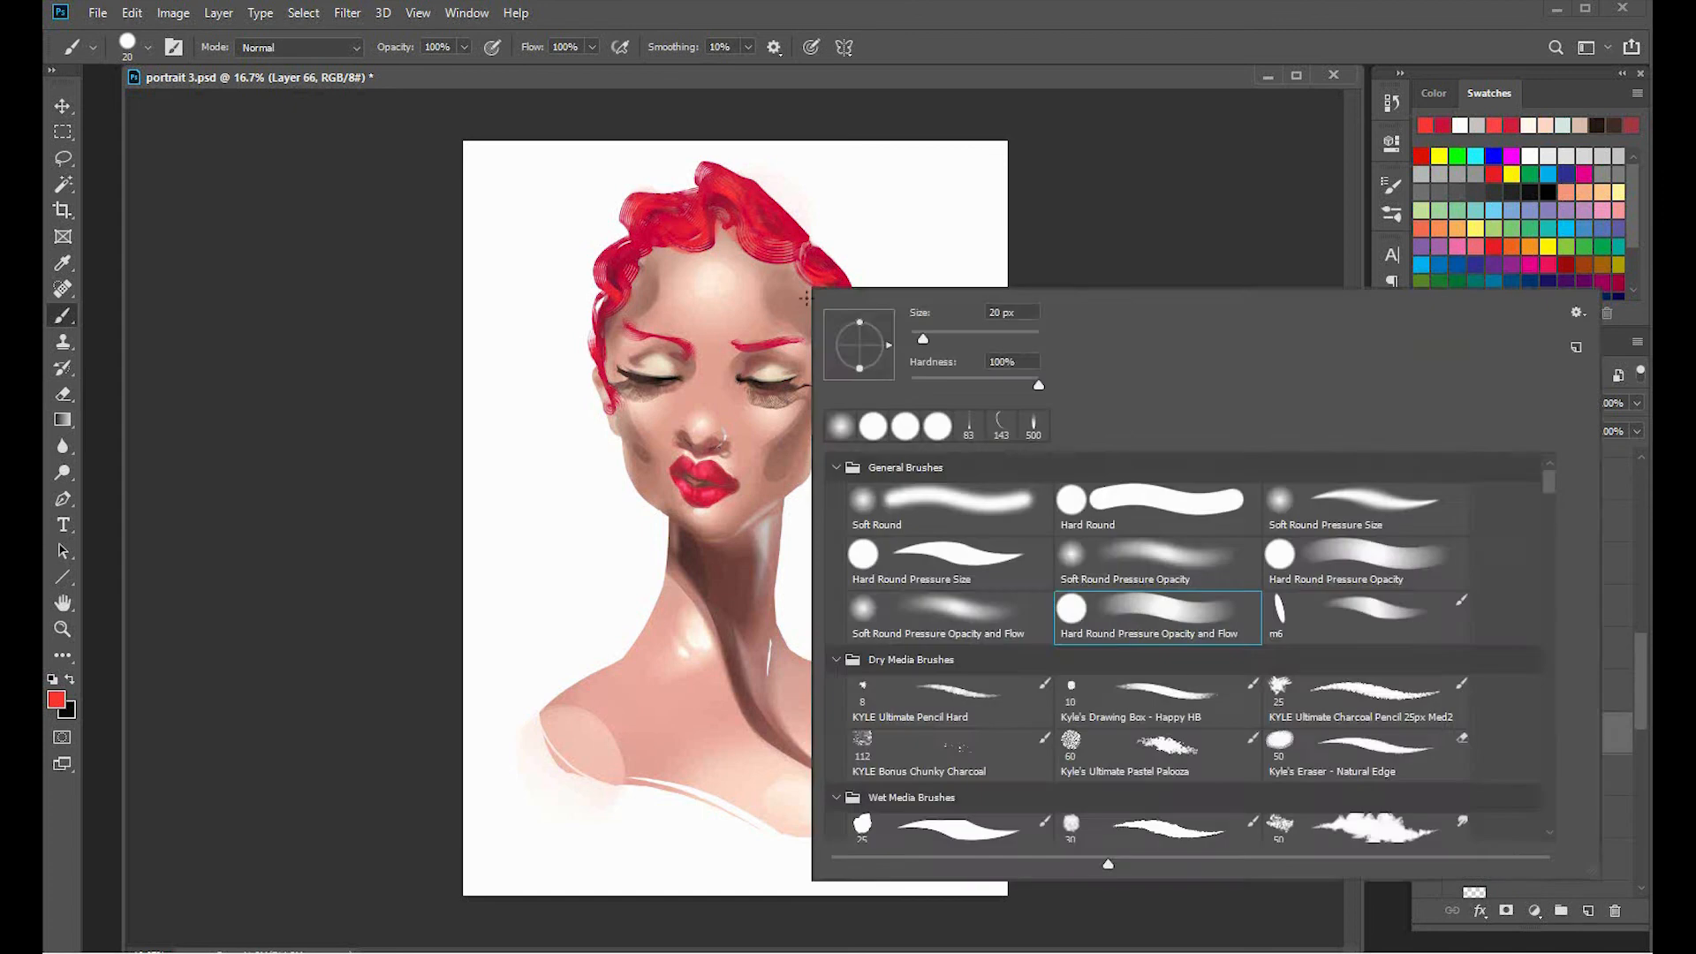
pyautogui.write('200')
pyautogui.press('Return')
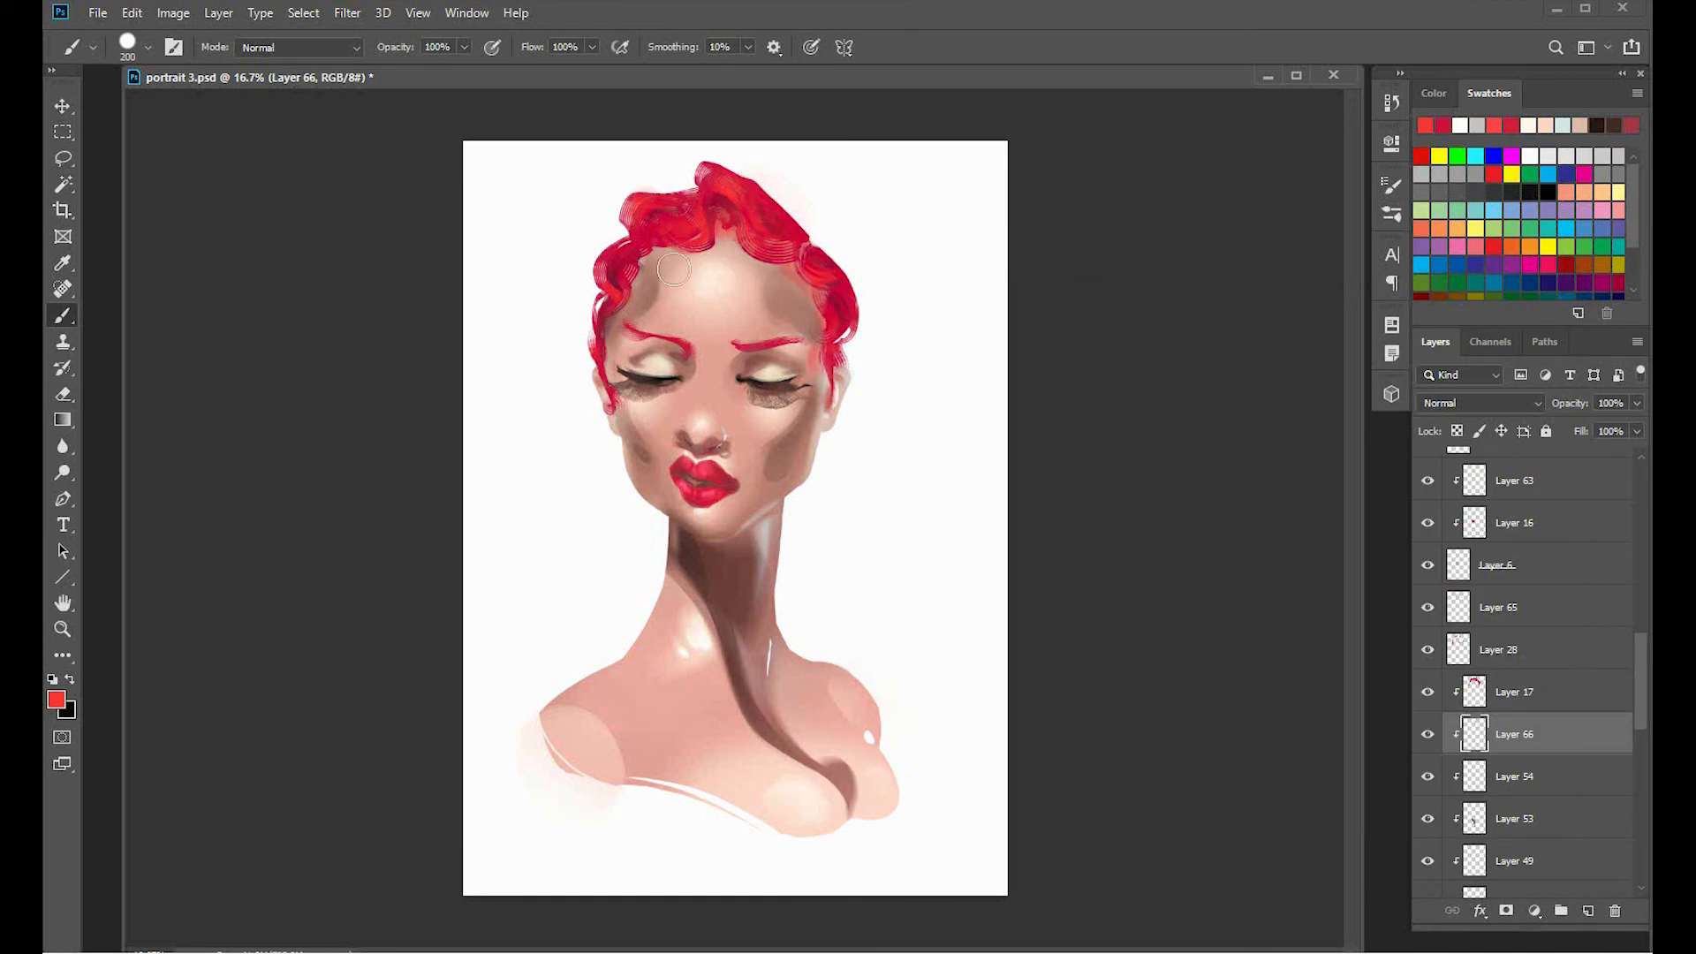
pyautogui.moveTo(784, 252)
pyautogui.mouseDown()
pyautogui.moveTo(759, 252)
pyautogui.moveTo(829, 359)
pyautogui.mouseUp()
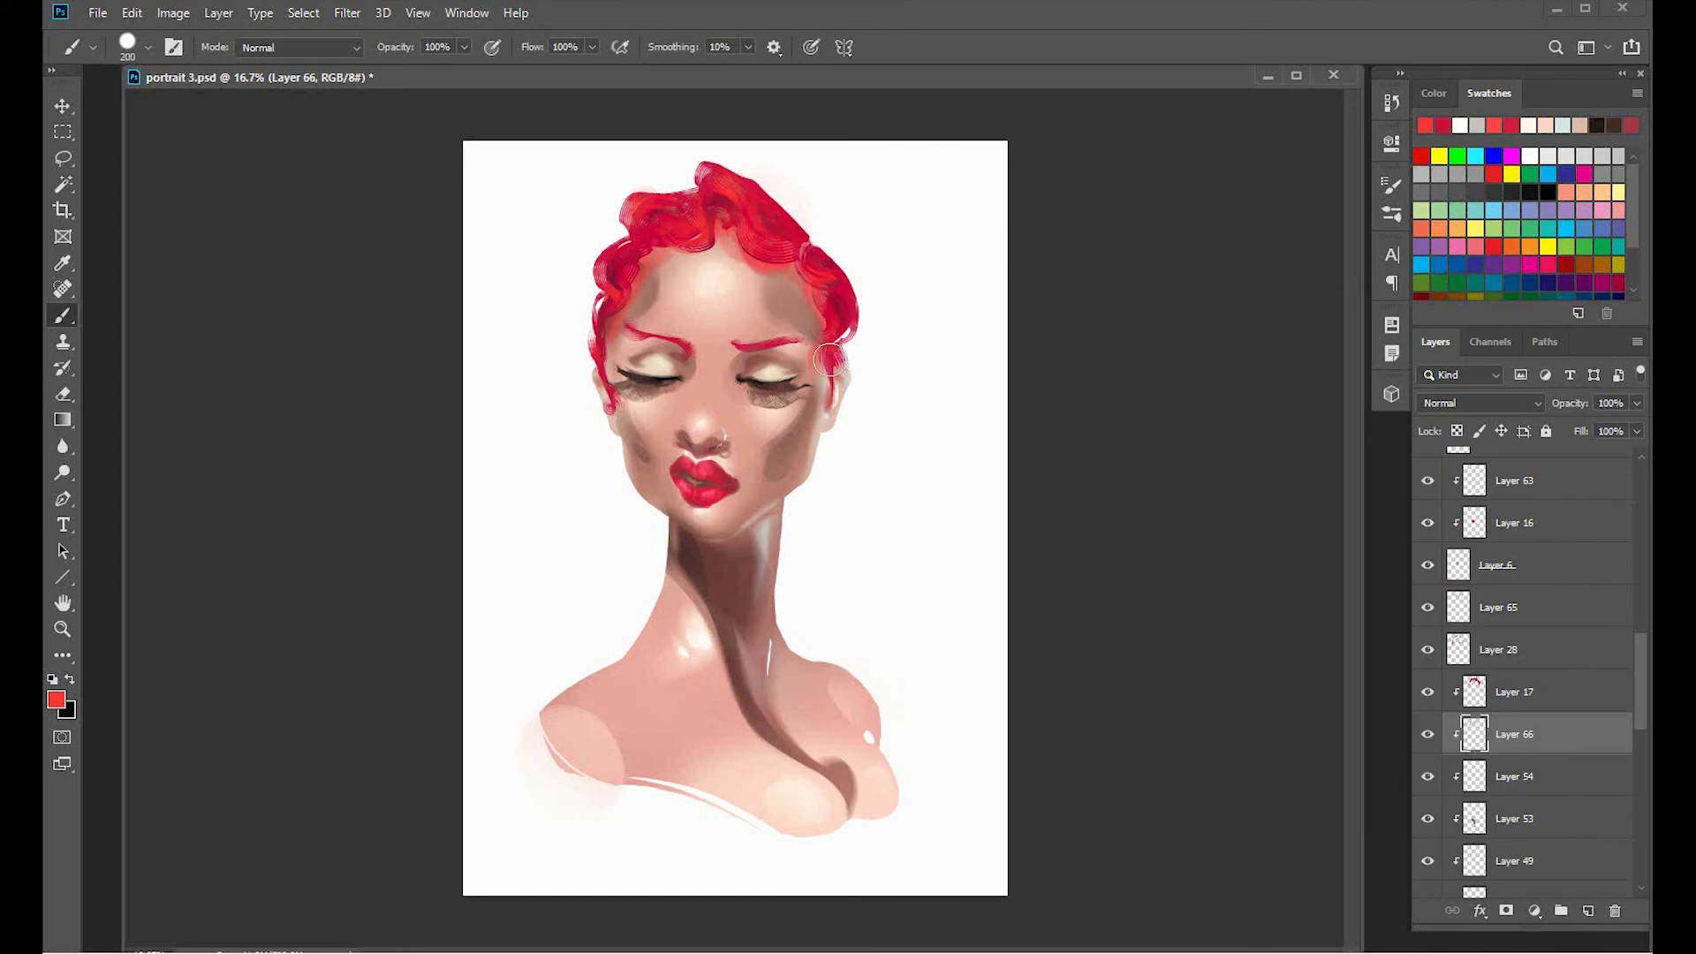
# Set the red hairline layer to Overlay, adjust its Hue/Saturation and reduce the eraser to 250 px for softening the glow.
pyautogui.click(1474, 402)
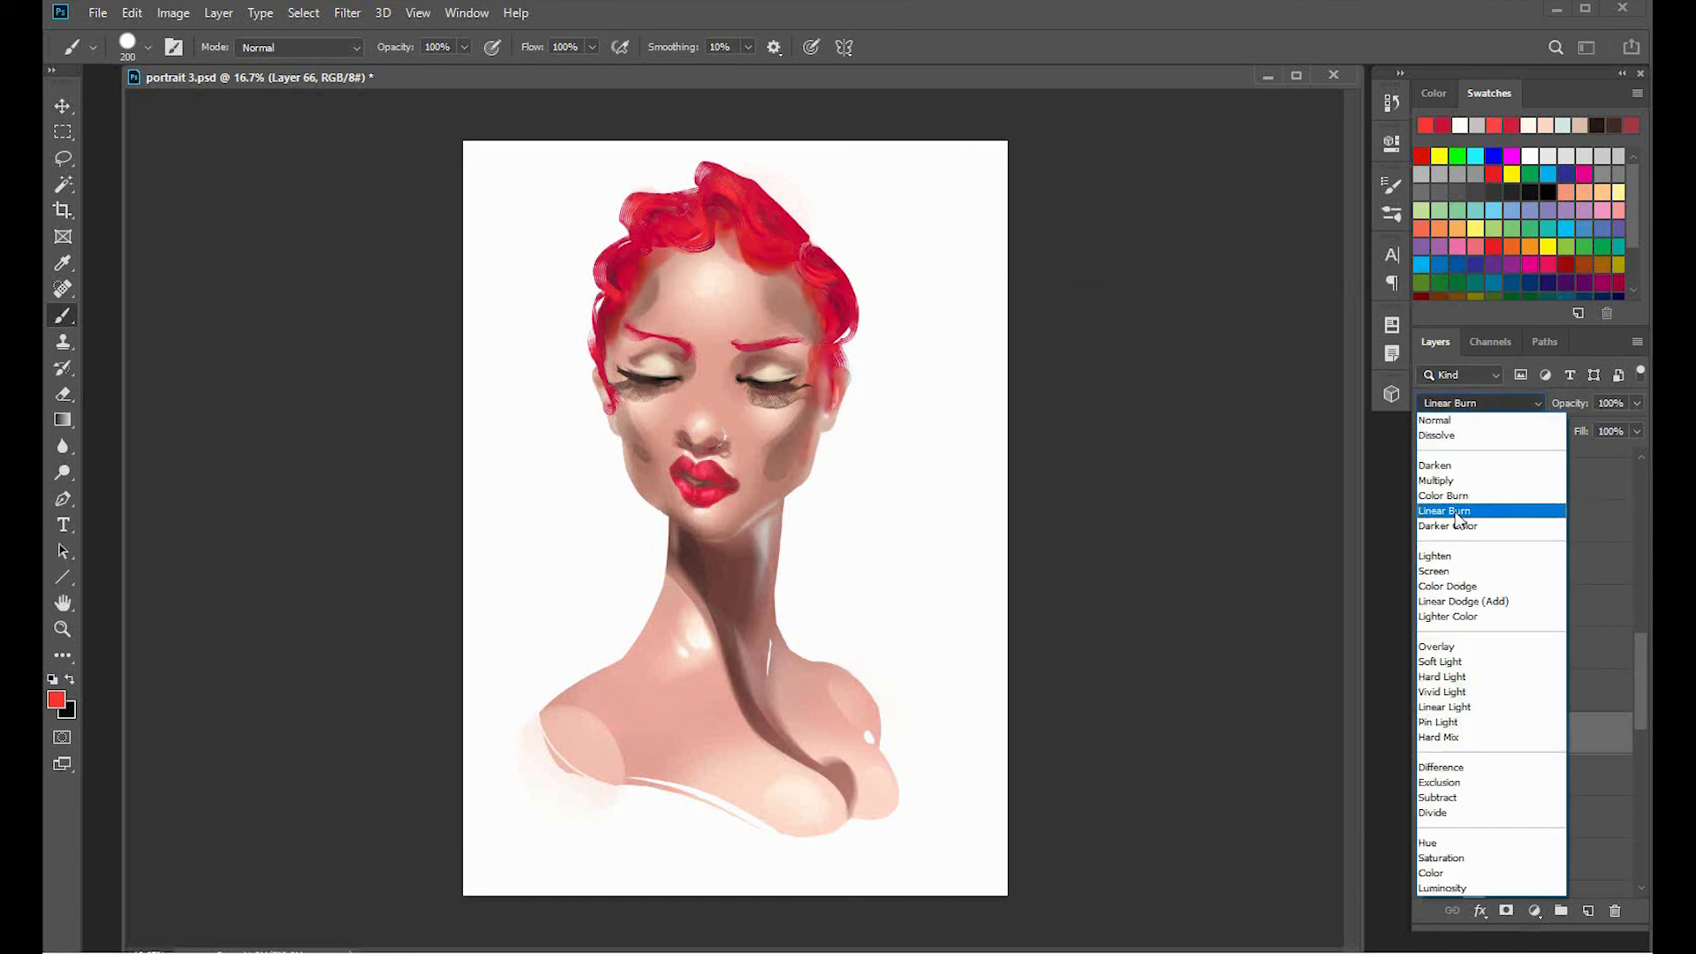
pyautogui.click(1434, 650)
pyautogui.hotkey('ctrl', 'u')
pyautogui.moveTo(1349, 601); pyautogui.dragTo(1327, 609)
pyautogui.press('Return')
pyautogui.press('e')
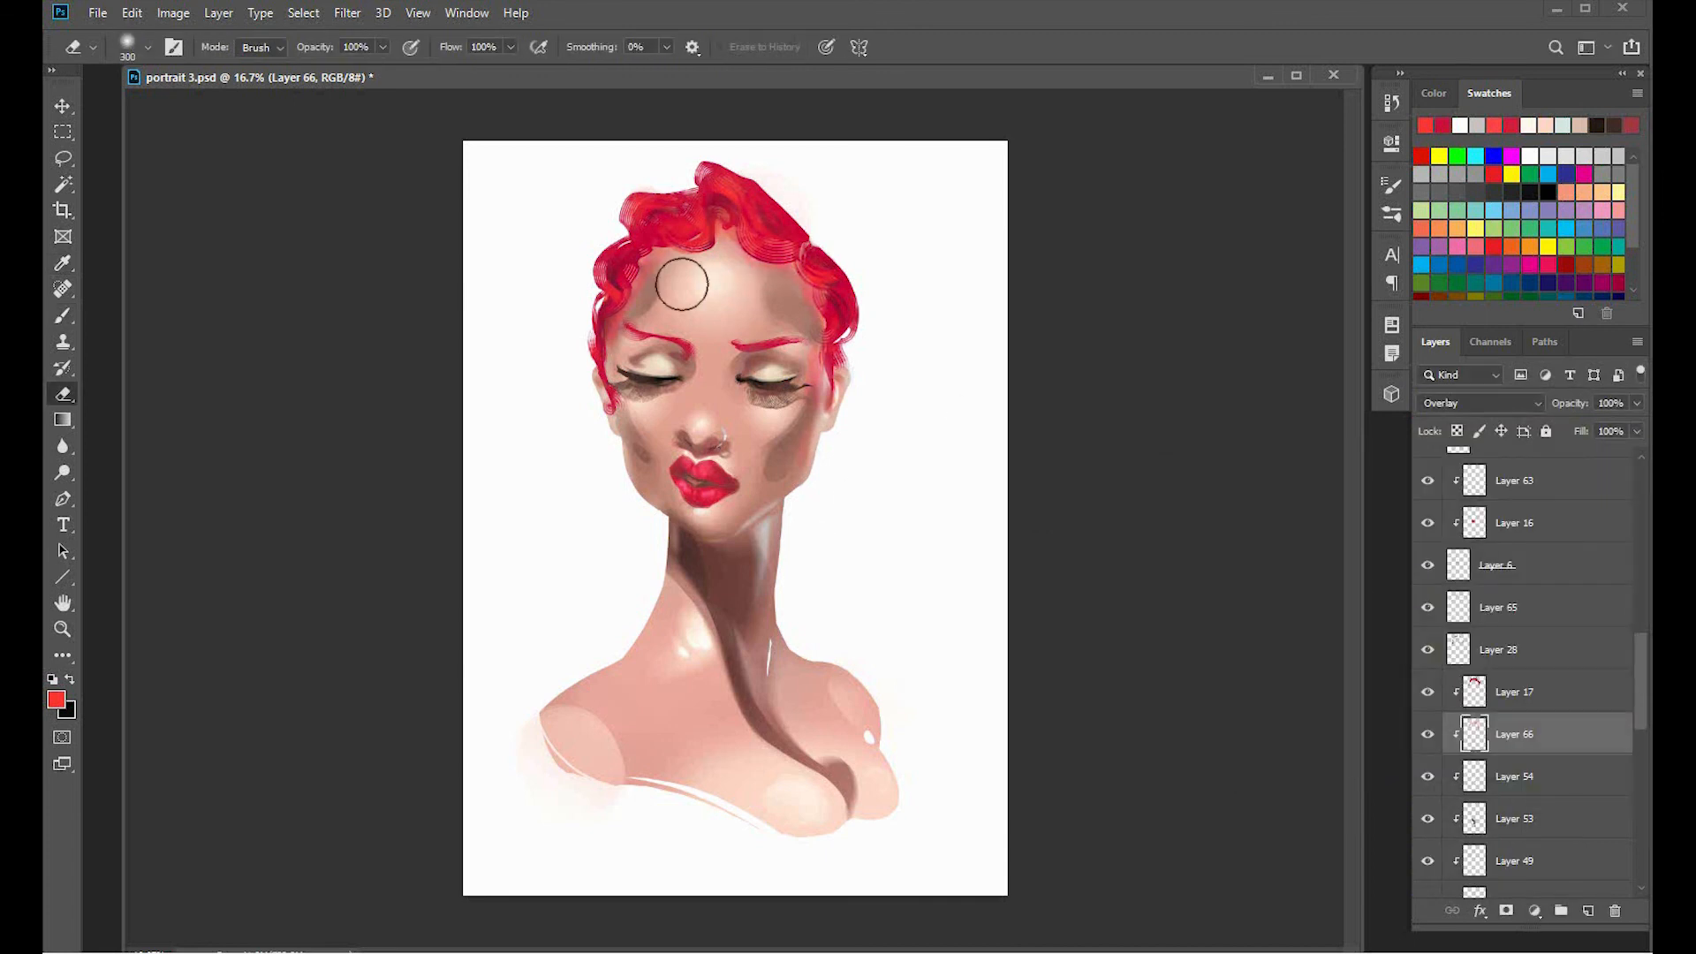
pyautogui.press('[')
# On Layer 28, paint a sampled dark red along the lower edges of the front curls with an 80 px brush.
pyautogui.click(1553, 652)
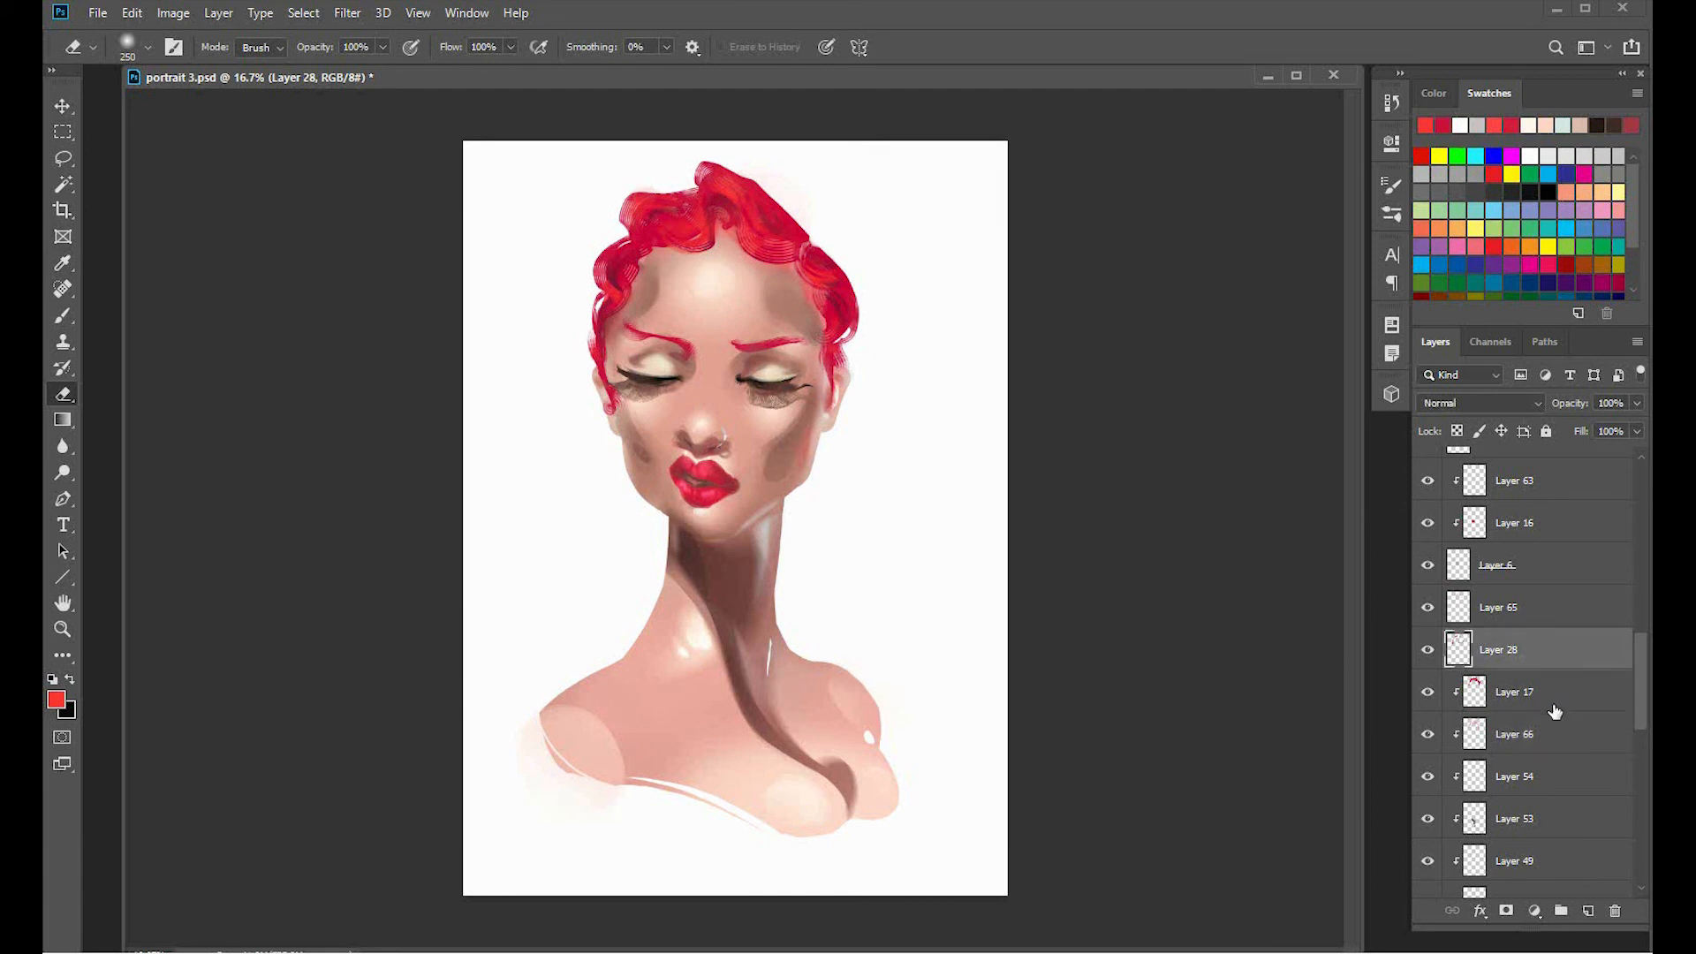
pyautogui.press('b')
pyautogui.keyDown('alt'); pyautogui.click(731, 244); pyautogui.keyUp('alt')
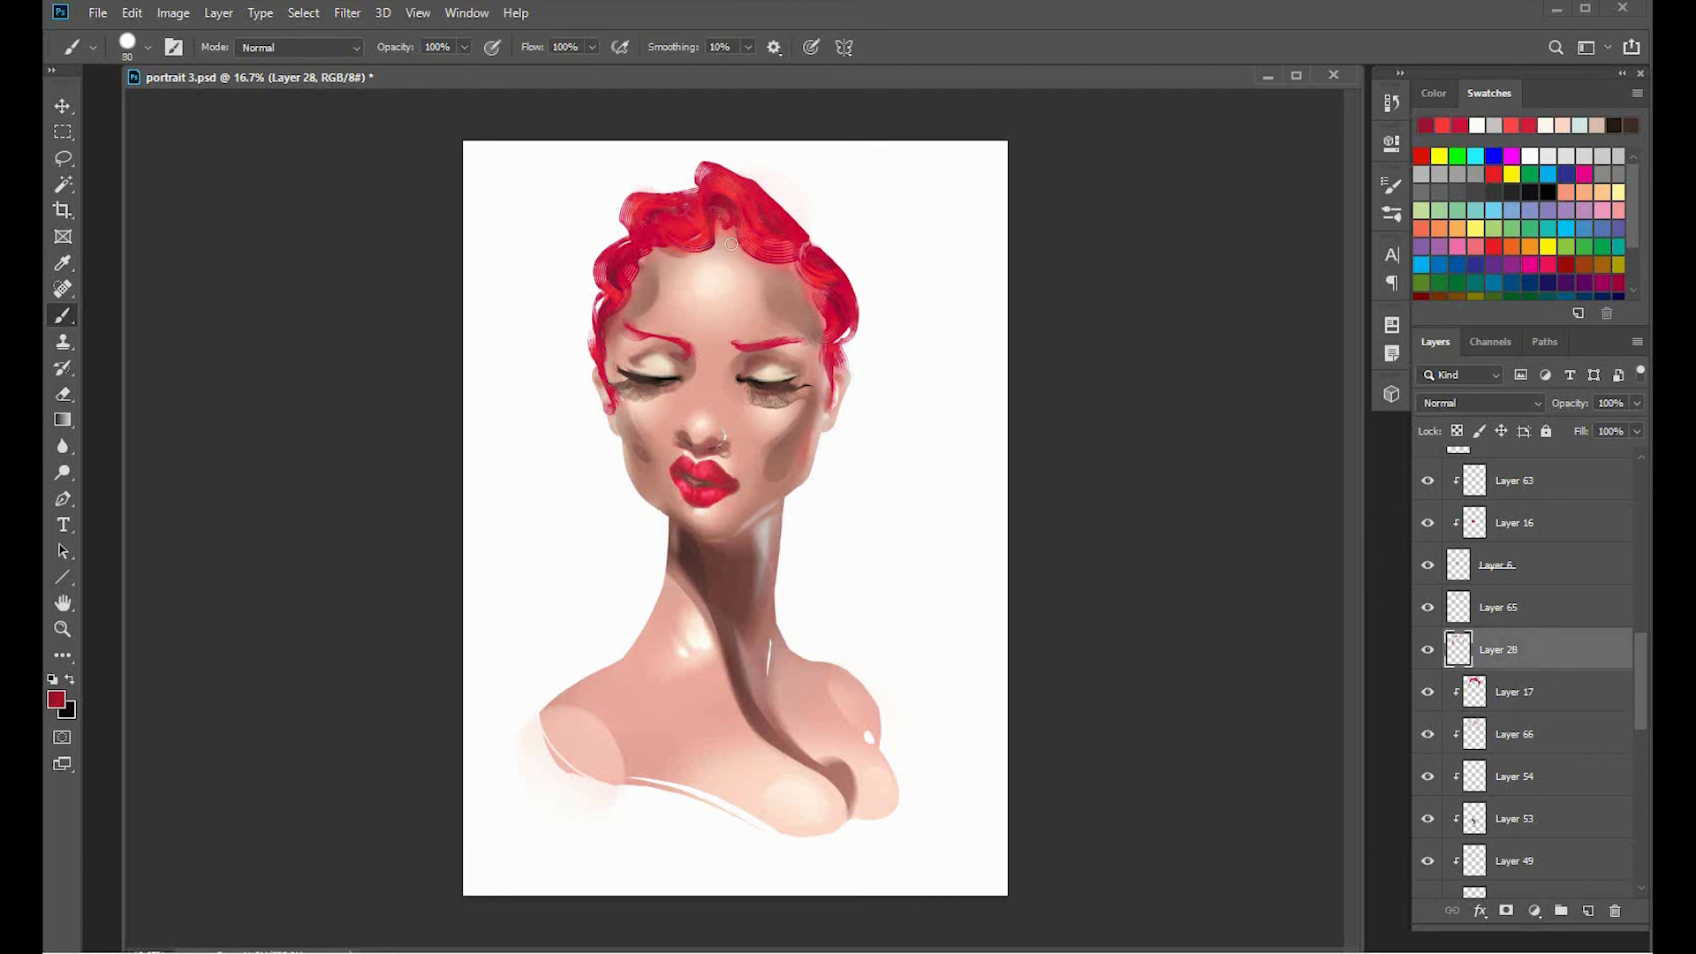
pyautogui.moveTo(678, 256)
pyautogui.mouseDown()
pyautogui.moveTo(677, 242)
pyautogui.moveTo(623, 306)
pyautogui.mouseUp()
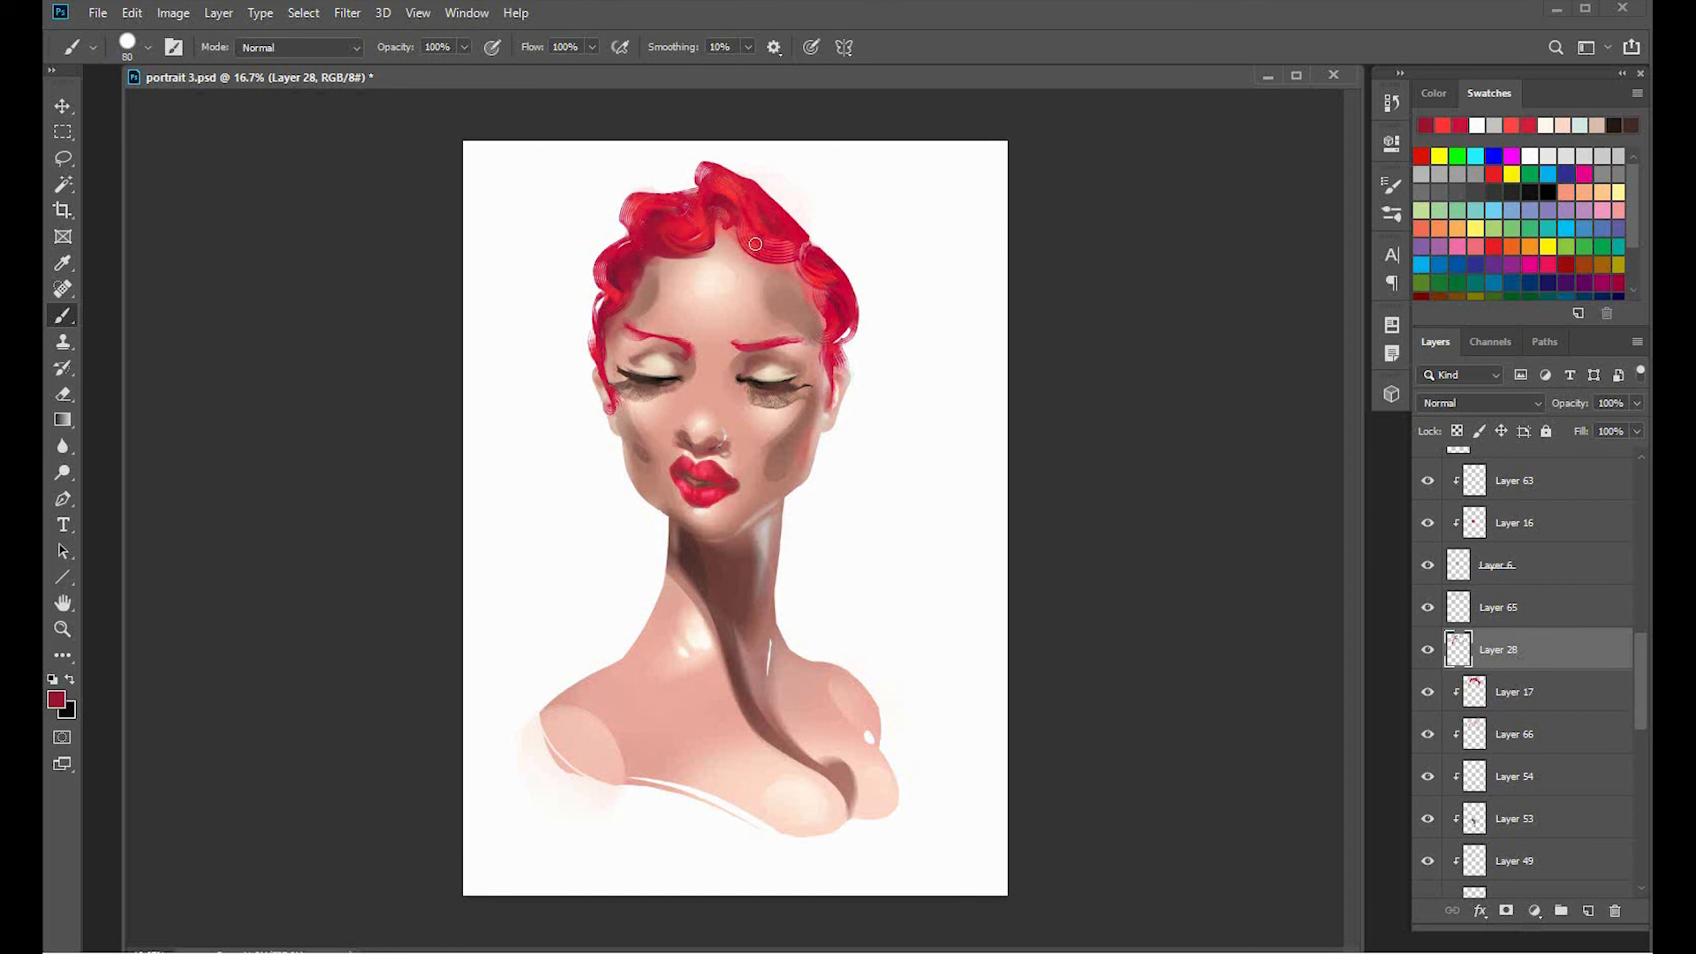
pyautogui.moveTo(751, 246)
pyautogui.mouseDown()
pyautogui.moveTo(806, 256)
pyautogui.moveTo(820, 286)
pyautogui.moveTo(801, 254)
pyautogui.mouseUp()
pyautogui.press('e')
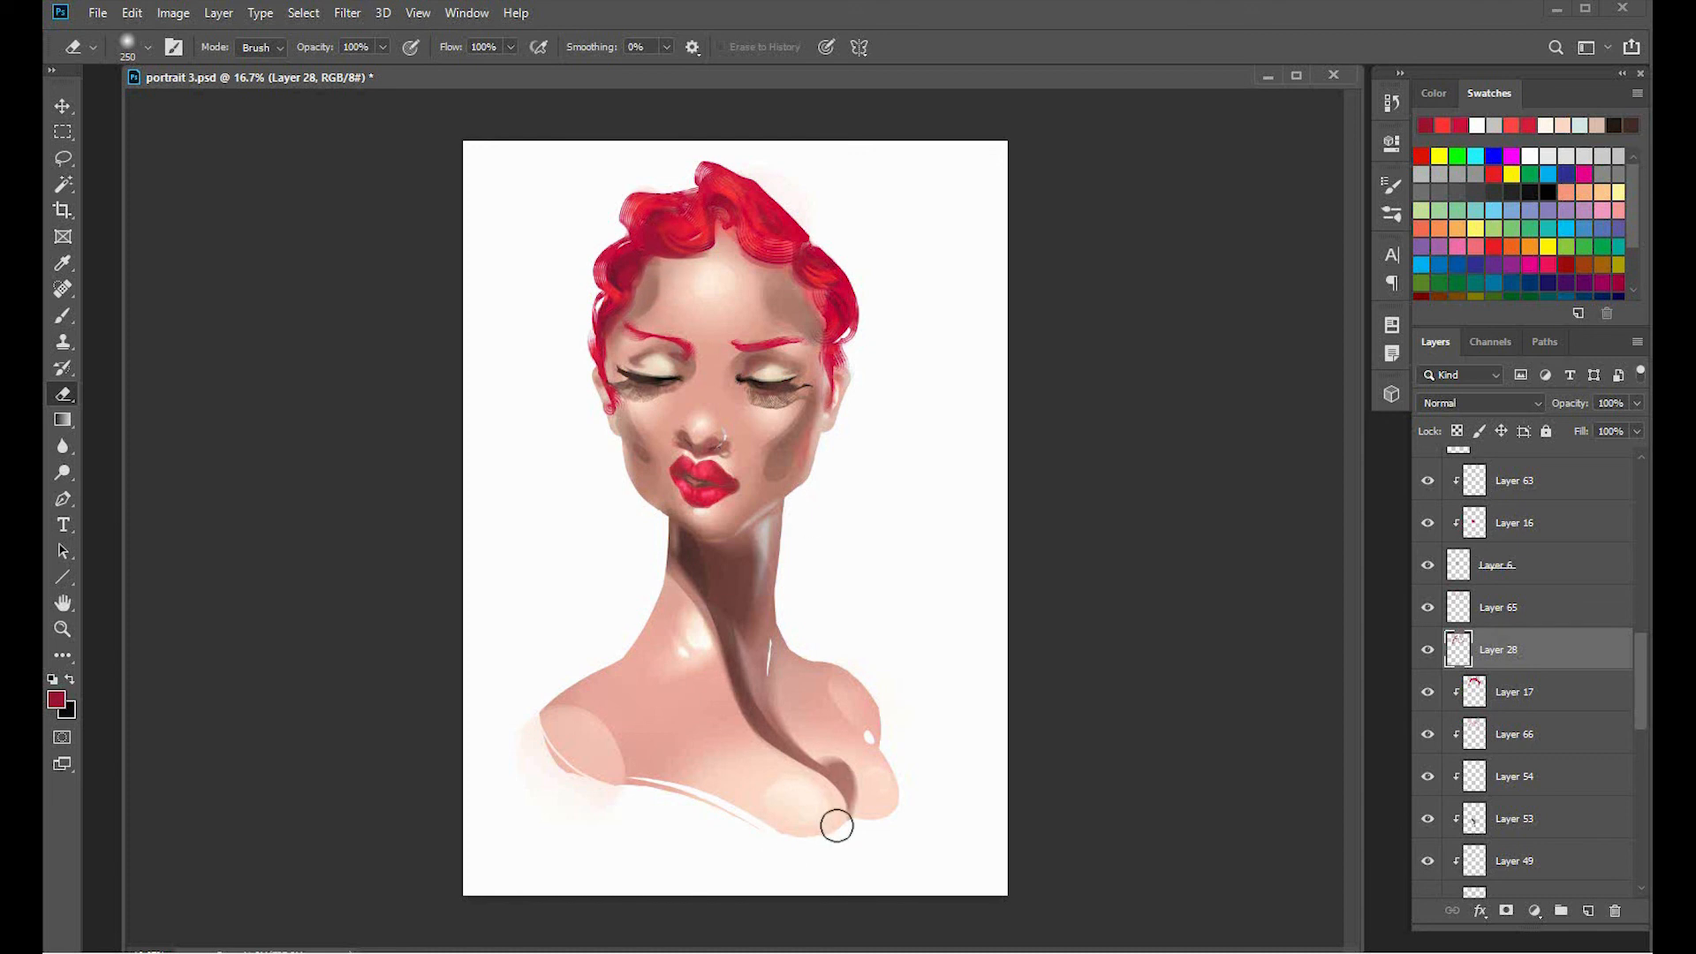
# Add a layer above Layer 64, choose the Hard Round Pressure Size brush and pick a light pink based on a sampled tone.
pyautogui.moveTo(1640, 643); pyautogui.dragTo(1640, 474)
pyautogui.click(1546, 510)
pyautogui.click(1589, 911)
pyautogui.press('b')
pyautogui.rightClick(777, 610)
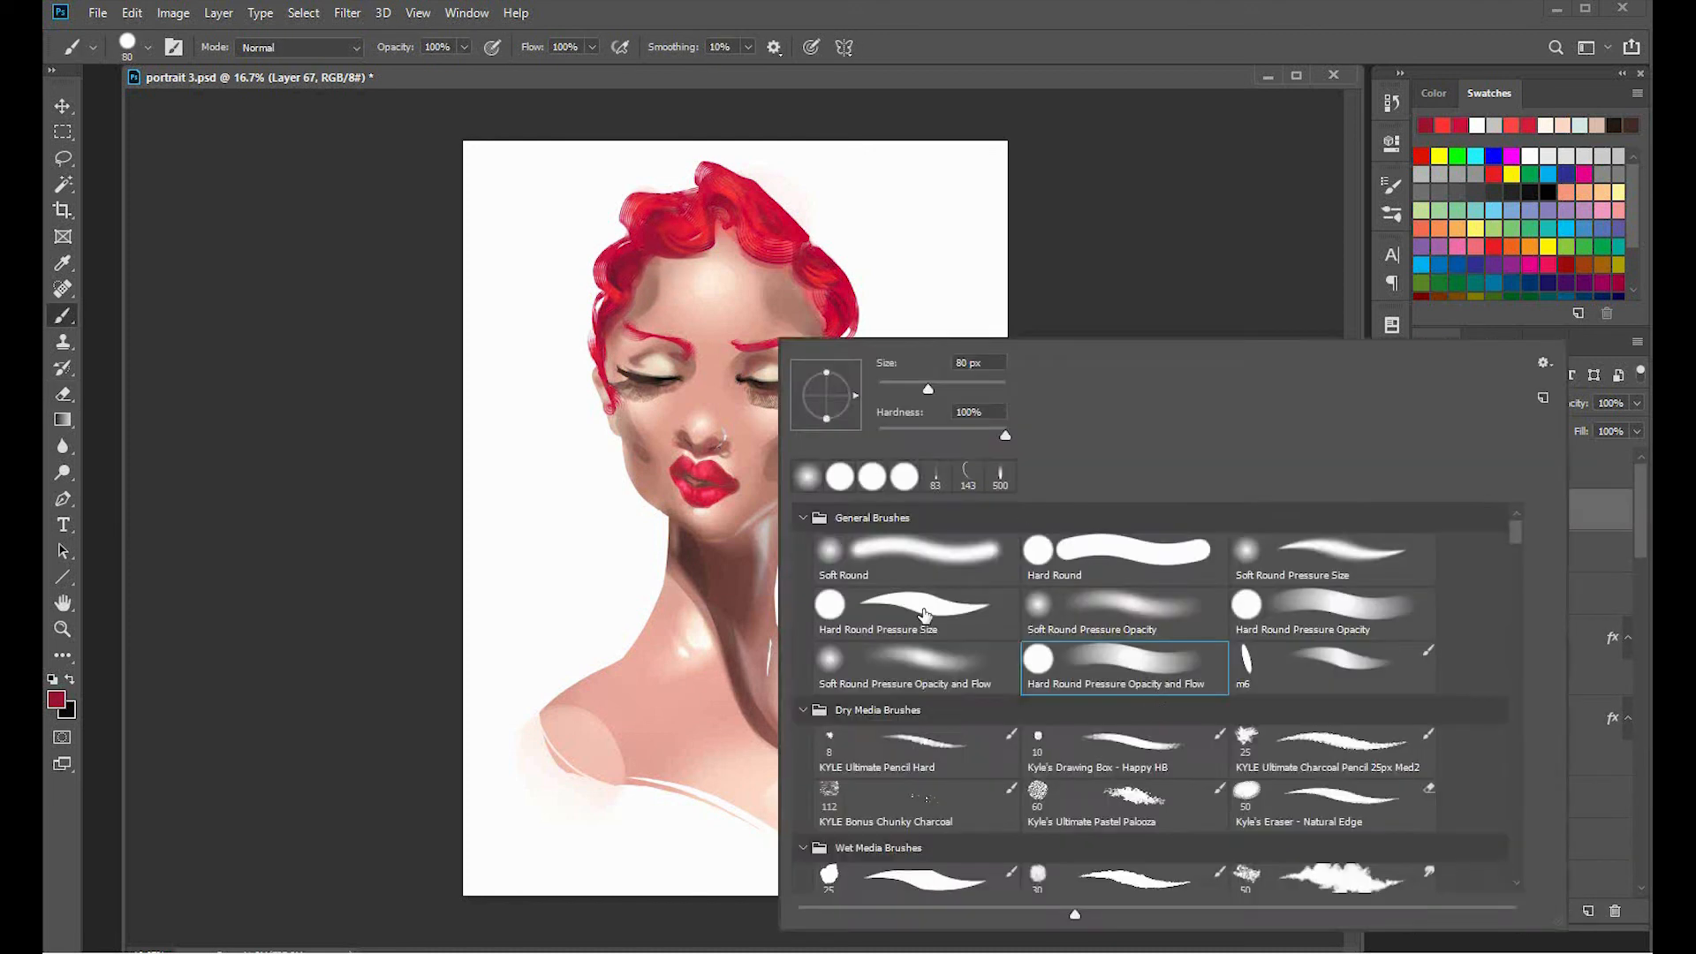
pyautogui.doubleClick(924, 615)
pyautogui.keyDown('alt'); pyautogui.click(806, 337); pyautogui.keyUp('alt')
pyautogui.click(57, 699)
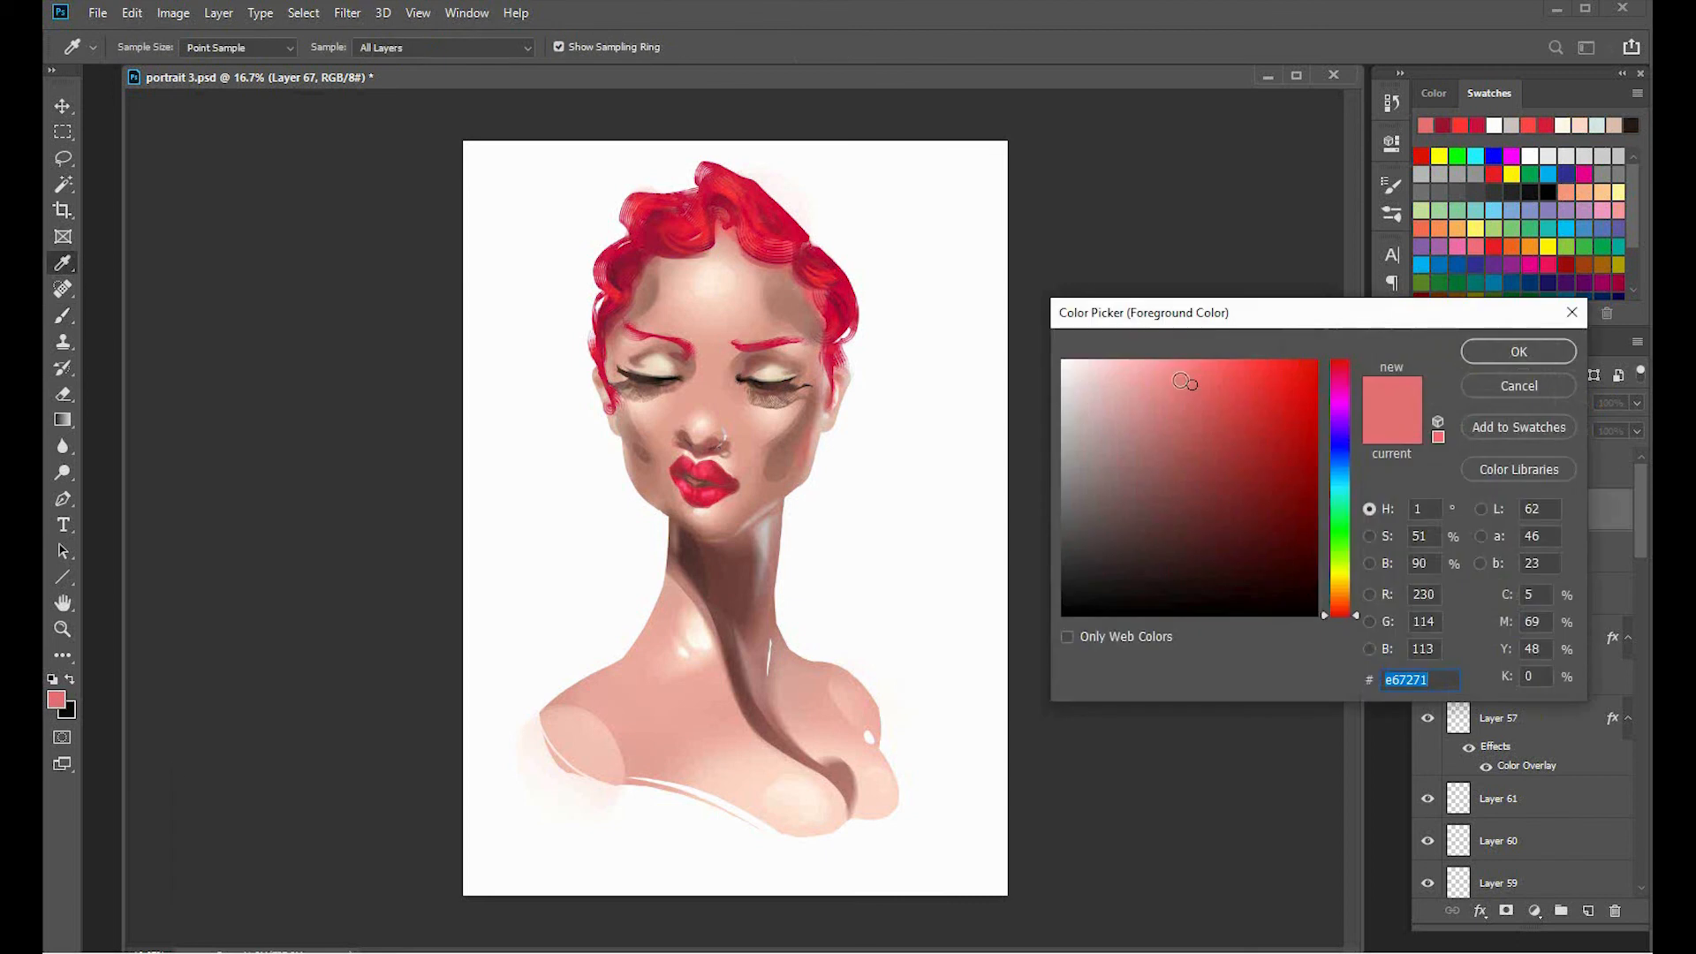
pyautogui.click(1194, 360)
pyautogui.press('Return')
# Paint thin light pink highlights along the curls with a 50 px brush and prepare a smaller eraser to refine them.
pyautogui.moveTo(719, 192)
pyautogui.mouseDown()
pyautogui.moveTo(758, 213)
pyautogui.moveTo(745, 210)
pyautogui.mouseUp()
pyautogui.hotkey('ctrl', 'z')
pyautogui.hotkey('ctrl', 'z')
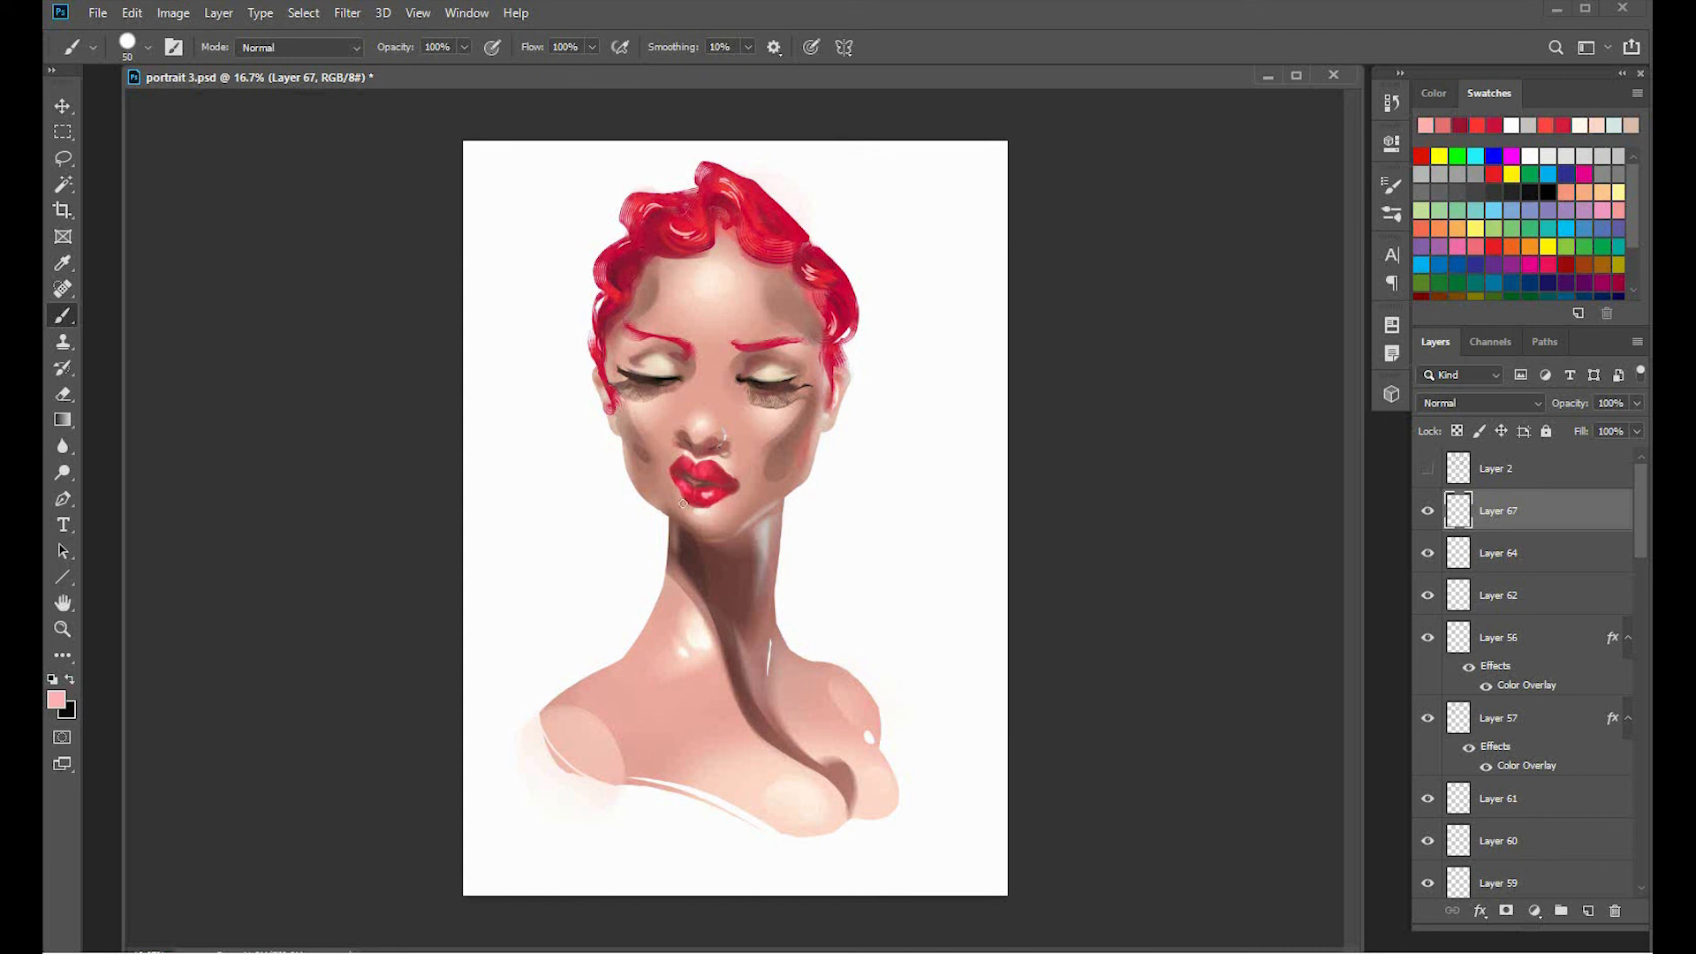
pyautogui.press('e')
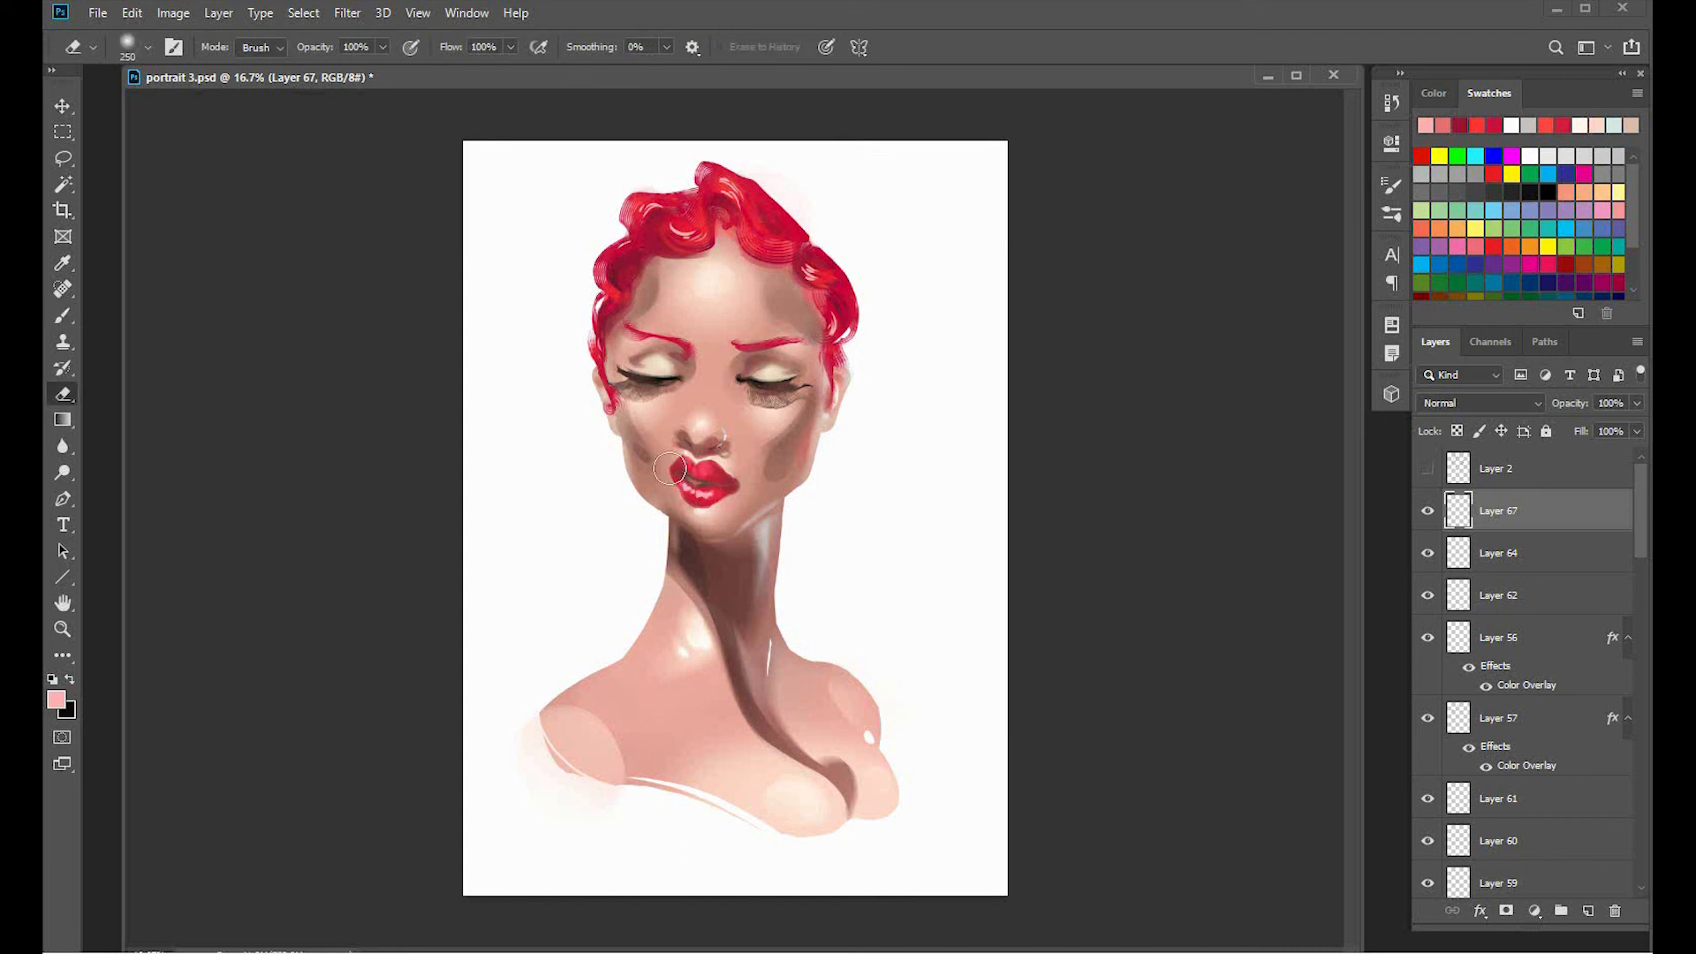
pyautogui.press('[')
pyautogui.press('[')
pyautogui.press('[')
pyautogui.press('[')
# On a new layer, lasso a shadow shape under the curls on the forehead and fill it with a sampled dark brown gradient.
pyautogui.click(1587, 911)
pyautogui.press('l')
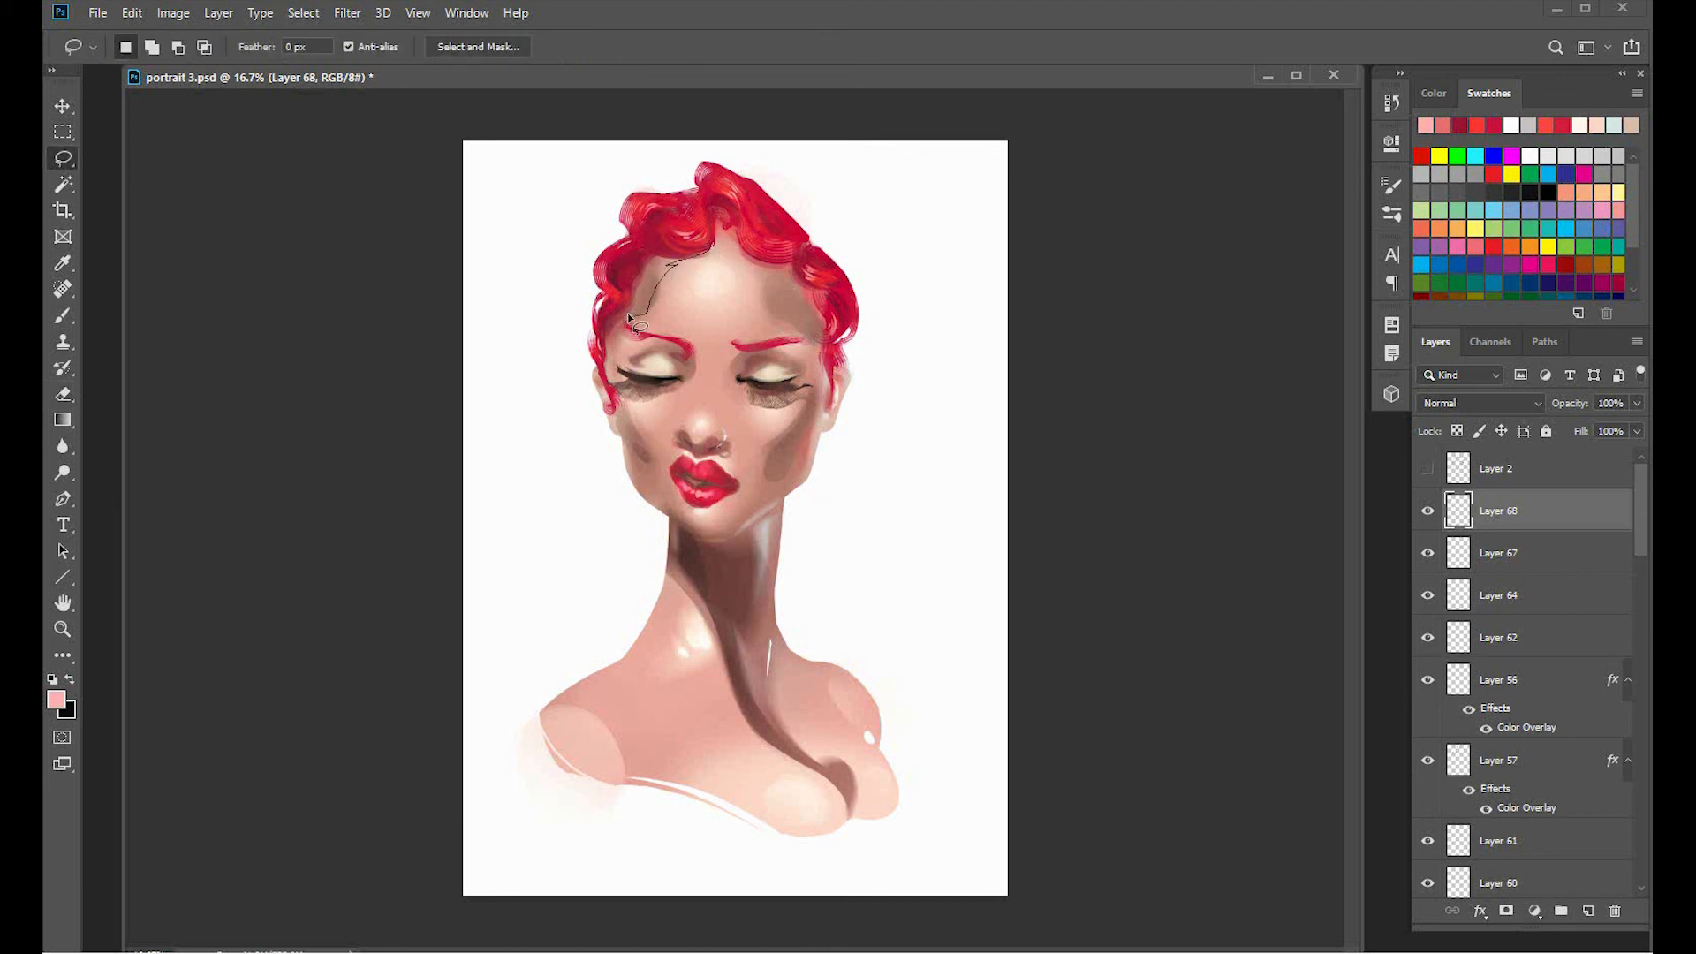
pyautogui.moveTo(627, 313); pyautogui.dragTo(718, 246)
pyautogui.moveTo(652, 302)
pyautogui.mouseDown()
pyautogui.moveTo(717, 240)
pyautogui.moveTo(638, 322)
pyautogui.mouseUp()
pyautogui.click(63, 419)
pyautogui.keyDown('alt'); pyautogui.click(664, 382); pyautogui.keyUp('alt')
pyautogui.hotkey('ctrl', 'd')
# Apply Motion Blur at 26° and 82 pixels to the forehead shadow and soften it with an eraser up to 400 px.
pyautogui.click(347, 13)
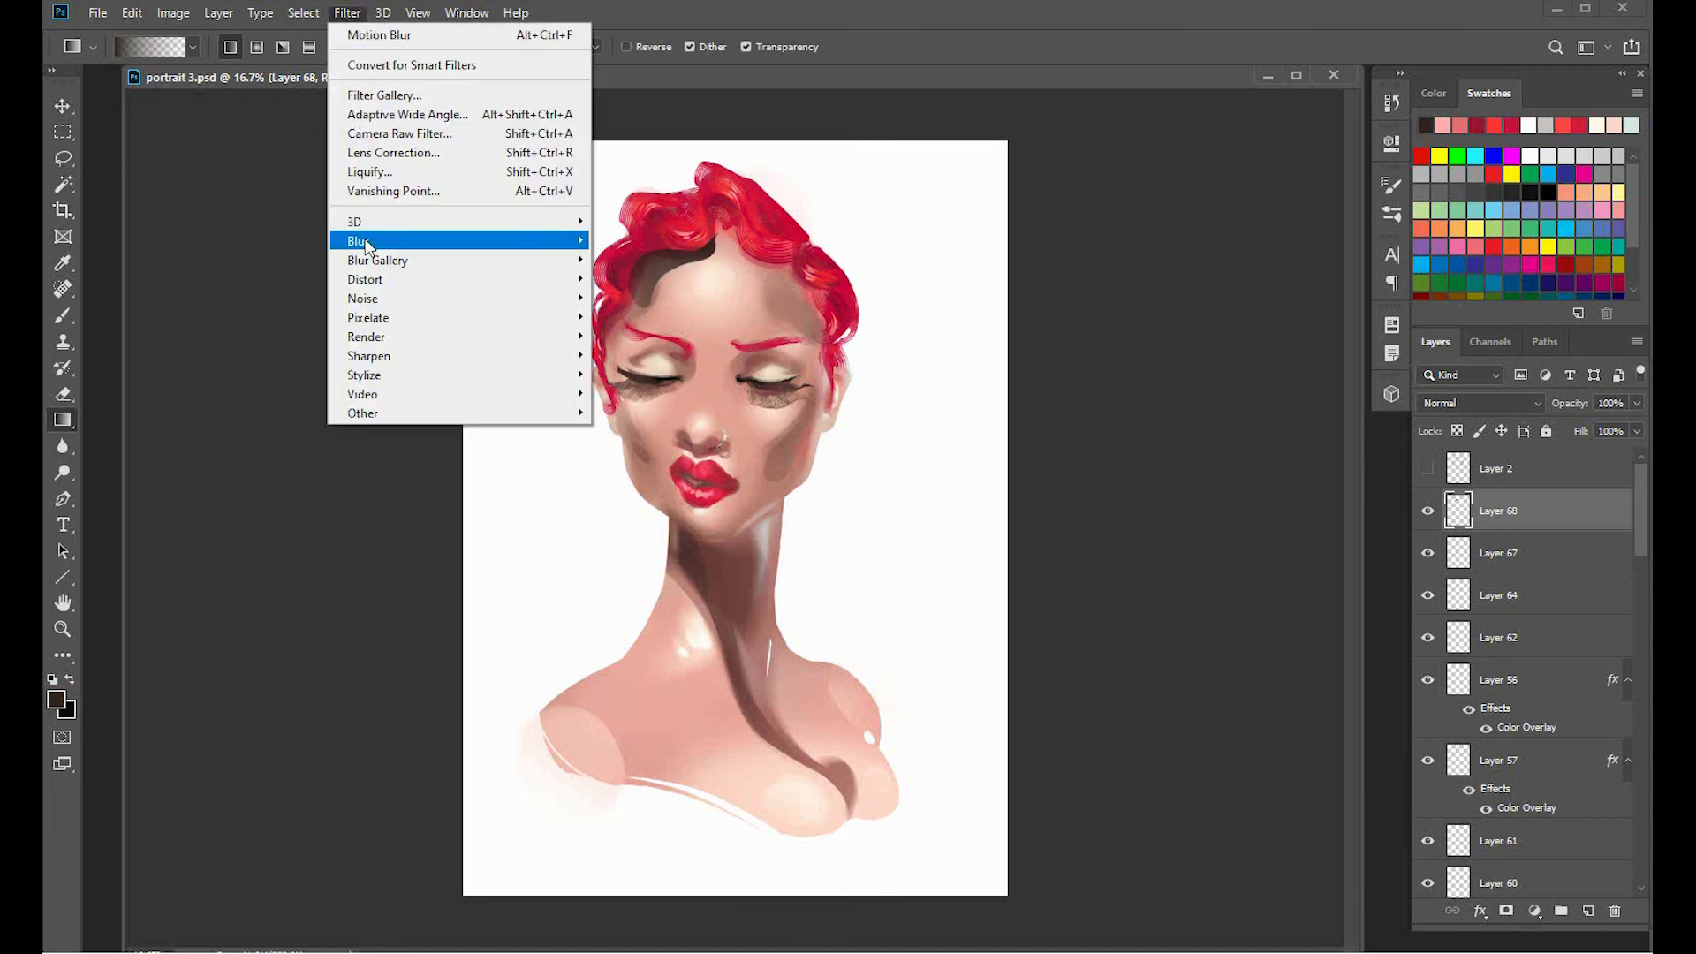
pyautogui.moveTo(398, 234)
pyautogui.click(265, 352)
pyautogui.moveTo(1035, 454); pyautogui.dragTo(1058, 450)
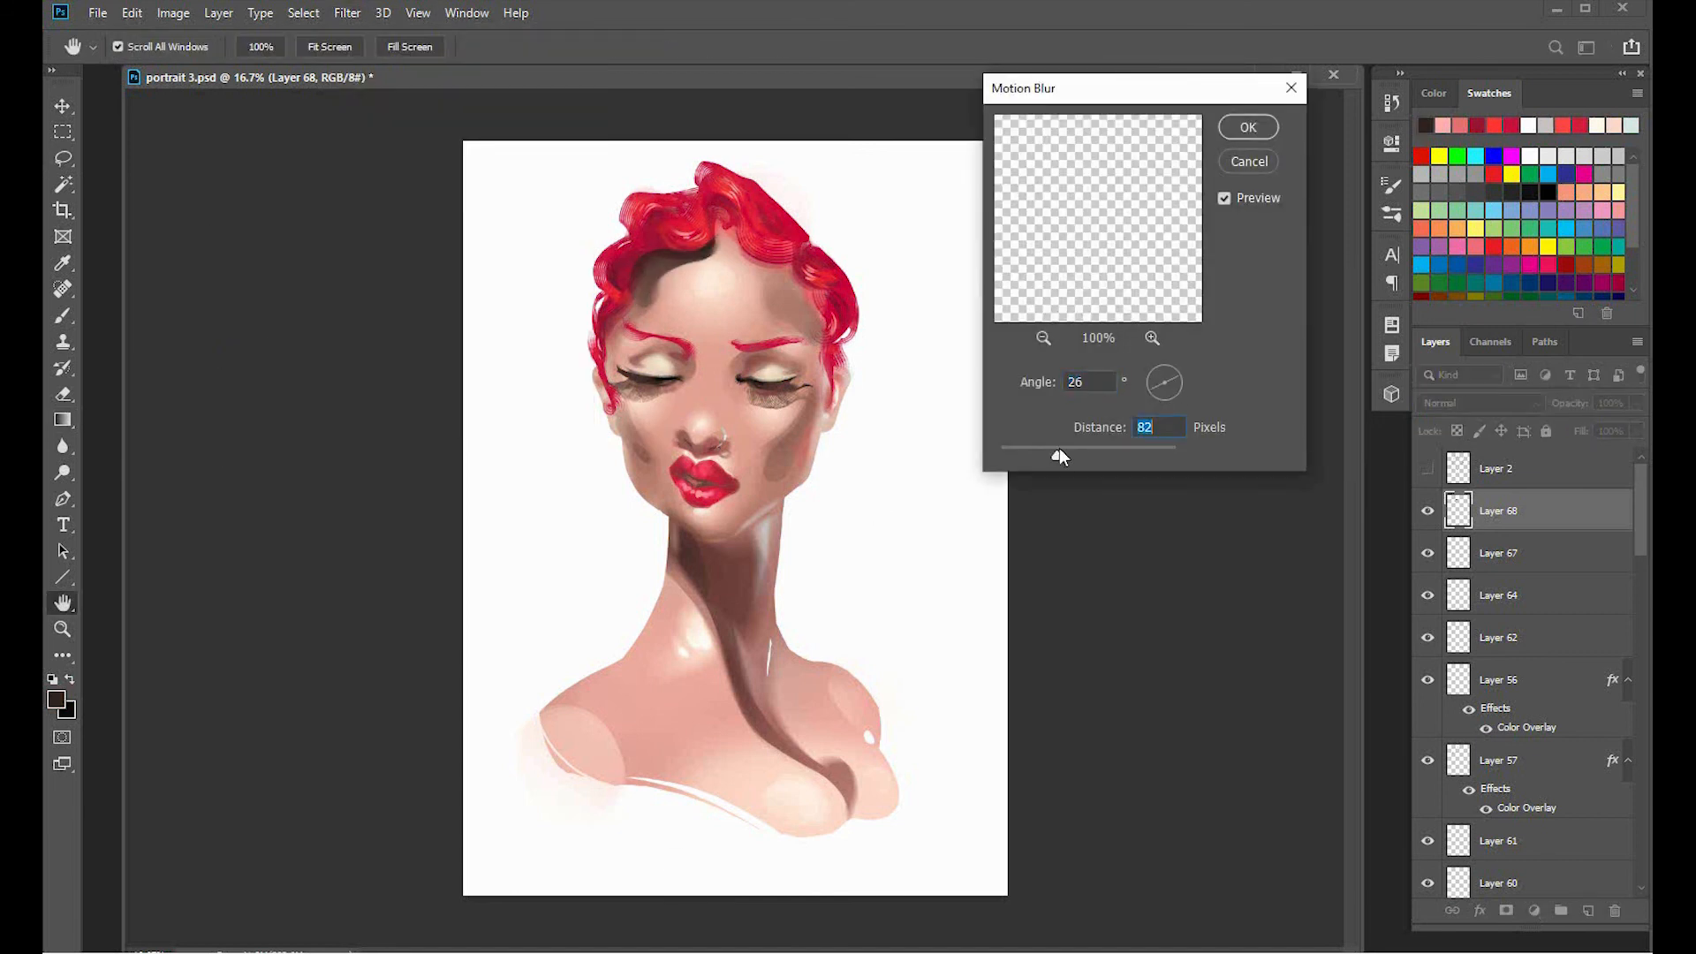
pyautogui.press('Return')
pyautogui.press('e')
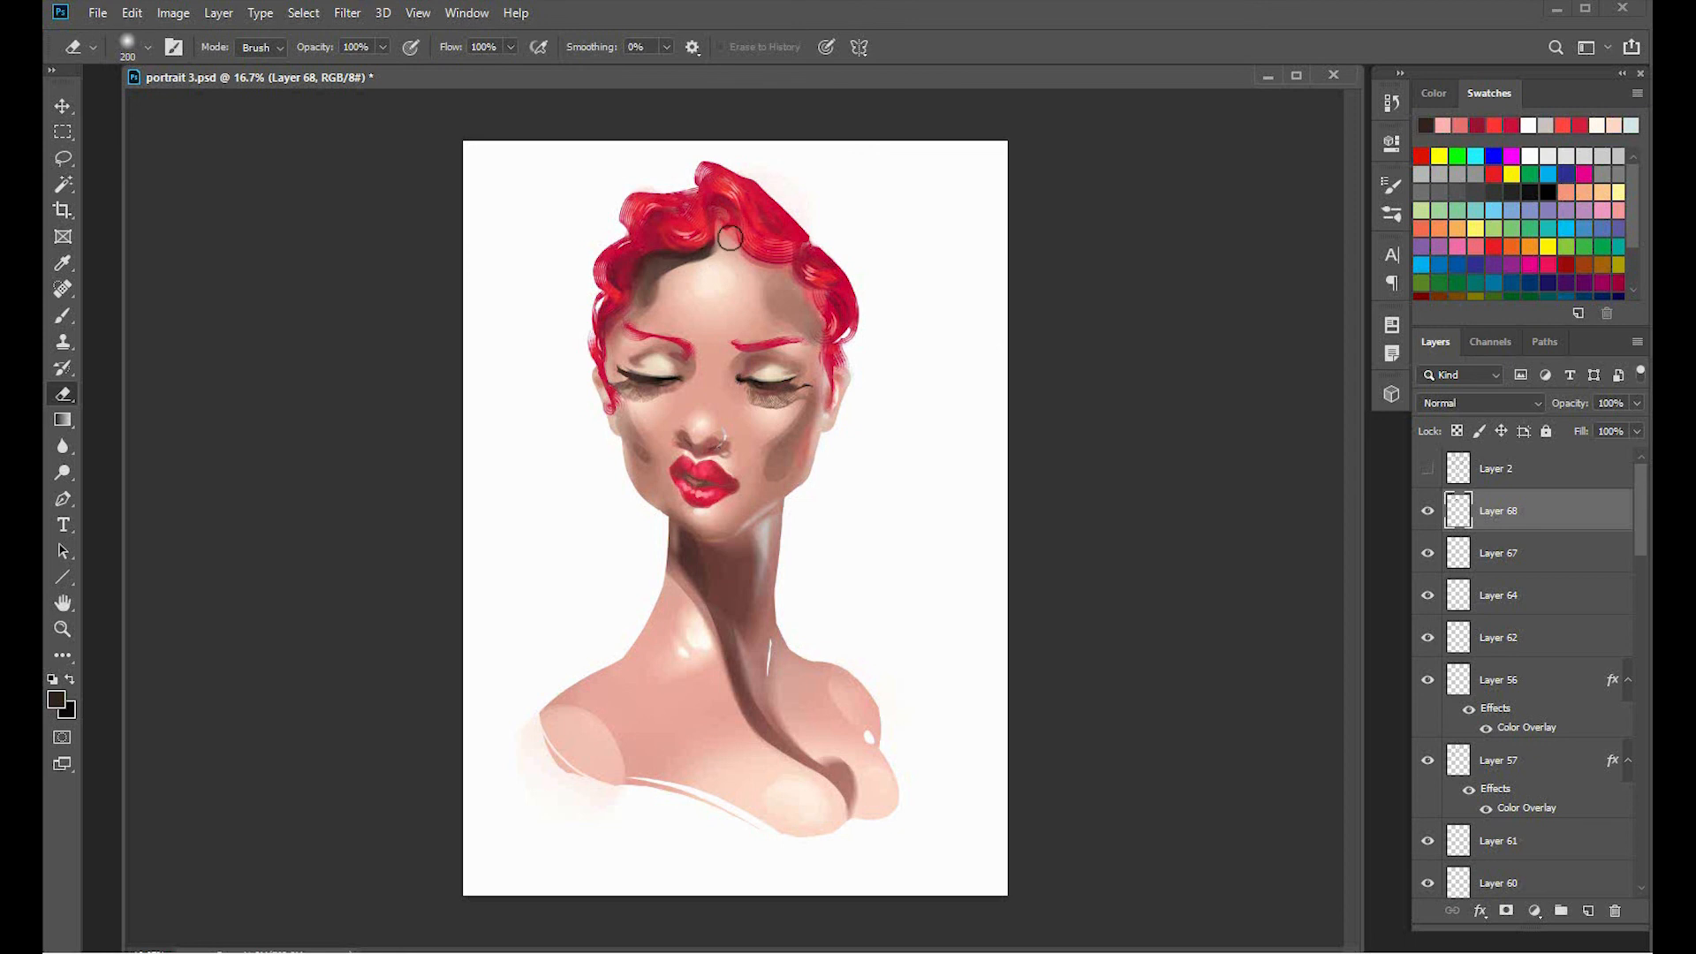
pyautogui.press(']')
pyautogui.press(']')
pyautogui.press(']')
pyautogui.press(']')
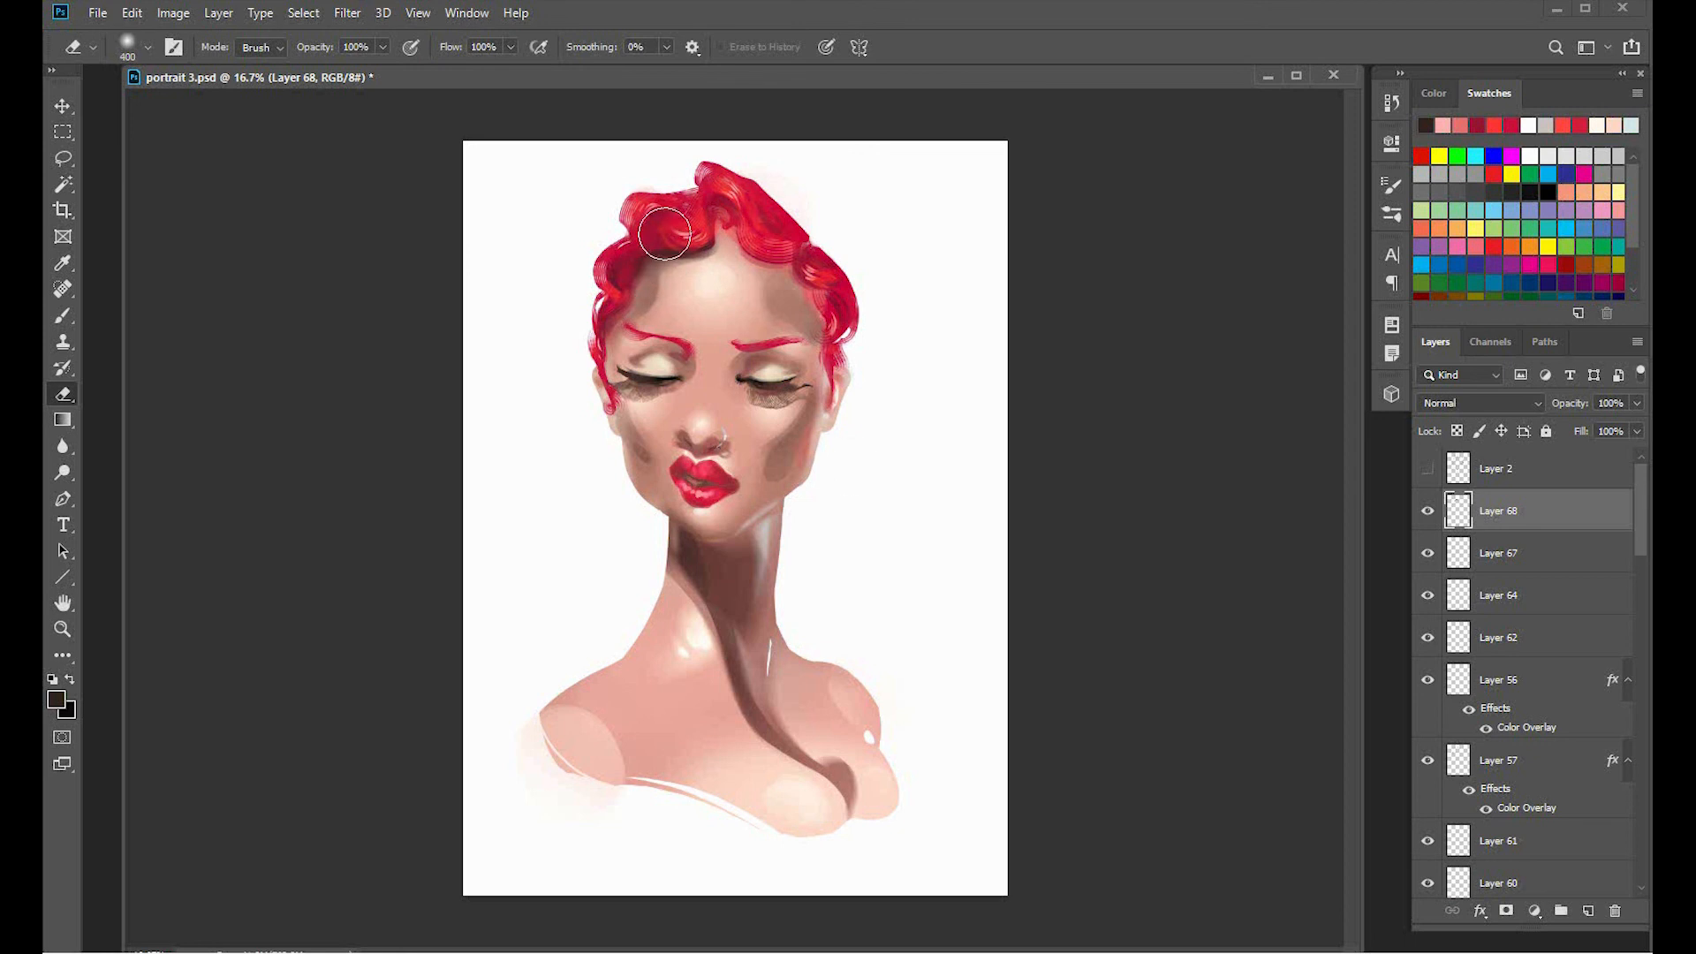
pyautogui.press('[')
pyautogui.press('[')
# Add a new layer above Layer 68 and set up a soft round brush at 150 px for blending the hairline.
pyautogui.hotkey('ctrl', 'shift', 'alt', 'n')
pyautogui.press('b')
pyautogui.rightClick(712, 281)
pyautogui.click(1130, 223)
pyautogui.press(']')
pyautogui.press(']')
pyautogui.press(']')
pyautogui.press(']')
pyautogui.press(']')
pyautogui.press(']')
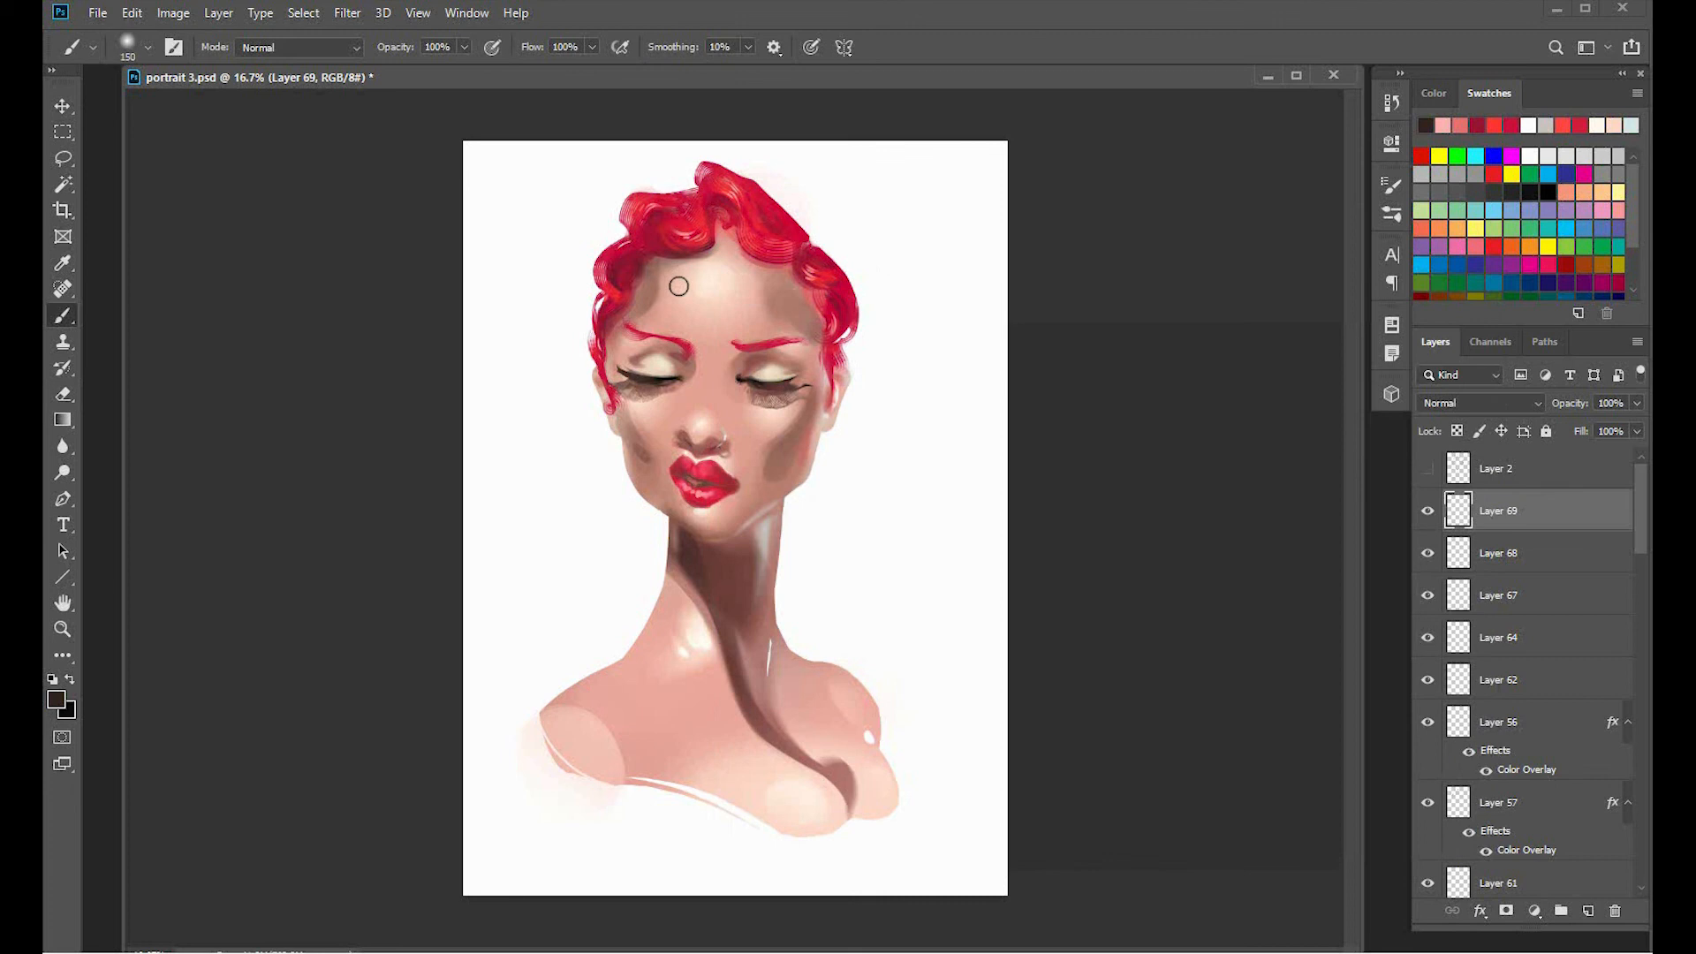
# Sample the forehead skin and the dark hair edge, and reduce the brush to 30 px for the hairline transition.
pyautogui.keyDown('alt'); pyautogui.click(661, 323); pyautogui.keyUp('alt')
pyautogui.keyDown('alt'); pyautogui.click(673, 244); pyautogui.keyUp('alt')
pyautogui.press('[')
pyautogui.press('[')
pyautogui.press('[')
pyautogui.press('[')
pyautogui.press('[')
pyautogui.press('[')
pyautogui.press('[')
pyautogui.press('[')
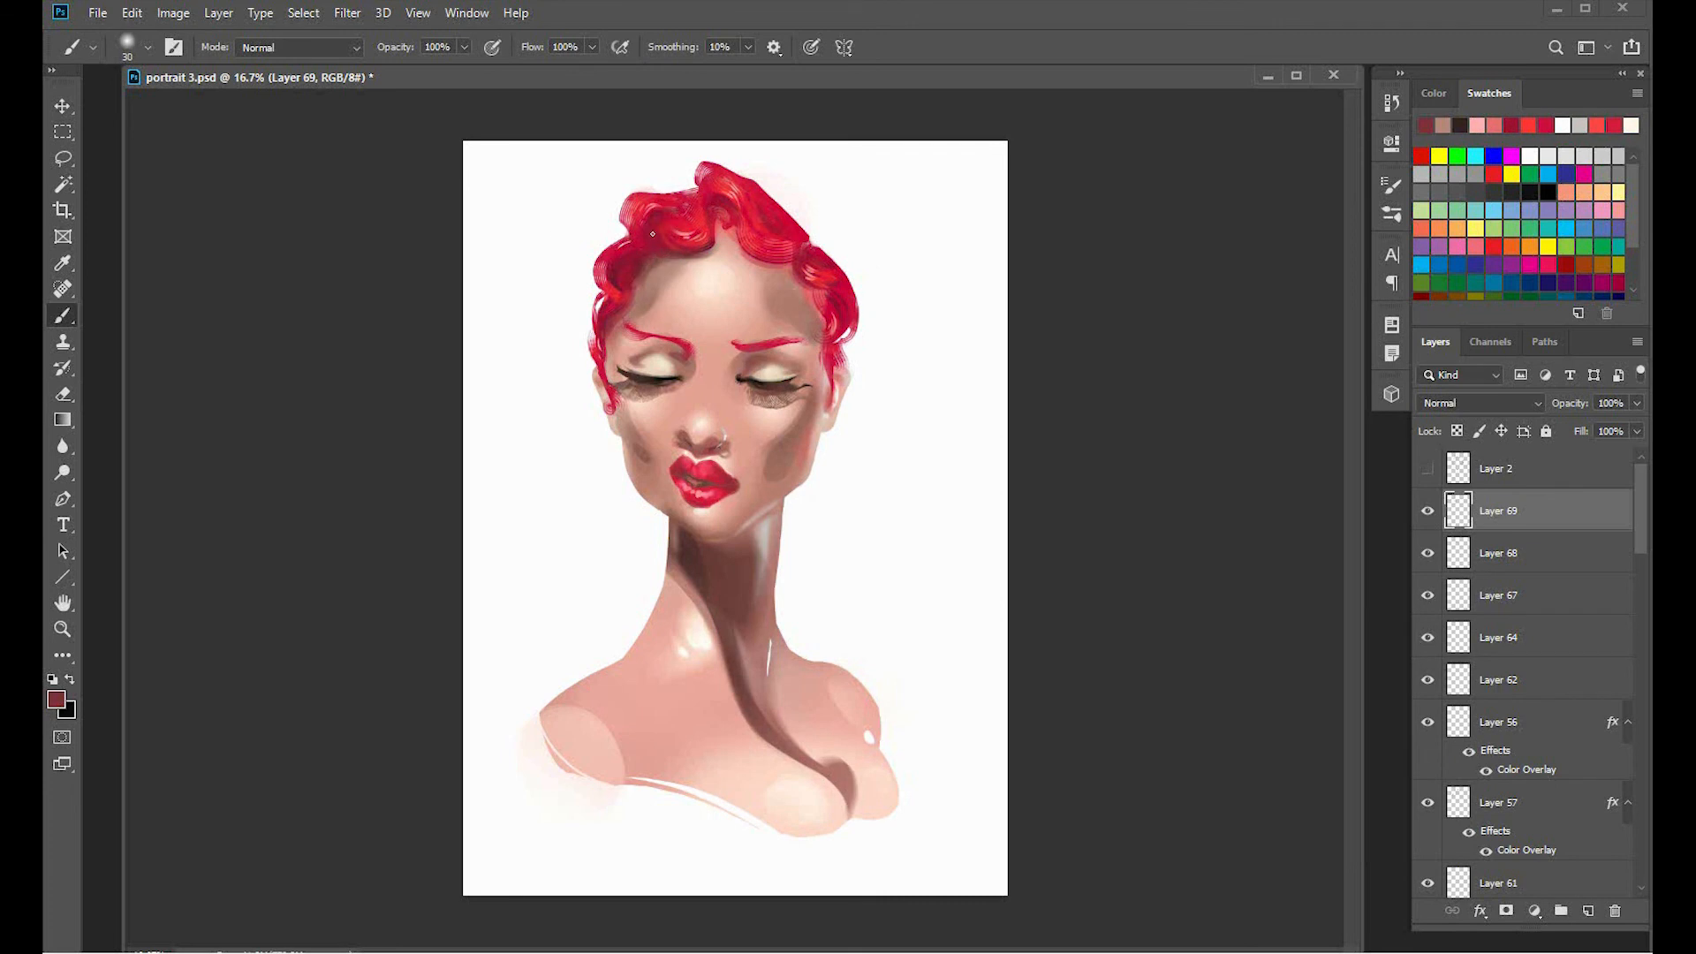
# Blend the hairline at the shadowed temple with sampled red and skin tones, reducing the brush to 15 px.
pyautogui.keyDown('alt'); pyautogui.click(653, 266); pyautogui.keyUp('alt')
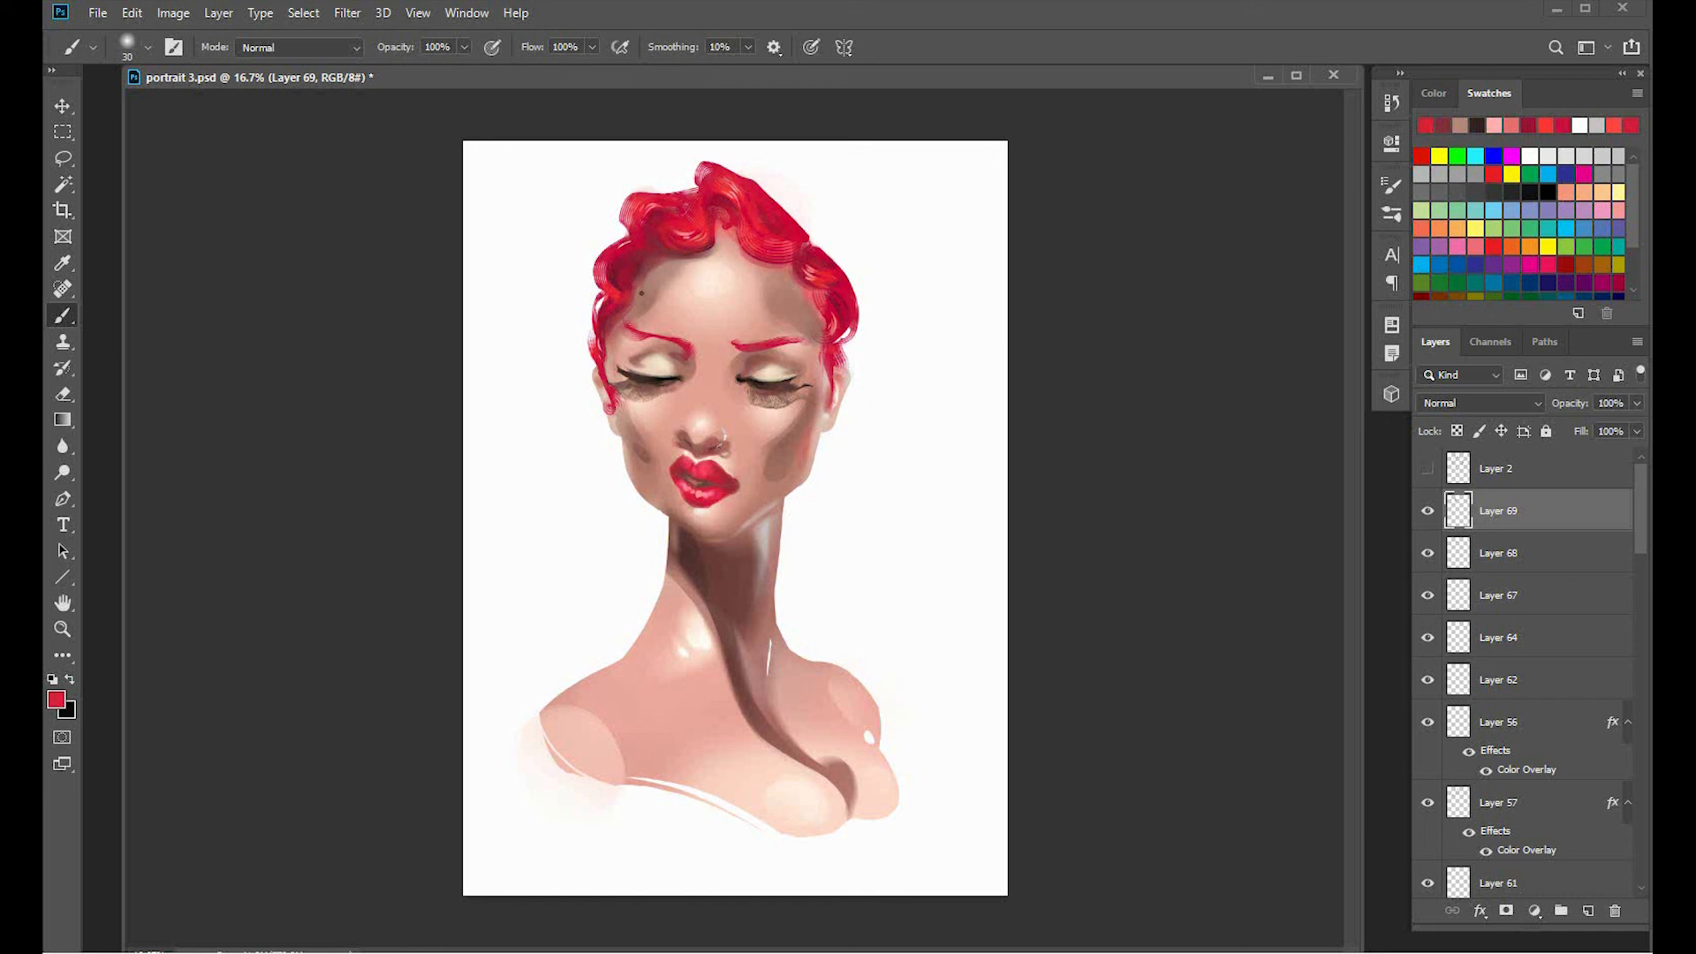
pyautogui.press('[')
pyautogui.press('[')
pyautogui.press('[')
pyautogui.keyDown('alt'); pyautogui.click(614, 282); pyautogui.keyUp('alt')
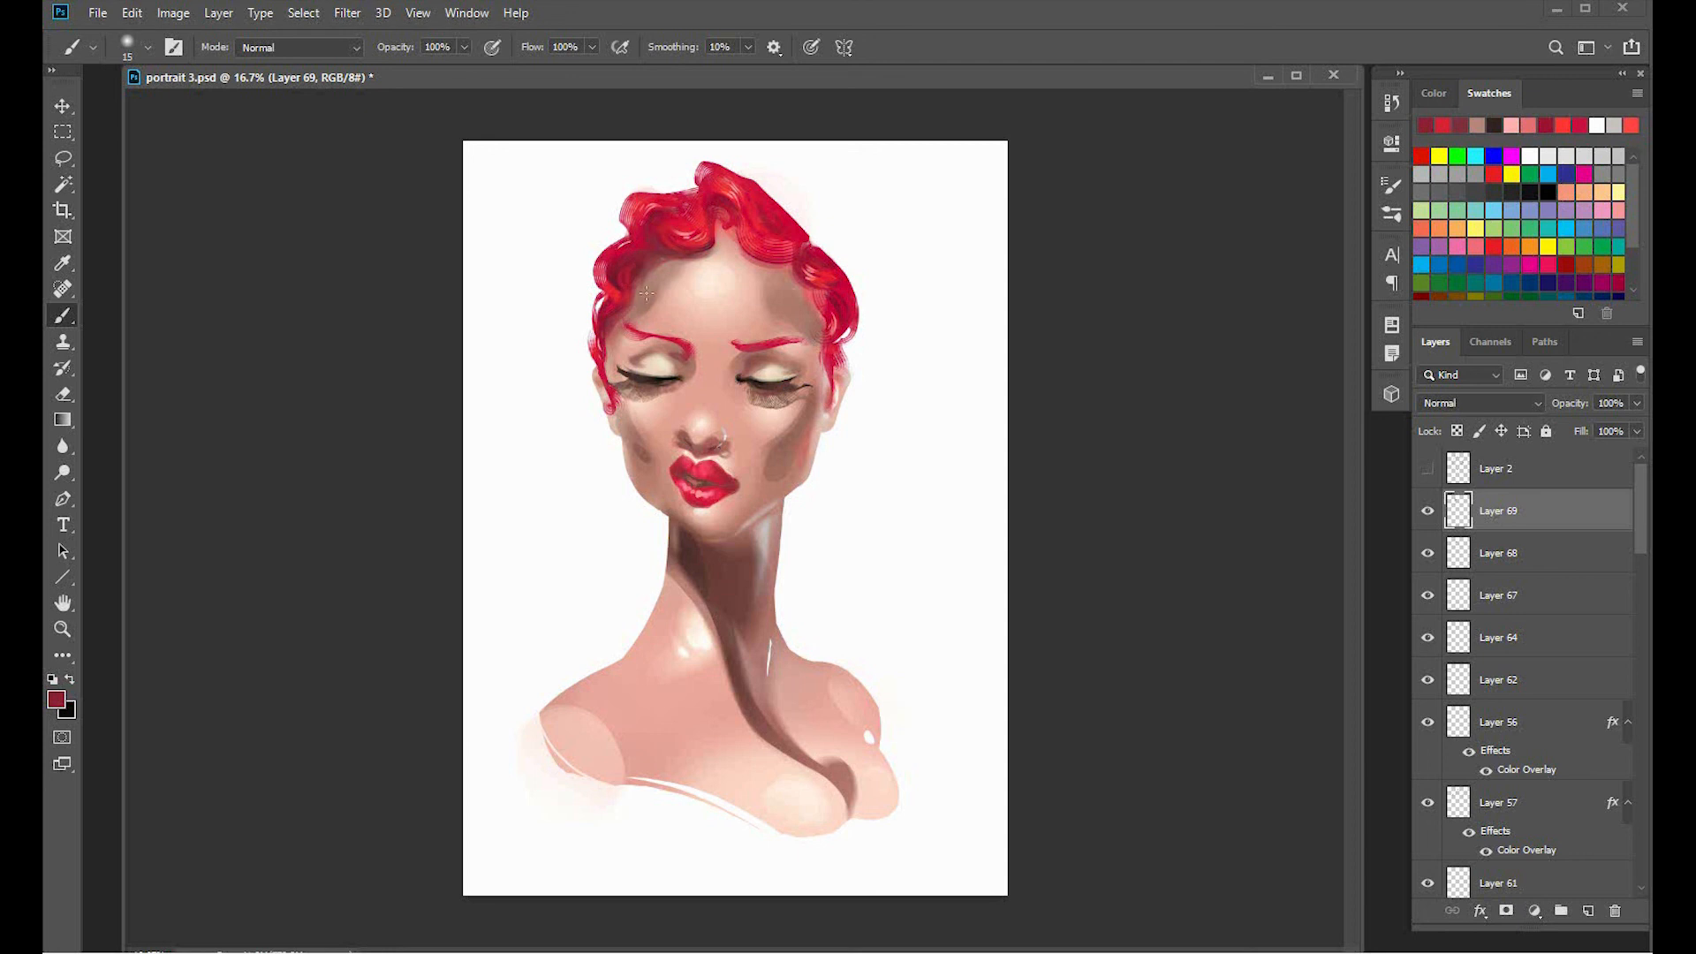
pyautogui.keyDown('alt'); pyautogui.click(655, 273); pyautogui.keyUp('alt')
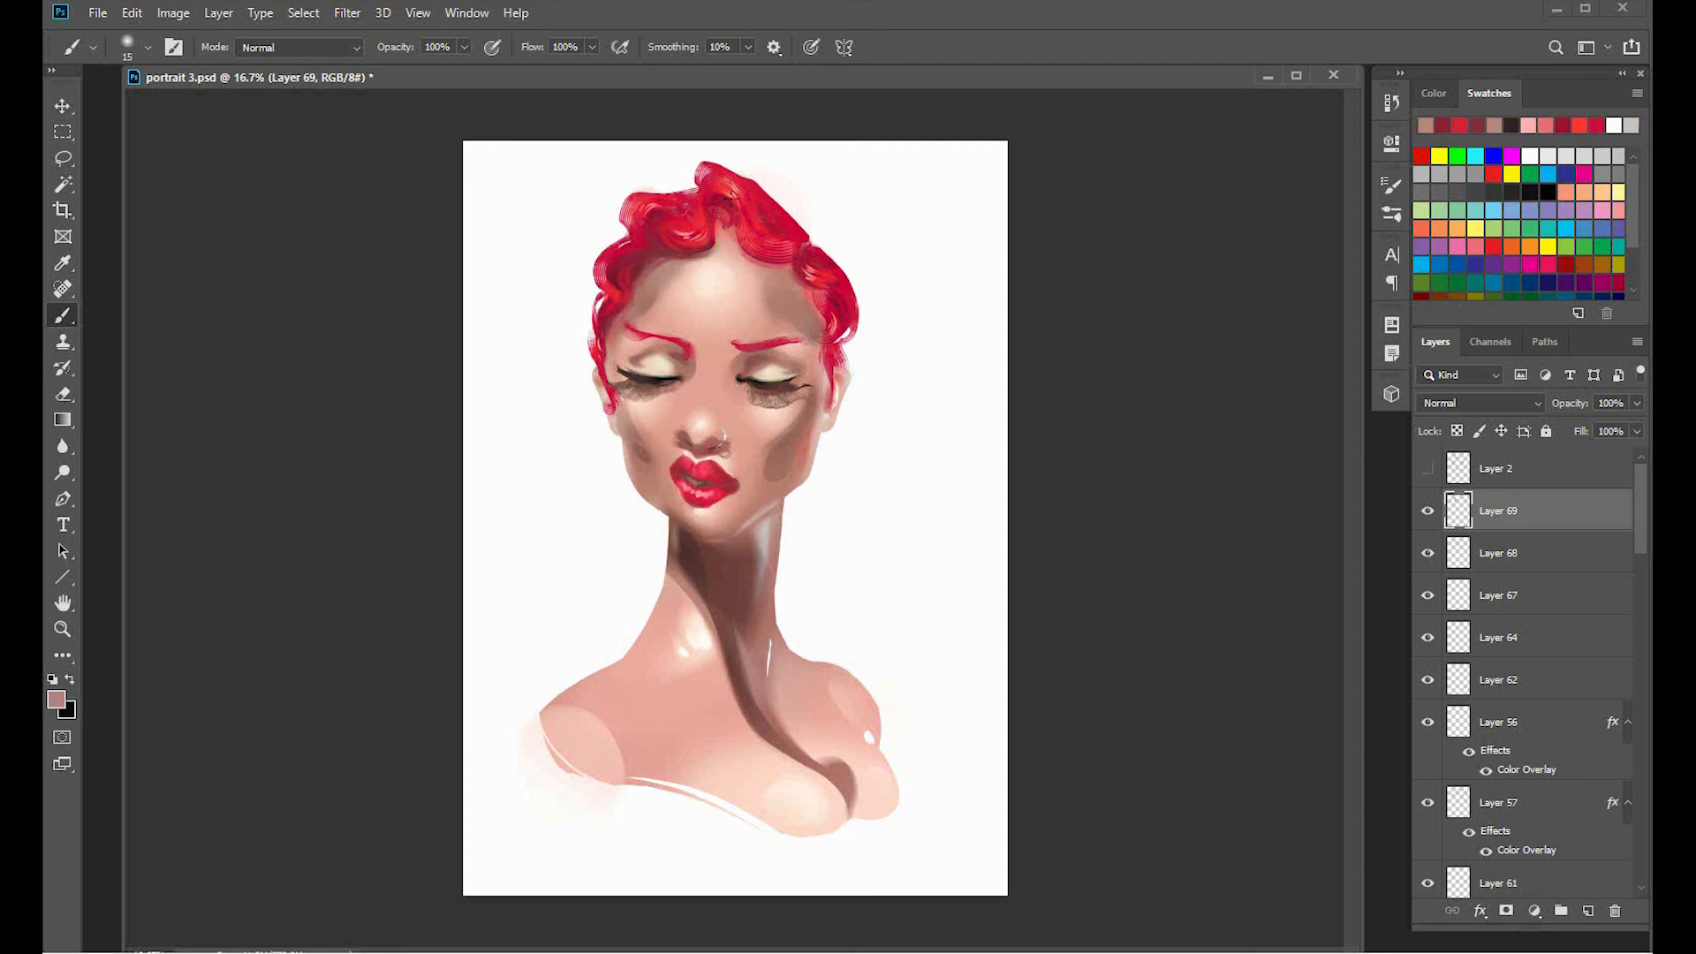
# Continue blending the hairline from the centre parting to the opposite temple with sampled skin and red tones at 15 px.
pyautogui.keyDown('alt'); pyautogui.click(727, 290); pyautogui.keyUp('alt')
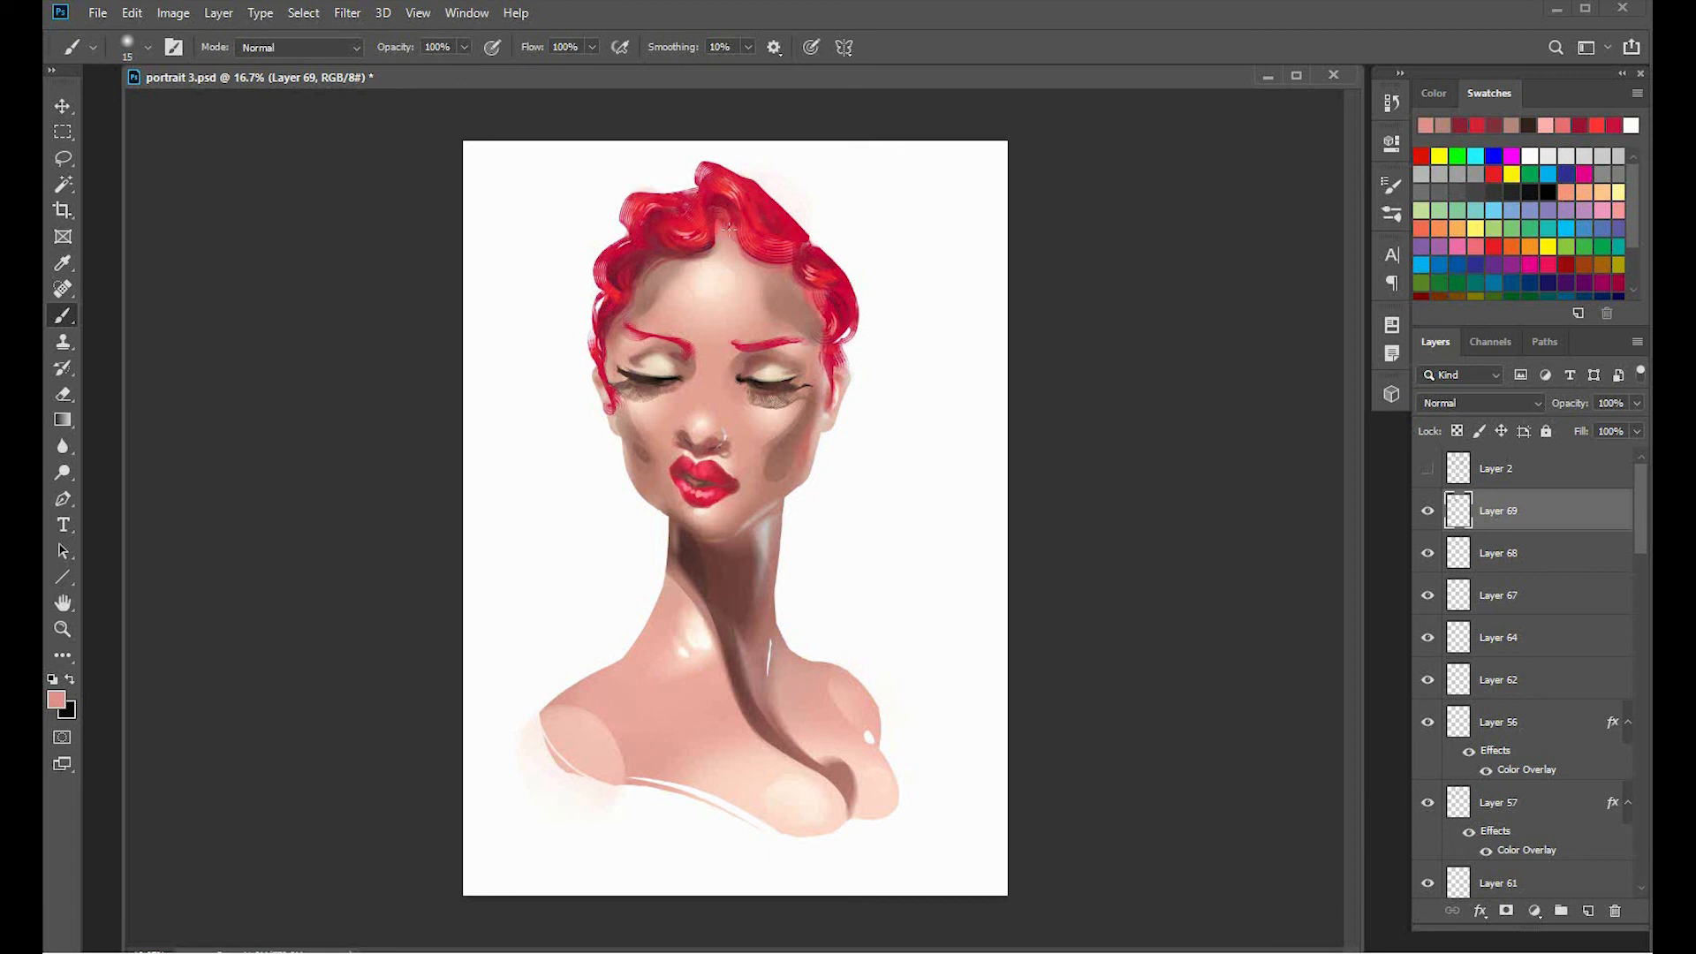
pyautogui.keyDown('alt'); pyautogui.click(742, 217); pyautogui.keyUp('alt')
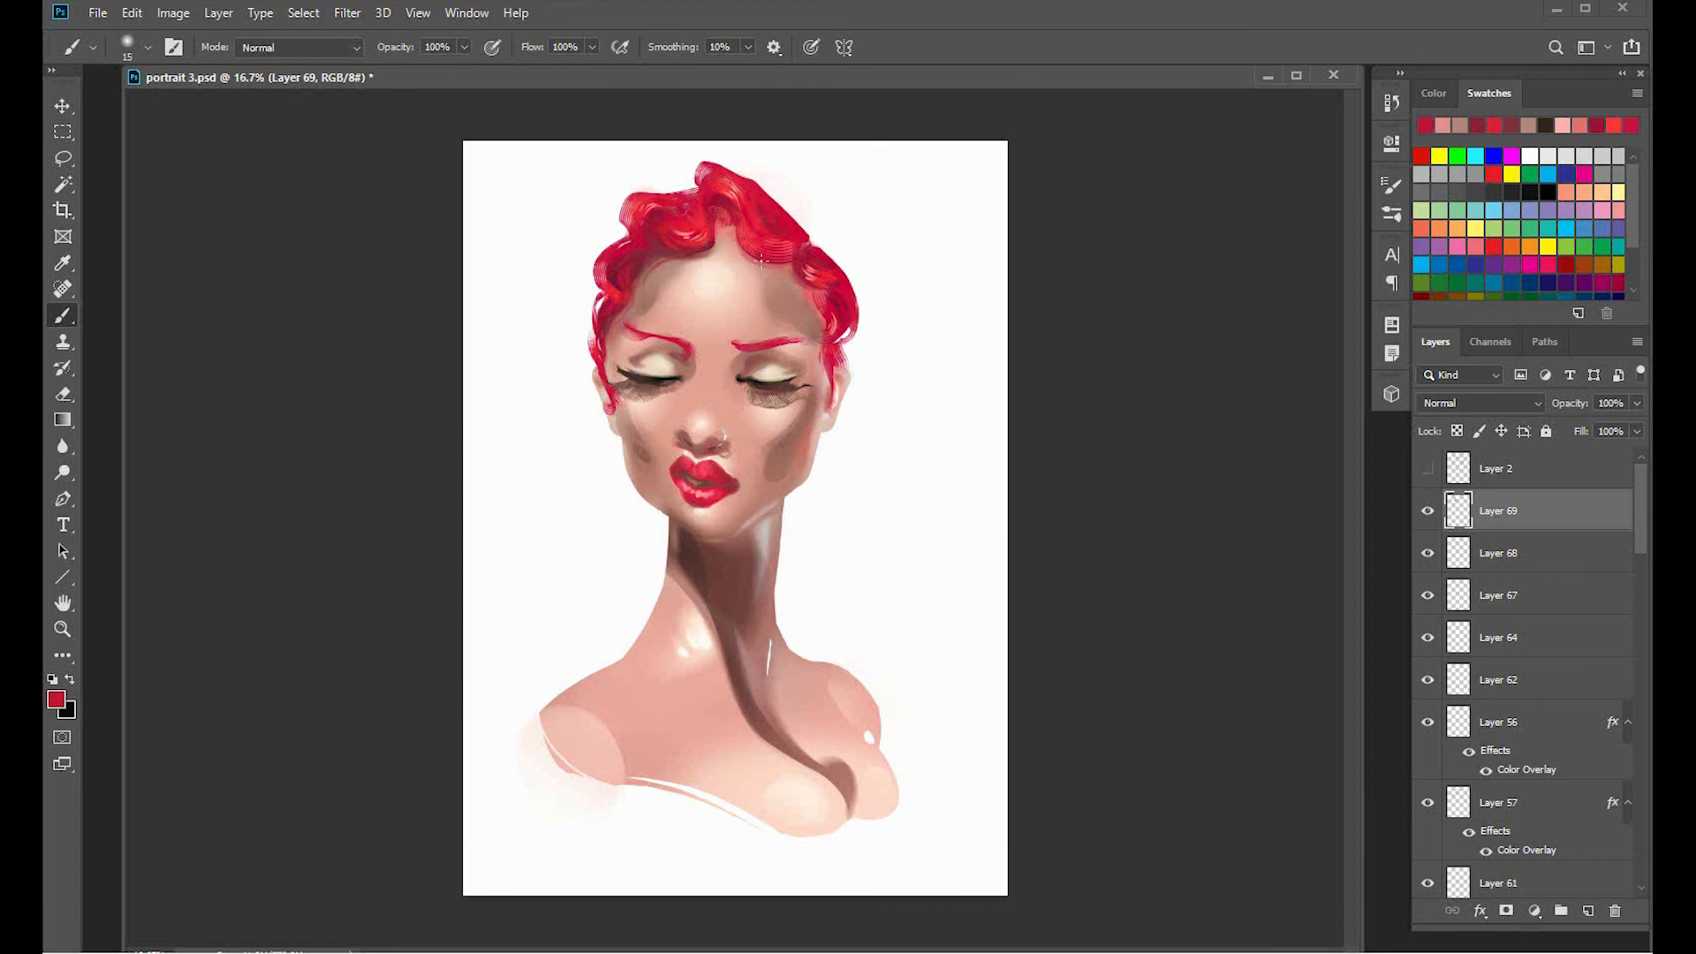
pyautogui.keyDown('alt'); pyautogui.click(794, 281); pyautogui.keyUp('alt')
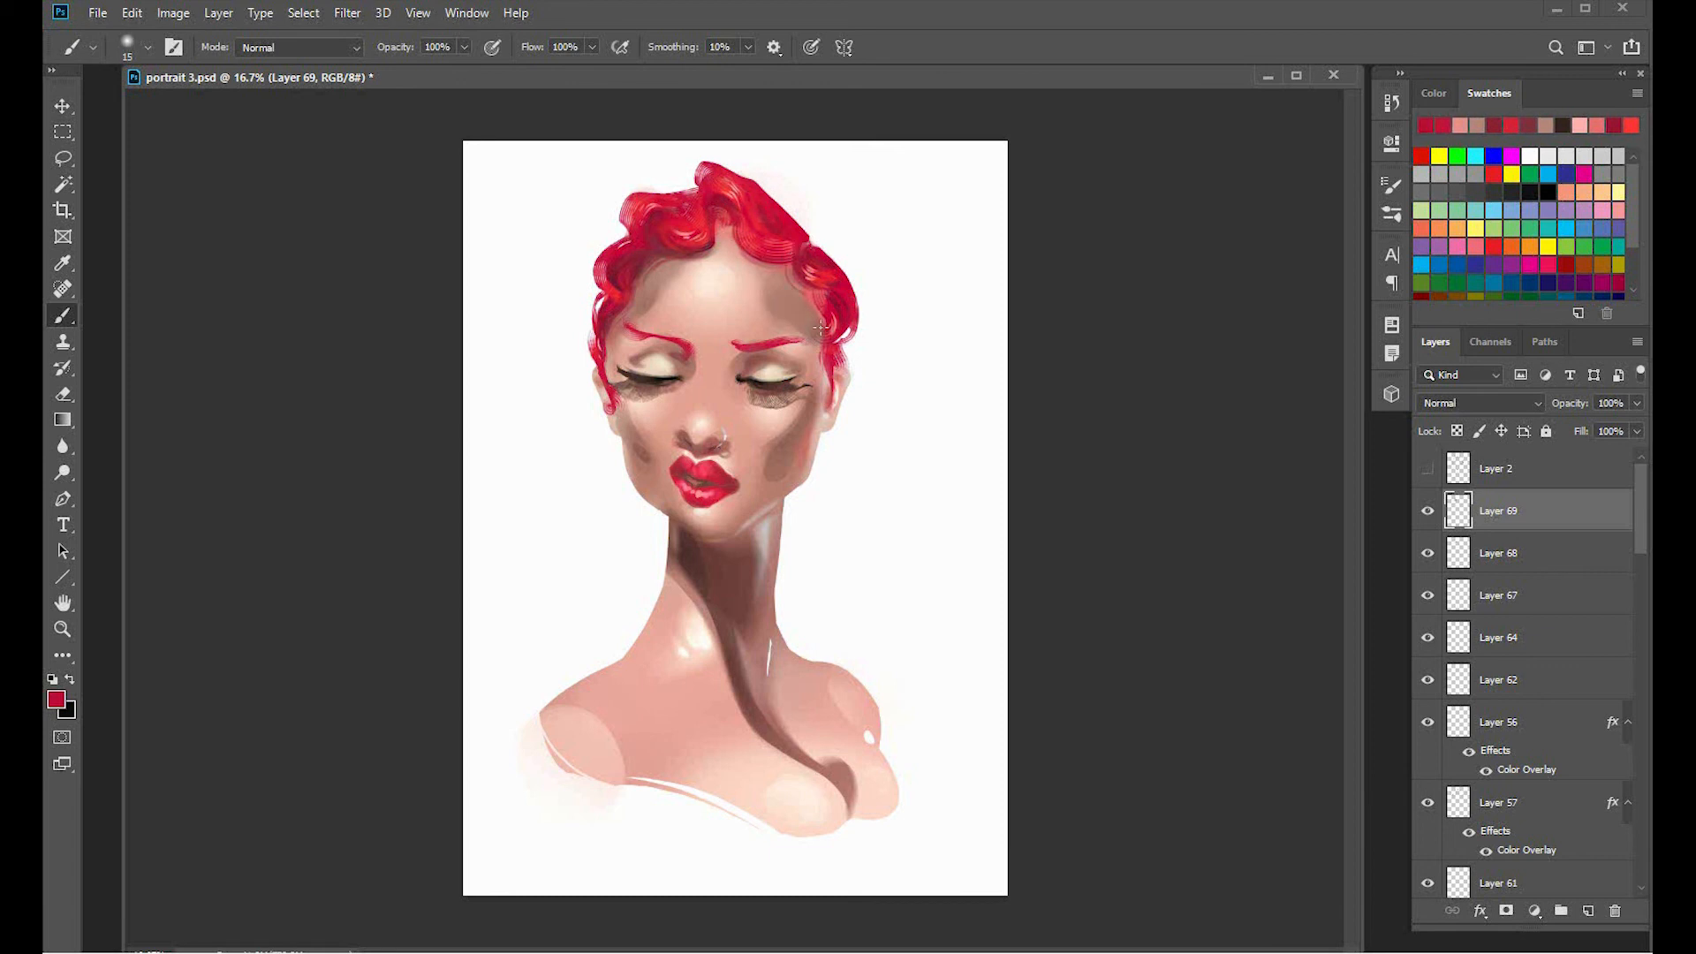
pyautogui.moveTo(811, 298); pyautogui.dragTo(828, 327)
pyautogui.keyDown('alt'); pyautogui.click(798, 293); pyautogui.keyUp('alt')
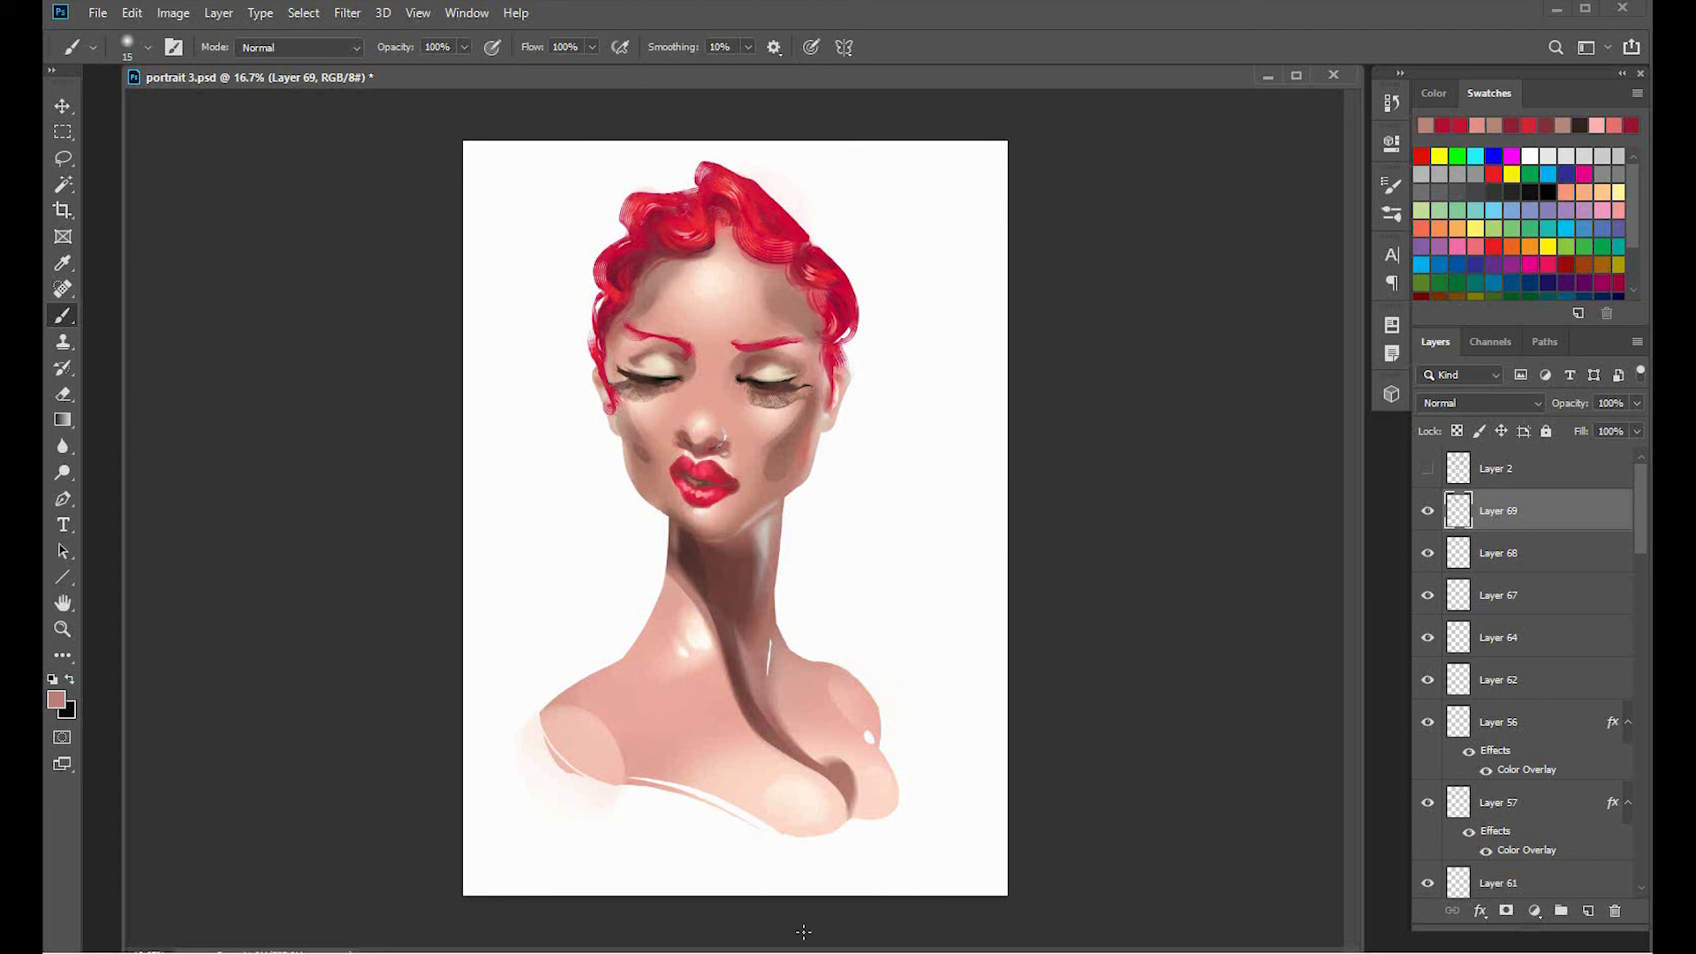
# On a new layer, lasso narrow shadow shapes along both sides of the nose and fill them with a skin-brown gradient.
pyautogui.hotkey('ctrl', 'shift', 'alt', 'n')
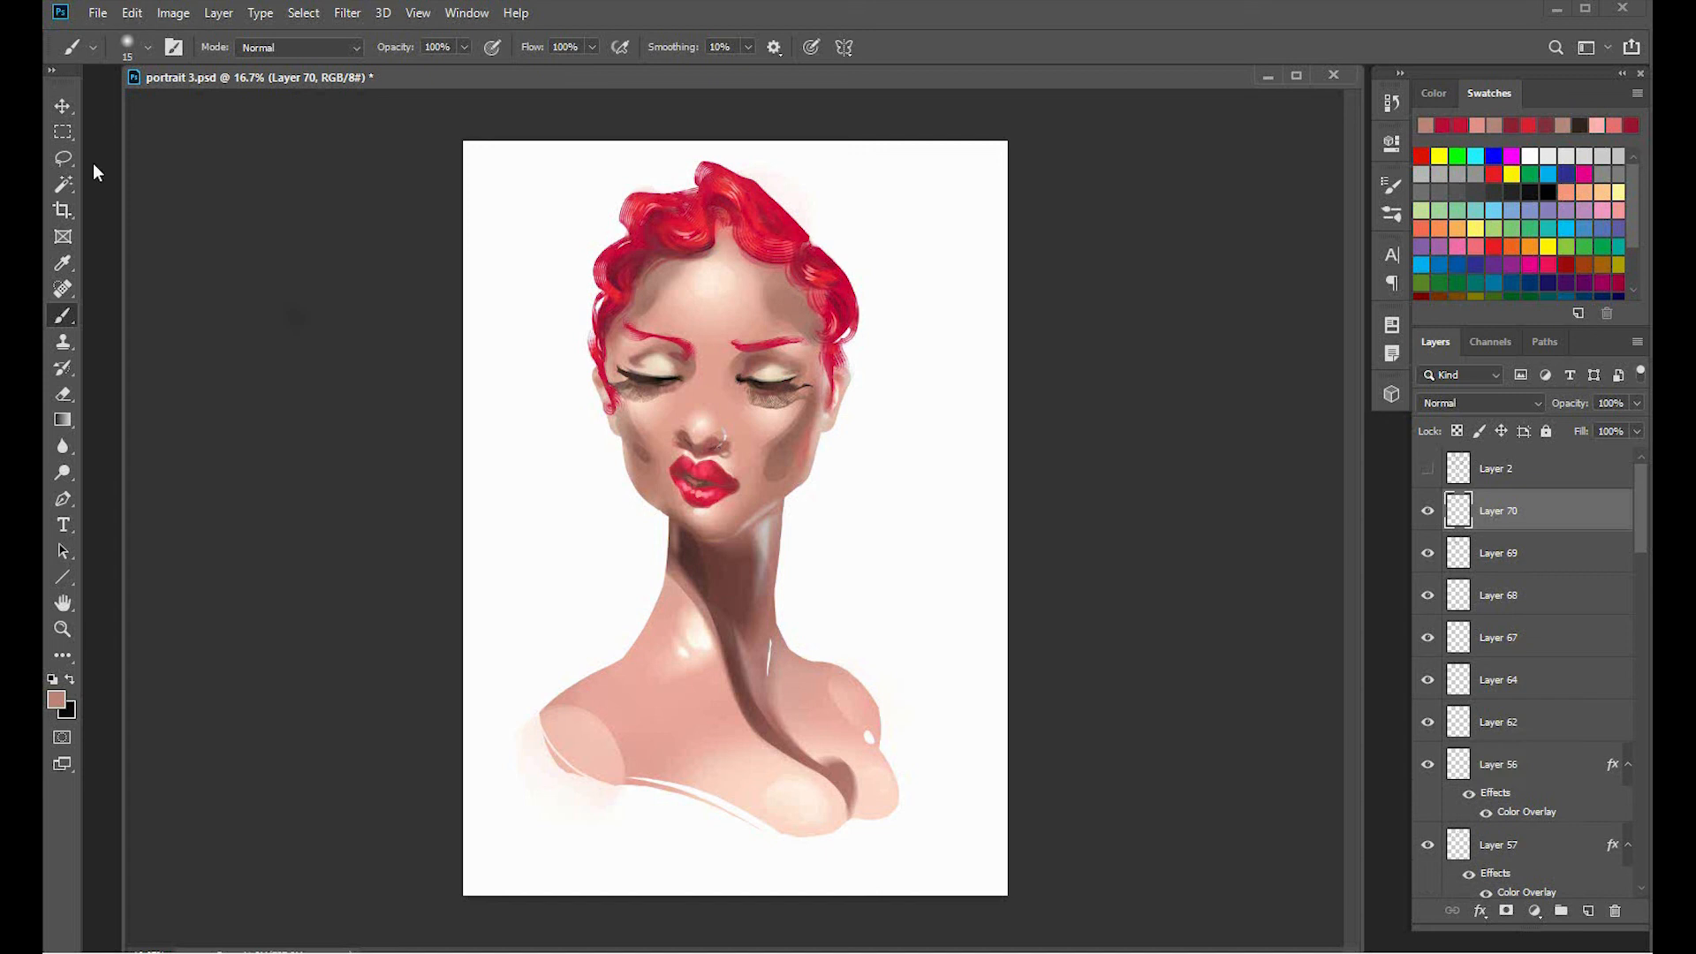
pyautogui.click(63, 158)
pyautogui.moveTo(694, 400)
pyautogui.mouseDown()
pyautogui.moveTo(731, 437)
pyautogui.moveTo(722, 396)
pyautogui.mouseUp()
pyautogui.press('g')
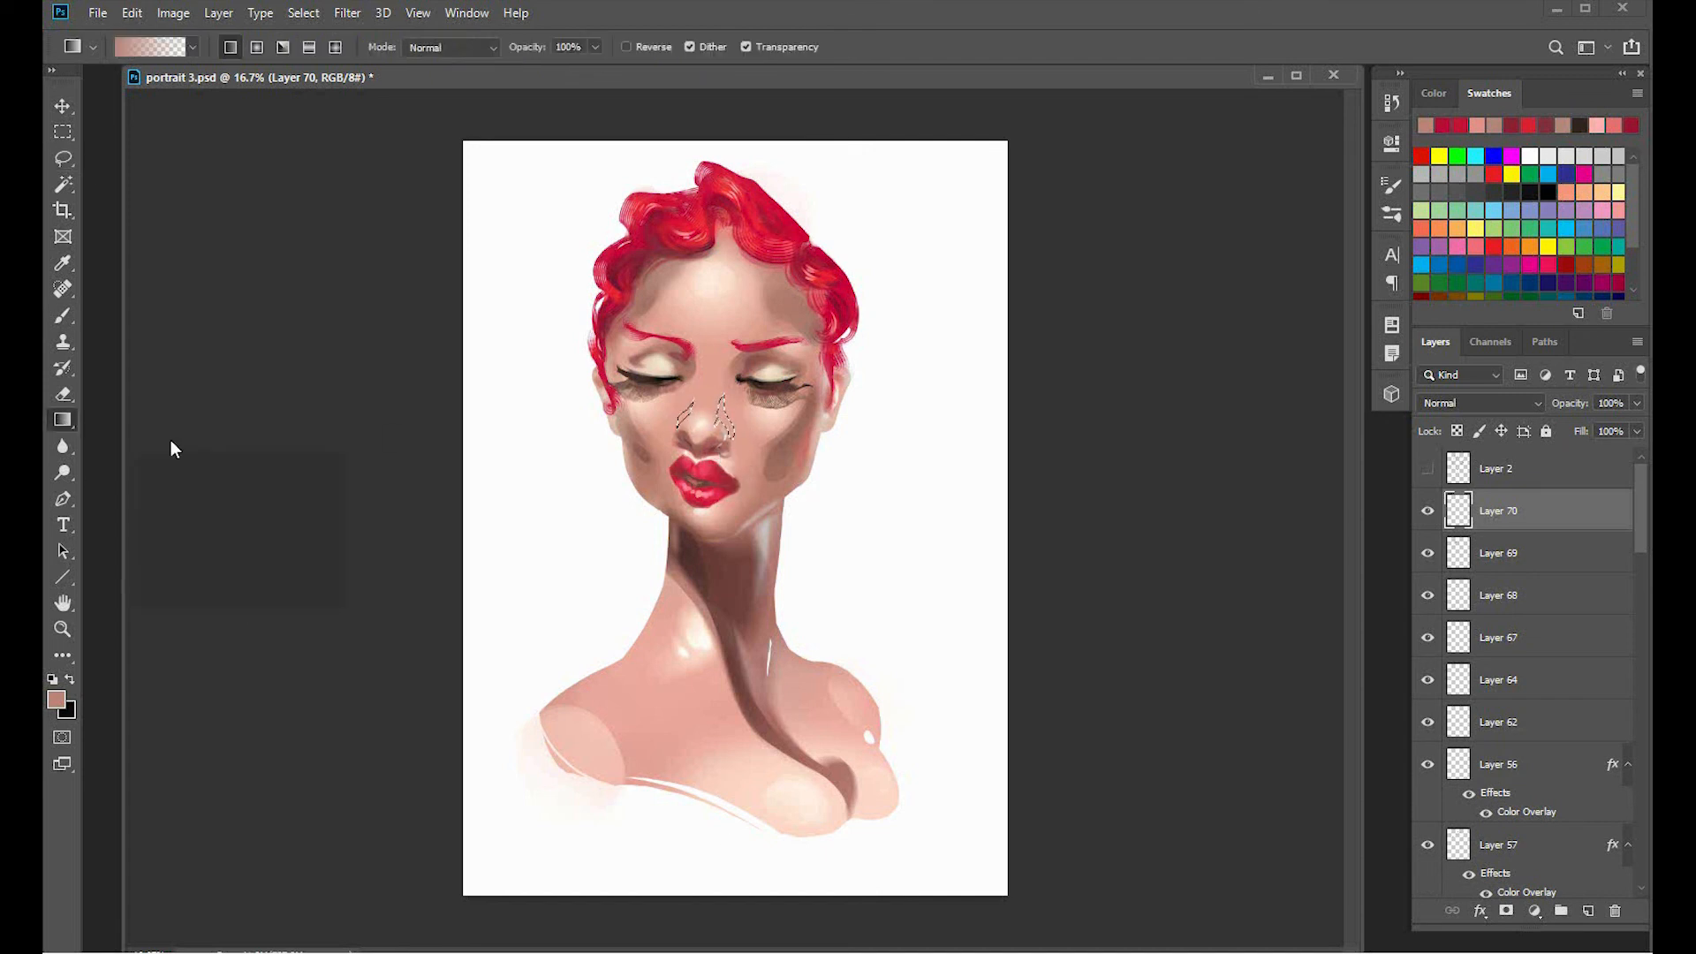
# Apply Motion Blur to the nose shadows, adjusting distance and angle, and refine them with a 60 px eraser.
pyautogui.click(348, 12)
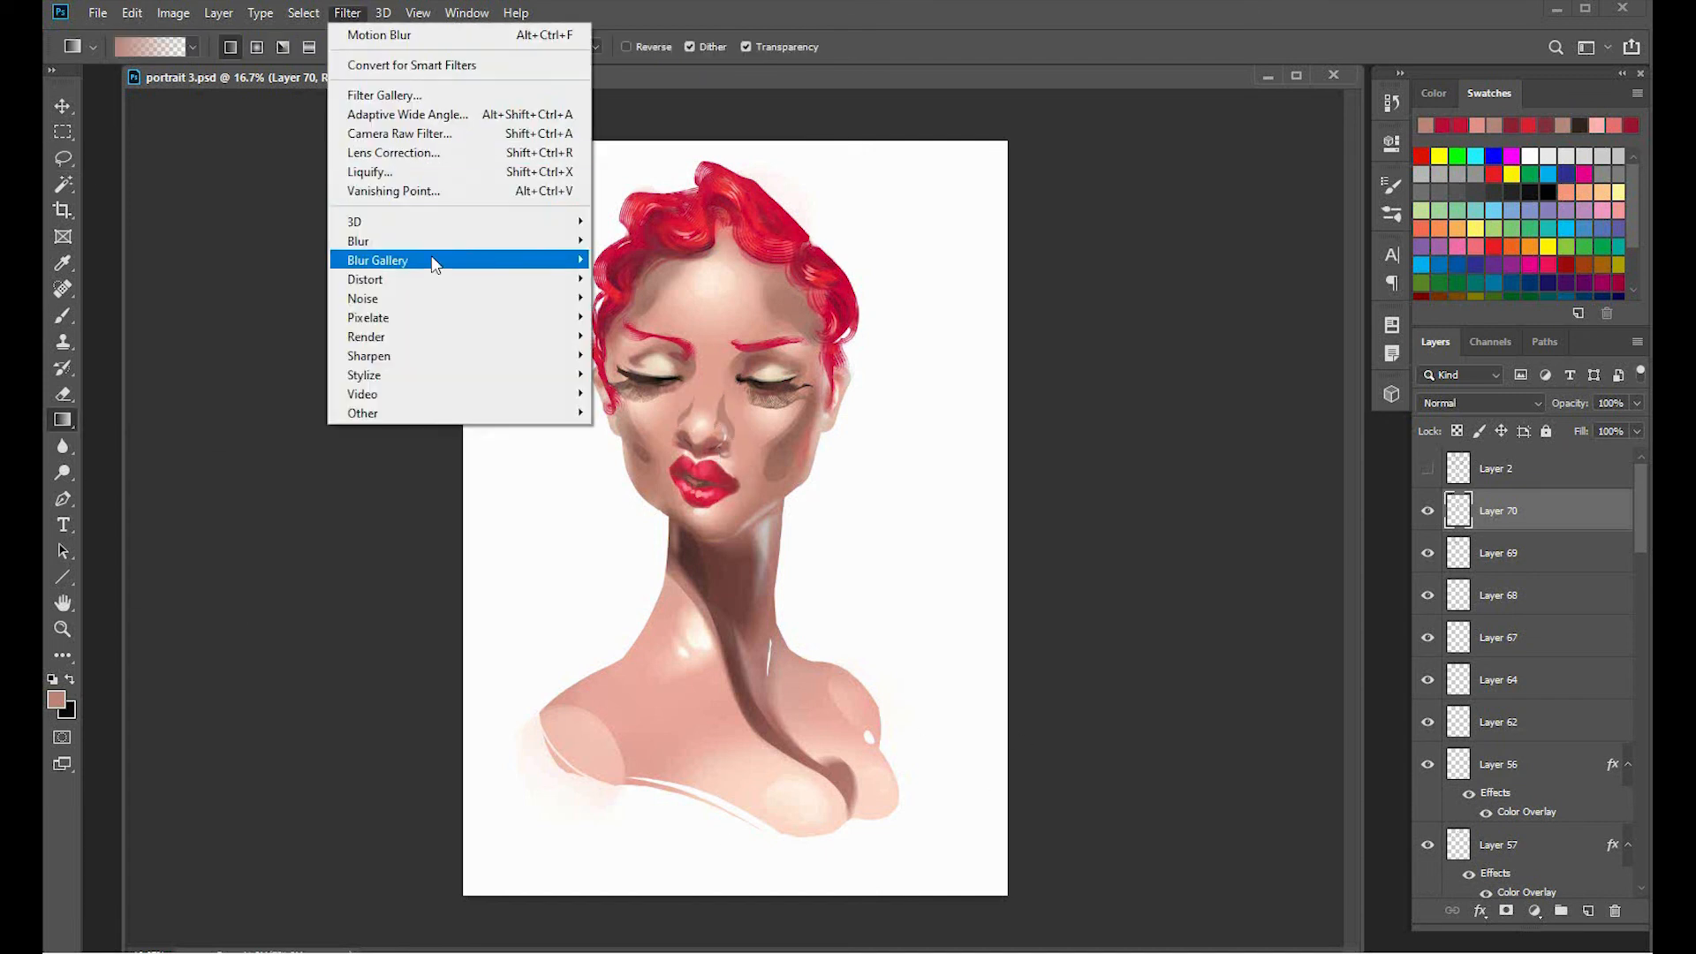
pyautogui.moveTo(371, 241)
pyautogui.click(645, 356)
pyautogui.moveTo(1040, 455); pyautogui.dragTo(1026, 453)
pyautogui.moveTo(1181, 390); pyautogui.dragTo(1174, 395)
pyautogui.click(1269, 130)
pyautogui.press('e')
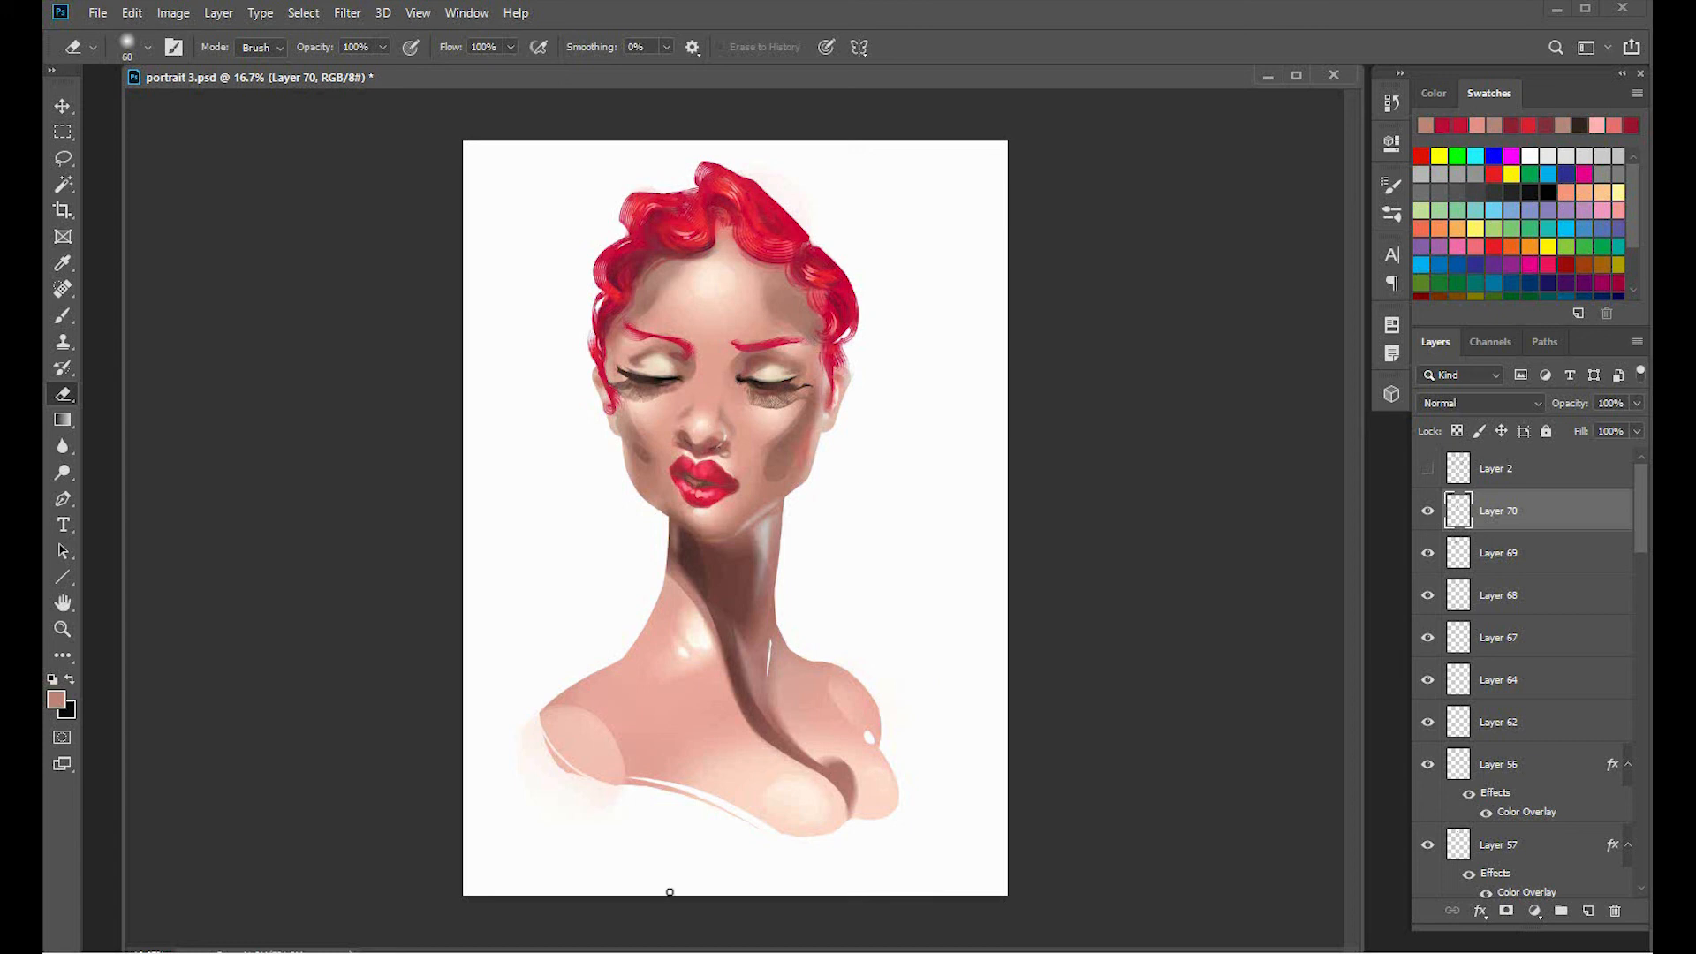
# Warp the blurred nose shadows to follow the shape of the nose and merge them into the layer below.
pyautogui.hotkey('ctrl', 't')
pyautogui.click(902, 46)
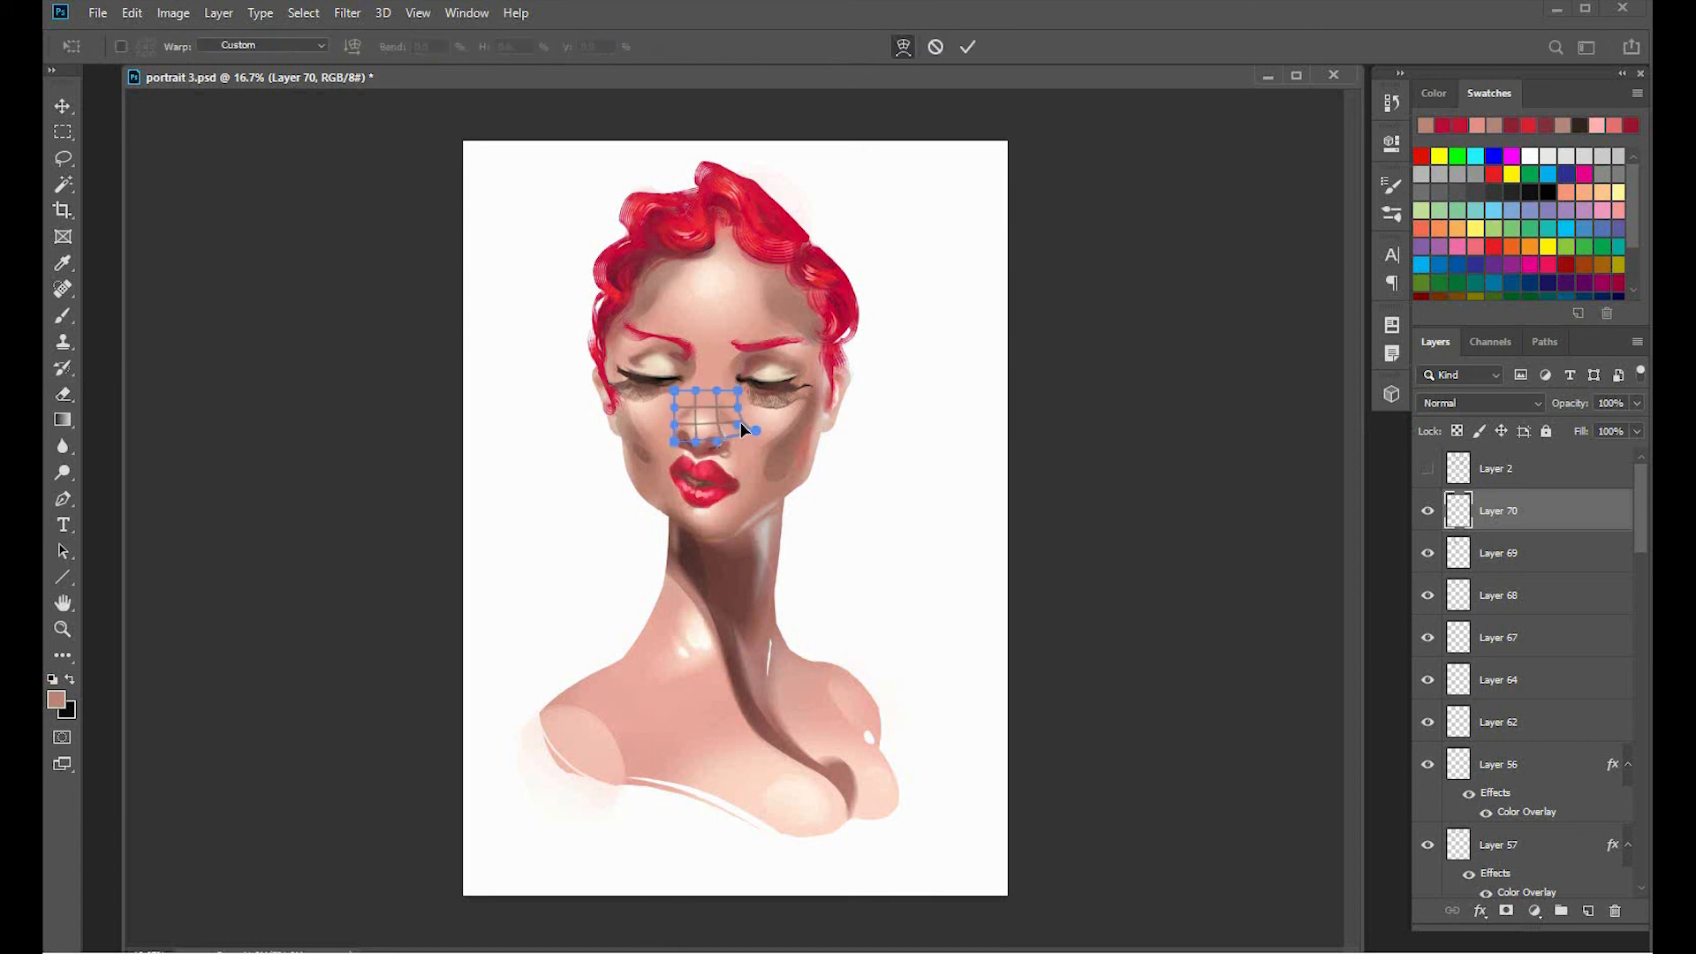
pyautogui.moveTo(728, 422); pyautogui.dragTo(658, 417)
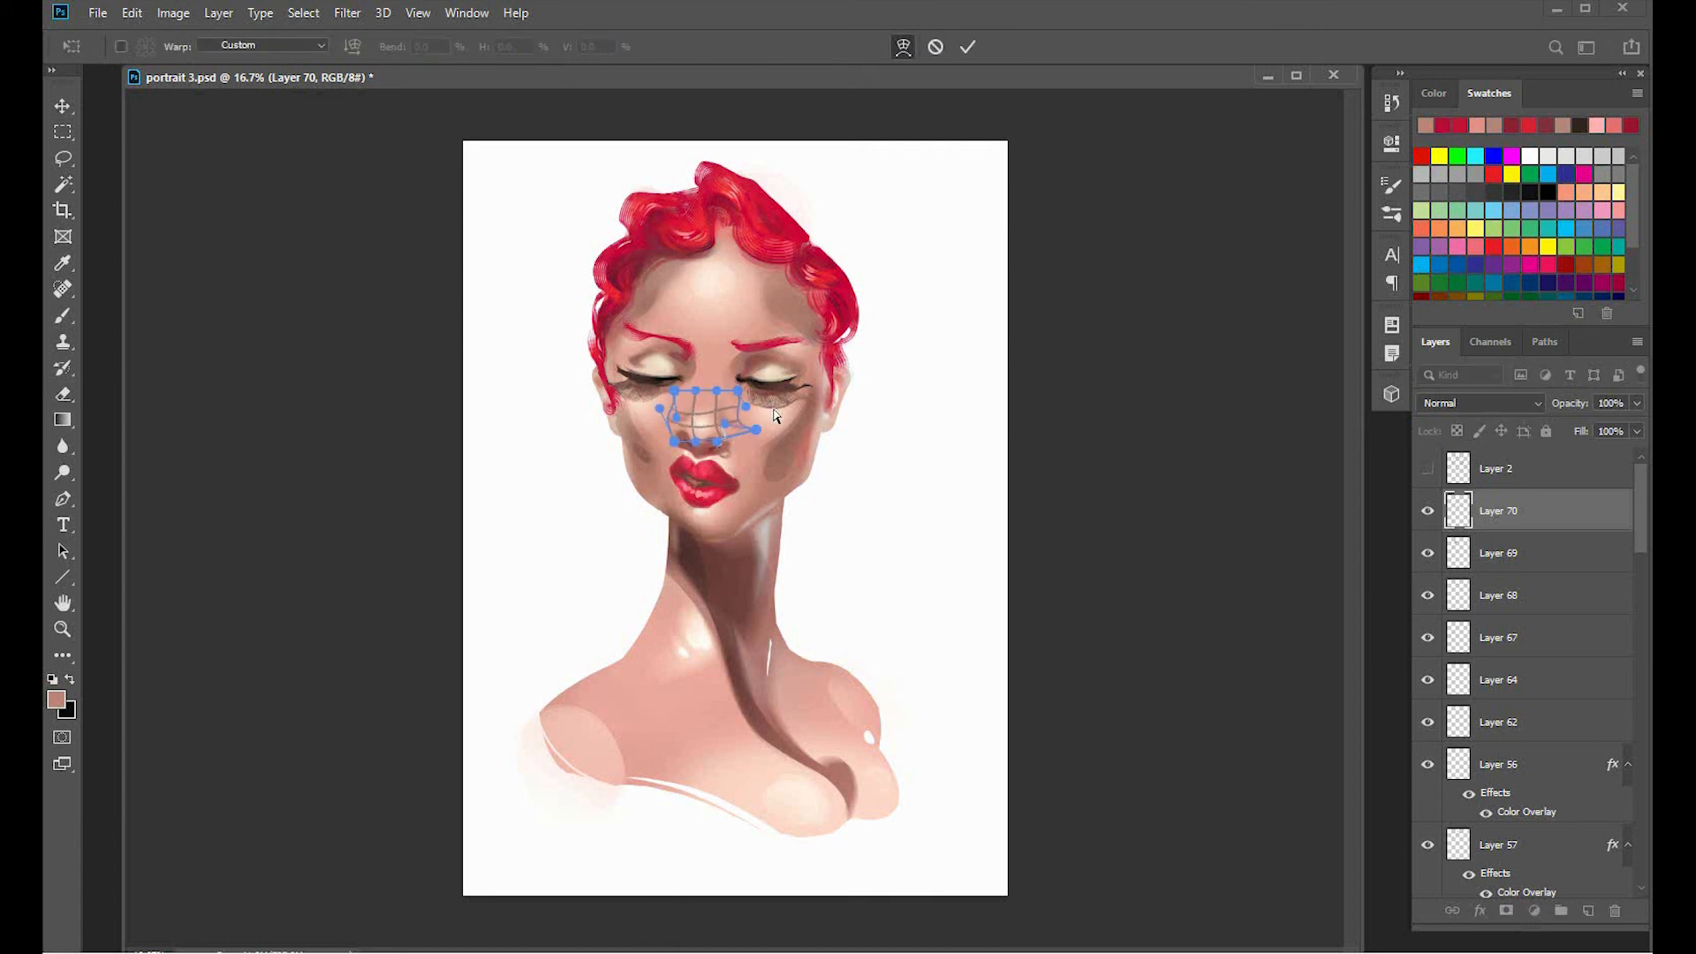
pyautogui.press('Return')
pyautogui.hotkey('ctrl', 'e')
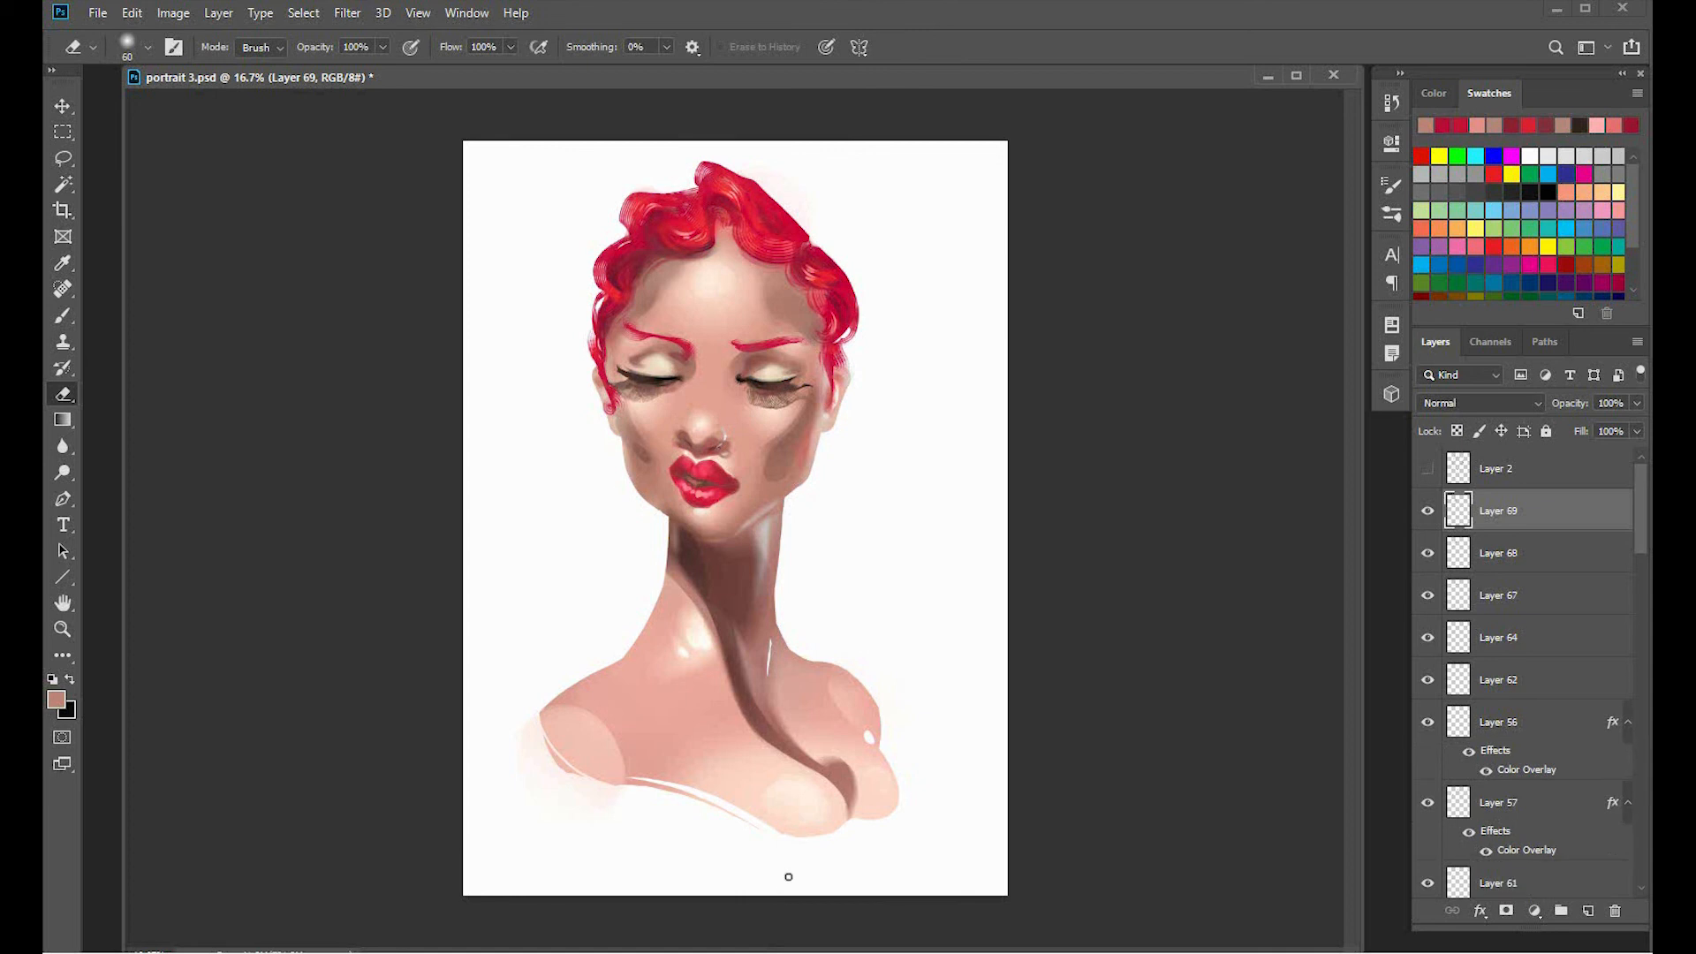
# On a new layer, refine the bridge and tip of the nose with sampled skin tones, using a soft brush reduced to 60 px.
pyautogui.click(1589, 910)
pyautogui.press('b')
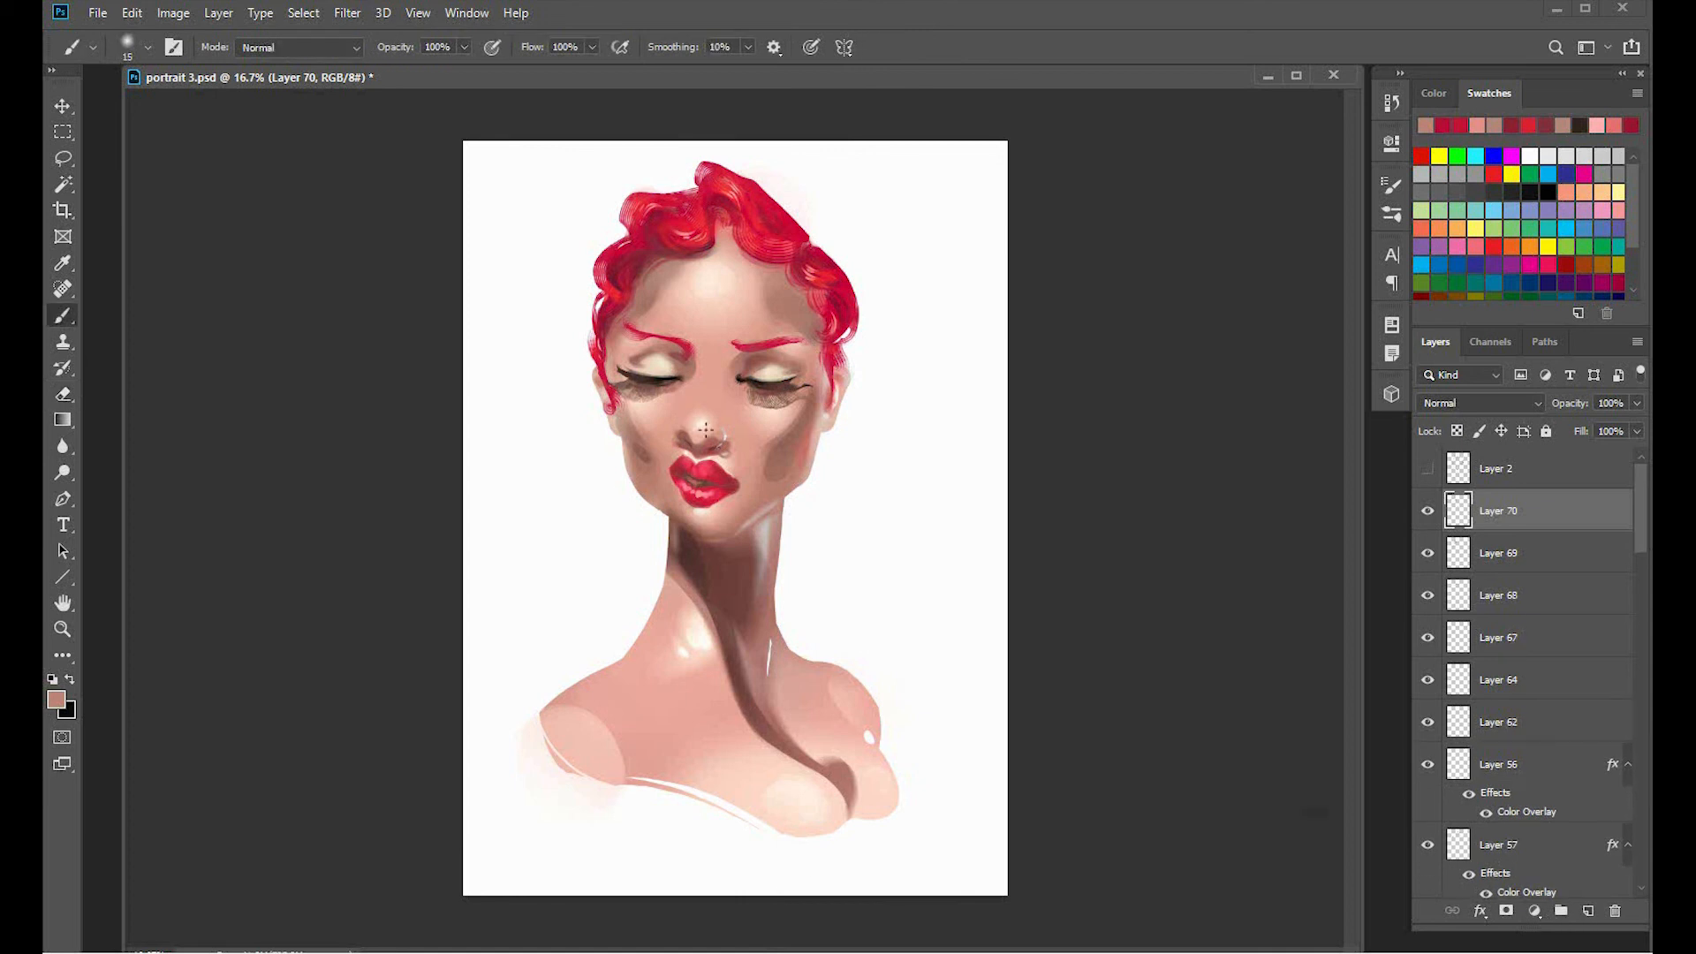
pyautogui.keyDown('alt'); pyautogui.click(716, 415); pyautogui.keyUp('alt')
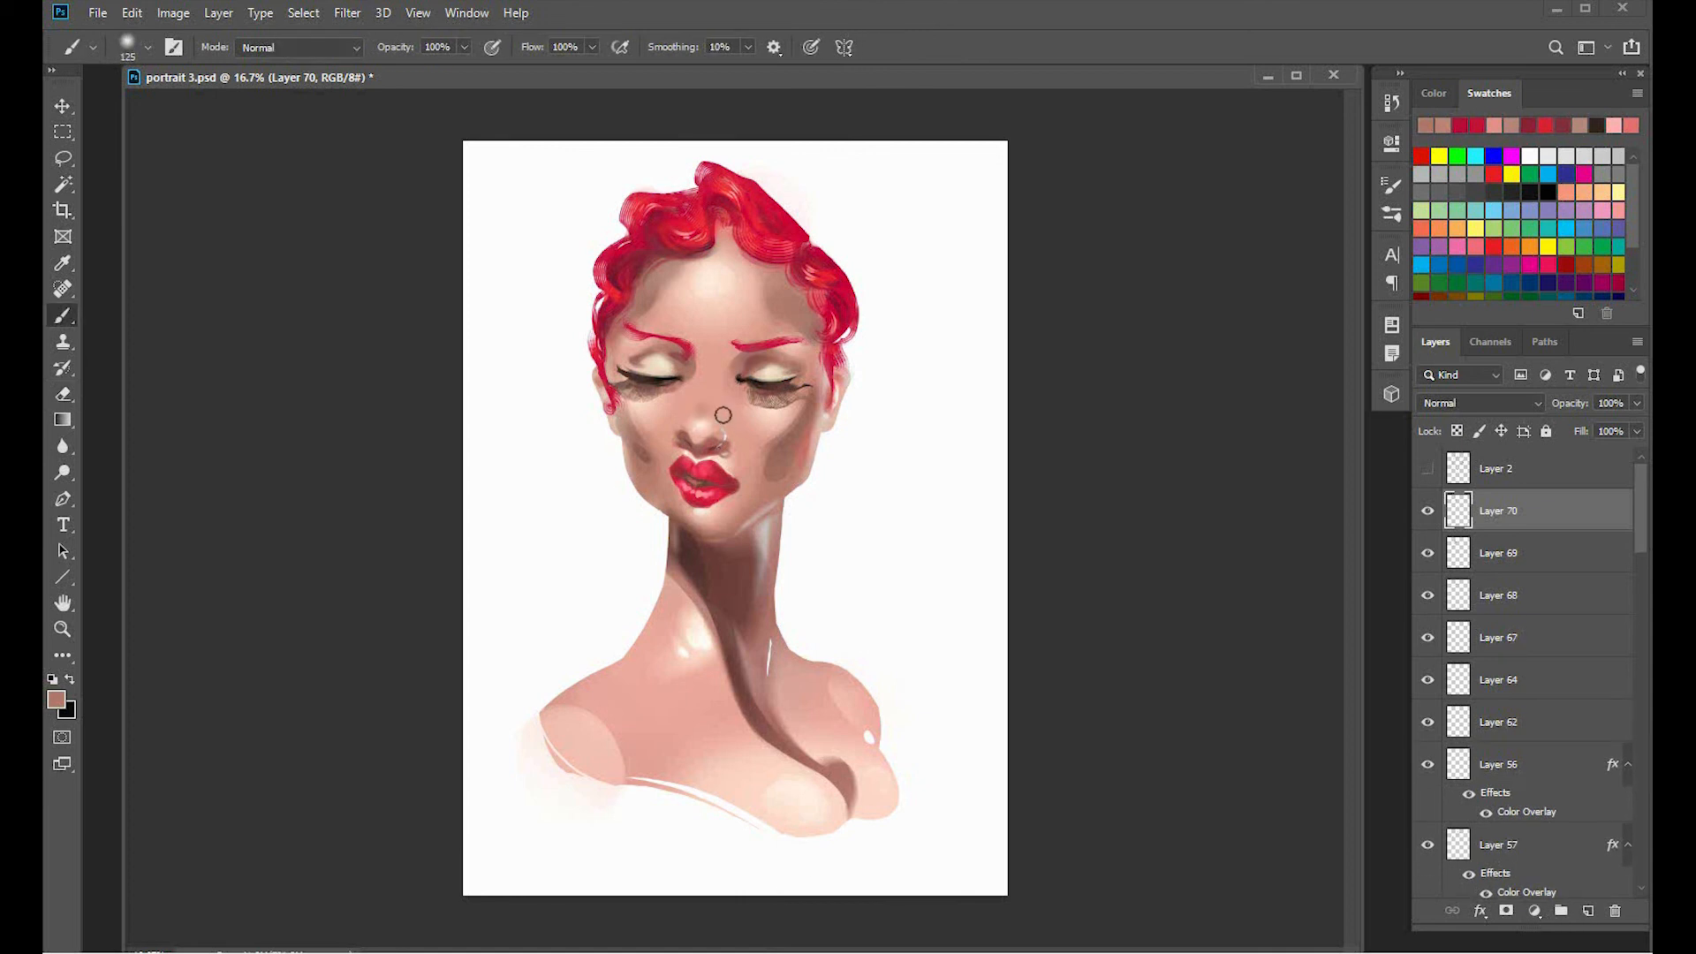
pyautogui.keyDown('alt'); pyautogui.click(706, 430); pyautogui.keyUp('alt')
pyautogui.press('[')
pyautogui.press('[')
pyautogui.press('[')
pyautogui.moveTo(725, 430); pyautogui.dragTo(716, 434)
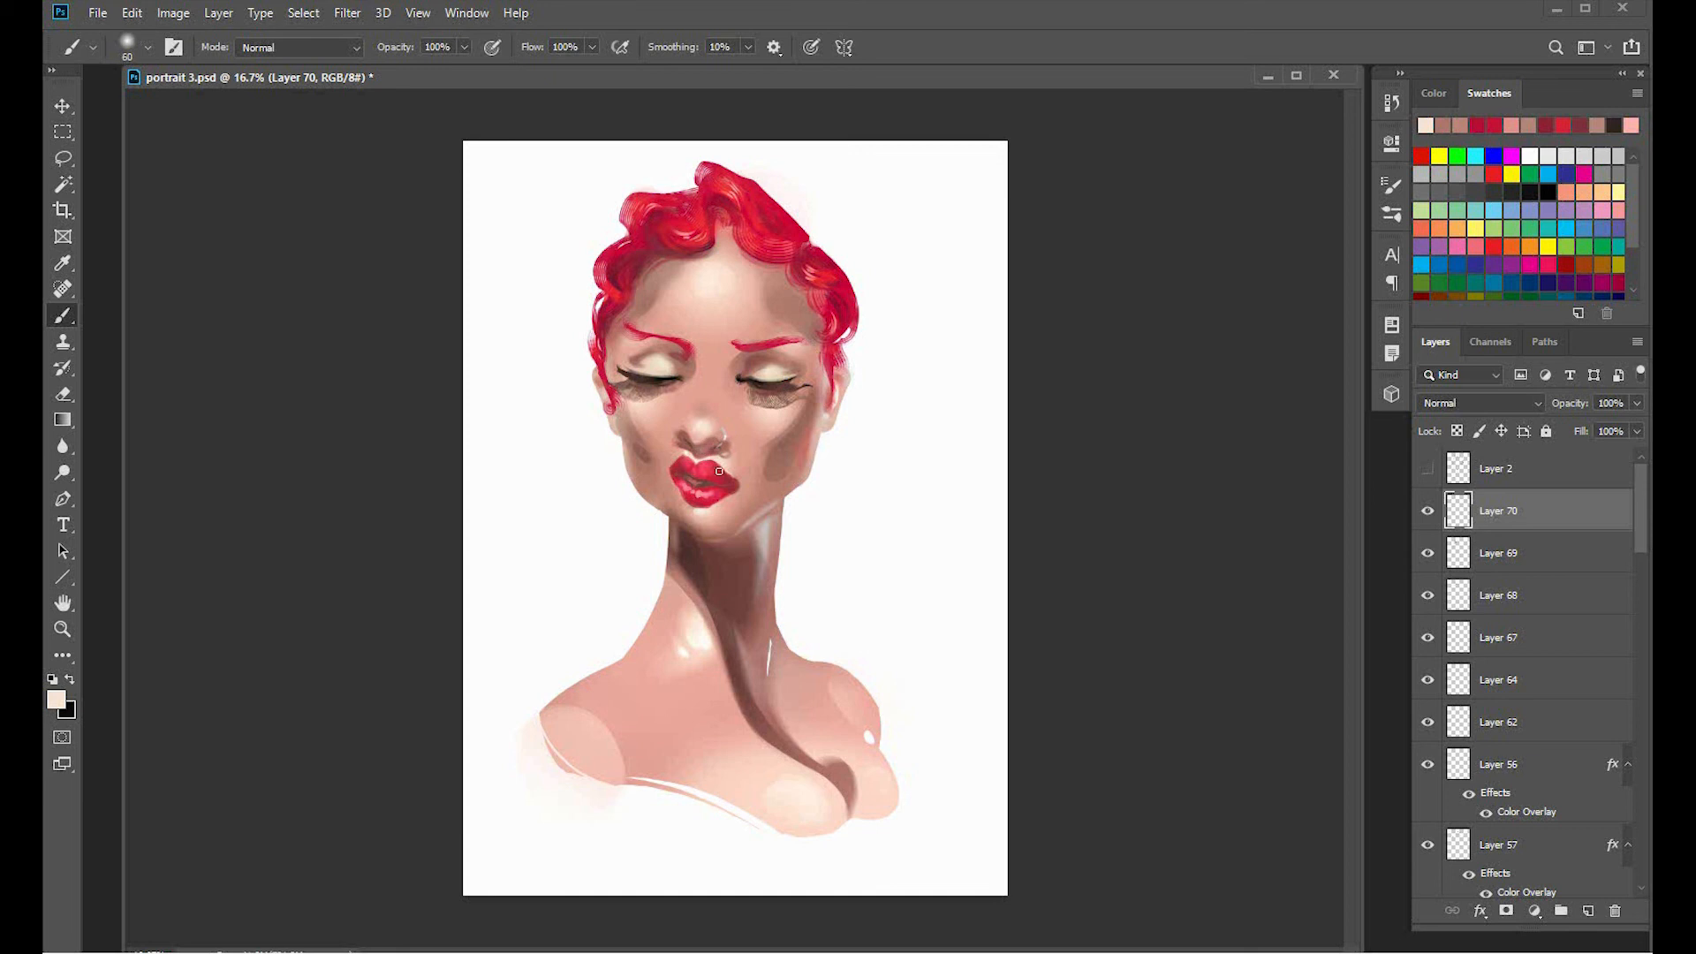
# Shade the nostril area and nose bridge with sampled reddish brown, enlarging the brush from 45 to 175 px.
pyautogui.keyDown('alt'); pyautogui.click(698, 446); pyautogui.keyUp('alt')
pyautogui.keyDown('alt'); pyautogui.click(695, 450); pyautogui.keyUp('alt')
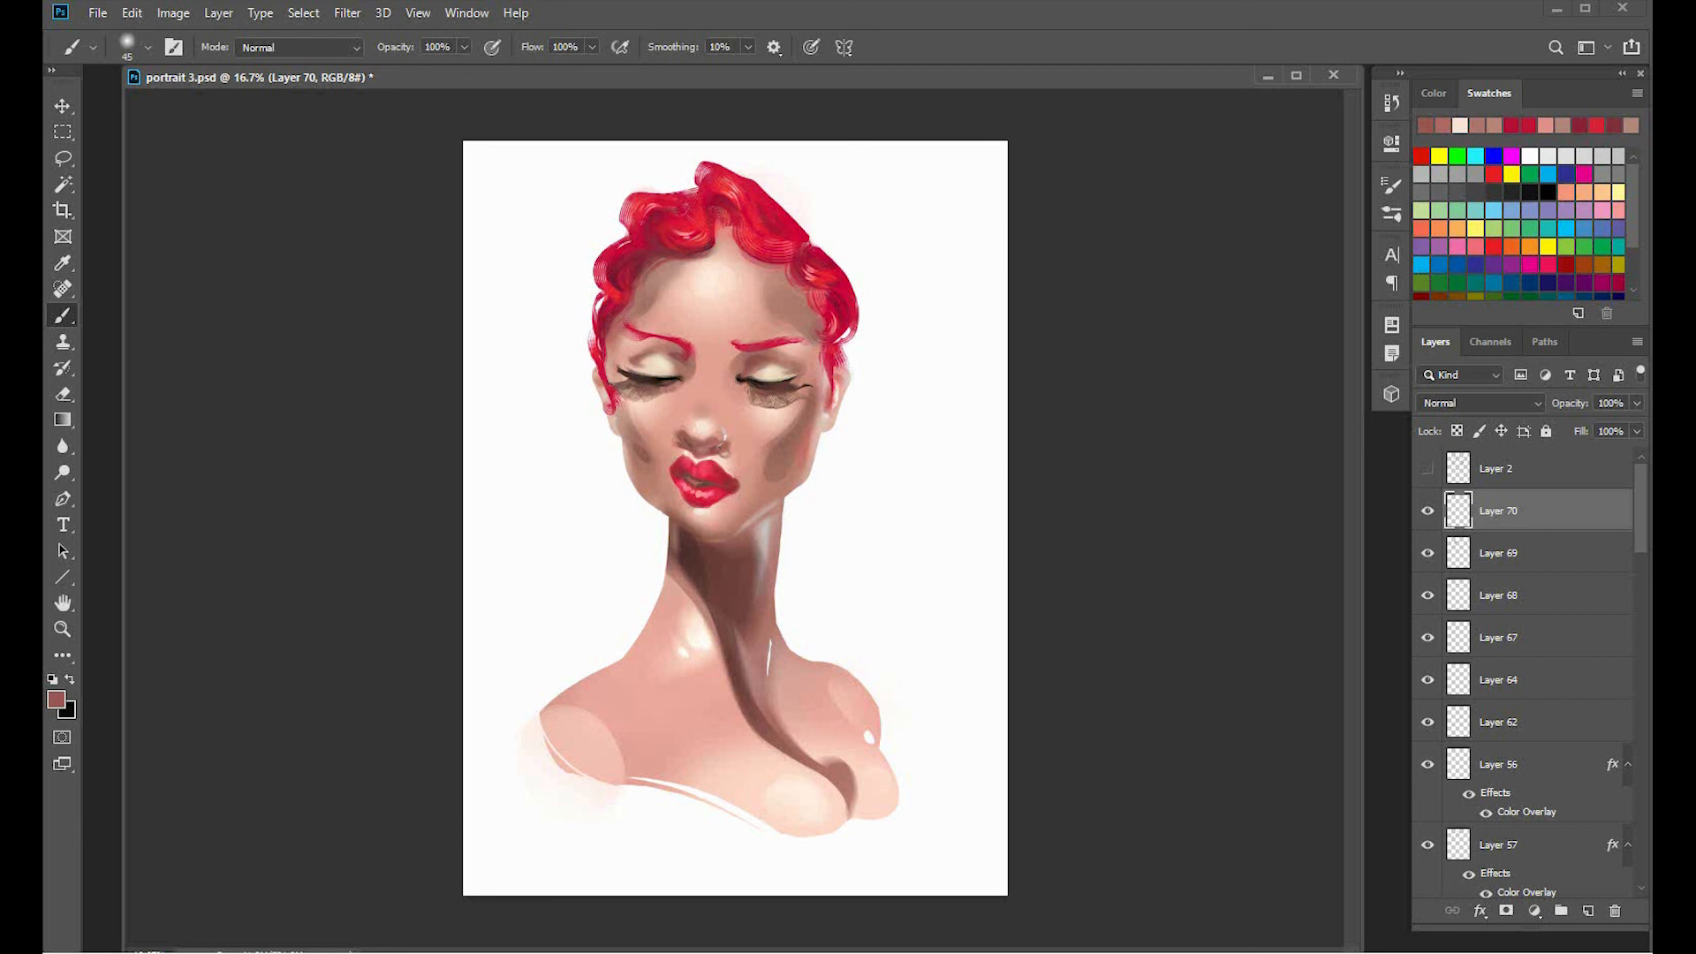
pyautogui.press(']')
pyautogui.press(']')
pyautogui.press(']')
pyautogui.press(']')
pyautogui.press(']')
pyautogui.press(']')
pyautogui.press(']')
pyautogui.press(']')
pyautogui.press(']')
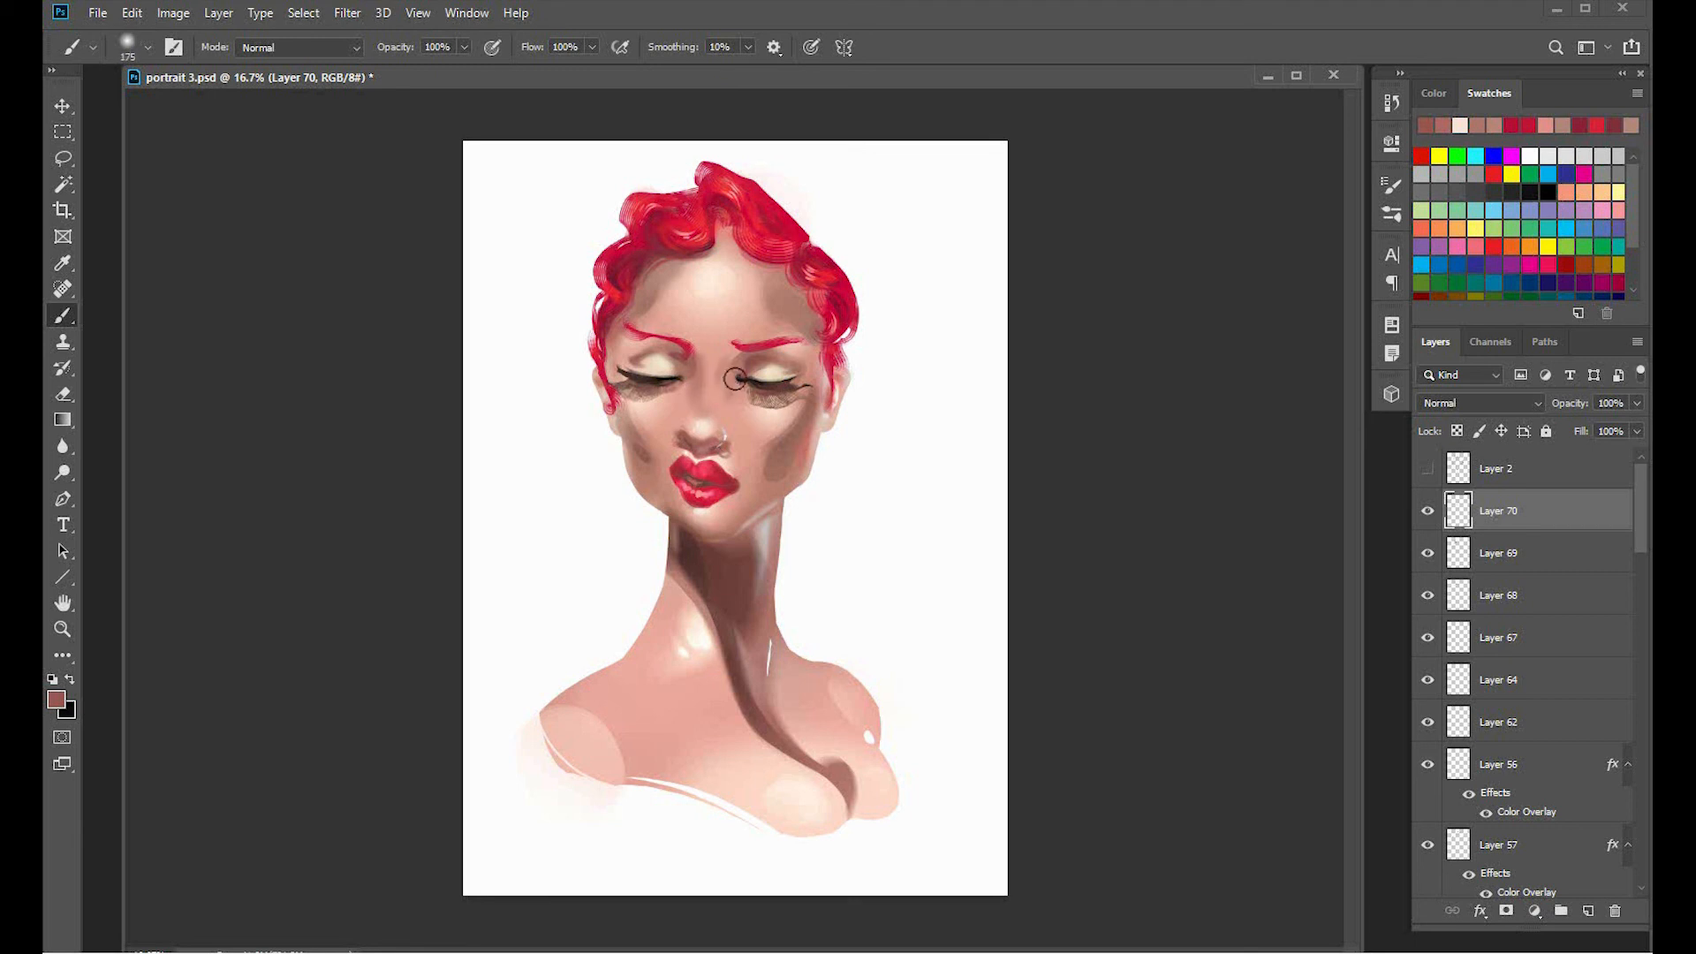
# Try finer shading around the nose with a brush reduced to 20 px, and undo the last three strokes.
pyautogui.press('[')
pyautogui.press('[')
pyautogui.press('[')
pyautogui.press('[')
pyautogui.press('[')
pyautogui.press('[')
pyautogui.press('[')
pyautogui.press('[')
pyautogui.press('[')
pyautogui.press('[')
pyautogui.hotkey('ctrl', 'z')
pyautogui.hotkey('ctrl', 'z')
pyautogui.hotkey('ctrl', 'z')
pyautogui.press('e')
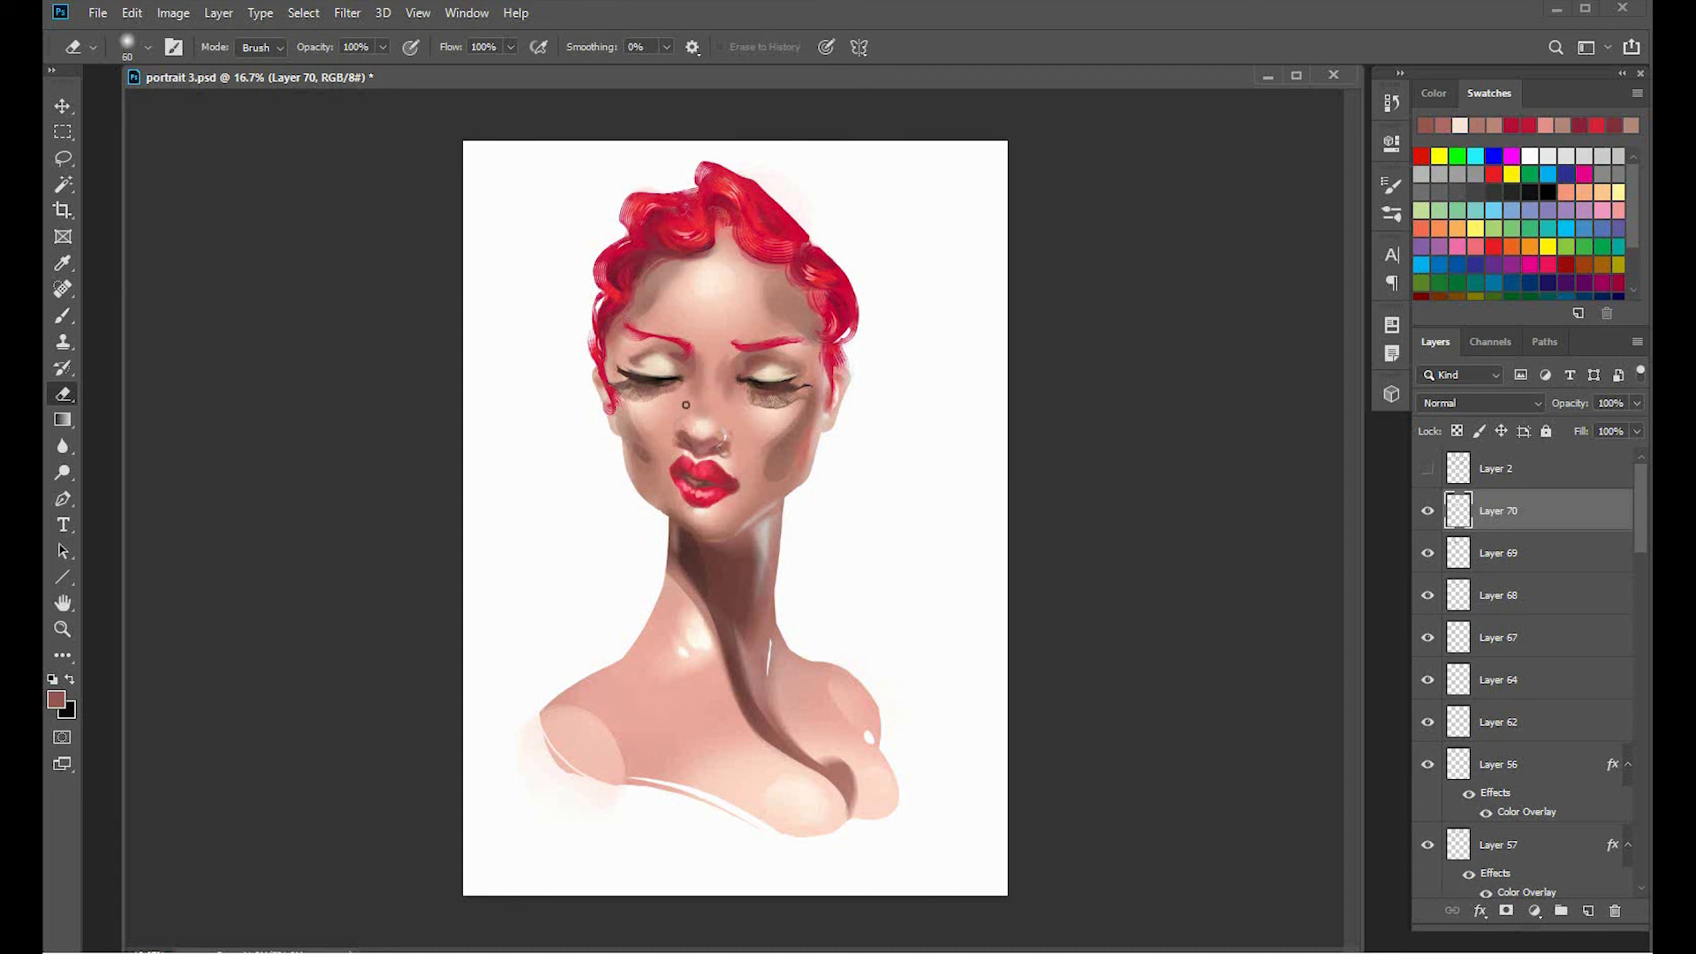
# Sample the pale forehead tone and paint a highlight on the tip of the nose with a 40 px brush.
pyautogui.press('b')
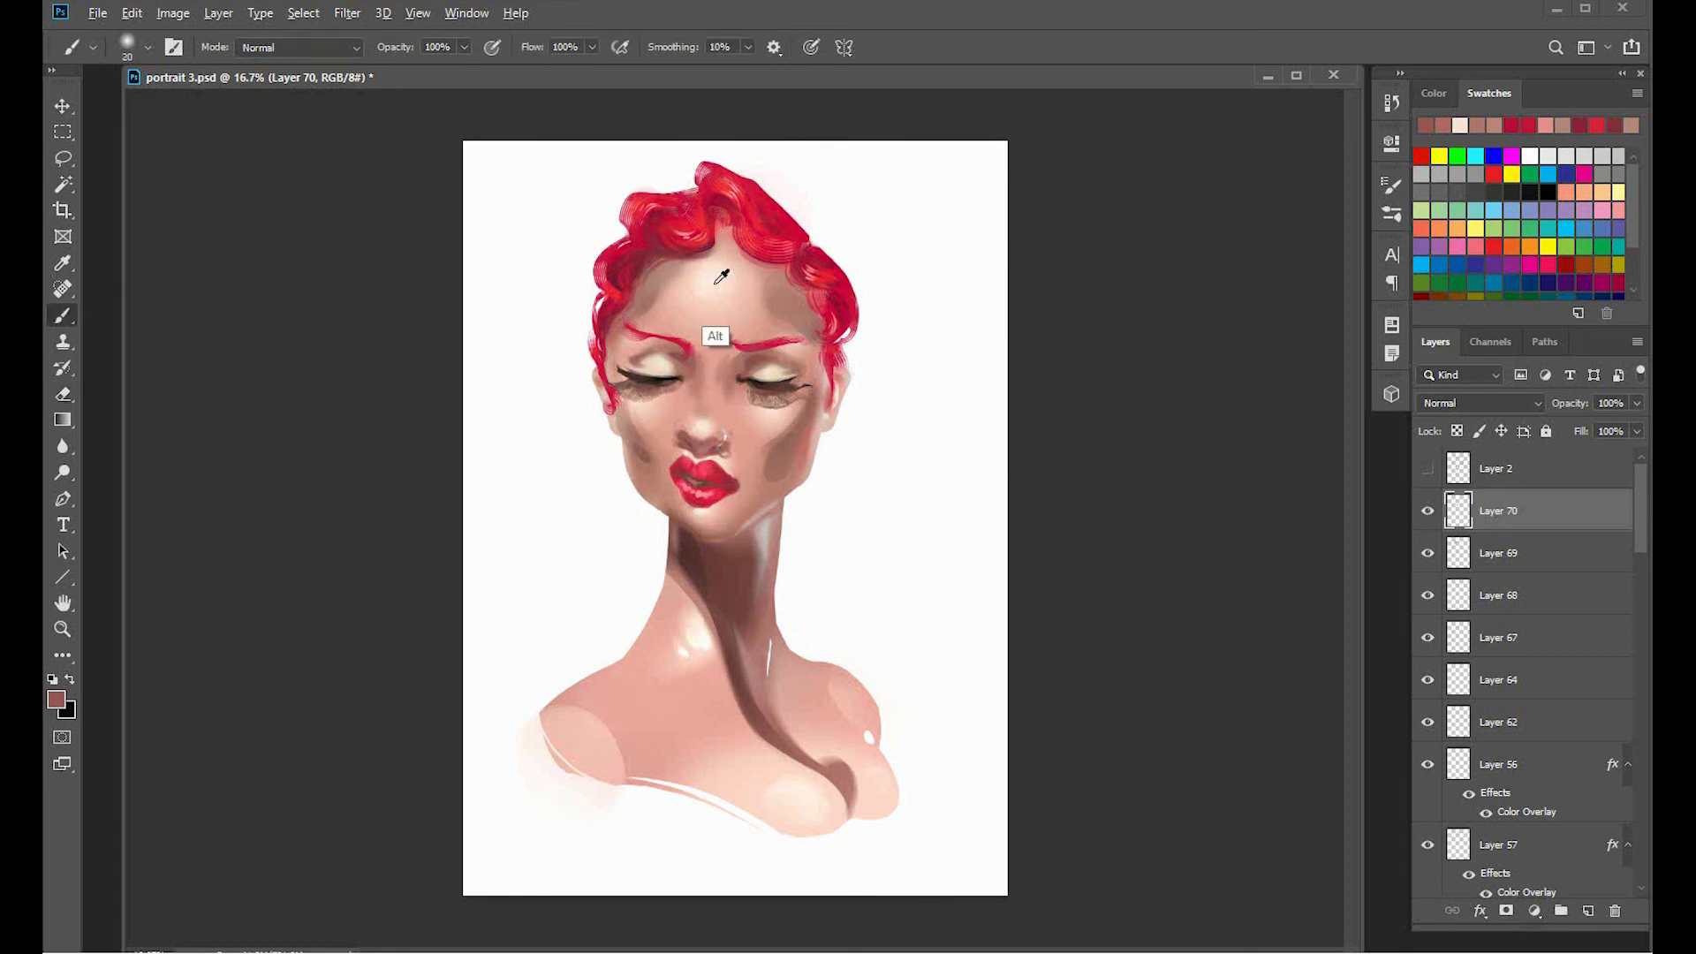
pyautogui.keyDown('alt'); pyautogui.click(720, 276); pyautogui.keyUp('alt')
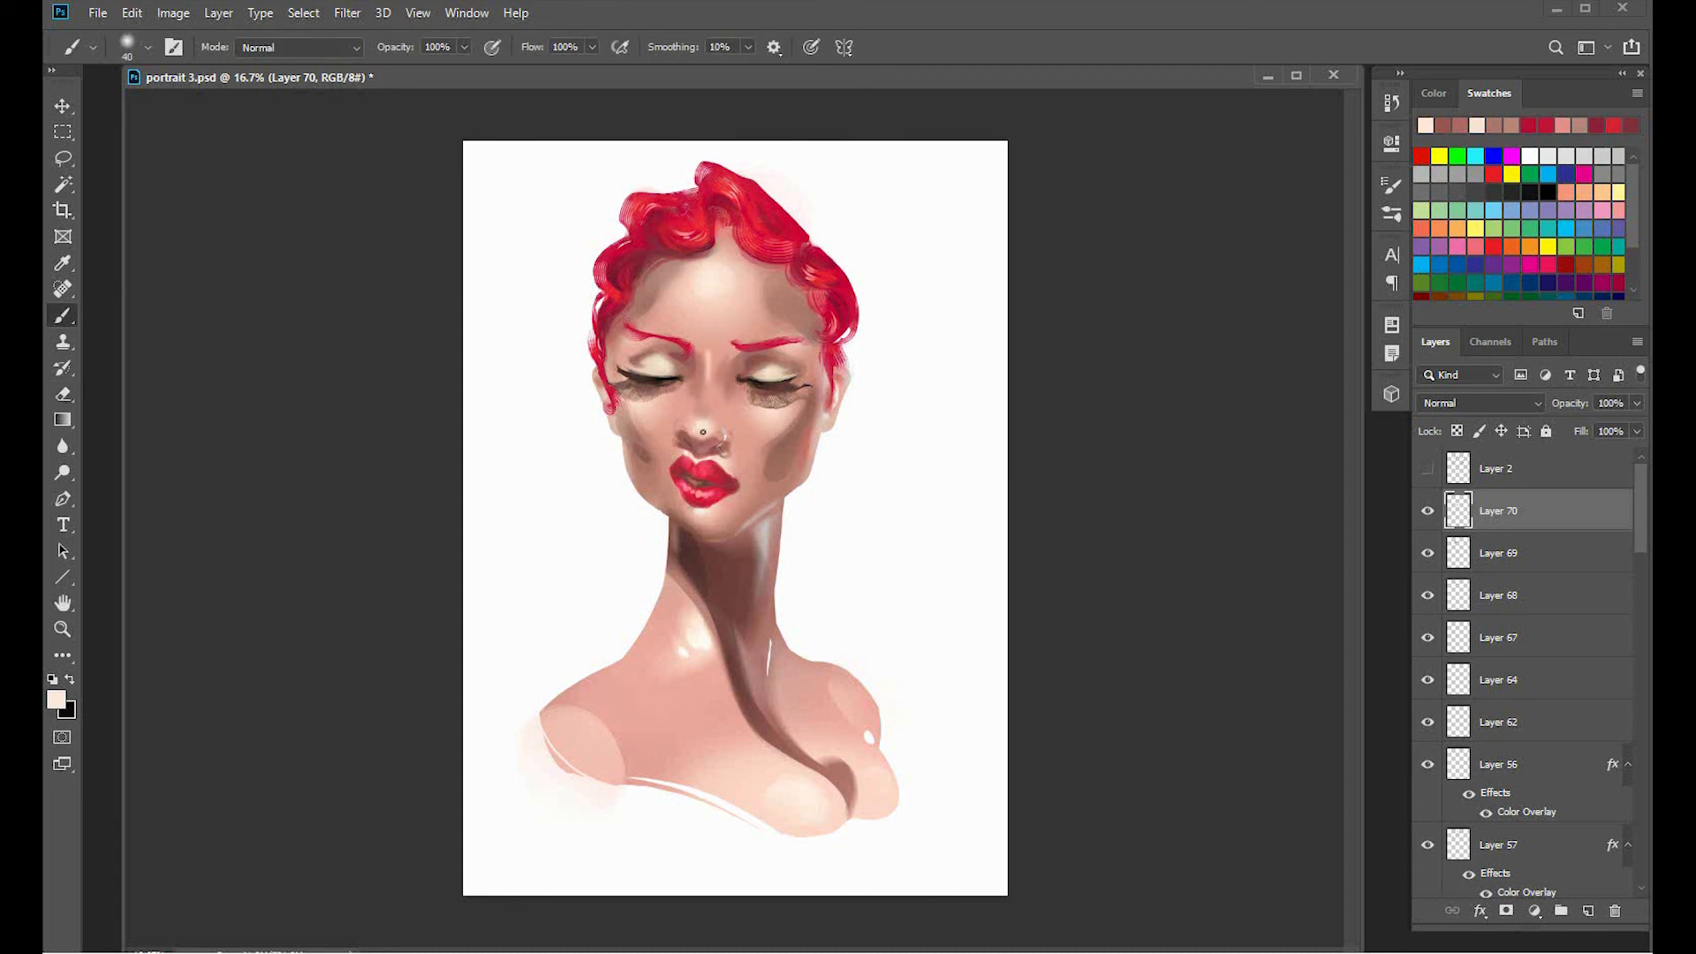
pyautogui.press('[')
pyautogui.press('ctrl')
# Soften the light on the cheeks and jaw with the pale skin tone, using a 175 px brush.
pyautogui.press(']')
pyautogui.press(']')
pyautogui.press(']')
pyautogui.press(']')
pyautogui.press(']')
pyautogui.press(']')
pyautogui.press(']')
pyautogui.press(']')
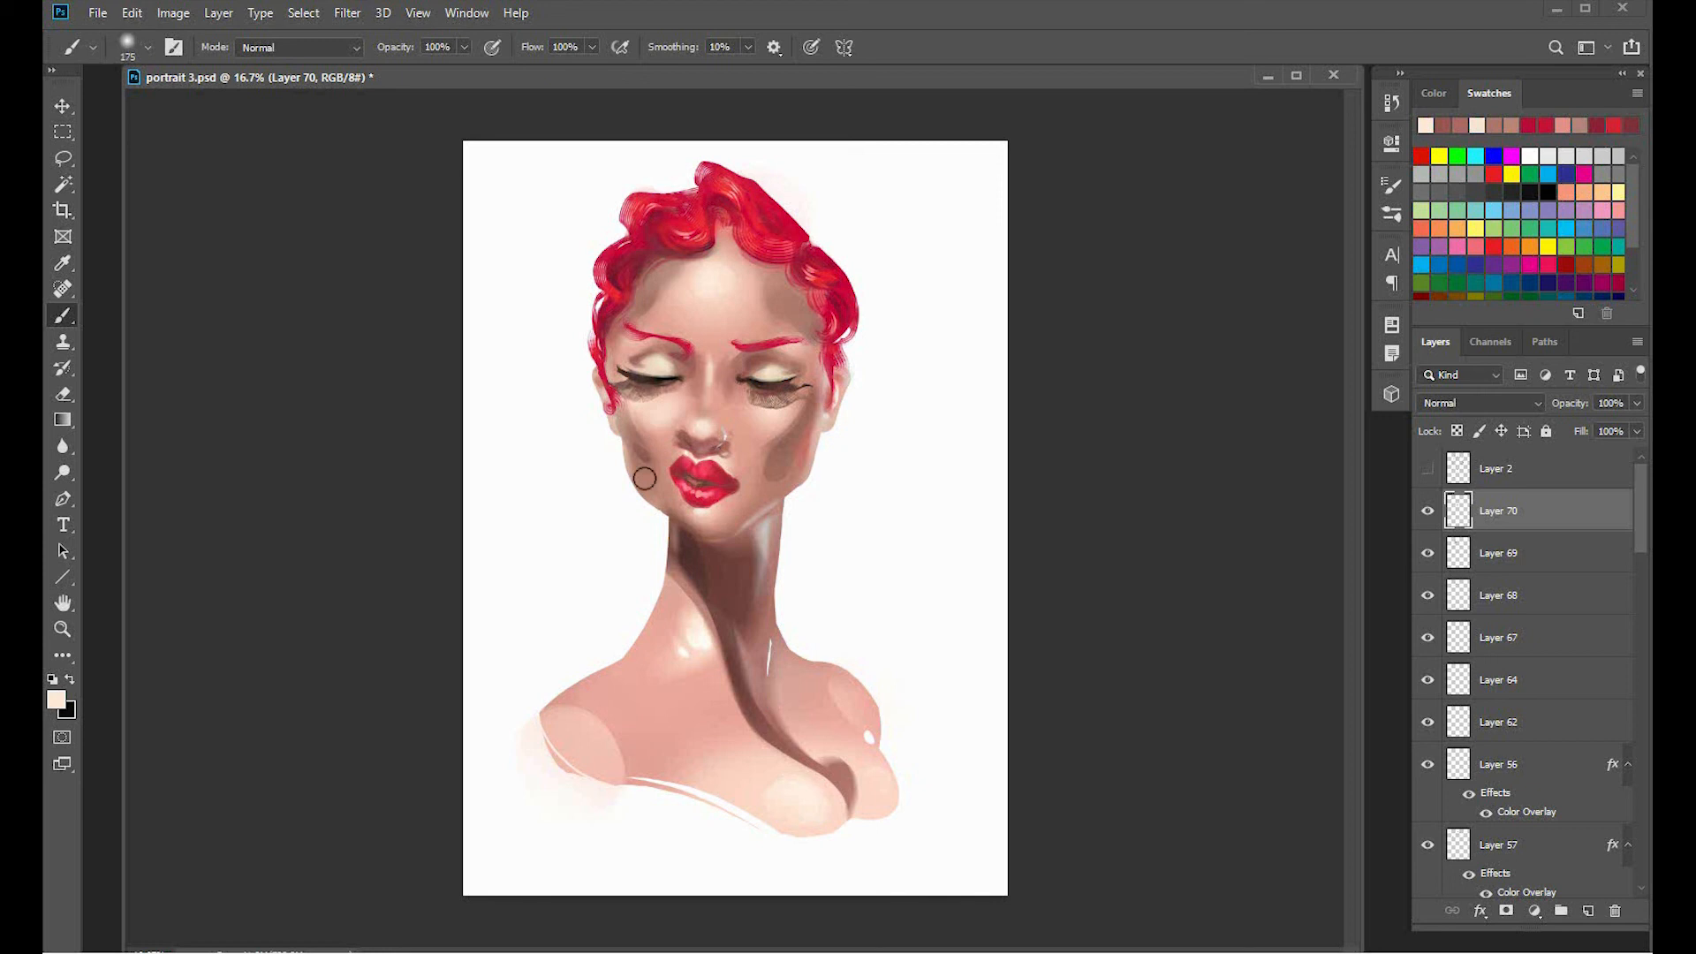
# Add fine pale touches beneath the eye with the brush reduced to 20 px.
pyautogui.press('[')
pyautogui.press('[')
pyautogui.press('[')
pyautogui.press('[')
pyautogui.press('[')
pyautogui.press('[')
pyautogui.press('[')
pyautogui.press('[')
pyautogui.press('[')
pyautogui.press('[')
pyautogui.press('[')
pyautogui.press('[')
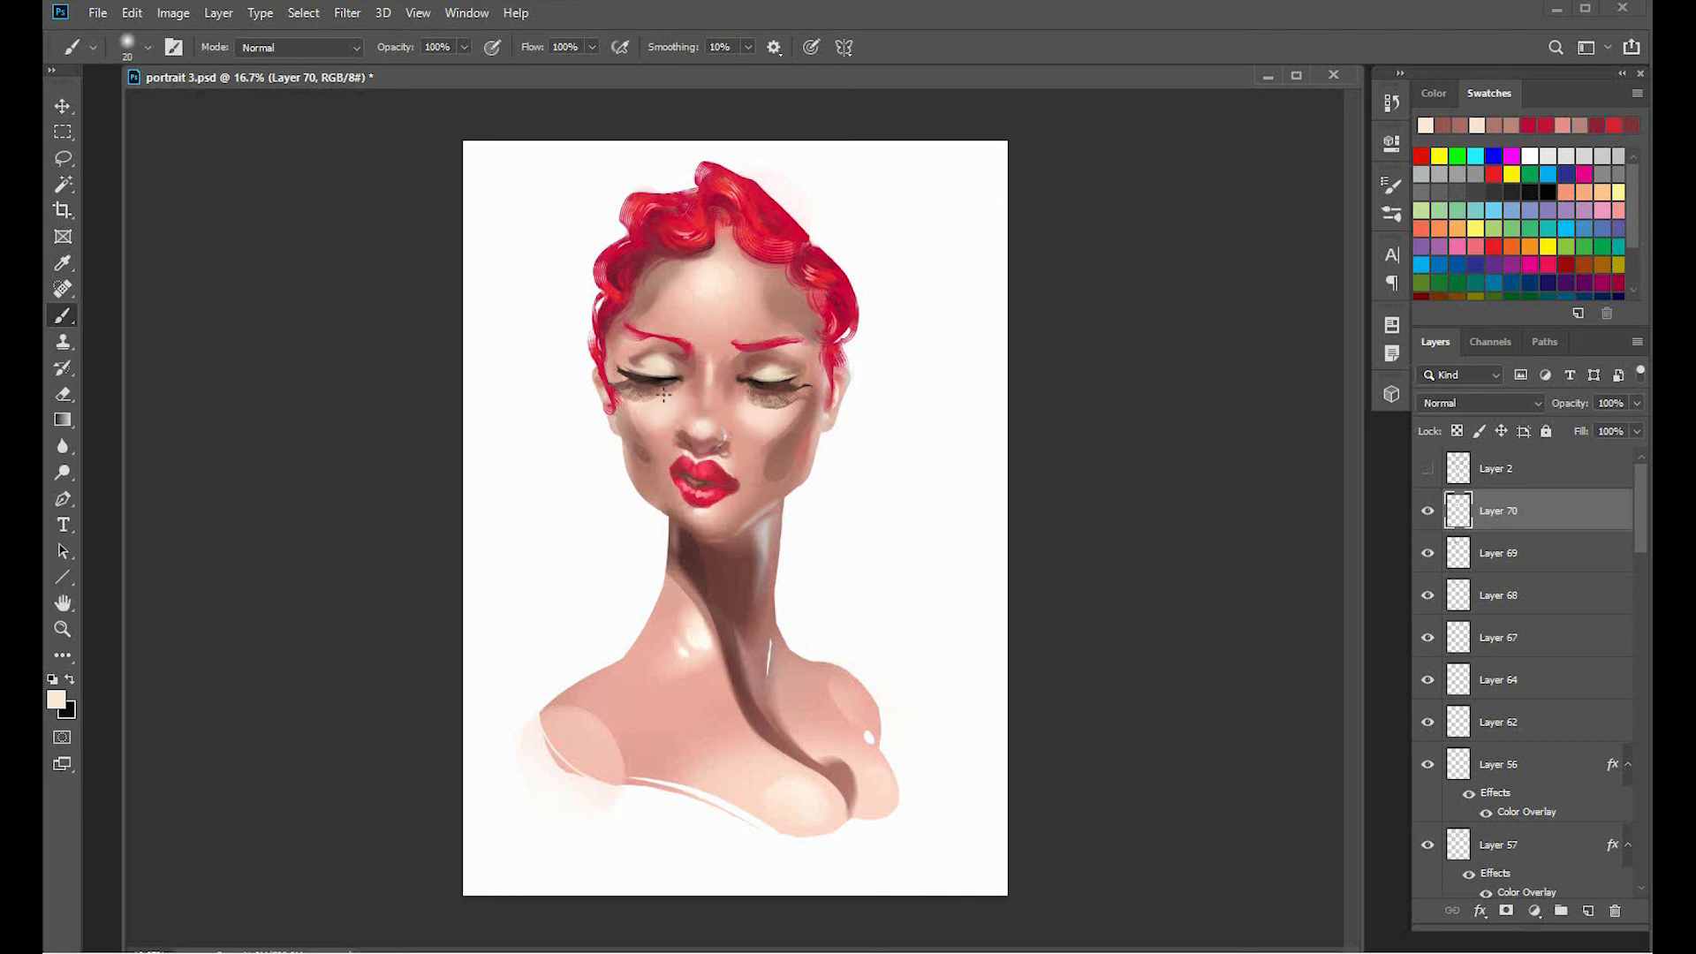
# Brighten the chin area with the pale skin tone, enlarging the brush to 200 px.
pyautogui.press(']')
pyautogui.press(']')
pyautogui.press(']')
pyautogui.press(']')
pyautogui.press(']')
pyautogui.press(']')
pyautogui.press(']')
pyautogui.hotkey('ctrl', '+')
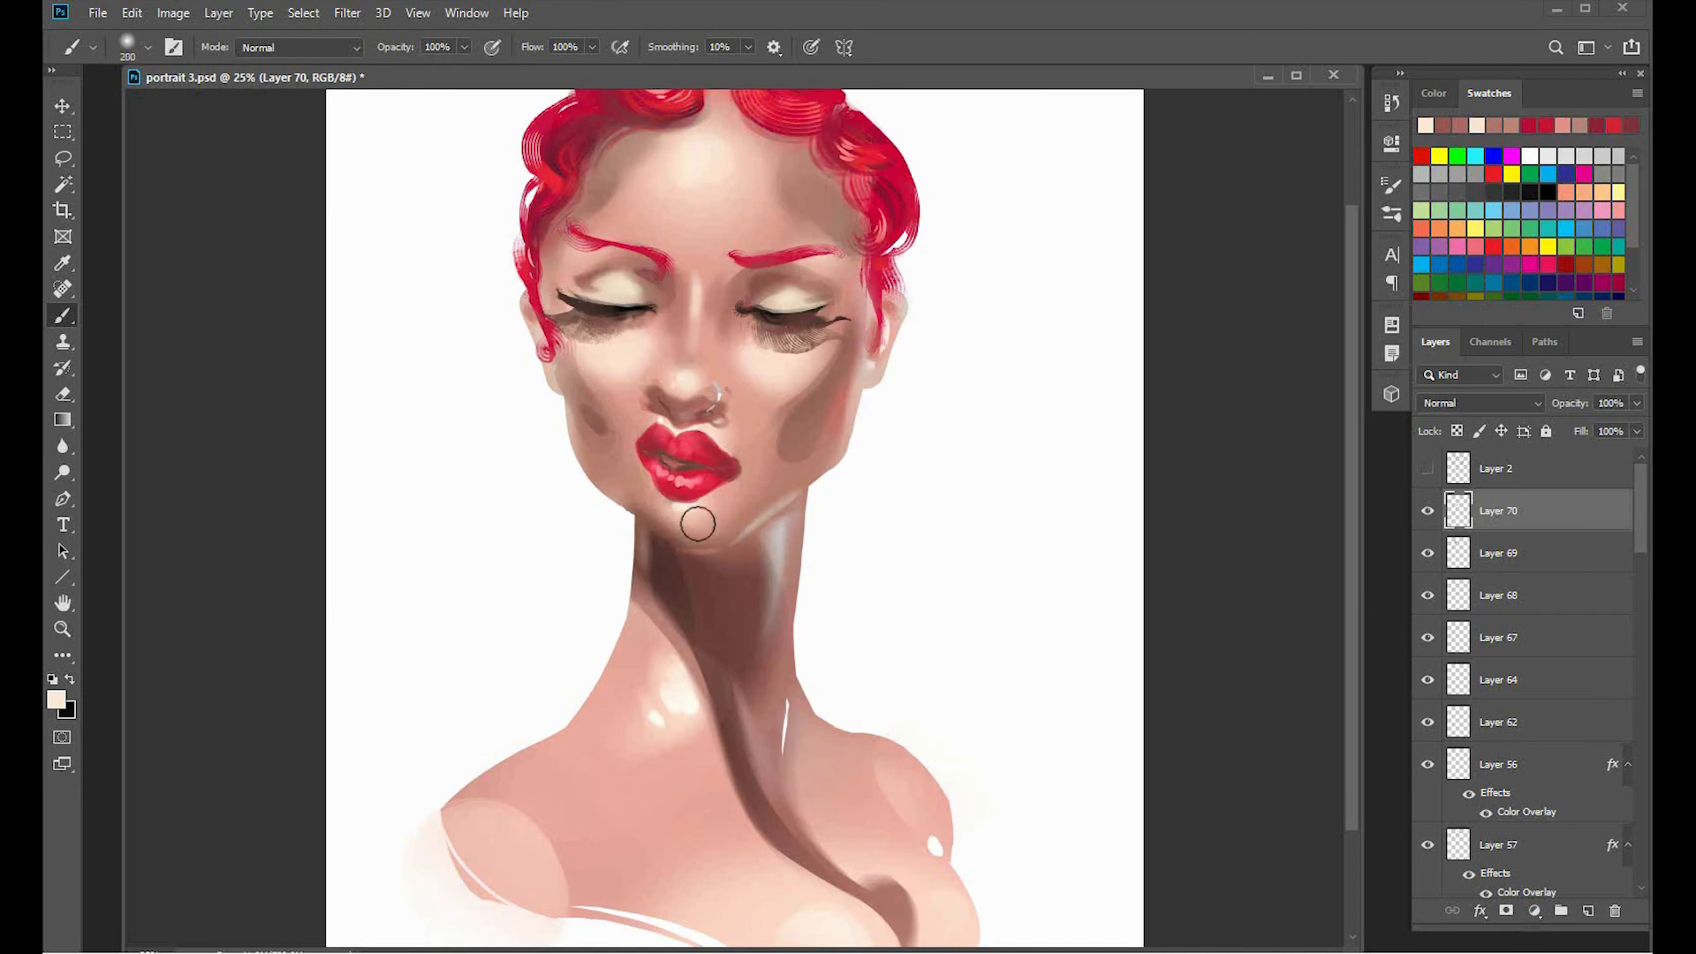
# Dot small pale highlights at the inner corners of the eyes with a finer brush and refine them with a 40 px eraser.
pyautogui.press('[')
pyautogui.press('[')
pyautogui.press('[')
pyautogui.press('[')
pyautogui.press('[')
pyautogui.press('[')
pyautogui.press('[')
pyautogui.press('[')
pyautogui.press(']')
pyautogui.press(']')
pyautogui.press('[')
pyautogui.press('e')
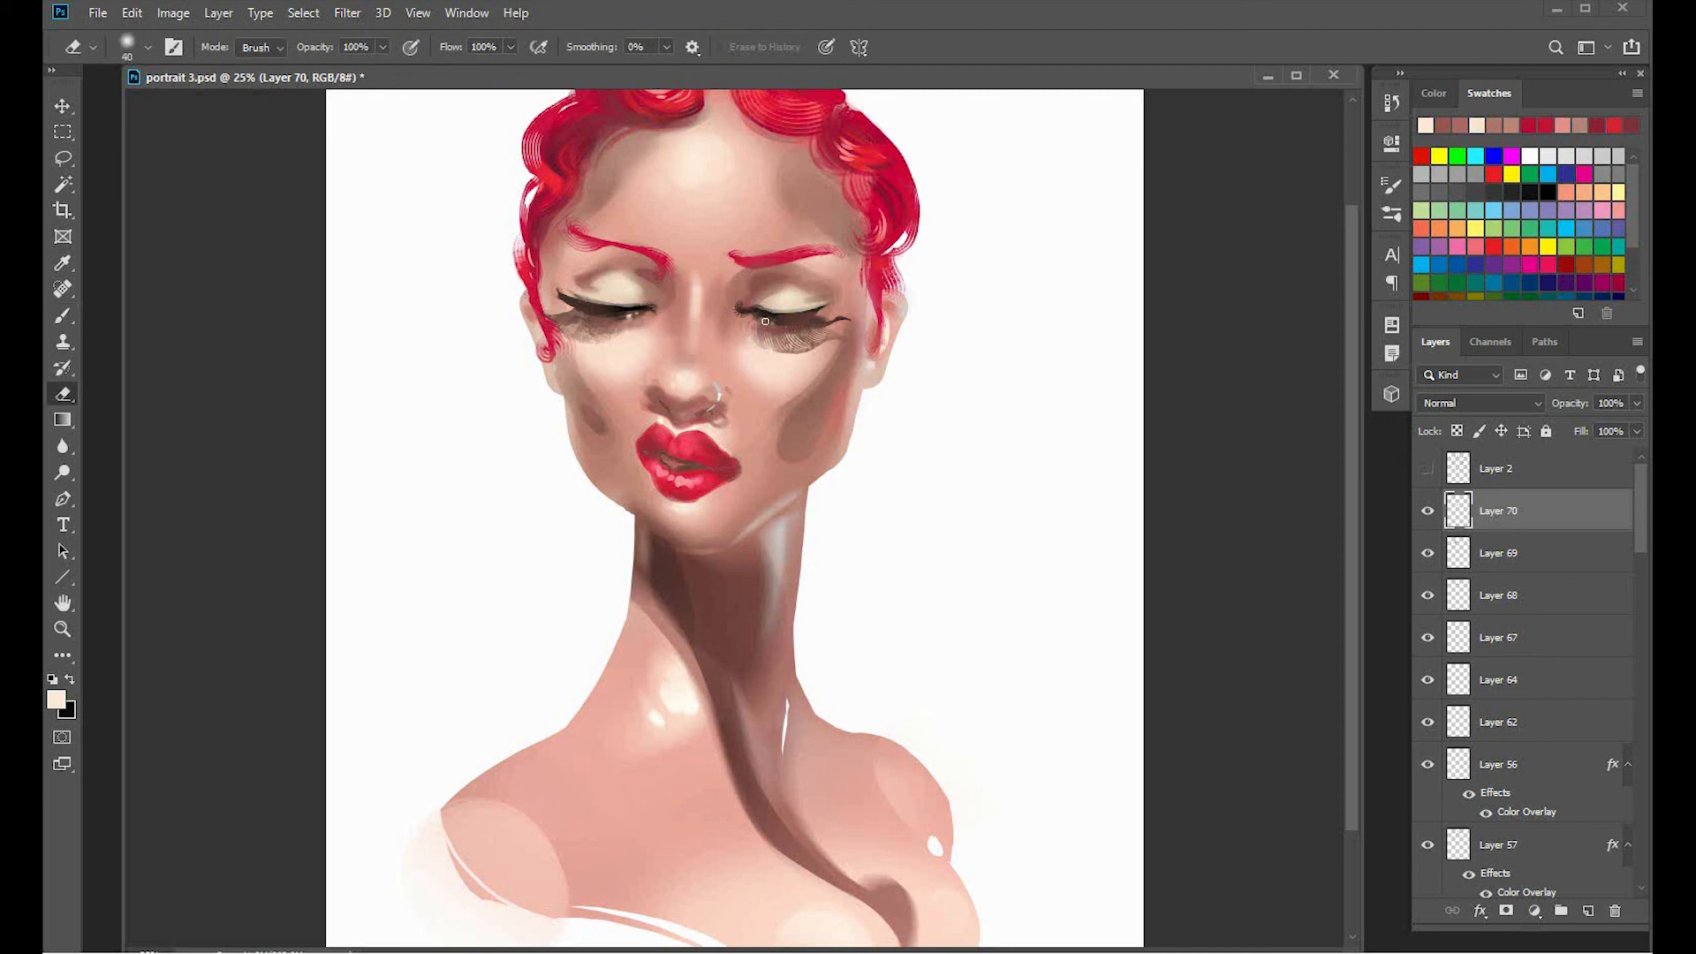
# On a new layer, lasso shadow shapes between the lips and below the lower lip and fill them with a dark brown gradient.
pyautogui.press('l')
pyautogui.click(1588, 911)
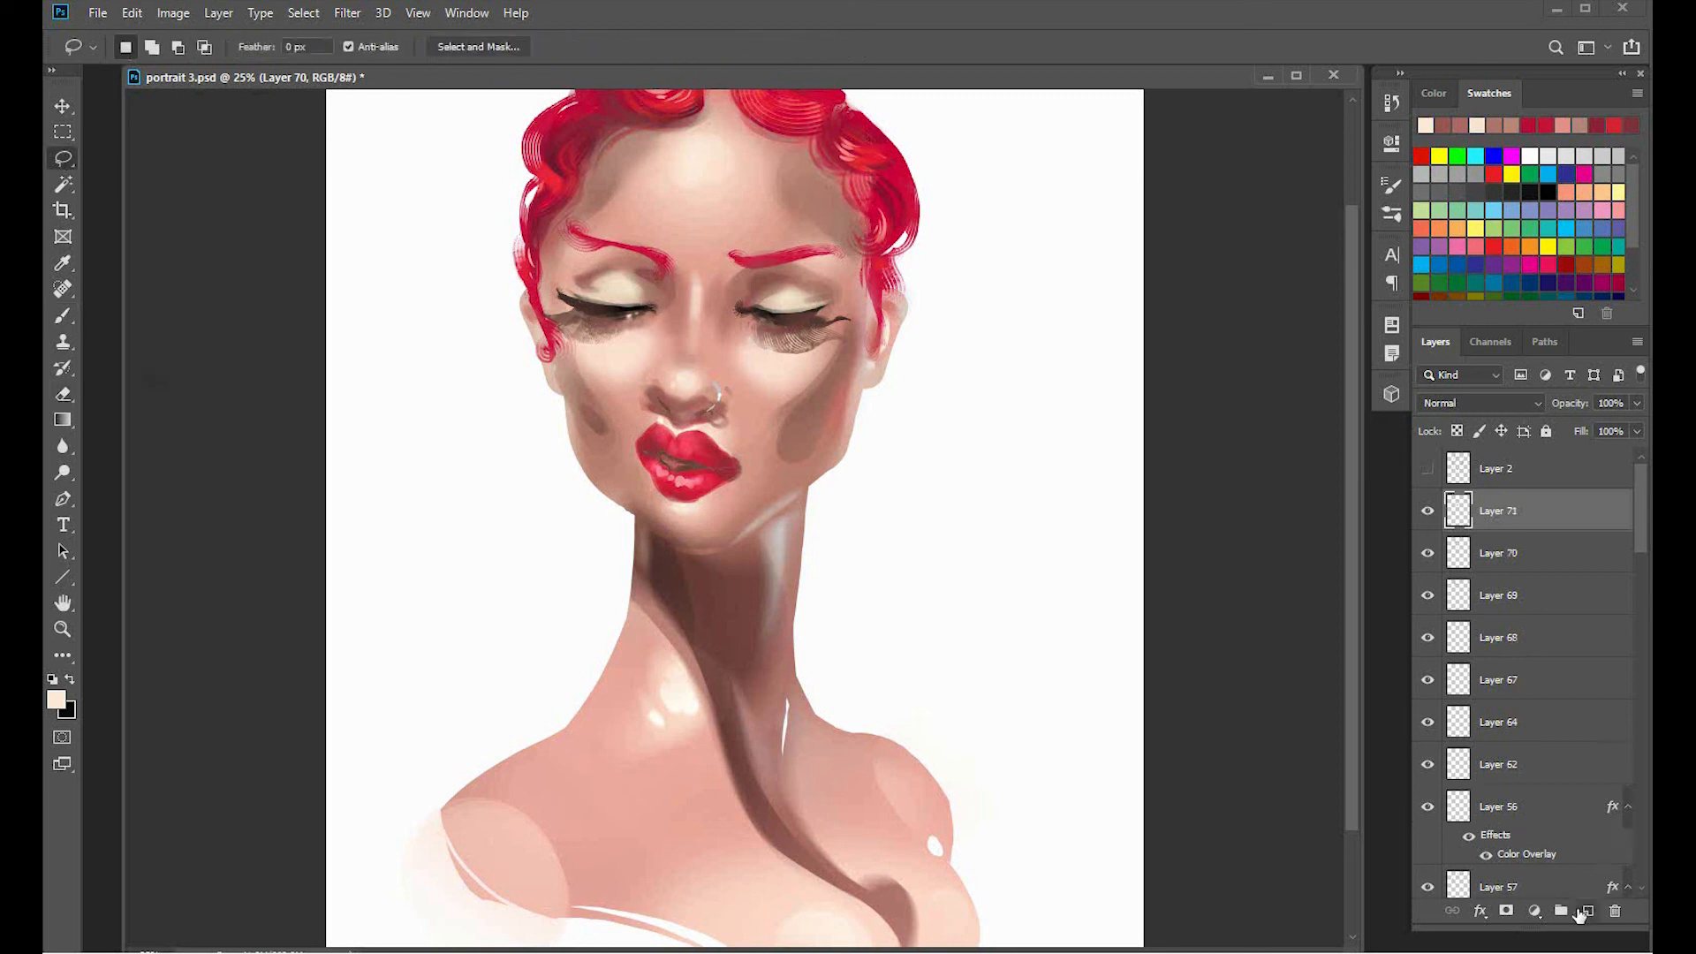
pyautogui.moveTo(651, 459)
pyautogui.mouseDown()
pyautogui.moveTo(721, 467)
pyautogui.moveTo(662, 490)
pyautogui.moveTo(701, 506)
pyautogui.moveTo(657, 491)
pyautogui.mouseUp()
pyautogui.press('shift')
pyautogui.press('g')
pyautogui.keyDown('alt'); pyautogui.click(799, 318); pyautogui.keyUp('alt')
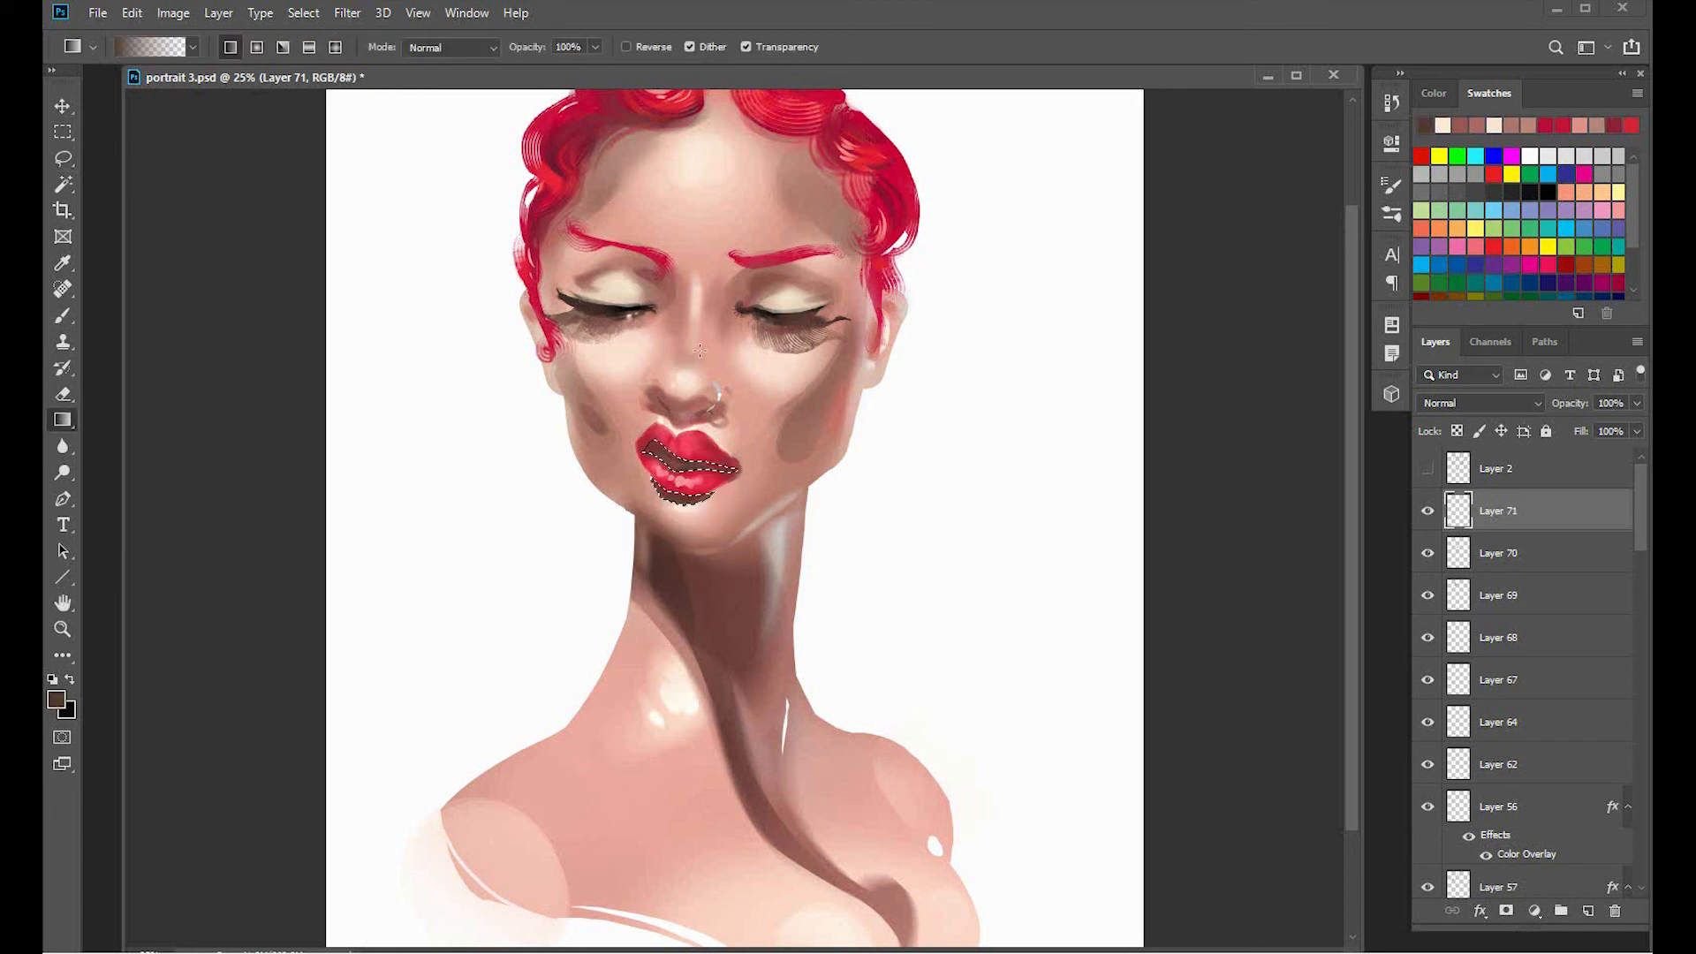
# Apply Motion Blur to the lip shadows and soften their edges with the eraser, enlarging it to 80 px.
pyautogui.click(347, 12)
pyautogui.moveTo(362, 241)
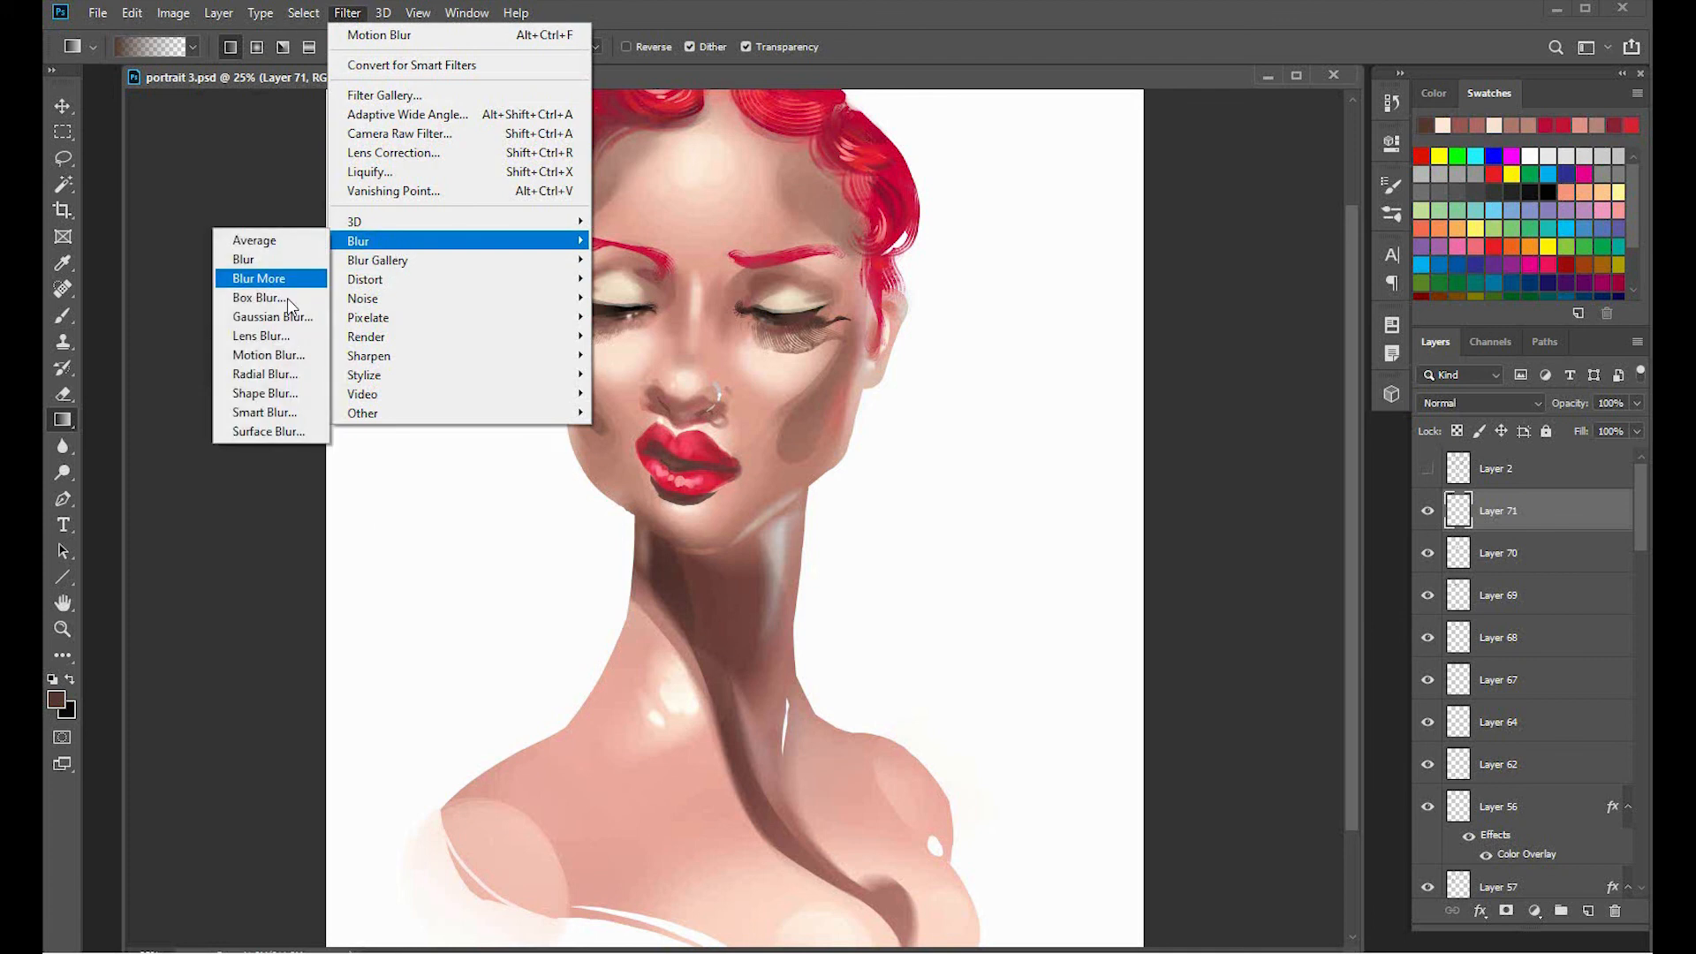
pyautogui.click(265, 357)
pyautogui.click(1251, 126)
pyautogui.press('e')
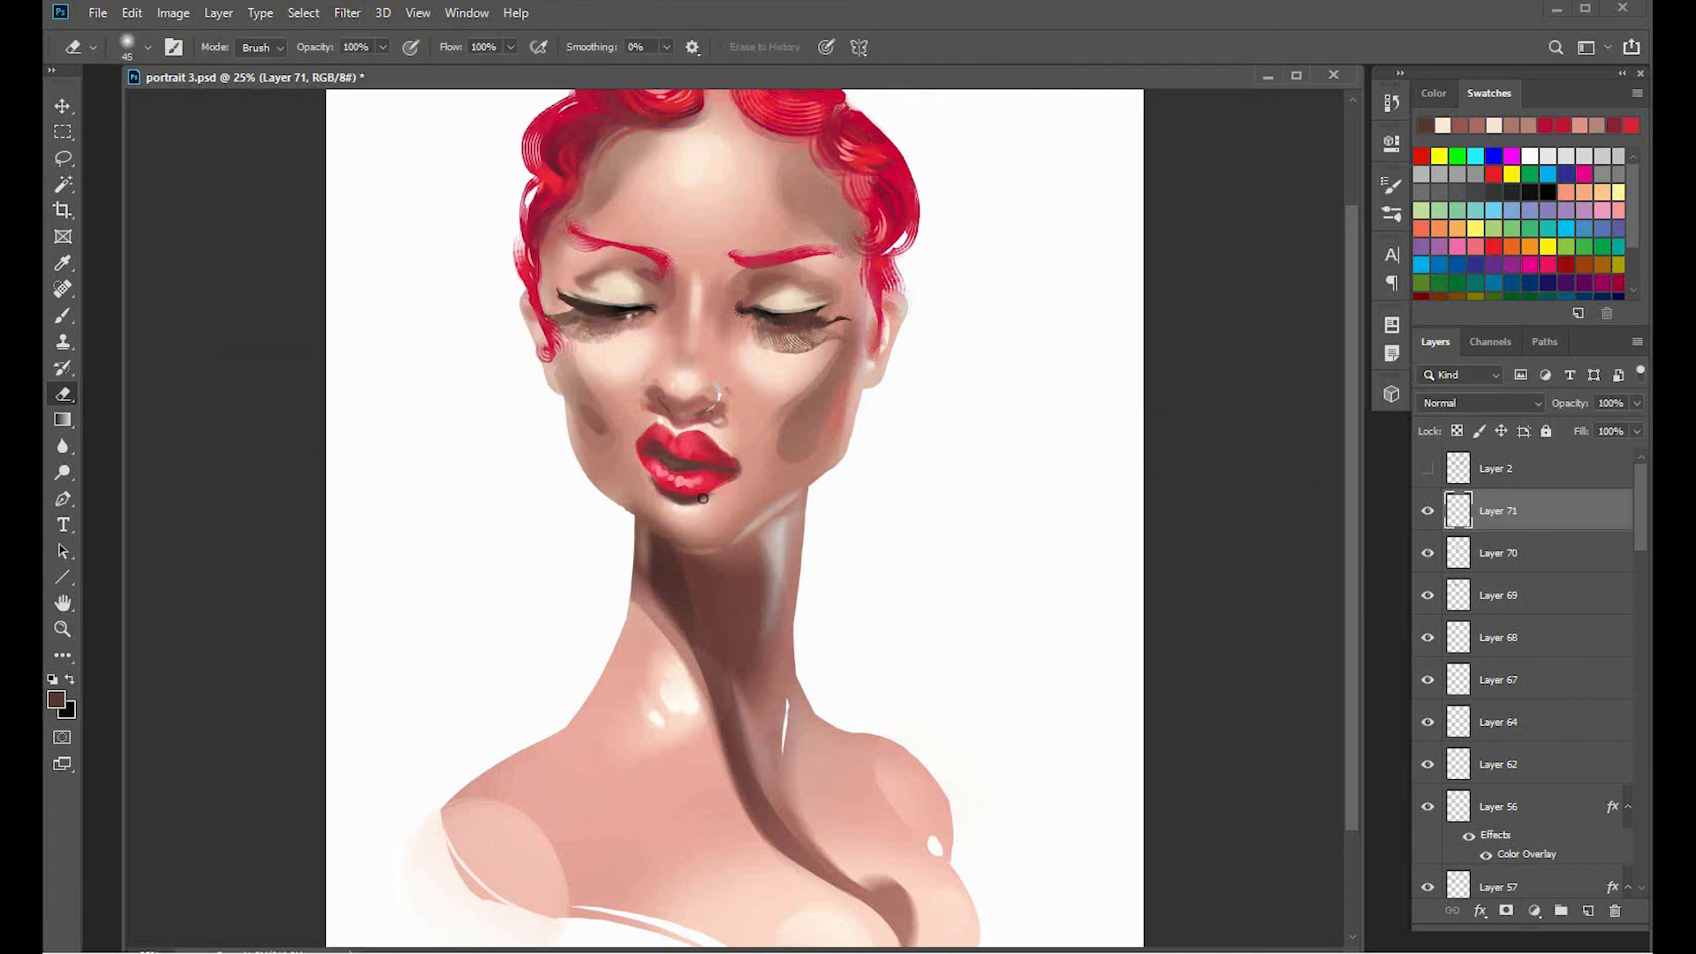
pyautogui.press(']')
pyautogui.press(']')
pyautogui.press(']')
pyautogui.press(']')
pyautogui.hotkey('ctrl', '-')
pyautogui.hotkey('ctrl', '-')
pyautogui.hotkey('ctrl', '+')
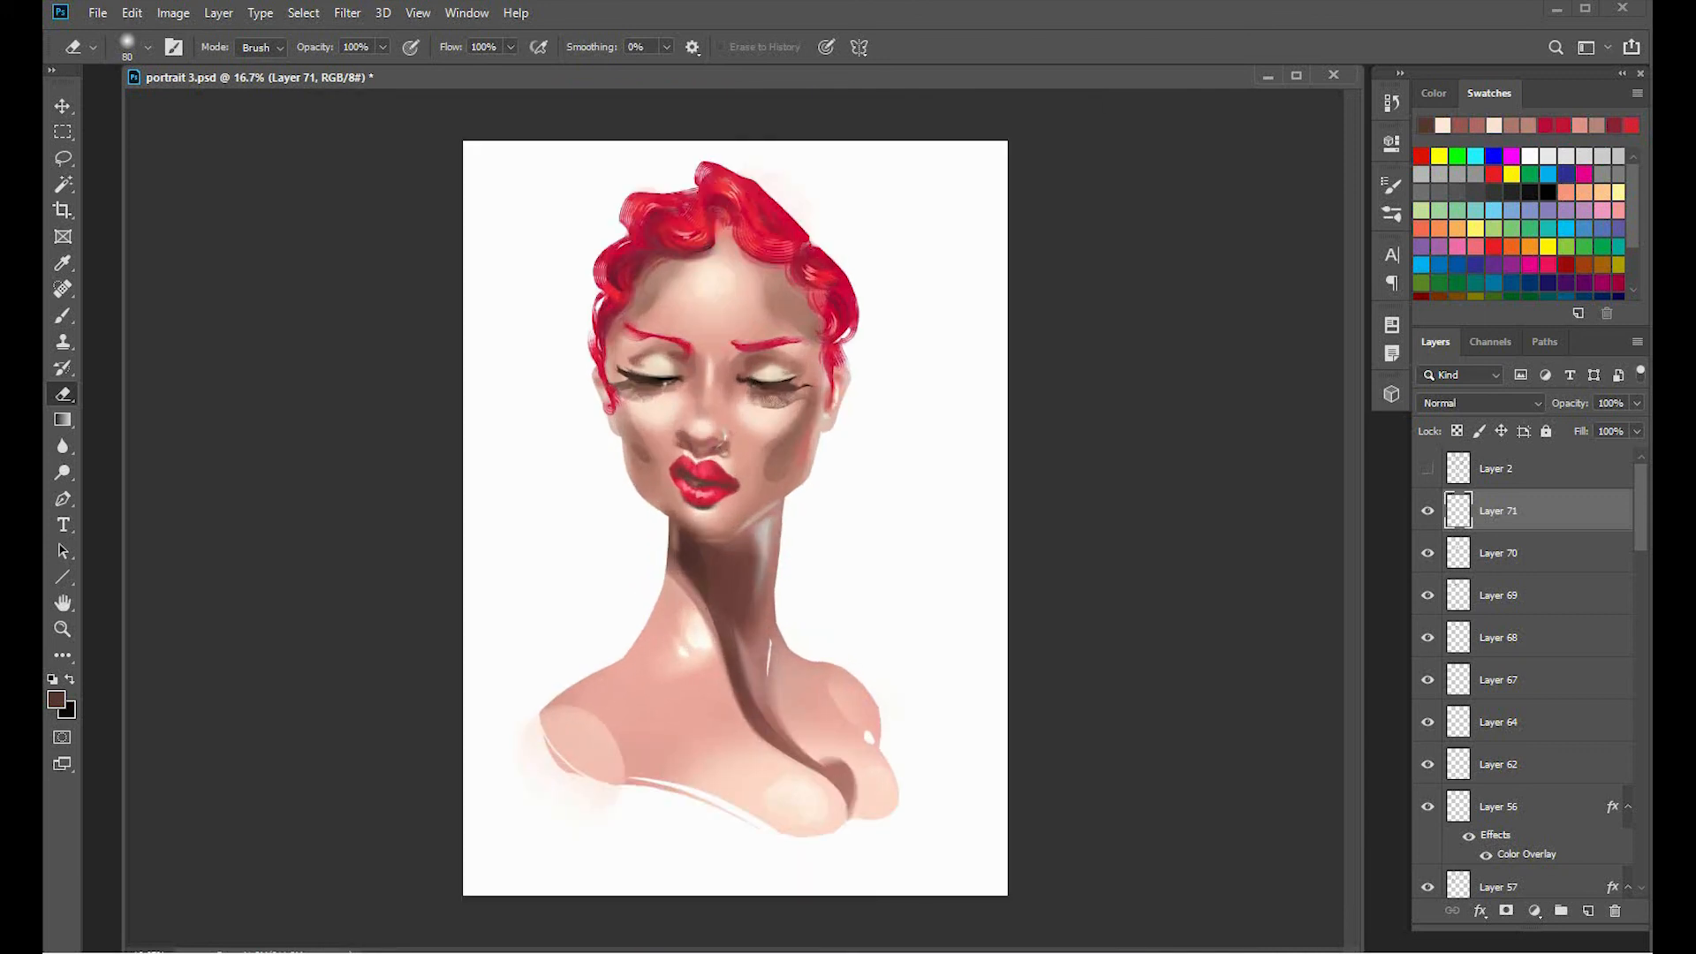
# On a new layer, paint strands on the curls beside the crown with the 50 px m6 brush and sampled hair reds.
pyautogui.click(1587, 911)
pyautogui.press('b')
pyautogui.rightClick(1002, 439)
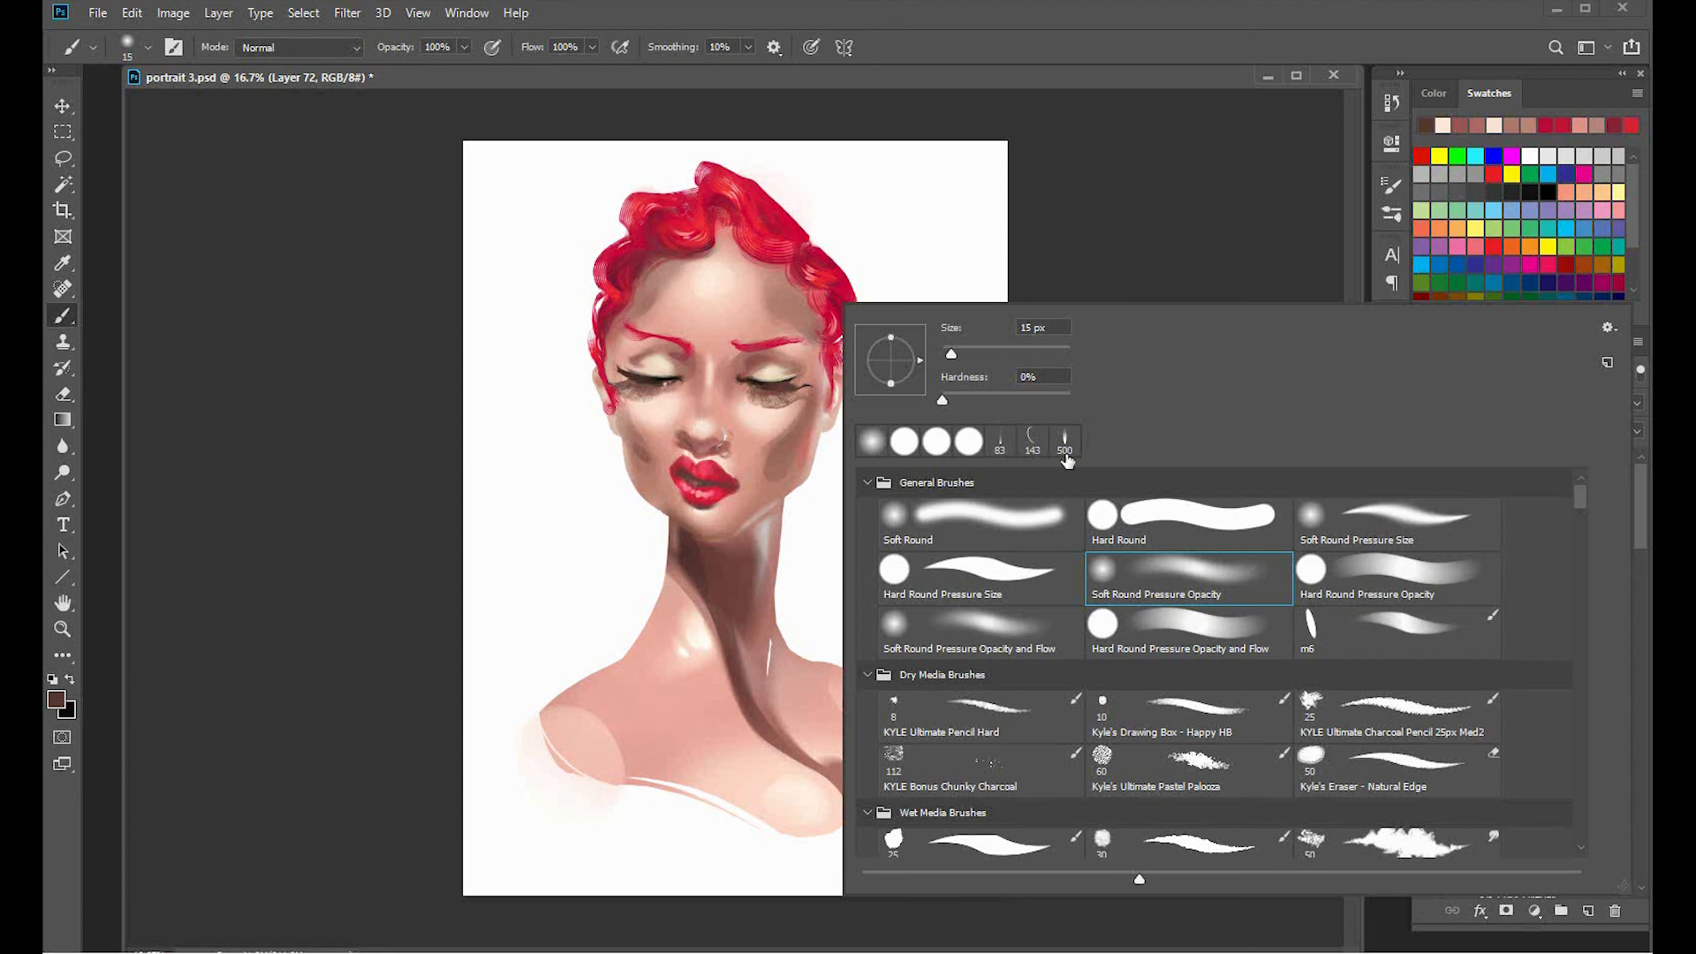
pyautogui.click(1519, 610)
pyautogui.press('Return')
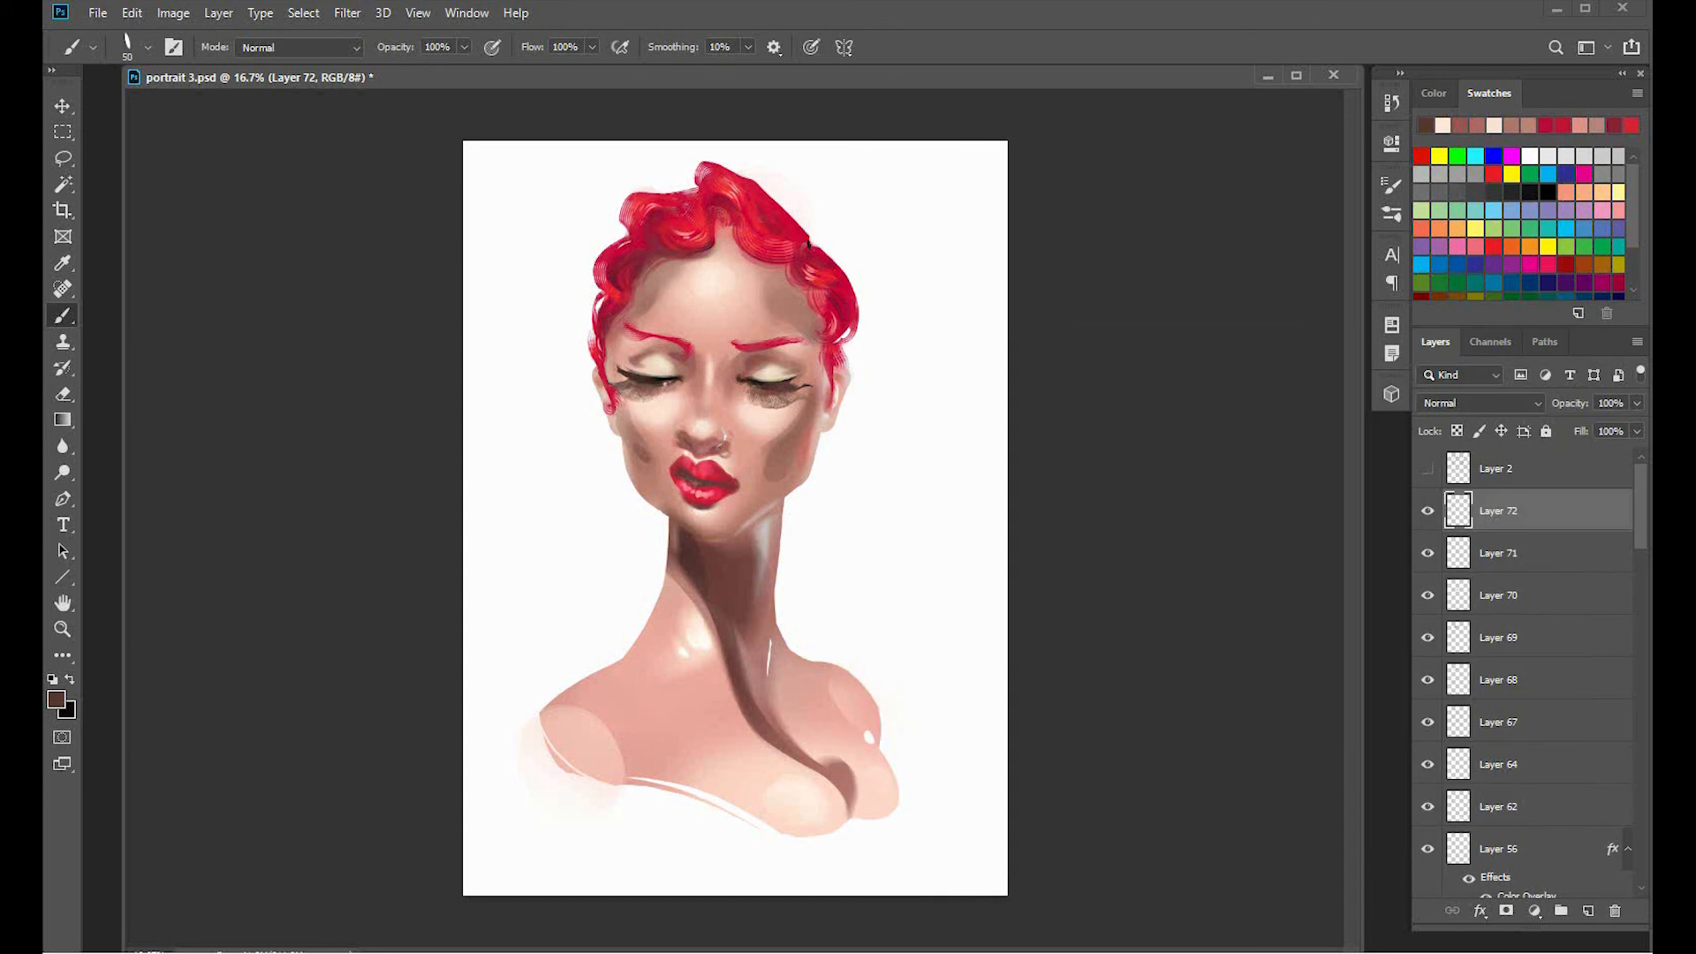
pyautogui.keyDown('alt'); pyautogui.click(803, 233); pyautogui.keyUp('alt')
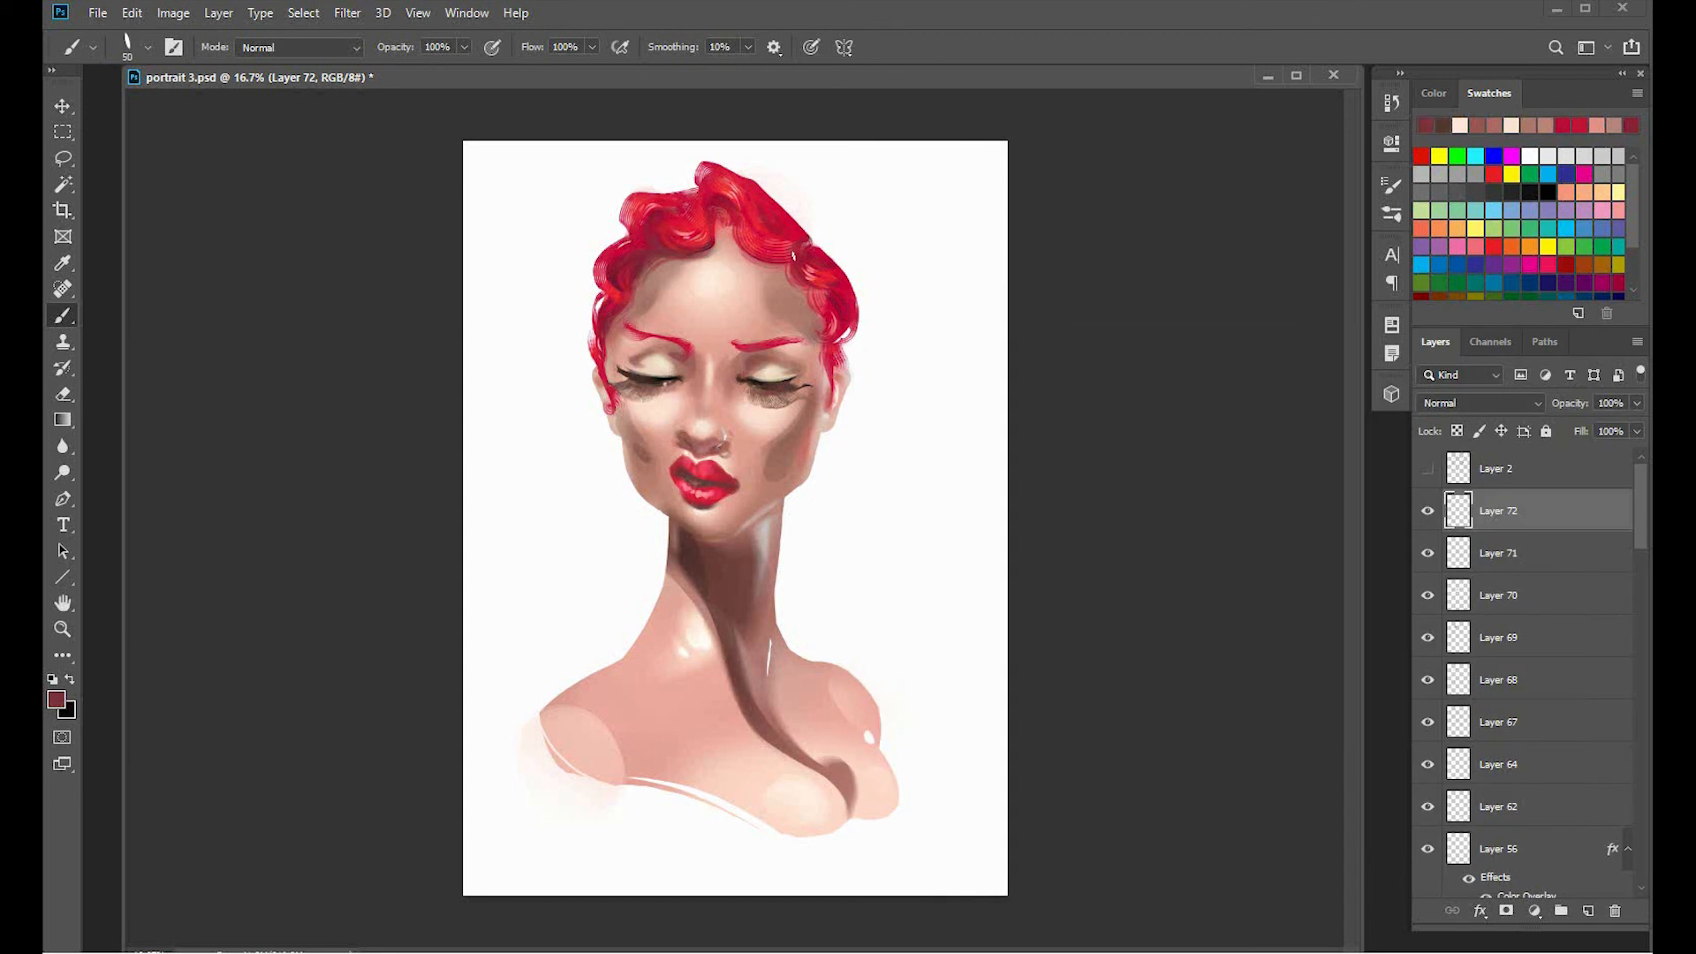
pyautogui.keyDown('alt'); pyautogui.click(805, 266); pyautogui.keyUp('alt')
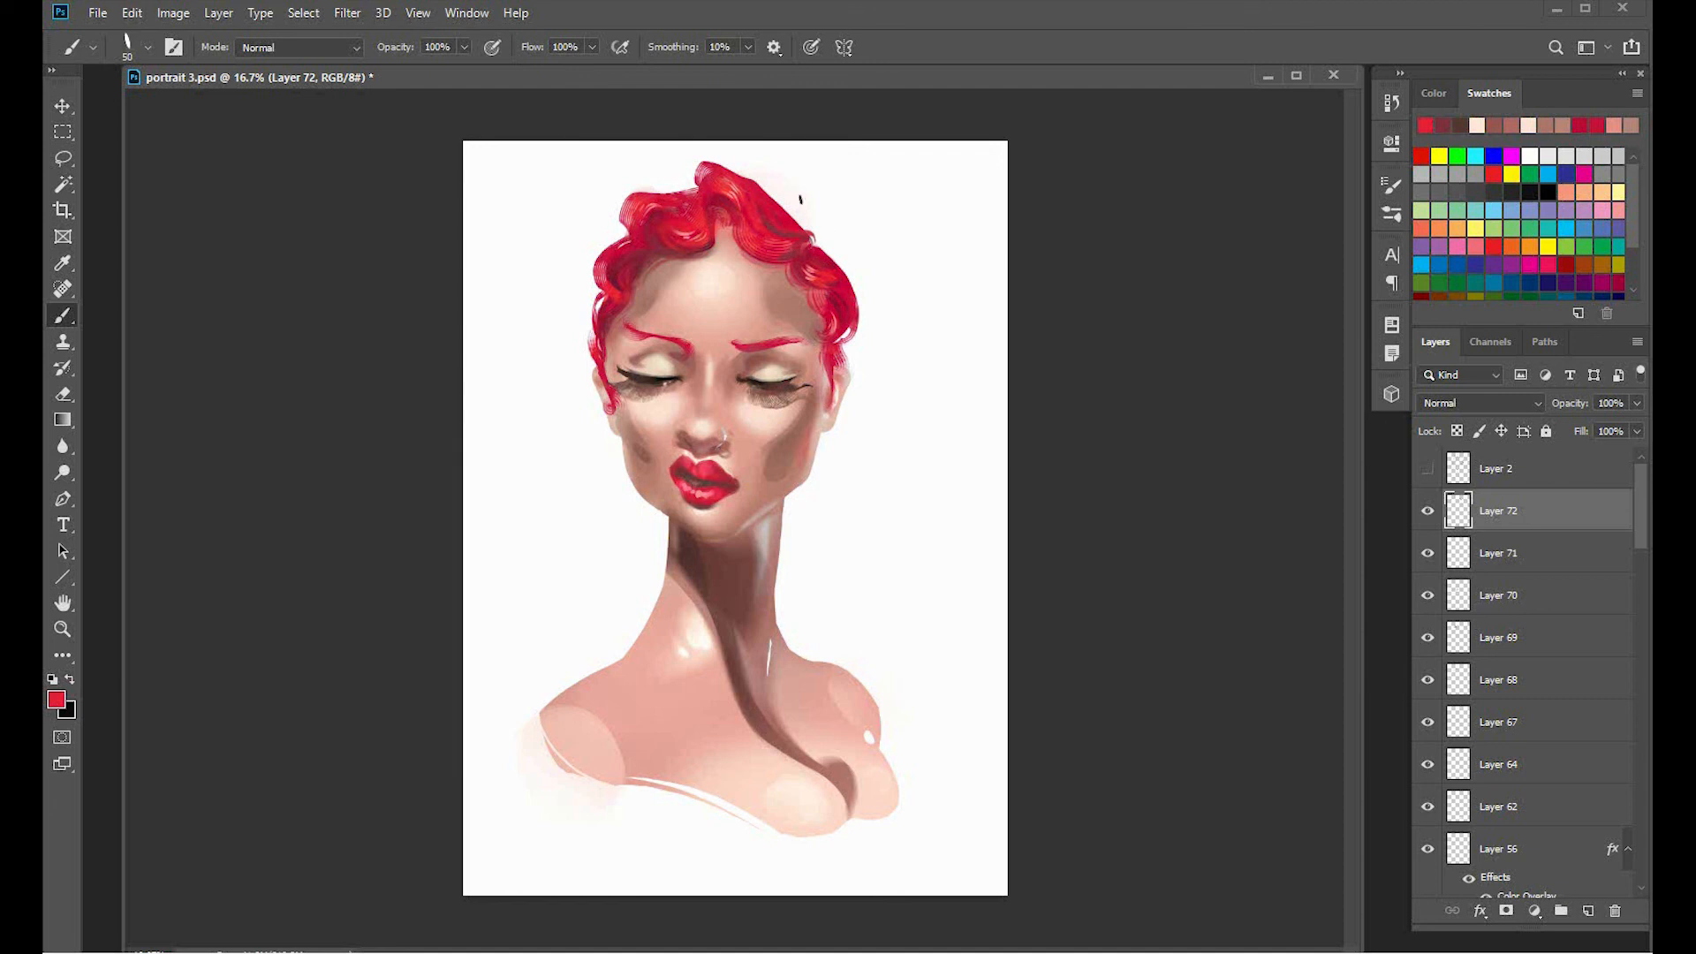
pyautogui.keyDown('alt'); pyautogui.click(812, 234); pyautogui.keyUp('alt')
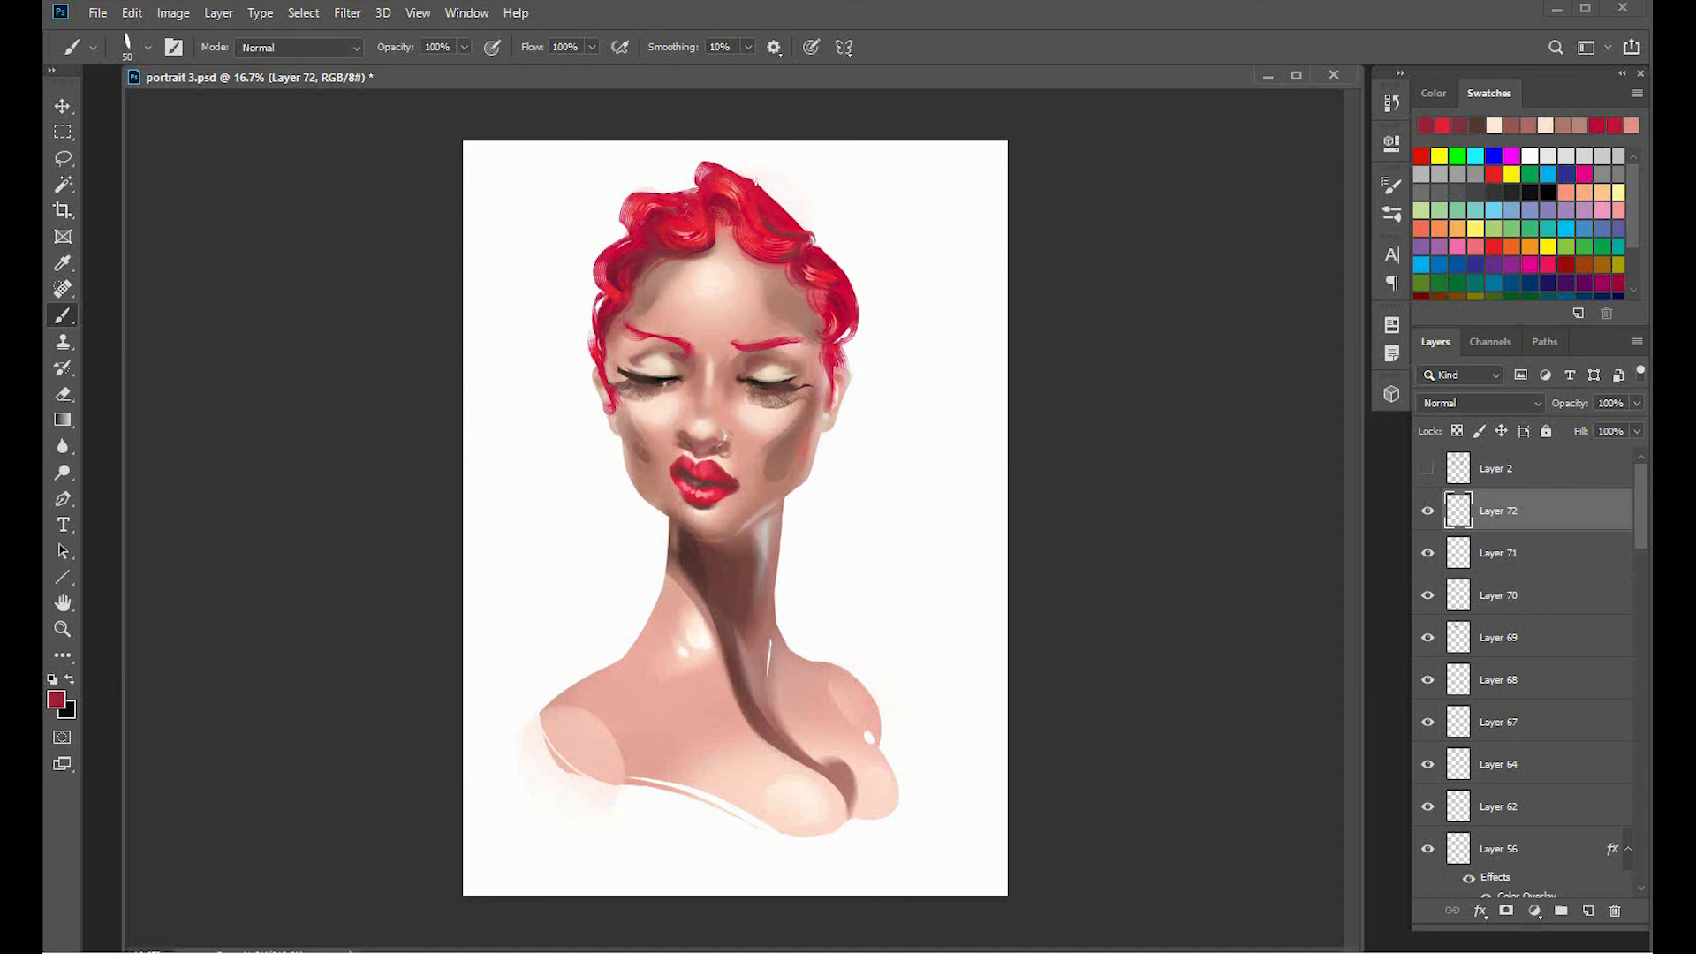
# Paint loose strands along the outer edge of the curls beside the crown with sampled bright and deep reds.
pyautogui.moveTo(759, 180); pyautogui.dragTo(800, 221)
pyautogui.keyDown('alt'); pyautogui.click(758, 240); pyautogui.keyUp('alt')
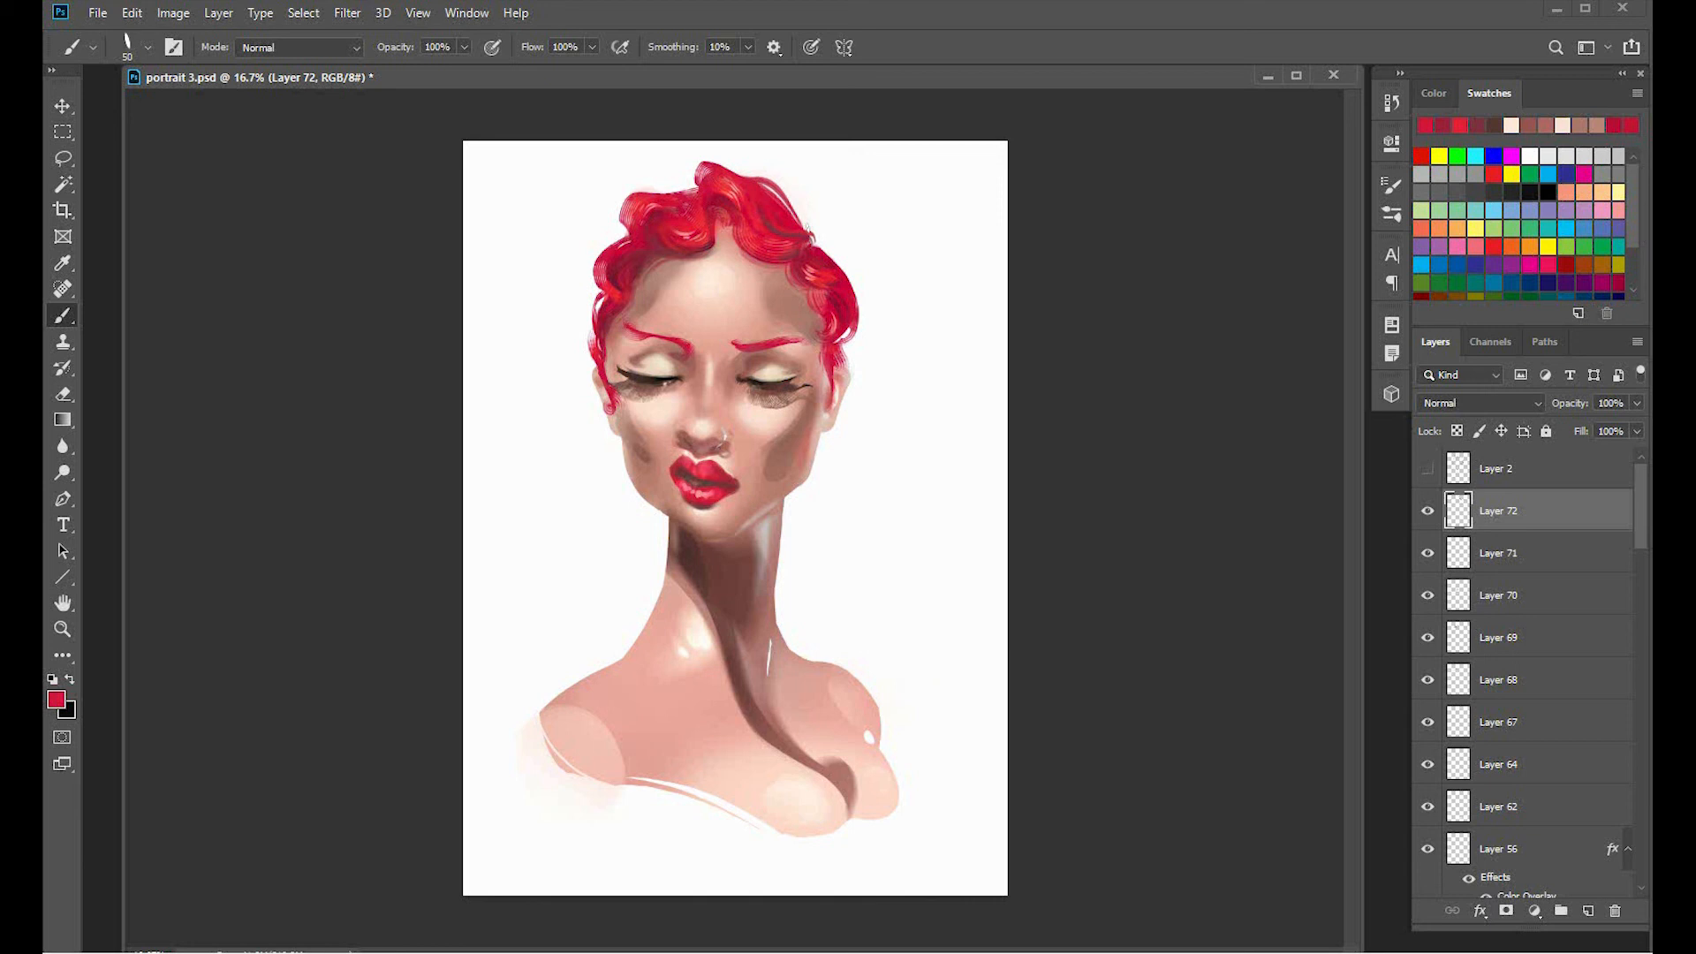
pyautogui.keyDown('alt'); pyautogui.click(757, 221); pyautogui.keyUp('alt')
pyautogui.moveTo(761, 180); pyautogui.dragTo(805, 233)
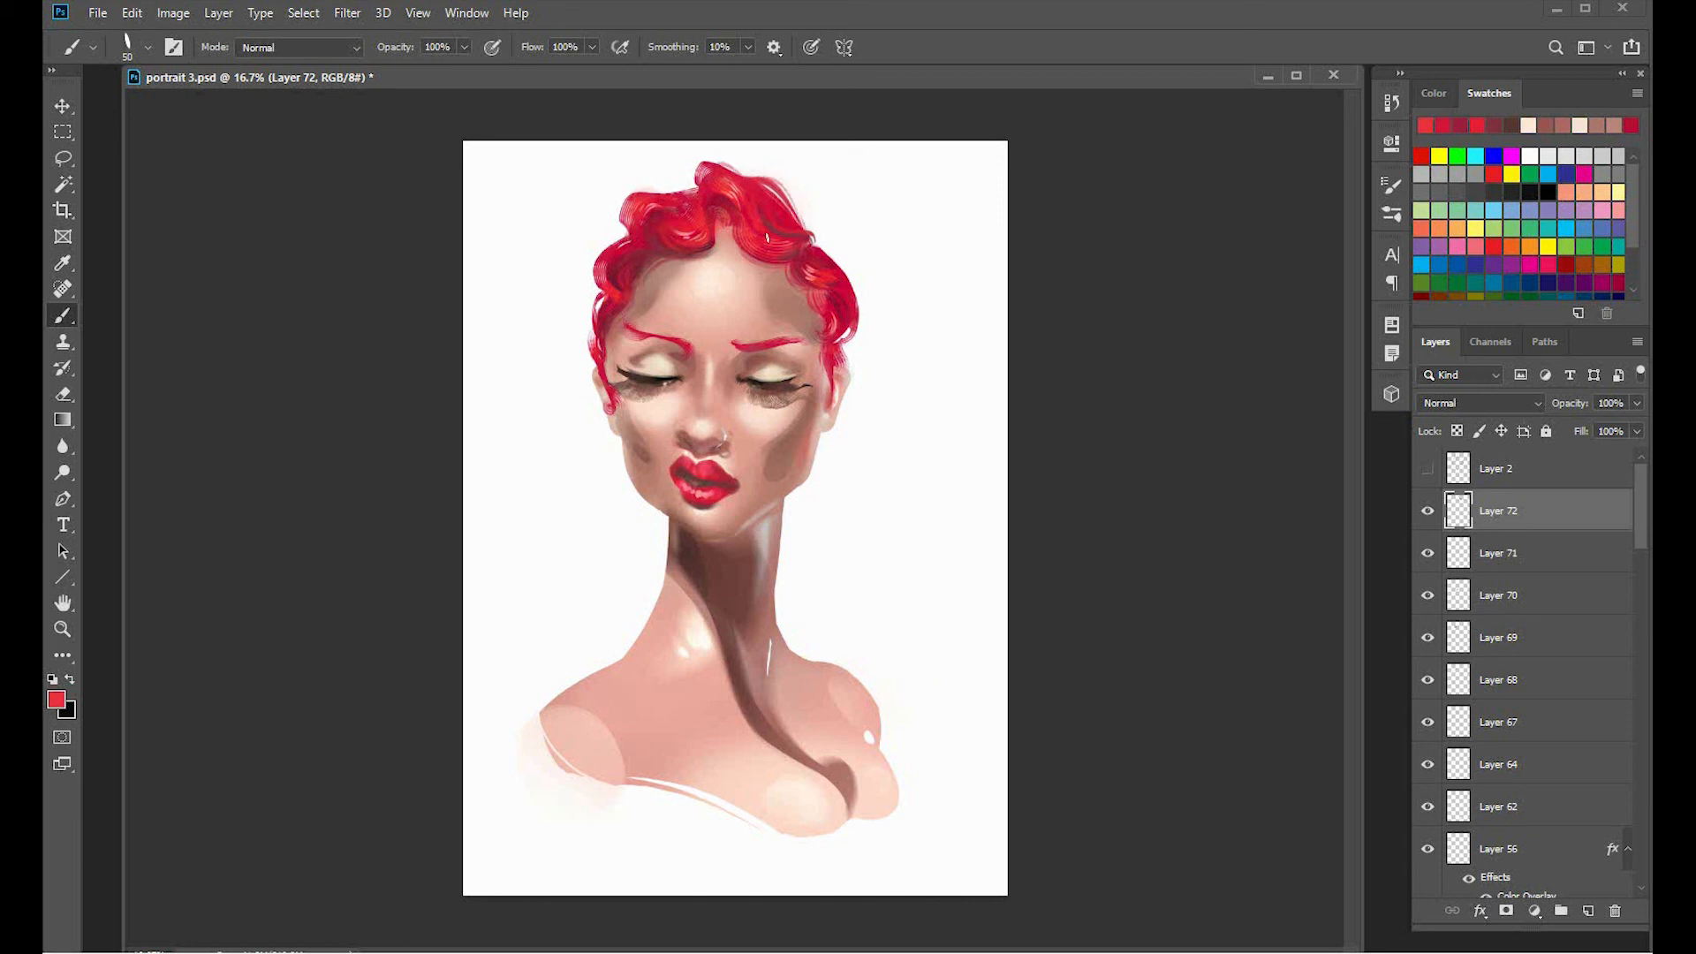
pyautogui.keyDown('alt'); pyautogui.click(763, 204); pyautogui.keyUp('alt')
pyautogui.keyDown('alt'); pyautogui.click(835, 258); pyautogui.keyUp('alt')
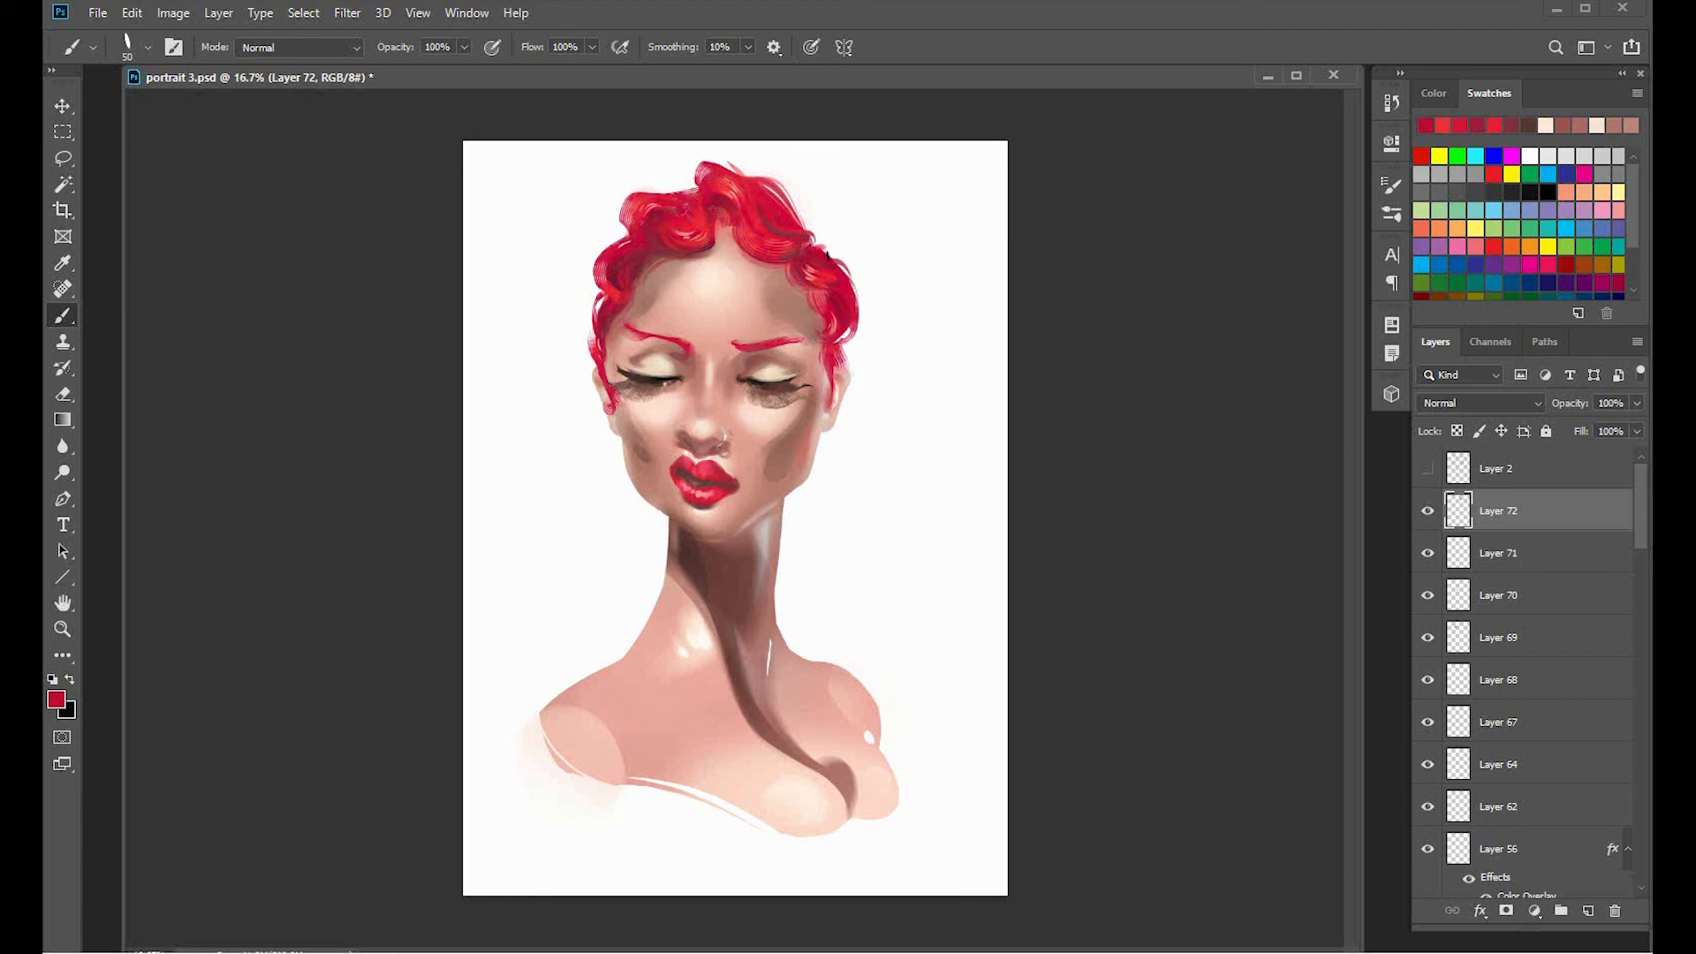
# Add darker red strands to the curls and hairline at the shadowed temple with sampled hair tones.
pyautogui.keyDown('alt'); pyautogui.click(820, 255); pyautogui.keyUp('alt')
pyautogui.keyDown('alt'); pyautogui.click(794, 254); pyautogui.keyUp('alt')
pyautogui.keyDown('alt'); pyautogui.click(673, 252); pyautogui.keyUp('alt')
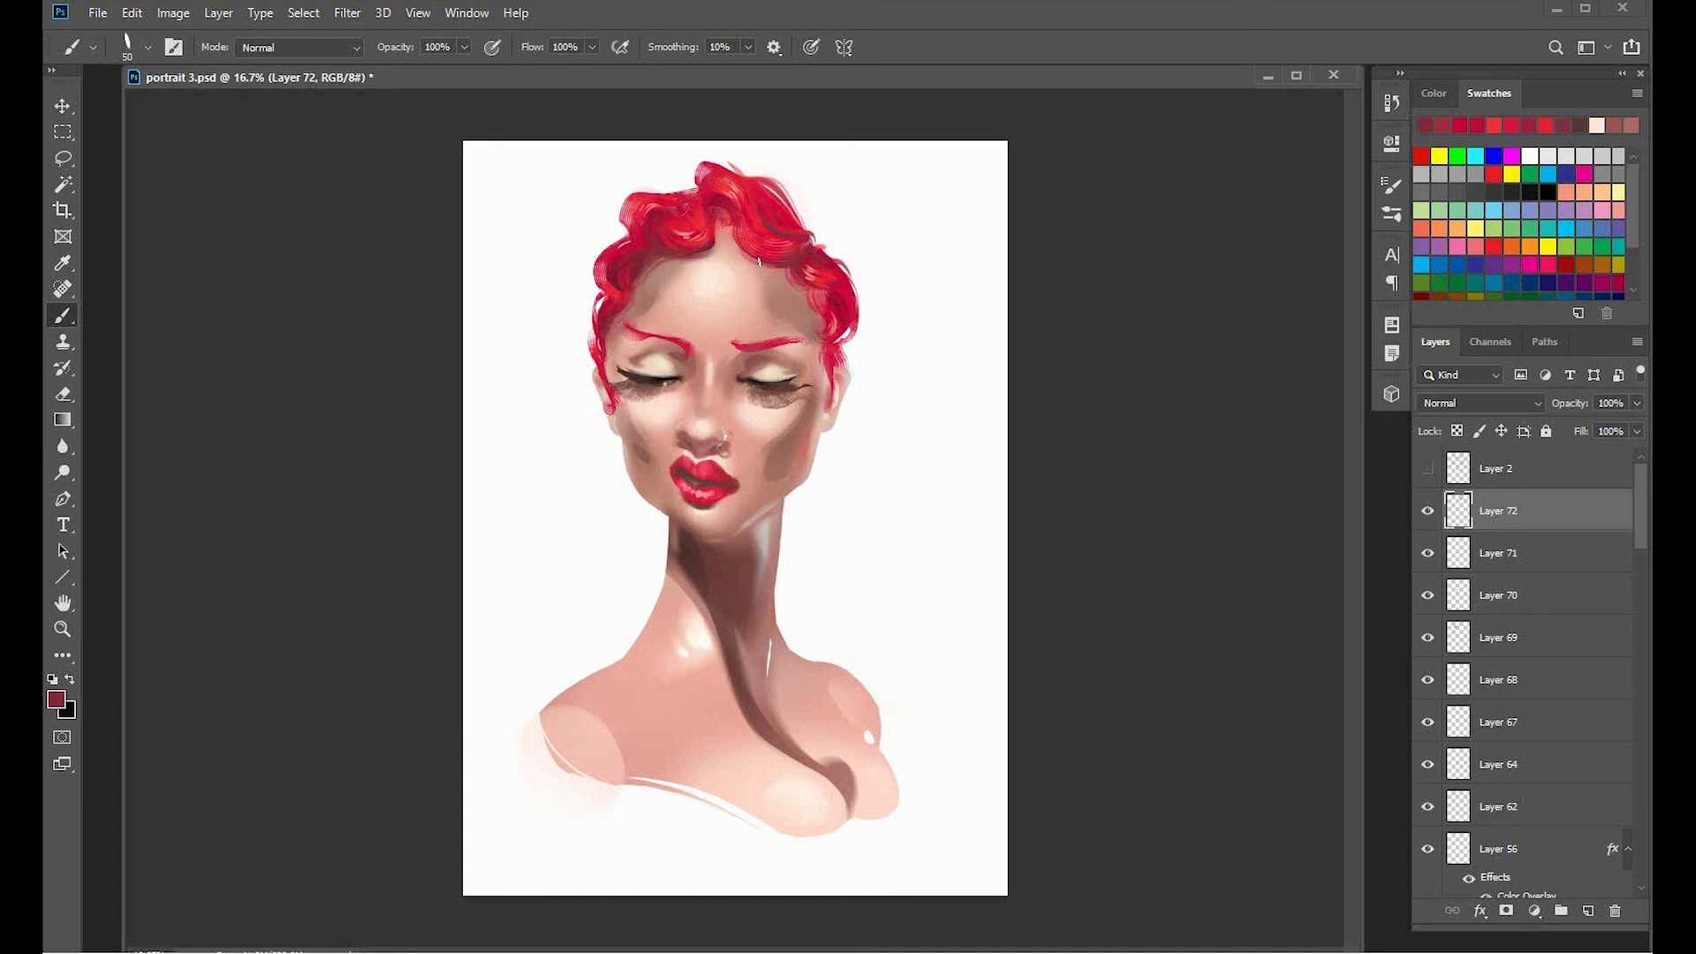
pyautogui.moveTo(809, 291); pyautogui.dragTo(824, 325)
pyautogui.press('e')
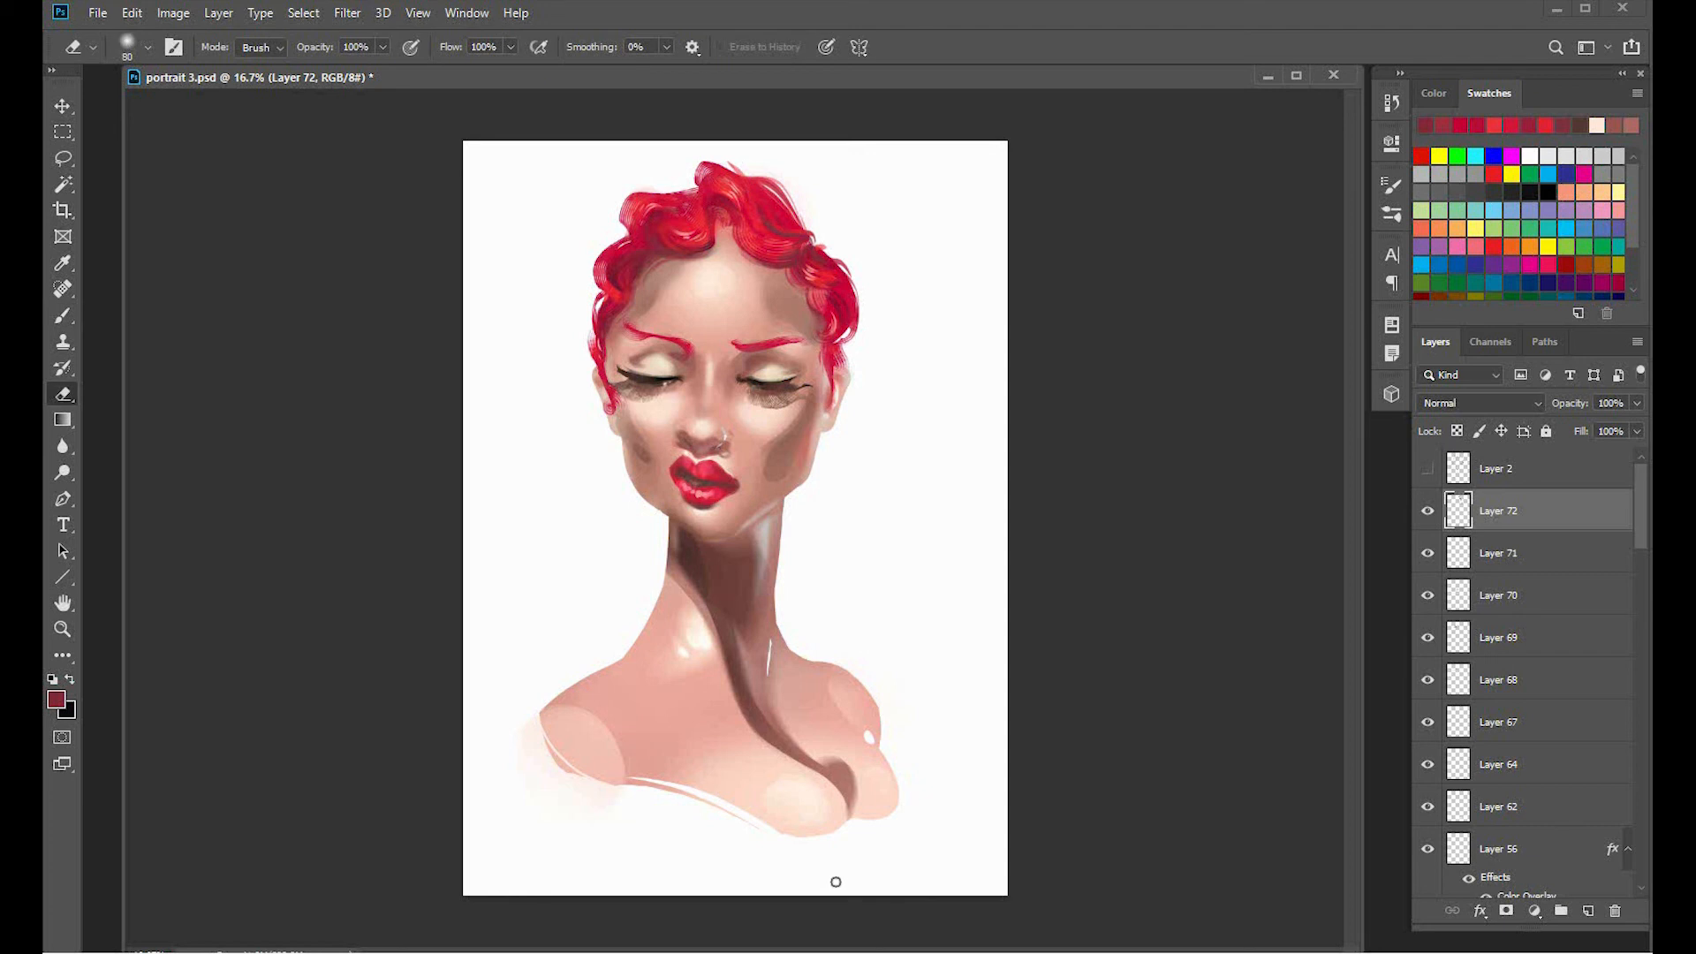
# Paint loose red strands along the outer silhouette of the curls on both sides of the head.
pyautogui.press('b')
pyautogui.moveTo(621, 217); pyautogui.dragTo(645, 190)
pyautogui.keyDown('alt'); pyautogui.click(711, 237); pyautogui.keyUp('alt')
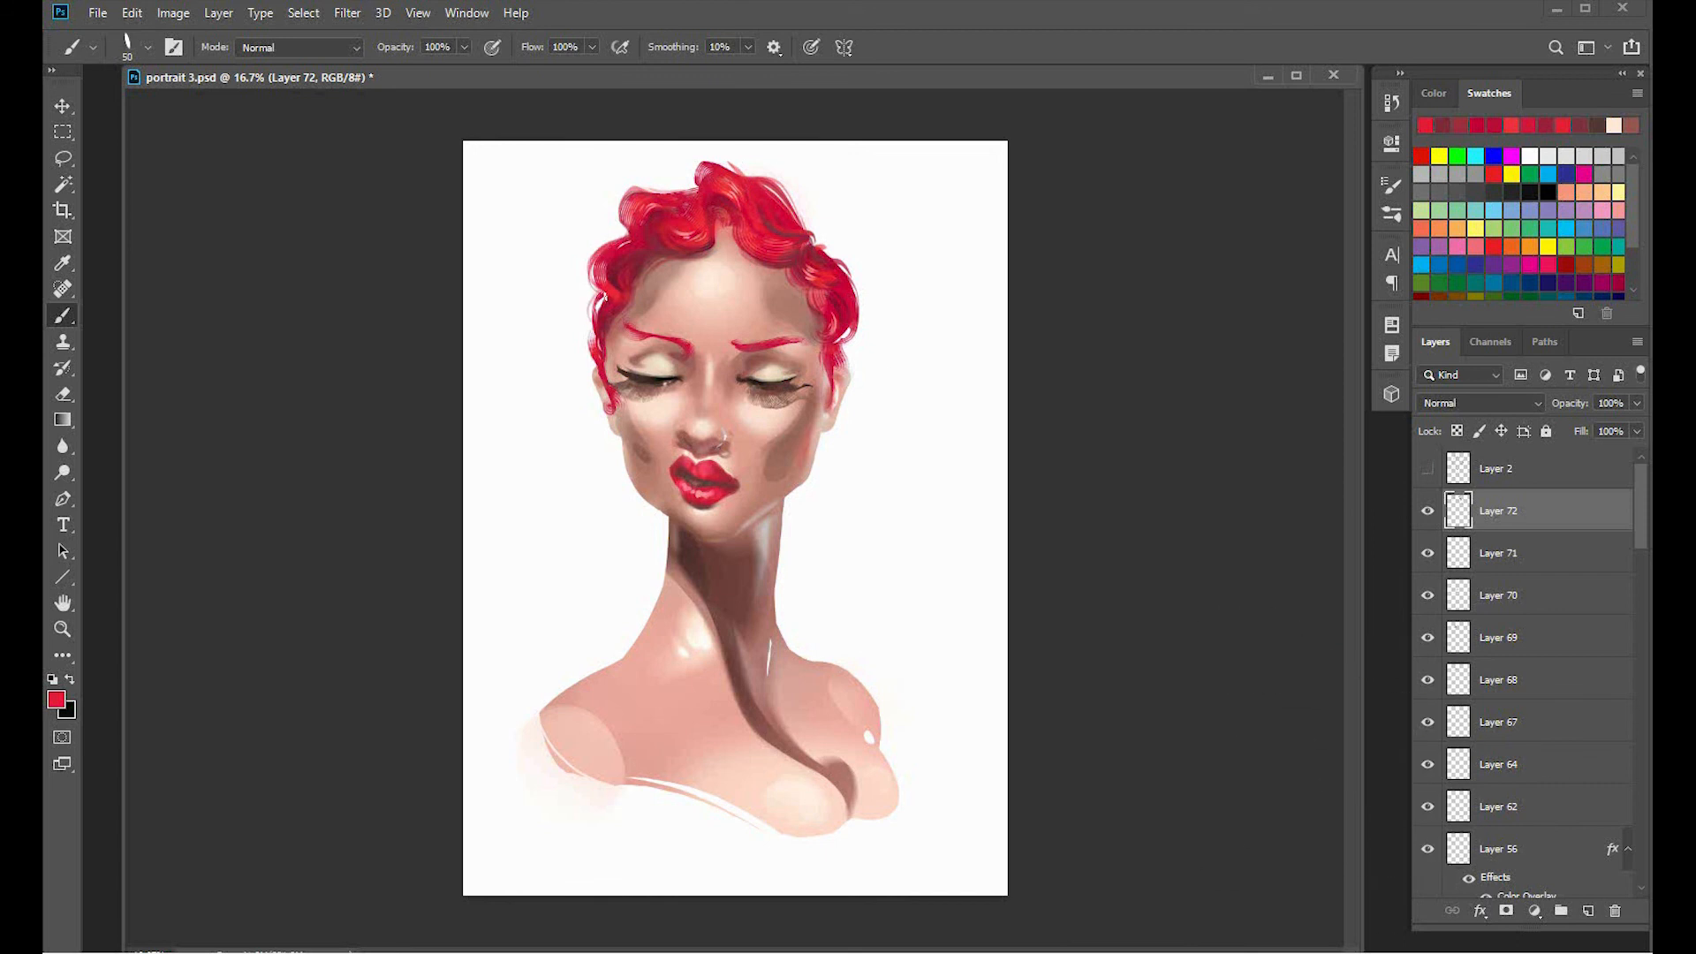
pyautogui.moveTo(846, 305); pyautogui.dragTo(855, 346)
# On a new layer, paint white highlight strokes over the curls and set the layer's blend mode to Overlay.
pyautogui.keyDown('alt'); pyautogui.click(884, 578); pyautogui.keyUp('alt')
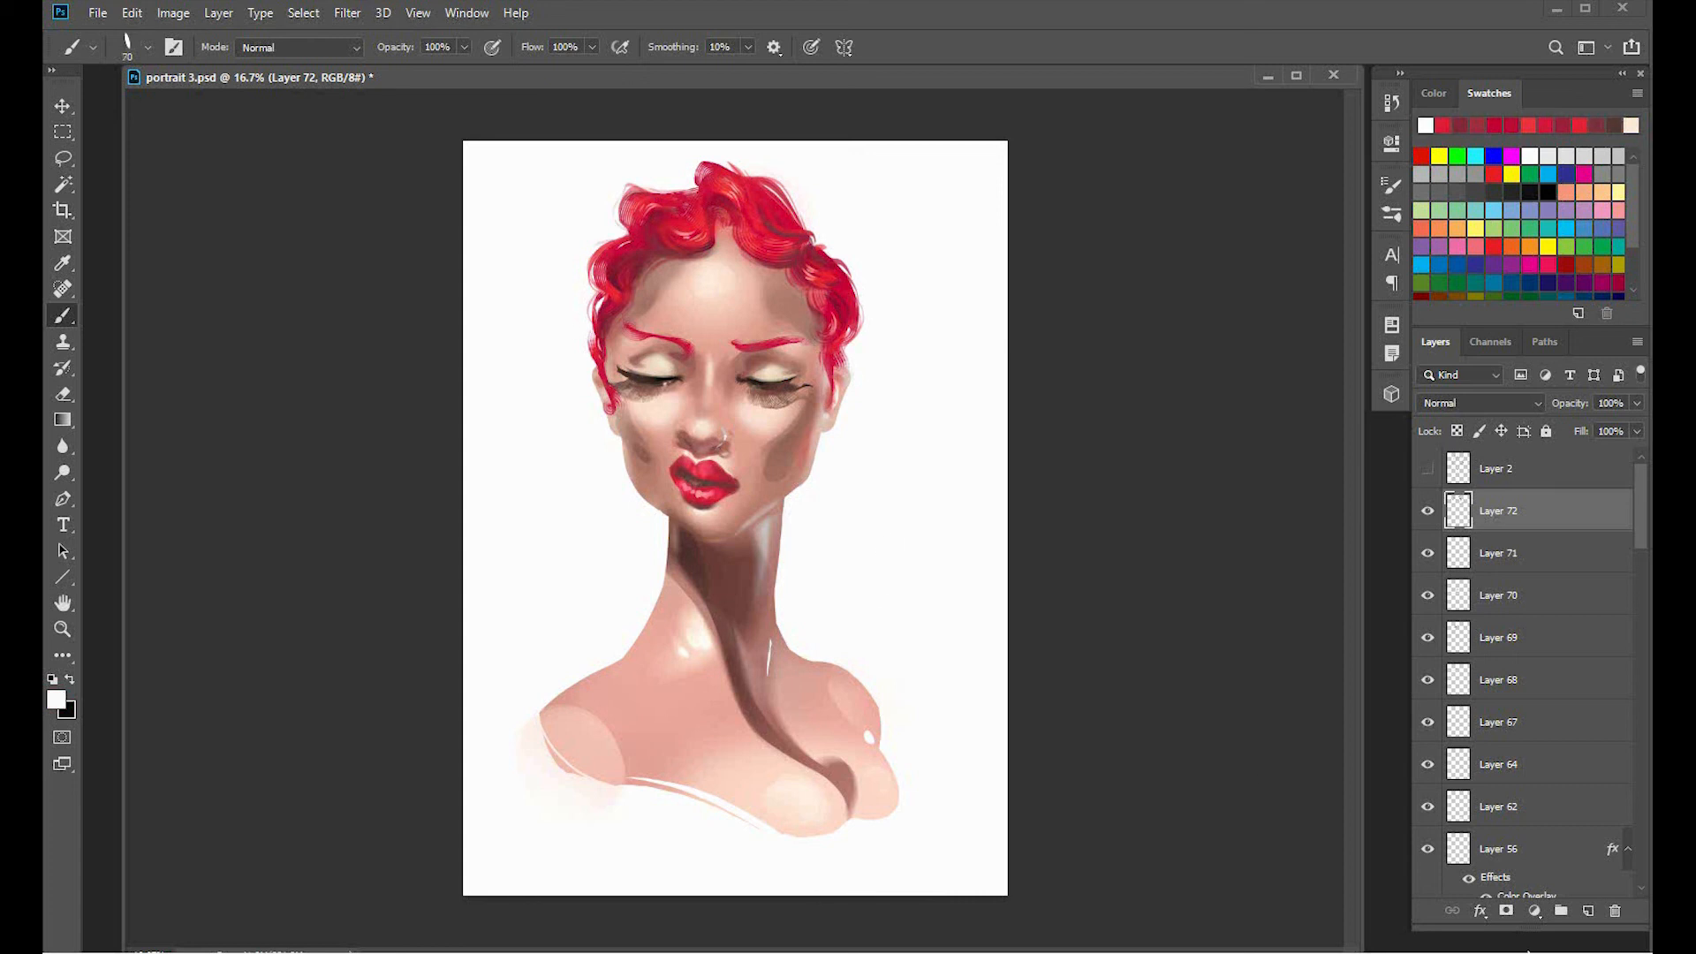
pyautogui.click(1587, 911)
pyautogui.moveTo(719, 188)
pyautogui.mouseDown()
pyautogui.moveTo(736, 201)
pyautogui.moveTo(693, 245)
pyautogui.mouseUp()
pyautogui.click(1480, 403)
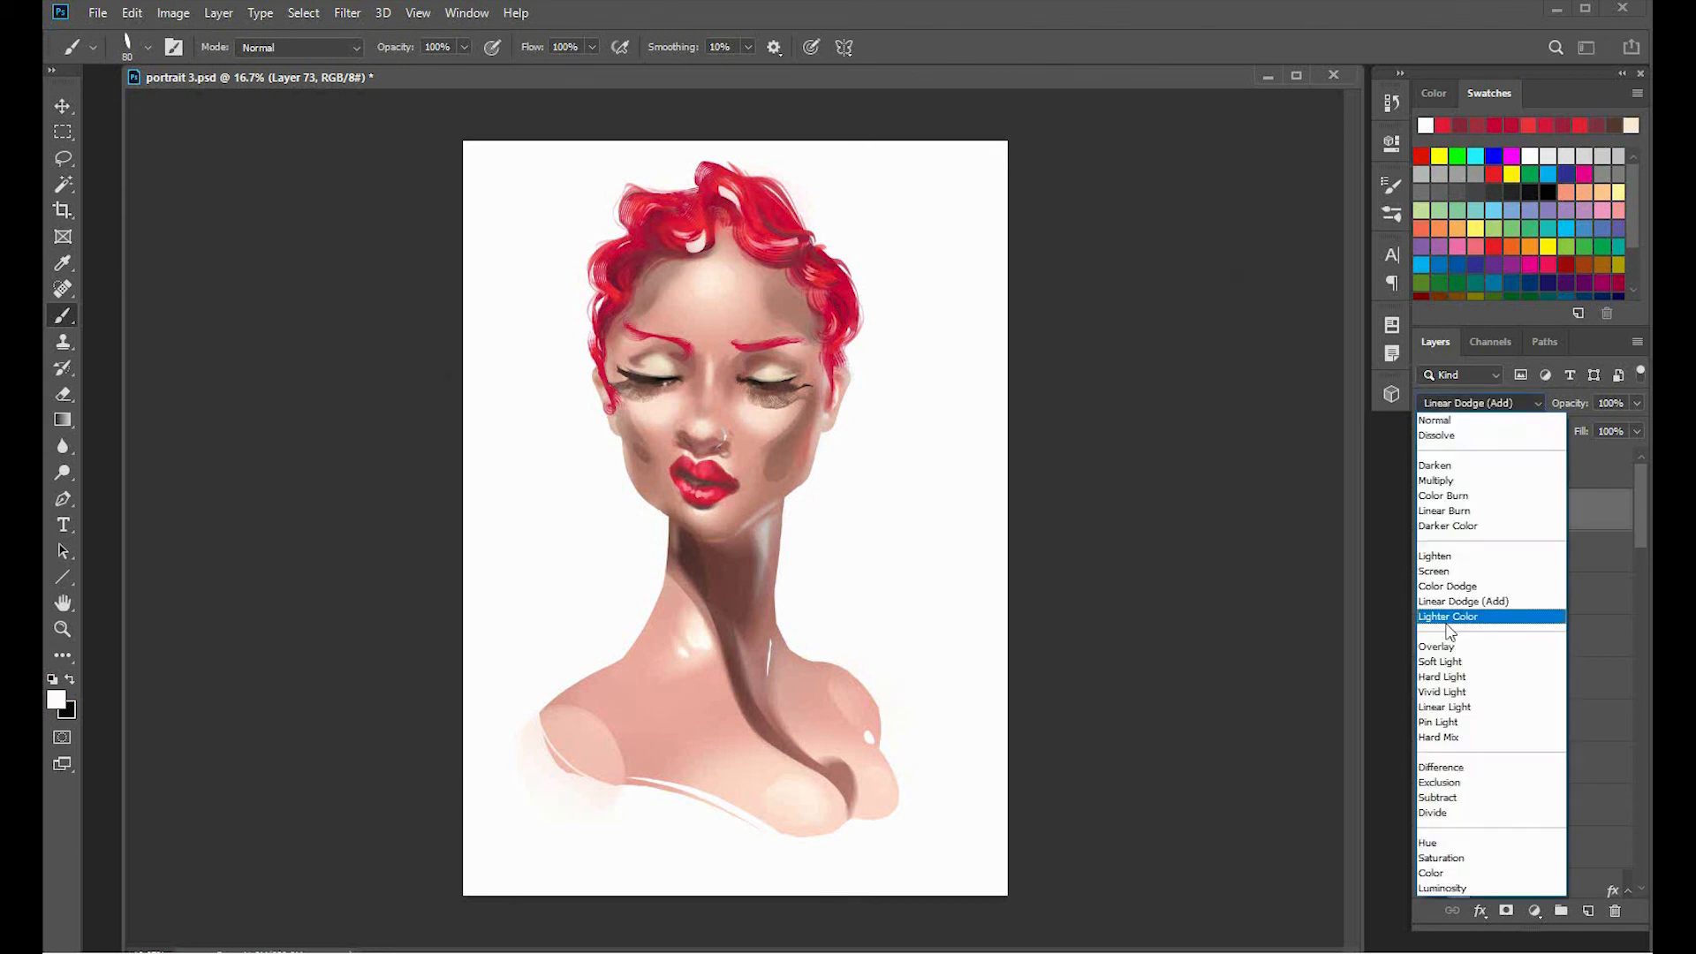
pyautogui.click(1449, 649)
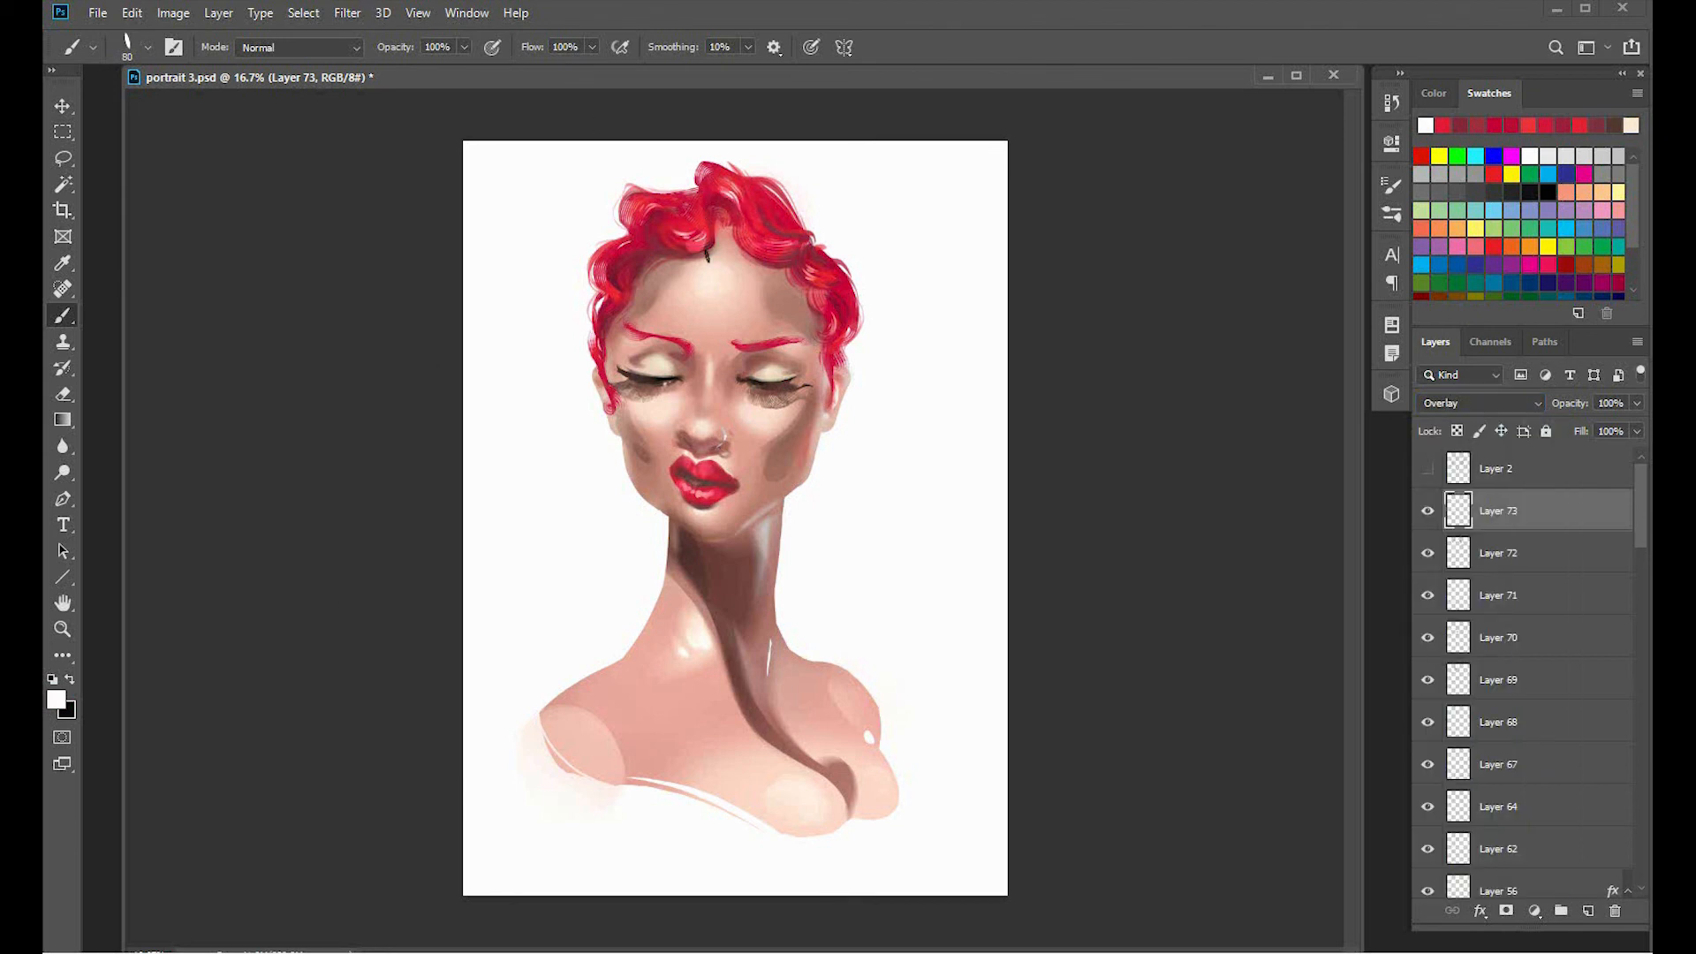
pyautogui.press('e')
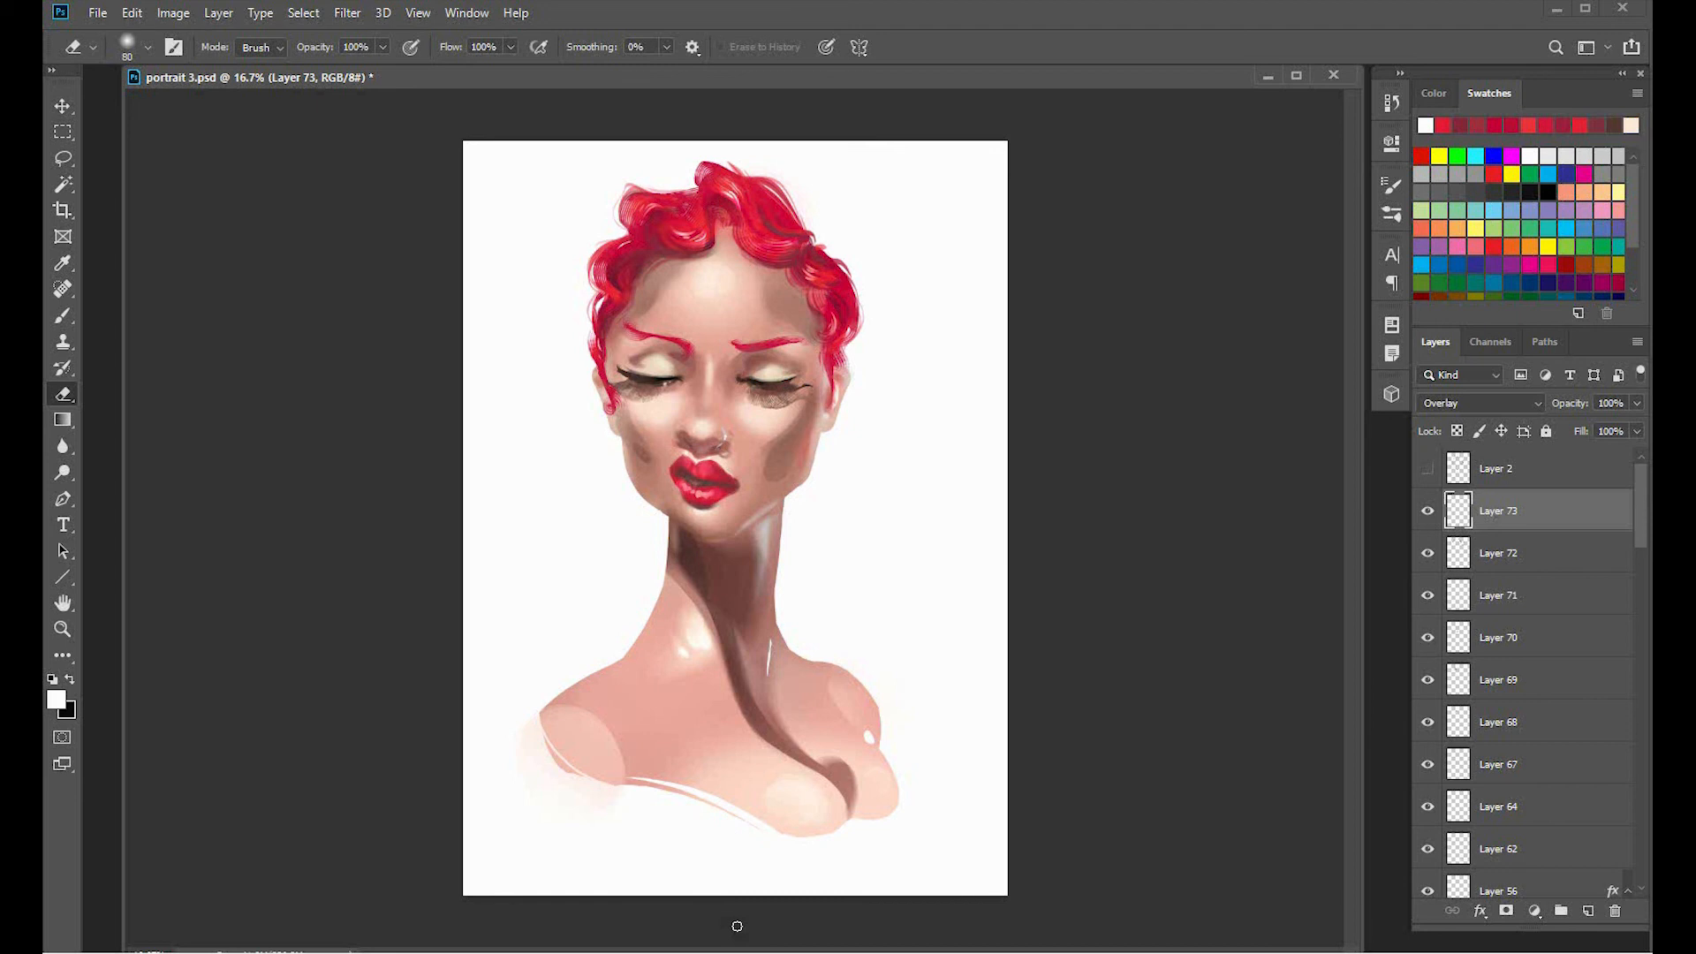
# On a new layer, touch up the lower lip with red sampled from the lips and clean up the strokes.
pyautogui.press('b')
pyautogui.hotkey('ctrl', 'shift', 'alt', 'n')
pyautogui.press('alt')
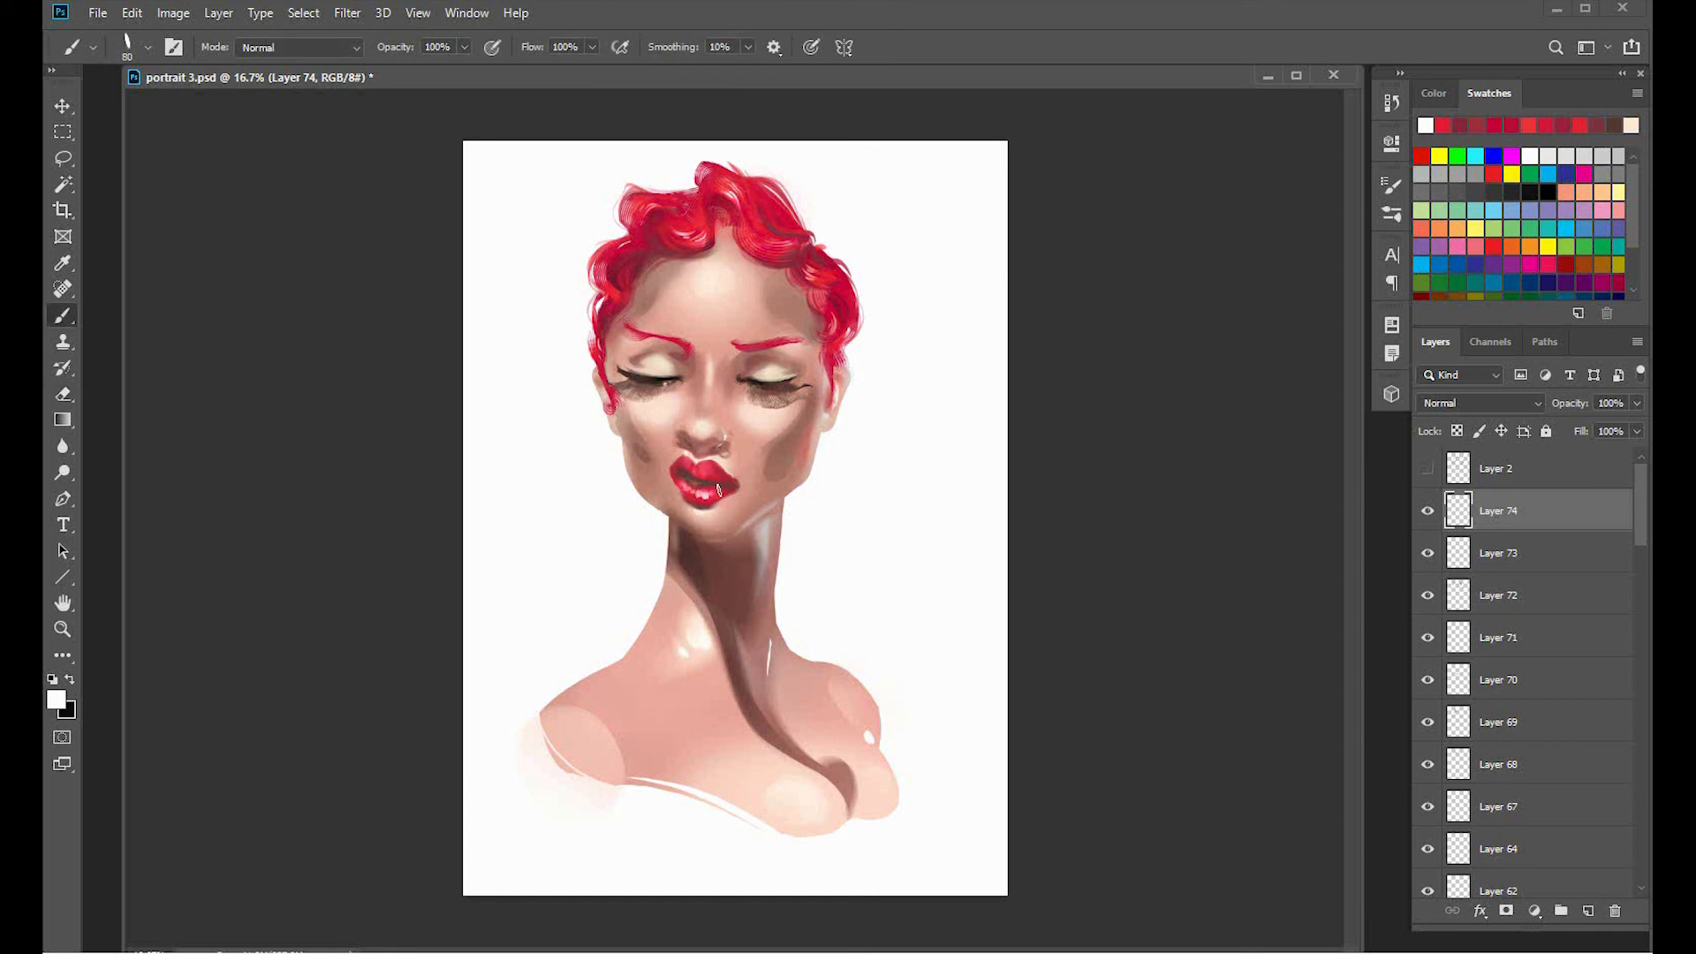
pyautogui.keyDown('alt'); pyautogui.click(699, 504); pyautogui.keyUp('alt')
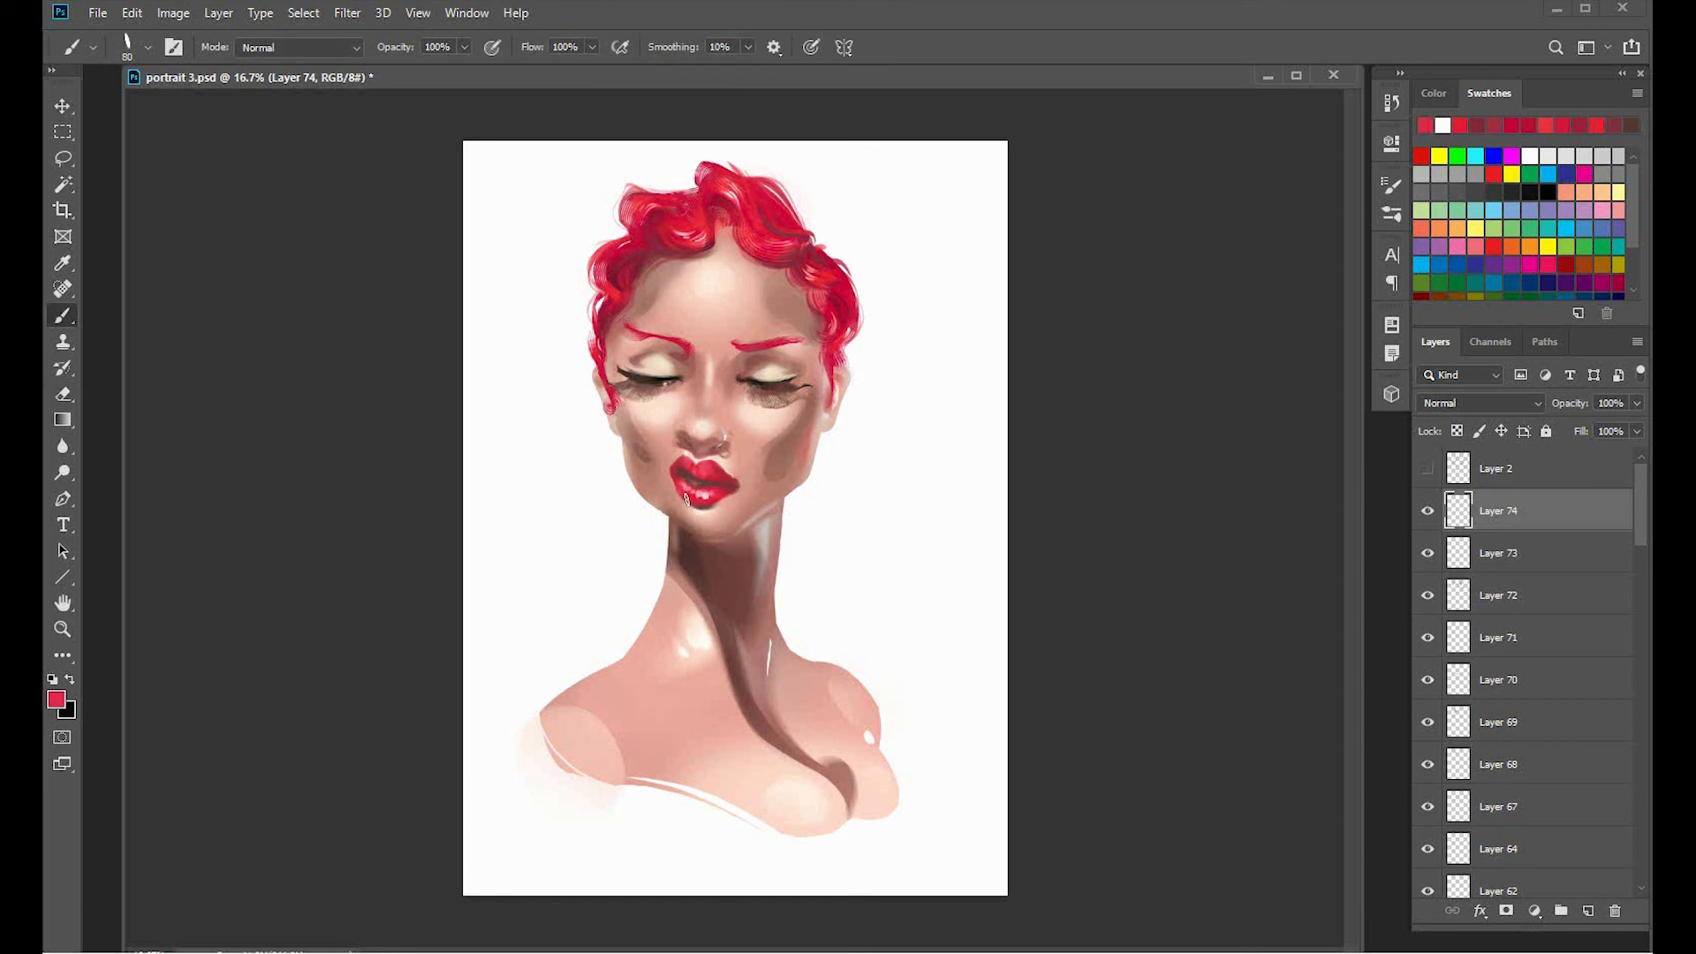
pyautogui.press('e')
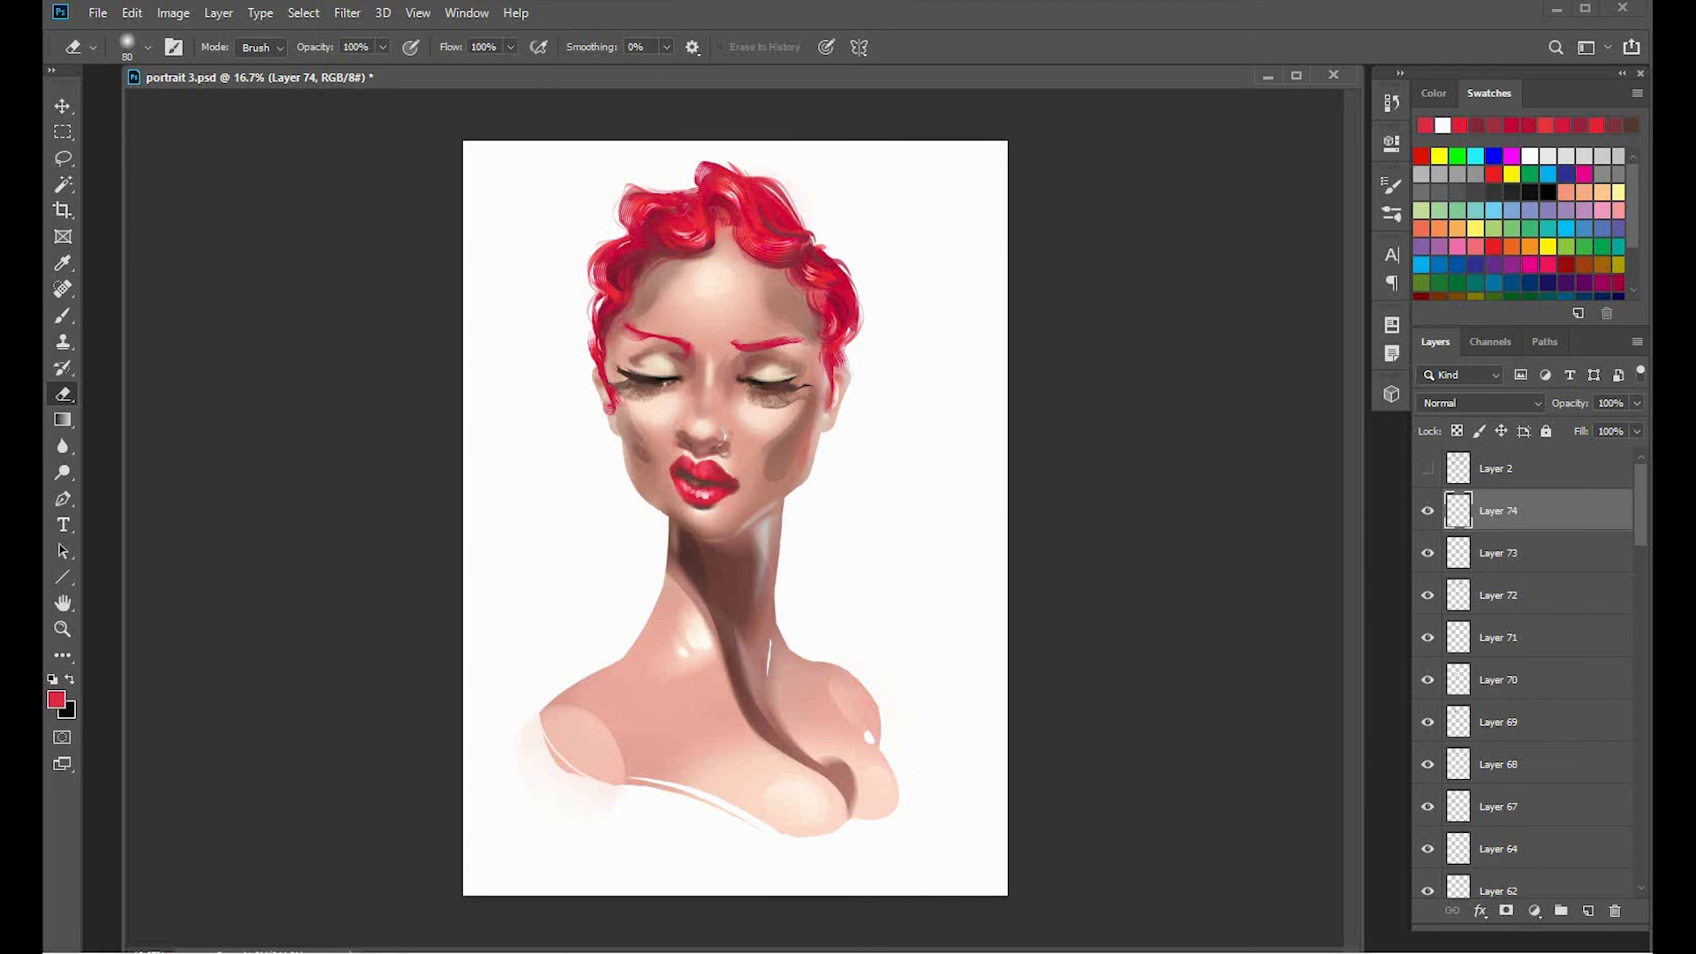
# Paint small pearl earrings on both earlobes with sampled light grey and white tones, undoing unwanted strokes.
pyautogui.press('b')
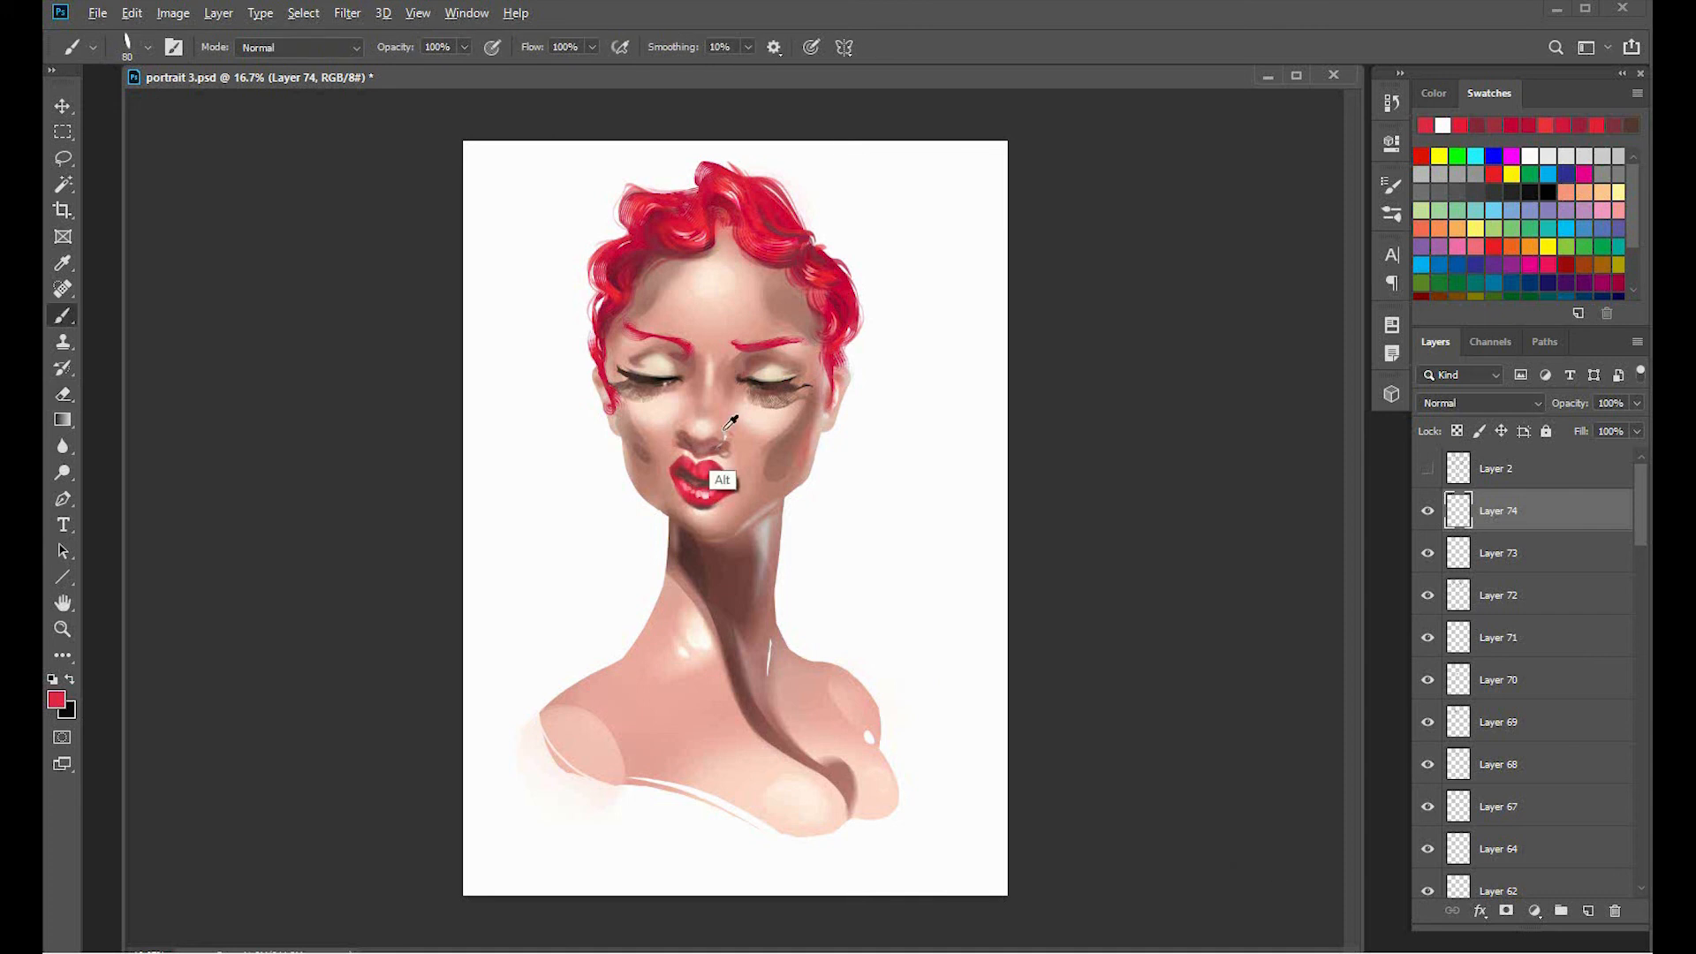
pyautogui.keyDown('alt'); pyautogui.click(725, 430); pyautogui.keyUp('alt')
pyautogui.keyDown('alt'); pyautogui.click(876, 429); pyautogui.keyUp('alt')
pyautogui.click(832, 426)
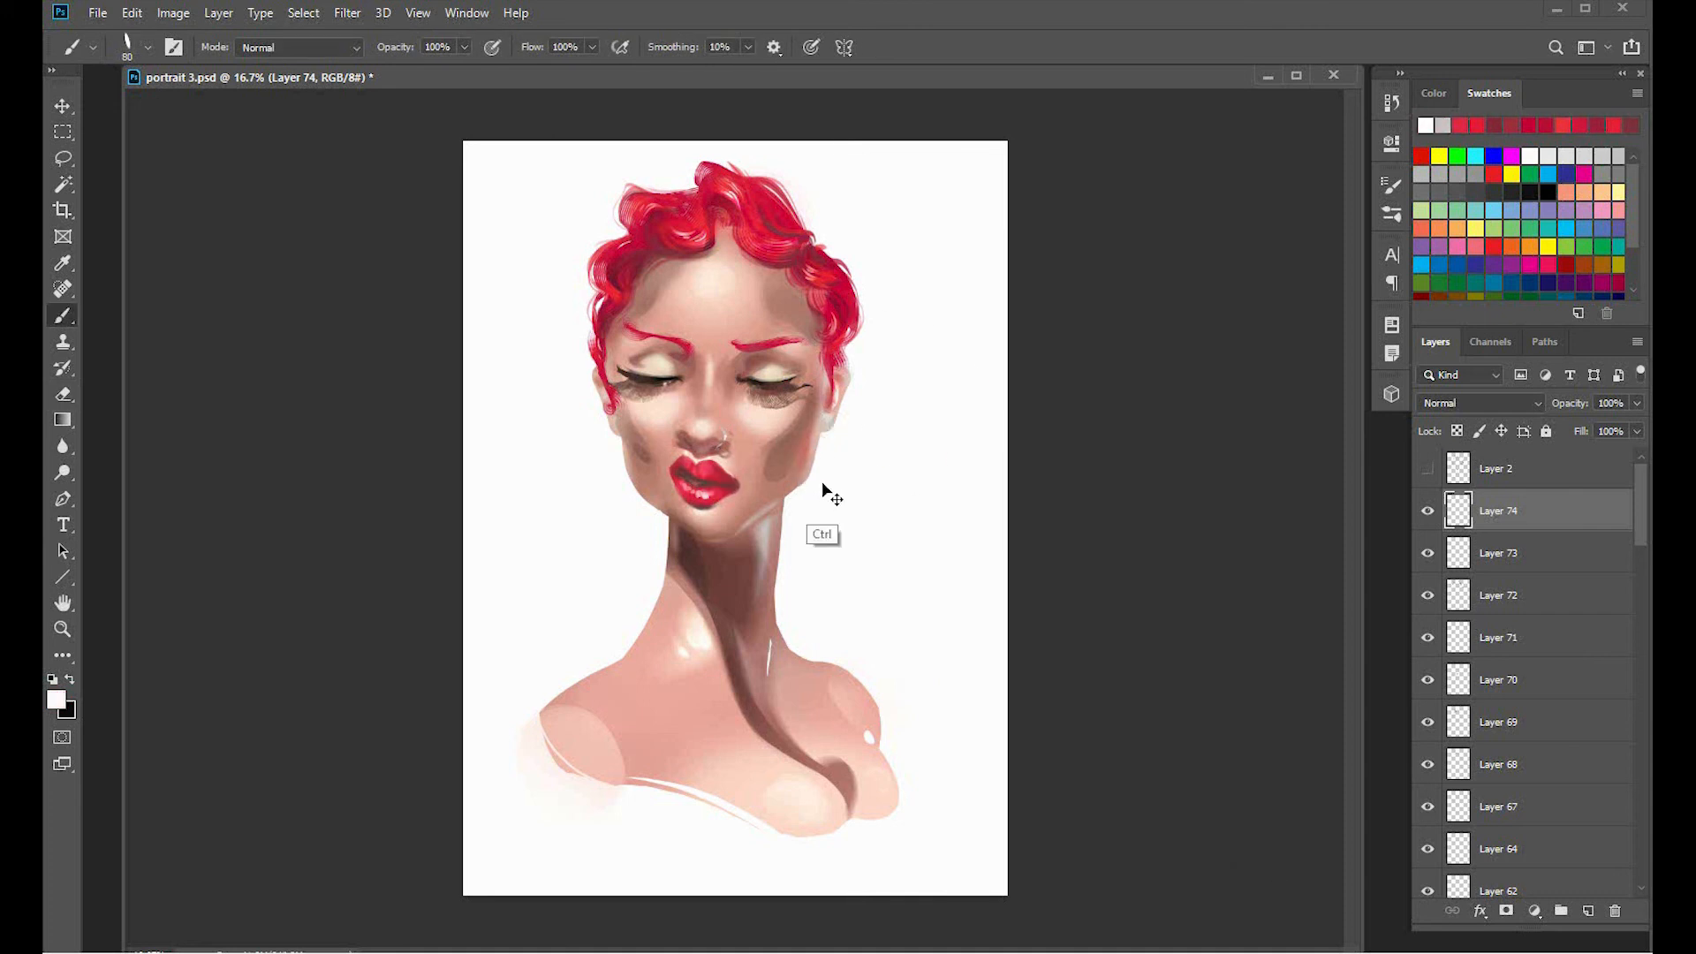
pyautogui.hotkey('ctrl', 'z')
pyautogui.hotkey('ctrl', 'z')
pyautogui.click(617, 432)
pyautogui.keyDown('alt'); pyautogui.click(720, 481); pyautogui.keyUp('alt')
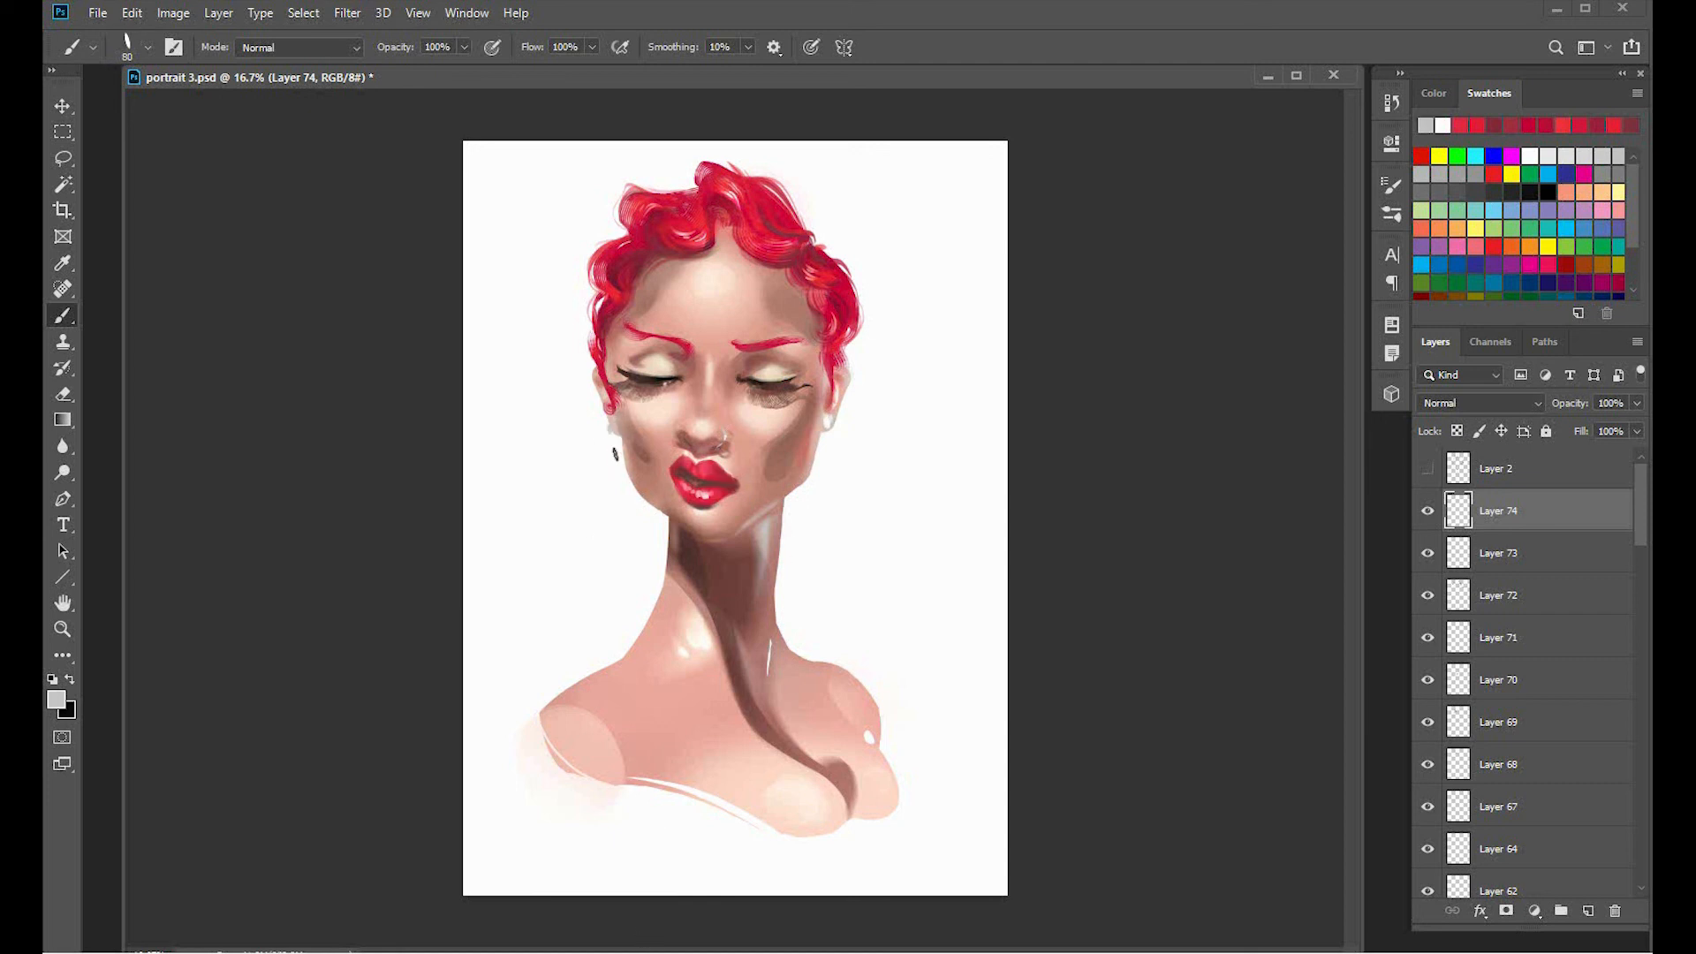
pyautogui.keyDown('alt'); pyautogui.click(831, 443); pyautogui.keyUp('alt')
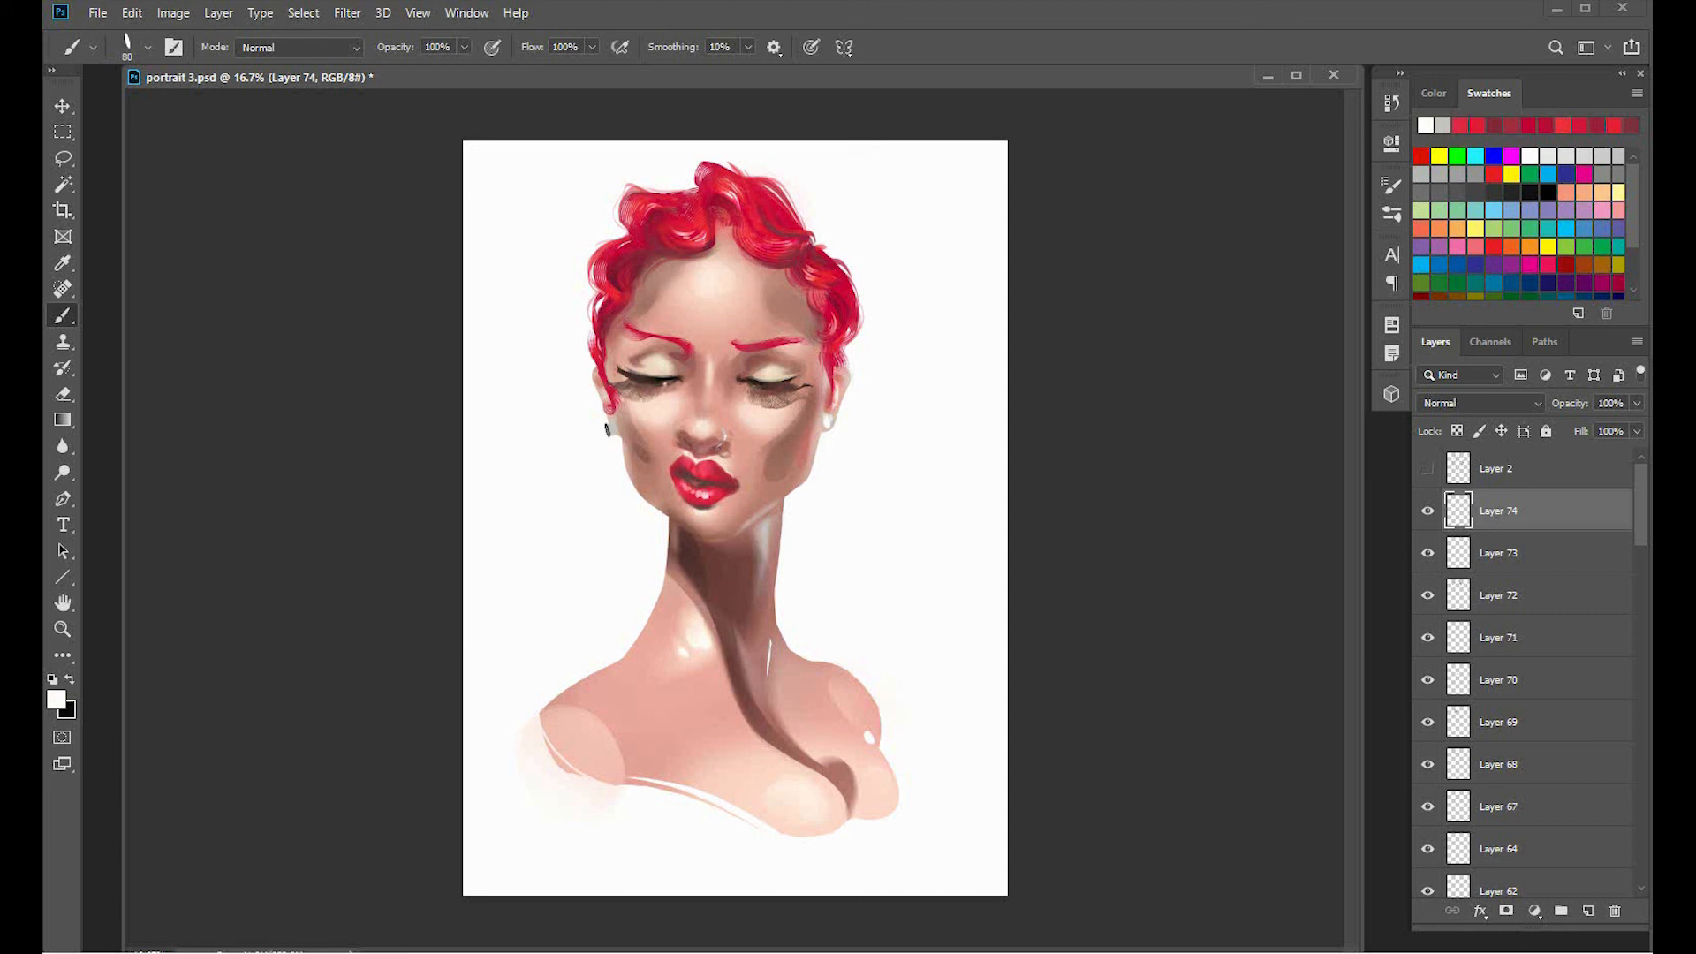